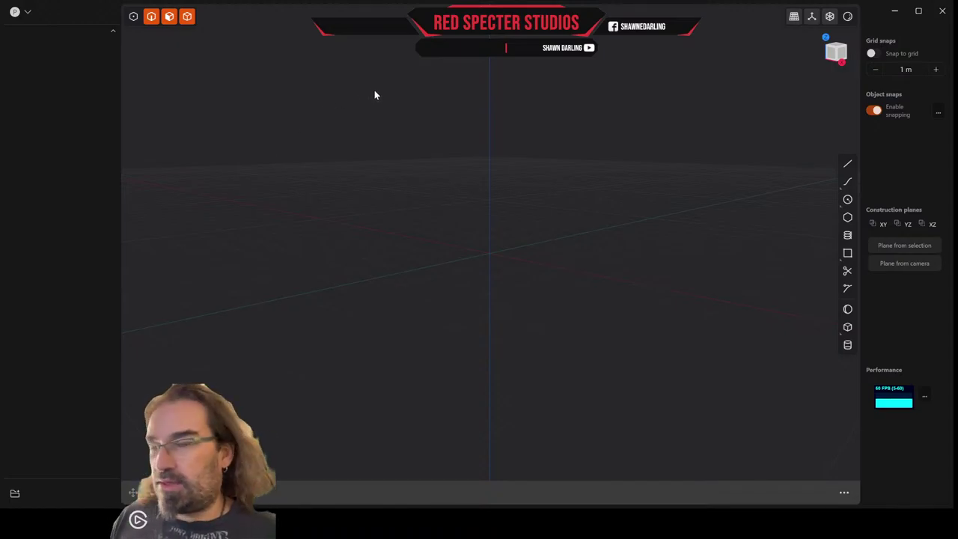
Import the front and side head reference images and select the front-face image
{"action": "left_click", "coordinate": [380, 374]}
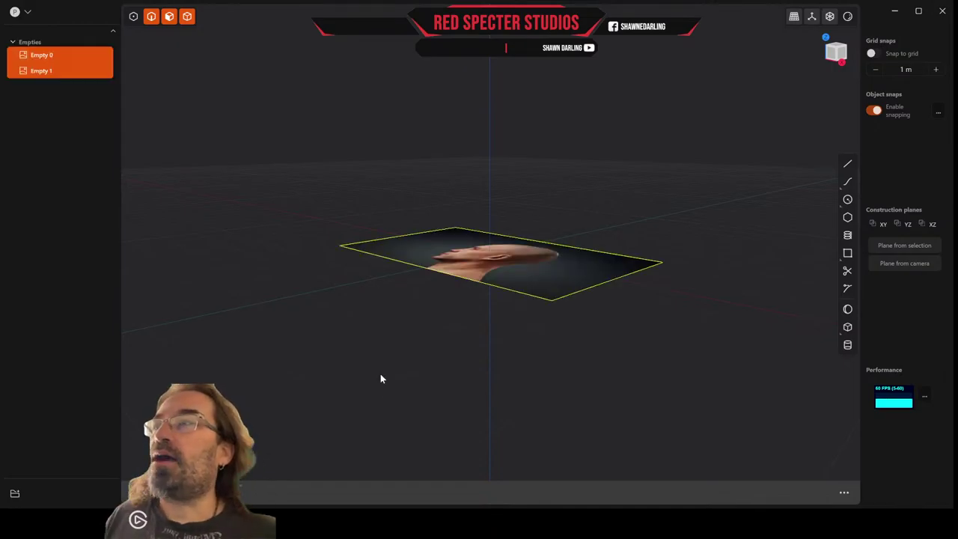
{"action": "left_click", "coordinate": [69, 55]}
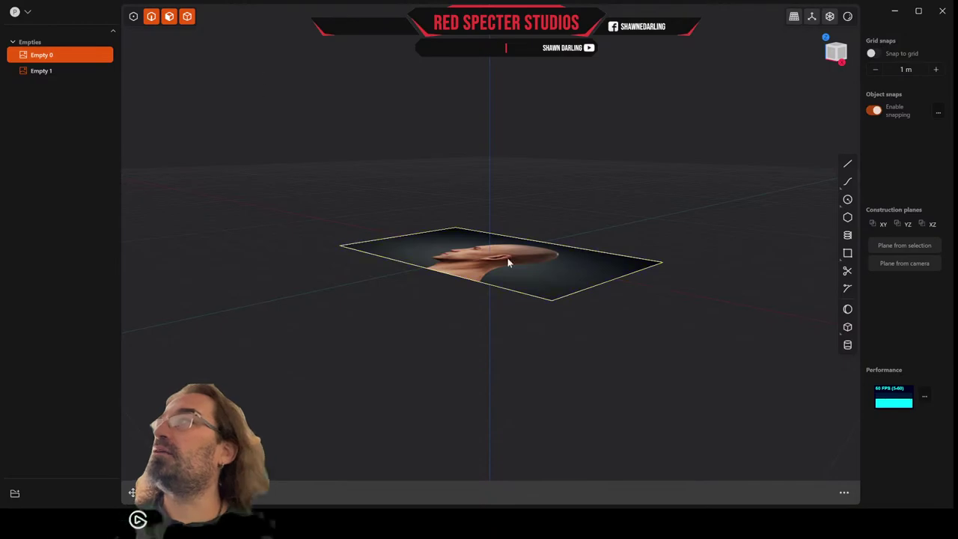
{"action": "key", "text": "r"}
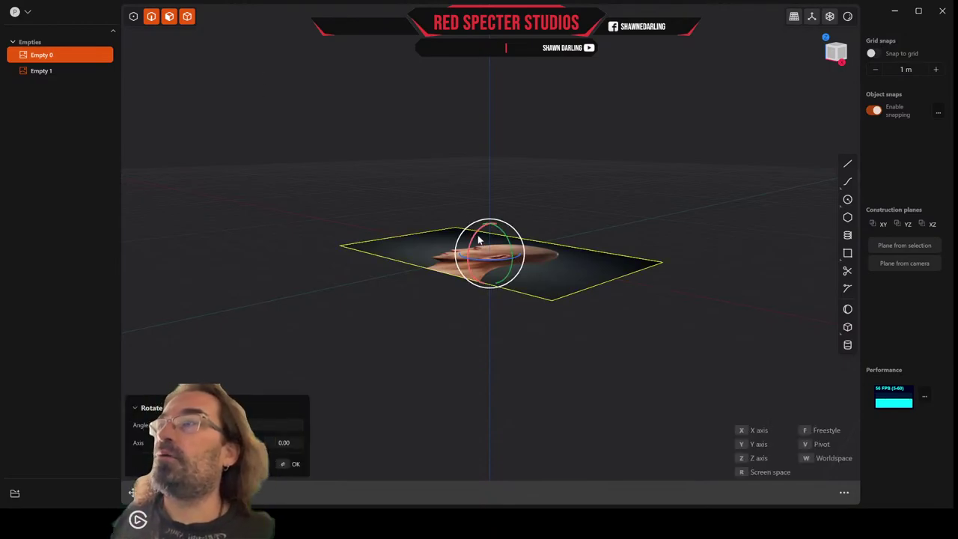
{"action": "left_click", "coordinate": [439, 284]}
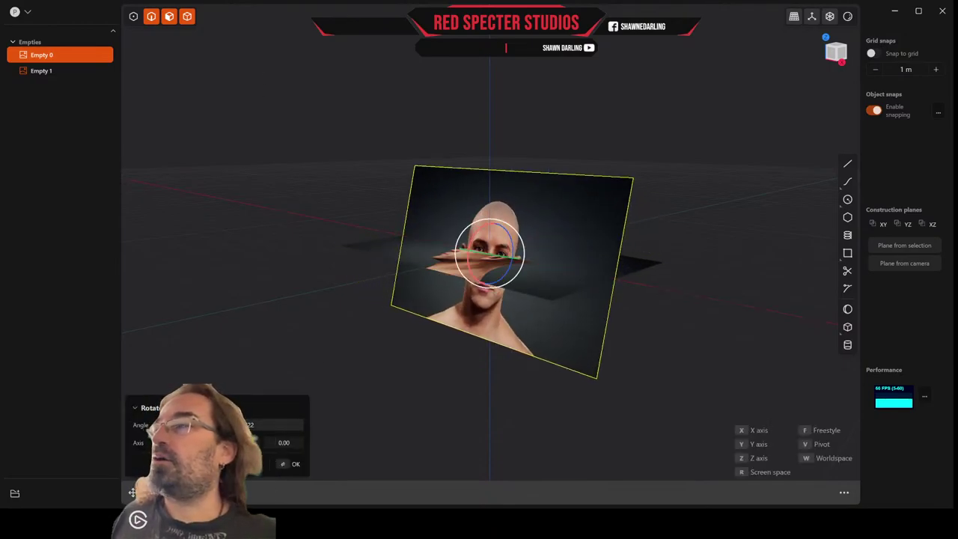
{"action": "type", "text": "90"}
{"action": "key", "text": "Return"}
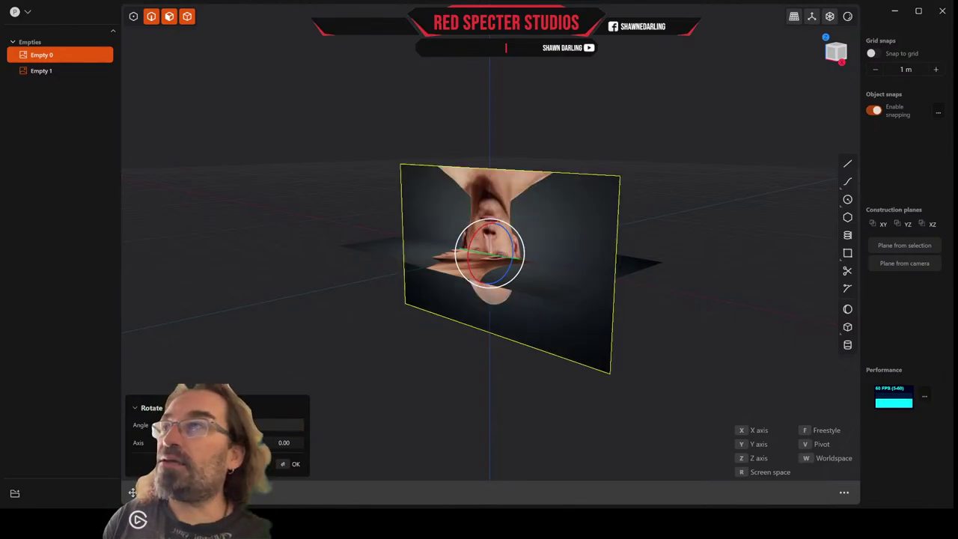
{"action": "left_click_drag", "start_coordinate": [513, 243], "coordinate": [512, 260]}
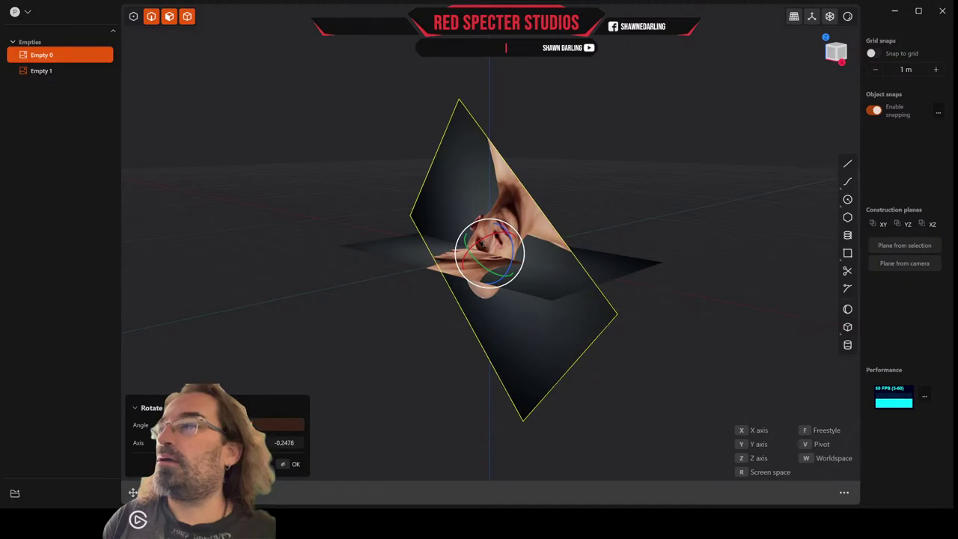
{"action": "key", "text": "Tab"}
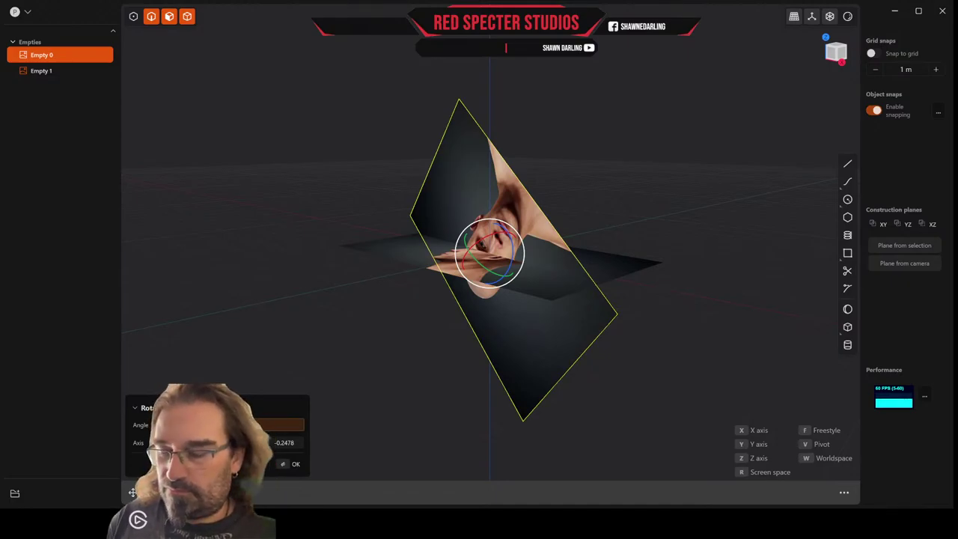
{"action": "type", "text": "180"}
{"action": "key", "text": "Return"}
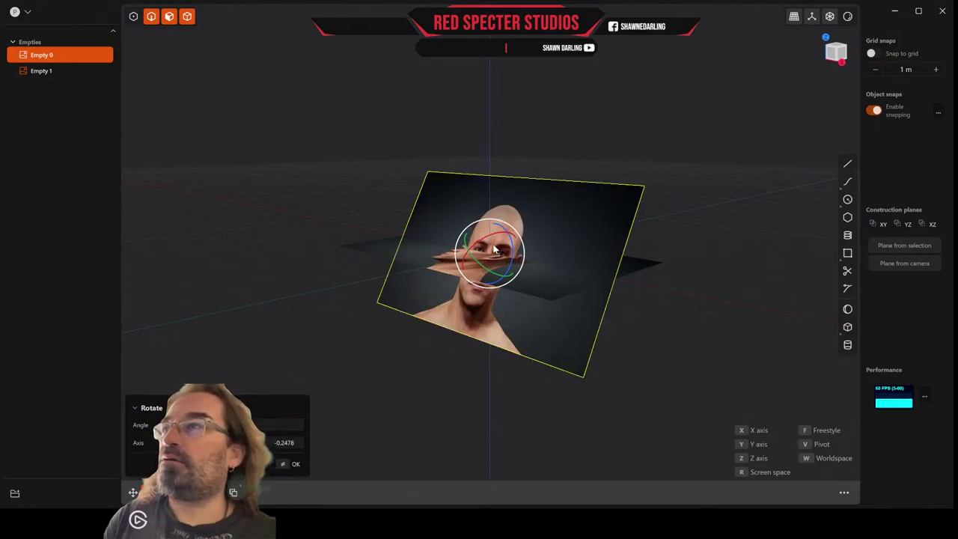
{"action": "left_click", "coordinate": [418, 349]}
{"action": "middle_click_drag", "start_coordinate": [524, 216], "coordinate": [438, 246]}
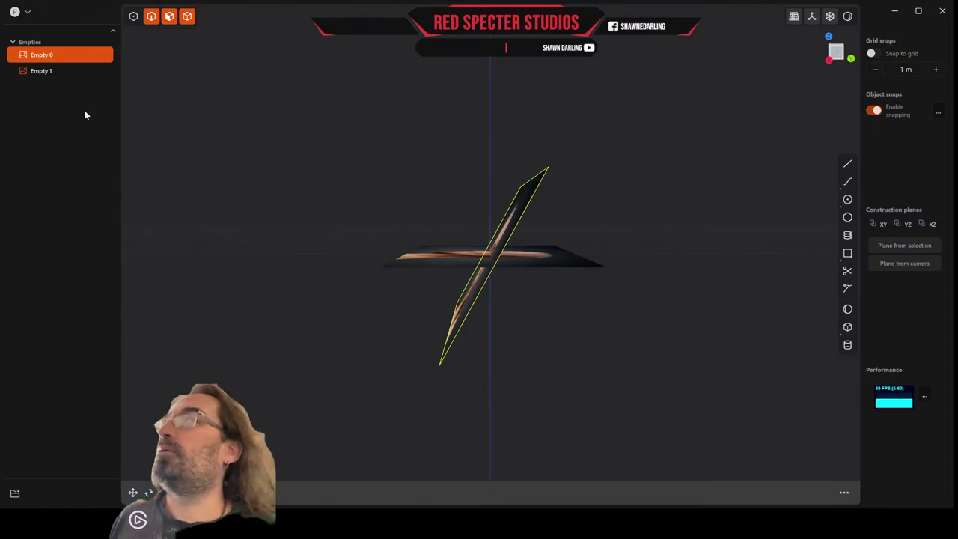
{"action": "key", "text": "ctrl+z"}
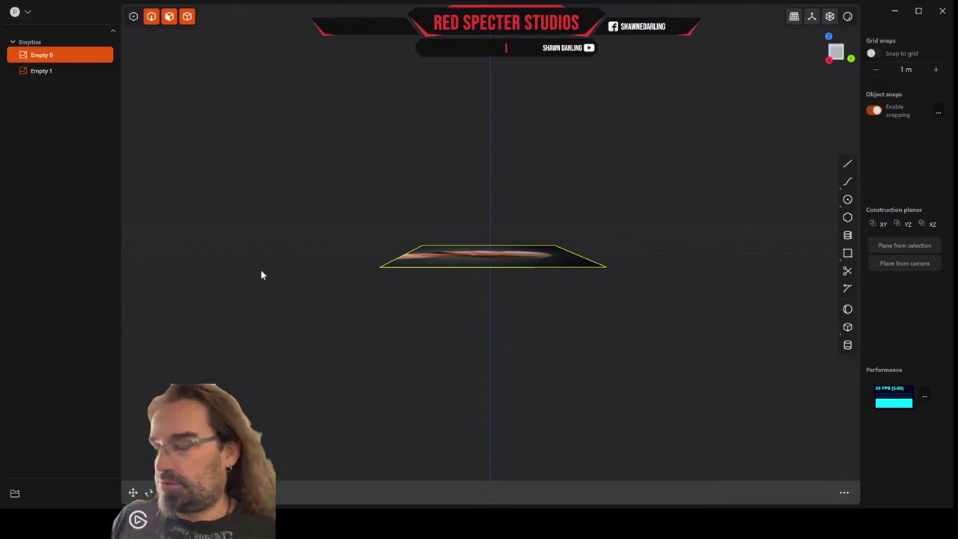
Rotate the front-face image about the X axis so it stands upright, facing forward
{"action": "key", "text": "r"}
{"action": "left_click_drag", "start_coordinate": [513, 240], "coordinate": [468, 245]}
{"action": "left_click", "coordinate": [254, 424]}
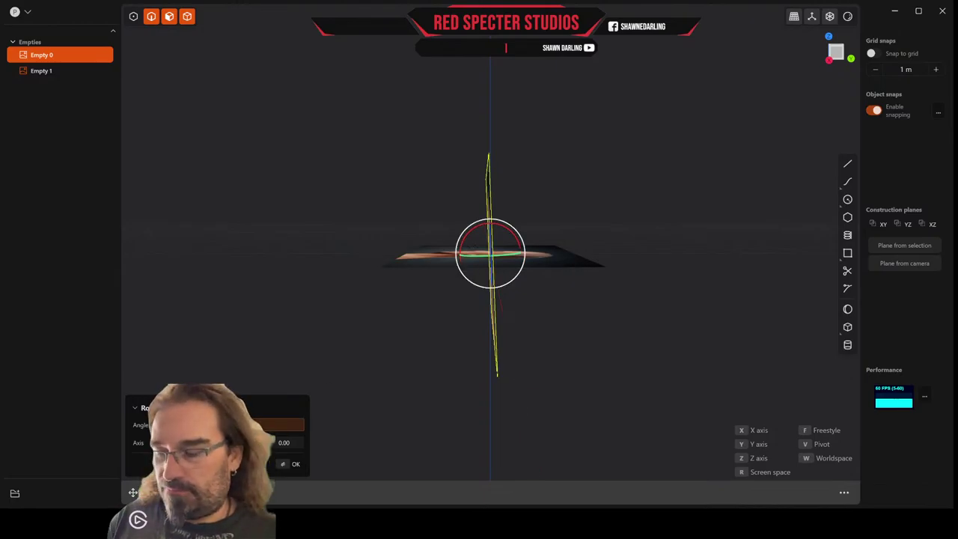
{"action": "middle_click_drag", "start_coordinate": [375, 393], "coordinate": [455, 395]}
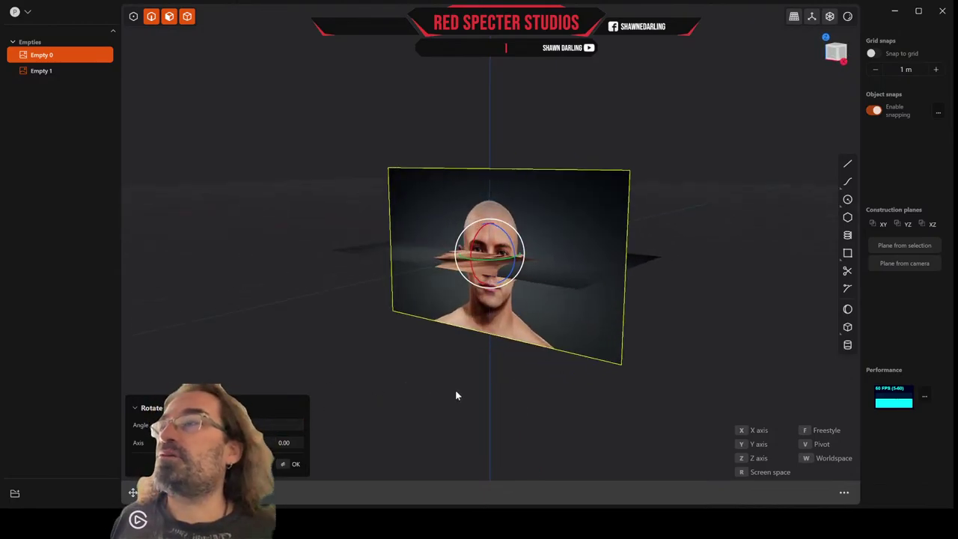
{"action": "key", "text": "Return"}
Rotate the flat side-profile image 90 degrees about the Z axis
{"action": "left_click", "coordinate": [508, 275]}
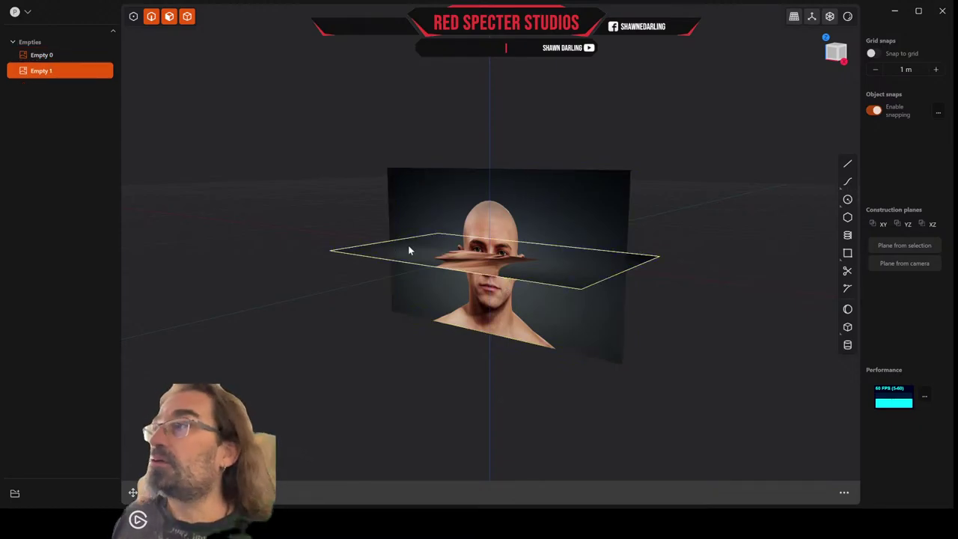
{"action": "key", "text": "r"}
{"action": "left_click_drag", "start_coordinate": [491, 262], "coordinate": [510, 257]}
{"action": "left_click", "coordinate": [224, 424]}
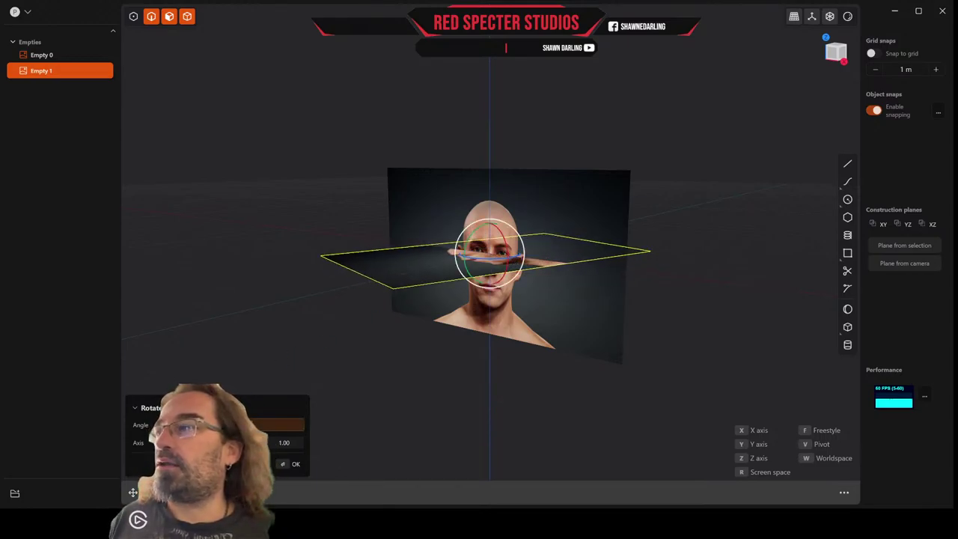
{"action": "type", "text": "90"}
{"action": "key", "text": "Return"}
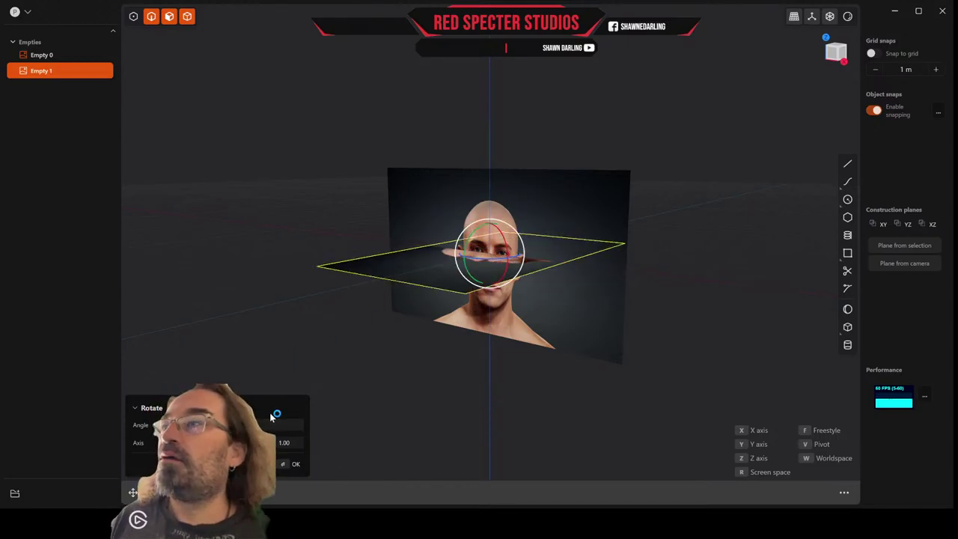
{"action": "key", "text": "Return"}
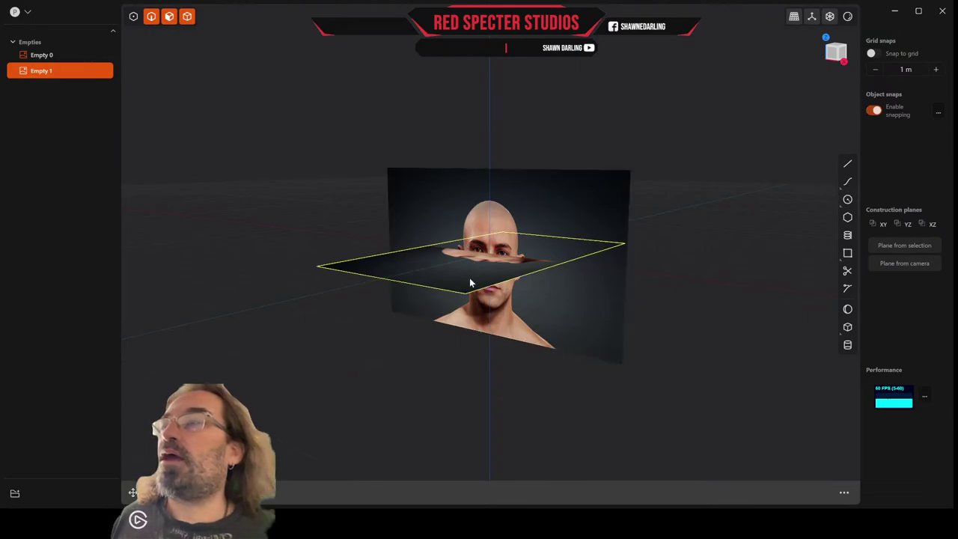
Rotate the side-profile image 90 degrees about the Y axis so it stands upright
{"action": "key", "text": "r"}
{"action": "left_click_drag", "start_coordinate": [512, 241], "coordinate": [510, 271]}
{"action": "left_click", "coordinate": [265, 426]}
{"action": "type", "text": "90"}
{"action": "key", "text": "Return"}
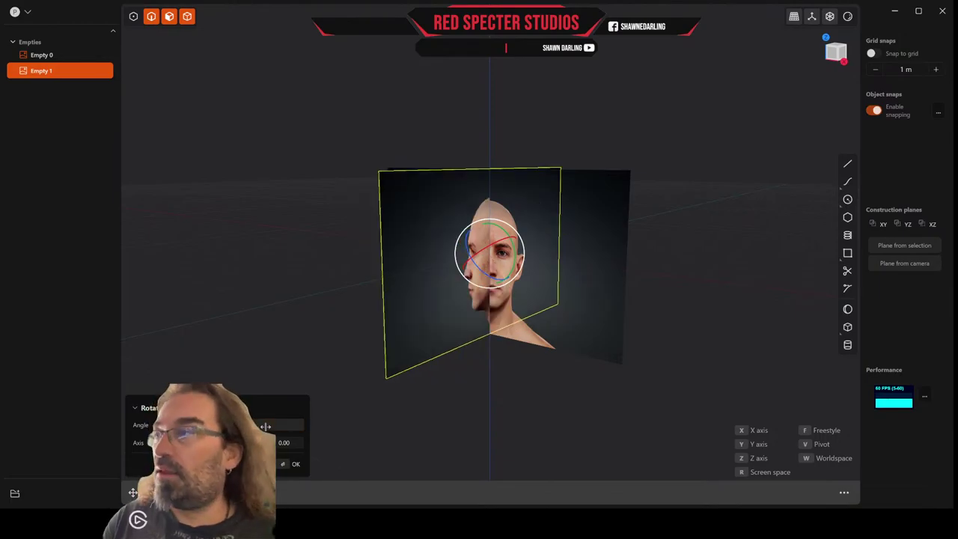
{"action": "key", "text": "Return"}
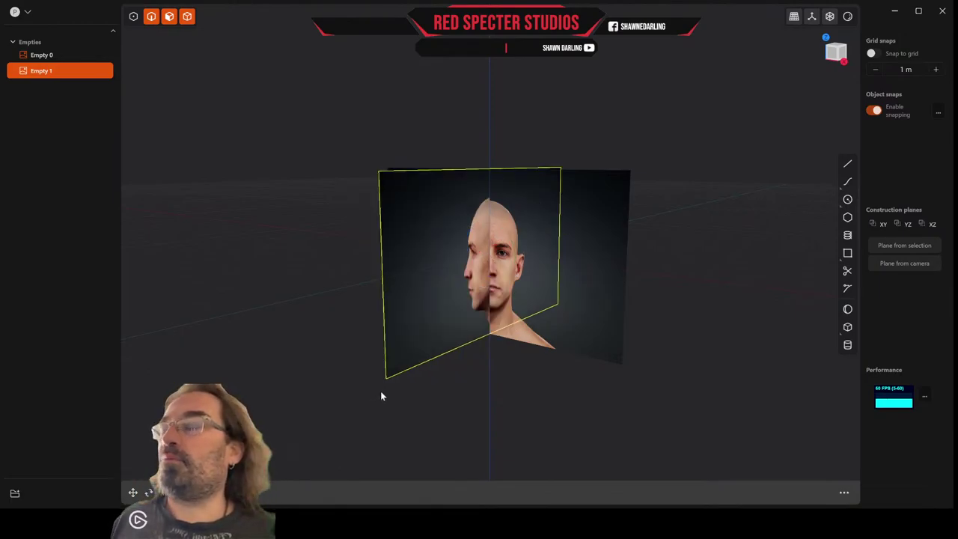
Move the side-profile image back along the X axis, clear of the front-face image
{"action": "key", "text": "g"}
{"action": "left_click_drag", "start_coordinate": [520, 258], "coordinate": [342, 231]}
{"action": "right_click", "coordinate": [389, 357]}
Move the front-face image about 6.5 m back along the Y axis, away from the origin
{"action": "left_click", "coordinate": [490, 293]}
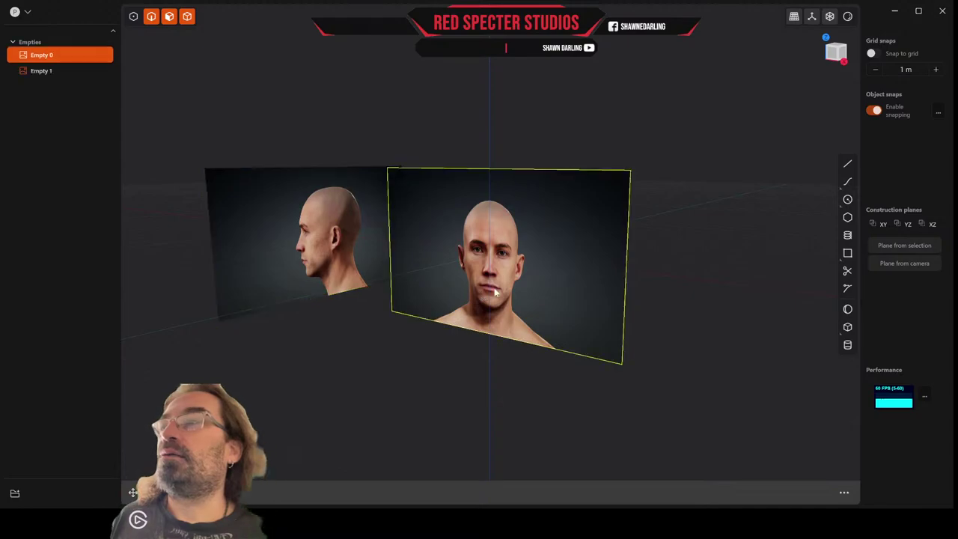
{"action": "key", "text": "g"}
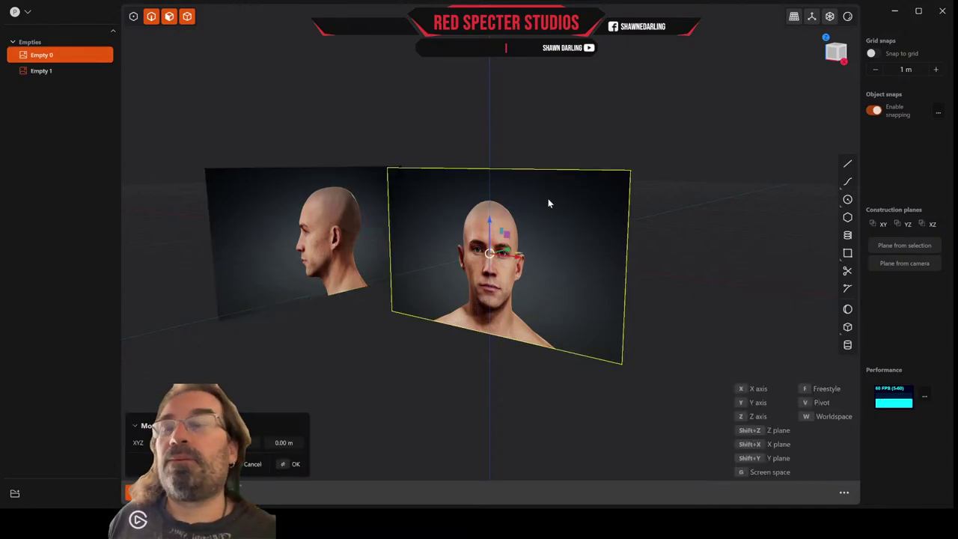
{"action": "left_click_drag", "start_coordinate": [519, 256], "coordinate": [596, 219]}
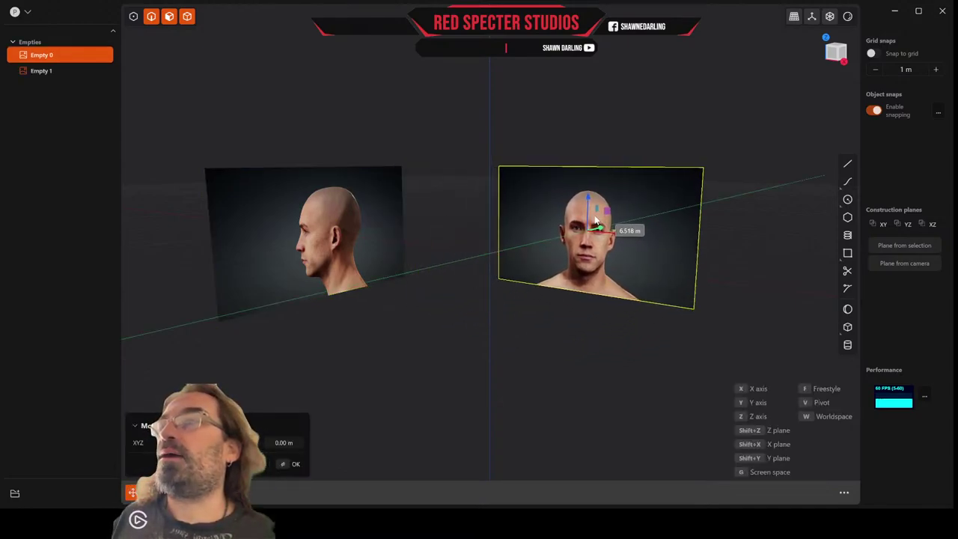
{"action": "right_click", "coordinate": [515, 290]}
{"action": "middle_click_drag", "start_coordinate": [479, 302], "coordinate": [445, 336]}
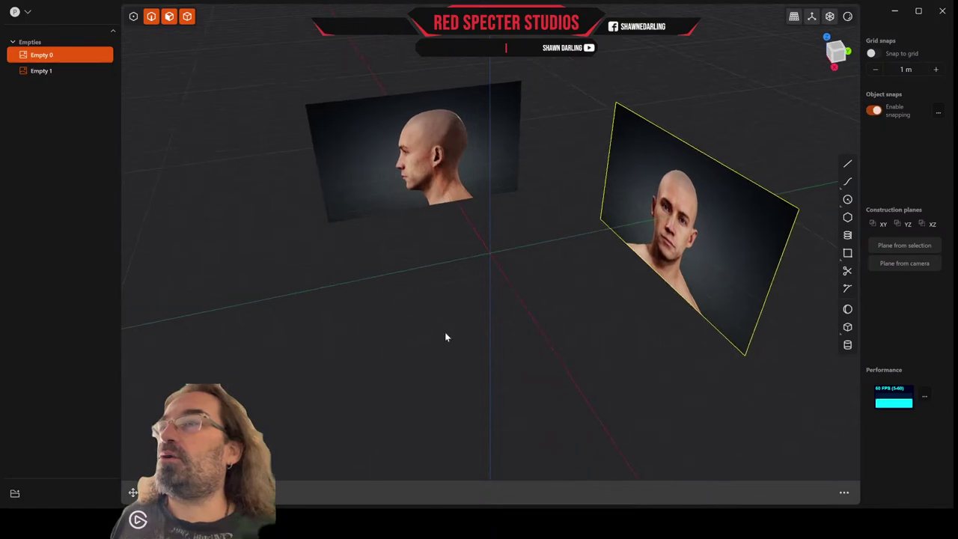
Move the side-profile image along the X and Y axes until it intersects the front-face image for comparison
{"action": "left_click", "coordinate": [447, 149]}
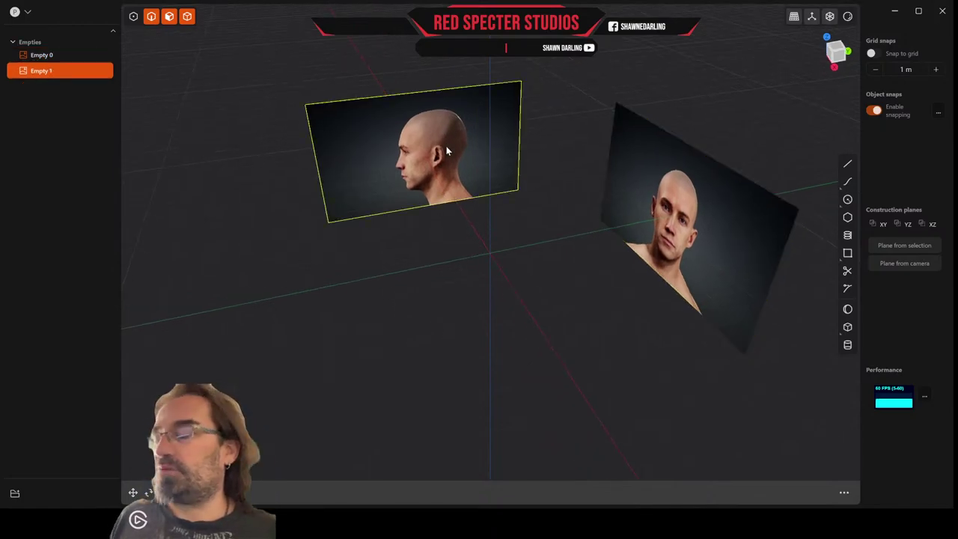
{"action": "key", "text": "g"}
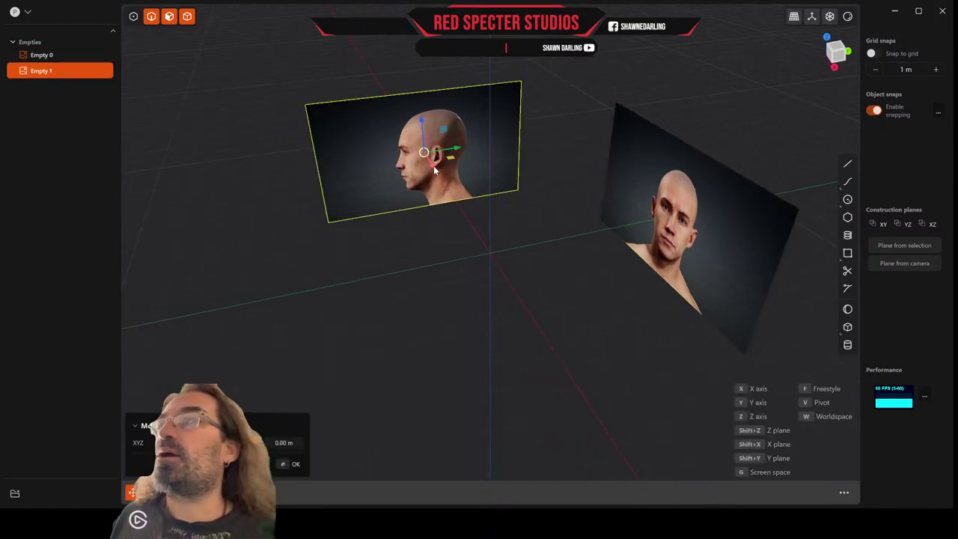
{"action": "left_click_drag", "start_coordinate": [449, 214], "coordinate": [501, 279]}
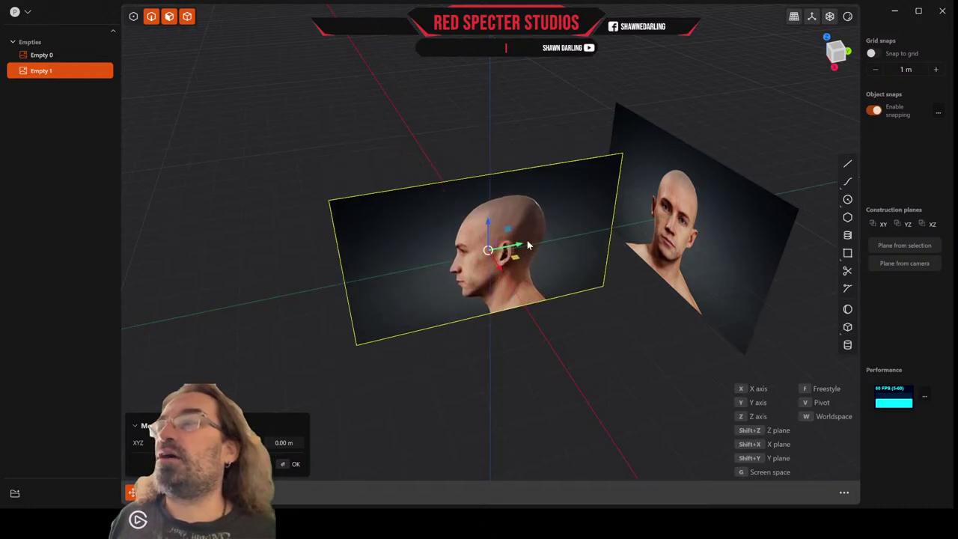
{"action": "left_click_drag", "start_coordinate": [519, 246], "coordinate": [675, 211]}
Lower the side-profile image by about 0.057 m to line up its facial features with the front-face image
{"action": "middle_click_drag", "start_coordinate": [673, 211], "coordinate": [578, 171]}
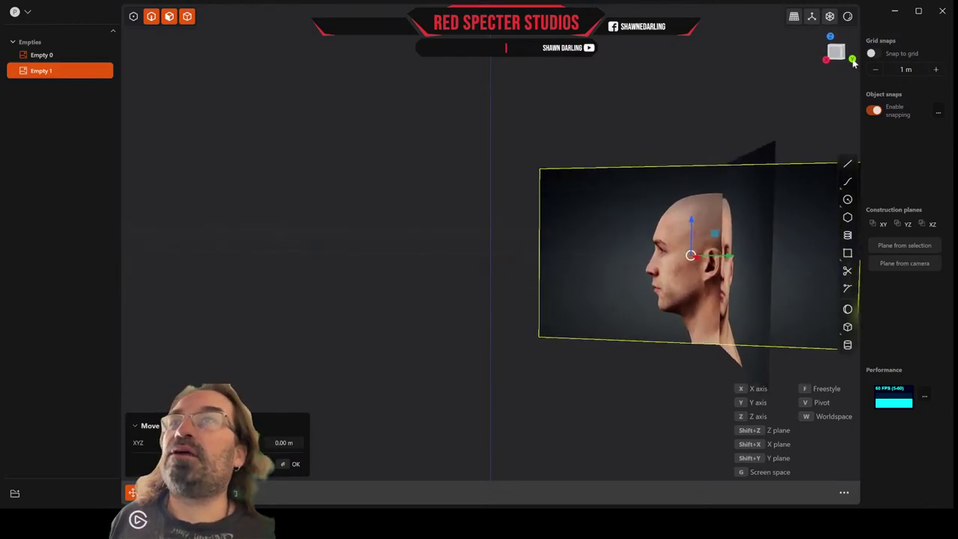
{"action": "middle_click_drag", "start_coordinate": [675, 214], "coordinate": [518, 222]}
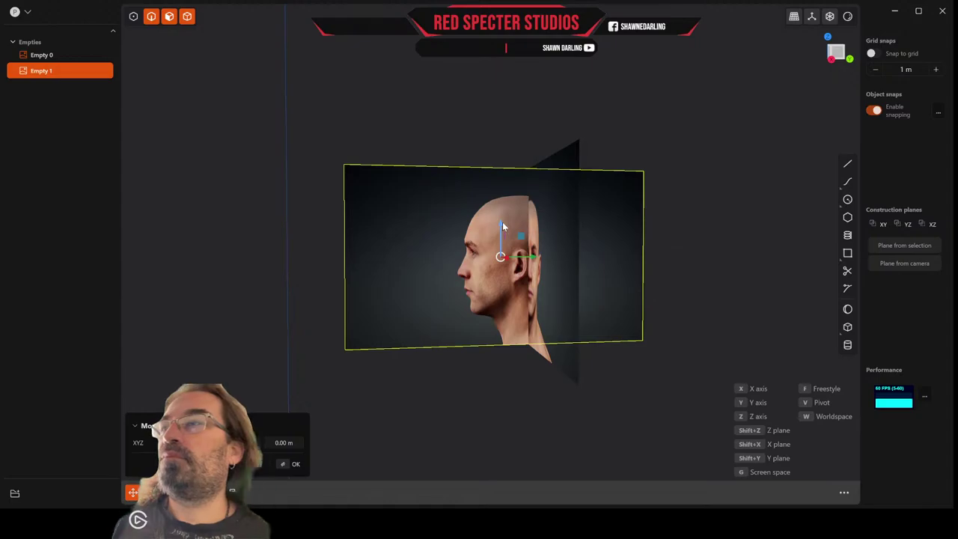
{"action": "left_click_drag", "start_coordinate": [500, 225], "coordinate": [500, 224]}
{"action": "middle_click_drag", "start_coordinate": [523, 226], "coordinate": [536, 252]}
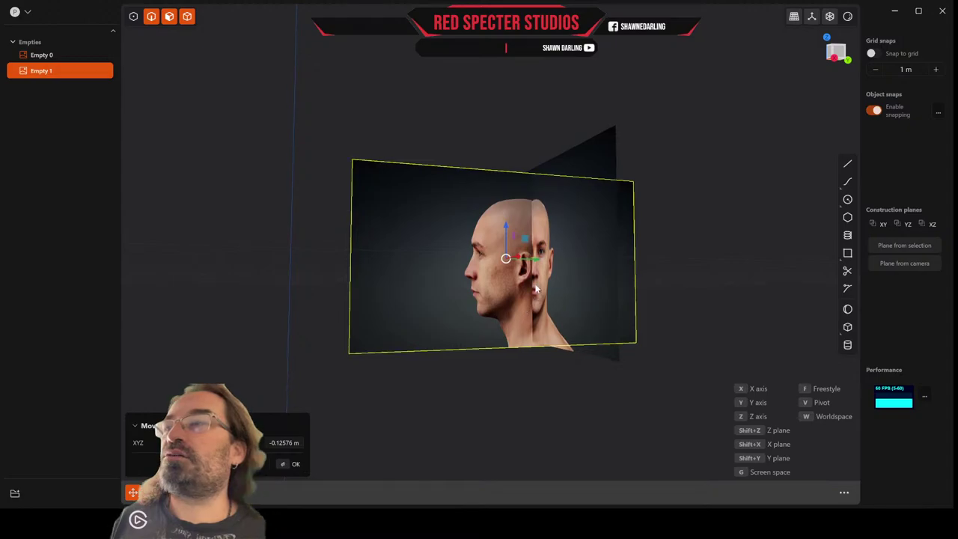
{"action": "scroll", "coordinate": [516, 277], "scroll_direction": "up", "scroll_amount": 5}
{"action": "middle_click_drag", "start_coordinate": [516, 267], "coordinate": [518, 272]}
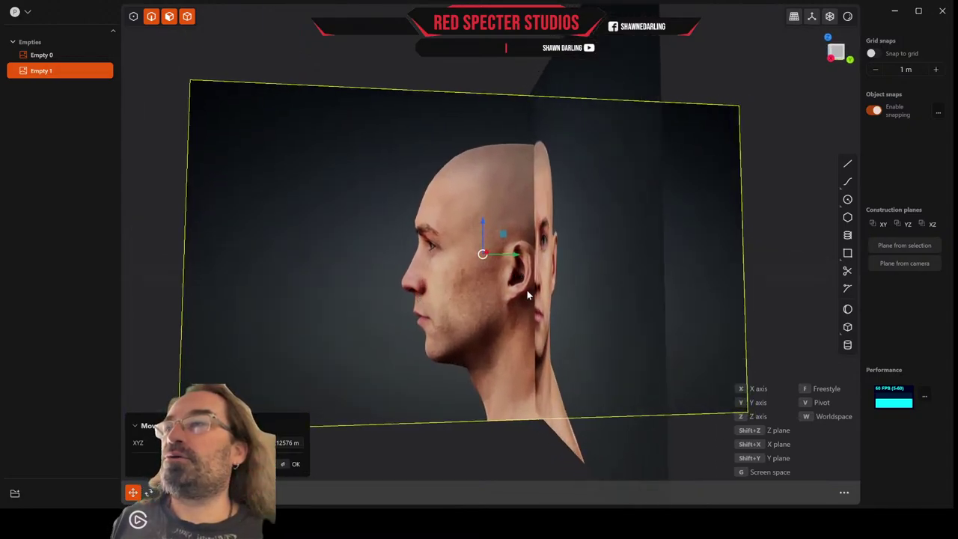
{"action": "left_click_drag", "start_coordinate": [483, 222], "coordinate": [484, 217]}
{"action": "middle_click_drag", "start_coordinate": [492, 219], "coordinate": [512, 227]}
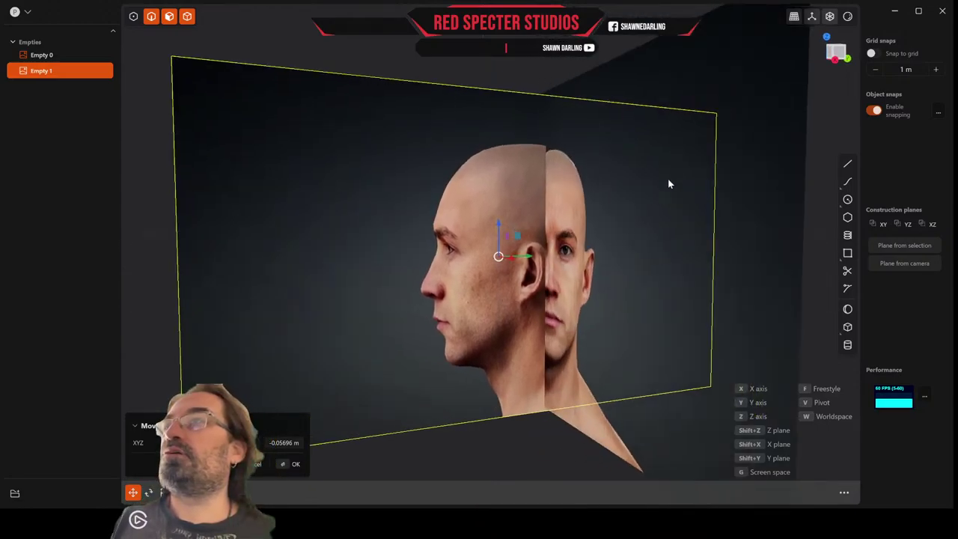
Scale the front-face image uniformly by about 1.04 to match the head size in the side-profile image
{"action": "left_click", "coordinate": [683, 77]}
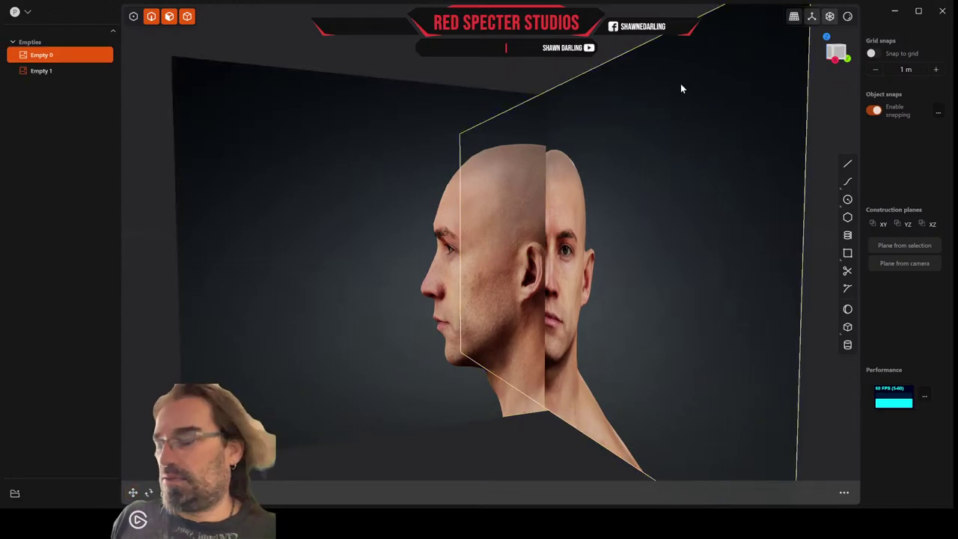
{"action": "key", "text": "s"}
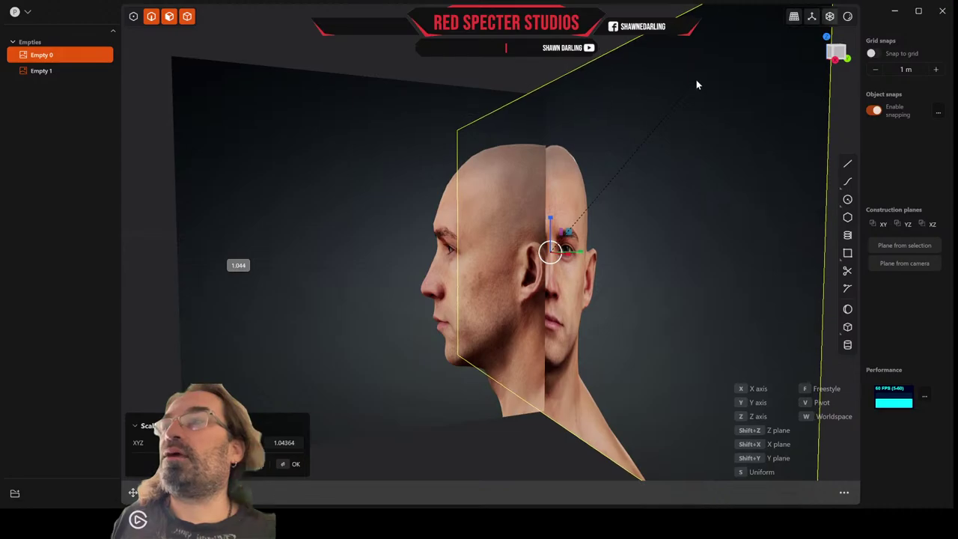
{"action": "left_click", "coordinate": [698, 80]}
Move the side-profile image back along the Y and X axes, away from the front-face image
{"action": "middle_click_drag", "start_coordinate": [698, 81], "coordinate": [584, 246]}
{"action": "scroll", "coordinate": [654, 85], "scroll_direction": "down", "scroll_amount": 4}
{"action": "scroll", "coordinate": [576, 197], "scroll_direction": "down", "scroll_amount": 4}
{"action": "left_click", "coordinate": [496, 214]}
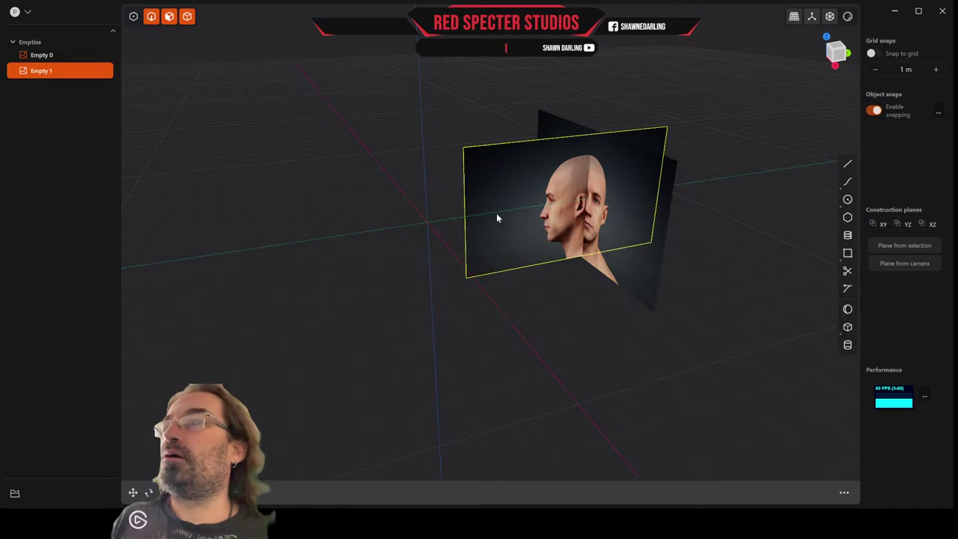
{"action": "key", "text": "g"}
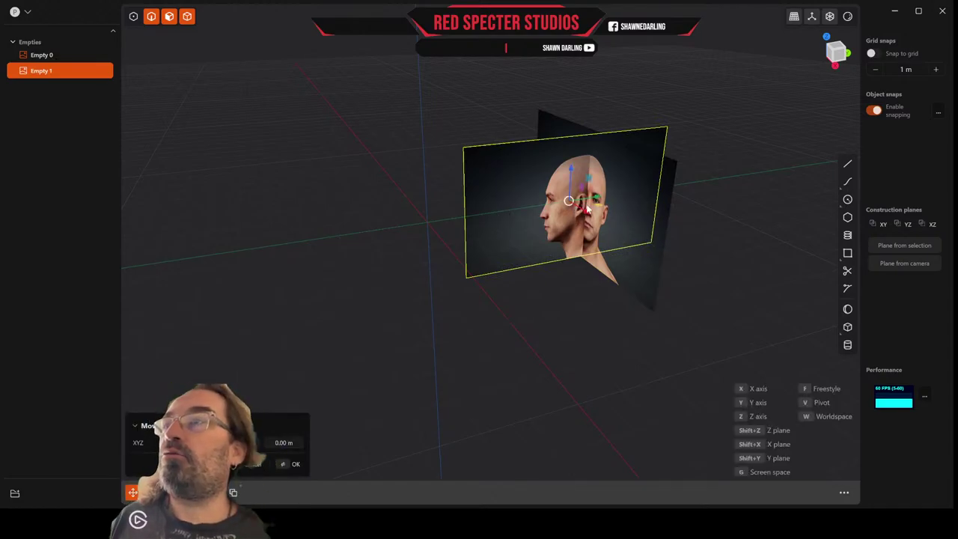
{"action": "left_click_drag", "start_coordinate": [596, 200], "coordinate": [454, 219]}
{"action": "middle_click_drag", "start_coordinate": [453, 218], "coordinate": [516, 230]}
{"action": "left_click_drag", "start_coordinate": [519, 260], "coordinate": [370, 226]}
{"action": "mouse_move", "coordinate": [410, 223]}
{"action": "middle_mouse_down"}
{"action": "mouse_move", "coordinate": [341, 221]}
{"action": "mouse_move", "coordinate": [412, 231]}
{"action": "middle_mouse_up"}
{"action": "middle_click_drag", "start_coordinate": [484, 169], "coordinate": [505, 171]}
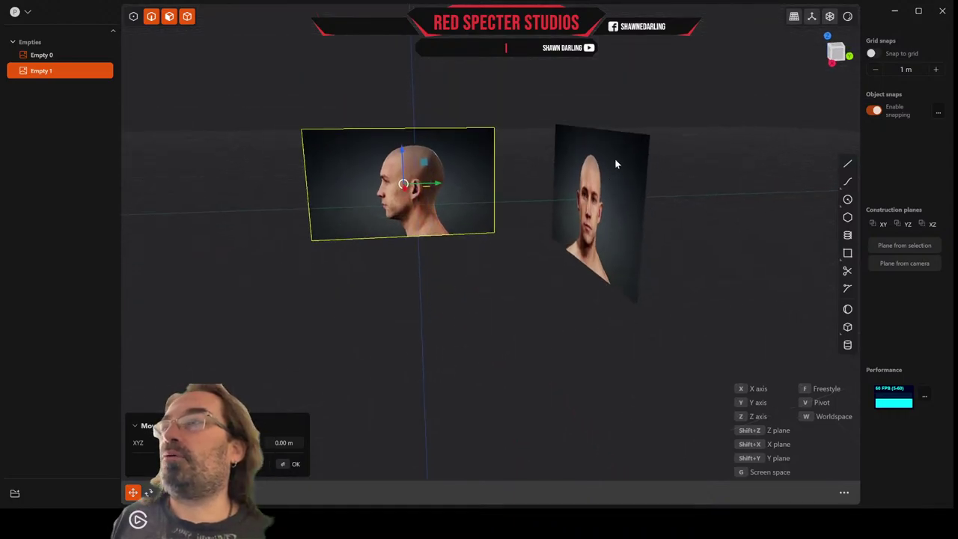
Raise the front-face and side-profile images together by about 0.805 m along the Z axis
{"action": "left_click", "coordinate": [585, 162], "text": "shift"}
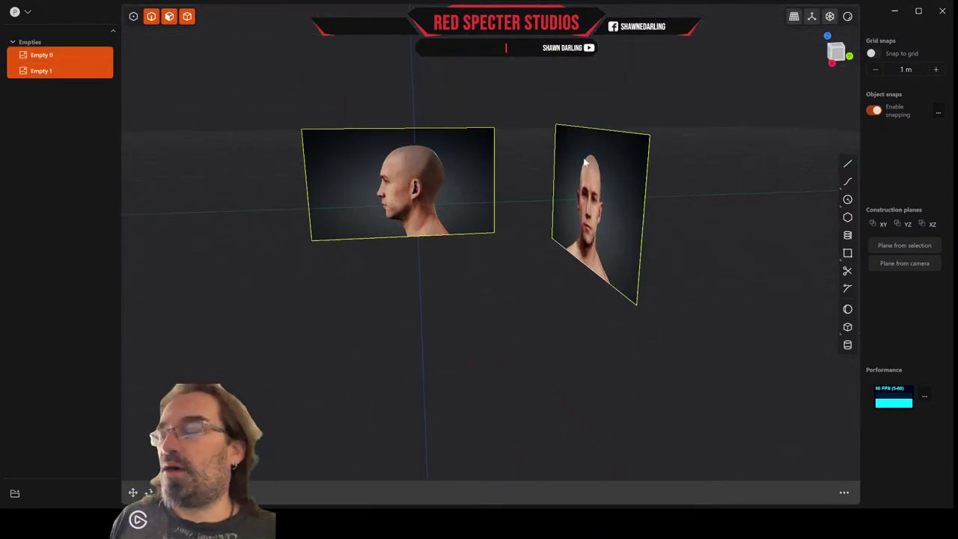
{"action": "key", "text": "g"}
{"action": "left_click_drag", "start_coordinate": [487, 161], "coordinate": [489, 138]}
{"action": "mouse_move", "coordinate": [480, 161]}
{"action": "middle_mouse_down"}
{"action": "mouse_move", "coordinate": [465, 151]}
{"action": "mouse_move", "coordinate": [475, 157]}
{"action": "middle_mouse_up"}
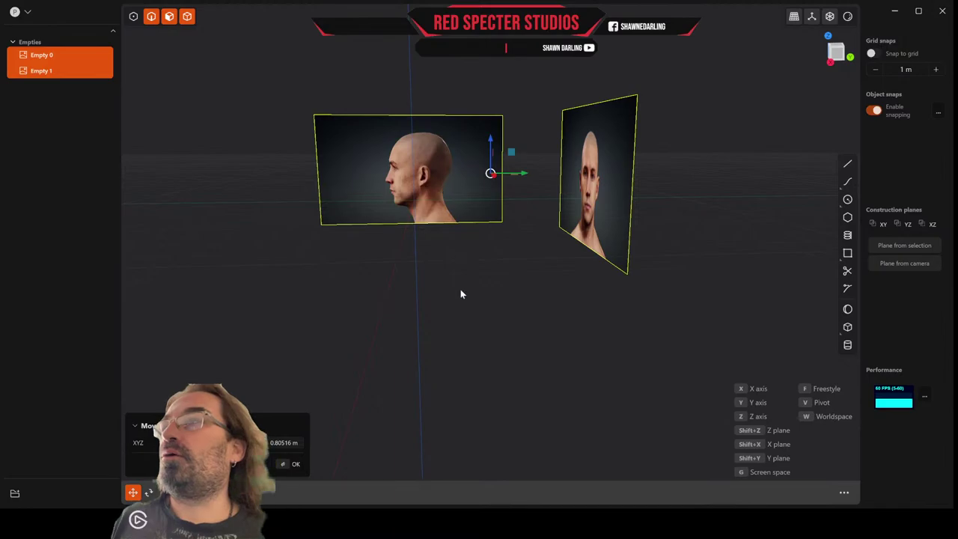
{"action": "left_click", "coordinate": [462, 291]}
Lower the material opacity of the side-profile image until it is faint against the background
{"action": "left_click", "coordinate": [439, 163]}
{"action": "middle_click_drag", "start_coordinate": [435, 163], "coordinate": [441, 166]}
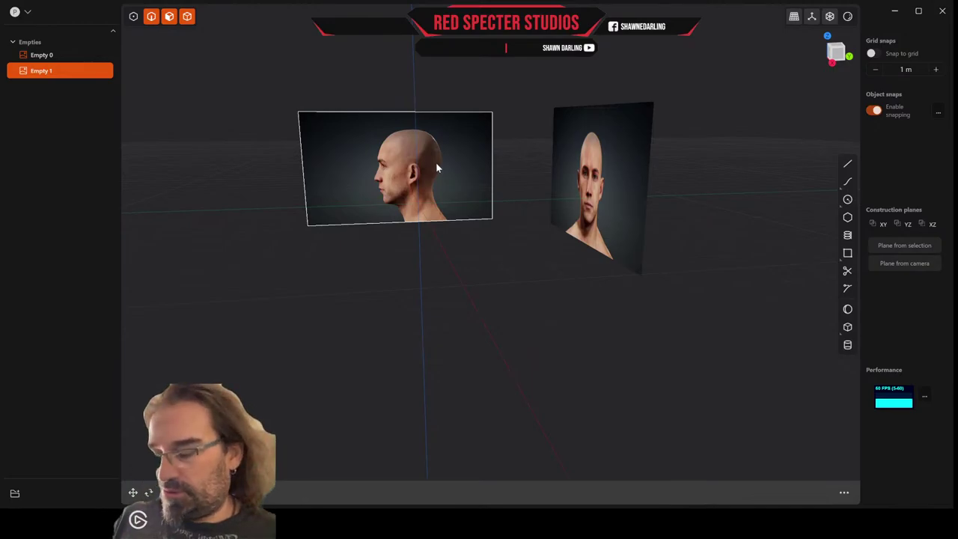
{"action": "key", "text": "m"}
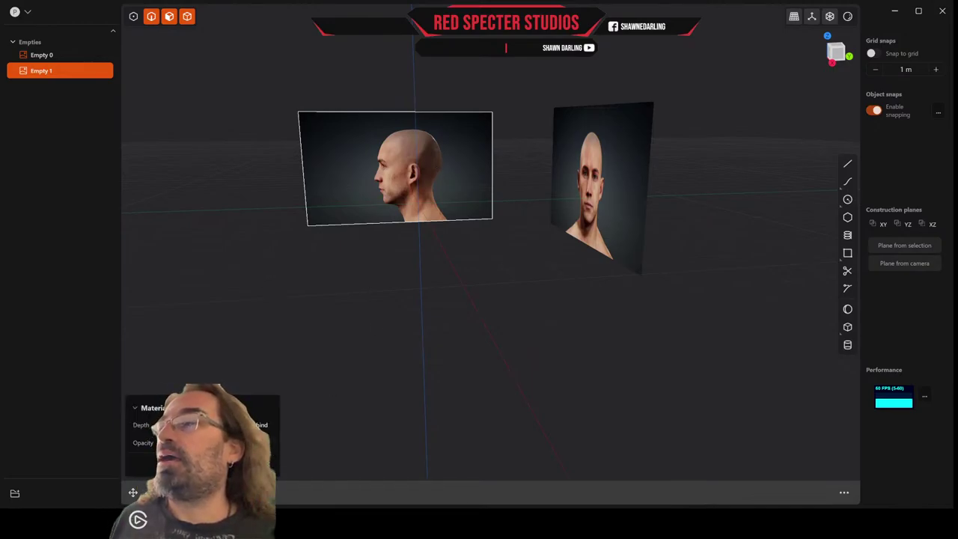
{"action": "left_click_drag", "start_coordinate": [262, 442], "coordinate": [211, 442]}
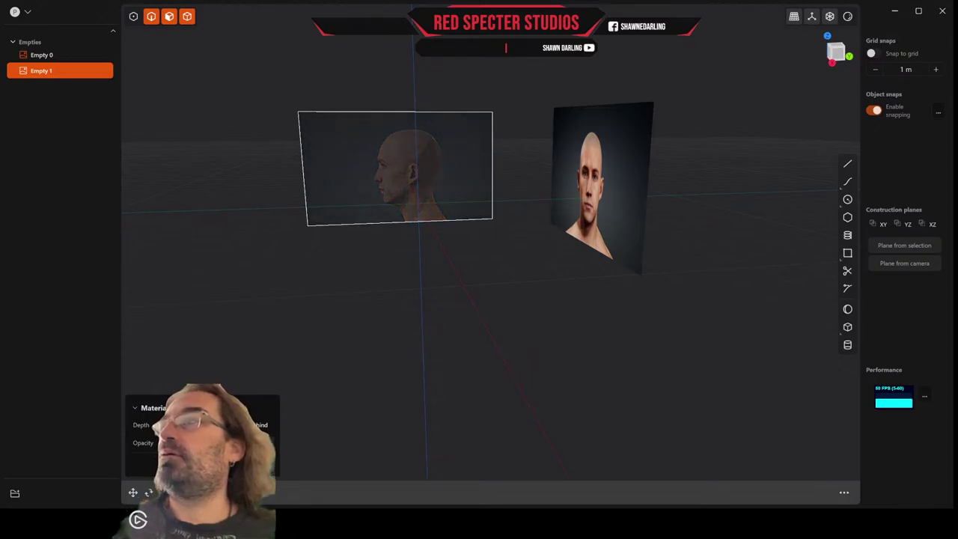
{"action": "key", "text": "Return"}
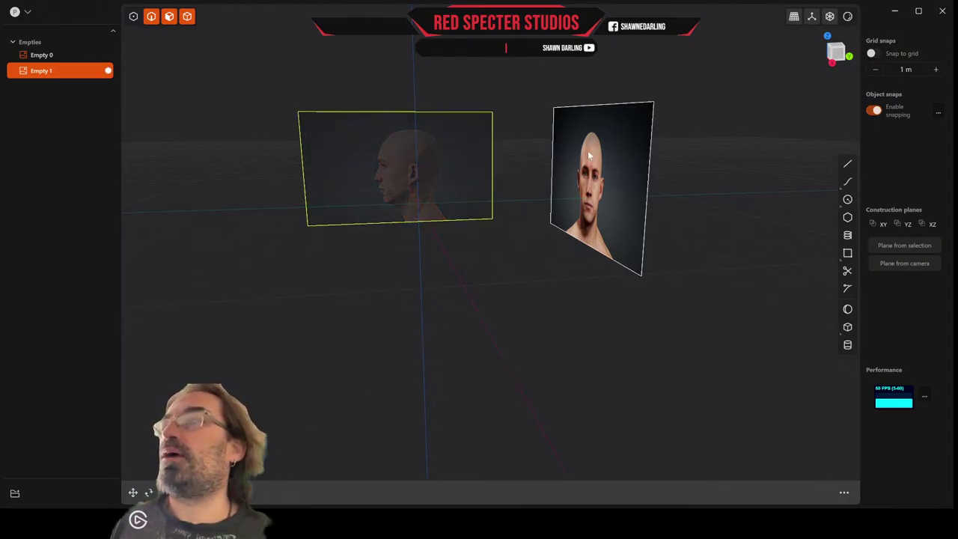
Lower the material opacity of the front-face image to match the faint side-profile image
{"action": "left_click", "coordinate": [588, 155]}
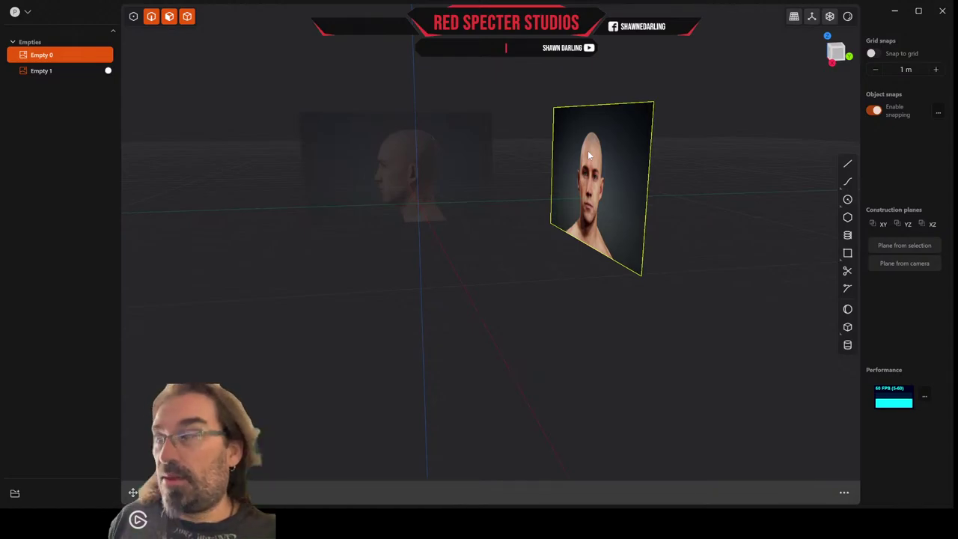
{"action": "key", "text": "m"}
{"action": "left_click_drag", "start_coordinate": [262, 442], "coordinate": [250, 442]}
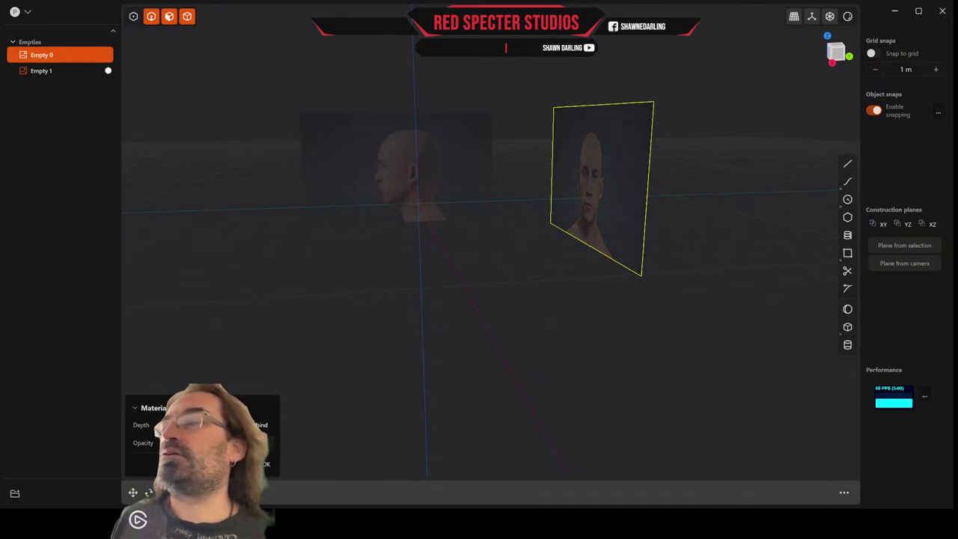
{"action": "left_click", "coordinate": [258, 442]}
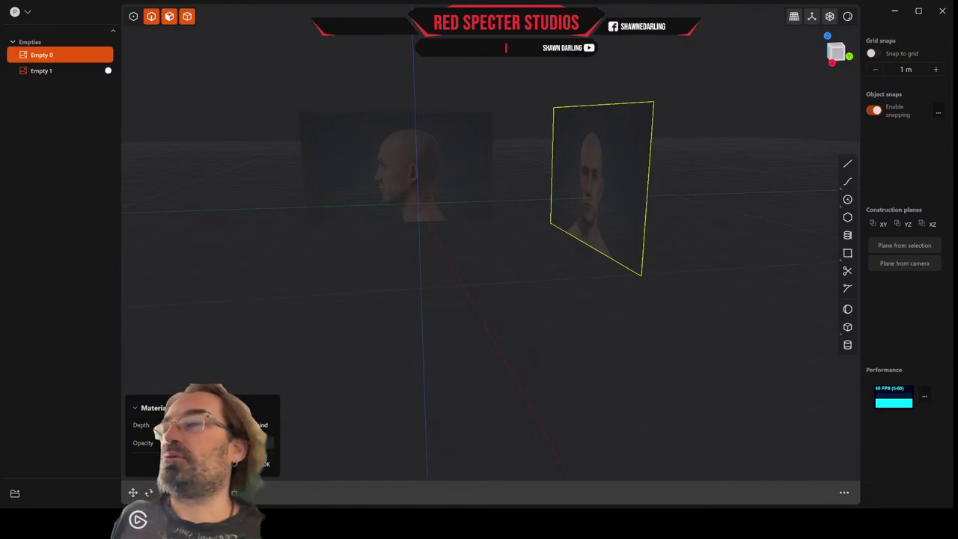
{"action": "right_click", "coordinate": [387, 382]}
In the side view, sketch a corner rectangle about 5.48 m in perimeter over the eye region, ending at the vertical axis
{"action": "middle_click_drag", "start_coordinate": [387, 383], "coordinate": [423, 359]}
{"action": "middle_click_drag", "start_coordinate": [462, 312], "coordinate": [461, 286]}
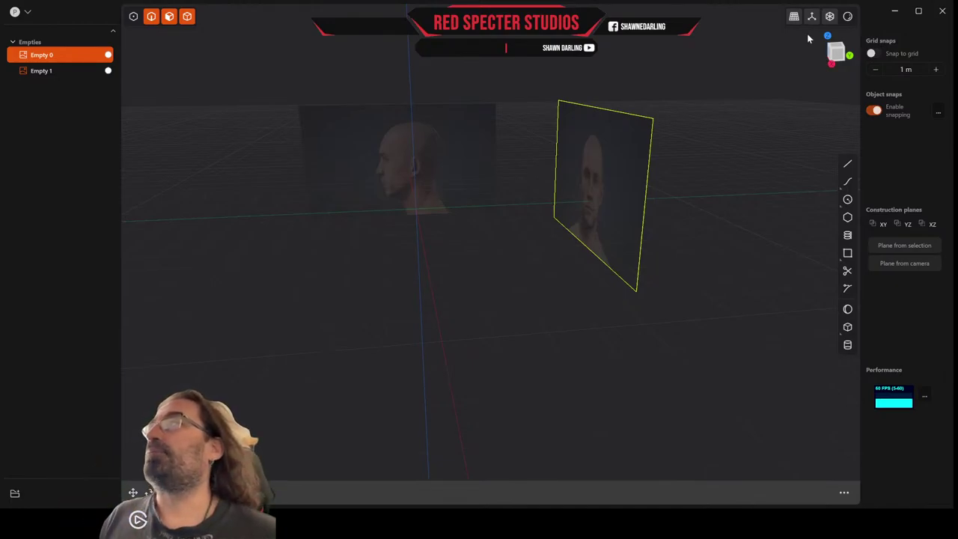
{"action": "middle_click_drag", "start_coordinate": [622, 138], "coordinate": [546, 148]}
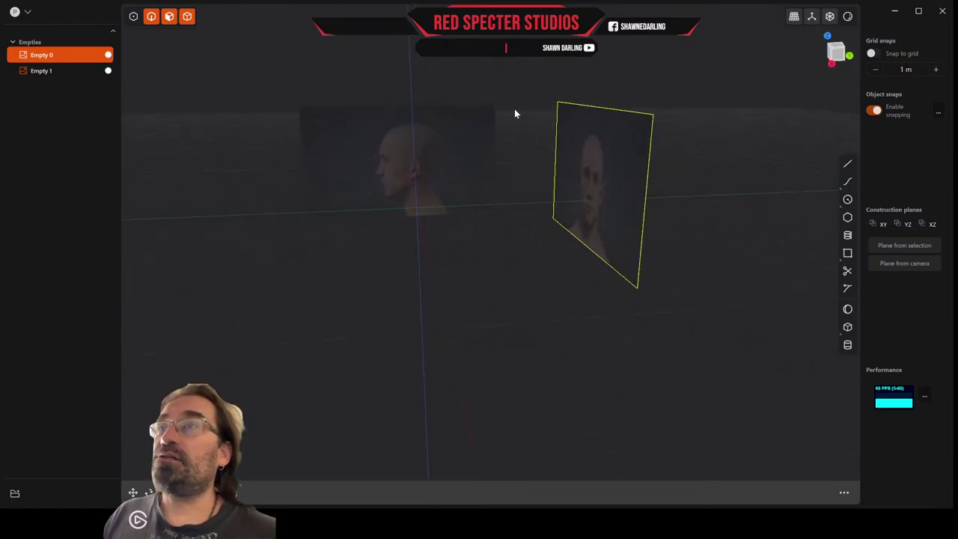
{"action": "left_click", "coordinate": [836, 54]}
{"action": "scroll", "coordinate": [433, 173], "scroll_direction": "up", "scroll_amount": 2}
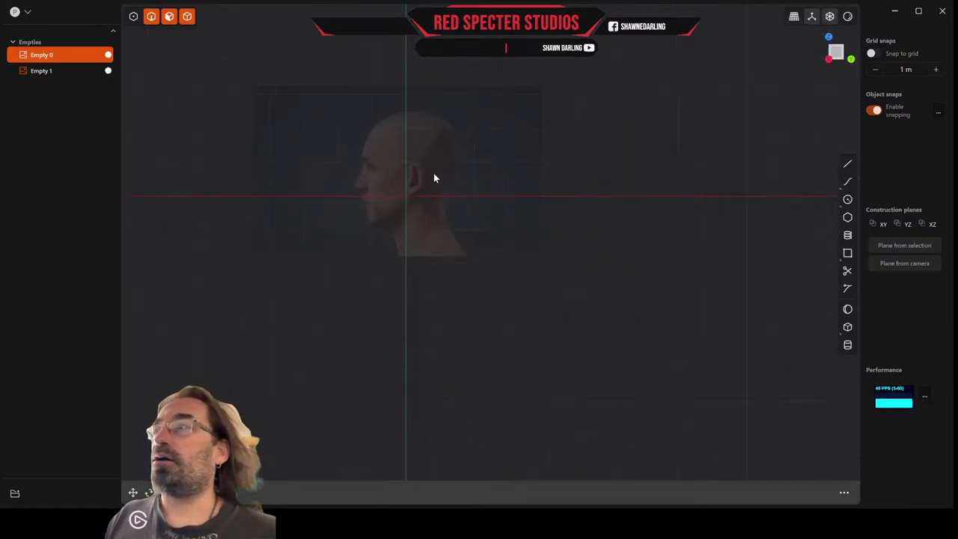
{"action": "scroll", "coordinate": [433, 174], "scroll_direction": "up", "scroll_amount": 5}
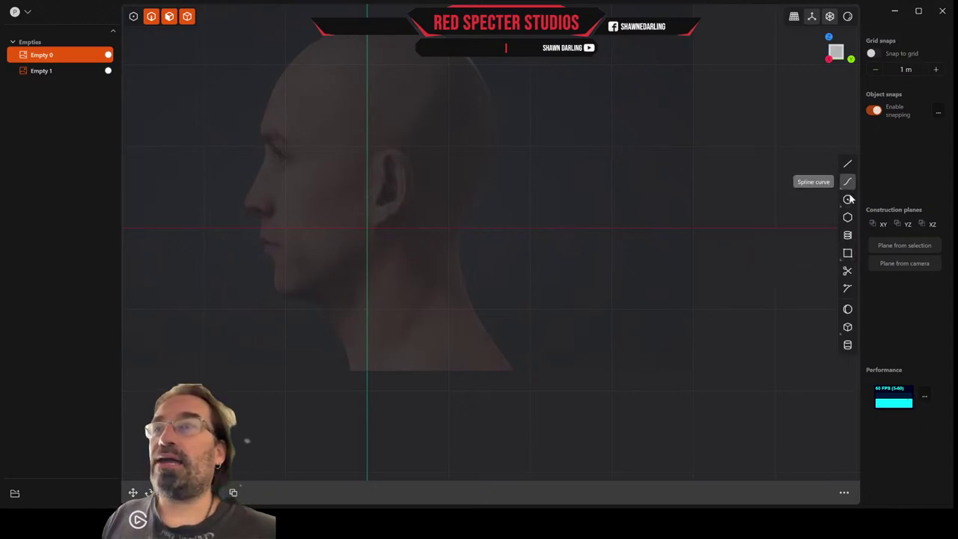
{"action": "left_click", "coordinate": [846, 253]}
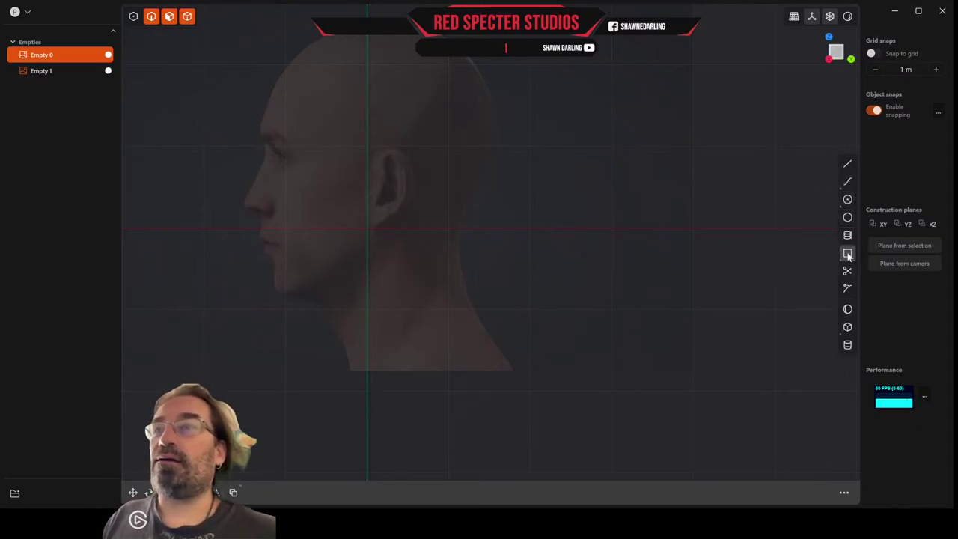
{"action": "left_click", "coordinate": [224, 108]}
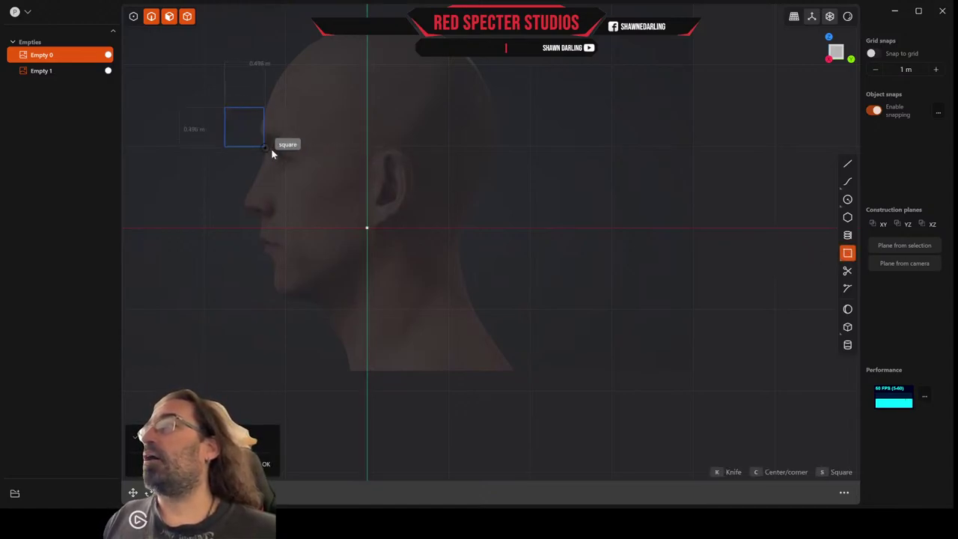
{"action": "left_click", "coordinate": [360, 192]}
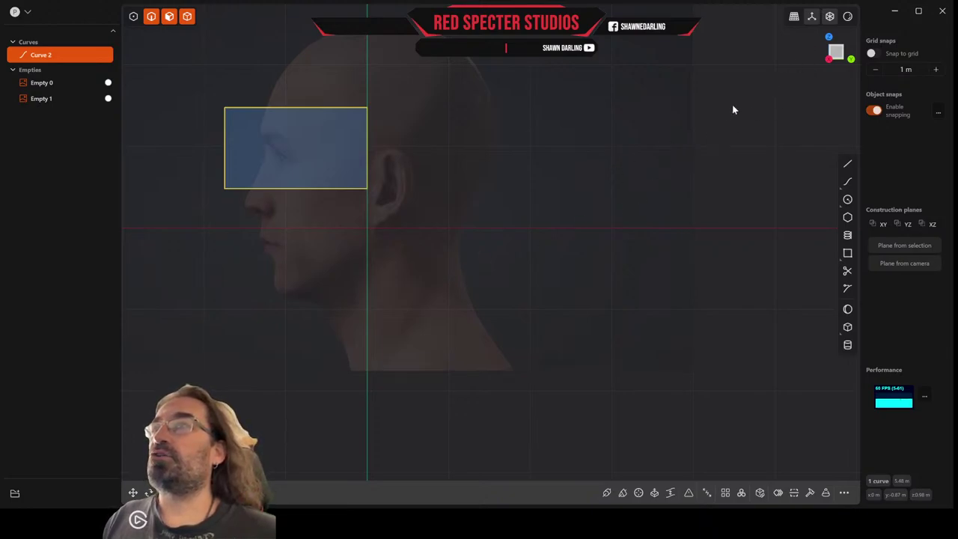
Extrude the rectangle equally to both sides into a solid box about as wide as the head in the front-face image
{"action": "left_click_drag", "start_coordinate": [832, 53], "coordinate": [812, 58]}
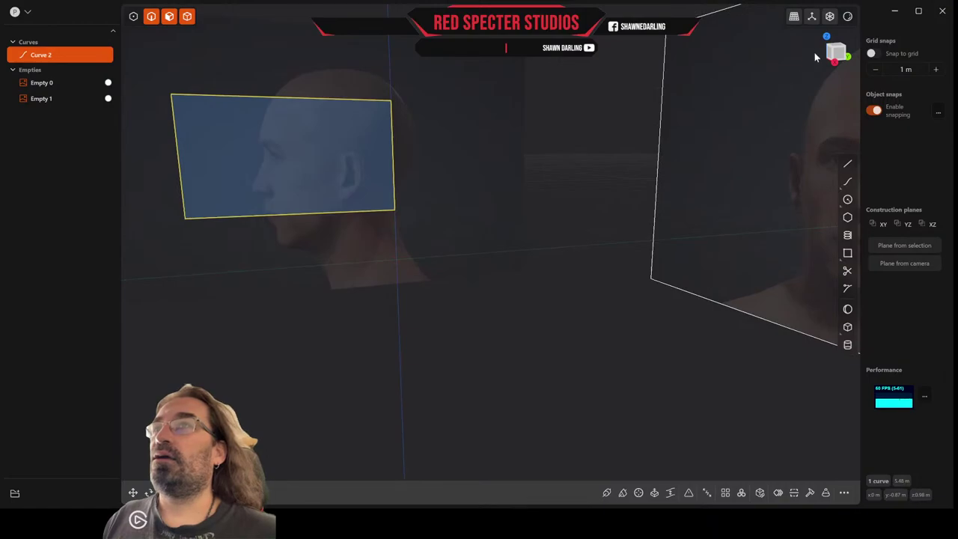
{"action": "left_click", "coordinate": [827, 51]}
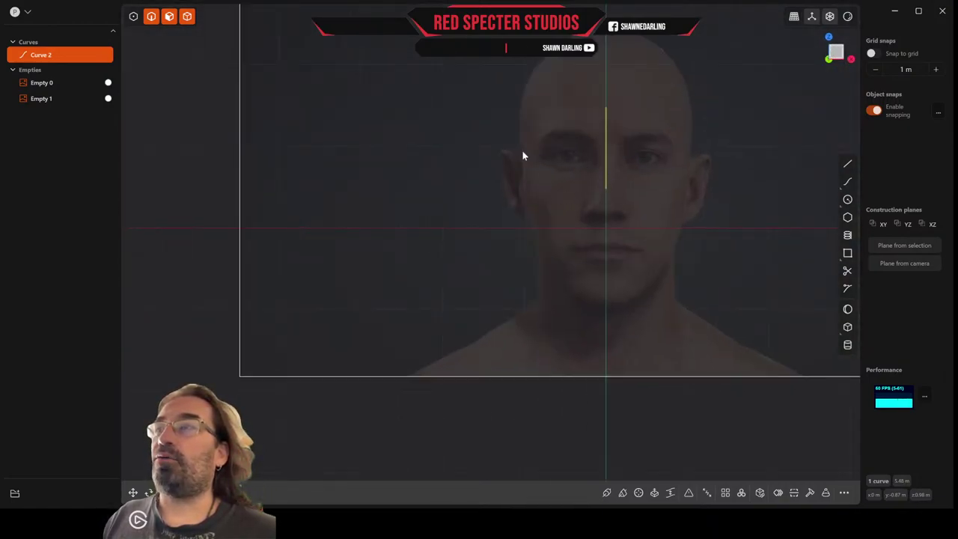
{"action": "middle_click_drag", "start_coordinate": [609, 154], "coordinate": [534, 166]}
{"action": "key", "text": "e"}
{"action": "left_click_drag", "start_coordinate": [606, 187], "coordinate": [593, 187]}
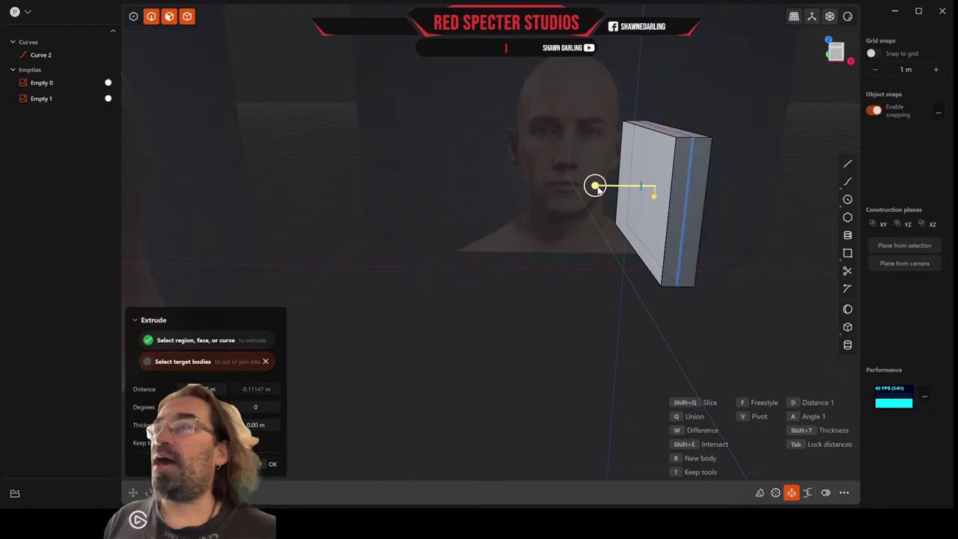
{"action": "left_click", "coordinate": [836, 52]}
{"action": "left_click_drag", "start_coordinate": [551, 144], "coordinate": [468, 156]}
{"action": "key", "text": "Return"}
{"action": "middle_click_drag", "start_coordinate": [487, 147], "coordinate": [447, 174]}
{"action": "scroll", "coordinate": [449, 176], "scroll_direction": "down", "scroll_amount": 3}
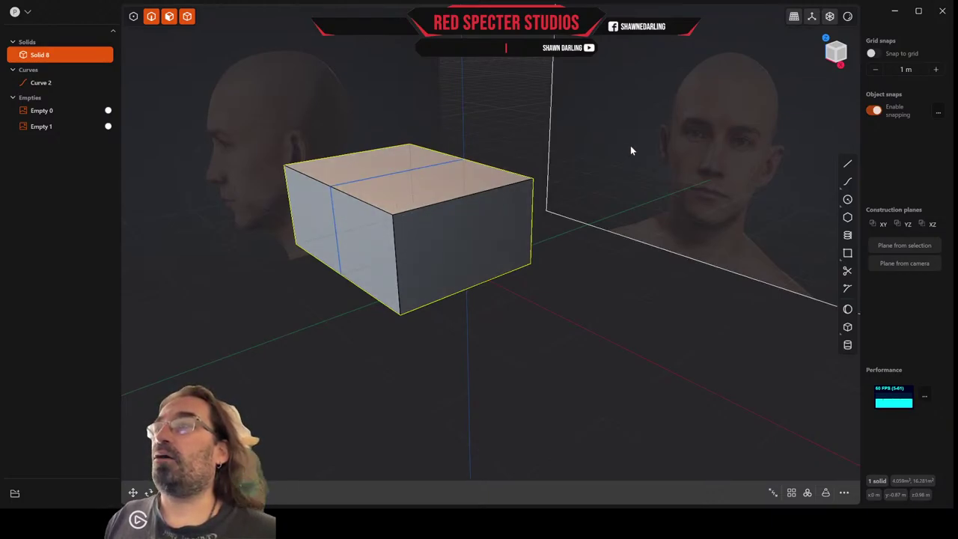
Open the front-face image's depth and opacity settings, and check the see-through box against the front and side references
{"action": "left_click", "coordinate": [829, 58]}
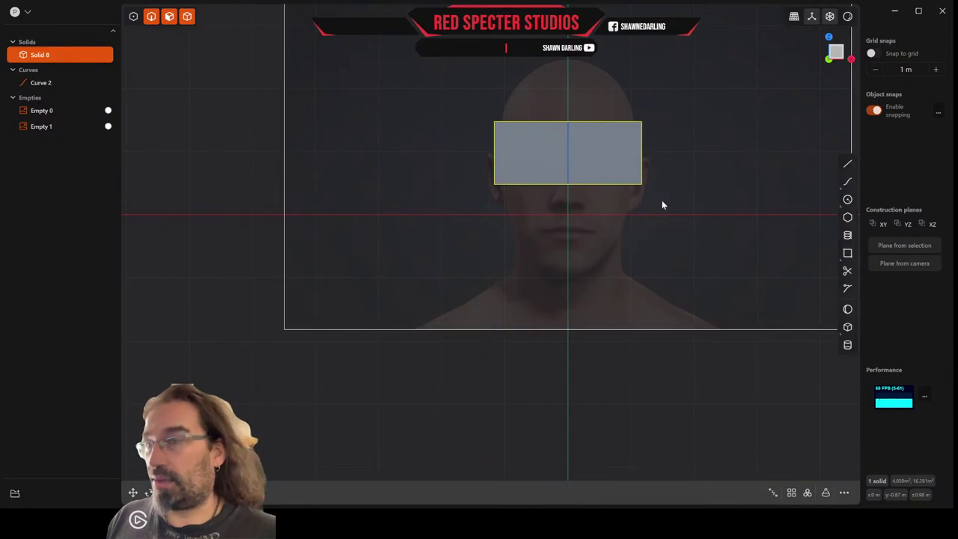
{"action": "left_click", "coordinate": [668, 239]}
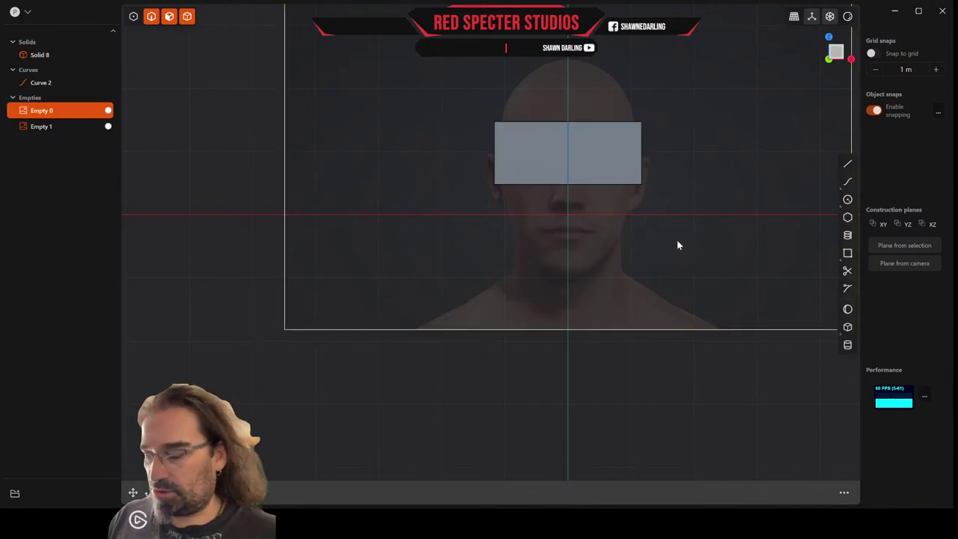
{"action": "key", "text": "m"}
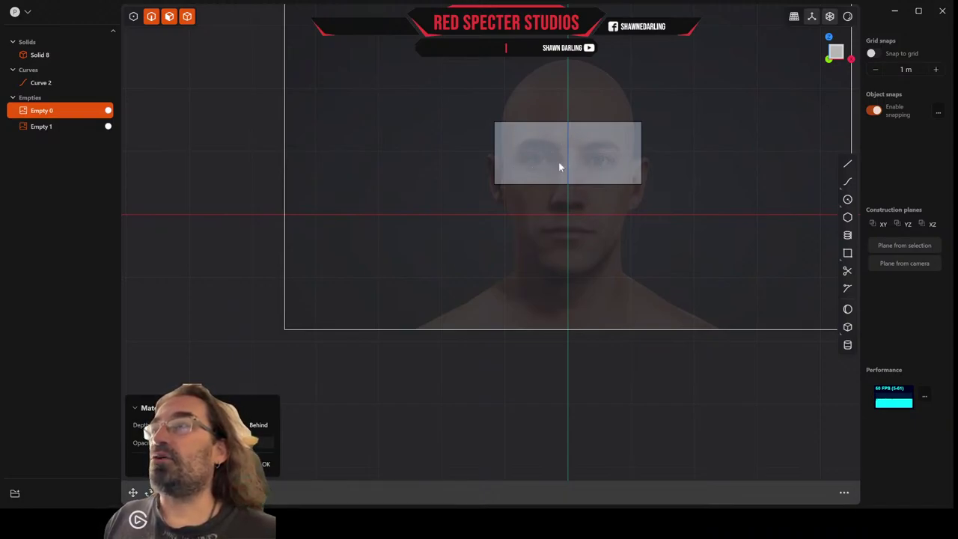
{"action": "middle_click_drag", "start_coordinate": [336, 233], "coordinate": [376, 238]}
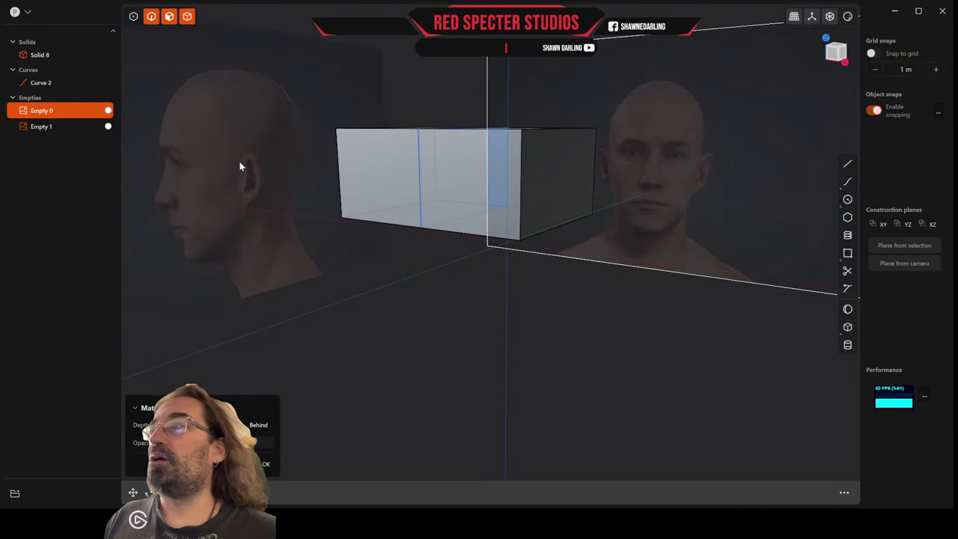
{"action": "left_click", "coordinate": [259, 153]}
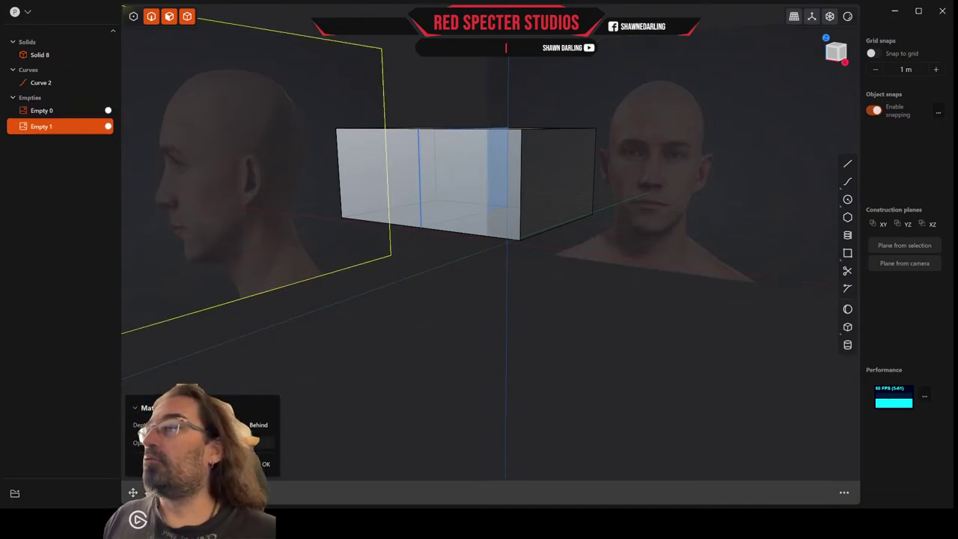
{"action": "middle_click_drag", "start_coordinate": [371, 366], "coordinate": [323, 360]}
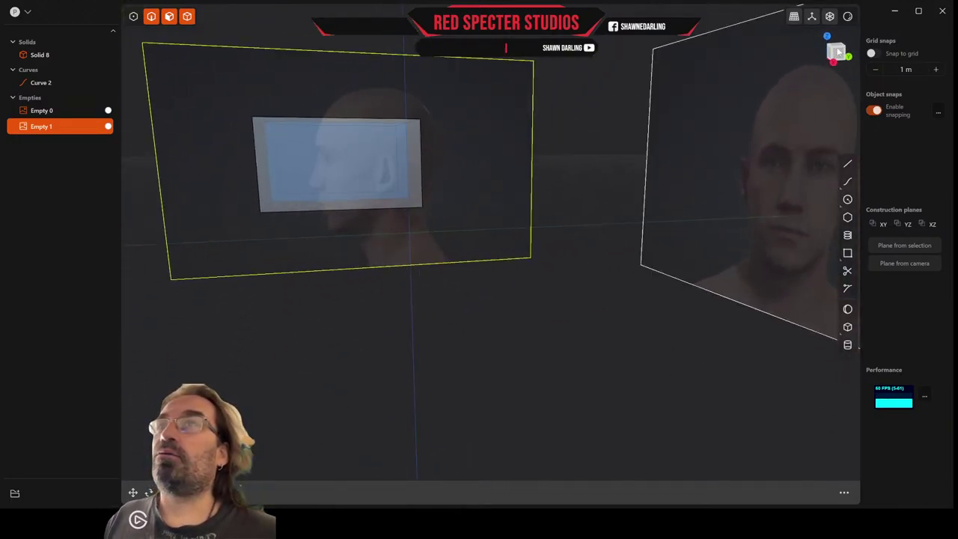
{"action": "left_click", "coordinate": [830, 66]}
{"action": "scroll", "coordinate": [315, 171], "scroll_direction": "up", "scroll_amount": 4}
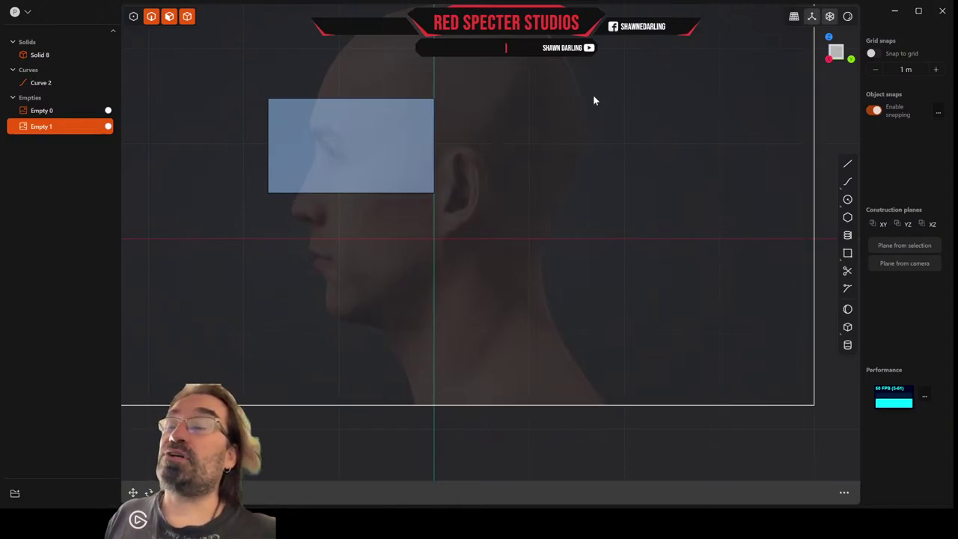
In the top view, sketch a circle of about 1.06 m radius centred on the vertical axis at the box's back edge
{"action": "middle_click_drag", "start_coordinate": [811, 86], "coordinate": [814, 93]}
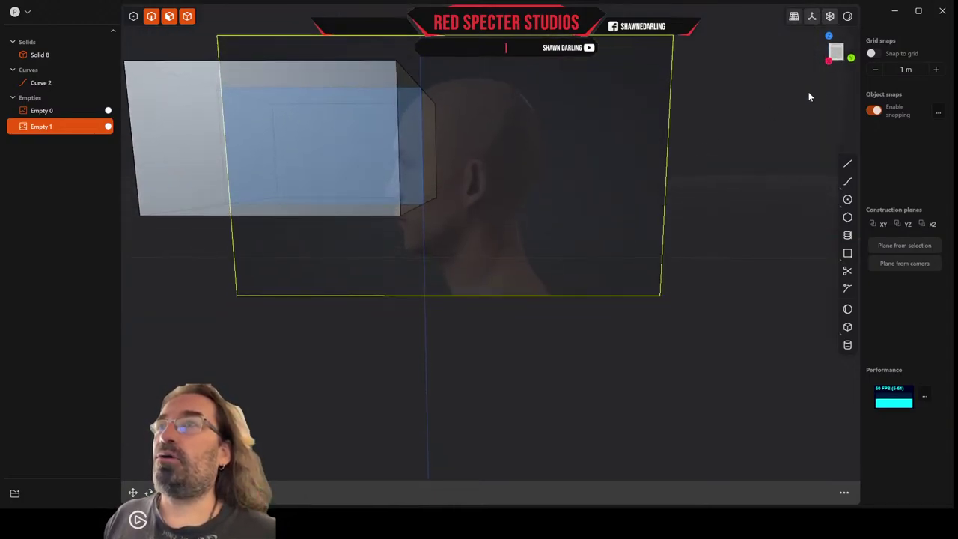
{"action": "middle_click_drag", "start_coordinate": [728, 121], "coordinate": [732, 130]}
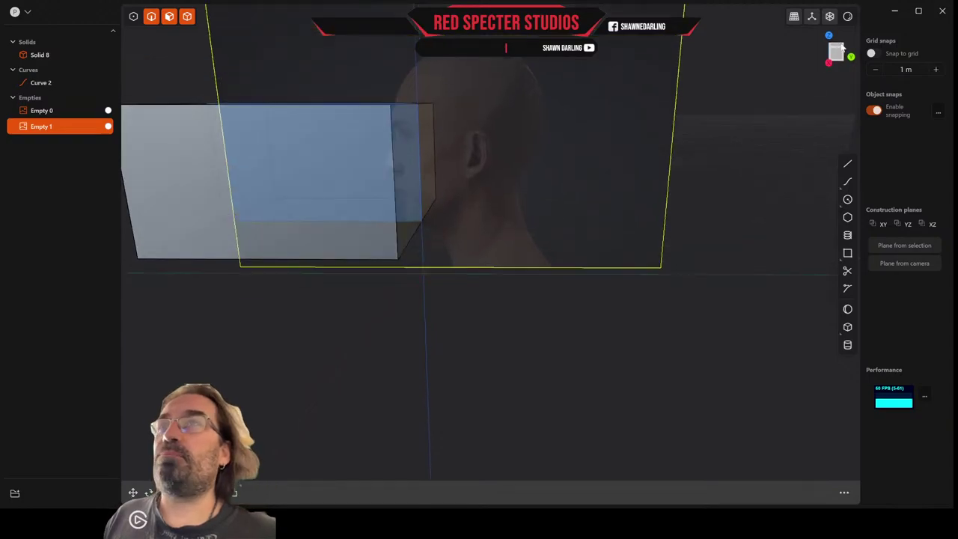
{"action": "left_click", "coordinate": [837, 47]}
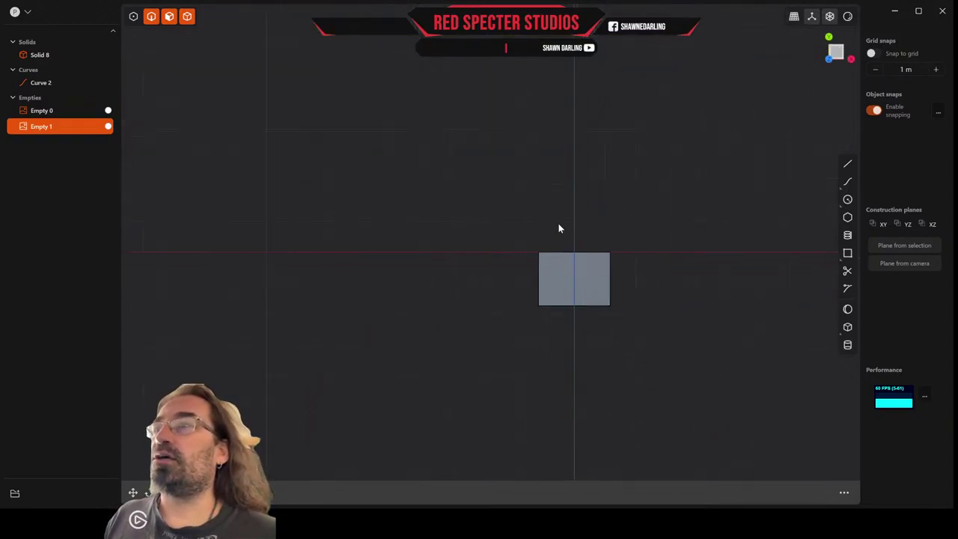
{"action": "scroll", "coordinate": [558, 228], "scroll_direction": "down", "scroll_amount": 3}
{"action": "scroll", "coordinate": [558, 228], "scroll_direction": "up", "scroll_amount": 4}
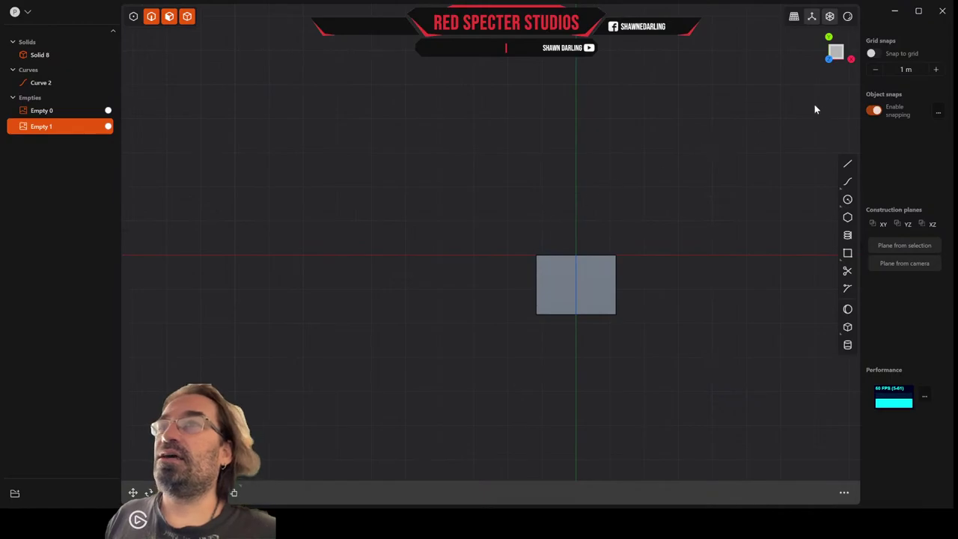
{"action": "left_click", "coordinate": [847, 199]}
{"action": "scroll", "coordinate": [677, 255], "scroll_direction": "up", "scroll_amount": 2}
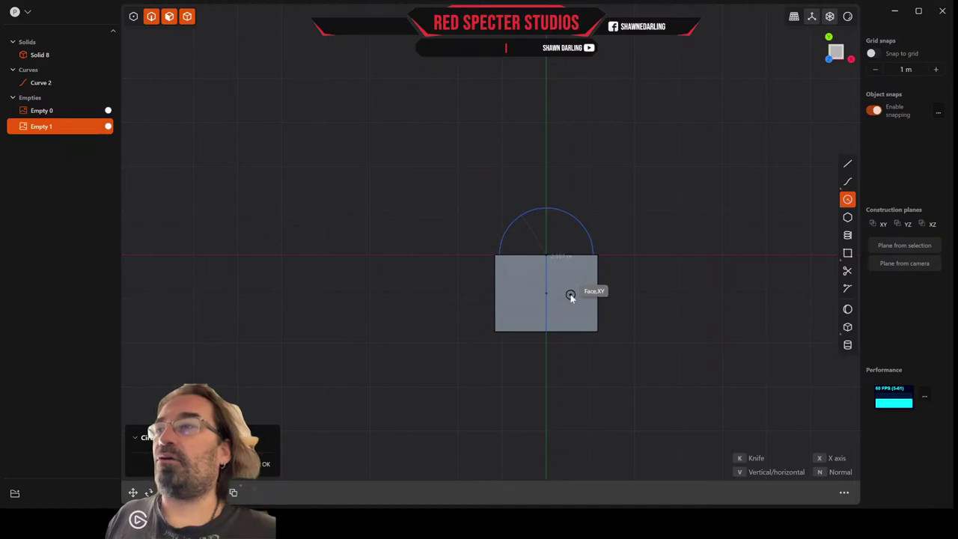
{"action": "left_click", "coordinate": [596, 287]}
In the front view, scale the circle uniformly to about 0.98 so it fits the head's width
{"action": "middle_click_drag", "start_coordinate": [715, 179], "coordinate": [705, 137]}
{"action": "left_click", "coordinate": [837, 59]}
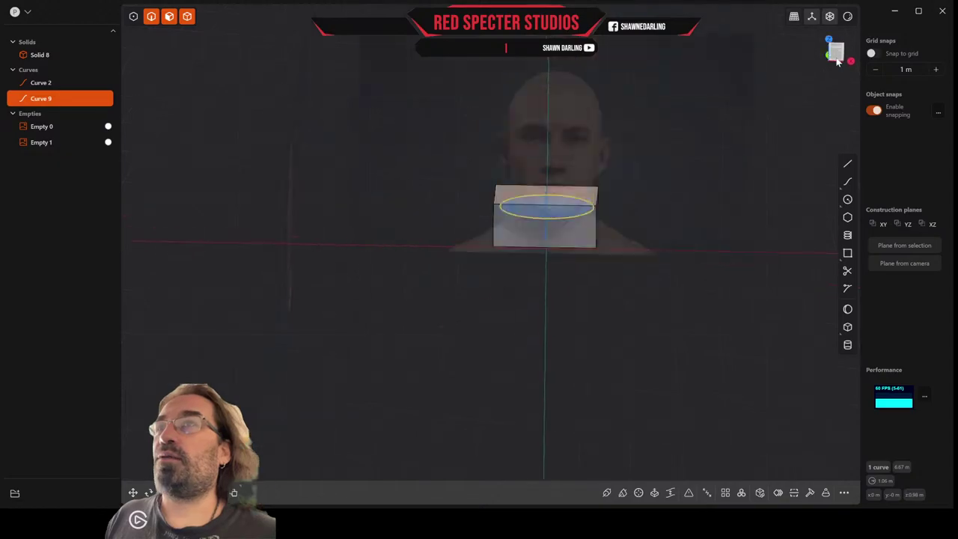
{"action": "scroll", "coordinate": [528, 169], "scroll_direction": "up", "scroll_amount": 5}
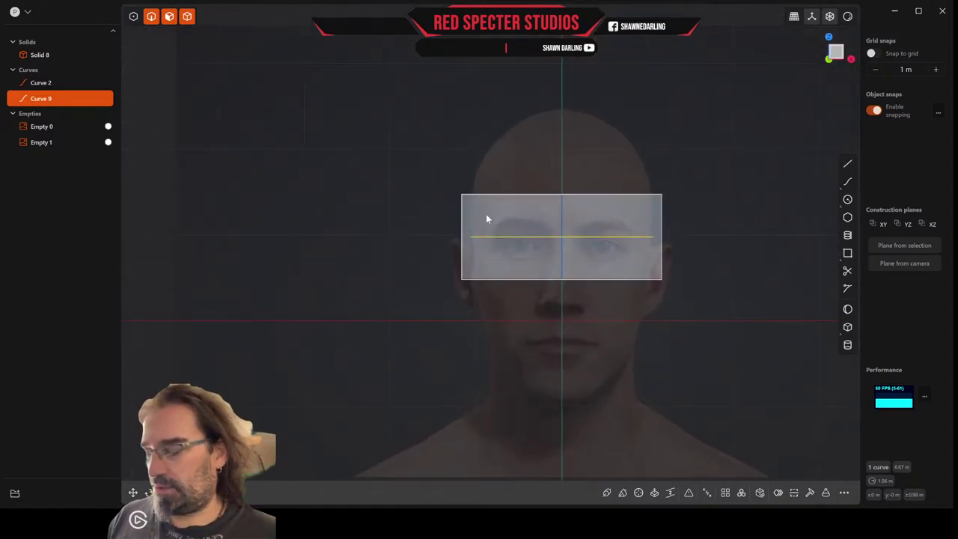
{"action": "key", "text": "s"}
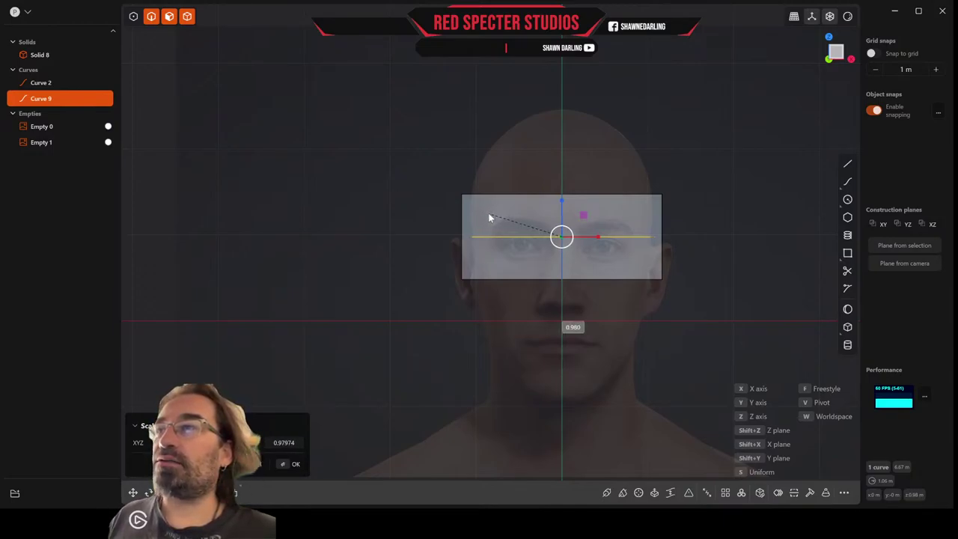
{"action": "left_click", "coordinate": [488, 217]}
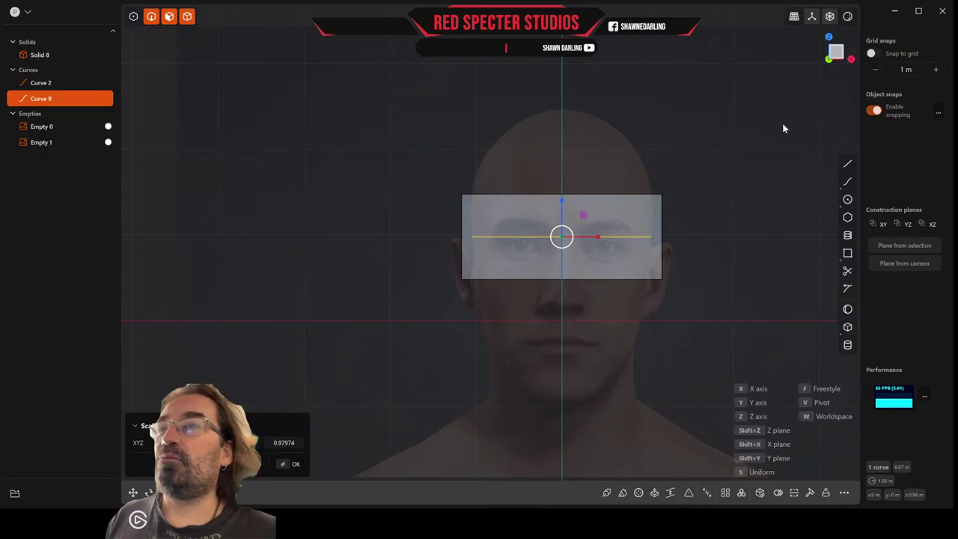
{"action": "right_click", "coordinate": [757, 116]}
In the side view, stretch the circle front to back into an ellipse about 7.89 m around, and move it about 0.15 m backwards
{"action": "middle_click_drag", "start_coordinate": [773, 98], "coordinate": [741, 116]}
{"action": "left_click", "coordinate": [840, 54]}
{"action": "scroll", "coordinate": [493, 234], "scroll_direction": "up", "scroll_amount": 2}
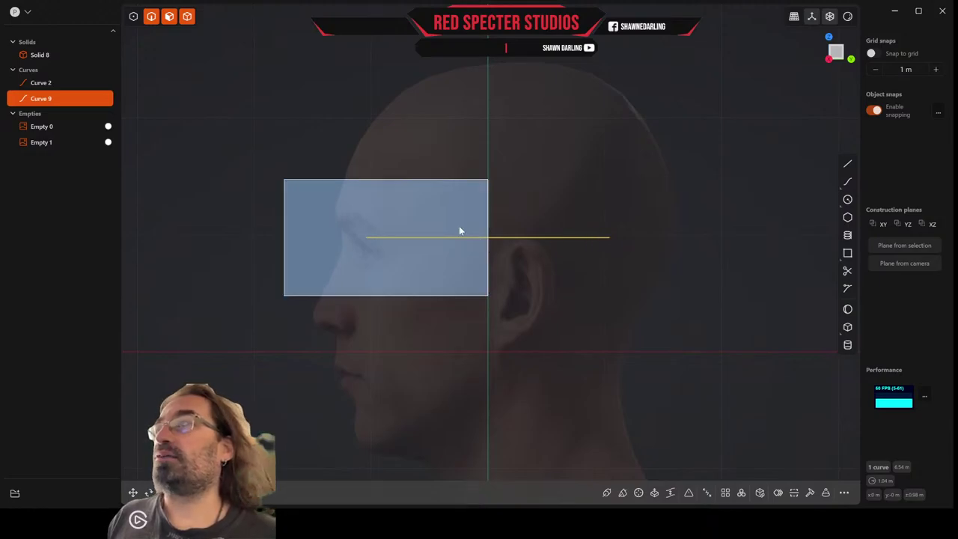
{"action": "key", "text": "s"}
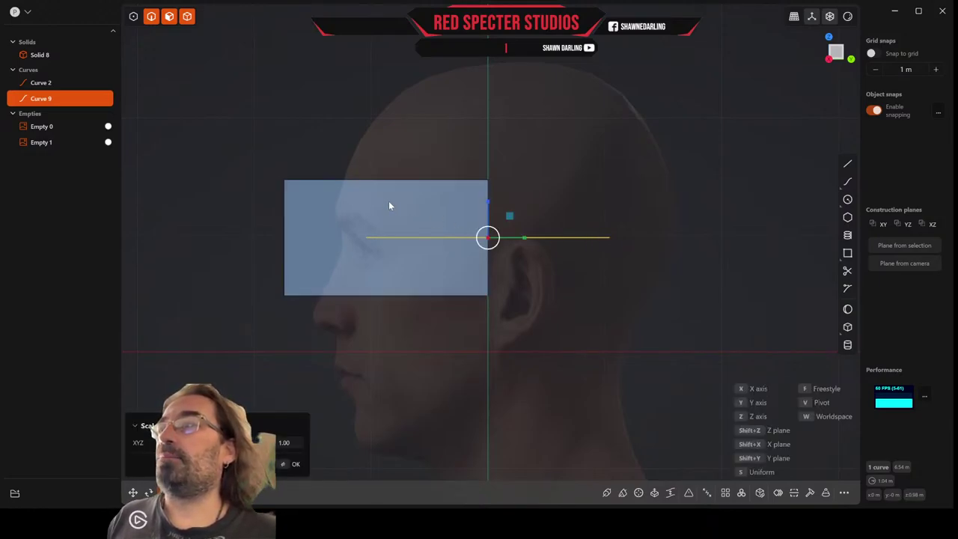
{"action": "left_click_drag", "start_coordinate": [527, 237], "coordinate": [543, 240]}
{"action": "key", "text": "g"}
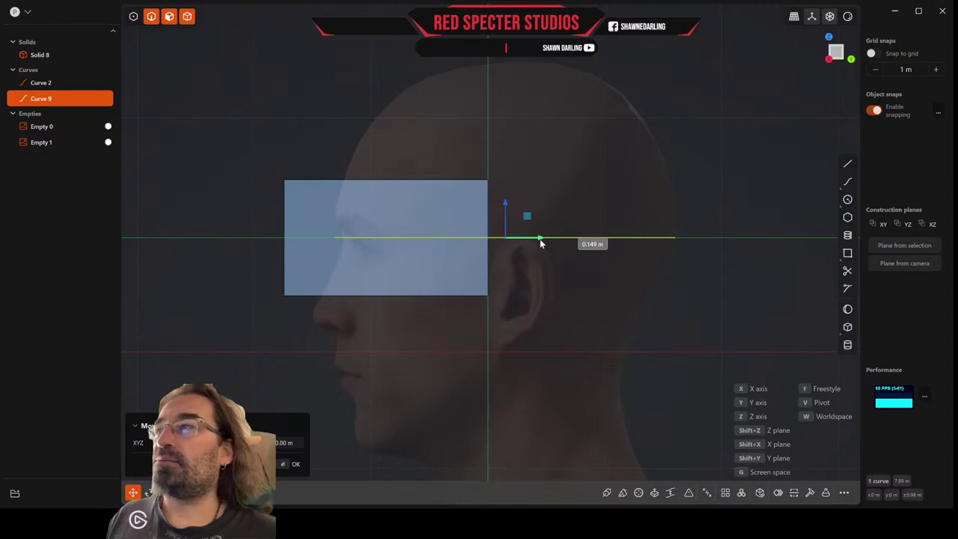
{"action": "left_click", "coordinate": [540, 243]}
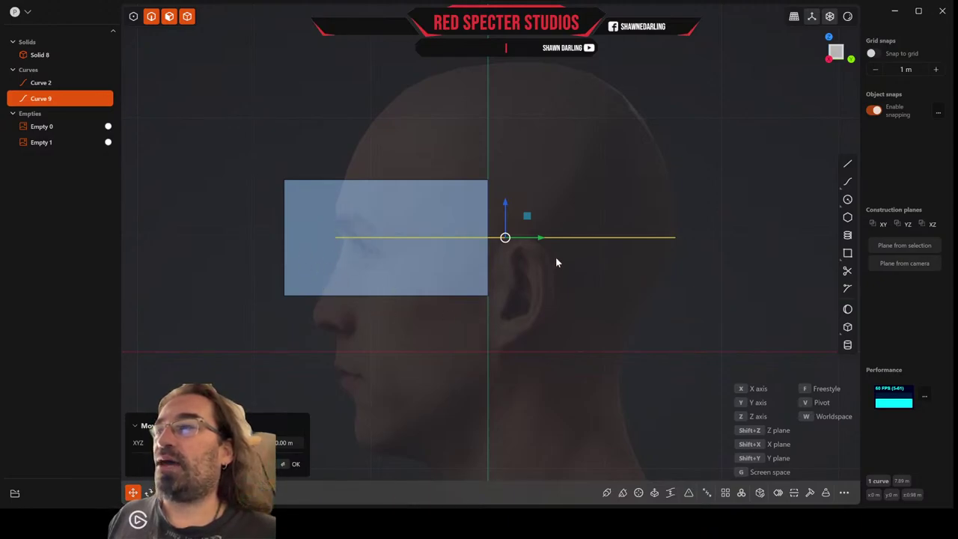
Extrude the ellipse about 1.17 m to both sides into a solid taller than the box
{"action": "middle_click_drag", "start_coordinate": [494, 176], "coordinate": [517, 233]}
{"action": "scroll", "coordinate": [545, 223], "scroll_direction": "down", "scroll_amount": 3}
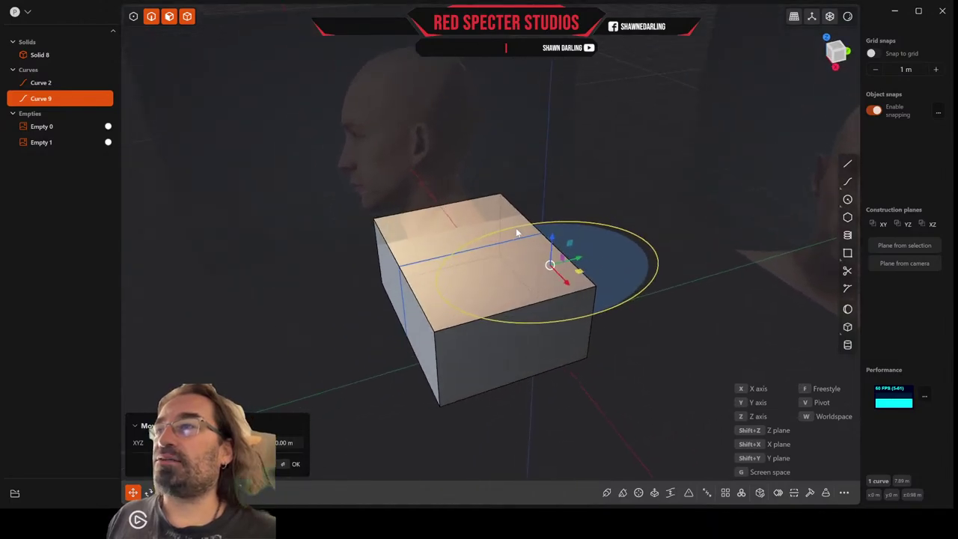
{"action": "left_click", "coordinate": [598, 247]}
{"action": "key", "text": "e"}
{"action": "middle_click_drag", "start_coordinate": [617, 225], "coordinate": [597, 212]}
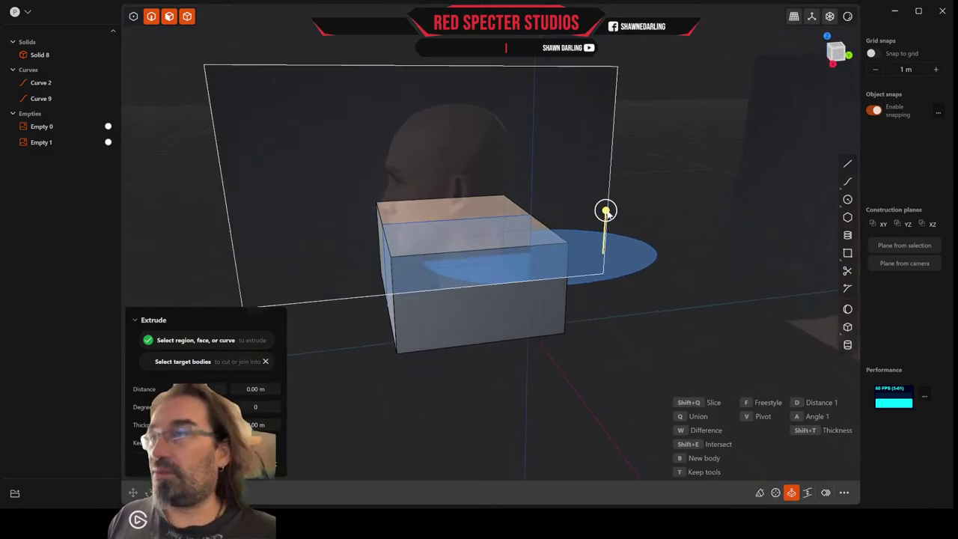
{"action": "left_click_drag", "start_coordinate": [606, 211], "coordinate": [606, 208]}
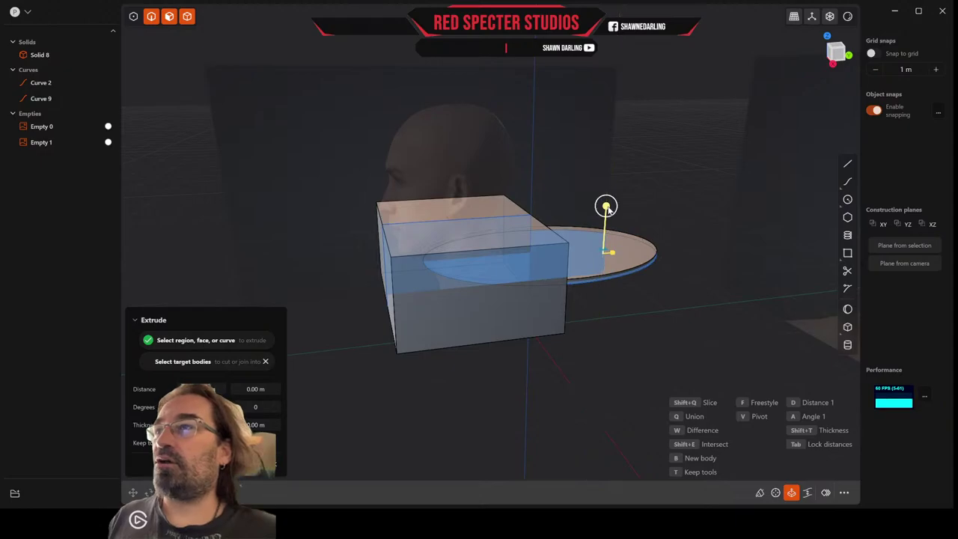
{"action": "left_click_drag", "start_coordinate": [608, 210], "coordinate": [612, 110]}
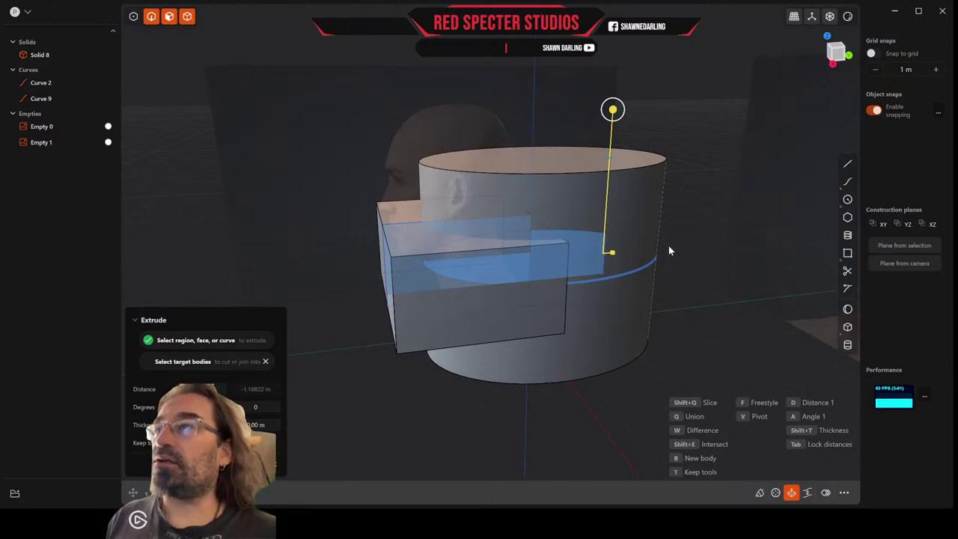
{"action": "left_click", "coordinate": [671, 245]}
{"action": "middle_click_drag", "start_coordinate": [671, 245], "coordinate": [640, 200]}
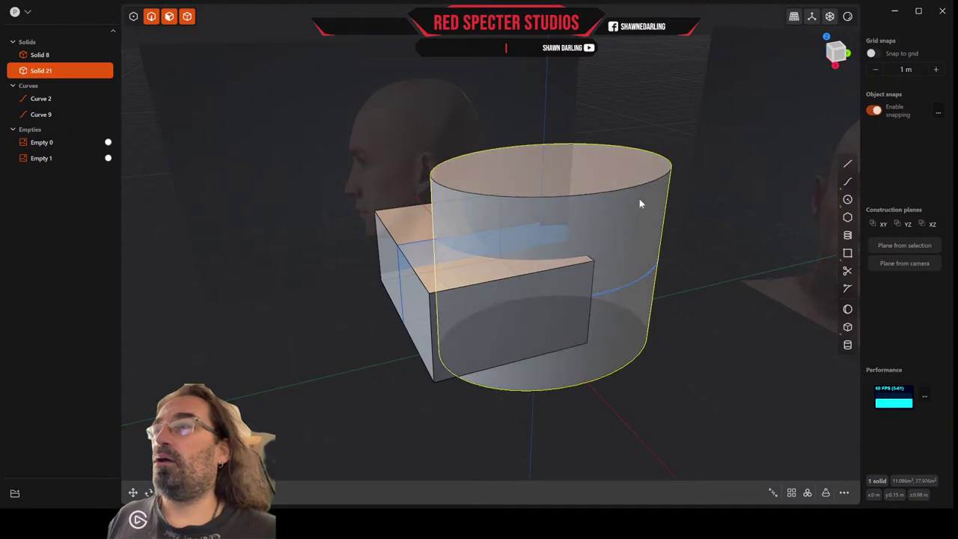
Subtract the elliptical cylinder from the box with a Boolean Difference, without keeping the cylinder
{"action": "key", "text": "q"}
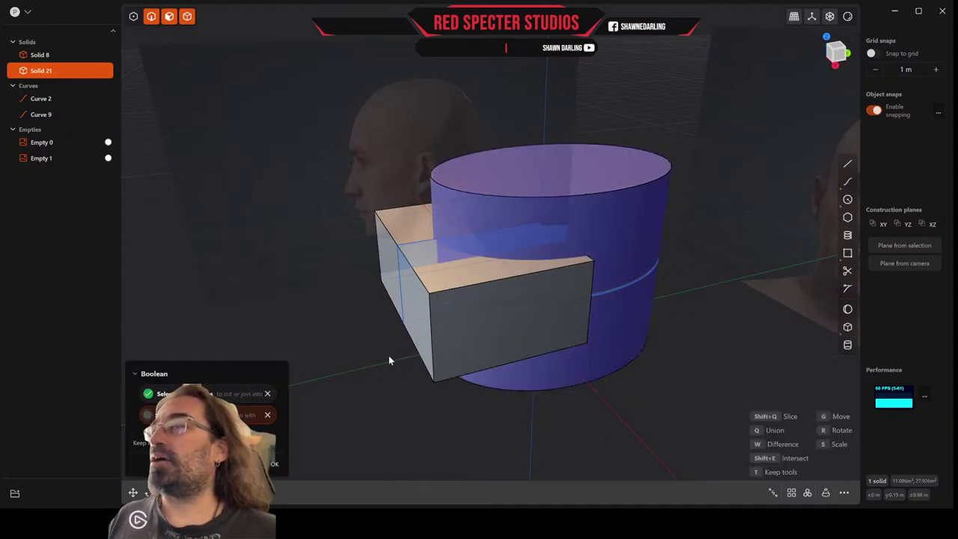
{"action": "key", "text": "Escape"}
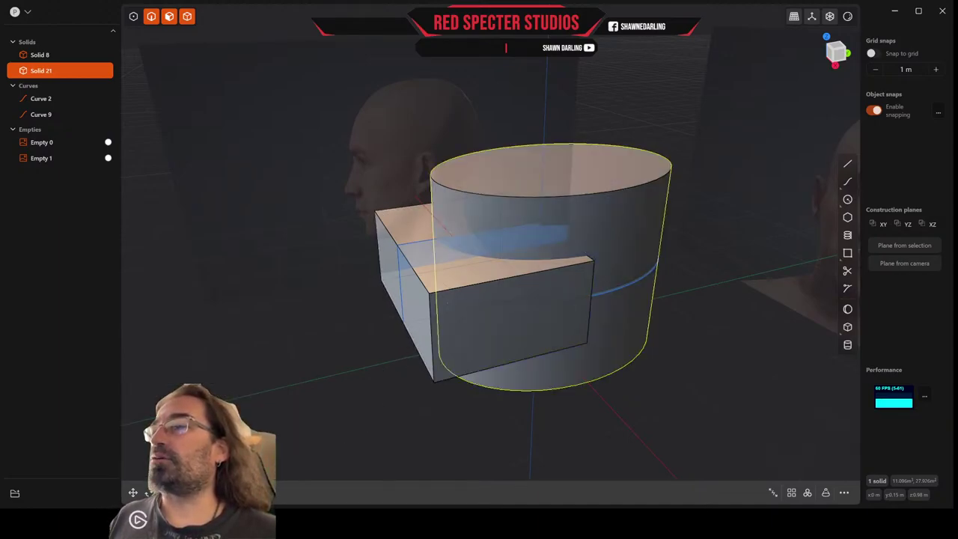
{"action": "left_click", "coordinate": [448, 295]}
{"action": "key", "text": "shift+b"}
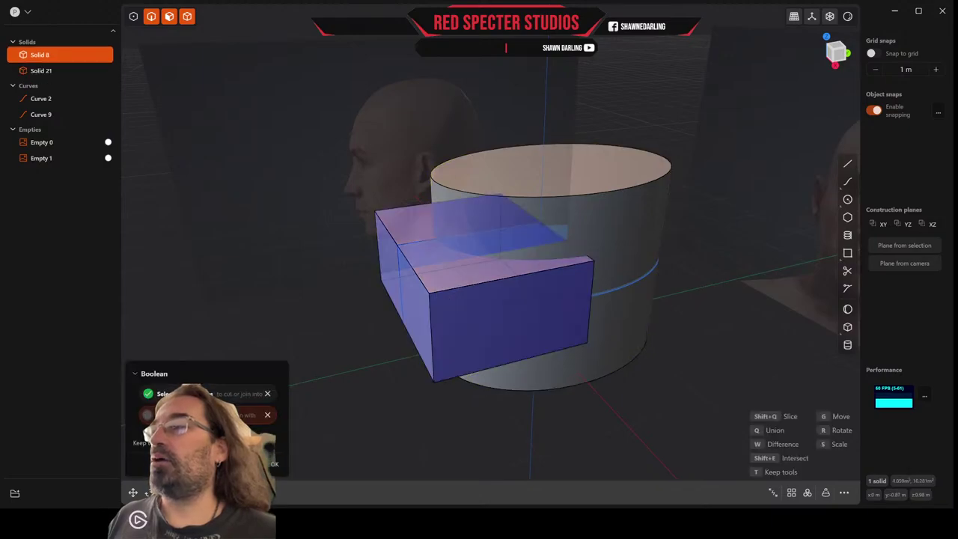
{"action": "left_click", "coordinate": [611, 216]}
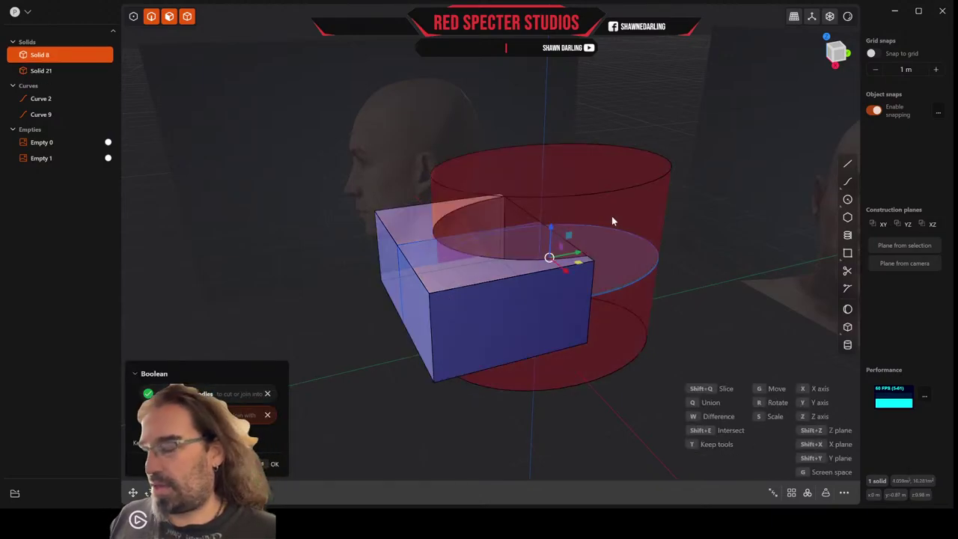
{"action": "key", "text": "Return"}
{"action": "middle_click_drag", "start_coordinate": [707, 316], "coordinate": [680, 318]}
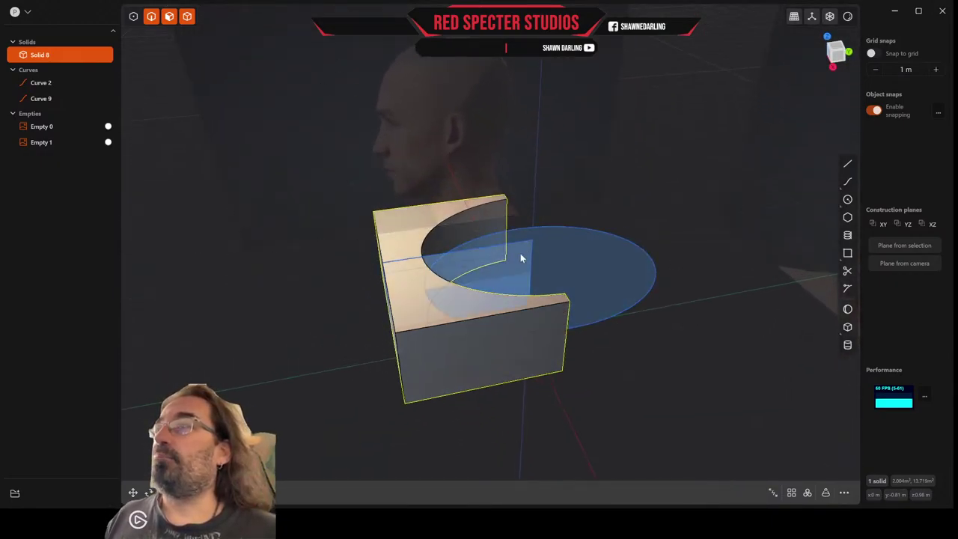
Delete the rectangle and ellipse sketch curves left over from the two extrusions
{"action": "left_click", "coordinate": [37, 83]}
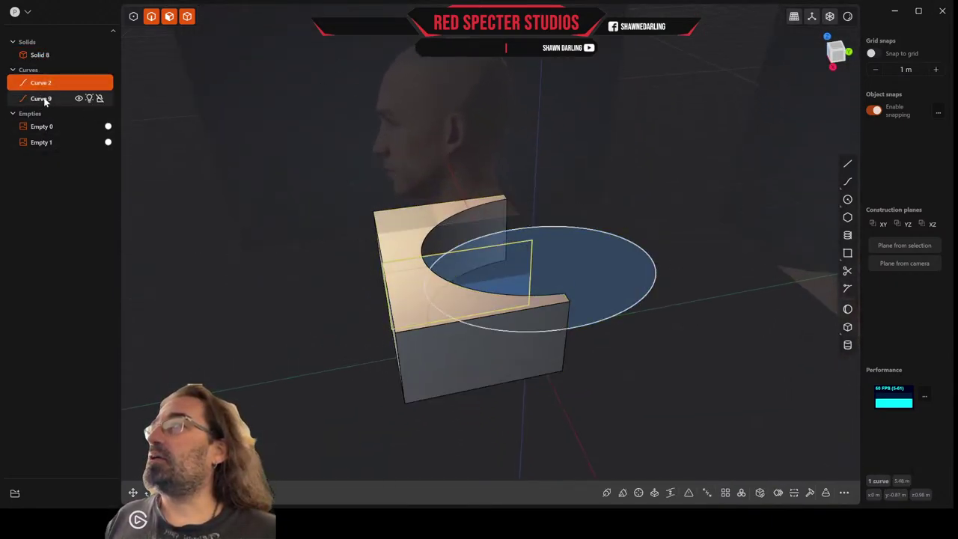
{"action": "left_click", "coordinate": [42, 98], "text": "shift"}
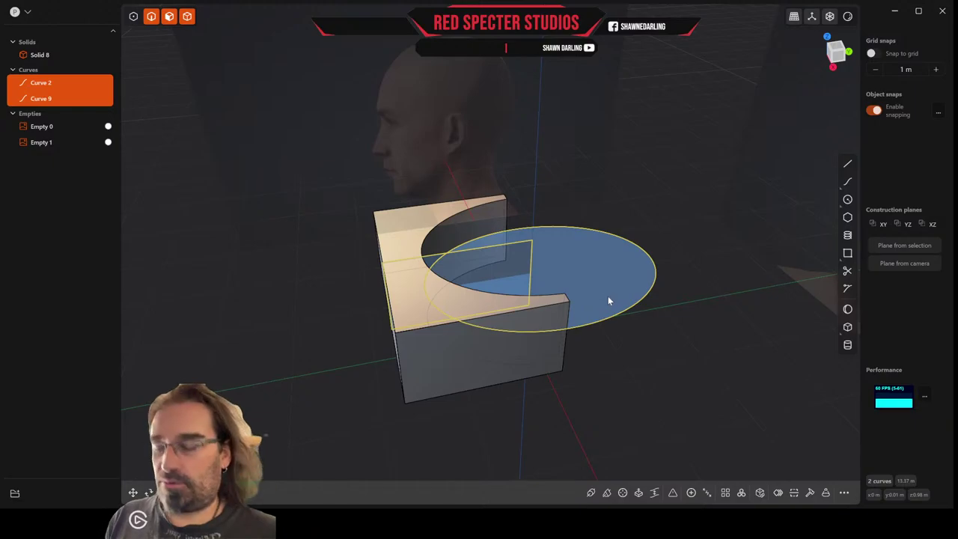
{"action": "key", "text": "Delete"}
{"action": "middle_click_drag", "start_coordinate": [615, 284], "coordinate": [598, 305]}
{"action": "mouse_move", "coordinate": [470, 286]}
{"action": "middle_mouse_down"}
{"action": "mouse_move", "coordinate": [500, 284]}
{"action": "mouse_move", "coordinate": [408, 304]}
{"action": "mouse_move", "coordinate": [406, 293]}
{"action": "middle_mouse_up"}
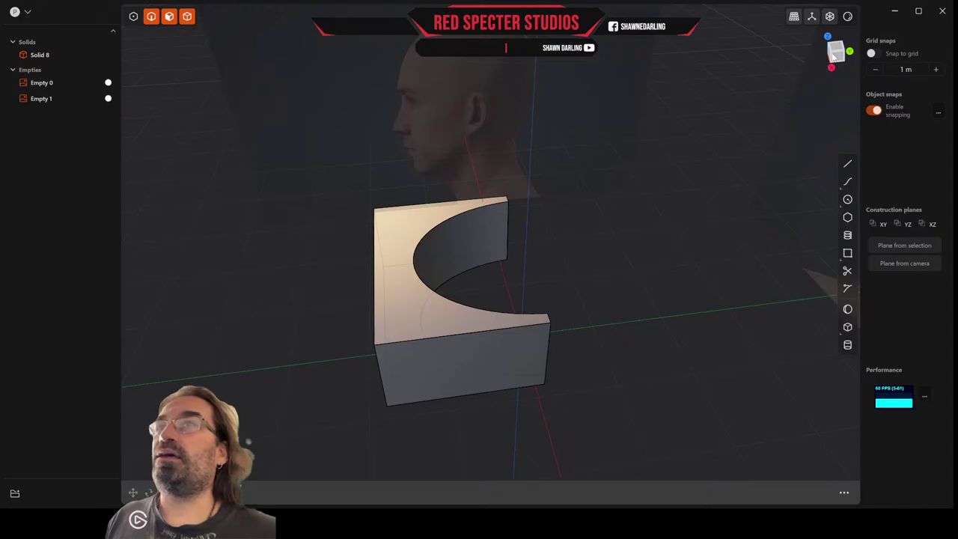
In the side view, sketch a five-segment polyline about 1.33 m long just ahead of the brow and nose bridge, crossing the whole box height
{"action": "left_click", "coordinate": [834, 57]}
{"action": "scroll", "coordinate": [454, 237], "scroll_direction": "up", "scroll_amount": 4}
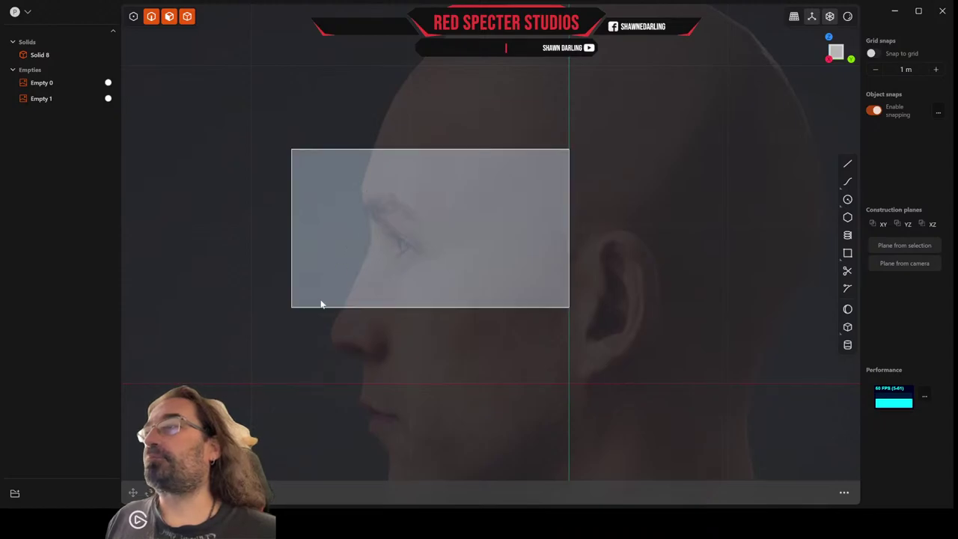
{"action": "scroll", "coordinate": [350, 242], "scroll_direction": "down", "scroll_amount": 2}
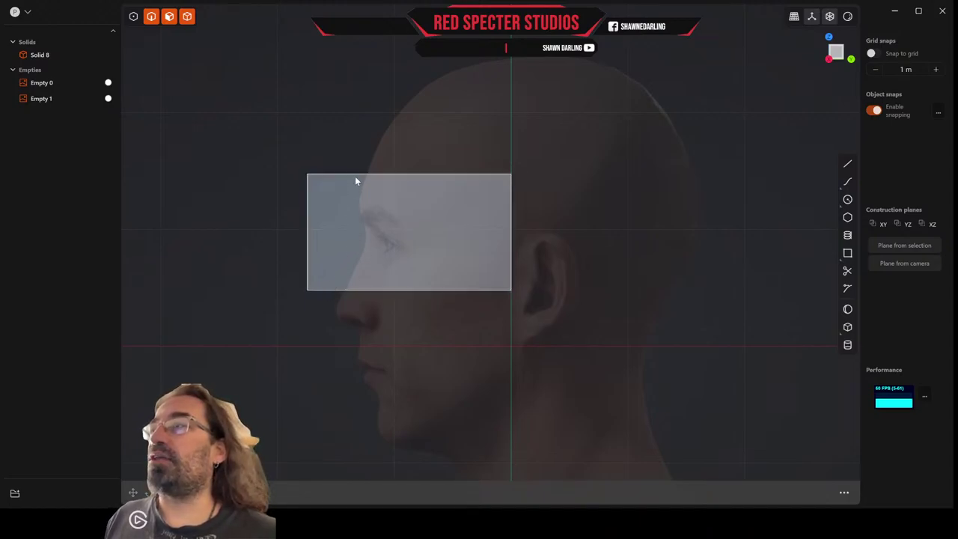
{"action": "left_click", "coordinate": [846, 164]}
{"action": "scroll", "coordinate": [381, 209], "scroll_direction": "up", "scroll_amount": 1}
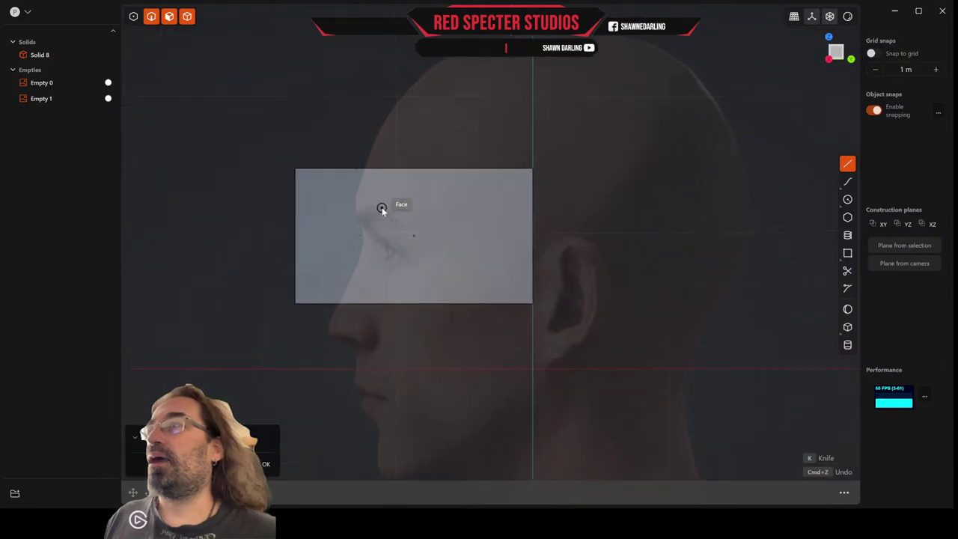
{"action": "left_click", "coordinate": [361, 146]}
{"action": "left_click", "coordinate": [344, 194]}
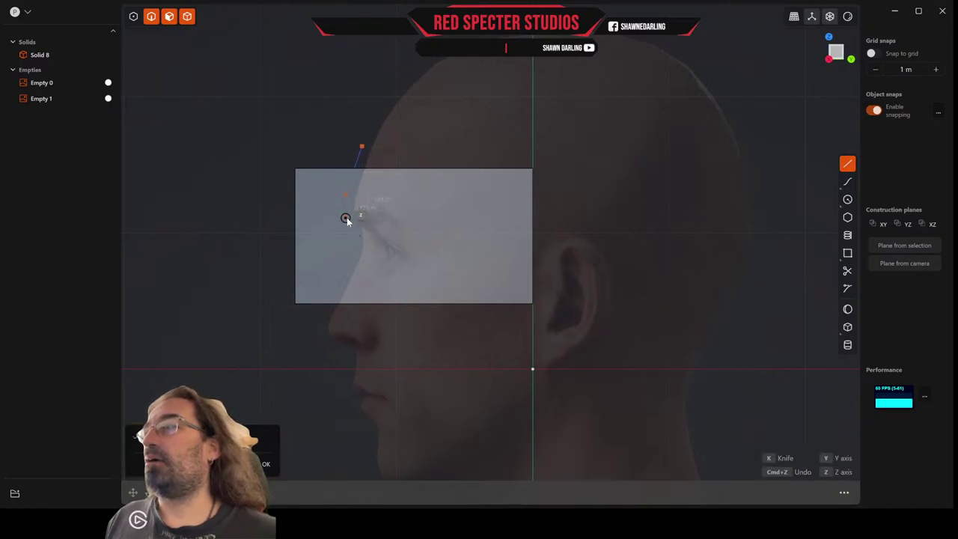
{"action": "left_click", "coordinate": [345, 219]}
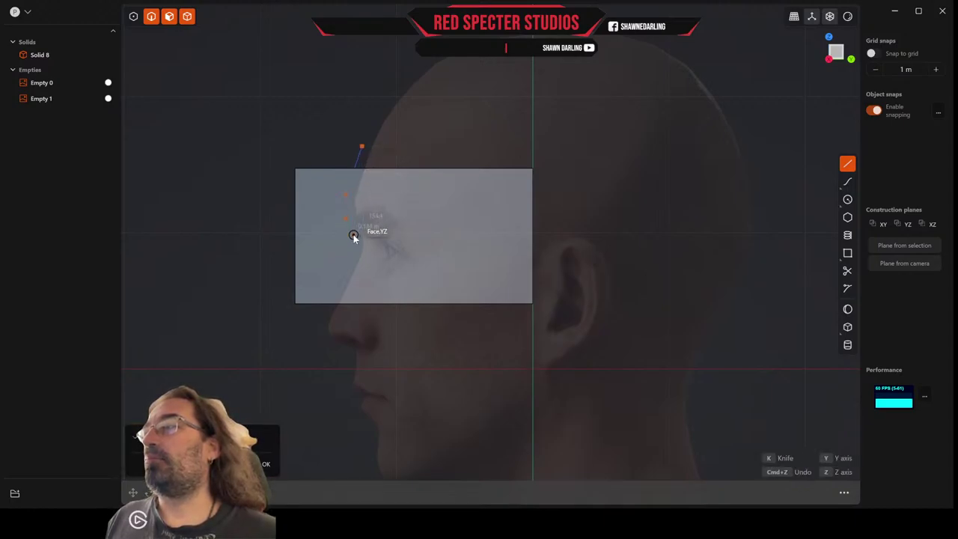
{"action": "scroll", "coordinate": [354, 237], "scroll_direction": "up", "scroll_amount": 2}
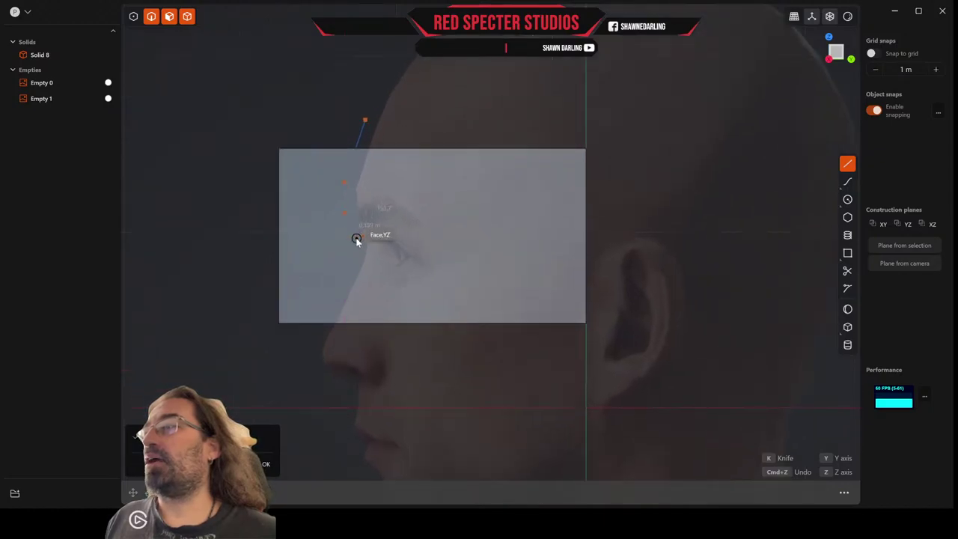
{"action": "left_click", "coordinate": [356, 237]}
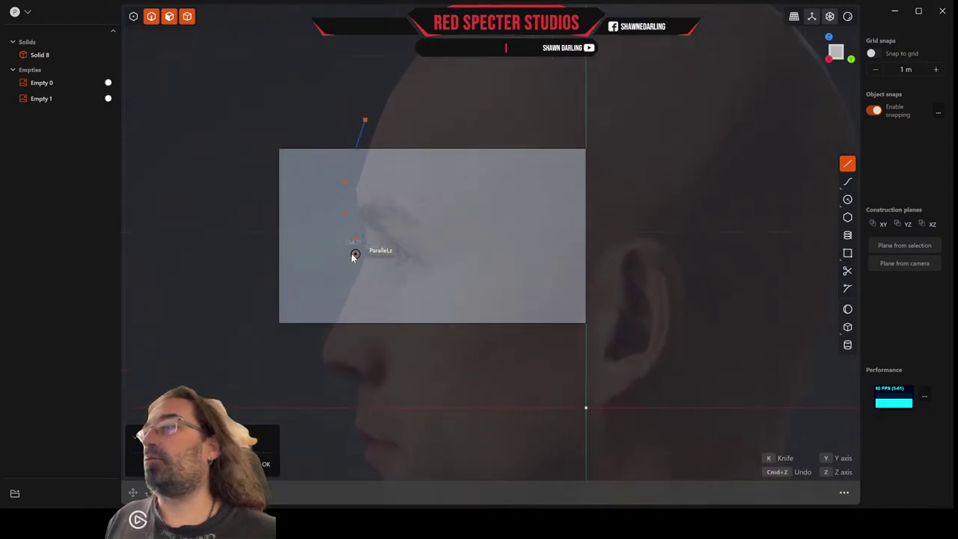
{"action": "left_click", "coordinate": [354, 252]}
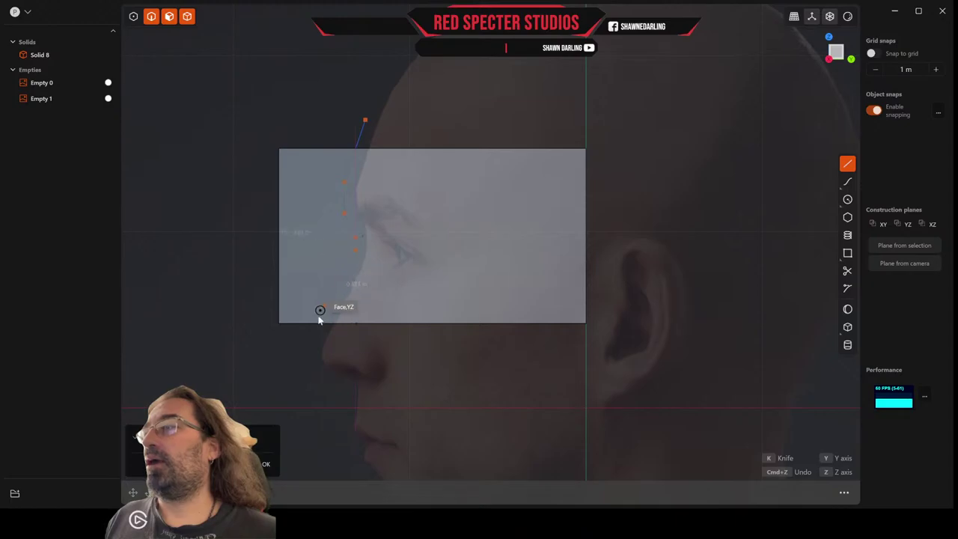
{"action": "left_click", "coordinate": [311, 339]}
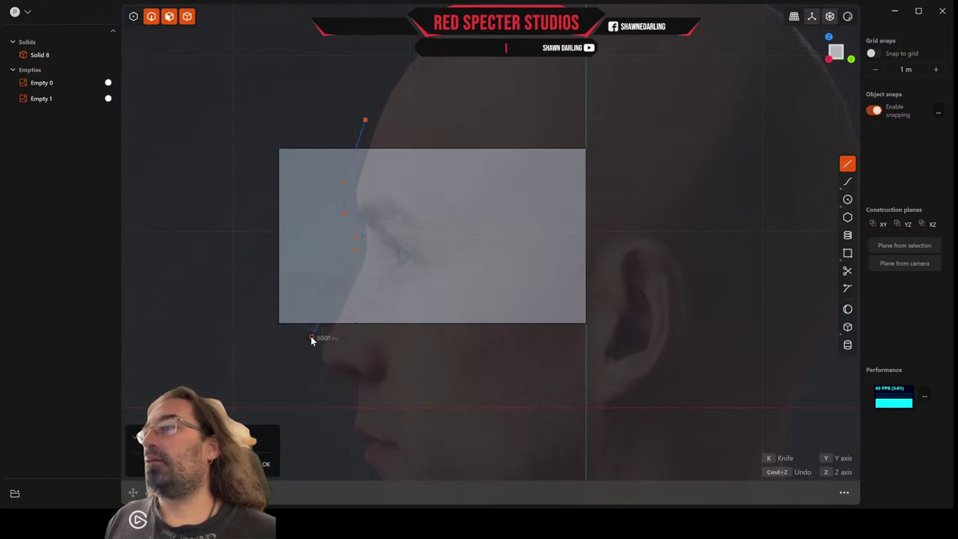
{"action": "right_click", "coordinate": [312, 338]}
Cut the curved box across its full width with the face-profile polyline, separating the front portion from the rest
{"action": "scroll", "coordinate": [312, 337], "scroll_direction": "down", "scroll_amount": 3}
{"action": "middle_click_drag", "start_coordinate": [313, 346], "coordinate": [382, 353]}
{"action": "scroll", "coordinate": [345, 359], "scroll_direction": "down", "scroll_amount": 4}
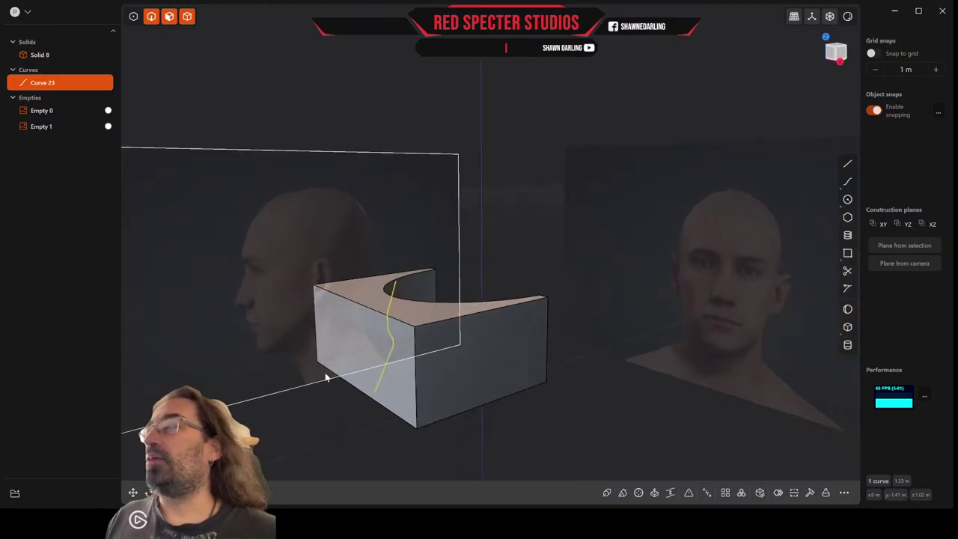
{"action": "left_click", "coordinate": [413, 389]}
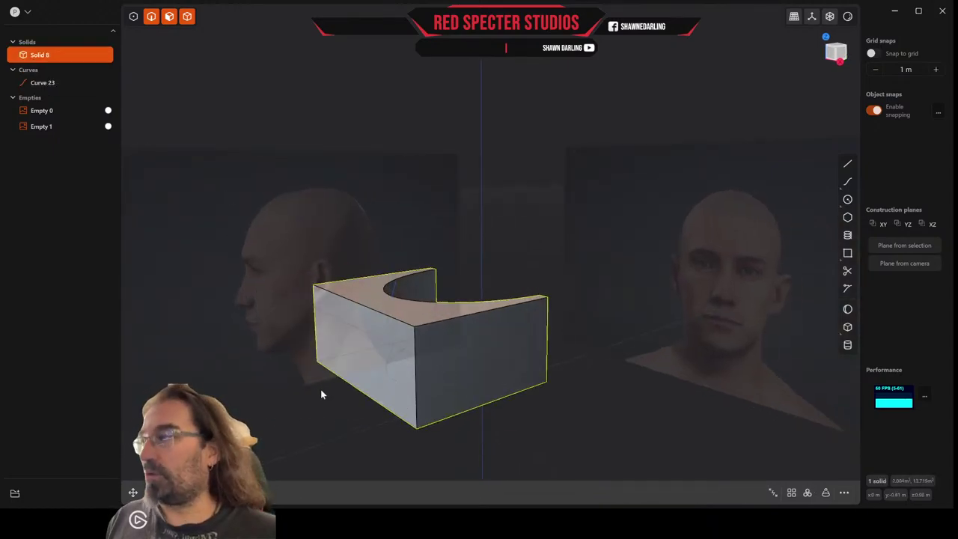
{"action": "key", "text": "c"}
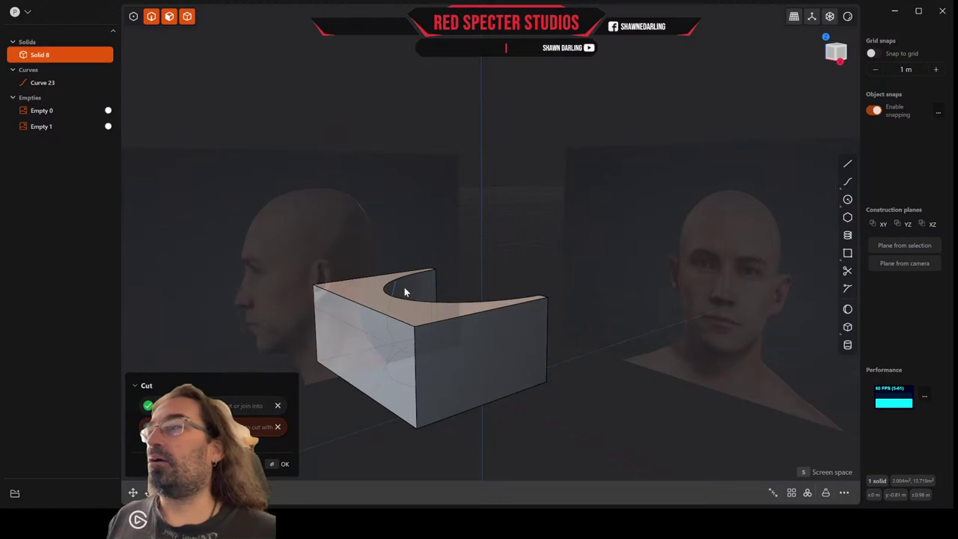
{"action": "left_click", "coordinate": [394, 296]}
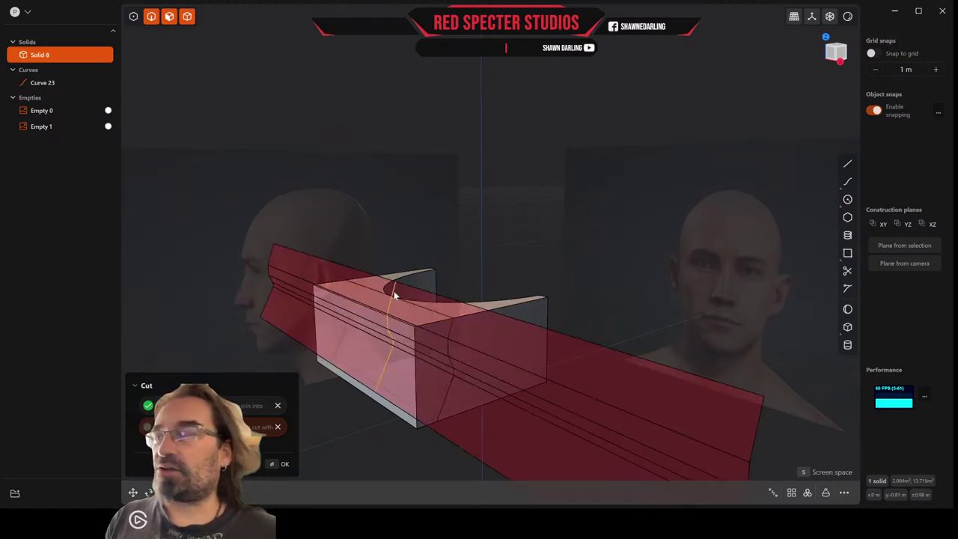
{"action": "right_click", "coordinate": [395, 292]}
{"action": "middle_click_drag", "start_coordinate": [425, 292], "coordinate": [380, 275]}
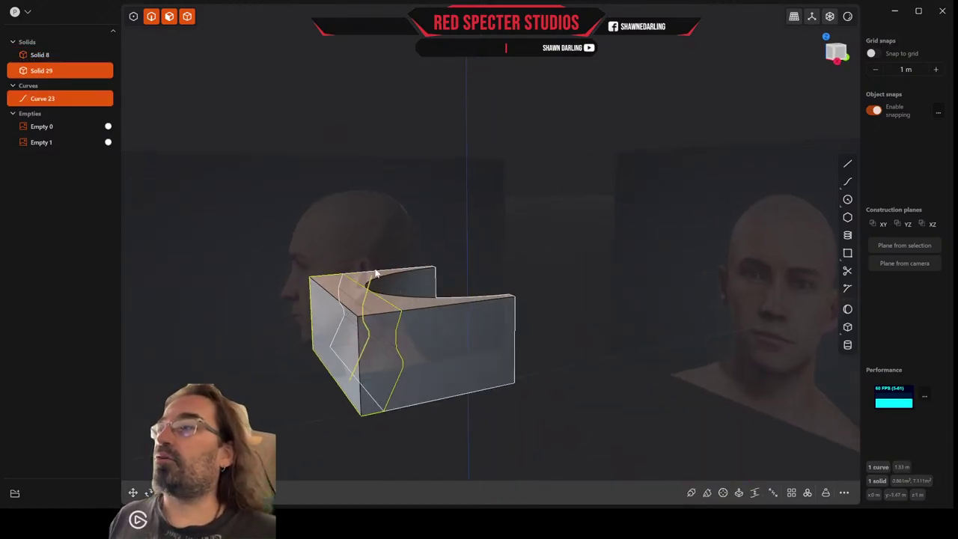
Delete the cut-off front portion of the box and the leftover face-profile curve
{"action": "left_click", "coordinate": [564, 253]}
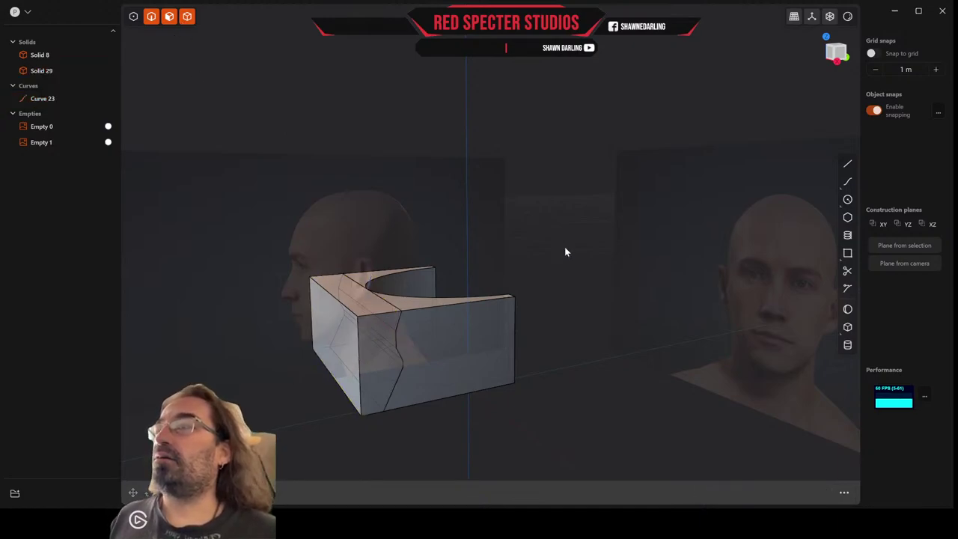
{"action": "left_click", "coordinate": [317, 332]}
{"action": "key", "text": "Delete"}
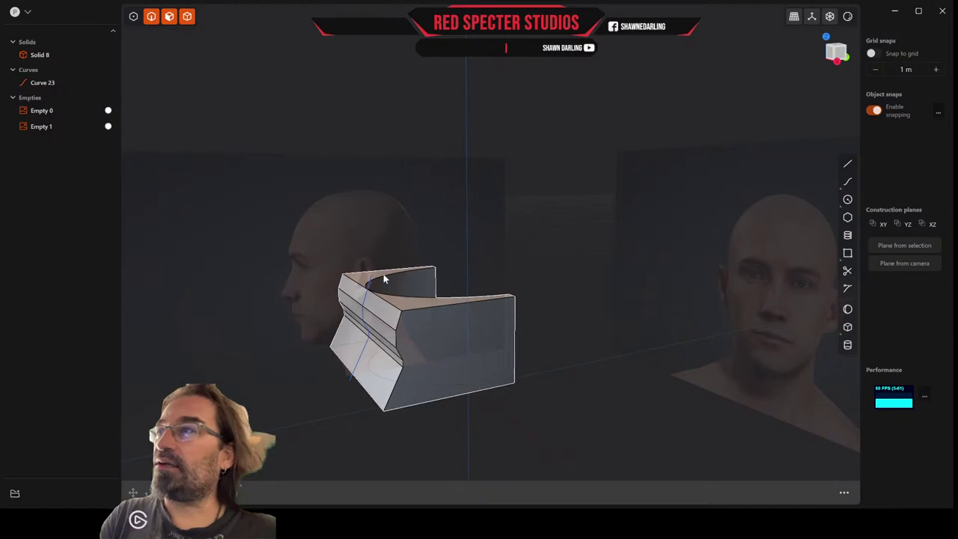
{"action": "left_click", "coordinate": [369, 284]}
{"action": "key", "text": "Delete"}
Offset the two upper brow faces on the front of the solid outward by 0.0533 m
{"action": "middle_click_drag", "start_coordinate": [370, 283], "coordinate": [356, 310]}
{"action": "middle_click_drag", "start_coordinate": [271, 148], "coordinate": [316, 199]}
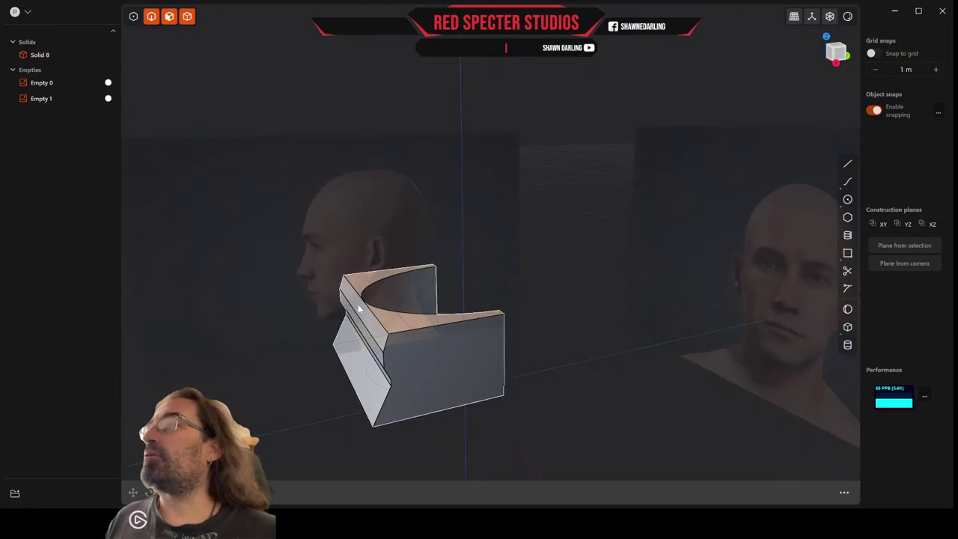
{"action": "left_click", "coordinate": [169, 16]}
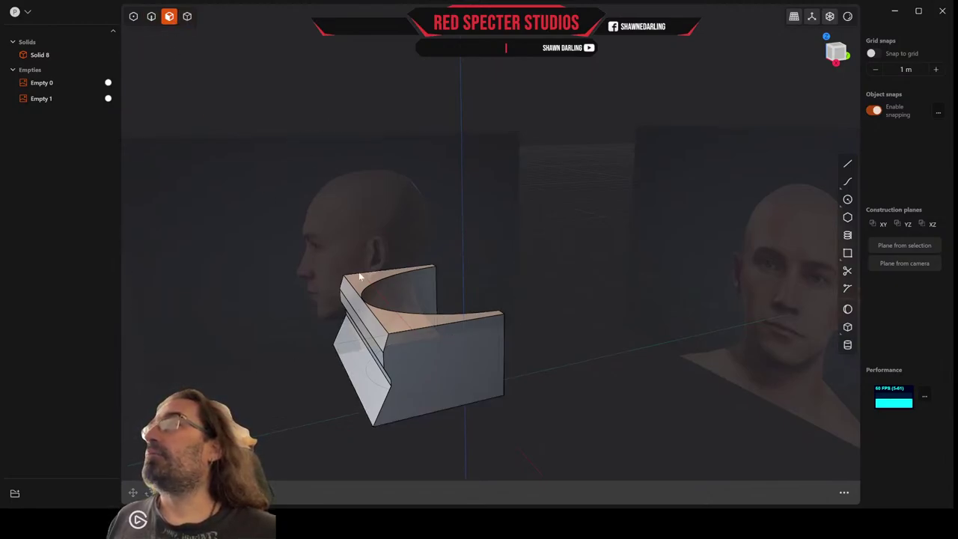
{"action": "left_click", "coordinate": [360, 305]}
{"action": "left_click", "coordinate": [367, 334]}
{"action": "middle_click_drag", "start_coordinate": [478, 270], "coordinate": [482, 251]}
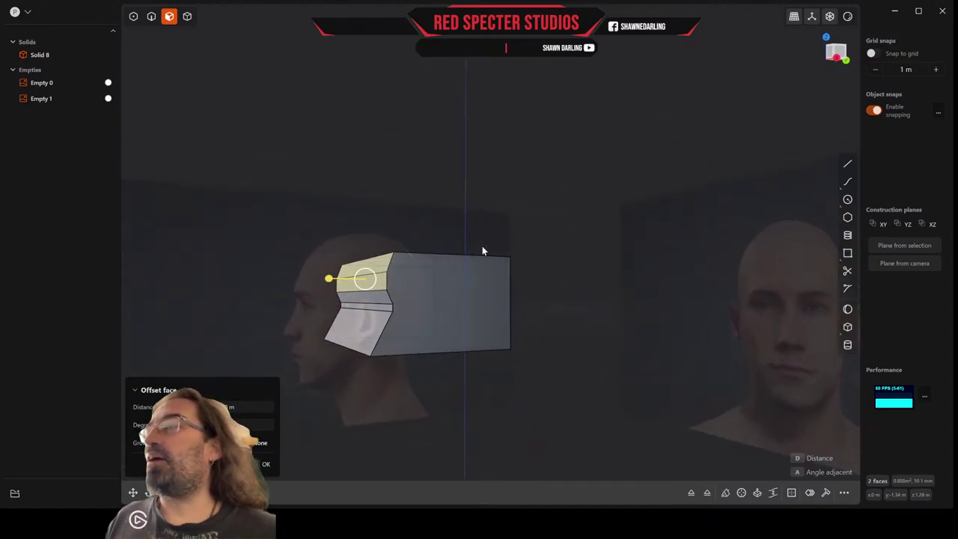
{"action": "left_click_drag", "start_coordinate": [330, 277], "coordinate": [323, 277]}
{"action": "middle_click_drag", "start_coordinate": [361, 272], "coordinate": [360, 280]}
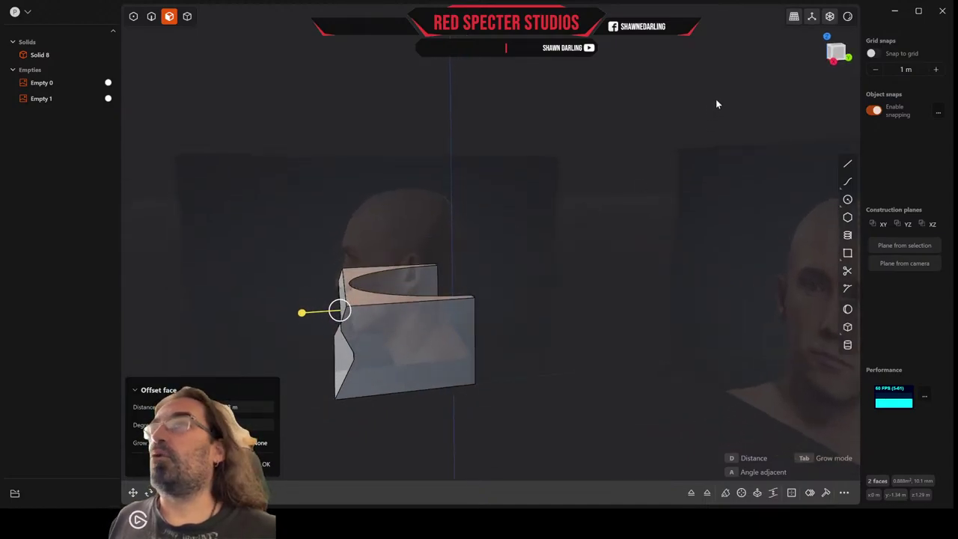
{"action": "left_click", "coordinate": [837, 55]}
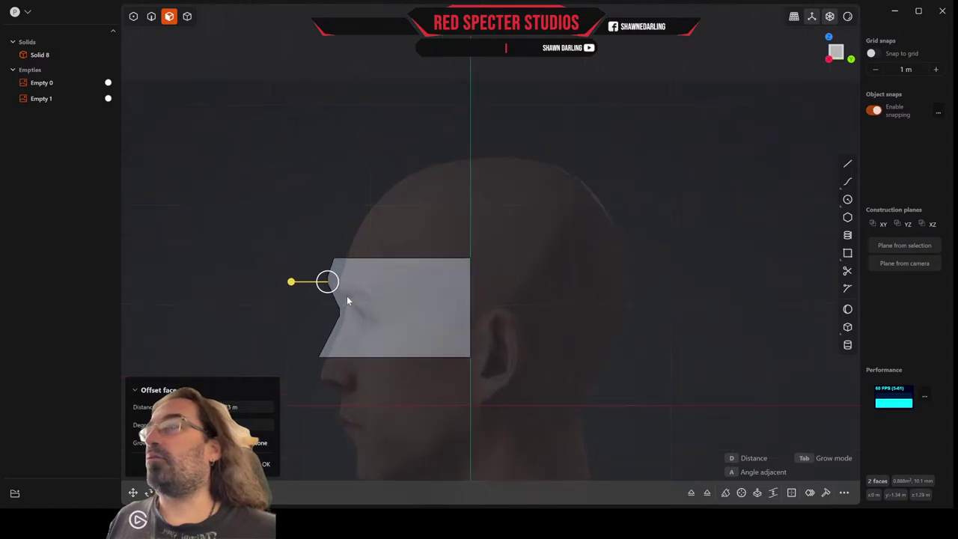
{"action": "scroll", "coordinate": [346, 300], "scroll_direction": "up", "scroll_amount": 2}
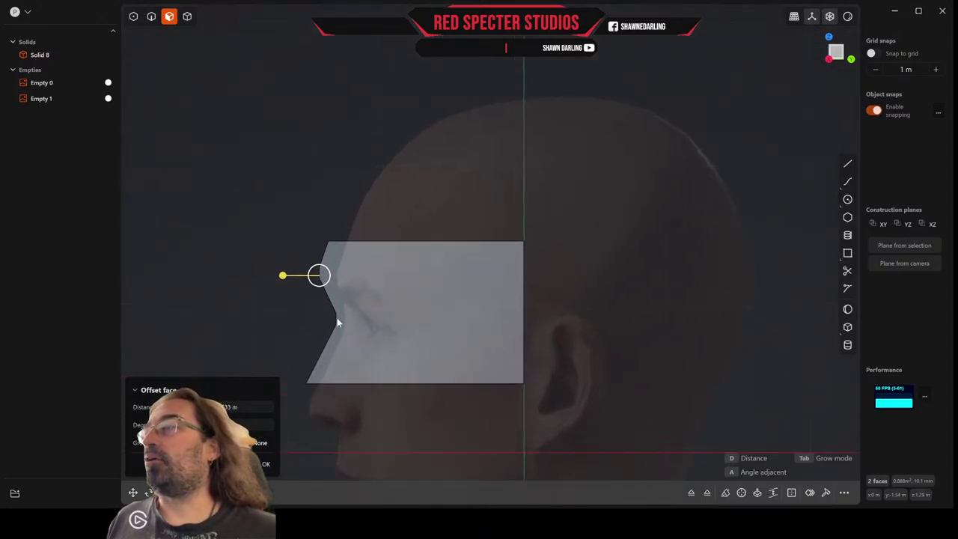
{"action": "middle_click_drag", "start_coordinate": [332, 327], "coordinate": [372, 350]}
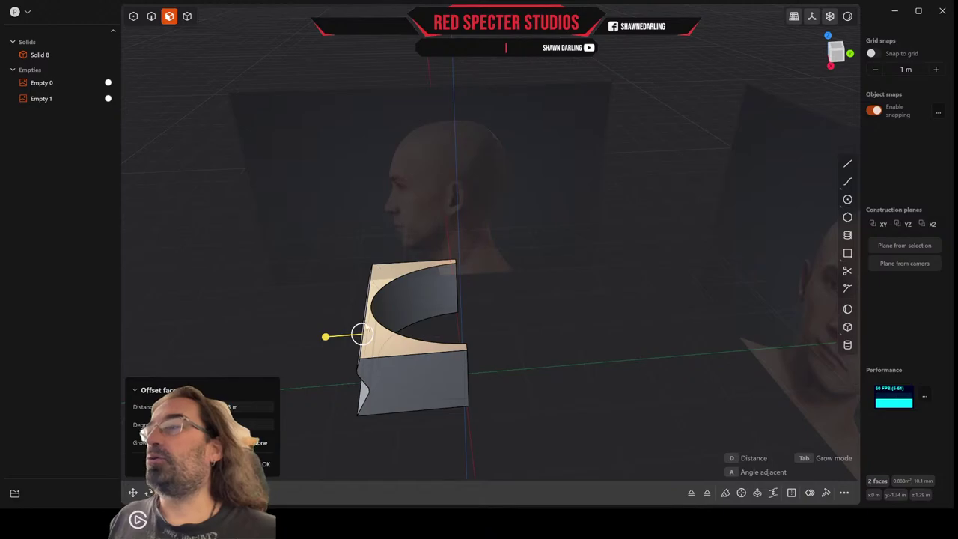
{"action": "middle_click_drag", "start_coordinate": [380, 273], "coordinate": [370, 336]}
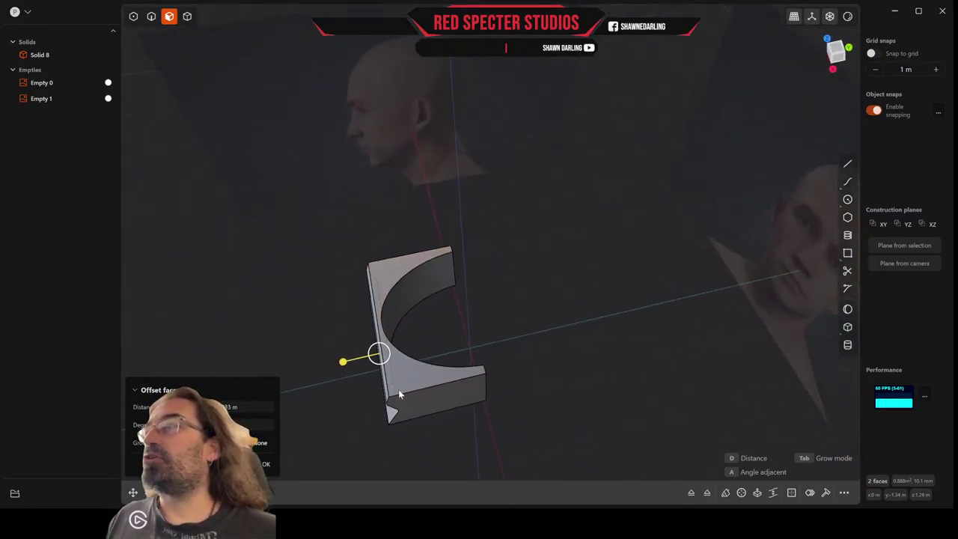
{"action": "middle_click_drag", "start_coordinate": [387, 383], "coordinate": [449, 321]}
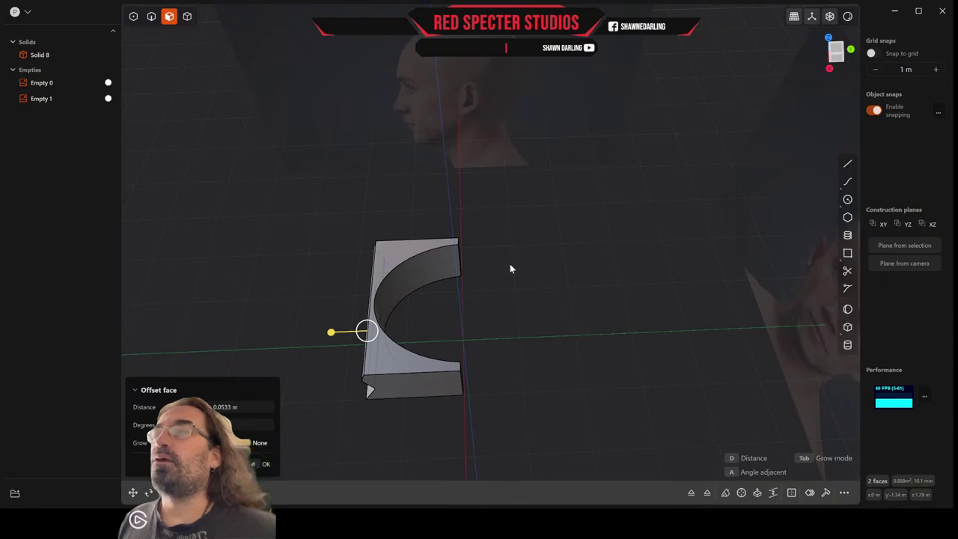
{"action": "middle_click_drag", "start_coordinate": [406, 267], "coordinate": [384, 282]}
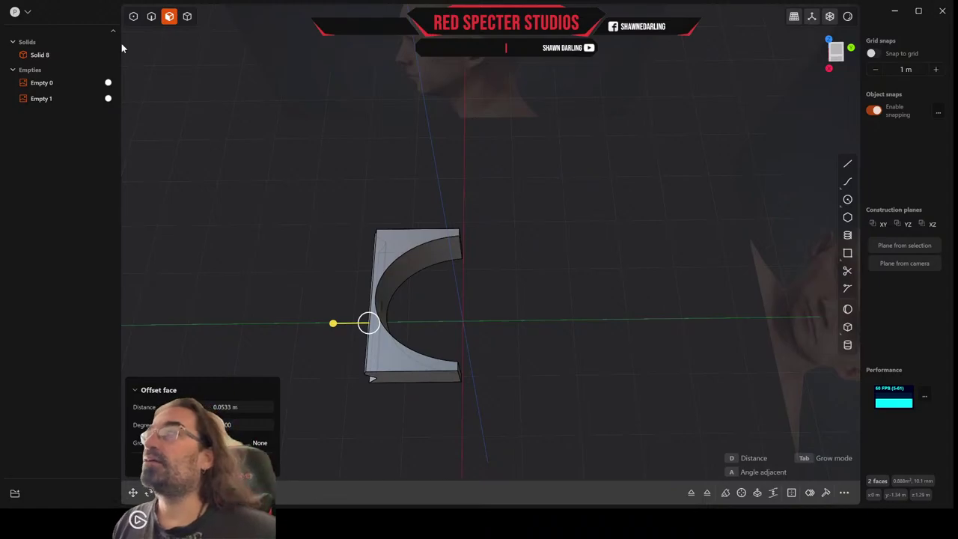
{"action": "middle_click_drag", "start_coordinate": [193, 102], "coordinate": [191, 95], "text": "shift"}
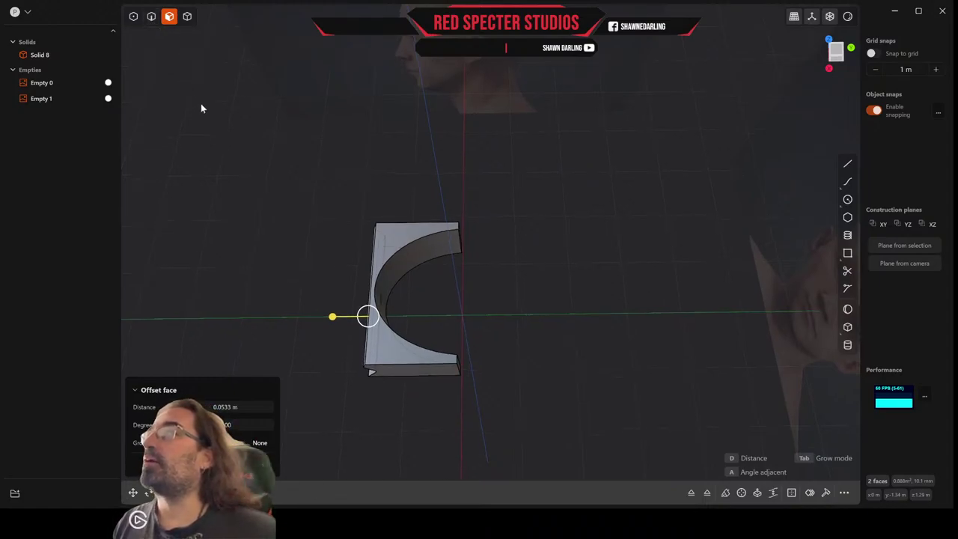
{"action": "right_click", "coordinate": [160, 48]}
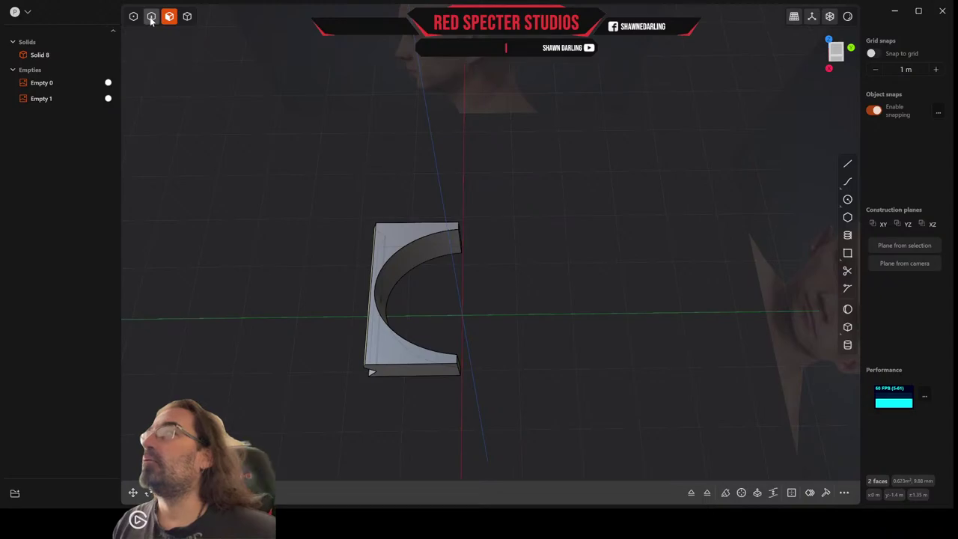
Offset the inner arc edge of the top face outward, splitting the face into an arc band and outer corner regions
{"action": "left_click", "coordinate": [151, 17]}
{"action": "left_click", "coordinate": [397, 251]}
{"action": "key", "text": "f"}
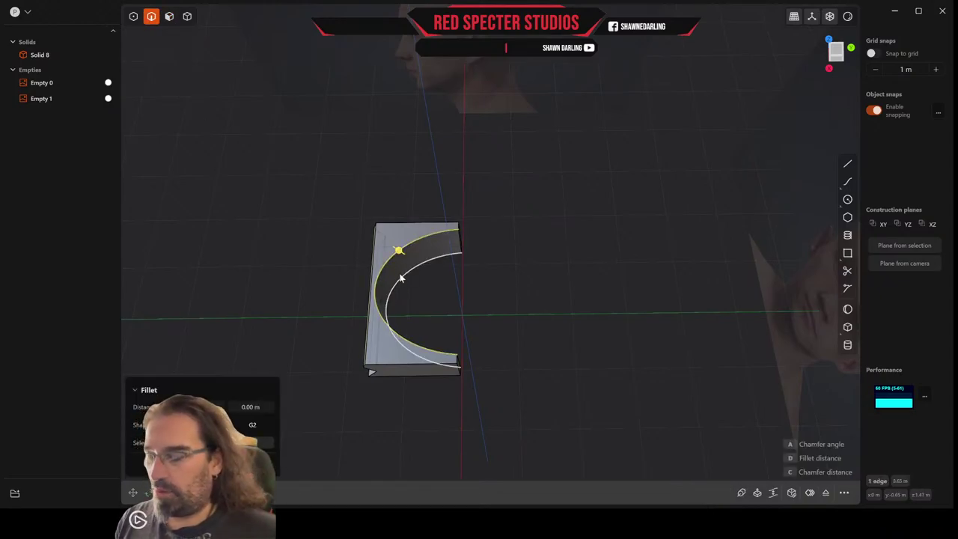
{"action": "key", "text": "o"}
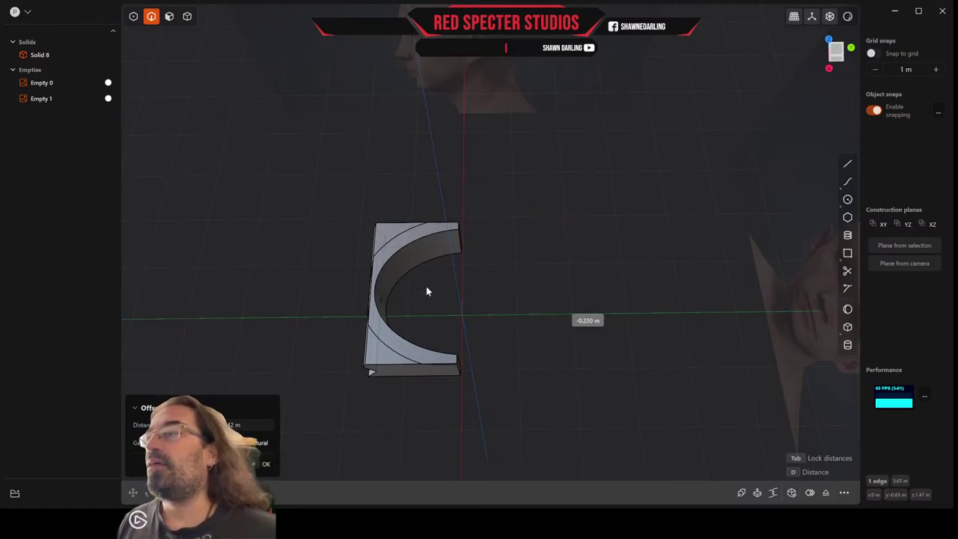
{"action": "left_click", "coordinate": [425, 291]}
{"action": "middle_click_drag", "start_coordinate": [426, 291], "coordinate": [458, 255]}
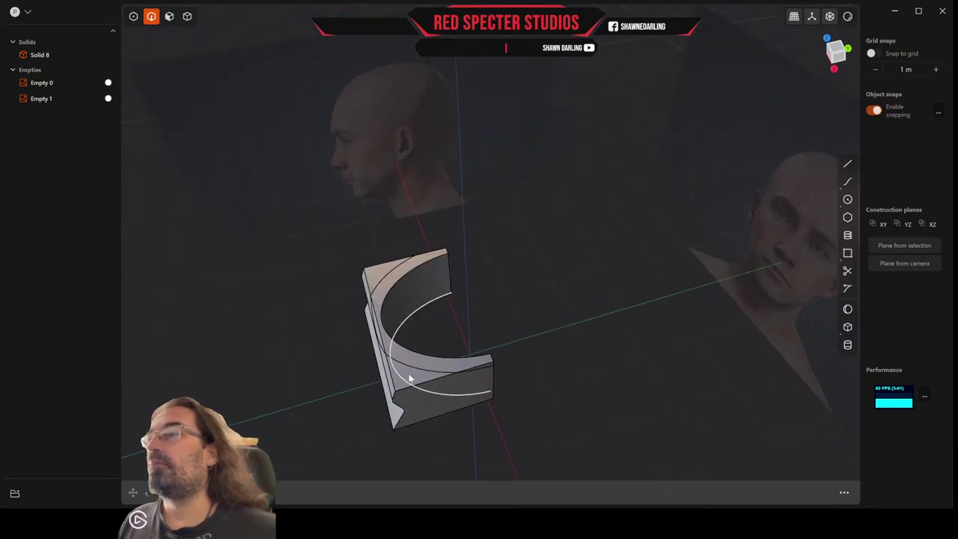
Extrude the top-face regions outside the offset arc down through the full body height to cut them away
{"action": "left_click", "coordinate": [168, 16]}
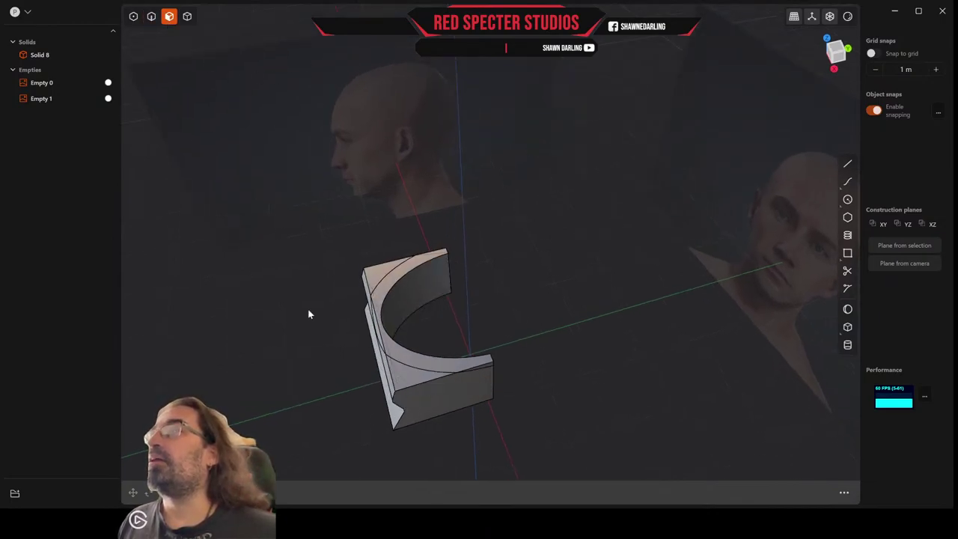
{"action": "left_click", "coordinate": [406, 374]}
{"action": "key", "text": "o"}
{"action": "middle_click_drag", "start_coordinate": [424, 377], "coordinate": [389, 350]}
{"action": "left_click", "coordinate": [388, 317], "text": "shift"}
{"action": "left_click", "coordinate": [389, 334], "text": "shift"}
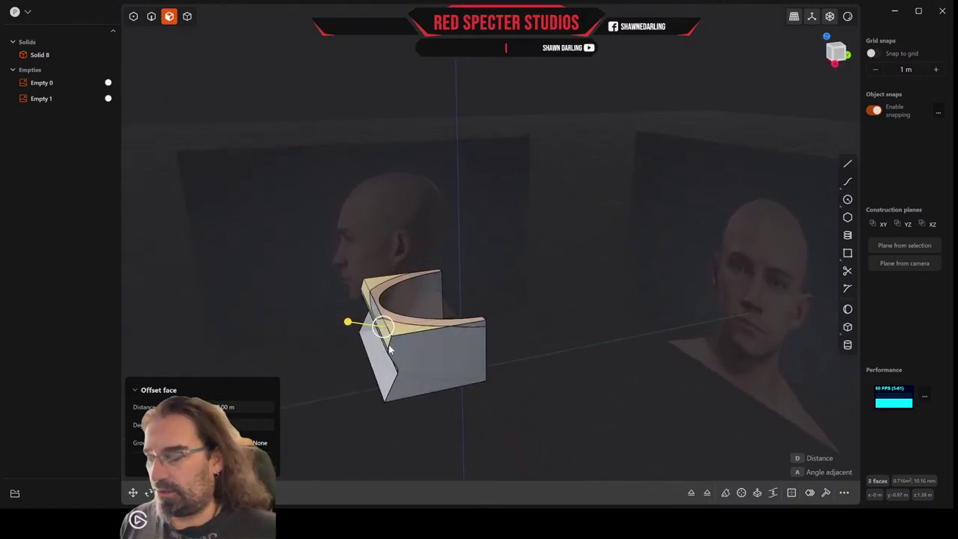
{"action": "key", "text": "e"}
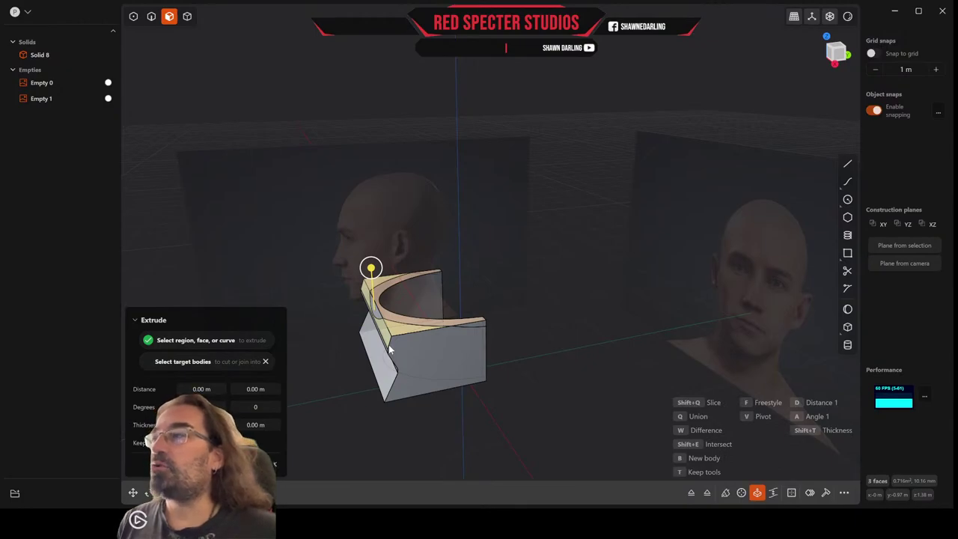
{"action": "key", "text": "q"}
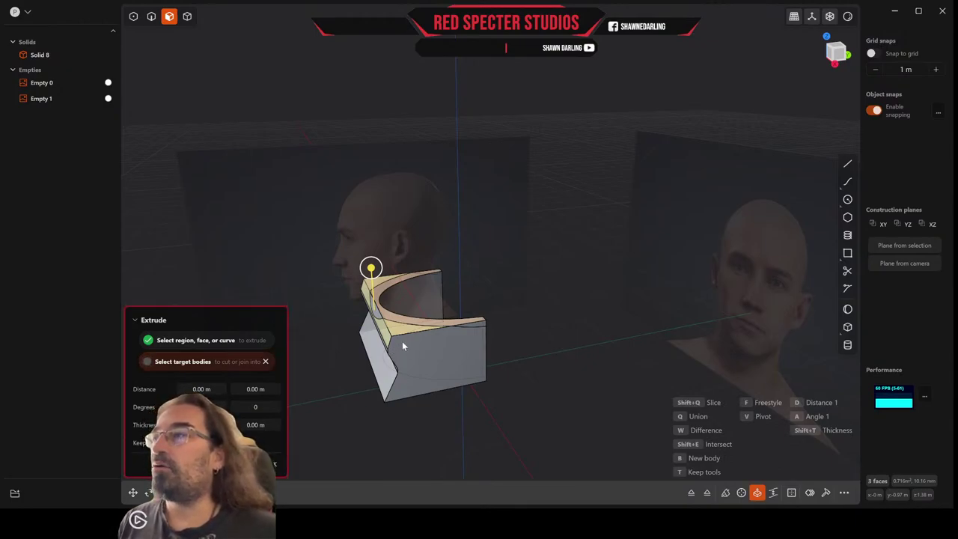
{"action": "left_click_drag", "start_coordinate": [370, 268], "coordinate": [376, 353]}
{"action": "right_click", "coordinate": [376, 353]}
{"action": "middle_click_drag", "start_coordinate": [376, 354], "coordinate": [371, 389]}
Delete the detached sliver solid left in front of the curved band
{"action": "left_click", "coordinate": [396, 386]}
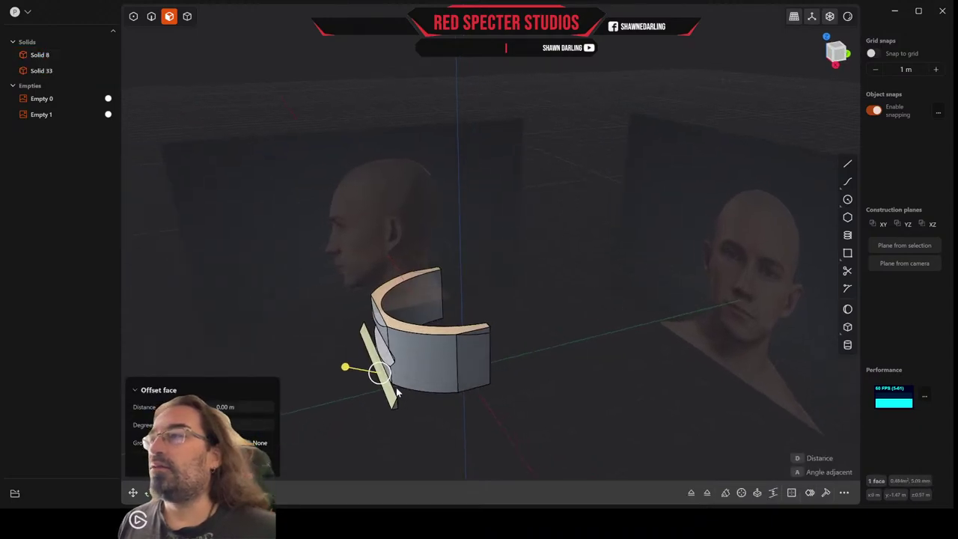
{"action": "left_click", "coordinate": [188, 16]}
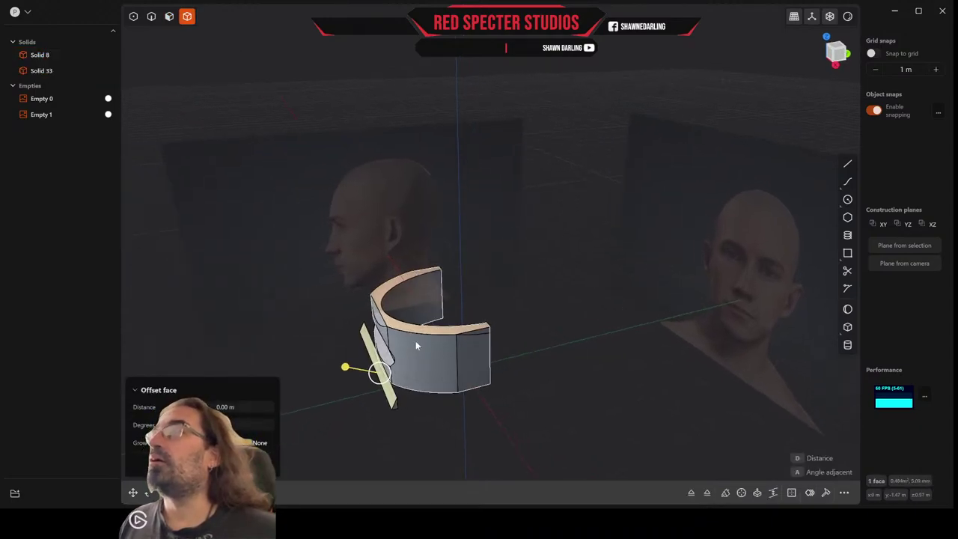
{"action": "key", "text": "Escape"}
{"action": "middle_click_drag", "start_coordinate": [402, 395], "coordinate": [354, 383]}
{"action": "left_click", "coordinate": [378, 391]}
{"action": "key", "text": "x"}
Examine the curved band against the side head reference and the front head reference
{"action": "left_click", "coordinate": [836, 52]}
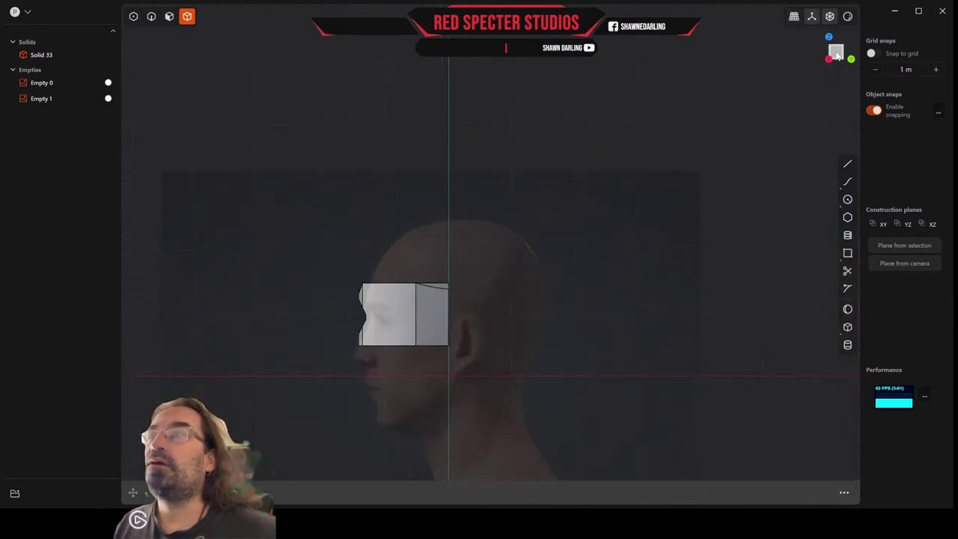
{"action": "scroll", "coordinate": [443, 262], "scroll_direction": "up", "scroll_amount": 2}
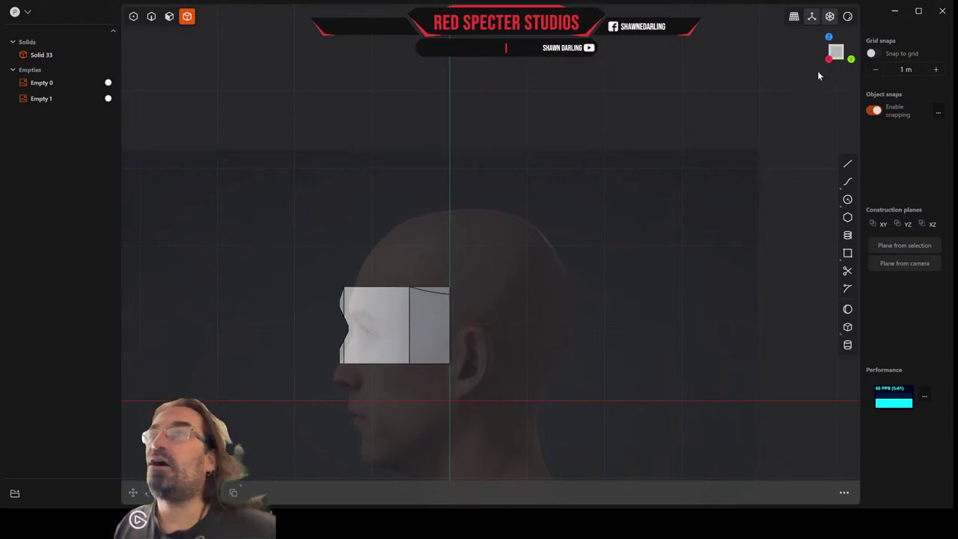
{"action": "scroll", "coordinate": [744, 129], "scroll_direction": "down", "scroll_amount": 2}
{"action": "middle_click_drag", "start_coordinate": [745, 128], "coordinate": [738, 142]}
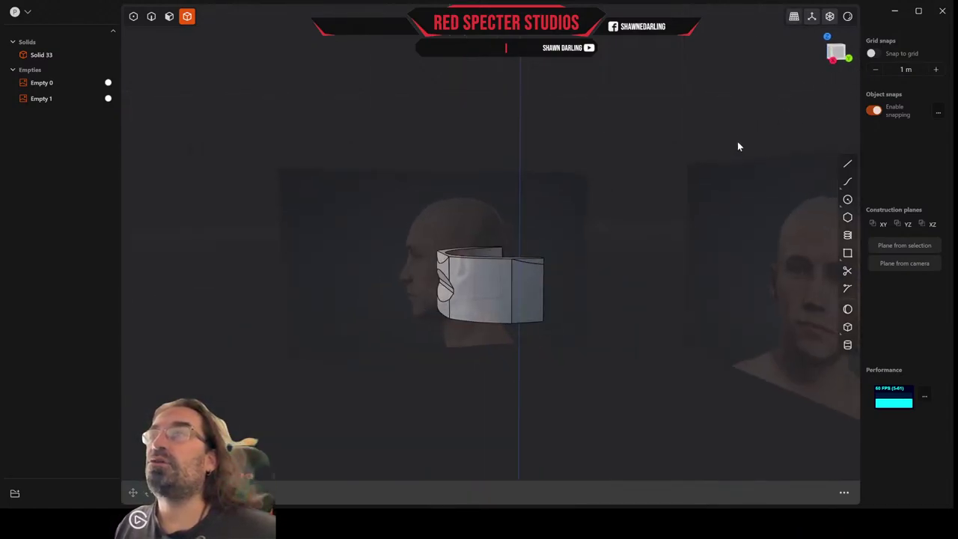
{"action": "left_click", "coordinate": [835, 53]}
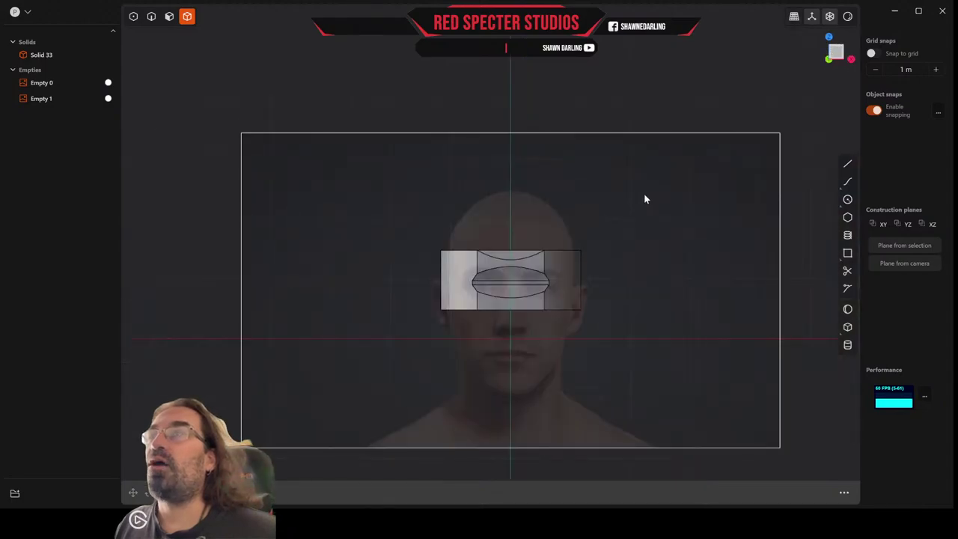
{"action": "scroll", "coordinate": [574, 288], "scroll_direction": "up", "scroll_amount": 5}
{"action": "scroll", "coordinate": [574, 288], "scroll_direction": "up", "scroll_amount": 2}
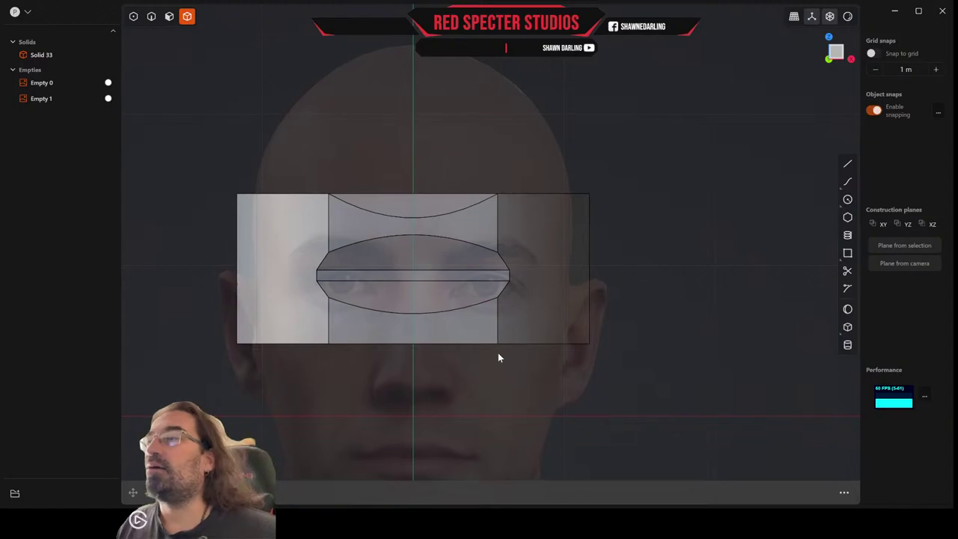
{"action": "left_click", "coordinate": [847, 181]}
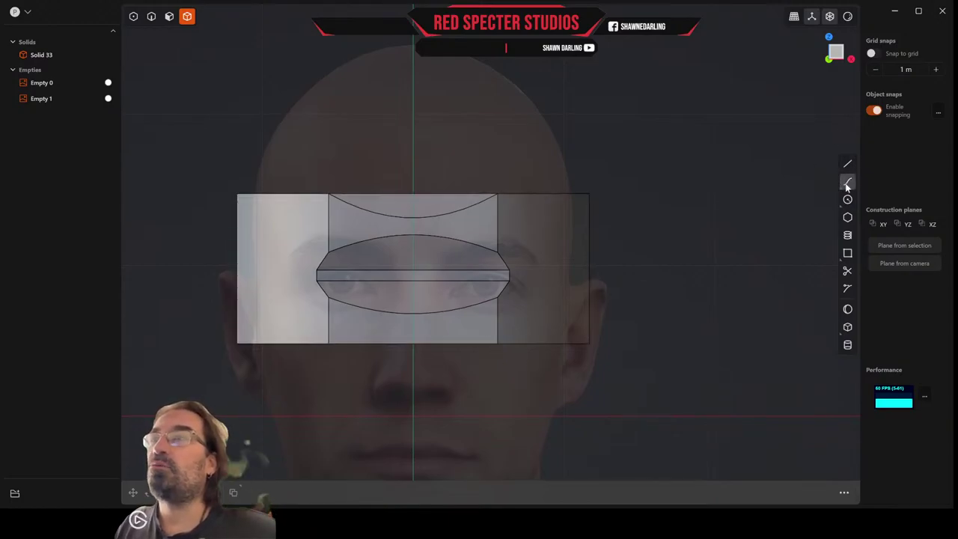
{"action": "left_click", "coordinate": [362, 343]}
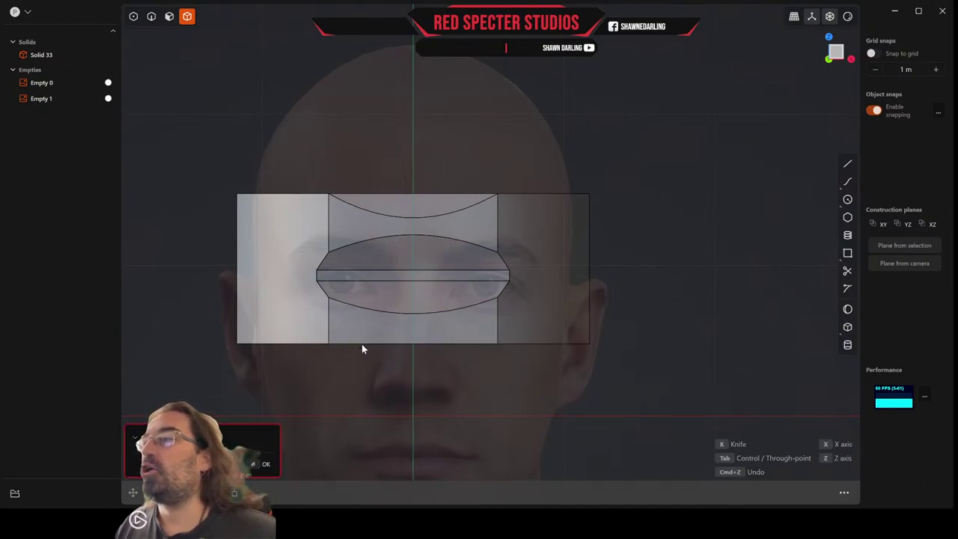
{"action": "left_click", "coordinate": [412, 299]}
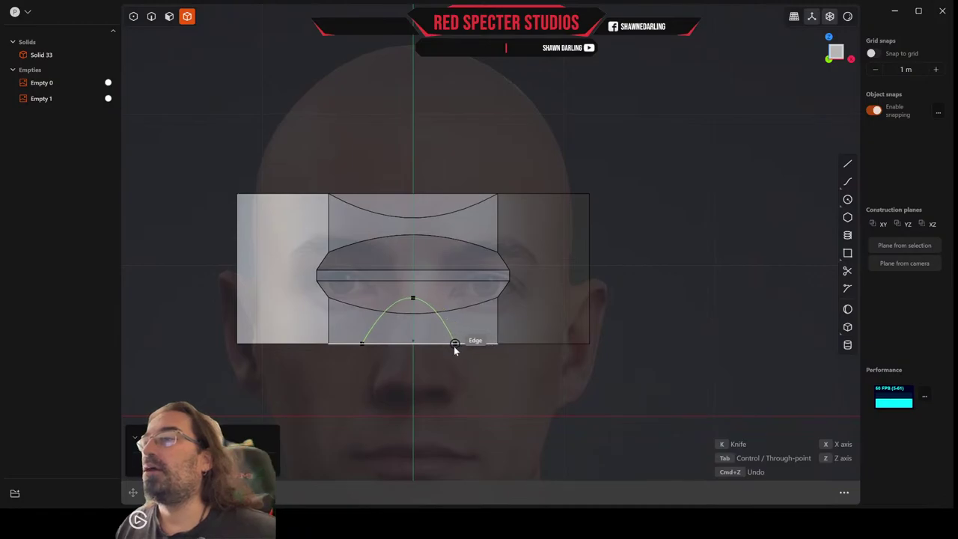
{"action": "right_click", "coordinate": [433, 297]}
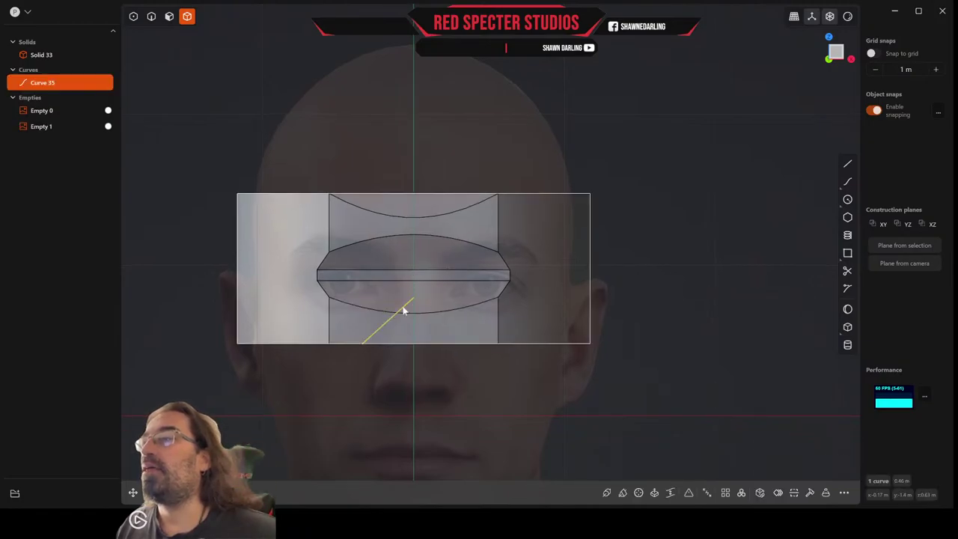
{"action": "key", "text": "Delete"}
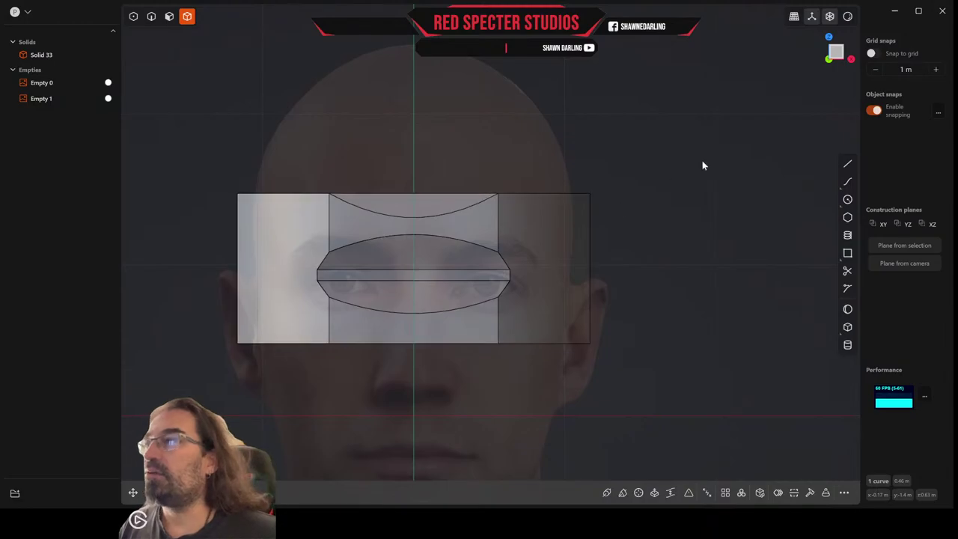
Draw a three-point curve from the visor's lower edge beside the nose, bowing up to the vertical centre line
{"action": "left_click", "coordinate": [847, 182]}
{"action": "scroll", "coordinate": [376, 323], "scroll_direction": "up", "scroll_amount": 2}
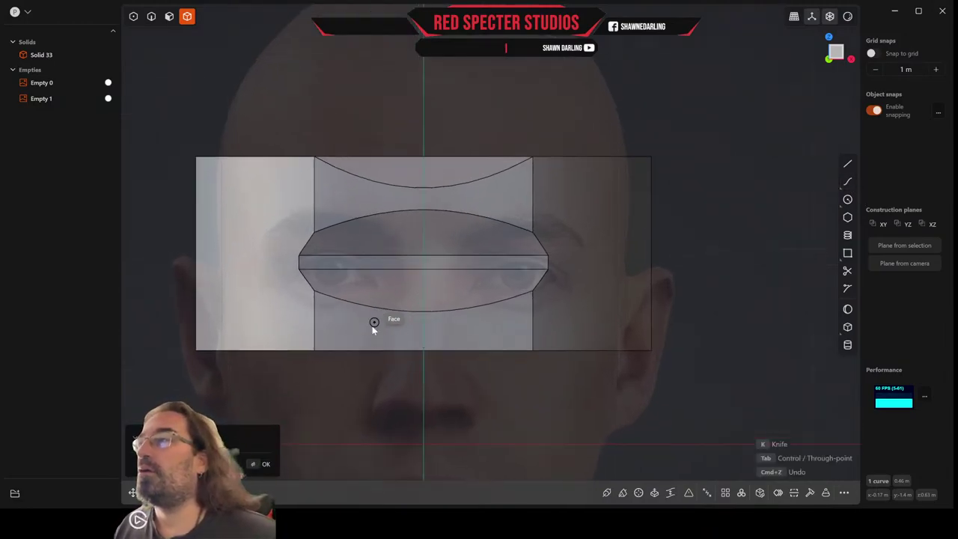
{"action": "left_click", "coordinate": [368, 349]}
{"action": "left_click", "coordinate": [381, 319]}
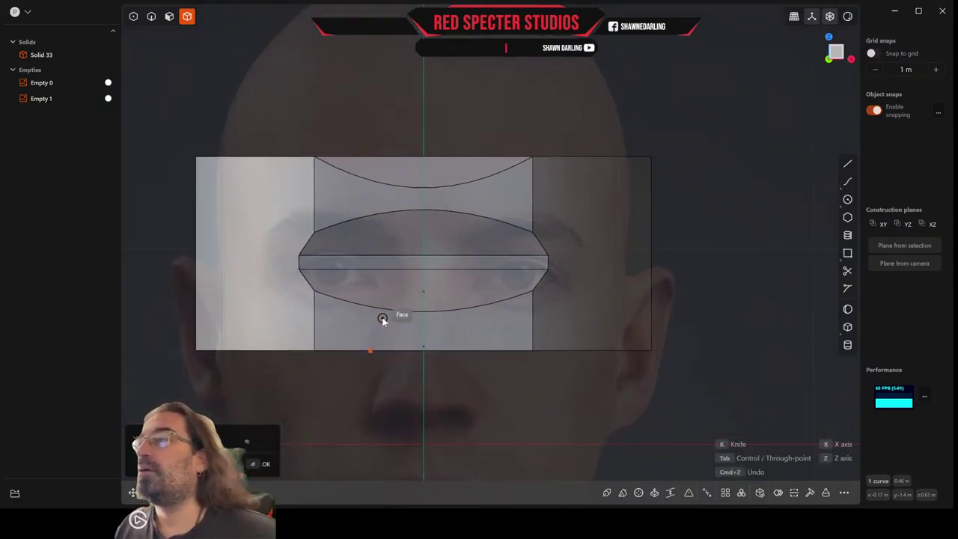
{"action": "left_click", "coordinate": [421, 291]}
{"action": "key", "text": "Return"}
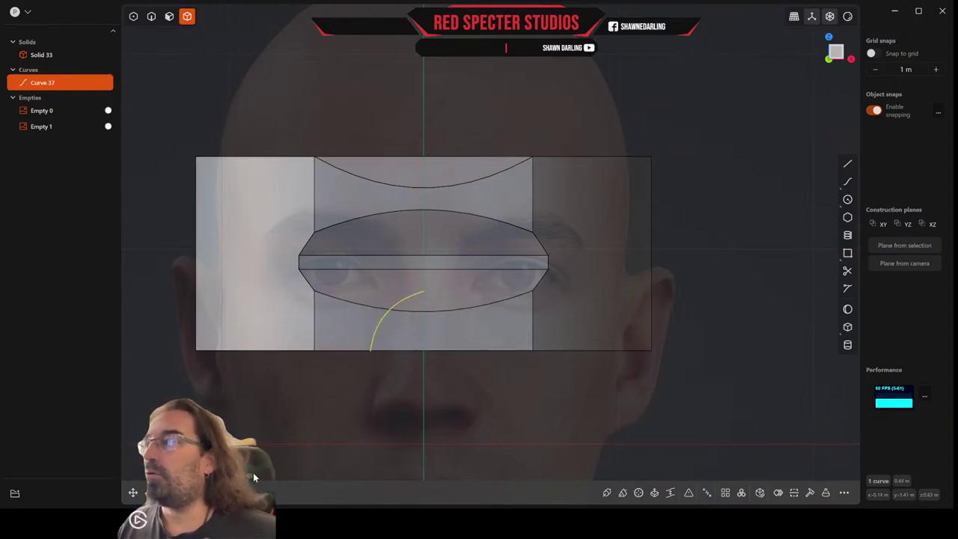
Mirror the half nose curve across the X centre plane to form a symmetric arch
{"action": "key", "text": "alt+x"}
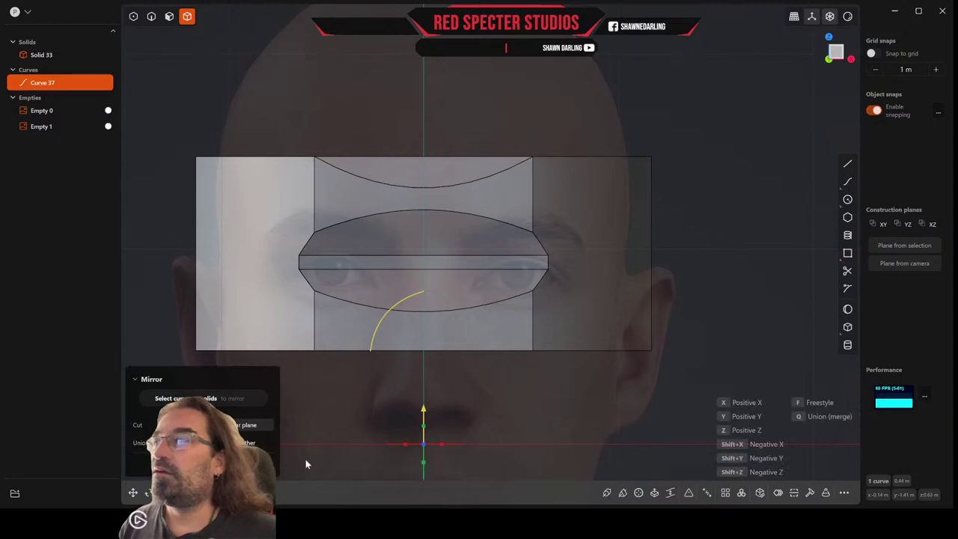
{"action": "left_click", "coordinate": [405, 444]}
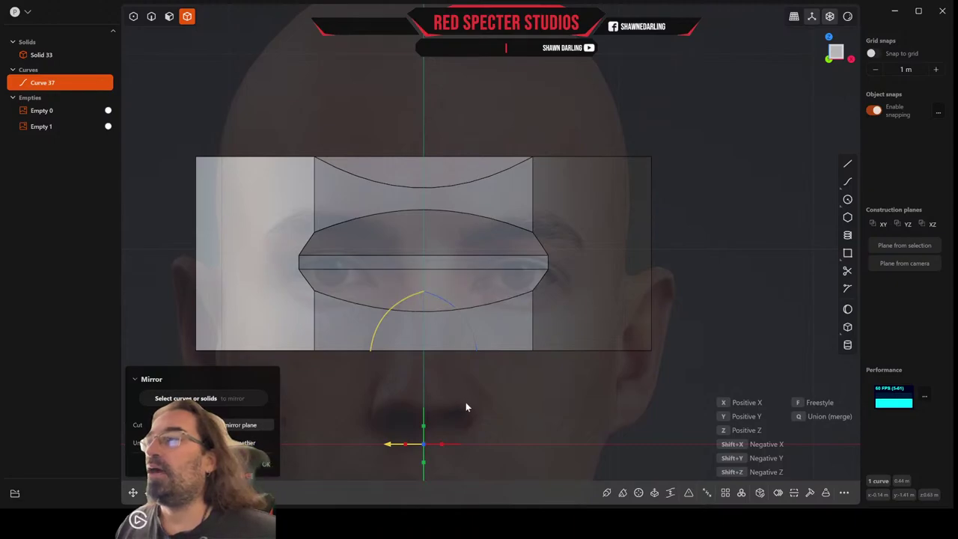
{"action": "key", "text": "x"}
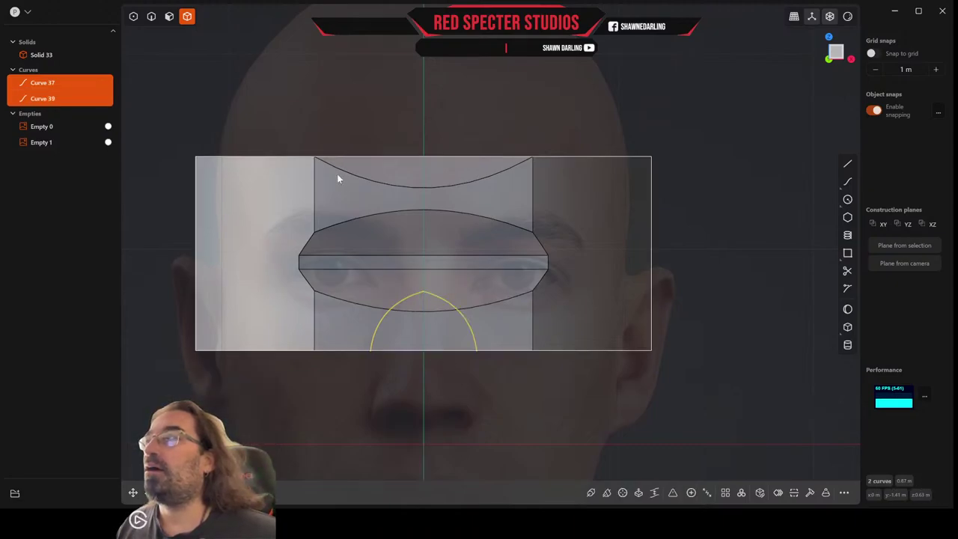
{"action": "left_click", "coordinate": [133, 16]}
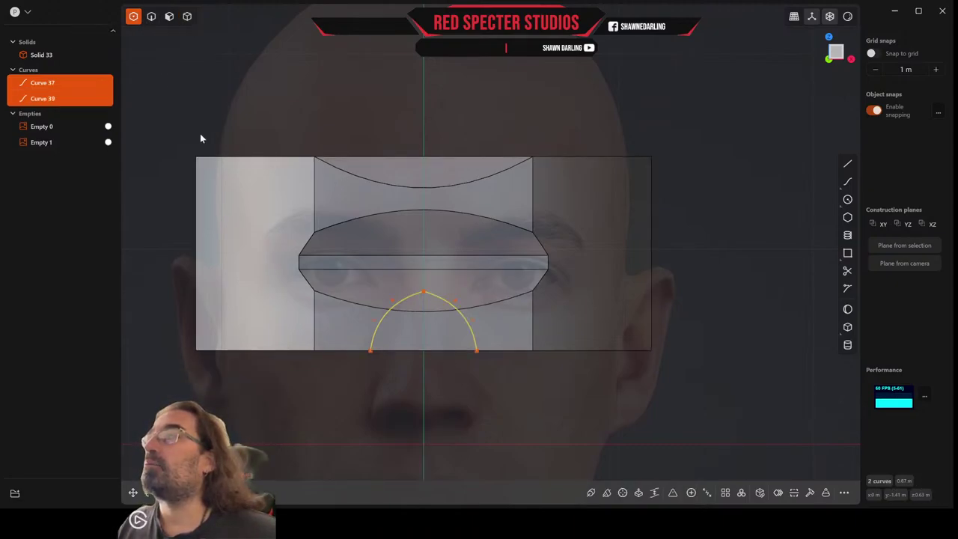
{"action": "left_click", "coordinate": [423, 291]}
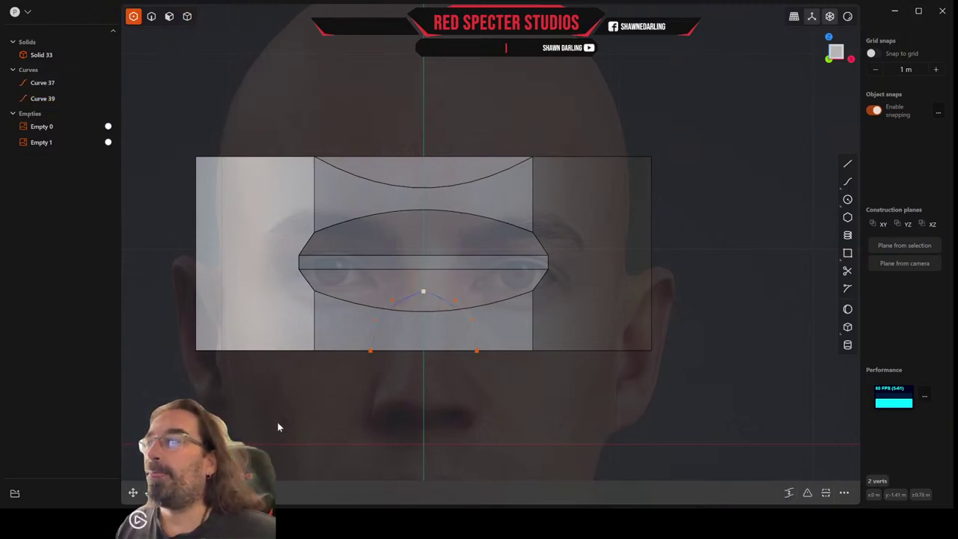
{"action": "left_click", "coordinate": [806, 494]}
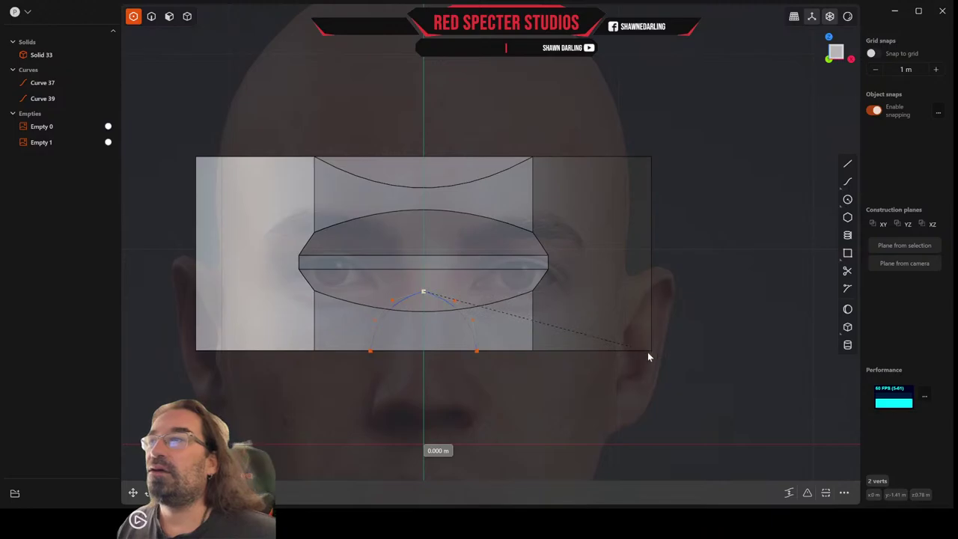
{"action": "key", "text": "Escape"}
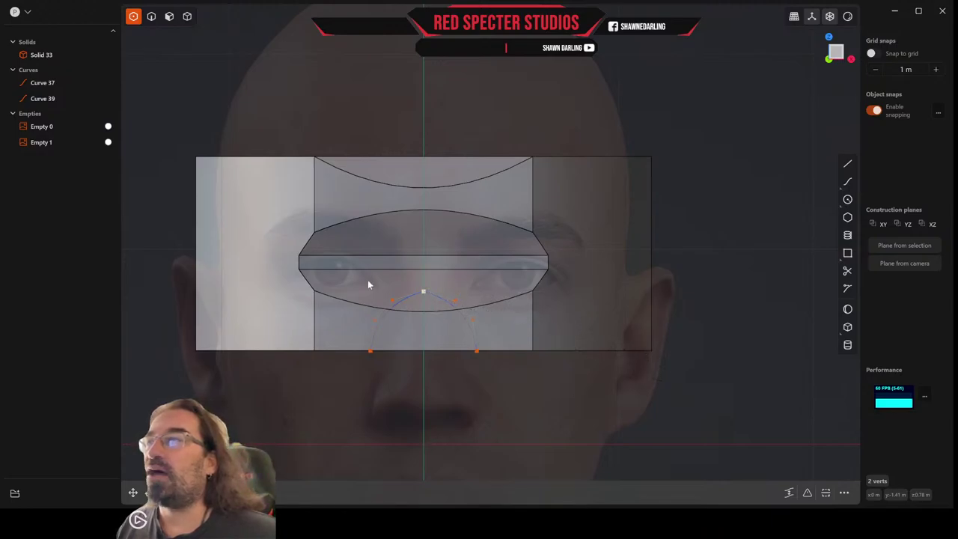
Join the two mirrored halves of the nose arch into a single curve
{"action": "left_click", "coordinate": [151, 16]}
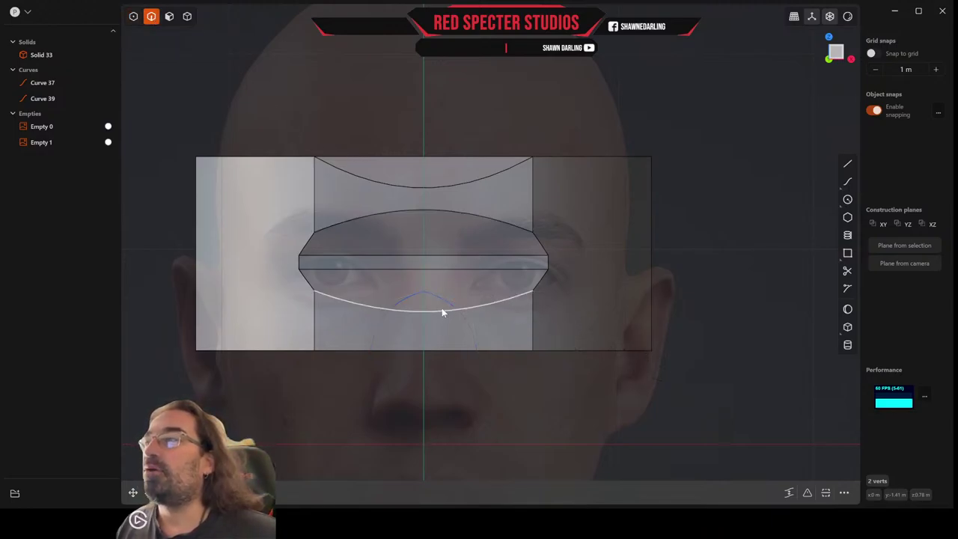
{"action": "middle_click_drag", "start_coordinate": [398, 299], "coordinate": [375, 382]}
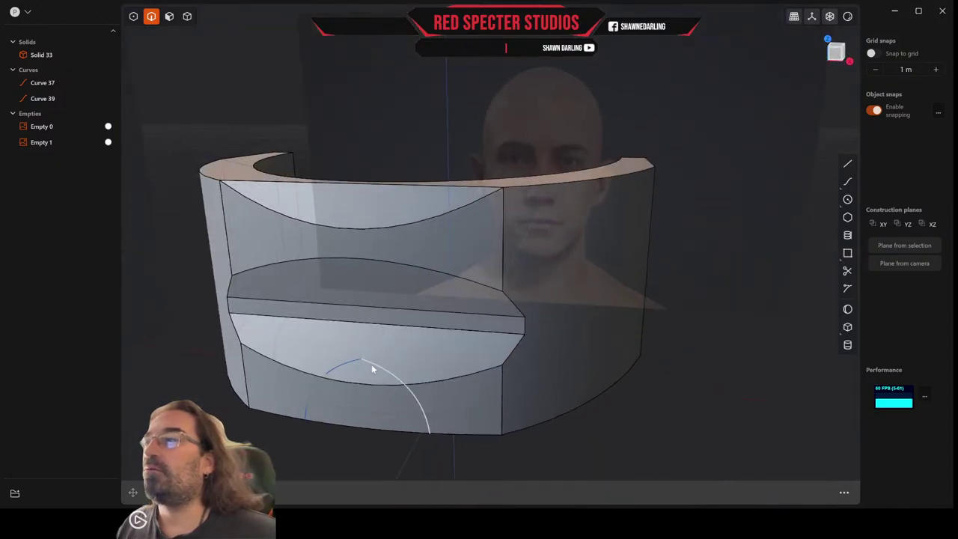
{"action": "left_click", "coordinate": [371, 364]}
{"action": "left_click", "coordinate": [352, 366]}
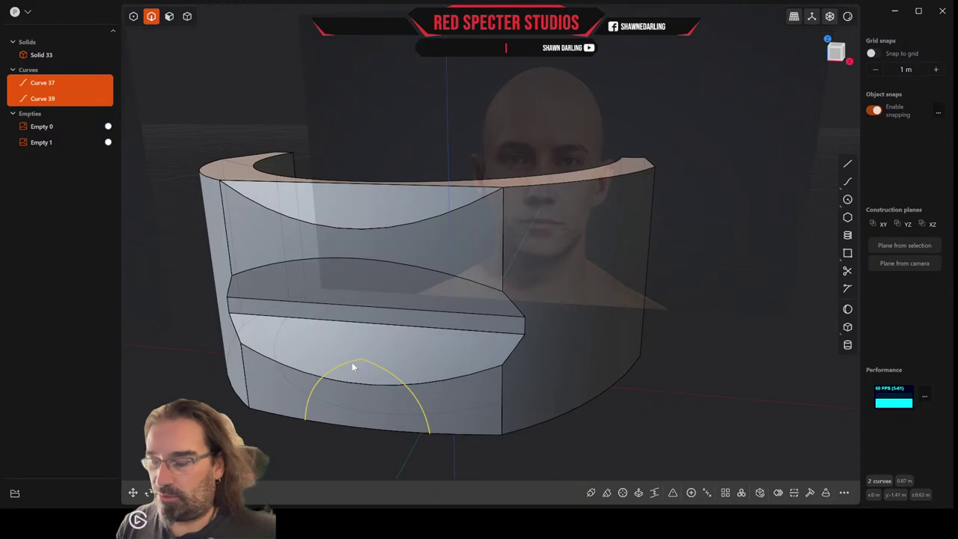
{"action": "key", "text": "j"}
{"action": "middle_click_drag", "start_coordinate": [351, 362], "coordinate": [355, 342]}
{"action": "left_click", "coordinate": [133, 16]}
{"action": "left_click", "coordinate": [369, 343]}
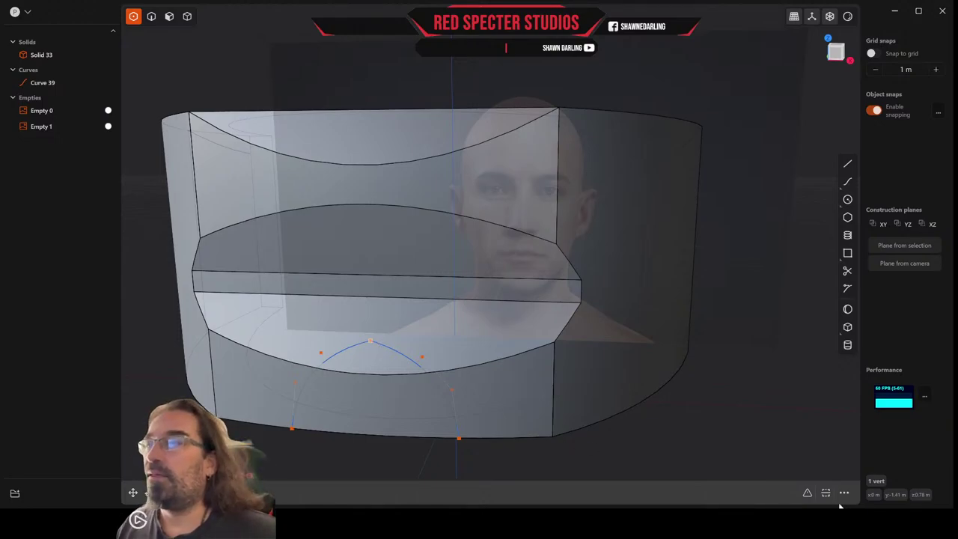
{"action": "key", "text": "g"}
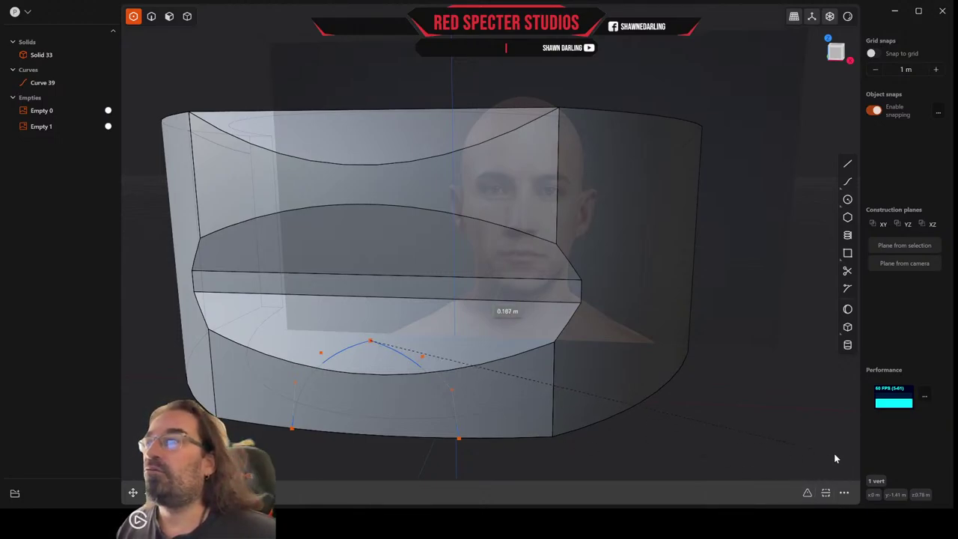
{"action": "key", "text": "Escape"}
{"action": "middle_click_drag", "start_coordinate": [755, 446], "coordinate": [716, 424]}
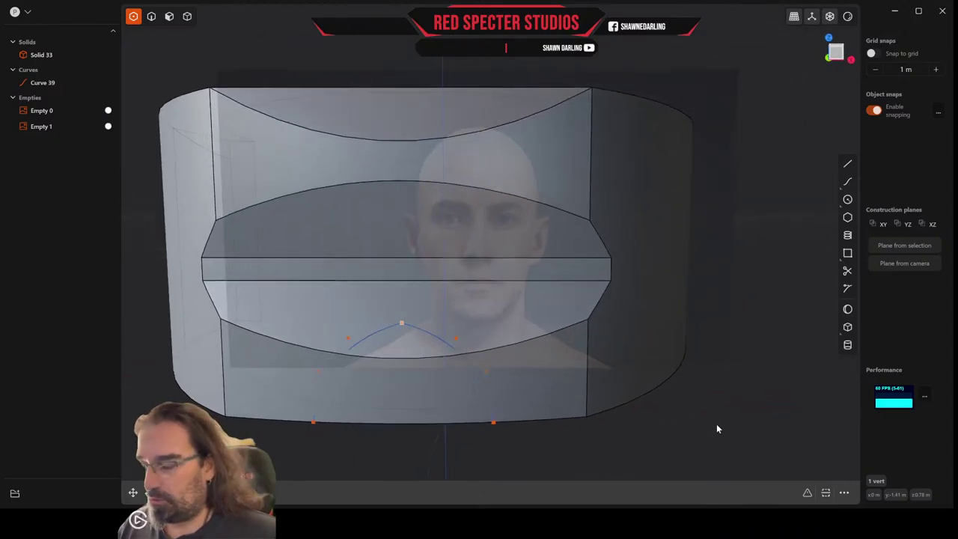
{"action": "key", "text": "g"}
{"action": "key", "text": "Escape"}
Scale the two control points beside the nose arch's apex toward each other by a factor of about 0.55
{"action": "middle_click_drag", "start_coordinate": [702, 421], "coordinate": [533, 311]}
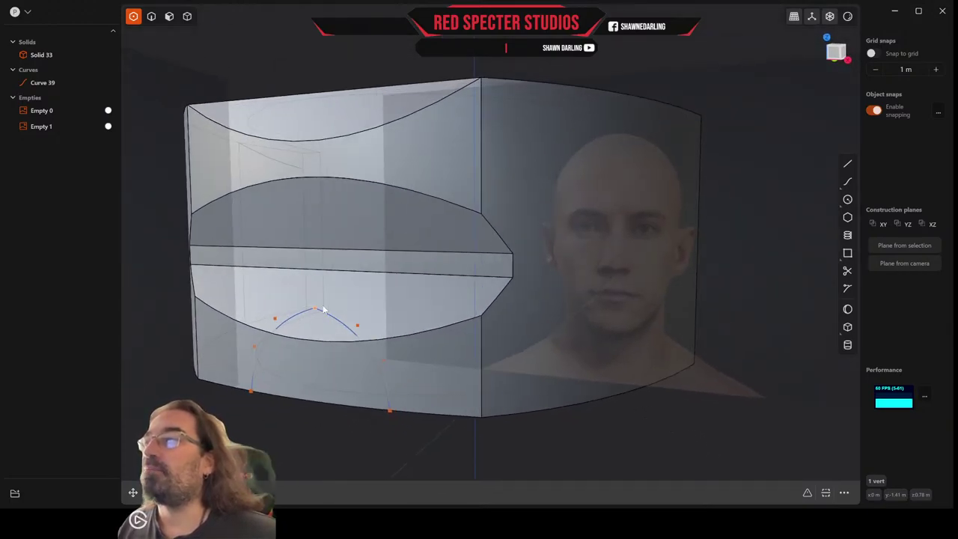
{"action": "middle_click_drag", "start_coordinate": [351, 318], "coordinate": [322, 297]}
{"action": "left_click", "coordinate": [288, 309]}
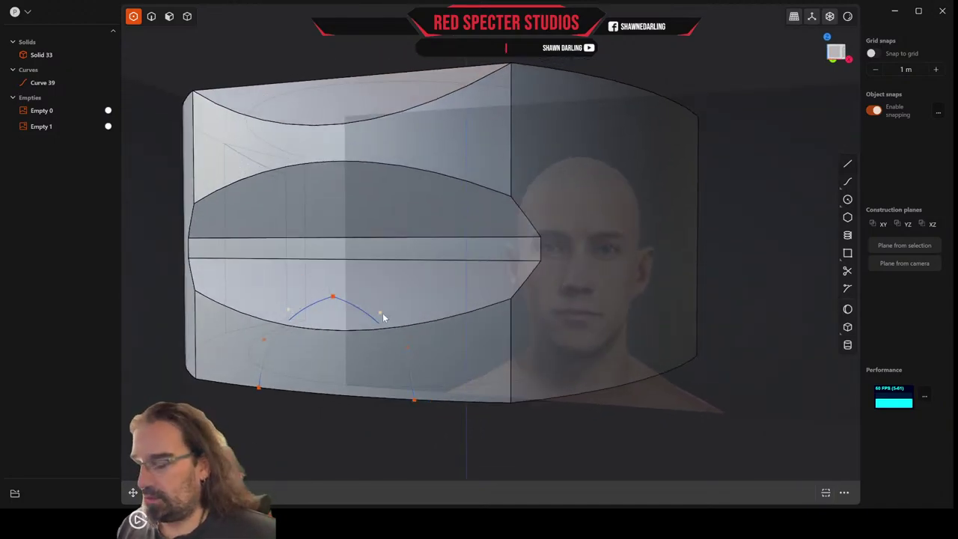
{"action": "key", "text": "s"}
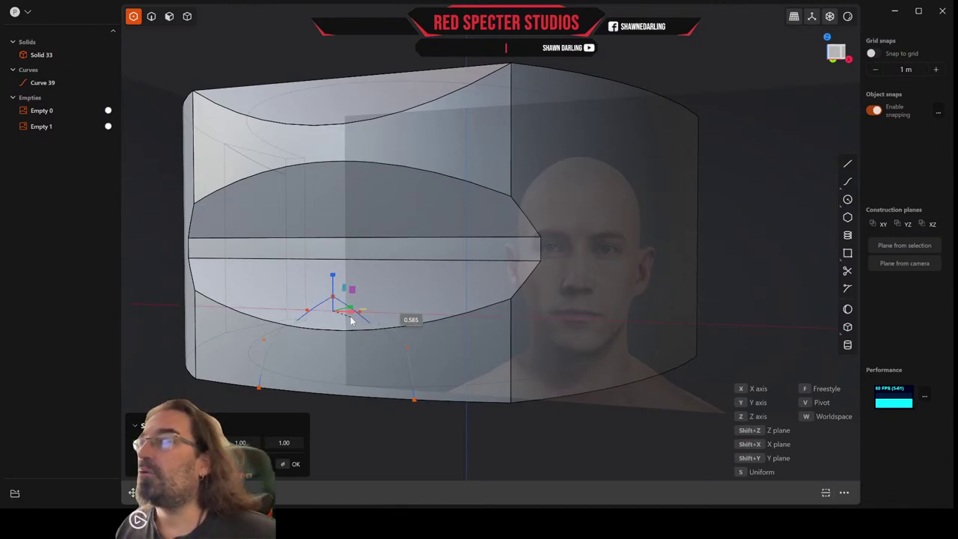
{"action": "left_click", "coordinate": [350, 320]}
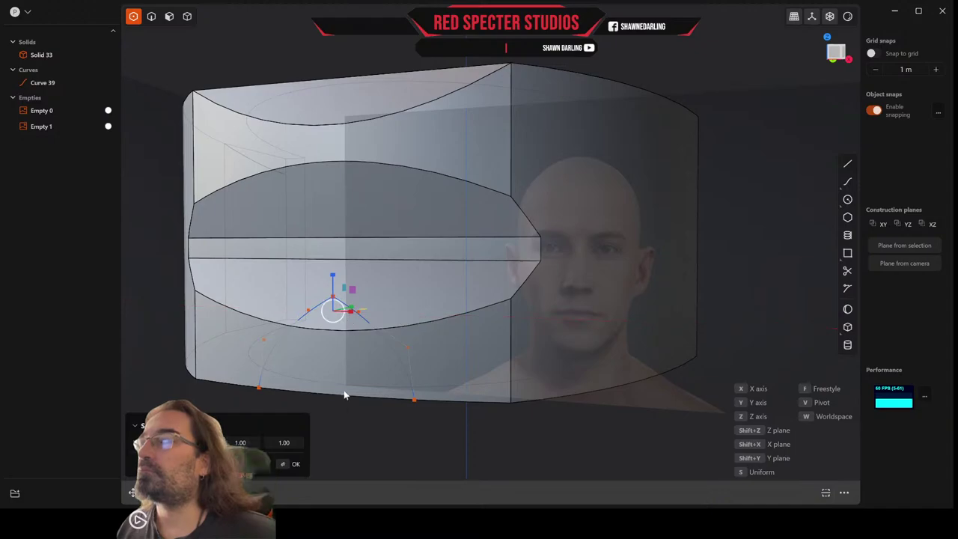
{"action": "key", "text": "Return"}
Fillet the apex vertex of the nose arch by about 0.06 m
{"action": "left_click", "coordinate": [334, 299]}
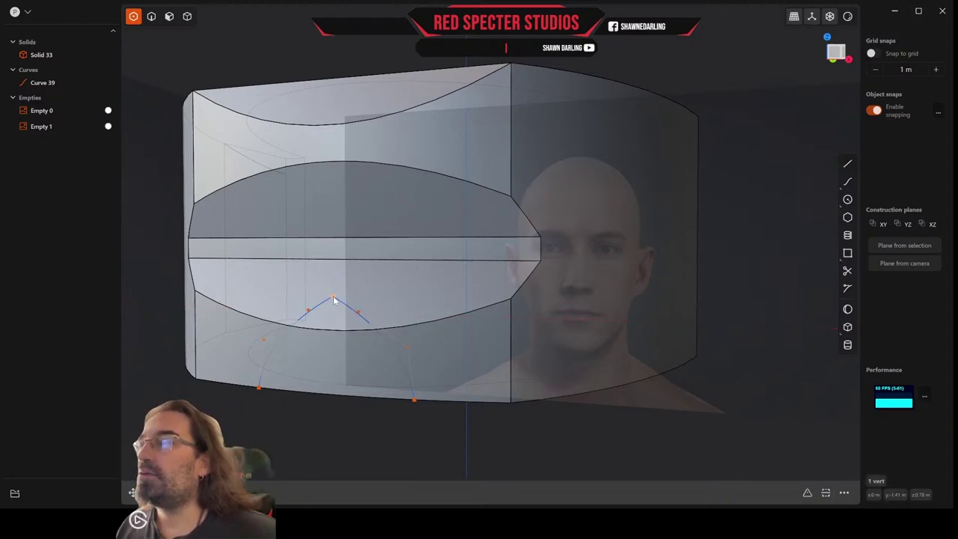
{"action": "mouse_move", "coordinate": [333, 299]}
{"action": "left_mouse_down"}
{"action": "mouse_move", "coordinate": [359, 284]}
{"action": "mouse_move", "coordinate": [343, 298]}
{"action": "left_mouse_up"}
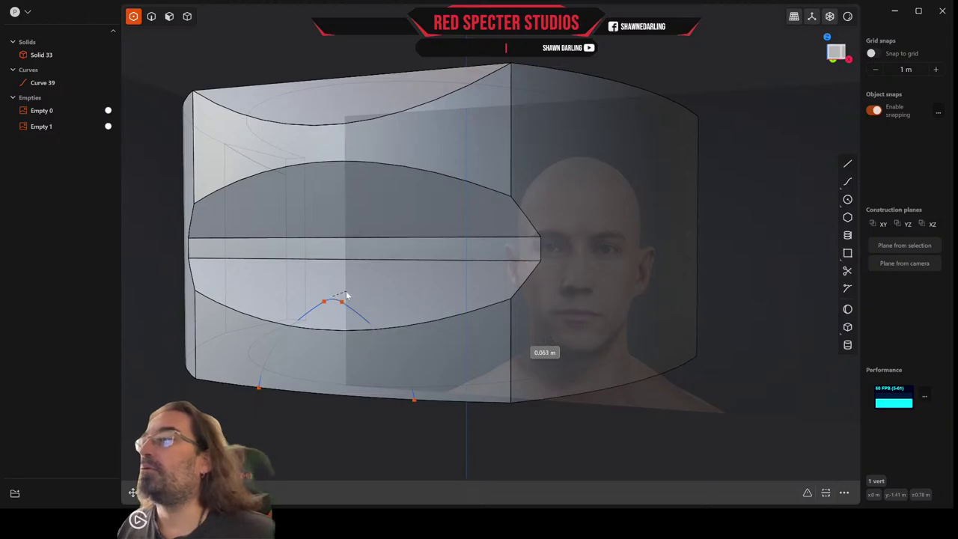
{"action": "left_click", "coordinate": [349, 295]}
{"action": "middle_click_drag", "start_coordinate": [349, 294], "coordinate": [594, 193]}
{"action": "left_click", "coordinate": [849, 57]}
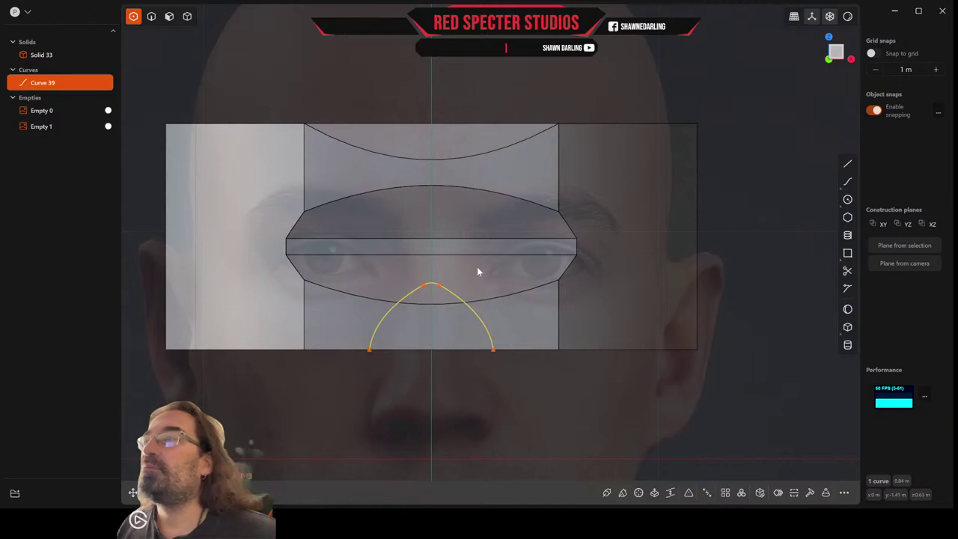
In front view, draw a curve from the nose arch's end on the negative X side, dipping below the visor's lower edge and rising outward over the cheek
{"action": "scroll", "coordinate": [479, 266], "scroll_direction": "up", "scroll_amount": 2}
{"action": "scroll", "coordinate": [460, 320], "scroll_direction": "down", "scroll_amount": 2}
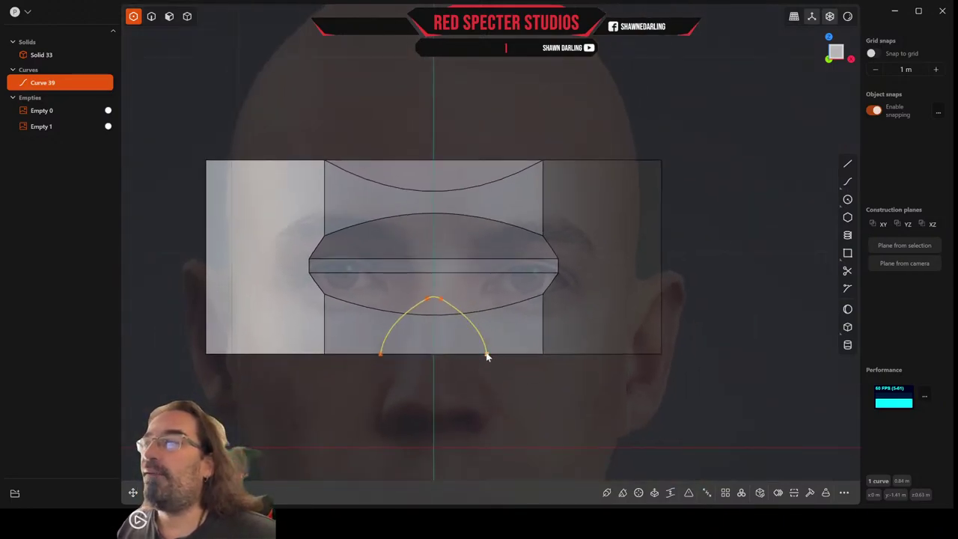
{"action": "middle_click_drag", "start_coordinate": [512, 369], "coordinate": [484, 333]}
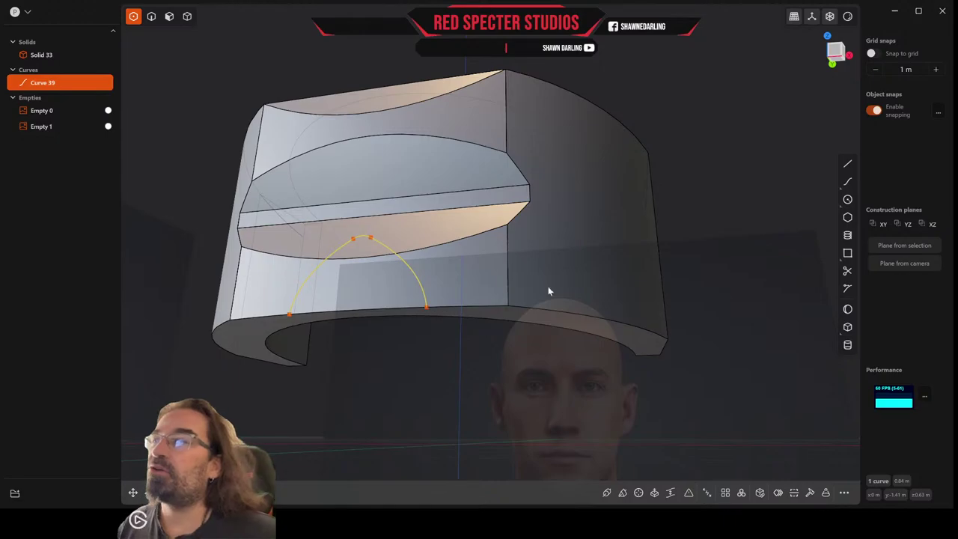
{"action": "left_click", "coordinate": [834, 52]}
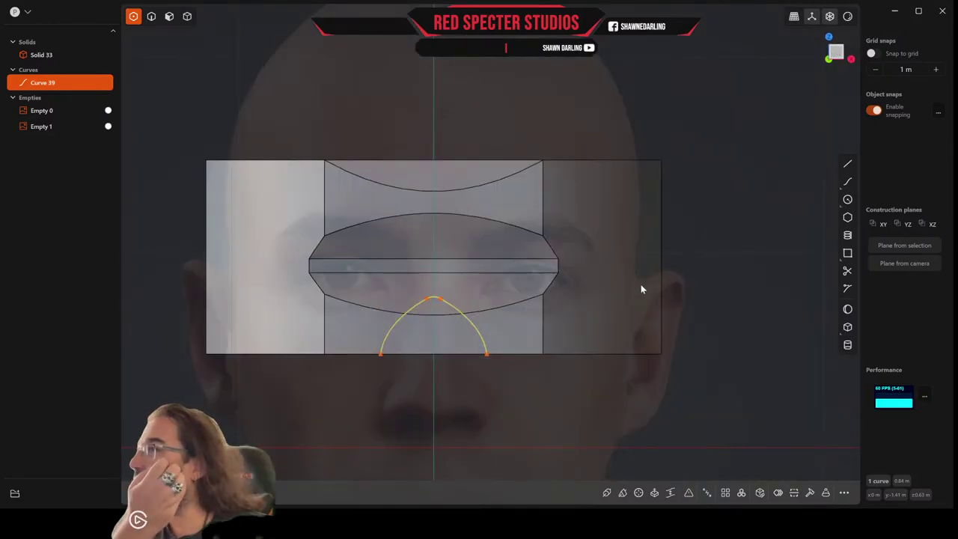
{"action": "left_click", "coordinate": [847, 164]}
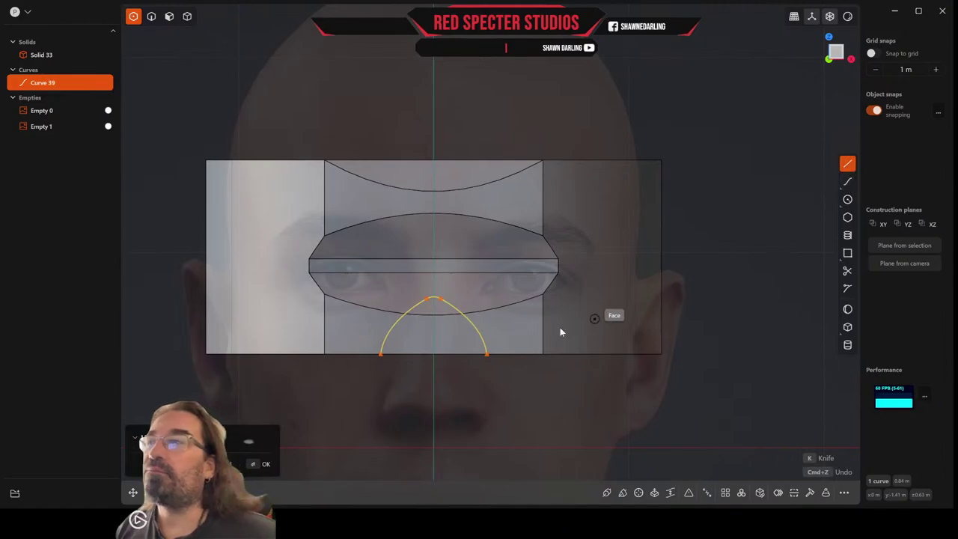
{"action": "left_click", "coordinate": [846, 183]}
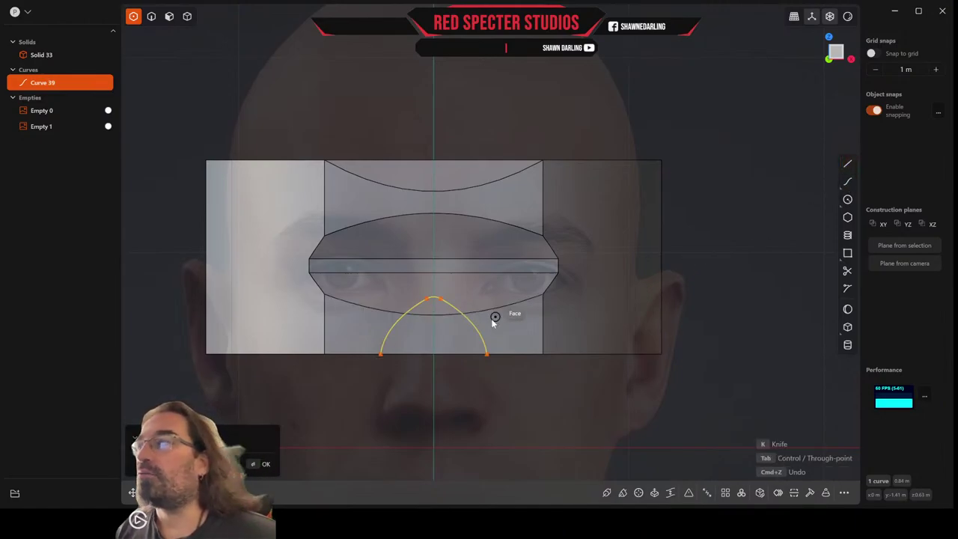
{"action": "left_click", "coordinate": [380, 354]}
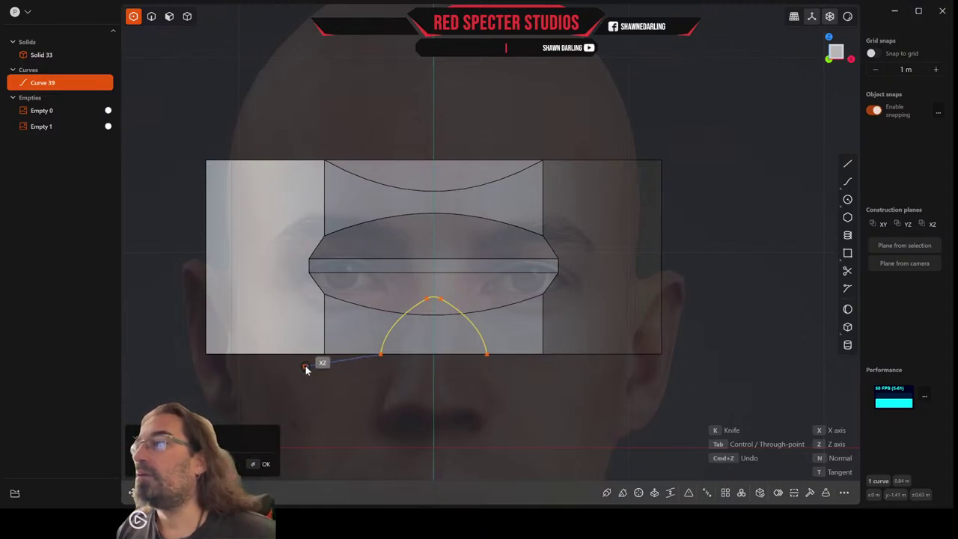
{"action": "left_click", "coordinate": [321, 363]}
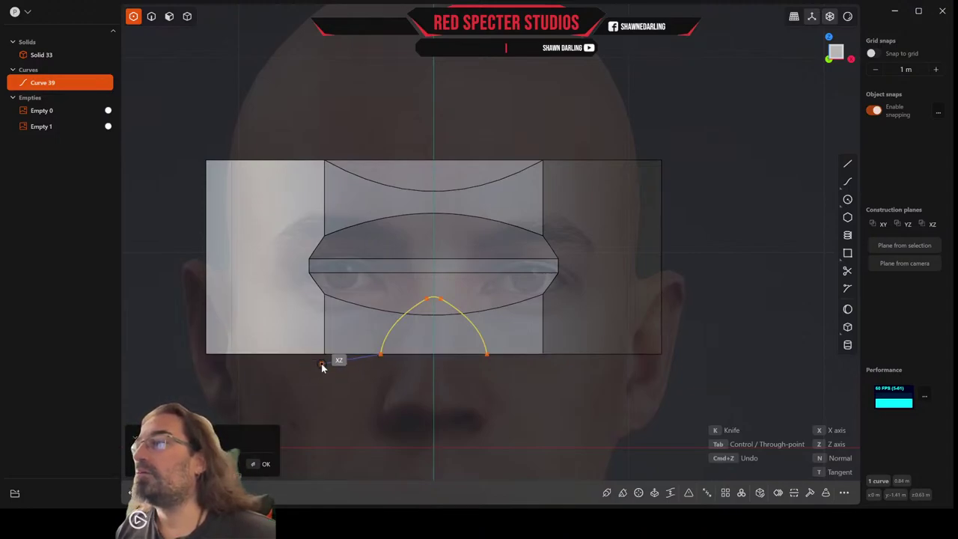
{"action": "double_click", "coordinate": [254, 339]}
Mirror the cheek curve across the X centre plane and join both cheek curves with the nose arch into one curve
{"action": "key", "text": "2"}
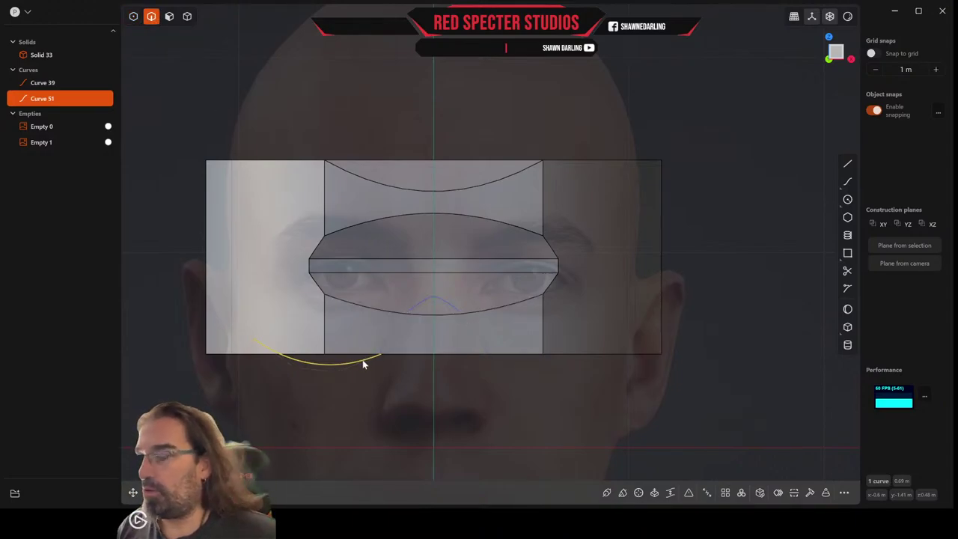
{"action": "key", "text": "alt+x"}
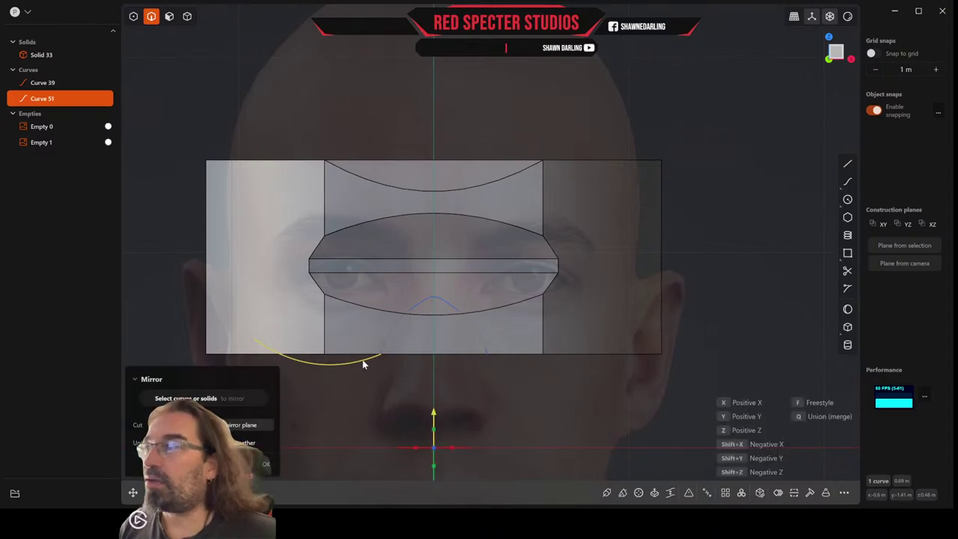
{"action": "left_click", "coordinate": [415, 449]}
{"action": "left_click", "coordinate": [532, 410]}
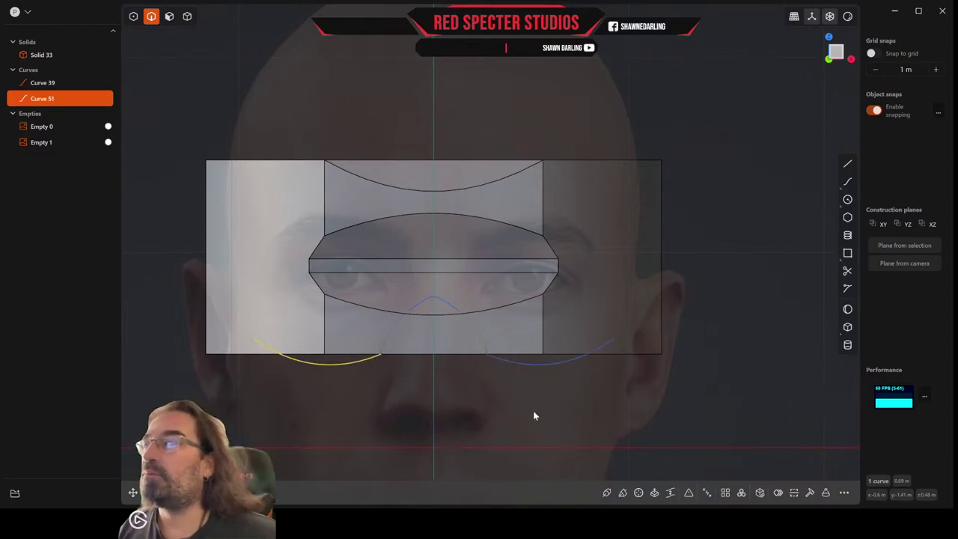
{"action": "left_click", "coordinate": [383, 349]}
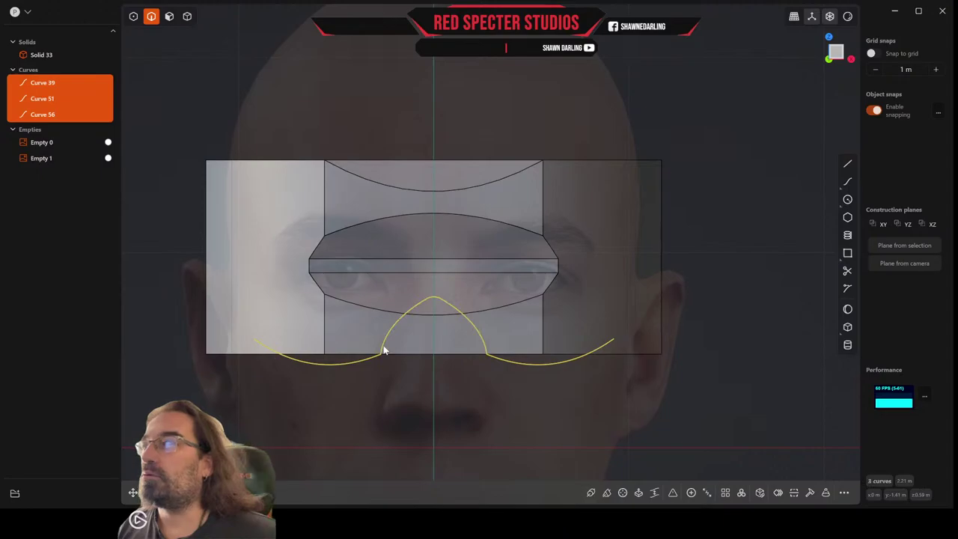
{"action": "key", "text": "j"}
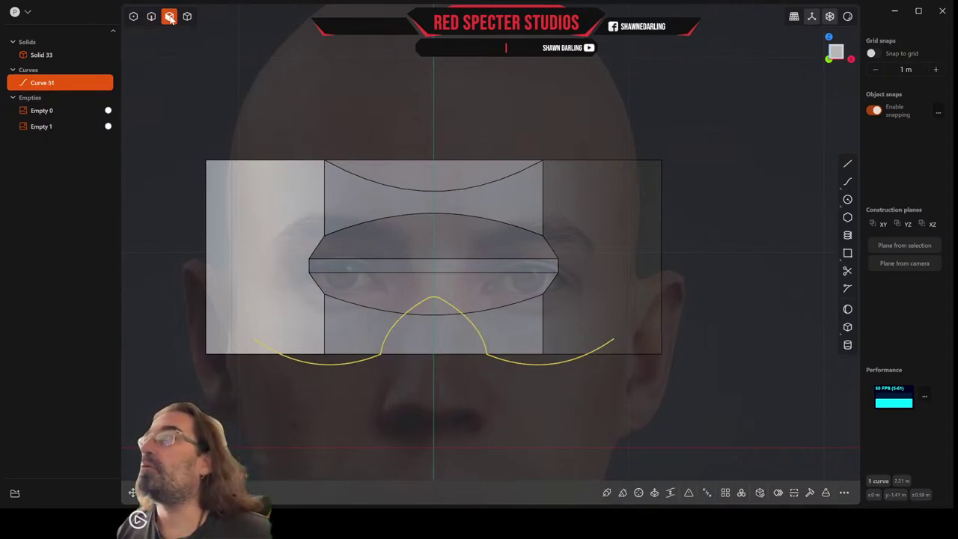
Fillet the two vertices where the nose arch meets the cheek curves by about 0.1 m
{"action": "left_click", "coordinate": [133, 15]}
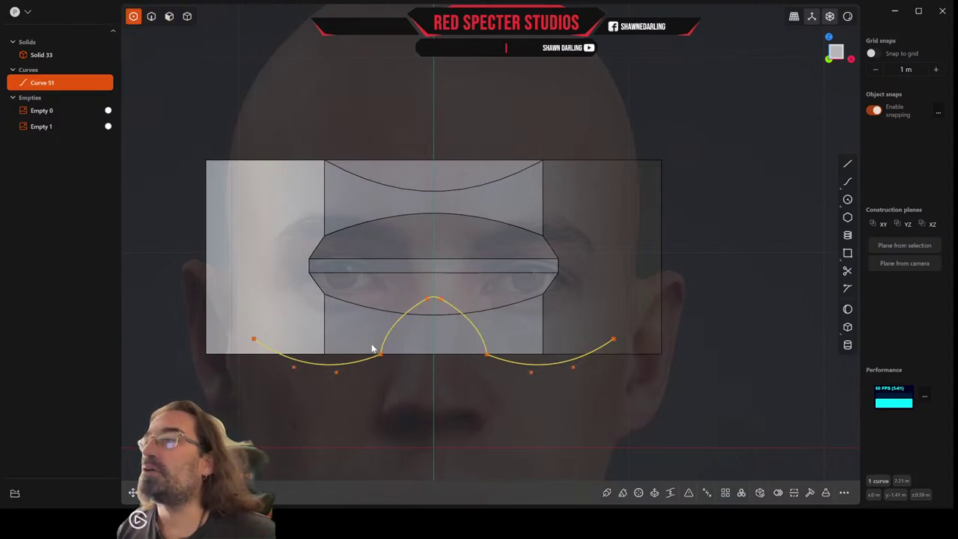
{"action": "left_click", "coordinate": [380, 354]}
{"action": "left_click", "coordinate": [486, 354], "text": "shift"}
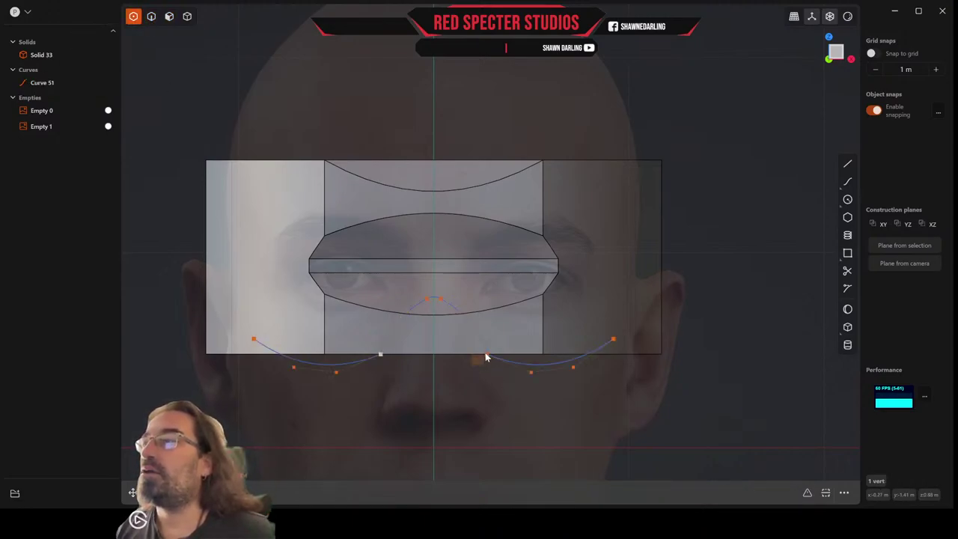
{"action": "scroll", "coordinate": [509, 339], "scroll_direction": "up", "scroll_amount": 1}
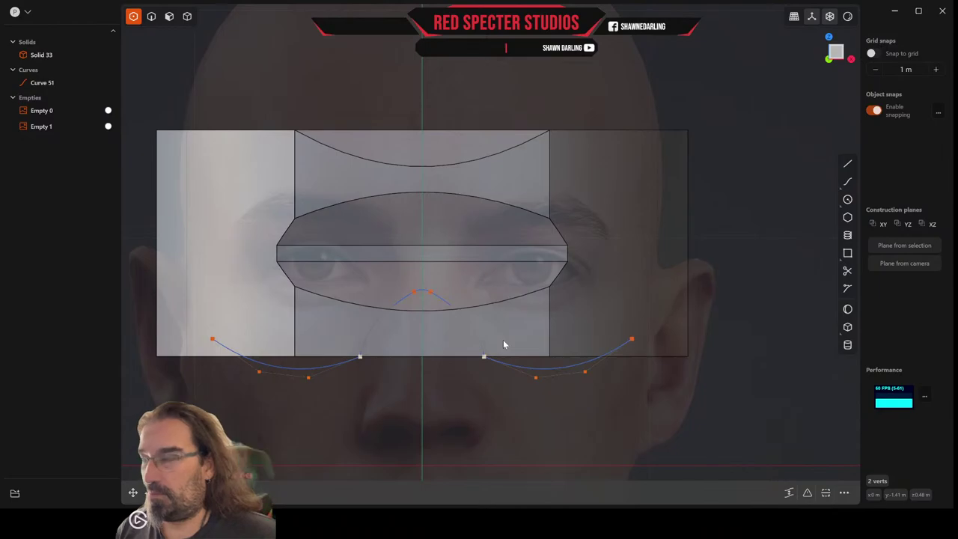
{"action": "key", "text": "s"}
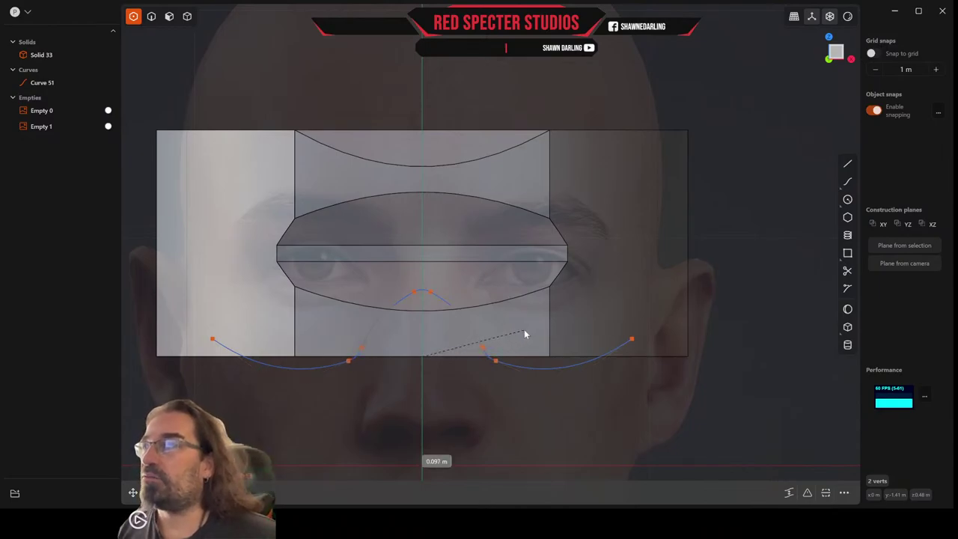
{"action": "left_click", "coordinate": [525, 328]}
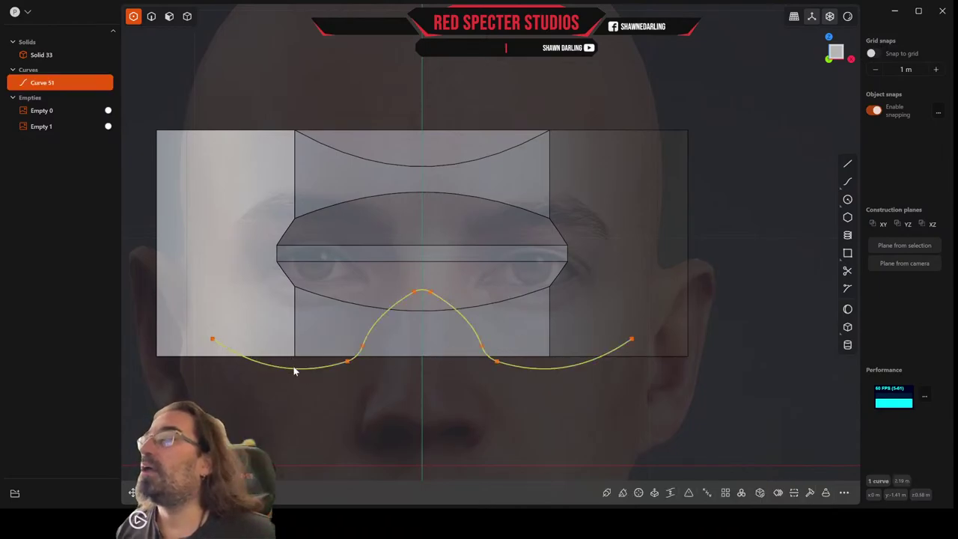
Raise the four filleted vertices at the nose arch's ends by about 0.063 m along Z
{"action": "left_click", "coordinate": [151, 15]}
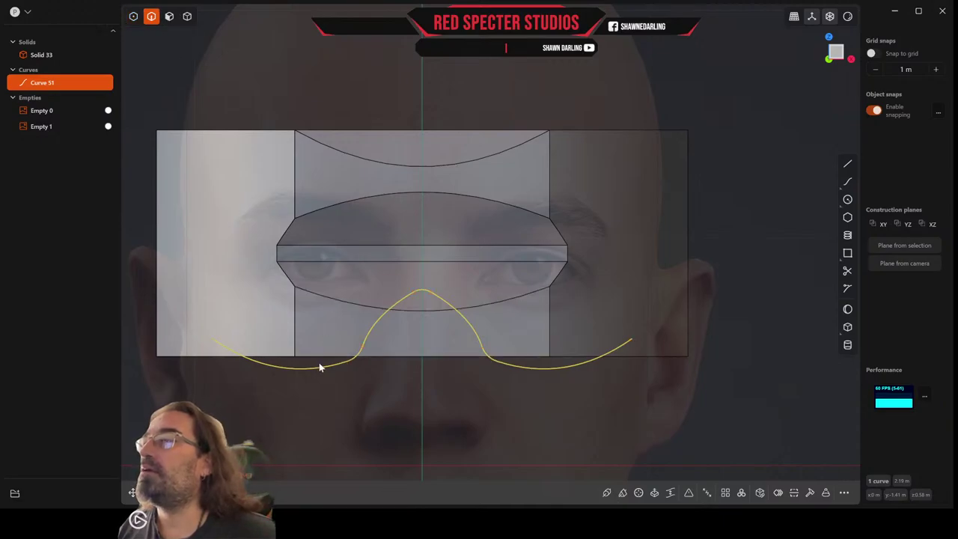
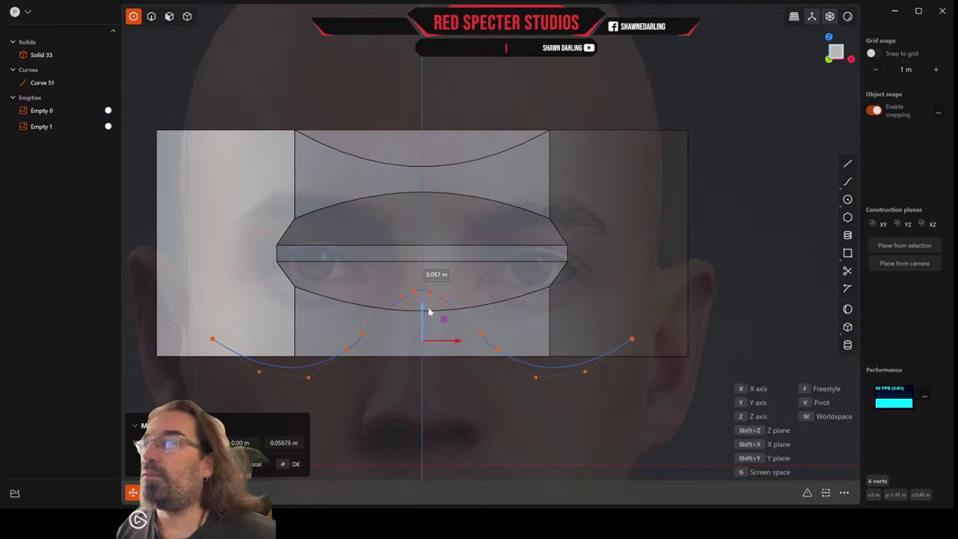
{"action": "left_click_drag", "start_coordinate": [428, 309], "coordinate": [429, 310]}
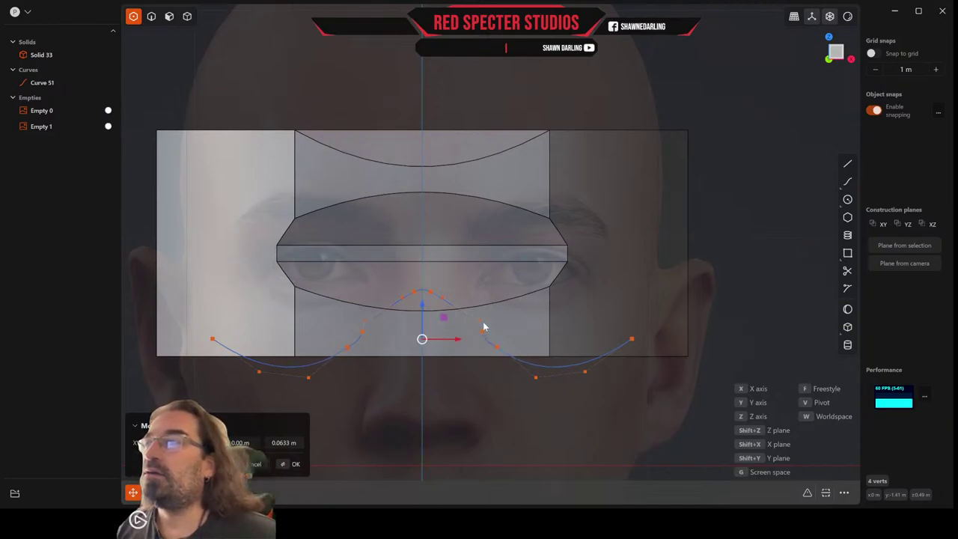
Raise the two control points on the nose arch's flanks slightly and scale them toward each other along X by about 0.75
{"action": "left_click", "coordinate": [484, 327]}
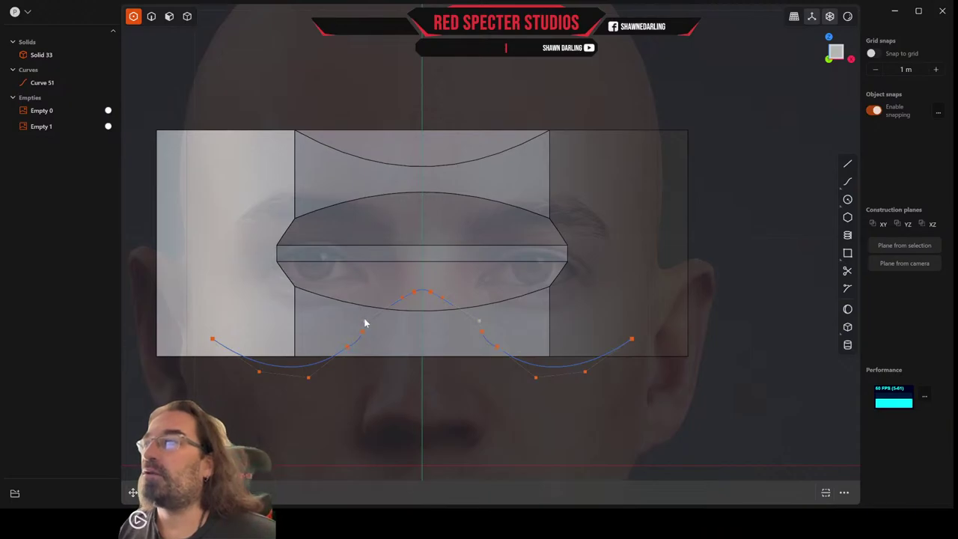
{"action": "key", "text": "g"}
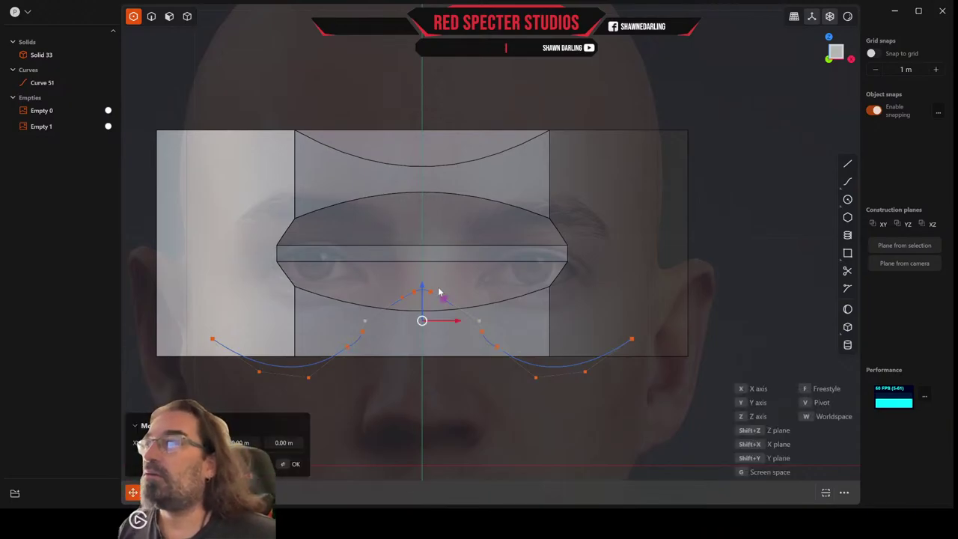
{"action": "left_click_drag", "start_coordinate": [424, 290], "coordinate": [430, 283]}
{"action": "key", "text": "s"}
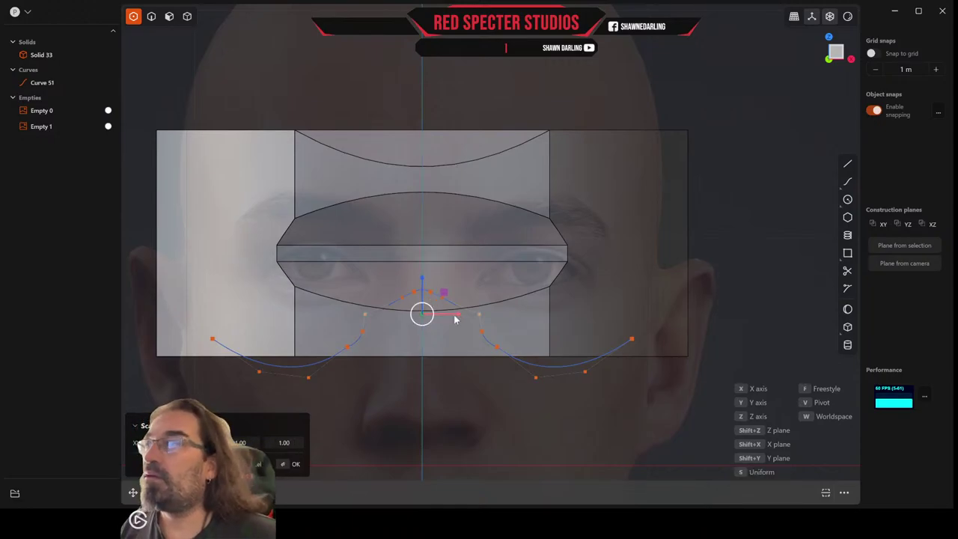
{"action": "left_click_drag", "start_coordinate": [454, 319], "coordinate": [459, 318]}
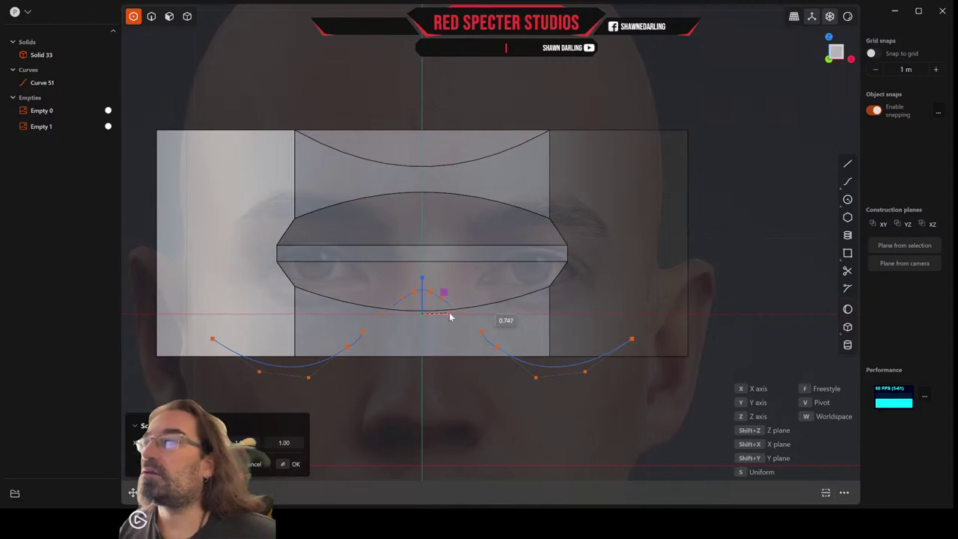
{"action": "left_click_drag", "start_coordinate": [450, 317], "coordinate": [450, 317]}
{"action": "key", "text": "Return"}
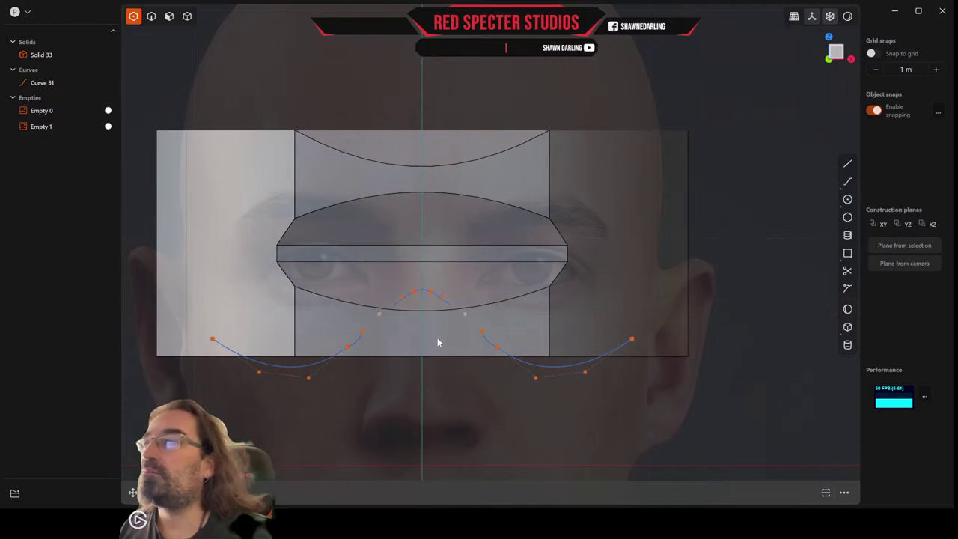
Delete the two curve vertices just outside the nose arch's ends
{"action": "left_click", "coordinate": [496, 348]}
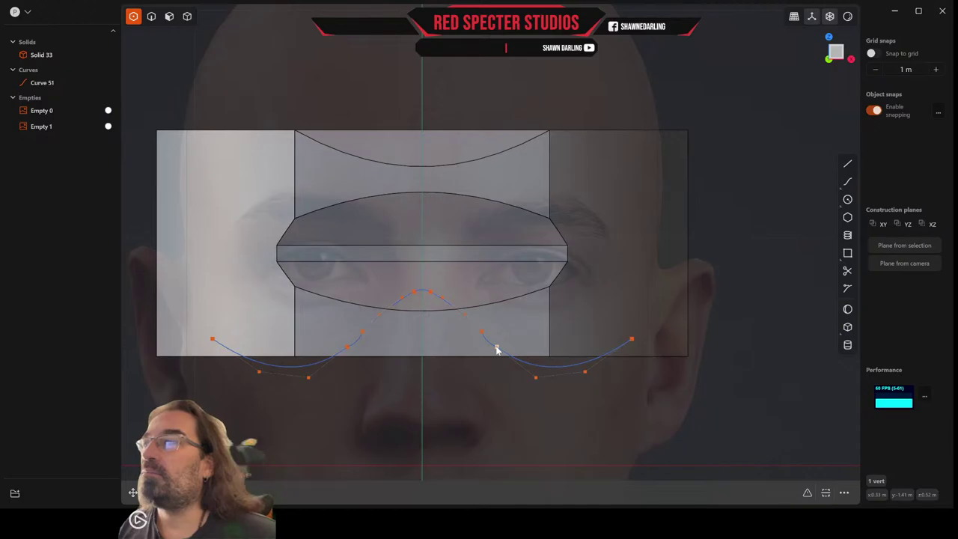
{"action": "left_click", "coordinate": [347, 347], "text": "shift"}
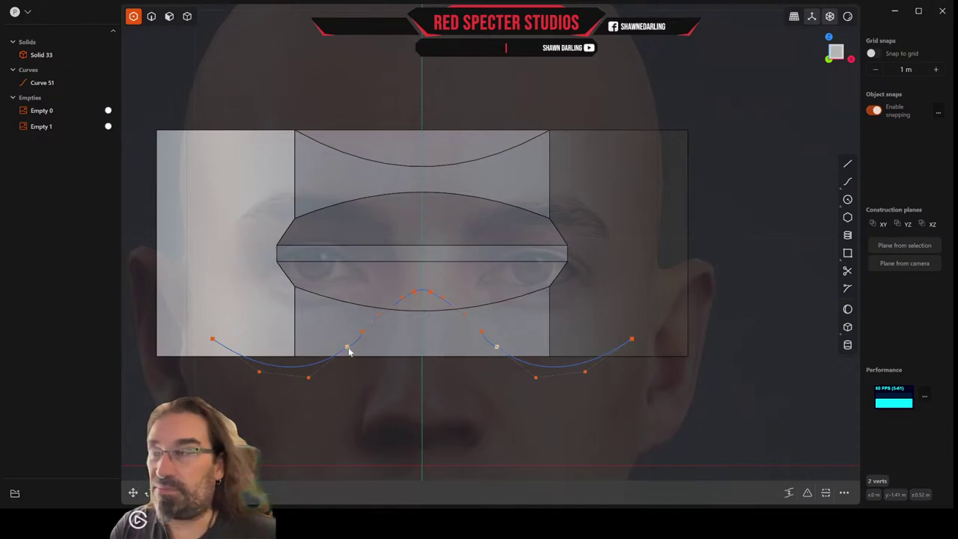
{"action": "key", "text": "Delete"}
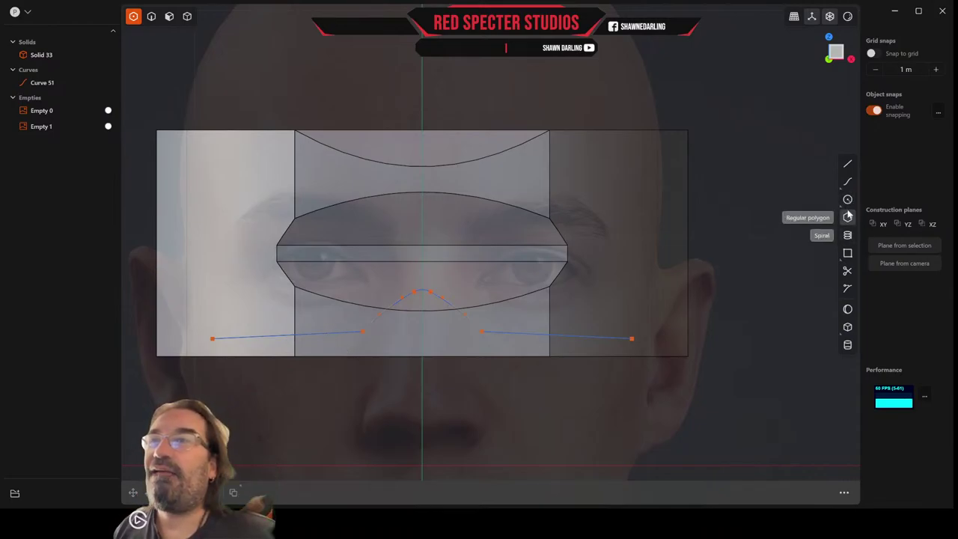
Insert a vertex midway along the positive X cheek line and lower it about 0.083 m along Z
{"action": "left_click", "coordinate": [847, 288]}
{"action": "left_click", "coordinate": [550, 335]}
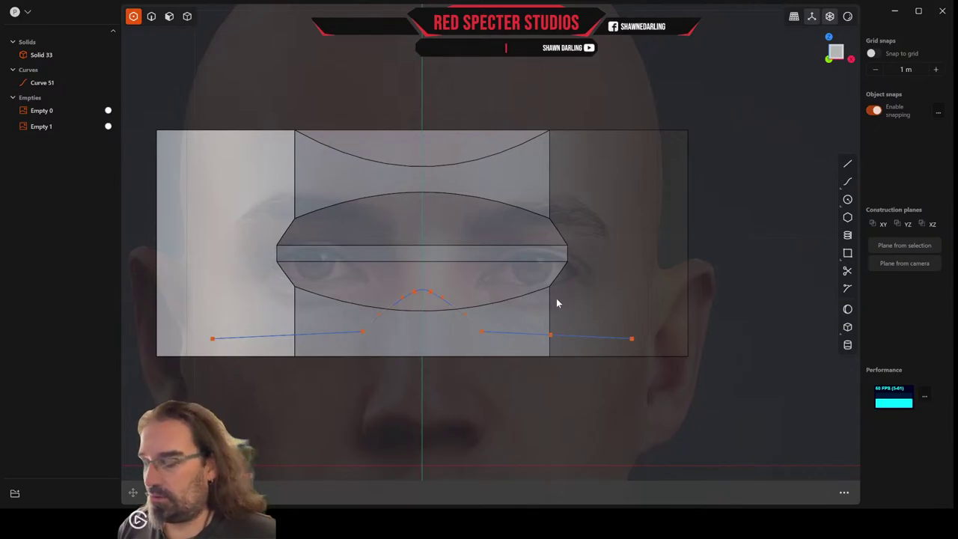
{"action": "left_click", "coordinate": [550, 336]}
{"action": "key", "text": "g"}
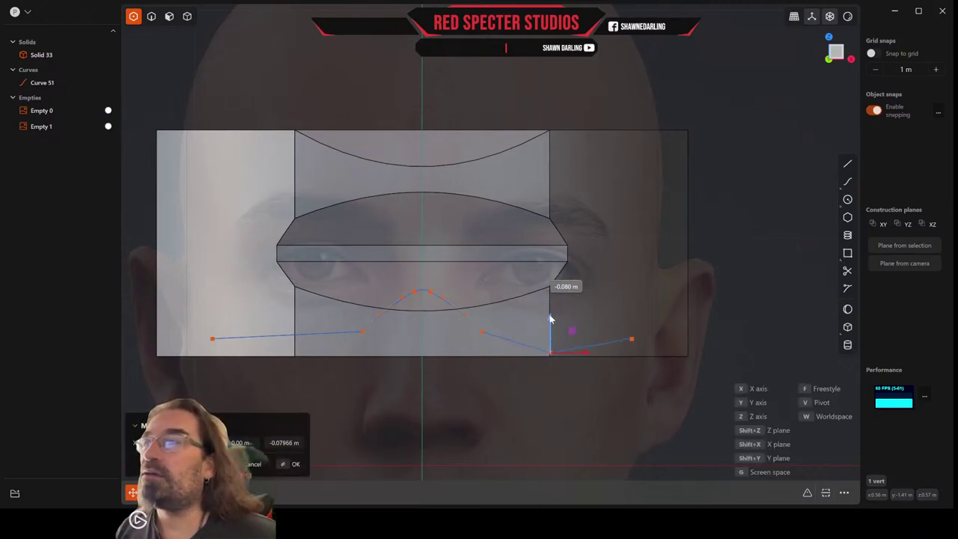
{"action": "left_click", "coordinate": [550, 319]}
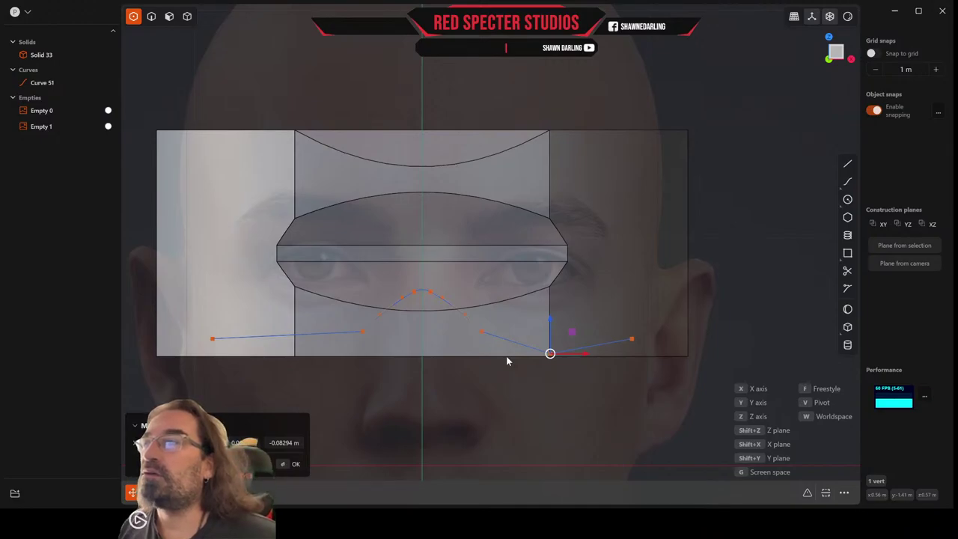
{"action": "key", "text": "Return"}
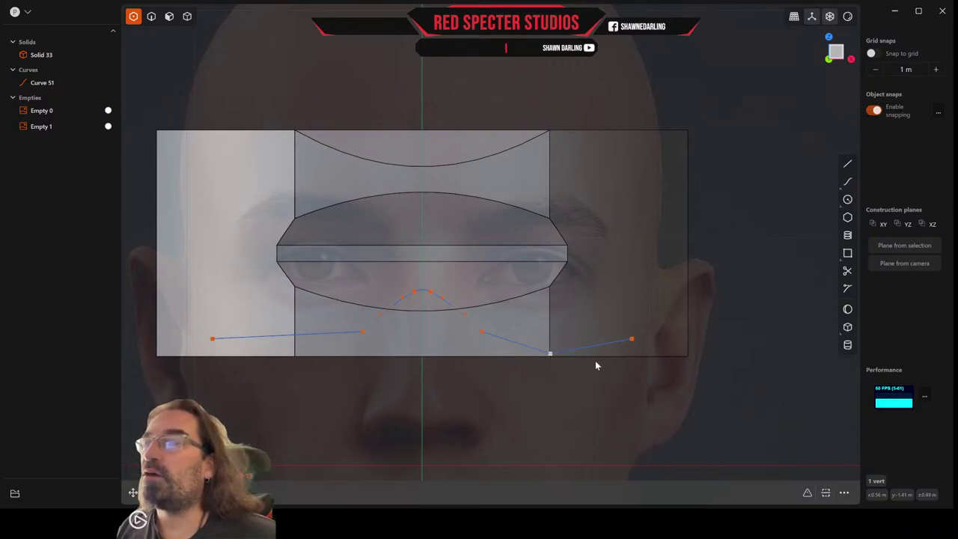
Fillet the lowered cheek vertex and the nose arch's end vertex on the positive X side
{"action": "key", "text": "b"}
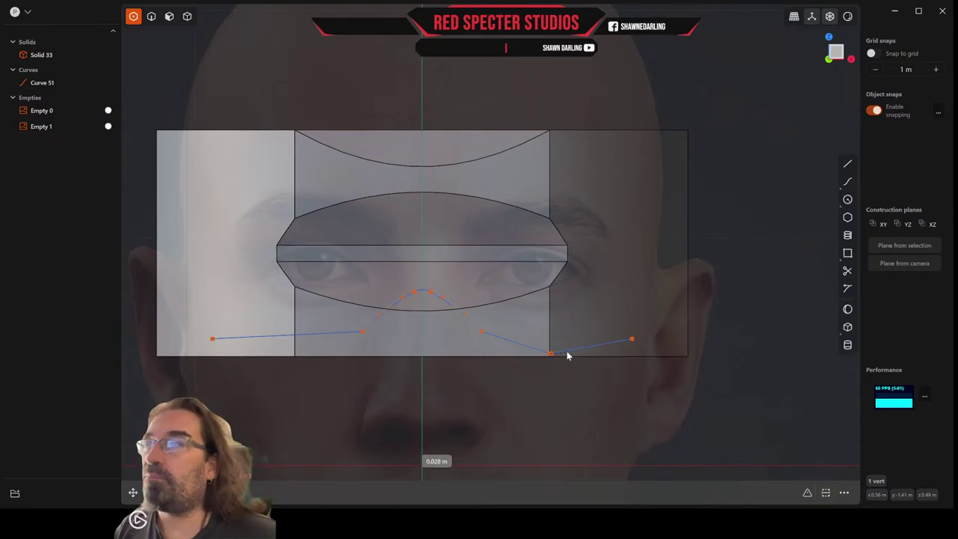
{"action": "left_click", "coordinate": [625, 336]}
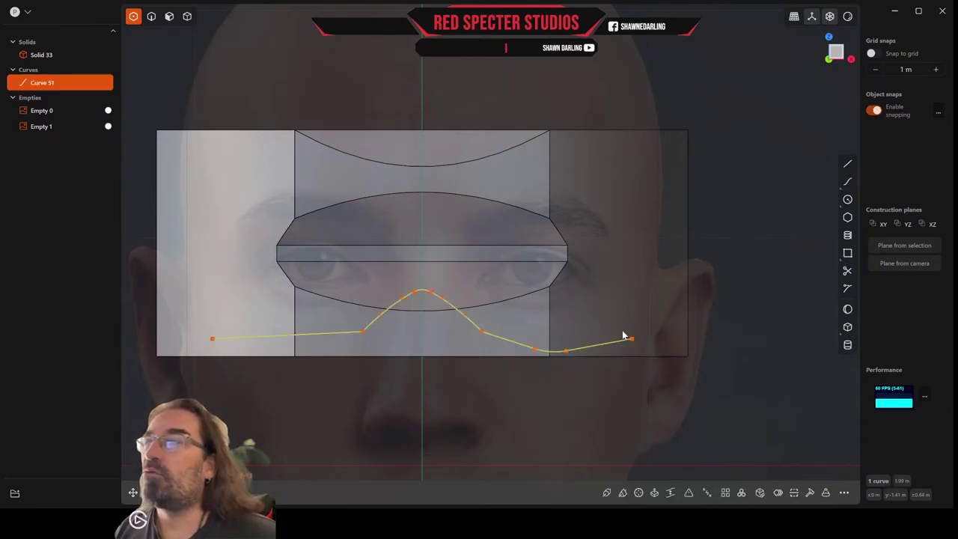
{"action": "left_click", "coordinate": [482, 333]}
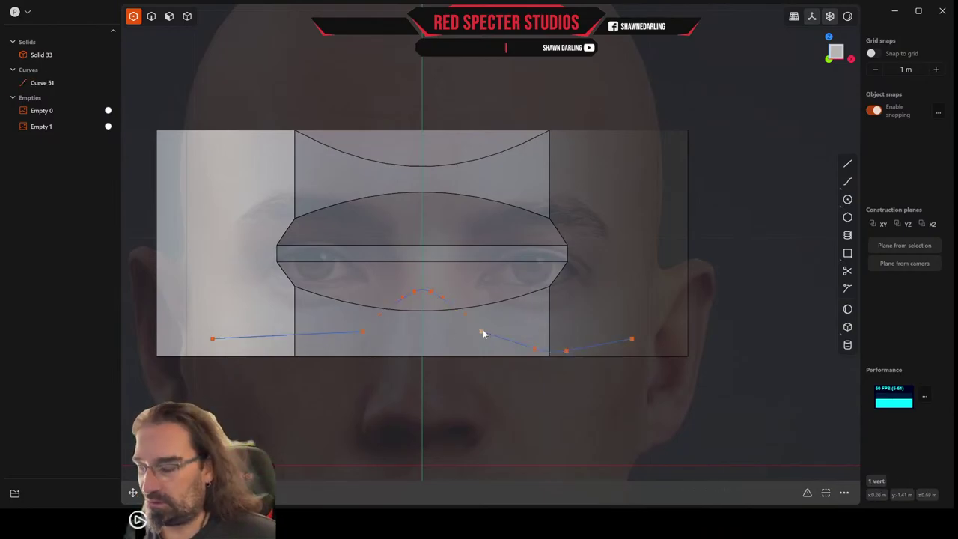
{"action": "key", "text": "g"}
{"action": "left_click", "coordinate": [539, 309]}
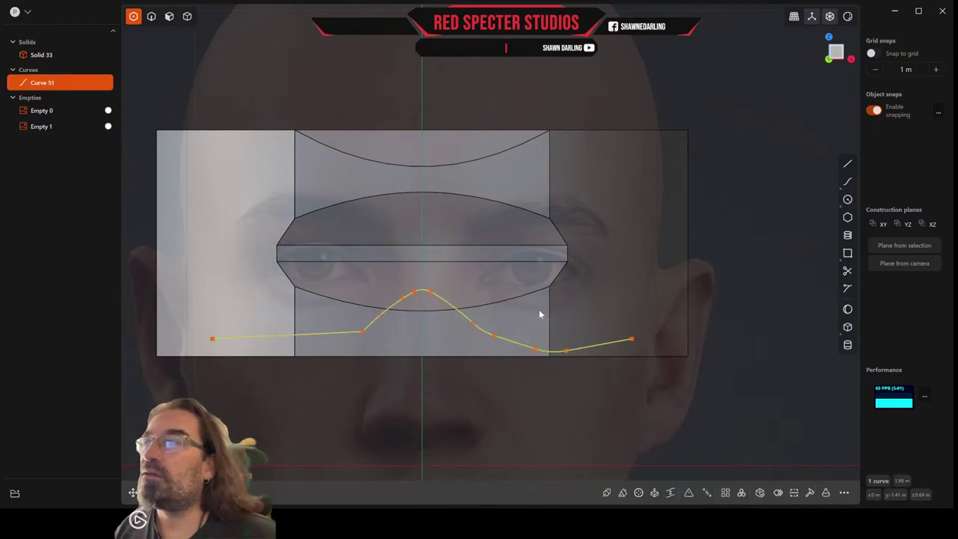
Lower the two vertices between the positive X arch end and cheek dip by about 0.02 m each, and shift the inner one slightly outward and down
{"action": "left_click", "coordinate": [496, 337]}
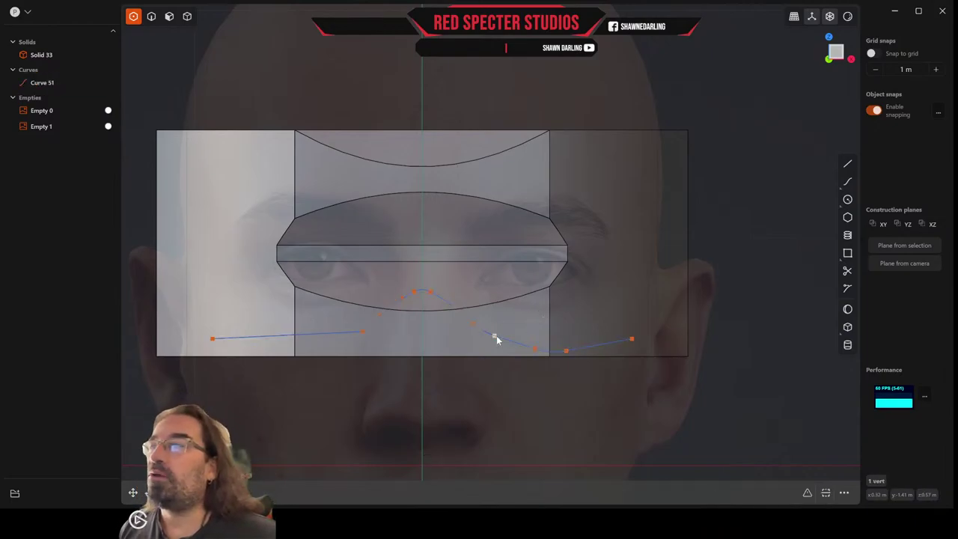
{"action": "key", "text": "g"}
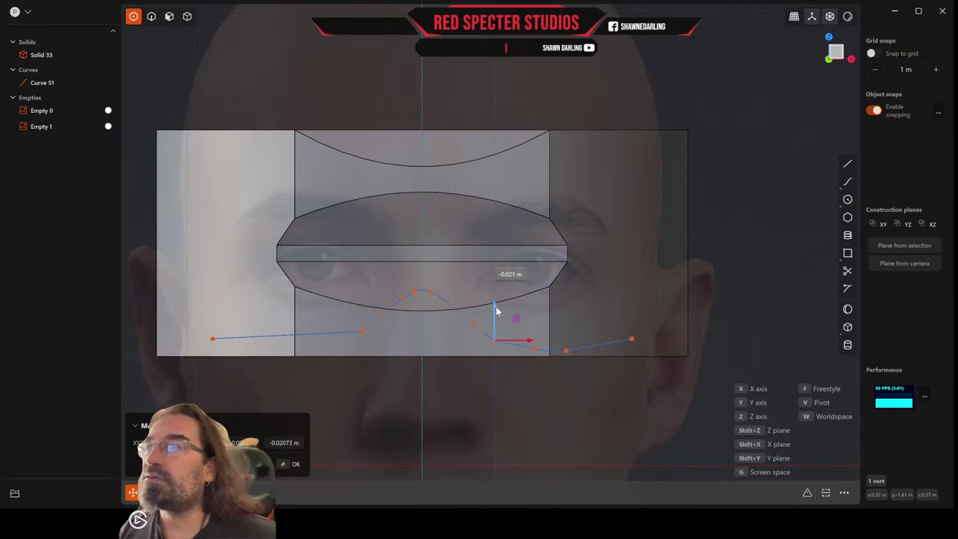
{"action": "left_click", "coordinate": [534, 350]}
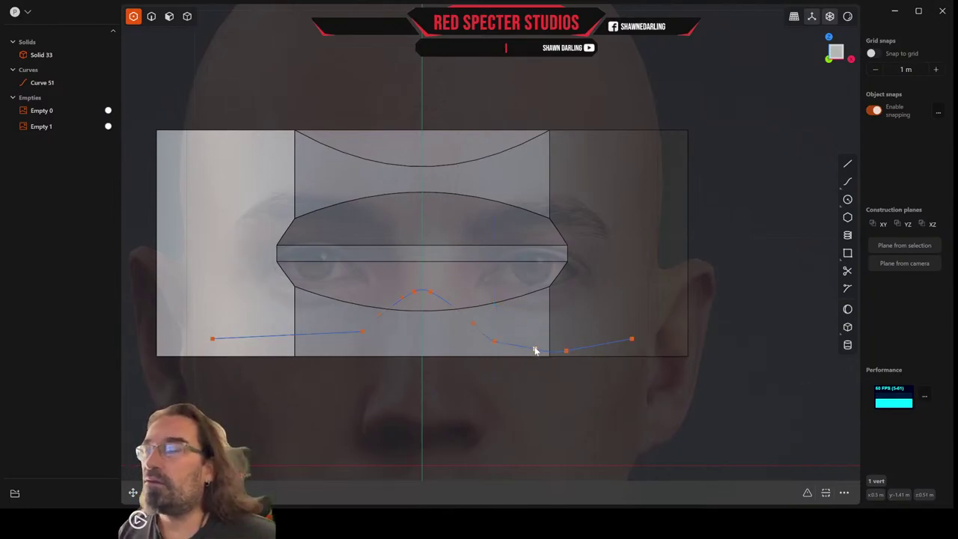
{"action": "key", "text": "g"}
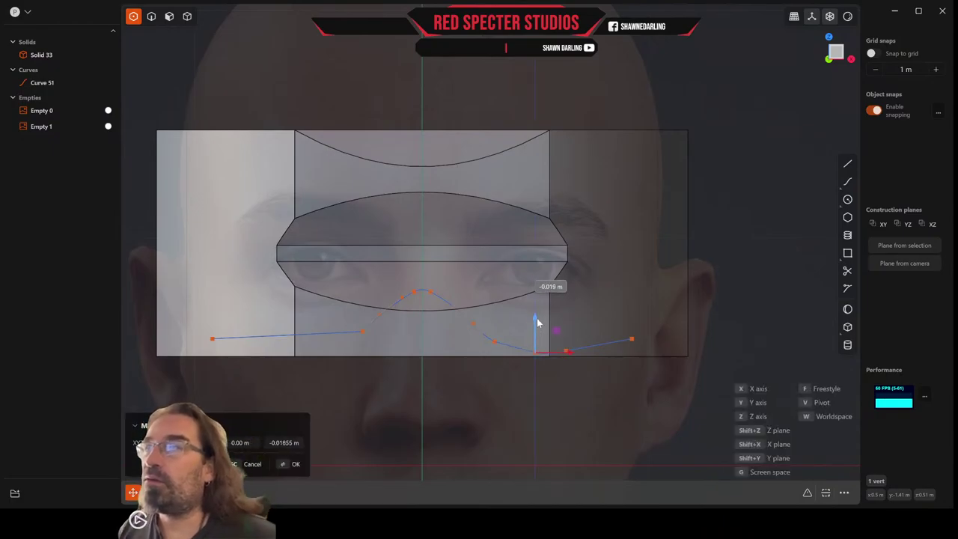
{"action": "left_click", "coordinate": [538, 323]}
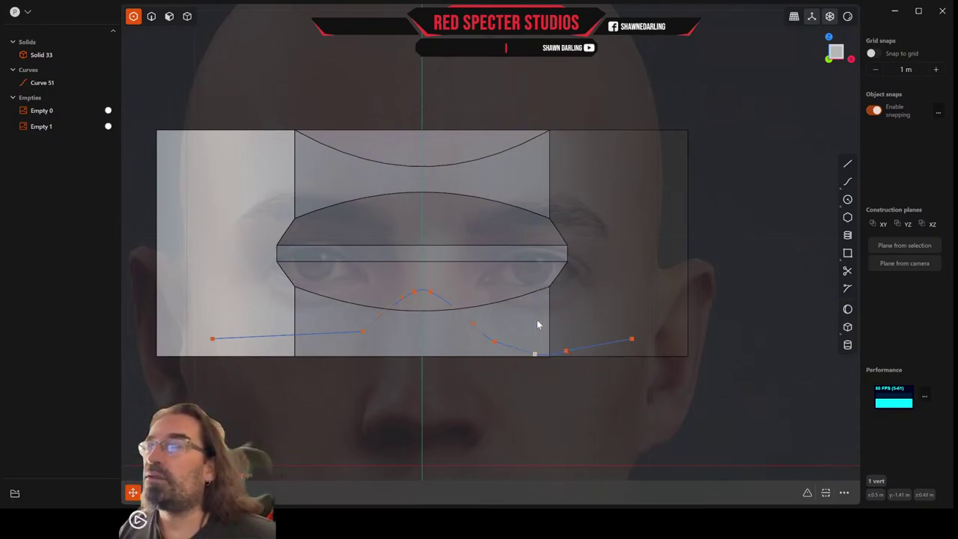
{"action": "left_click", "coordinate": [494, 341]}
{"action": "key", "text": "g"}
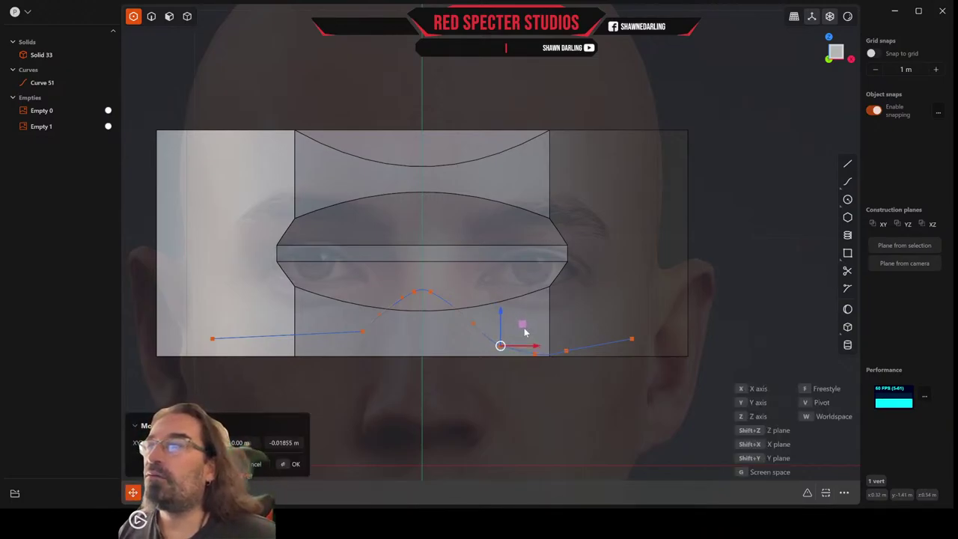
{"action": "left_click", "coordinate": [525, 329]}
{"action": "left_click", "coordinate": [531, 353]}
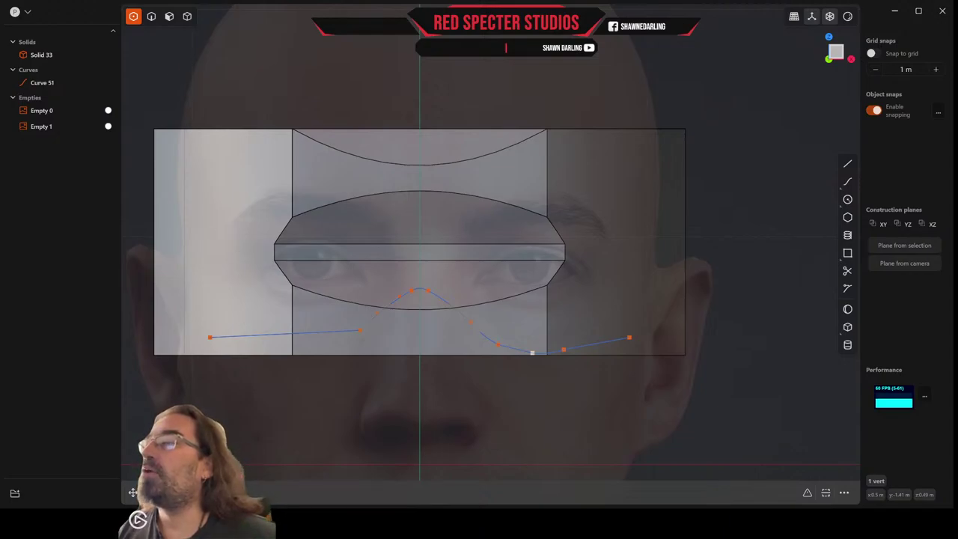
{"action": "key", "text": "2"}
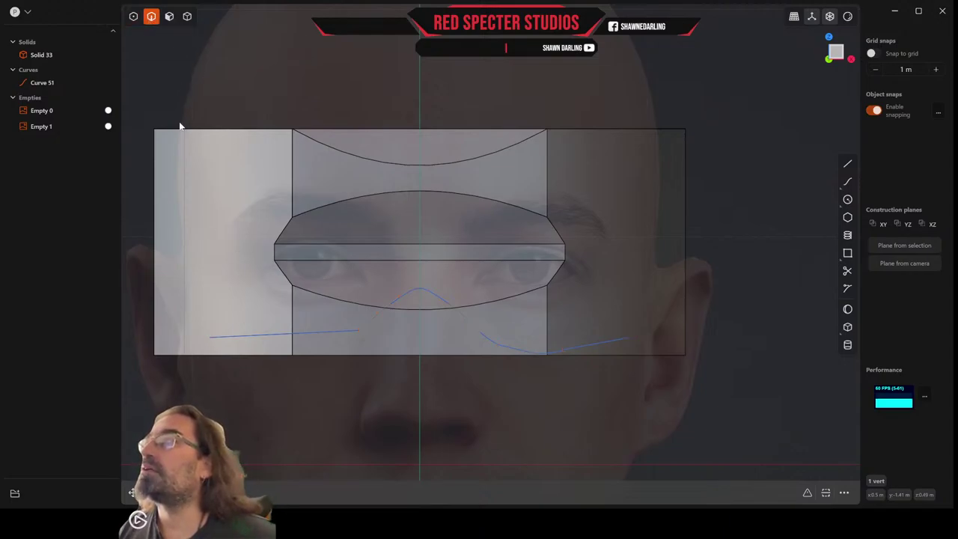
{"action": "left_click", "coordinate": [519, 353]}
{"action": "key", "text": "b"}
{"action": "middle_click_drag", "start_coordinate": [520, 353], "coordinate": [515, 361]}
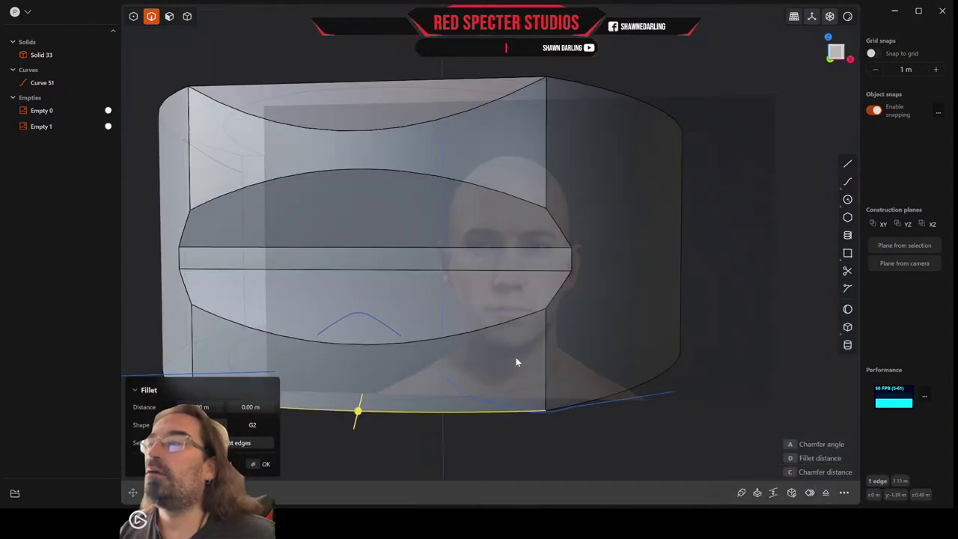
Mirror the nose-arch and cheek curve across the X axis onto the negative X side
{"action": "left_click", "coordinate": [573, 411]}
{"action": "middle_click_drag", "start_coordinate": [574, 410], "coordinate": [516, 372]}
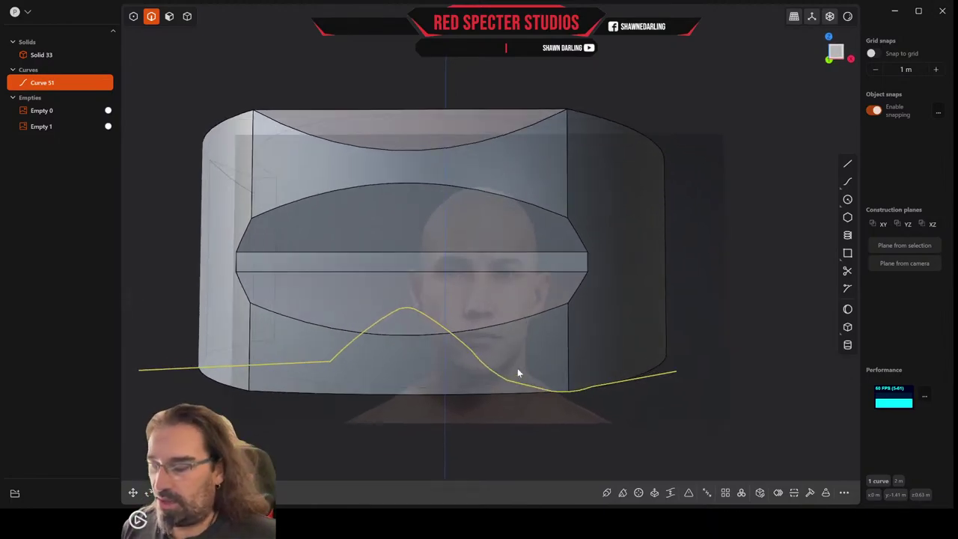
{"action": "key", "text": "alt+x"}
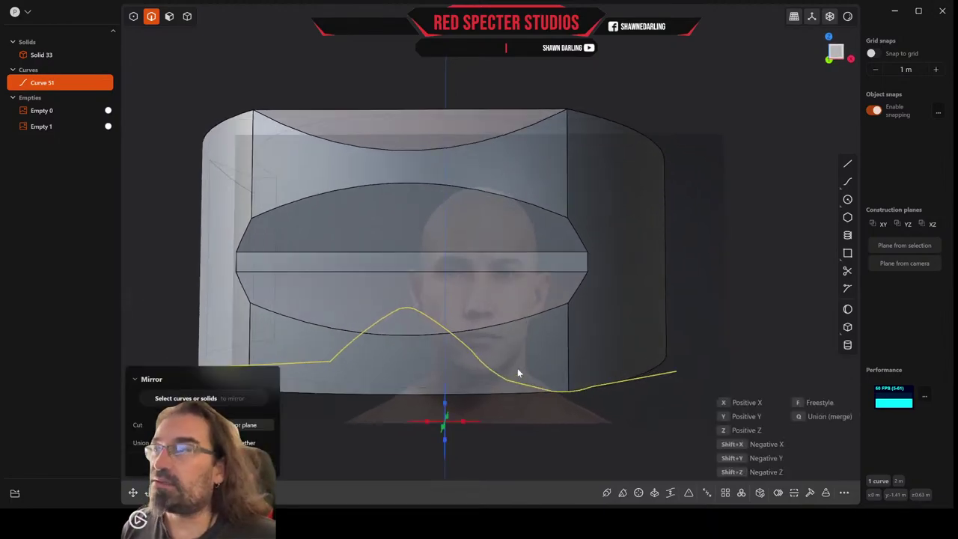
{"action": "left_click", "coordinate": [462, 422]}
{"action": "middle_click_drag", "start_coordinate": [387, 394], "coordinate": [398, 399]}
{"action": "key", "text": "x"}
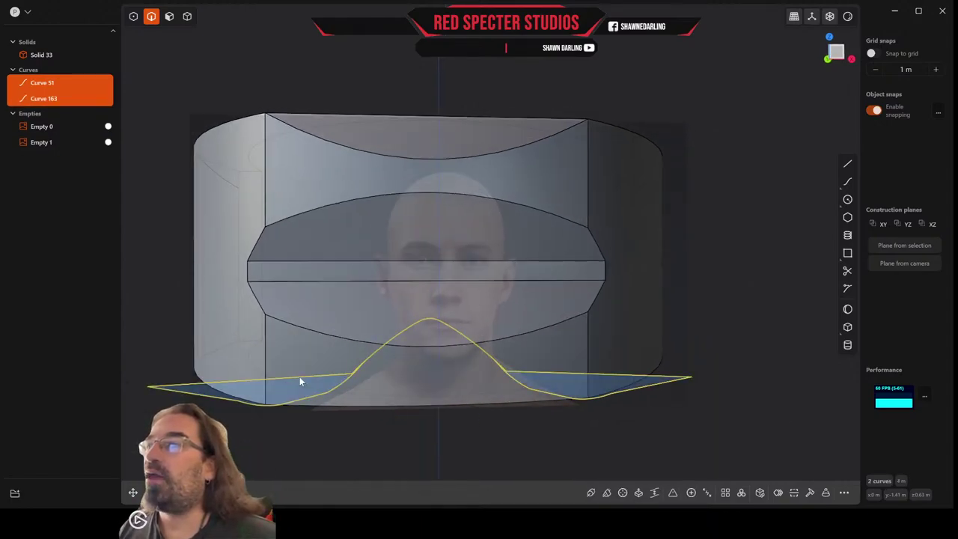
{"action": "left_click", "coordinate": [848, 165]}
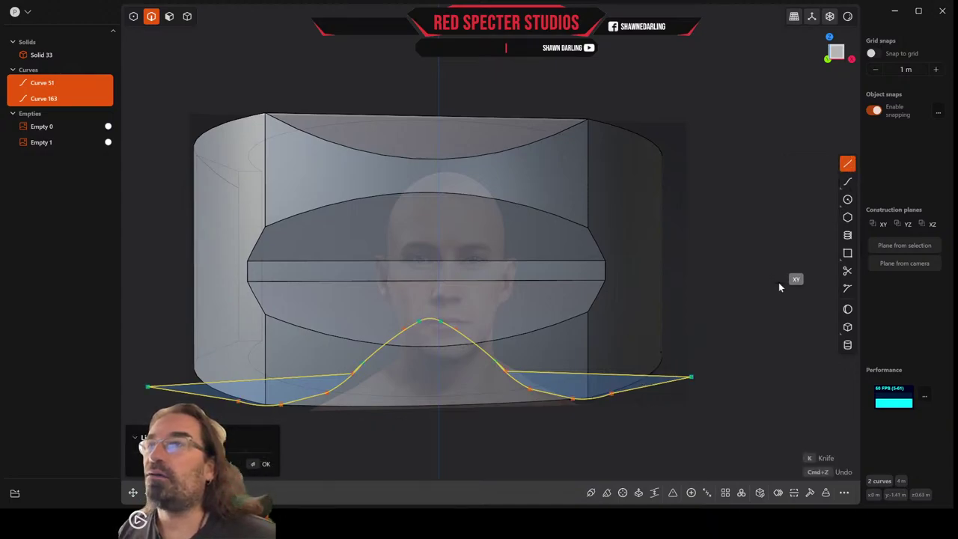
{"action": "key", "text": "Escape"}
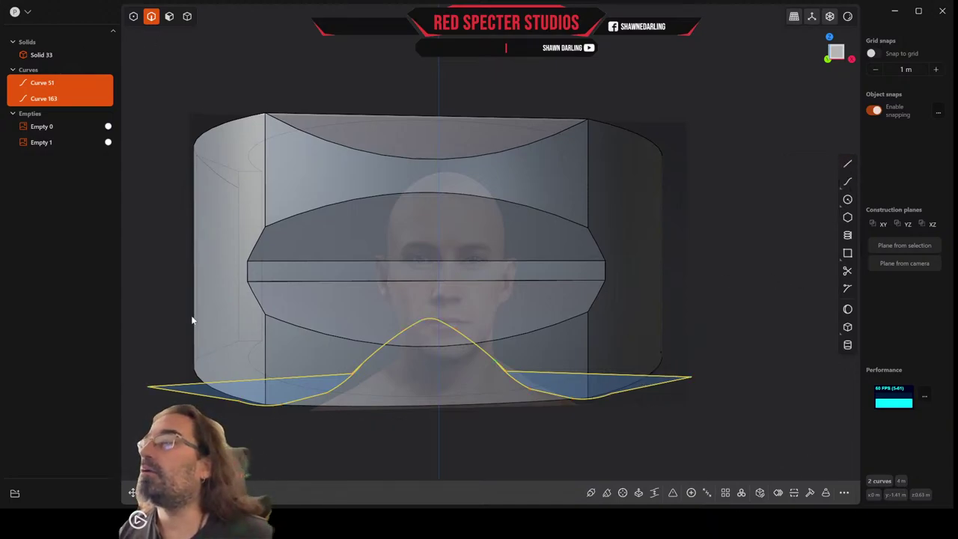
{"action": "key", "text": "Escape"}
Break the original nose-arch and cheek curve into separate segments
{"action": "left_click", "coordinate": [252, 382]}
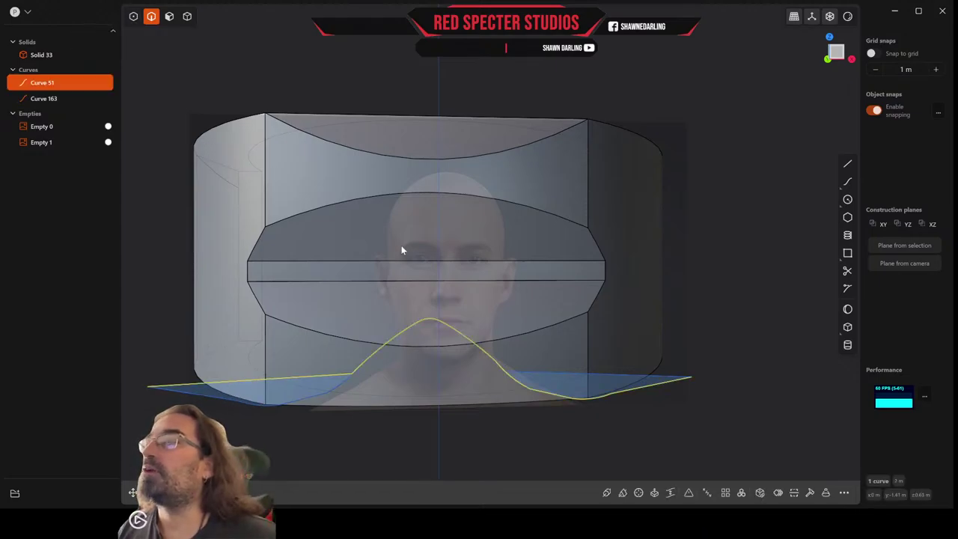
{"action": "left_click", "coordinate": [706, 493]}
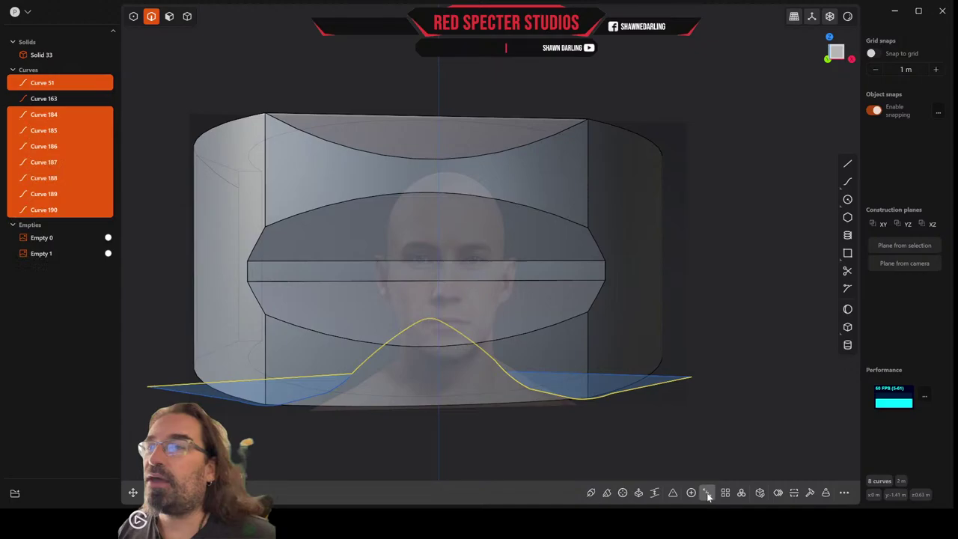
Try to delete the straight cheek lines on both sides of the nose arch
{"action": "left_click", "coordinate": [625, 373]}
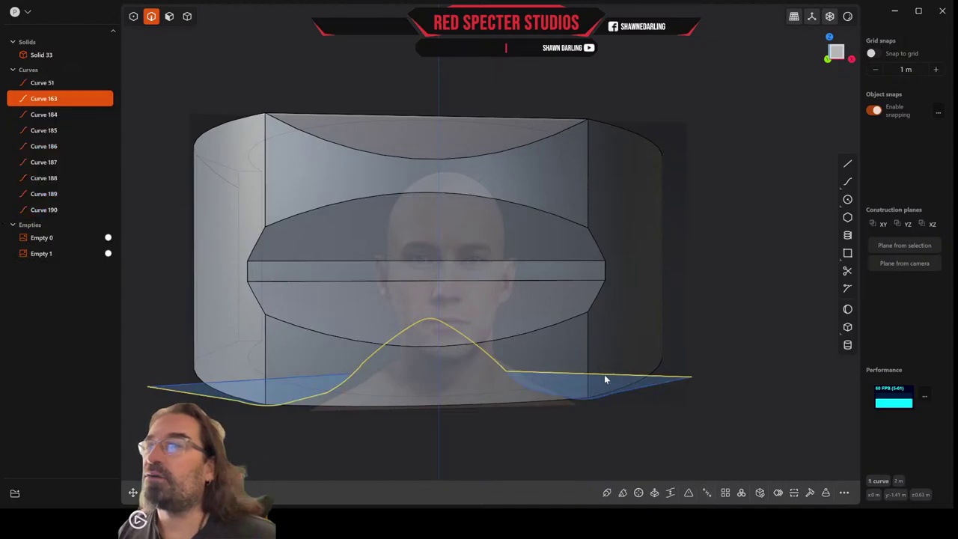
{"action": "left_click", "coordinate": [314, 376]}
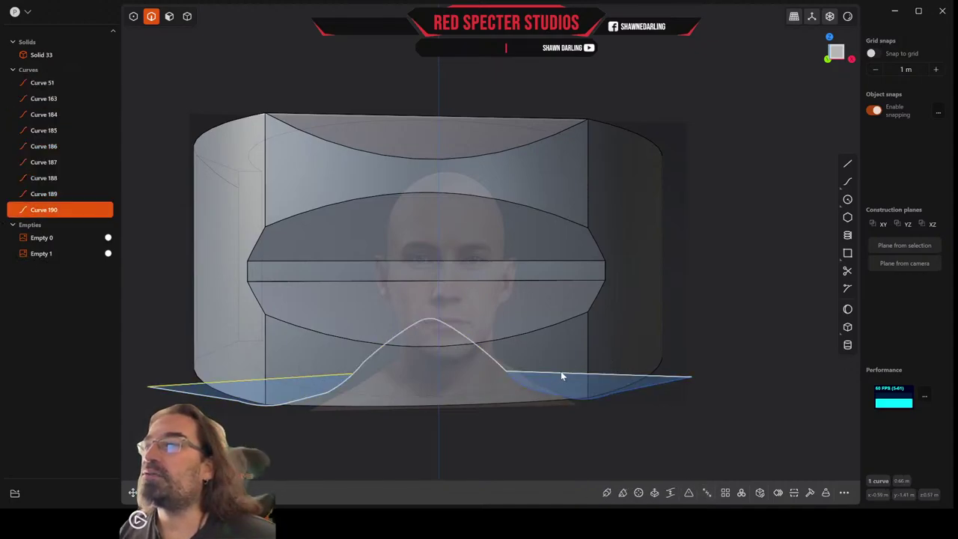
{"action": "left_click", "coordinate": [562, 374], "text": "shift"}
{"action": "key", "text": "Delete"}
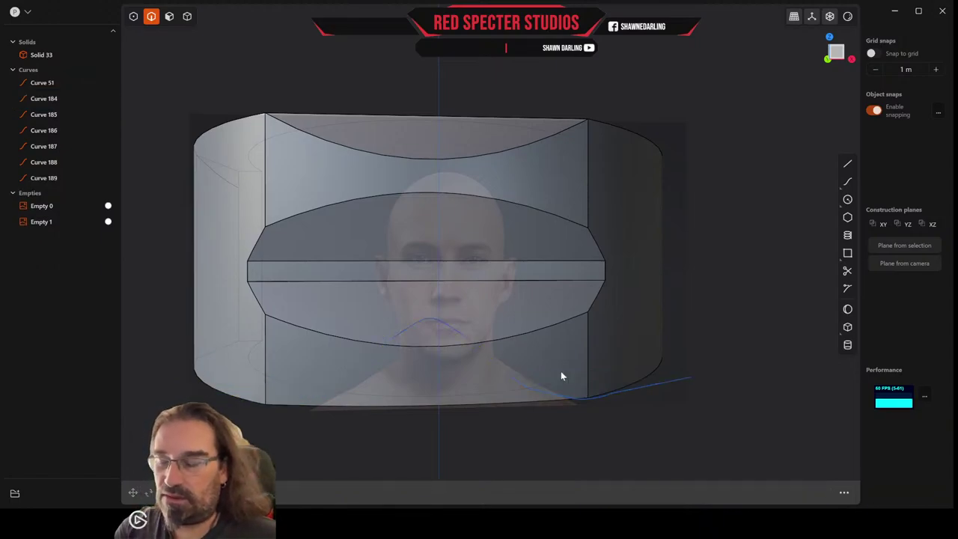
{"action": "key", "text": "ctrl+z"}
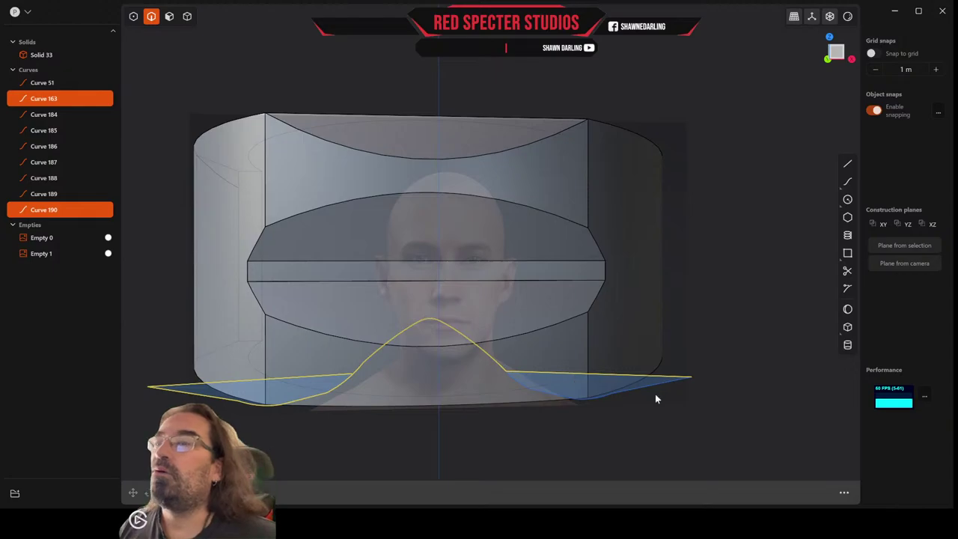
{"action": "middle_click_drag", "start_coordinate": [689, 444], "coordinate": [691, 425]}
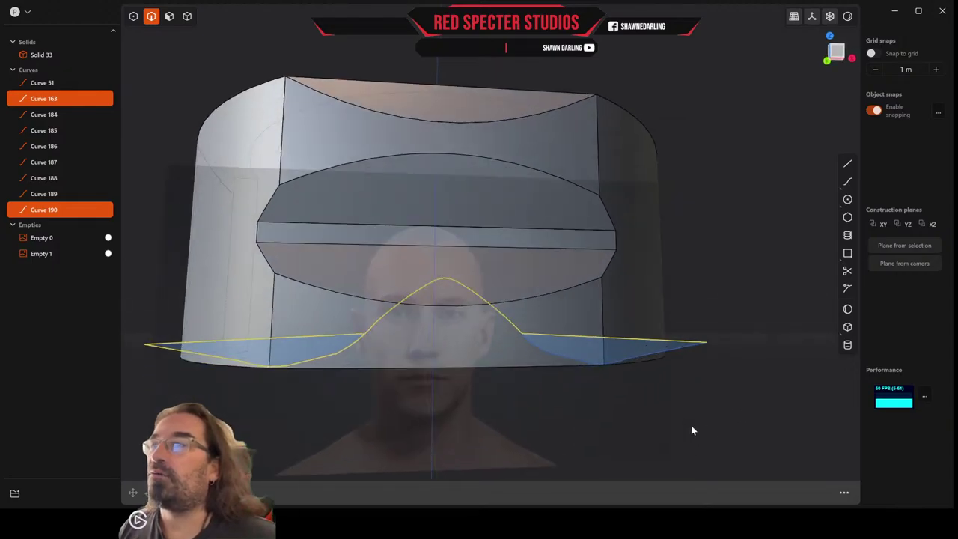
{"action": "middle_click_drag", "start_coordinate": [700, 224], "coordinate": [690, 235]}
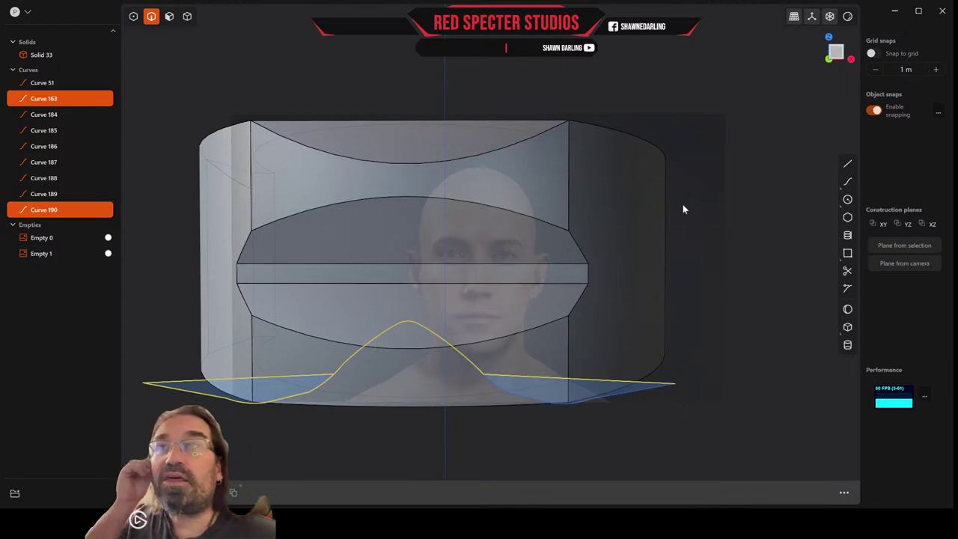
{"action": "left_click", "coordinate": [168, 17]}
{"action": "key", "text": "e"}
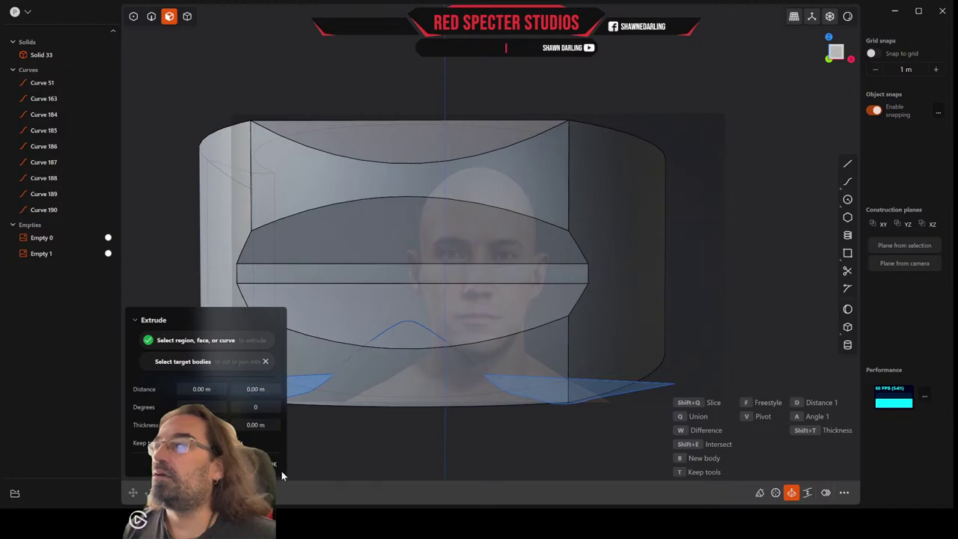
{"action": "left_click", "coordinate": [271, 464]}
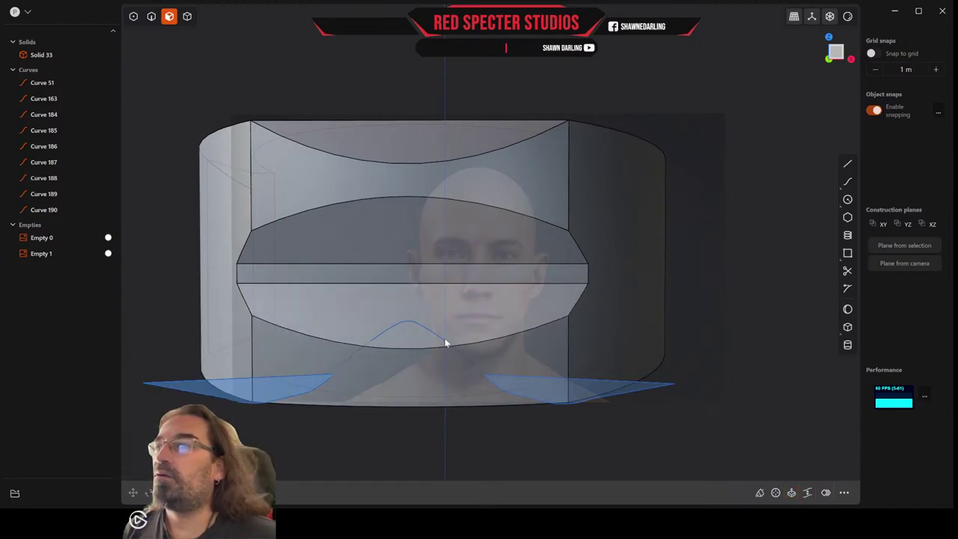
{"action": "middle_click_drag", "start_coordinate": [419, 323], "coordinate": [414, 327]}
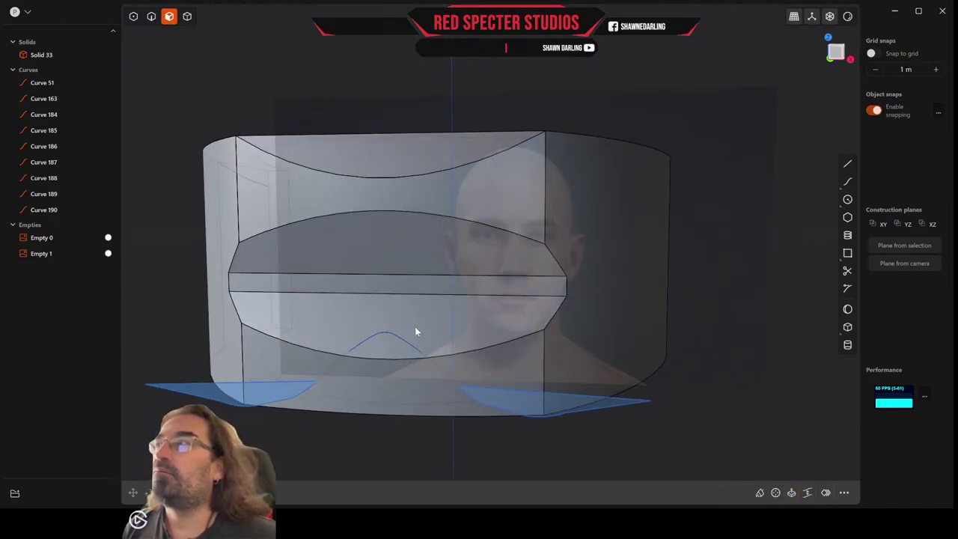
{"action": "left_click", "coordinate": [151, 15]}
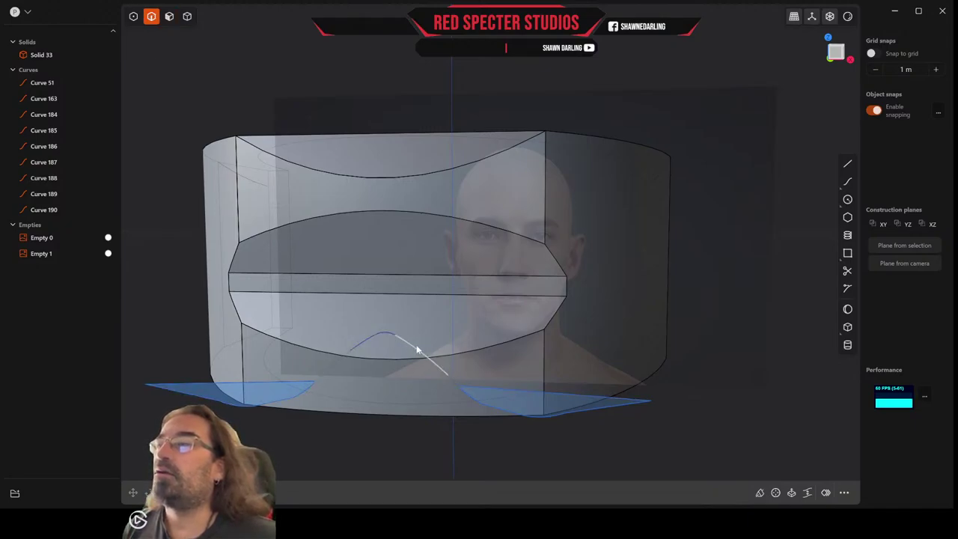
Break the mirrored curve into separate segments and delete the straight cheek line on each side of the nose arch
{"action": "left_click", "coordinate": [469, 386]}
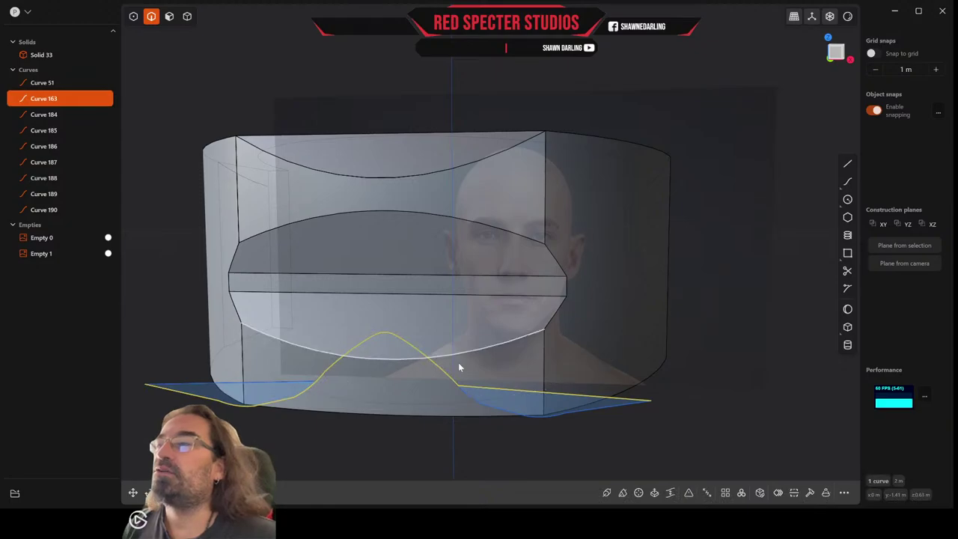
{"action": "left_click", "coordinate": [707, 493]}
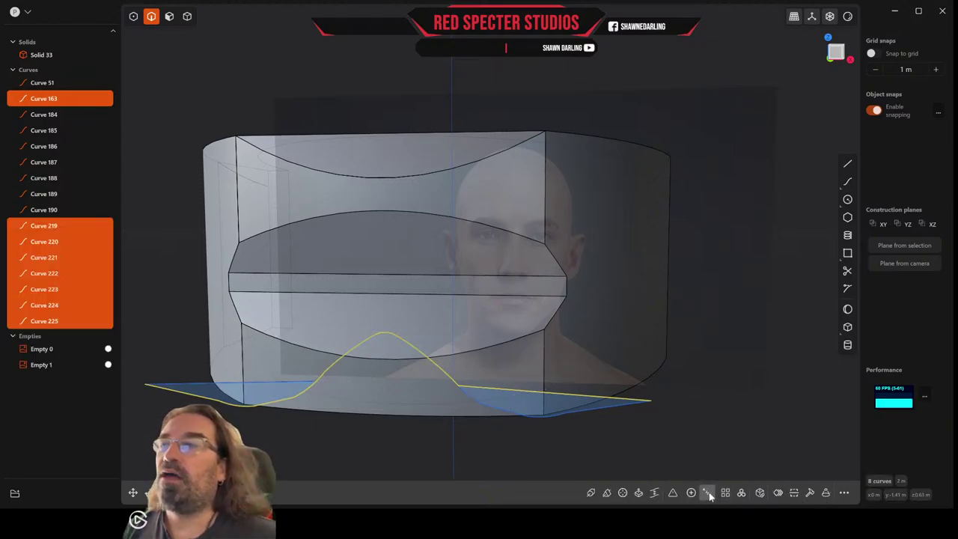
{"action": "left_click", "coordinate": [592, 442]}
{"action": "left_click", "coordinate": [573, 396]}
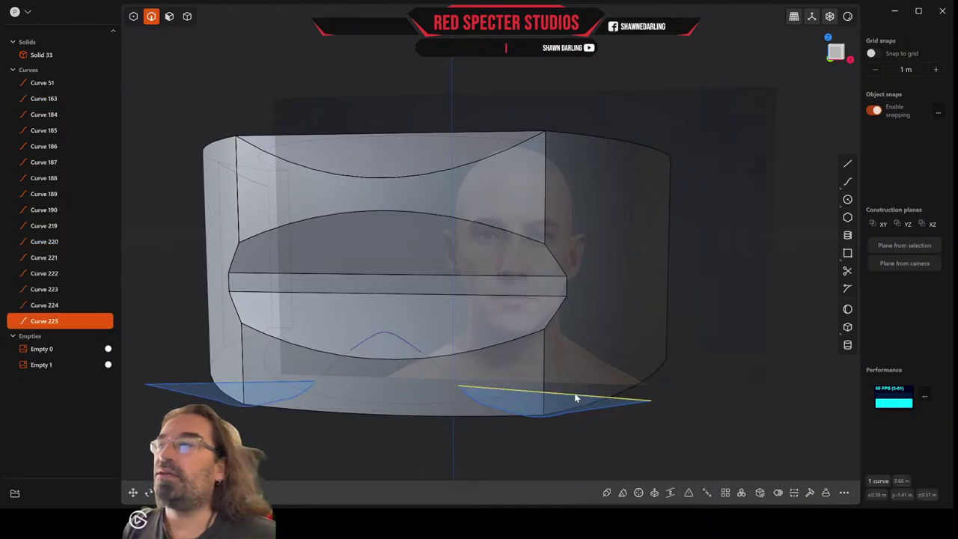
{"action": "left_click", "coordinate": [271, 382]}
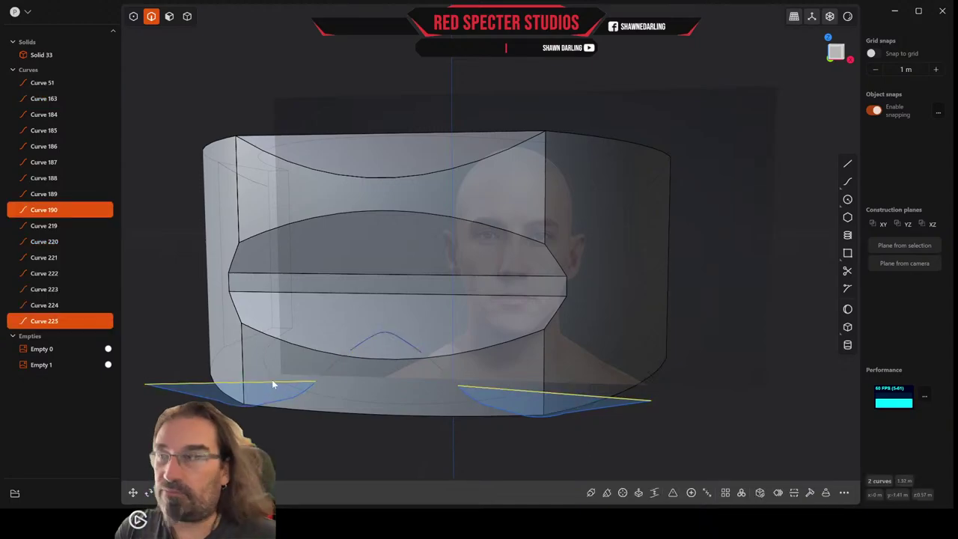
{"action": "key", "text": "Delete"}
{"action": "middle_click_drag", "start_coordinate": [407, 440], "coordinate": [416, 418]}
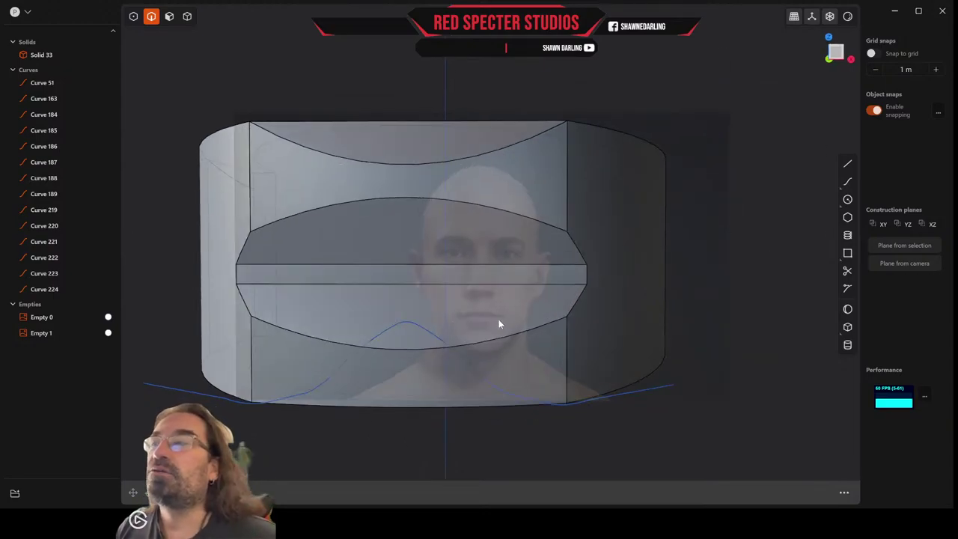
Select the arch and cheek segments and examine closely how they meet on both slopes of the nose arch
{"action": "left_click", "coordinate": [427, 332]}
{"action": "left_click", "coordinate": [389, 331]}
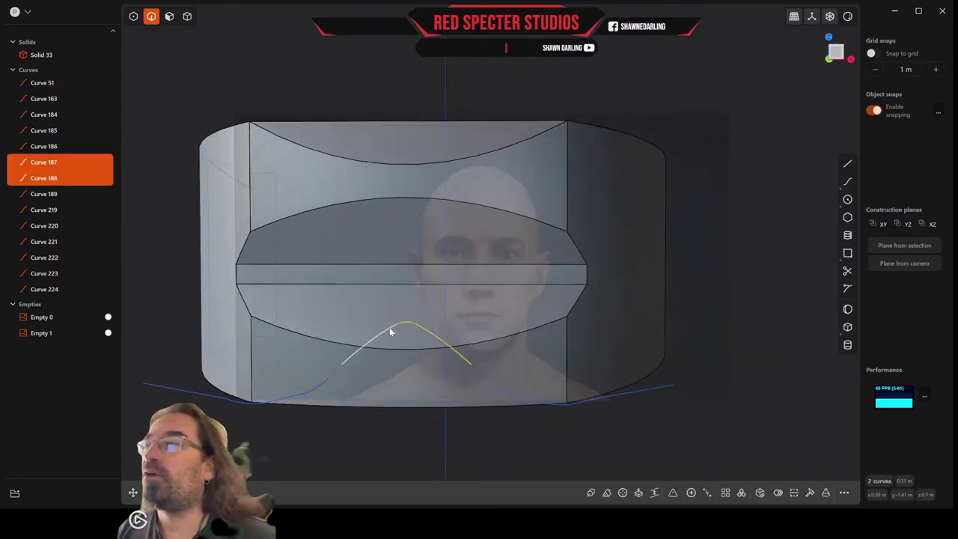
{"action": "left_click", "coordinate": [475, 371]}
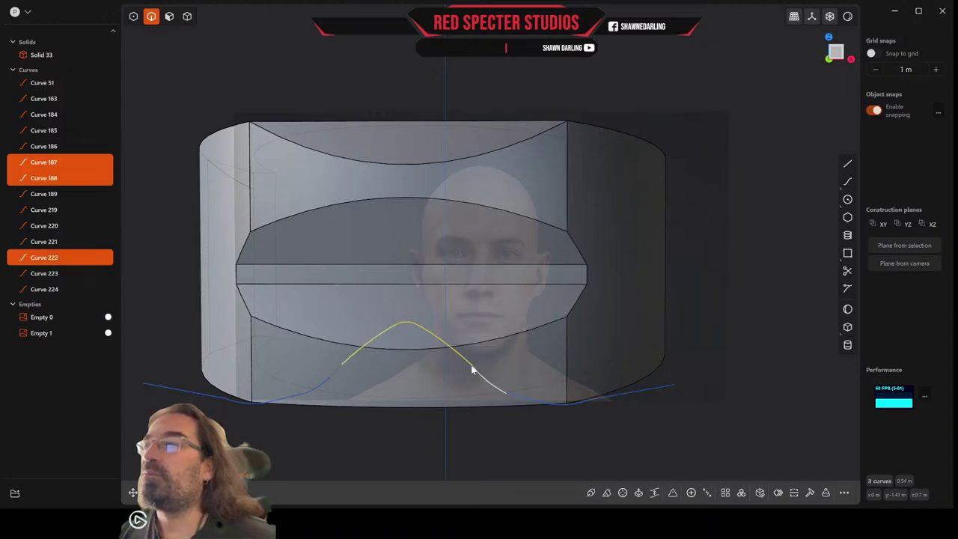
{"action": "double_click", "coordinate": [480, 375]}
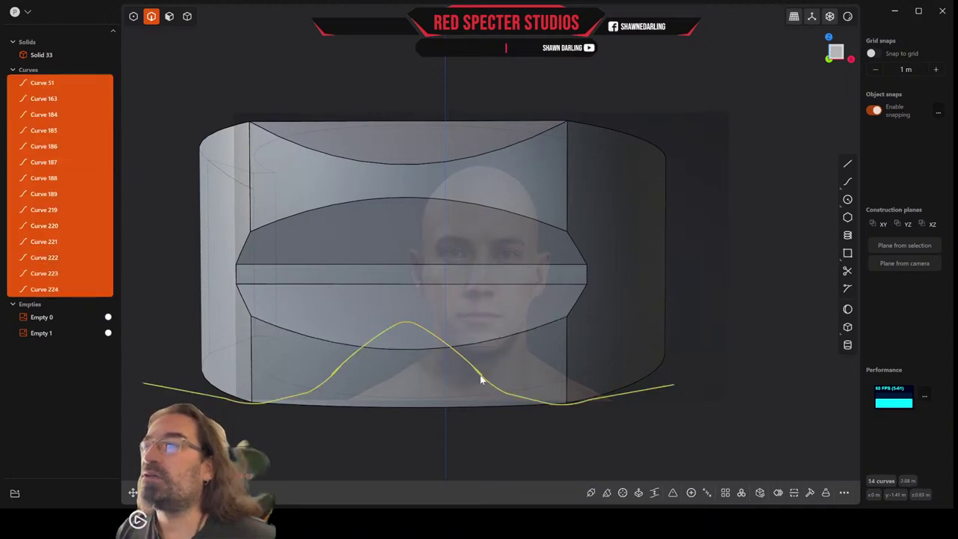
{"action": "middle_click_drag", "start_coordinate": [554, 423], "coordinate": [494, 442]}
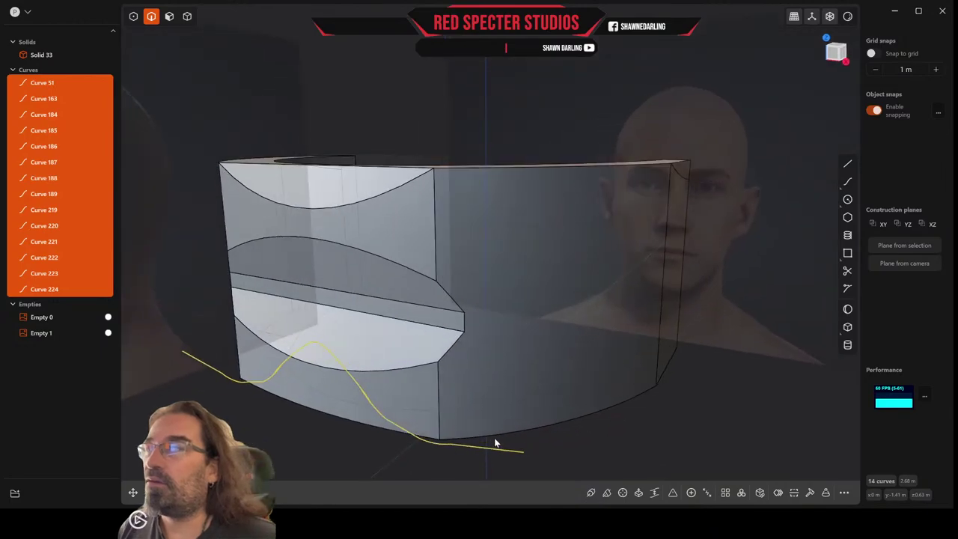
{"action": "scroll", "coordinate": [305, 415], "scroll_direction": "up", "scroll_amount": 3}
{"action": "scroll", "coordinate": [306, 415], "scroll_direction": "up", "scroll_amount": 8}
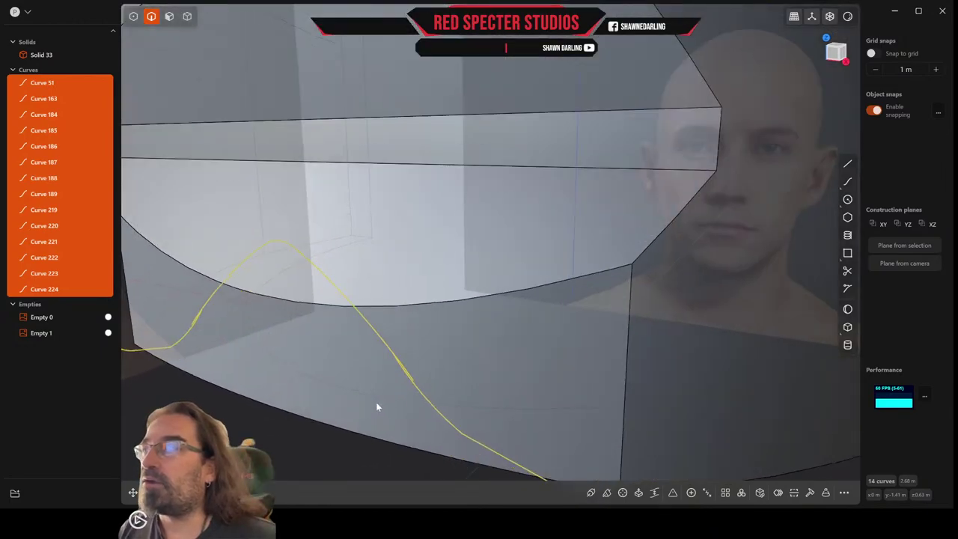
{"action": "scroll", "coordinate": [436, 394], "scroll_direction": "down", "scroll_amount": 6}
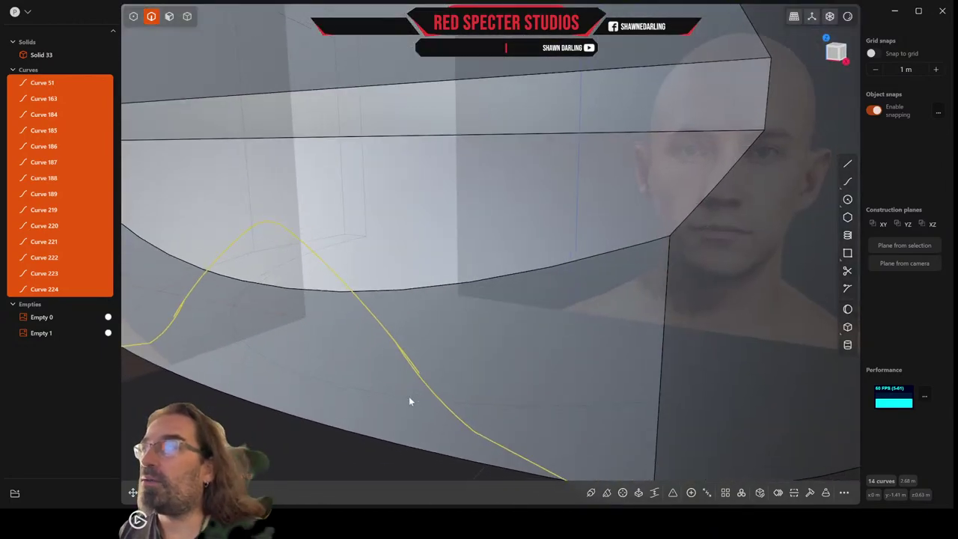
Move the overlapping segment's end vertex on the arch's positive X slope up onto the neighbouring vertex along the curve
{"action": "left_click", "coordinate": [133, 15]}
{"action": "left_click", "coordinate": [419, 374]}
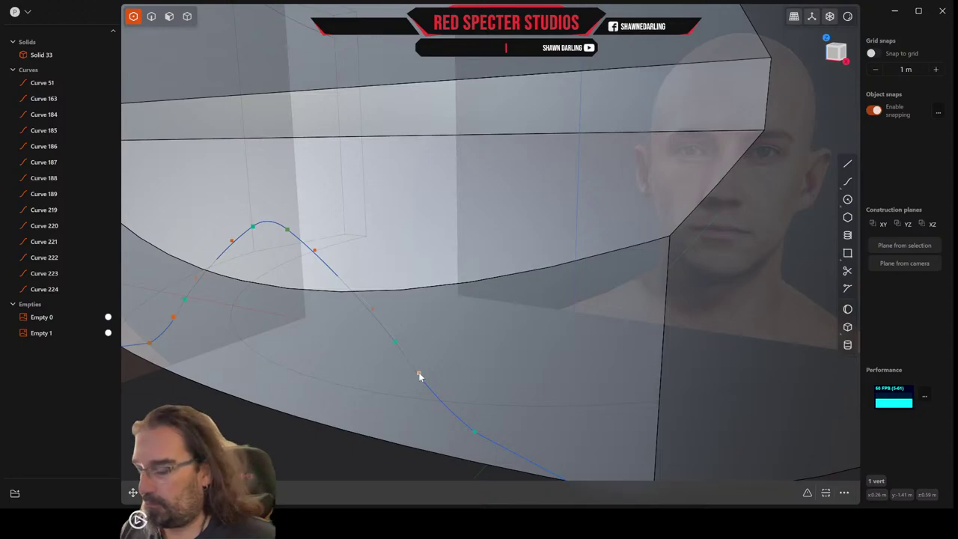
{"action": "key", "text": "g"}
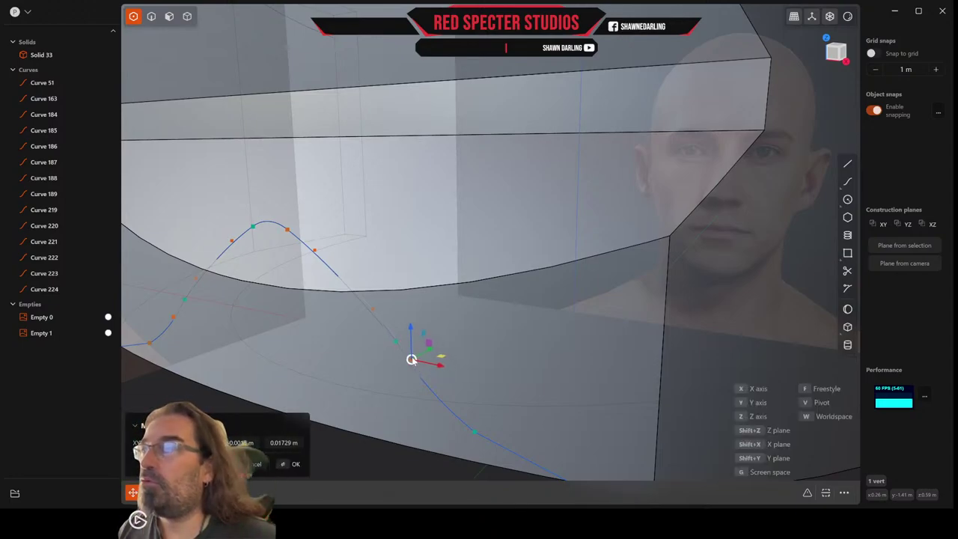
{"action": "left_click", "coordinate": [202, 302]}
{"action": "middle_click_drag", "start_coordinate": [183, 300], "coordinate": [207, 296]}
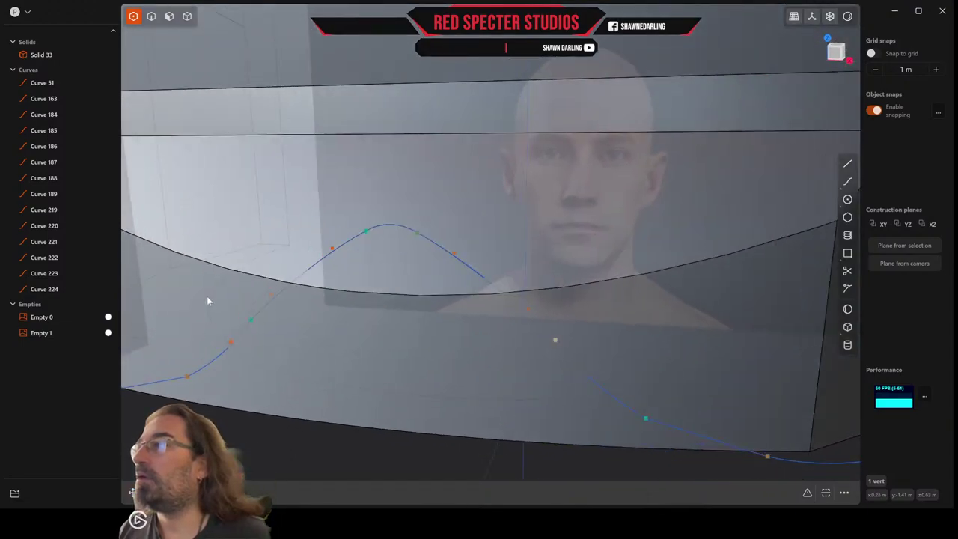
Move the matching end vertex on the arch's negative X slope up about 0.036 m in Z onto the neighbouring vertex
{"action": "left_click", "coordinate": [230, 343]}
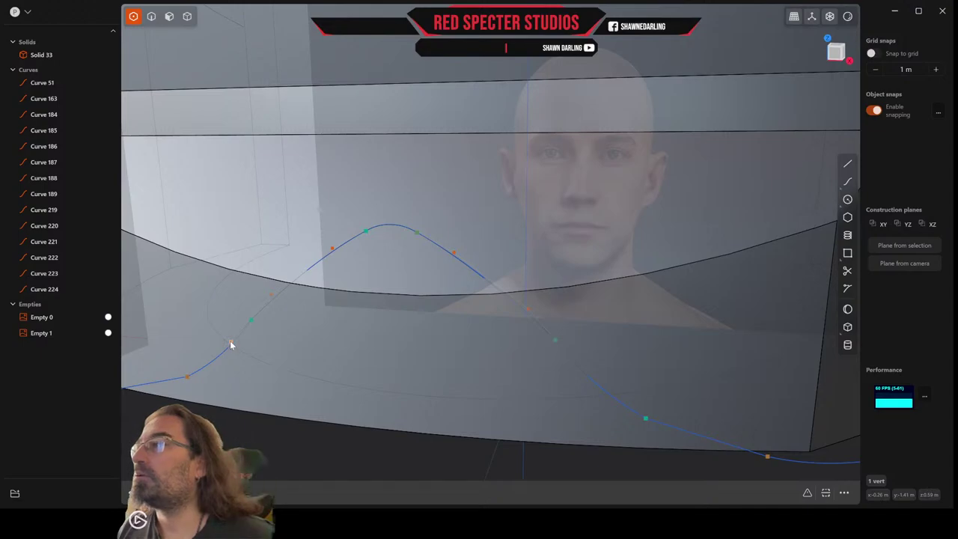
{"action": "key", "text": "g"}
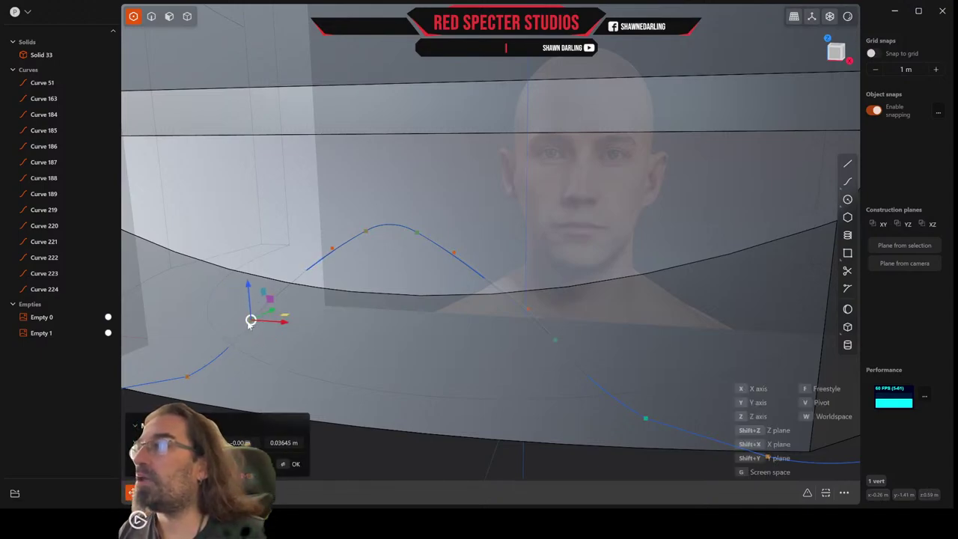
{"action": "scroll", "coordinate": [306, 321], "scroll_direction": "down", "scroll_amount": 3}
{"action": "middle_click_drag", "start_coordinate": [306, 321], "coordinate": [312, 326]}
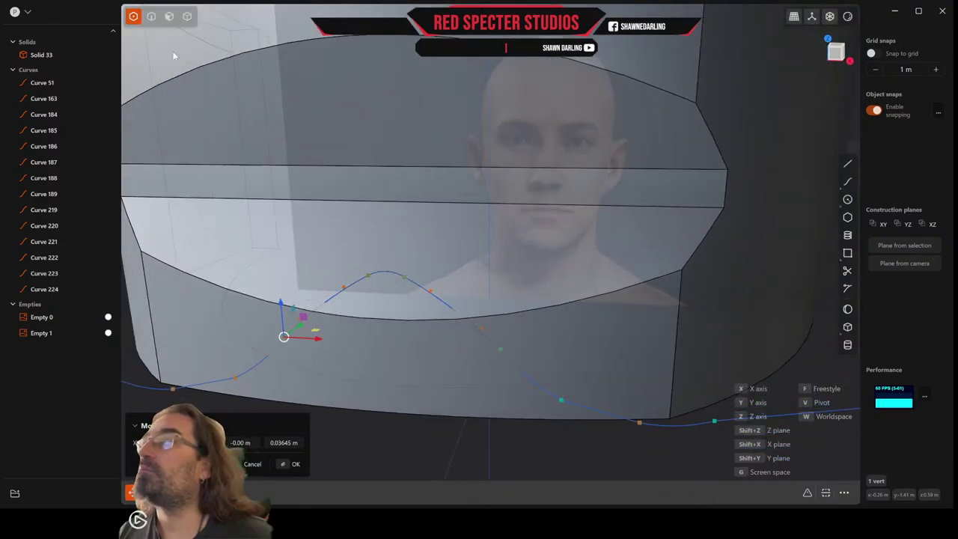
{"action": "left_click", "coordinate": [151, 16]}
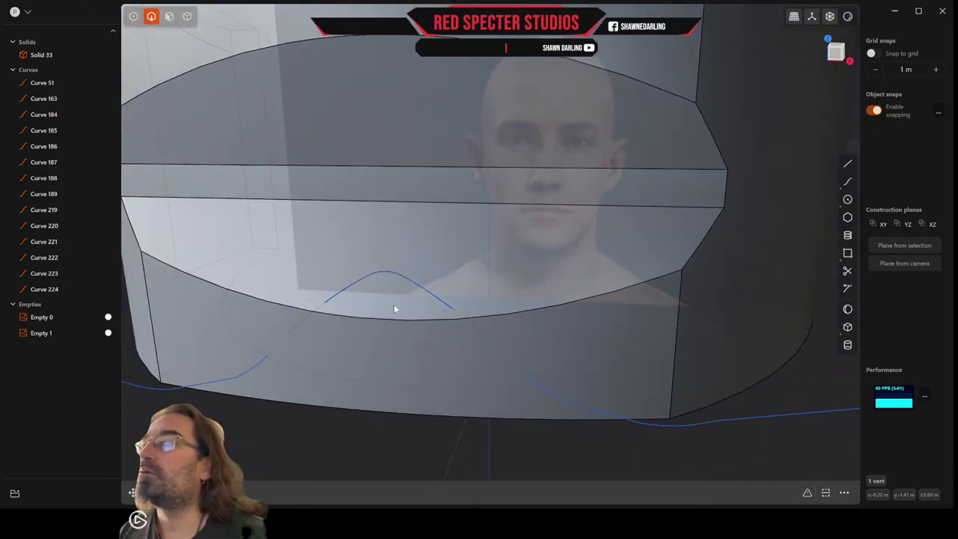
Select all eleven arch, slope and cheek segments along the band's lower edge and join them into one curve
{"action": "left_click", "coordinate": [367, 280]}
{"action": "left_click", "coordinate": [361, 281]}
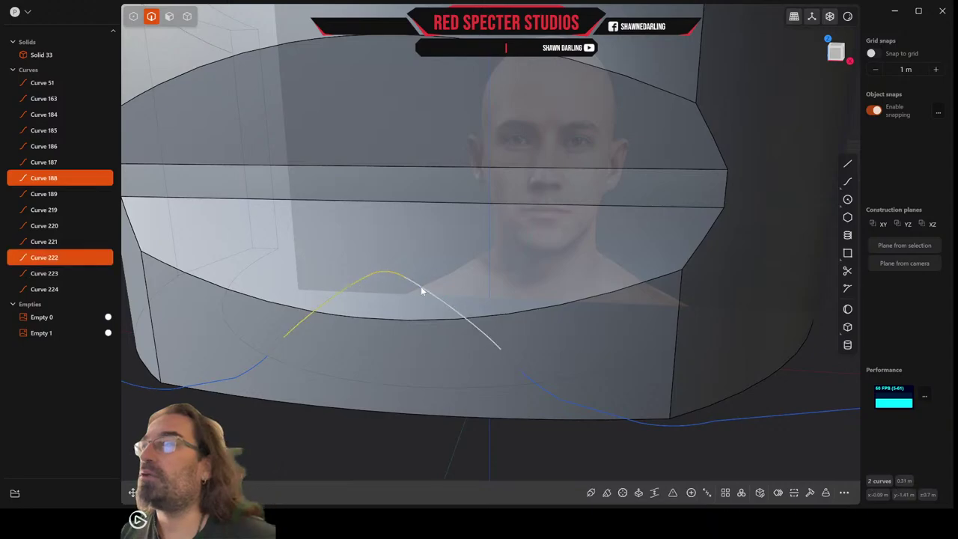
{"action": "left_click", "coordinate": [420, 293]}
{"action": "left_click", "coordinate": [539, 385]}
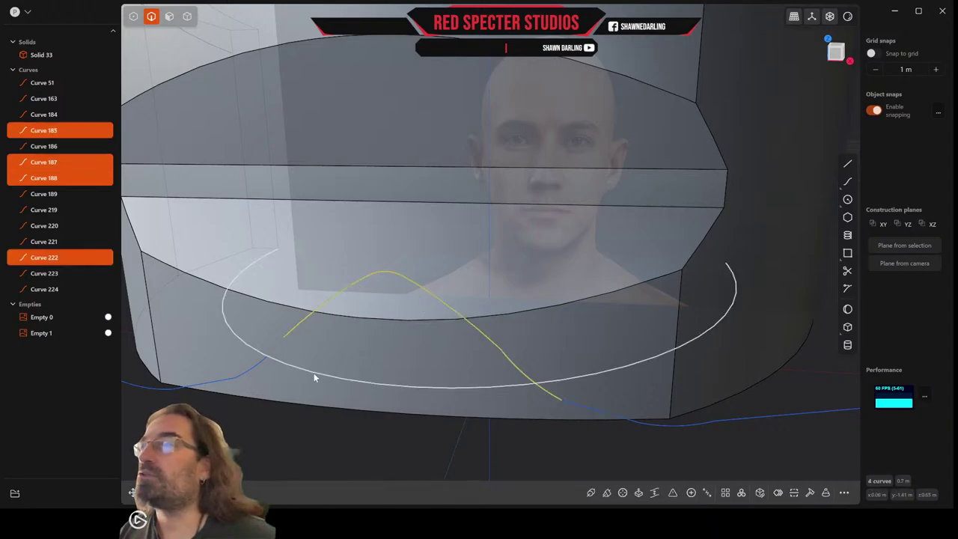
{"action": "left_click", "coordinate": [271, 351]}
{"action": "left_click", "coordinate": [214, 381]}
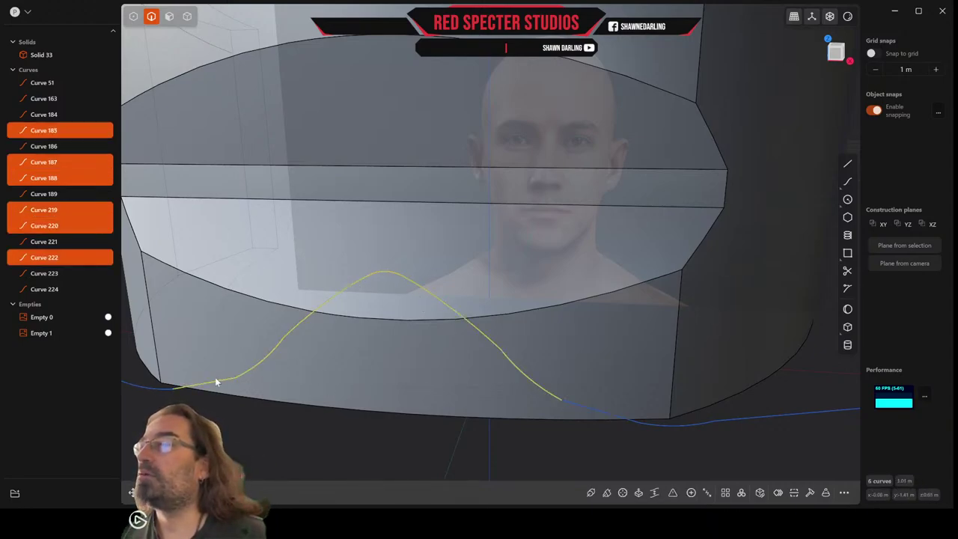
{"action": "left_click", "coordinate": [678, 421]}
{"action": "left_click", "coordinate": [699, 424]}
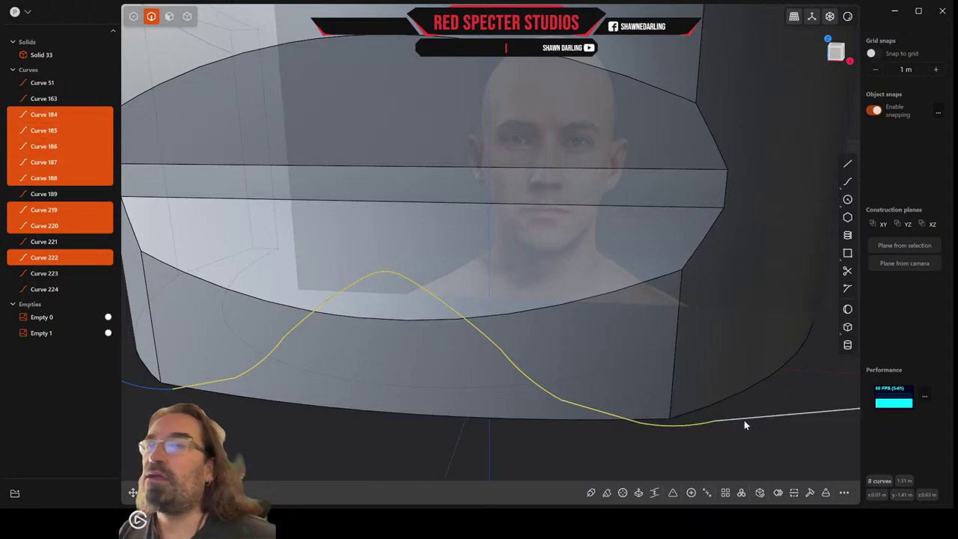
{"action": "left_click", "coordinate": [744, 423]}
{"action": "key", "text": "/"}
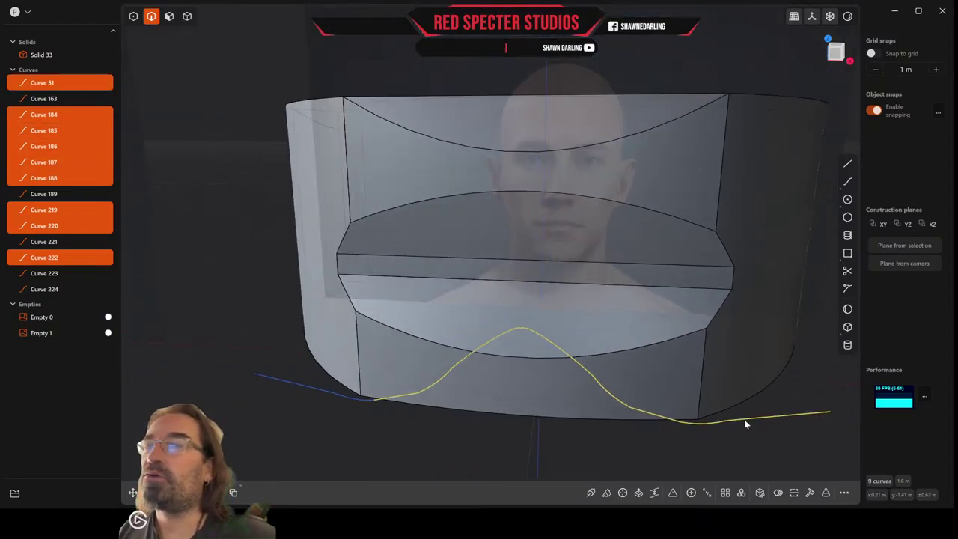
{"action": "left_click", "coordinate": [366, 402]}
{"action": "left_click", "coordinate": [326, 393]}
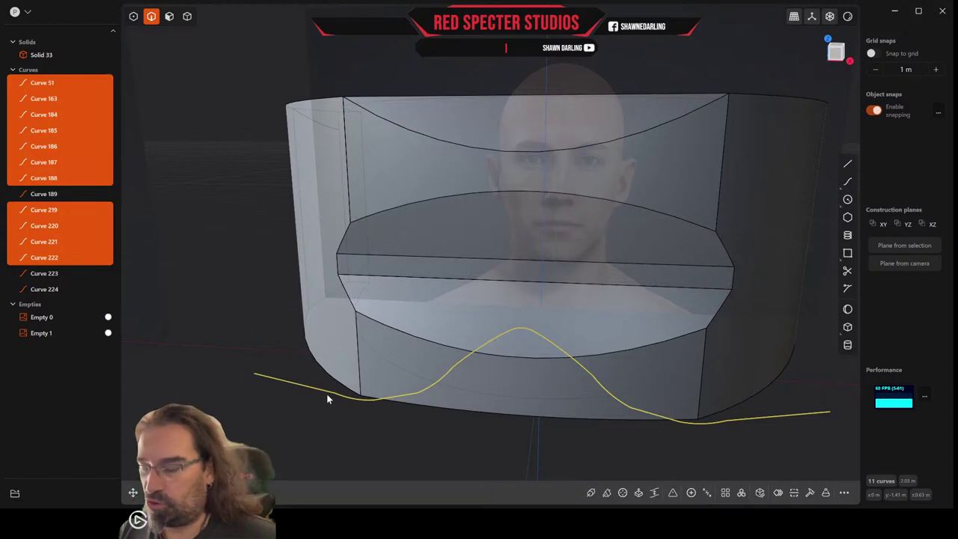
{"action": "key", "text": "j"}
{"action": "middle_click_drag", "start_coordinate": [608, 297], "coordinate": [585, 265]}
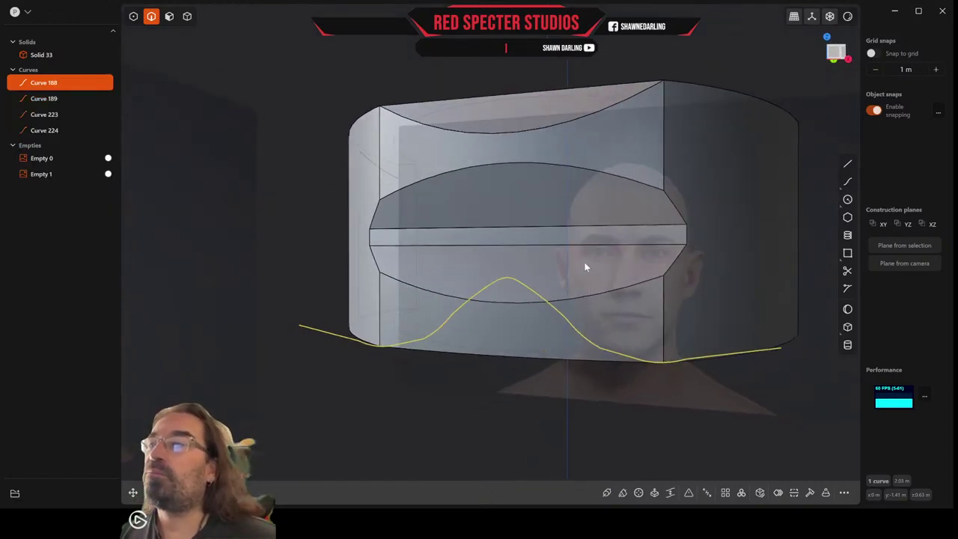
In front view, move the curve's negative X end vertex out to the ear, up about 0.175 m, and its neighbour outward, up about 0.019 m
{"action": "left_click", "coordinate": [847, 54]}
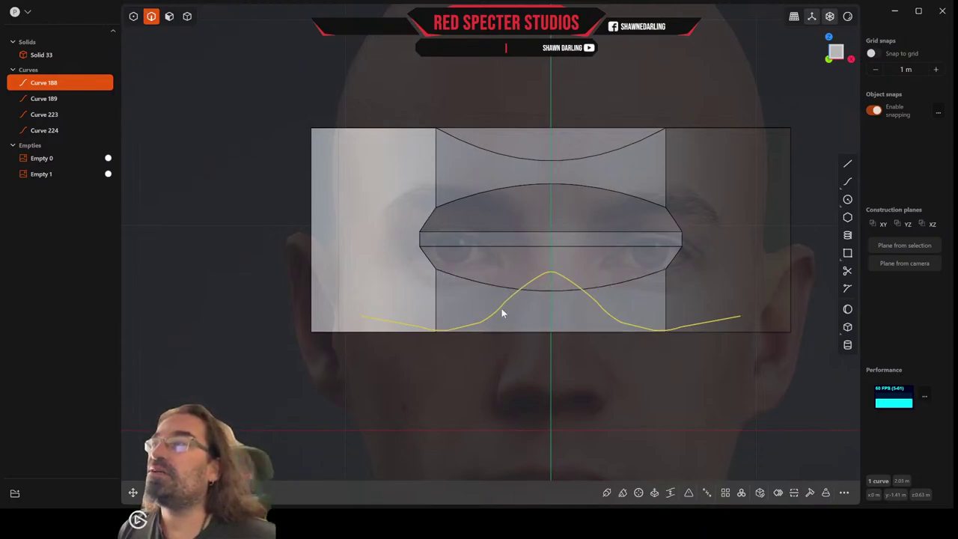
{"action": "left_click", "coordinate": [133, 16]}
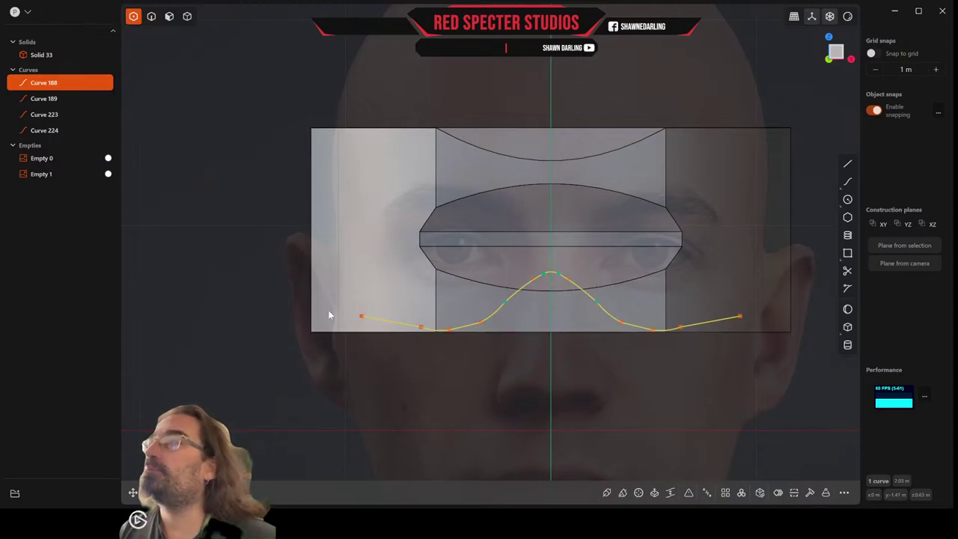
{"action": "left_click", "coordinate": [361, 318]}
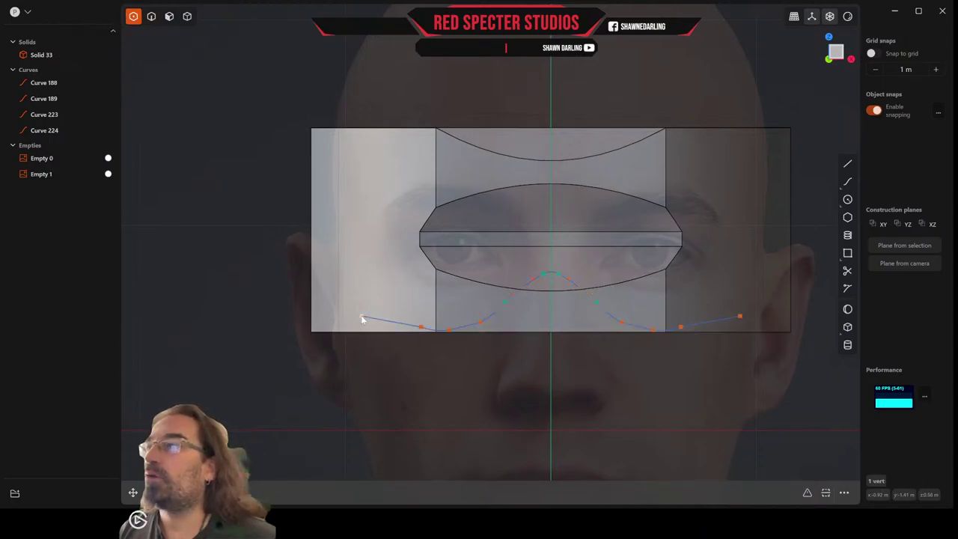
{"action": "key", "text": "g"}
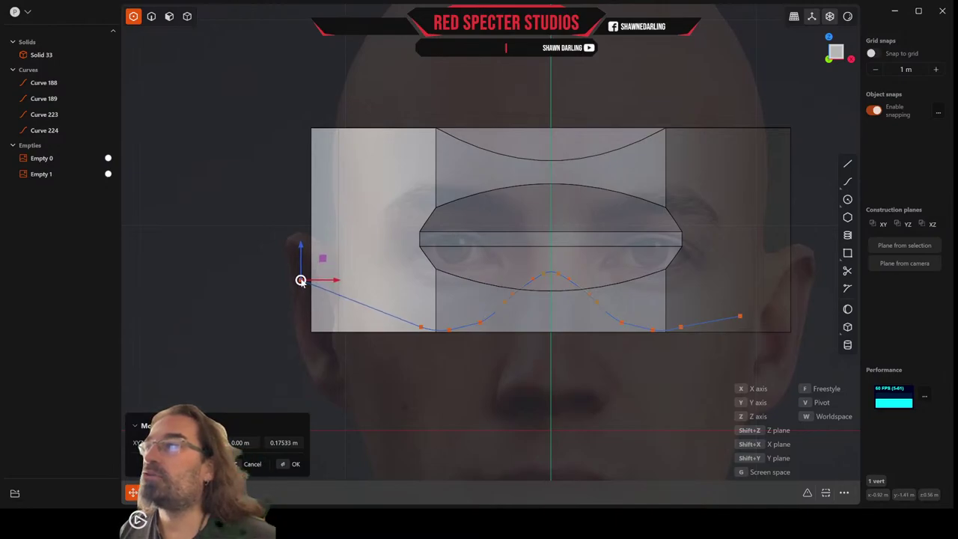
{"action": "left_click", "coordinate": [299, 282]}
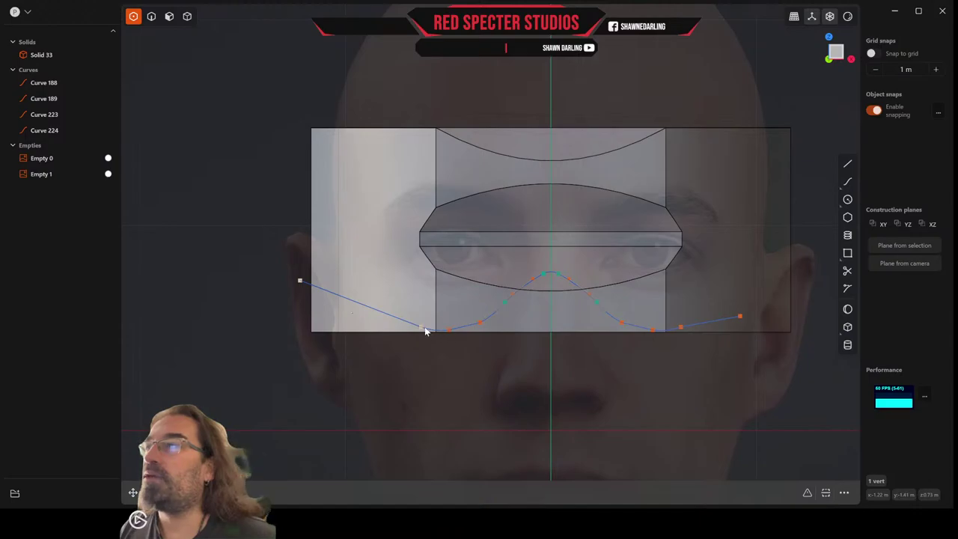
{"action": "key", "text": "g"}
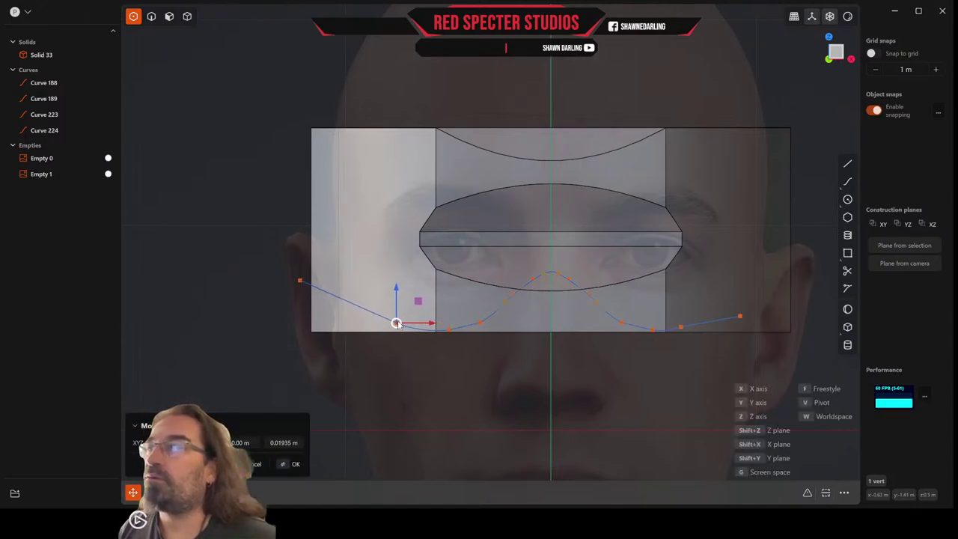
{"action": "left_click", "coordinate": [395, 323]}
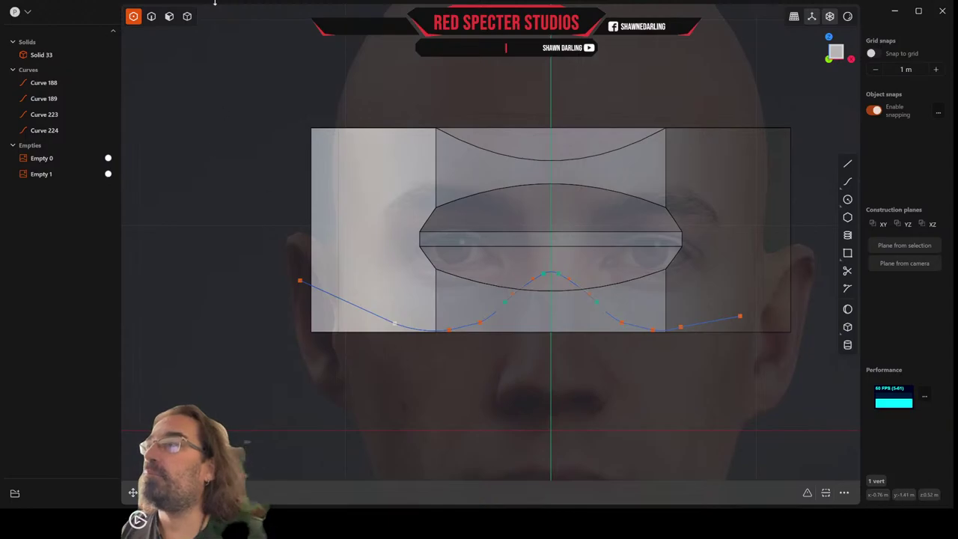
Try to mirror the reshaped curve across the X axis and join the copy with the original
{"action": "left_click", "coordinate": [152, 16]}
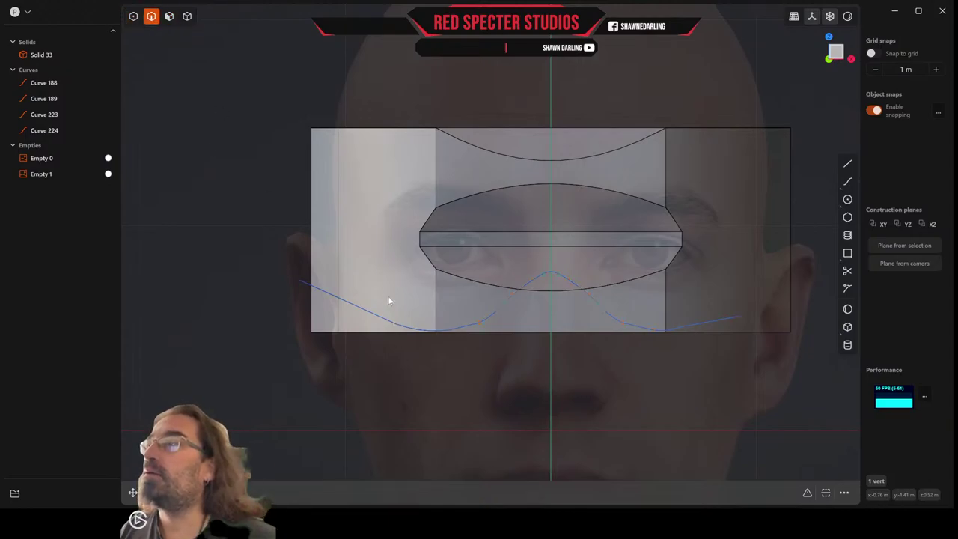
{"action": "left_click", "coordinate": [308, 283]}
{"action": "left_click", "coordinate": [301, 287]}
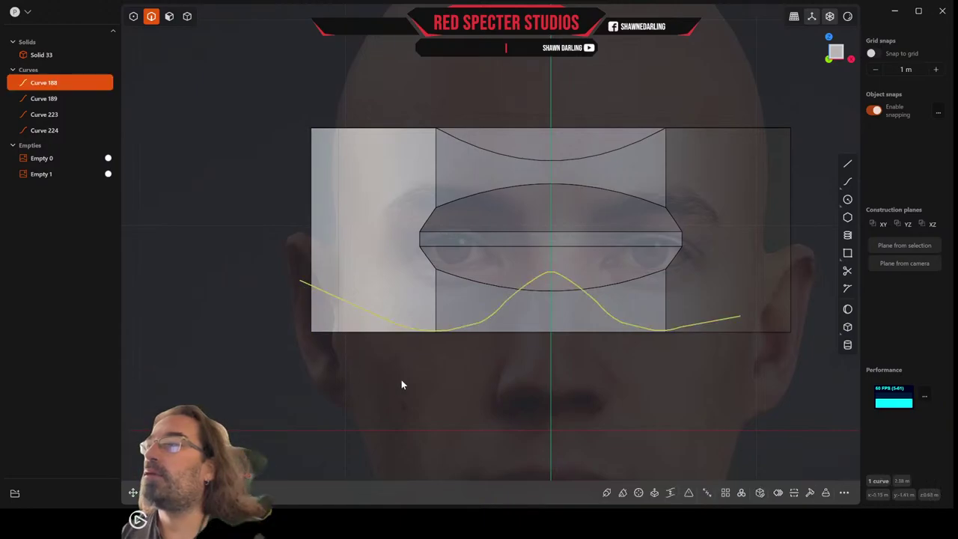
{"action": "key", "text": "alt+x"}
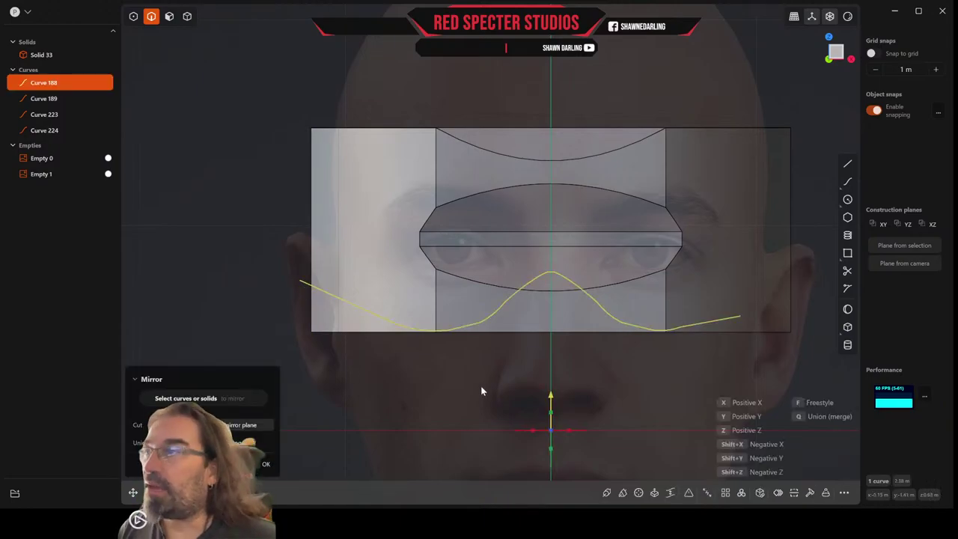
{"action": "left_click", "coordinate": [535, 431]}
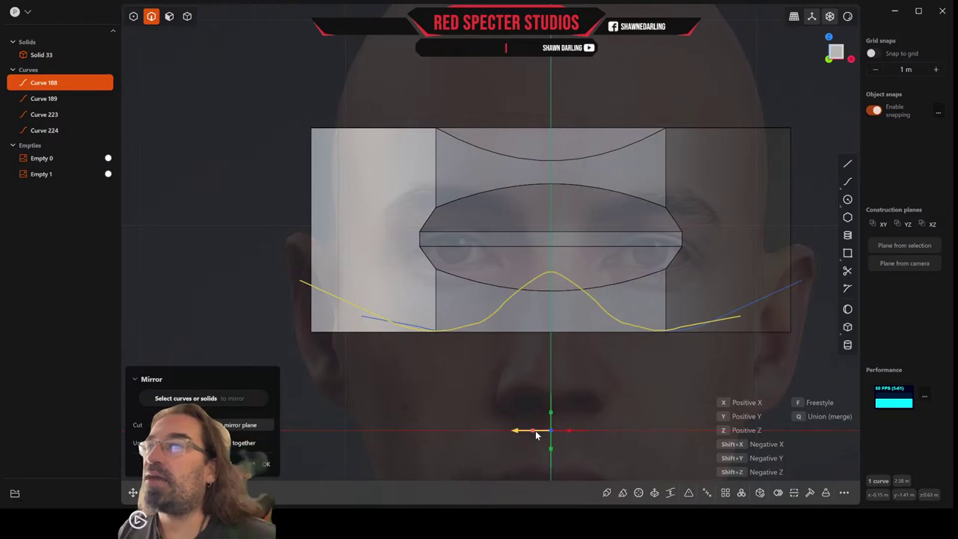
{"action": "key", "text": "Return"}
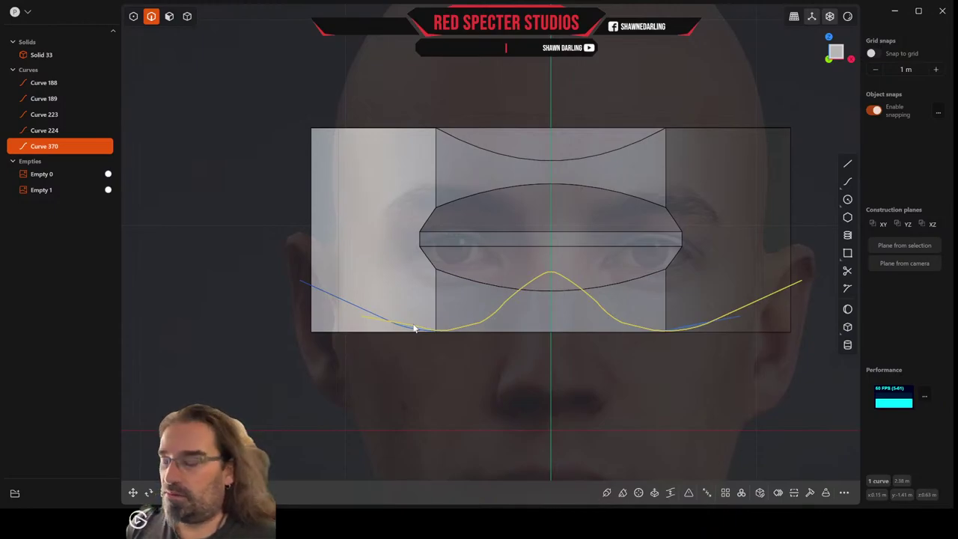
{"action": "left_click", "coordinate": [414, 328], "text": "shift"}
{"action": "key", "text": "j"}
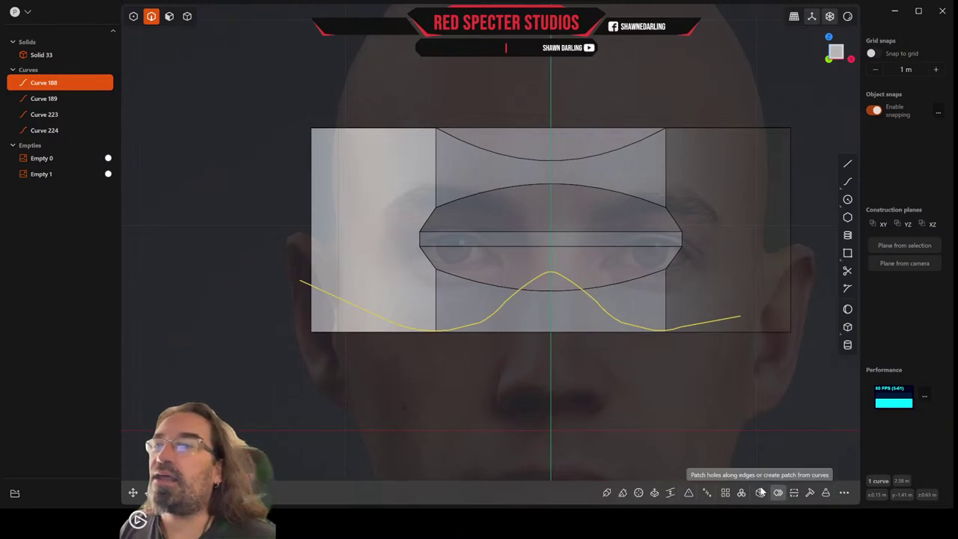
Break the joined curve into separate segments and delete the slope, cheek and outer segments on the positive X side
{"action": "left_click", "coordinate": [707, 492]}
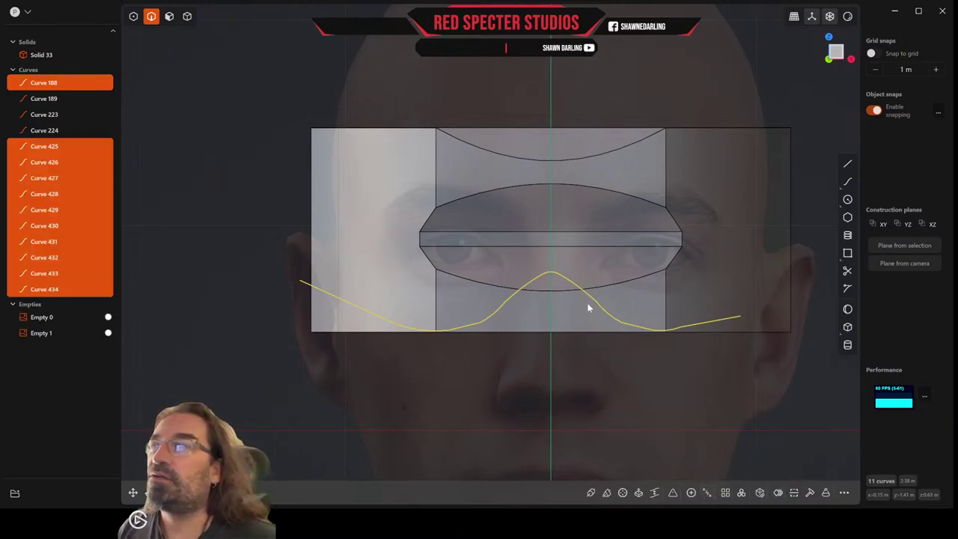
{"action": "left_click", "coordinate": [569, 283]}
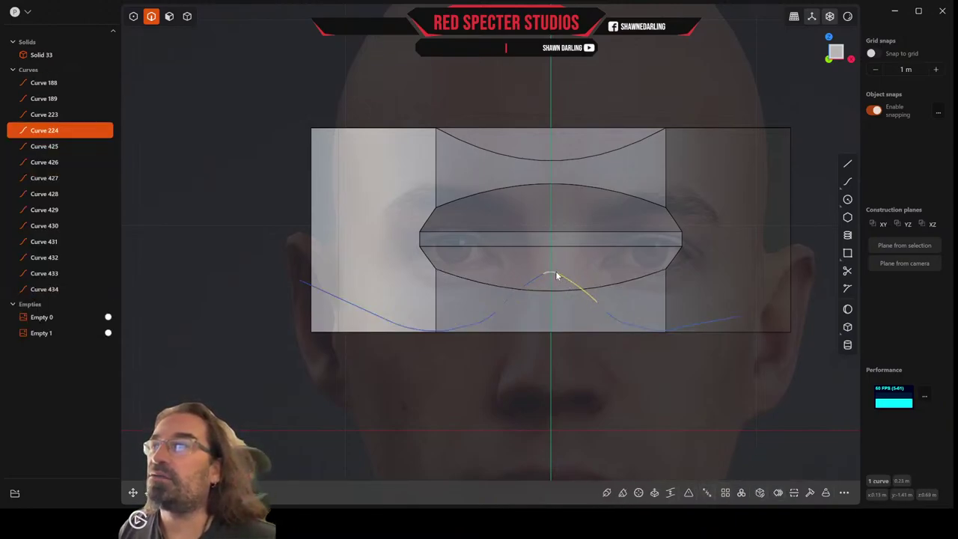
{"action": "left_click", "coordinate": [608, 318], "text": "shift"}
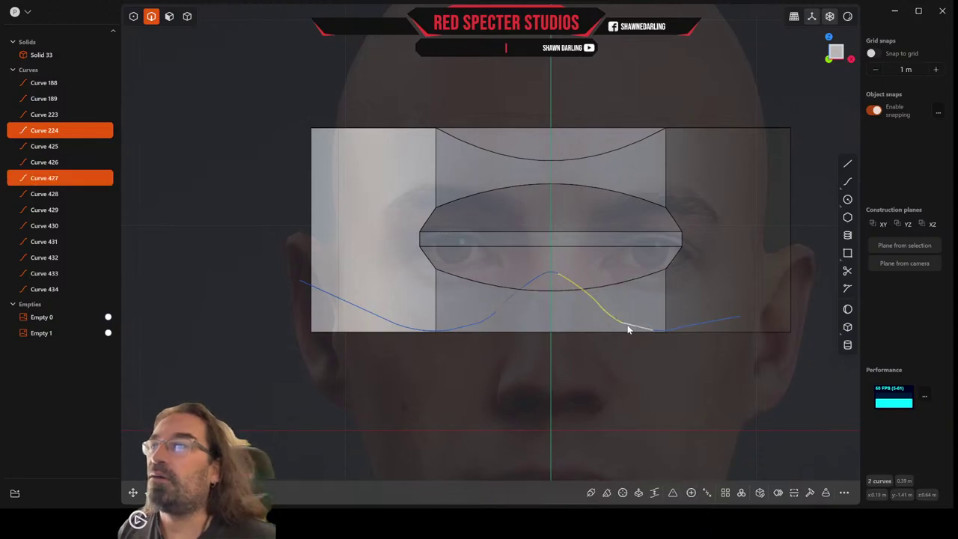
{"action": "left_click", "coordinate": [632, 327], "text": "shift"}
{"action": "left_click", "coordinate": [660, 333], "text": "shift"}
{"action": "left_click", "coordinate": [686, 328], "text": "shift"}
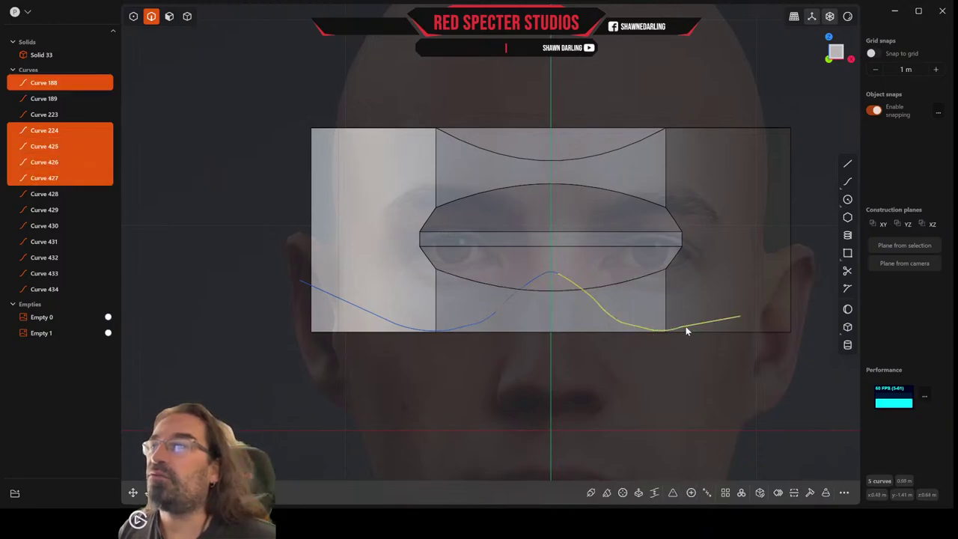
{"action": "key", "text": "Delete"}
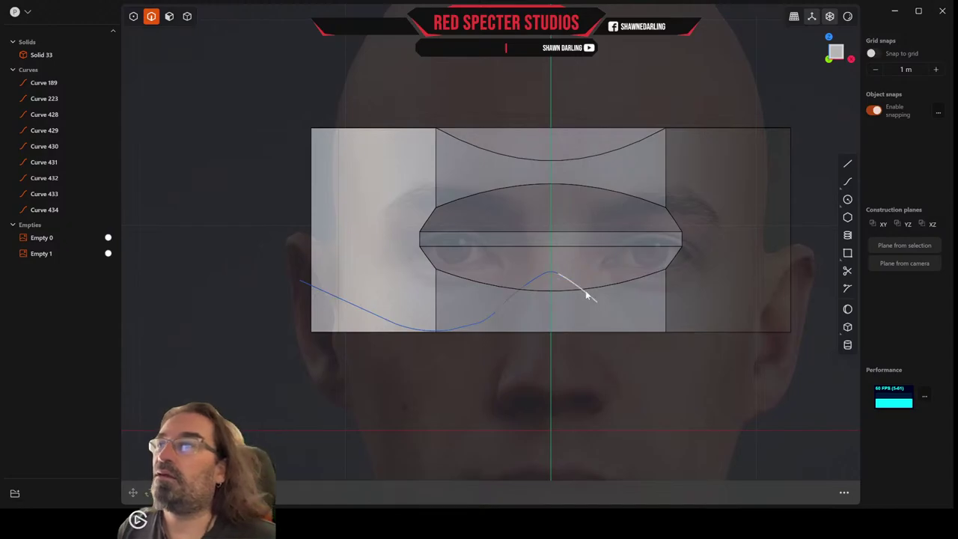
Delete the leftover positive X slope segment and the two overlapping arcs at the crest of the nose arch
{"action": "left_click", "coordinate": [567, 285]}
{"action": "key", "text": "Delete"}
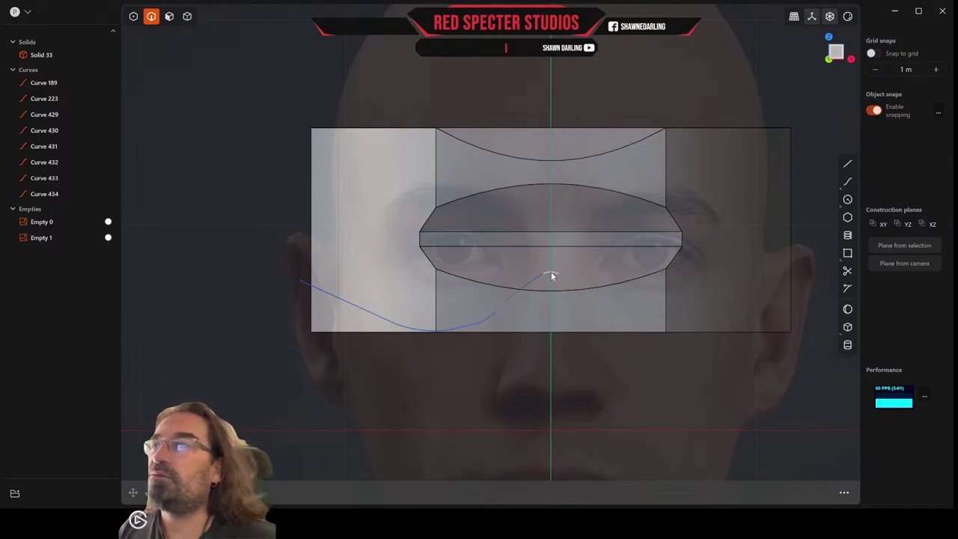
{"action": "left_click", "coordinate": [551, 275]}
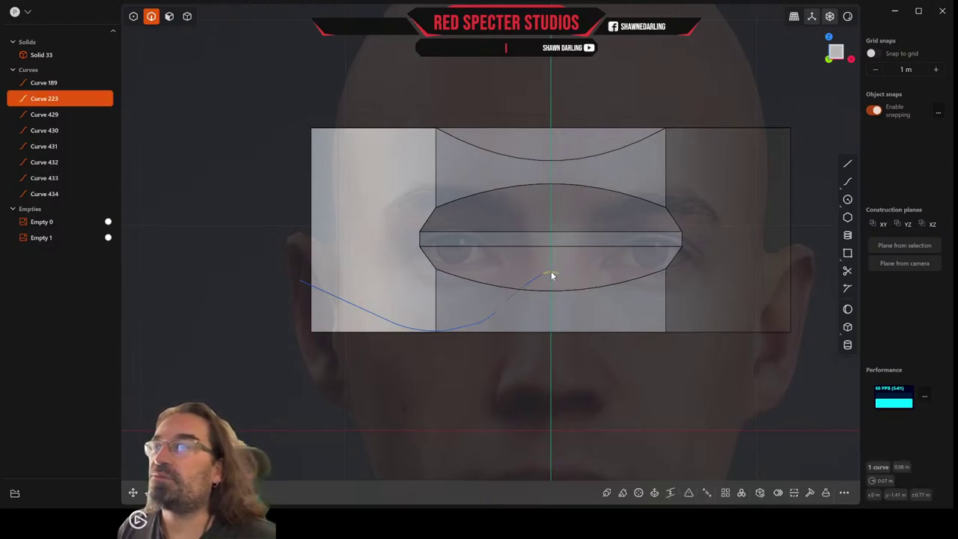
{"action": "key", "text": "Delete"}
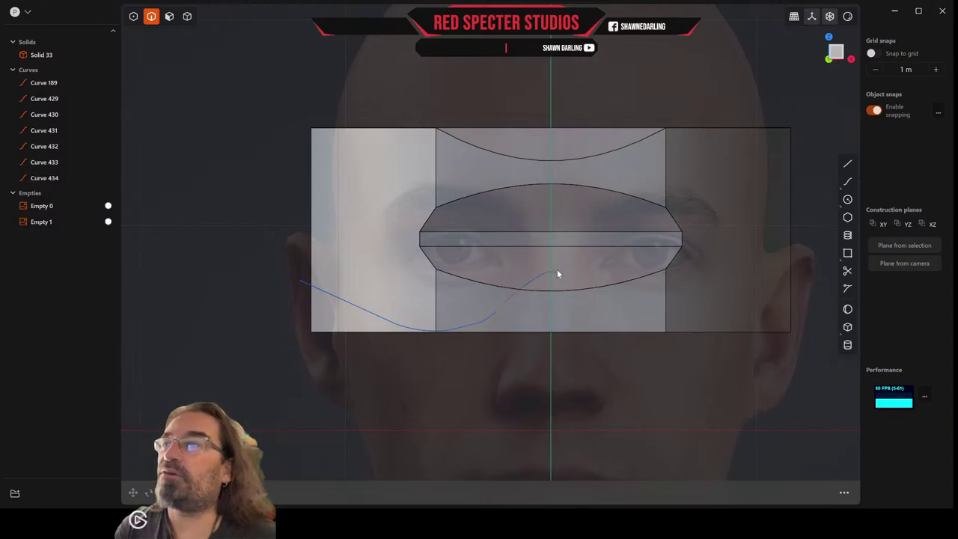
{"action": "left_click", "coordinate": [551, 274]}
{"action": "key", "text": "Delete"}
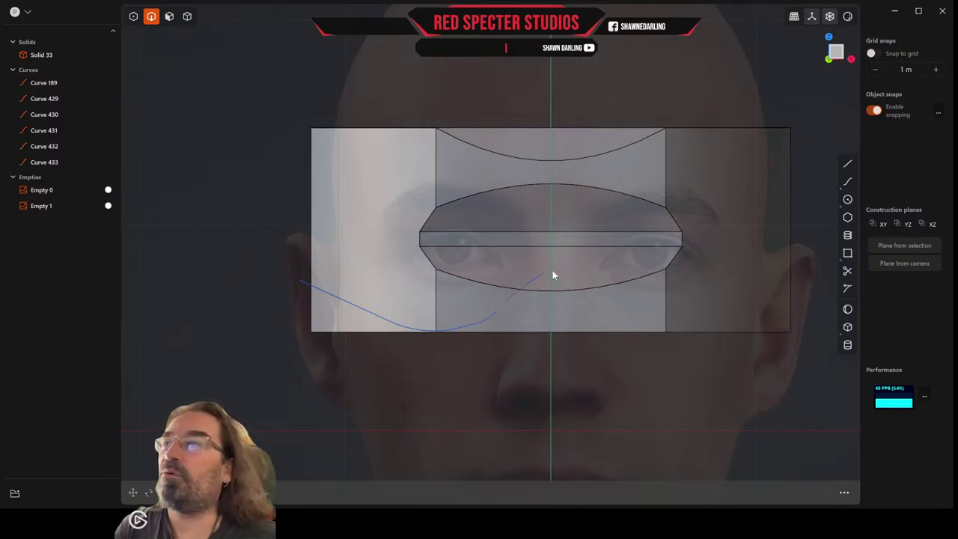
Select the five remaining segments on the negative X side and join them into one curve
{"action": "left_click", "coordinate": [513, 297]}
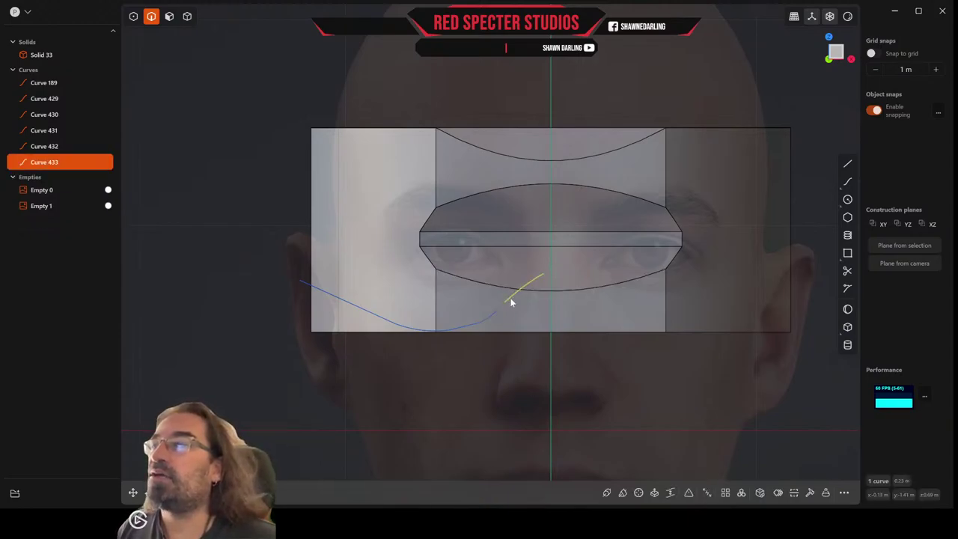
{"action": "left_click", "coordinate": [469, 323], "text": "shift"}
{"action": "left_click", "coordinate": [440, 328], "text": "shift"}
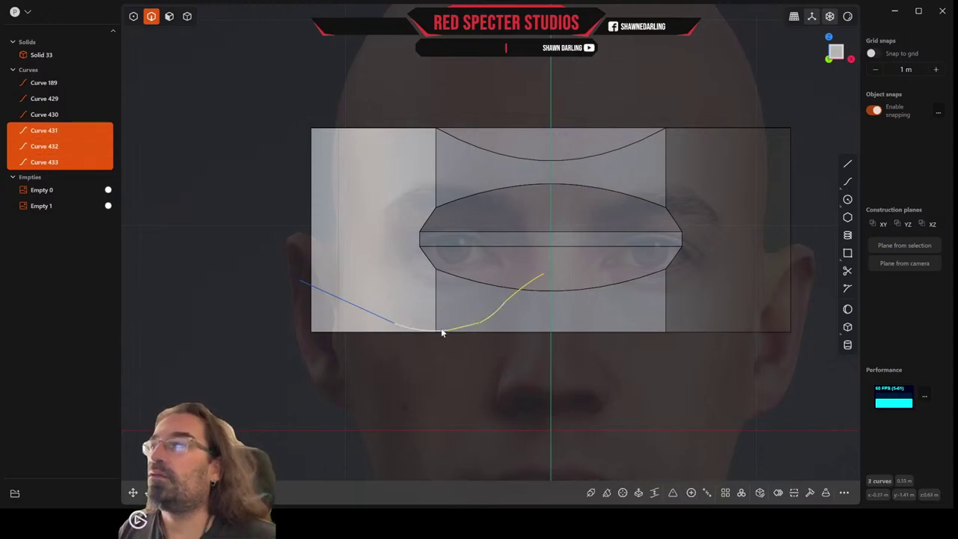
{"action": "left_click", "coordinate": [388, 327], "text": "shift"}
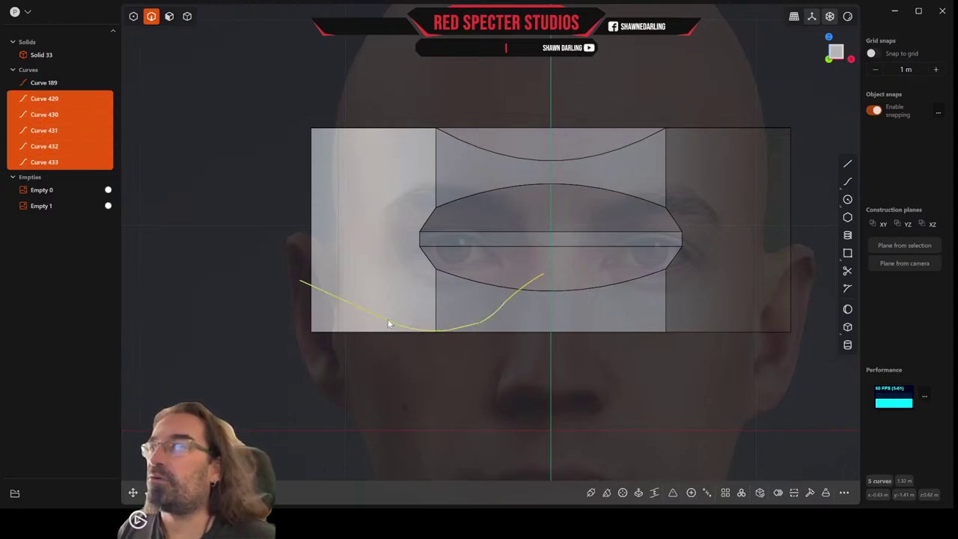
{"action": "key", "text": "j"}
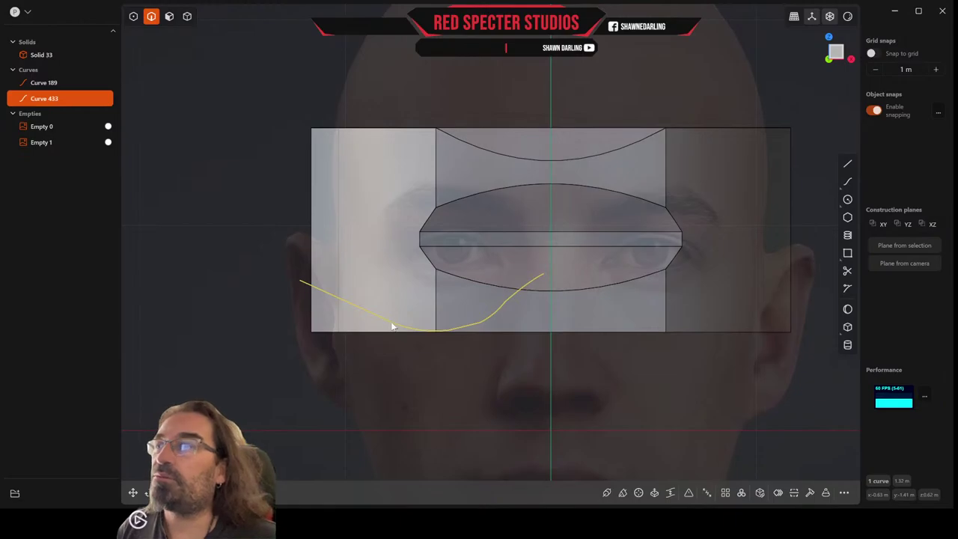
Mirror the joined half curve across the X axis onto the positive X side
{"action": "key", "text": "alt+x"}
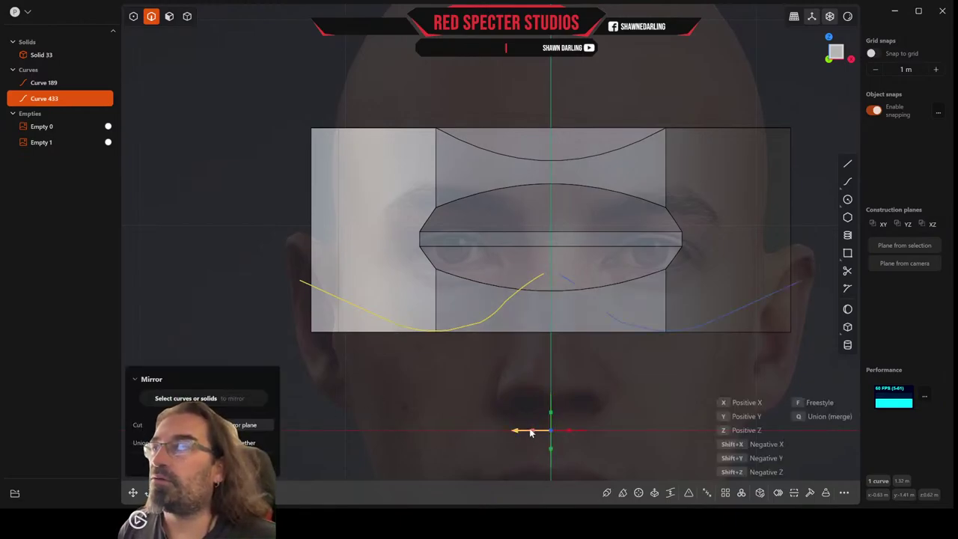
{"action": "key", "text": "x"}
{"action": "scroll", "coordinate": [565, 290], "scroll_direction": "up", "scroll_amount": 2}
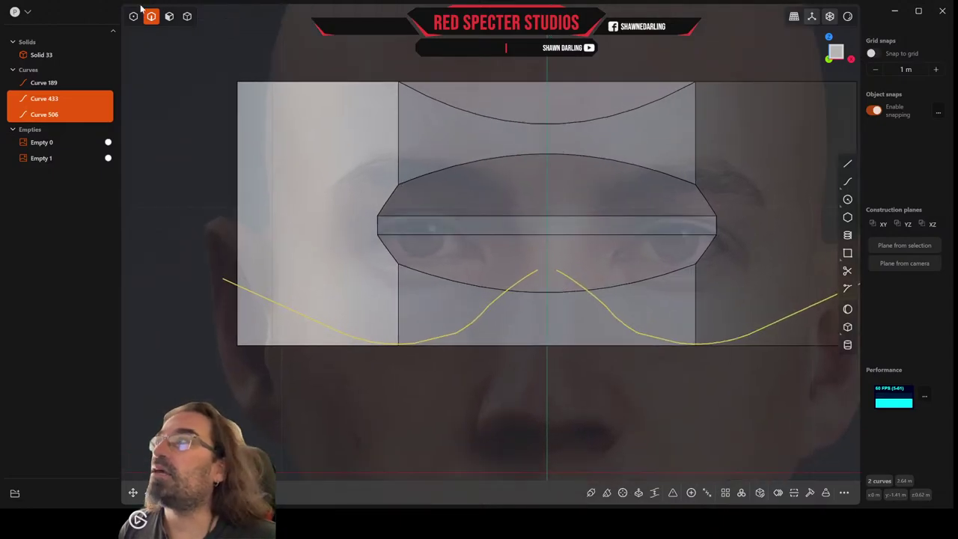
Bridge the inner end points of the two mirrored lower curves to close the gap at the nose arch crest
{"action": "key", "text": "1"}
{"action": "scroll", "coordinate": [557, 290], "scroll_direction": "up", "scroll_amount": 2}
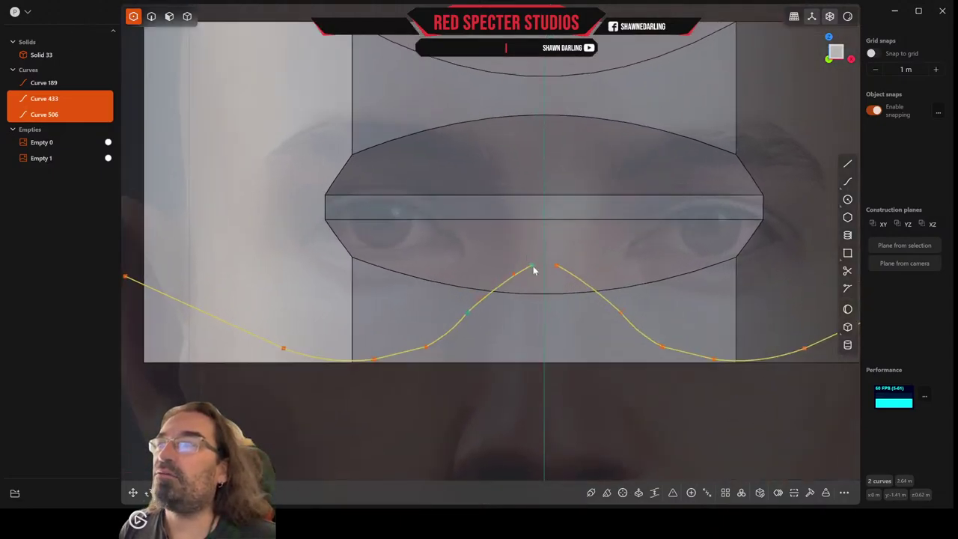
{"action": "left_click", "coordinate": [556, 267]}
{"action": "left_click", "coordinate": [556, 267], "text": "shift"}
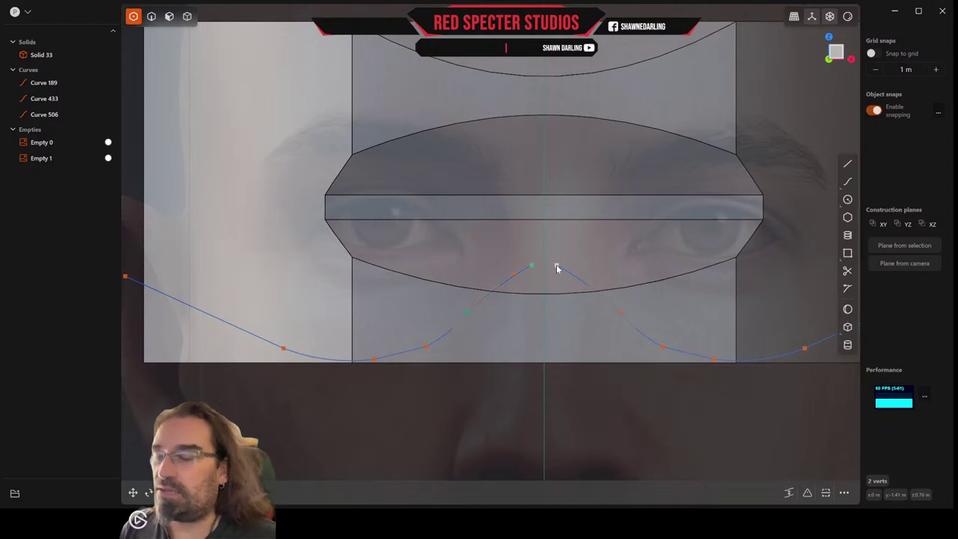
{"action": "key", "text": "b"}
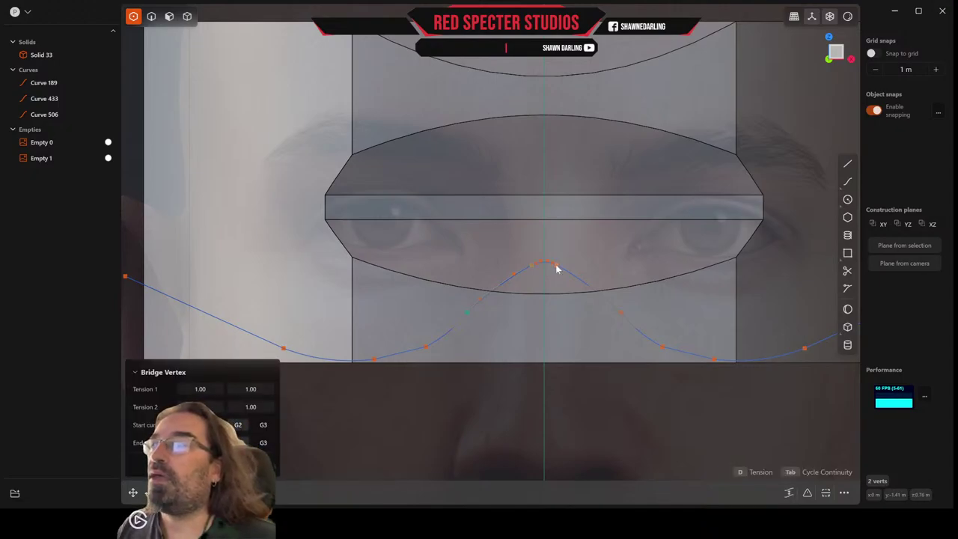
{"action": "key", "text": "Return"}
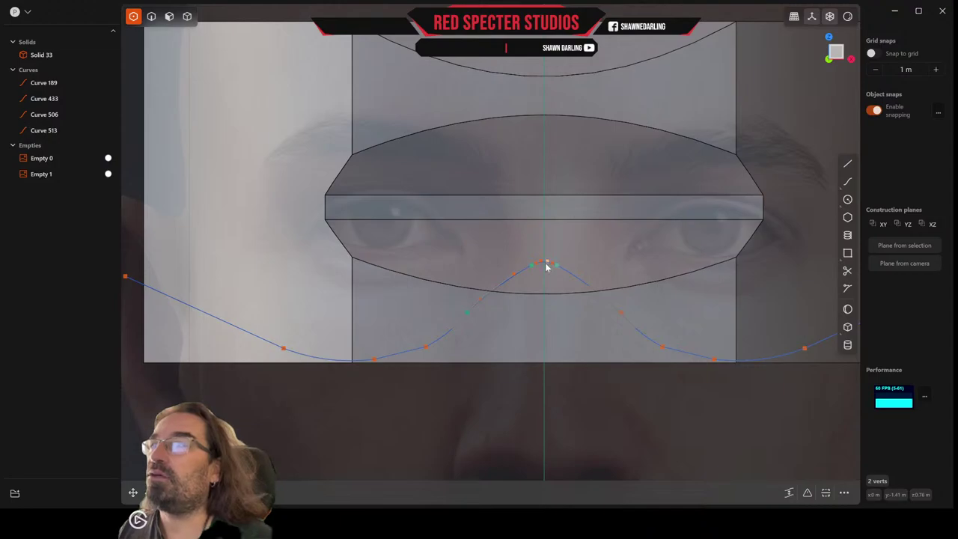
{"action": "left_click", "coordinate": [151, 15]}
{"action": "left_click", "coordinate": [541, 263]}
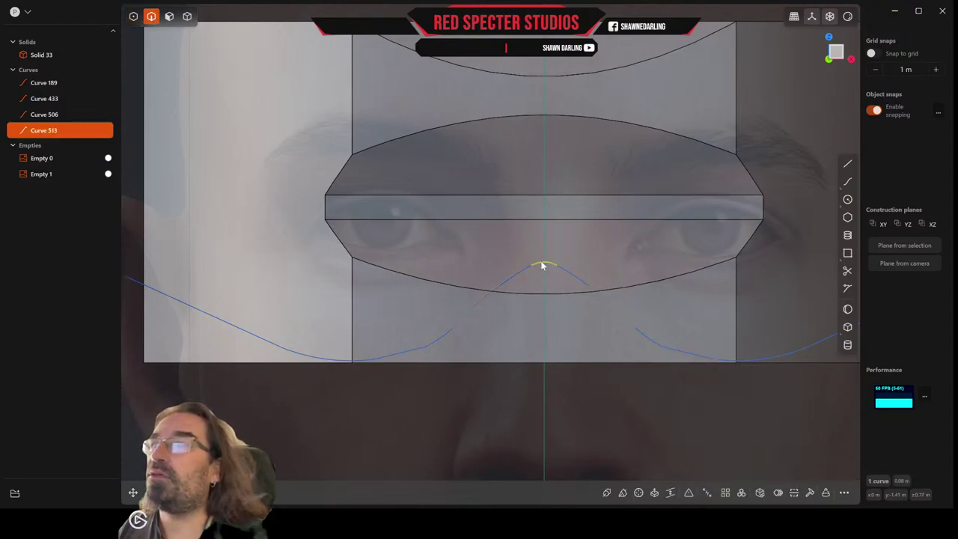
{"action": "left_click", "coordinate": [808, 492]}
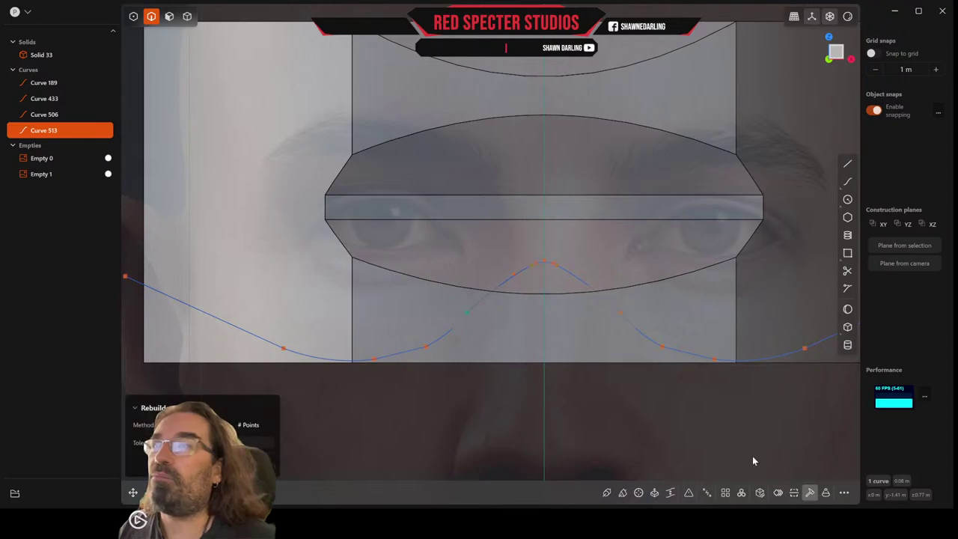
{"action": "scroll", "coordinate": [549, 345], "scroll_direction": "down", "scroll_amount": 4}
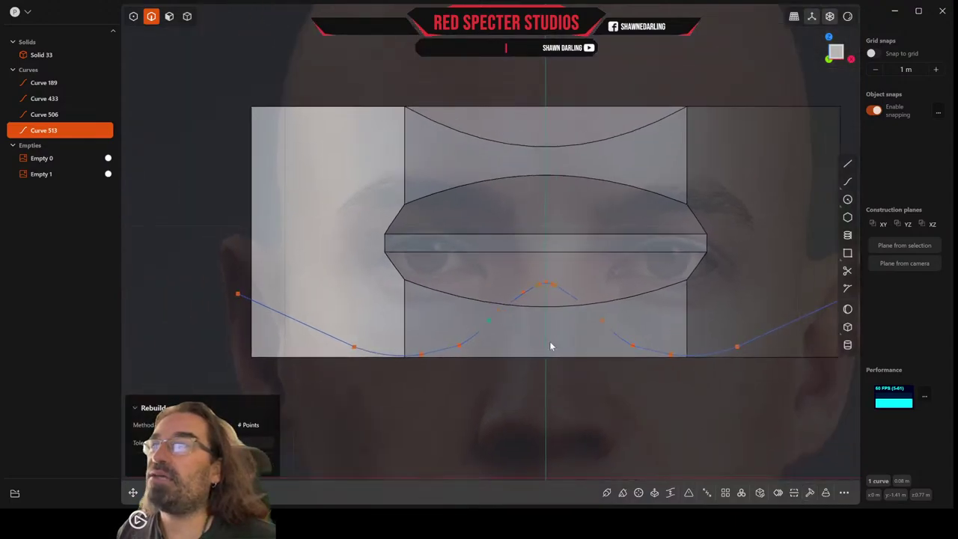
{"action": "scroll", "coordinate": [550, 346], "scroll_direction": "down", "scroll_amount": 1}
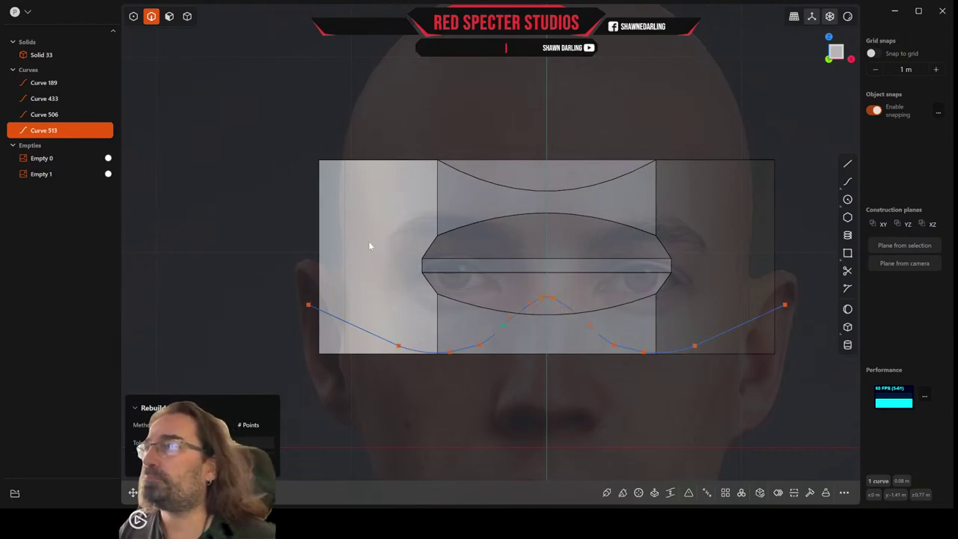
{"action": "right_click", "coordinate": [233, 302]}
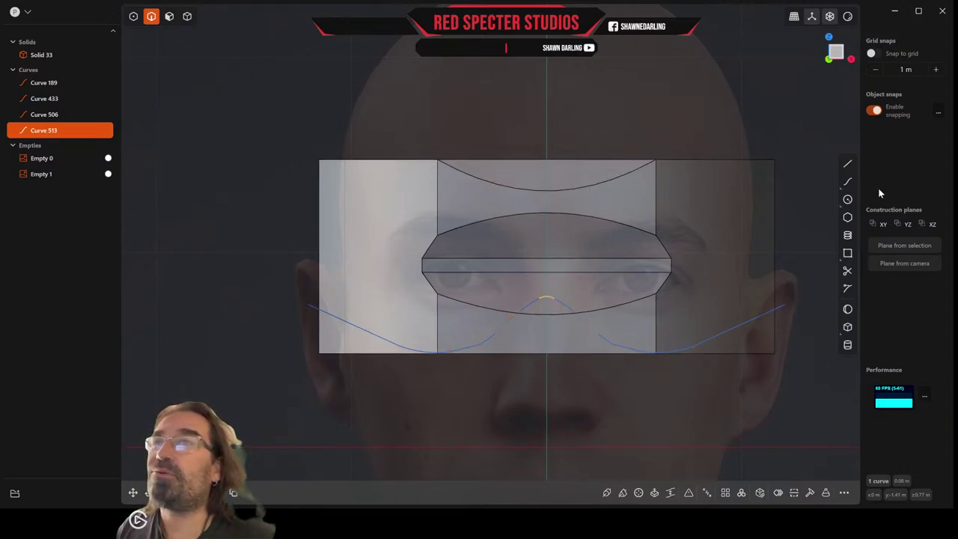
Draw a seven-point control-point curve for the visor's upper edge, from the centre line over the negative X brow to above the ear
{"action": "left_click", "coordinate": [848, 183]}
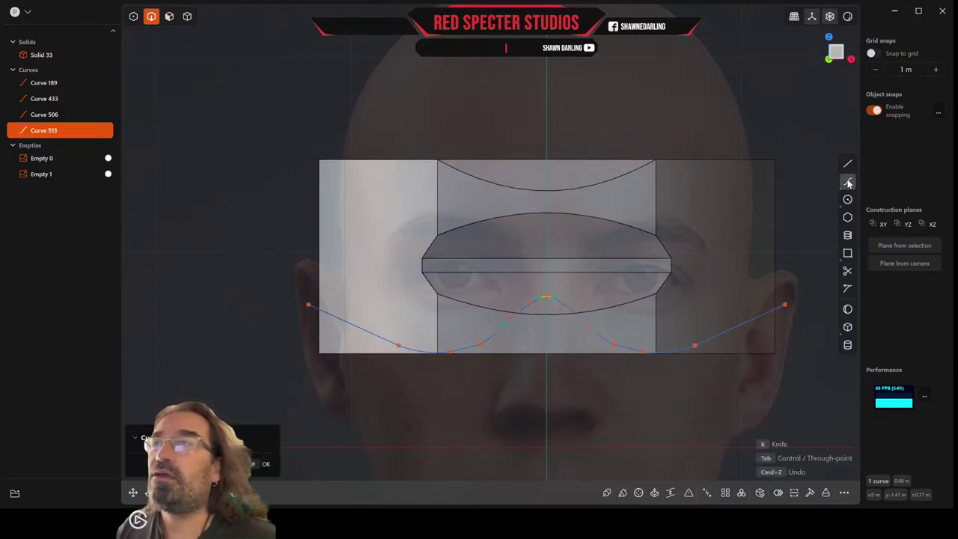
{"action": "scroll", "coordinate": [546, 208], "scroll_direction": "up", "scroll_amount": 2}
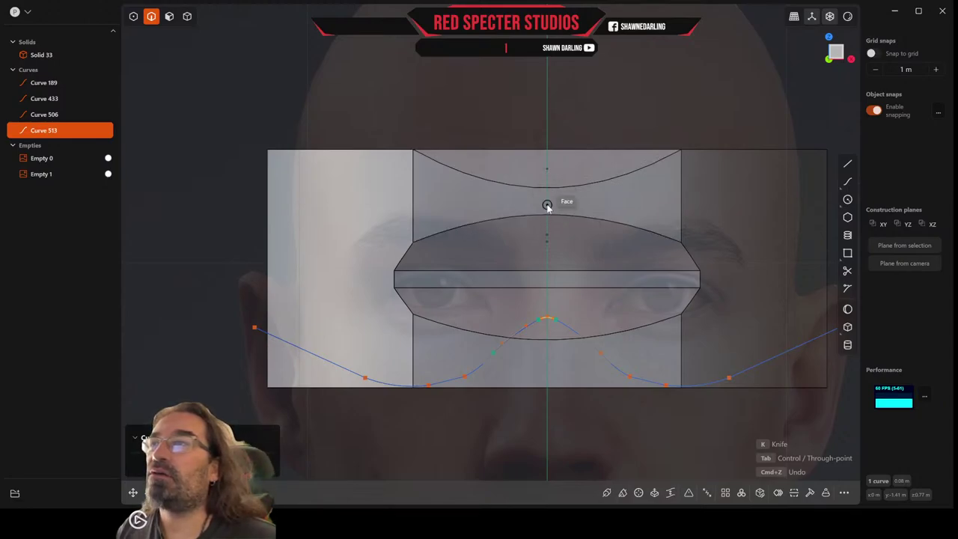
{"action": "scroll", "coordinate": [546, 207], "scroll_direction": "up", "scroll_amount": 2}
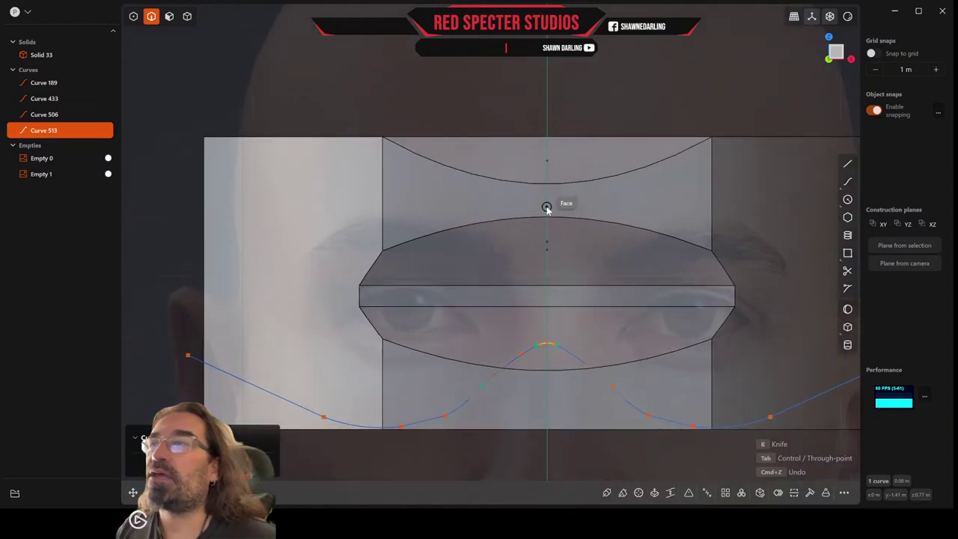
{"action": "left_click", "coordinate": [546, 207]}
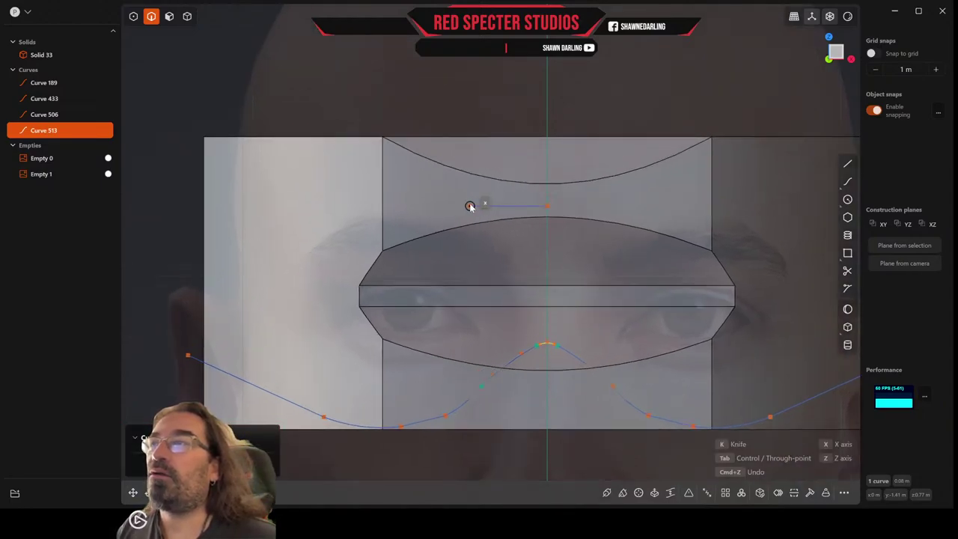
{"action": "left_click", "coordinate": [487, 206]}
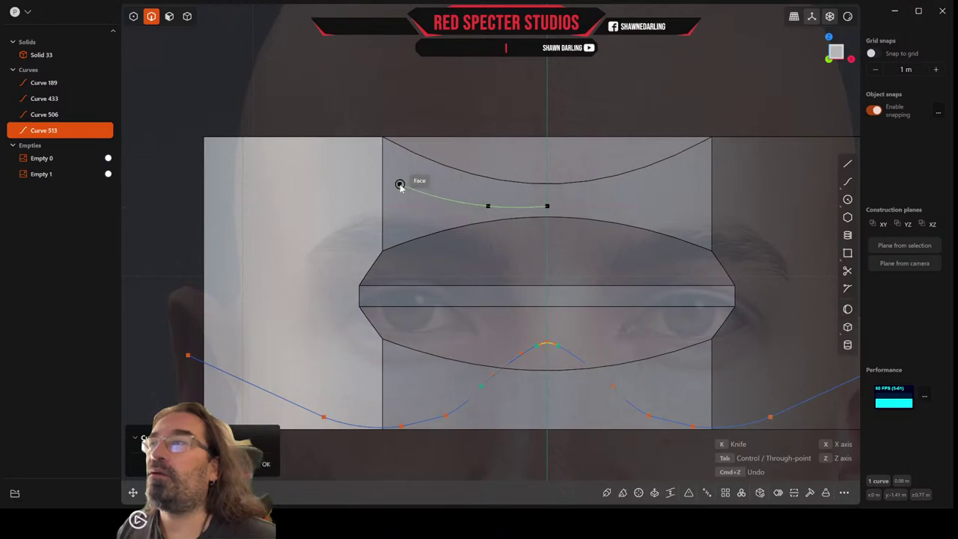
{"action": "left_click", "coordinate": [401, 184]}
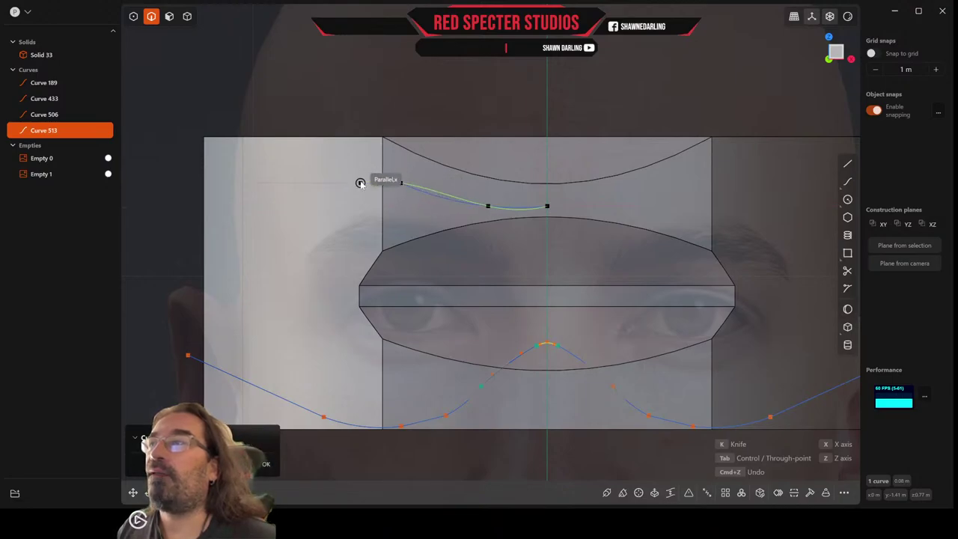
{"action": "left_click", "coordinate": [360, 182]}
{"action": "left_click", "coordinate": [304, 206]}
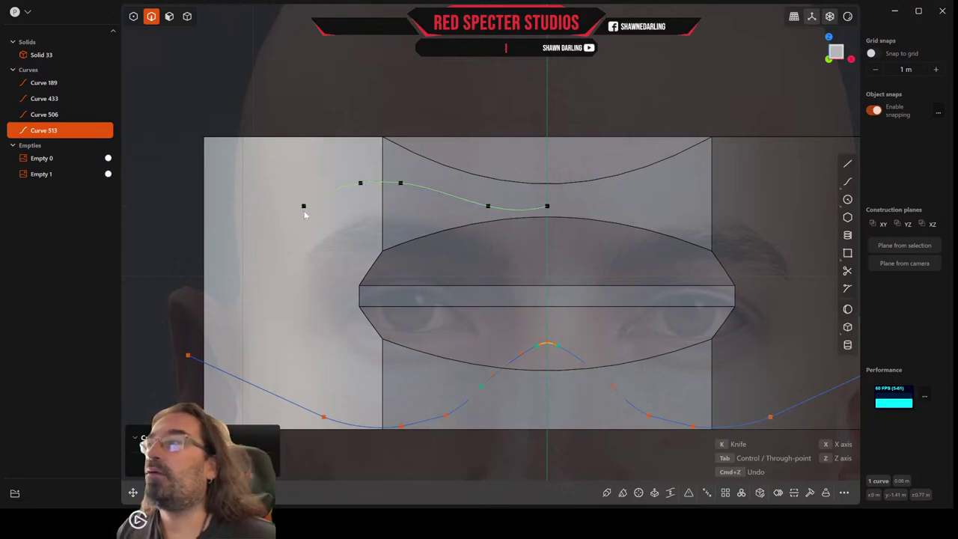
{"action": "left_click", "coordinate": [242, 240]}
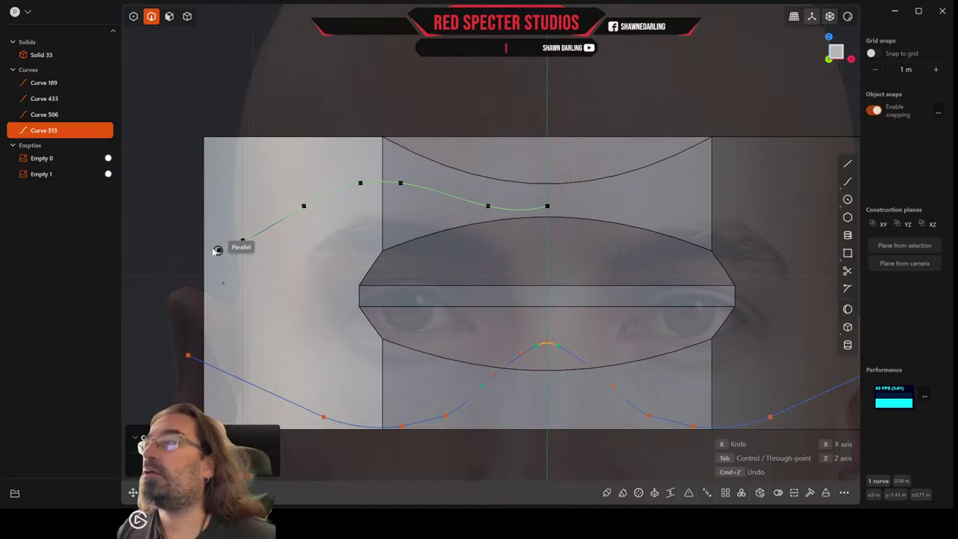
{"action": "left_click", "coordinate": [179, 271]}
{"action": "key", "text": "Return"}
Mirror the upper-edge curve across the X axis onto the positive X side
{"action": "scroll", "coordinate": [296, 278], "scroll_direction": "down", "scroll_amount": 2}
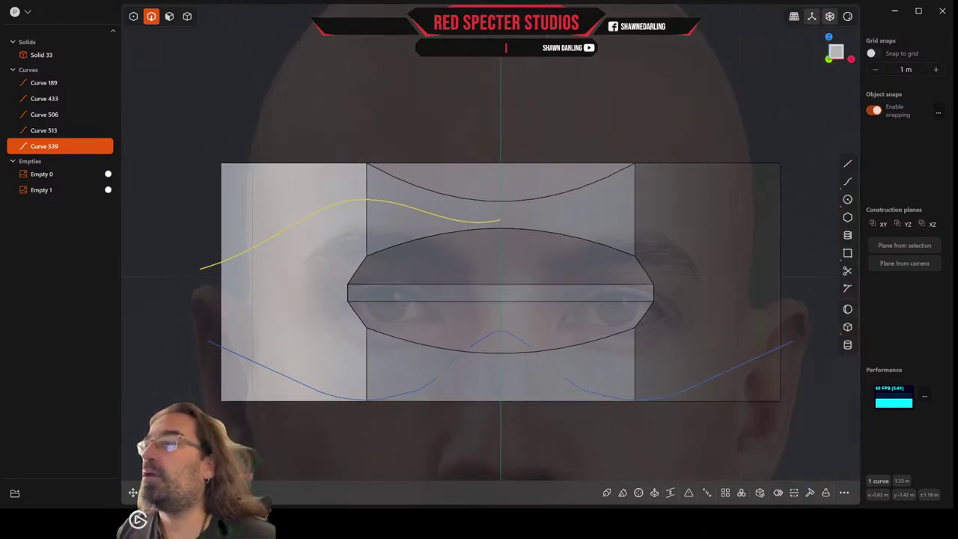
{"action": "key", "text": "alt+x"}
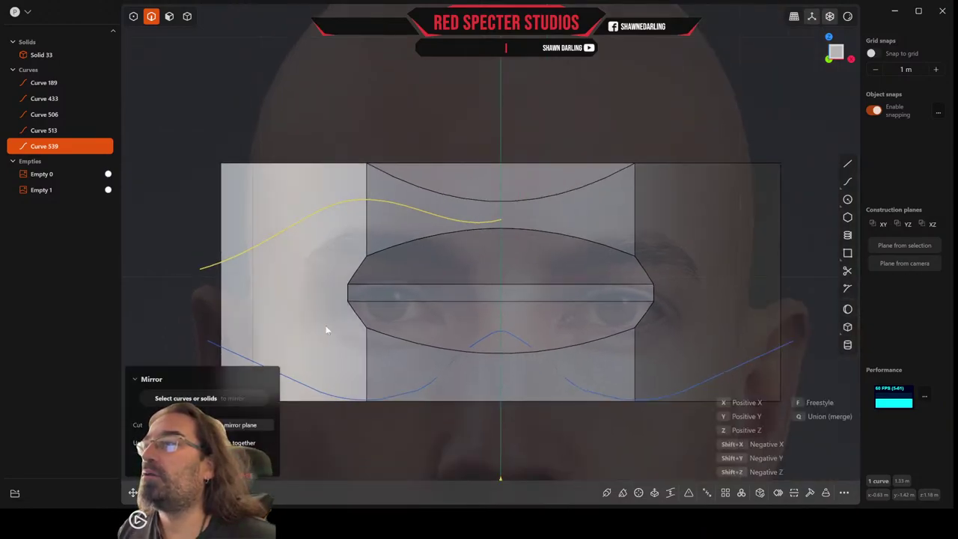
{"action": "scroll", "coordinate": [402, 378], "scroll_direction": "down", "scroll_amount": 1}
{"action": "scroll", "coordinate": [402, 380], "scroll_direction": "down", "scroll_amount": 1}
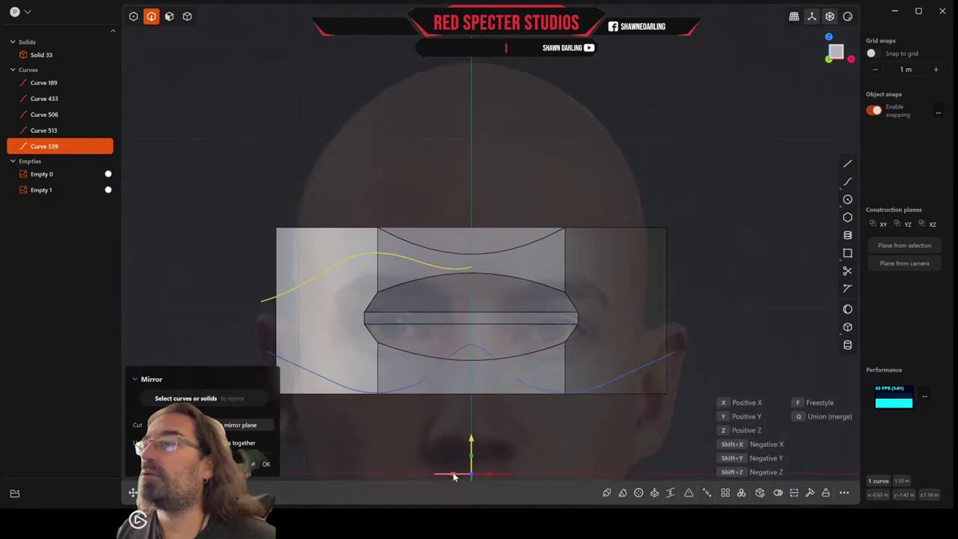
{"action": "scroll", "coordinate": [481, 391], "scroll_direction": "up", "scroll_amount": 2}
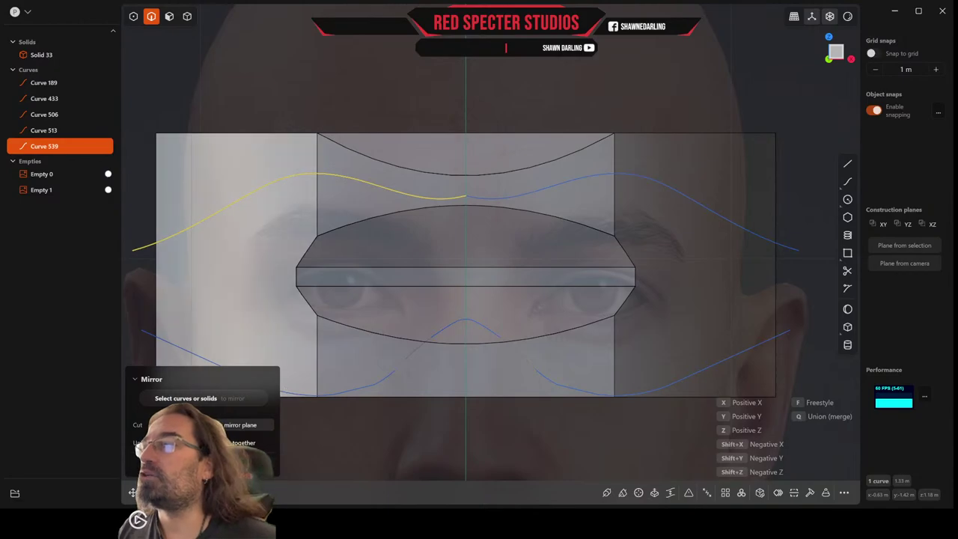
{"action": "key", "text": "Return"}
Move the two coincident centre points of the upper-edge curves down about 0.016 m along Z
{"action": "scroll", "coordinate": [502, 186], "scroll_direction": "up", "scroll_amount": 2}
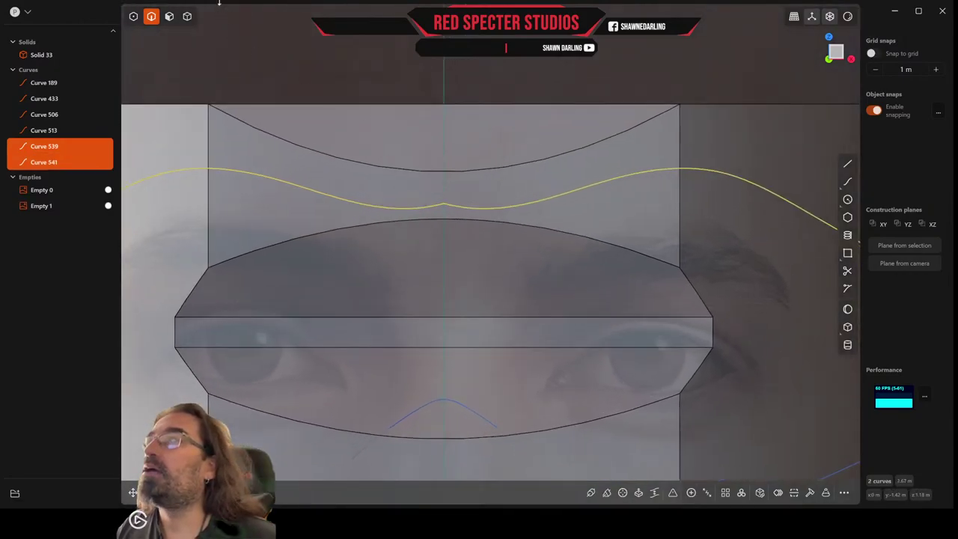
{"action": "left_click", "coordinate": [133, 17]}
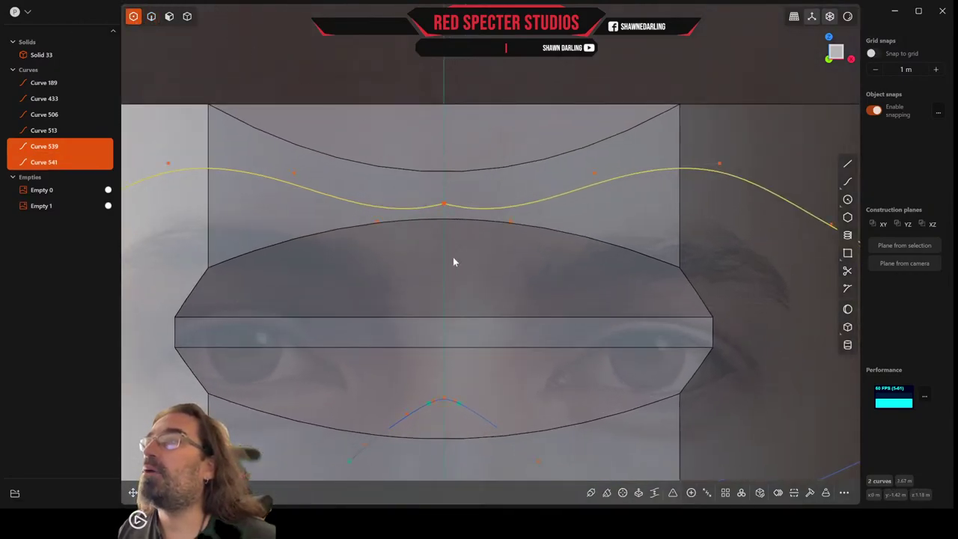
{"action": "left_click", "coordinate": [443, 204]}
{"action": "key", "text": "g"}
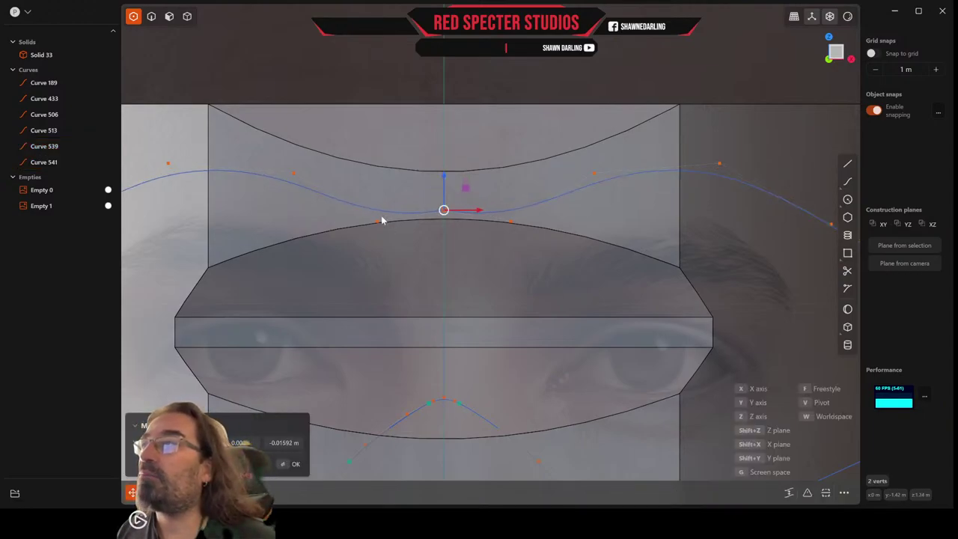
{"action": "left_click", "coordinate": [381, 238]}
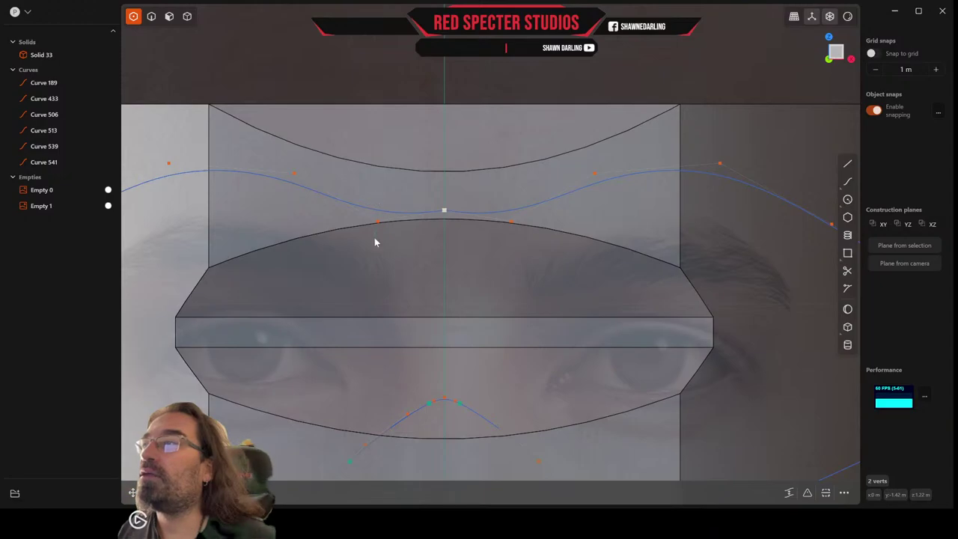
{"action": "key", "text": "Escape"}
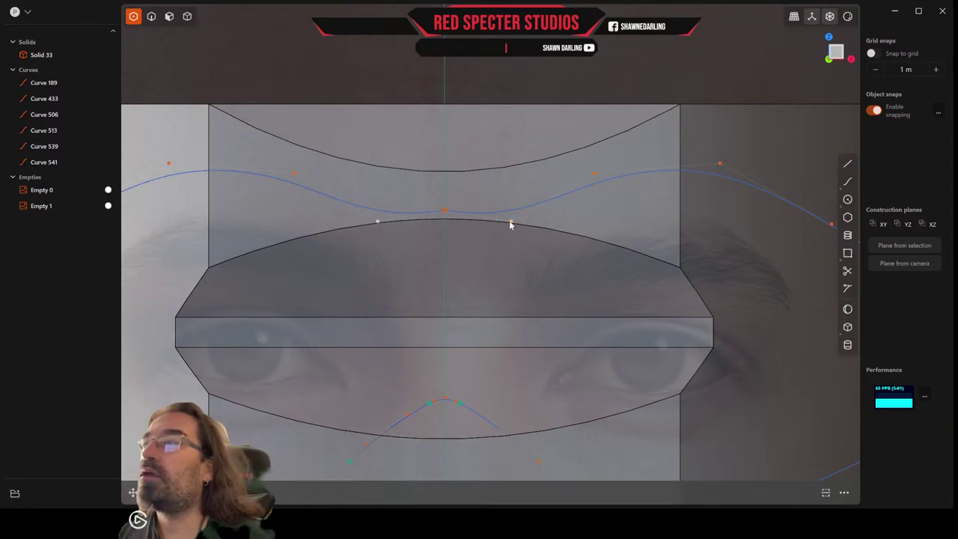
Move the two control points flanking the centre of the upper-edge curves up about 0.03 m along Z
{"action": "key", "text": "g"}
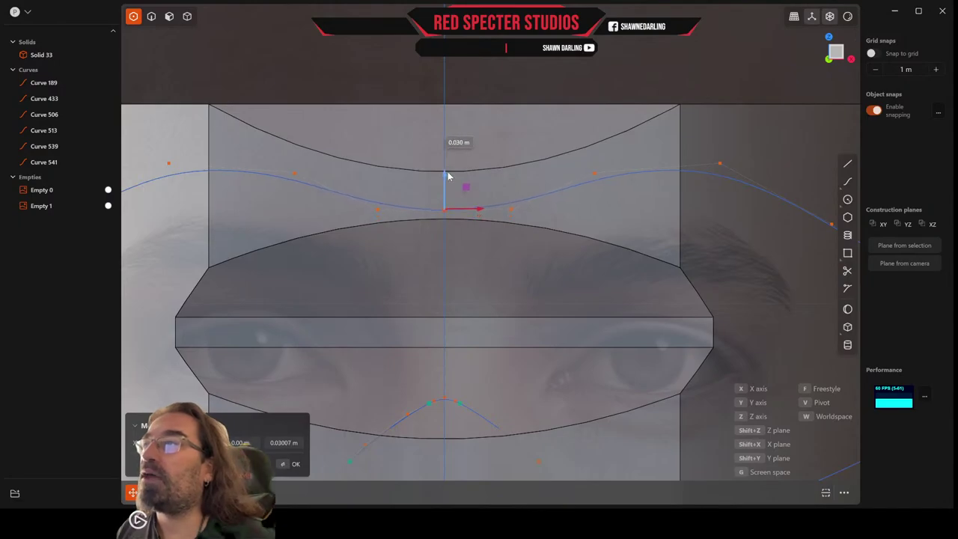
{"action": "left_click", "coordinate": [448, 176]}
{"action": "scroll", "coordinate": [508, 210], "scroll_direction": "down", "scroll_amount": 5}
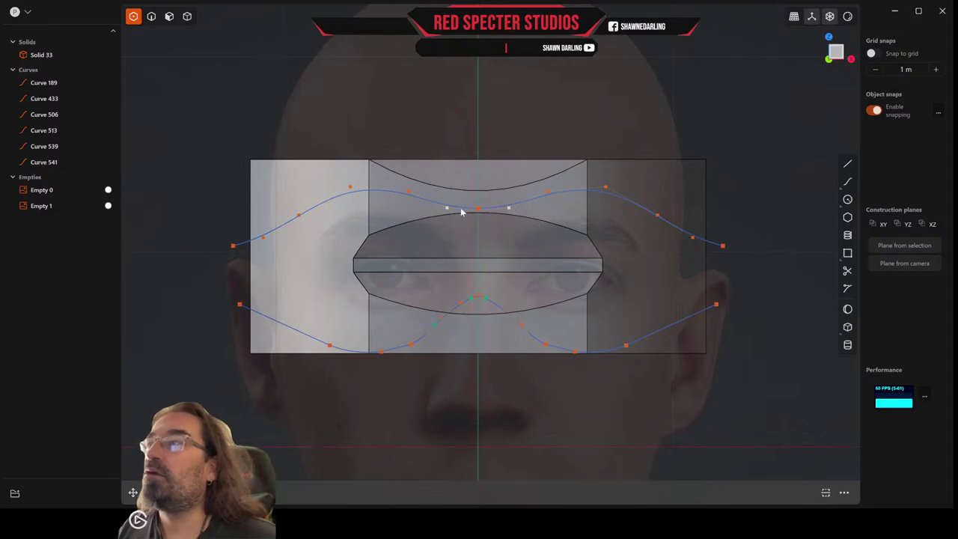
Select both halves of the upper-edge curve and check how their end points meet at the centre line
{"action": "left_click", "coordinate": [151, 16]}
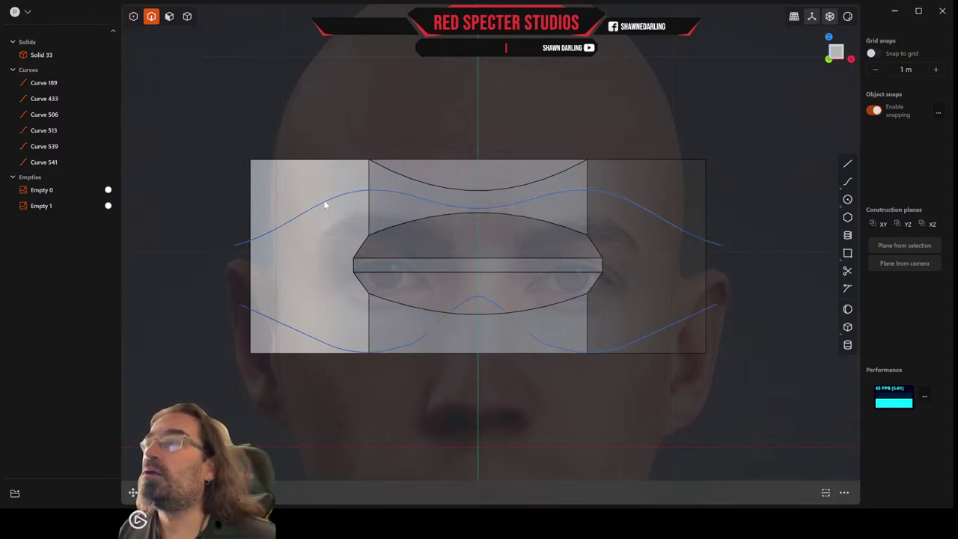
{"action": "left_click", "coordinate": [238, 248]}
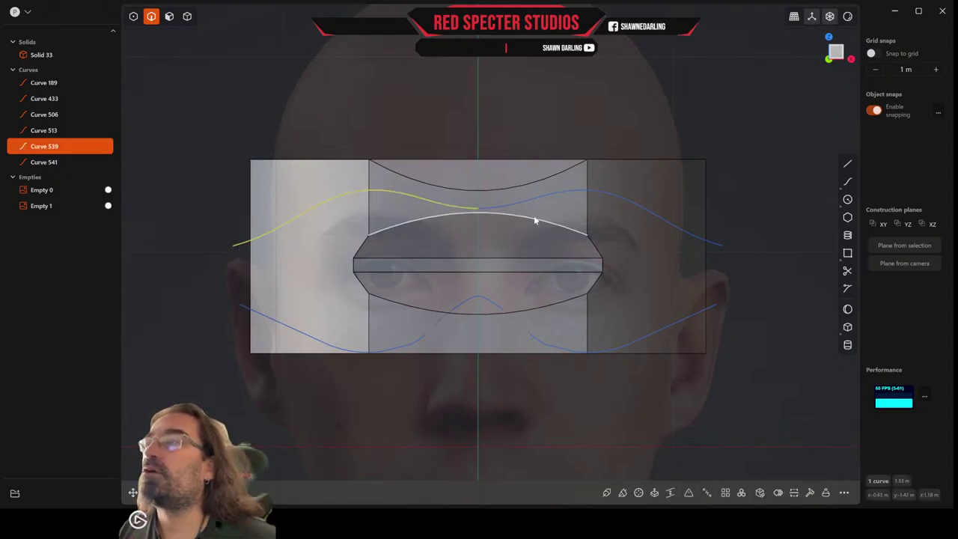
{"action": "left_click", "coordinate": [721, 243]}
{"action": "scroll", "coordinate": [614, 206], "scroll_direction": "up", "scroll_amount": 3}
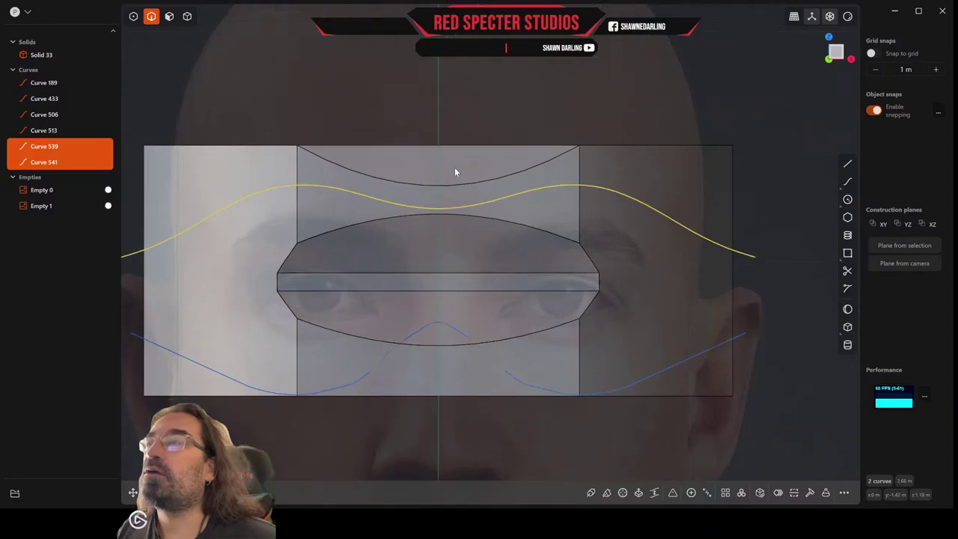
{"action": "left_click", "coordinate": [133, 16]}
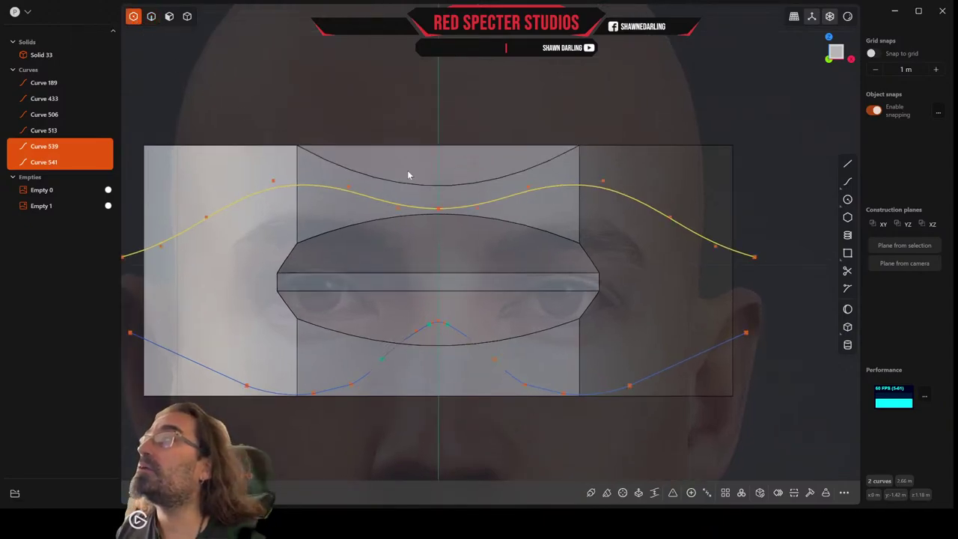
{"action": "scroll", "coordinate": [410, 166], "scroll_direction": "up", "scroll_amount": 4}
{"action": "scroll", "coordinate": [442, 205], "scroll_direction": "up", "scroll_amount": 2}
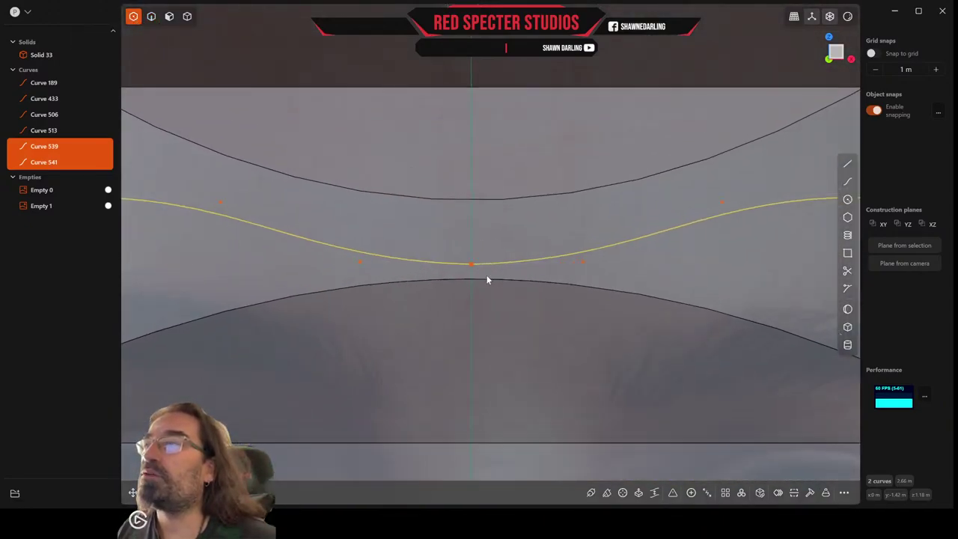
{"action": "left_click", "coordinate": [471, 265]}
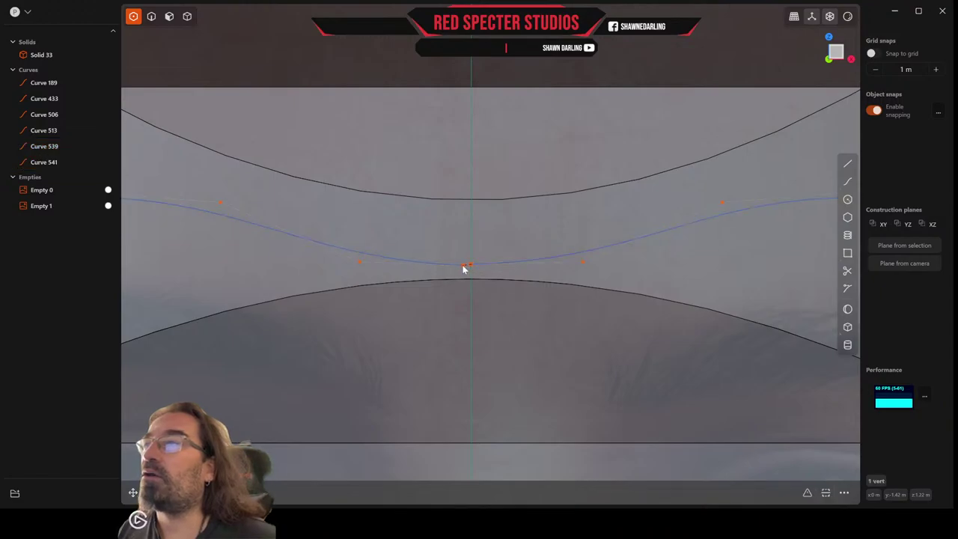
{"action": "left_click_drag", "start_coordinate": [461, 267], "coordinate": [470, 267]}
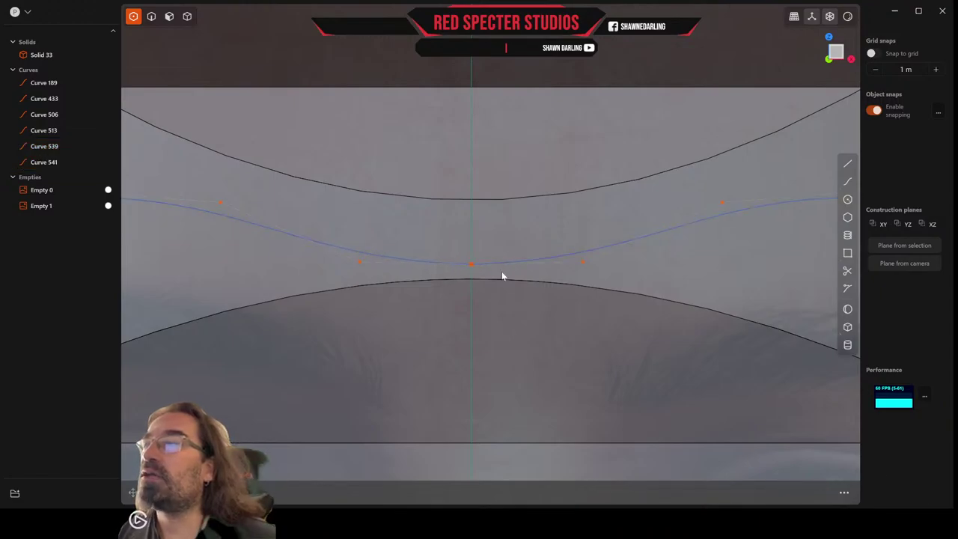
Select both halves of the upper-edge curve as edges and inspect them around the centre line from an angle
{"action": "scroll", "coordinate": [502, 277], "scroll_direction": "down", "scroll_amount": 4}
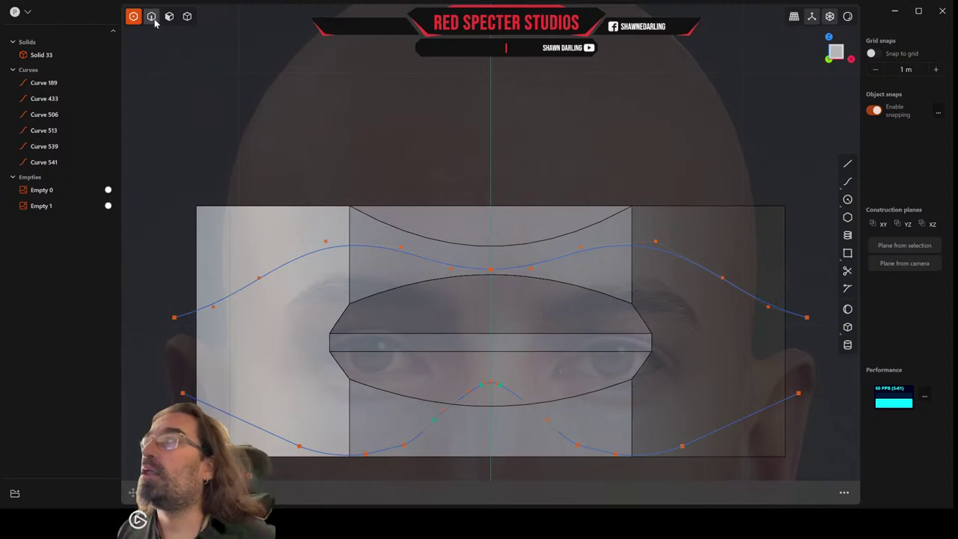
{"action": "left_click", "coordinate": [152, 16]}
{"action": "left_click", "coordinate": [190, 315]}
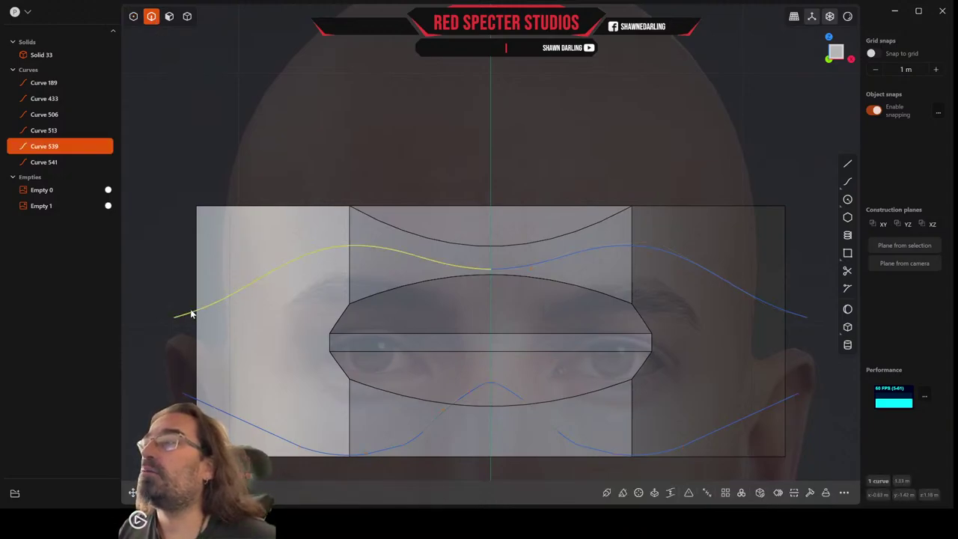
{"action": "left_click", "coordinate": [756, 298]}
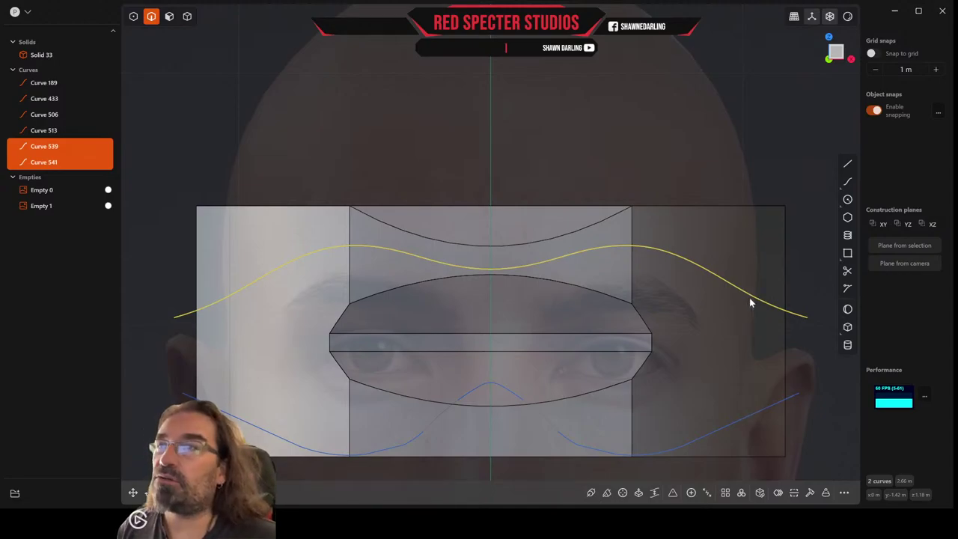
{"action": "middle_click_drag", "start_coordinate": [695, 278], "coordinate": [669, 277]}
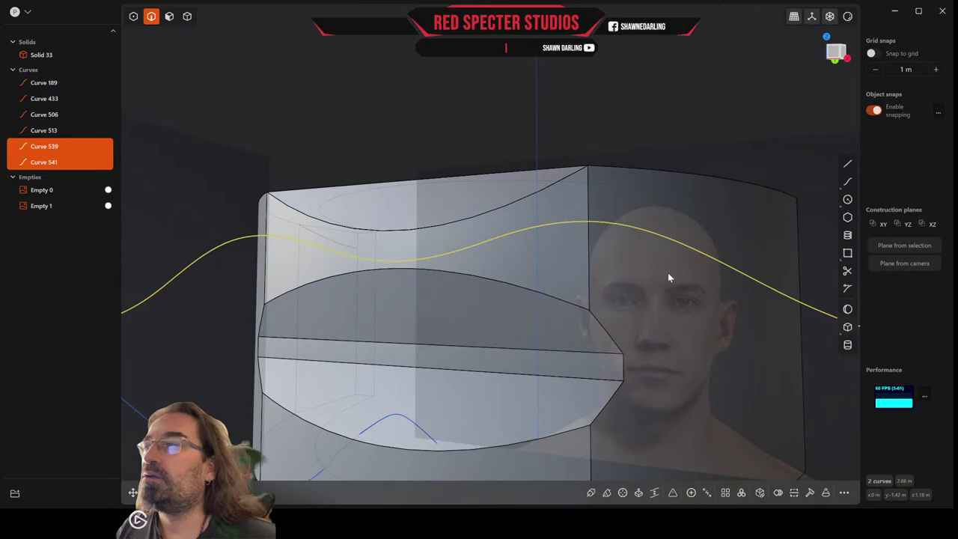
{"action": "left_click", "coordinate": [472, 147]}
{"action": "left_click", "coordinate": [450, 251]}
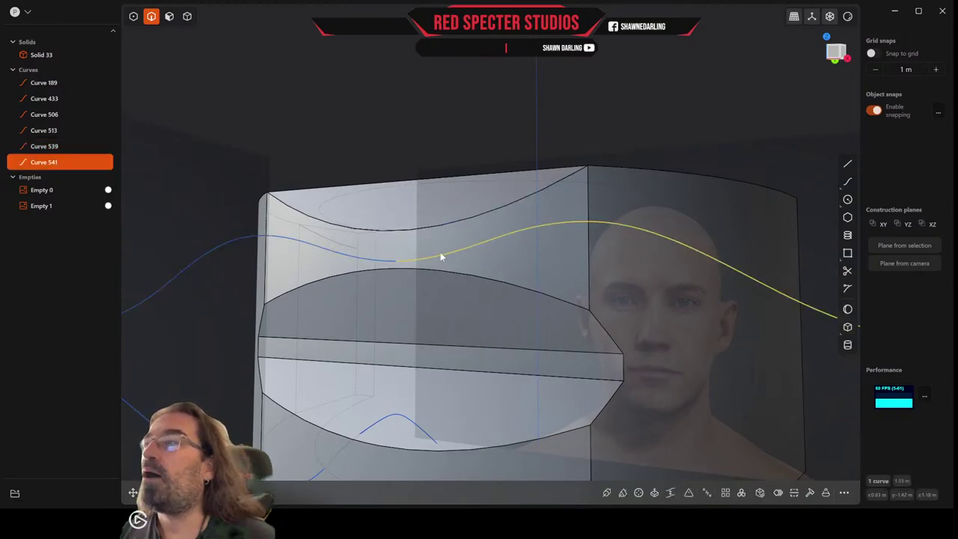
{"action": "left_click", "coordinate": [387, 262], "text": "shift"}
{"action": "scroll", "coordinate": [418, 245], "scroll_direction": "up", "scroll_amount": 3}
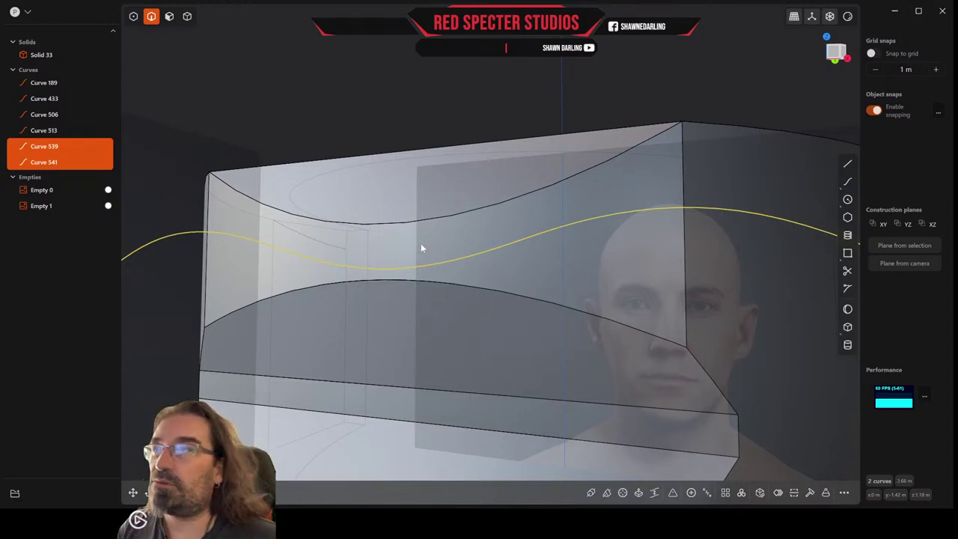
{"action": "middle_click_drag", "start_coordinate": [419, 247], "coordinate": [408, 319]}
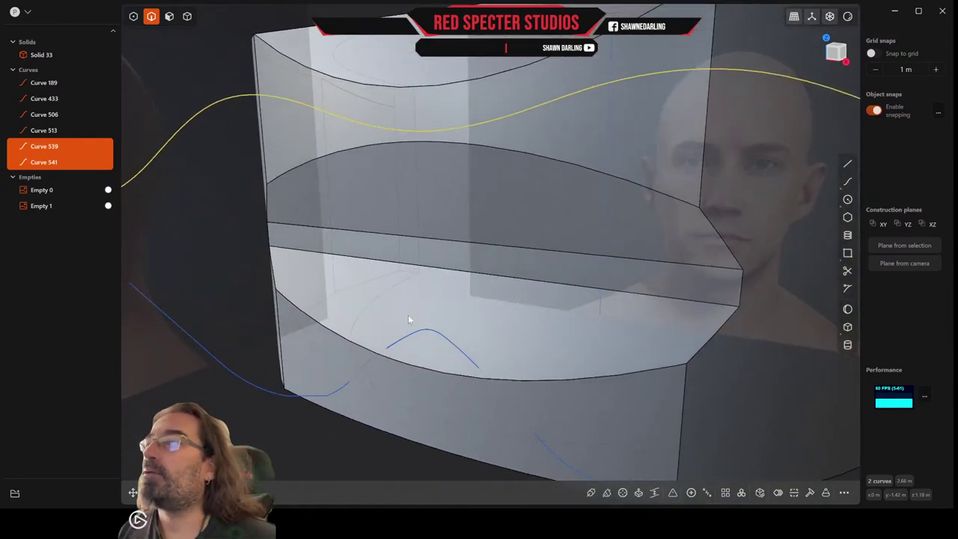
Join the centre arch and the two side curves of the lower edge into one continuous curve
{"action": "left_click", "coordinate": [427, 336]}
{"action": "left_click", "coordinate": [411, 337], "text": "shift"}
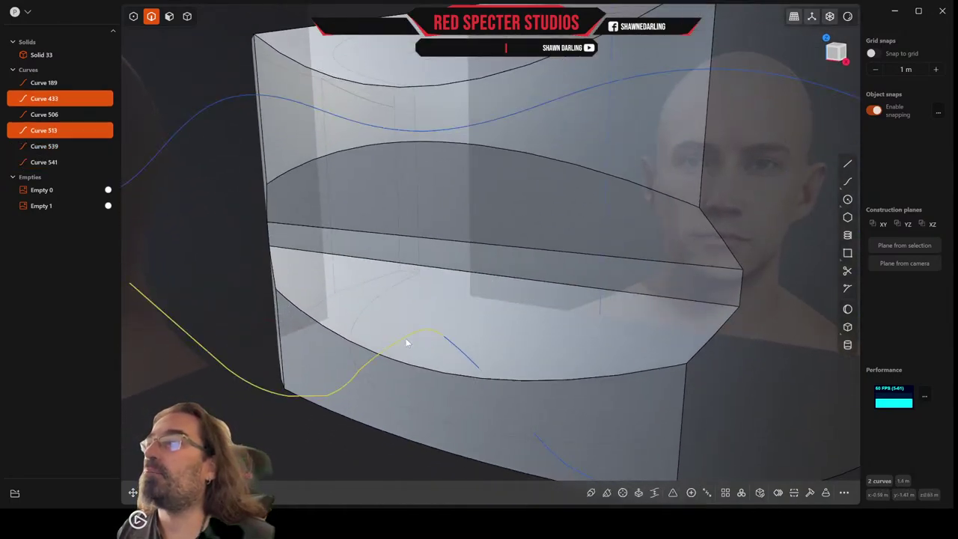
{"action": "left_click", "coordinate": [462, 346], "text": "shift"}
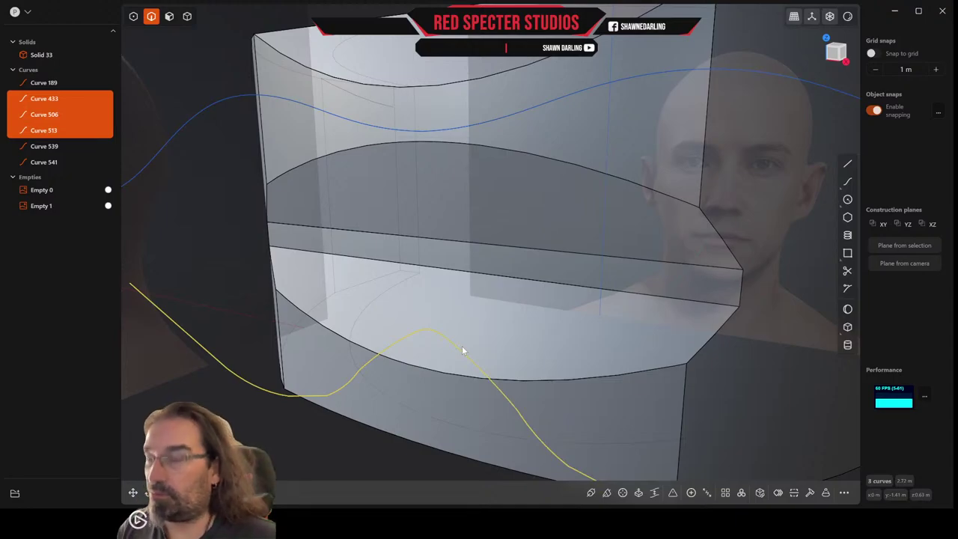
{"action": "key", "text": "j"}
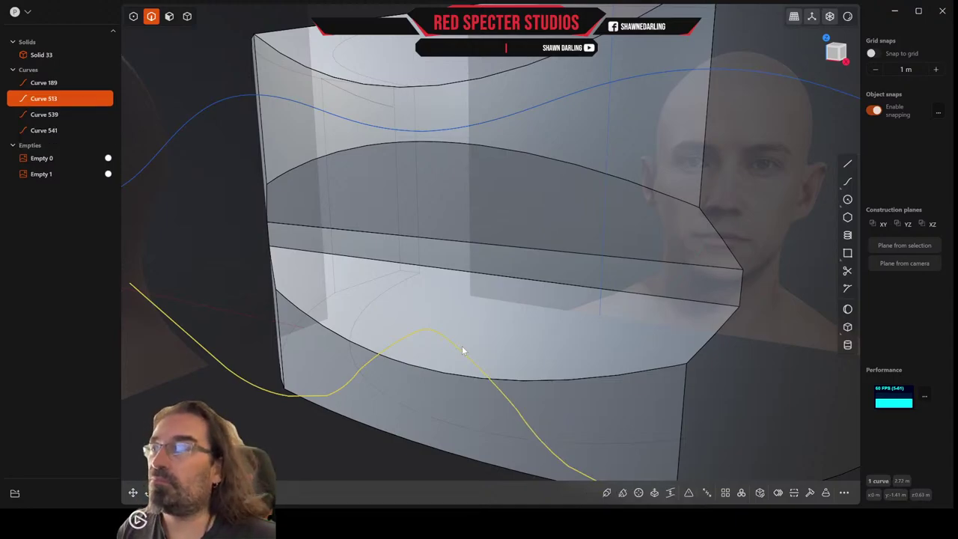
Select both upper-edge halves and compare them with the joined lower-edge curve
{"action": "left_click", "coordinate": [451, 133]}
{"action": "left_click", "coordinate": [404, 132], "text": "shift"}
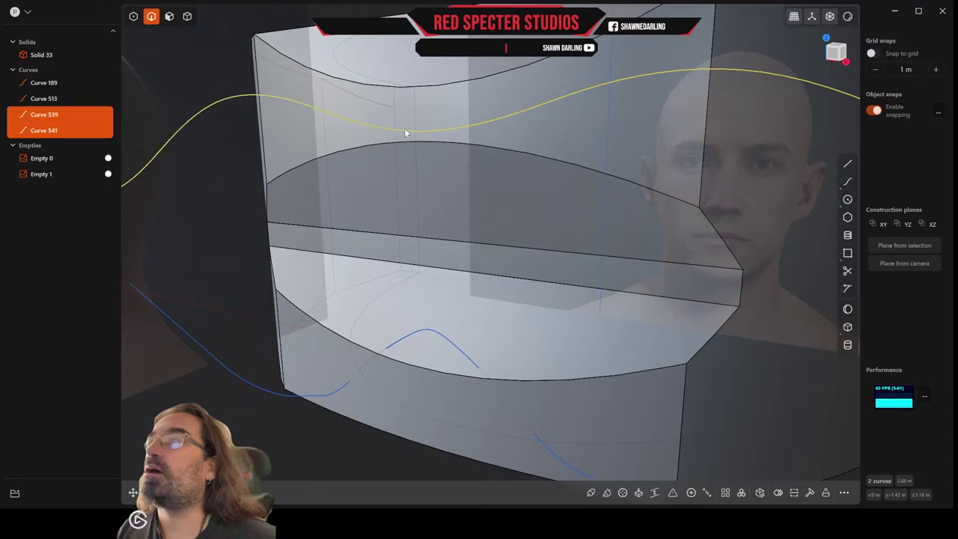
{"action": "middle_click_drag", "start_coordinate": [404, 131], "coordinate": [454, 135]}
{"action": "scroll", "coordinate": [455, 135], "scroll_direction": "down", "scroll_amount": 2}
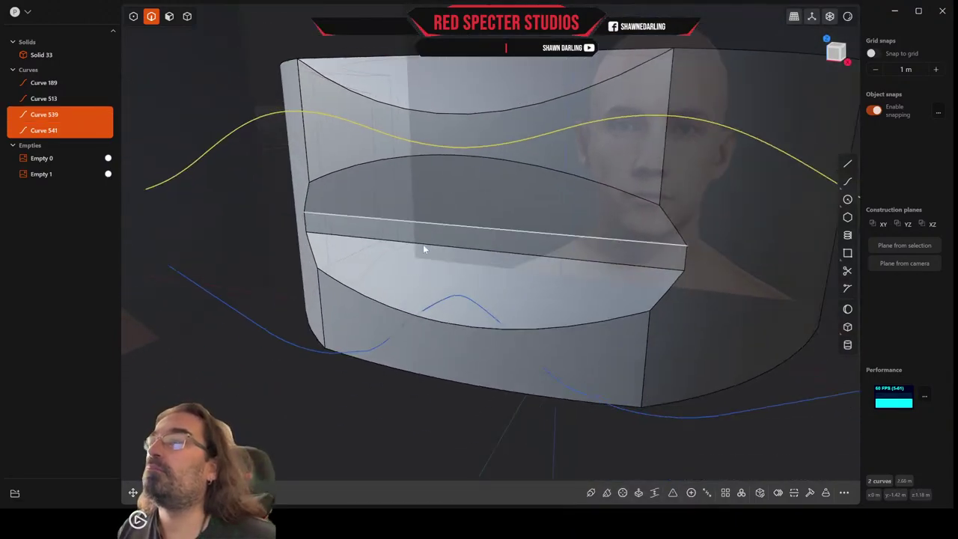
{"action": "left_click", "coordinate": [457, 305]}
{"action": "scroll", "coordinate": [456, 305], "scroll_direction": "down", "scroll_amount": 2}
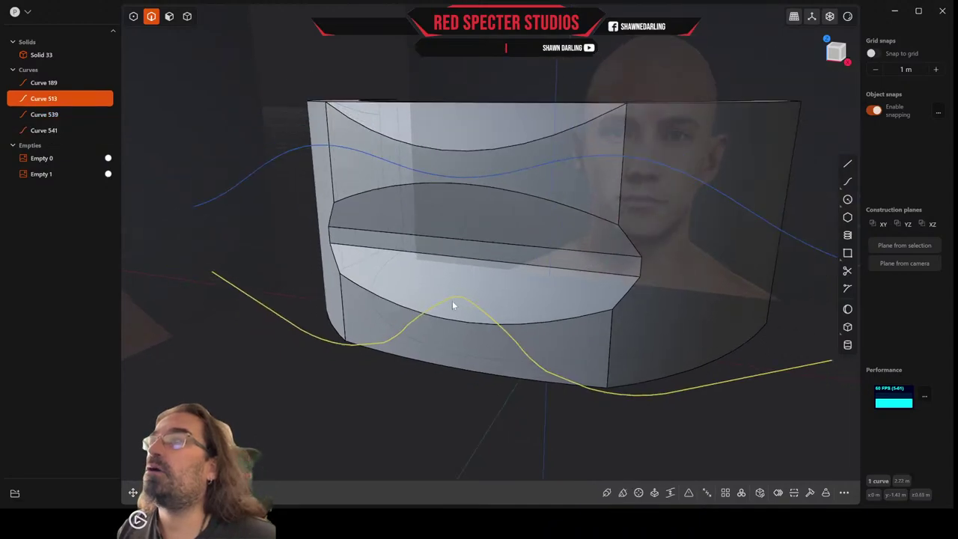
Identify each remaining curve and delete the leftover short segment, Curve 189, that overlaps the lower-edge curve
{"action": "left_click", "coordinate": [46, 114]}
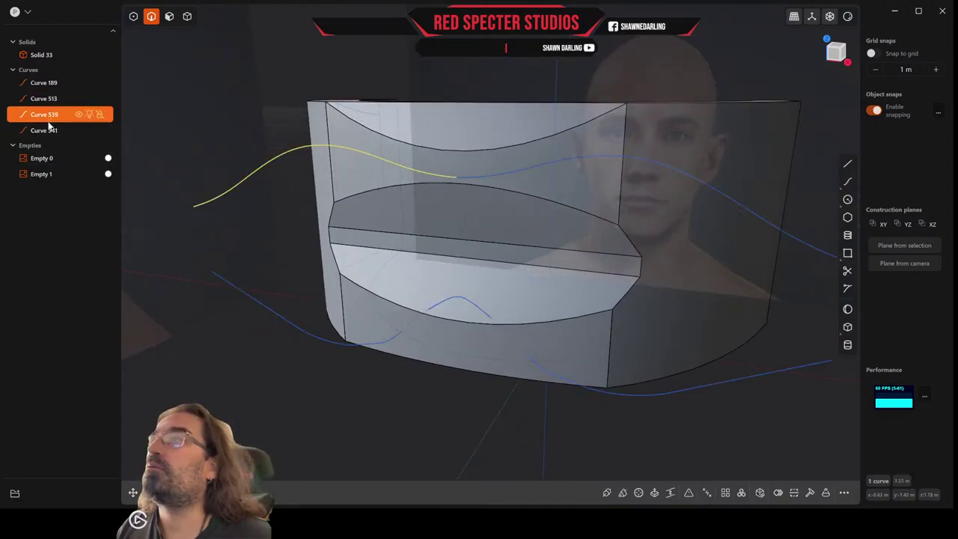
{"action": "left_click", "coordinate": [45, 130]}
{"action": "left_click", "coordinate": [45, 84]}
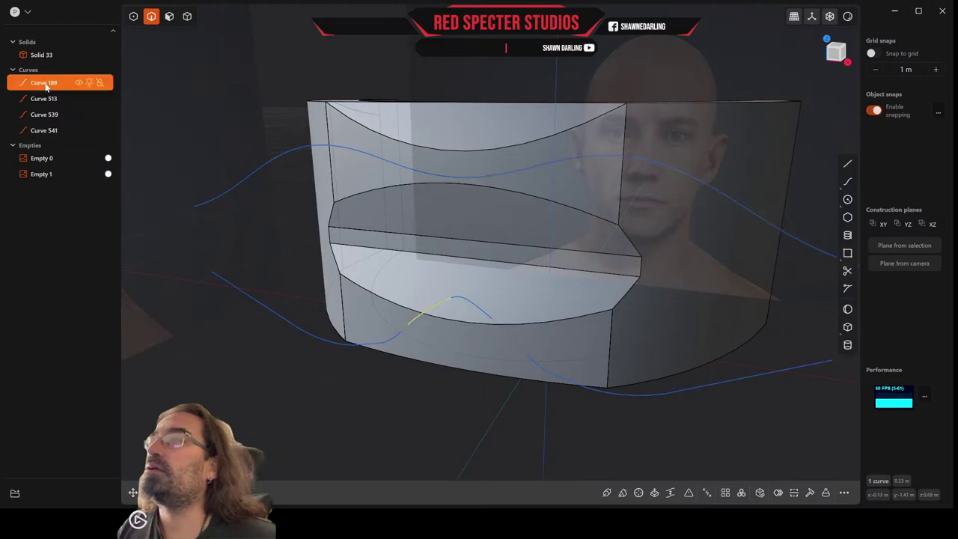
{"action": "left_click", "coordinate": [472, 297]}
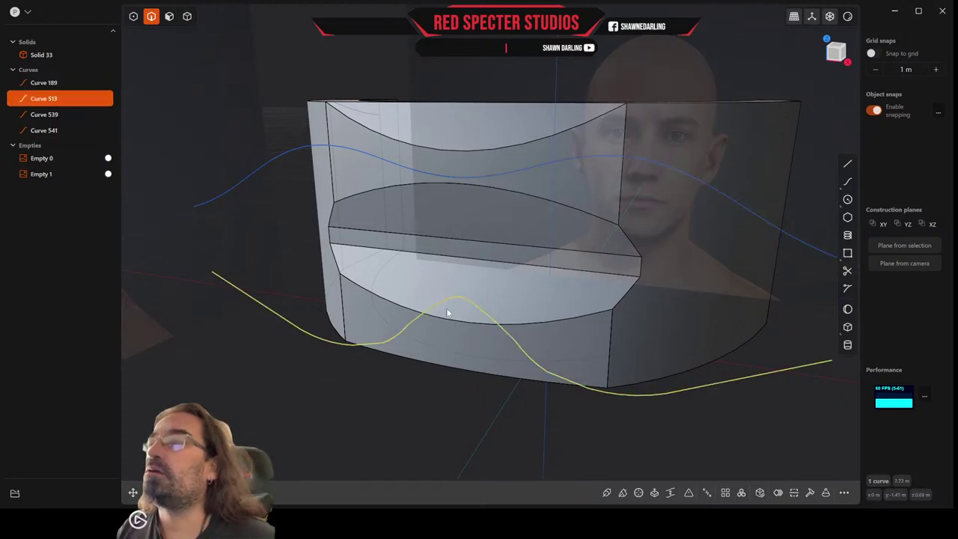
{"action": "left_click", "coordinate": [44, 83]}
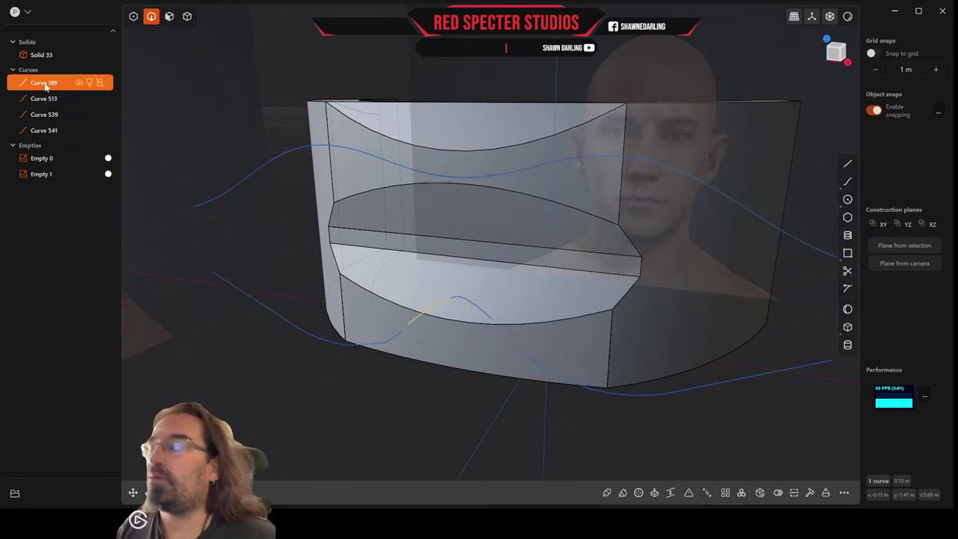
{"action": "key", "text": "Delete"}
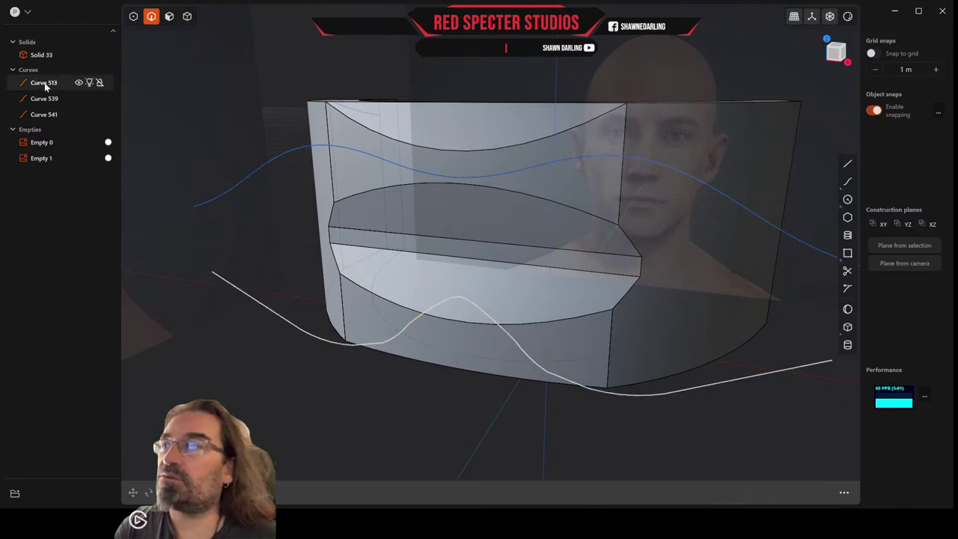
Try to repair the joint between the two upper-edge halves at their shared centre point
{"action": "left_click", "coordinate": [474, 305]}
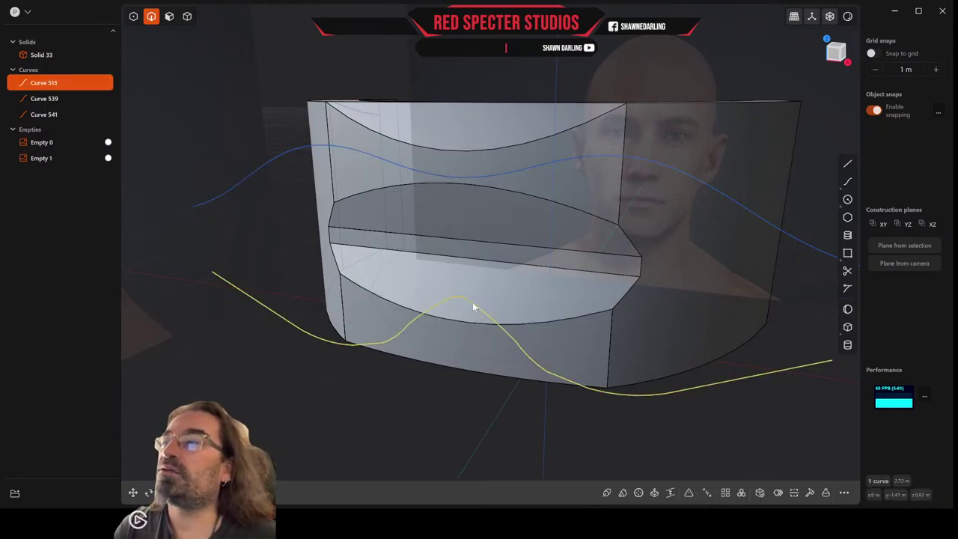
{"action": "left_click", "coordinate": [481, 178]}
{"action": "scroll", "coordinate": [481, 174], "scroll_direction": "up", "scroll_amount": 5}
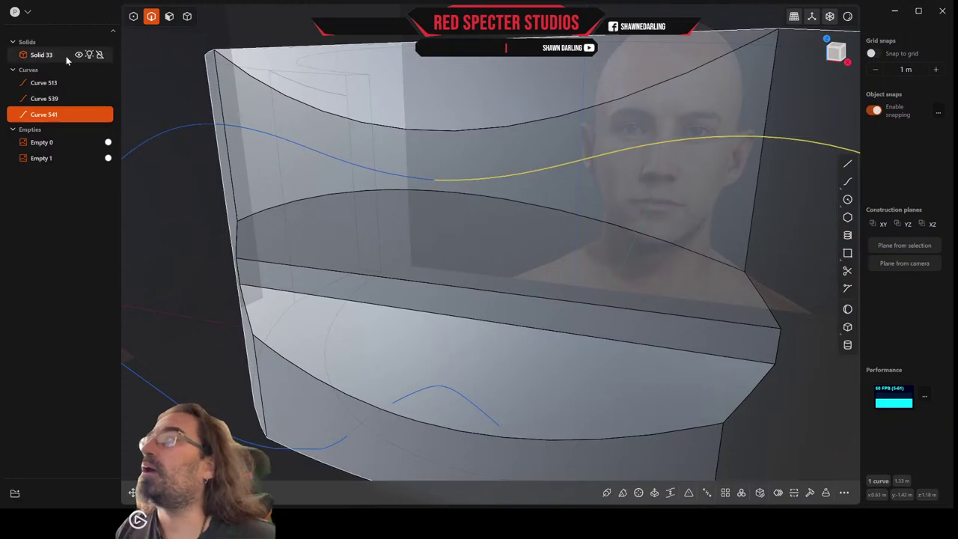
{"action": "left_click", "coordinate": [133, 16]}
{"action": "scroll", "coordinate": [444, 166], "scroll_direction": "up", "scroll_amount": 5}
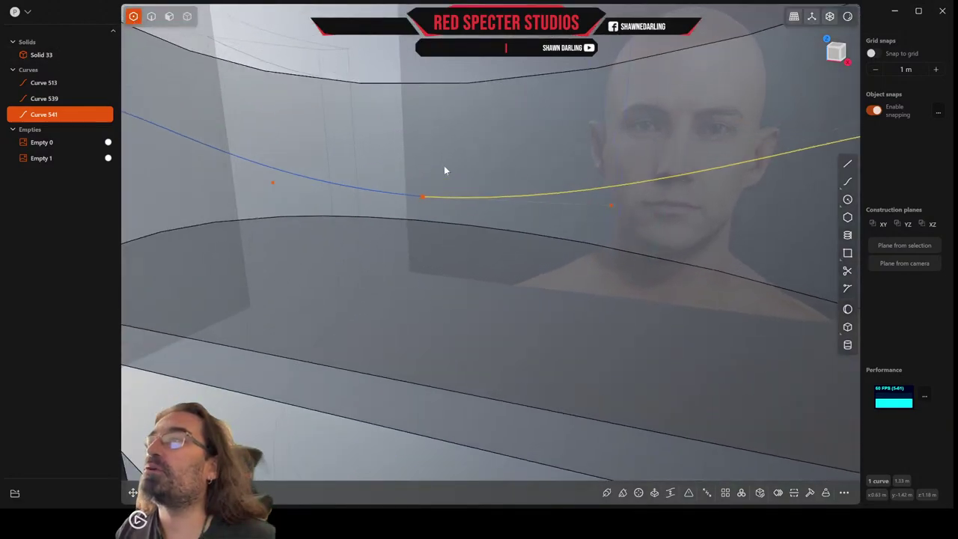
{"action": "left_click", "coordinate": [423, 197]}
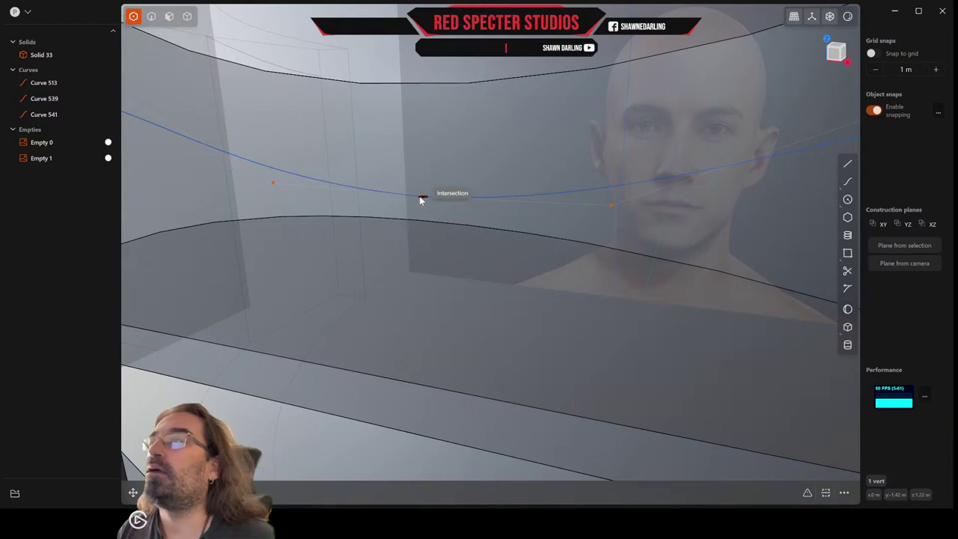
{"action": "key", "text": "Delete"}
{"action": "middle_click_drag", "start_coordinate": [420, 196], "coordinate": [487, 209]}
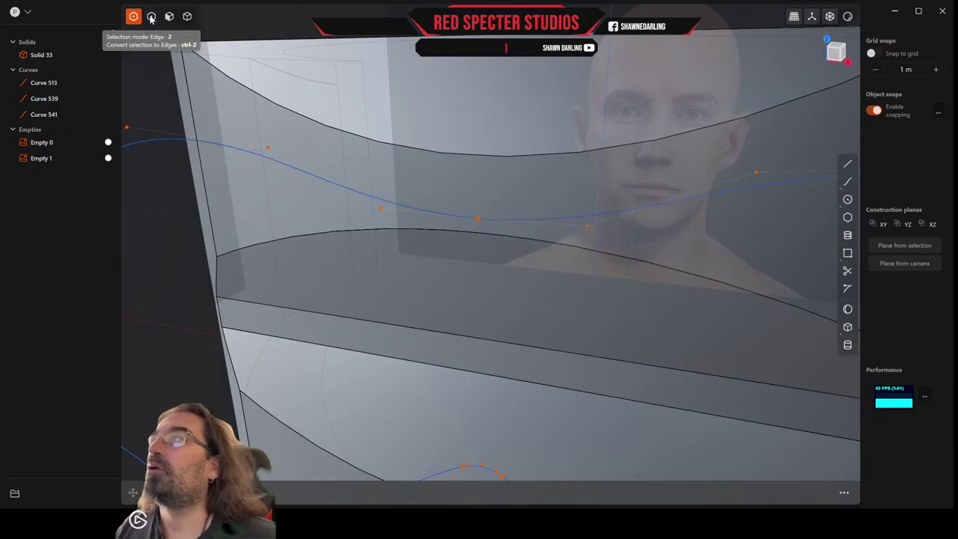
Reselect the two upper-edge halves as edges and check their transition across the front of the visor
{"action": "left_click", "coordinate": [151, 16]}
{"action": "left_click", "coordinate": [494, 221]}
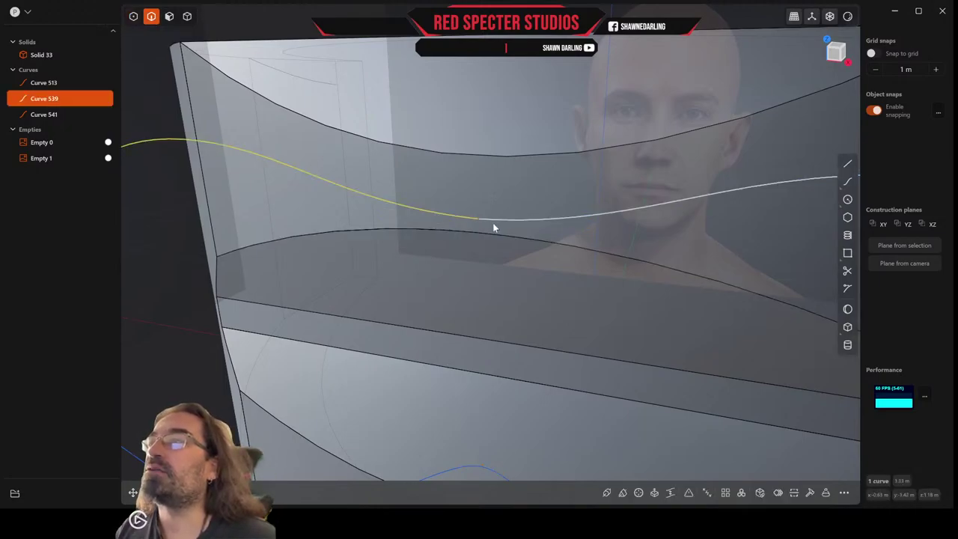
{"action": "left_click", "coordinate": [496, 222], "text": "shift"}
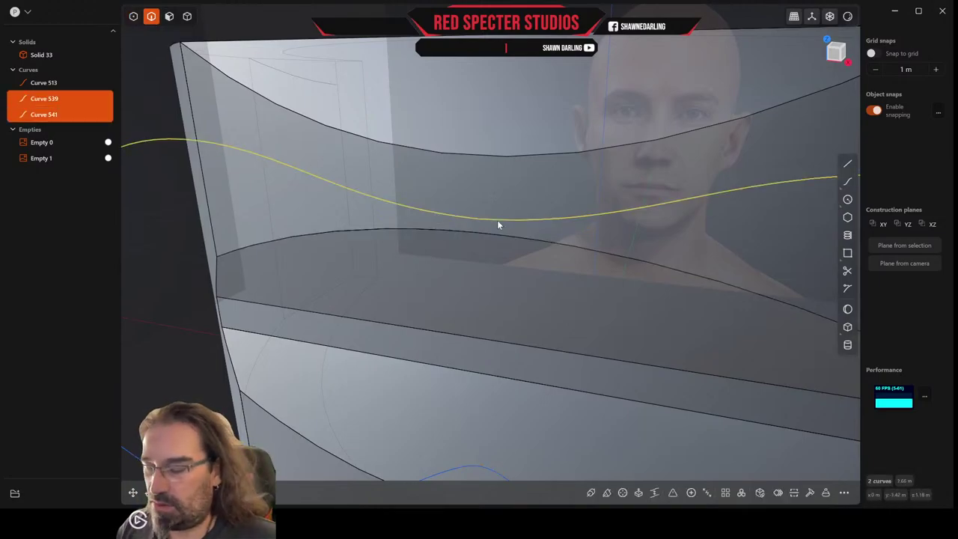
{"action": "middle_click_drag", "start_coordinate": [497, 220], "coordinate": [521, 226]}
{"action": "scroll", "coordinate": [494, 216], "scroll_direction": "down", "scroll_amount": 6}
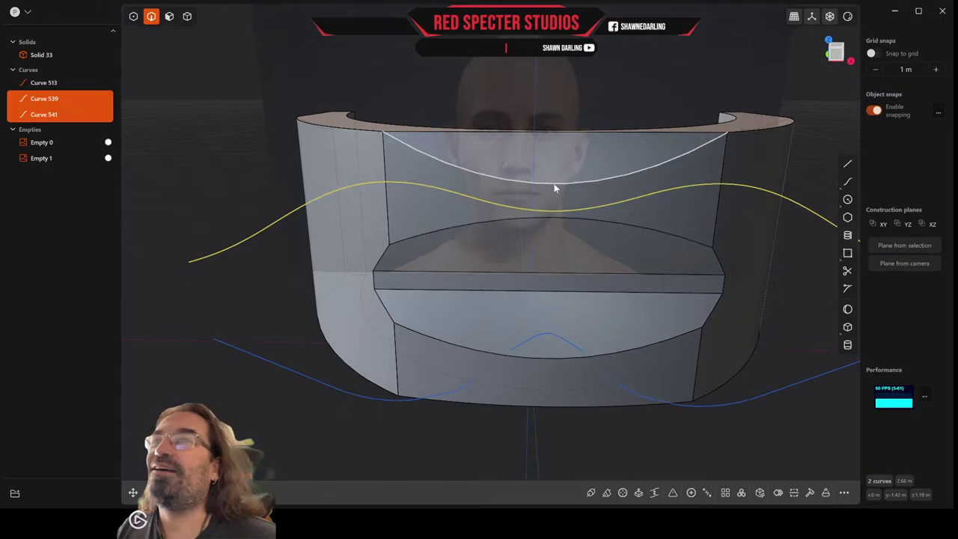
In the front view, move the centre end points of the two upper-edge halves so they snap together on the centre line
{"action": "left_click", "coordinate": [836, 53]}
{"action": "scroll", "coordinate": [570, 151], "scroll_direction": "up", "scroll_amount": 3}
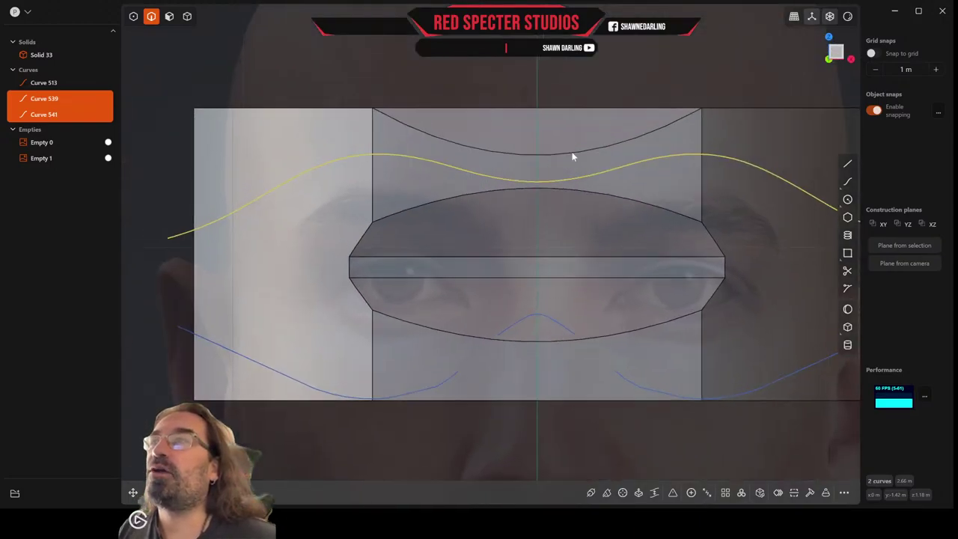
{"action": "left_click", "coordinate": [133, 15]}
{"action": "left_click", "coordinate": [535, 184]}
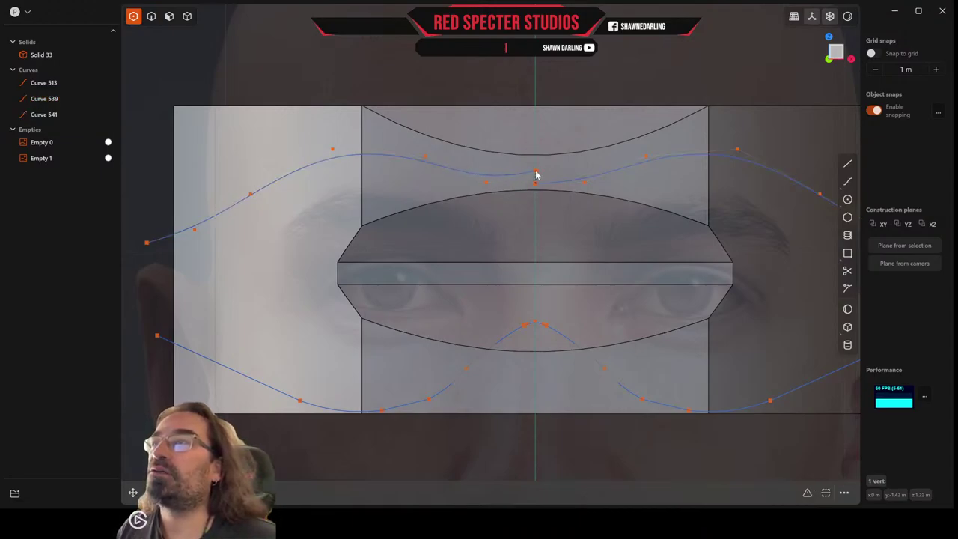
{"action": "key", "text": "Escape"}
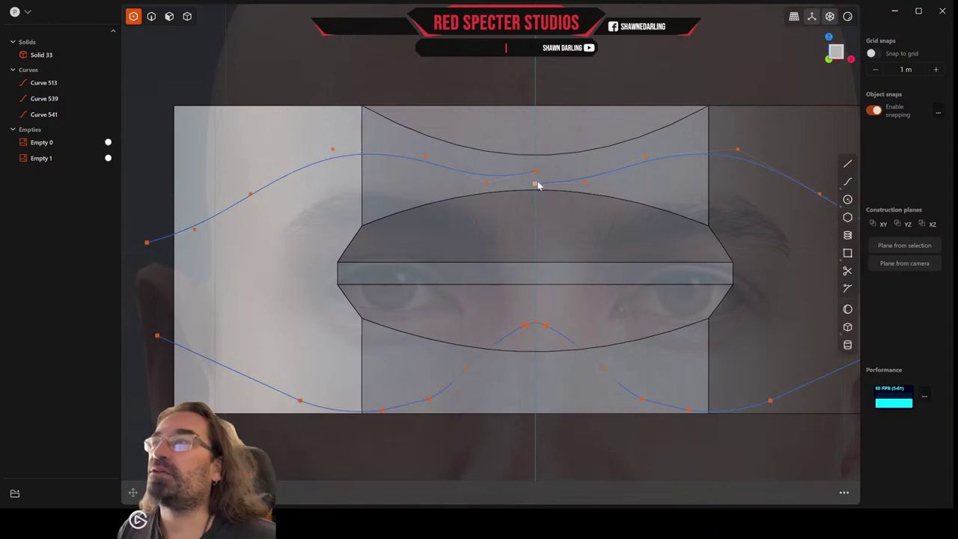
{"action": "left_click", "coordinate": [535, 184]}
{"action": "left_click_drag", "start_coordinate": [551, 183], "coordinate": [538, 176]}
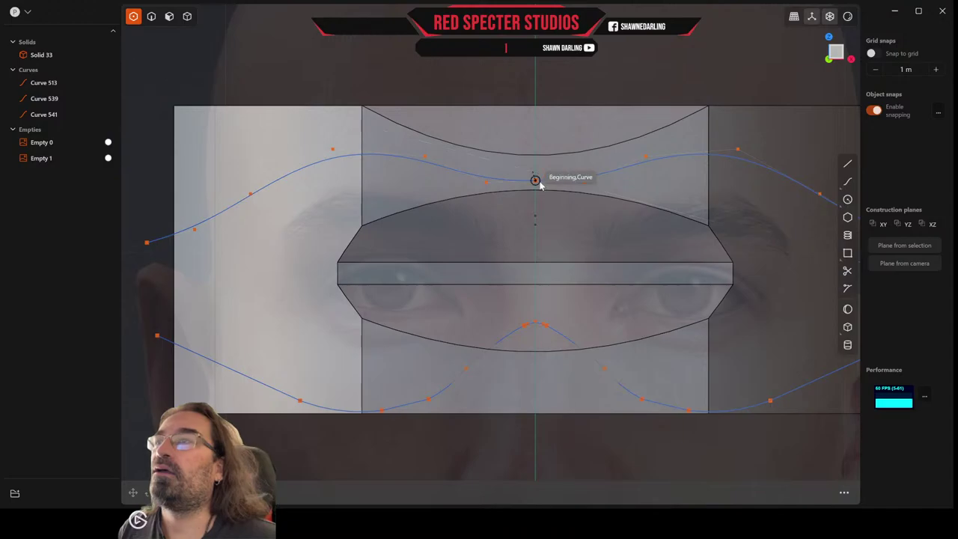
Join the two halves of the upper-edge curve into a single curve
{"action": "left_click", "coordinate": [151, 15]}
{"action": "left_click", "coordinate": [489, 177]}
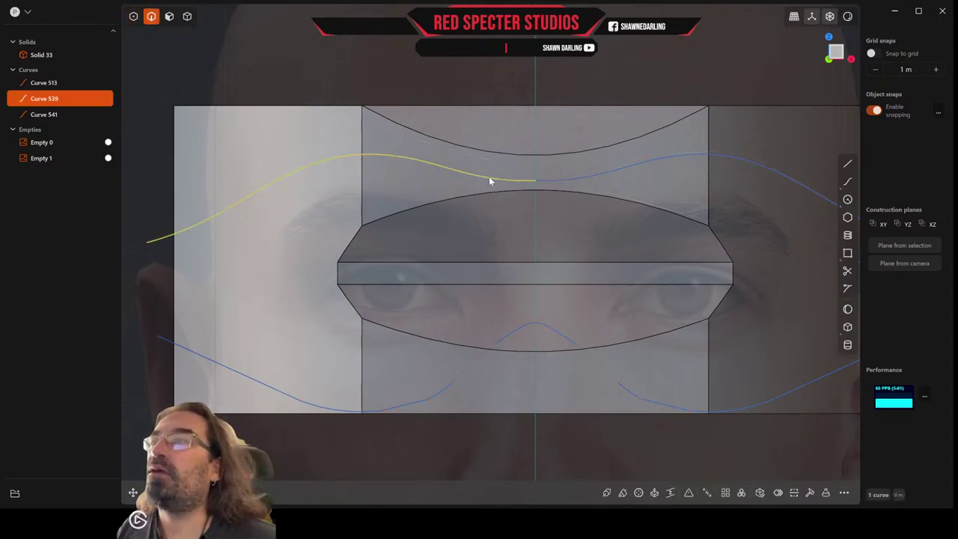
{"action": "left_click", "coordinate": [571, 179]}
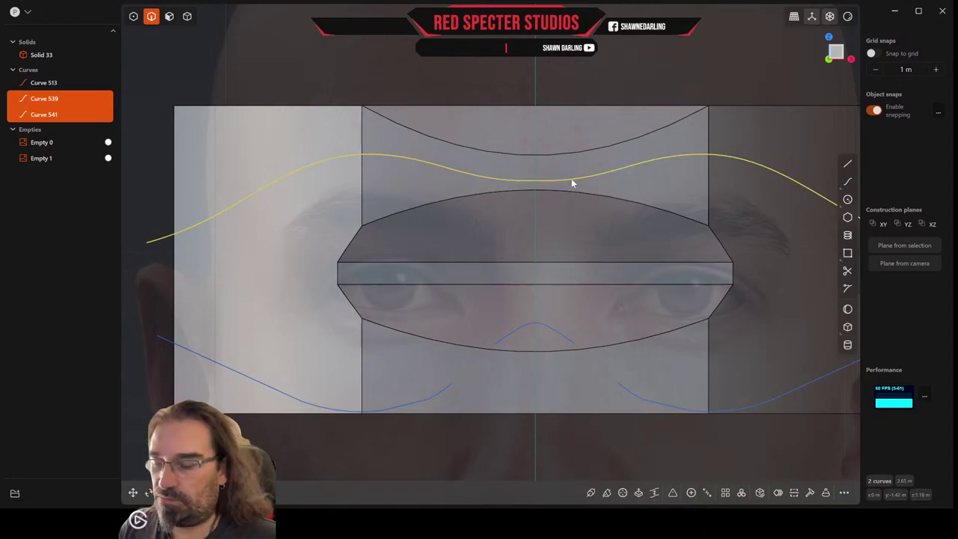
{"action": "key", "text": "j"}
Examine the joined upper-edge curve from the side, and select the joined lower-edge curve to check it as well
{"action": "scroll", "coordinate": [556, 241], "scroll_direction": "down", "scroll_amount": 4}
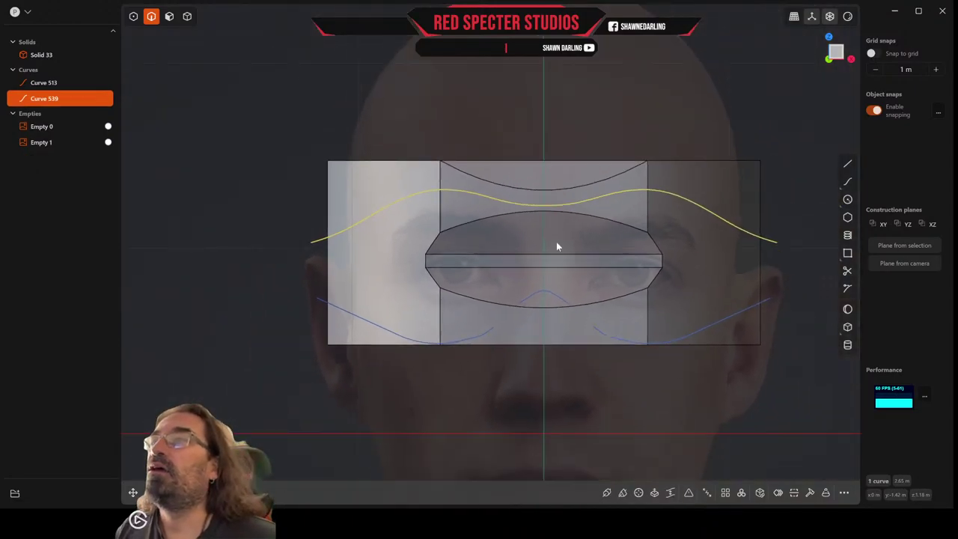
{"action": "middle_click_drag", "start_coordinate": [551, 254], "coordinate": [467, 283]}
{"action": "scroll", "coordinate": [511, 224], "scroll_direction": "down", "scroll_amount": 2}
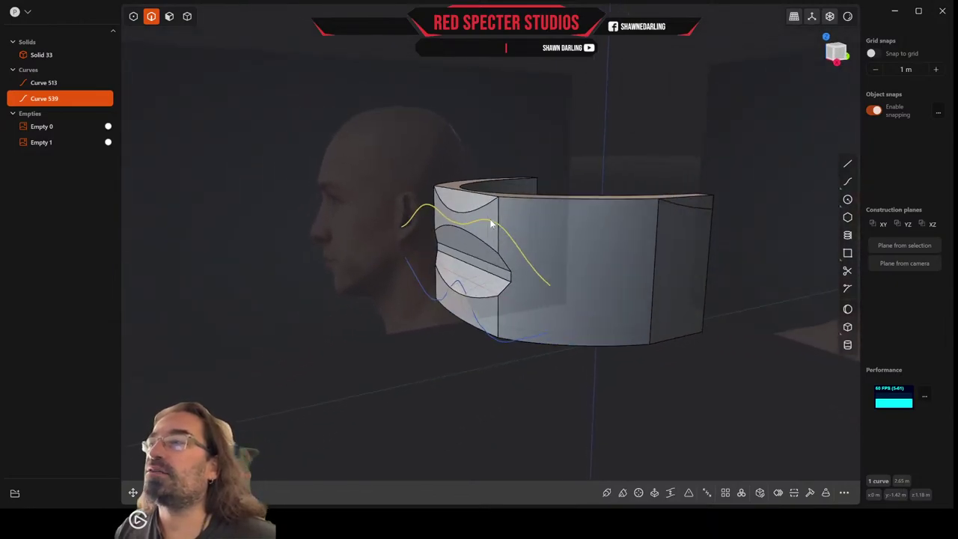
{"action": "left_click", "coordinate": [463, 288]}
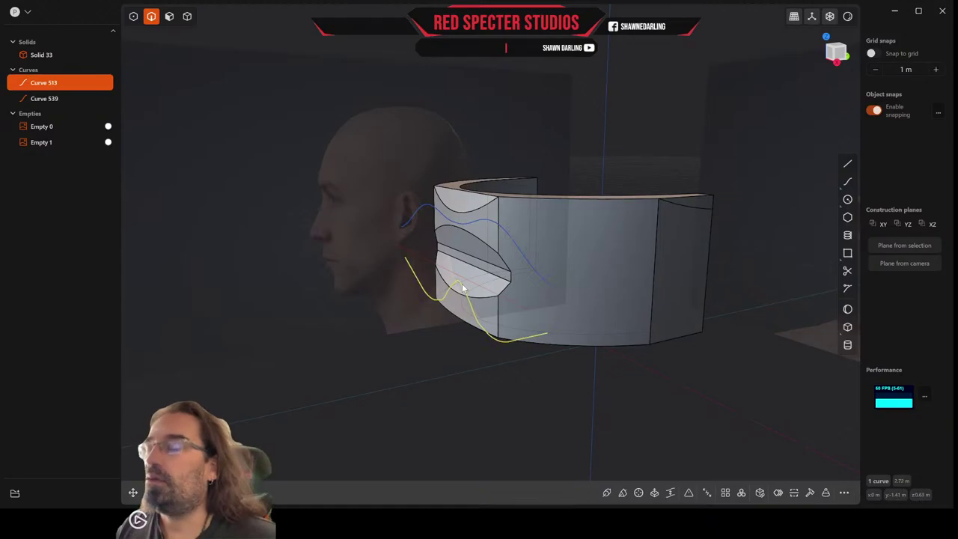
Move the joined upper-edge and lower-edge curves together forward, away from the front of the visor solid
{"action": "key", "text": "g"}
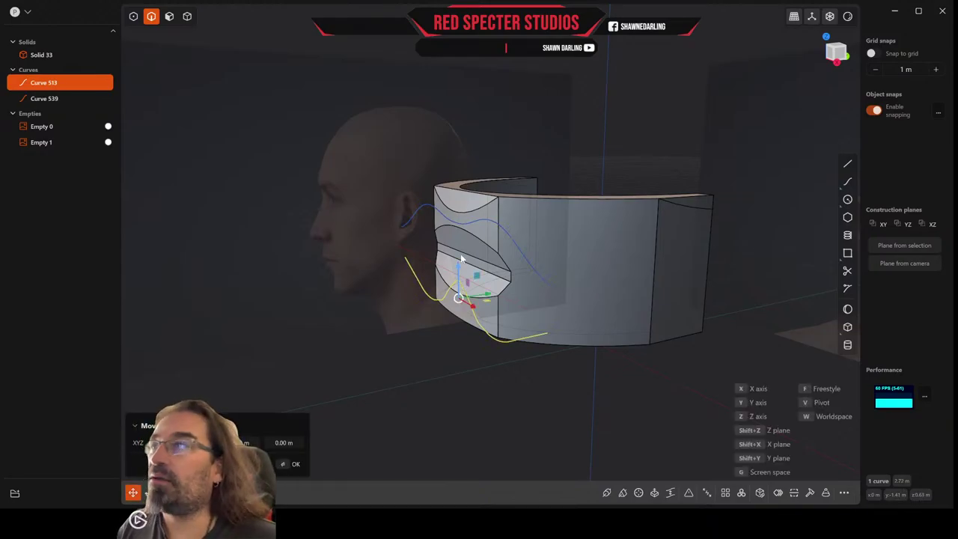
{"action": "key", "text": "Escape"}
{"action": "left_click", "coordinate": [418, 215]}
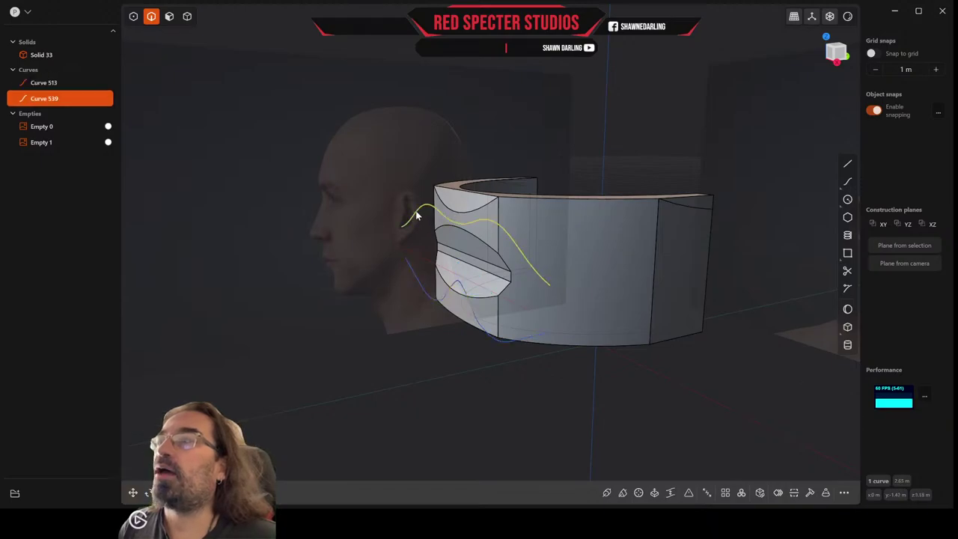
{"action": "left_click", "coordinate": [415, 281], "text": "shift"}
{"action": "key", "text": "g"}
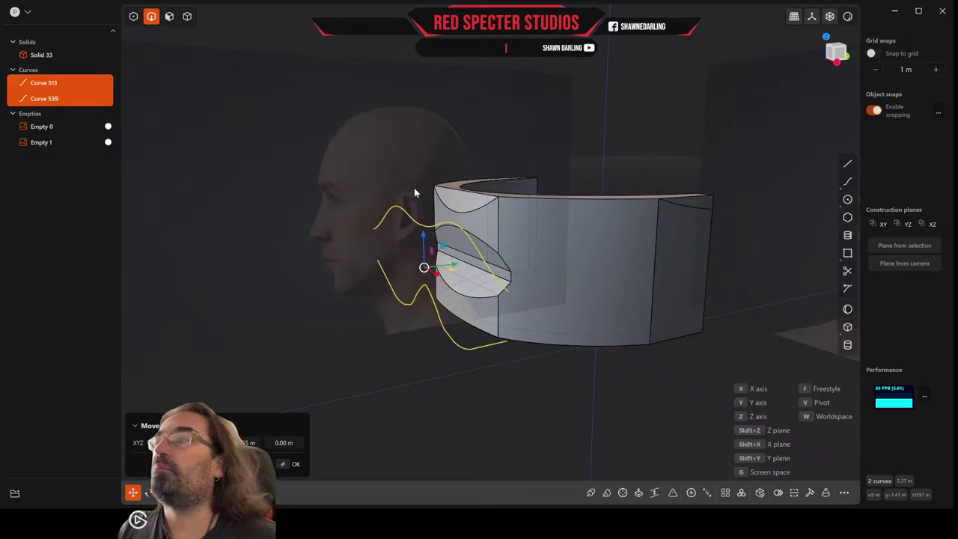
{"action": "right_click", "coordinate": [507, 230]}
Cut the visor solid with both the lower-edge and upper-edge curves, splitting it into separate bodies along their profiles
{"action": "left_click", "coordinate": [523, 221]}
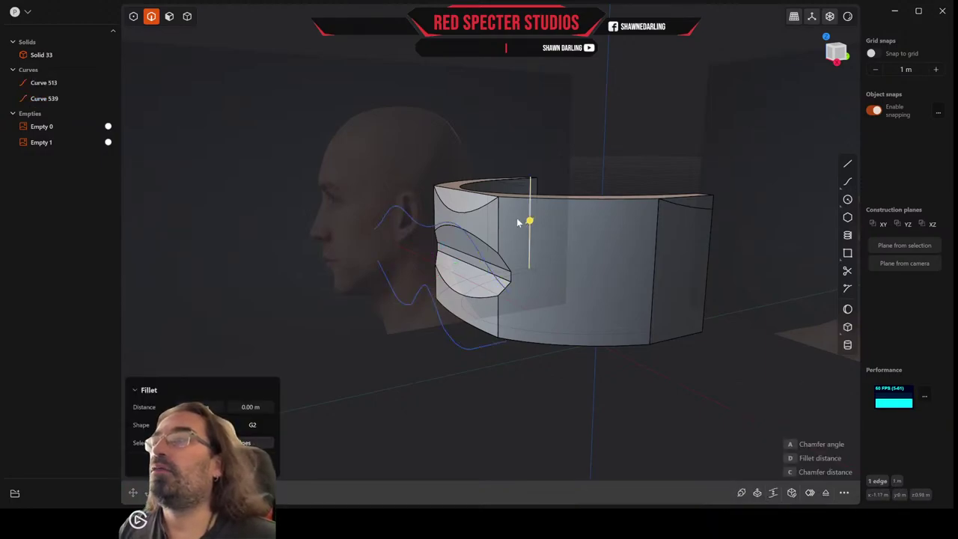
{"action": "left_click", "coordinate": [557, 256]}
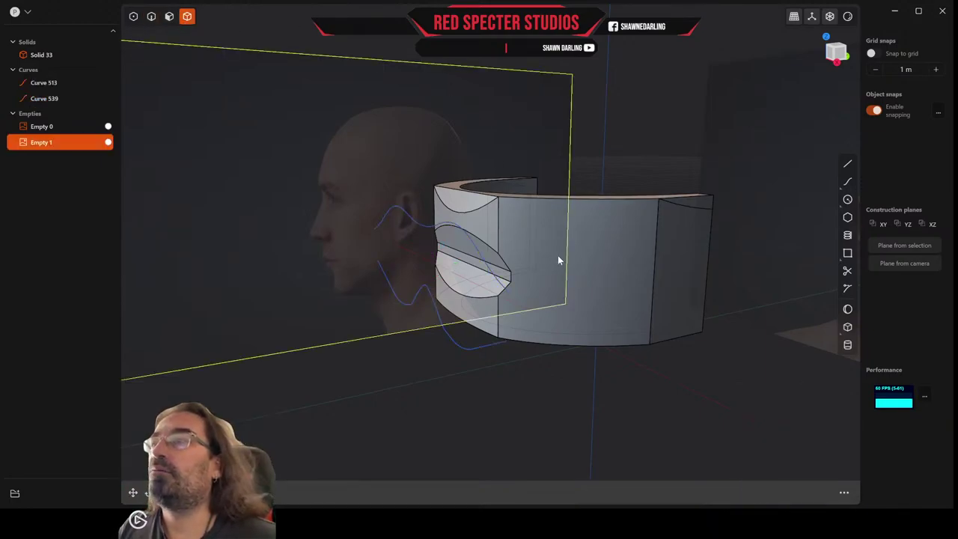
{"action": "left_click", "coordinate": [603, 293]}
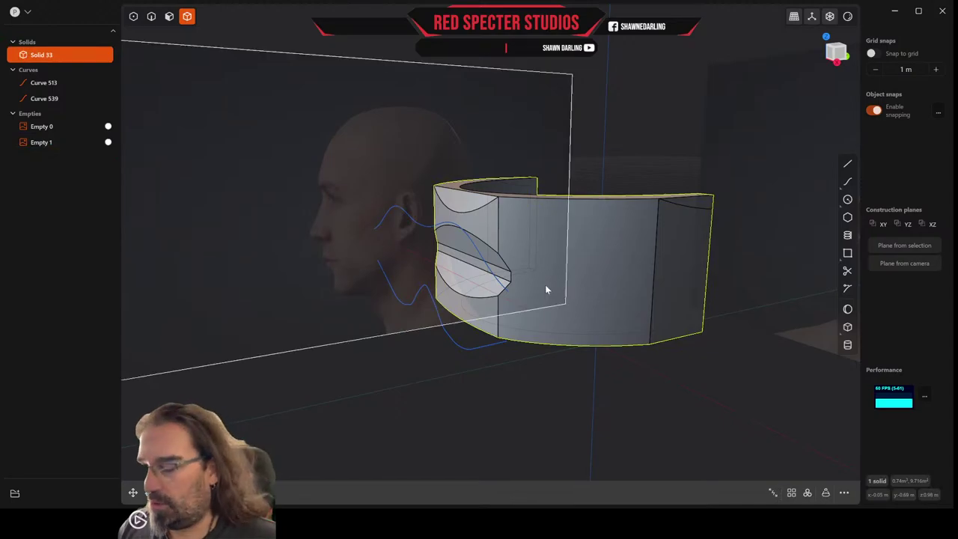
{"action": "key", "text": "c"}
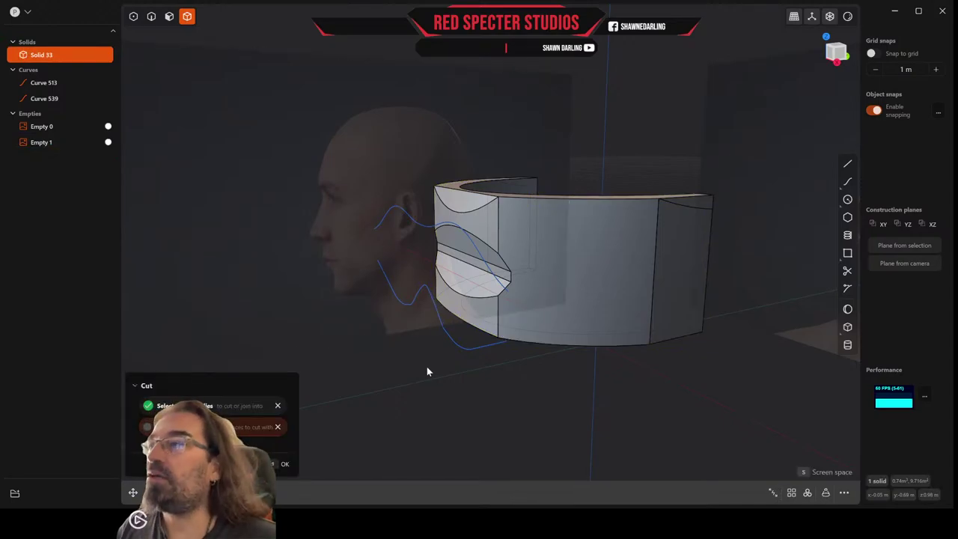
{"action": "left_click", "coordinate": [428, 290]}
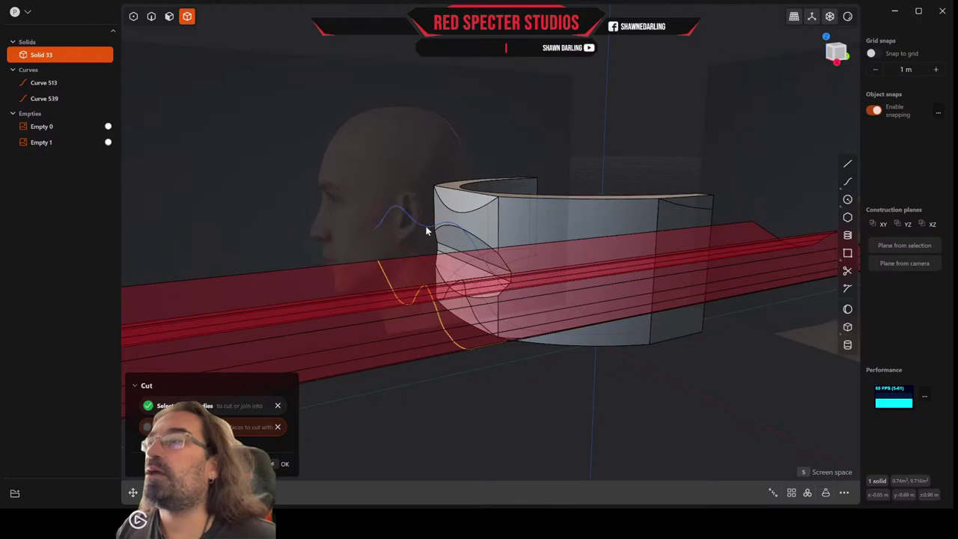
{"action": "left_click", "coordinate": [426, 231]}
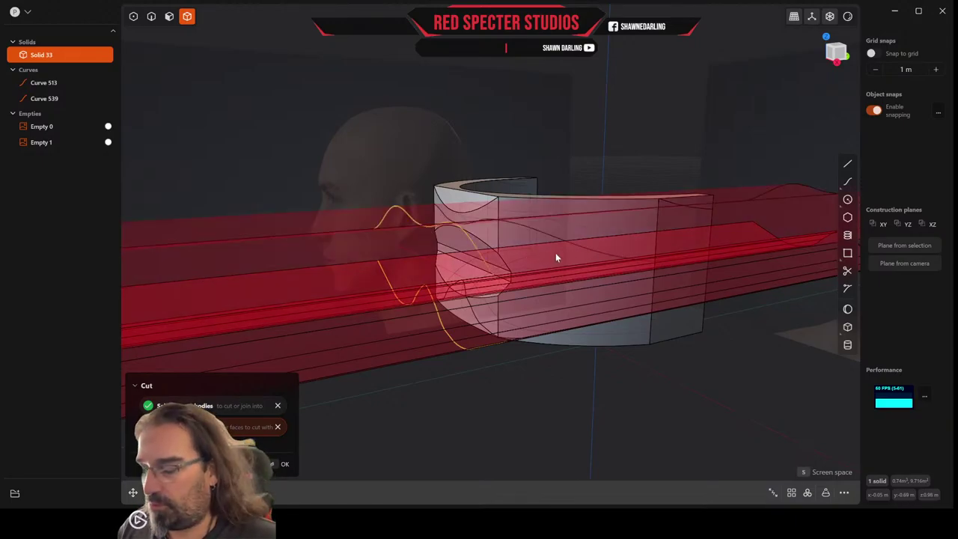
{"action": "key", "text": "Return"}
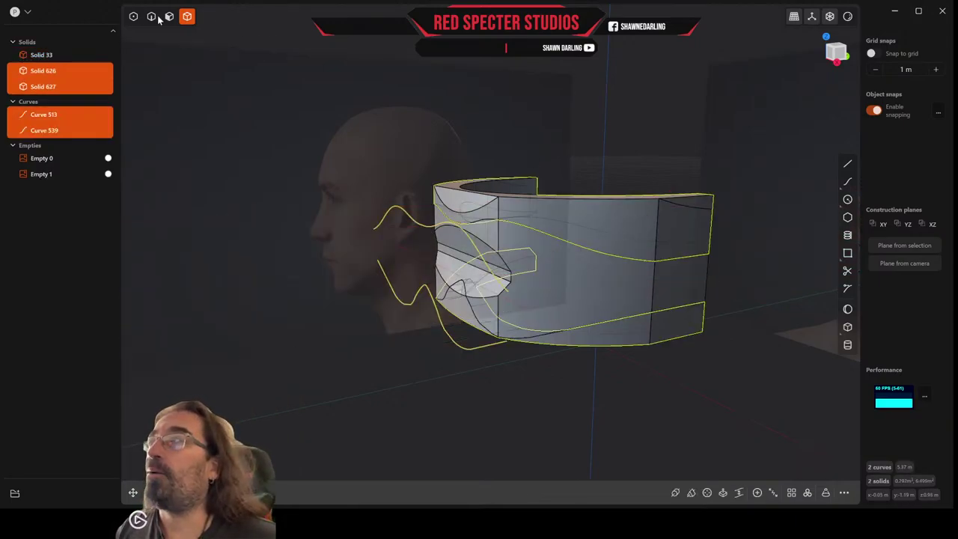
Delete the two leftover cut solids above and below the wavy visor band
{"action": "key", "text": "Escape"}
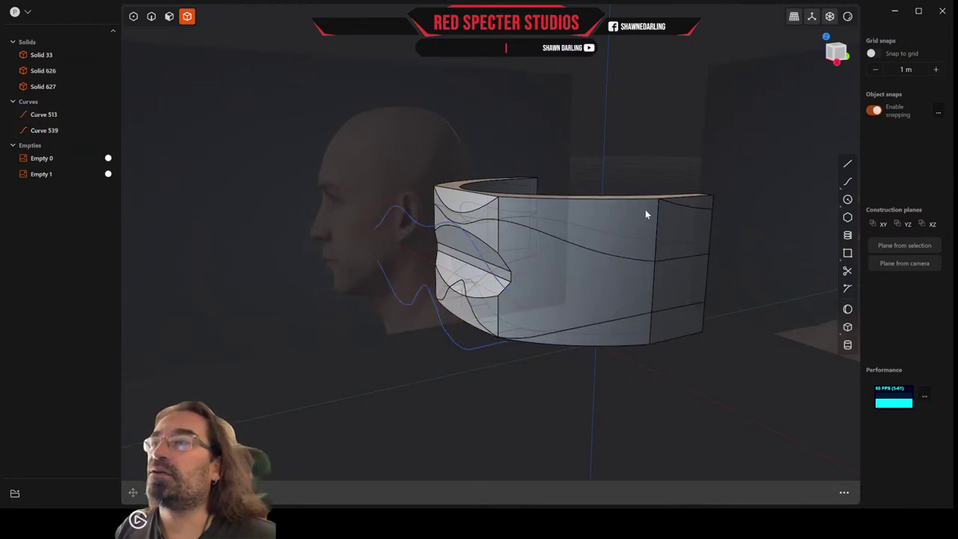
{"action": "left_click", "coordinate": [645, 209]}
{"action": "key", "text": "Delete"}
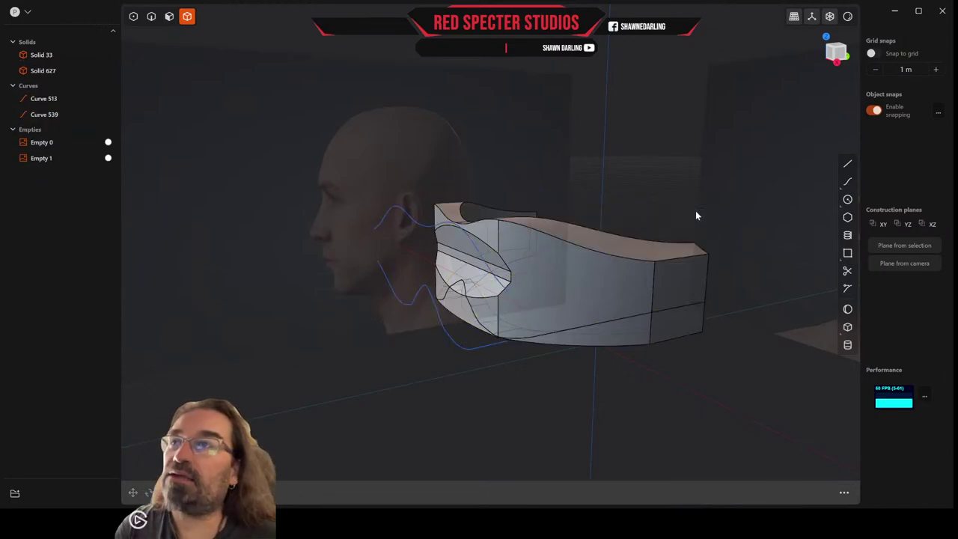
{"action": "left_click", "coordinate": [677, 326]}
{"action": "key", "text": "Delete"}
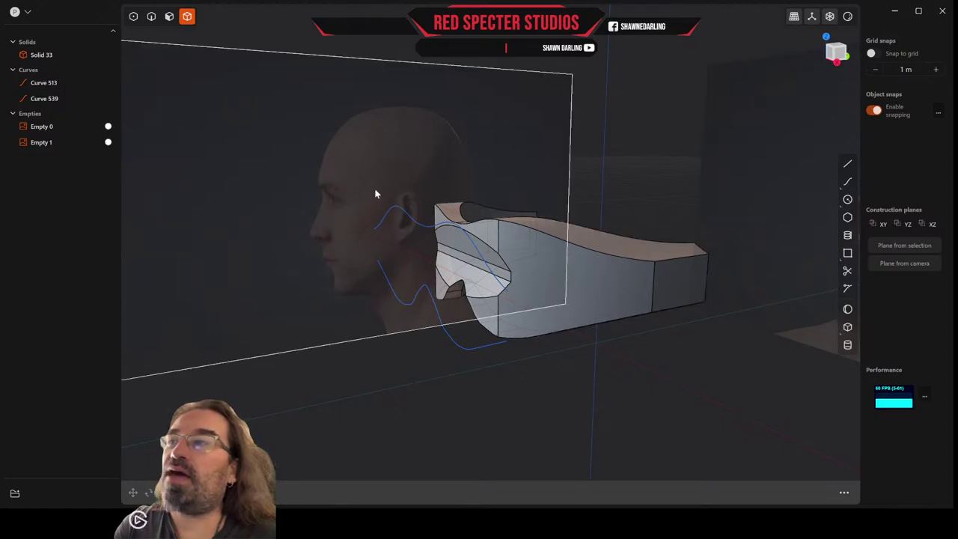
Delete the two wavy cutting curves, Curve 513 and Curve 539
{"action": "left_click", "coordinate": [43, 83]}
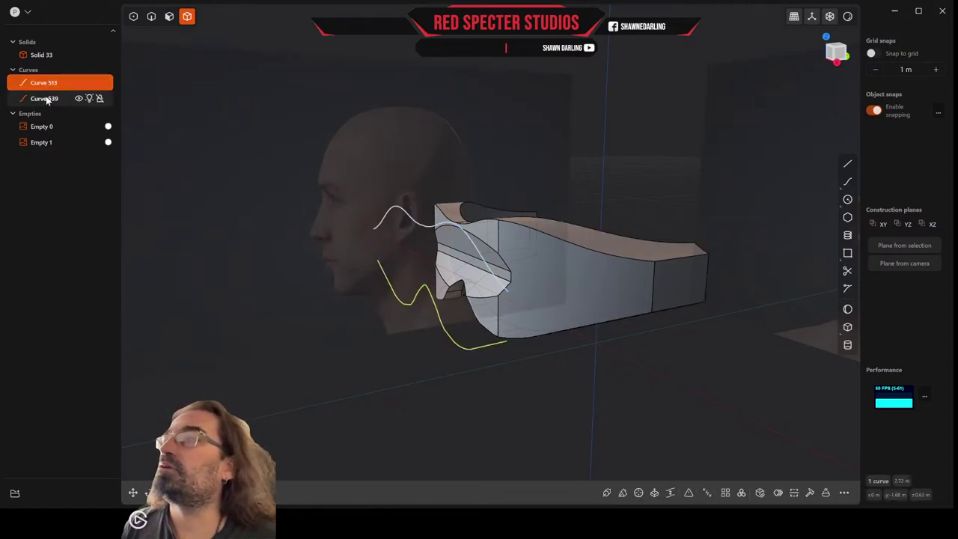
{"action": "left_click", "coordinate": [46, 100], "text": "shift"}
{"action": "key", "text": "Delete"}
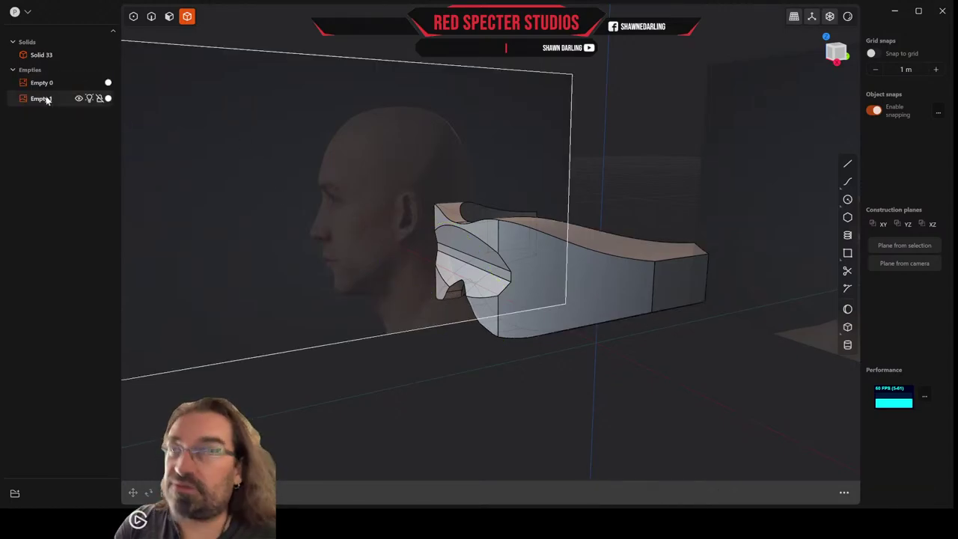
Run Delete Redundant Topology on the visor solid
{"action": "middle_click_drag", "start_coordinate": [511, 303], "coordinate": [543, 325]}
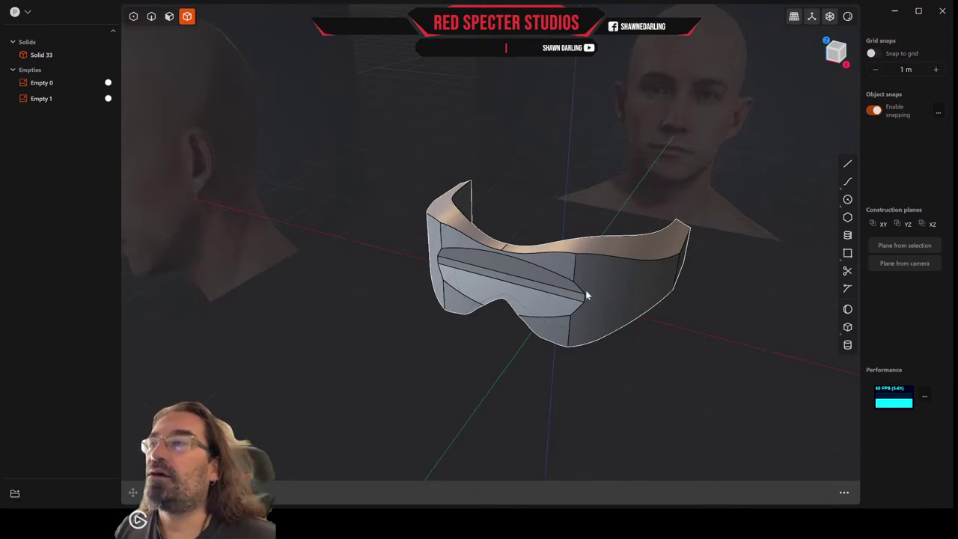
{"action": "middle_click_drag", "start_coordinate": [585, 289], "coordinate": [554, 229]}
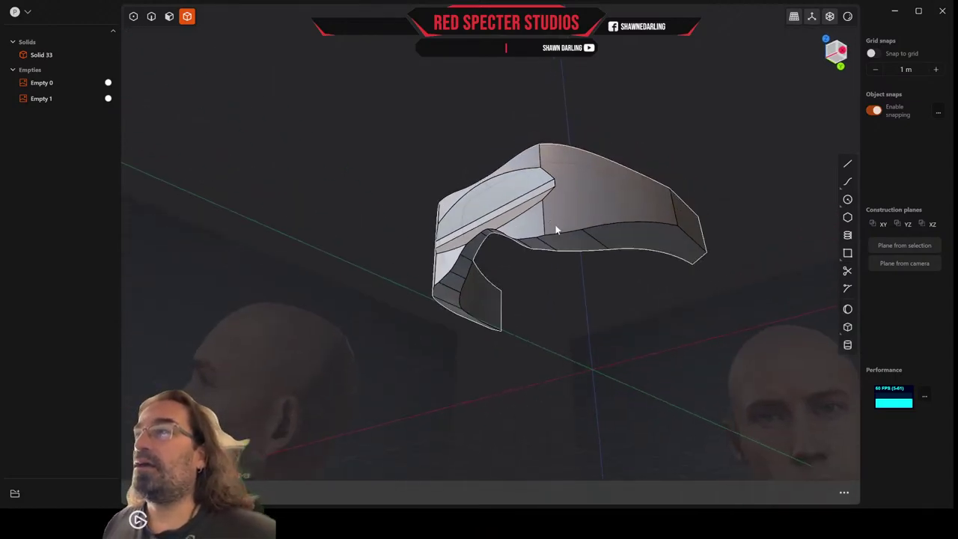
{"action": "left_click", "coordinate": [579, 195]}
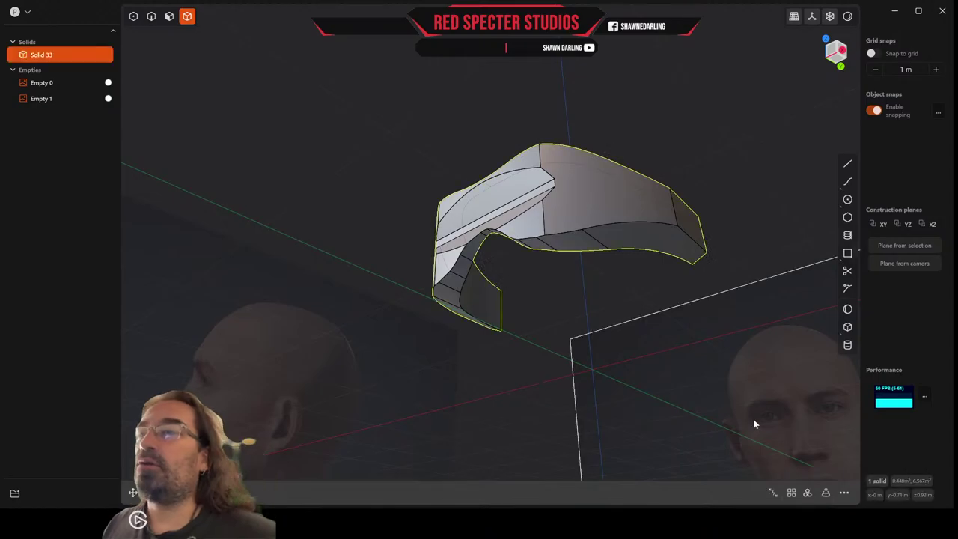
{"action": "left_click", "coordinate": [843, 492]}
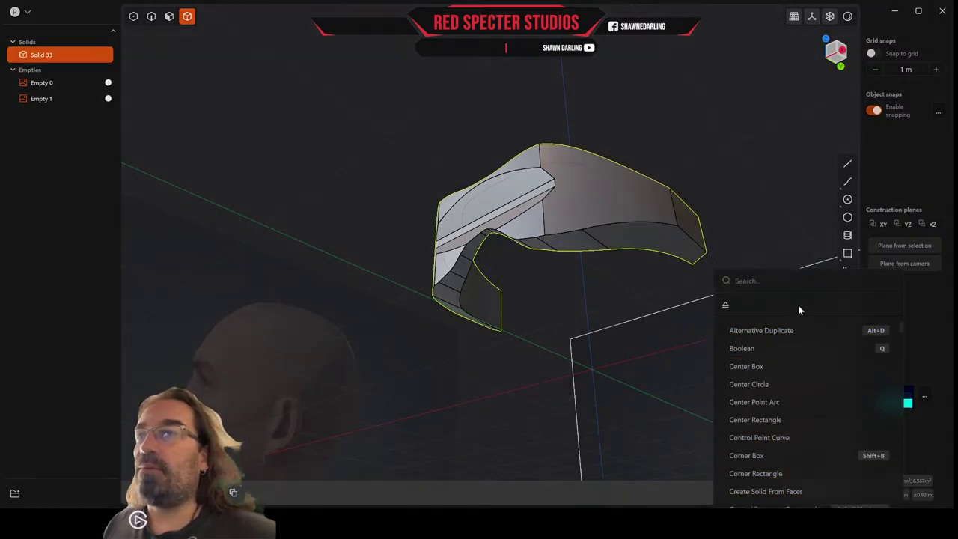
{"action": "type", "text": "de"}
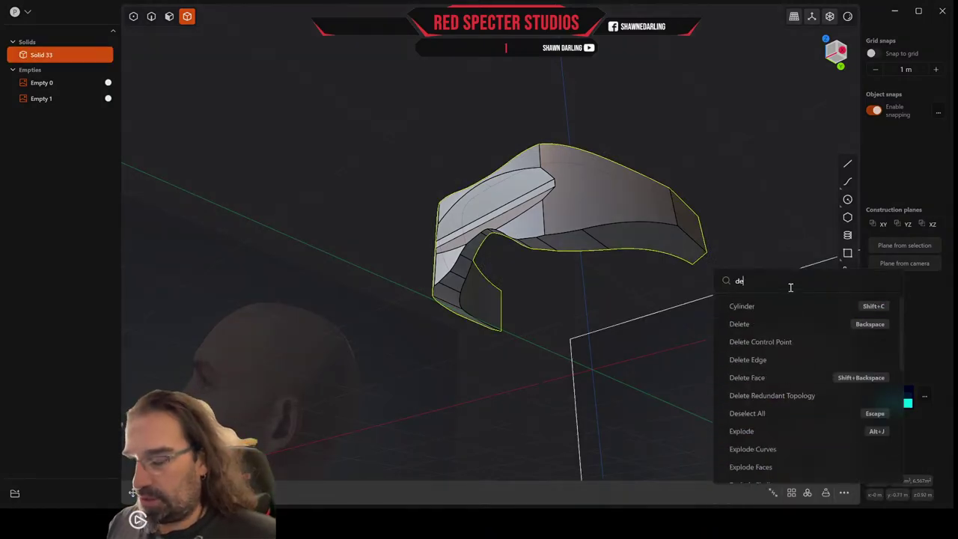
{"action": "type", "text": "l"}
{"action": "left_click", "coordinate": [795, 379]}
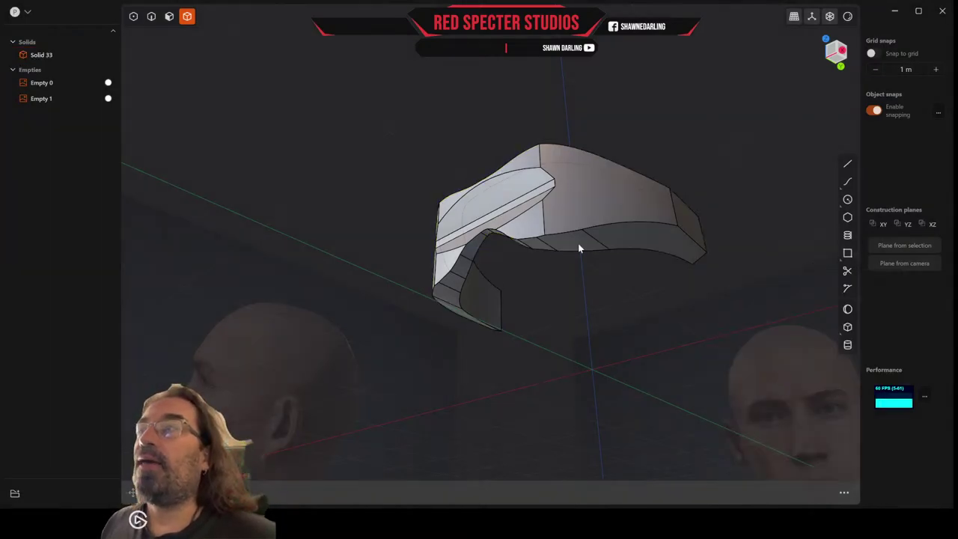
Examine the visor's shape from several angles and against the head reference images in side and front view
{"action": "middle_click_drag", "start_coordinate": [566, 220], "coordinate": [566, 367]}
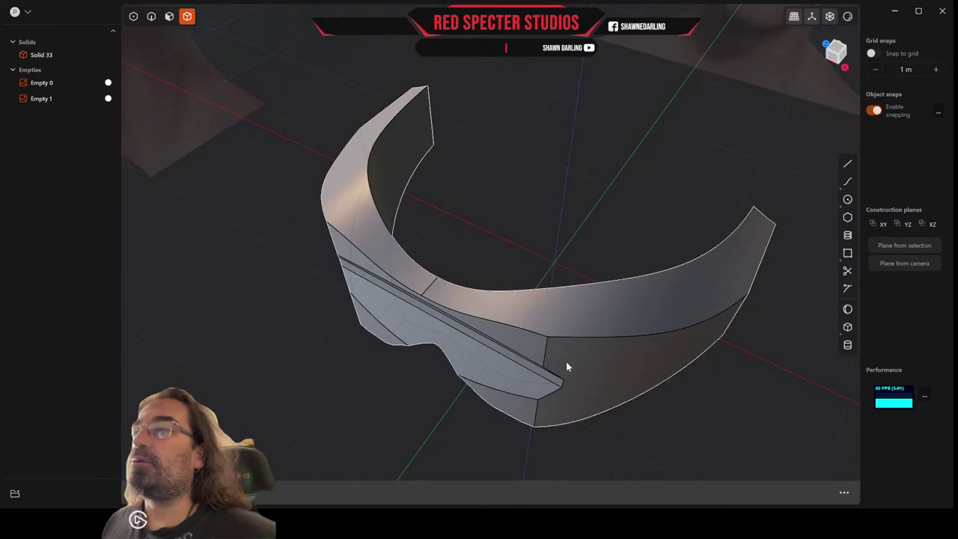
{"action": "middle_click_drag", "start_coordinate": [507, 332], "coordinate": [424, 219]}
{"action": "mouse_move", "coordinate": [438, 205]}
{"action": "middle_mouse_down"}
{"action": "mouse_move", "coordinate": [429, 194]}
{"action": "mouse_move", "coordinate": [430, 207]}
{"action": "middle_mouse_up"}
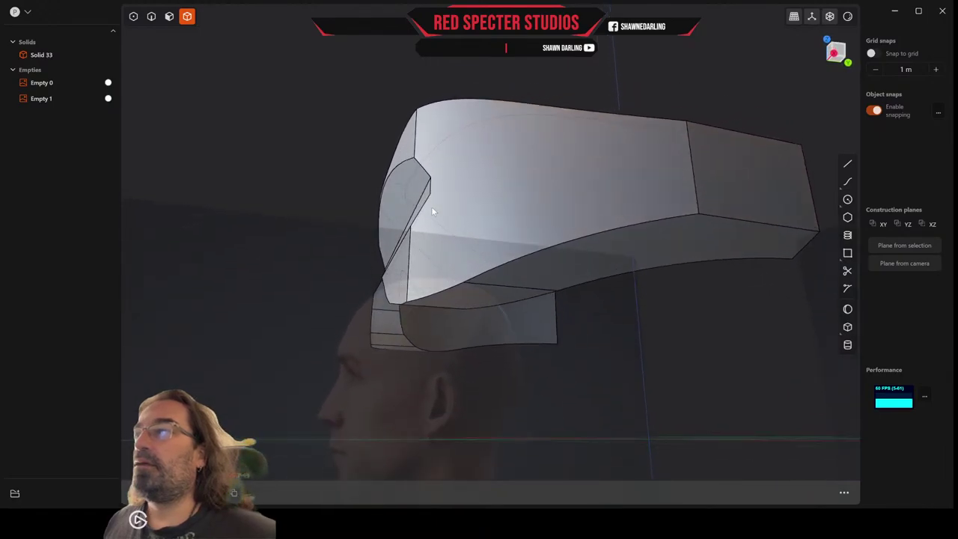
{"action": "left_click", "coordinate": [830, 58]}
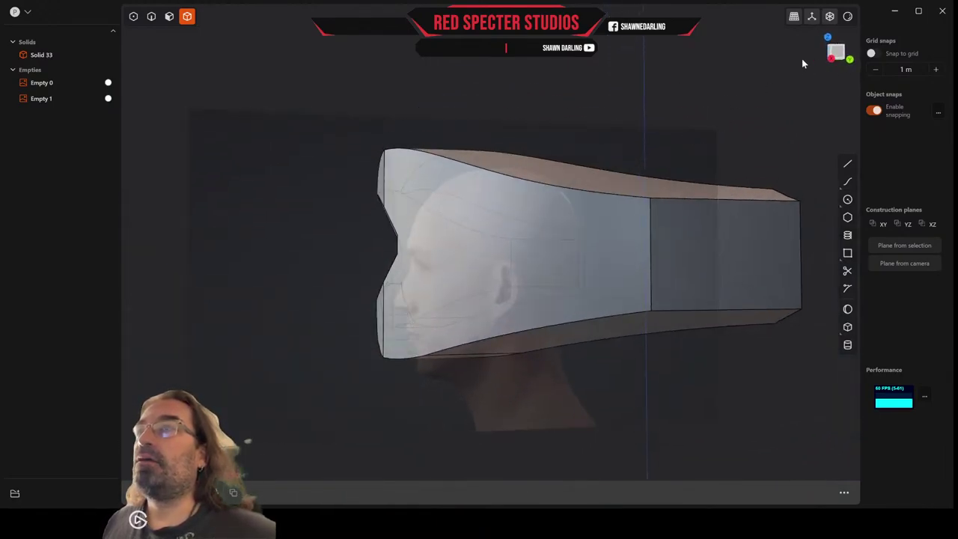
{"action": "left_click", "coordinate": [838, 54]}
{"action": "scroll", "coordinate": [542, 183], "scroll_direction": "up", "scroll_amount": 1}
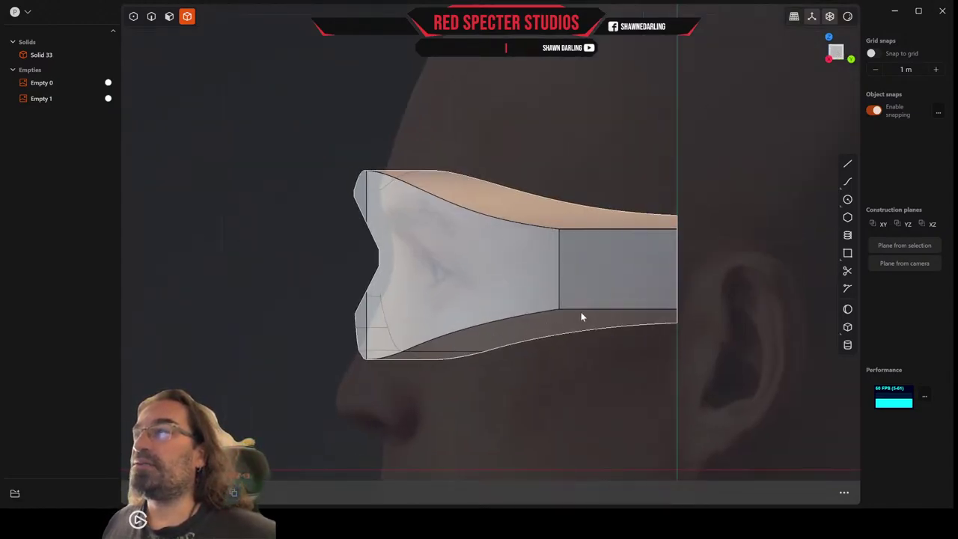
{"action": "middle_click_drag", "start_coordinate": [332, 289], "coordinate": [429, 173]}
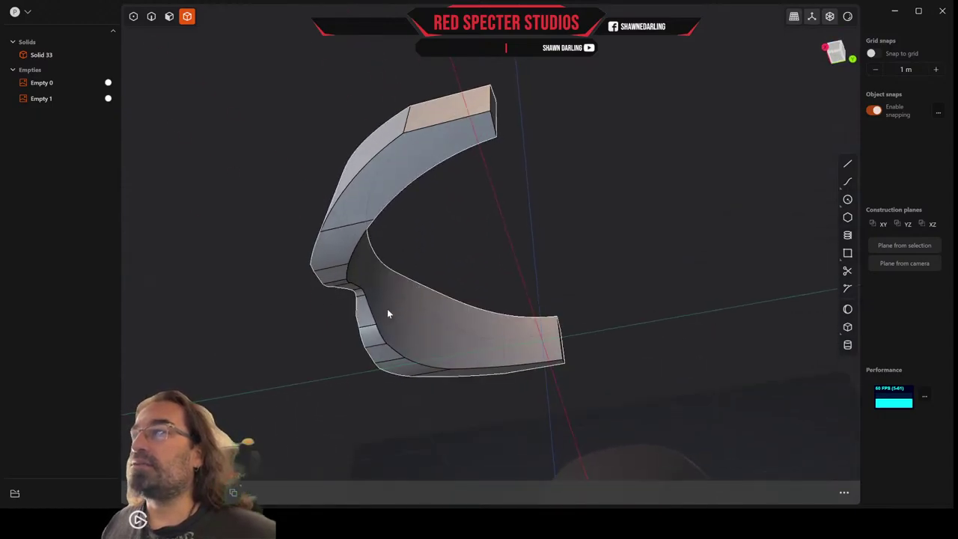
{"action": "middle_click_drag", "start_coordinate": [369, 322], "coordinate": [404, 299]}
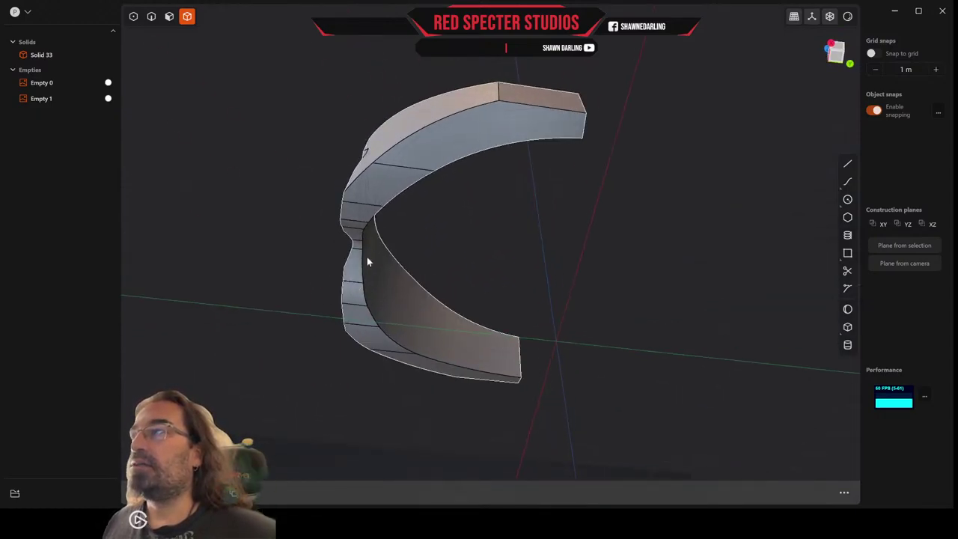
{"action": "middle_click_drag", "start_coordinate": [366, 257], "coordinate": [531, 253]}
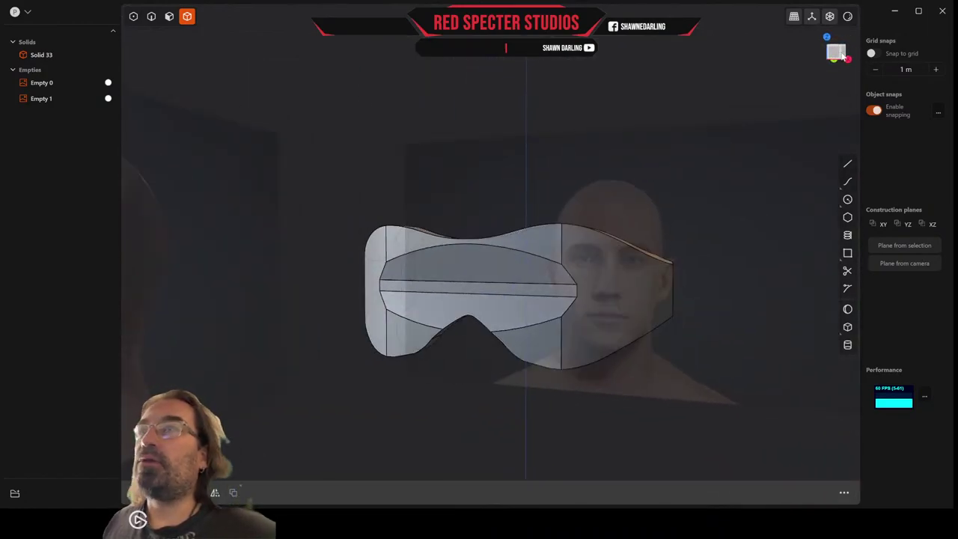
{"action": "left_click", "coordinate": [842, 56]}
{"action": "scroll", "coordinate": [562, 226], "scroll_direction": "up", "scroll_amount": 2}
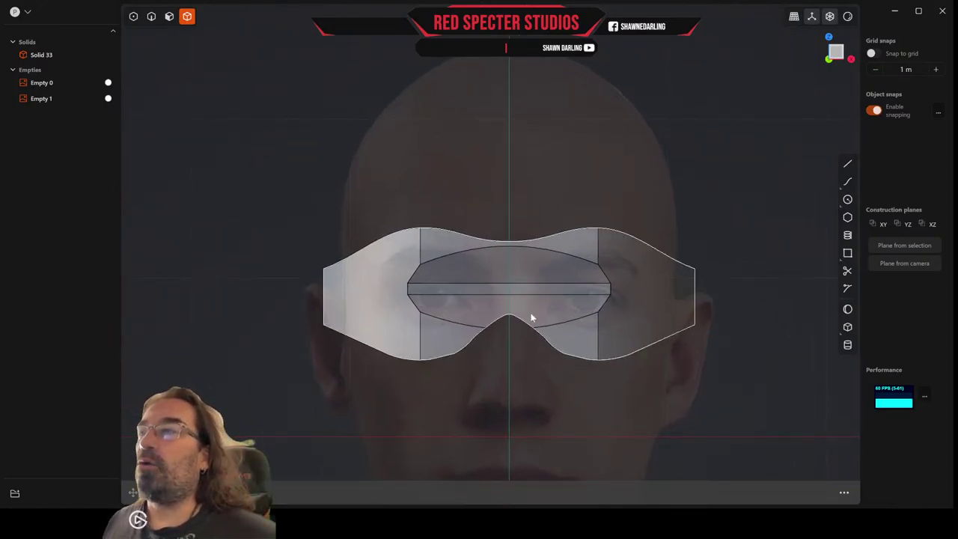
Draw a trial circle with a radius of about 1.21 m on the X axis beside the head reference and delete it
{"action": "scroll", "coordinate": [481, 161], "scroll_direction": "down", "scroll_amount": 6}
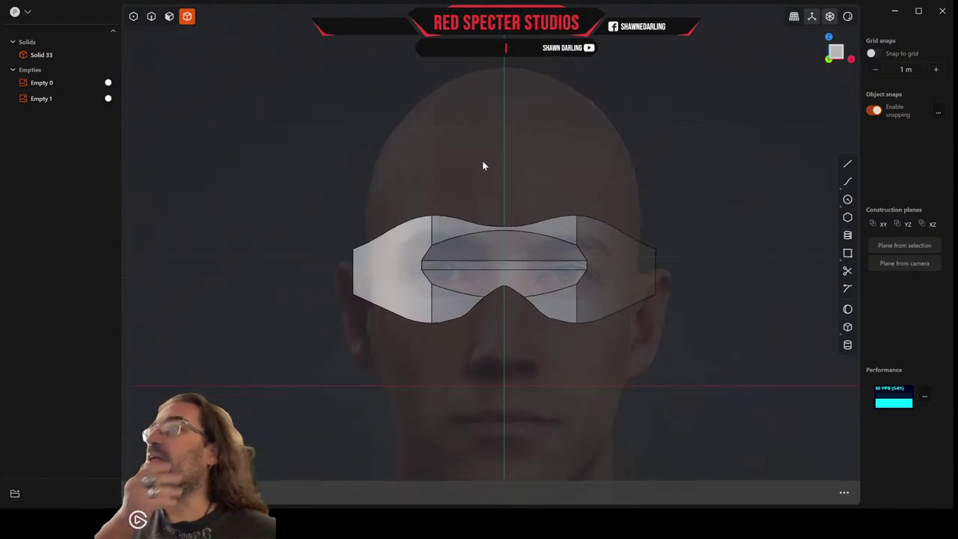
{"action": "scroll", "coordinate": [482, 161], "scroll_direction": "down", "scroll_amount": 2}
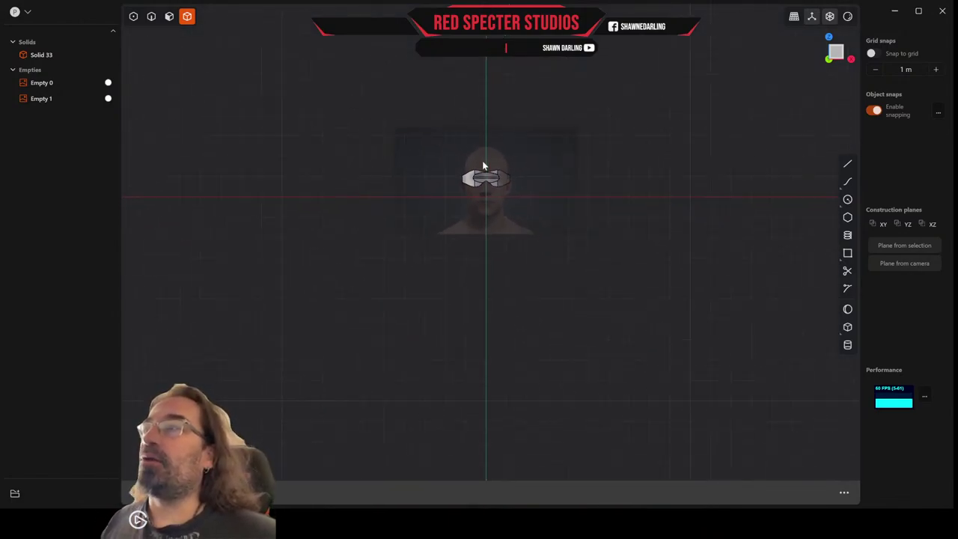
{"action": "left_click", "coordinate": [847, 199]}
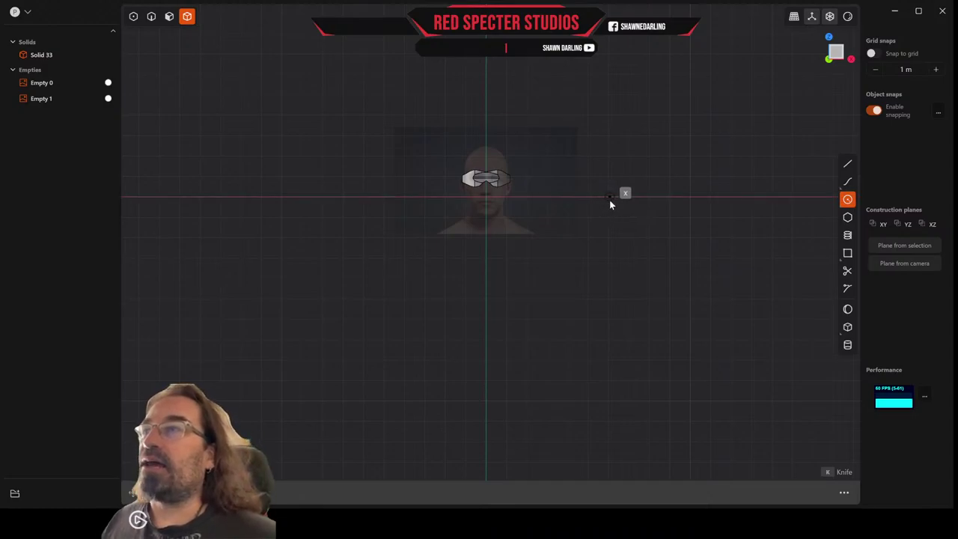
{"action": "left_click", "coordinate": [609, 199]}
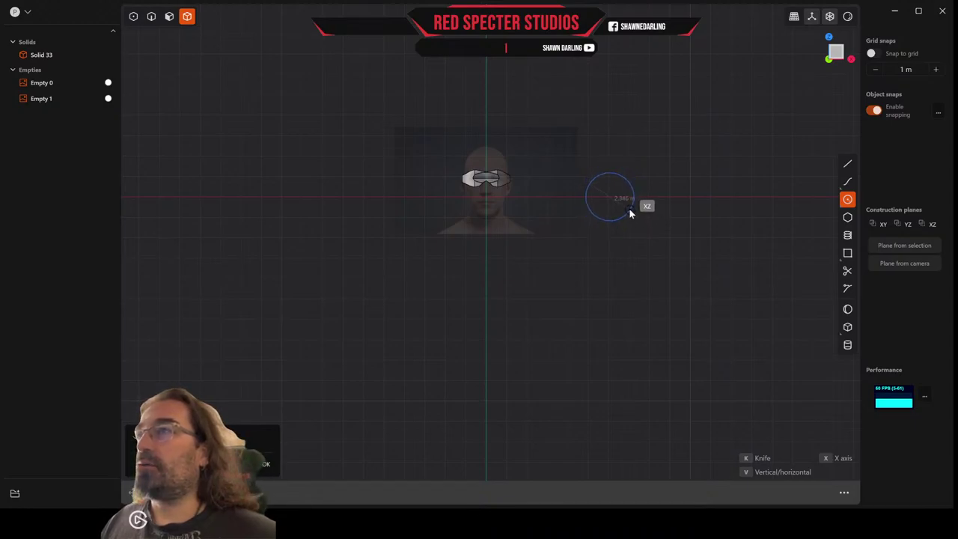
{"action": "left_click", "coordinate": [629, 213]}
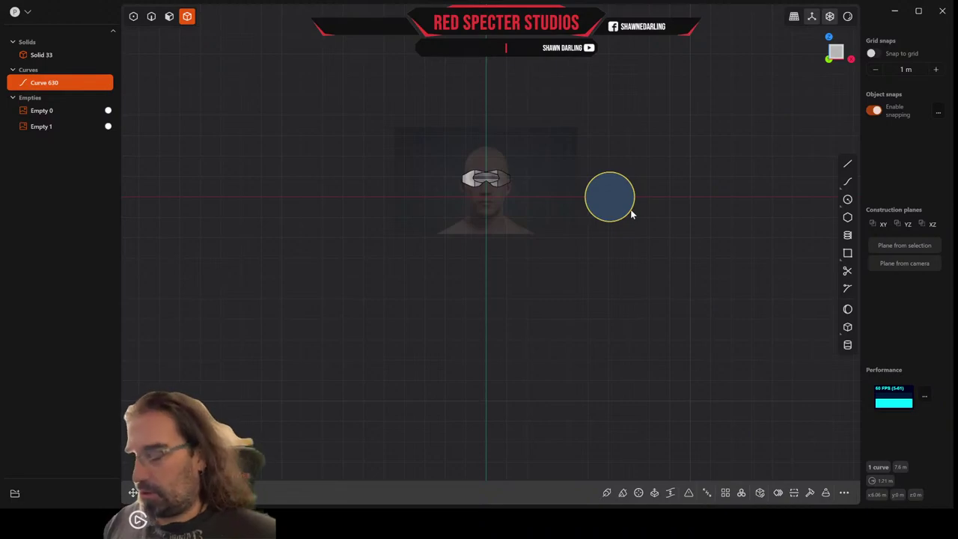
{"action": "key", "text": "Delete"}
Fillet the four vertical edges on the visor's front, above and below the eye slot on both sides, by about 0.89 m
{"action": "scroll", "coordinate": [544, 177], "scroll_direction": "up", "scroll_amount": 4}
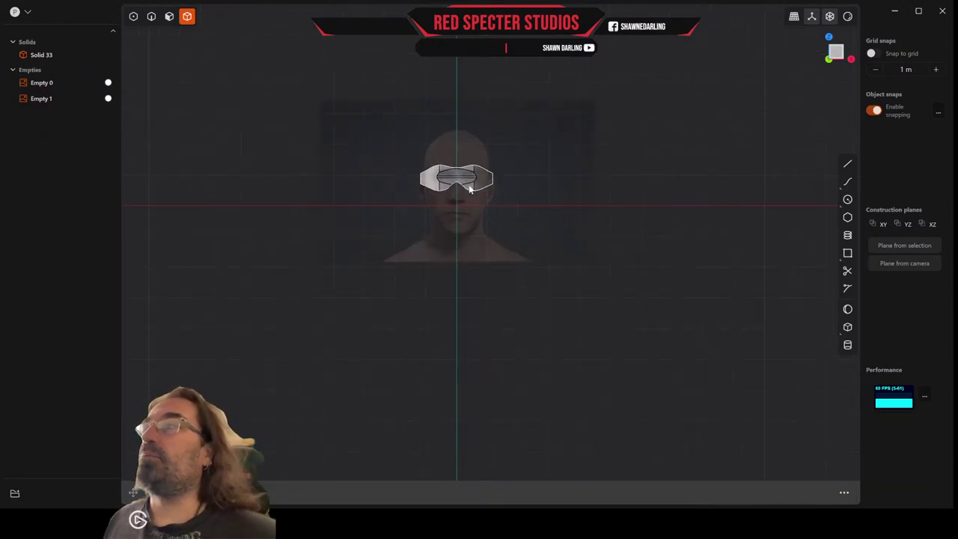
{"action": "scroll", "coordinate": [441, 179], "scroll_direction": "up", "scroll_amount": 6}
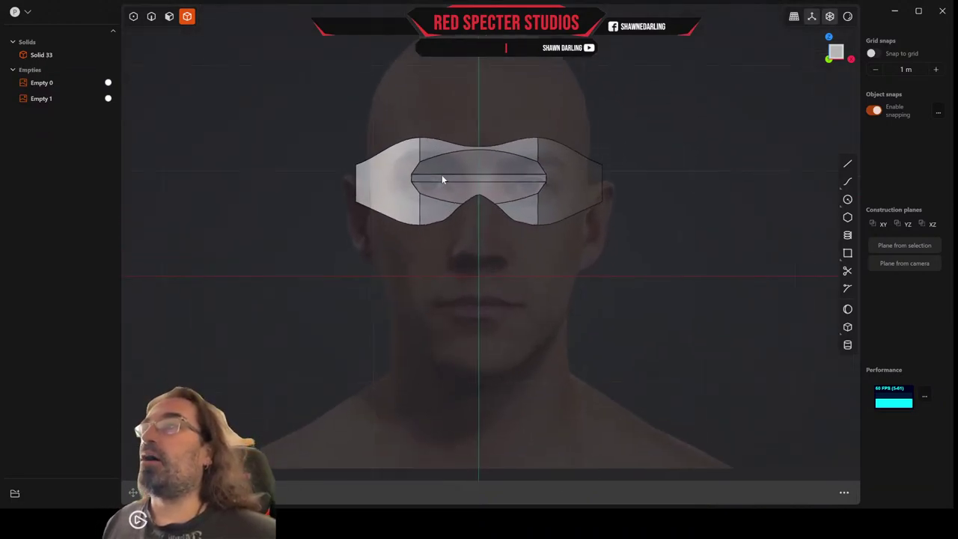
{"action": "scroll", "coordinate": [441, 180], "scroll_direction": "up", "scroll_amount": 2}
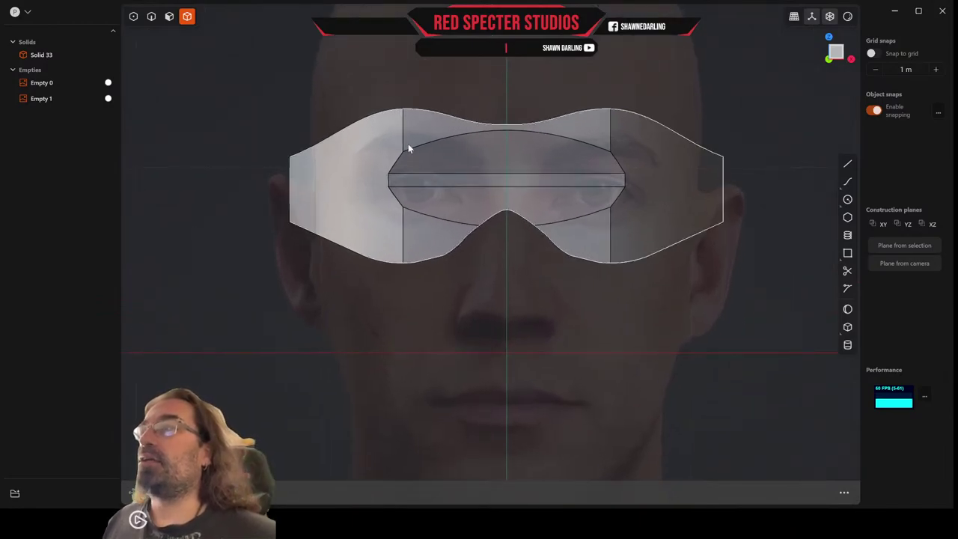
{"action": "key", "text": "2"}
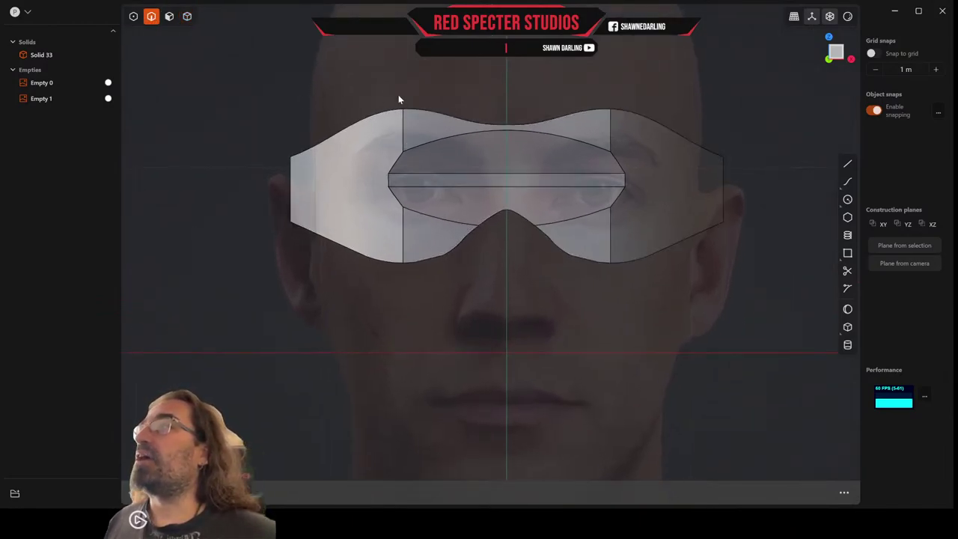
{"action": "left_click", "coordinate": [402, 133]}
{"action": "key", "text": "f"}
{"action": "left_click", "coordinate": [402, 220]}
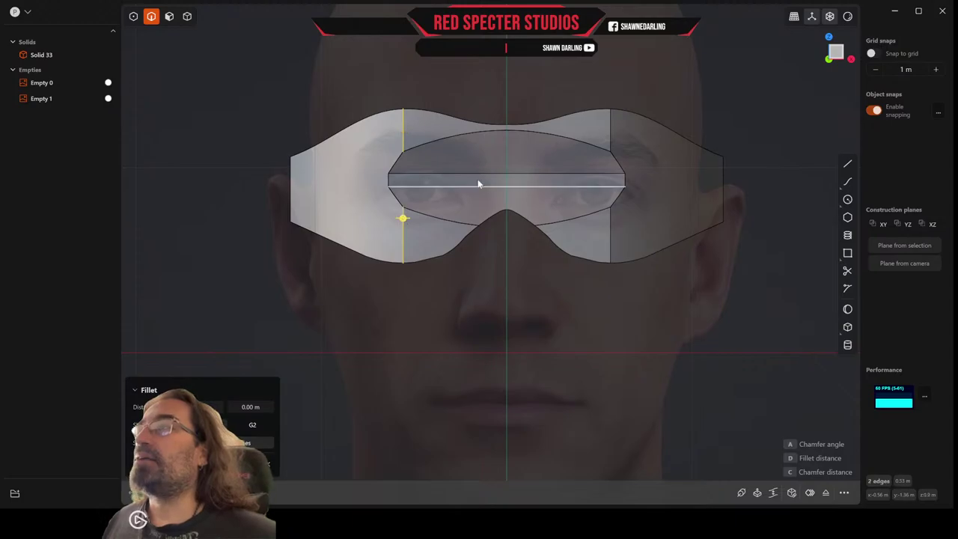
{"action": "left_click", "coordinate": [610, 139]}
{"action": "left_click", "coordinate": [611, 234]}
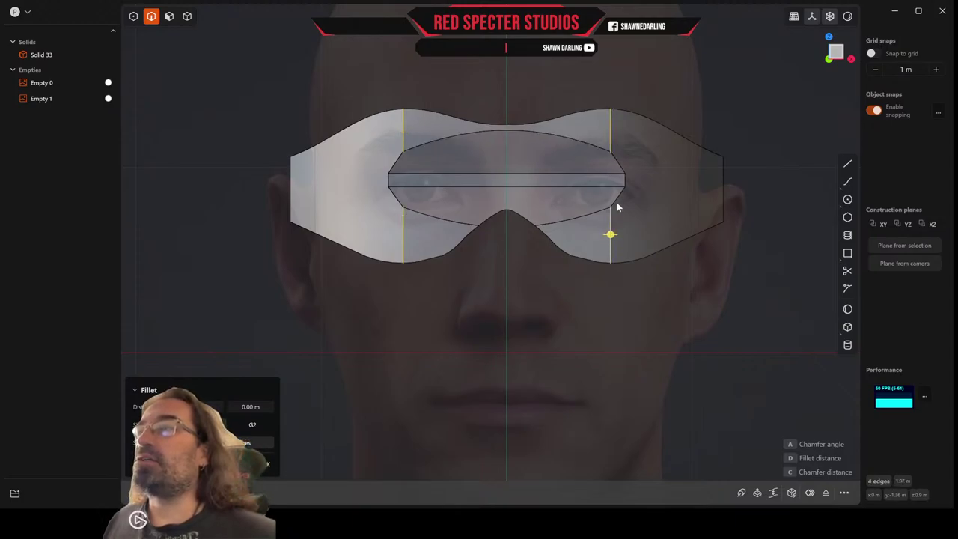
{"action": "left_click_drag", "start_coordinate": [611, 235], "coordinate": [671, 235]}
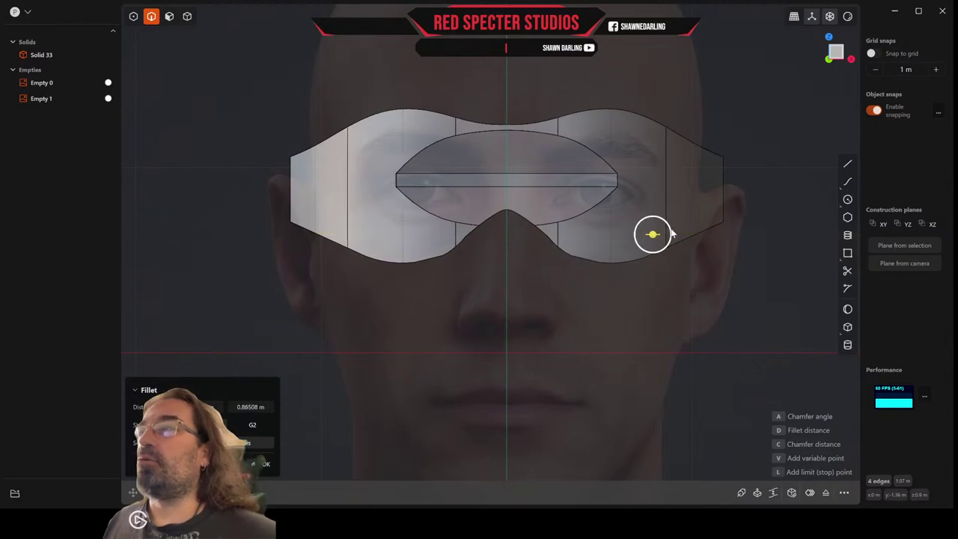
{"action": "key", "text": "Return"}
Select the edges at one end of the visor's eye recess and the lower edge of its horizontal band for filleting
{"action": "middle_click_drag", "start_coordinate": [653, 216], "coordinate": [623, 227]}
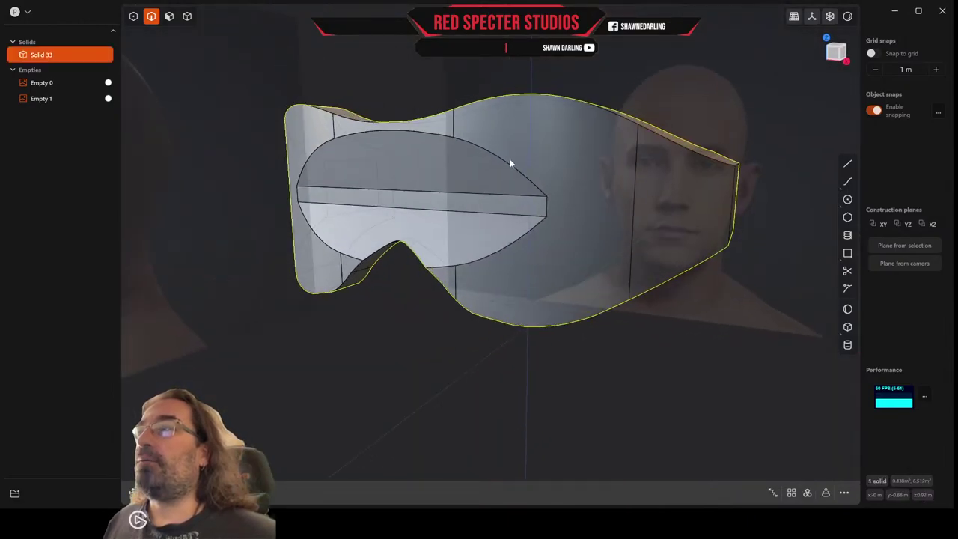
{"action": "middle_click_drag", "start_coordinate": [507, 166], "coordinate": [464, 195]}
{"action": "middle_click_drag", "start_coordinate": [380, 267], "coordinate": [440, 180]}
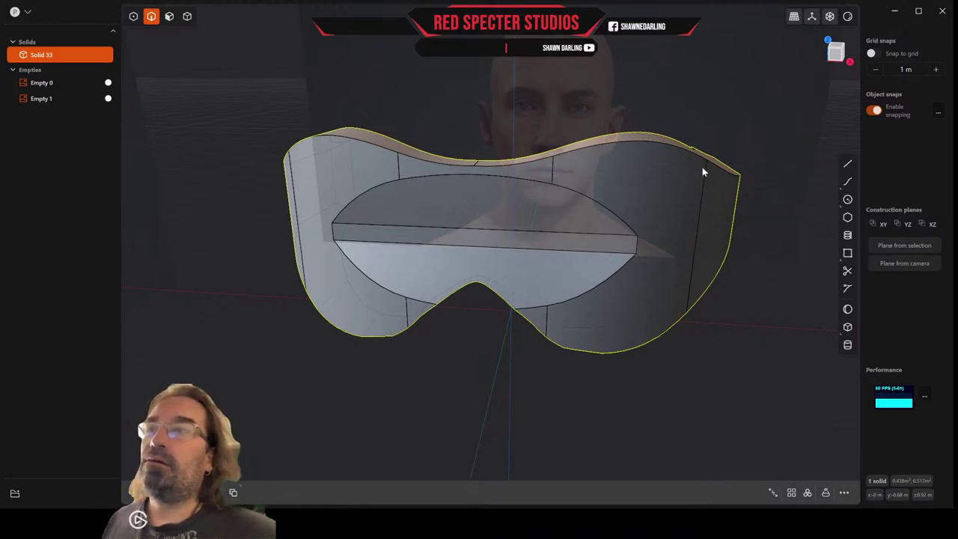
{"action": "left_click", "coordinate": [597, 202]}
{"action": "key", "text": "f"}
{"action": "left_click", "coordinate": [637, 244]}
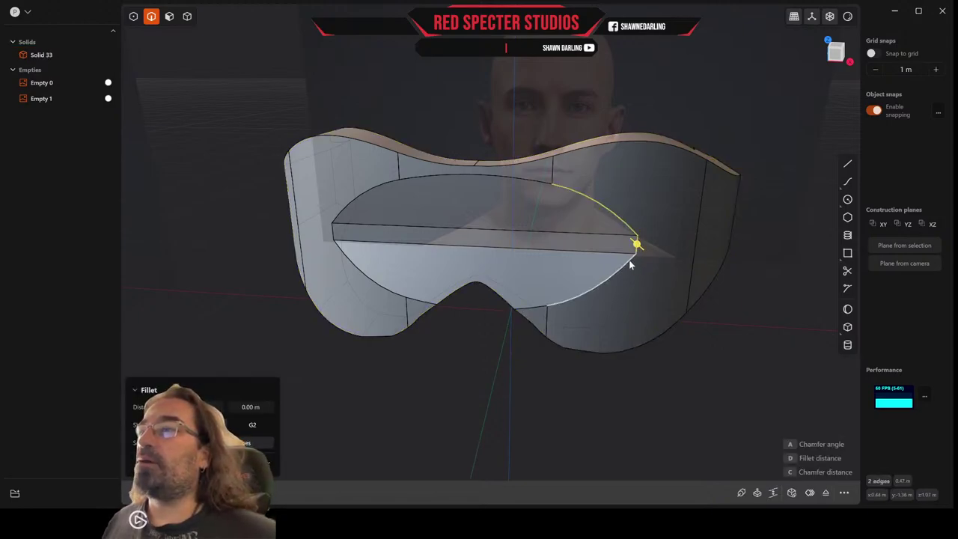
{"action": "left_click", "coordinate": [629, 261]}
{"action": "left_click", "coordinate": [612, 253]}
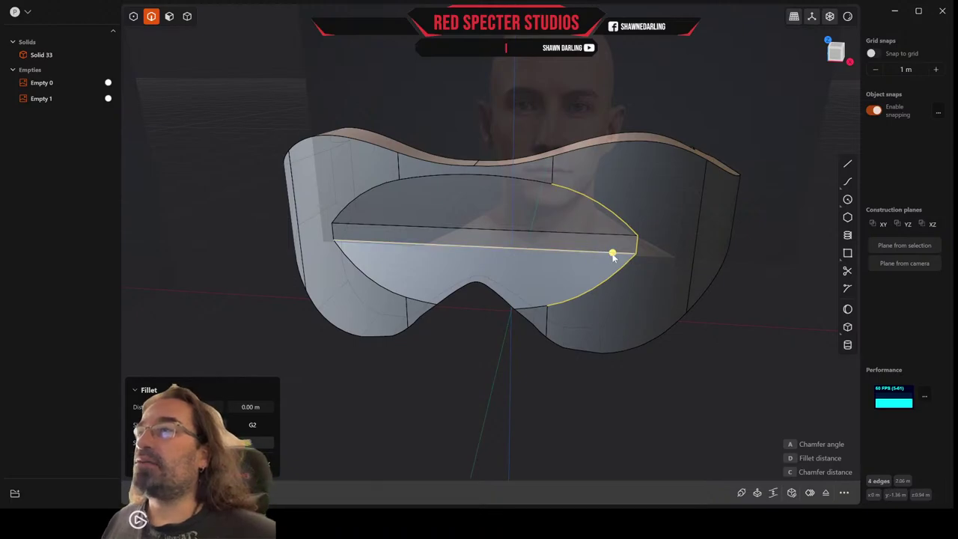
{"action": "left_click_drag", "start_coordinate": [611, 253], "coordinate": [613, 257]}
{"action": "key", "text": "Escape"}
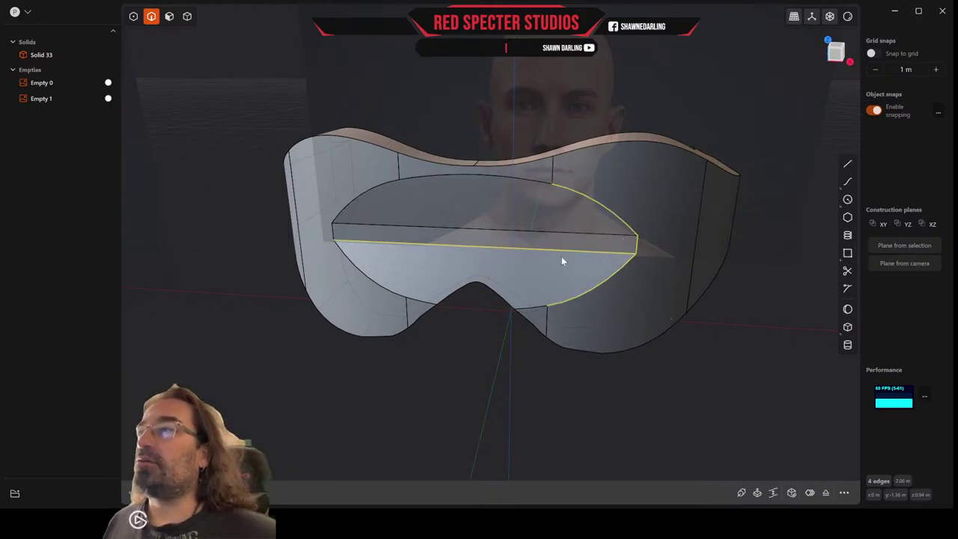
Add the remaining recess outline edges and the band's upper edge to the selection, and try a fillet of about 0.19 m
{"action": "left_click", "coordinate": [499, 175]}
{"action": "key", "text": "f"}
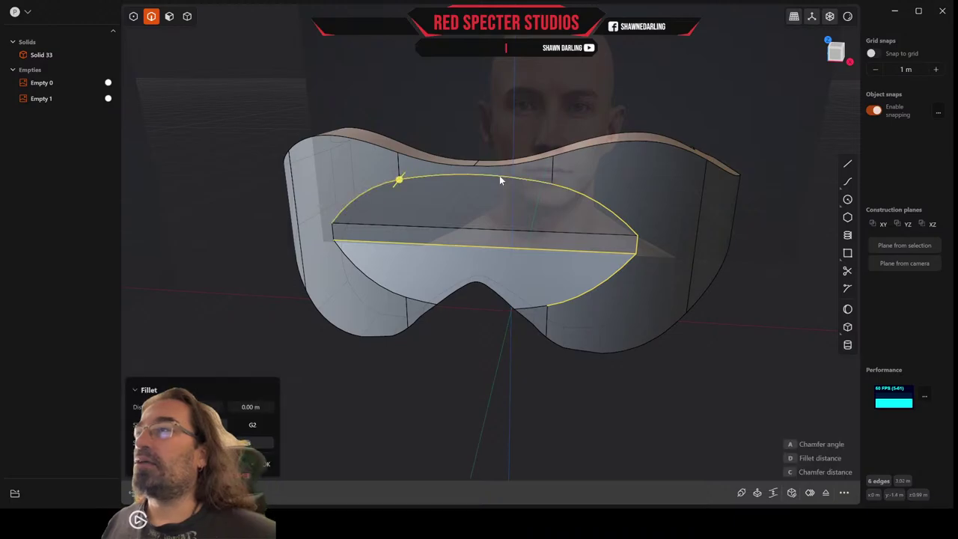
{"action": "left_click", "coordinate": [417, 303]}
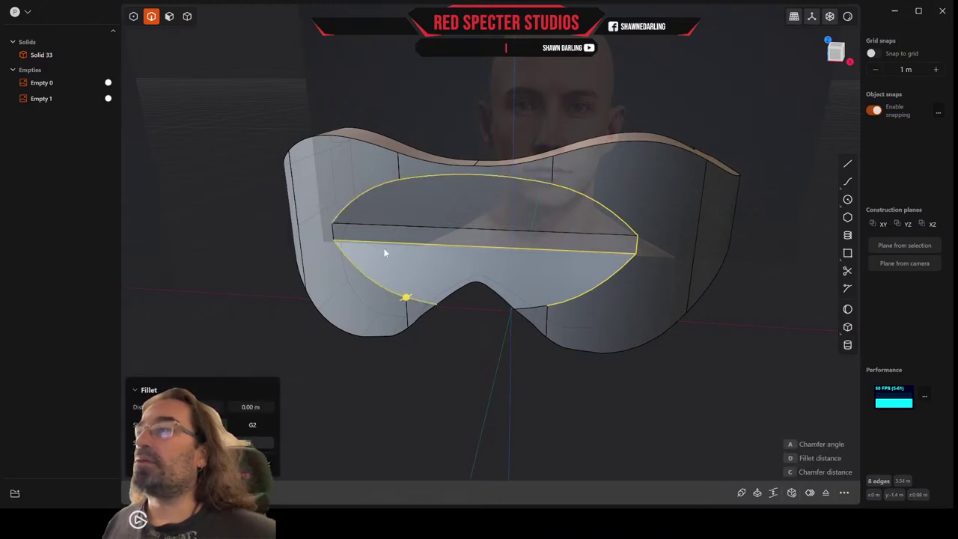
{"action": "left_click", "coordinate": [426, 228]}
{"action": "left_click_drag", "start_coordinate": [425, 228], "coordinate": [429, 259]}
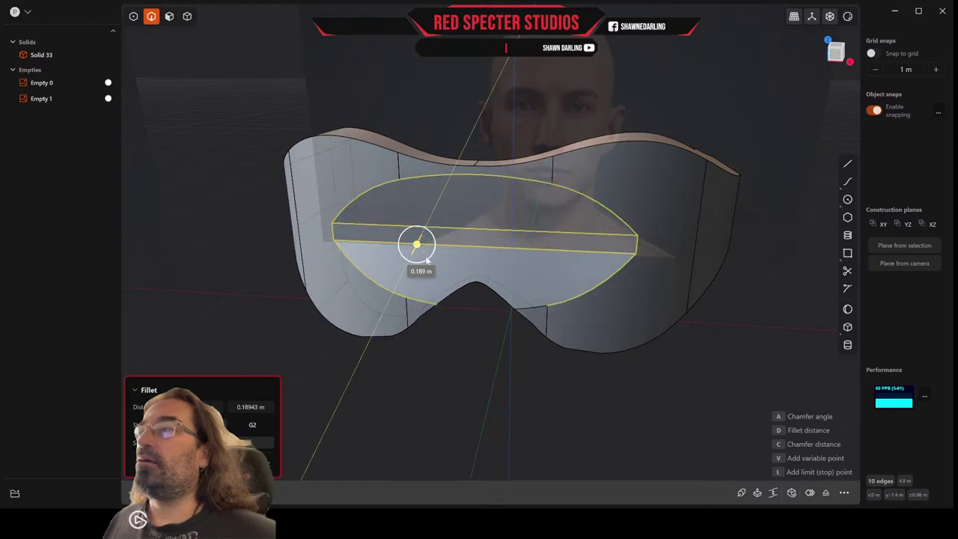
{"action": "middle_click_drag", "start_coordinate": [475, 249], "coordinate": [450, 248]}
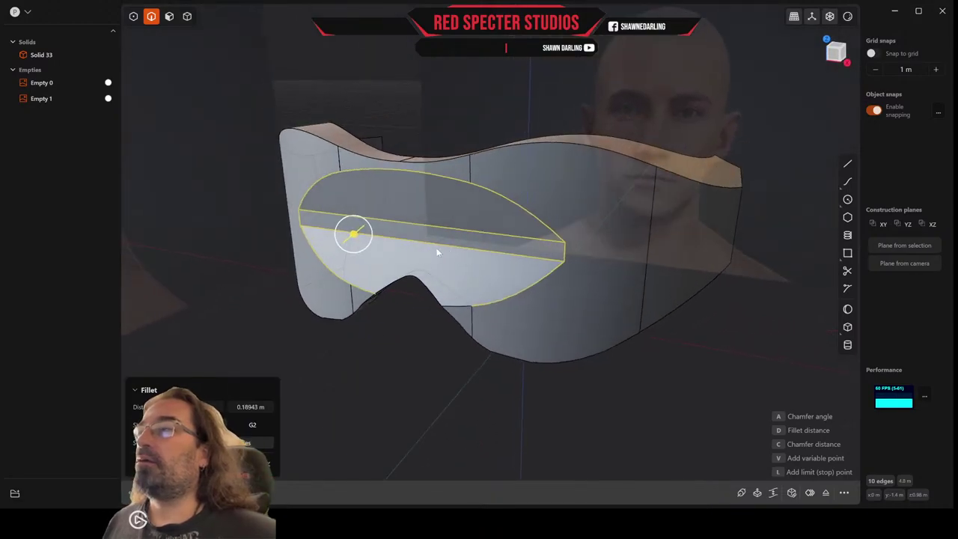
{"action": "key", "text": "Escape"}
Fillet the ten selected edges around the eye recess and along its horizontal band
{"action": "key", "text": "f"}
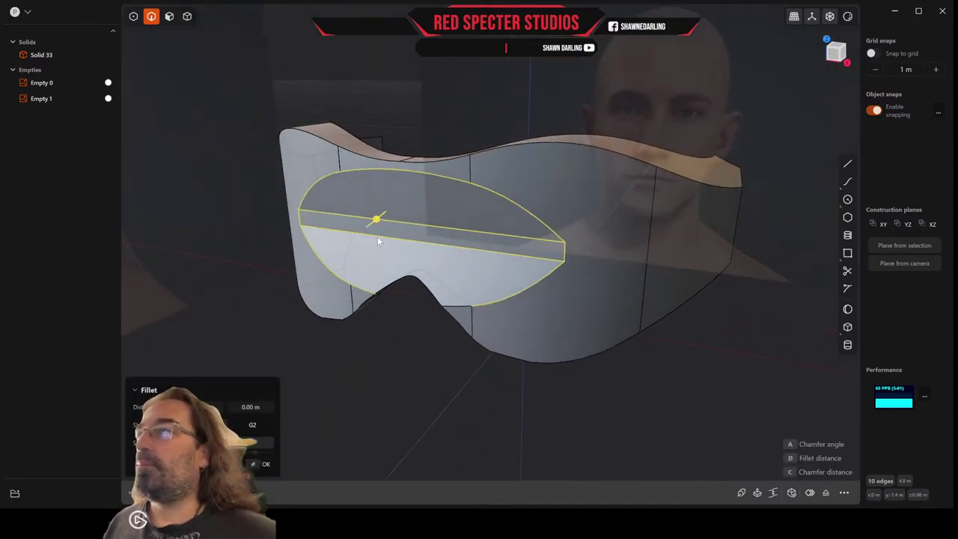
{"action": "left_click_drag", "start_coordinate": [371, 220], "coordinate": [355, 235]}
{"action": "middle_click_drag", "start_coordinate": [365, 238], "coordinate": [342, 227]}
{"action": "right_click", "coordinate": [385, 348]}
{"action": "middle_click_drag", "start_coordinate": [383, 345], "coordinate": [454, 333]}
{"action": "key", "text": "Escape"}
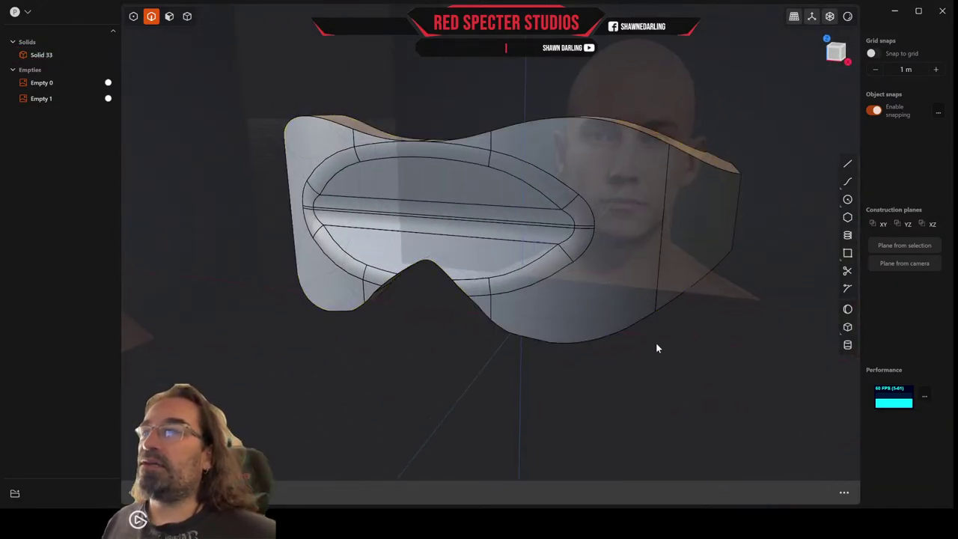
Run Delete Redundant Topology on the filleted visor solid
{"action": "left_click", "coordinate": [187, 15]}
{"action": "left_click", "coordinate": [490, 195]}
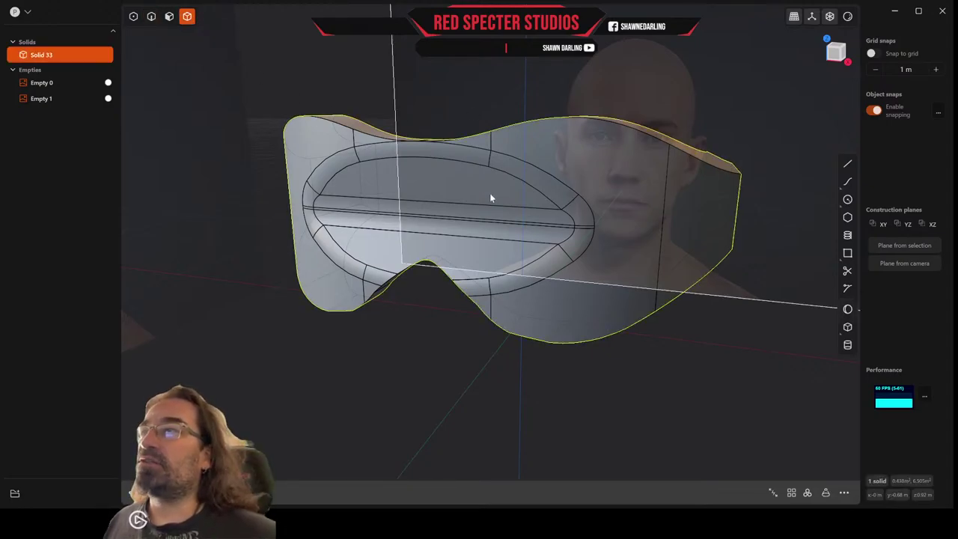
{"action": "left_click", "coordinate": [844, 494]}
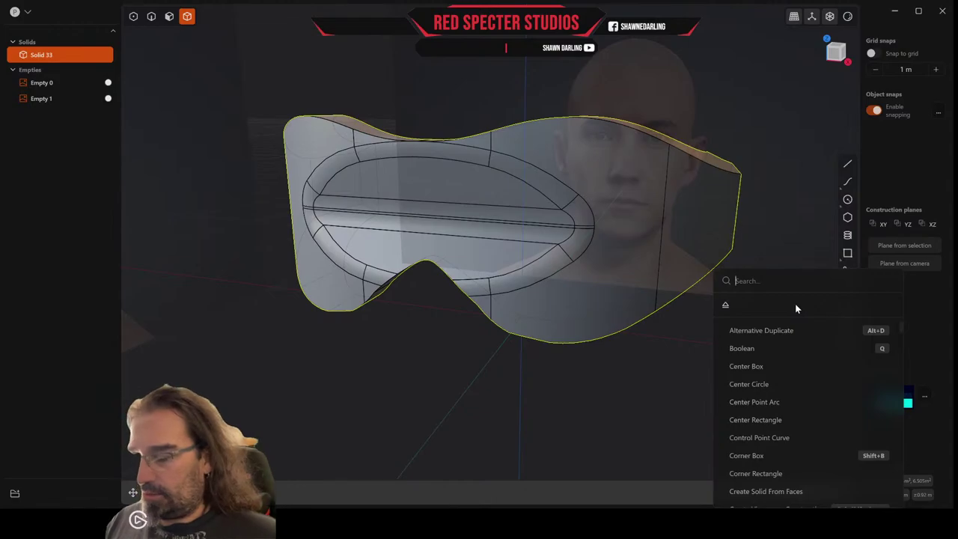
{"action": "type", "text": "del"}
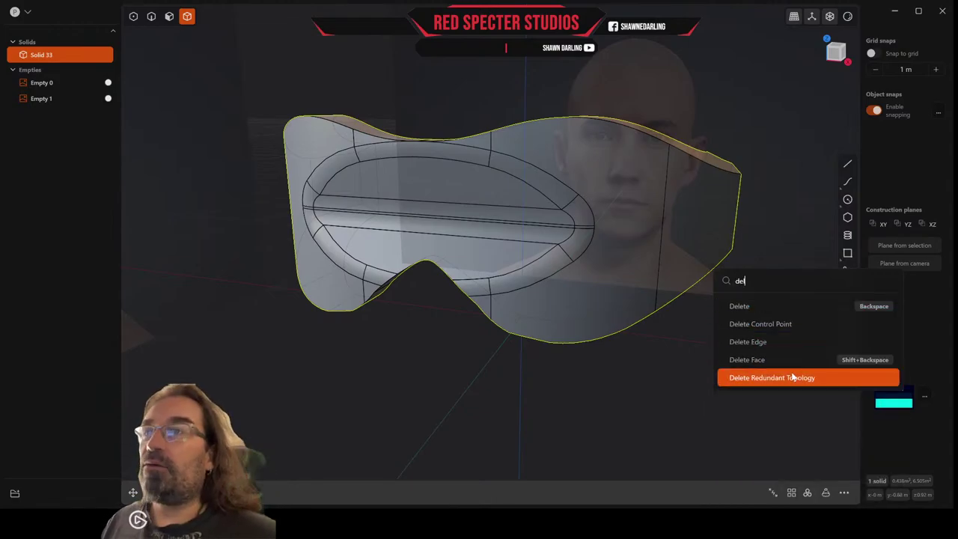
{"action": "left_click", "coordinate": [793, 378]}
Delete the fillet faces and narrow strips along the recess's horizontal band and around both of its ends
{"action": "middle_click_drag", "start_coordinate": [514, 242], "coordinate": [413, 268]}
{"action": "mouse_move", "coordinate": [497, 266]}
{"action": "middle_mouse_down"}
{"action": "mouse_move", "coordinate": [496, 294]}
{"action": "mouse_move", "coordinate": [503, 281]}
{"action": "middle_mouse_up"}
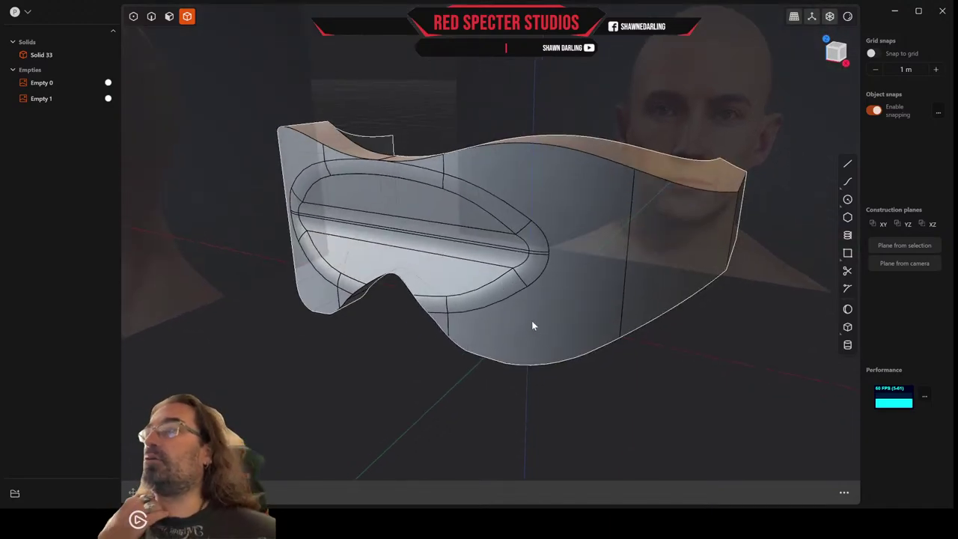
{"action": "middle_click_drag", "start_coordinate": [531, 321], "coordinate": [540, 258]}
{"action": "scroll", "coordinate": [509, 226], "scroll_direction": "up", "scroll_amount": 2}
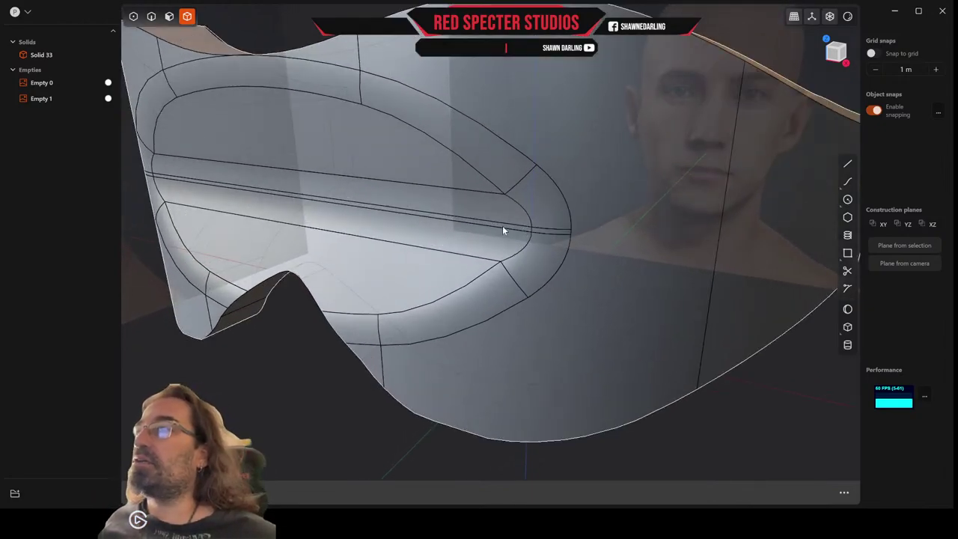
{"action": "scroll", "coordinate": [514, 227], "scroll_direction": "down", "scroll_amount": 4}
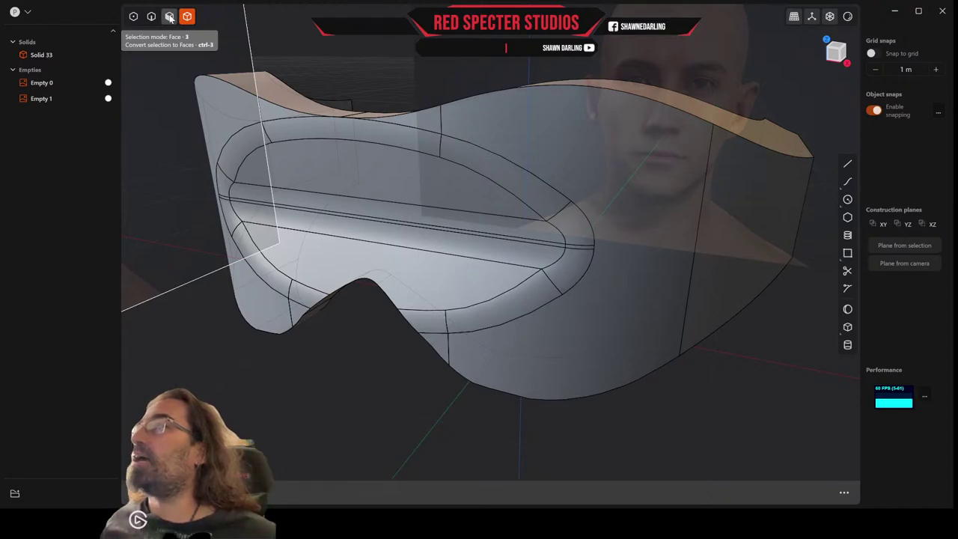
{"action": "left_click", "coordinate": [170, 17]}
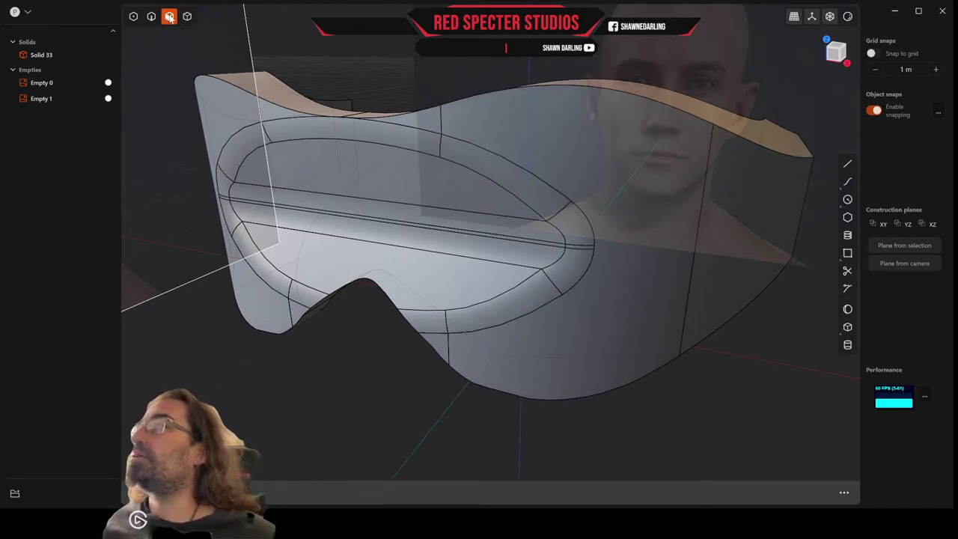
{"action": "left_click", "coordinate": [567, 232]}
{"action": "double_click", "coordinate": [551, 239]}
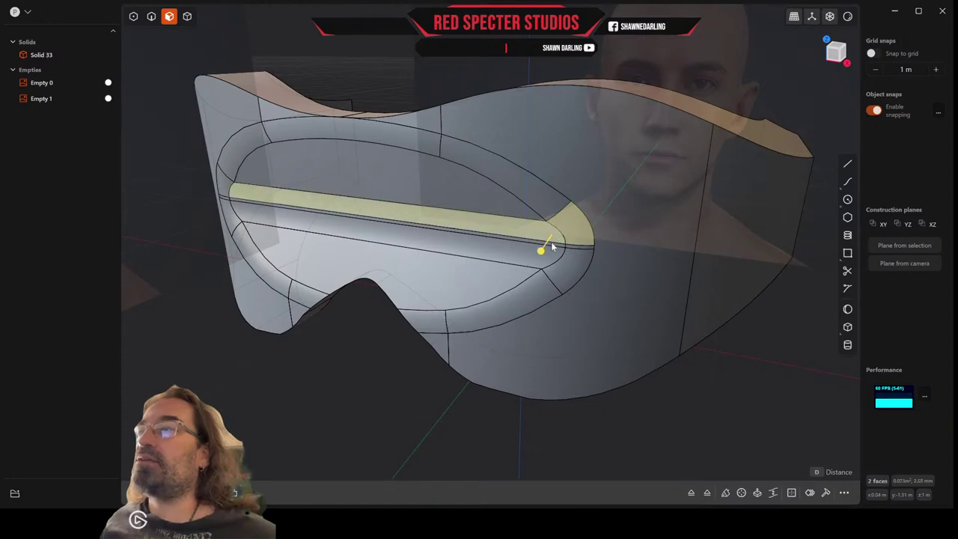
{"action": "key", "text": "o"}
{"action": "left_click", "coordinate": [569, 269]}
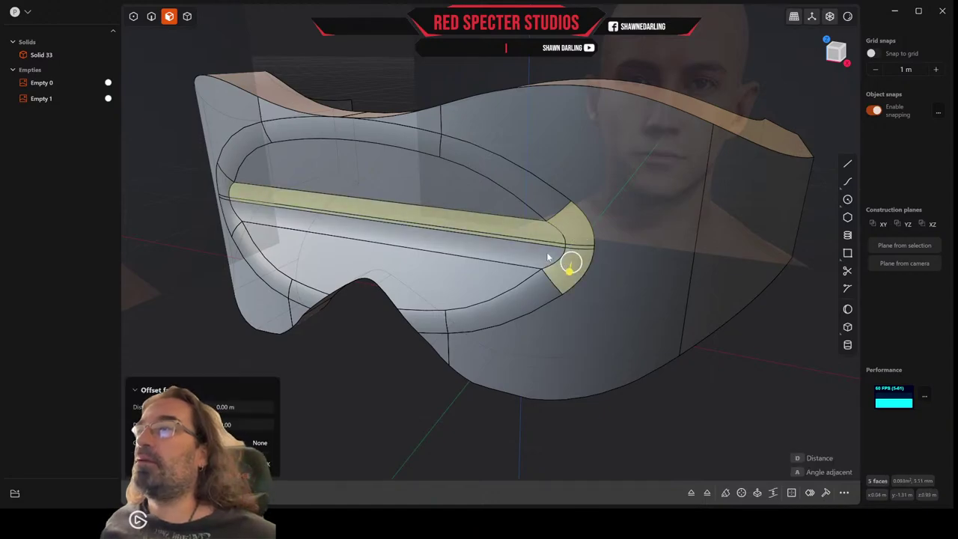
{"action": "left_click", "coordinate": [546, 255]}
{"action": "middle_click_drag", "start_coordinate": [271, 230], "coordinate": [325, 226]}
{"action": "left_click", "coordinate": [356, 204]}
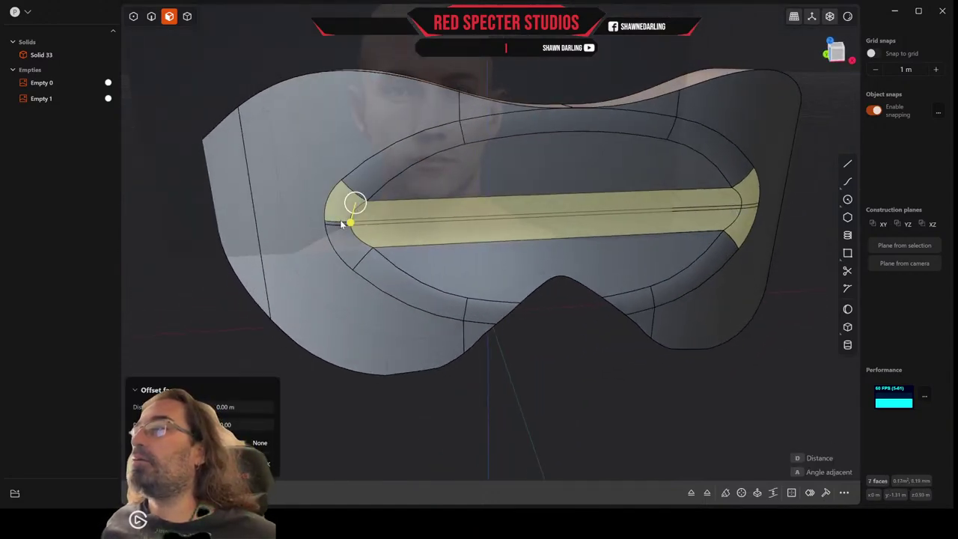
{"action": "left_click", "coordinate": [342, 224]}
{"action": "left_click", "coordinate": [347, 237]}
{"action": "middle_click_drag", "start_coordinate": [423, 232], "coordinate": [387, 234]}
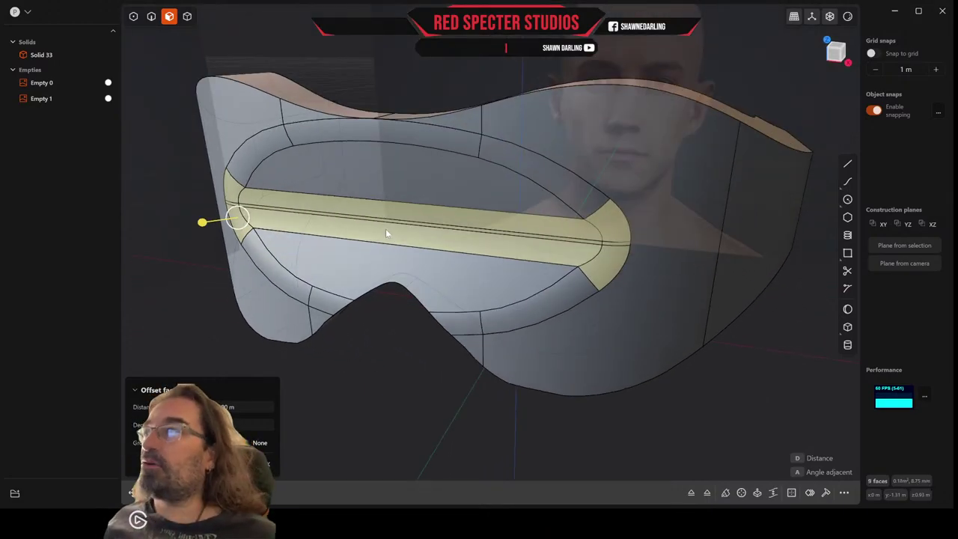
{"action": "key", "text": "Delete"}
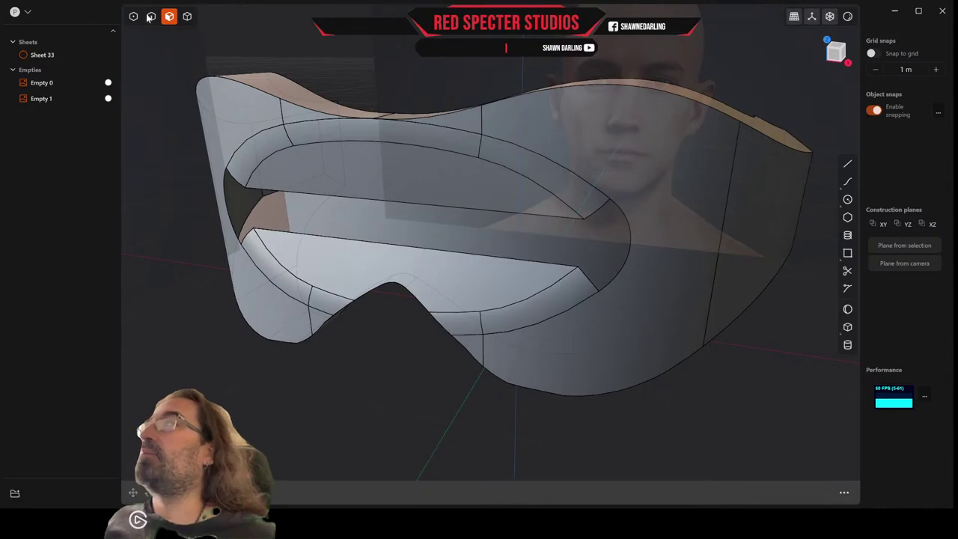
Select the long upper edge of the open hole across the eye recess
{"action": "left_click", "coordinate": [150, 16]}
{"action": "left_click", "coordinate": [553, 215]}
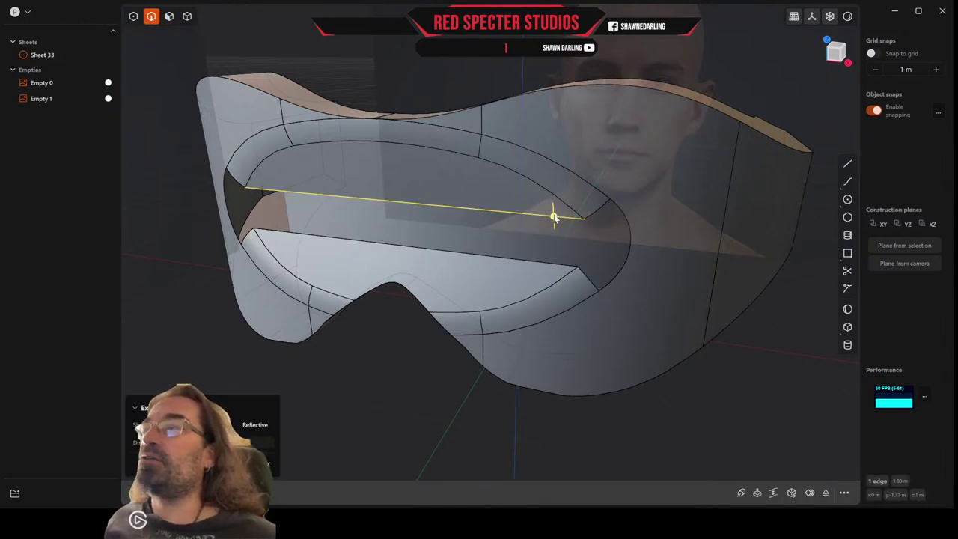
{"action": "key", "text": "Escape"}
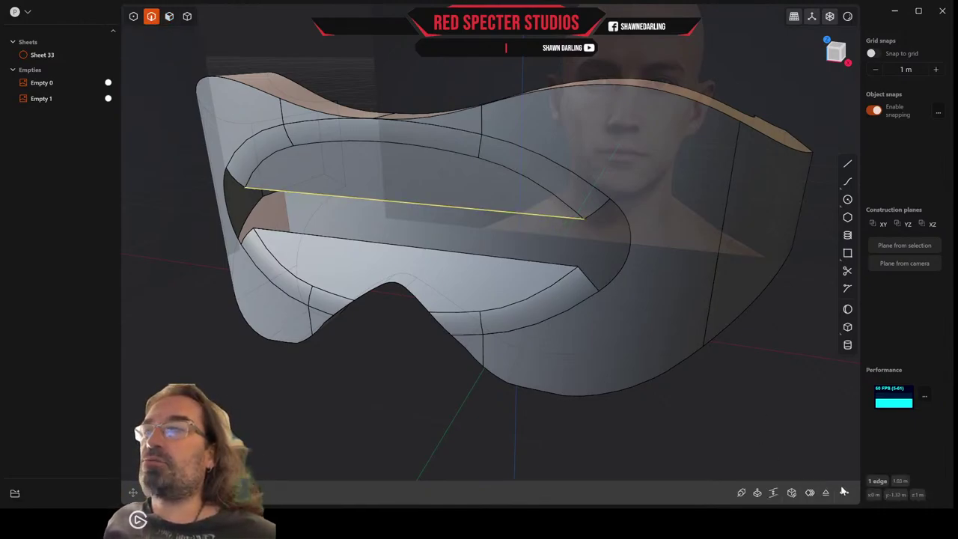
Search the available commands for "border"
{"action": "key", "text": "f"}
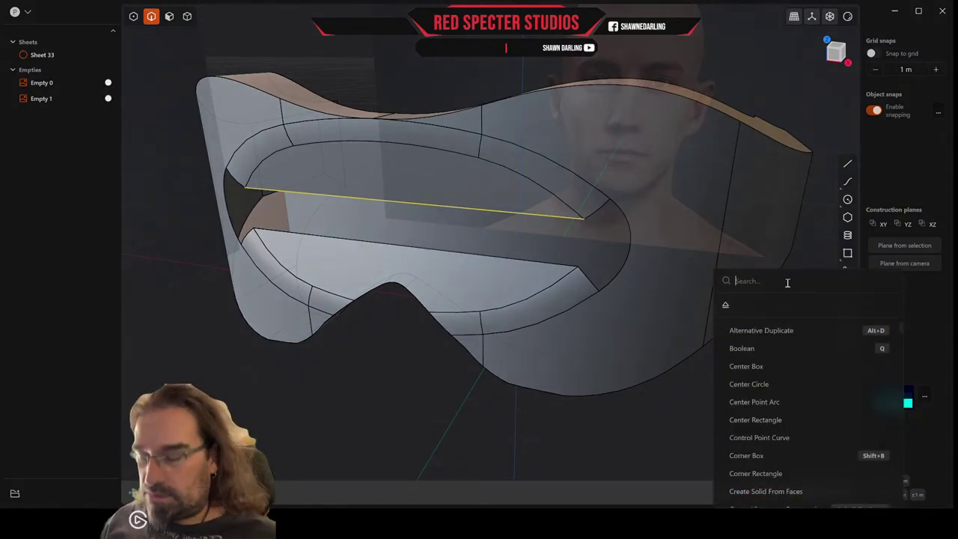
{"action": "type", "text": "border"}
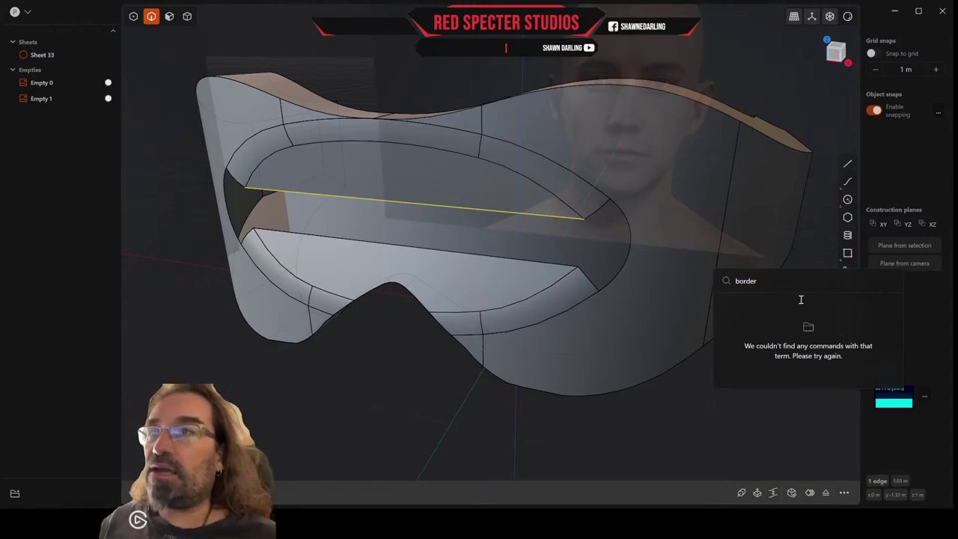
{"action": "key", "text": "Escape"}
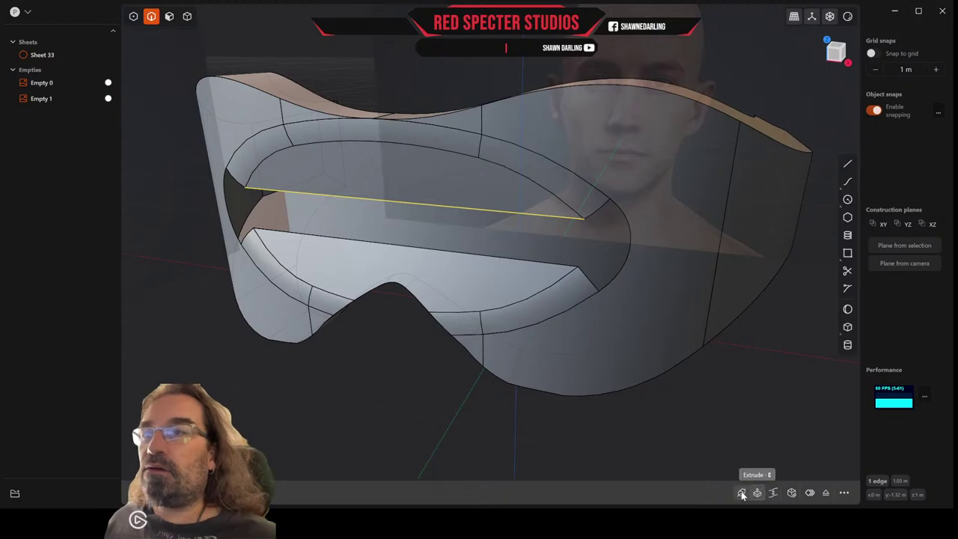
Add the rest of the hole's boundary edges to the selection and patch the hole with the Smooth fill preference
{"action": "left_click", "coordinate": [811, 493]}
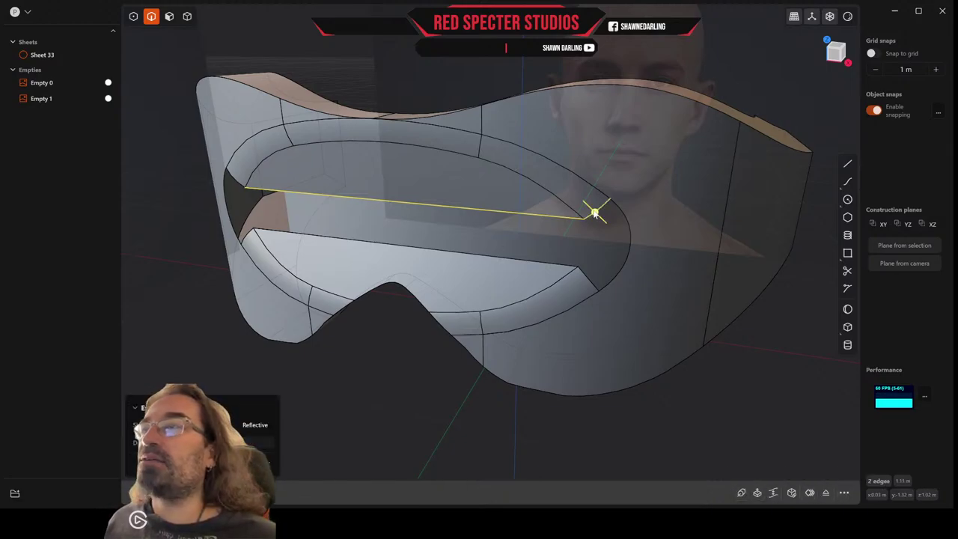
{"action": "left_click_drag", "start_coordinate": [595, 214], "coordinate": [624, 215]}
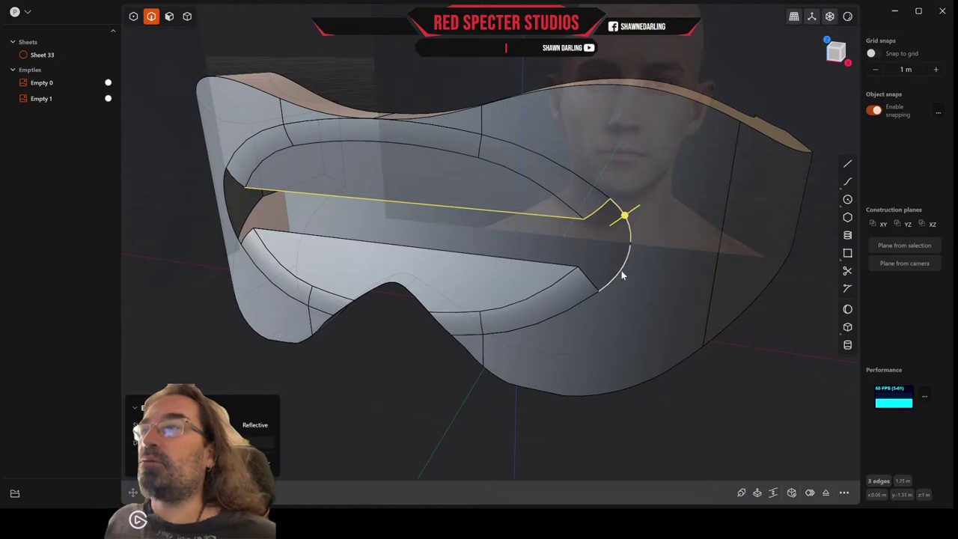
{"action": "double_click", "coordinate": [620, 271]}
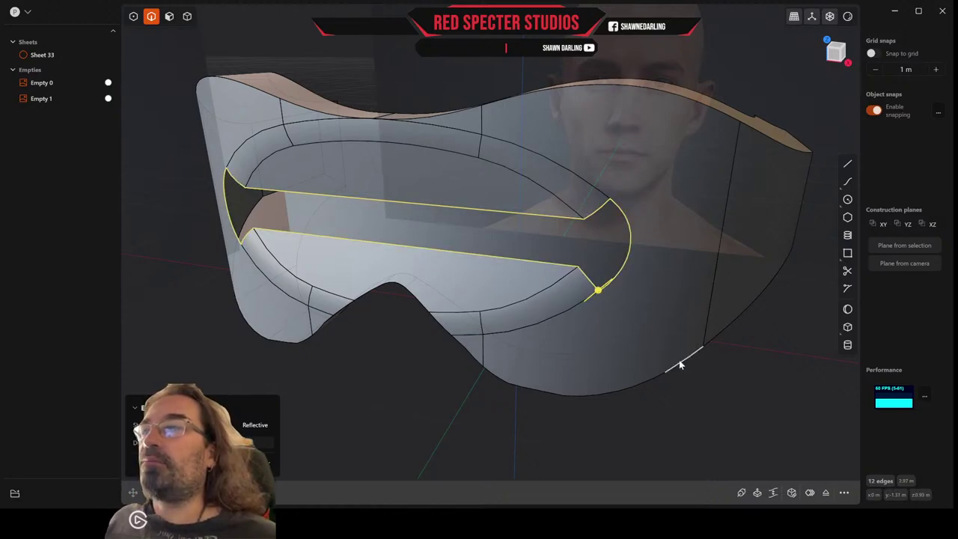
{"action": "left_click", "coordinate": [791, 492]}
{"action": "middle_click_drag", "start_coordinate": [669, 426], "coordinate": [669, 408]}
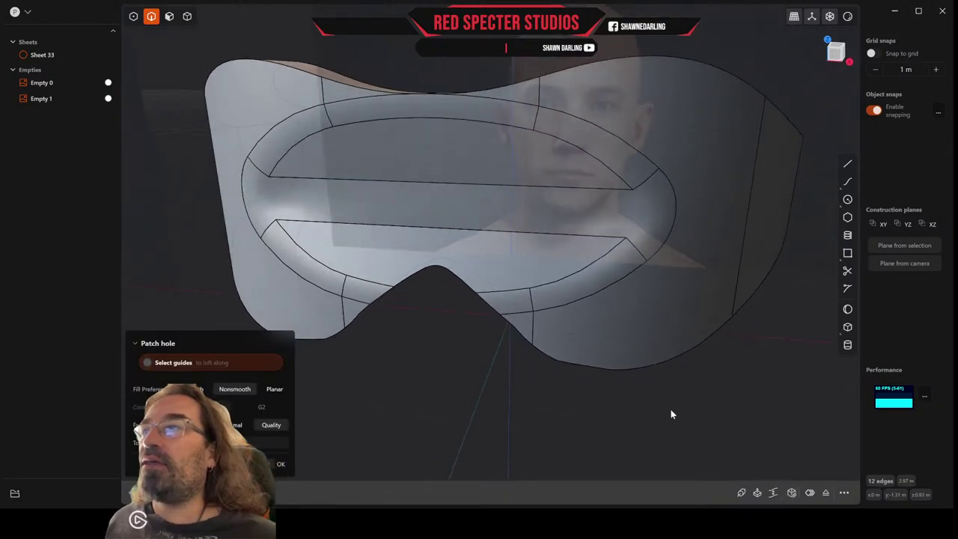
{"action": "left_click", "coordinate": [199, 388]}
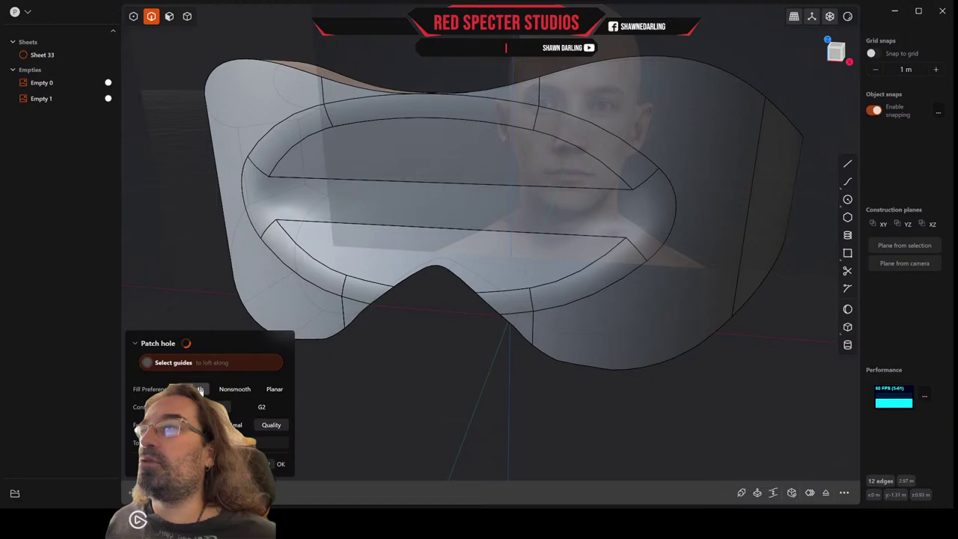
{"action": "left_click", "coordinate": [281, 465]}
{"action": "middle_click_drag", "start_coordinate": [464, 371], "coordinate": [434, 374]}
{"action": "middle_click_drag", "start_coordinate": [427, 299], "coordinate": [473, 283]}
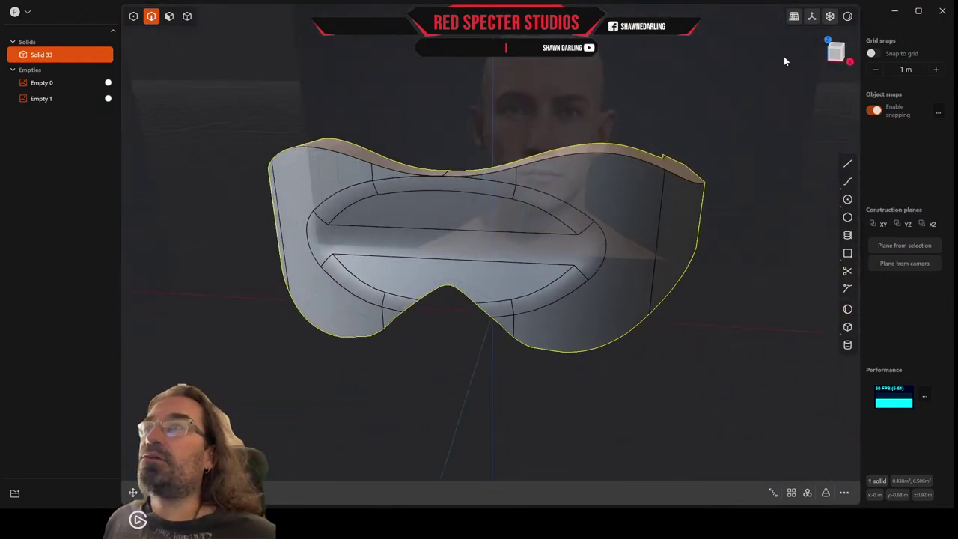
{"action": "middle_click_drag", "start_coordinate": [671, 117], "coordinate": [685, 144]}
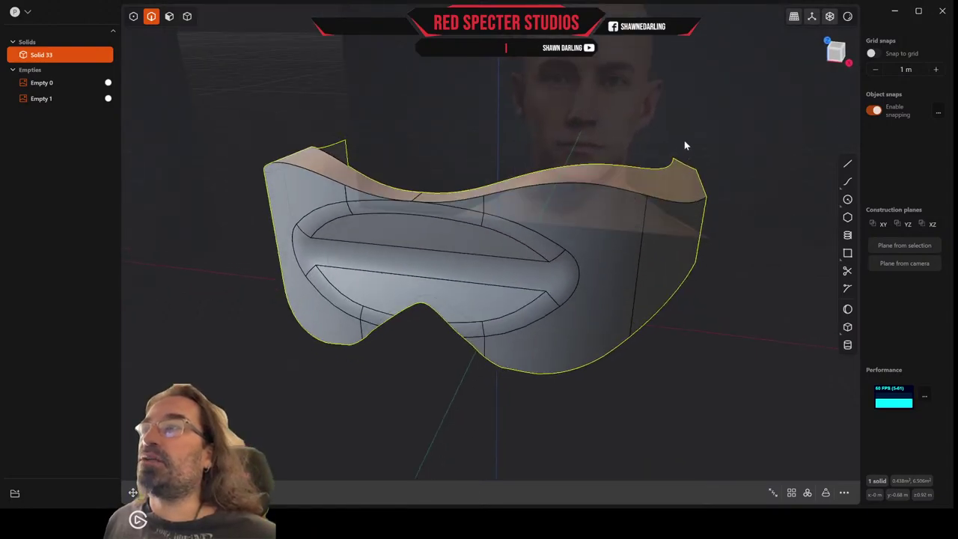
In the front view, draw a vertical line about 1.04 m long across the visor near one outer end
{"action": "left_click", "coordinate": [836, 56]}
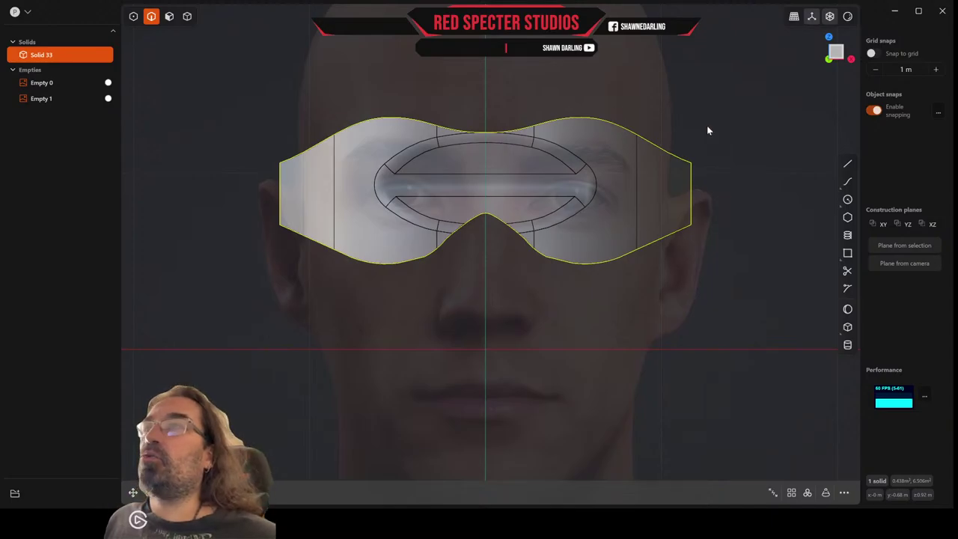
{"action": "middle_click_drag", "start_coordinate": [693, 123], "coordinate": [687, 155]}
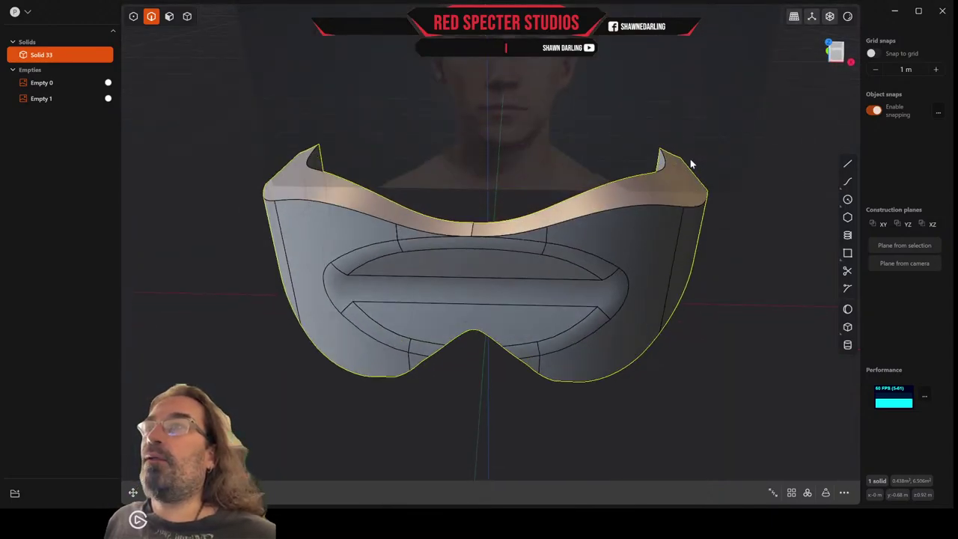
{"action": "left_click", "coordinate": [836, 57]}
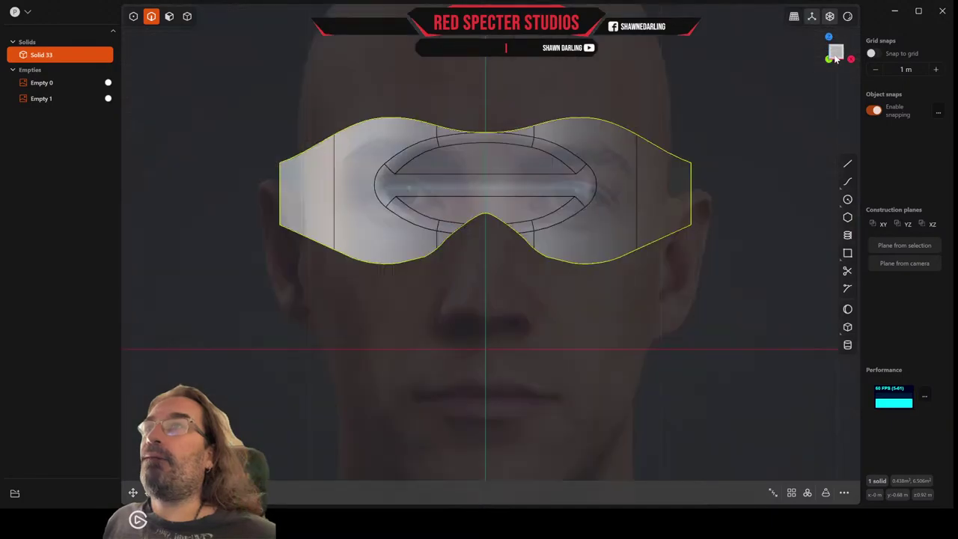
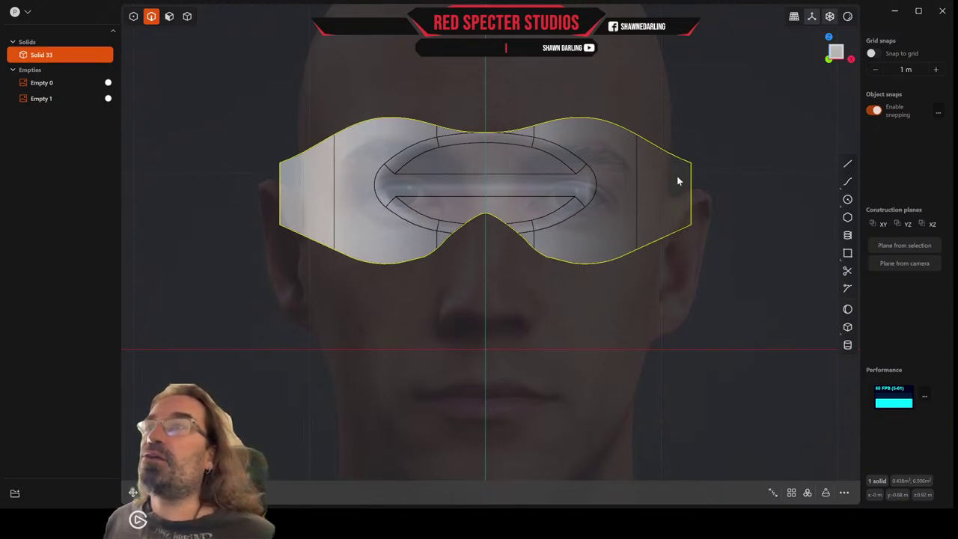
{"action": "left_click", "coordinate": [847, 163]}
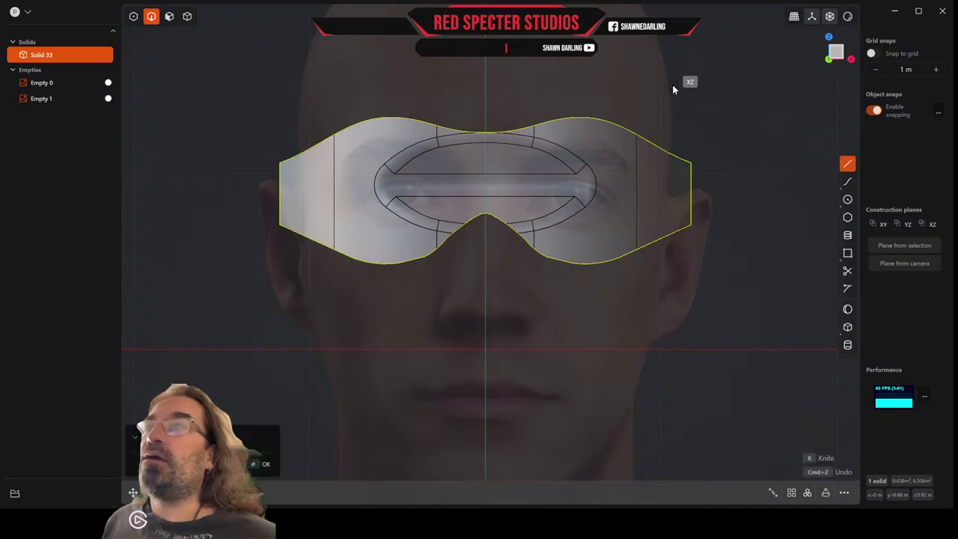
{"action": "left_click", "coordinate": [672, 86]}
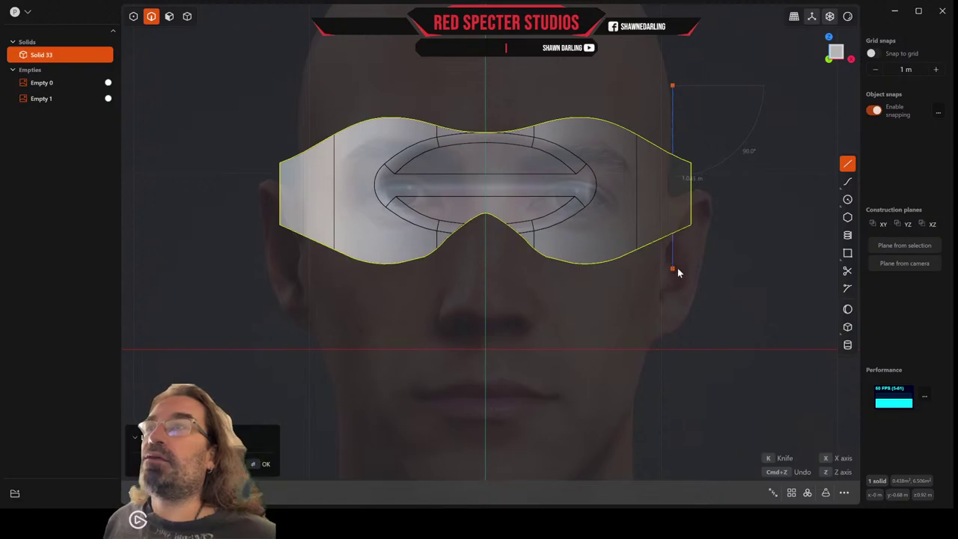
{"action": "left_click", "coordinate": [677, 268]}
Move the vertical line about 1.6 m along negative Y so it stands in front of the visor
{"action": "middle_click_drag", "start_coordinate": [720, 254], "coordinate": [681, 291]}
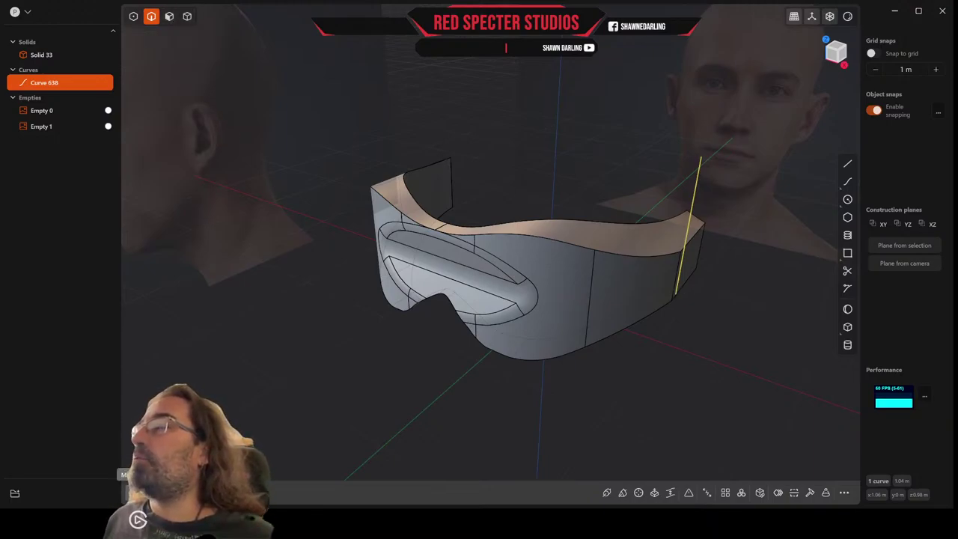
{"action": "key", "text": "g"}
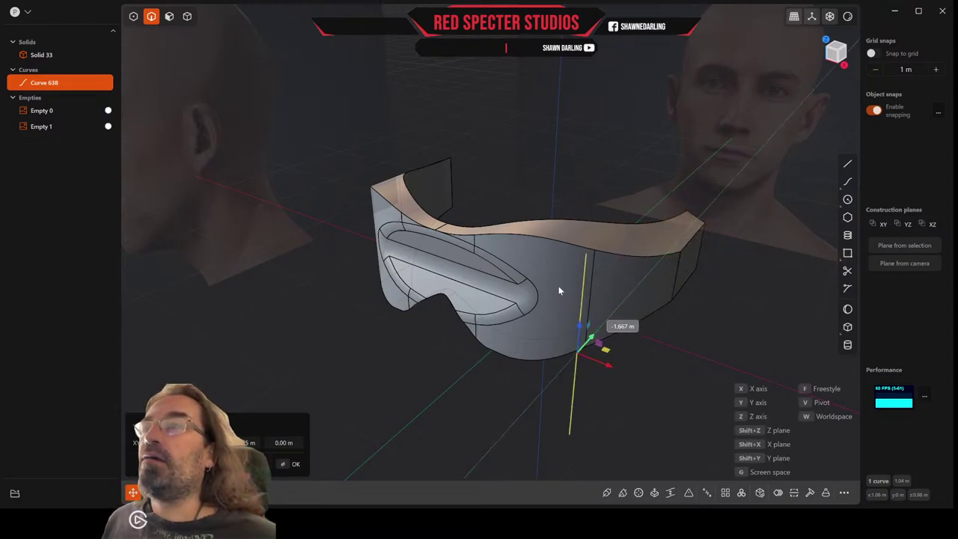
{"action": "middle_click_drag", "start_coordinate": [566, 280], "coordinate": [618, 252]}
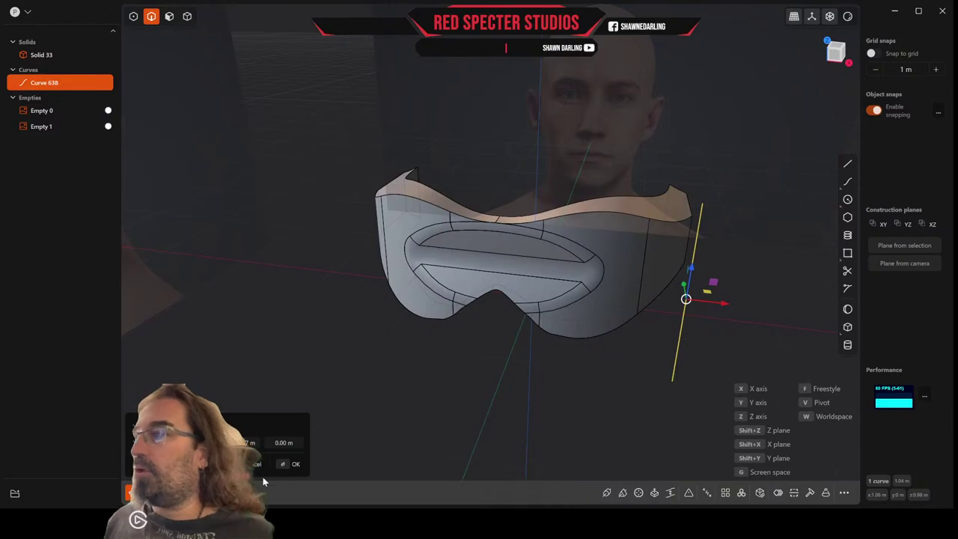
{"action": "left_click", "coordinate": [291, 463]}
Mirror the vertical line across the X direction to the visor's opposite side
{"action": "key", "text": "alt+x"}
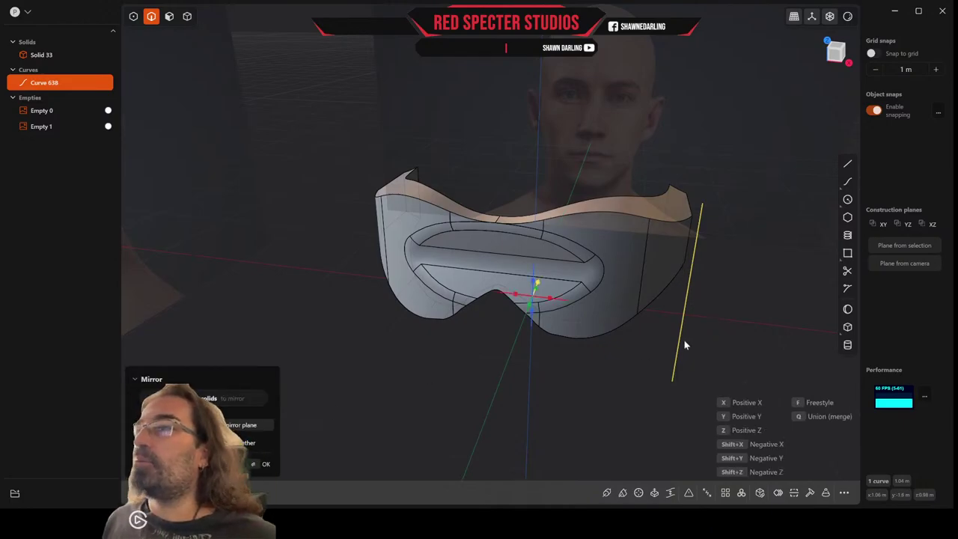
{"action": "left_click", "coordinate": [555, 304]}
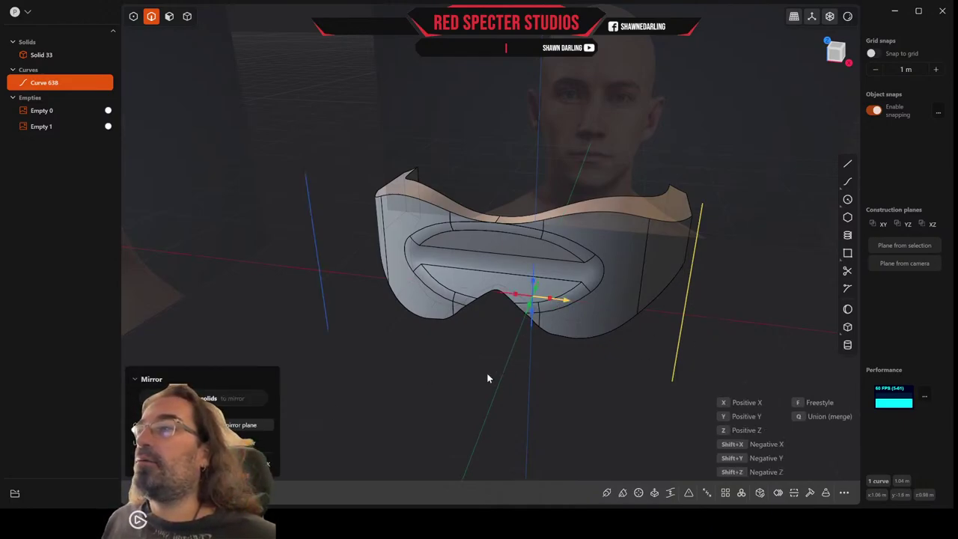
{"action": "key", "text": "Return"}
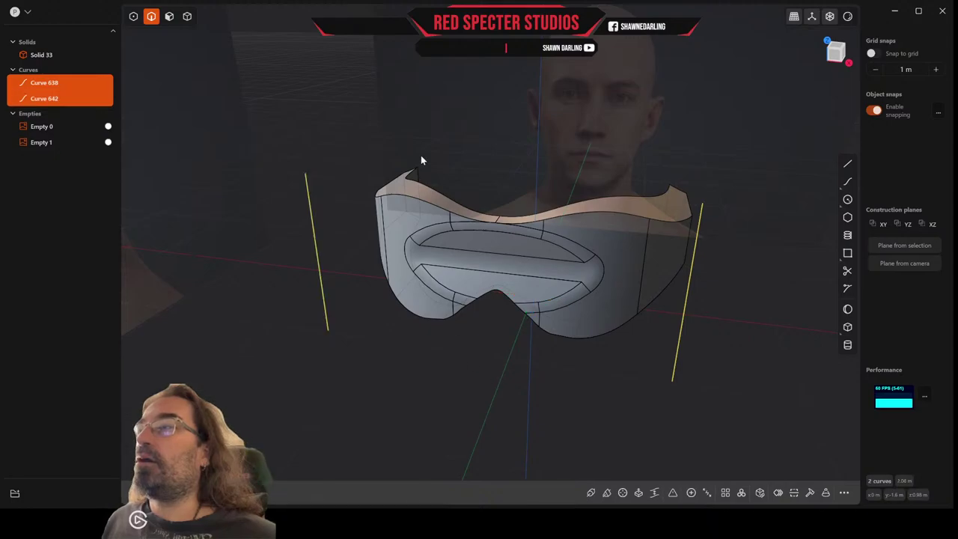
Cut the visor solid with both vertical lines near its outer ends
{"action": "left_click", "coordinate": [188, 18]}
{"action": "left_click", "coordinate": [576, 282]}
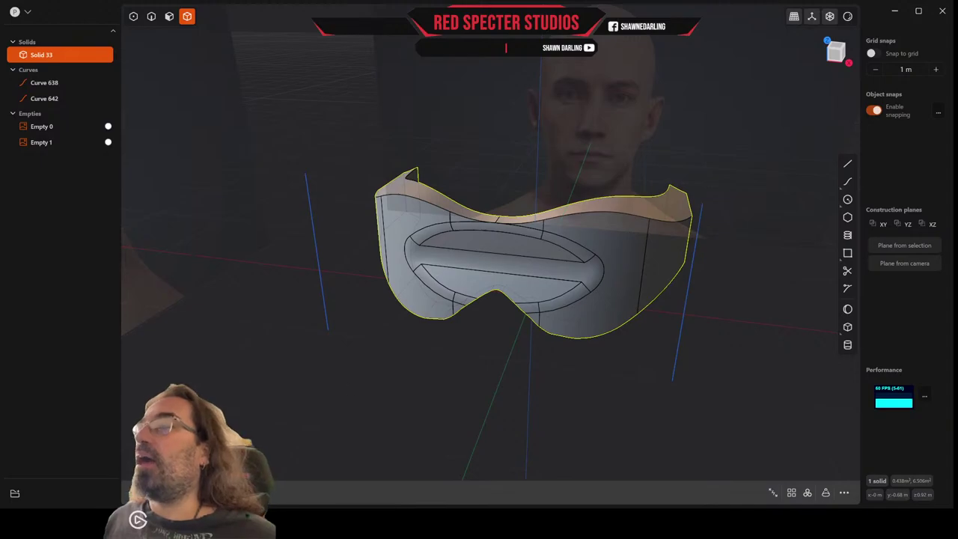
{"action": "key", "text": "c"}
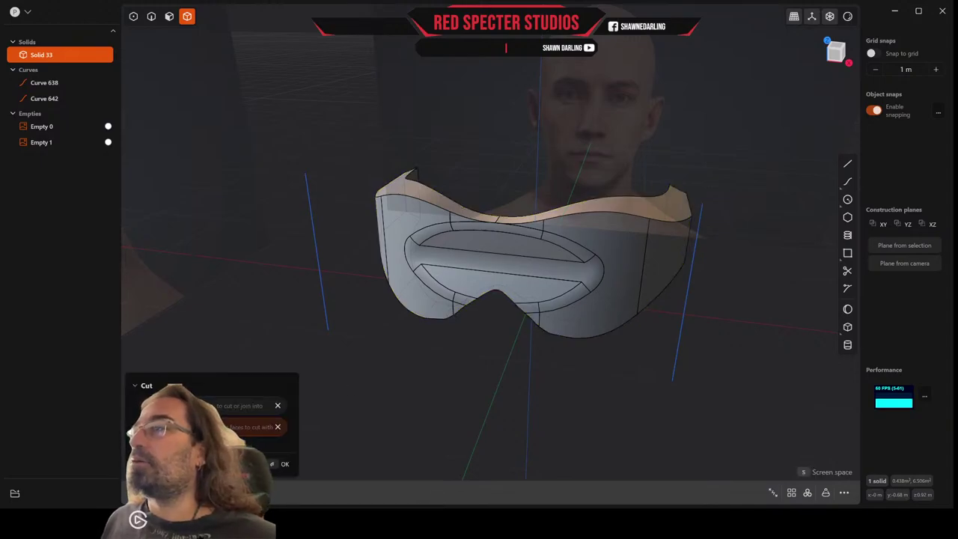
{"action": "left_click", "coordinate": [325, 303]}
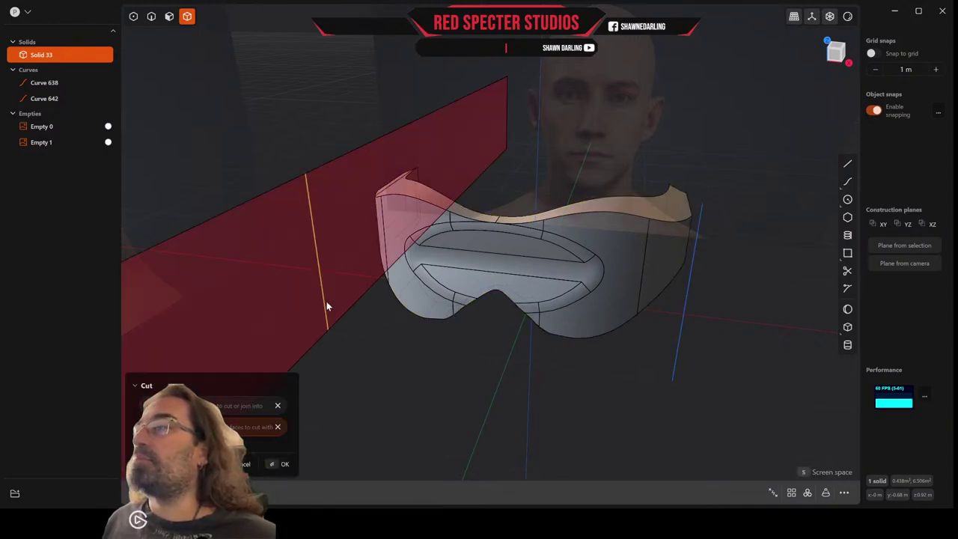
{"action": "left_click", "coordinate": [678, 349]}
{"action": "middle_click_drag", "start_coordinate": [578, 371], "coordinate": [564, 398]}
{"action": "middle_click_drag", "start_coordinate": [529, 289], "coordinate": [508, 346]}
{"action": "key", "text": "Return"}
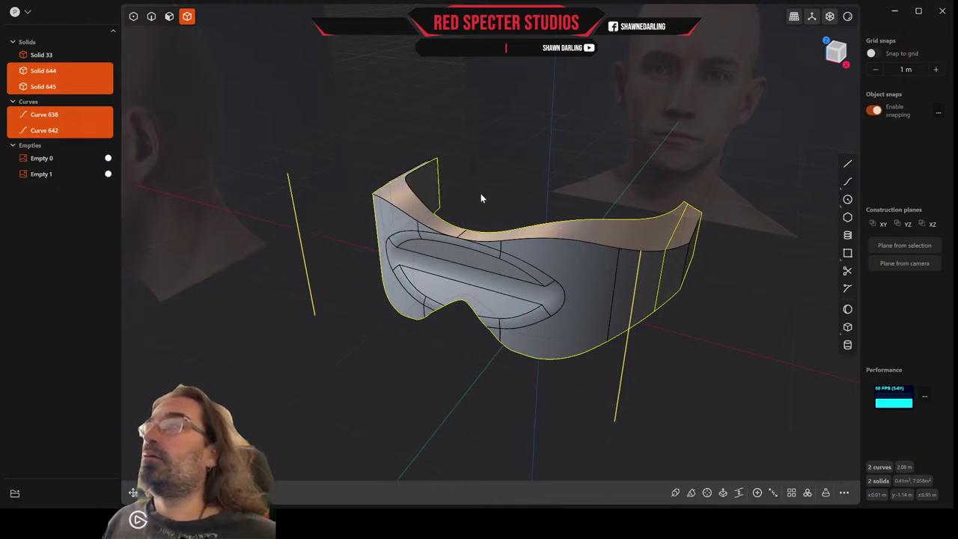
Delete the two solid end pieces cut off at the visor's outer sides
{"action": "key", "text": "Escape"}
{"action": "left_click", "coordinate": [665, 272]}
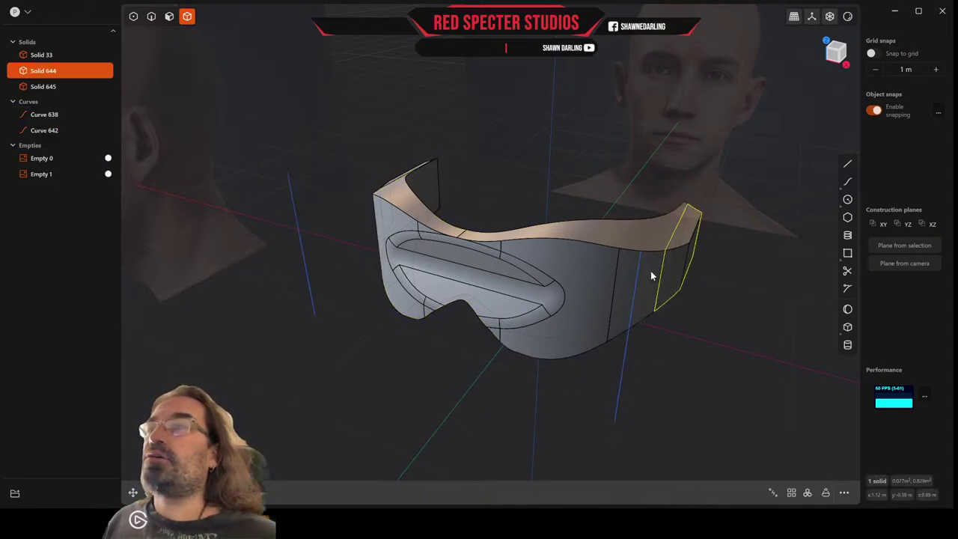
{"action": "middle_click_drag", "start_coordinate": [392, 200], "coordinate": [443, 189]}
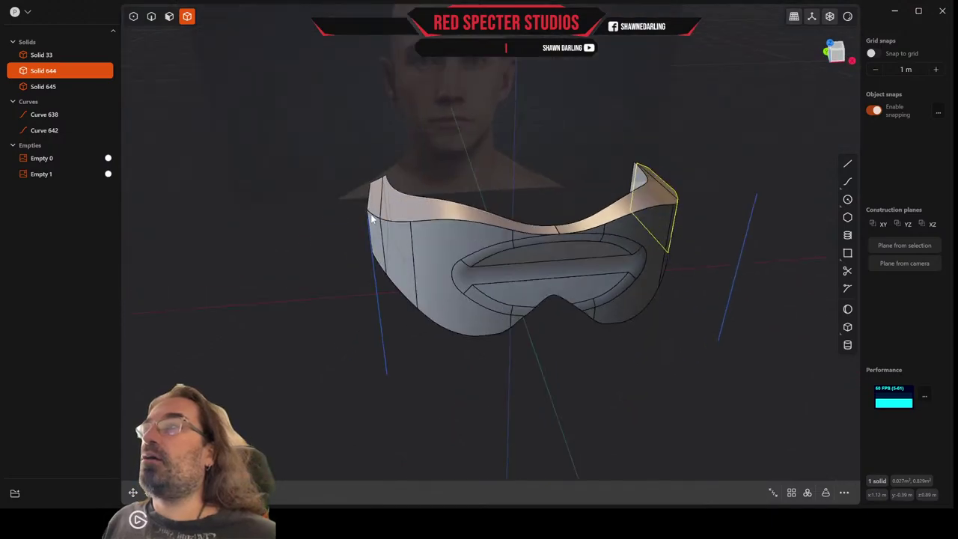
{"action": "left_click", "coordinate": [372, 218], "text": "shift"}
{"action": "key", "text": "Delete"}
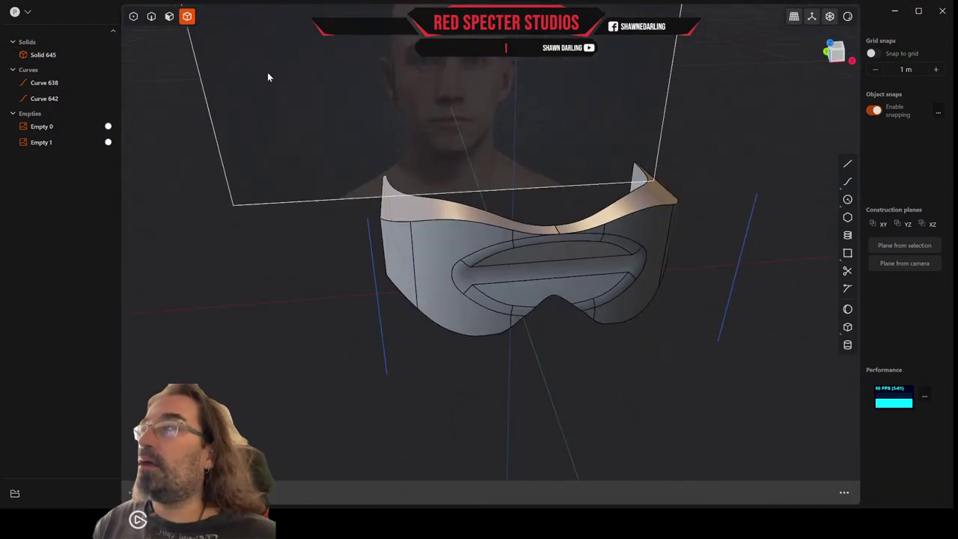
Delete the two vertical cutting lines beside the visor
{"action": "left_click", "coordinate": [151, 16]}
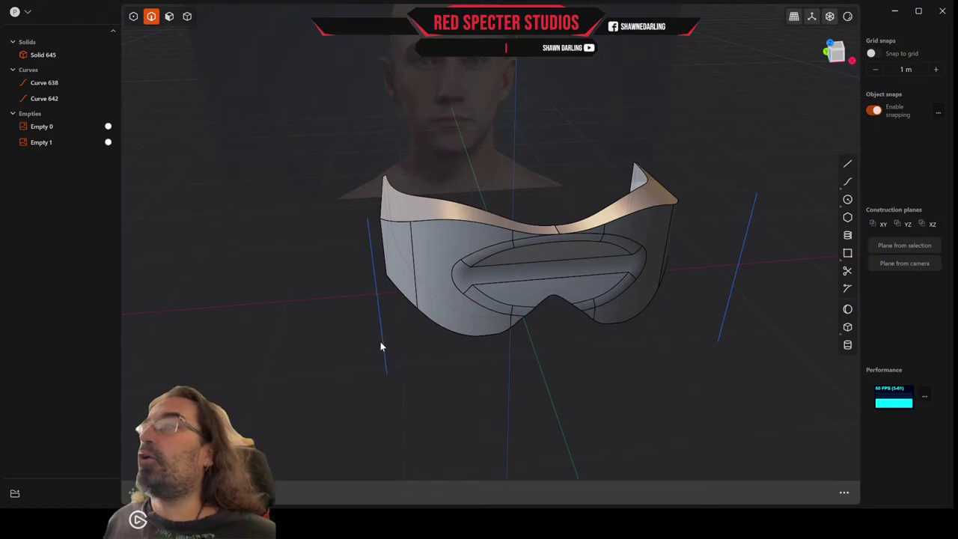
{"action": "left_click", "coordinate": [382, 341]}
{"action": "middle_click_drag", "start_coordinate": [382, 341], "coordinate": [510, 427]}
{"action": "left_click", "coordinate": [712, 355]}
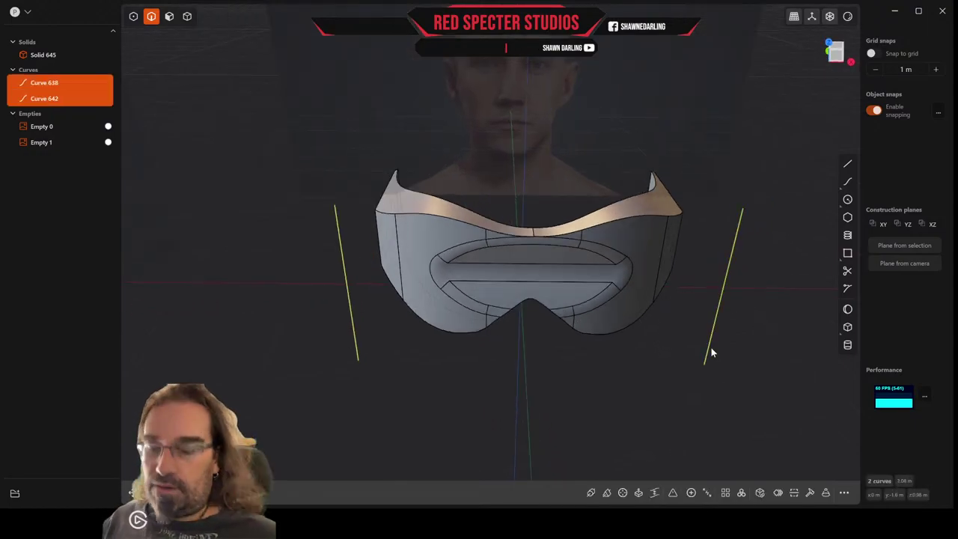
{"action": "key", "text": "Delete"}
In the side view, draw a six-point curve about 0.66 m long from above the visor, following its front profile down to the lower recess
{"action": "middle_click_drag", "start_coordinate": [709, 351], "coordinate": [424, 227]}
{"action": "middle_click_drag", "start_coordinate": [366, 181], "coordinate": [396, 111]}
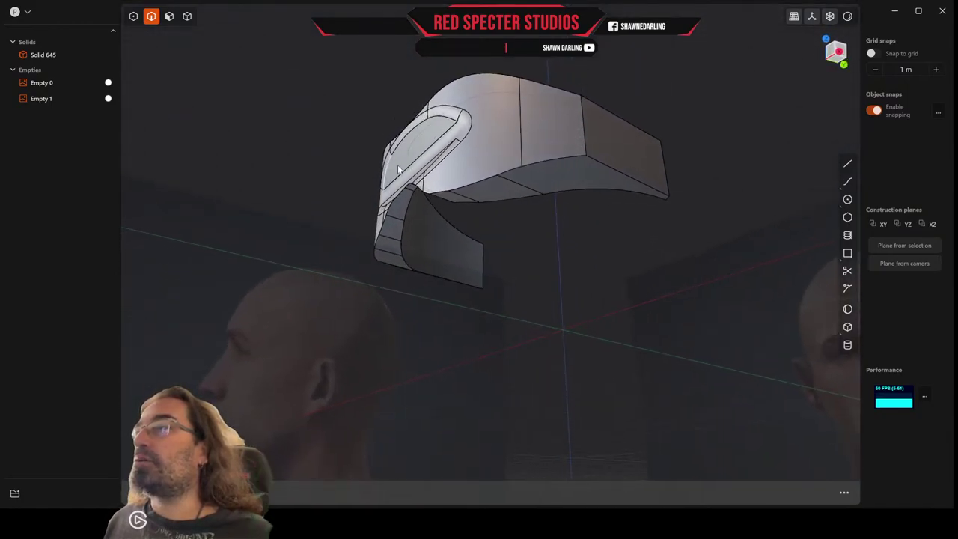
{"action": "middle_click_drag", "start_coordinate": [398, 169], "coordinate": [360, 193]}
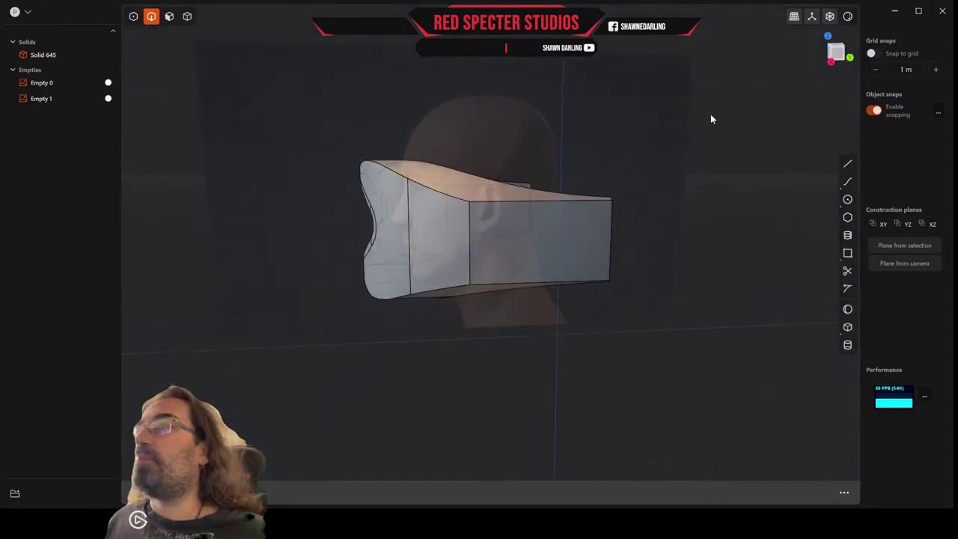
{"action": "left_click", "coordinate": [837, 61]}
{"action": "scroll", "coordinate": [353, 189], "scroll_direction": "up", "scroll_amount": 3}
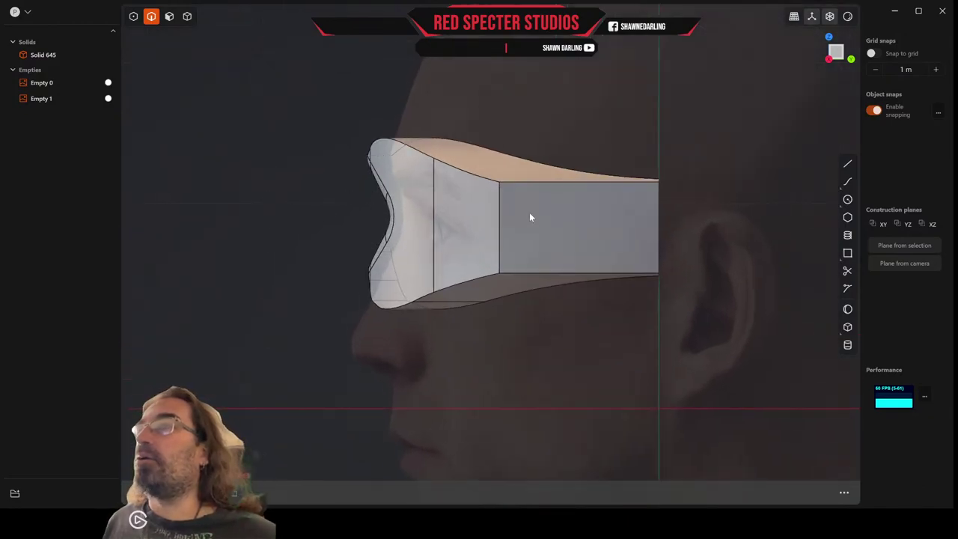
{"action": "left_click", "coordinate": [849, 183]}
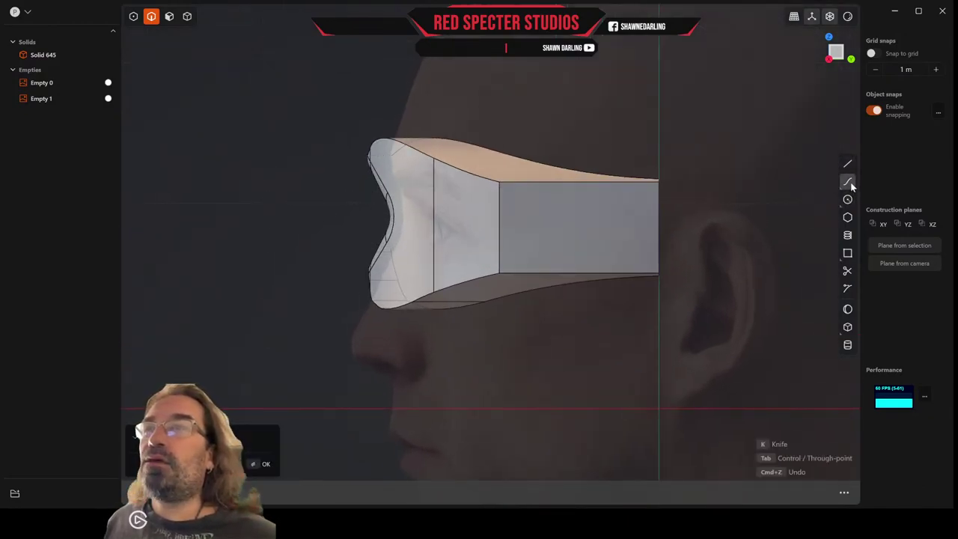
{"action": "left_click", "coordinate": [386, 124]}
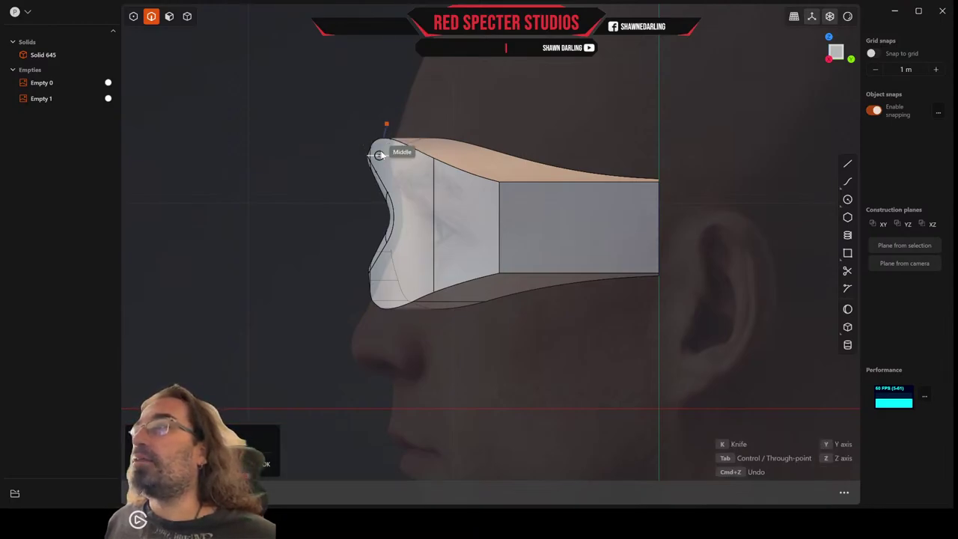
{"action": "left_click", "coordinate": [378, 155]}
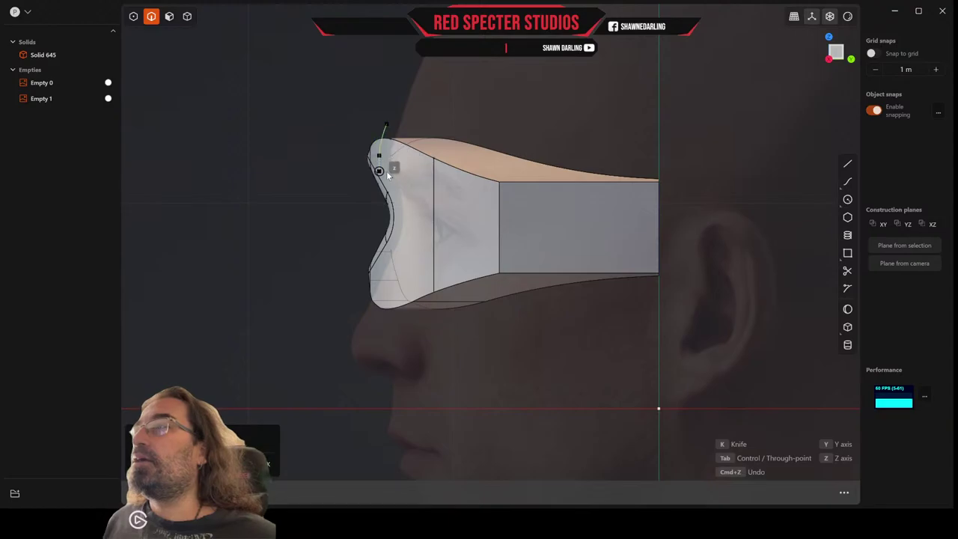
{"action": "scroll", "coordinate": [387, 173], "scroll_direction": "up", "scroll_amount": 3}
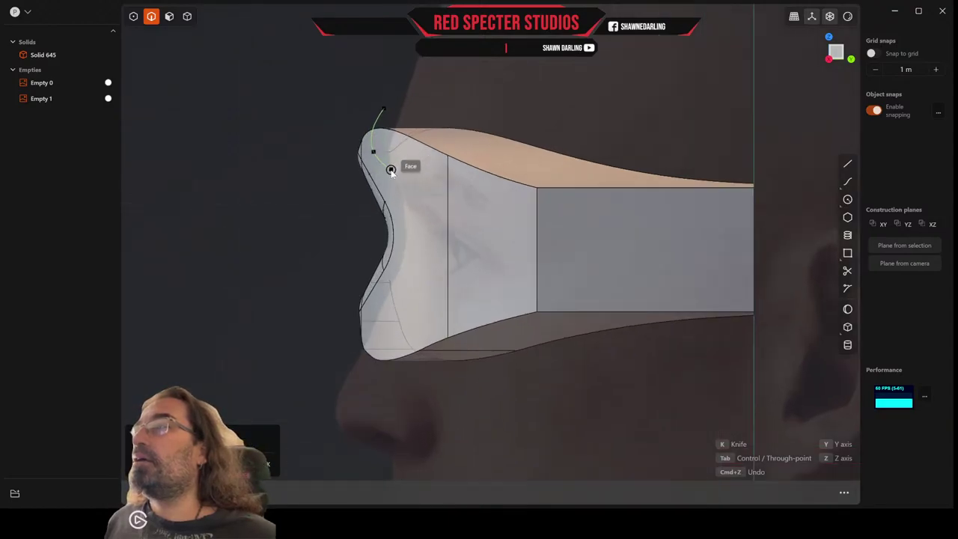
{"action": "left_click", "coordinate": [380, 186]}
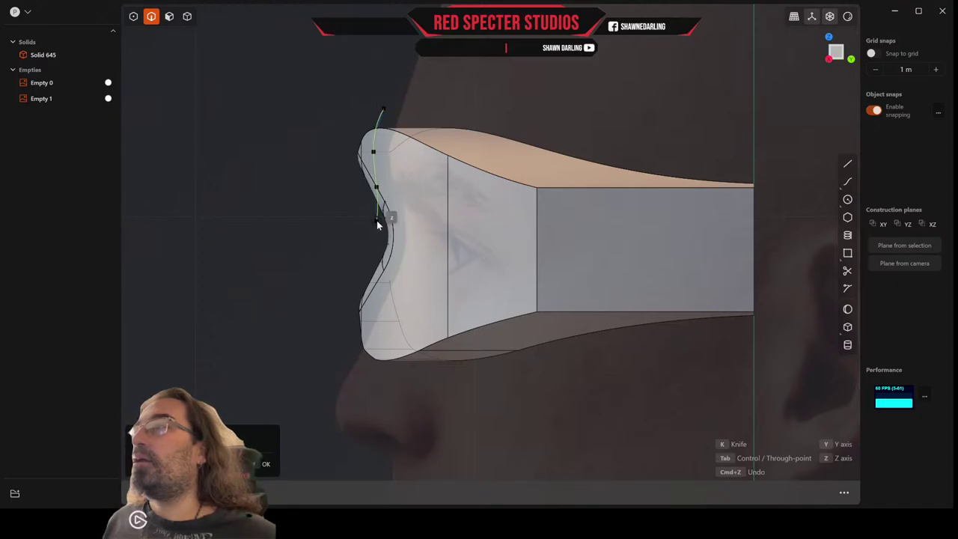
{"action": "left_click", "coordinate": [381, 223]}
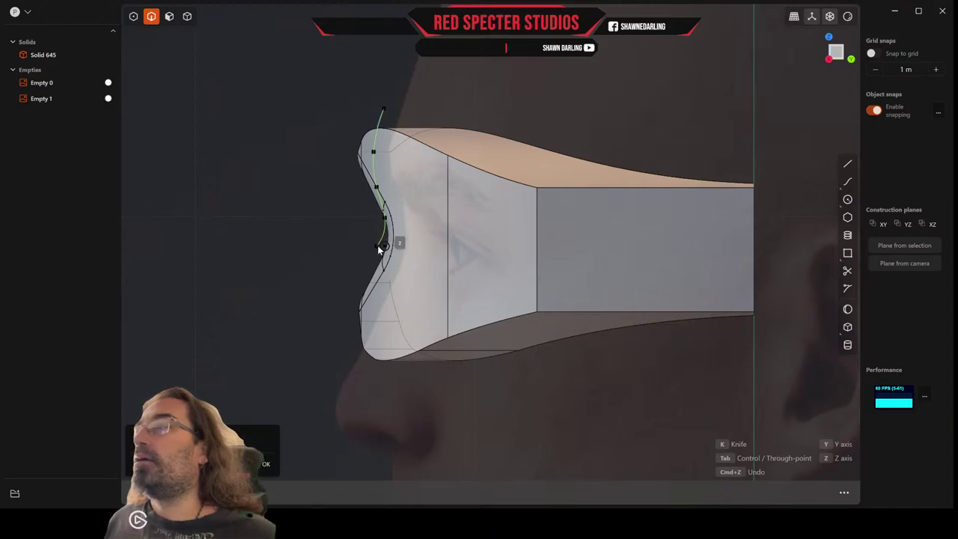
{"action": "left_click", "coordinate": [377, 243]}
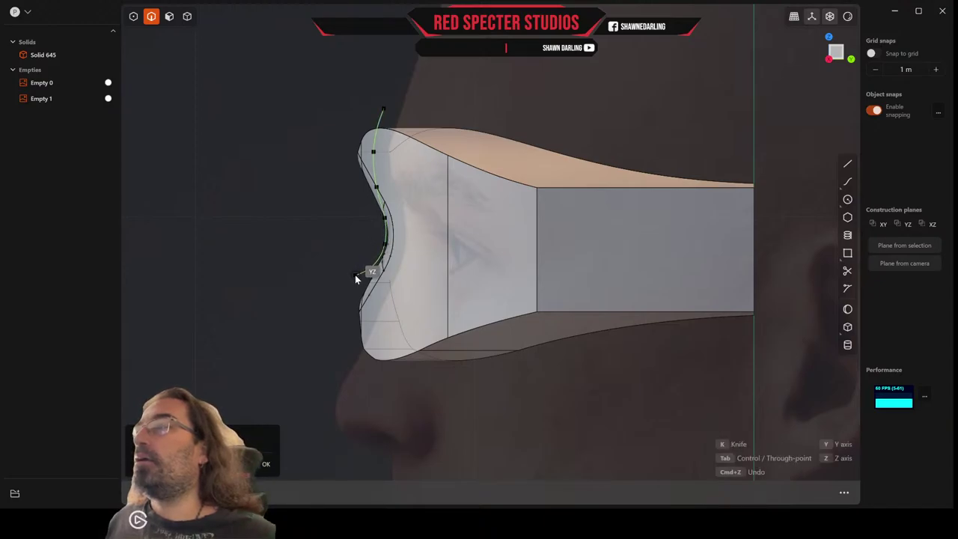
{"action": "left_click", "coordinate": [355, 275]}
{"action": "key", "text": "Return"}
Cut the visor solid with the front profile curve and delete the cut-off piece together with the curve
{"action": "middle_click_drag", "start_coordinate": [350, 179], "coordinate": [413, 212]}
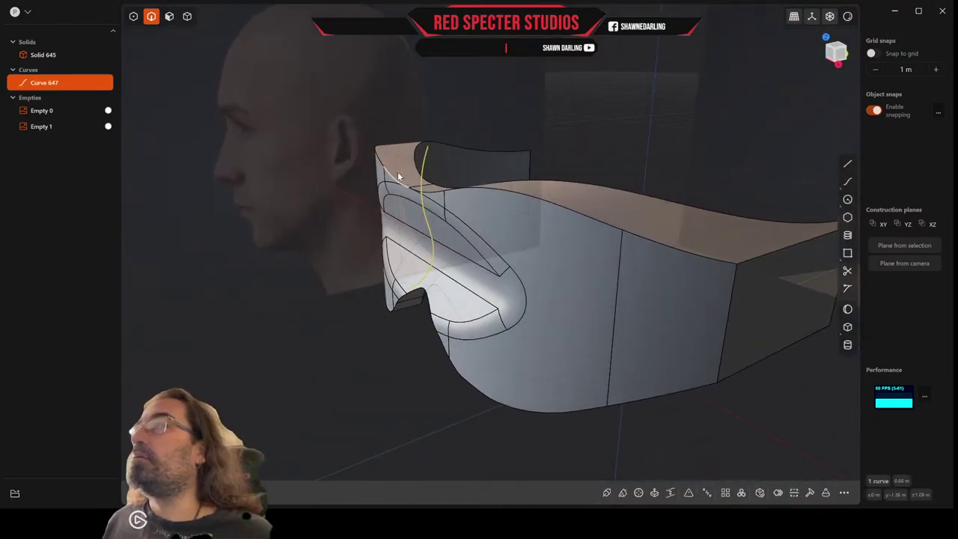
{"action": "left_click", "coordinate": [187, 16]}
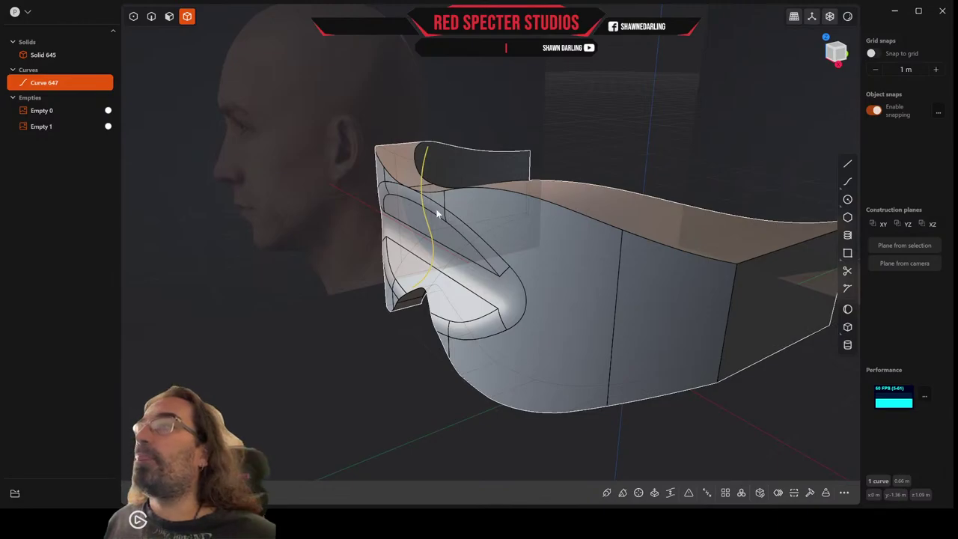
{"action": "left_click", "coordinate": [564, 224]}
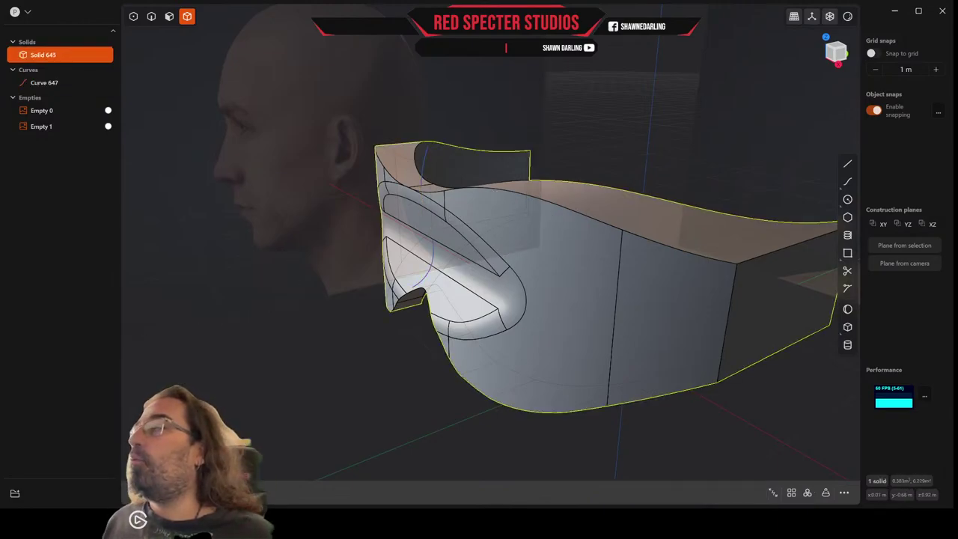
{"action": "key", "text": "c"}
{"action": "left_click", "coordinate": [425, 167]}
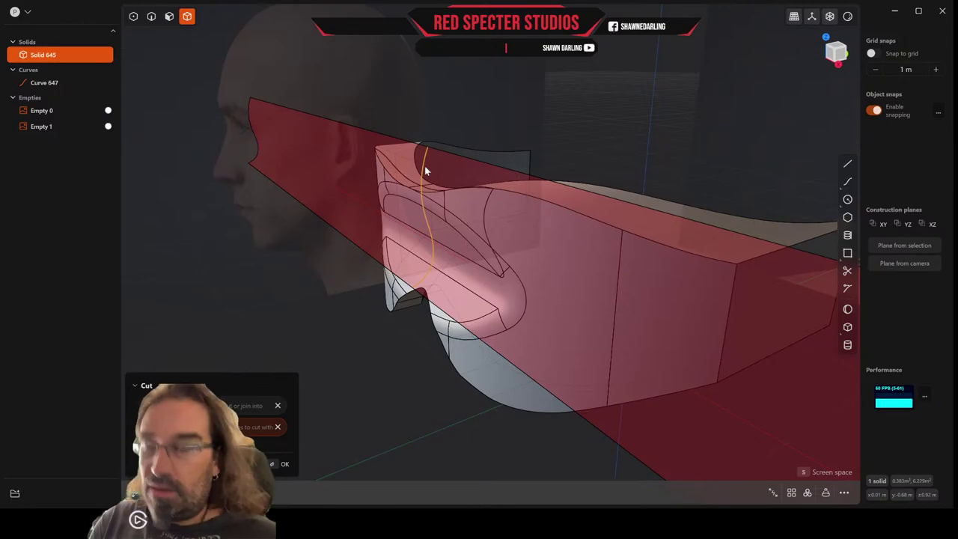
{"action": "key", "text": "Return"}
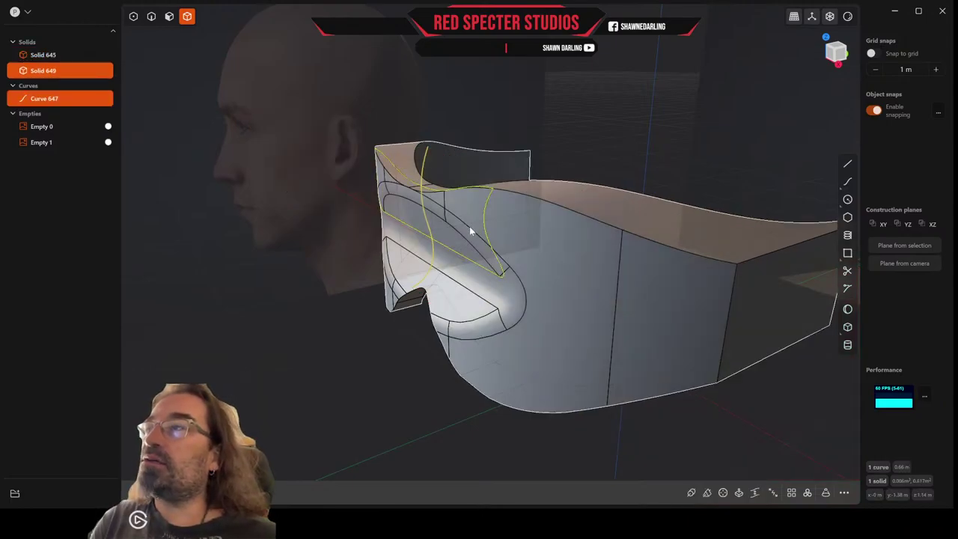
{"action": "key", "text": "x"}
{"action": "middle_click_drag", "start_coordinate": [389, 171], "coordinate": [437, 234]}
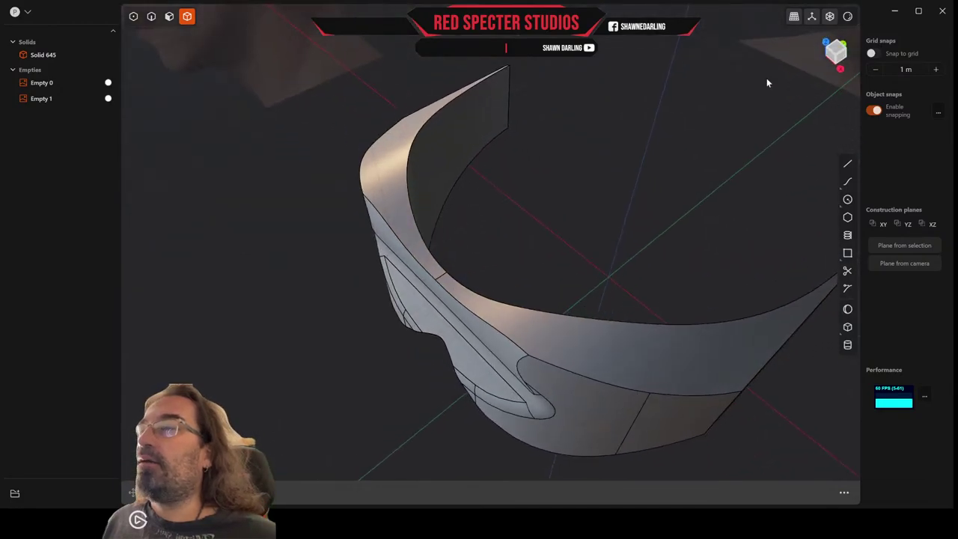
From above, draw a six-point curve about 1.84 m long from outside one temple, along that side's arc, to the centre line ahead of the nose
{"action": "left_click", "coordinate": [836, 48]}
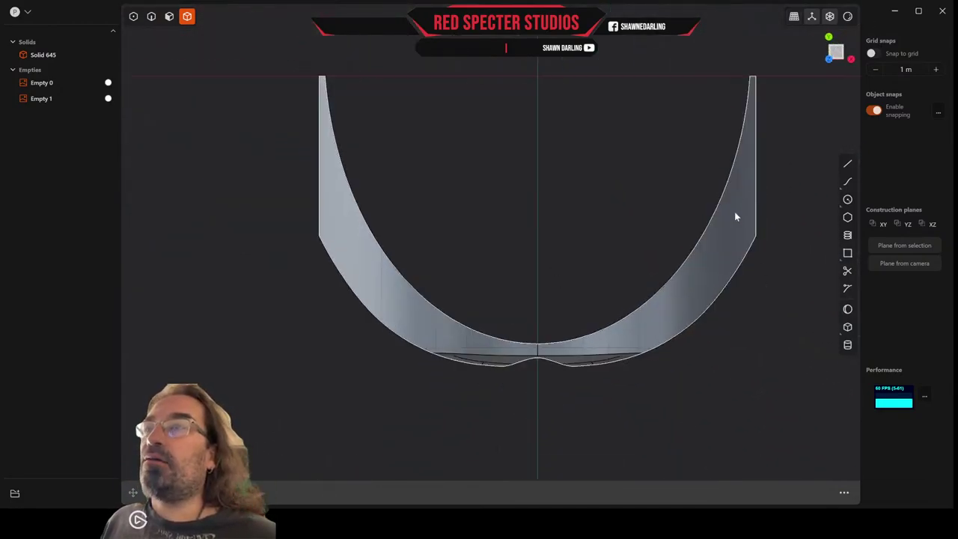
{"action": "left_click", "coordinate": [848, 182]}
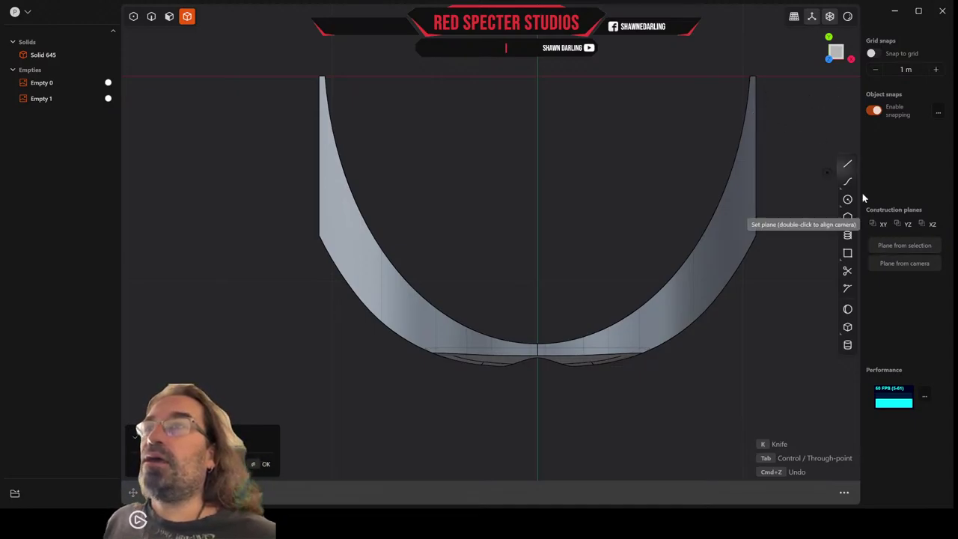
{"action": "left_click", "coordinate": [775, 112]}
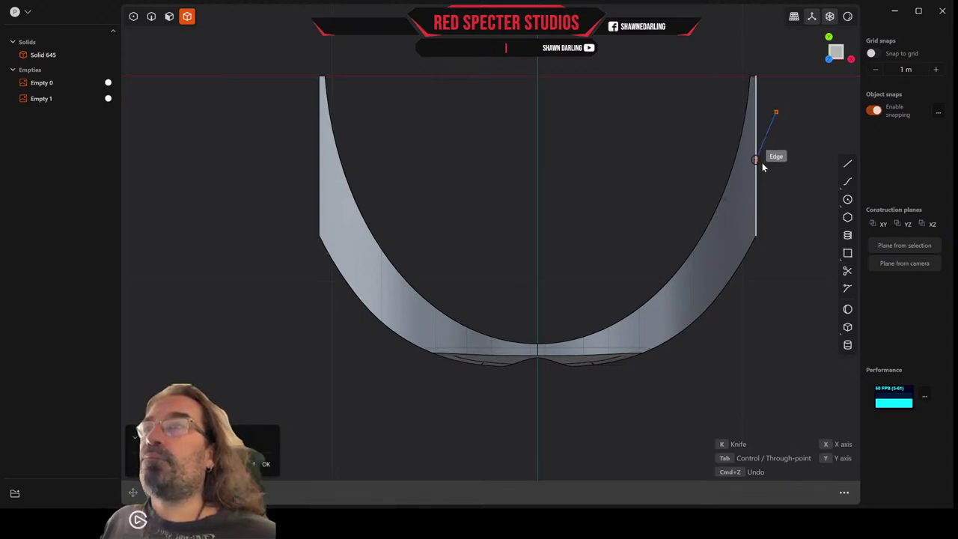
{"action": "left_click", "coordinate": [754, 179]}
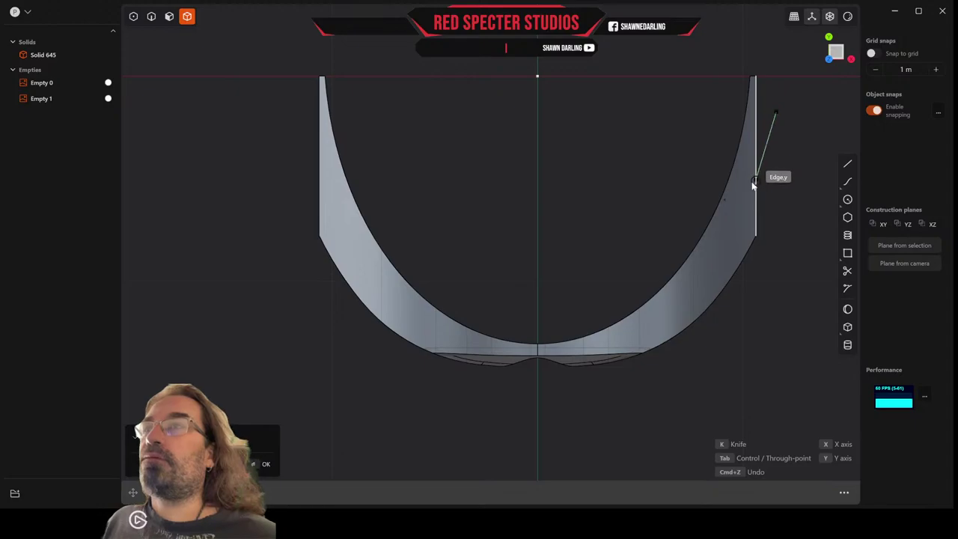
{"action": "left_click", "coordinate": [692, 285]}
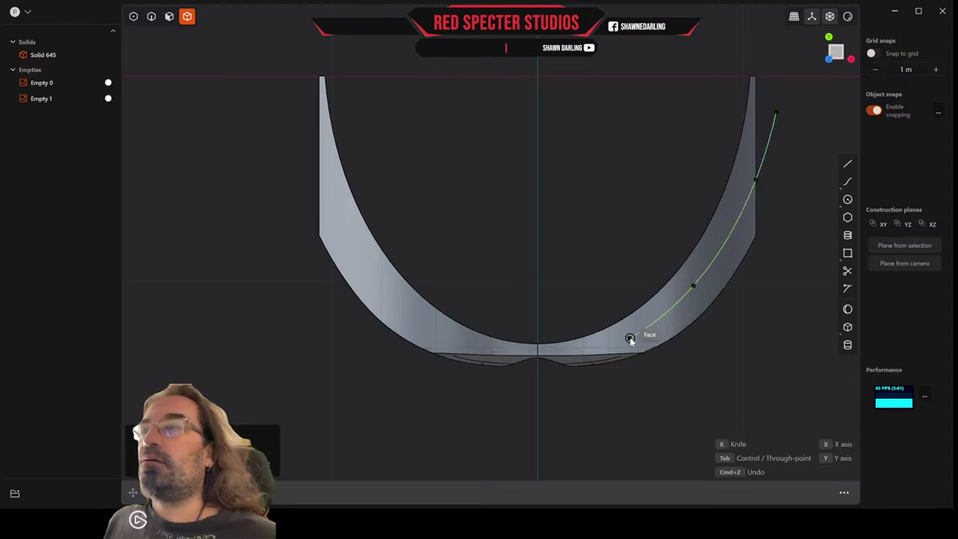
{"action": "left_click", "coordinate": [630, 339]}
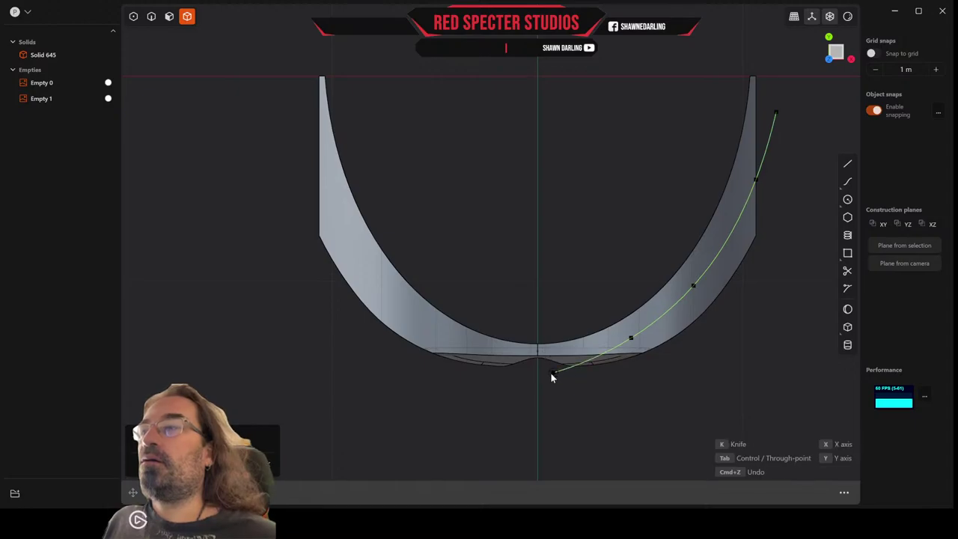
{"action": "middle_click_drag", "start_coordinate": [551, 376], "coordinate": [505, 391]}
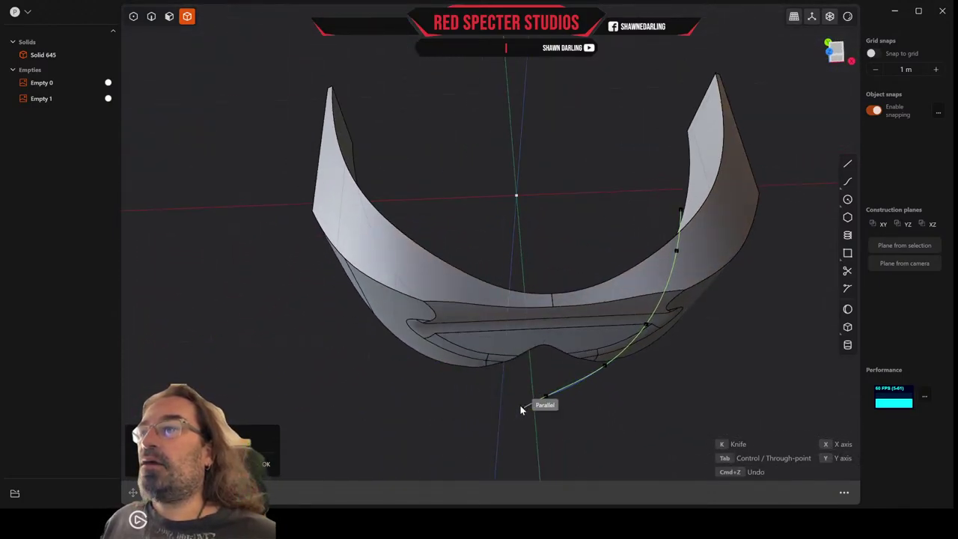
{"action": "left_click", "coordinate": [529, 393]}
{"action": "key", "text": "Return"}
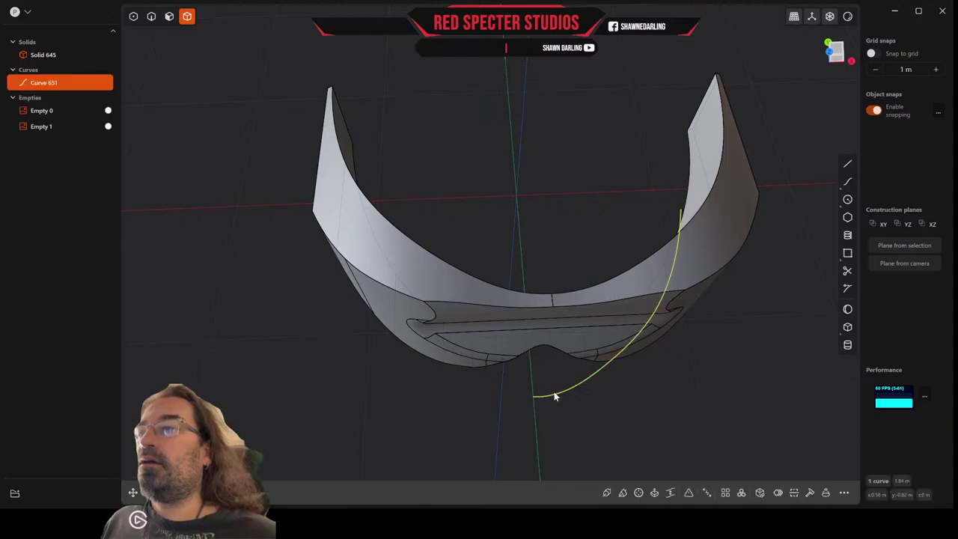
Cut the visor solid with the arc curve and delete the cut-off outer piece together with the curve
{"action": "middle_click_drag", "start_coordinate": [554, 391], "coordinate": [635, 366]}
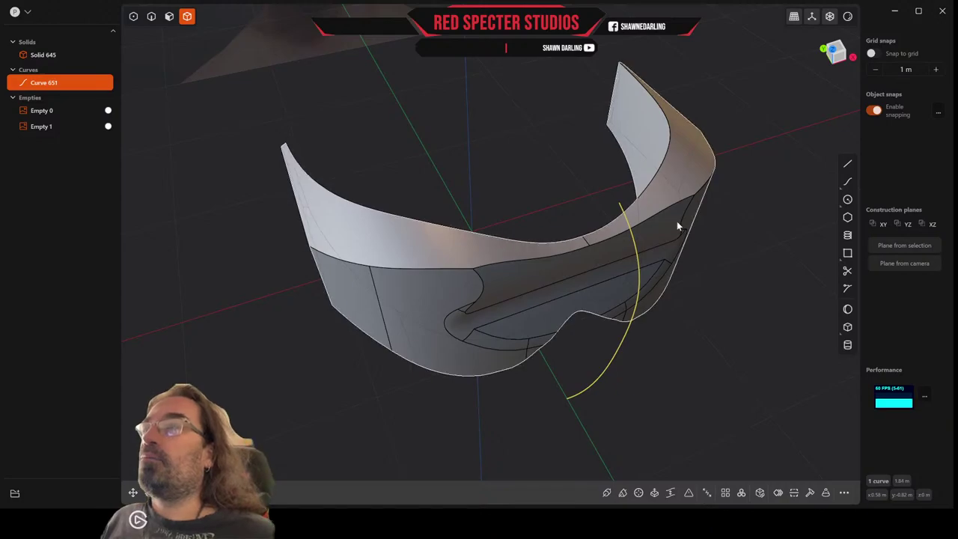
{"action": "left_click", "coordinate": [677, 202]}
{"action": "key", "text": "c"}
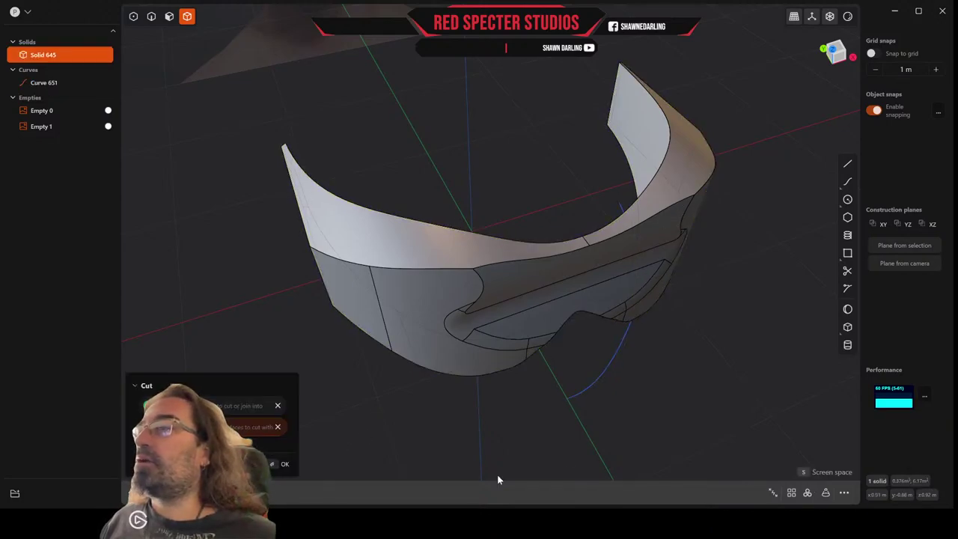
{"action": "left_click", "coordinate": [611, 363]}
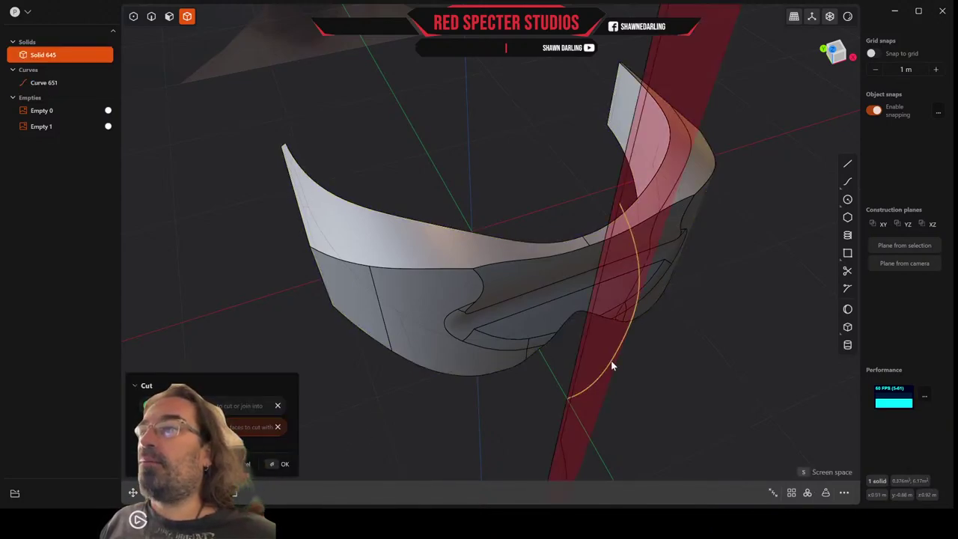
{"action": "middle_click_drag", "start_coordinate": [613, 366], "coordinate": [625, 334]}
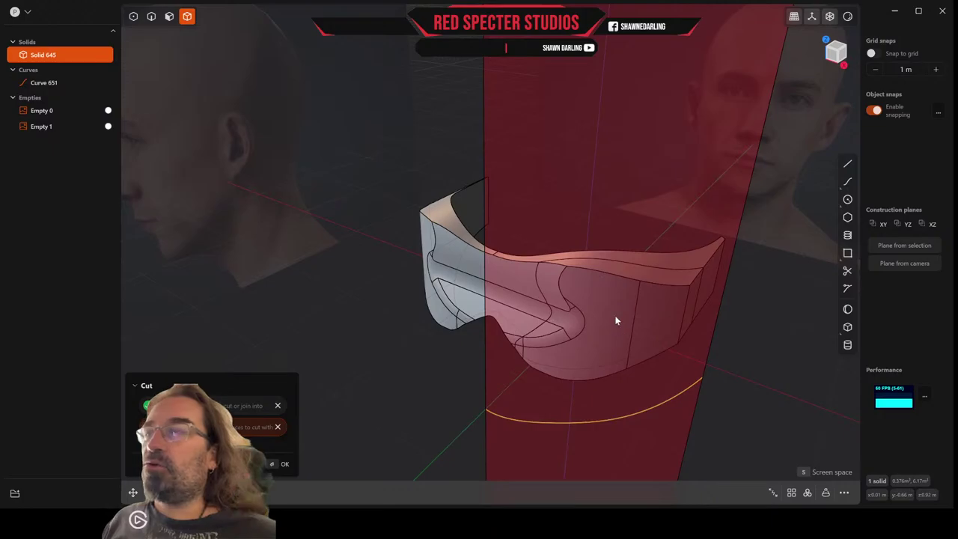
{"action": "key", "text": "Return"}
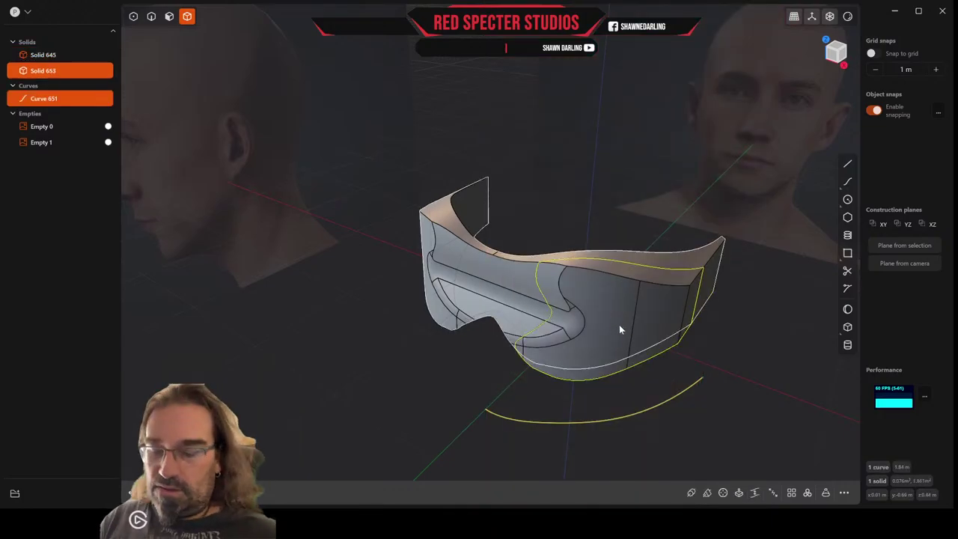
{"action": "key", "text": "Delete"}
{"action": "middle_click_drag", "start_coordinate": [619, 329], "coordinate": [601, 338]}
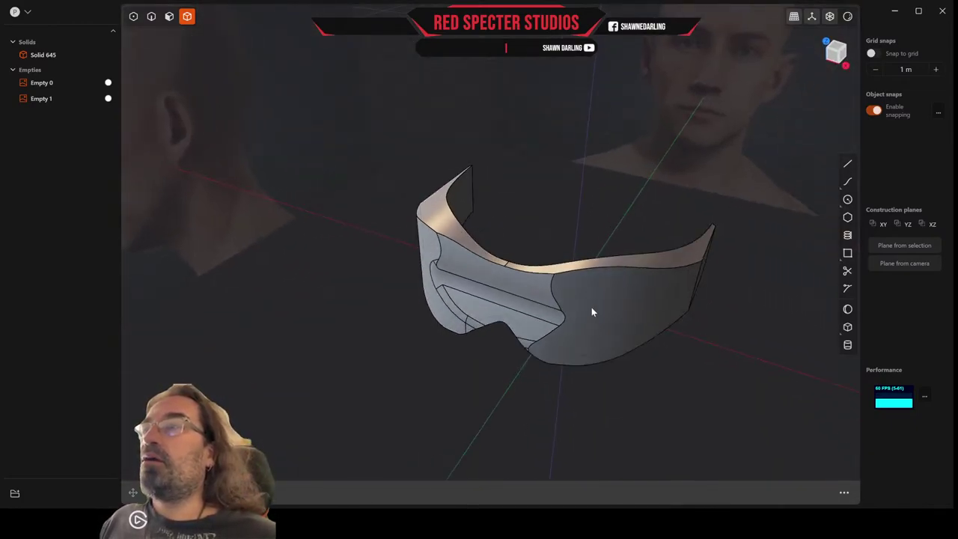
Try to mirror the visor's trimmed half along positive X as a separate solid
{"action": "left_click", "coordinate": [591, 312]}
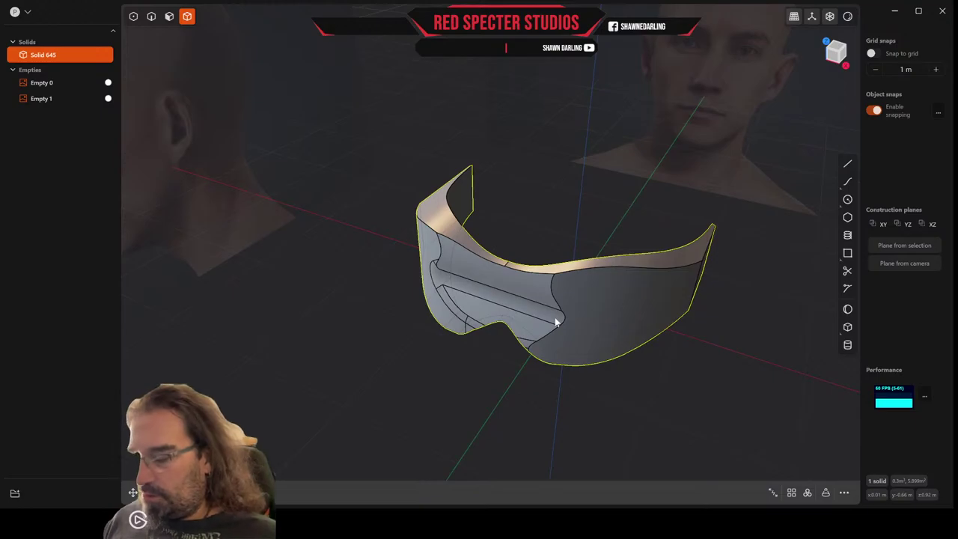
{"action": "key", "text": "alt+x"}
{"action": "left_click", "coordinate": [587, 303]}
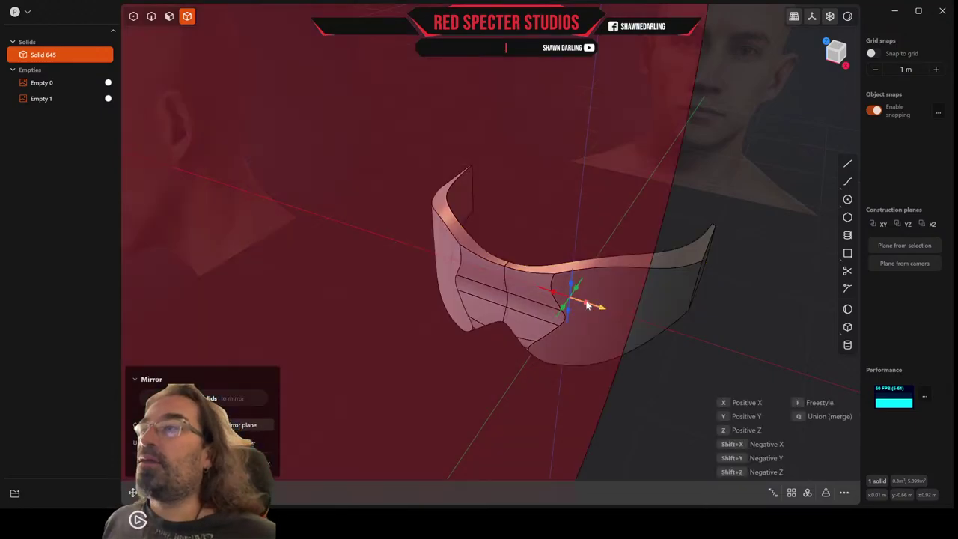
{"action": "key", "text": "x"}
{"action": "middle_click_drag", "start_coordinate": [449, 422], "coordinate": [458, 404]}
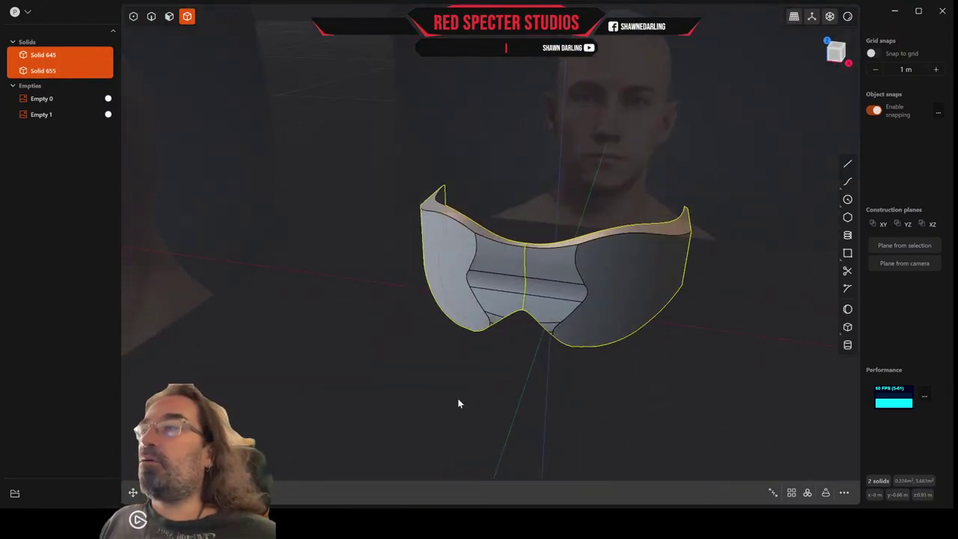
{"action": "key", "text": "ctrl+z"}
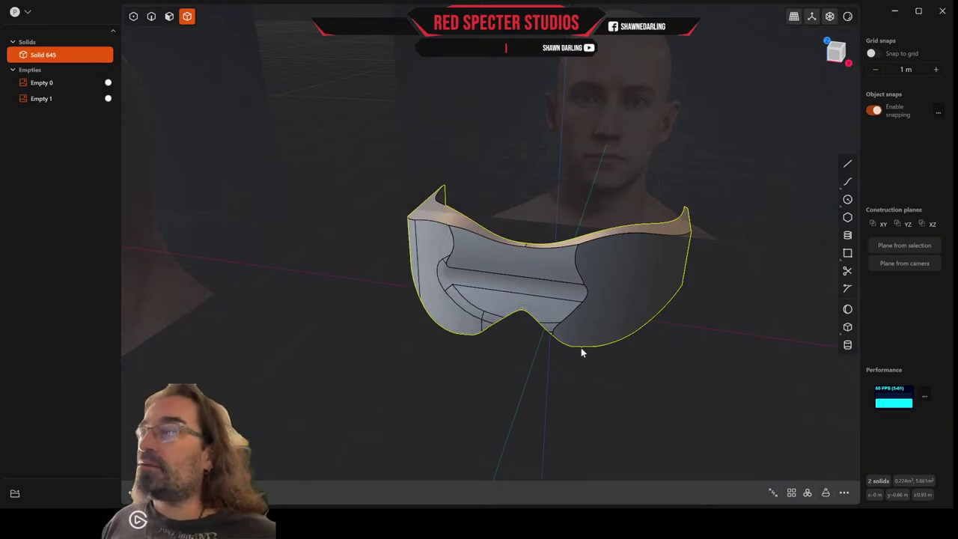
Mirror the visor's trimmed half along positive X, merging both halves into one solid
{"action": "key", "text": "alt+x"}
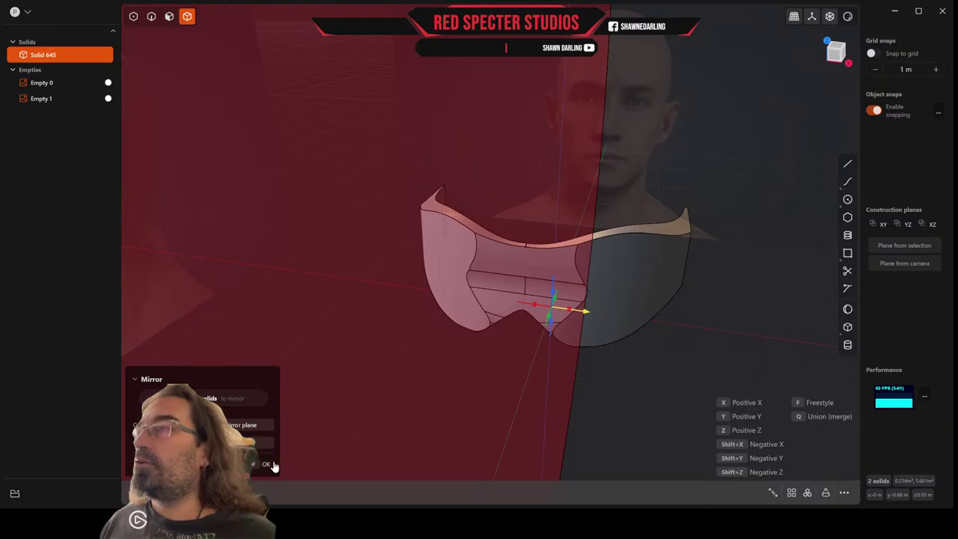
{"action": "left_click", "coordinate": [270, 470]}
{"action": "middle_click_drag", "start_coordinate": [539, 277], "coordinate": [556, 343]}
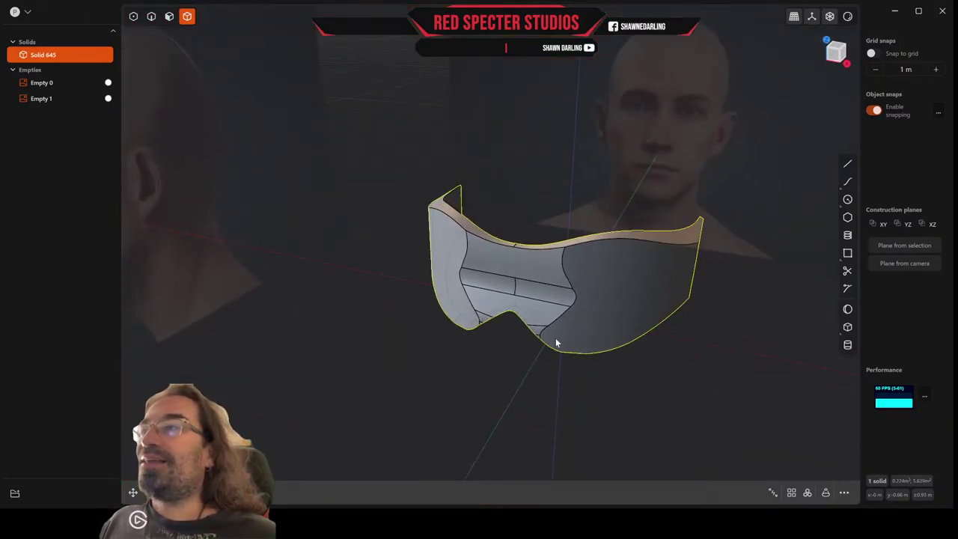
Remove the mirrored visor's leftover seam edges with Delete Redundant Topology
{"action": "left_click", "coordinate": [843, 492]}
{"action": "type", "text": "del"}
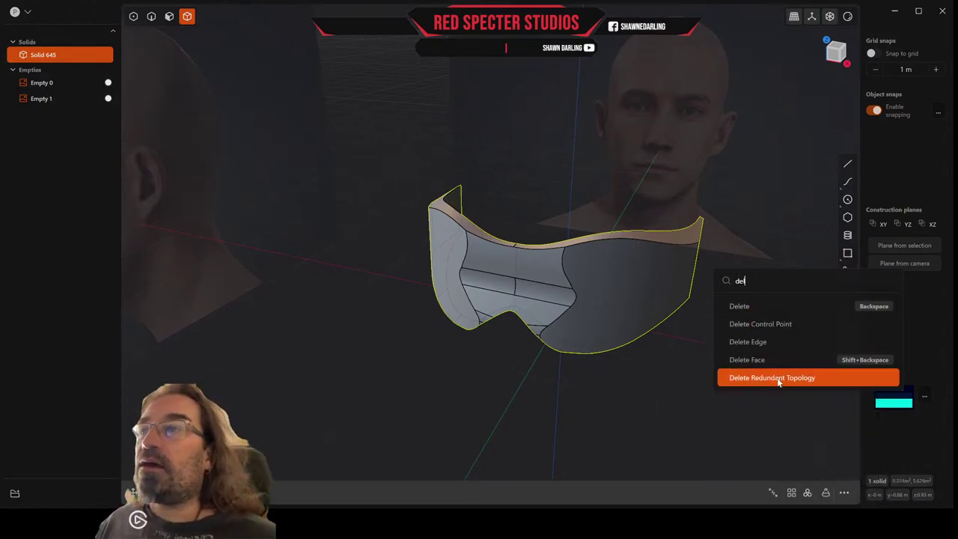
{"action": "left_click", "coordinate": [778, 378]}
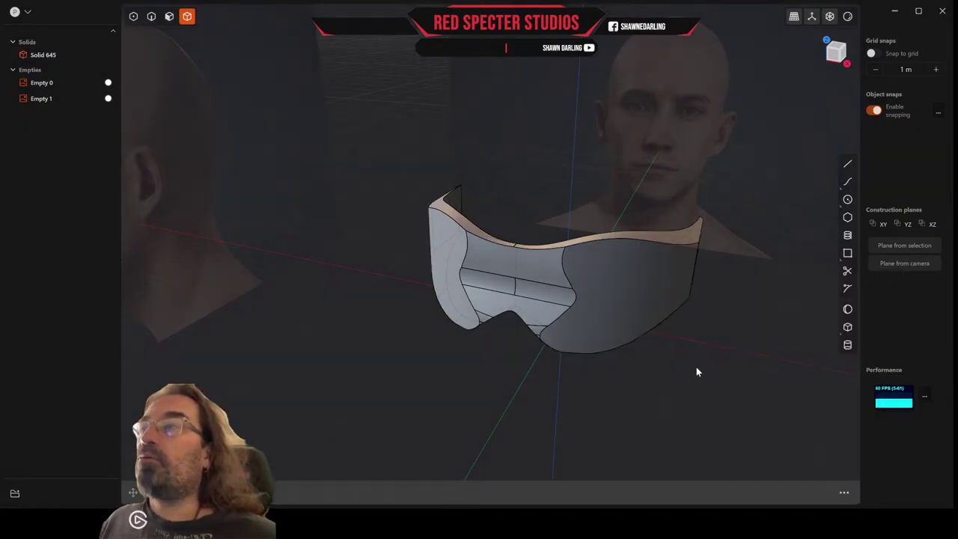
Fillet the vertical corner edge between the front and temple on both sides of the visor
{"action": "middle_click_drag", "start_coordinate": [645, 383], "coordinate": [617, 399]}
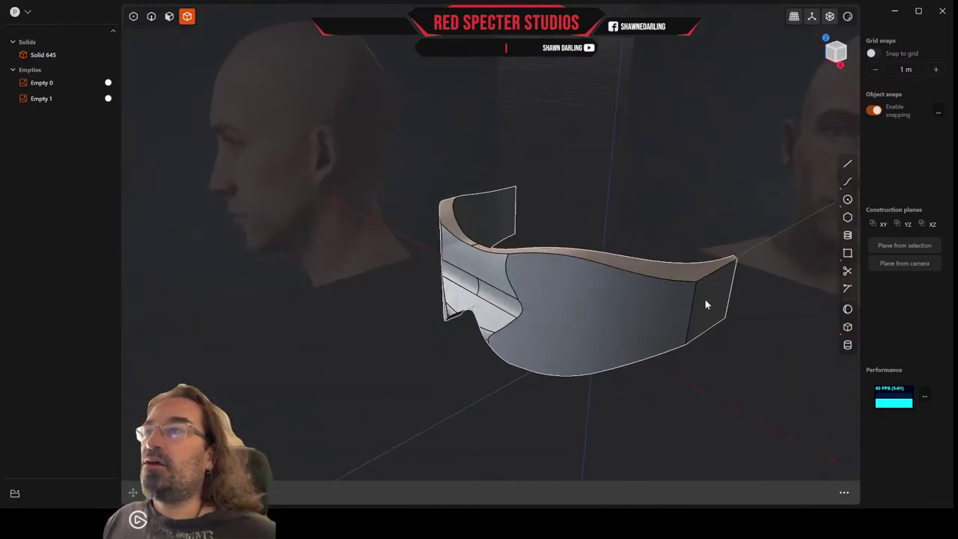
{"action": "key", "text": "1"}
{"action": "key", "text": "2"}
{"action": "left_click", "coordinate": [677, 333]}
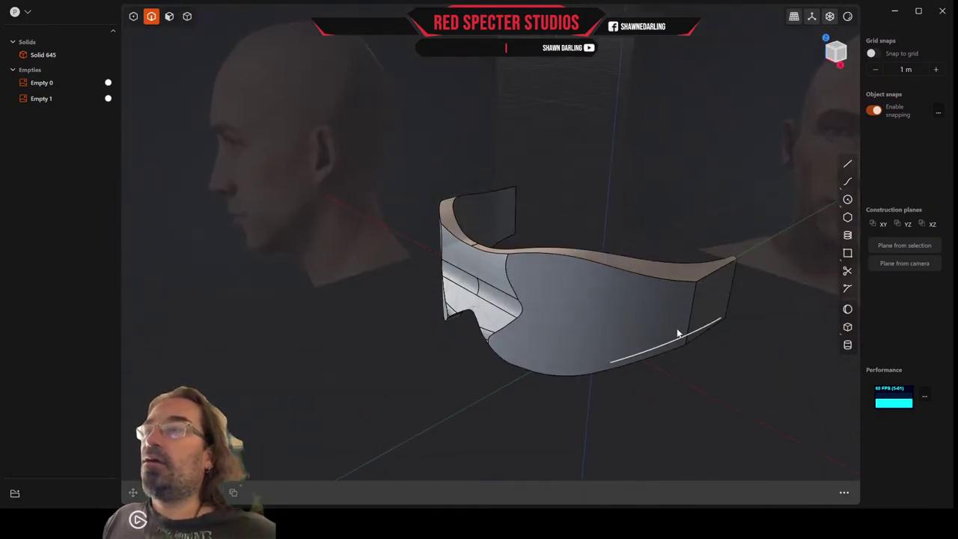
{"action": "left_click", "coordinate": [690, 318]}
{"action": "key", "text": "b"}
{"action": "middle_click_drag", "start_coordinate": [690, 318], "coordinate": [559, 353]}
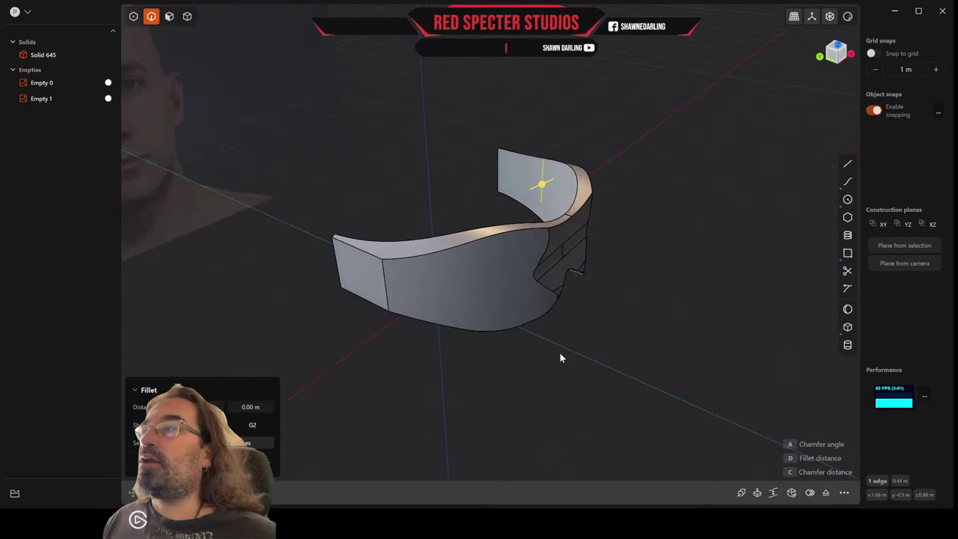
{"action": "left_click", "coordinate": [383, 291]}
{"action": "left_click_drag", "start_coordinate": [385, 288], "coordinate": [217, 373]}
{"action": "right_click", "coordinate": [426, 370]}
Try to fillet the wavy edges between the front recess and the side panels on both sides by about 0.52 m
{"action": "middle_click_drag", "start_coordinate": [427, 370], "coordinate": [552, 307]}
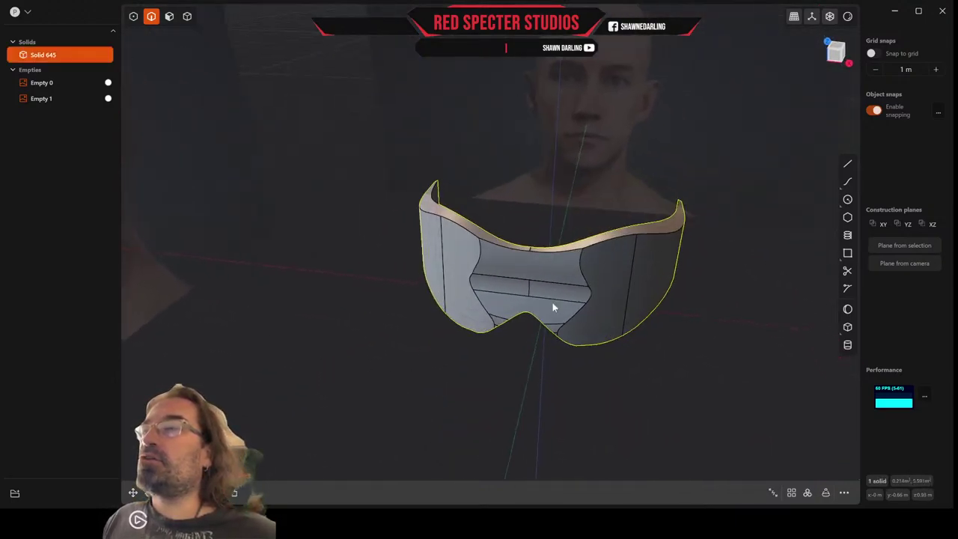
{"action": "left_click", "coordinate": [584, 277]}
{"action": "key", "text": "f"}
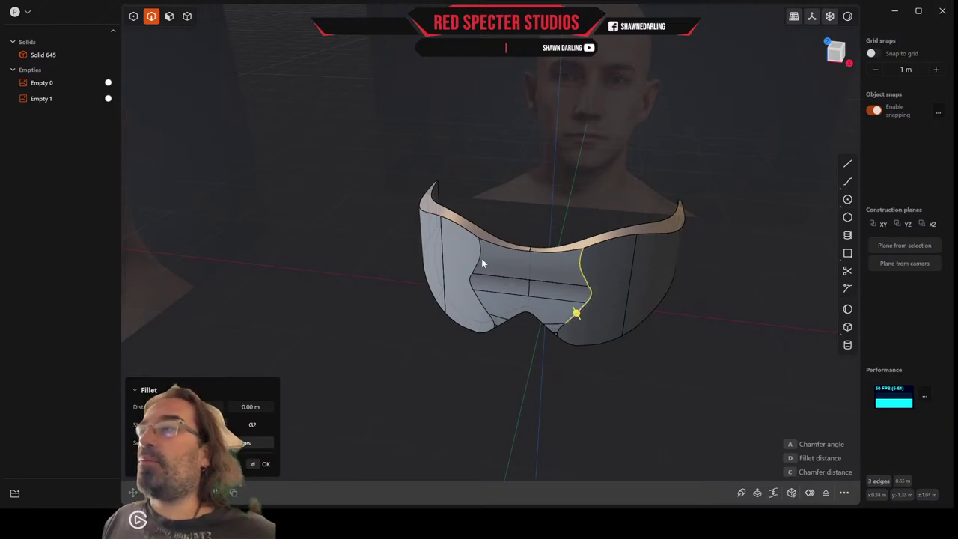
{"action": "left_click", "coordinate": [490, 319]}
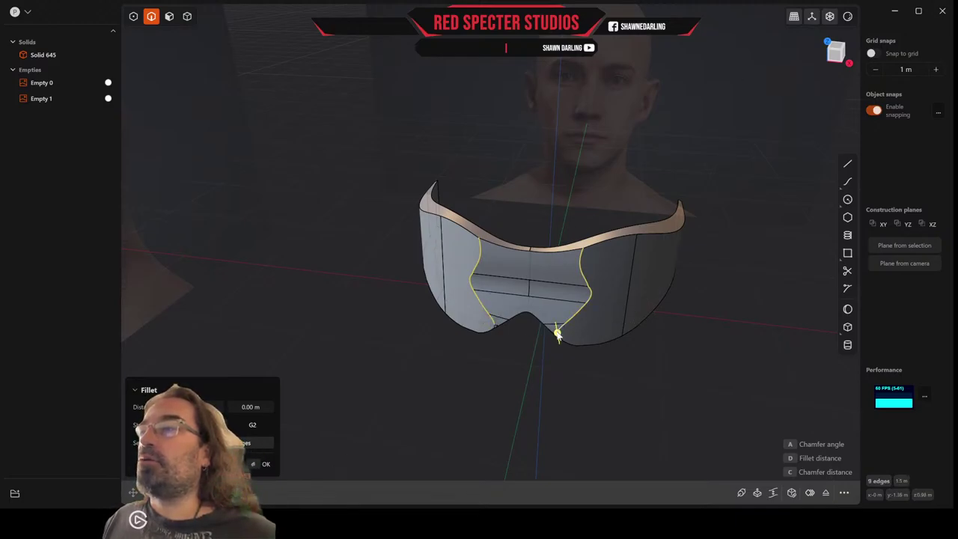
{"action": "left_click_drag", "start_coordinate": [557, 334], "coordinate": [570, 389]}
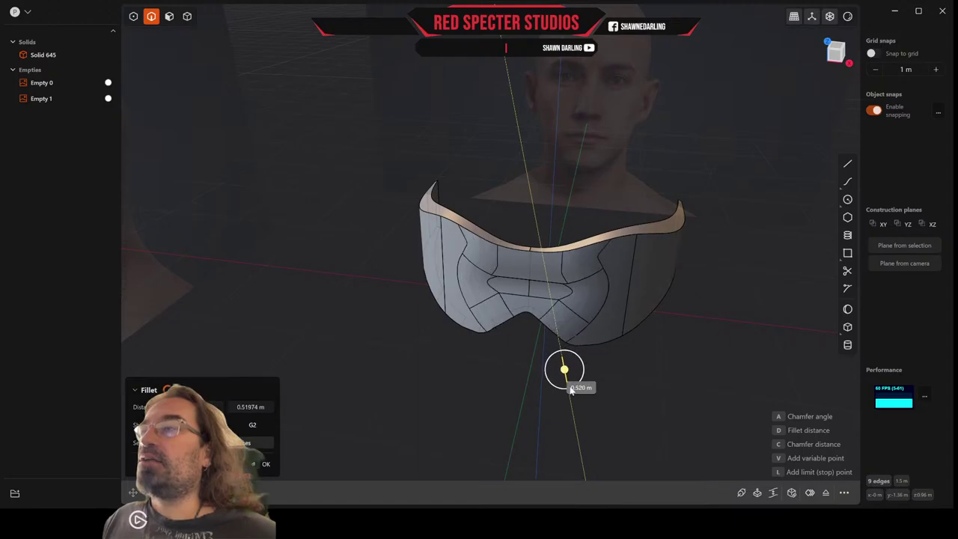
{"action": "key", "text": "Escape"}
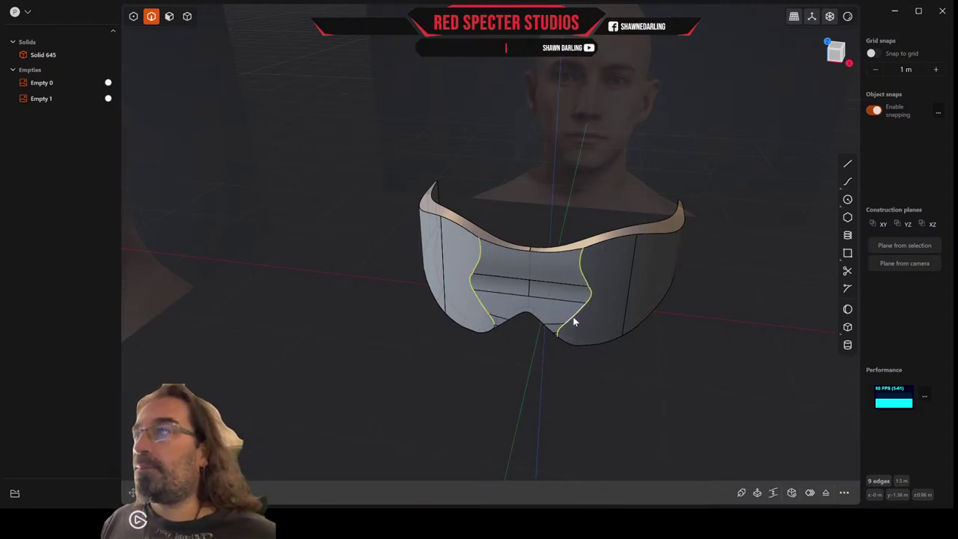
Retry the fillet on both wavy recess edges with a smaller size of about 0.085 m
{"action": "key", "text": "b"}
{"action": "middle_click_drag", "start_coordinate": [572, 327], "coordinate": [601, 352]}
{"action": "scroll", "coordinate": [603, 351], "scroll_direction": "up", "scroll_amount": 2}
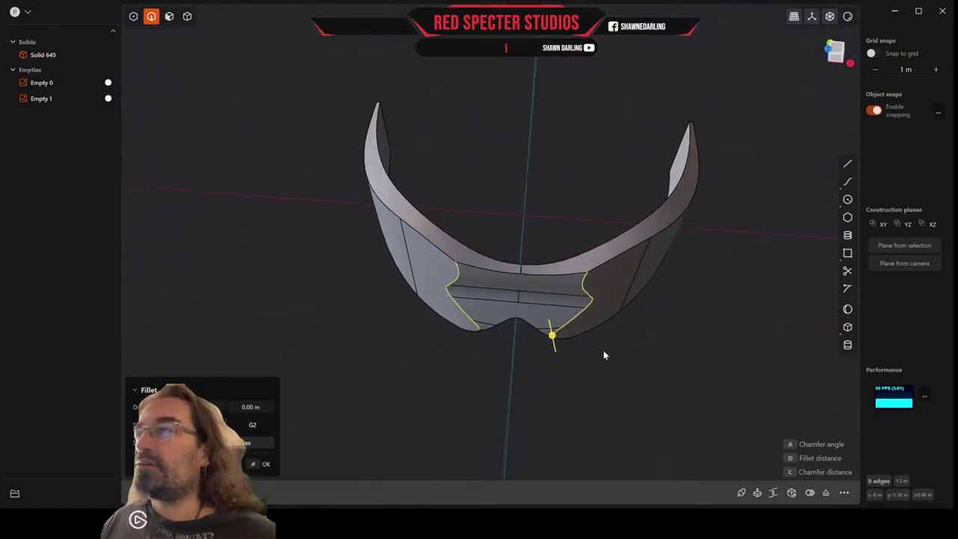
{"action": "scroll", "coordinate": [603, 352], "scroll_direction": "up", "scroll_amount": 2}
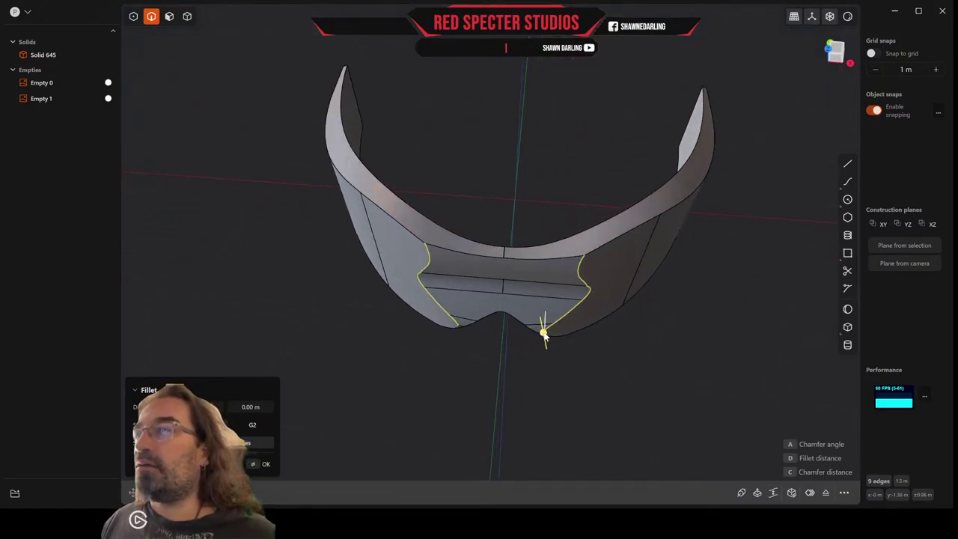
{"action": "mouse_move", "coordinate": [543, 335]}
{"action": "left_mouse_down"}
{"action": "mouse_move", "coordinate": [549, 382]}
{"action": "mouse_move", "coordinate": [545, 339]}
{"action": "mouse_move", "coordinate": [549, 359]}
{"action": "mouse_move", "coordinate": [553, 341]}
{"action": "left_mouse_up"}
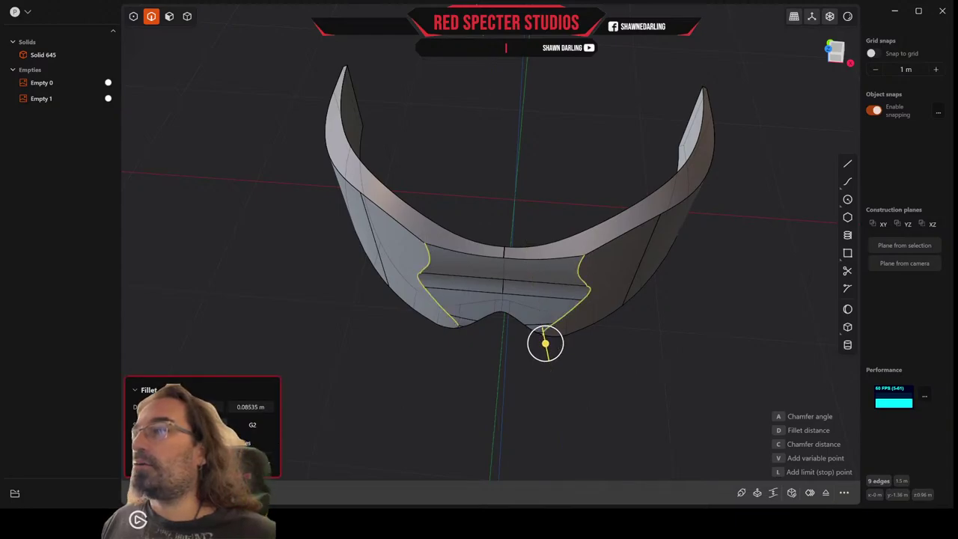
{"action": "key", "text": "Escape"}
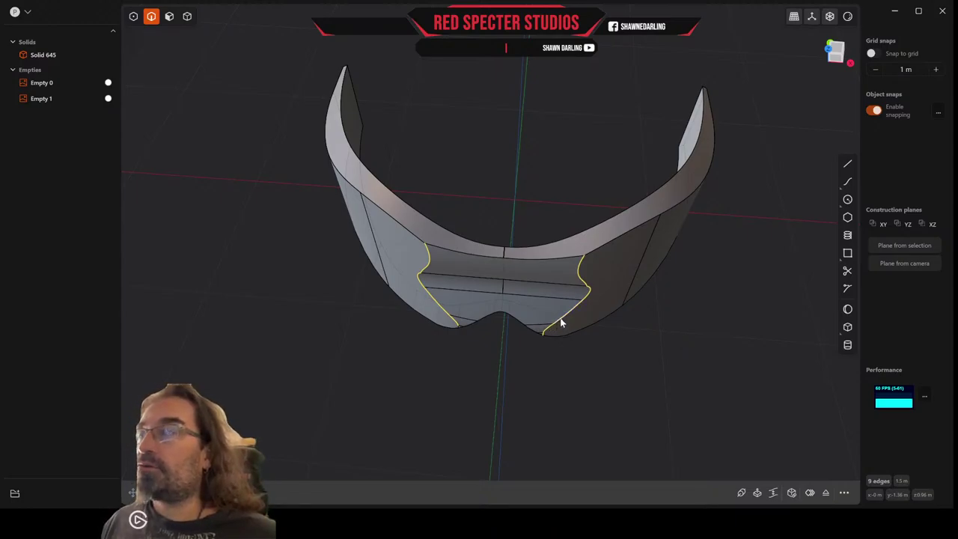
Fillet the wavy edge between the front recess and the side panel on one side, starting from its upper segment
{"action": "left_click", "coordinate": [603, 393]}
{"action": "middle_click_drag", "start_coordinate": [603, 393], "coordinate": [569, 198]}
{"action": "left_click", "coordinate": [566, 200]}
{"action": "key", "text": "f"}
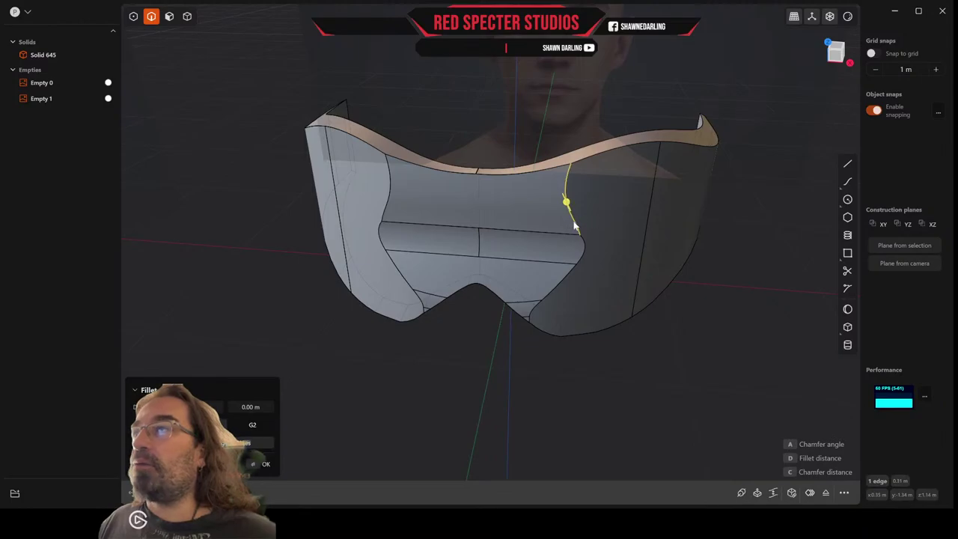
{"action": "left_click_drag", "start_coordinate": [566, 202], "coordinate": [614, 261]}
{"action": "key", "text": "Escape"}
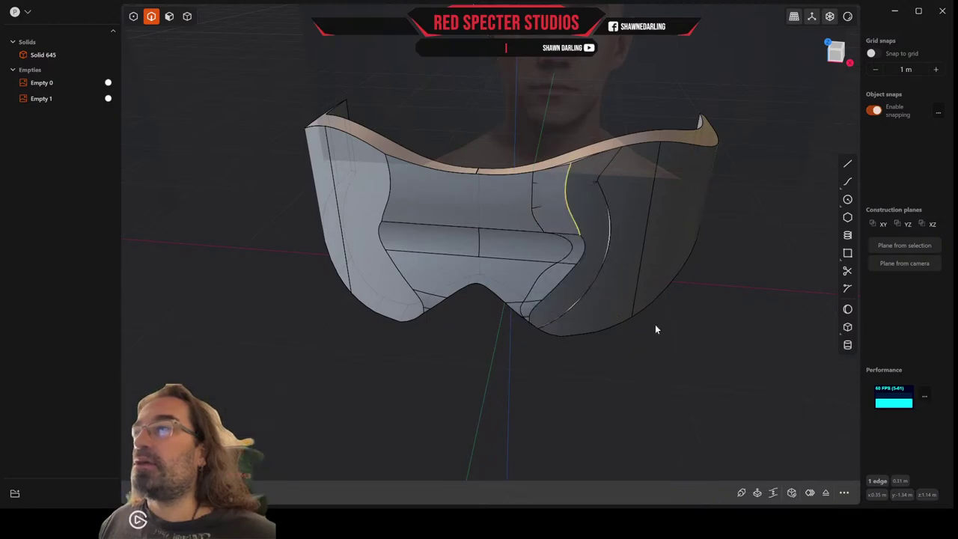
{"action": "key", "text": "ctrl+z"}
{"action": "mouse_move", "coordinate": [649, 331]}
{"action": "middle_mouse_down"}
{"action": "mouse_move", "coordinate": [669, 323]}
{"action": "mouse_move", "coordinate": [641, 330]}
{"action": "middle_mouse_up"}
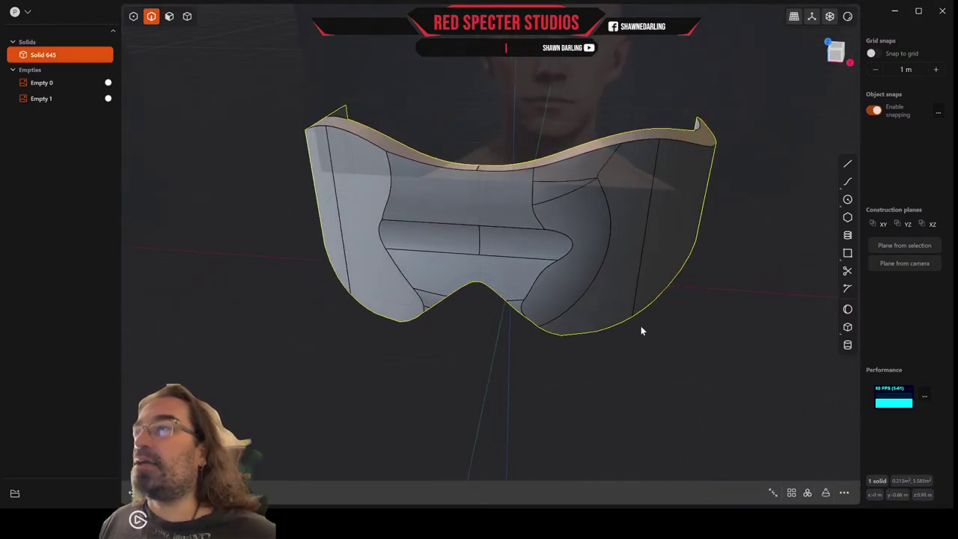
Try to fillet the lower curved edge beside the nose cutout on the already filleted side
{"action": "left_click", "coordinate": [534, 285]}
{"action": "key", "text": "f"}
{"action": "left_click_drag", "start_coordinate": [534, 283], "coordinate": [509, 269]}
{"action": "key", "text": "Escape"}
{"action": "middle_click_drag", "start_coordinate": [518, 367], "coordinate": [549, 290]}
{"action": "mouse_move", "coordinate": [534, 215]}
{"action": "middle_mouse_down"}
{"action": "mouse_move", "coordinate": [509, 188]}
{"action": "mouse_move", "coordinate": [520, 210]}
{"action": "middle_mouse_up"}
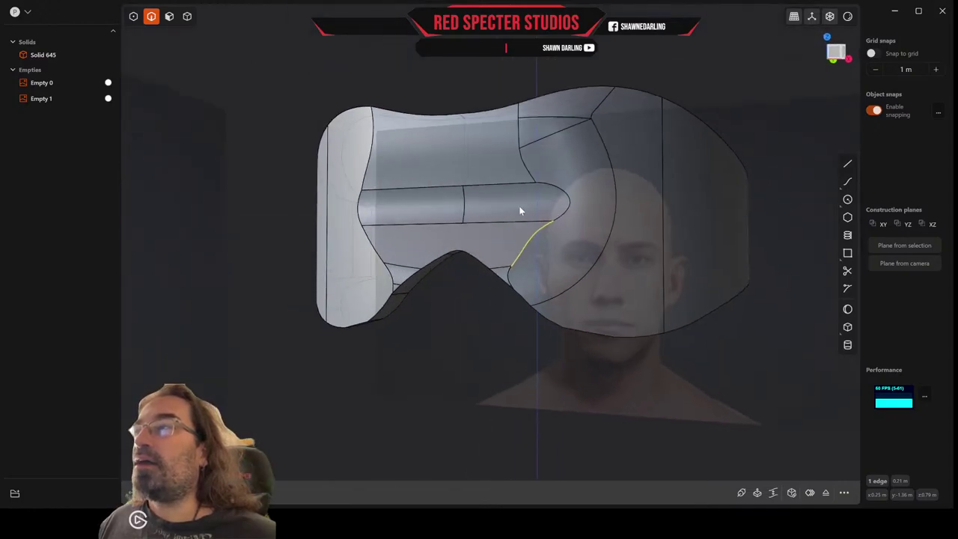
{"action": "scroll", "coordinate": [517, 210], "scroll_direction": "up", "scroll_amount": 3}
{"action": "key", "text": "Escape"}
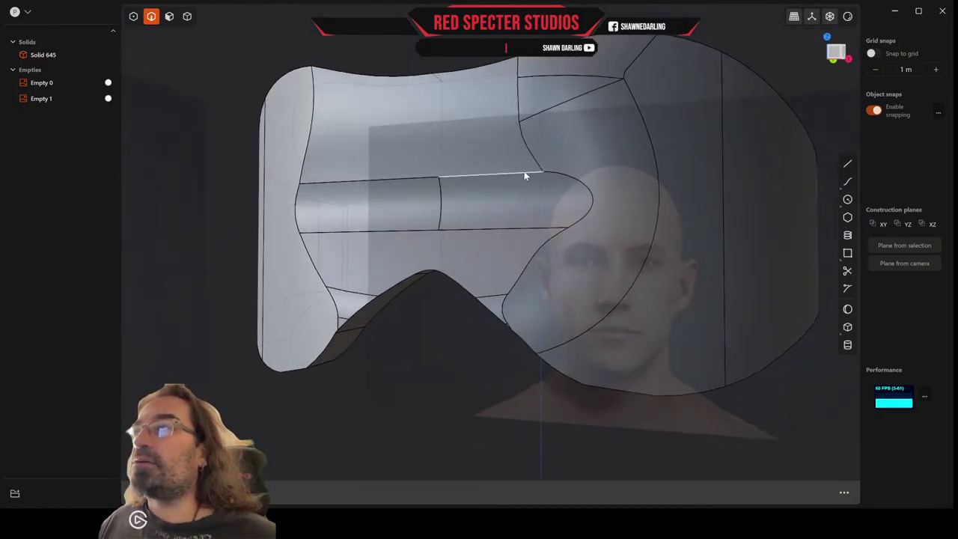
Try to fillet the rounded end edge of the horizontal band in the front recess
{"action": "left_click", "coordinate": [579, 184]}
{"action": "left_click_drag", "start_coordinate": [581, 182], "coordinate": [598, 169]}
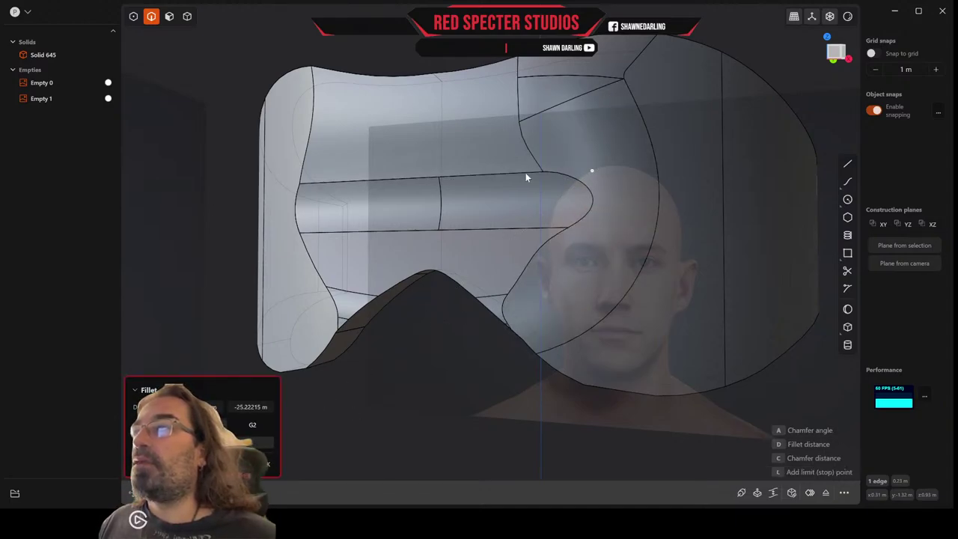
{"action": "key", "text": "Escape"}
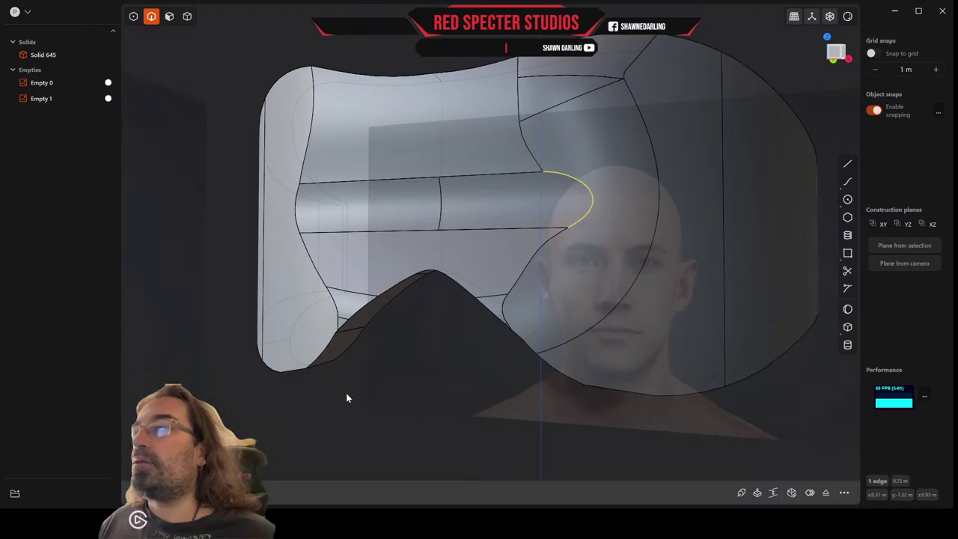
{"action": "middle_click_drag", "start_coordinate": [345, 393], "coordinate": [349, 442]}
{"action": "middle_click_drag", "start_coordinate": [478, 400], "coordinate": [443, 336]}
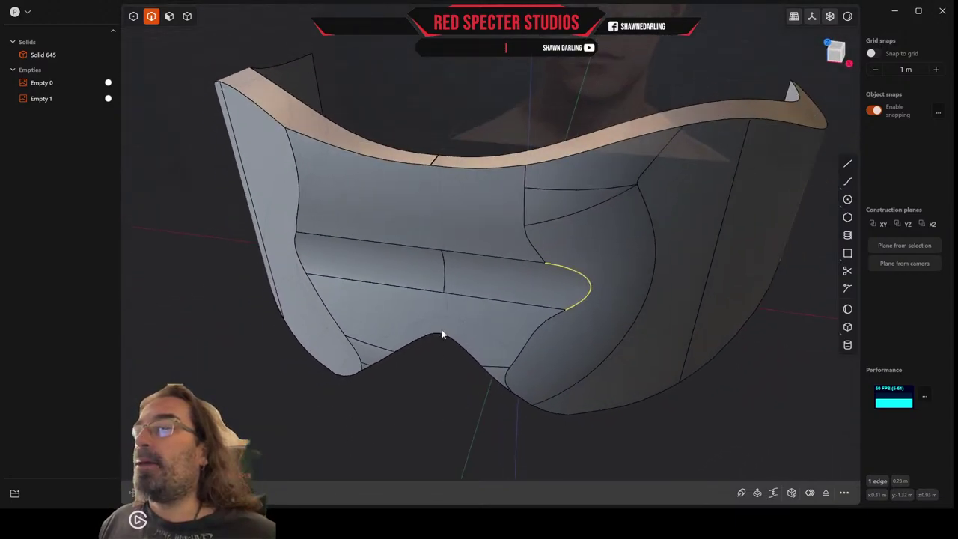
{"action": "scroll", "coordinate": [442, 334], "scroll_direction": "down", "scroll_amount": 3}
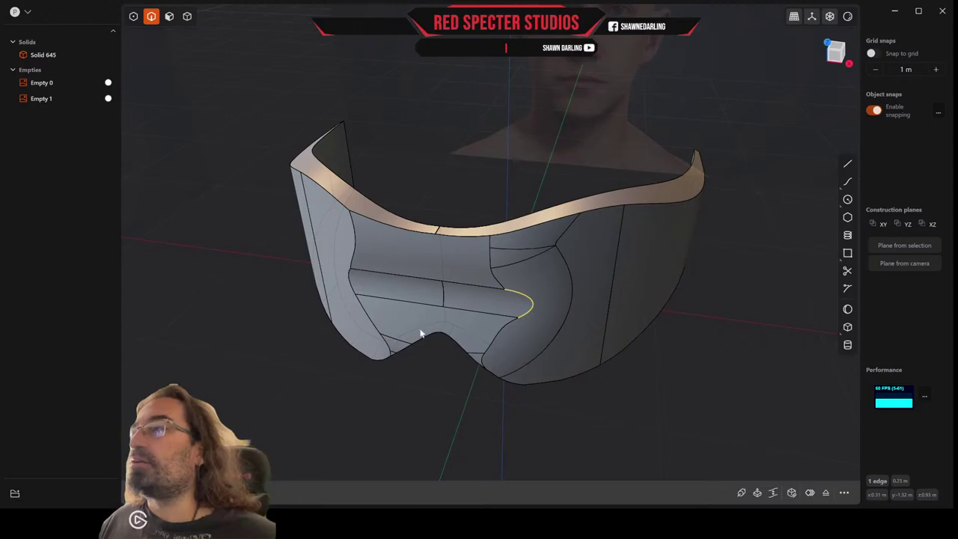
{"action": "key", "text": "Escape"}
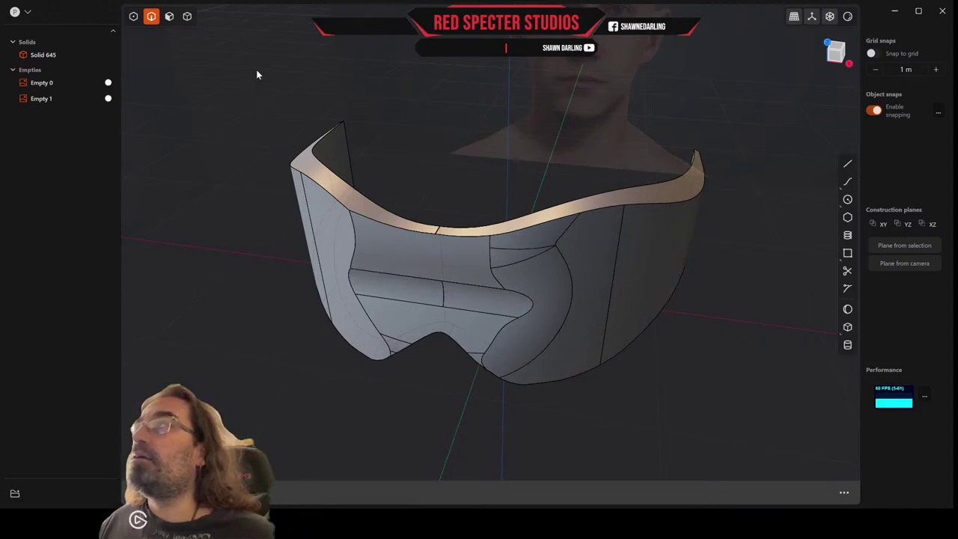
Try to mirror the visor's filleted half along positive X as a separate solid
{"action": "left_click", "coordinate": [188, 16]}
{"action": "left_click", "coordinate": [597, 324]}
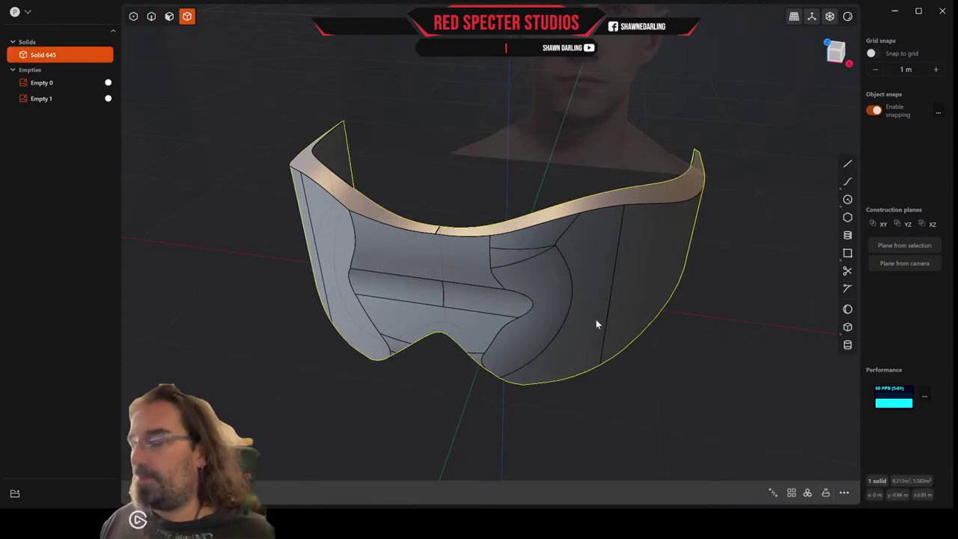
{"action": "key", "text": "alt+x"}
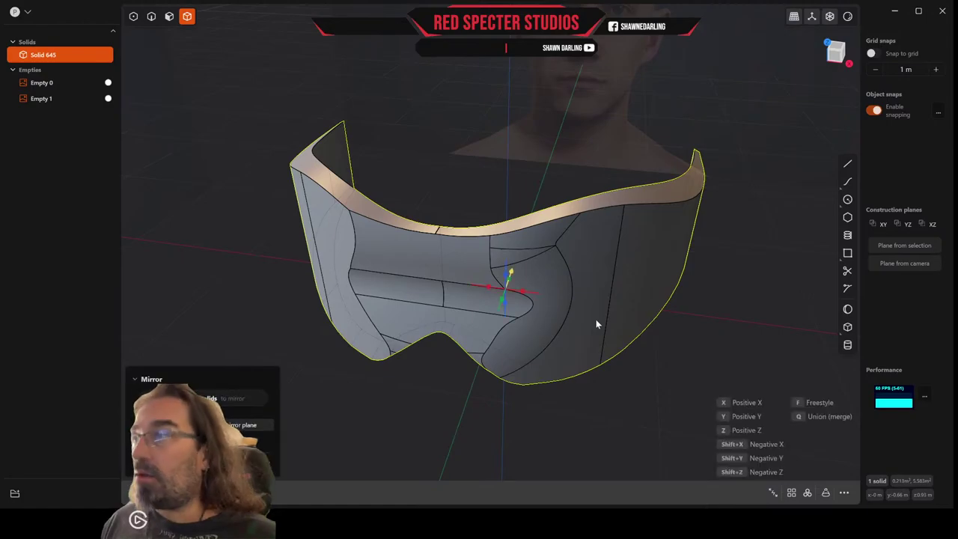
{"action": "left_click", "coordinate": [521, 291]}
{"action": "right_click", "coordinate": [522, 291]}
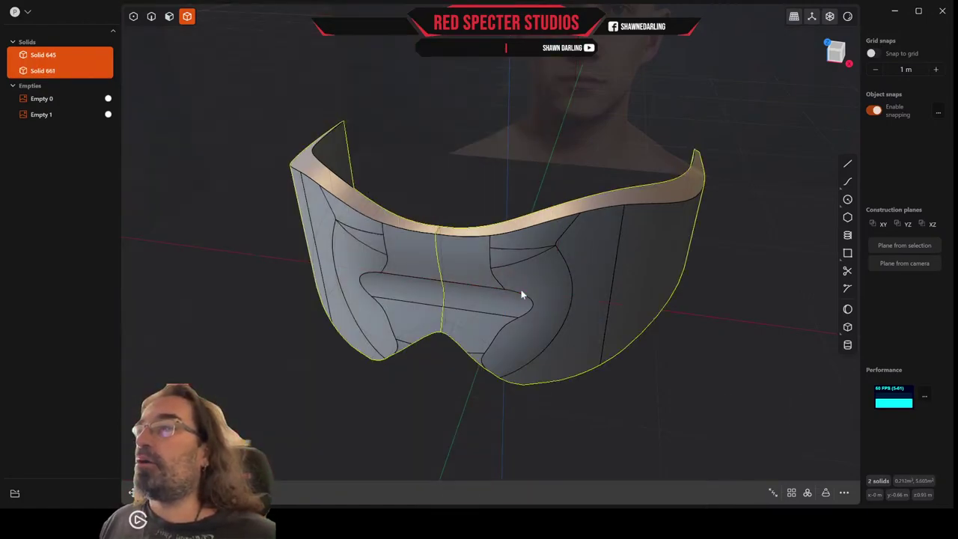
{"action": "middle_click_drag", "start_coordinate": [469, 380], "coordinate": [487, 368]}
{"action": "key", "text": "ctrl+z"}
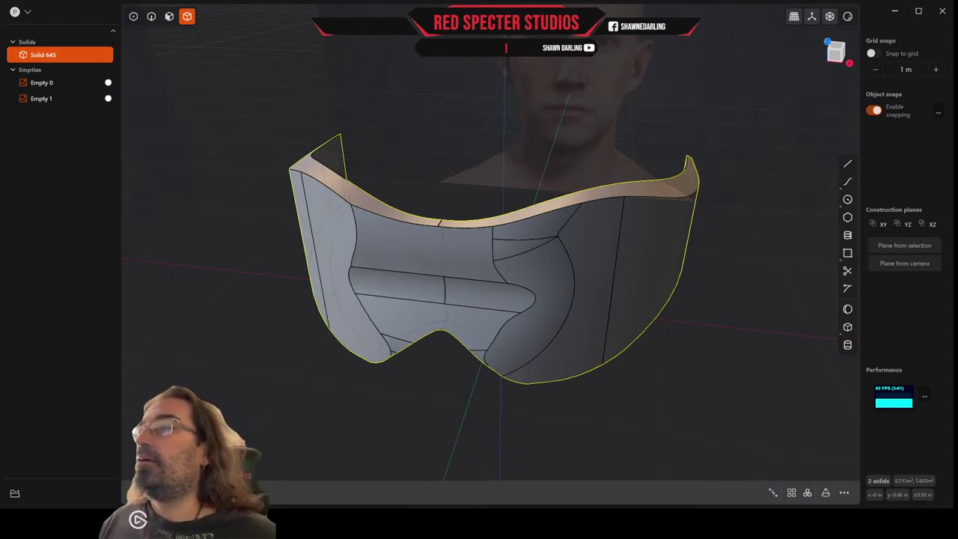
Mirror the visor's filleted half along positive X, merging both halves into one solid, and check it against the side reference
{"action": "key", "text": "alt+x"}
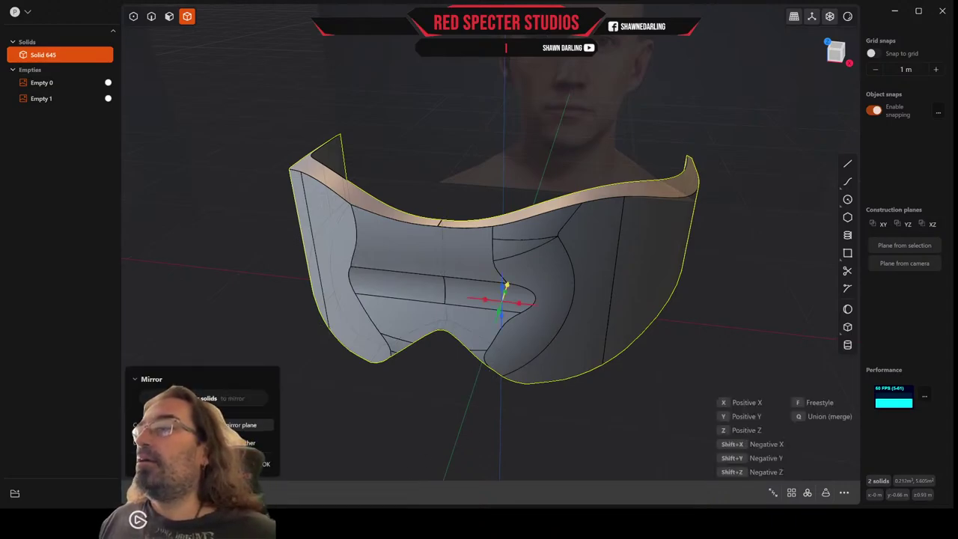
{"action": "left_click", "coordinate": [507, 286]}
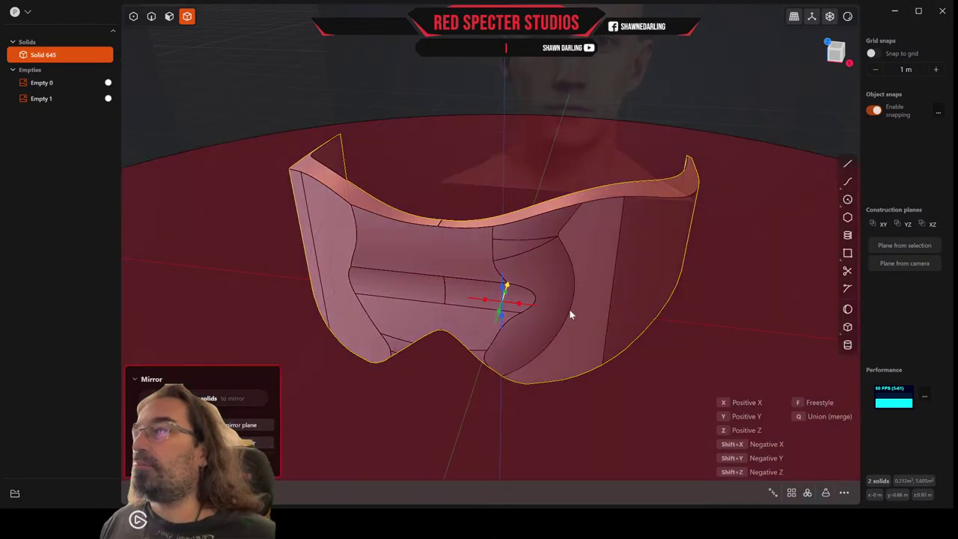
{"action": "left_click", "coordinate": [521, 306]}
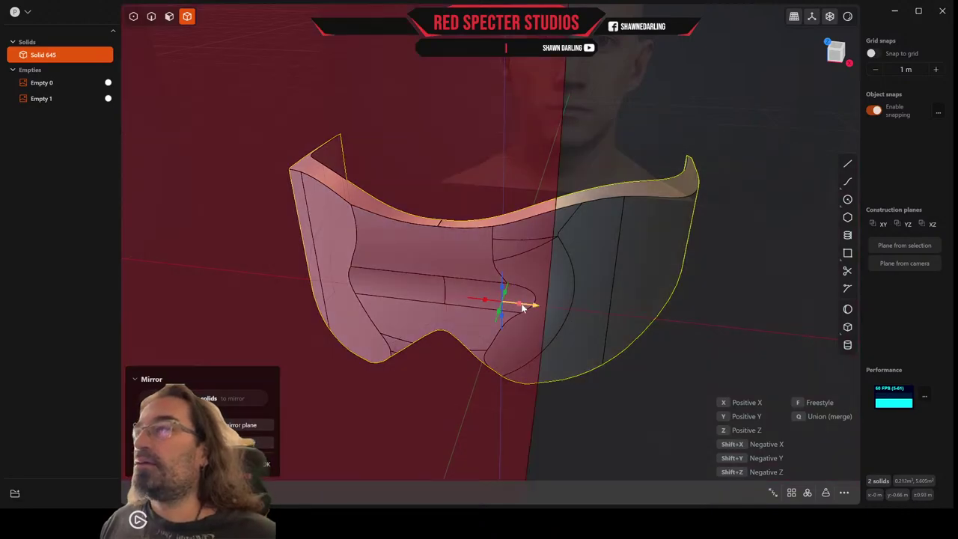
{"action": "right_click", "coordinate": [666, 406]}
{"action": "middle_click_drag", "start_coordinate": [564, 401], "coordinate": [845, 151]}
{"action": "left_click", "coordinate": [842, 52]}
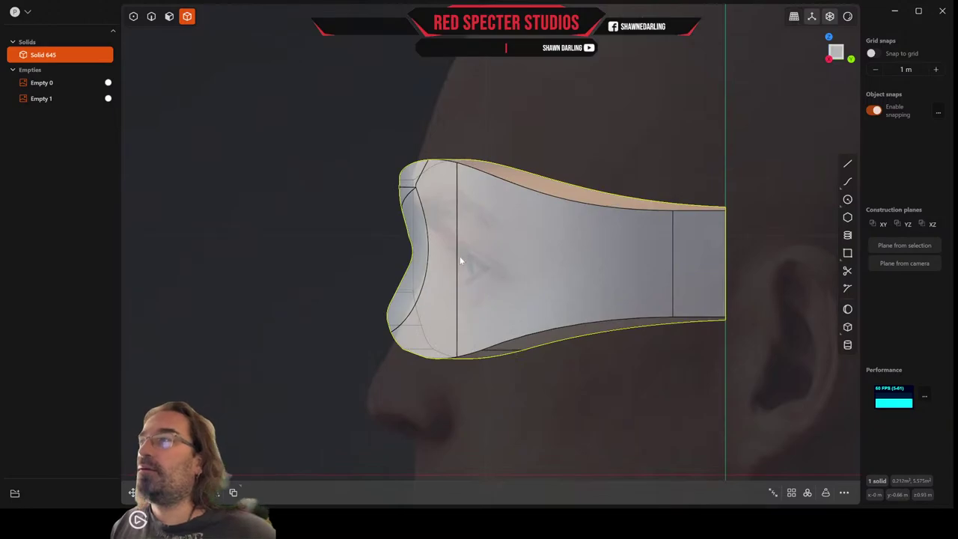
{"action": "scroll", "coordinate": [509, 329], "scroll_direction": "down", "scroll_amount": 3}
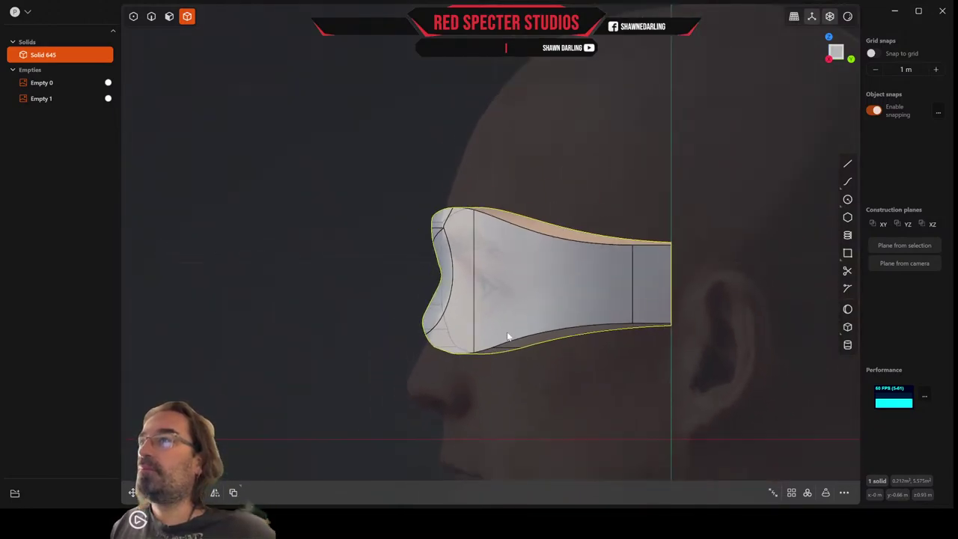
{"action": "middle_click_drag", "start_coordinate": [507, 337], "coordinate": [534, 401]}
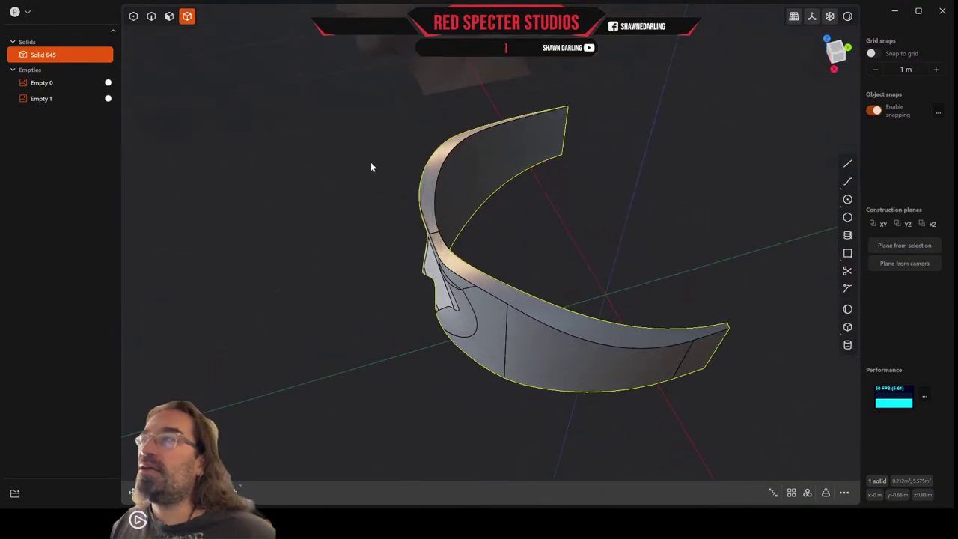
Offset the large outer side faces outward on both sides of the visor to thicken the sides
{"action": "left_click", "coordinate": [169, 16]}
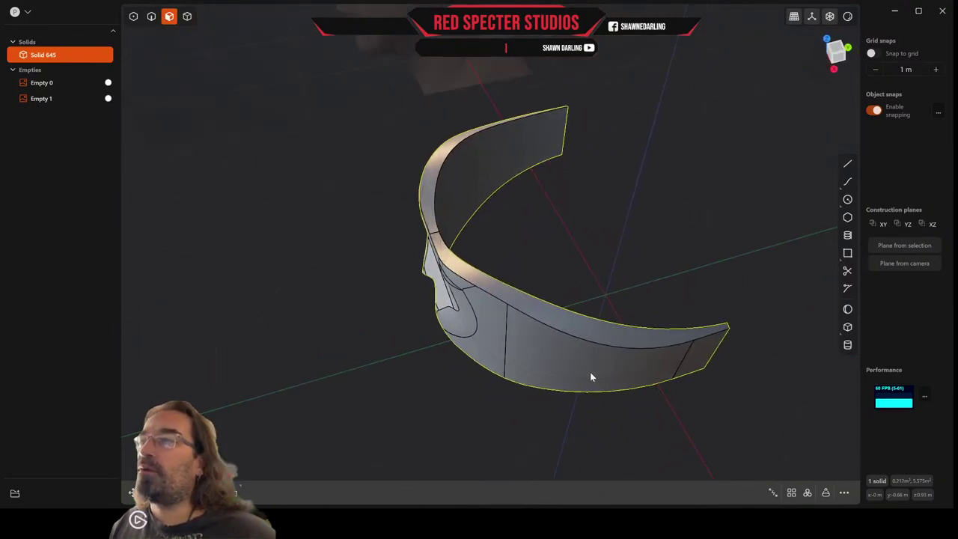
{"action": "left_click", "coordinate": [590, 371]}
{"action": "middle_click_drag", "start_coordinate": [523, 358], "coordinate": [620, 345]}
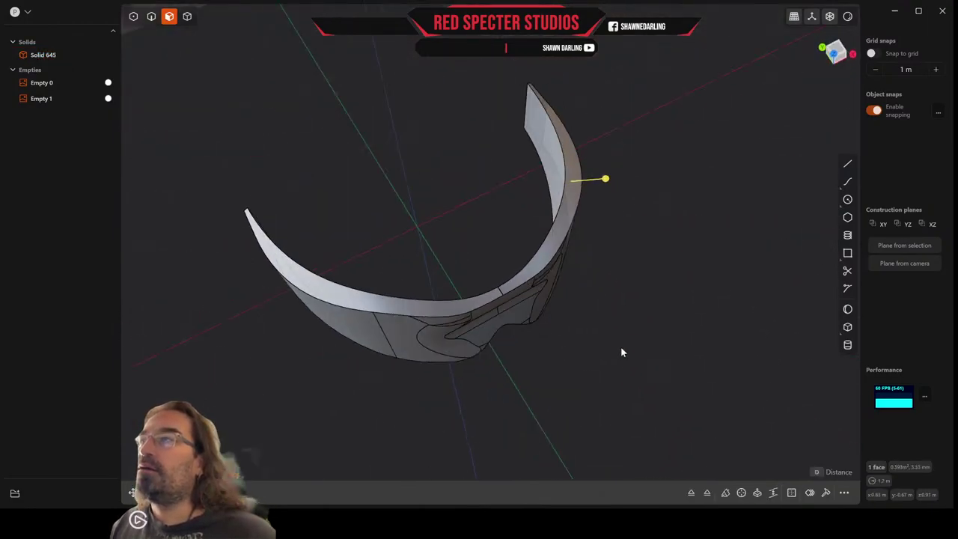
{"action": "left_click", "coordinate": [334, 323], "text": "shift"}
{"action": "middle_click_drag", "start_coordinate": [464, 307], "coordinate": [440, 289]}
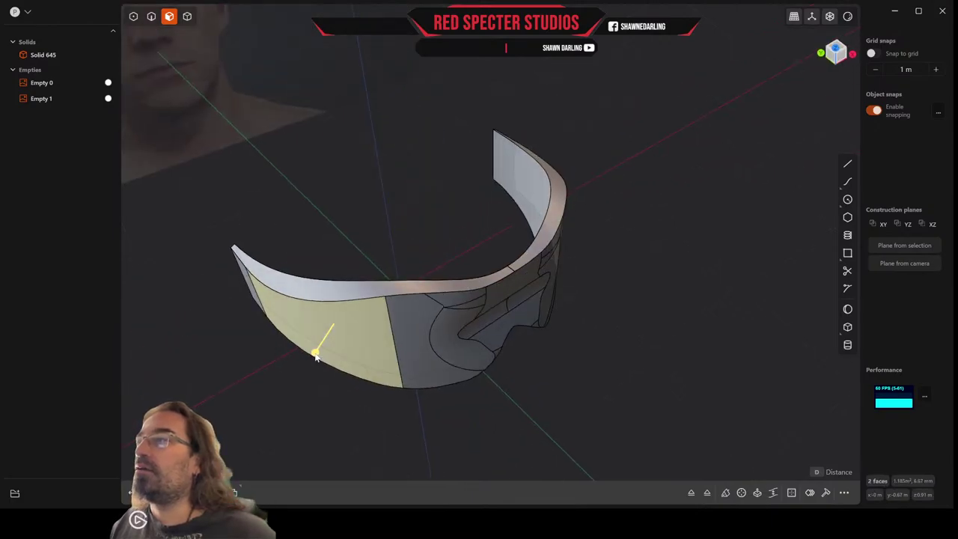
{"action": "left_click_drag", "start_coordinate": [315, 356], "coordinate": [335, 347]}
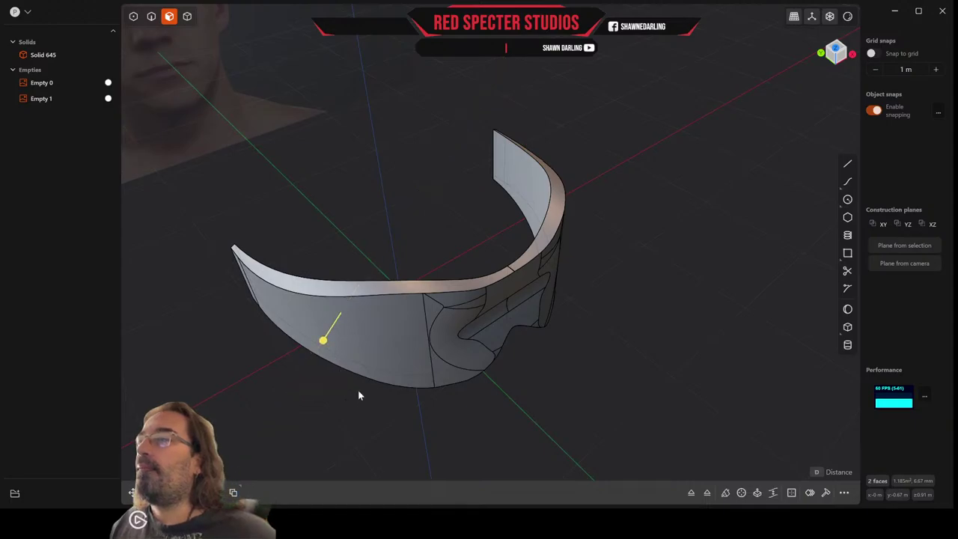
{"action": "key", "text": "ctrl+z"}
{"action": "mouse_move", "coordinate": [358, 389]}
{"action": "middle_mouse_down"}
{"action": "mouse_move", "coordinate": [325, 397]}
{"action": "mouse_move", "coordinate": [344, 402]}
{"action": "middle_mouse_up"}
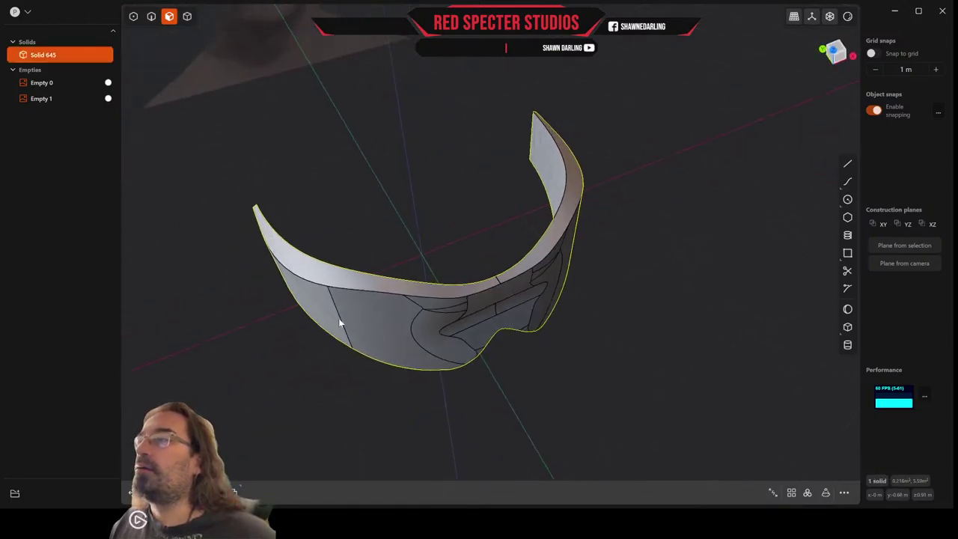
{"action": "middle_click_drag", "start_coordinate": [340, 322], "coordinate": [354, 282]}
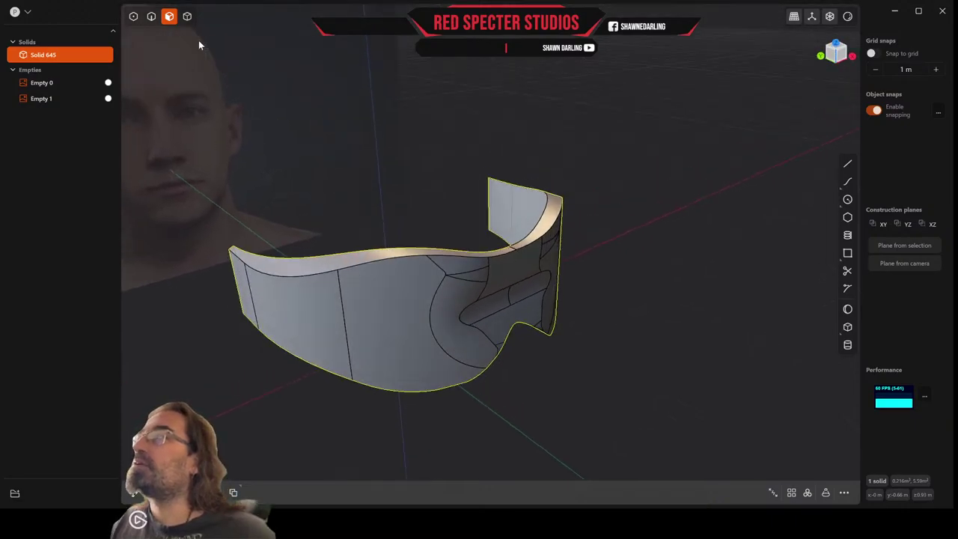
Try to fillet and move the vertical edge across the visor's outer side
{"action": "left_click", "coordinate": [151, 15]}
{"action": "left_click", "coordinate": [346, 326]}
{"action": "key", "text": "f"}
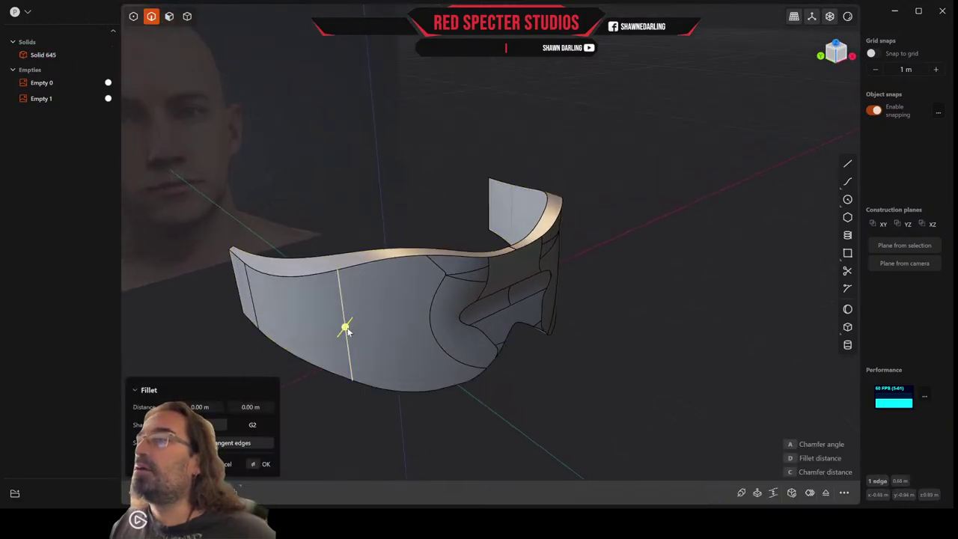
{"action": "key", "text": "g"}
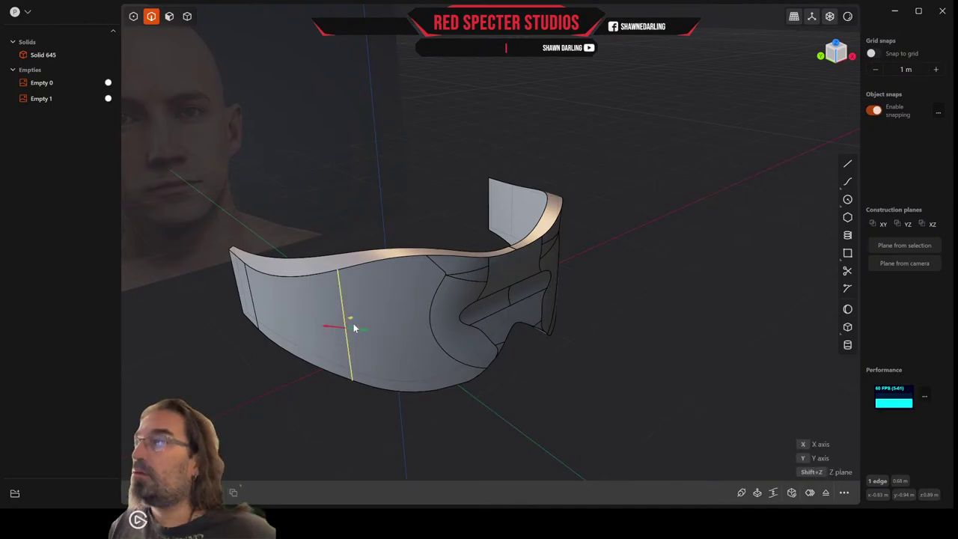
{"action": "left_click_drag", "start_coordinate": [410, 334], "coordinate": [352, 331]}
{"action": "key", "text": "Escape"}
Draw a circle about 0.6 m in diameter in front view, centred on the recess's curved edge over one eye
{"action": "middle_click_drag", "start_coordinate": [357, 411], "coordinate": [300, 395]}
{"action": "scroll", "coordinate": [423, 406], "scroll_direction": "up", "scroll_amount": 2}
{"action": "middle_click_drag", "start_coordinate": [423, 402], "coordinate": [405, 395]}
{"action": "middle_click_drag", "start_coordinate": [529, 209], "coordinate": [567, 272]}
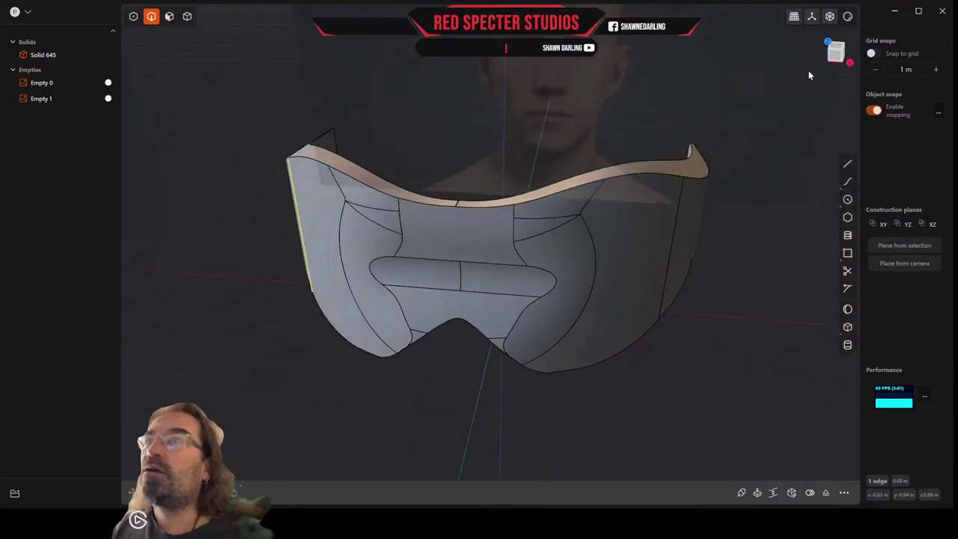
{"action": "left_click", "coordinate": [837, 58]}
{"action": "key", "text": "b"}
{"action": "scroll", "coordinate": [592, 252], "scroll_direction": "up", "scroll_amount": 1}
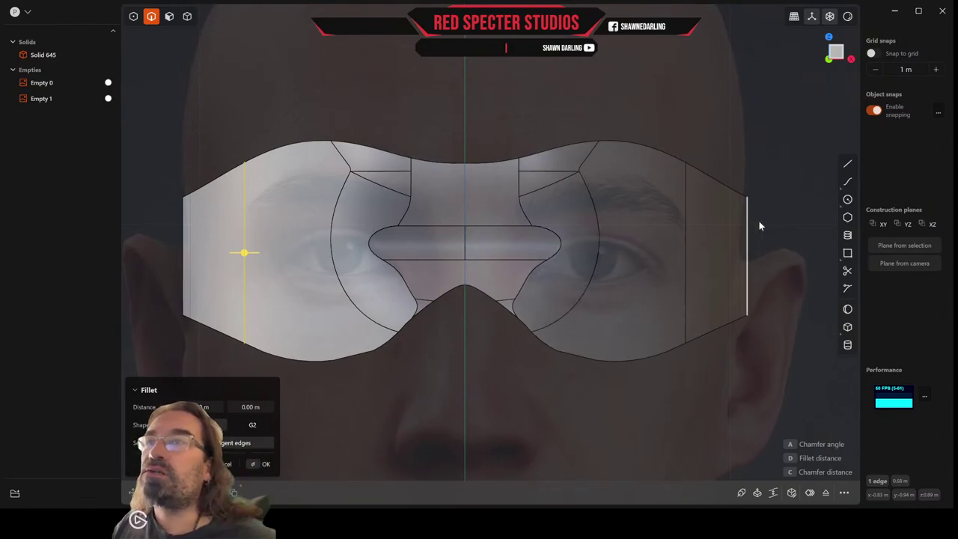
{"action": "left_click", "coordinate": [847, 199]}
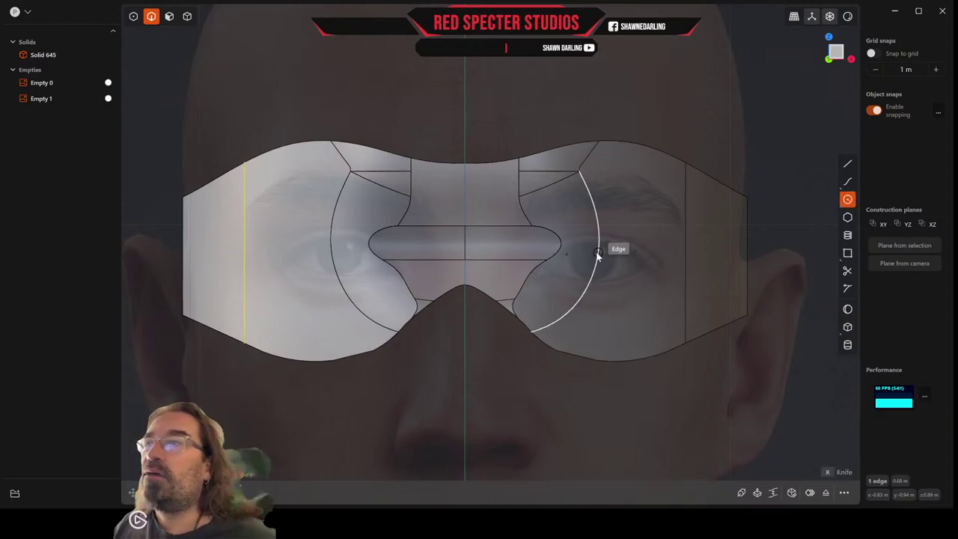
{"action": "left_click", "coordinate": [597, 256]}
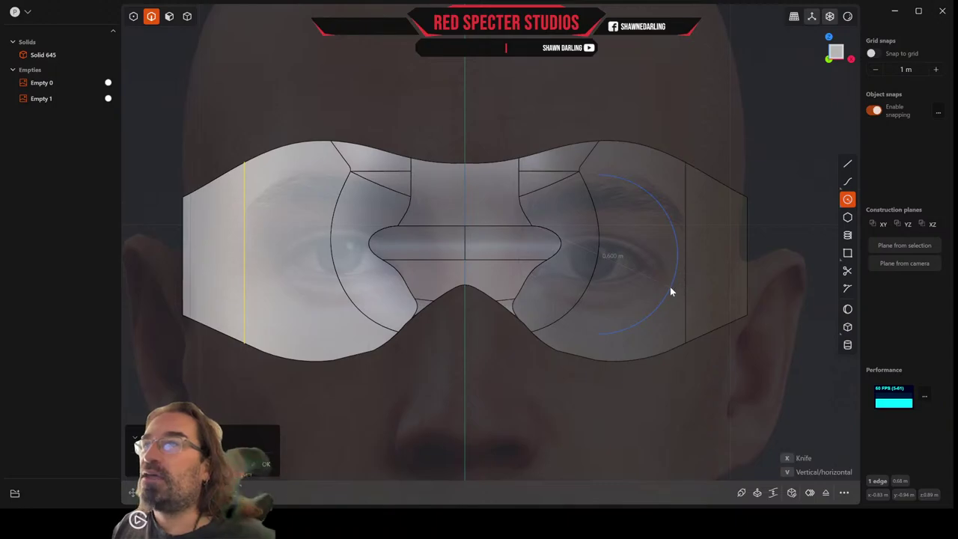
{"action": "left_click", "coordinate": [669, 287]}
{"action": "scroll", "coordinate": [713, 260], "scroll_direction": "down", "scroll_amount": 2}
{"action": "scroll", "coordinate": [713, 259], "scroll_direction": "down", "scroll_amount": 1}
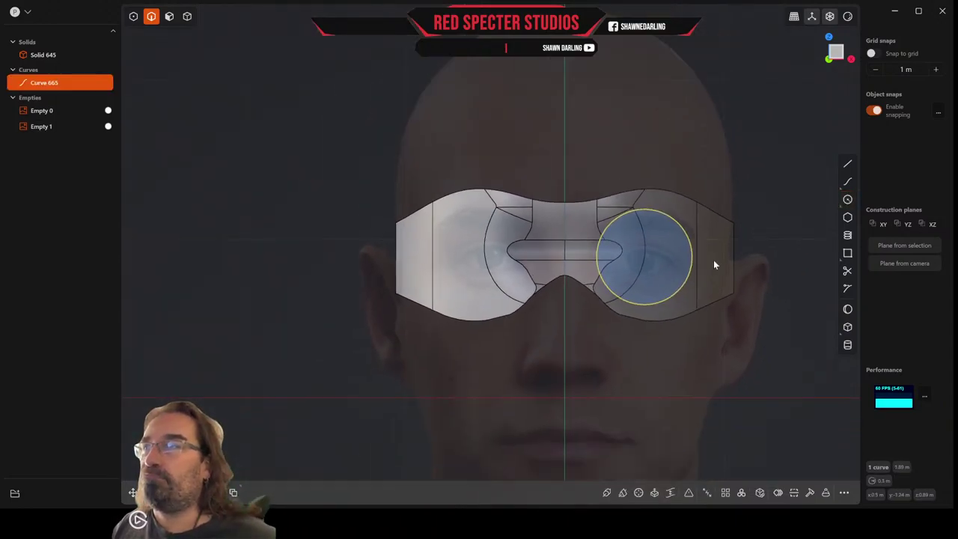
Move the eye circle about 0.62 m along negative Y, in front of the visor
{"action": "middle_click_drag", "start_coordinate": [713, 260], "coordinate": [465, 318]}
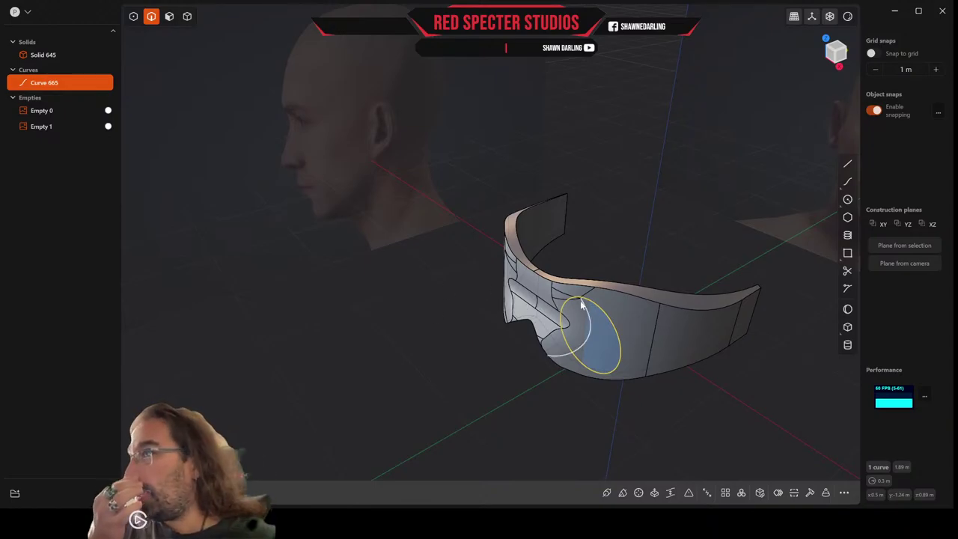
{"action": "key", "text": "g"}
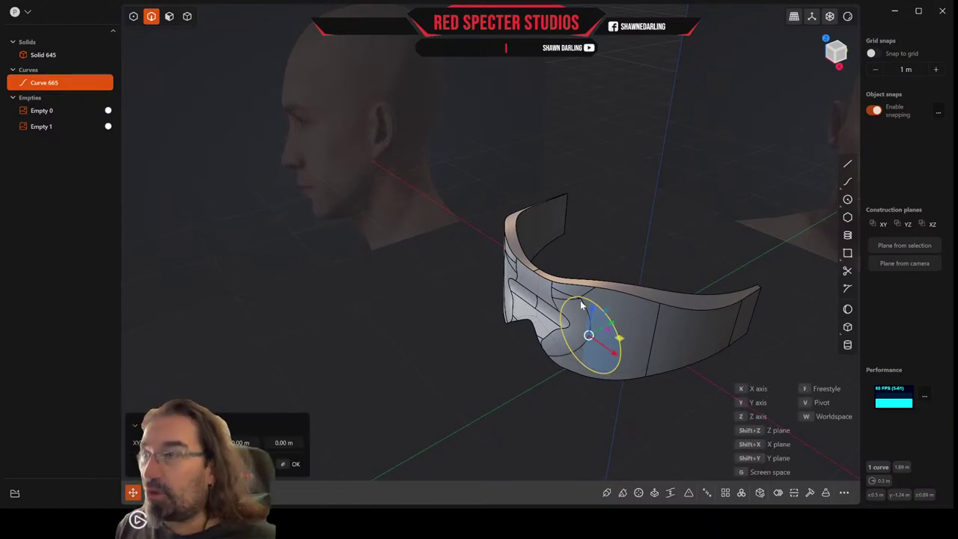
{"action": "left_click_drag", "start_coordinate": [615, 326], "coordinate": [579, 376]}
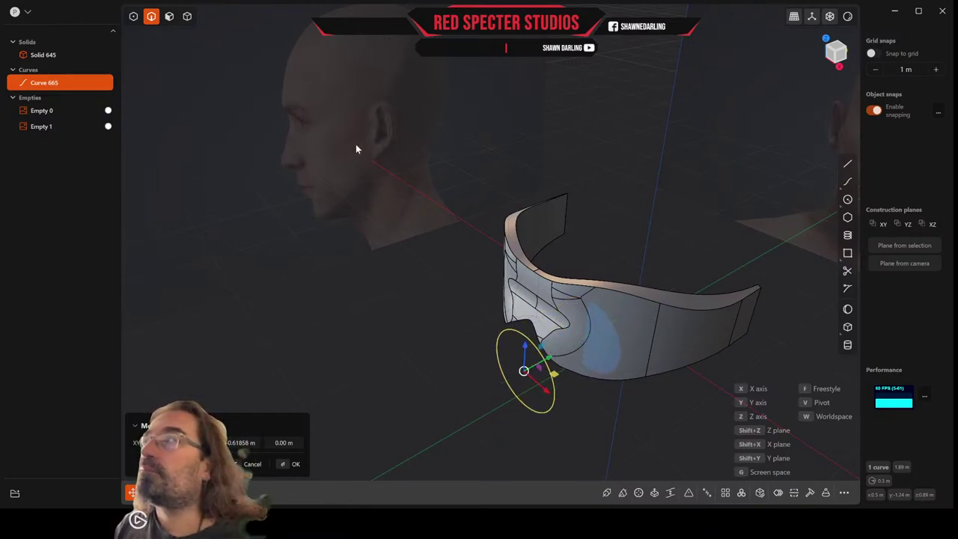
{"action": "key", "text": "Return"}
Try to extrude the circle about 1.28 m through the visor as a boolean cut
{"action": "key", "text": "e"}
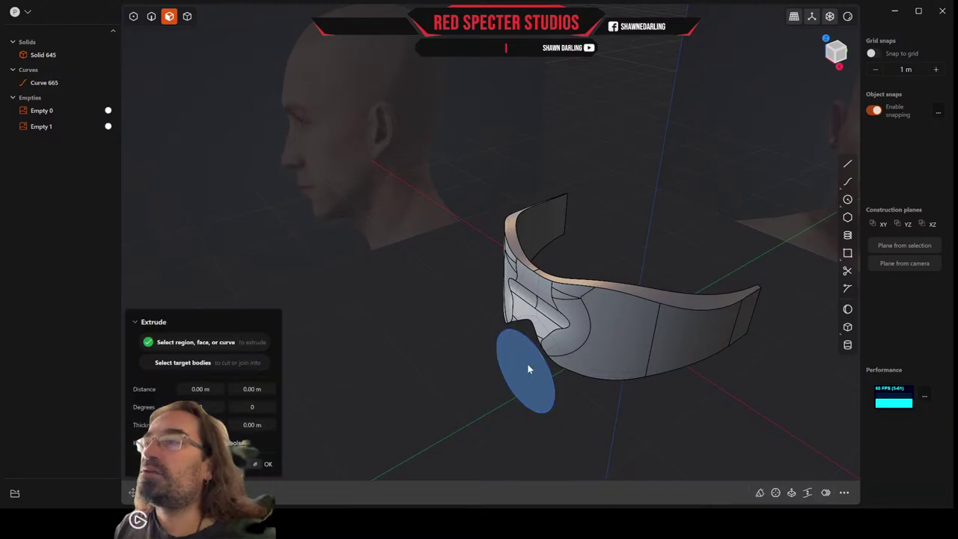
{"action": "left_click", "coordinate": [622, 342]}
{"action": "left_click_drag", "start_coordinate": [492, 383], "coordinate": [640, 328]}
{"action": "middle_click_drag", "start_coordinate": [640, 328], "coordinate": [613, 335]}
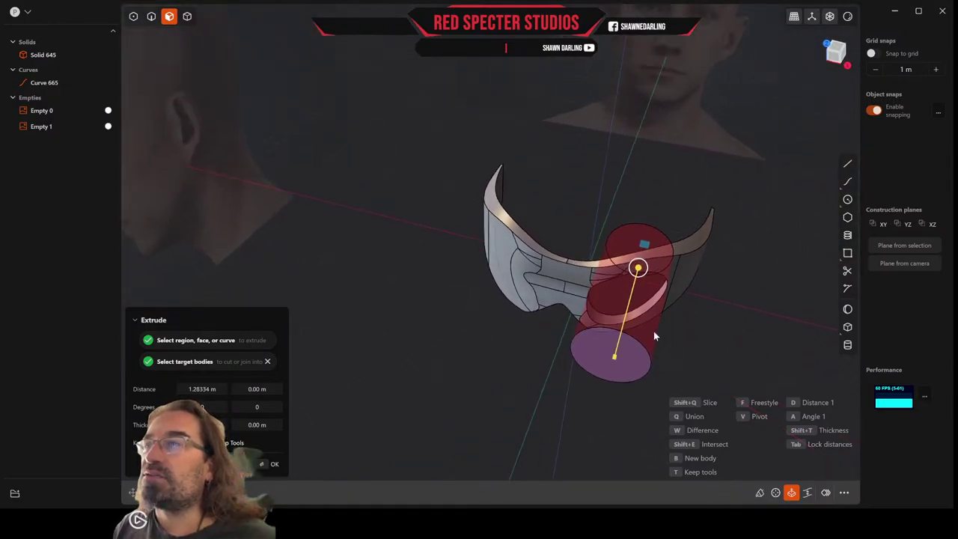
{"action": "key", "text": "q"}
{"action": "key", "text": "Escape"}
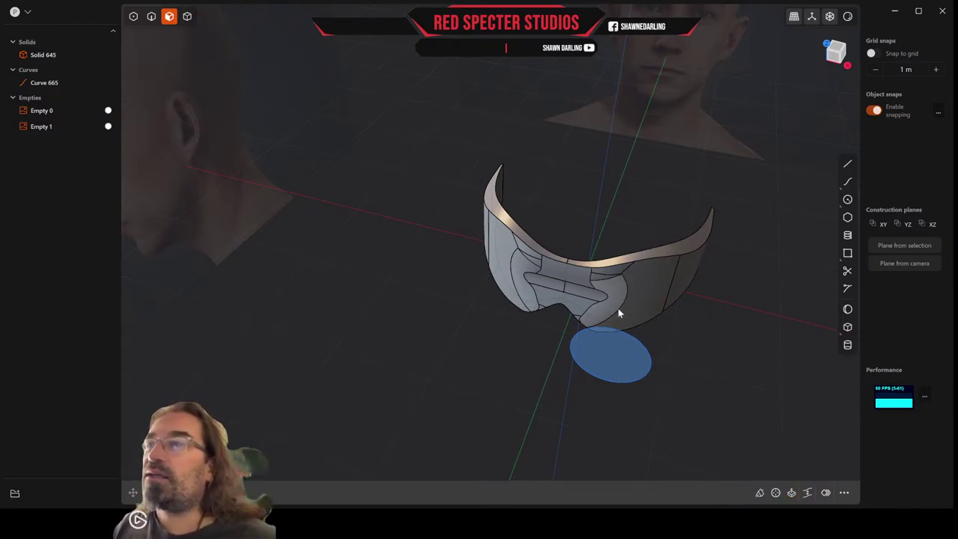
Try the circle's extrusion once more and delete the circle
{"action": "middle_click_drag", "start_coordinate": [649, 230], "coordinate": [635, 281]}
{"action": "middle_click_drag", "start_coordinate": [618, 325], "coordinate": [622, 311]}
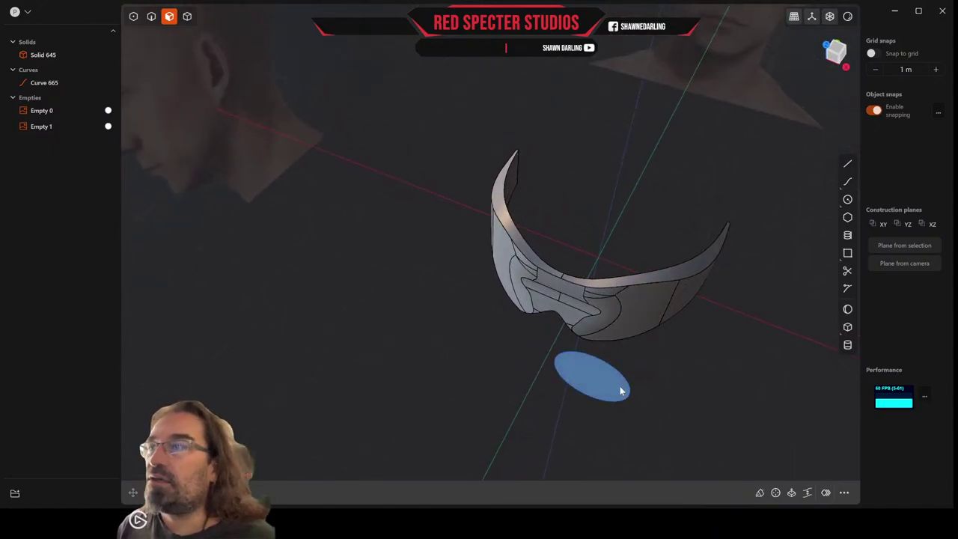
{"action": "key", "text": "e"}
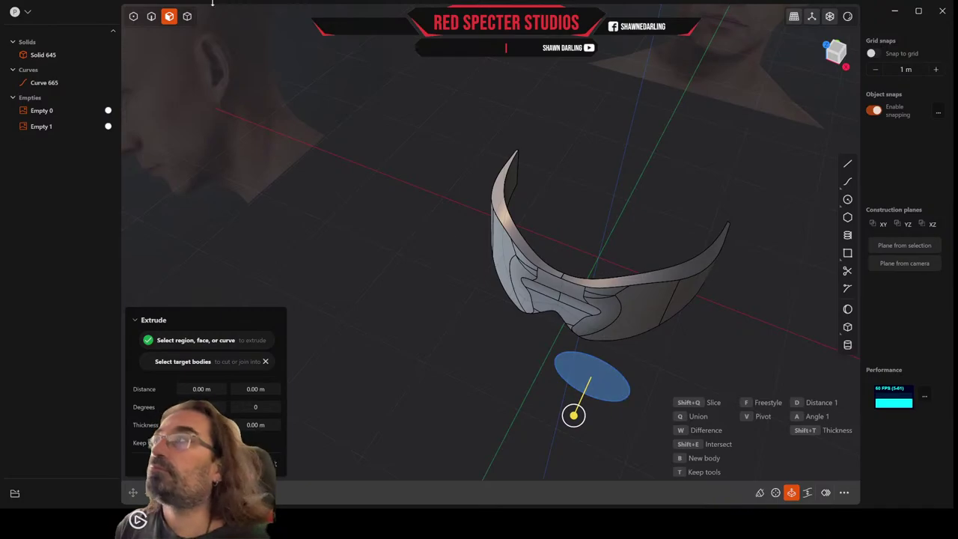
{"action": "left_click", "coordinate": [187, 16]}
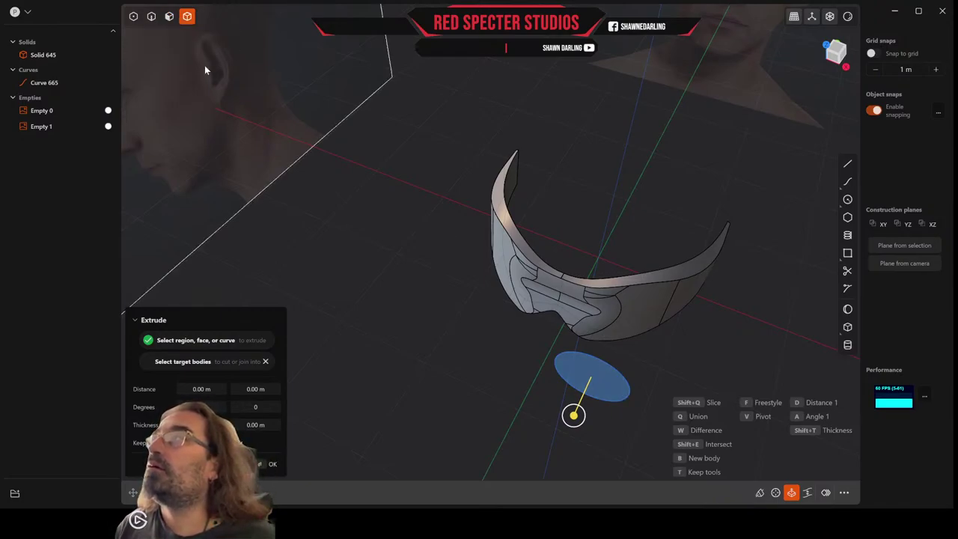
{"action": "left_click", "coordinate": [151, 15]}
{"action": "left_click", "coordinate": [616, 380]}
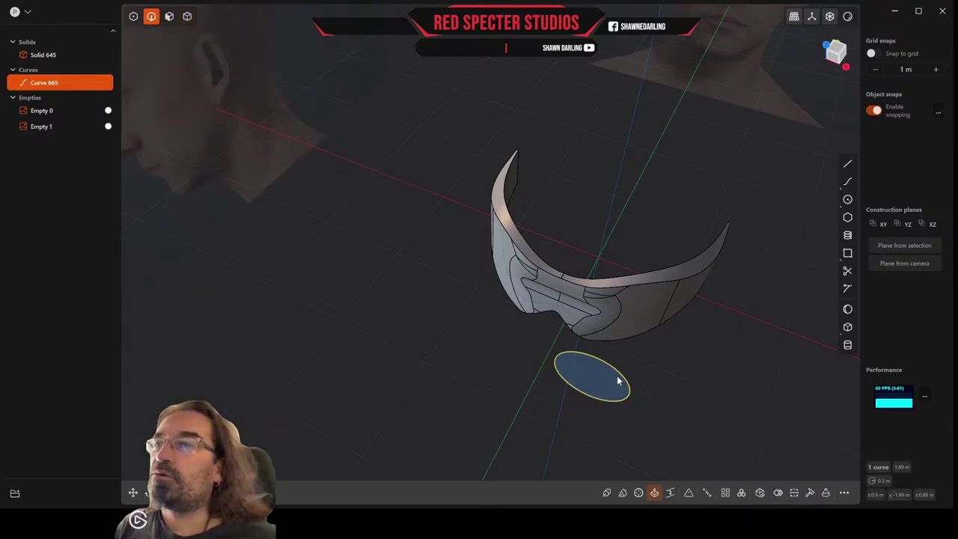
{"action": "key", "text": "Delete"}
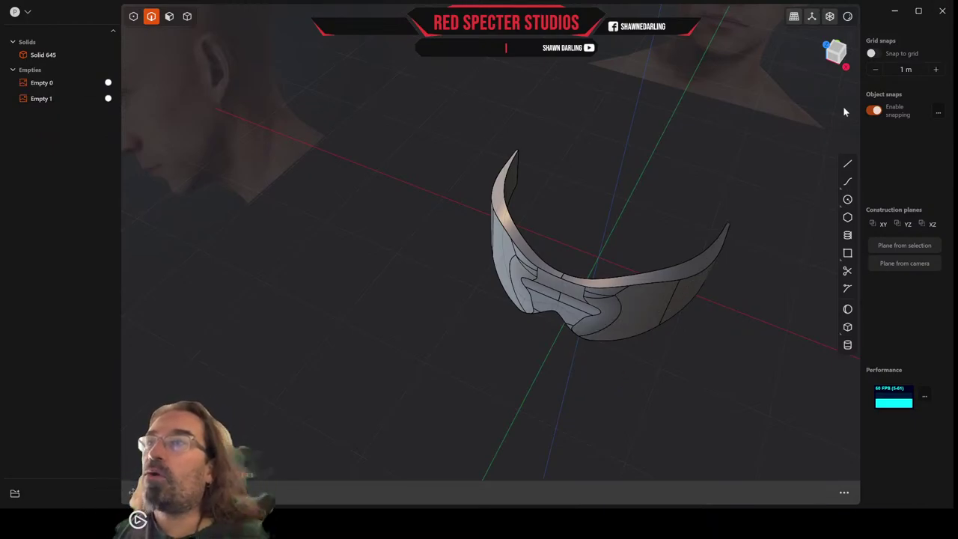
Create a construction plane from the visor's large side face and the adjoining curved recess face
{"action": "left_click", "coordinate": [170, 16]}
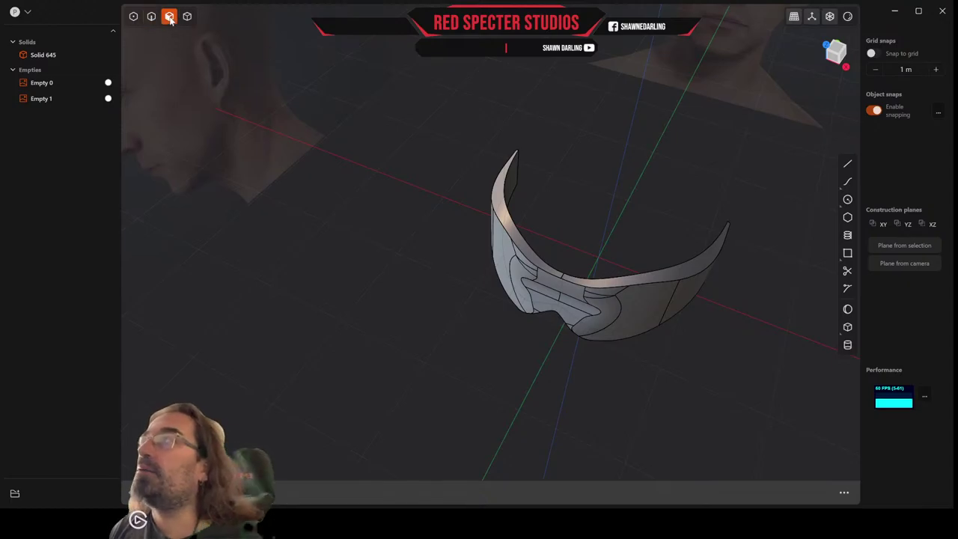
{"action": "left_click", "coordinate": [632, 312]}
{"action": "middle_click_drag", "start_coordinate": [658, 343], "coordinate": [680, 314]}
{"action": "left_click", "coordinate": [612, 291], "text": "shift"}
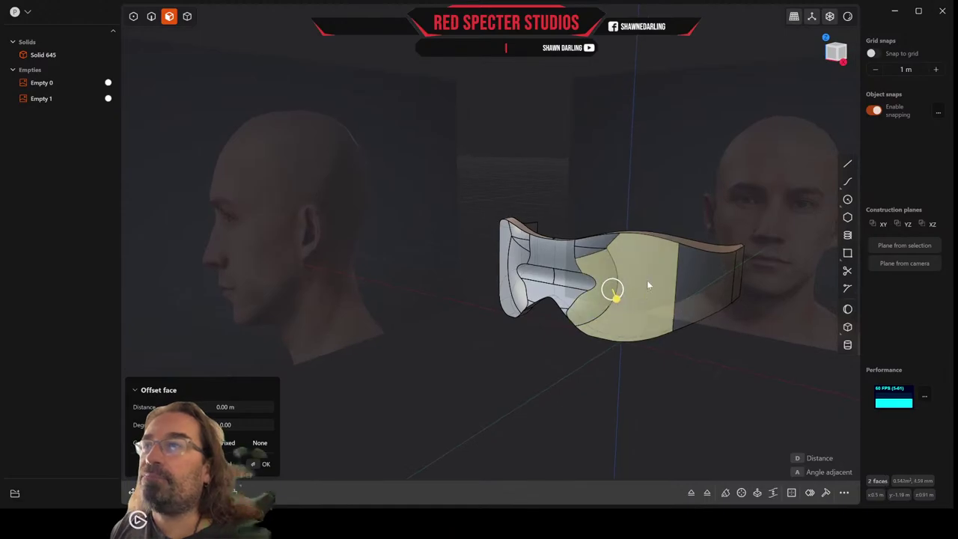
{"action": "left_click", "coordinate": [904, 246]}
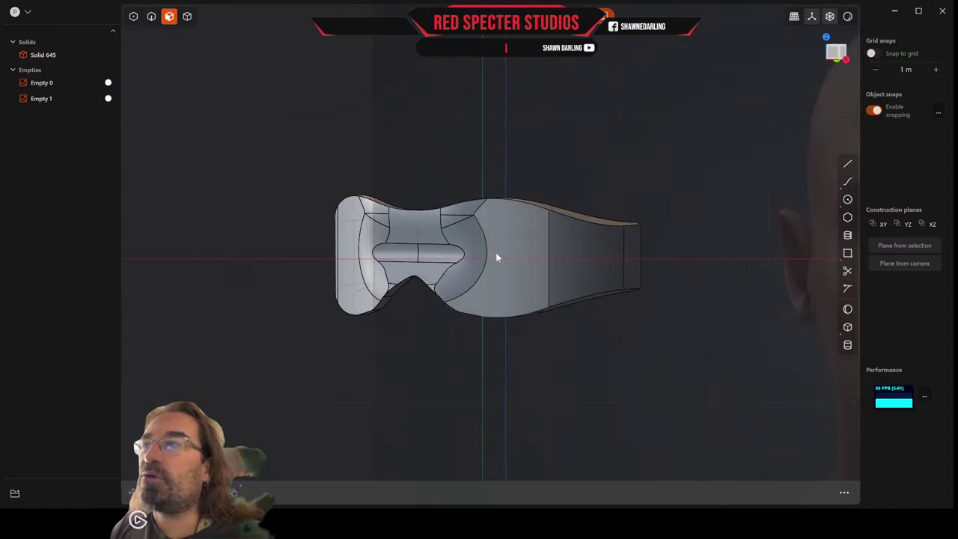
{"action": "scroll", "coordinate": [511, 254], "scroll_direction": "up", "scroll_amount": 2}
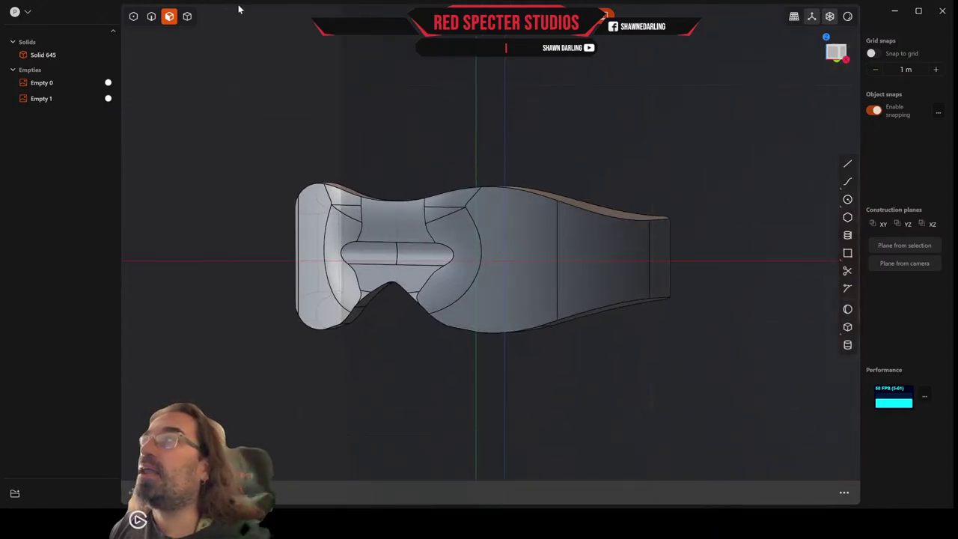
Draw a circle about 0.6 m in diameter on the angled plane, centred on the recess's curved edge over the eye
{"action": "left_click", "coordinate": [847, 199]}
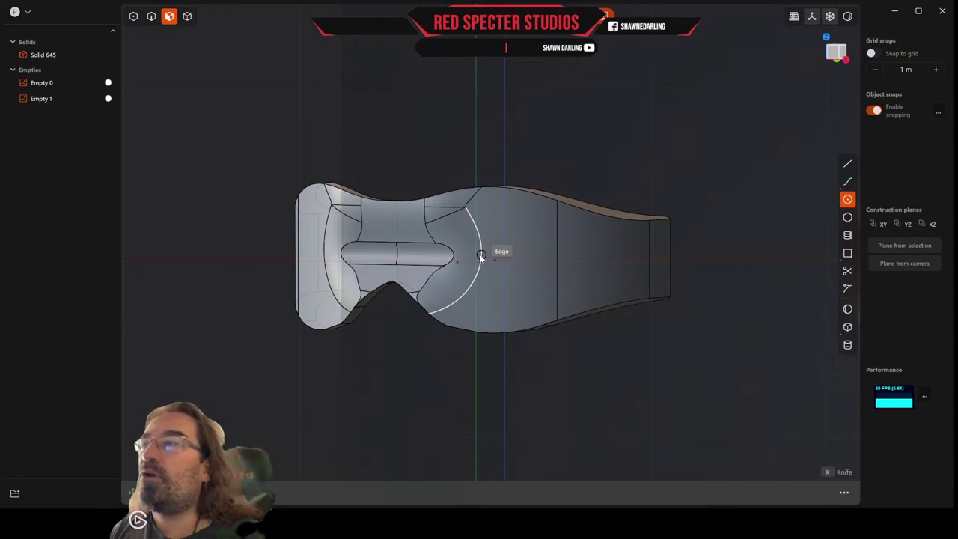
{"action": "left_click", "coordinate": [481, 255]}
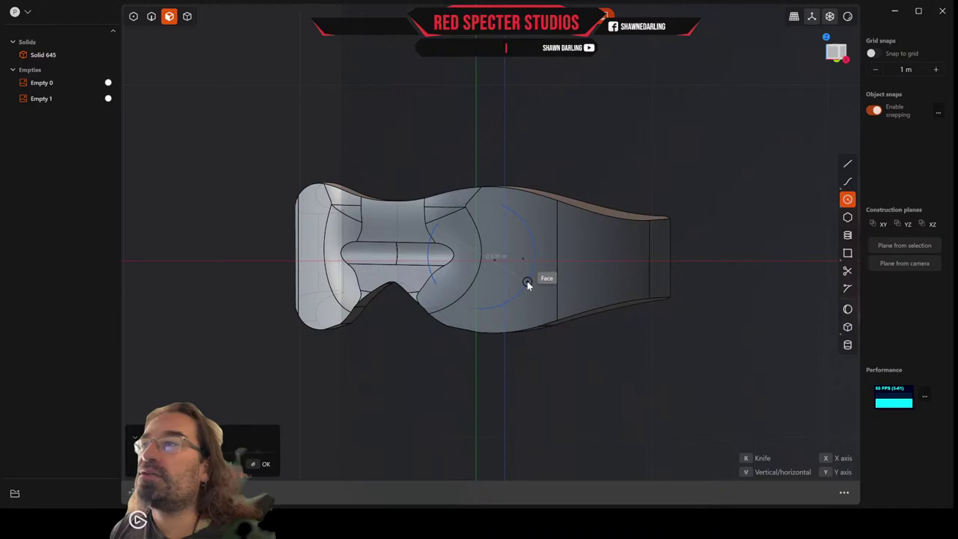
{"action": "middle_click_drag", "start_coordinate": [563, 238], "coordinate": [659, 180]}
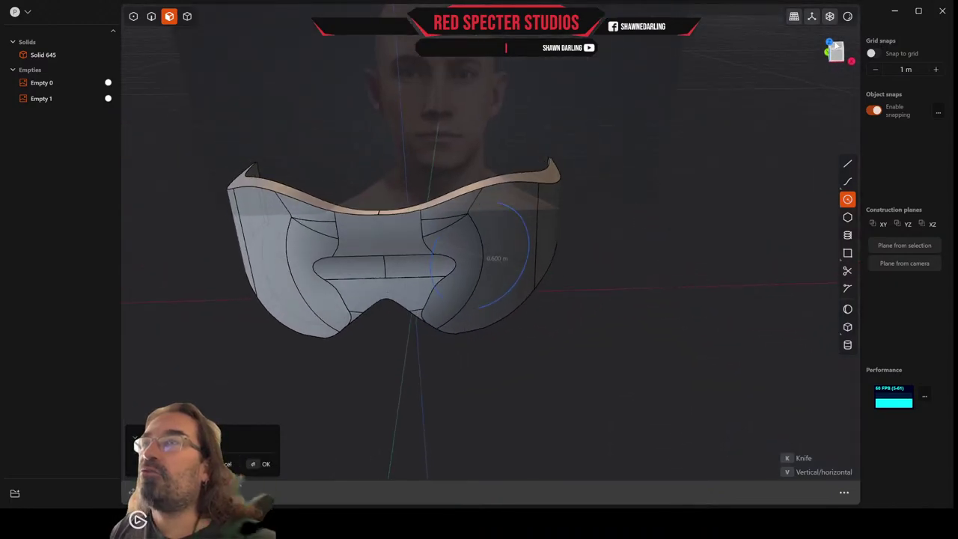
{"action": "left_click", "coordinate": [837, 59]}
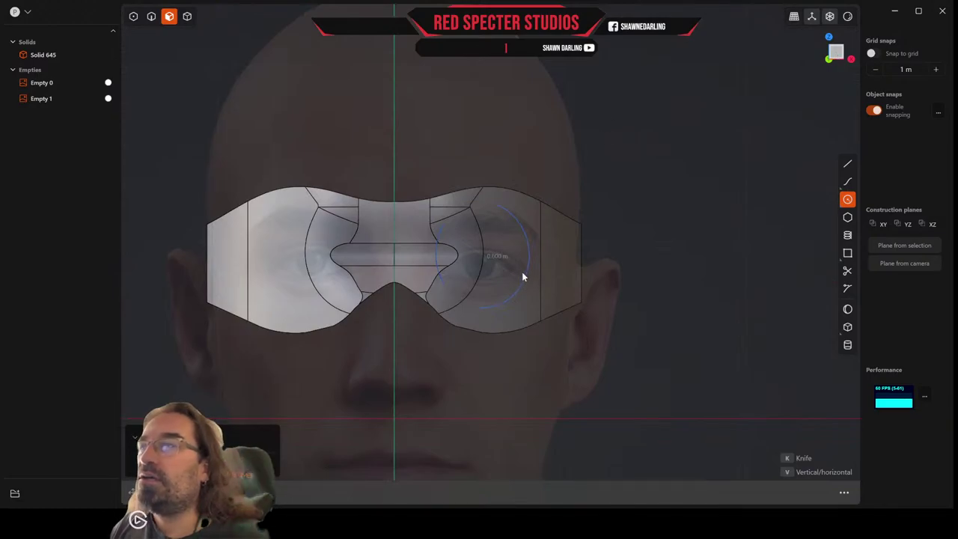
{"action": "key", "text": "Return"}
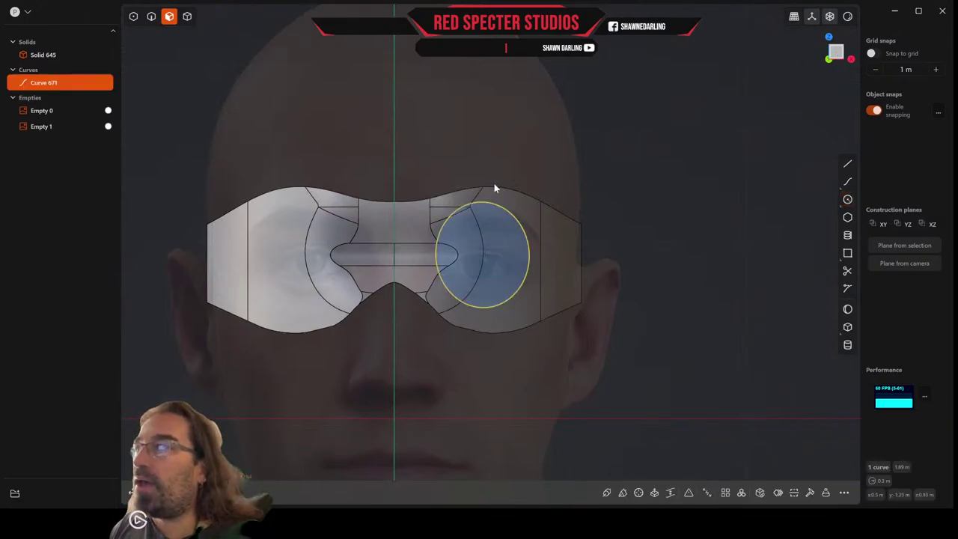
Lower the eye circle about 0.037 m along the Z axis
{"action": "key", "text": "g"}
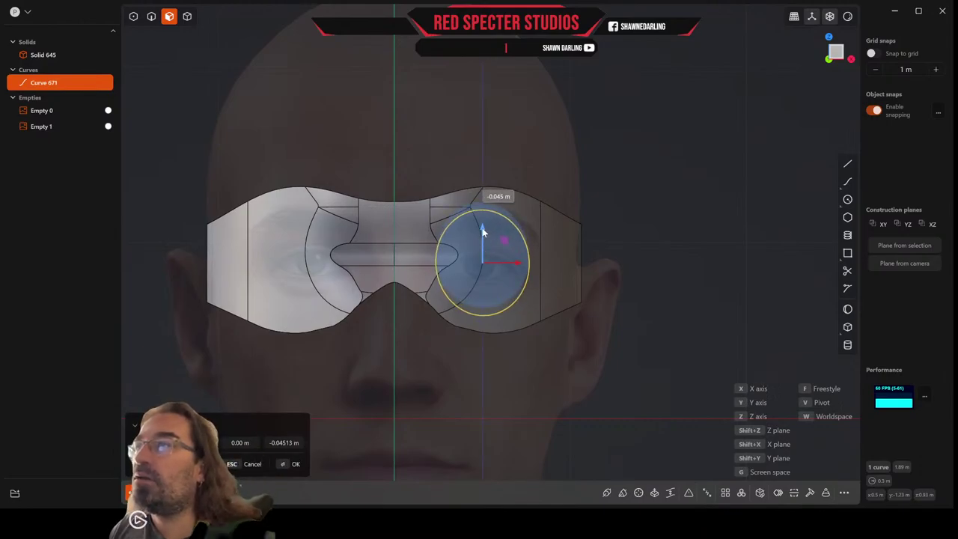
{"action": "middle_click_drag", "start_coordinate": [703, 174], "coordinate": [640, 242]}
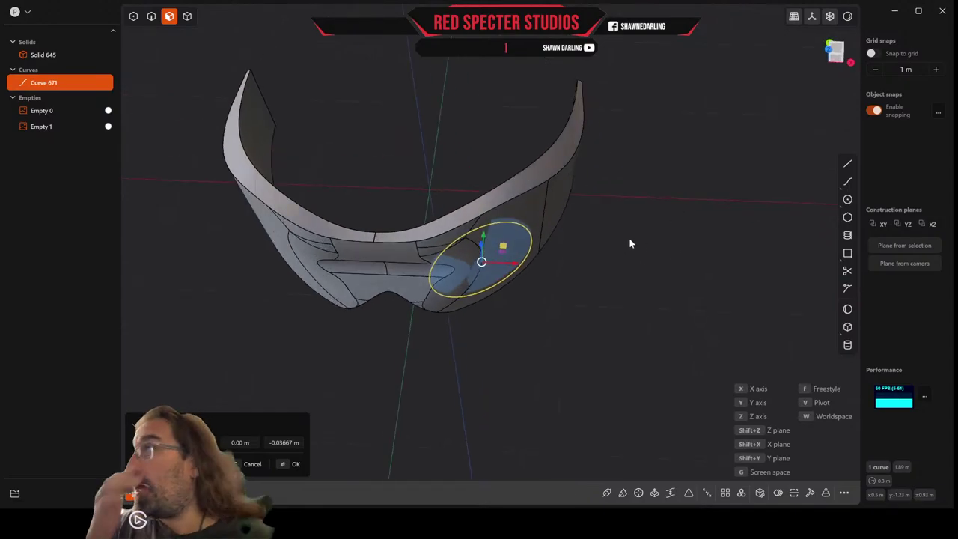
{"action": "right_click", "coordinate": [491, 280]}
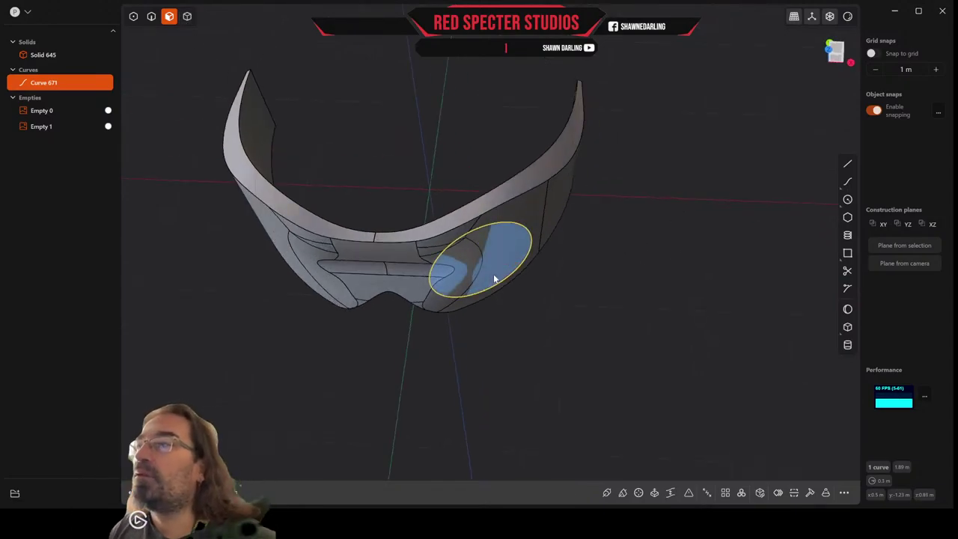
Extrude the circle about 0.203 m in both directions to cut a round eye opening out of the visor
{"action": "left_click", "coordinate": [493, 273]}
{"action": "key", "text": "e"}
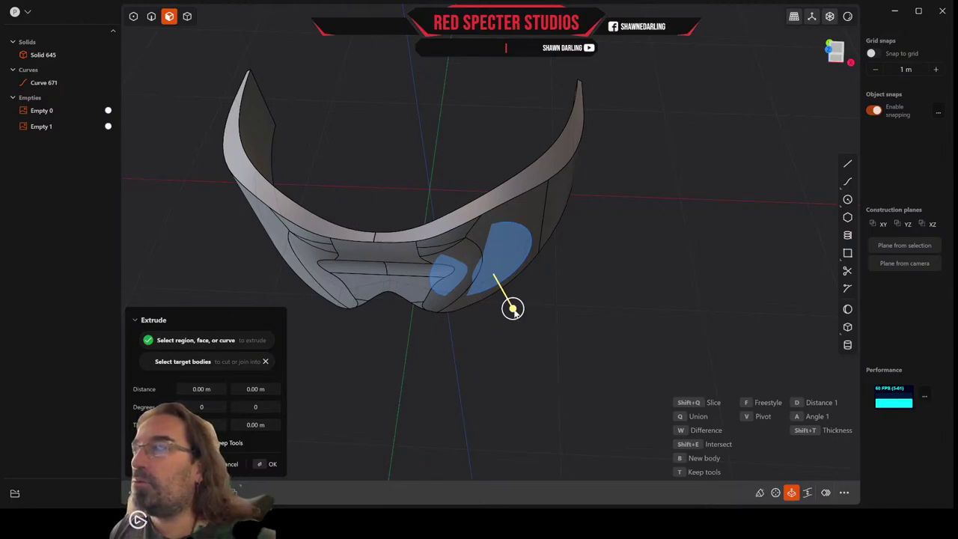
{"action": "left_click_drag", "start_coordinate": [513, 308], "coordinate": [496, 281]}
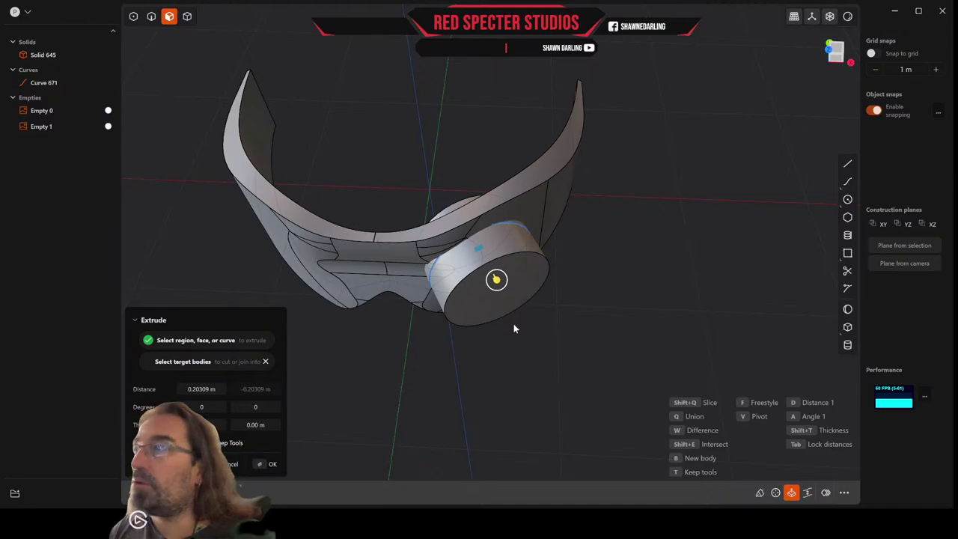
{"action": "left_click", "coordinate": [545, 202]}
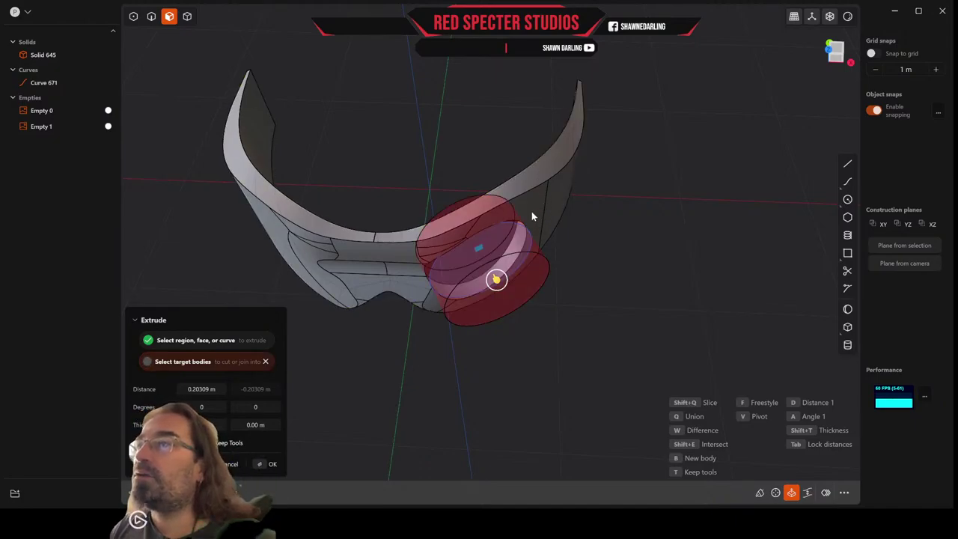
{"action": "middle_click_drag", "start_coordinate": [531, 216], "coordinate": [509, 170]}
{"action": "right_click", "coordinate": [519, 151]}
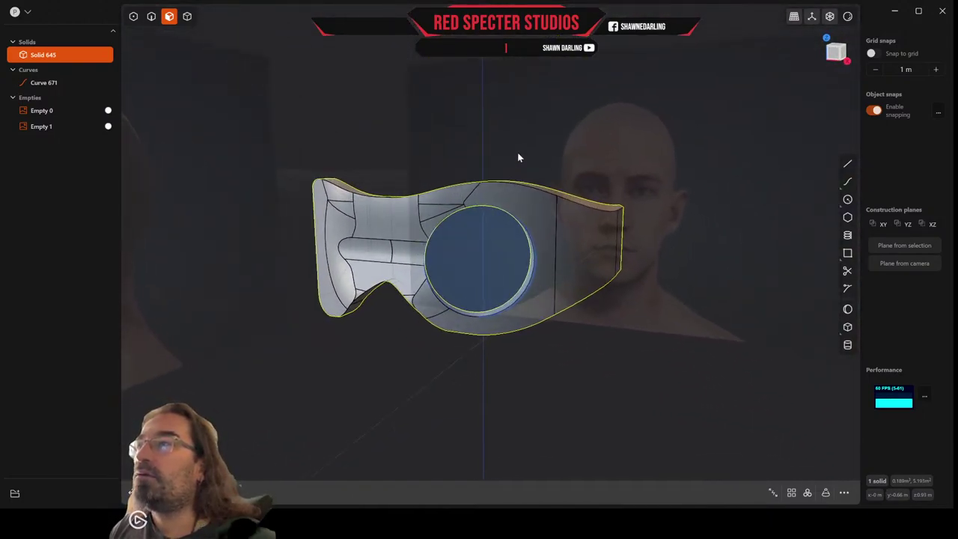
Mirror the whole visor across the centre in the positive X direction to repeat the round eye opening on the other side
{"action": "left_click", "coordinate": [187, 15]}
{"action": "left_click", "coordinate": [537, 223]}
{"action": "mouse_move", "coordinate": [537, 223]}
{"action": "middle_mouse_down"}
{"action": "mouse_move", "coordinate": [498, 228]}
{"action": "mouse_move", "coordinate": [525, 231]}
{"action": "middle_mouse_up"}
{"action": "left_click", "coordinate": [570, 270]}
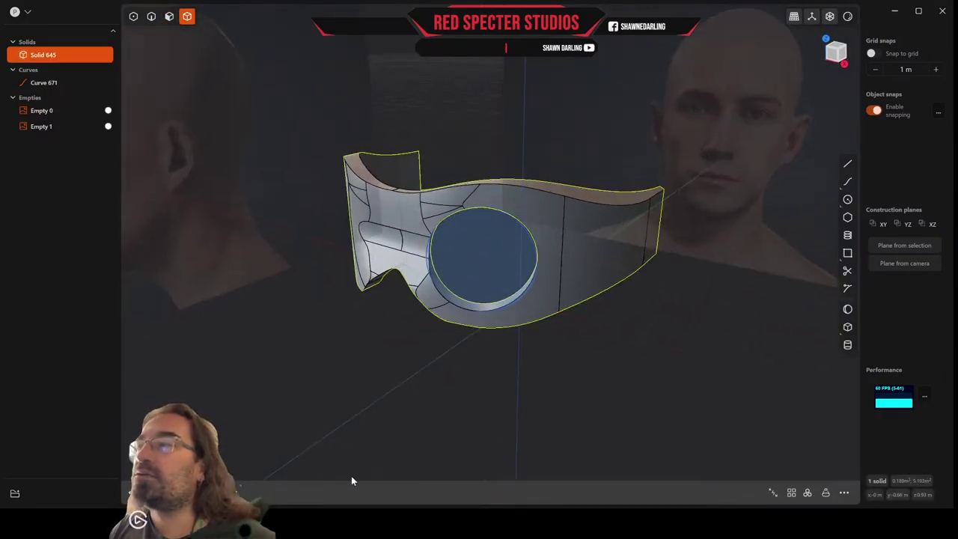
{"action": "key", "text": "alt+x"}
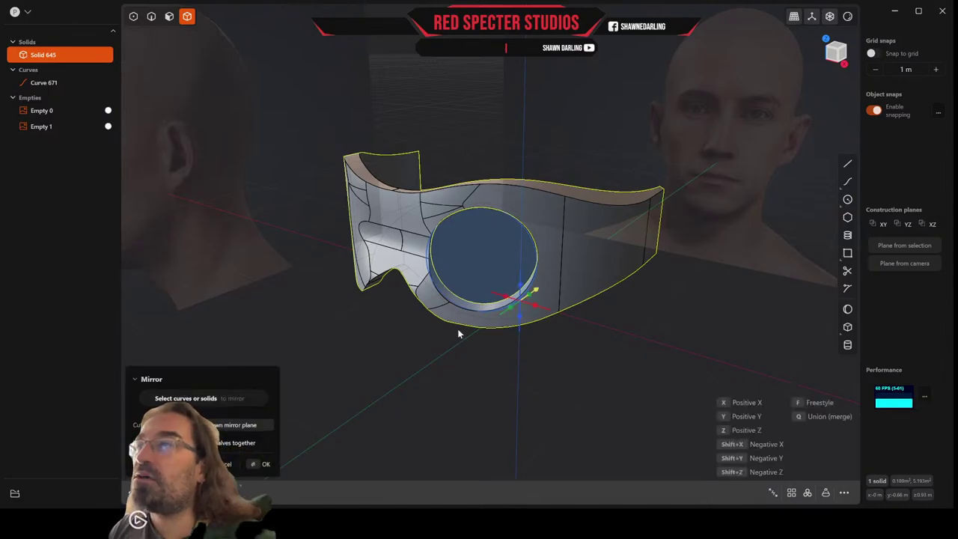
{"action": "left_click", "coordinate": [540, 307]}
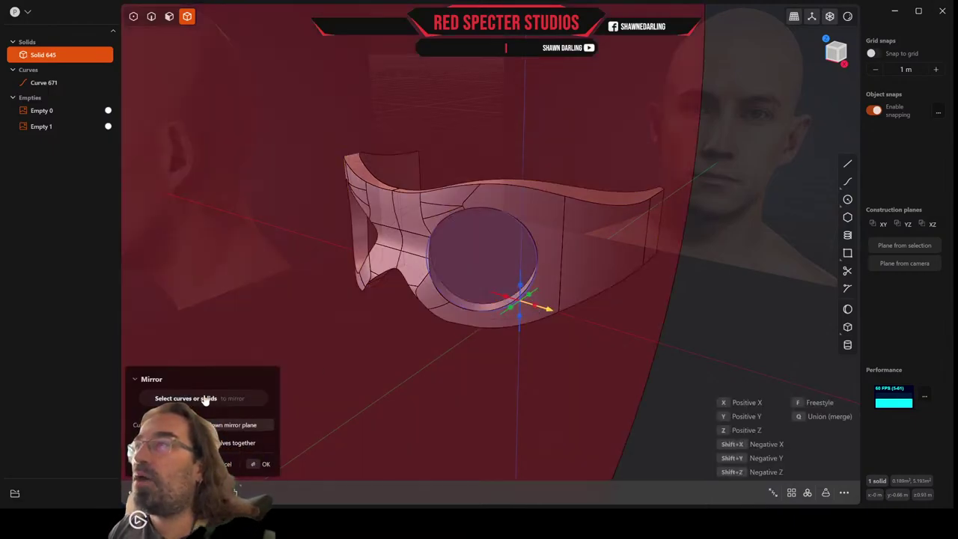
{"action": "left_click", "coordinate": [267, 465]}
{"action": "middle_click_drag", "start_coordinate": [386, 398], "coordinate": [396, 400]}
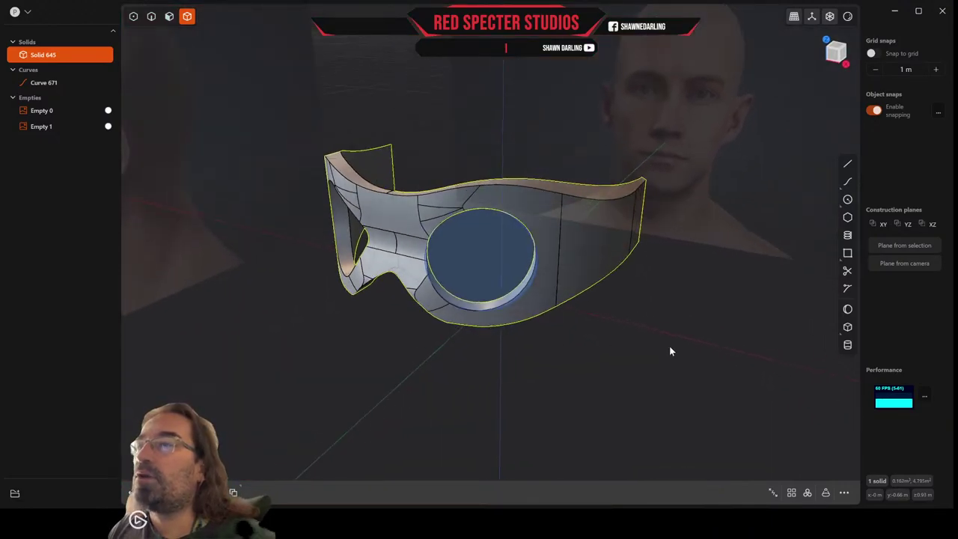
Run Delete Redundant Topology on the whole visor solid
{"action": "left_click", "coordinate": [843, 493]}
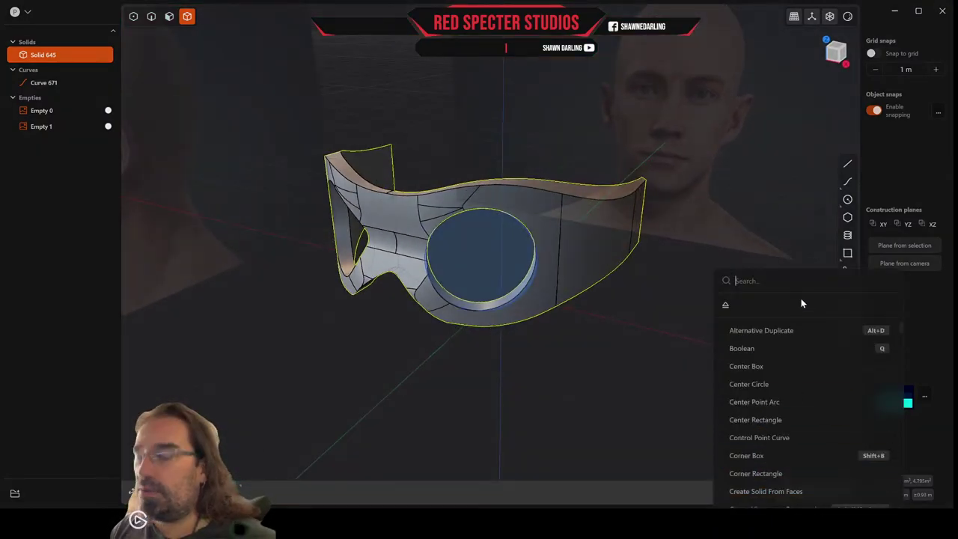
{"action": "type", "text": "del"}
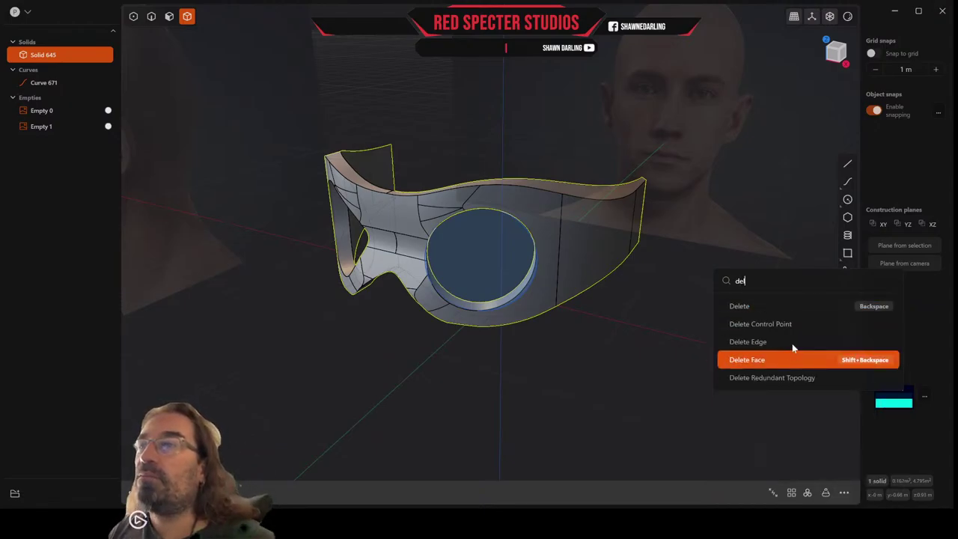
{"action": "left_click", "coordinate": [787, 377]}
{"action": "middle_click_drag", "start_coordinate": [787, 381], "coordinate": [608, 329]}
{"action": "scroll", "coordinate": [445, 190], "scroll_direction": "up", "scroll_amount": 4}
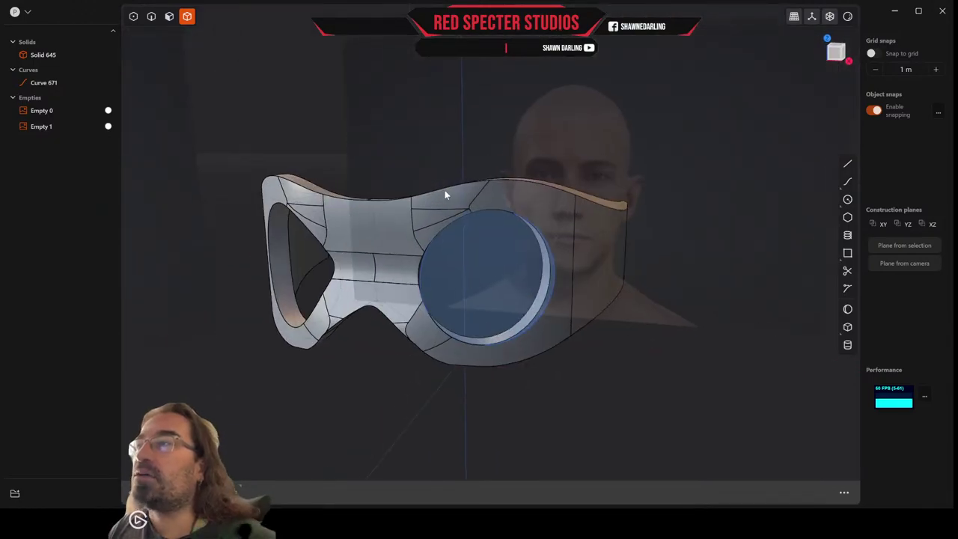
{"action": "middle_click_drag", "start_coordinate": [416, 237], "coordinate": [399, 222]}
{"action": "middle_click_drag", "start_coordinate": [370, 278], "coordinate": [668, 283]}
{"action": "middle_click_drag", "start_coordinate": [791, 191], "coordinate": [521, 207]}
{"action": "scroll", "coordinate": [448, 274], "scroll_direction": "up", "scroll_amount": 5}
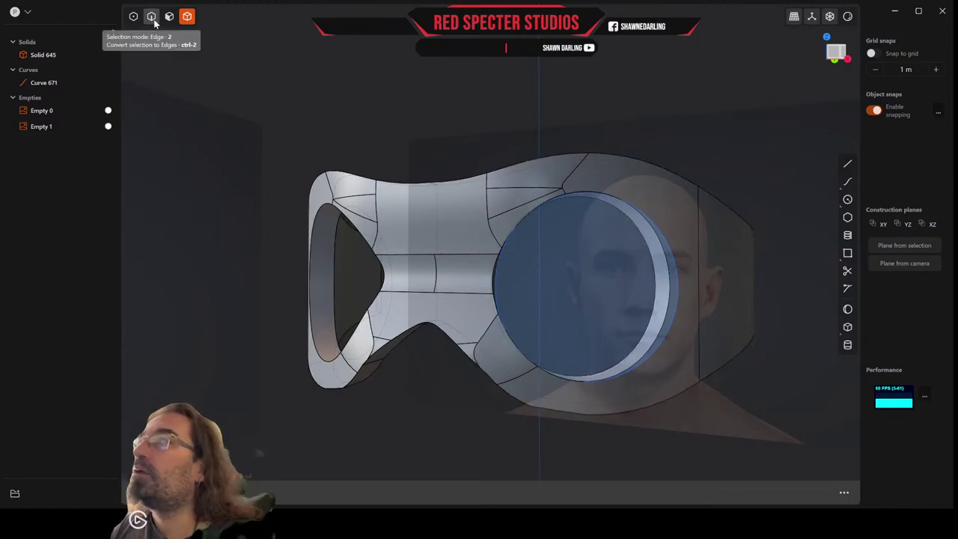
{"action": "left_click", "coordinate": [151, 16]}
{"action": "left_click", "coordinate": [509, 188]}
{"action": "key", "text": "f"}
{"action": "left_click", "coordinate": [492, 213]}
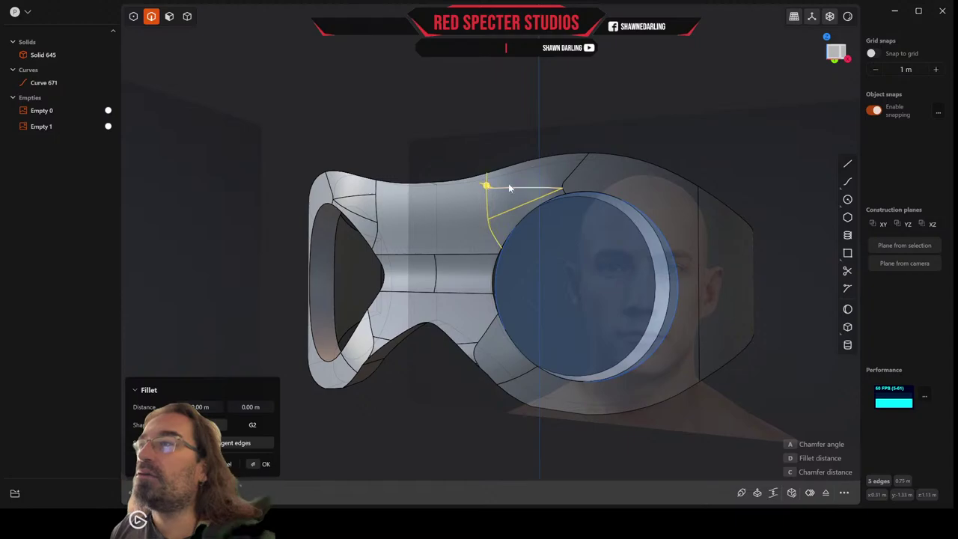
{"action": "left_click", "coordinate": [569, 180]}
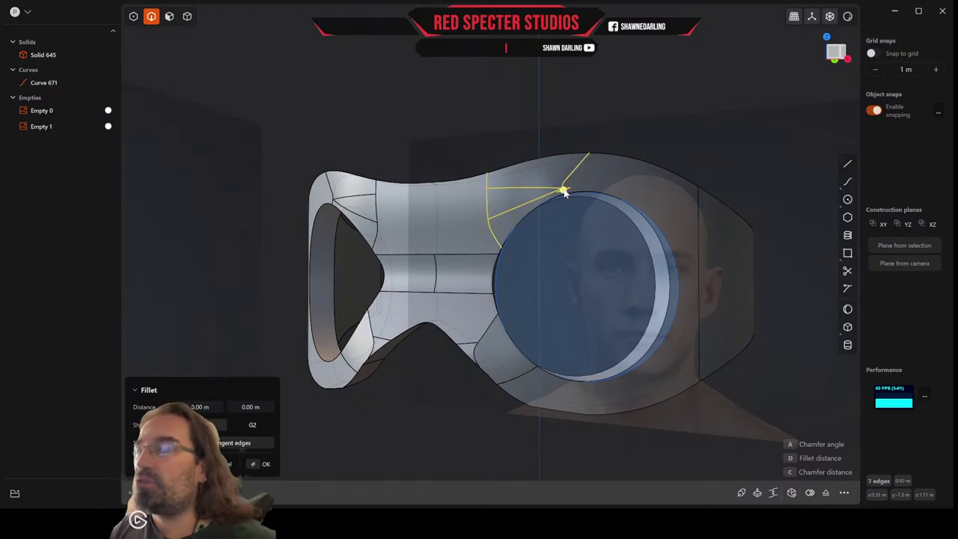
{"action": "key", "text": "Escape"}
{"action": "mouse_move", "coordinate": [563, 189]}
{"action": "middle_mouse_down"}
{"action": "mouse_move", "coordinate": [550, 203]}
{"action": "mouse_move", "coordinate": [556, 195]}
{"action": "middle_mouse_up"}
{"action": "left_click", "coordinate": [557, 196]}
{"action": "key", "text": "f"}
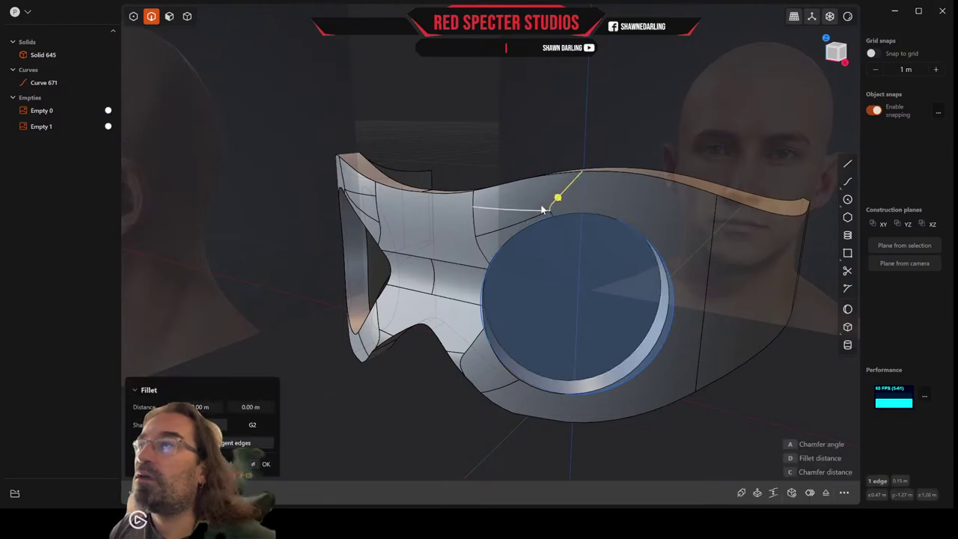
Merge the five outer front faces around the circle-covered eye opening by deleting the redundant edges between them
{"action": "left_click", "coordinate": [169, 16]}
{"action": "left_click", "coordinate": [607, 192]}
{"action": "key", "text": "f"}
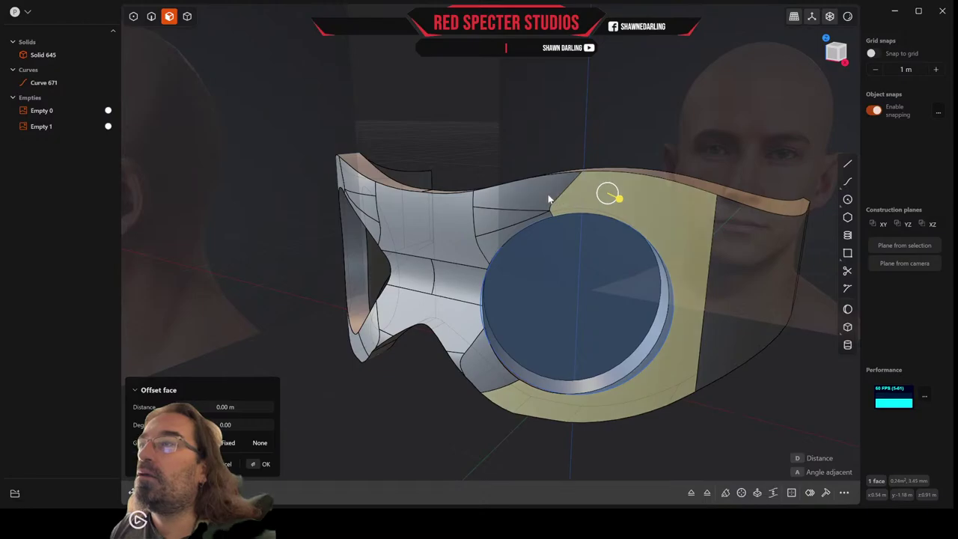
{"action": "left_click", "coordinate": [547, 194], "text": "shift"}
{"action": "left_click", "coordinate": [519, 215], "text": "shift"}
{"action": "left_click", "coordinate": [494, 241], "text": "shift"}
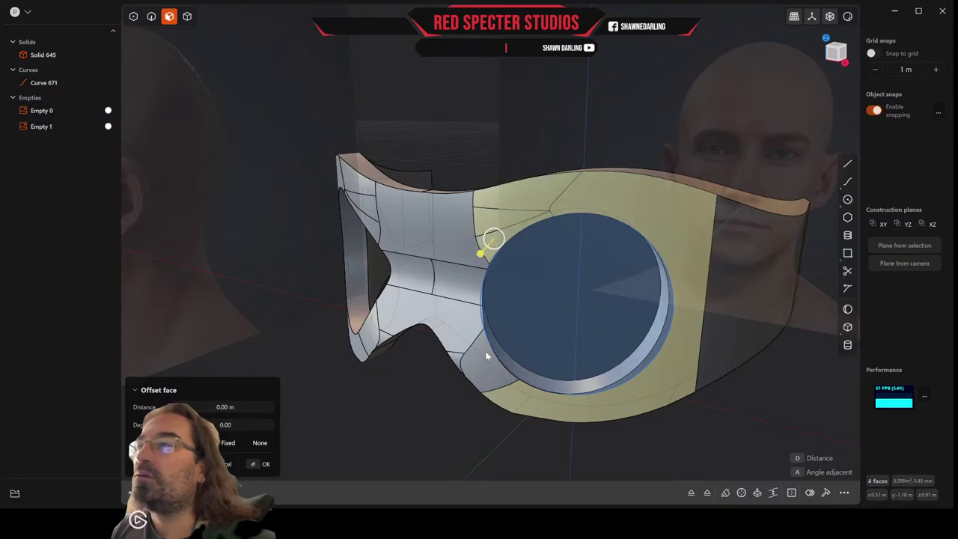
{"action": "key", "text": "Escape"}
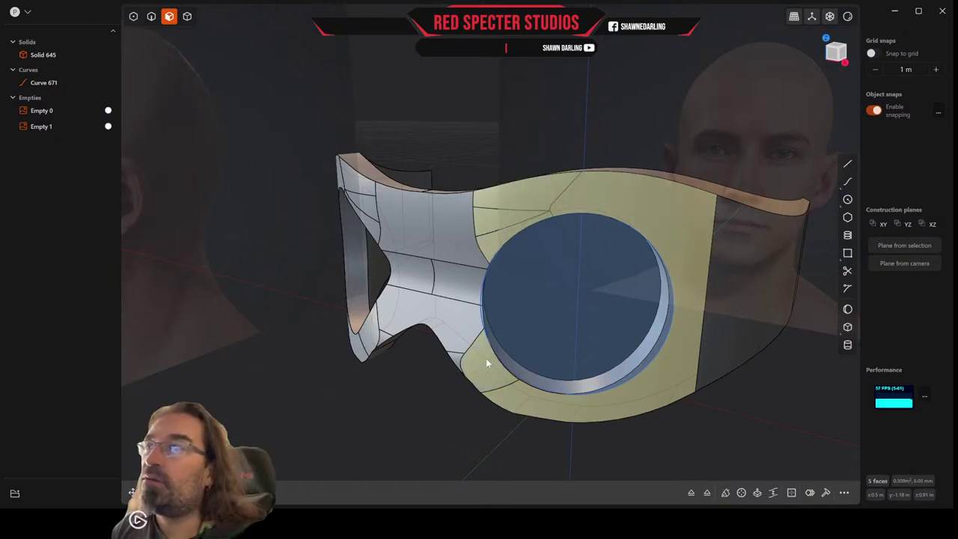
{"action": "middle_click_drag", "start_coordinate": [487, 360], "coordinate": [505, 336]}
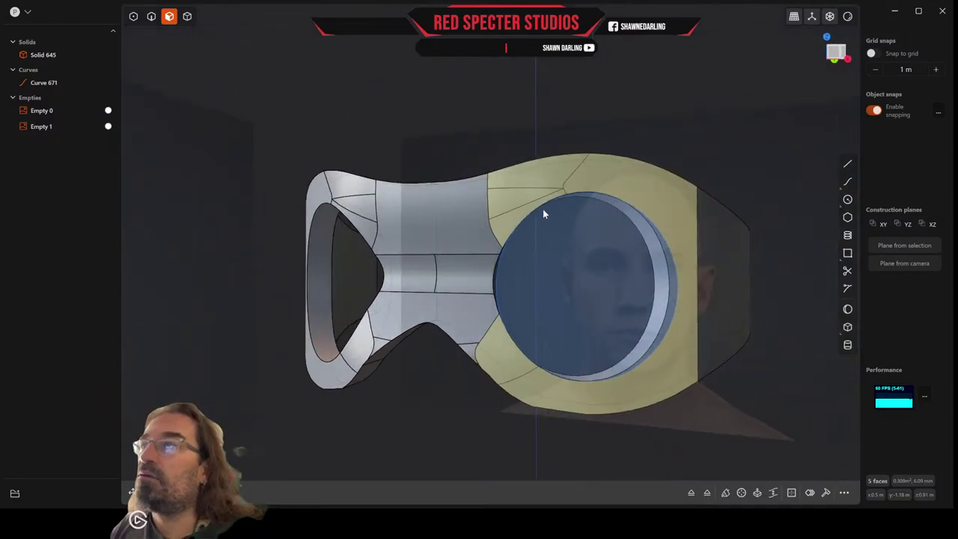
{"action": "key", "text": "Delete"}
Try to merge the circle-covered eye's surround with the upper, middle and lower nose bridge faces
{"action": "mouse_move", "coordinate": [622, 115]}
{"action": "middle_mouse_down"}
{"action": "mouse_move", "coordinate": [588, 115]}
{"action": "mouse_move", "coordinate": [631, 120]}
{"action": "middle_mouse_up"}
{"action": "left_click", "coordinate": [517, 209]}
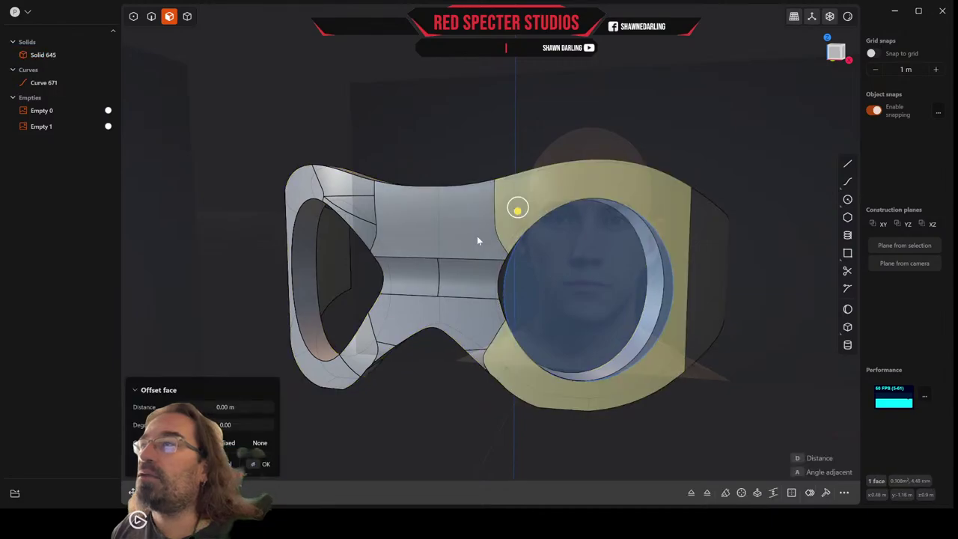
{"action": "left_click", "coordinate": [476, 237], "text": "shift"}
{"action": "left_click", "coordinate": [466, 271]}
{"action": "left_click", "coordinate": [427, 273]}
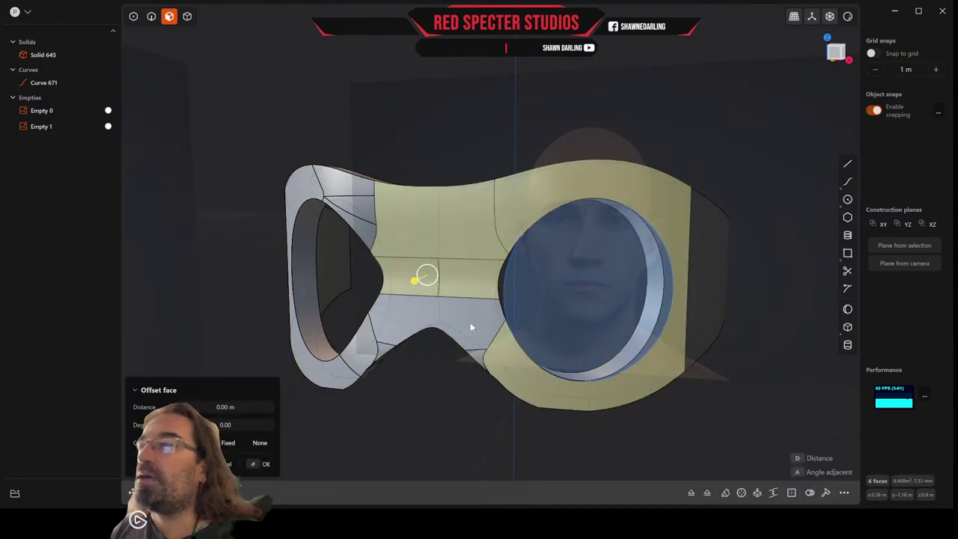
{"action": "left_click", "coordinate": [471, 327]}
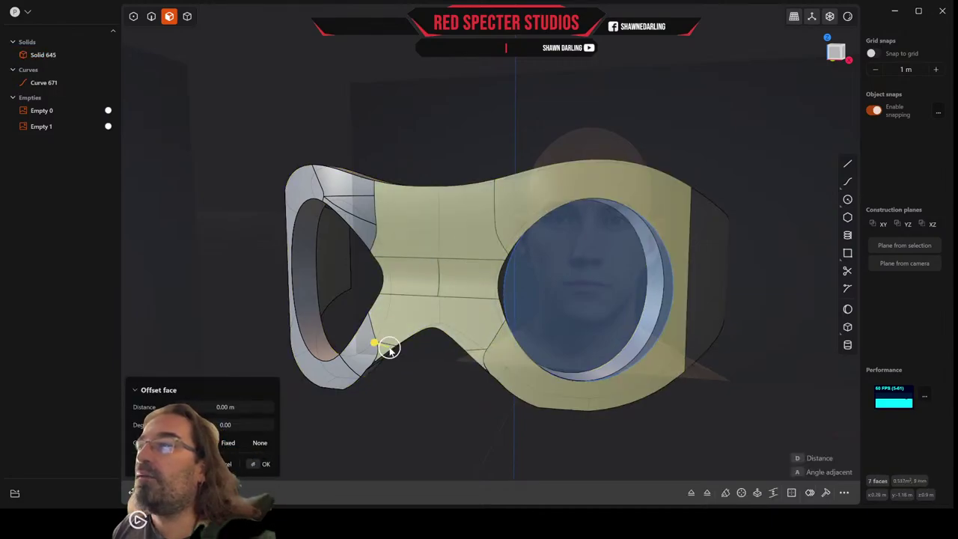
{"action": "left_click", "coordinate": [388, 347]}
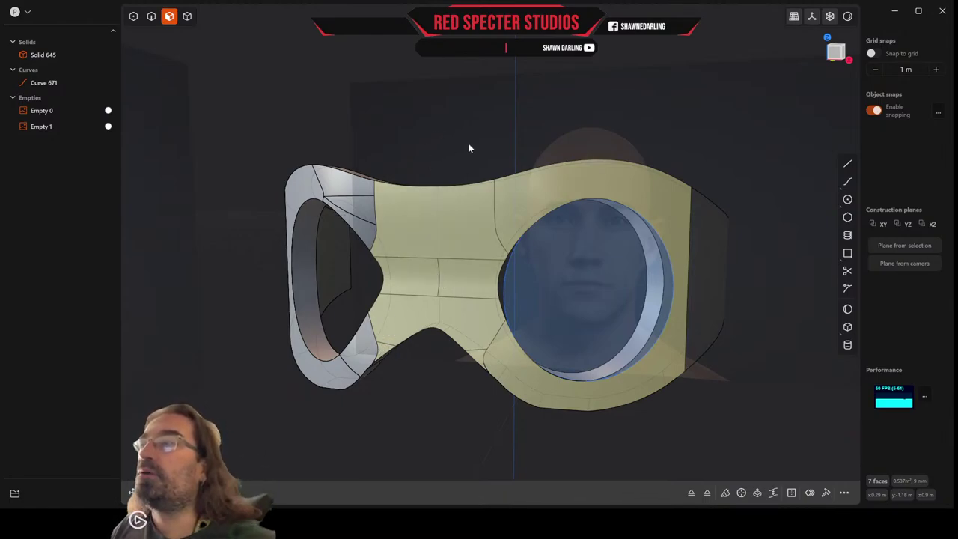
{"action": "mouse_move", "coordinate": [468, 142]}
{"action": "middle_mouse_down"}
{"action": "mouse_move", "coordinate": [496, 170]}
{"action": "mouse_move", "coordinate": [482, 140]}
{"action": "middle_mouse_up"}
{"action": "left_click", "coordinate": [693, 163]}
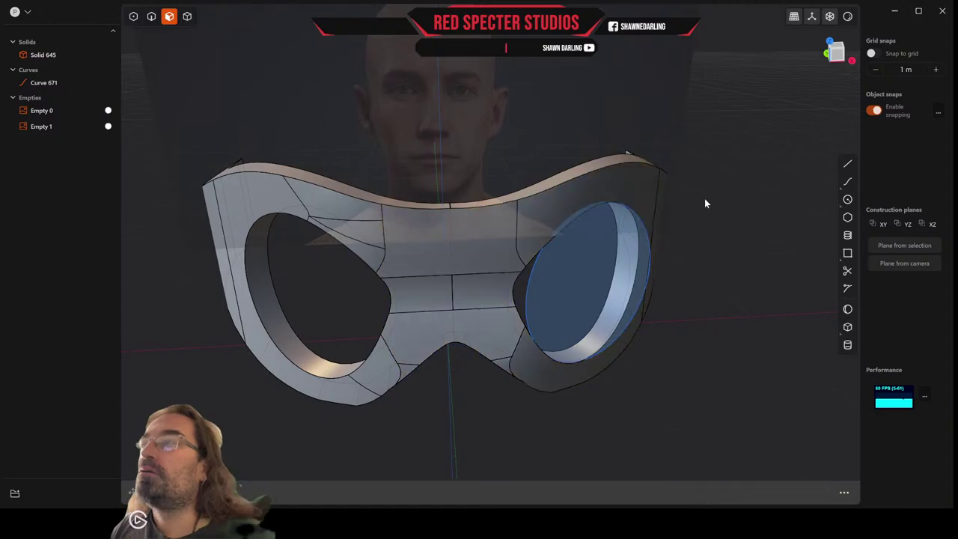
Try to merge the two top rim faces that meet at the visor's centre seam
{"action": "middle_click_drag", "start_coordinate": [705, 203], "coordinate": [484, 218]}
{"action": "left_click", "coordinate": [481, 226]}
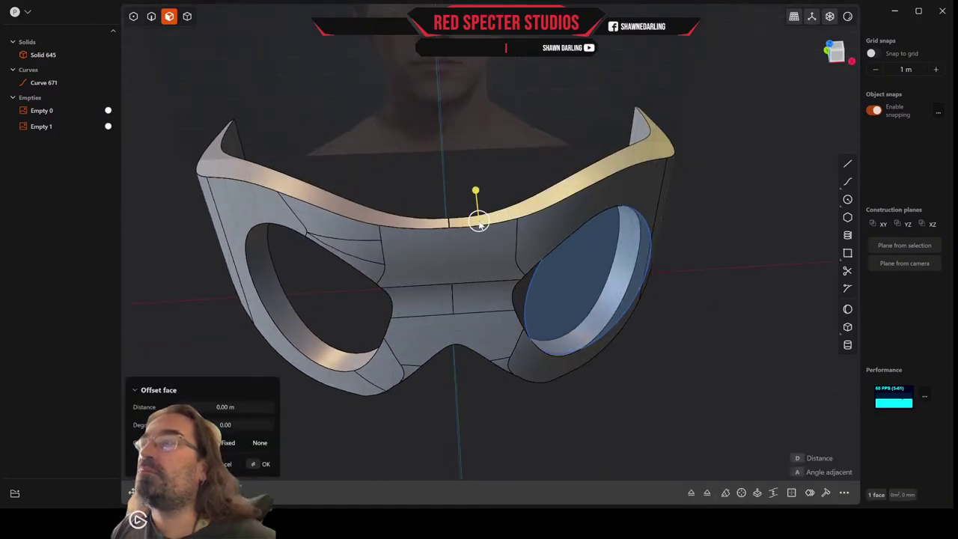
{"action": "left_click", "coordinate": [433, 224]}
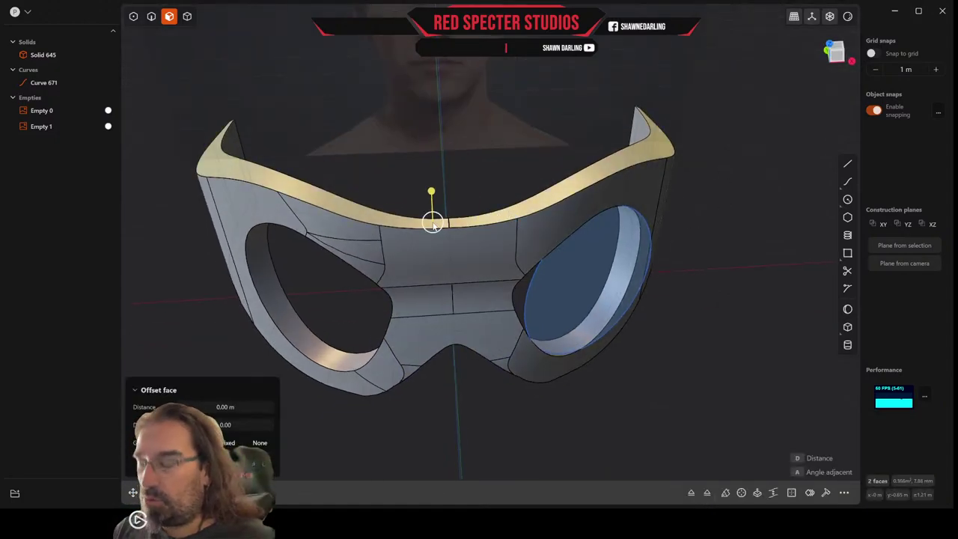
{"action": "key", "text": "Escape"}
Merge the lower nose bridge face with the two small corner faces on either side of it
{"action": "middle_click_drag", "start_coordinate": [393, 408], "coordinate": [455, 305]}
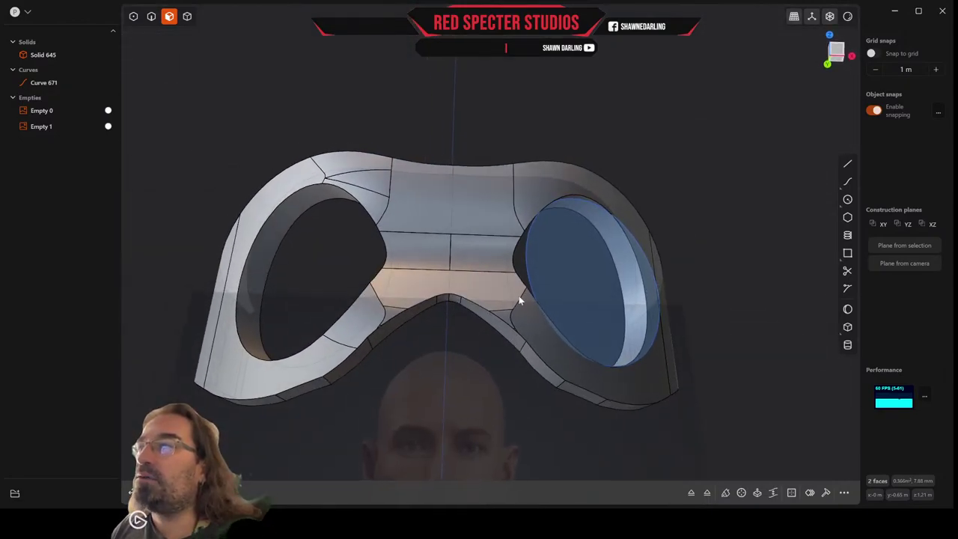
{"action": "left_click", "coordinate": [501, 312]}
{"action": "left_click", "coordinate": [498, 300], "text": "shift"}
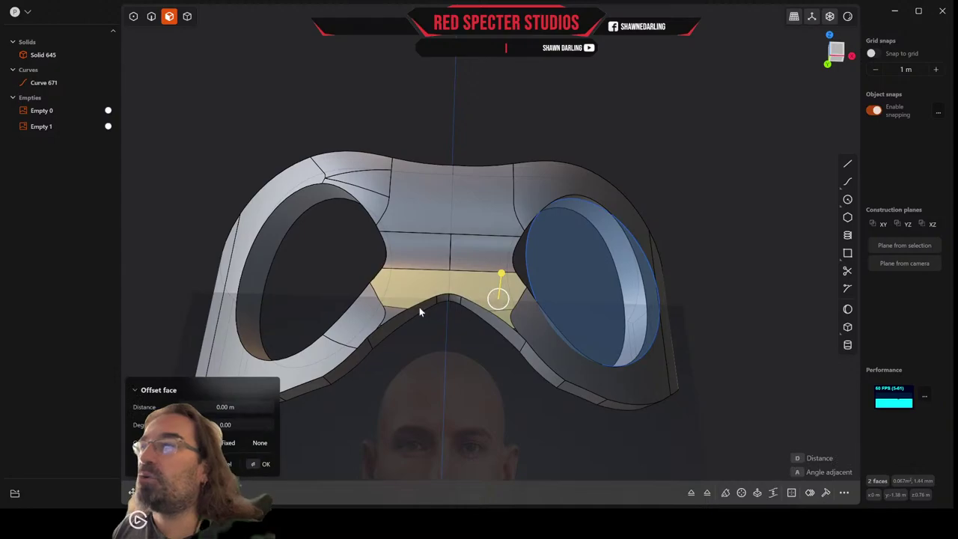
{"action": "key", "text": "Escape"}
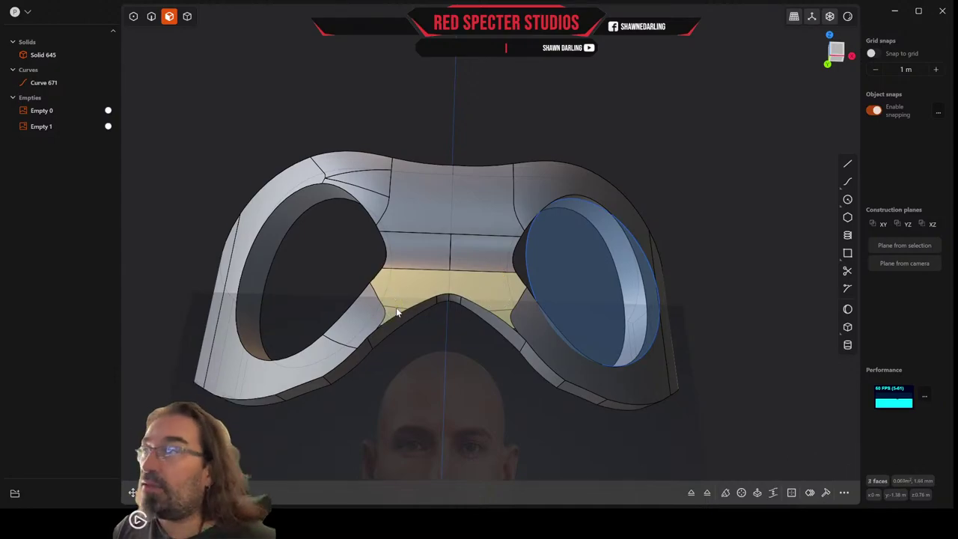
{"action": "double_click", "coordinate": [396, 307]}
Merge the two halves of the nose bridge's middle strip and join that strip with the lower bridge face
{"action": "middle_click_drag", "start_coordinate": [396, 306], "coordinate": [393, 324]}
{"action": "left_click", "coordinate": [461, 278]}
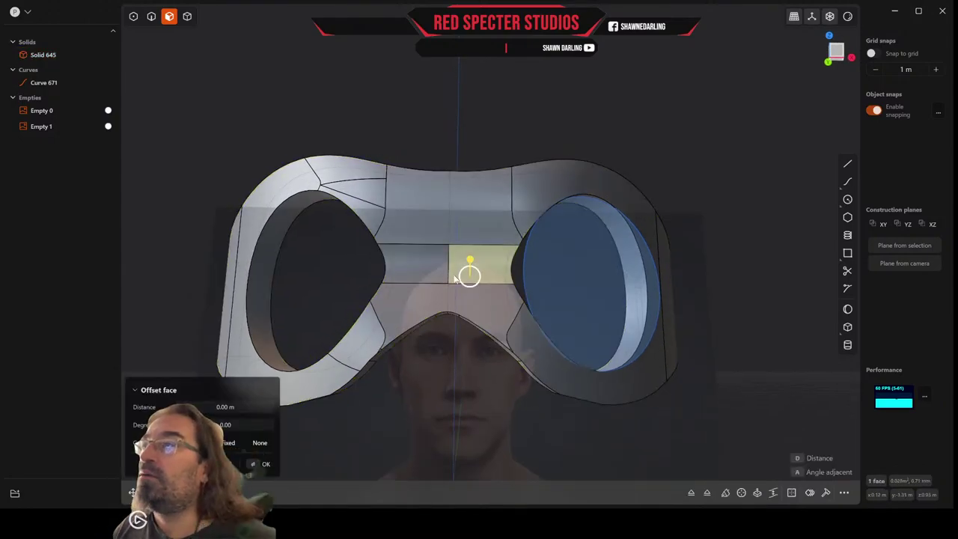
{"action": "left_click", "coordinate": [427, 273]}
{"action": "double_click", "coordinate": [426, 272]}
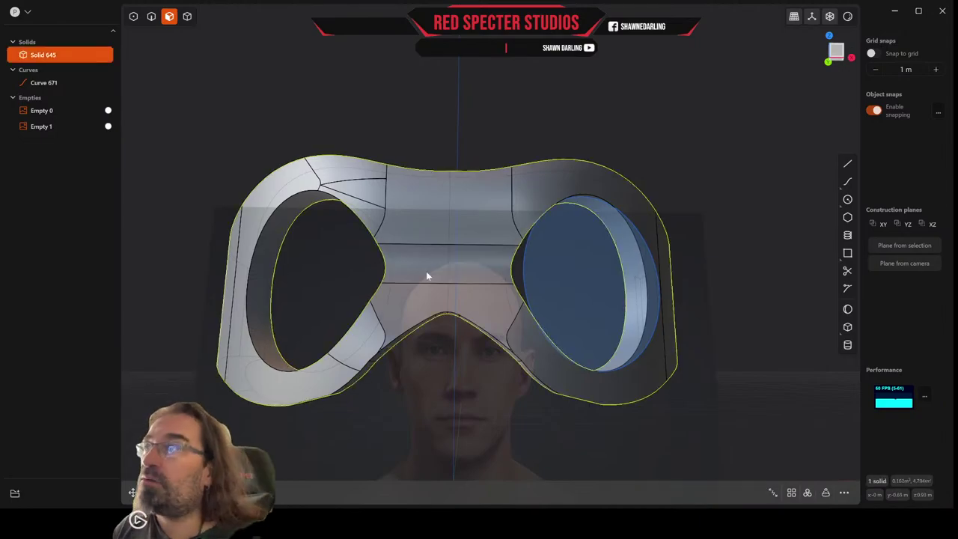
{"action": "middle_click_drag", "start_coordinate": [425, 271], "coordinate": [429, 296]}
{"action": "left_click", "coordinate": [429, 296]}
{"action": "left_click", "coordinate": [425, 271]}
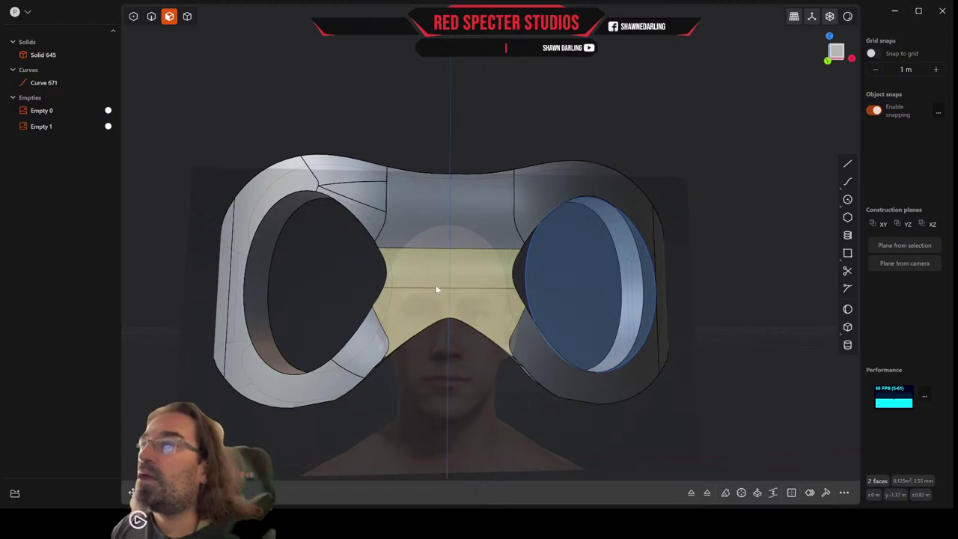
{"action": "double_click", "coordinate": [450, 282]}
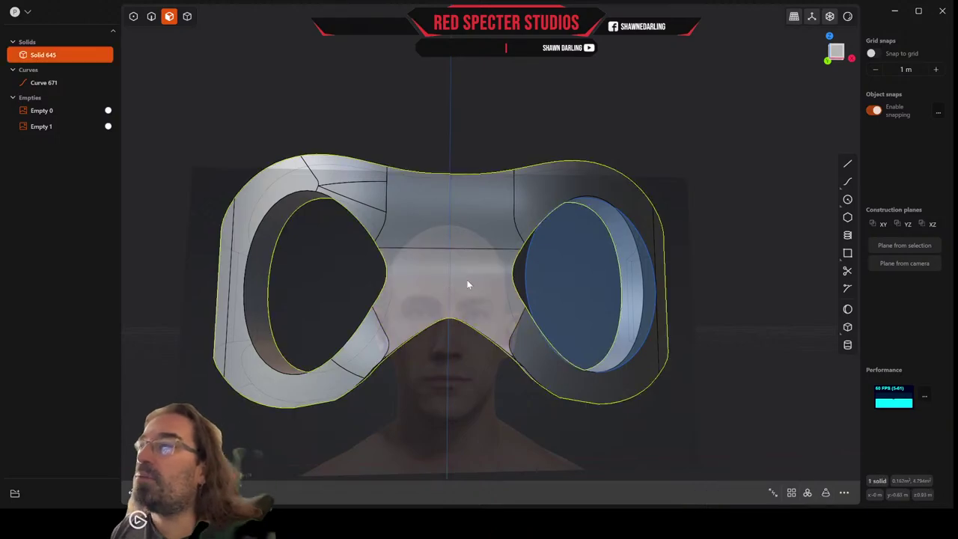
Merge the two upper brow facets with the large face surrounding the open eye hole without the circle
{"action": "left_click", "coordinate": [361, 187]}
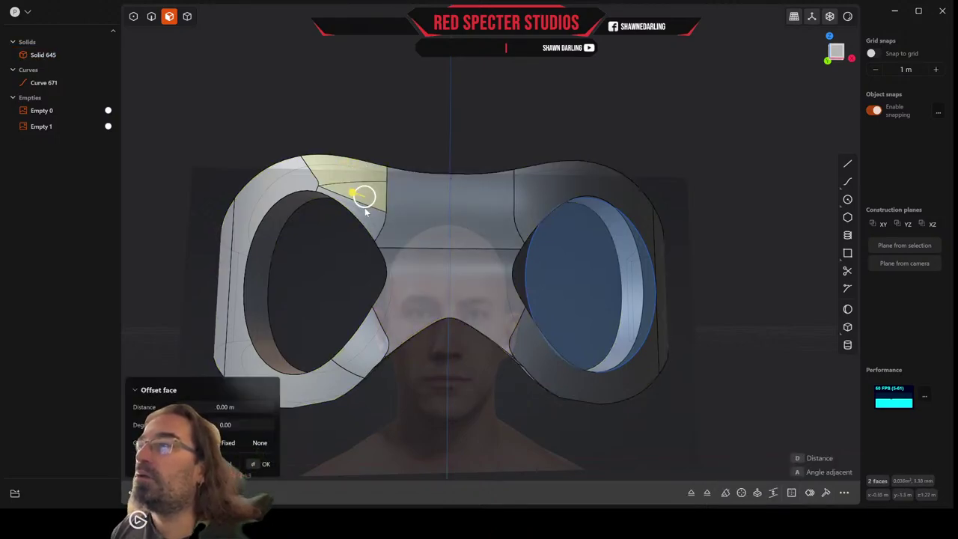
{"action": "left_click", "coordinate": [292, 187]}
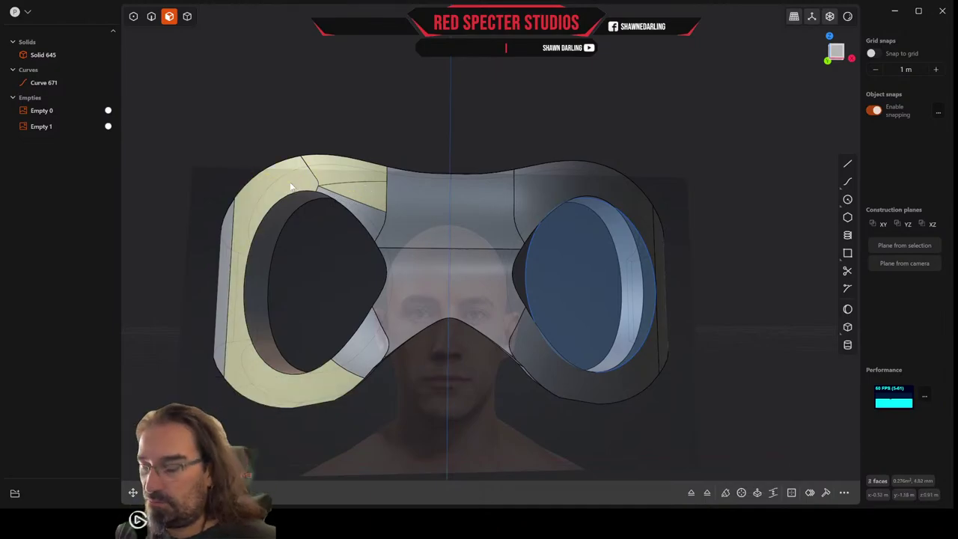
{"action": "left_click", "coordinate": [350, 183]}
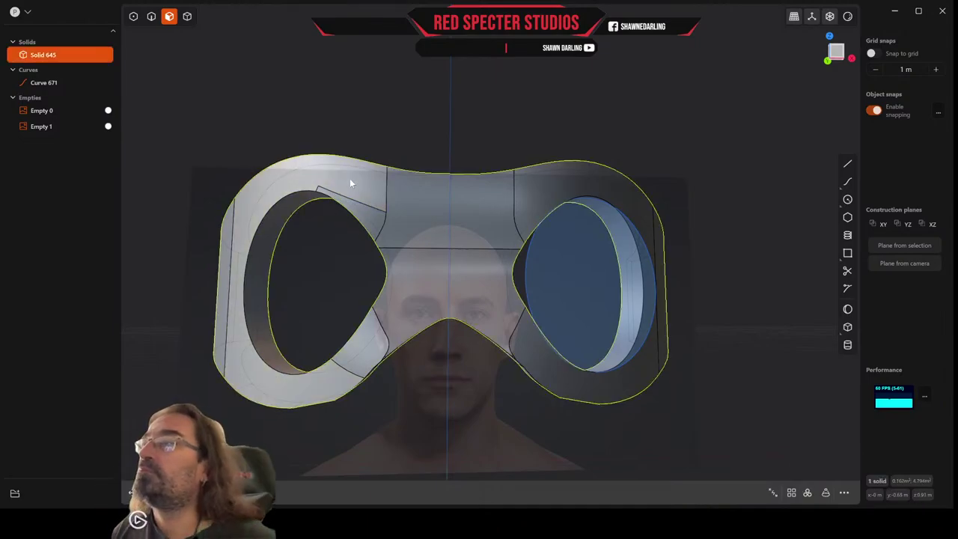
Merge the remaining narrow facet between that eye hole and the nose bridge into the eye's surrounding face
{"action": "left_click", "coordinate": [359, 205]}
{"action": "left_click", "coordinate": [354, 182]}
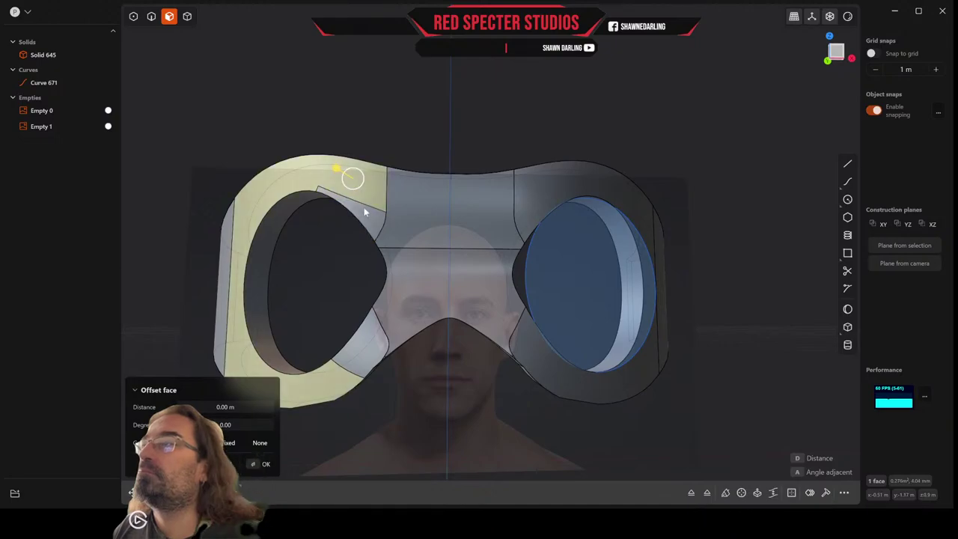
{"action": "left_click", "coordinate": [366, 213], "text": "shift"}
{"action": "key", "text": "Escape"}
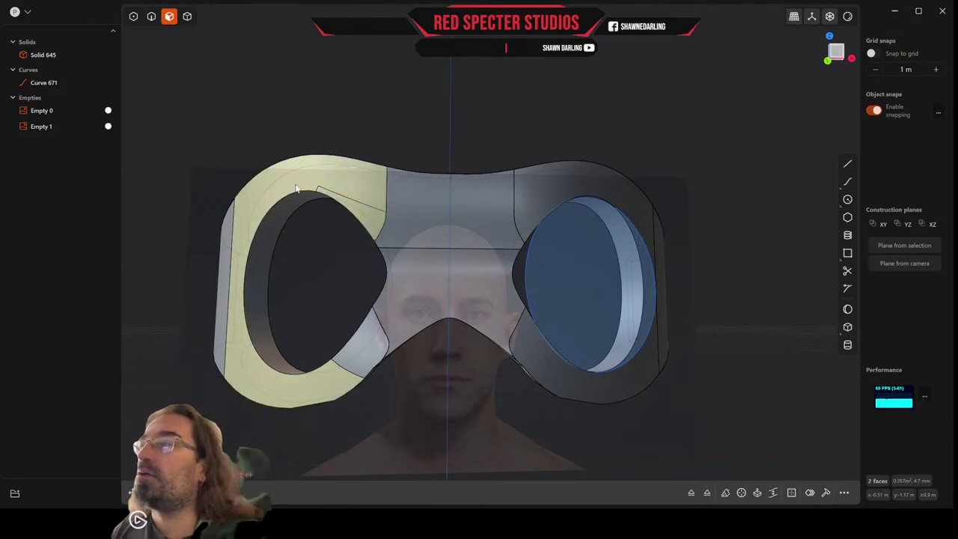
{"action": "key", "text": "ctrl+4"}
{"action": "middle_click_drag", "start_coordinate": [420, 146], "coordinate": [406, 133]}
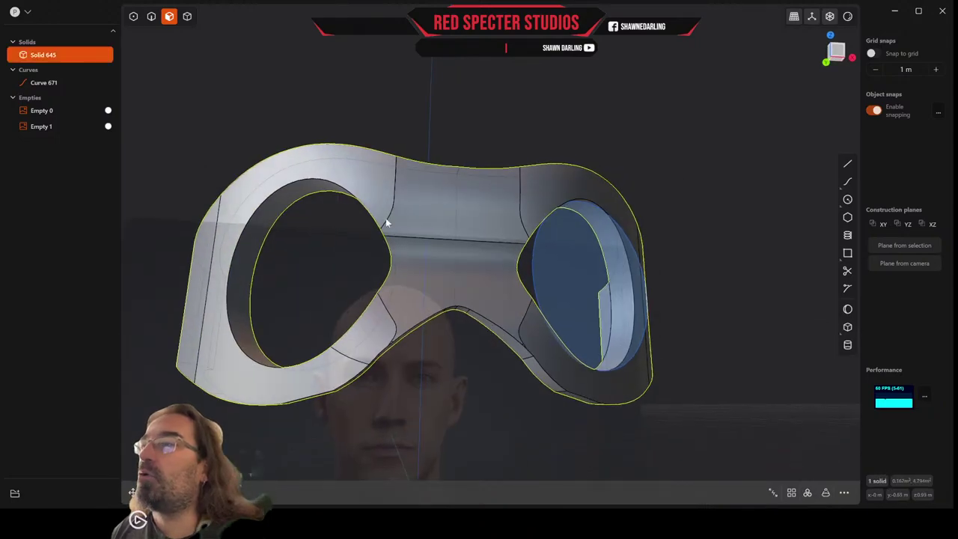
Try to merge the small facet beside the nose bridge with the large face surrounding the open eye hole without the circle
{"action": "left_click", "coordinate": [363, 348]}
{"action": "left_click", "coordinate": [328, 367], "text": "shift"}
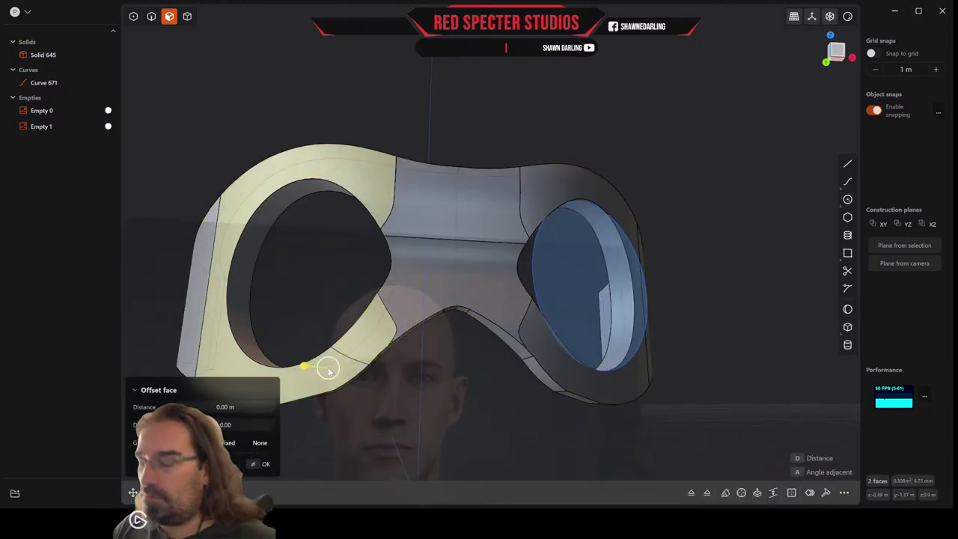
{"action": "key", "text": "Escape"}
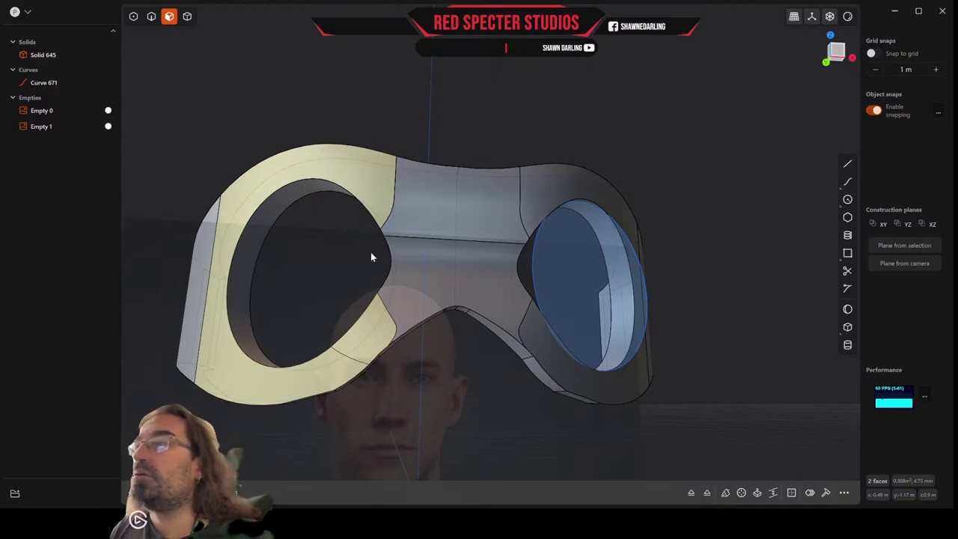
{"action": "middle_click_drag", "start_coordinate": [427, 203], "coordinate": [424, 246]}
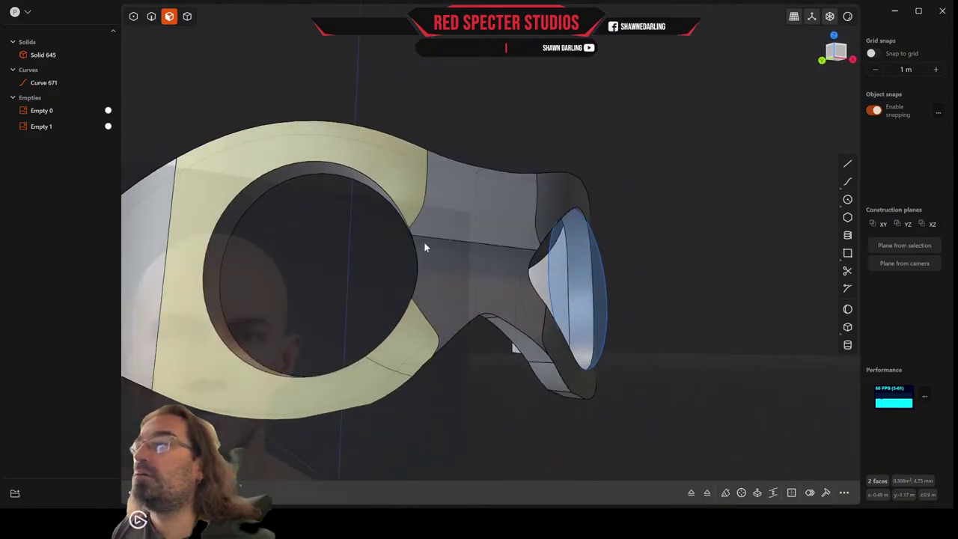
{"action": "left_click", "coordinate": [366, 390]}
{"action": "left_click", "coordinate": [407, 357], "text": "shift"}
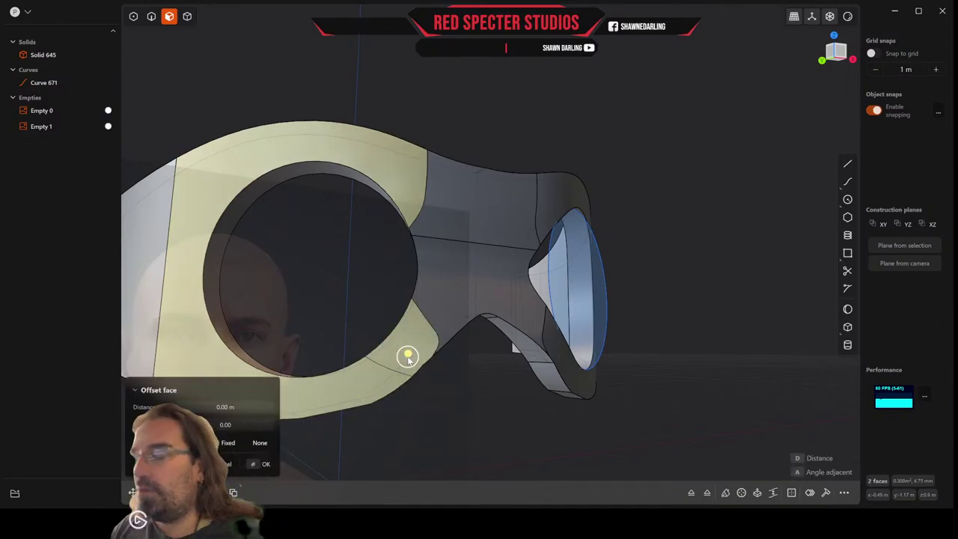
{"action": "key", "text": "Escape"}
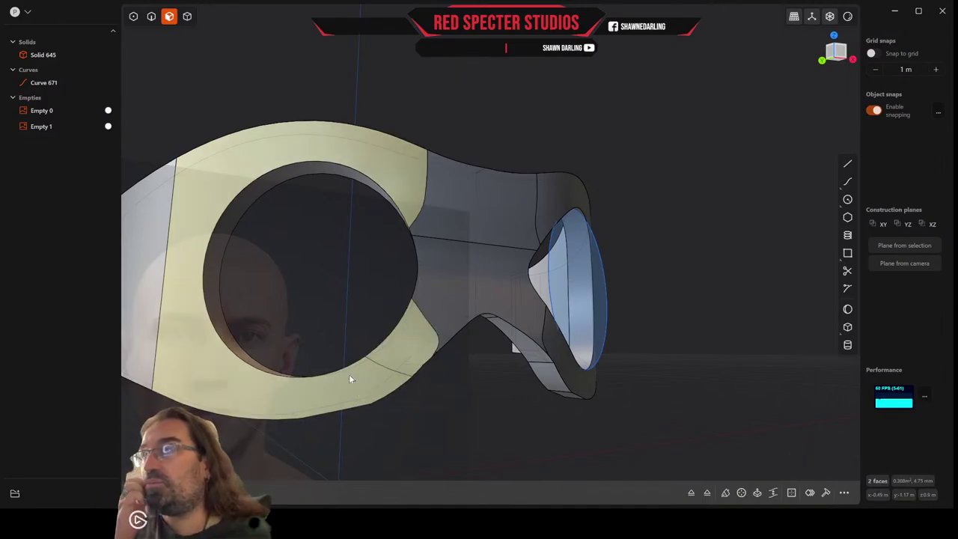
{"action": "middle_click_drag", "start_coordinate": [434, 416], "coordinate": [479, 288]}
{"action": "left_click", "coordinate": [615, 154]}
{"action": "middle_click_drag", "start_coordinate": [615, 155], "coordinate": [591, 121]}
{"action": "middle_click_drag", "start_coordinate": [476, 411], "coordinate": [361, 281]}
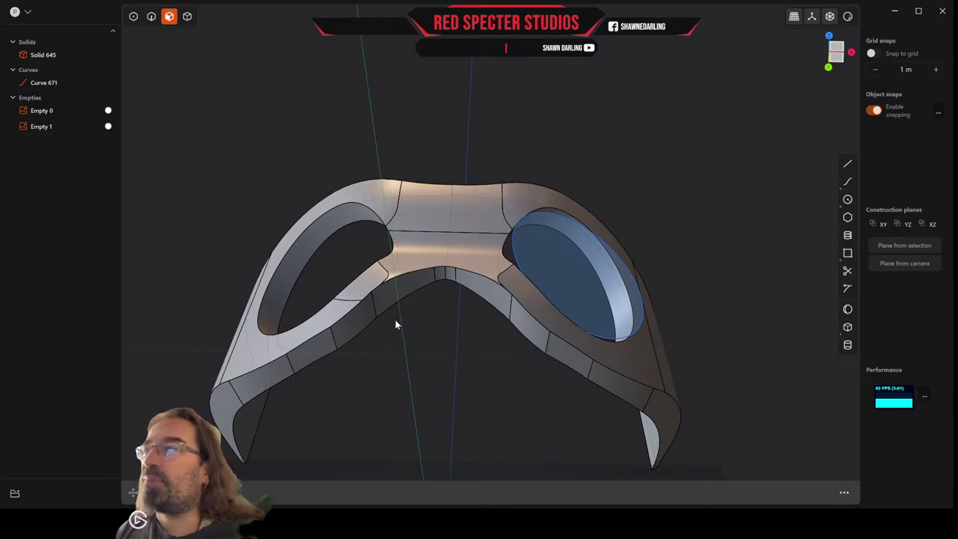
{"action": "mouse_move", "coordinate": [395, 324]}
{"action": "middle_mouse_down"}
{"action": "mouse_move", "coordinate": [412, 379]}
{"action": "mouse_move", "coordinate": [402, 315]}
{"action": "middle_mouse_up"}
{"action": "left_click", "coordinate": [358, 356]}
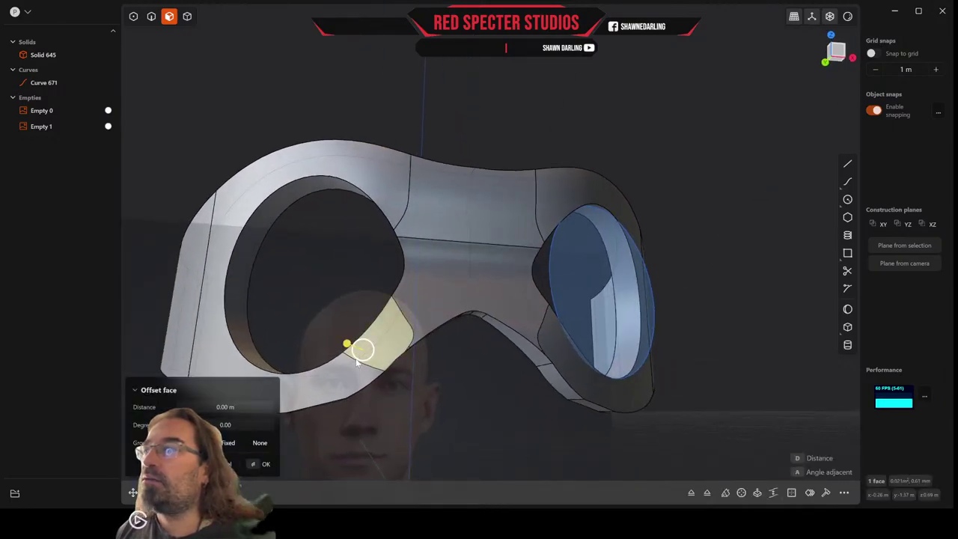
{"action": "left_click", "coordinate": [352, 366], "text": "shift"}
{"action": "key", "text": "Escape"}
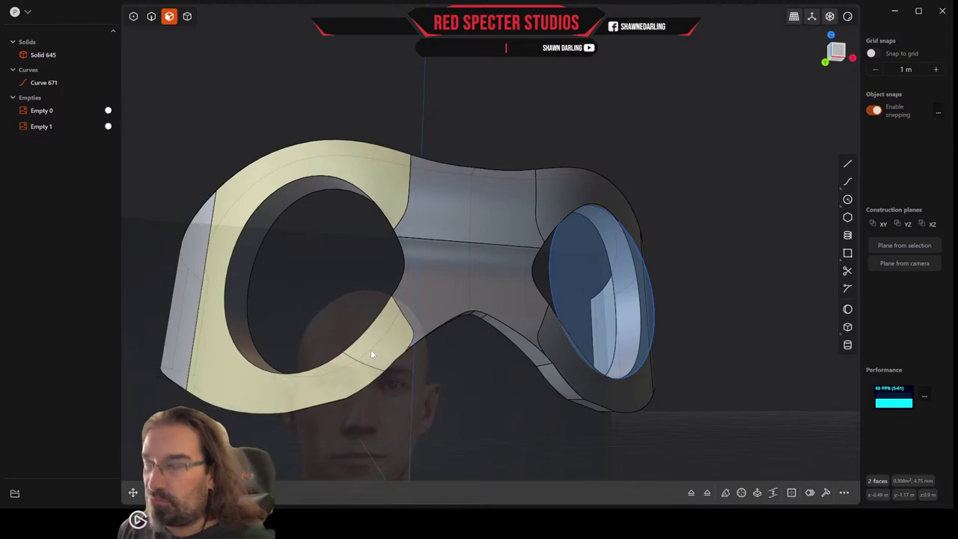
Try to merge the lower nose bridge face with its two corner slivers and the neighbouring eye faces on both sides
{"action": "middle_click_drag", "start_coordinate": [505, 435], "coordinate": [427, 391]}
{"action": "scroll", "coordinate": [366, 336], "scroll_direction": "up", "scroll_amount": 6}
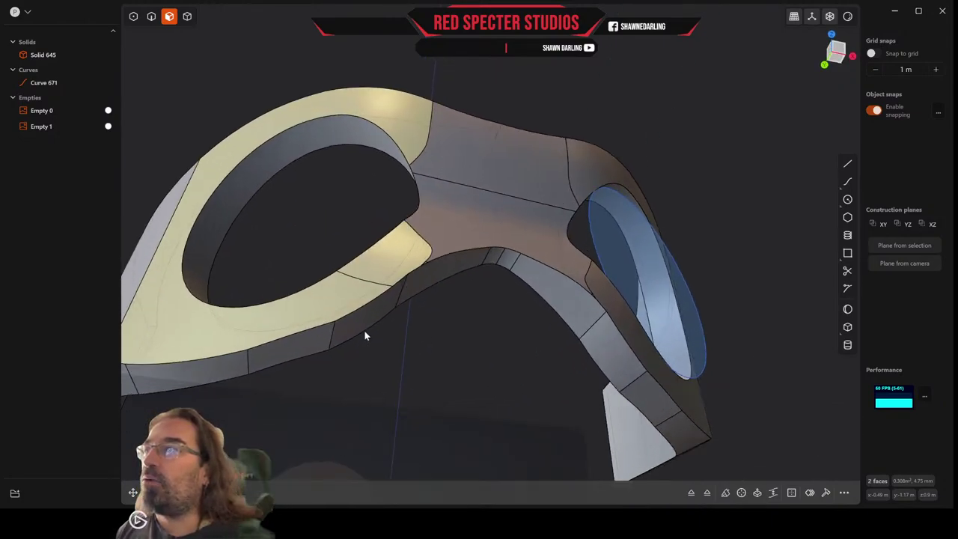
{"action": "scroll", "coordinate": [376, 332], "scroll_direction": "down", "scroll_amount": 3}
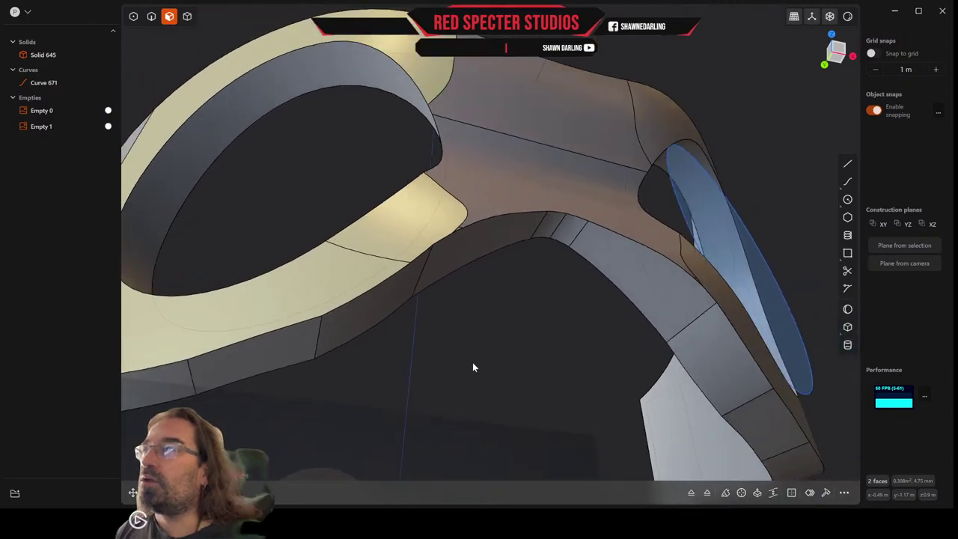
{"action": "left_click", "coordinate": [472, 362]}
{"action": "middle_click_drag", "start_coordinate": [463, 366], "coordinate": [445, 403]}
{"action": "scroll", "coordinate": [449, 389], "scroll_direction": "up", "scroll_amount": 4}
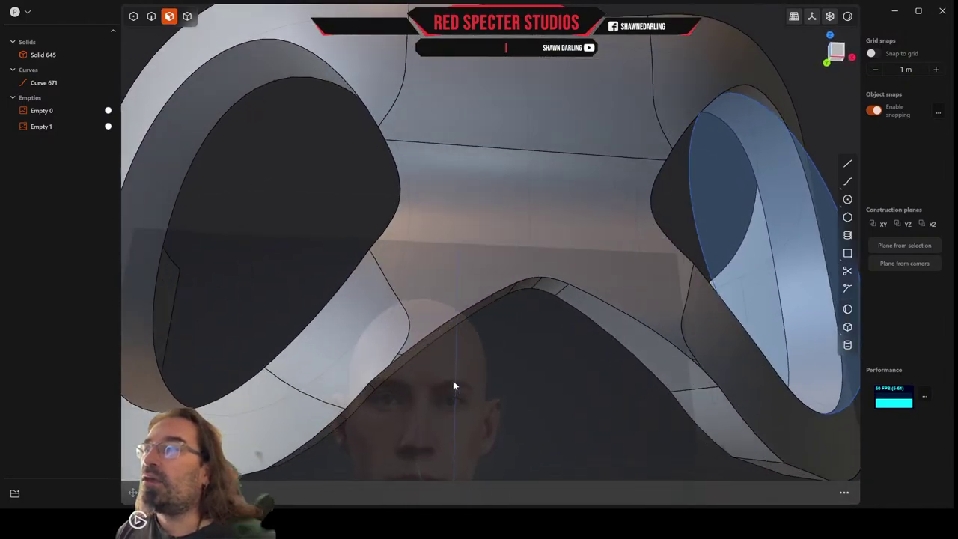
{"action": "left_click", "coordinate": [396, 356]}
{"action": "left_click", "coordinate": [419, 334], "text": "shift"}
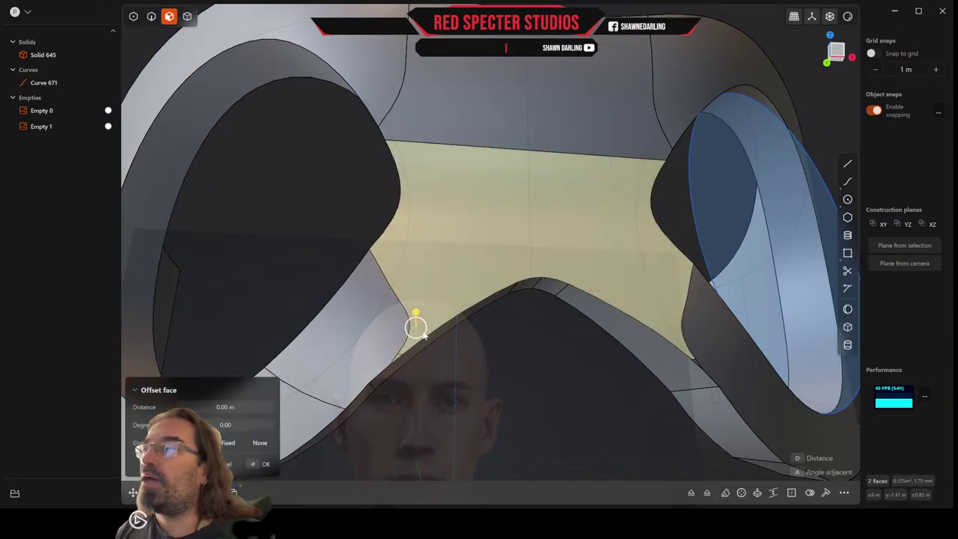
{"action": "left_click", "coordinate": [695, 361]}
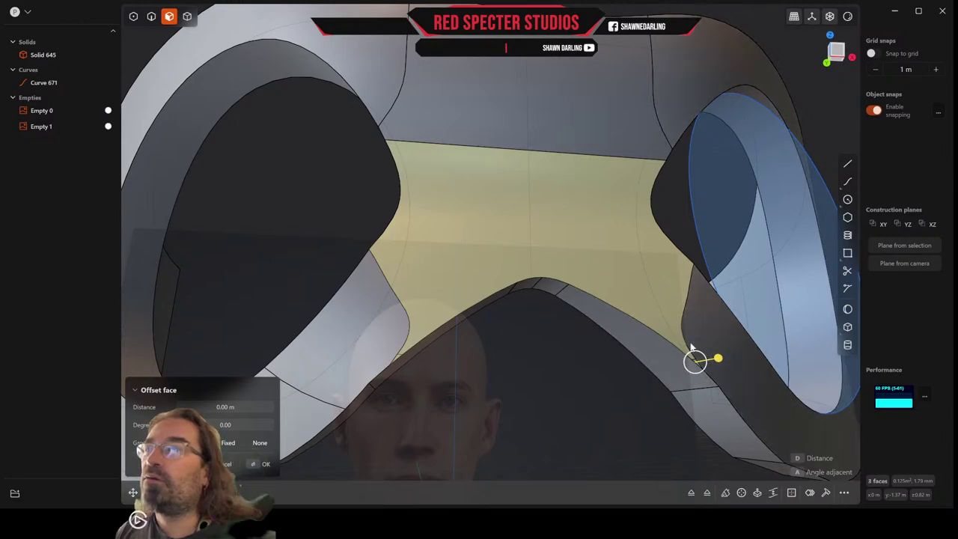
{"action": "left_click", "coordinate": [362, 330]}
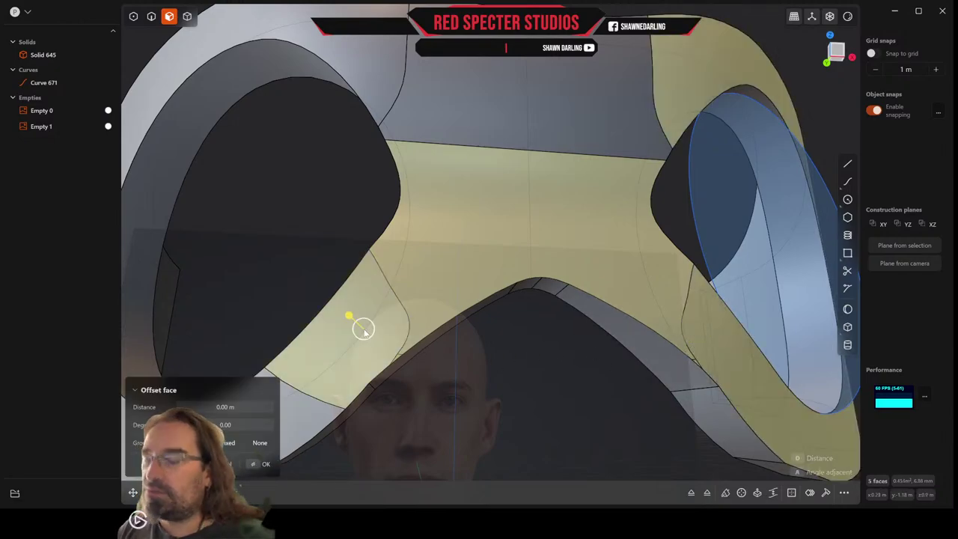
{"action": "key", "text": "Escape"}
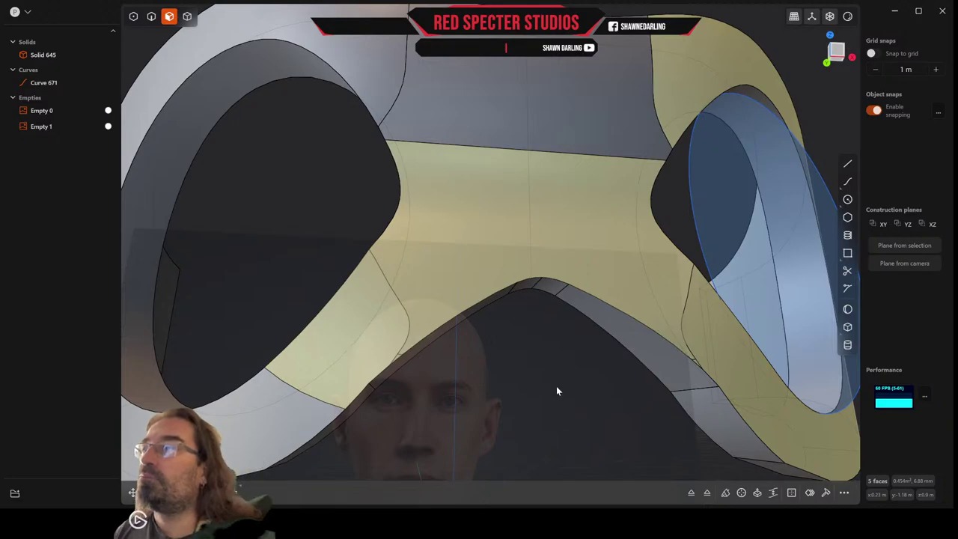
Try to merge the small facet below the open eye hole with the tiny sliver at its nose bridge corner
{"action": "middle_click_drag", "start_coordinate": [555, 379], "coordinate": [540, 367]}
{"action": "left_click", "coordinate": [342, 318]}
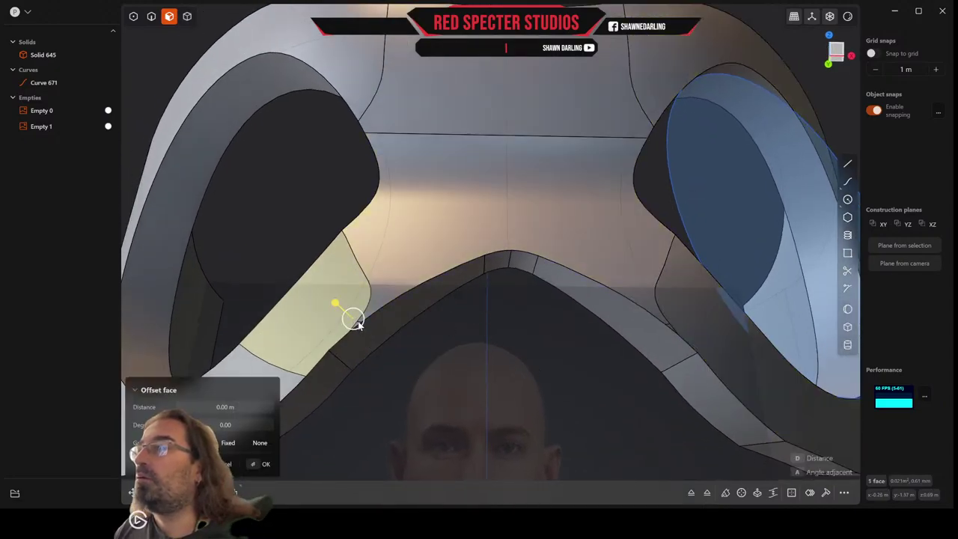
{"action": "key", "text": "Escape"}
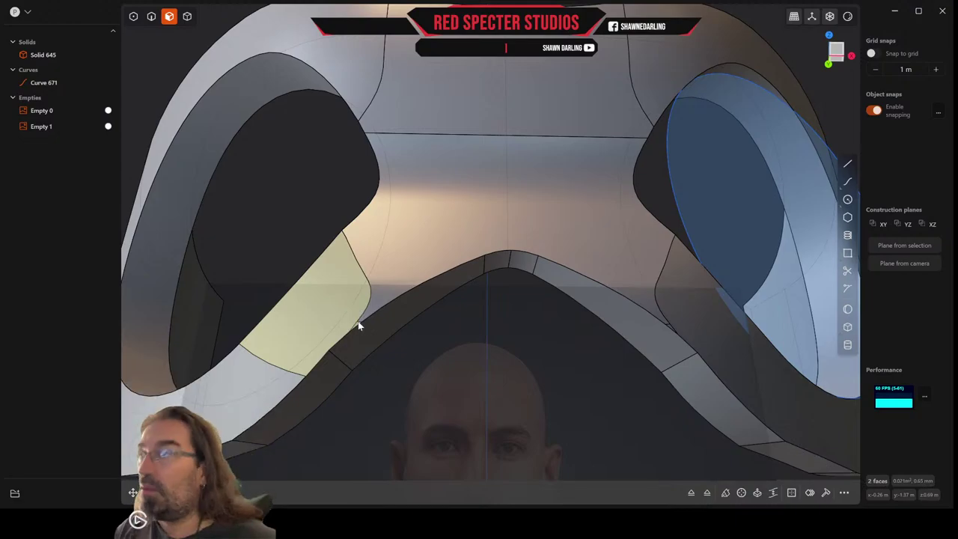
{"action": "middle_click_drag", "start_coordinate": [387, 365], "coordinate": [384, 327]}
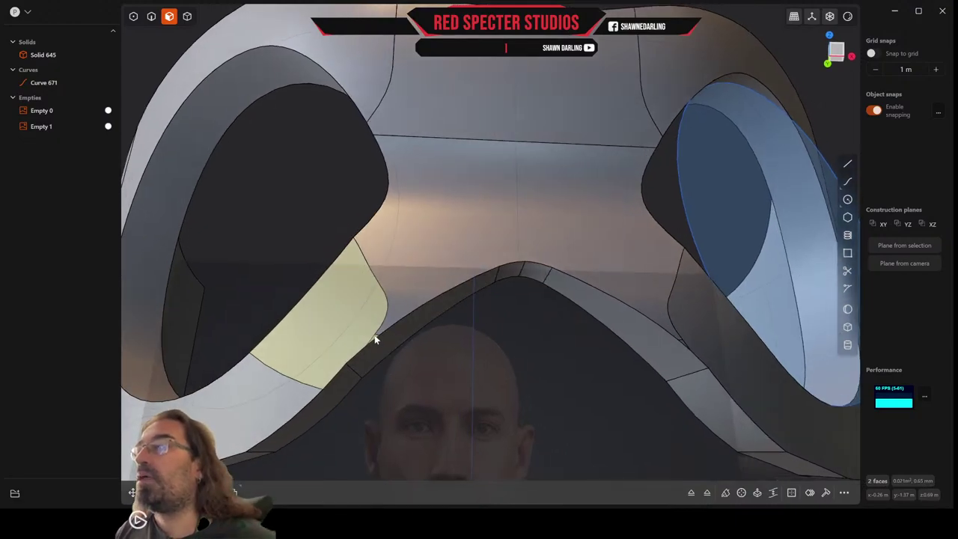
Merge the tiny slivers at both lower corners of the nose bridge into the lower bridge face
{"action": "left_click", "coordinate": [397, 313]}
{"action": "left_click", "coordinate": [376, 337], "text": "shift"}
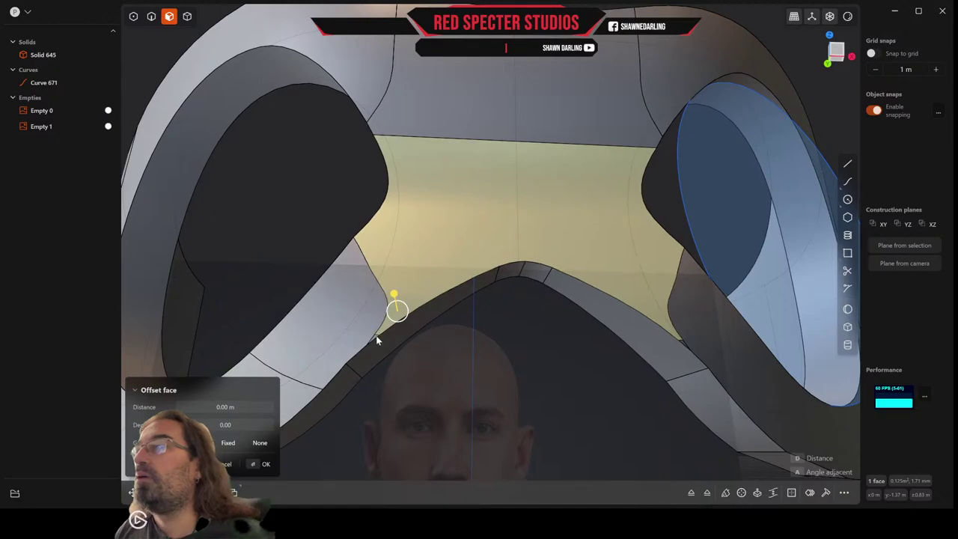
{"action": "key", "text": "Escape"}
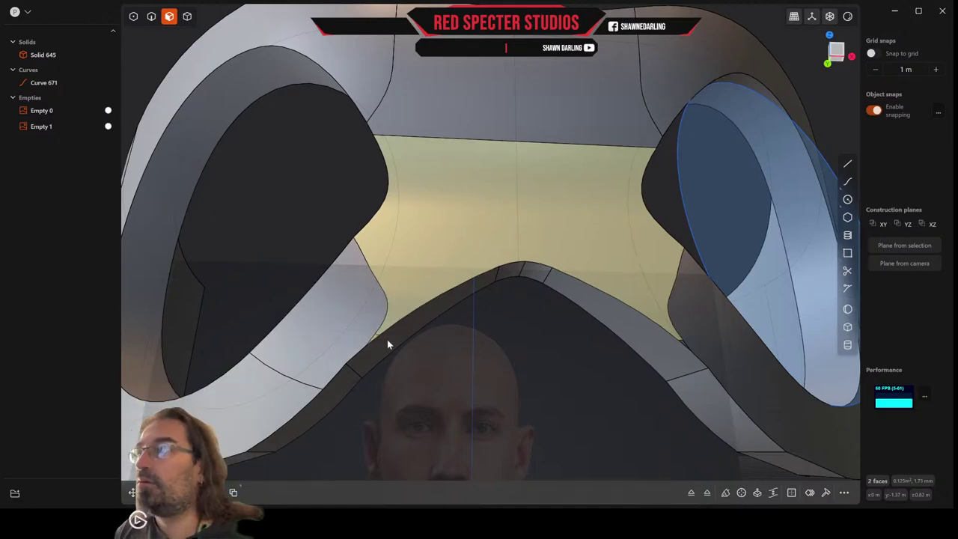
{"action": "middle_click_drag", "start_coordinate": [387, 339], "coordinate": [448, 336]}
{"action": "key", "text": "Escape"}
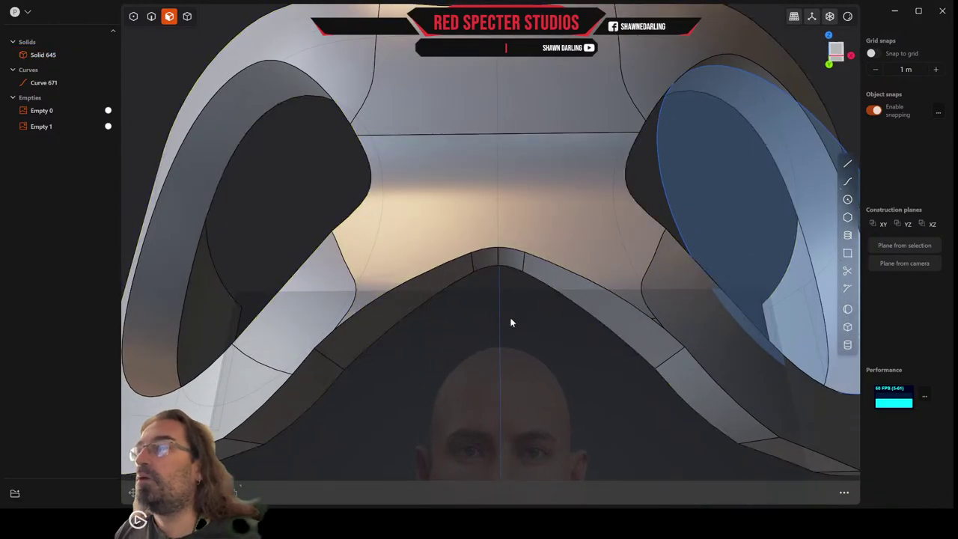
{"action": "left_click", "coordinate": [656, 323]}
{"action": "left_click", "coordinate": [639, 299], "text": "shift"}
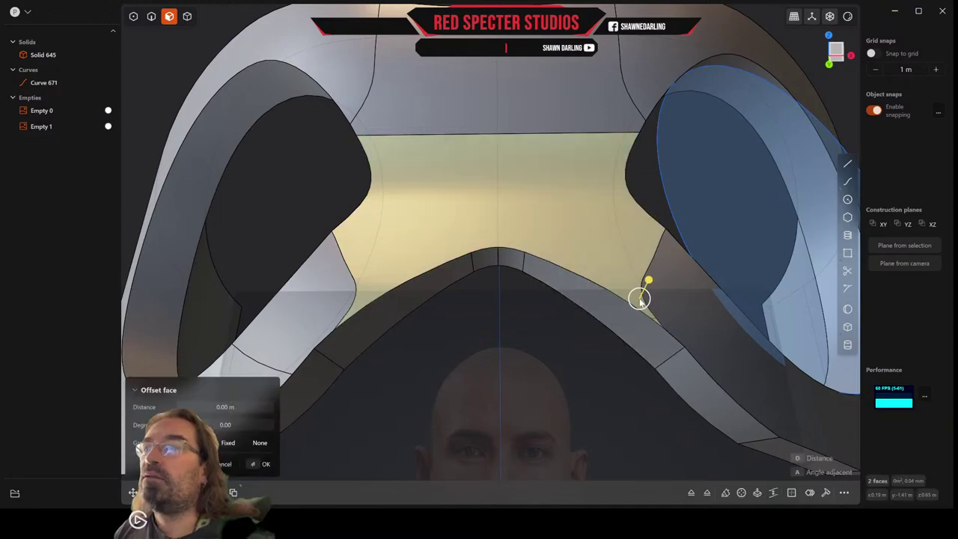
{"action": "key", "text": "Escape"}
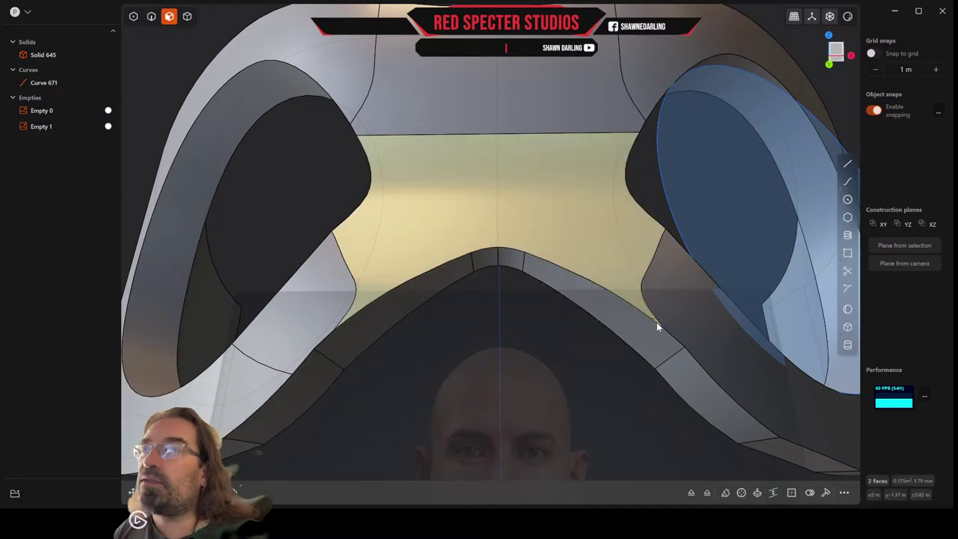
{"action": "double_click", "coordinate": [656, 316]}
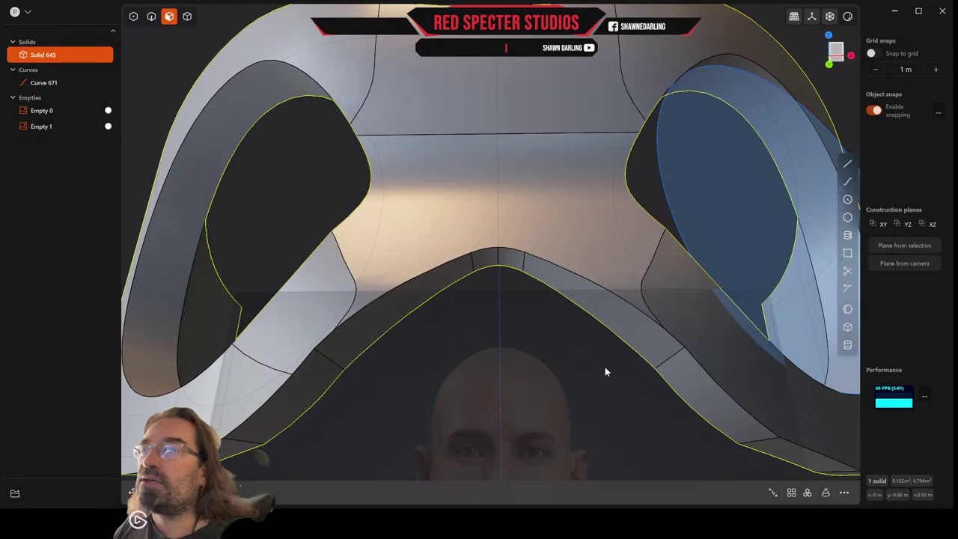
Merge the small facet below the open eye hole without the circle into that eye's large surrounding face
{"action": "scroll", "coordinate": [604, 367], "scroll_direction": "down", "scroll_amount": 2}
{"action": "middle_click_drag", "start_coordinate": [595, 376], "coordinate": [516, 376]}
{"action": "left_click", "coordinate": [454, 355]}
{"action": "left_click", "coordinate": [409, 390], "text": "shift"}
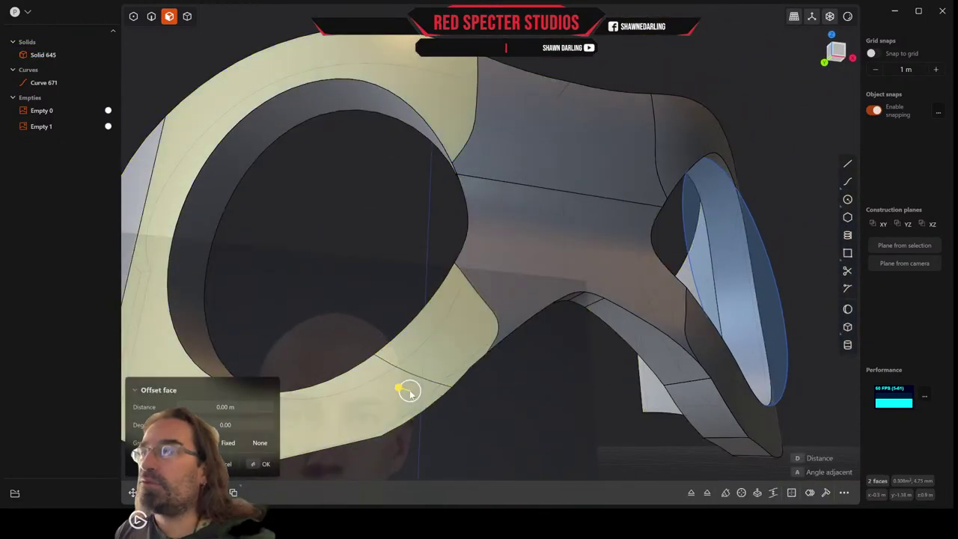
{"action": "key", "text": "Escape"}
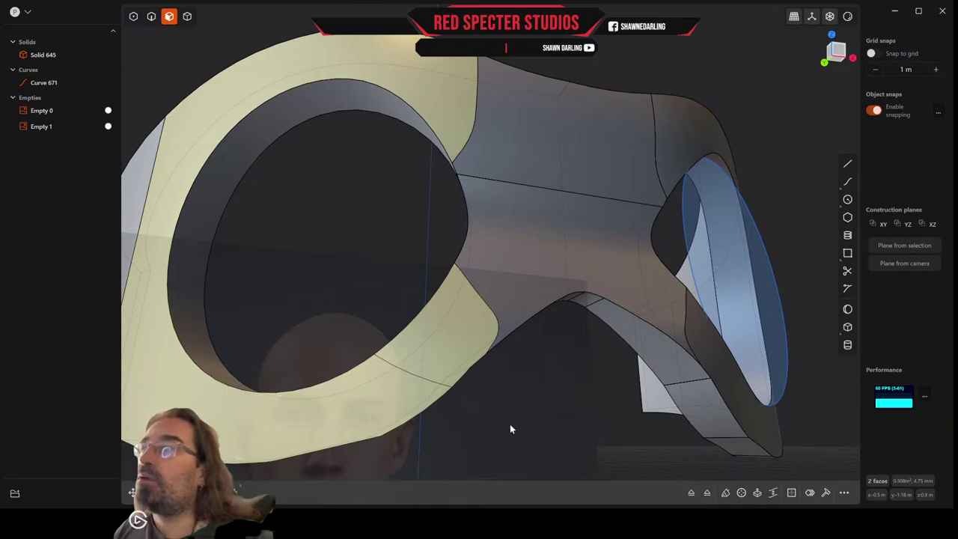
{"action": "middle_click_drag", "start_coordinate": [510, 419], "coordinate": [493, 392]}
{"action": "key", "text": "ctrl+z"}
Merge the four underside faces along the arch beneath the nose bridge into one face
{"action": "scroll", "coordinate": [495, 382], "scroll_direction": "down", "scroll_amount": 2}
{"action": "scroll", "coordinate": [569, 328], "scroll_direction": "up", "scroll_amount": 4}
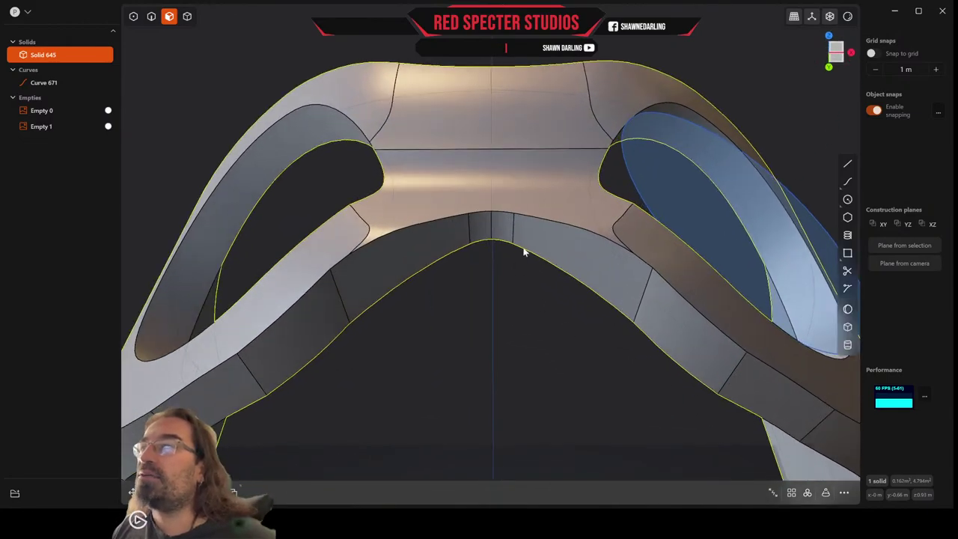
{"action": "left_click", "coordinate": [526, 237]}
{"action": "left_click", "coordinate": [507, 229], "text": "shift"}
{"action": "left_click", "coordinate": [484, 228], "text": "shift"}
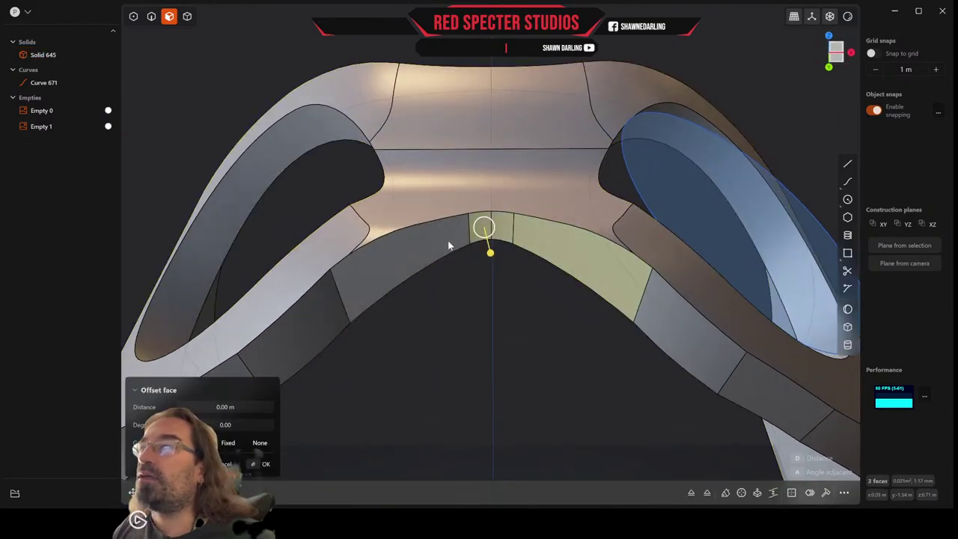
{"action": "left_click", "coordinate": [448, 245], "text": "shift"}
{"action": "key", "text": "Escape"}
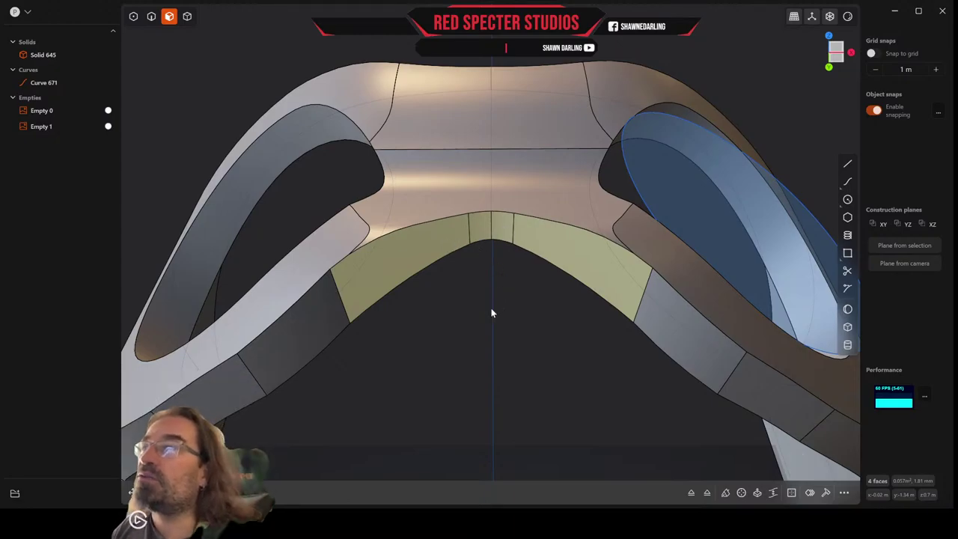
{"action": "key", "text": "ctrl+z"}
Try to merge the nose bridge's upper and lower front faces into one
{"action": "middle_click_drag", "start_coordinate": [480, 305], "coordinate": [493, 368]}
{"action": "scroll", "coordinate": [485, 312], "scroll_direction": "down", "scroll_amount": 3}
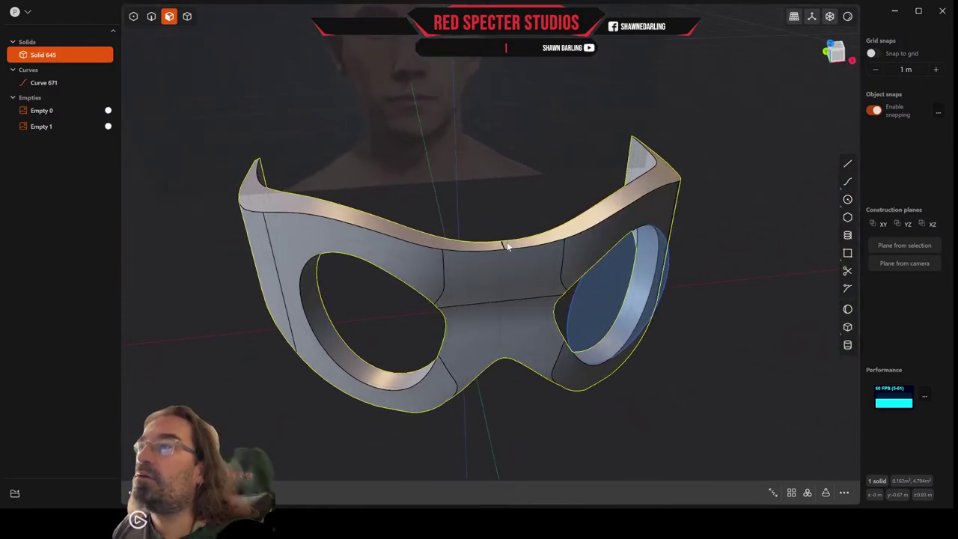
{"action": "key", "text": "KP_1"}
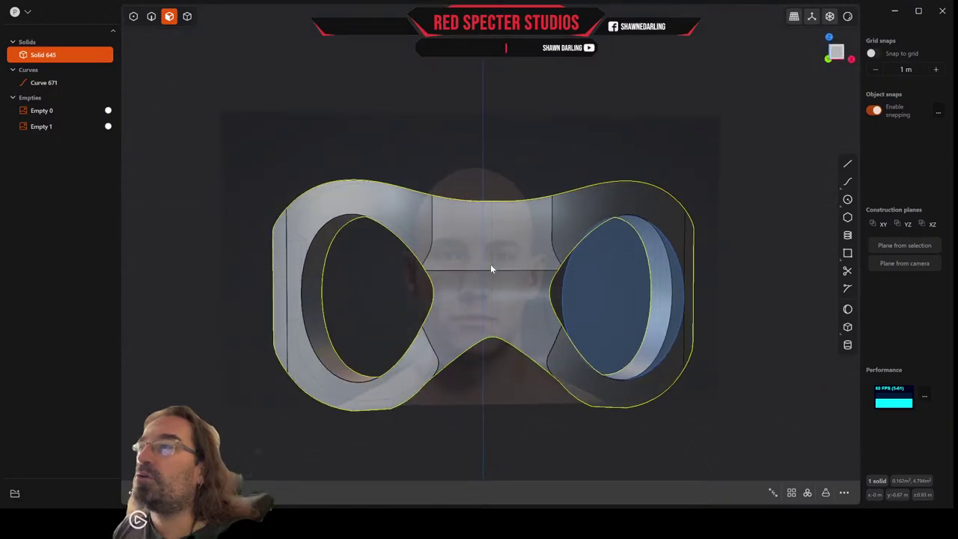
{"action": "middle_click_drag", "start_coordinate": [490, 265], "coordinate": [508, 264]}
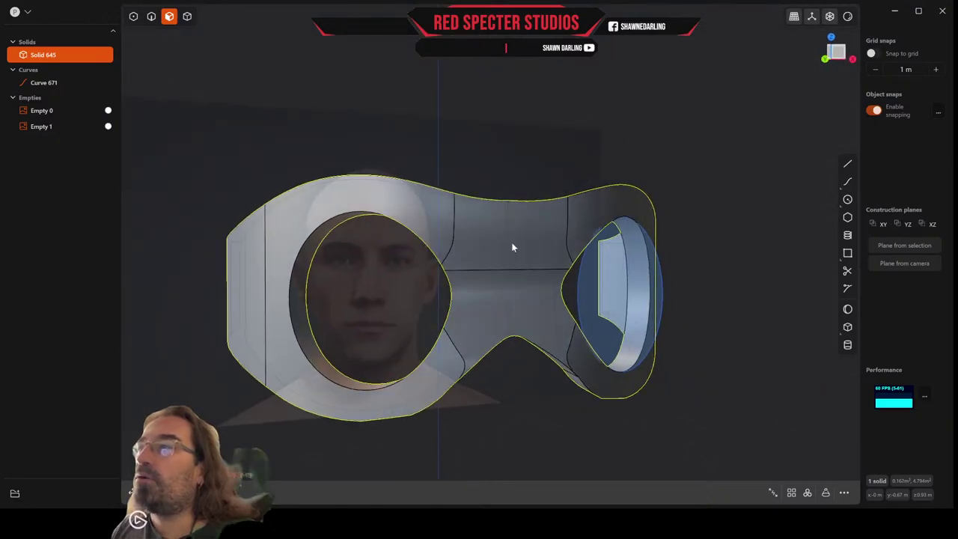
{"action": "left_click", "coordinate": [509, 241]}
{"action": "key", "text": "o"}
{"action": "left_click", "coordinate": [514, 292], "text": "shift"}
{"action": "key", "text": "Escape"}
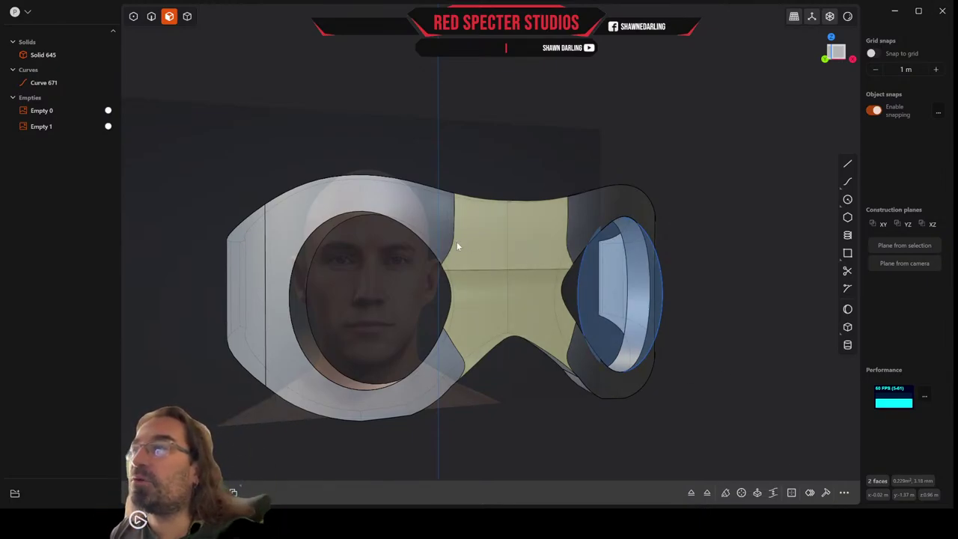
{"action": "left_click", "coordinate": [732, 321]}
{"action": "middle_click_drag", "start_coordinate": [731, 322], "coordinate": [679, 251]}
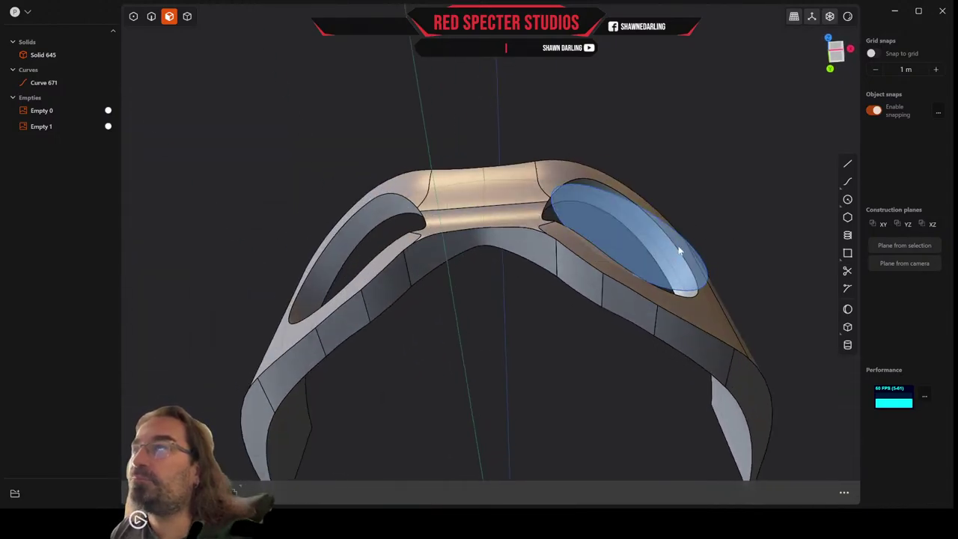
{"action": "left_click", "coordinate": [583, 274]}
{"action": "left_click", "coordinate": [546, 252], "text": "shift"}
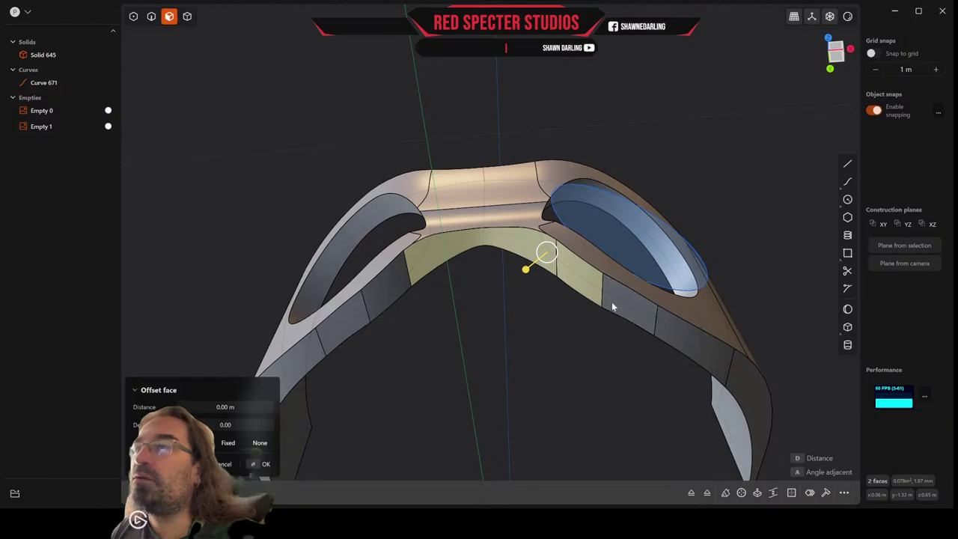
{"action": "left_click", "coordinate": [612, 307]}
{"action": "left_click", "coordinate": [381, 303]}
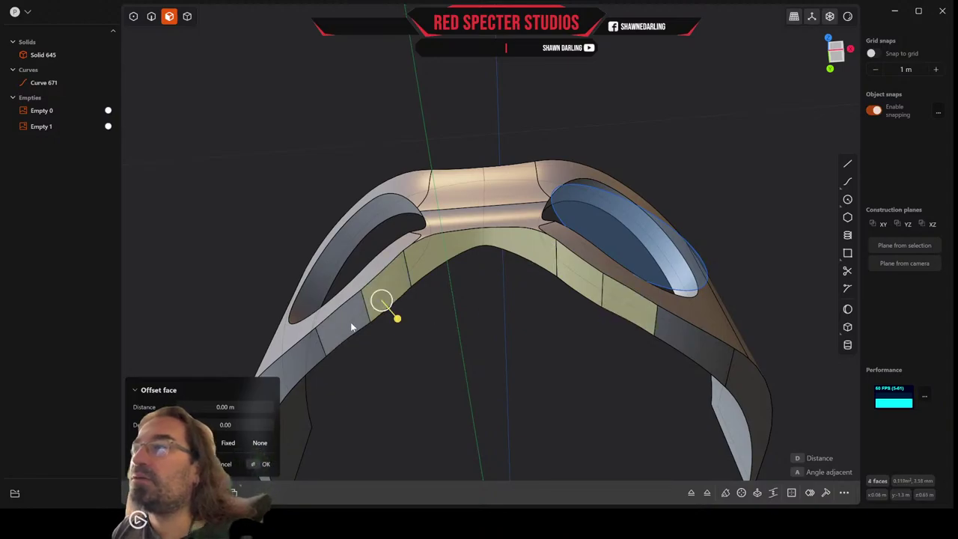
{"action": "left_click", "coordinate": [351, 325]}
{"action": "key", "text": "Escape"}
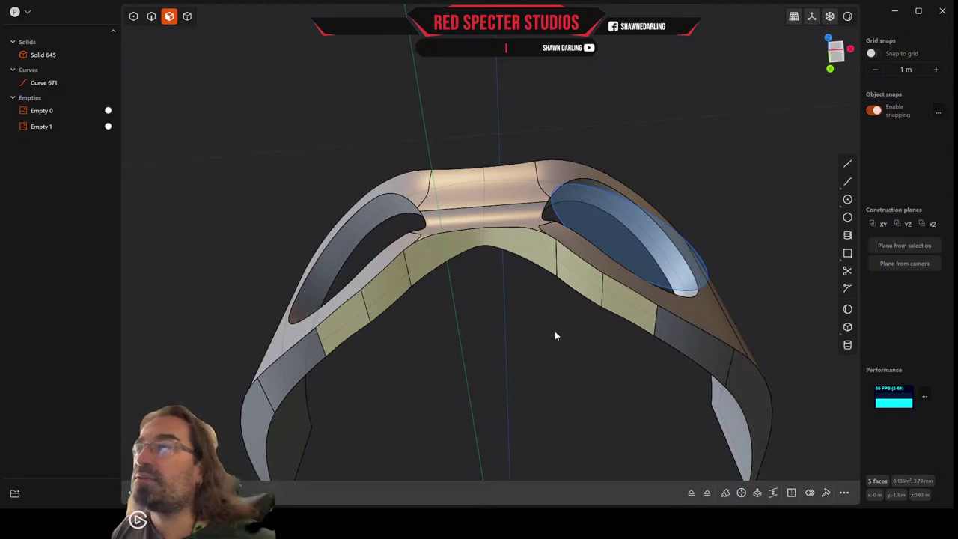
{"action": "middle_click_drag", "start_coordinate": [554, 331], "coordinate": [556, 362]}
{"action": "key", "text": "Escape"}
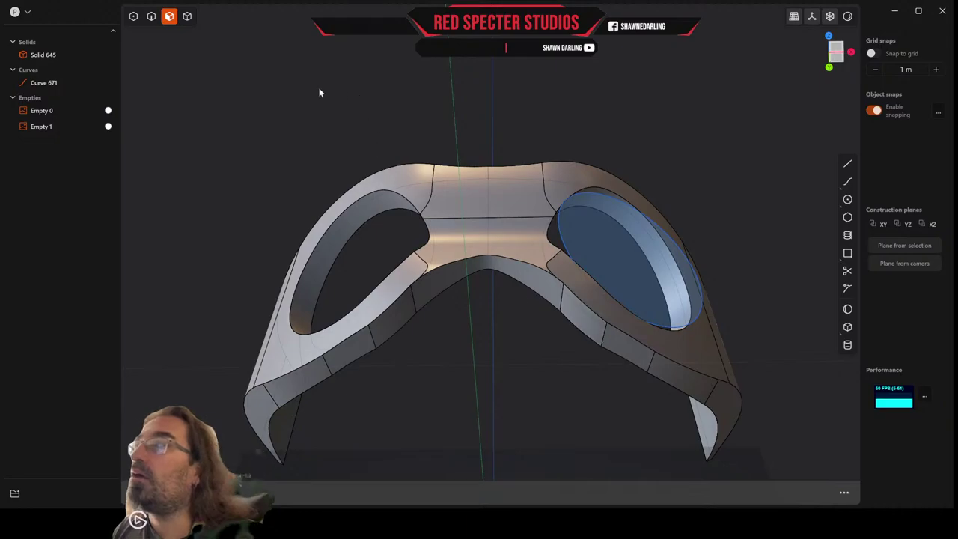
Fillet the six short seam edges across the visor's underside, three below each eye opening, at a distance of 0.2358 m
{"action": "left_click", "coordinate": [151, 18]}
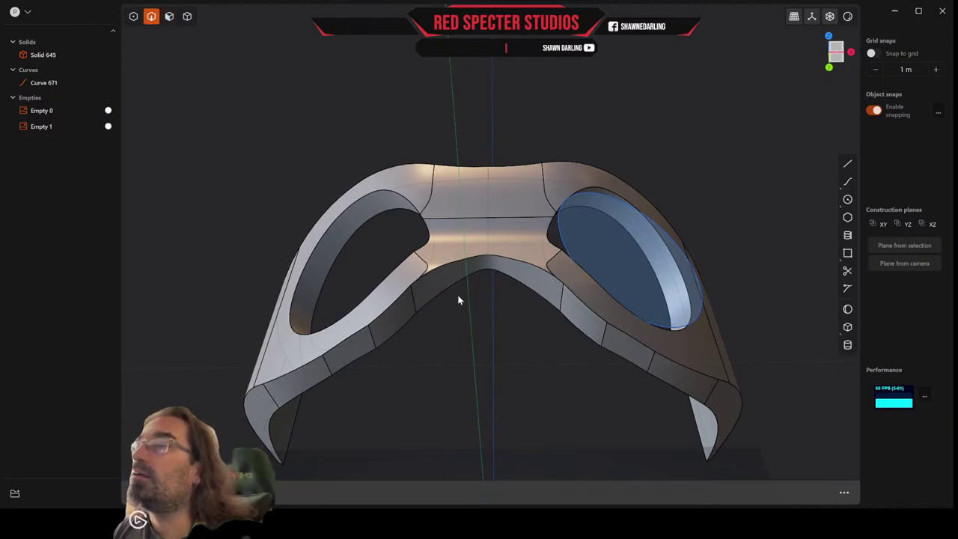
{"action": "left_click", "coordinate": [606, 340]}
{"action": "key", "text": "f"}
{"action": "left_click", "coordinate": [565, 303]}
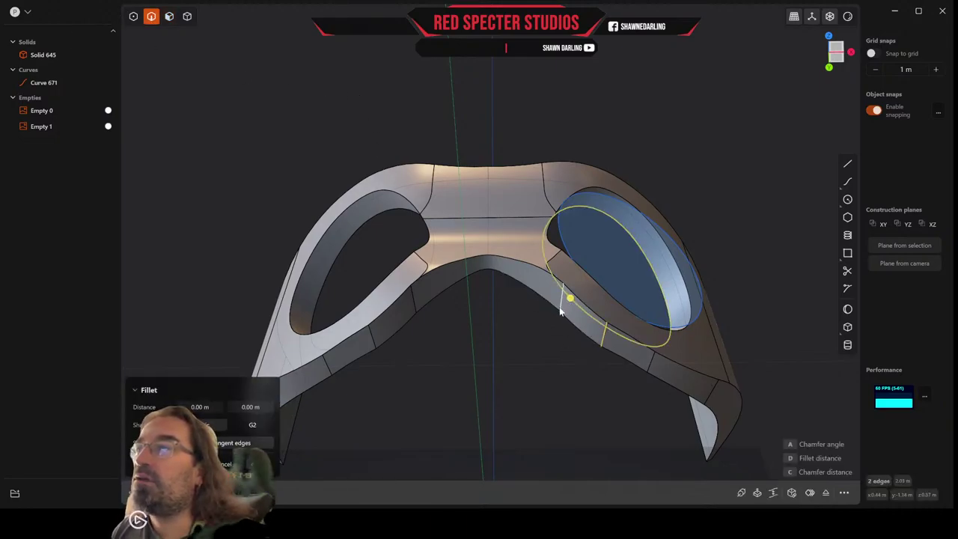
{"action": "key", "text": "Escape"}
{"action": "left_click", "coordinate": [599, 338]}
{"action": "key", "text": "f"}
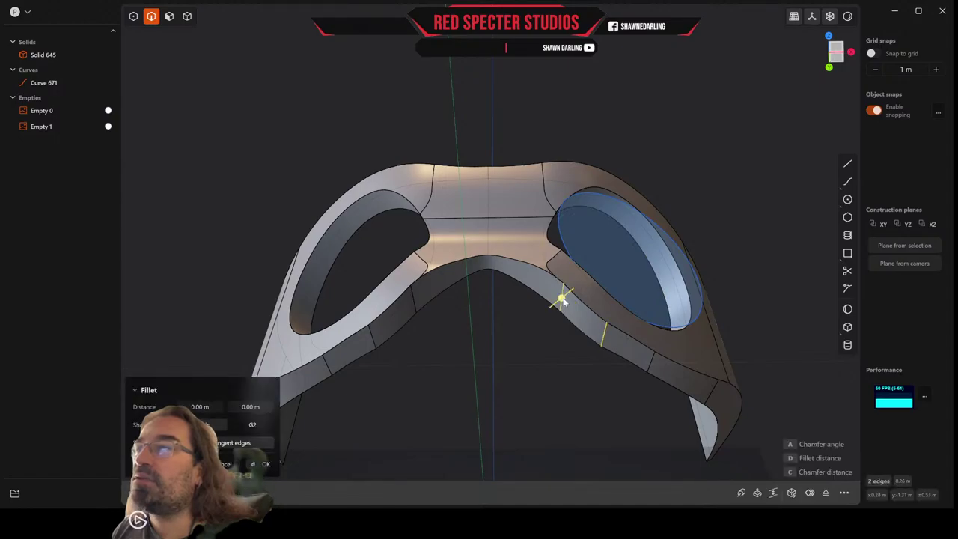
{"action": "left_click", "coordinate": [413, 299]}
{"action": "left_click", "coordinate": [371, 337]}
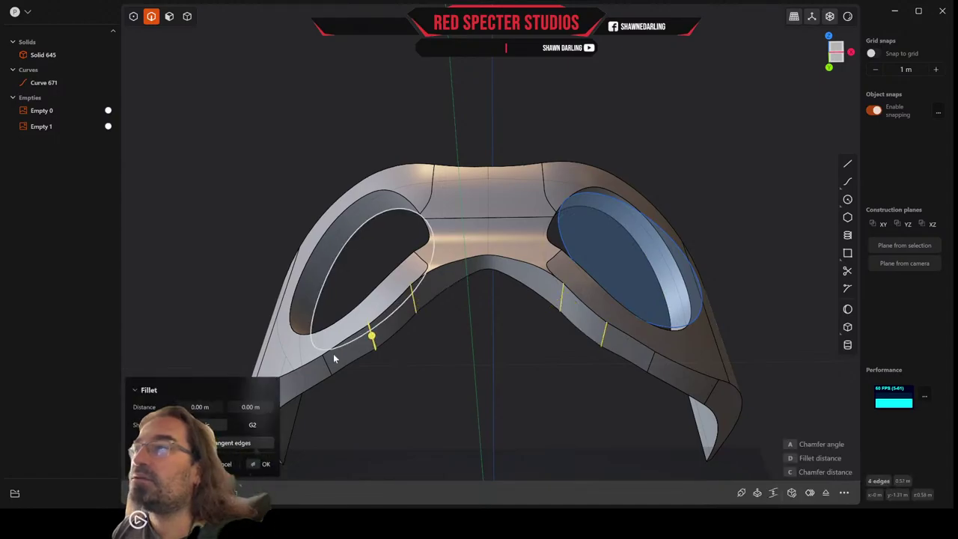
{"action": "left_click", "coordinate": [327, 364]}
{"action": "left_click", "coordinate": [651, 362], "text": "shift"}
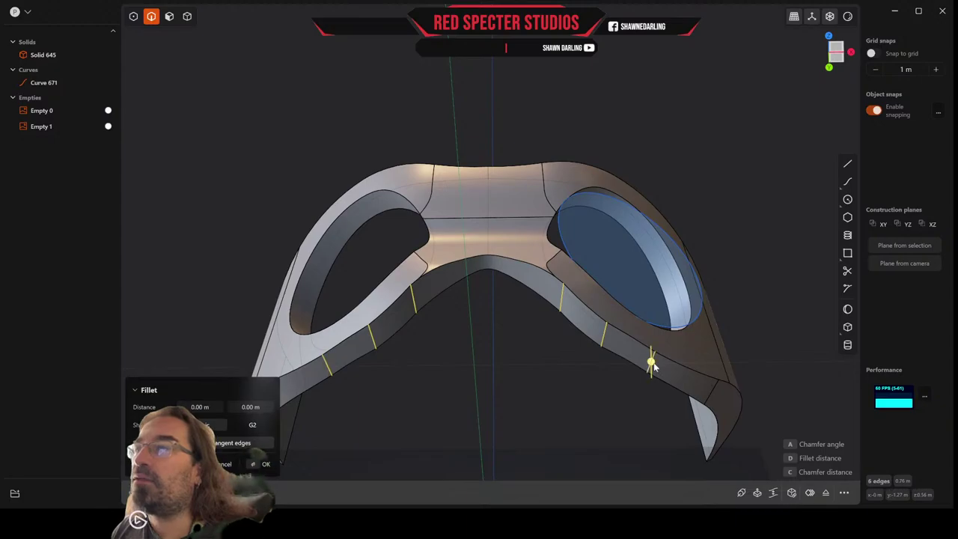
{"action": "left_click_drag", "start_coordinate": [652, 362], "coordinate": [613, 435]}
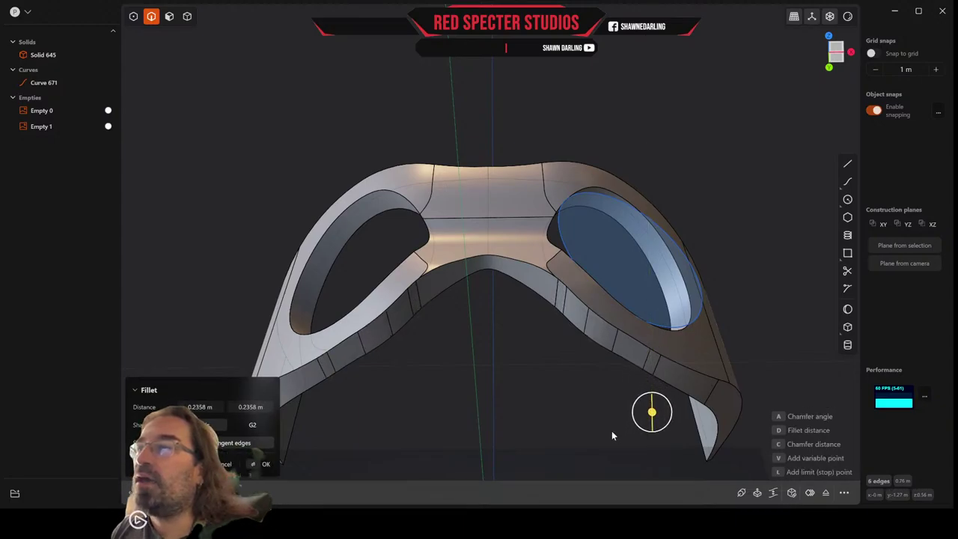
{"action": "key", "text": "Return"}
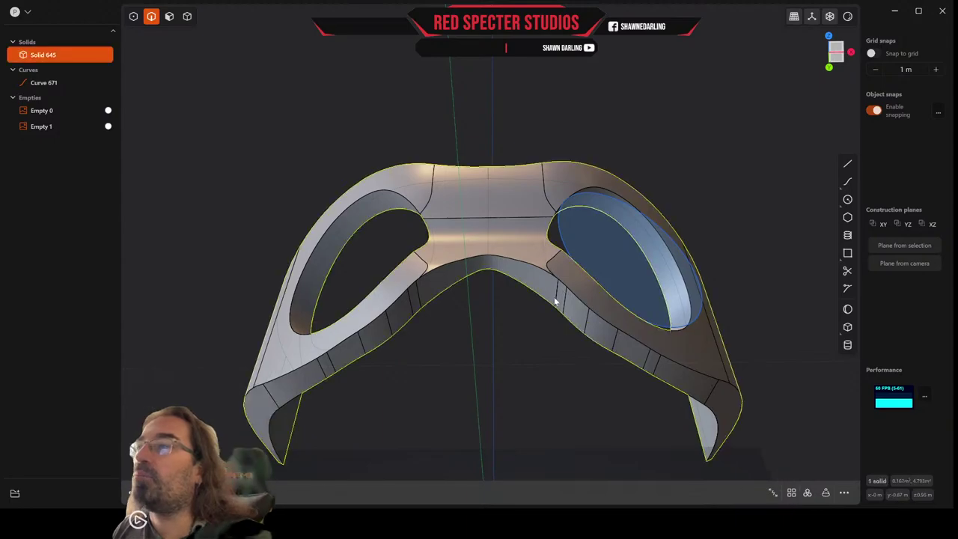
Run Delete Redundant Topology on the visor solid
{"action": "left_click", "coordinate": [844, 493]}
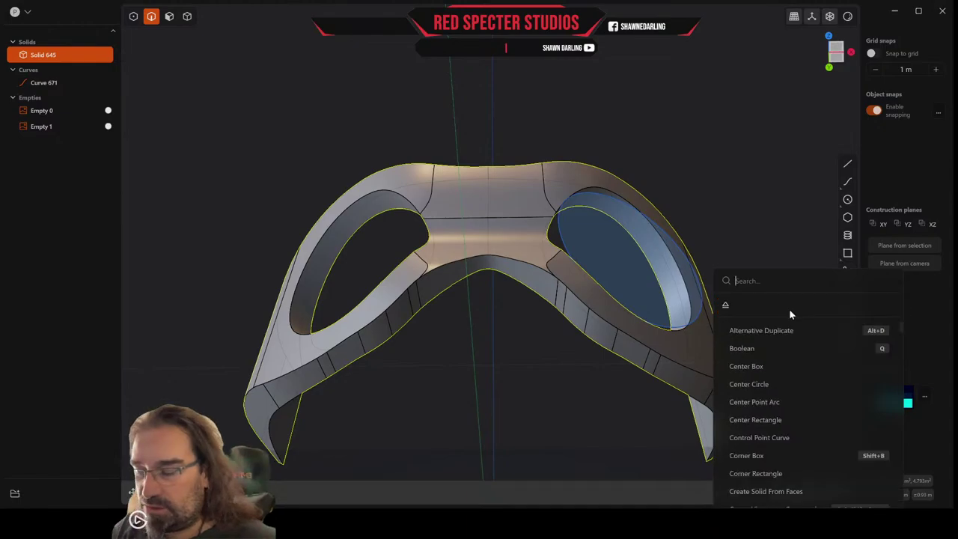
{"action": "type", "text": "dele"}
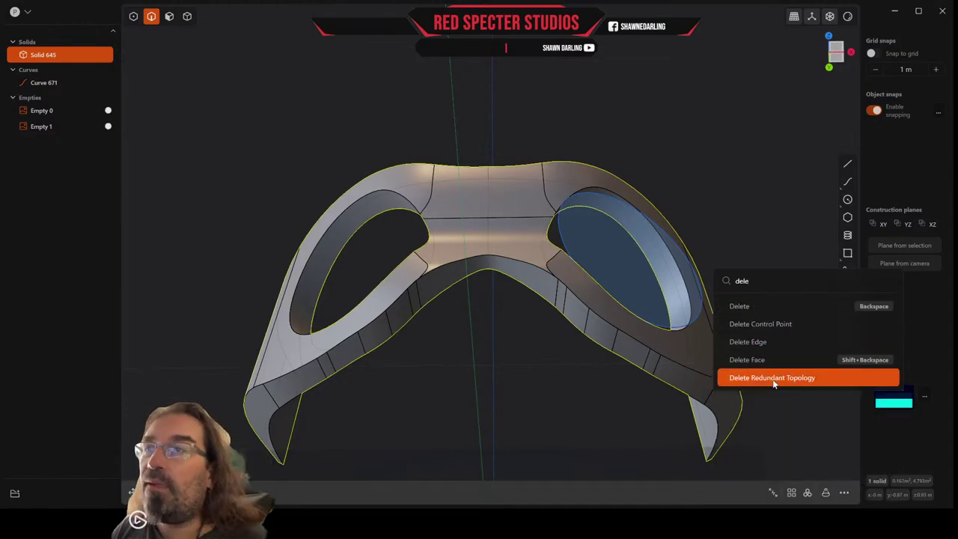
{"action": "left_click", "coordinate": [773, 380]}
{"action": "left_click", "coordinate": [774, 385]}
Merge the five underside faces below the open eye hole without the circle into one face
{"action": "middle_click_drag", "start_coordinate": [465, 340], "coordinate": [465, 309]}
{"action": "left_click", "coordinate": [169, 16]}
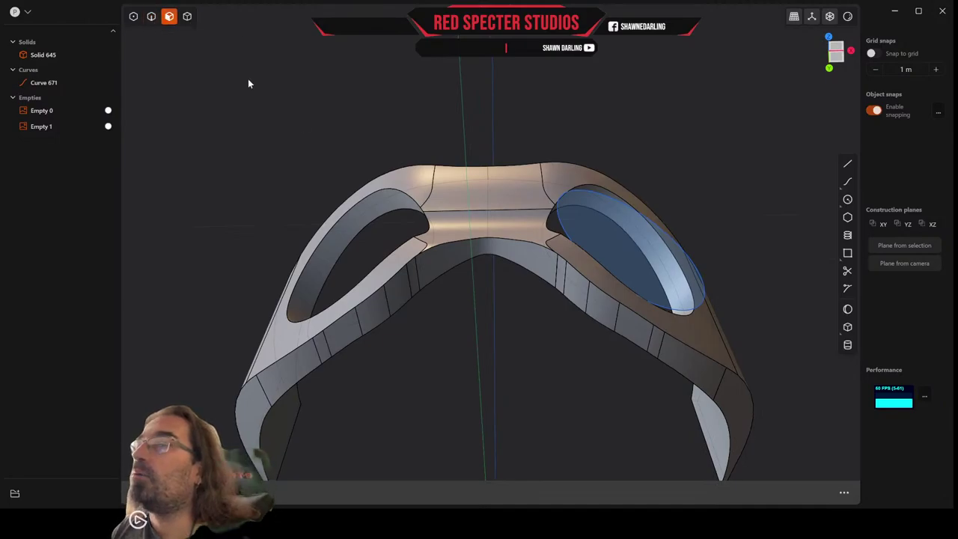
{"action": "left_click", "coordinate": [425, 269]}
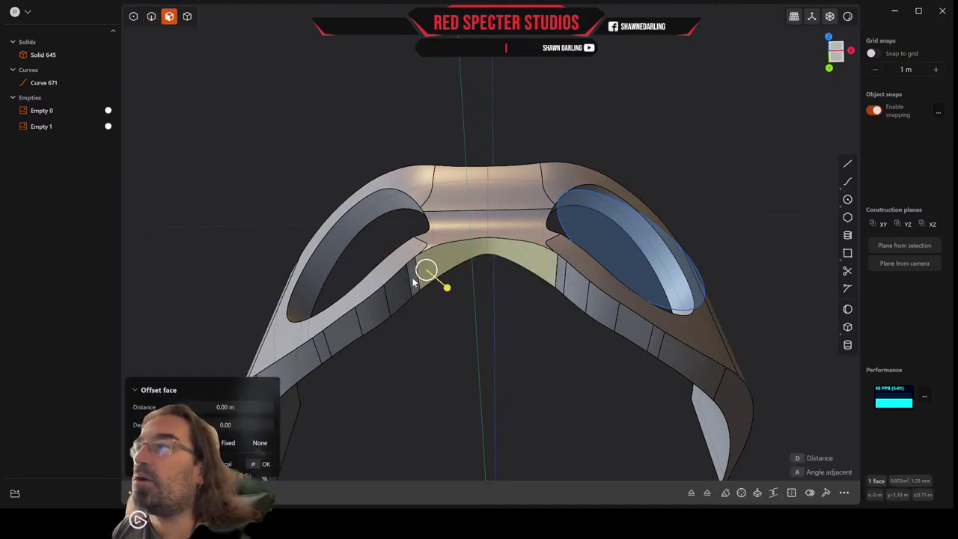
{"action": "left_click", "coordinate": [413, 280]}
{"action": "left_click", "coordinate": [401, 288], "text": "shift"}
{"action": "left_click", "coordinate": [374, 310]}
{"action": "left_click", "coordinate": [341, 336]}
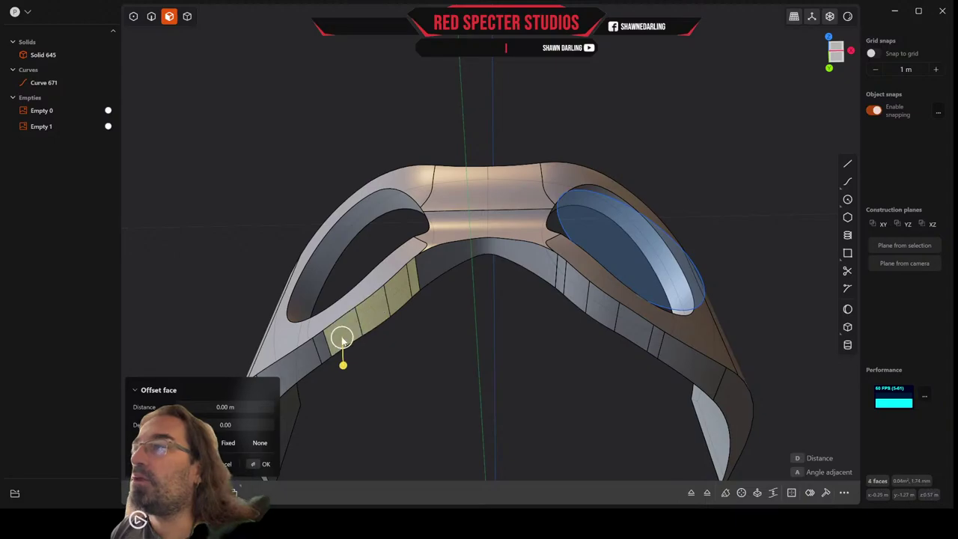
{"action": "left_click", "coordinate": [320, 350]}
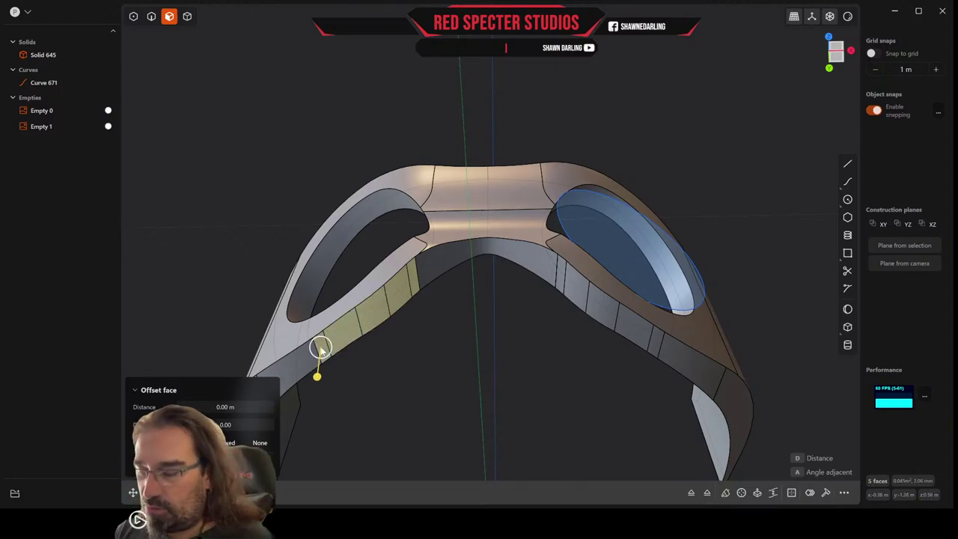
{"action": "key", "text": "Escape"}
{"action": "key", "text": "Delete"}
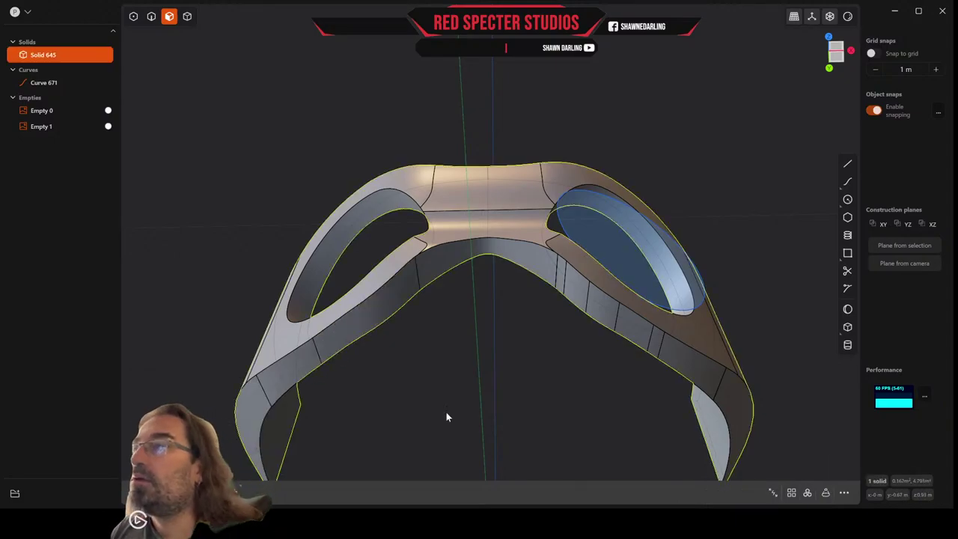
Merge the five matching underside faces below the eye hole with the circle into one face
{"action": "left_click", "coordinate": [562, 277]}
{"action": "left_click", "coordinate": [580, 288]}
{"action": "left_click", "coordinate": [604, 306]}
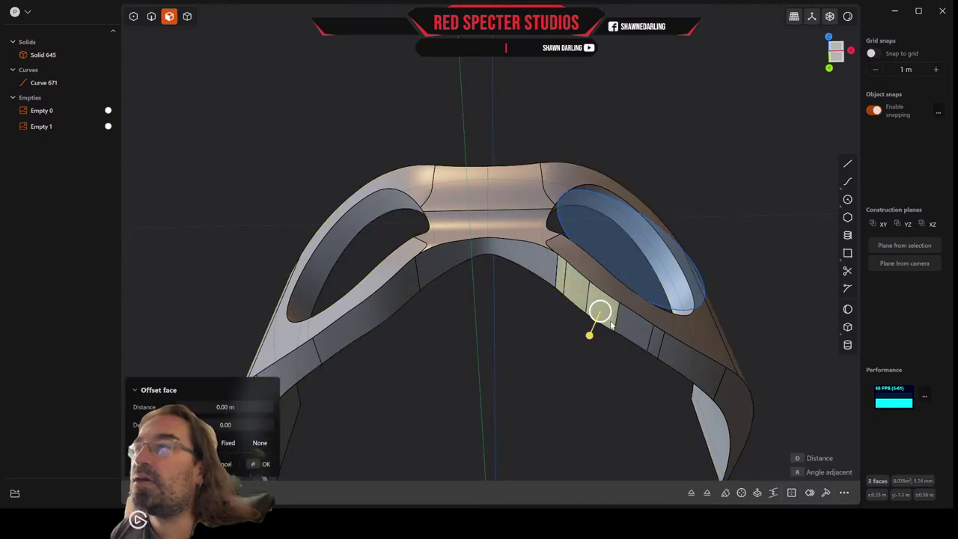
{"action": "left_click", "coordinate": [635, 335]}
{"action": "left_click", "coordinate": [650, 346]}
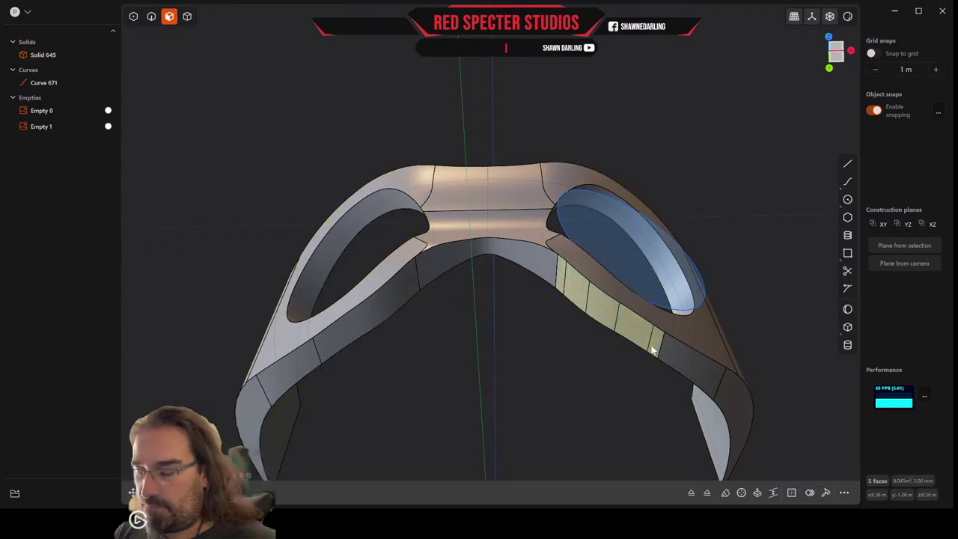
{"action": "key", "text": "Delete"}
{"action": "mouse_move", "coordinate": [597, 309]}
{"action": "middle_mouse_down"}
{"action": "mouse_move", "coordinate": [557, 327]}
{"action": "mouse_move", "coordinate": [564, 347]}
{"action": "mouse_move", "coordinate": [529, 349]}
{"action": "mouse_move", "coordinate": [535, 337]}
{"action": "mouse_move", "coordinate": [622, 357]}
{"action": "mouse_move", "coordinate": [609, 374]}
{"action": "mouse_move", "coordinate": [603, 357]}
{"action": "mouse_move", "coordinate": [568, 398]}
{"action": "mouse_move", "coordinate": [626, 376]}
{"action": "mouse_move", "coordinate": [604, 395]}
{"action": "mouse_move", "coordinate": [657, 454]}
{"action": "mouse_move", "coordinate": [528, 434]}
{"action": "mouse_move", "coordinate": [528, 329]}
{"action": "mouse_move", "coordinate": [484, 312]}
{"action": "mouse_move", "coordinate": [456, 323]}
{"action": "mouse_move", "coordinate": [513, 363]}
{"action": "mouse_move", "coordinate": [513, 353]}
{"action": "middle_mouse_up"}
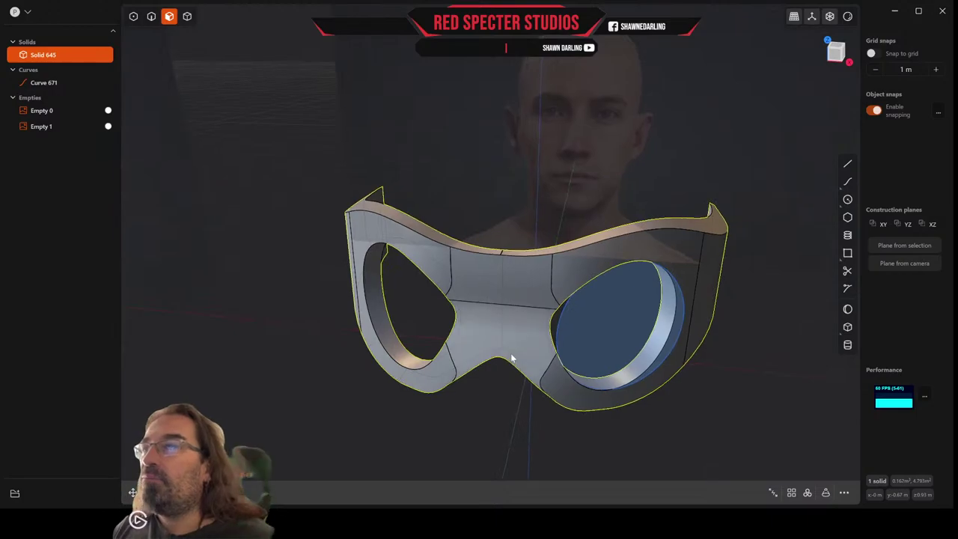
{"action": "middle_click_drag", "start_coordinate": [611, 331], "coordinate": [607, 352]}
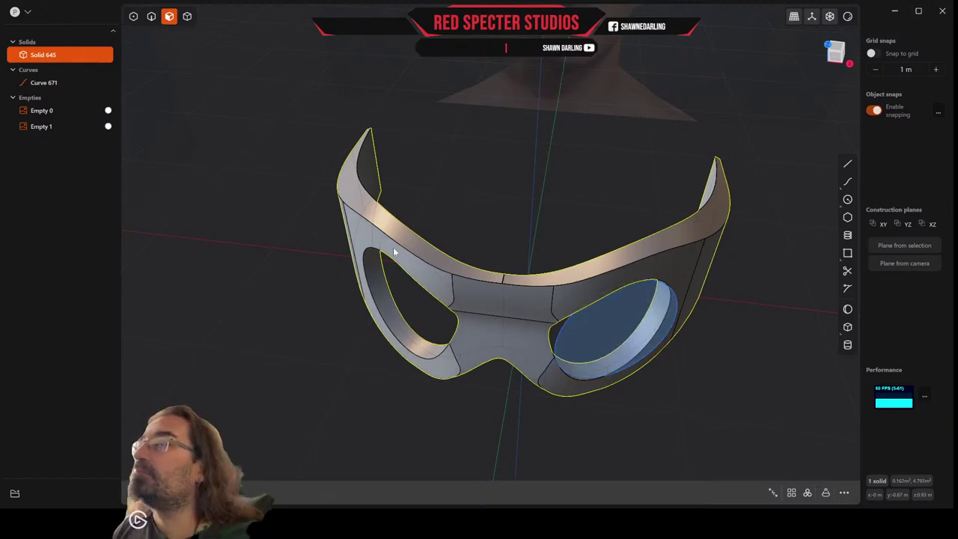
{"action": "middle_click_drag", "start_coordinate": [393, 252], "coordinate": [535, 298]}
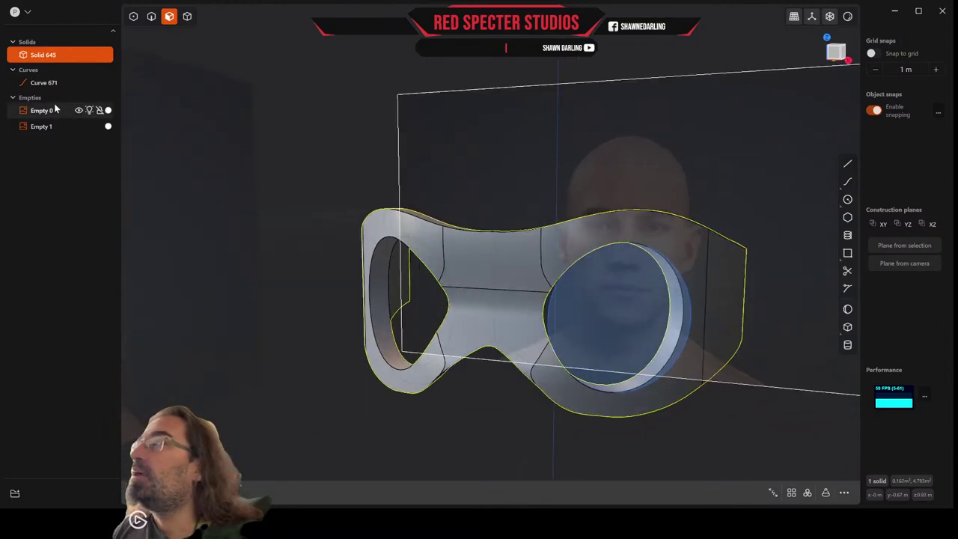
{"action": "left_click", "coordinate": [550, 323]}
{"action": "key", "text": "e"}
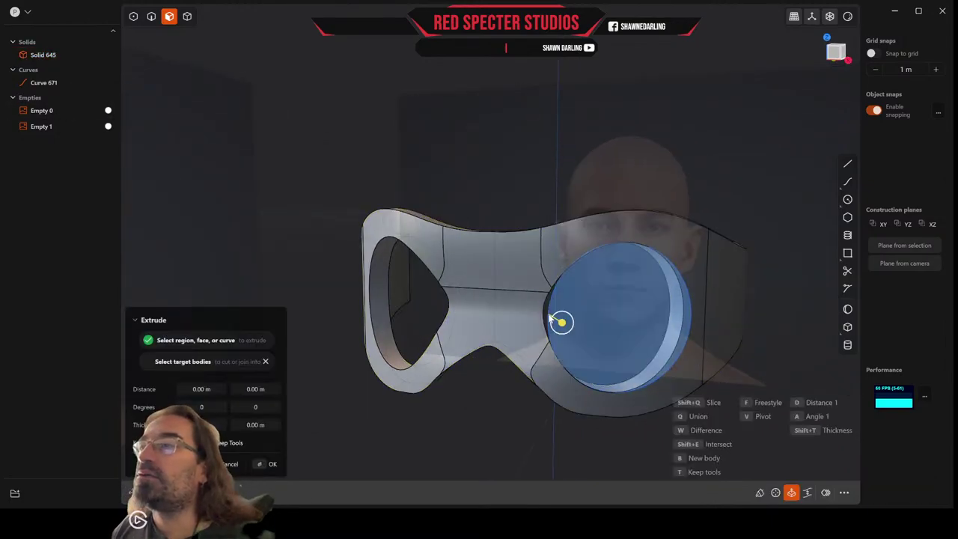
{"action": "mouse_move", "coordinate": [567, 299]}
{"action": "middle_mouse_down"}
{"action": "mouse_move", "coordinate": [593, 338]}
{"action": "mouse_move", "coordinate": [611, 320]}
{"action": "mouse_move", "coordinate": [570, 286]}
{"action": "middle_mouse_up"}
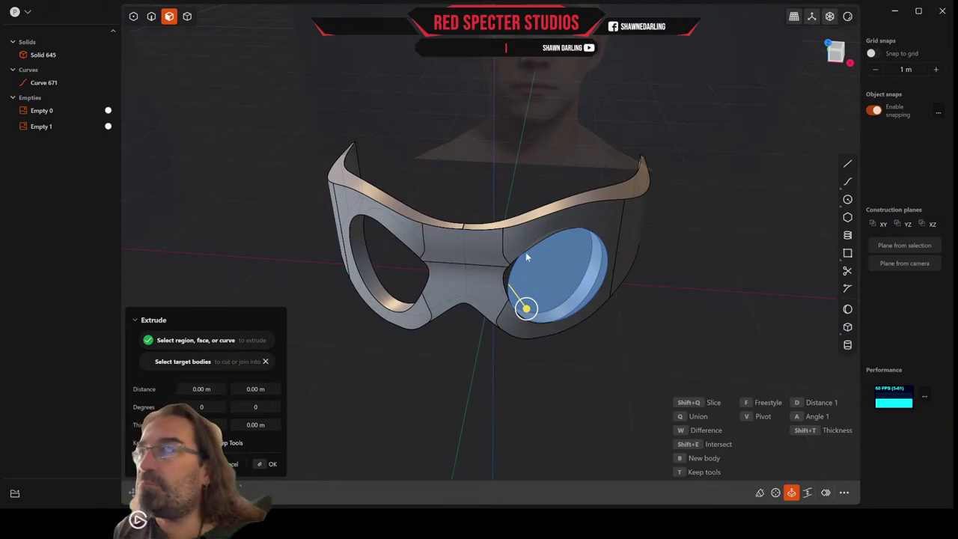
{"action": "middle_click_drag", "start_coordinate": [552, 288], "coordinate": [562, 256]}
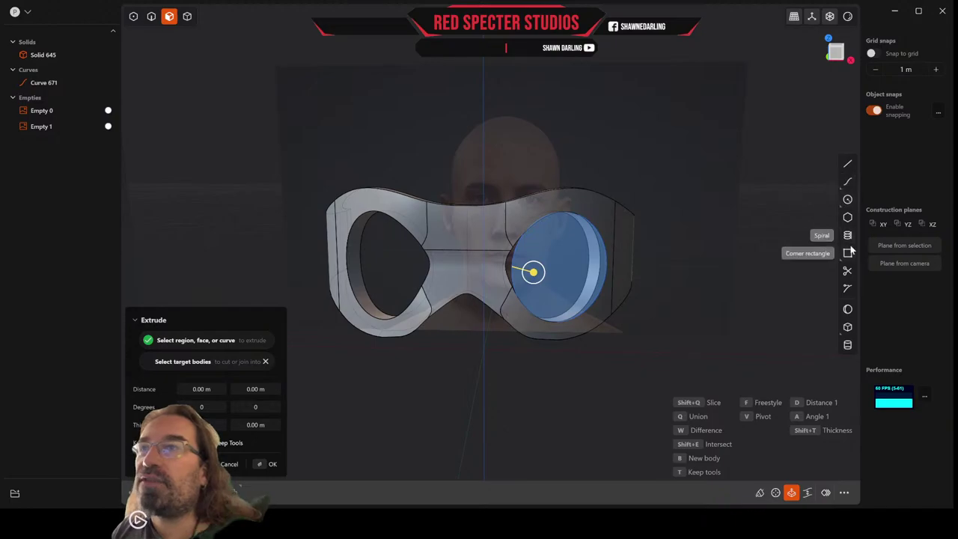
{"action": "left_click", "coordinate": [848, 290]}
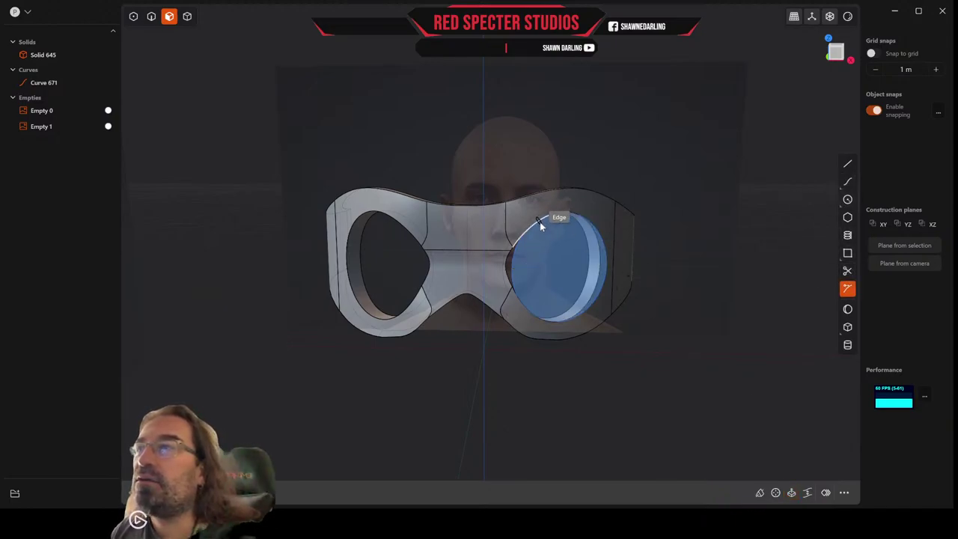
{"action": "key", "text": "e"}
{"action": "middle_click_drag", "start_coordinate": [554, 299], "coordinate": [527, 262]}
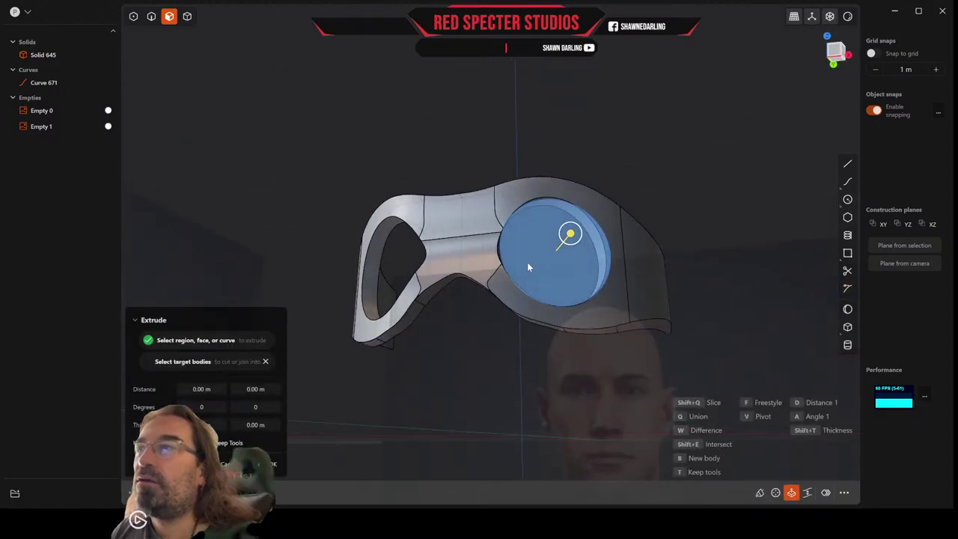
{"action": "left_click", "coordinate": [847, 288]}
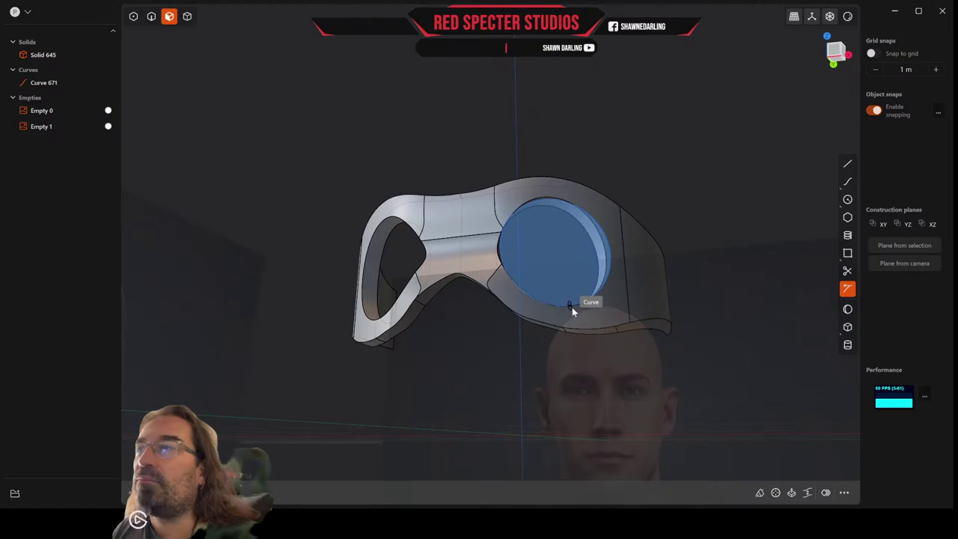
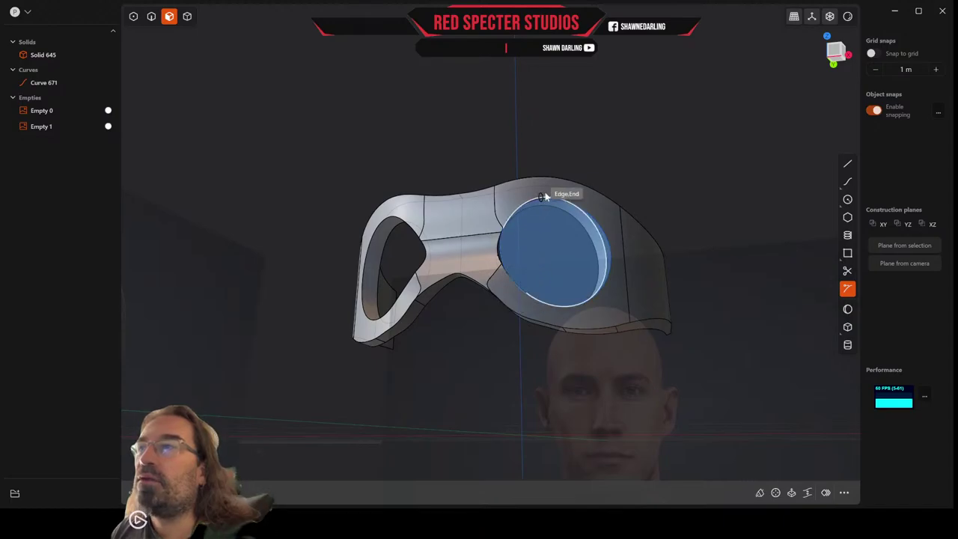
{"action": "key", "text": "e"}
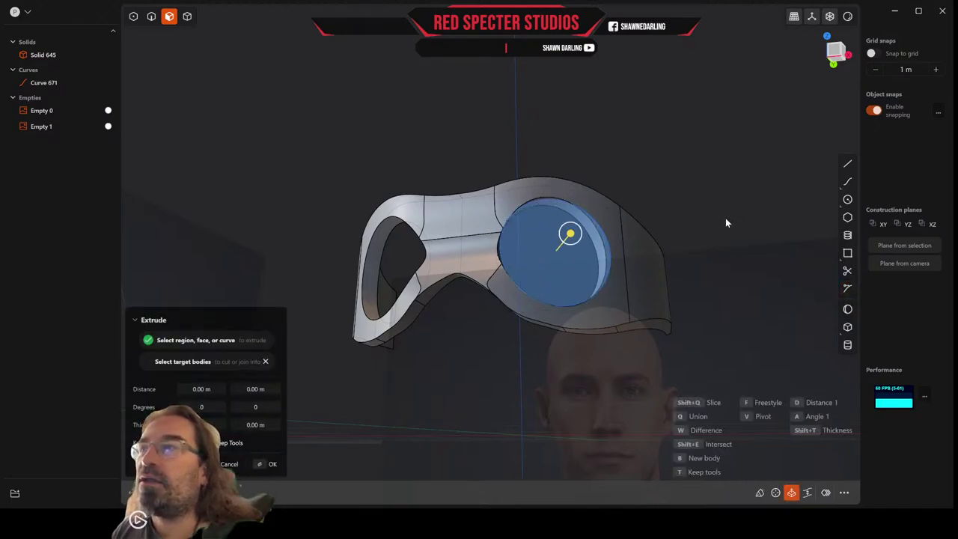
Split the eye circle curve at a point on its upper inner side and at the opposite point on its lower outer side
{"action": "middle_click_drag", "start_coordinate": [725, 218], "coordinate": [708, 241]}
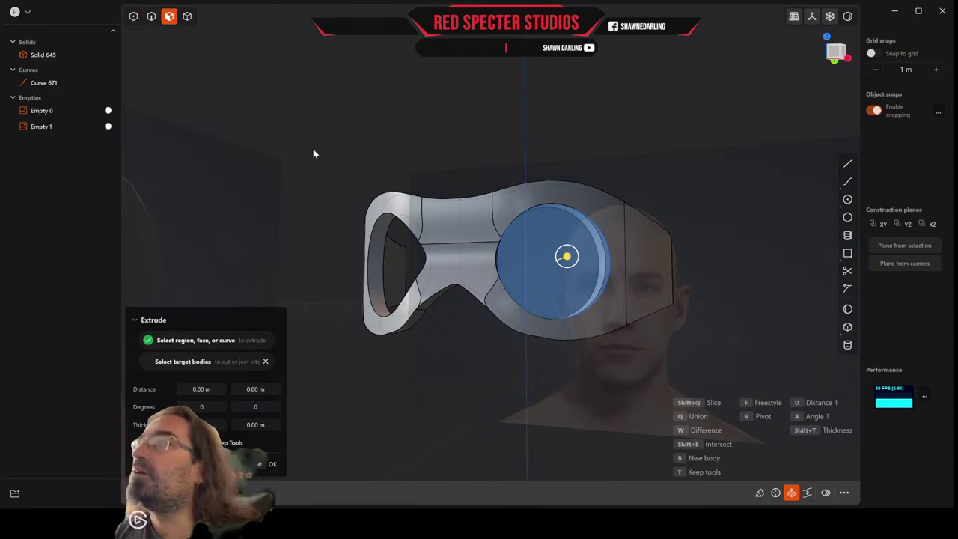
{"action": "middle_click_drag", "start_coordinate": [506, 192], "coordinate": [513, 180]}
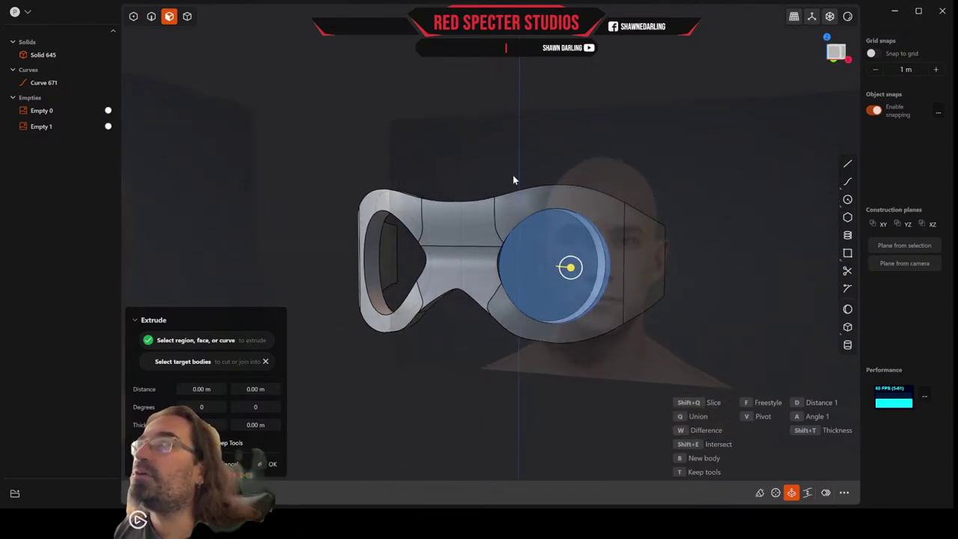
{"action": "left_click", "coordinate": [151, 16]}
{"action": "left_click", "coordinate": [517, 234]}
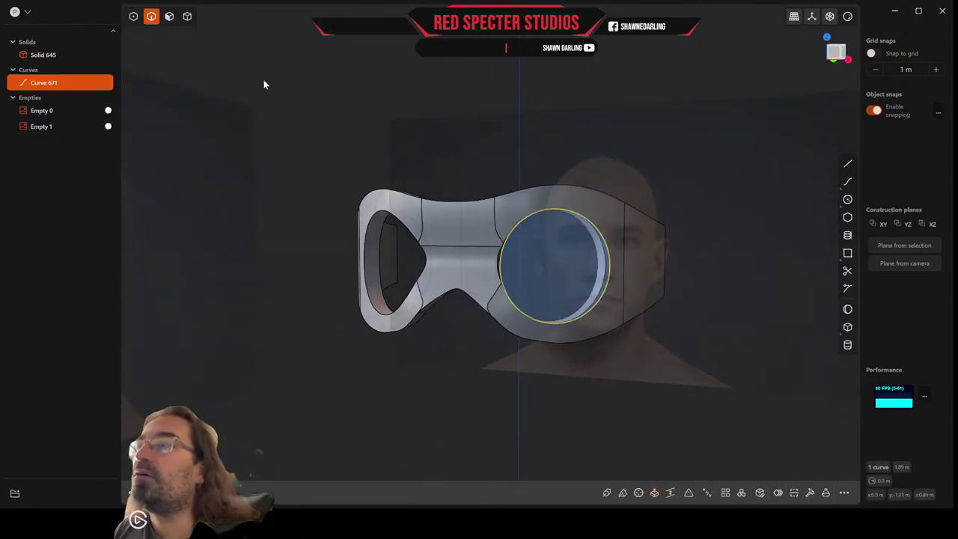
{"action": "left_click", "coordinate": [133, 16]}
{"action": "middle_click_drag", "start_coordinate": [524, 199], "coordinate": [577, 271]}
{"action": "scroll", "coordinate": [587, 261], "scroll_direction": "up", "scroll_amount": 3}
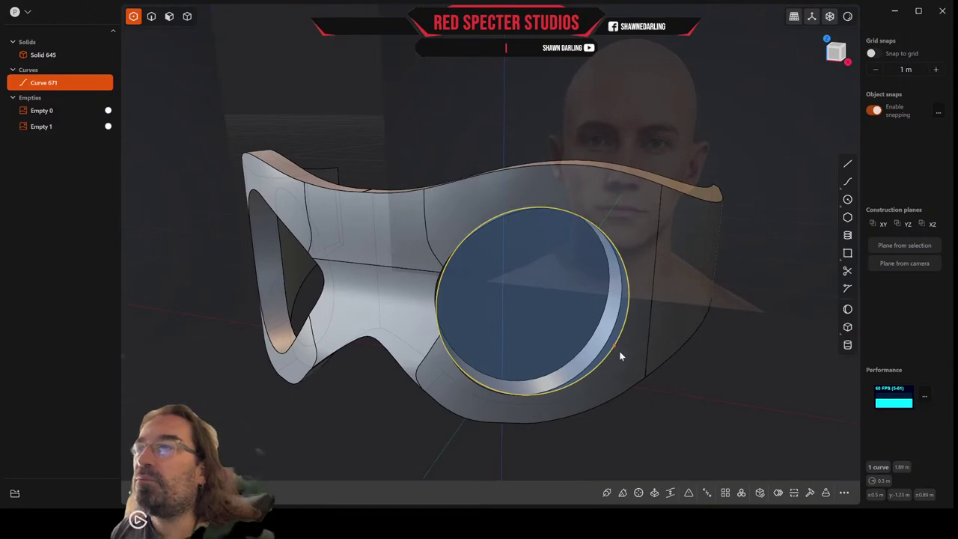
{"action": "middle_click_drag", "start_coordinate": [618, 350], "coordinate": [645, 334]}
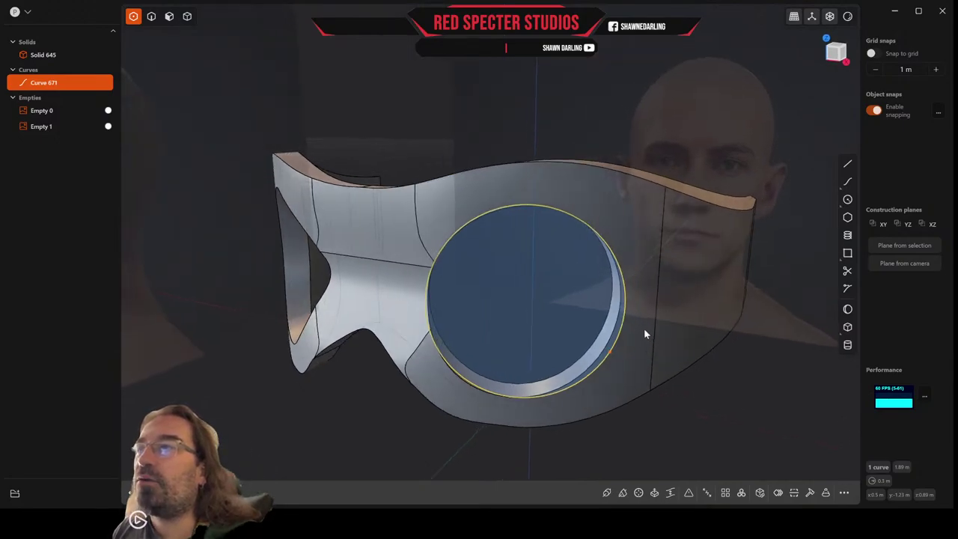
{"action": "left_click", "coordinate": [848, 290]}
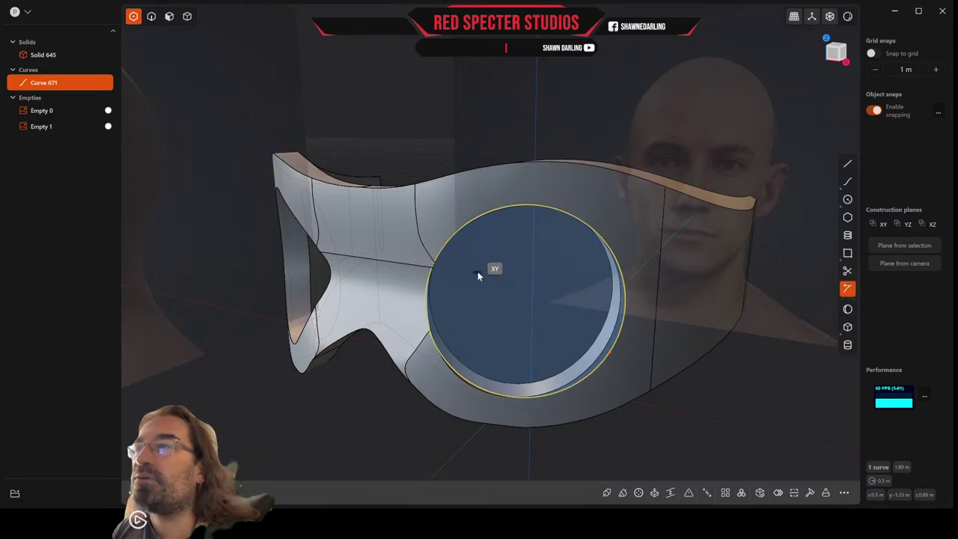
{"action": "left_click", "coordinate": [438, 257]}
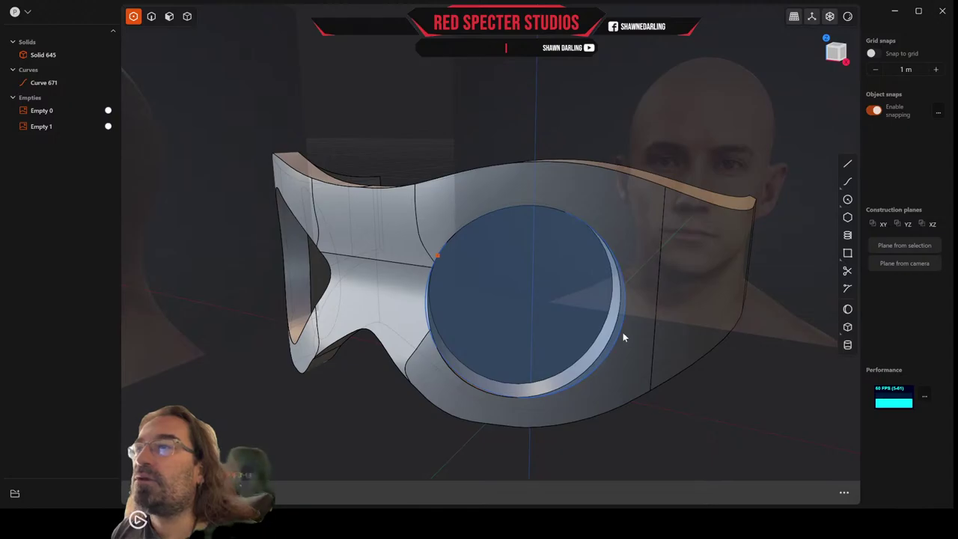
{"action": "left_click", "coordinate": [847, 289]}
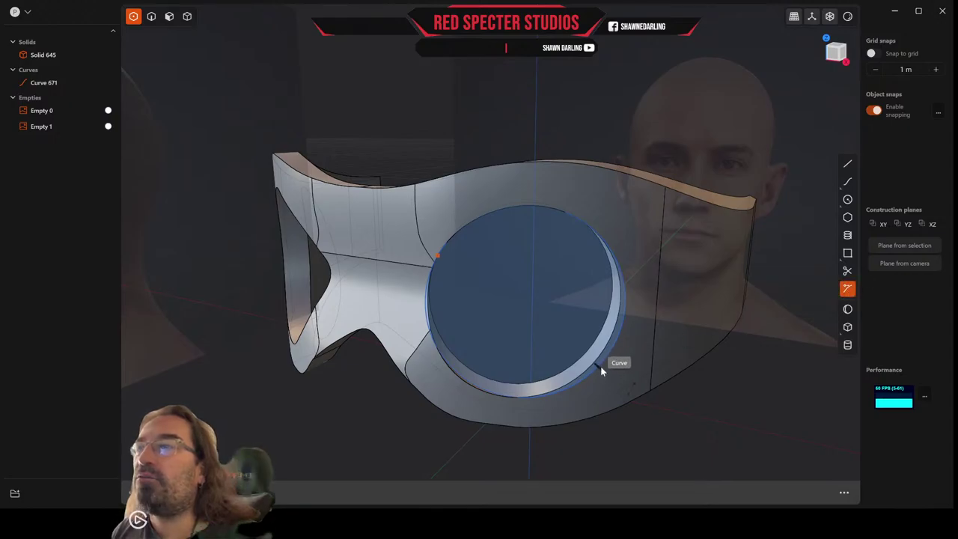
{"action": "left_click", "coordinate": [614, 360]}
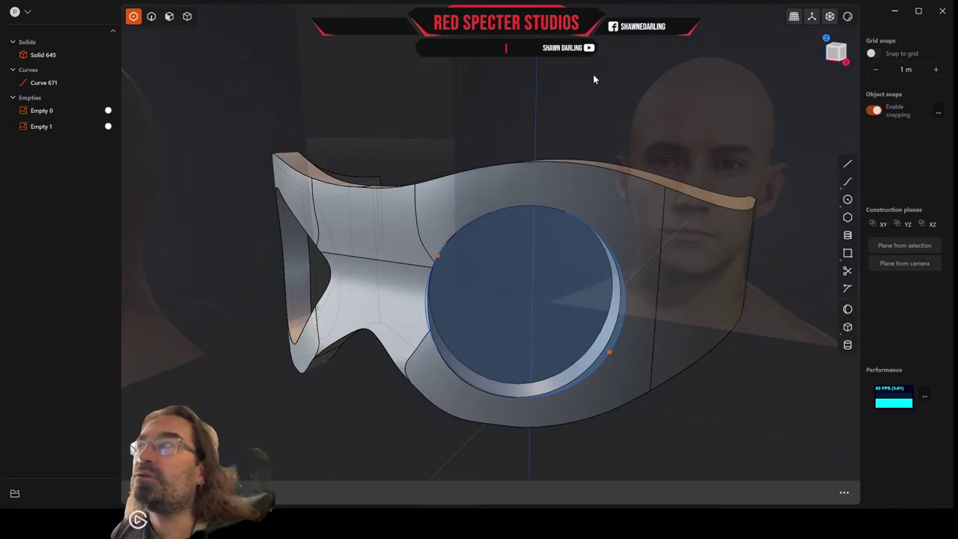
Examine whether the eye circle is divided, selecting the curve as a whole and its two split points
{"action": "left_click", "coordinate": [153, 17]}
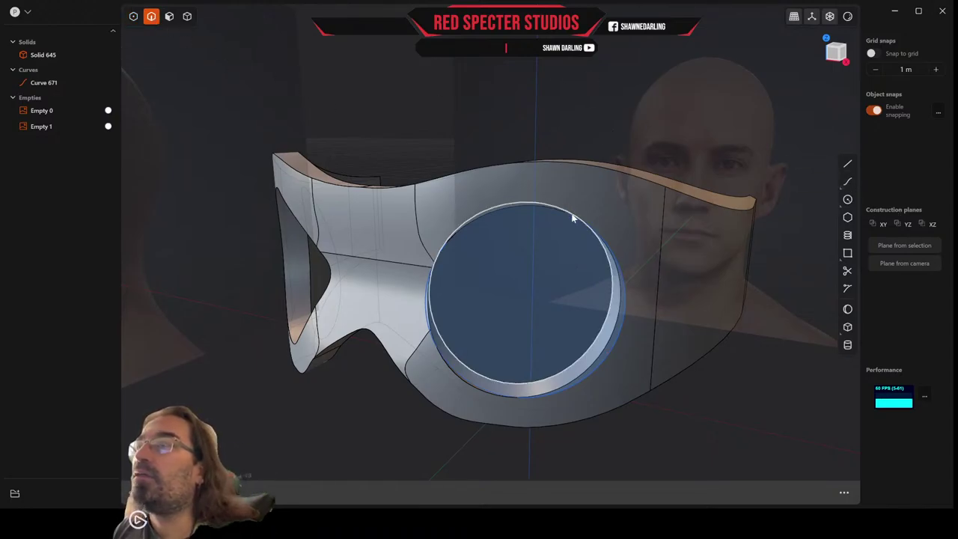
{"action": "left_click", "coordinate": [617, 277]}
{"action": "middle_click_drag", "start_coordinate": [613, 277], "coordinate": [671, 274]}
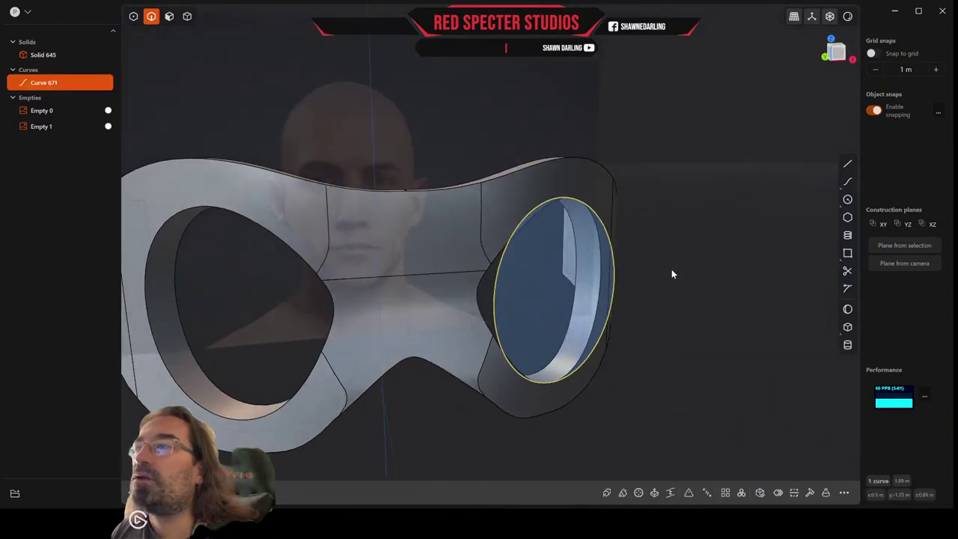
{"action": "left_click", "coordinate": [133, 16]}
{"action": "middle_click_drag", "start_coordinate": [512, 272], "coordinate": [468, 273]}
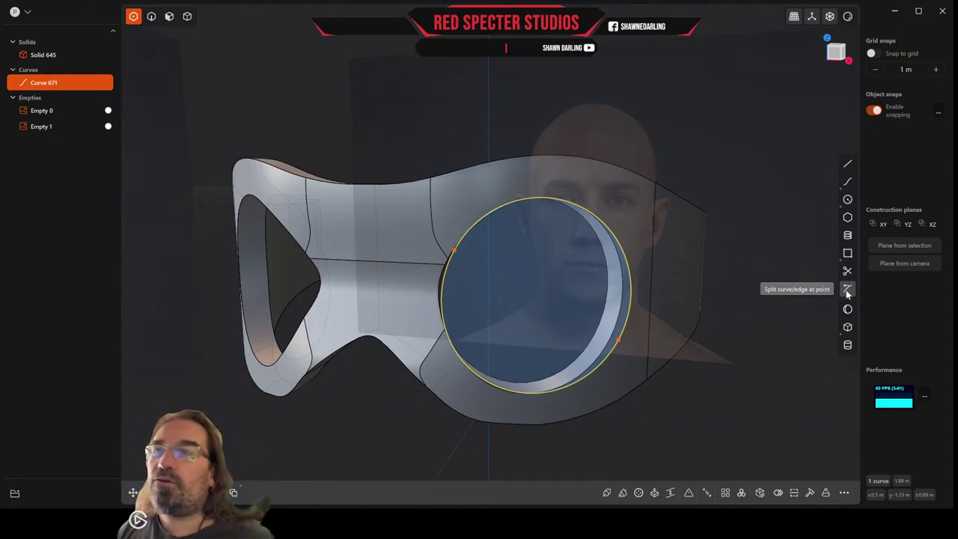
{"action": "left_click", "coordinate": [619, 340]}
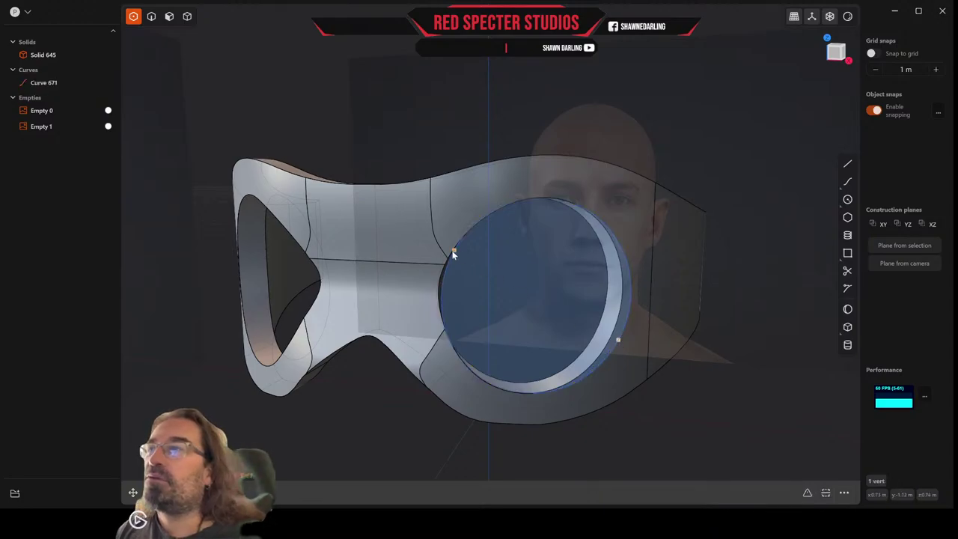
{"action": "left_click", "coordinate": [454, 251], "text": "shift"}
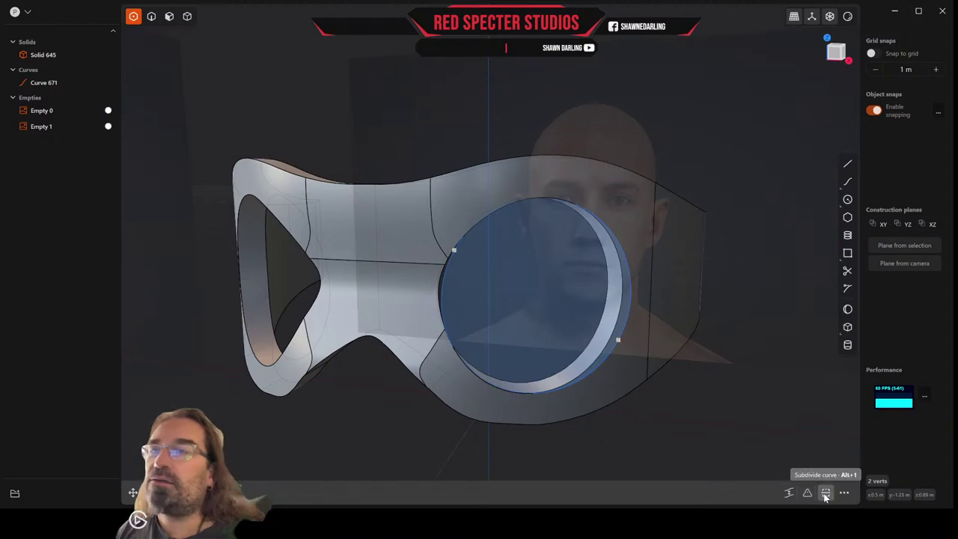
{"action": "middle_click_drag", "start_coordinate": [802, 395], "coordinate": [774, 284]}
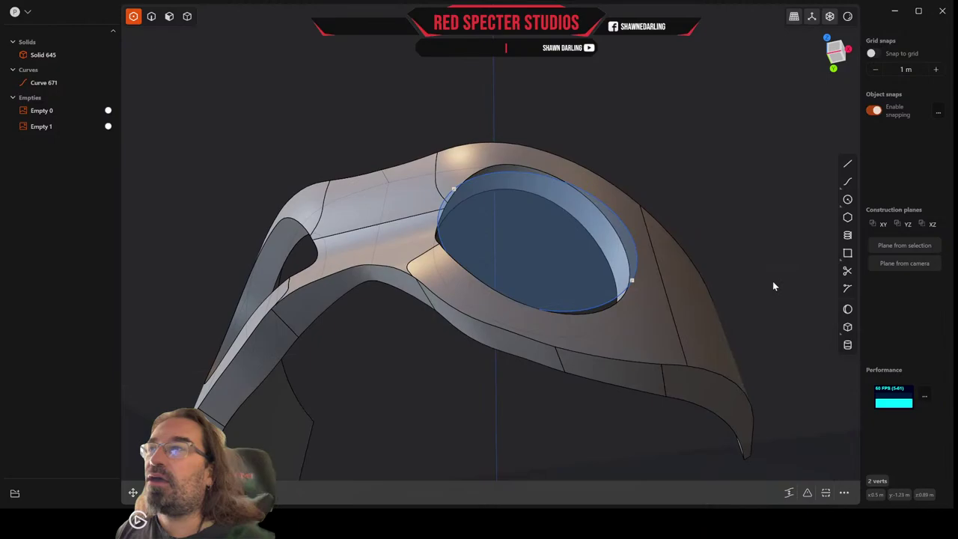
Extrude the eye circle's region outward from the visor into a separate solid cylinder
{"action": "left_click", "coordinate": [169, 16]}
{"action": "left_click", "coordinate": [535, 241]}
{"action": "key", "text": "e"}
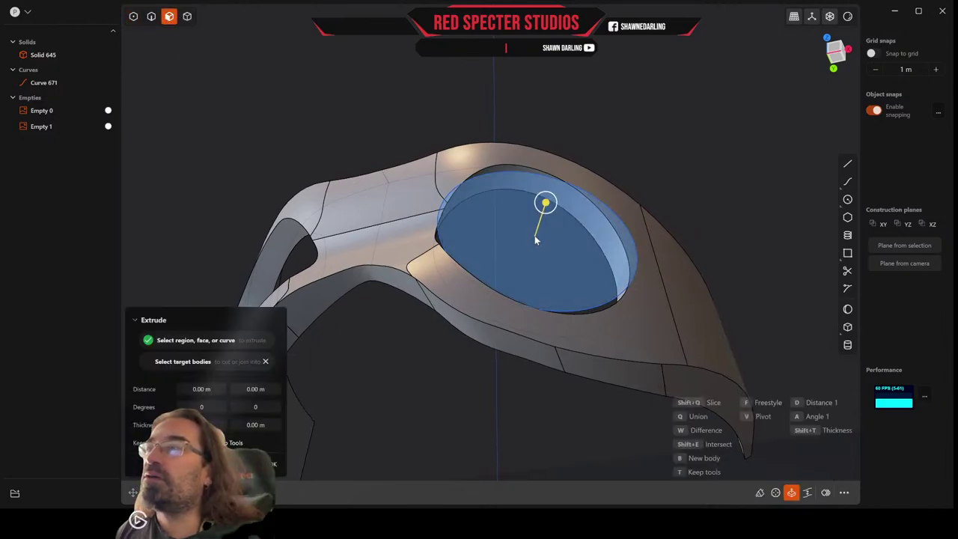
{"action": "left_click_drag", "start_coordinate": [545, 202], "coordinate": [627, 125]}
{"action": "middle_click_drag", "start_coordinate": [627, 127], "coordinate": [772, 157]}
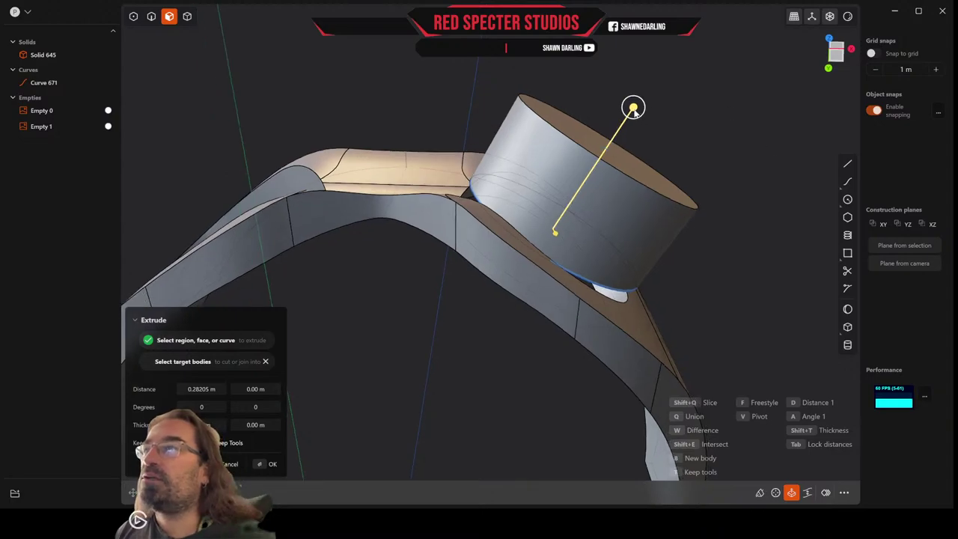
{"action": "left_click_drag", "start_coordinate": [633, 107], "coordinate": [650, 98]}
{"action": "key", "text": "Return"}
{"action": "middle_click_drag", "start_coordinate": [709, 117], "coordinate": [680, 160]}
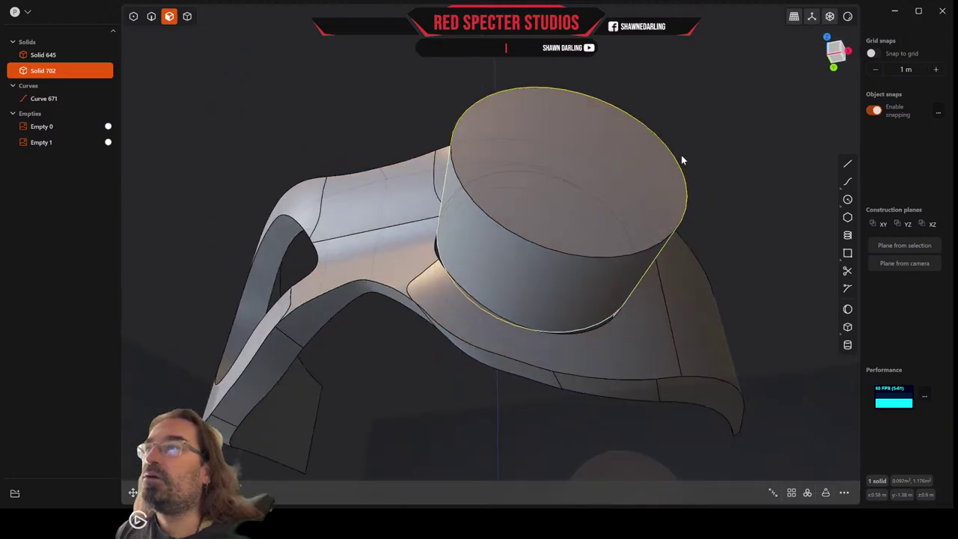
Fillet the cylinder's outer rim at about 0.3 m to form a dome, and hide the eye circle curve
{"action": "left_click", "coordinate": [151, 15]}
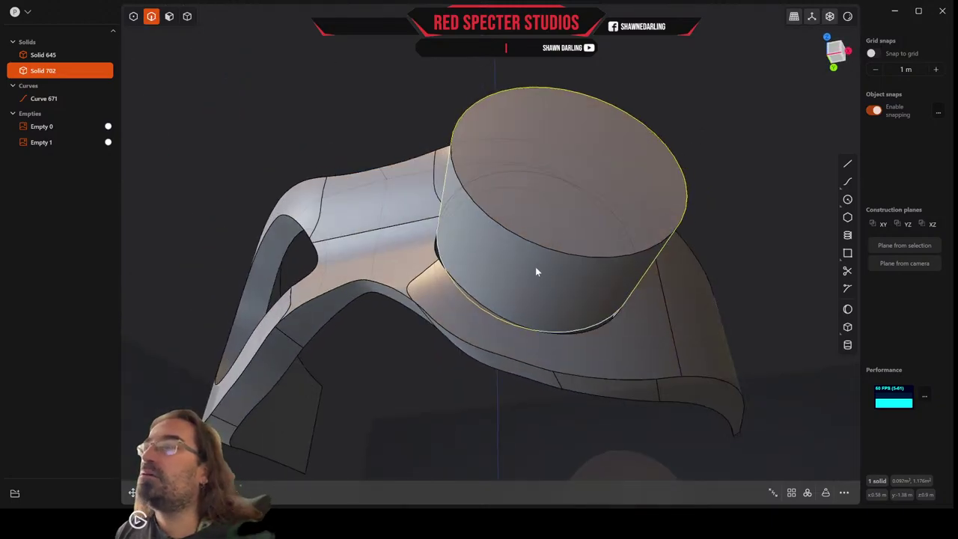
{"action": "left_click", "coordinate": [576, 258]}
{"action": "key", "text": "f"}
{"action": "left_click_drag", "start_coordinate": [575, 258], "coordinate": [612, 295]}
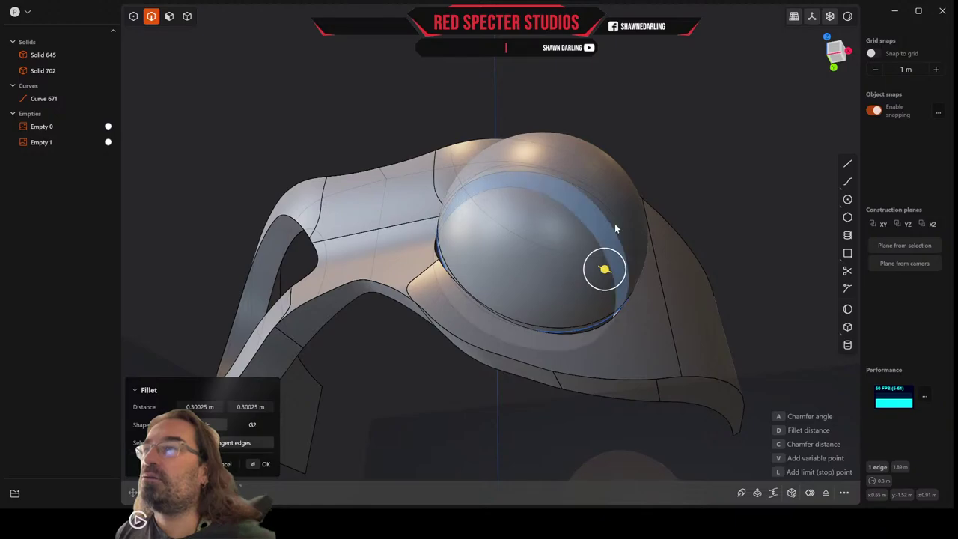
{"action": "middle_click_drag", "start_coordinate": [615, 223], "coordinate": [521, 247]}
{"action": "left_click", "coordinate": [672, 243]}
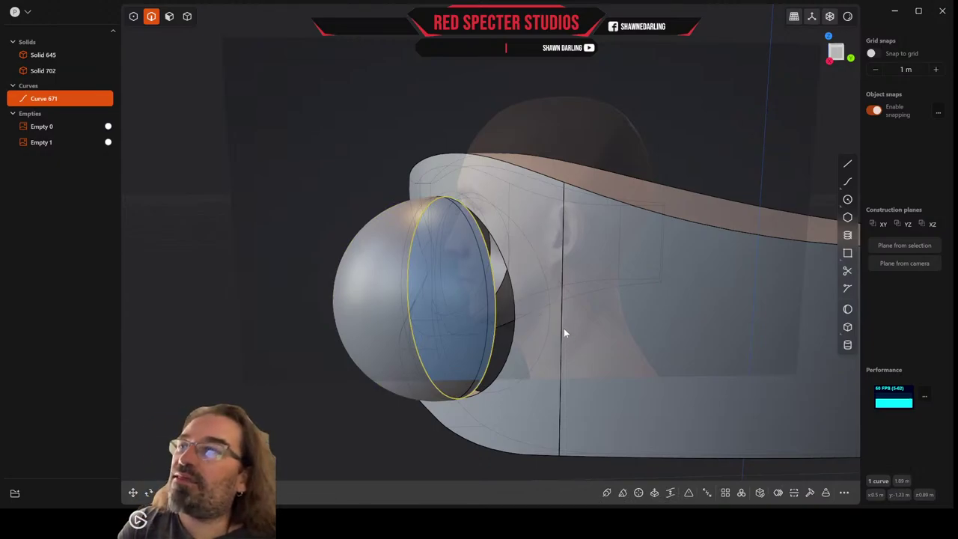
{"action": "left_click", "coordinate": [79, 99]}
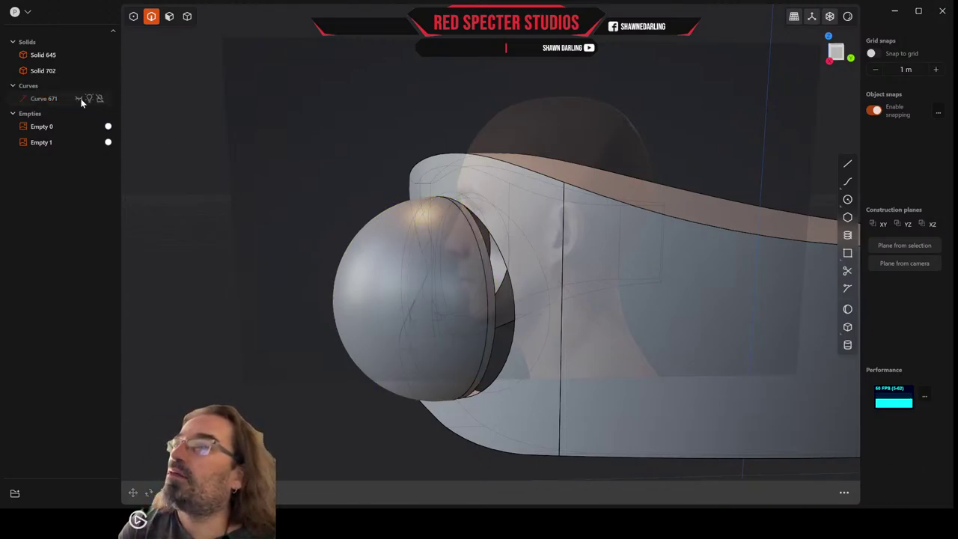
{"action": "left_click", "coordinate": [494, 335]}
{"action": "key", "text": "f"}
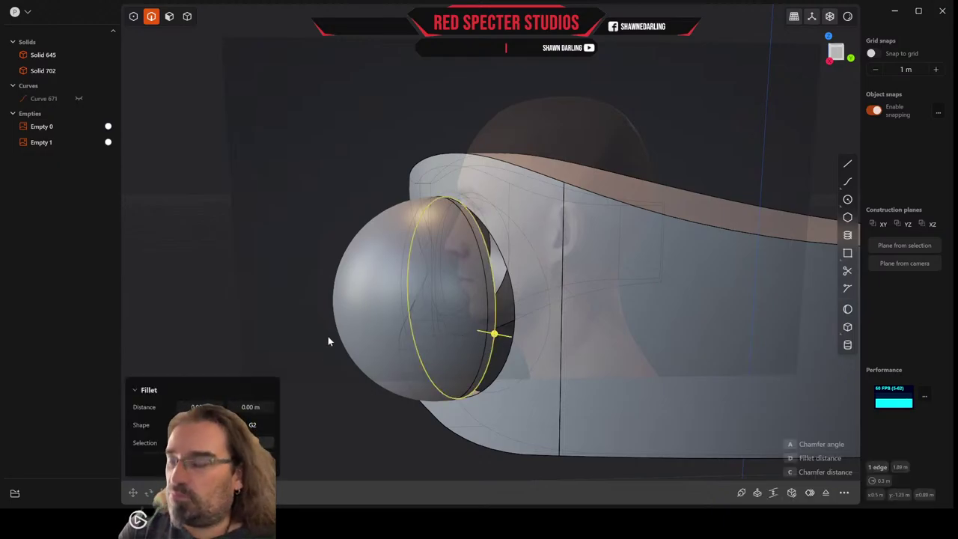
{"action": "key", "text": "g"}
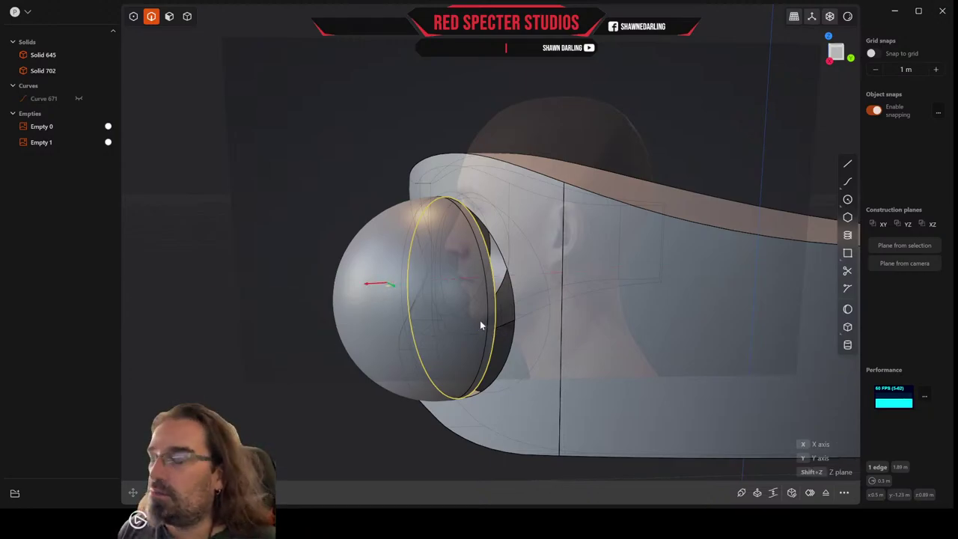
{"action": "key", "text": "Escape"}
{"action": "middle_click_drag", "start_coordinate": [426, 321], "coordinate": [391, 320]}
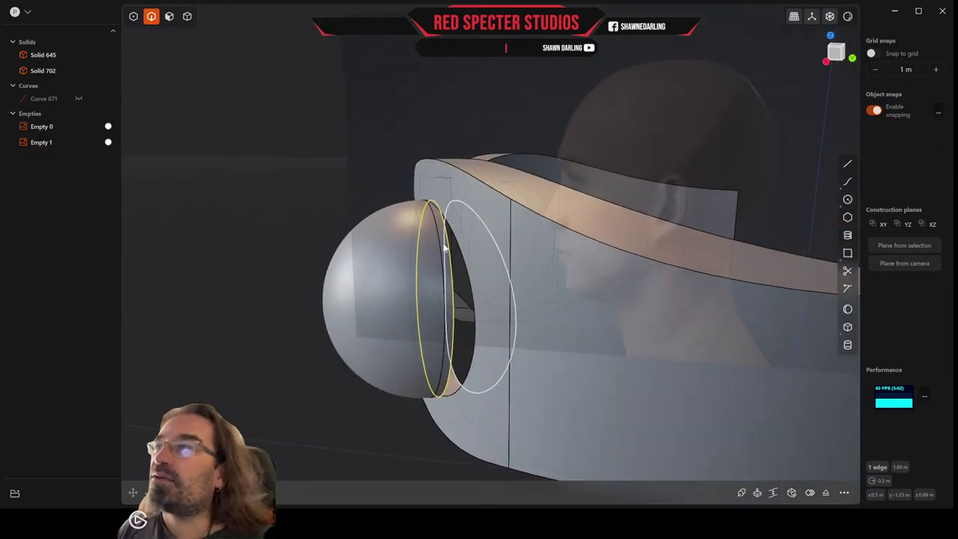
Move the dome inward into the eye opening, about 0.105 m in Y and 0.072 m in Z, using a pivot aligned to its flat back
{"action": "middle_click_drag", "start_coordinate": [444, 247], "coordinate": [577, 360]}
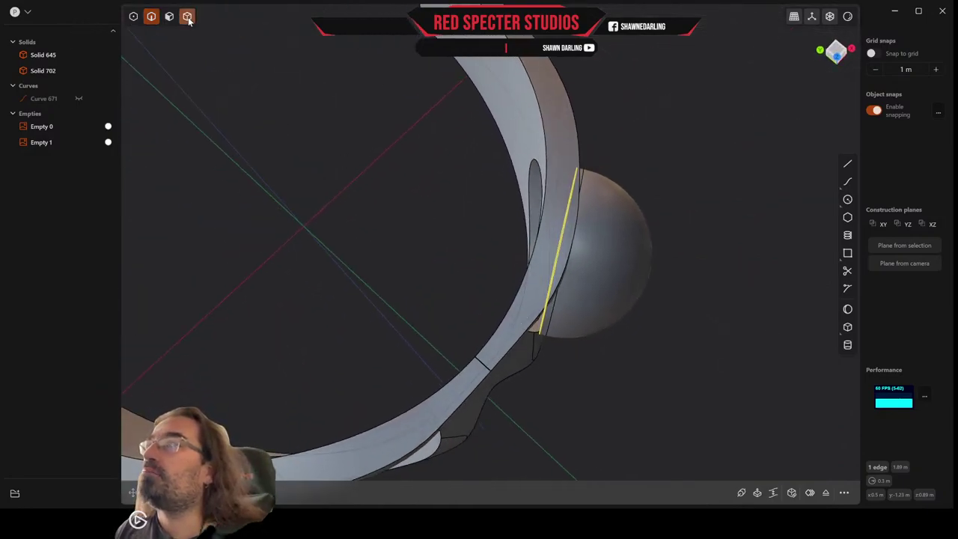
{"action": "left_click", "coordinate": [611, 254]}
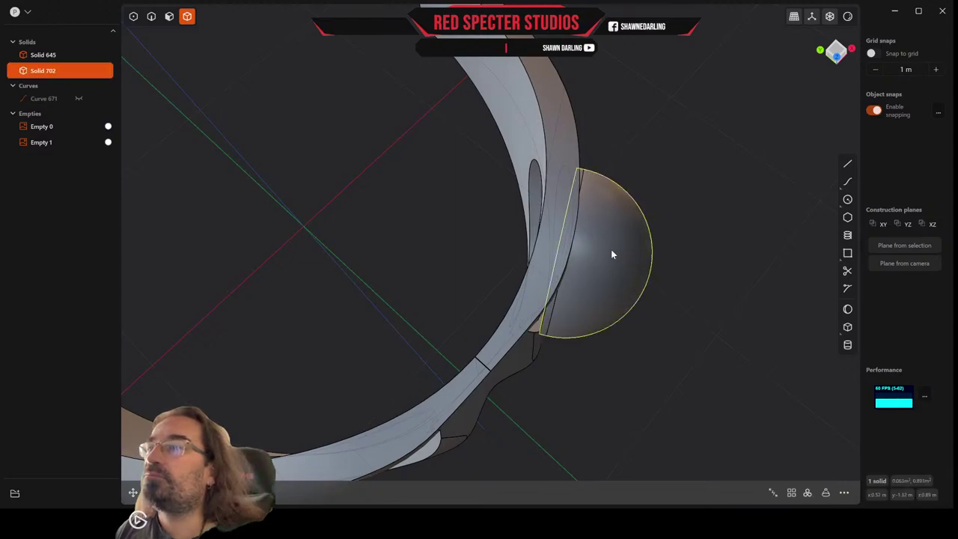
{"action": "key", "text": "g"}
{"action": "middle_click_drag", "start_coordinate": [612, 236], "coordinate": [537, 281]}
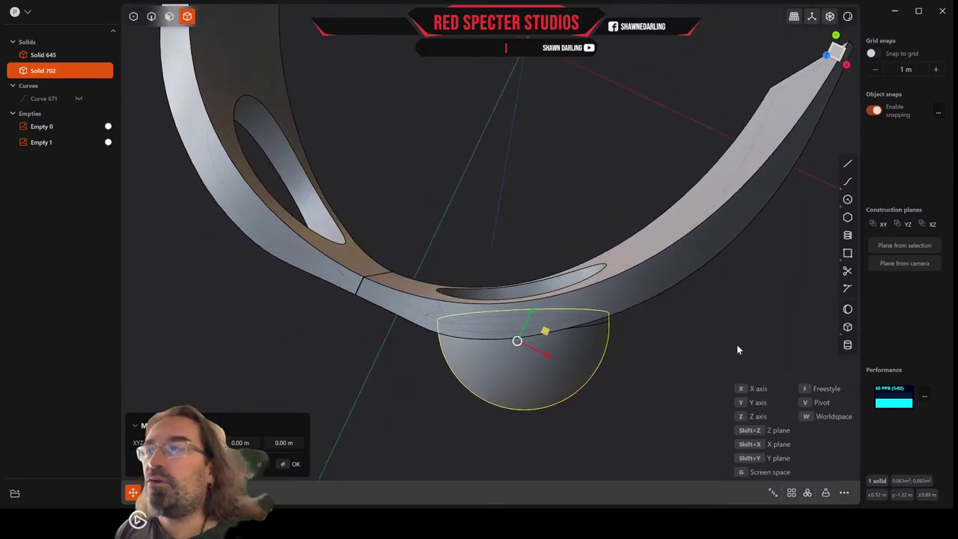
{"action": "key", "text": "v"}
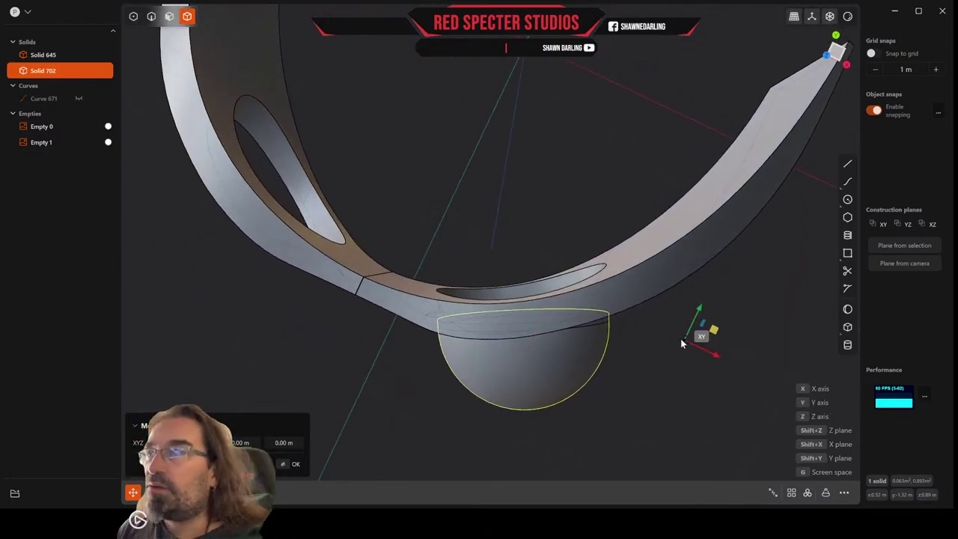
{"action": "left_click", "coordinate": [514, 305]}
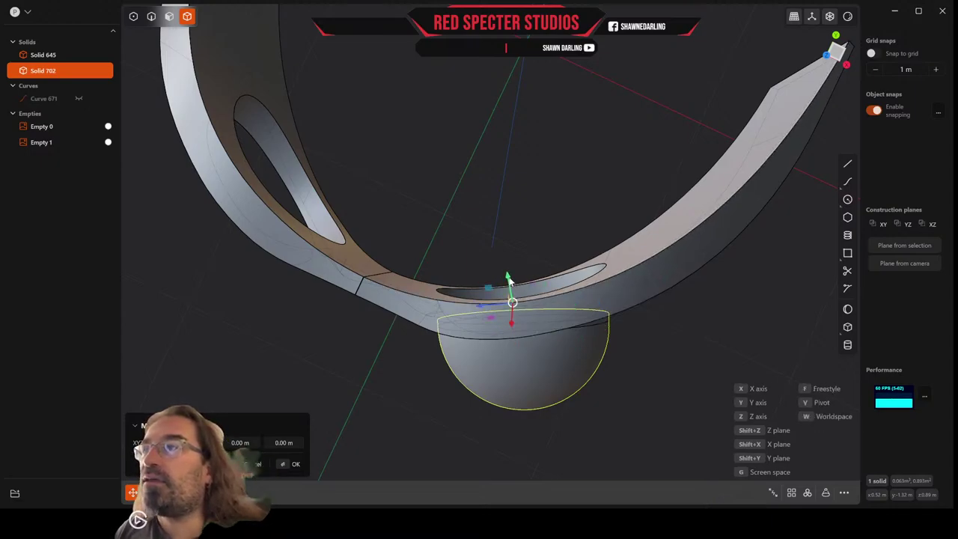
{"action": "left_click_drag", "start_coordinate": [509, 278], "coordinate": [511, 234]}
{"action": "left_click_drag", "start_coordinate": [478, 269], "coordinate": [486, 272]}
{"action": "middle_click_drag", "start_coordinate": [530, 272], "coordinate": [752, 99]}
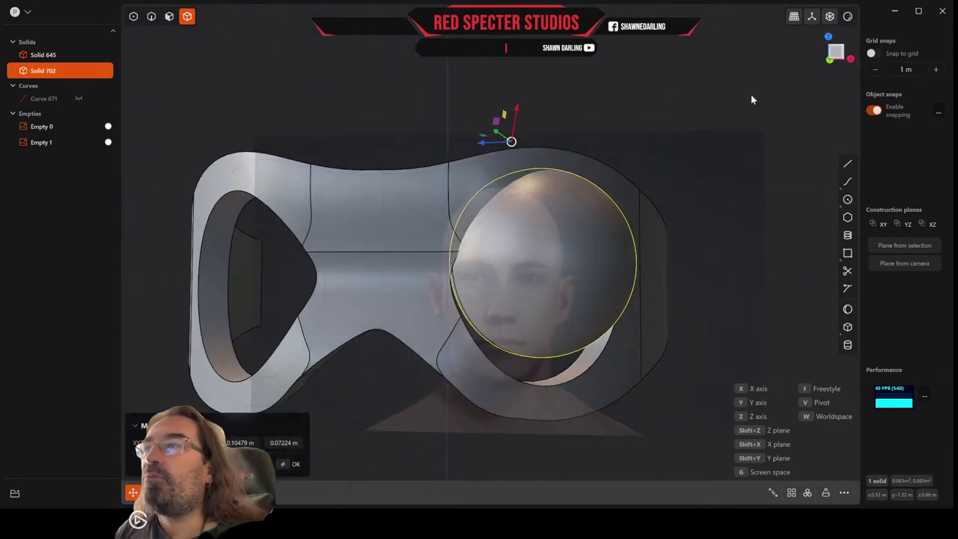
{"action": "middle_click_drag", "start_coordinate": [591, 131], "coordinate": [548, 136]}
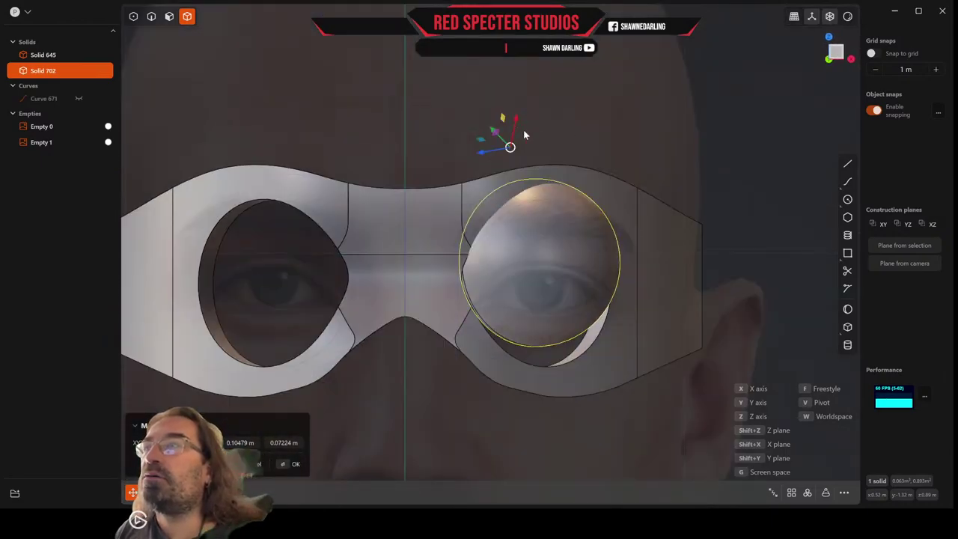
{"action": "key", "text": "Return"}
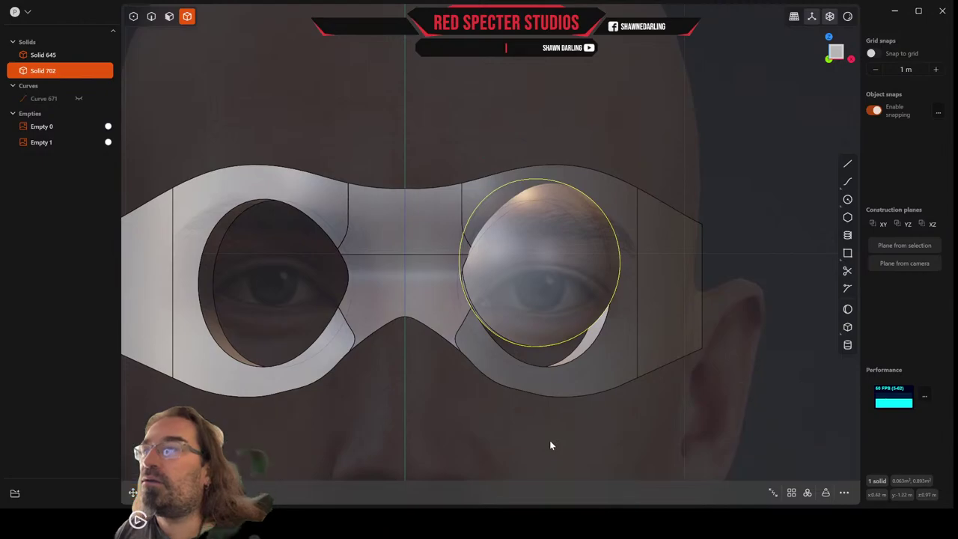
Lower the dome about 0.074 m in Z and shift it outward about 0.022 m in Y at the eye opening
{"action": "key", "text": "g"}
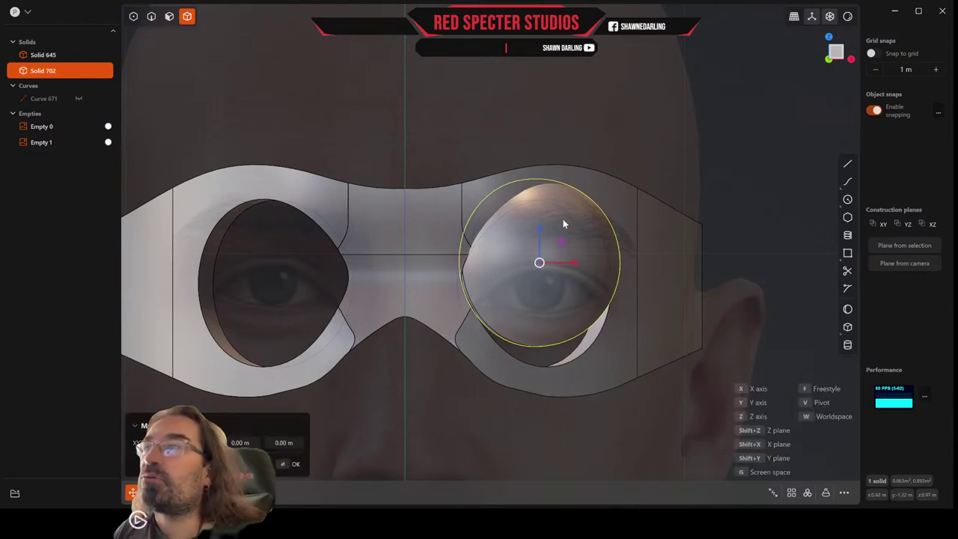
{"action": "left_click_drag", "start_coordinate": [538, 225], "coordinate": [537, 247]}
{"action": "middle_click_drag", "start_coordinate": [535, 247], "coordinate": [456, 284]}
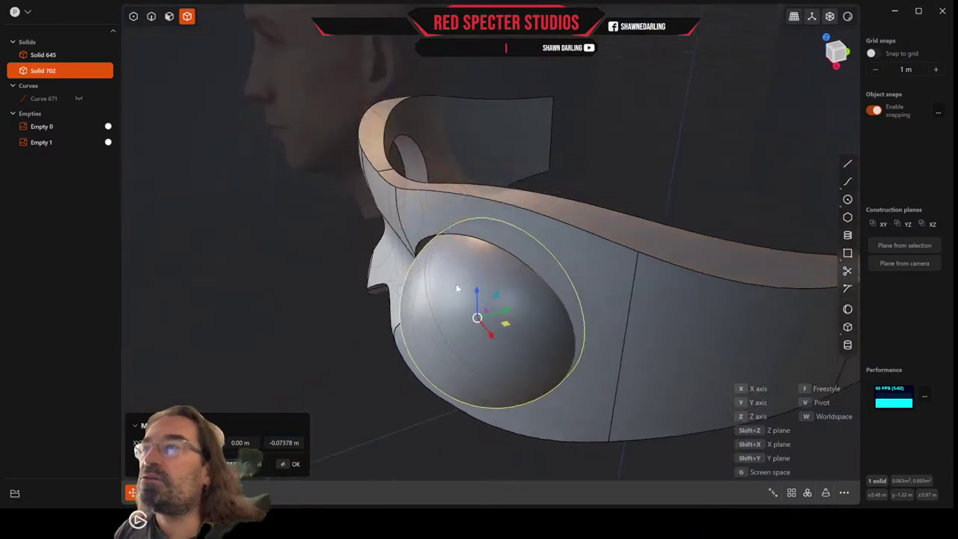
{"action": "right_click_drag", "start_coordinate": [456, 283], "coordinate": [531, 351]}
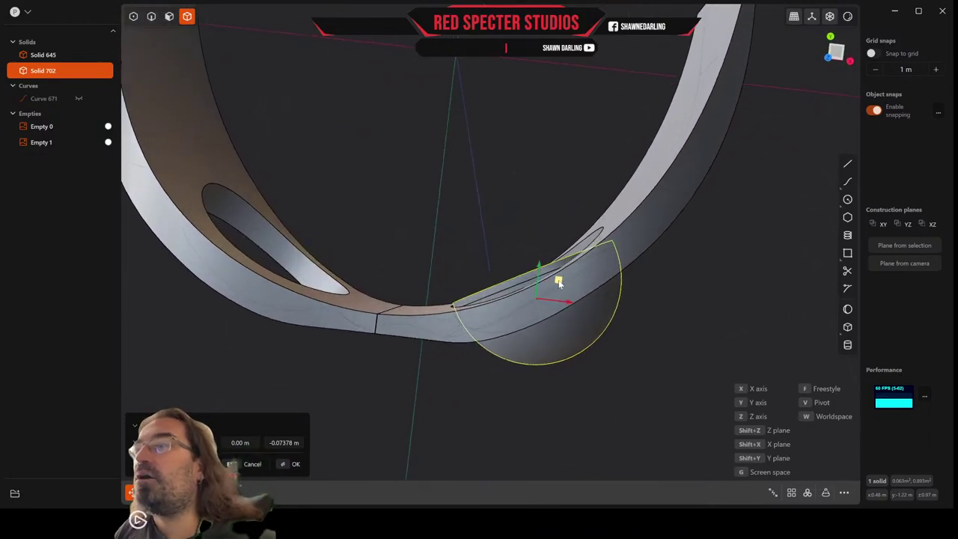
{"action": "left_click_drag", "start_coordinate": [558, 282], "coordinate": [561, 288]}
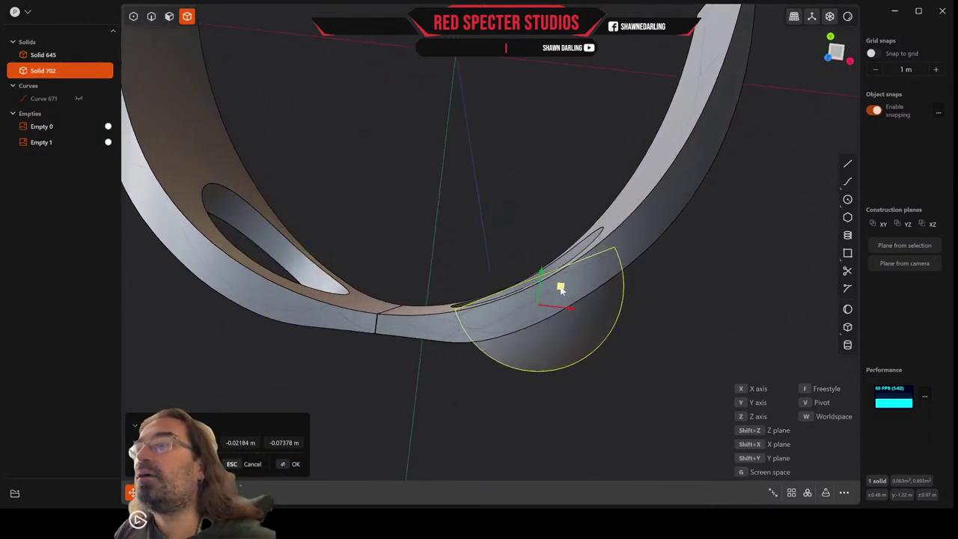
Rotate the dome about 7.7° around the Z axis and move it inward about 0.034 m in Y
{"action": "key", "text": "r"}
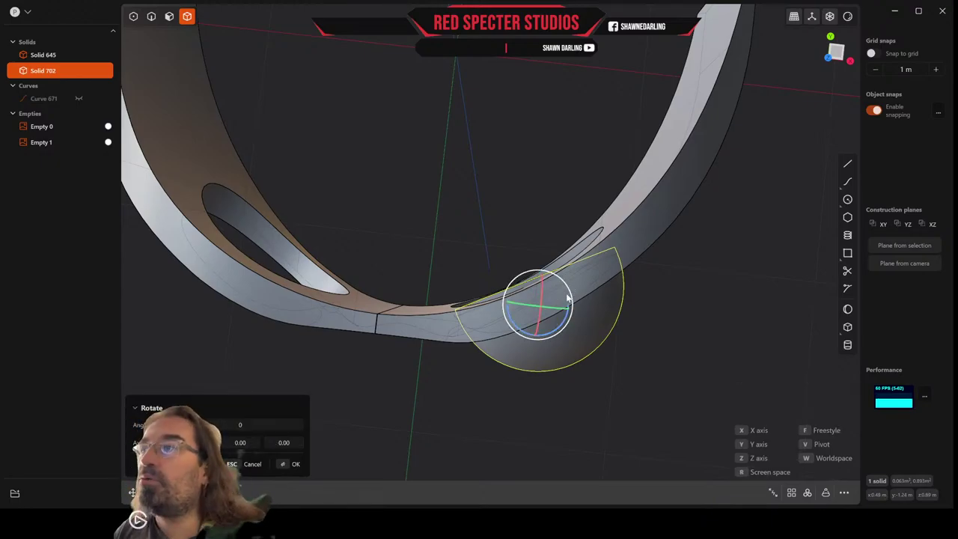
{"action": "left_click_drag", "start_coordinate": [566, 320], "coordinate": [564, 314]}
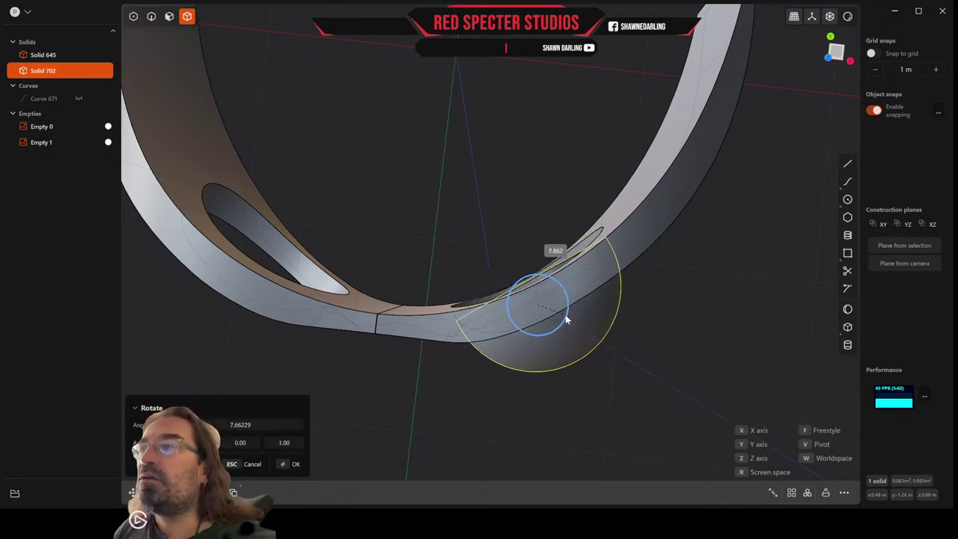
{"action": "key", "text": "g"}
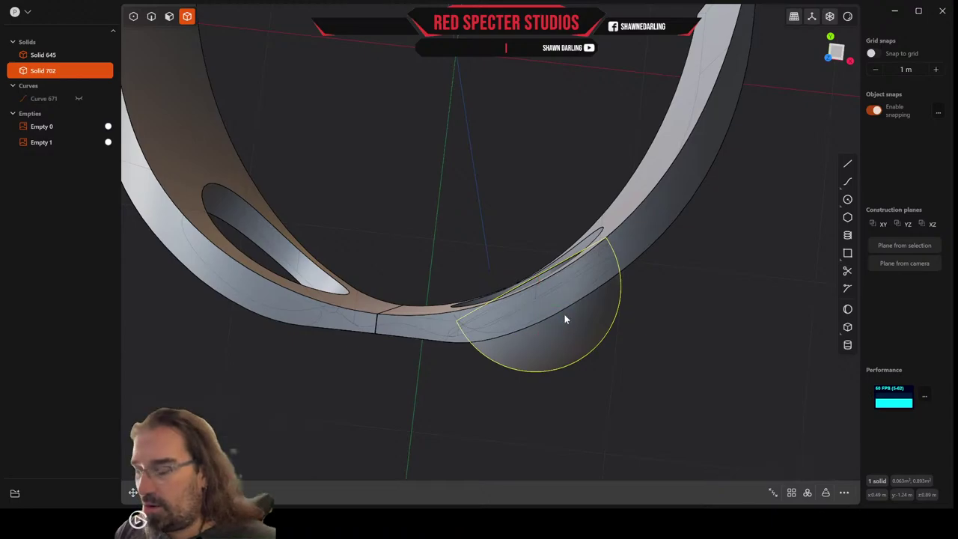
{"action": "left_click_drag", "start_coordinate": [560, 282], "coordinate": [557, 274]}
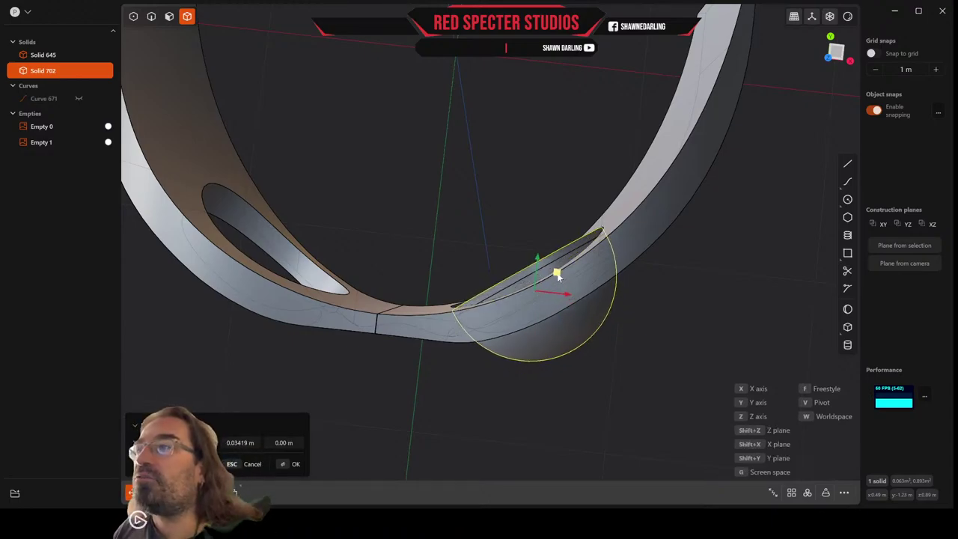
Rotate the dome about -1.8° around the Z axis and lower it about 0.005 m into the eye opening
{"action": "key", "text": "r"}
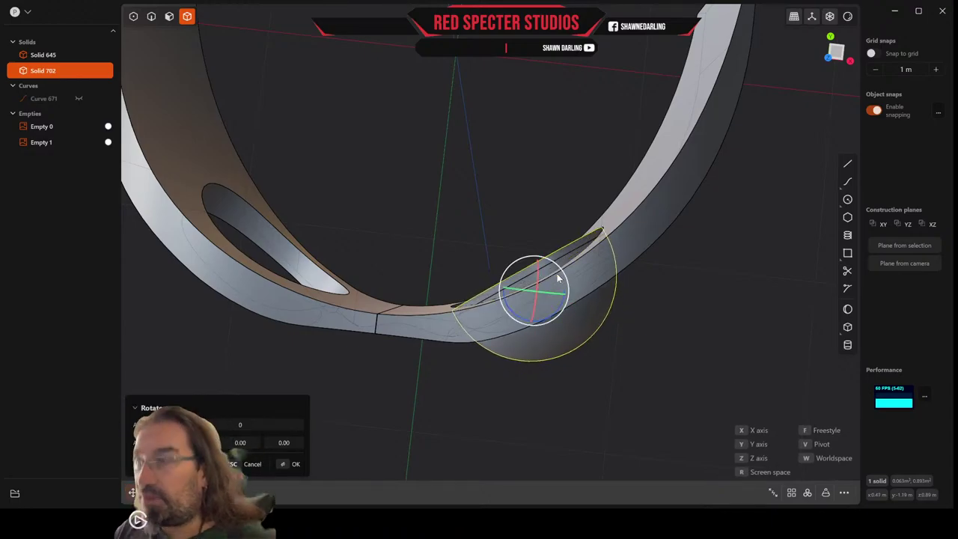
{"action": "left_click_drag", "start_coordinate": [562, 310], "coordinate": [559, 311]}
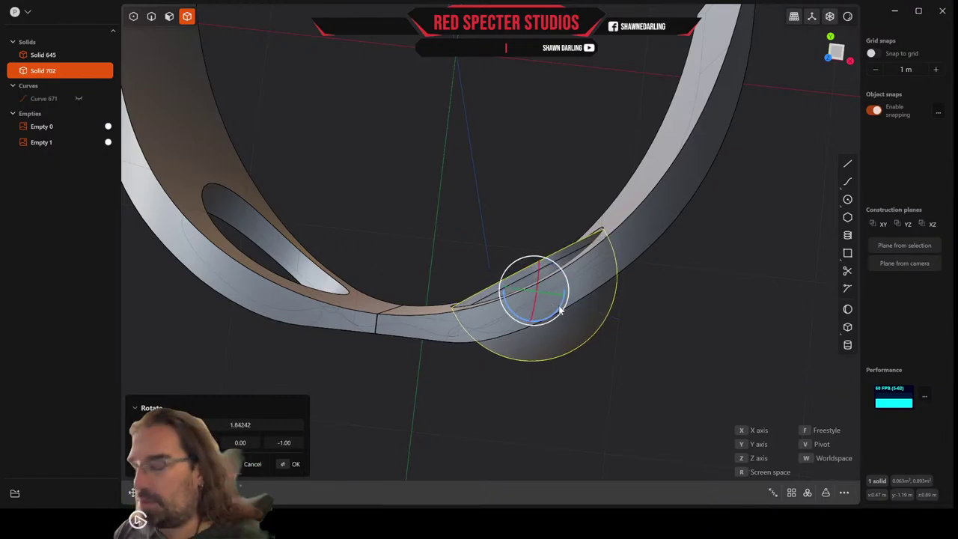
{"action": "key", "text": "g"}
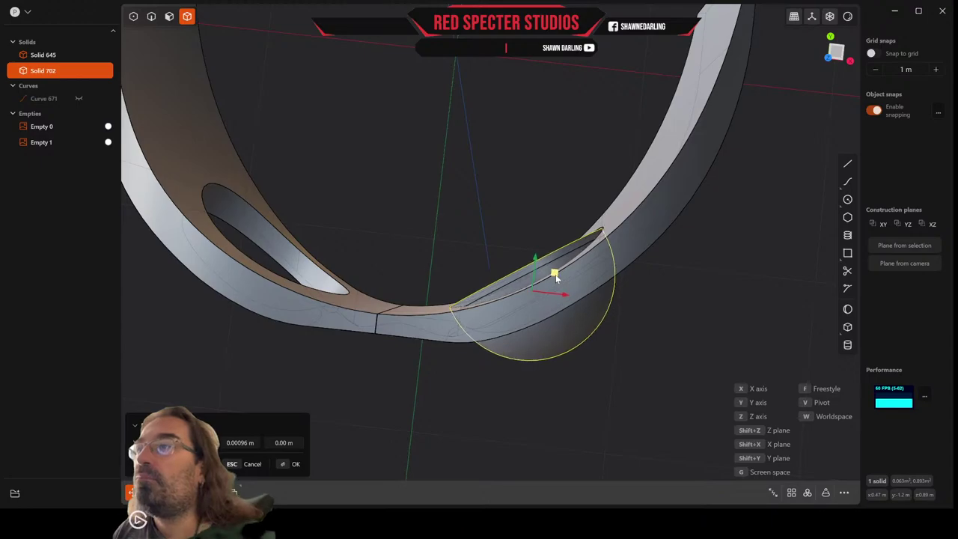
{"action": "middle_click_drag", "start_coordinate": [556, 276], "coordinate": [516, 234]}
{"action": "left_click_drag", "start_coordinate": [525, 258], "coordinate": [525, 260]}
{"action": "middle_click_drag", "start_coordinate": [524, 260], "coordinate": [530, 364]}
{"action": "middle_click_drag", "start_coordinate": [583, 383], "coordinate": [599, 409]}
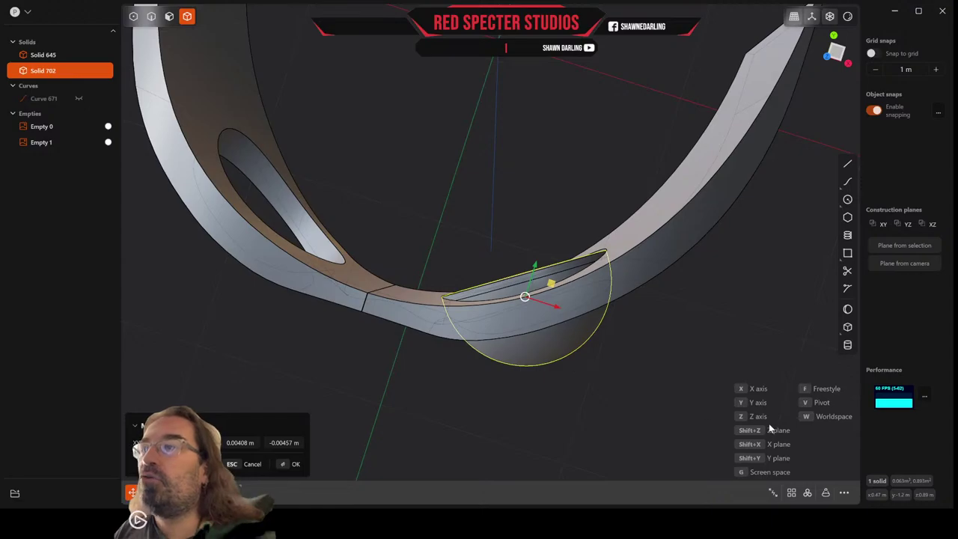
Adjust the dome's horizontal position in the eye opening from above, front and side, ending at a Y offset of about 0.01 m
{"action": "left_click", "coordinate": [836, 52]}
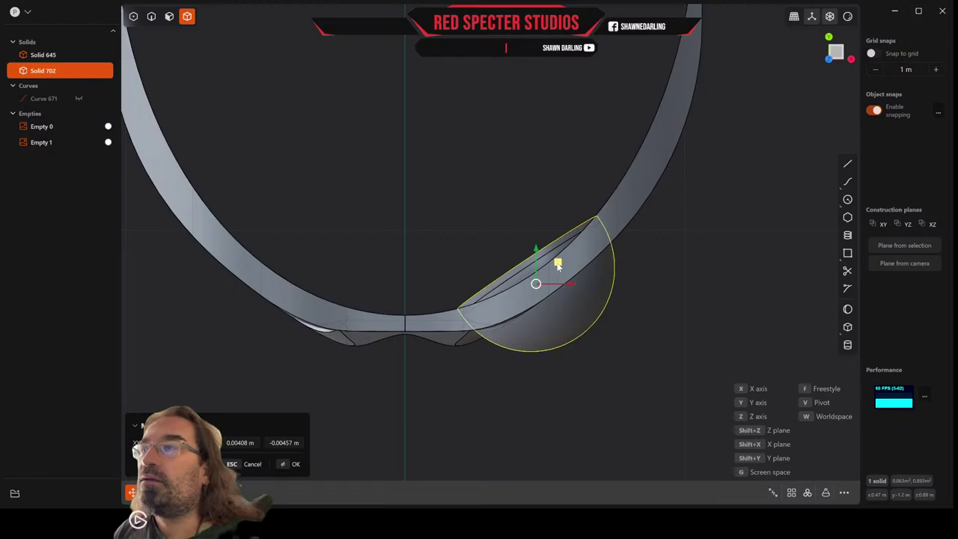
{"action": "left_click_drag", "start_coordinate": [558, 264], "coordinate": [568, 281]}
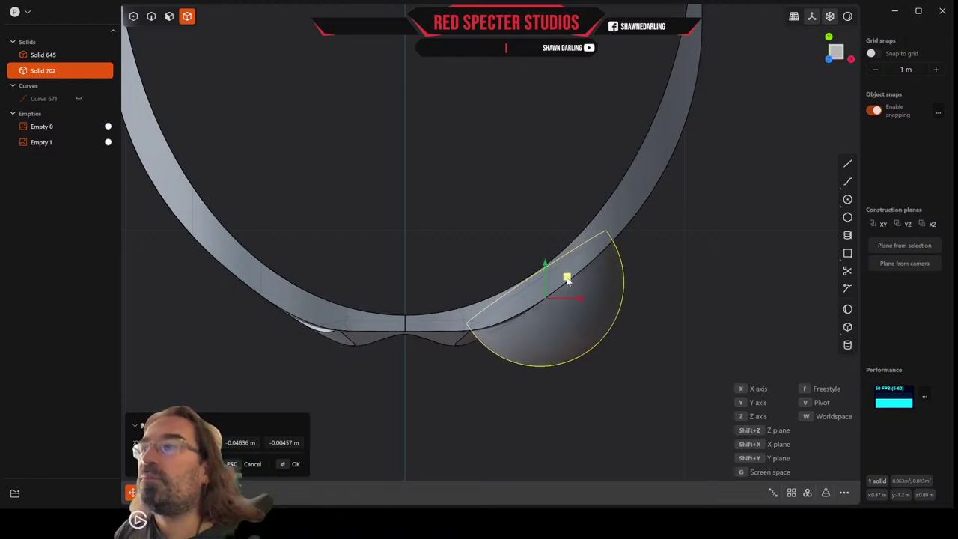
{"action": "middle_click_drag", "start_coordinate": [568, 281], "coordinate": [517, 167]}
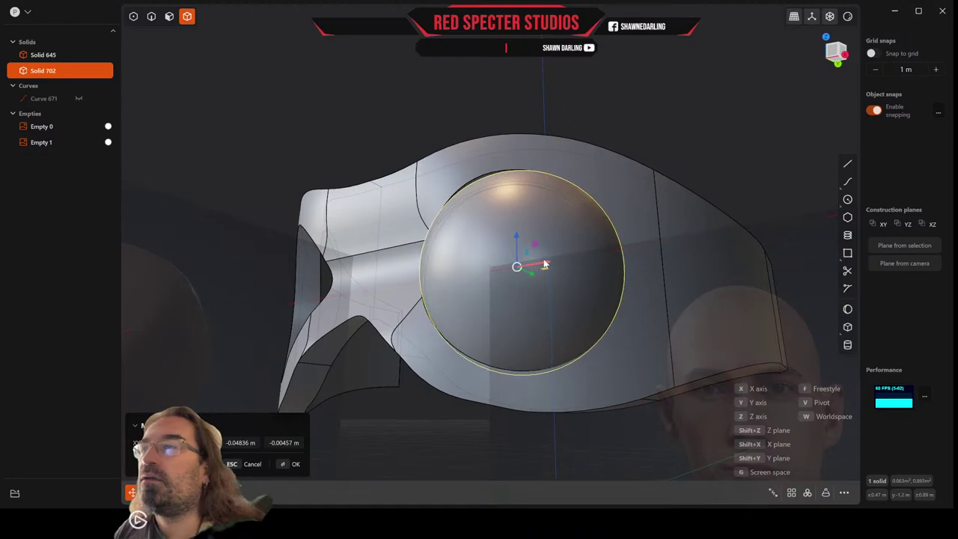
{"action": "middle_click_drag", "start_coordinate": [545, 263], "coordinate": [550, 328]}
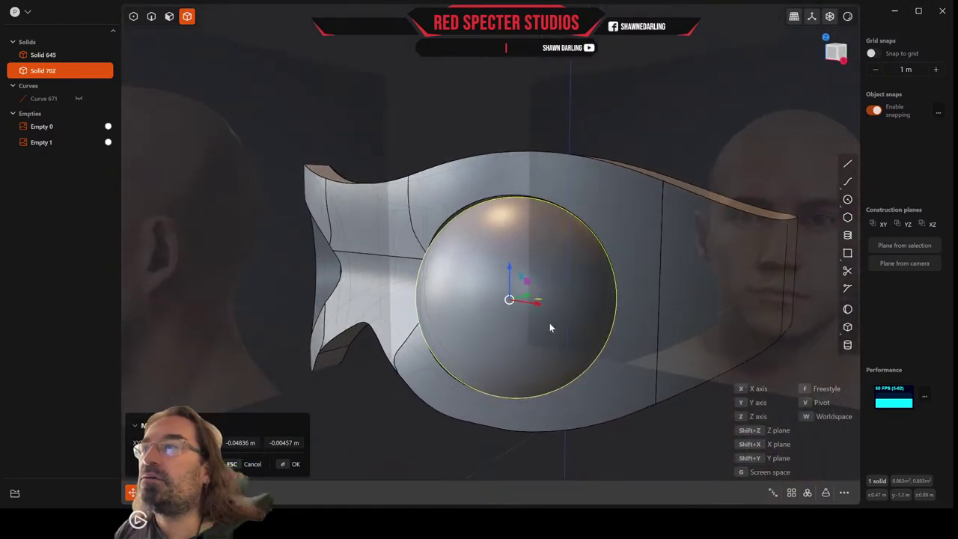
{"action": "left_click_drag", "start_coordinate": [538, 306], "coordinate": [536, 305]}
{"action": "mouse_move", "coordinate": [536, 305]}
{"action": "middle_mouse_down"}
{"action": "mouse_move", "coordinate": [512, 276]}
{"action": "mouse_move", "coordinate": [534, 244]}
{"action": "mouse_move", "coordinate": [560, 288]}
{"action": "mouse_move", "coordinate": [546, 296]}
{"action": "middle_mouse_up"}
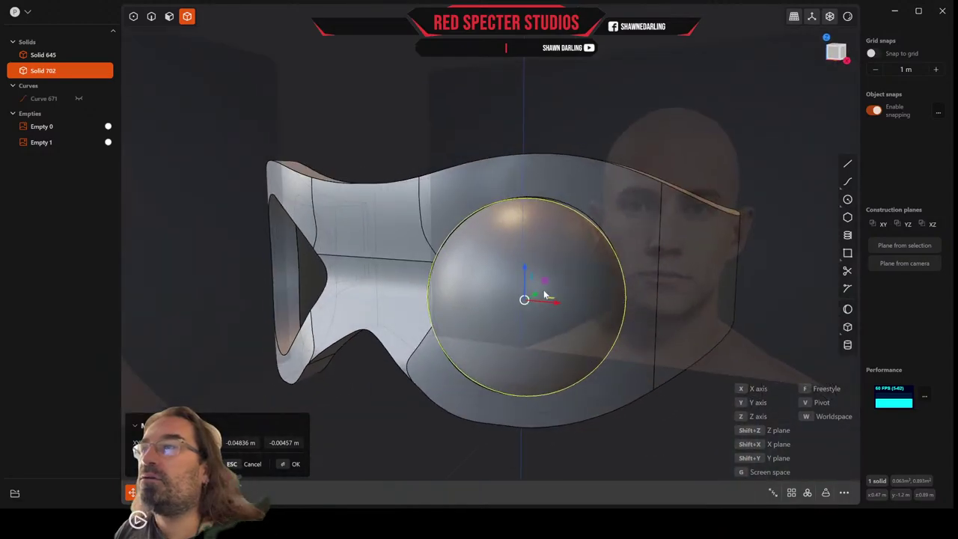
{"action": "left_click_drag", "start_coordinate": [551, 300], "coordinate": [553, 298]}
{"action": "middle_click_drag", "start_coordinate": [553, 299], "coordinate": [609, 317]}
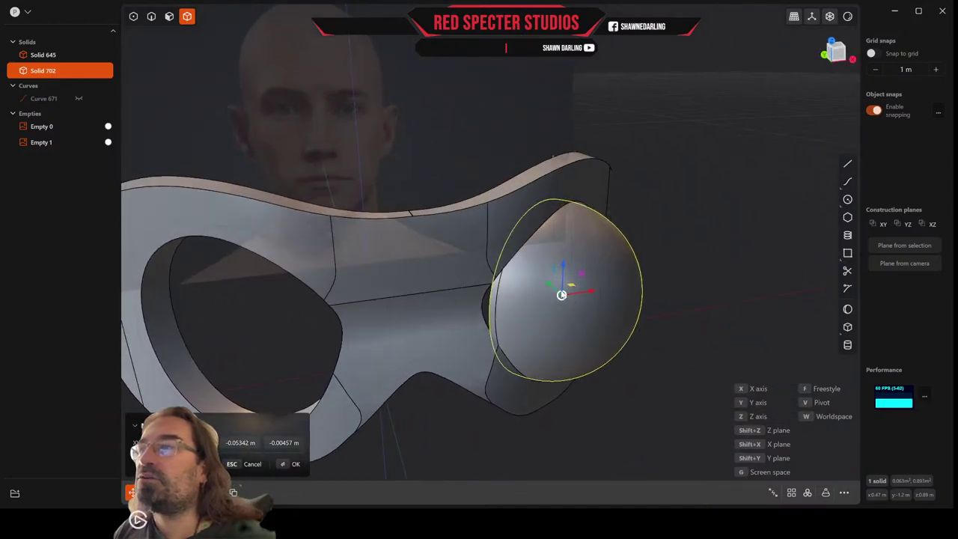
{"action": "mouse_move", "coordinate": [569, 292]}
{"action": "left_mouse_down"}
{"action": "mouse_move", "coordinate": [571, 280]}
{"action": "mouse_move", "coordinate": [558, 284]}
{"action": "left_mouse_up"}
{"action": "middle_click_drag", "start_coordinate": [559, 284], "coordinate": [390, 319]}
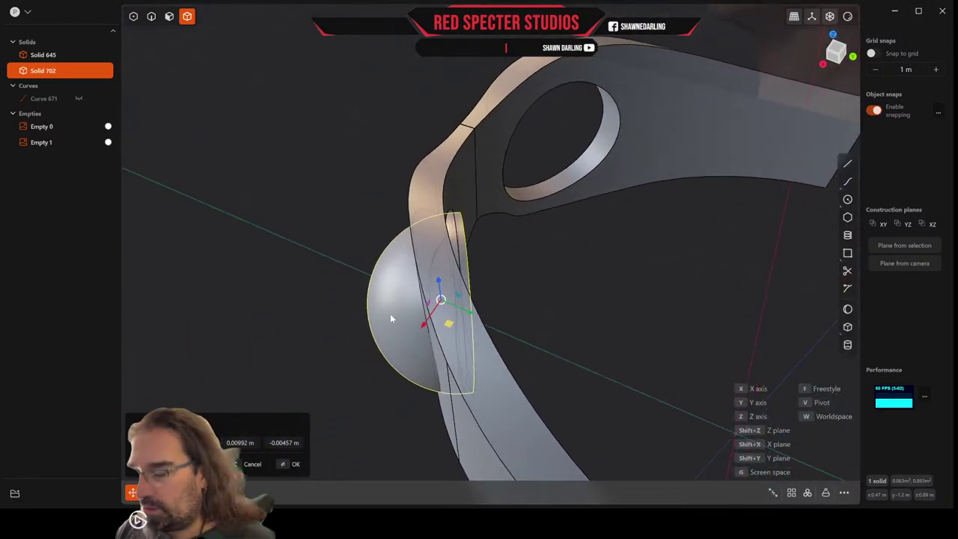
Rotate the dome about -6.1° around the Z axis, then move it about -0.053 m in Y and 0.005 m in Z
{"action": "key", "text": "r"}
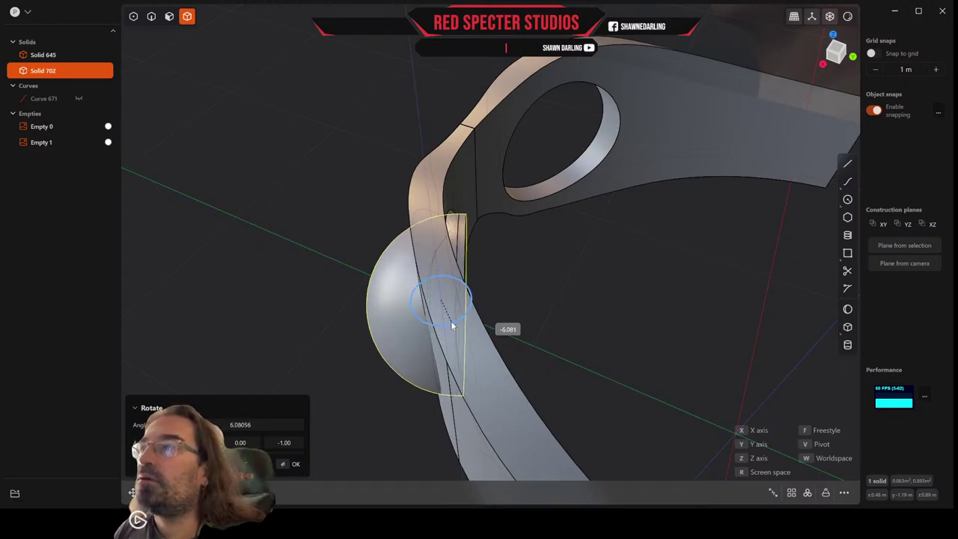
{"action": "left_click", "coordinate": [452, 326]}
{"action": "key", "text": "g"}
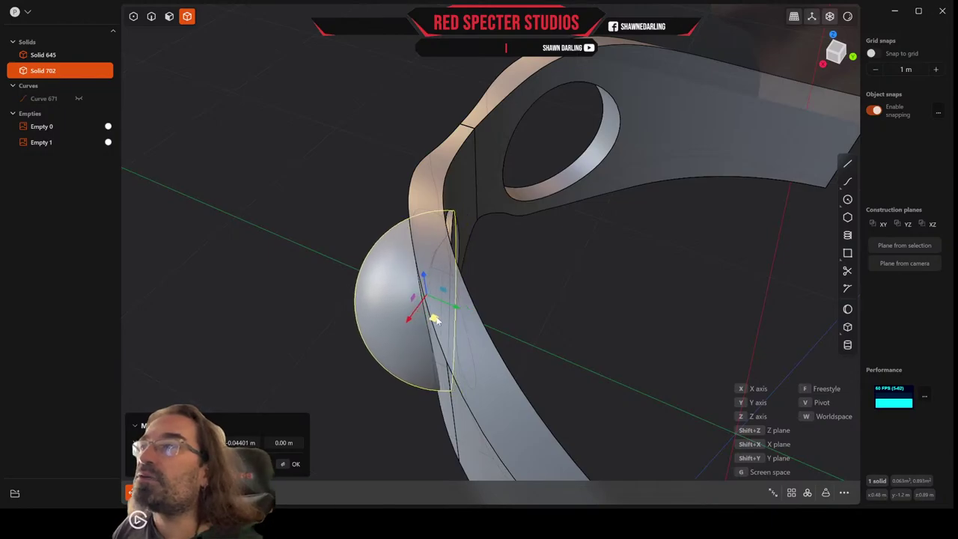
{"action": "middle_click_drag", "start_coordinate": [431, 318], "coordinate": [312, 350]}
{"action": "middle_click_drag", "start_coordinate": [444, 314], "coordinate": [520, 267]}
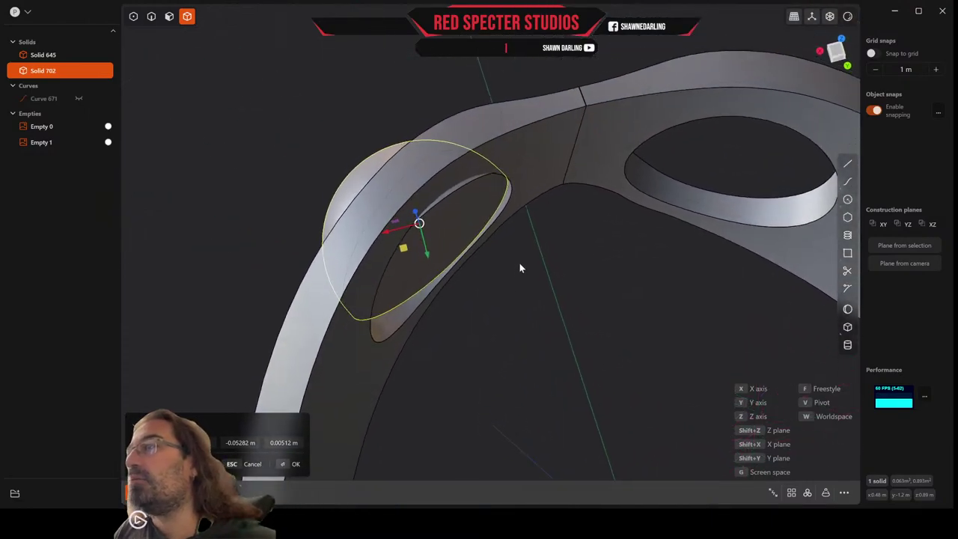
Start another rotation of the dome while viewing the eye opening from inside the visor
{"action": "key", "text": "r"}
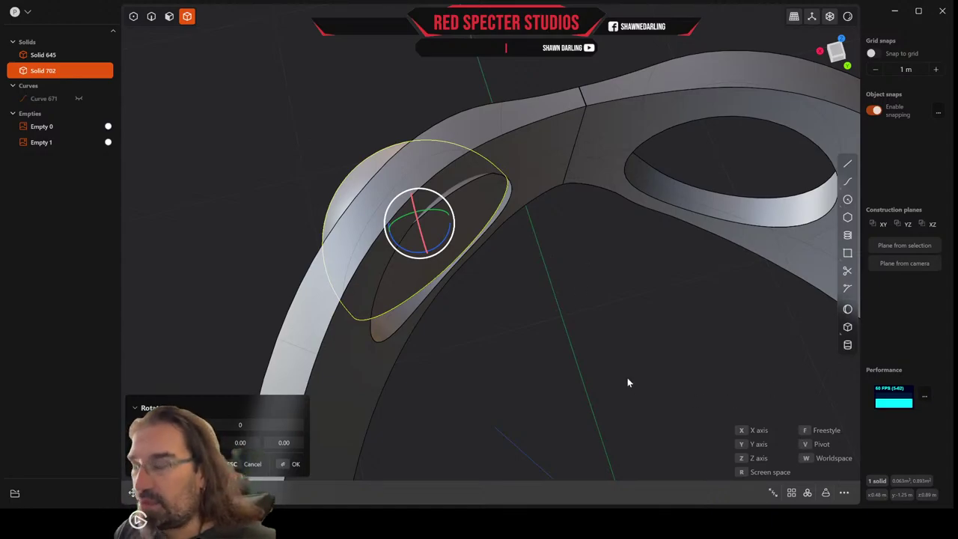
Rotate the dome lens about 4.6 degrees around a pivot placed on its rim edge
{"action": "key", "text": "v"}
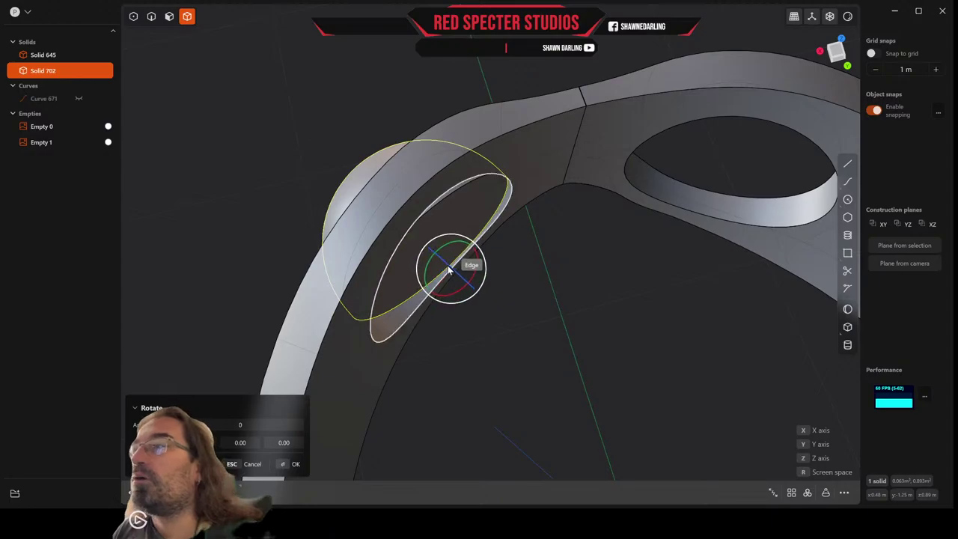
{"action": "left_click", "coordinate": [451, 268]}
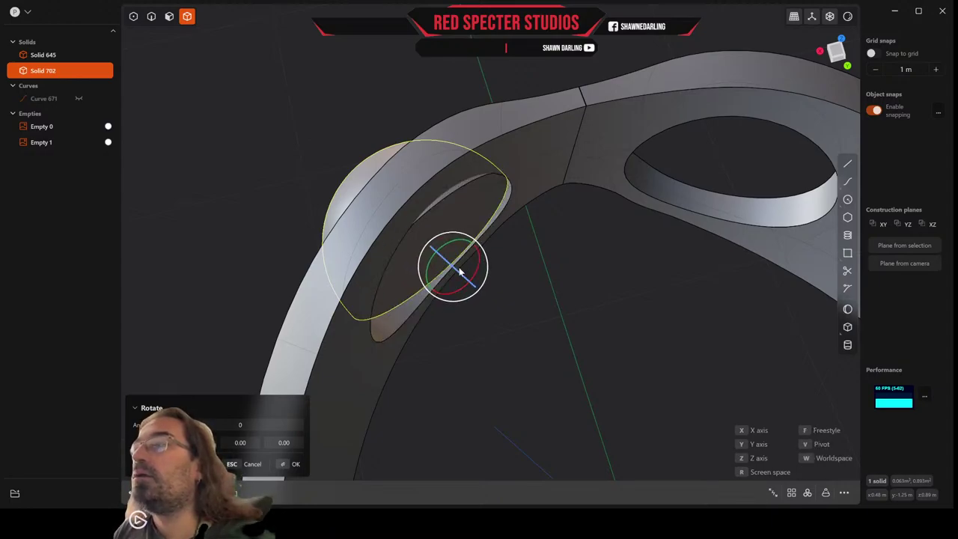
{"action": "left_click_drag", "start_coordinate": [459, 272], "coordinate": [463, 274]}
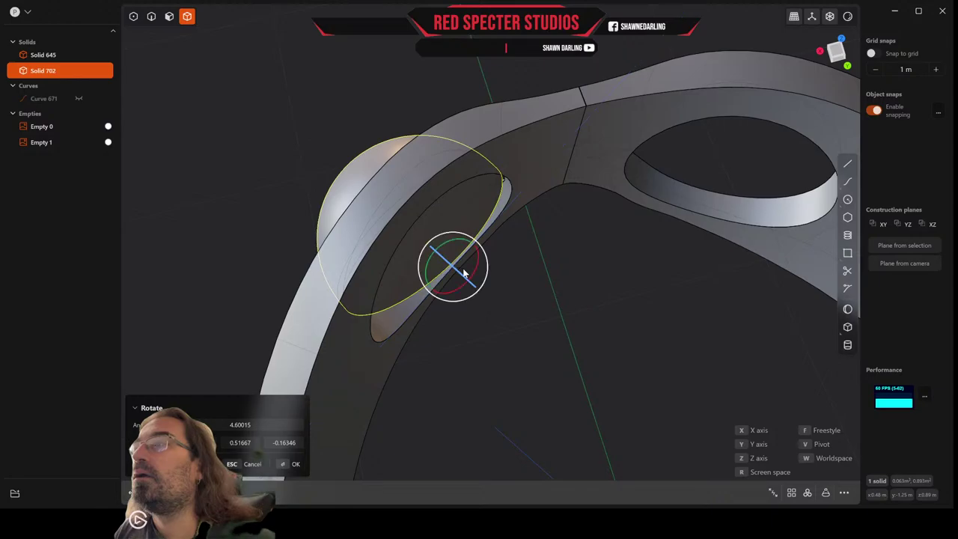
{"action": "right_click", "coordinate": [463, 269]}
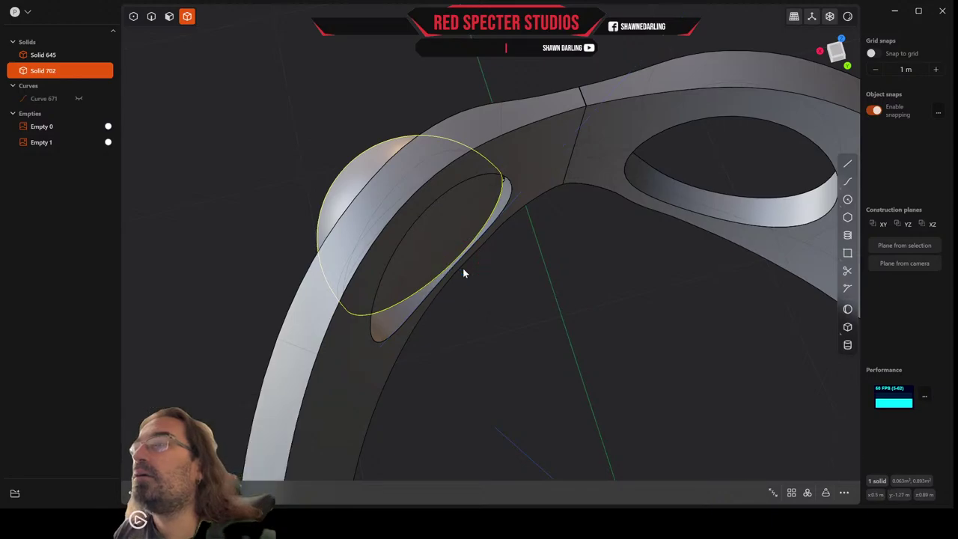
{"action": "middle_click_drag", "start_coordinate": [463, 269], "coordinate": [401, 164]}
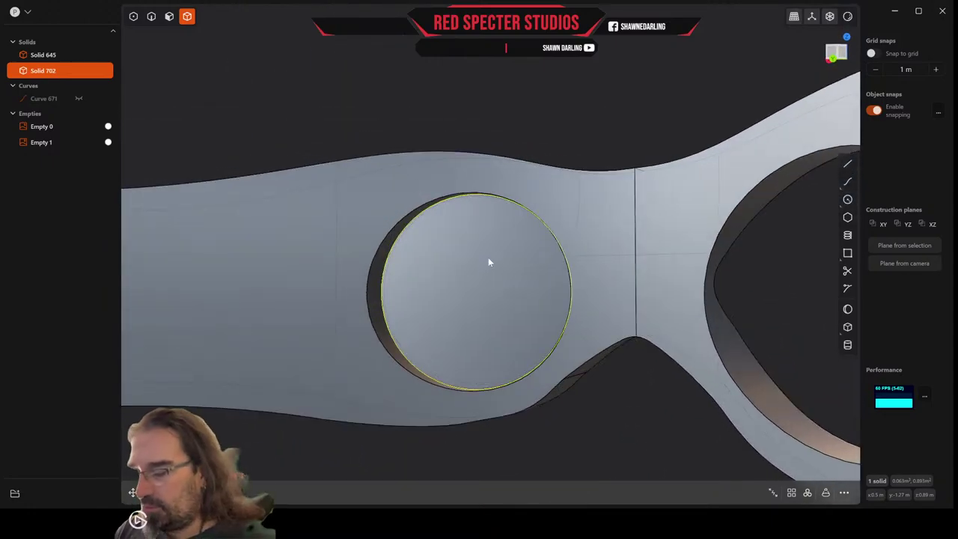
Rotate the dome lens around a pivot on its lower rim edge, about 2.1 degrees on X and about 2.2 degrees on Z
{"action": "key", "text": "r"}
{"action": "middle_click_drag", "start_coordinate": [537, 302], "coordinate": [471, 318]}
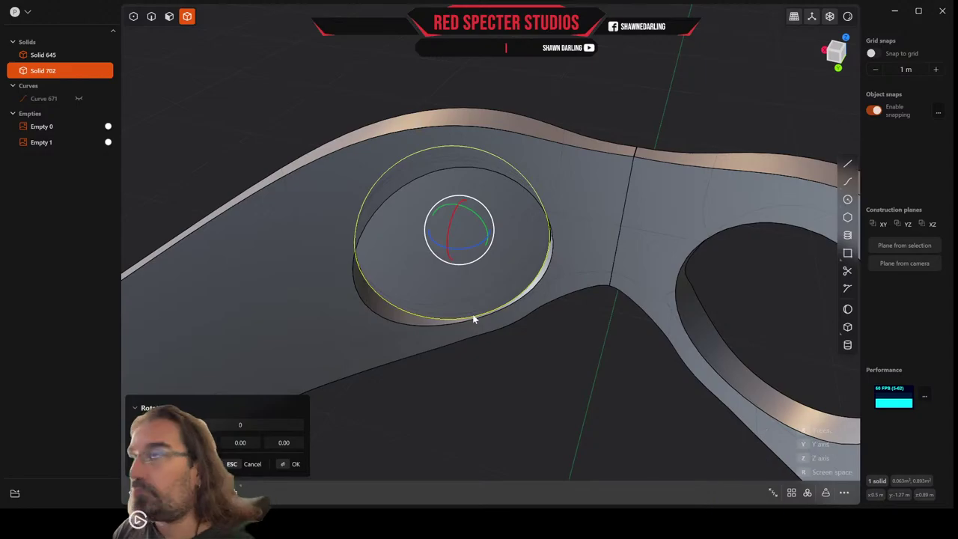
{"action": "key", "text": "v"}
{"action": "scroll", "coordinate": [472, 315], "scroll_direction": "up", "scroll_amount": 5}
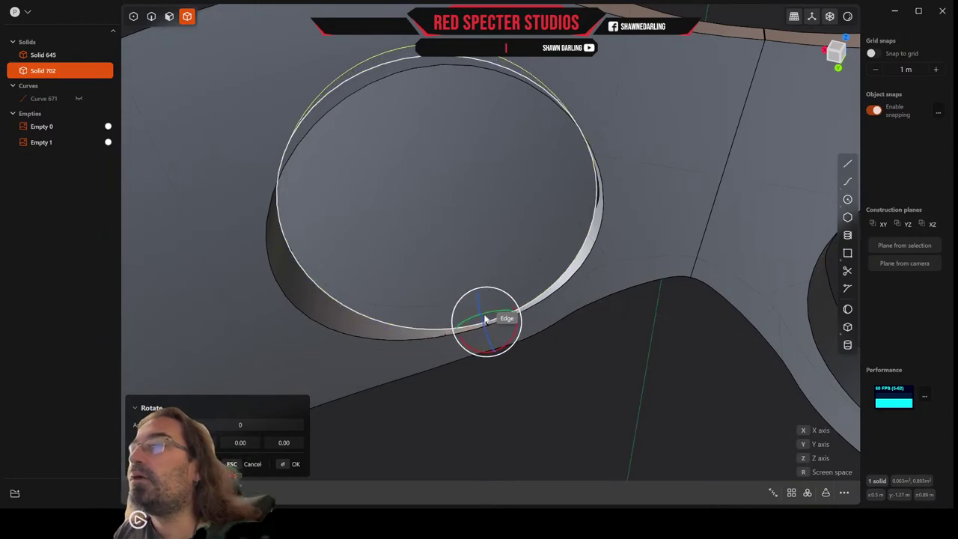
{"action": "left_click", "coordinate": [486, 318]}
{"action": "left_click_drag", "start_coordinate": [516, 324], "coordinate": [516, 320]}
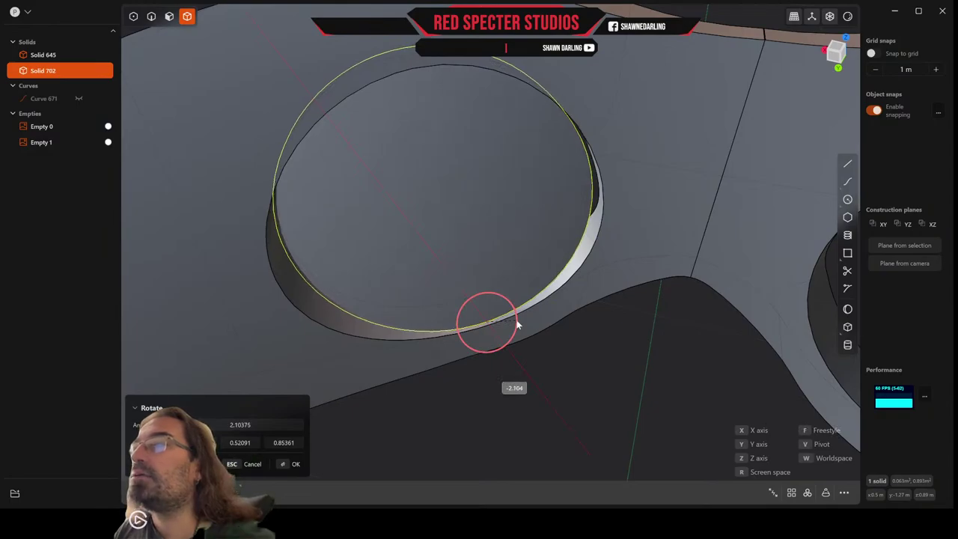
{"action": "middle_click_drag", "start_coordinate": [518, 324], "coordinate": [485, 383]}
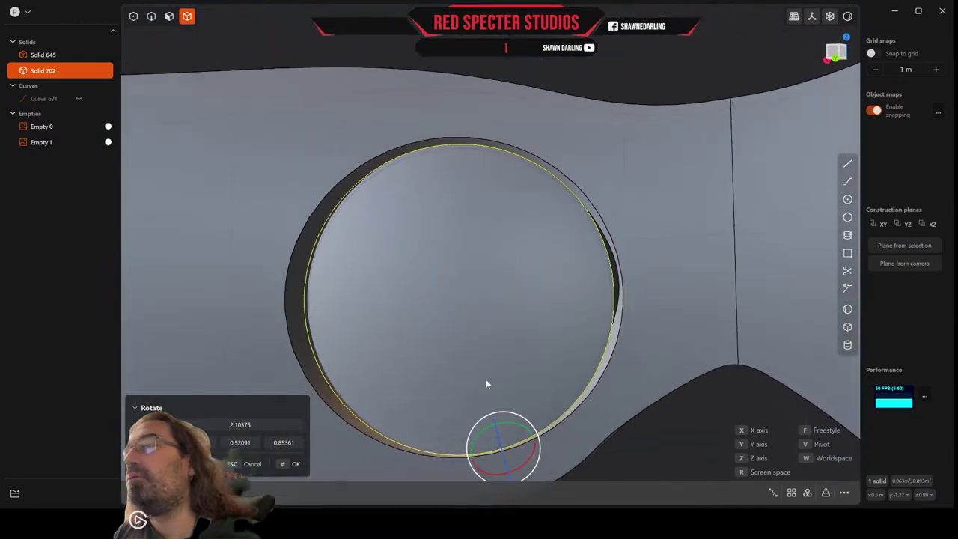
{"action": "left_click_drag", "start_coordinate": [500, 445], "coordinate": [521, 416]}
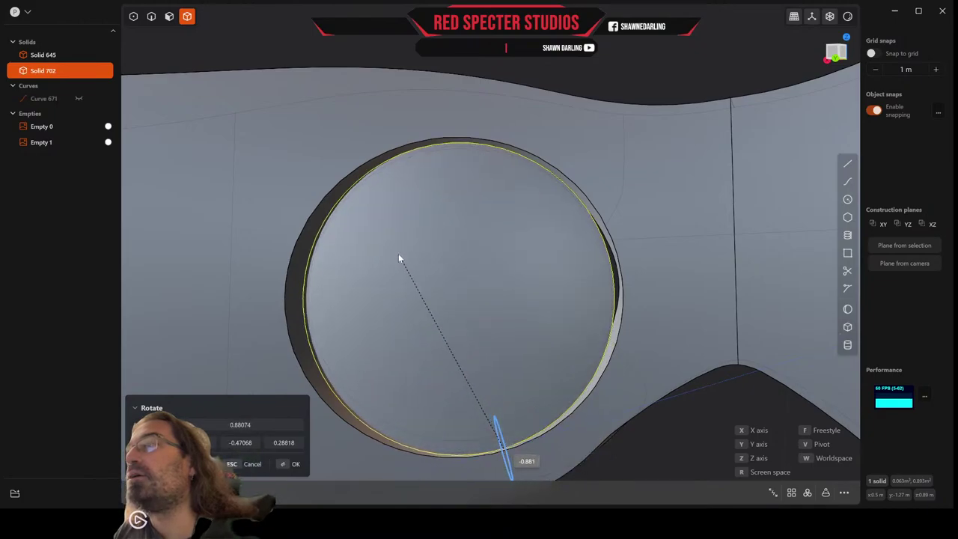
{"action": "left_click", "coordinate": [391, 259]}
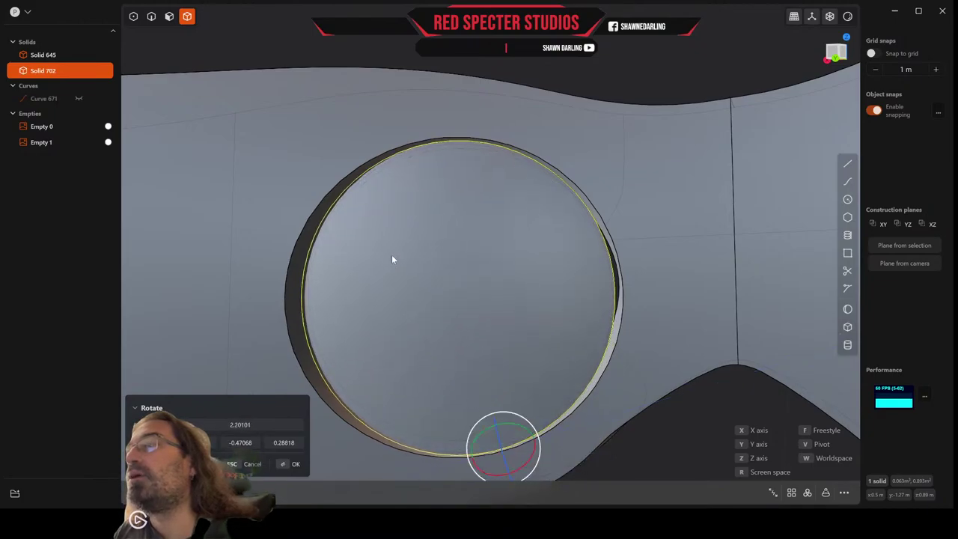
Tilt the dome lens slightly further around the pivot's Y axis to align it with the eye opening and accept the rotation
{"action": "middle_click_drag", "start_coordinate": [392, 258], "coordinate": [496, 327]}
{"action": "left_click", "coordinate": [421, 327]}
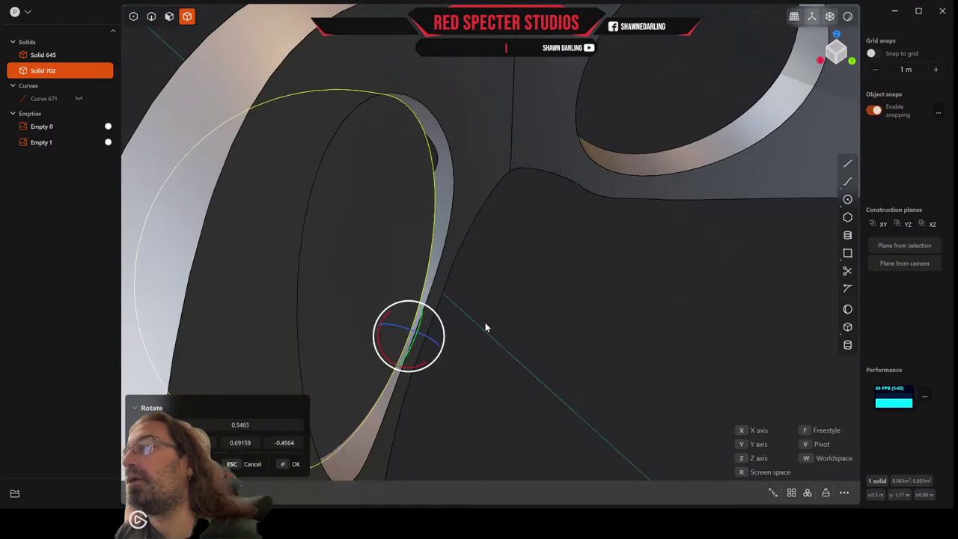
{"action": "middle_click_drag", "start_coordinate": [487, 327], "coordinate": [389, 261]}
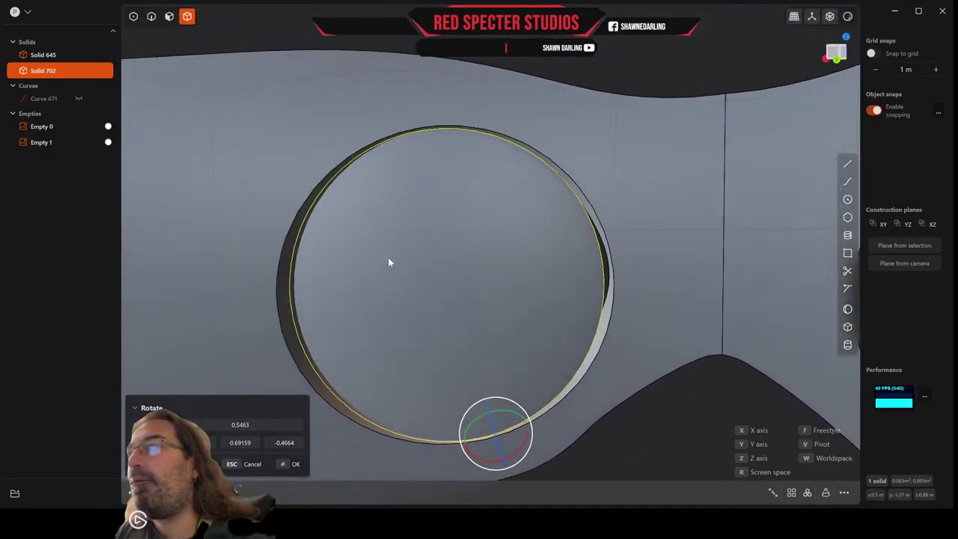
{"action": "left_click", "coordinate": [519, 421]}
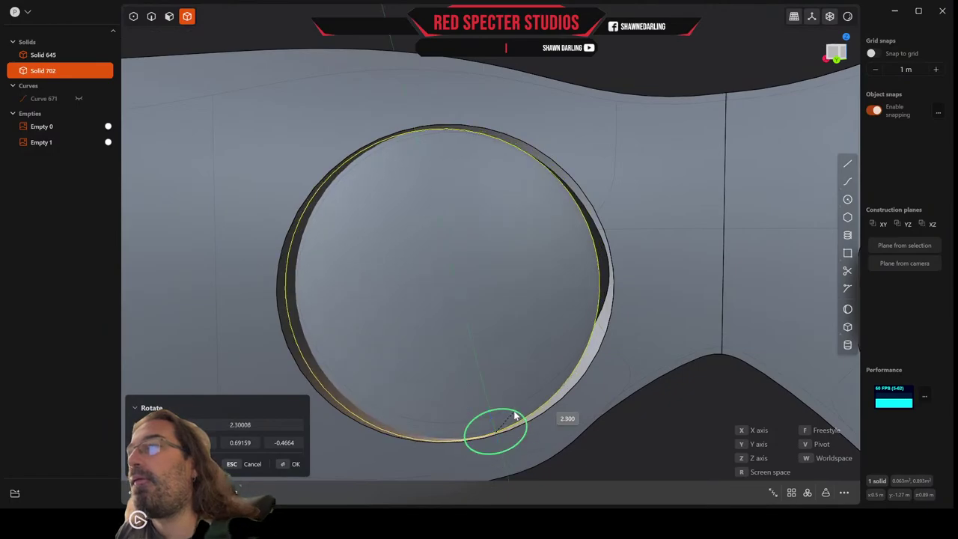
{"action": "left_click_drag", "start_coordinate": [522, 416], "coordinate": [515, 412]}
{"action": "right_click", "coordinate": [522, 398]}
{"action": "middle_click_drag", "start_coordinate": [520, 386], "coordinate": [519, 412]}
{"action": "key", "text": "r"}
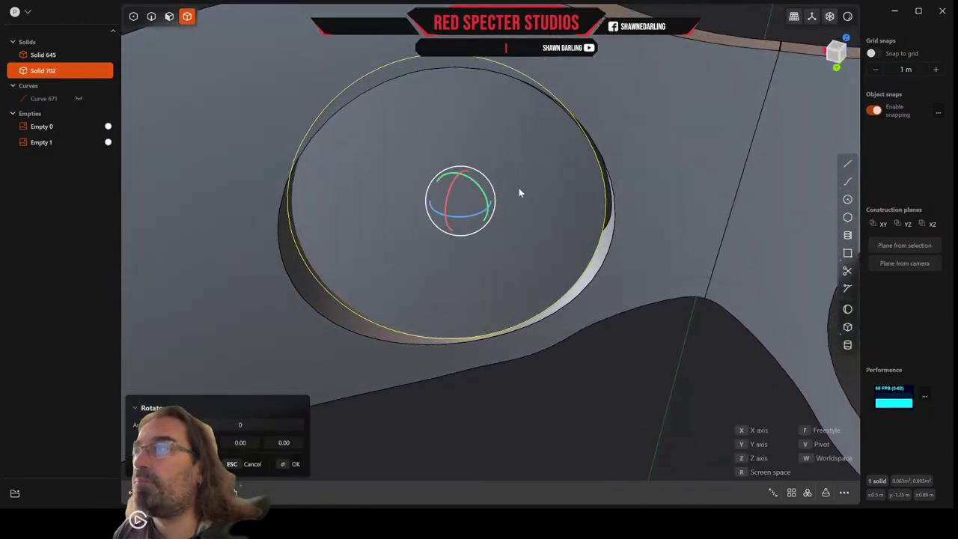
{"action": "key", "text": "v"}
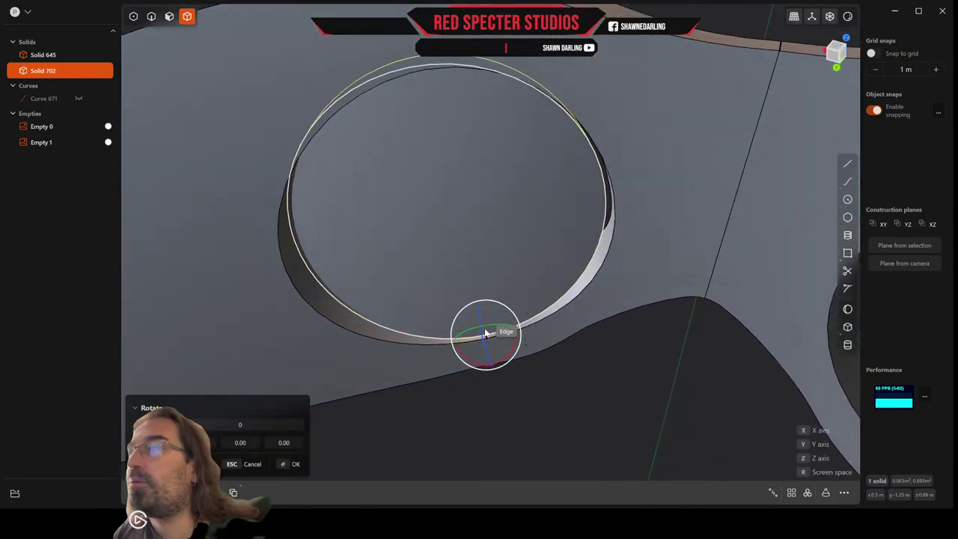
{"action": "left_click", "coordinate": [488, 330]}
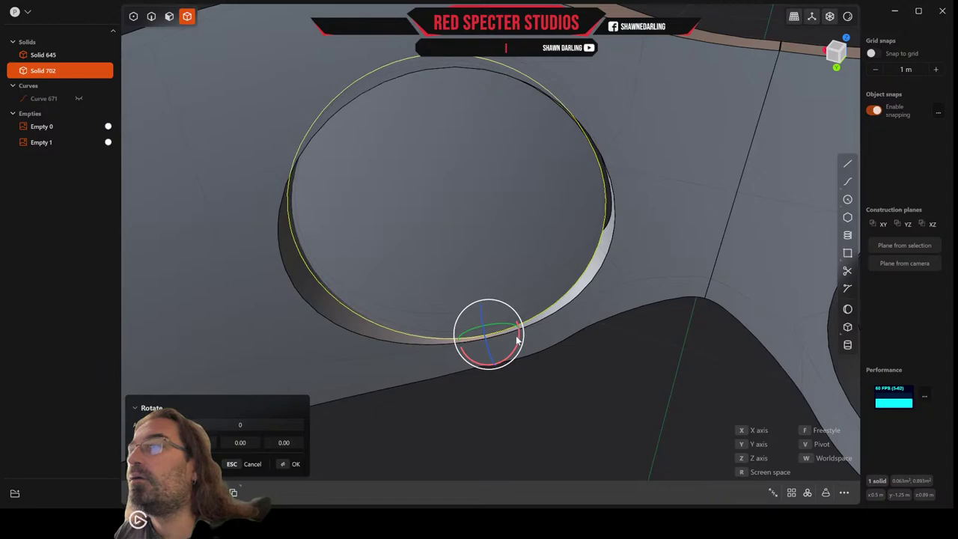
{"action": "middle_click_drag", "start_coordinate": [537, 320], "coordinate": [606, 269]}
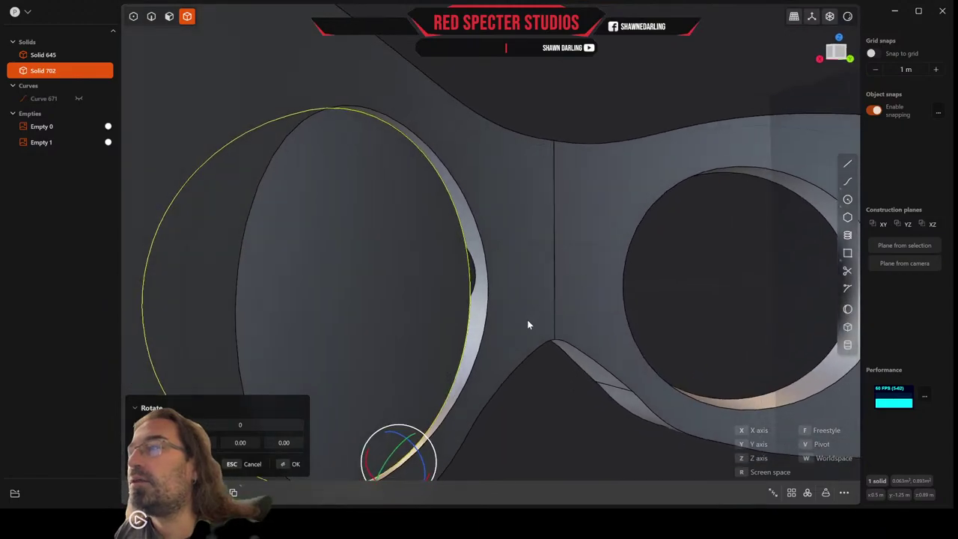
{"action": "key", "text": "Escape"}
Rotate the dome lens about 6.4 degrees around the vertical Z axis to follow the mask's curvature
{"action": "middle_click_drag", "start_coordinate": [562, 411], "coordinate": [742, 338]}
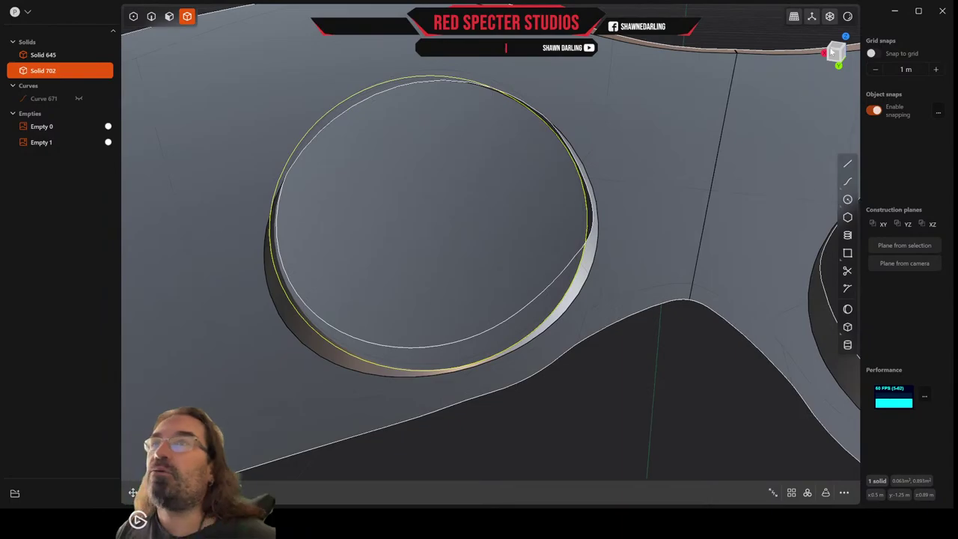
{"action": "left_click", "coordinate": [832, 48]}
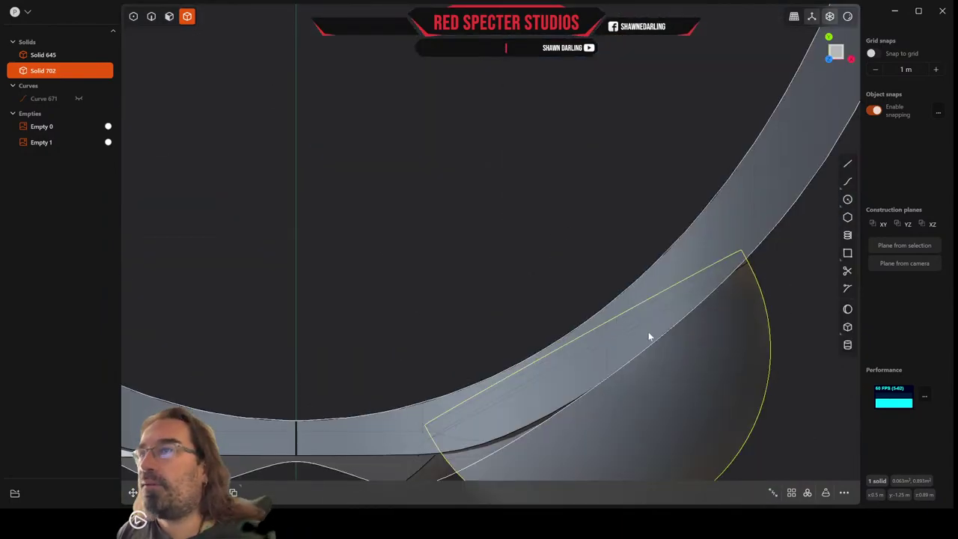
{"action": "middle_click_drag", "start_coordinate": [648, 332], "coordinate": [671, 245]}
{"action": "scroll", "coordinate": [684, 220], "scroll_direction": "down", "scroll_amount": 1}
{"action": "scroll", "coordinate": [688, 223], "scroll_direction": "up", "scroll_amount": 1}
{"action": "scroll", "coordinate": [688, 227], "scroll_direction": "down", "scroll_amount": 3}
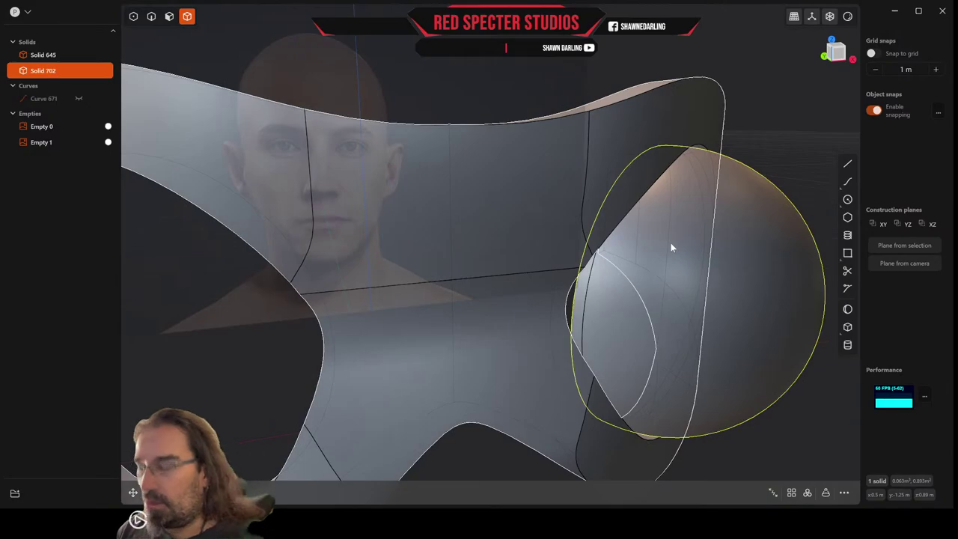
{"action": "key", "text": "r"}
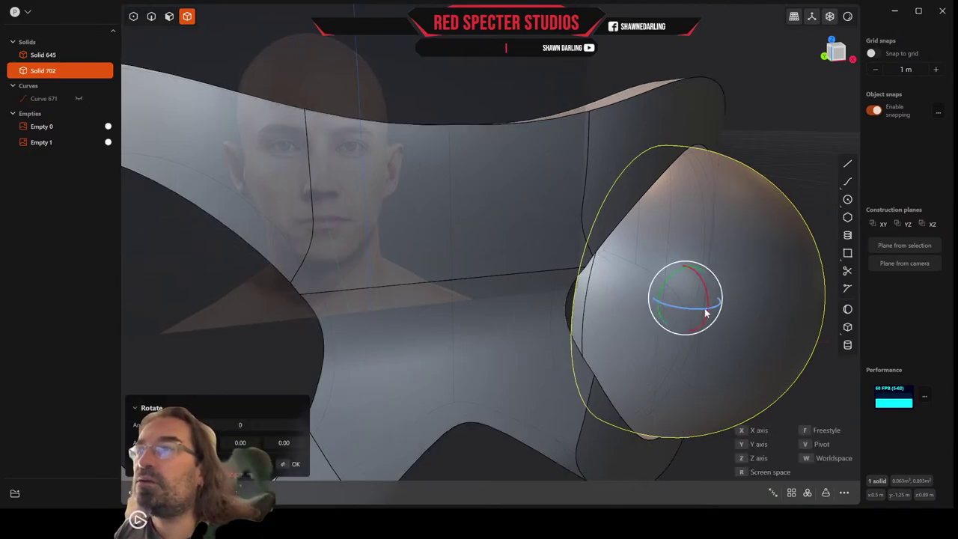
{"action": "left_click_drag", "start_coordinate": [695, 308], "coordinate": [691, 310]}
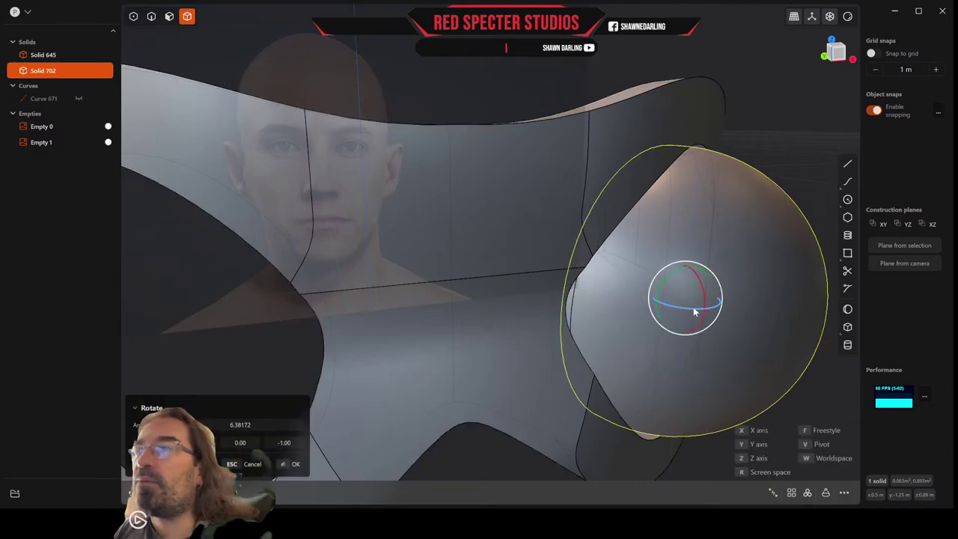
{"action": "middle_click_drag", "start_coordinate": [691, 310], "coordinate": [589, 299]}
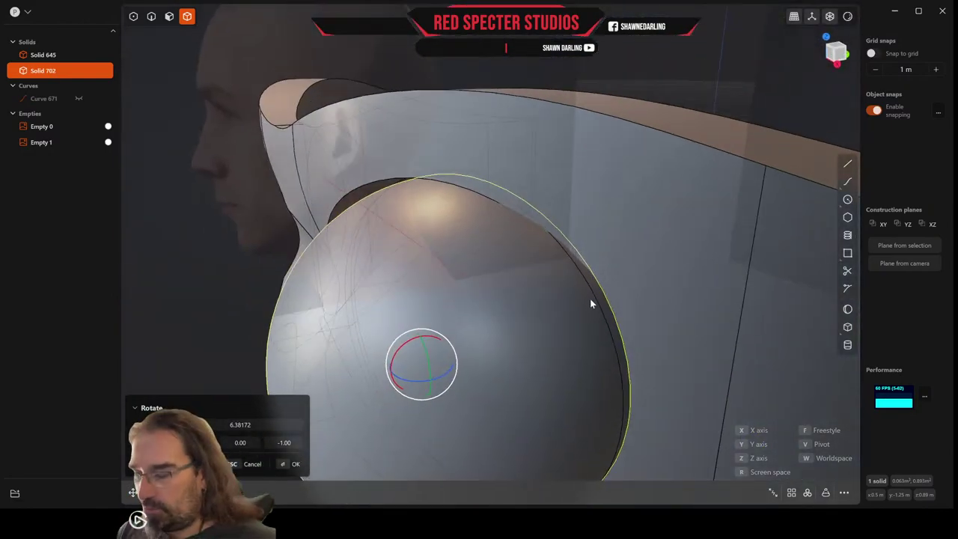
Move the dome lens in the horizontal plane to seat it in the eye opening, with a Y offset of about 0.011 m
{"action": "key", "text": "g"}
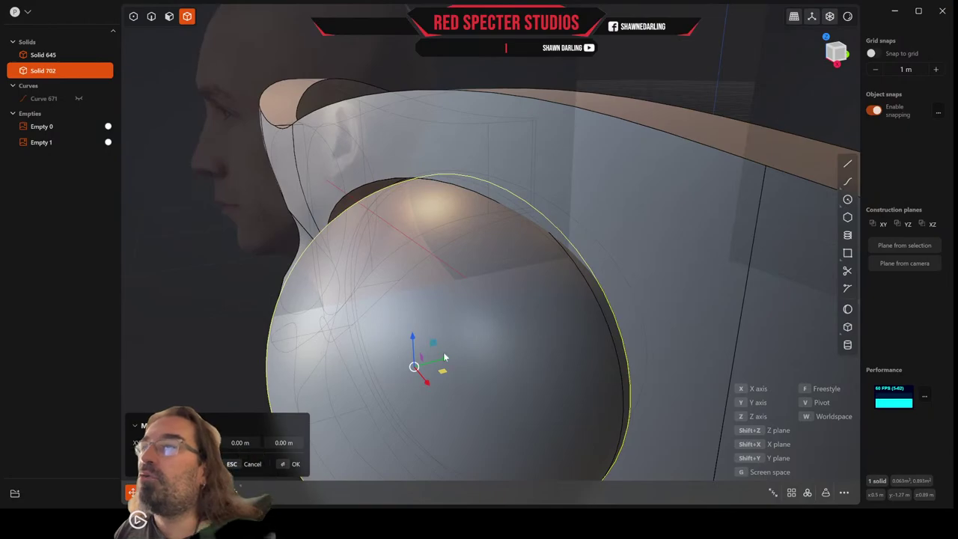
{"action": "left_click_drag", "start_coordinate": [442, 369], "coordinate": [447, 362]}
{"action": "middle_click_drag", "start_coordinate": [448, 362], "coordinate": [532, 363]}
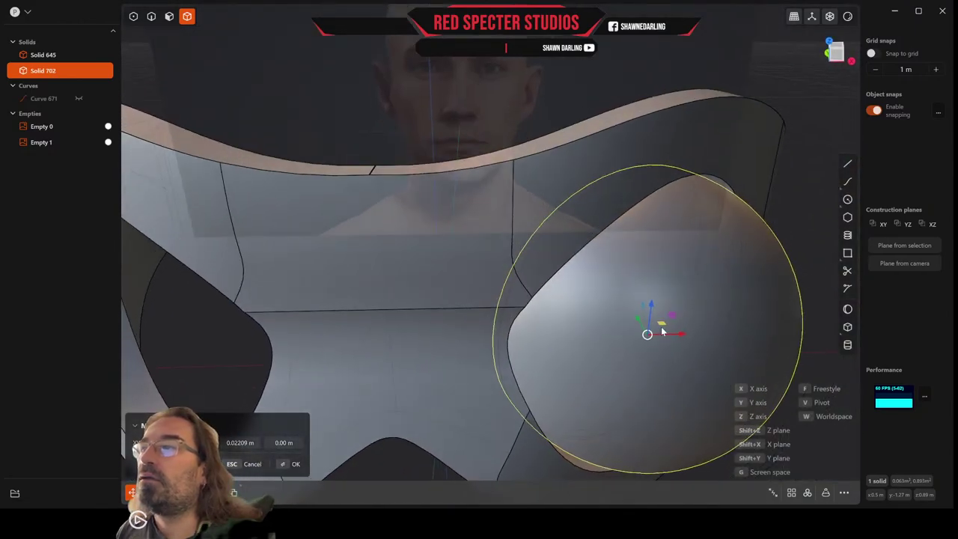
{"action": "mouse_move", "coordinate": [662, 327]}
{"action": "left_mouse_down"}
{"action": "mouse_move", "coordinate": [677, 332]}
{"action": "mouse_move", "coordinate": [667, 327]}
{"action": "left_mouse_up"}
{"action": "middle_click_drag", "start_coordinate": [667, 327], "coordinate": [590, 368]}
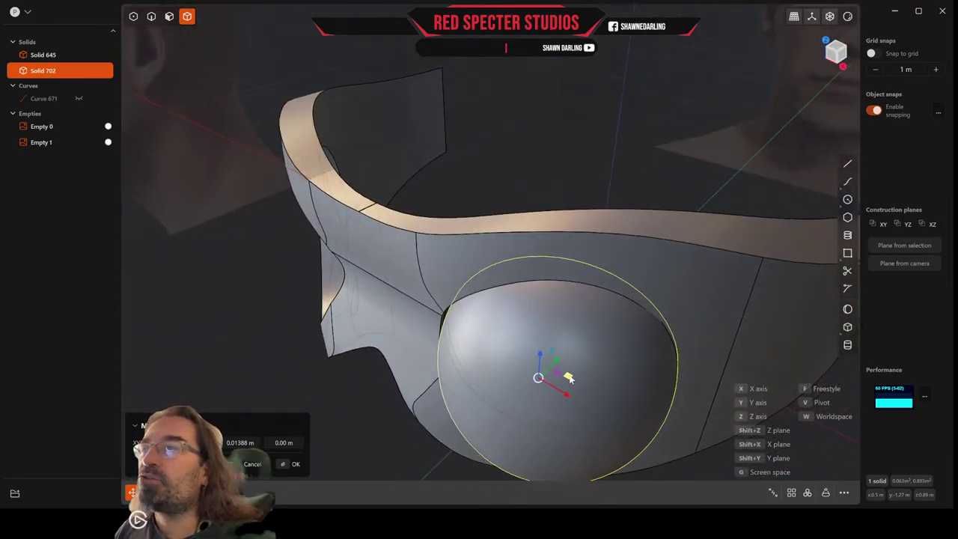
{"action": "left_click_drag", "start_coordinate": [568, 378], "coordinate": [566, 376]}
{"action": "middle_click_drag", "start_coordinate": [567, 376], "coordinate": [610, 329]}
{"action": "scroll", "coordinate": [610, 329], "scroll_direction": "down", "scroll_amount": 2}
{"action": "scroll", "coordinate": [498, 418], "scroll_direction": "down", "scroll_amount": 2}
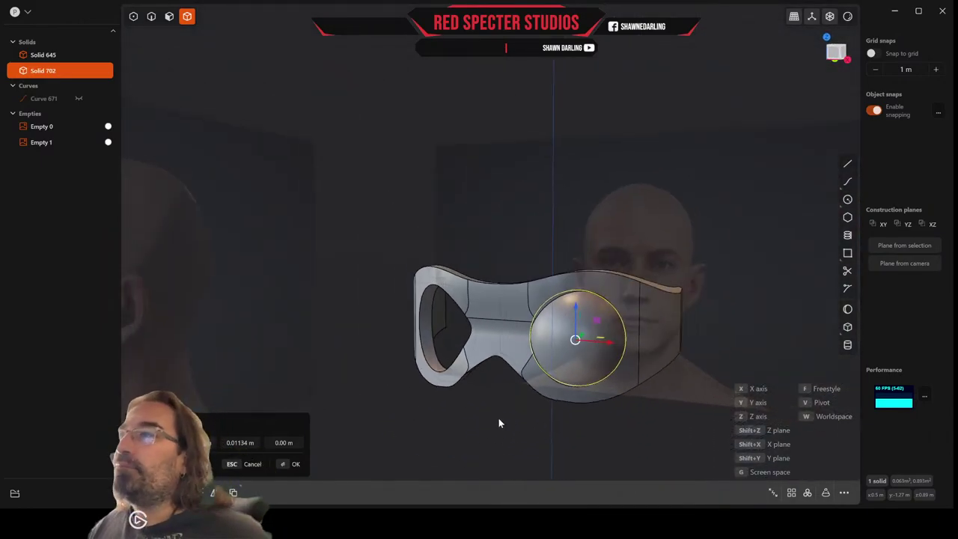
{"action": "key", "text": "Return"}
{"action": "mouse_move", "coordinate": [498, 418]}
{"action": "middle_mouse_down"}
{"action": "mouse_move", "coordinate": [477, 450]}
{"action": "mouse_move", "coordinate": [499, 422]}
{"action": "middle_mouse_up"}
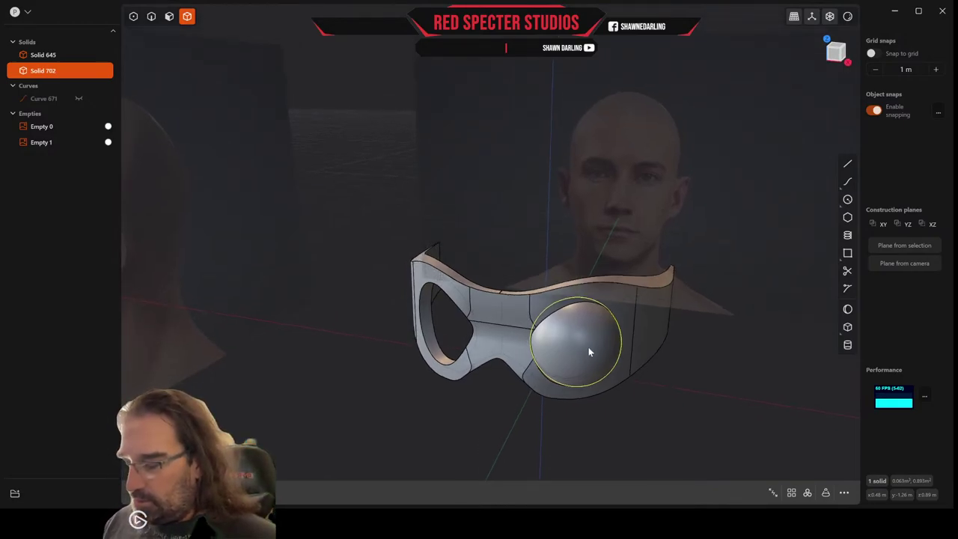
Mirror the dome lens across the X axis to the mask's other eye opening and clear the selection
{"action": "key", "text": "alt+x"}
{"action": "key", "text": "x"}
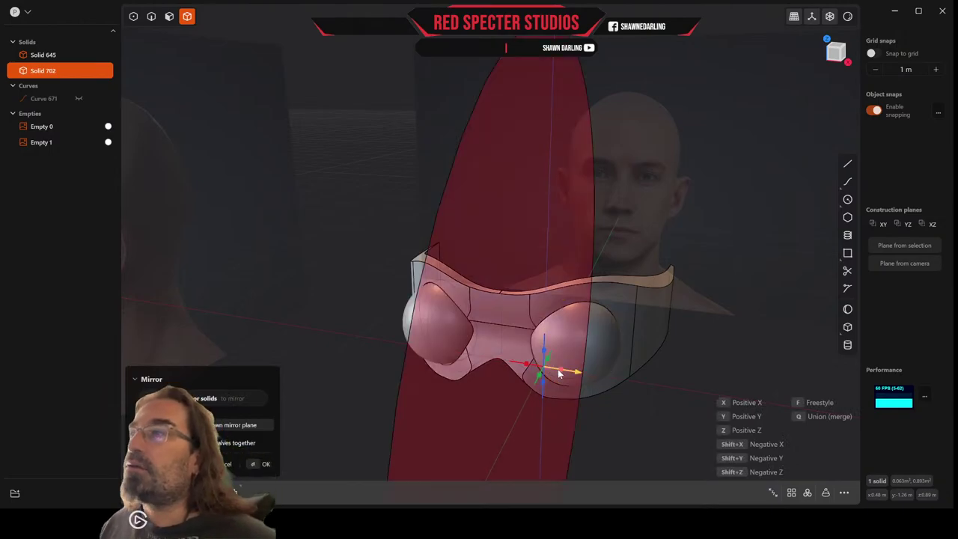
{"action": "right_click", "coordinate": [668, 398]}
{"action": "middle_click_drag", "start_coordinate": [605, 402], "coordinate": [528, 146]}
{"action": "left_click", "coordinate": [683, 443]}
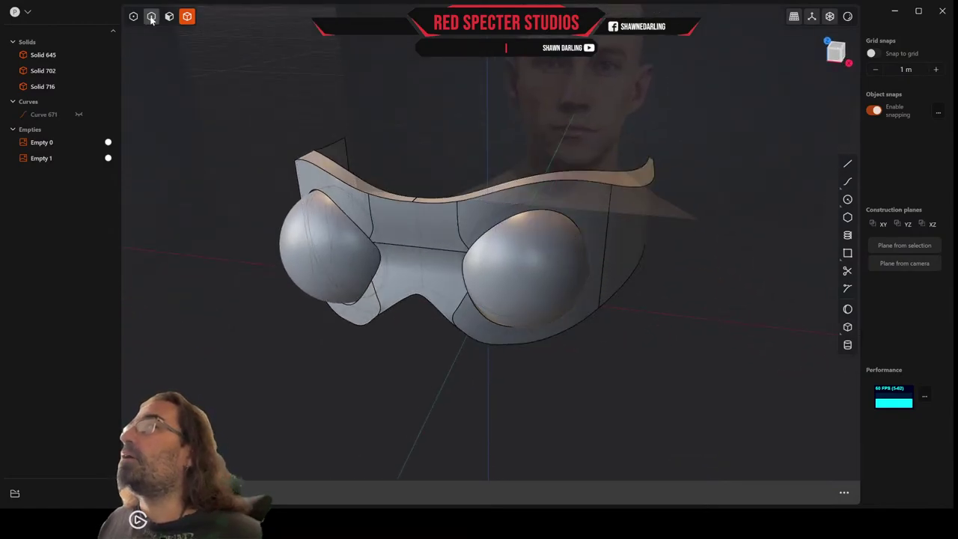
Select the full outer edge loop of the eye opening around the original lens and duplicate it as a separate curve
{"action": "key", "text": "2"}
{"action": "middle_click_drag", "start_coordinate": [504, 237], "coordinate": [520, 216]}
{"action": "scroll", "coordinate": [519, 211], "scroll_direction": "up", "scroll_amount": 2}
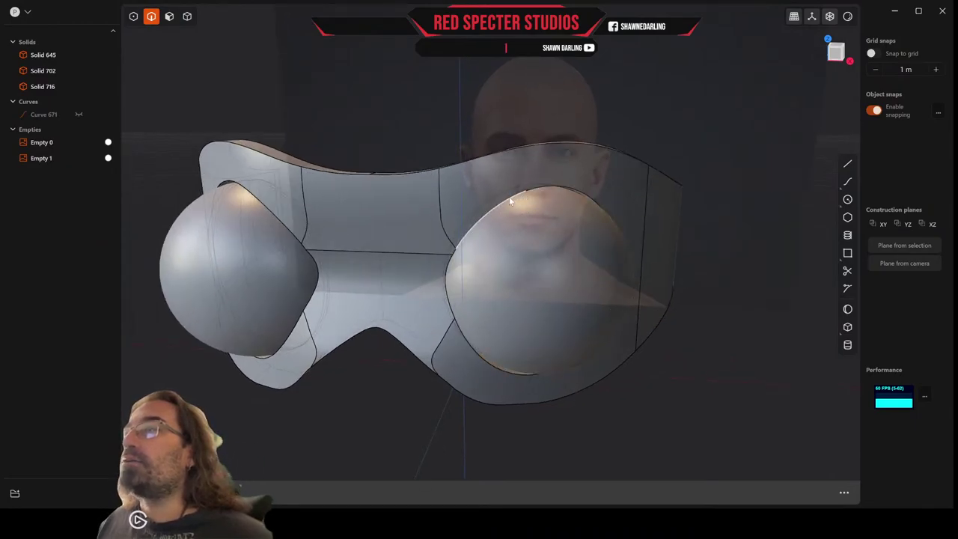
{"action": "left_click", "coordinate": [510, 201]}
{"action": "key", "text": "f"}
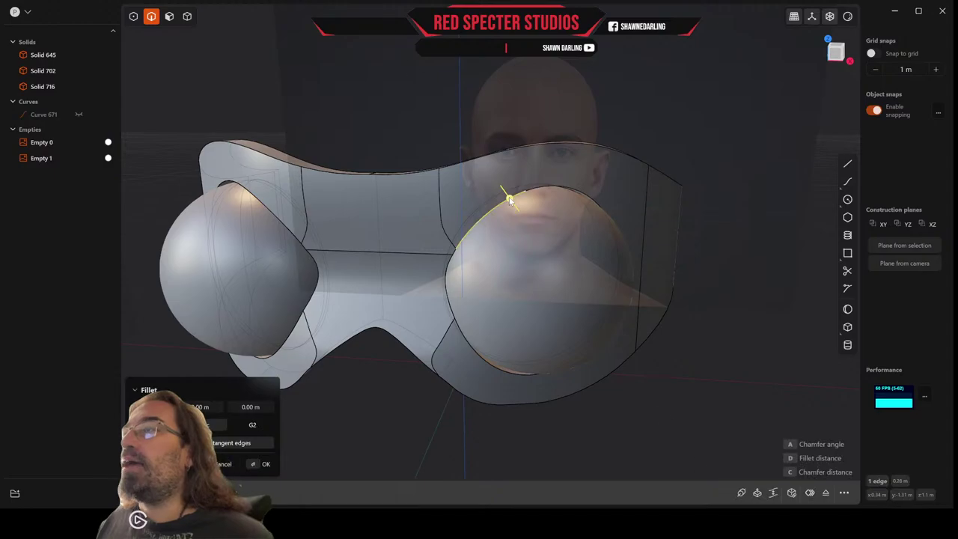
{"action": "left_click", "coordinate": [457, 251]}
{"action": "mouse_move", "coordinate": [457, 249]}
{"action": "middle_mouse_down"}
{"action": "mouse_move", "coordinate": [520, 231]}
{"action": "mouse_move", "coordinate": [430, 217]}
{"action": "mouse_move", "coordinate": [441, 255]}
{"action": "middle_mouse_up"}
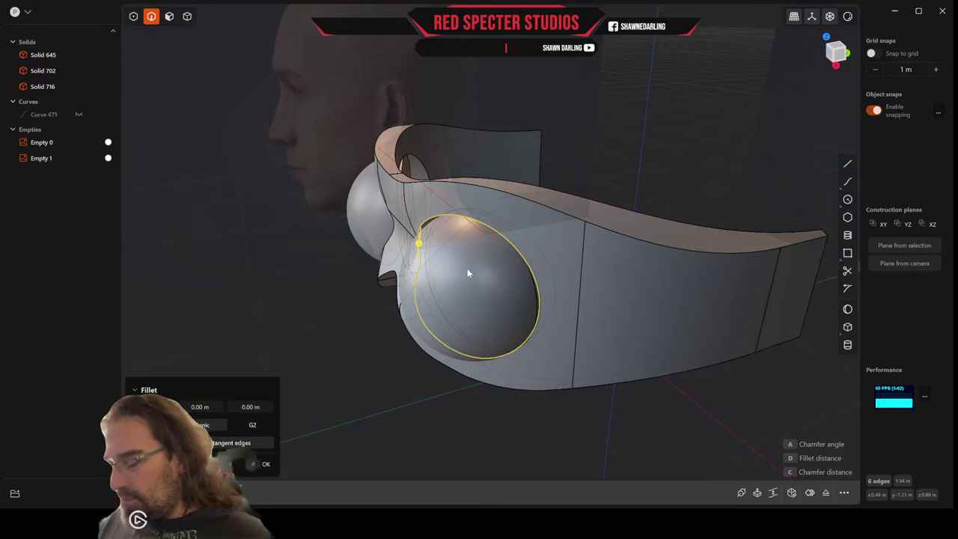
{"action": "key", "text": "ctrl+d"}
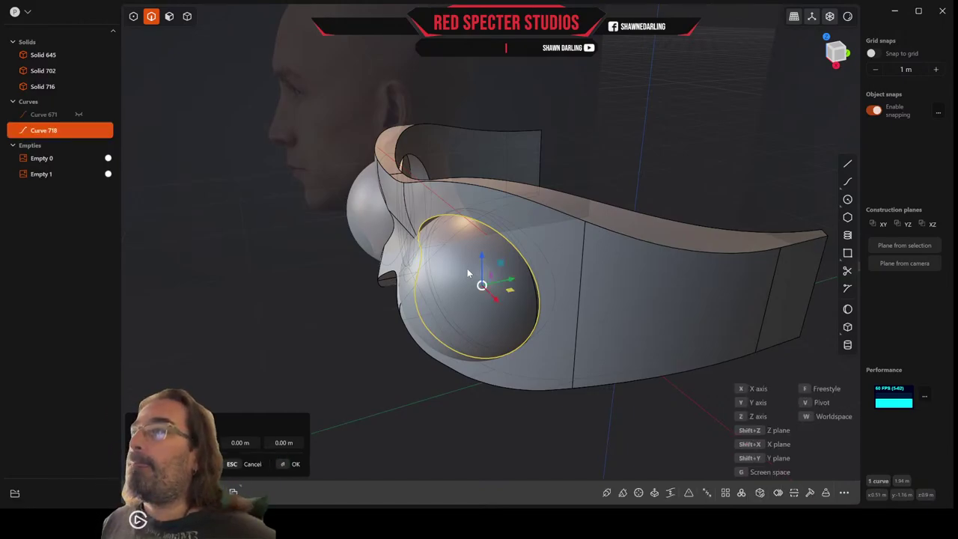
Try moving the duplicated eye-opening curve outward, and discard the curve
{"action": "left_click_drag", "start_coordinate": [513, 280], "coordinate": [452, 293]}
{"action": "key", "text": "Escape"}
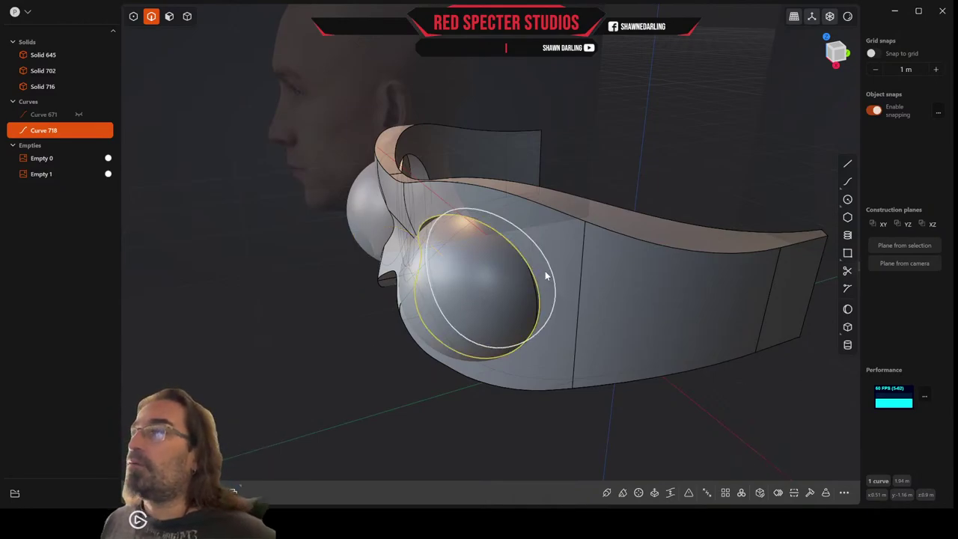
{"action": "middle_click_drag", "start_coordinate": [548, 277], "coordinate": [574, 257]}
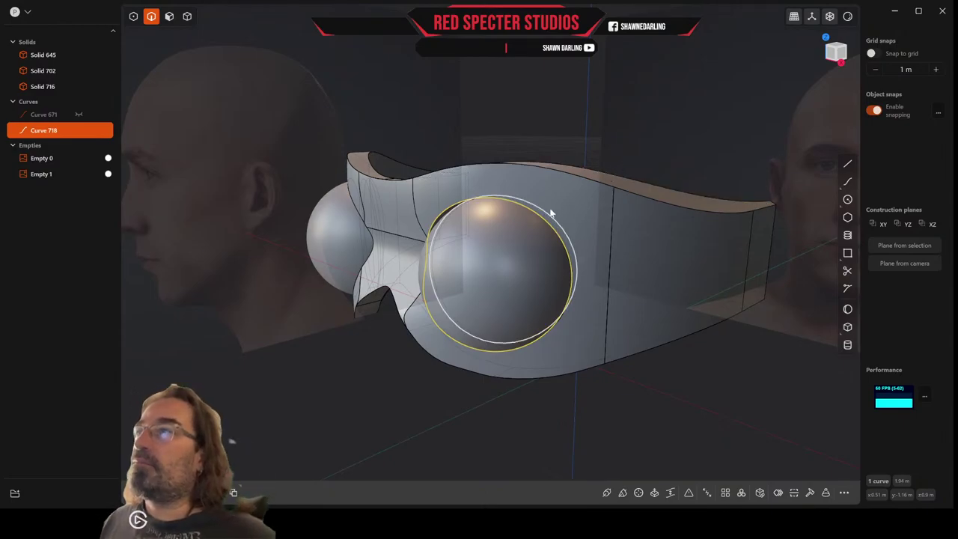
{"action": "middle_click_drag", "start_coordinate": [611, 234], "coordinate": [591, 230]}
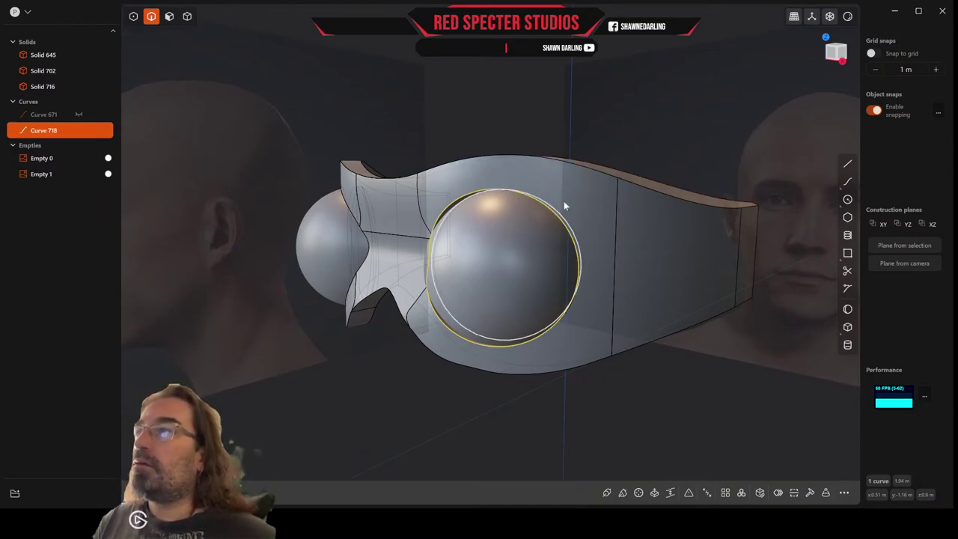
{"action": "middle_click_drag", "start_coordinate": [591, 187], "coordinate": [576, 213]}
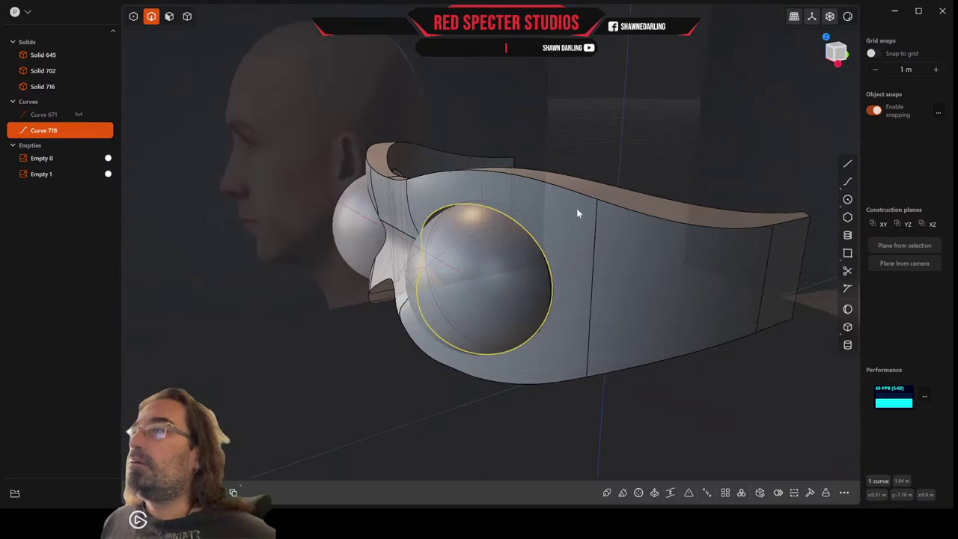
{"action": "key", "text": "f"}
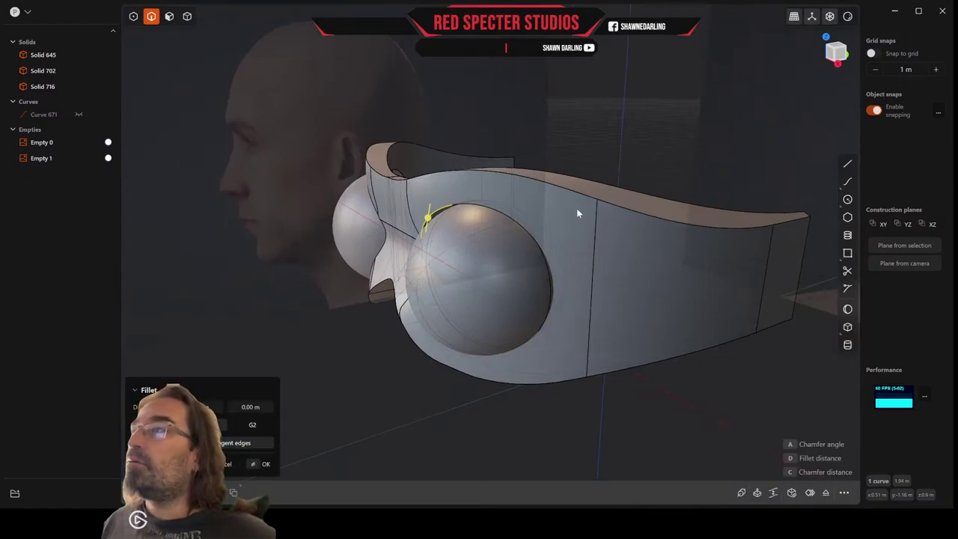
{"action": "left_click", "coordinate": [519, 222]}
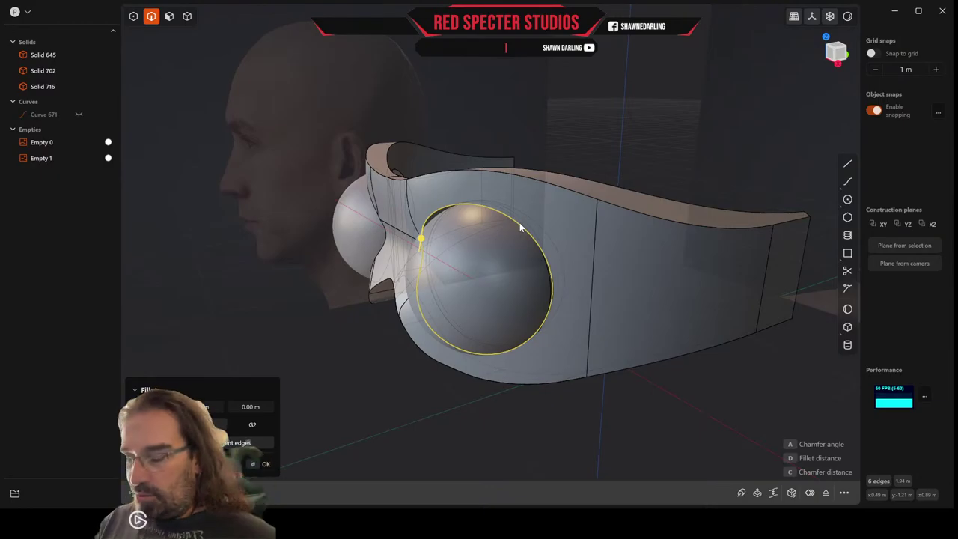
{"action": "key", "text": "d"}
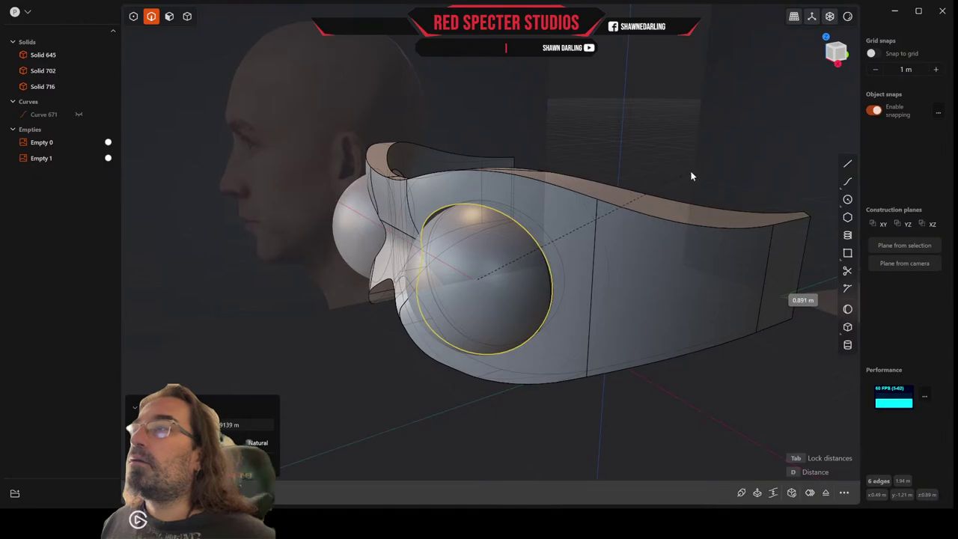
{"action": "key", "text": "Escape"}
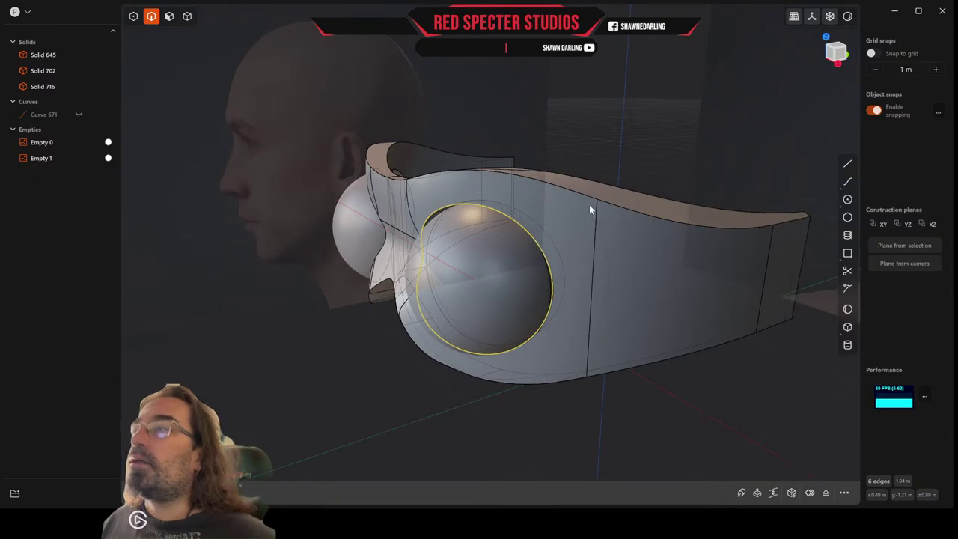
{"action": "middle_click_drag", "start_coordinate": [589, 204], "coordinate": [639, 200]}
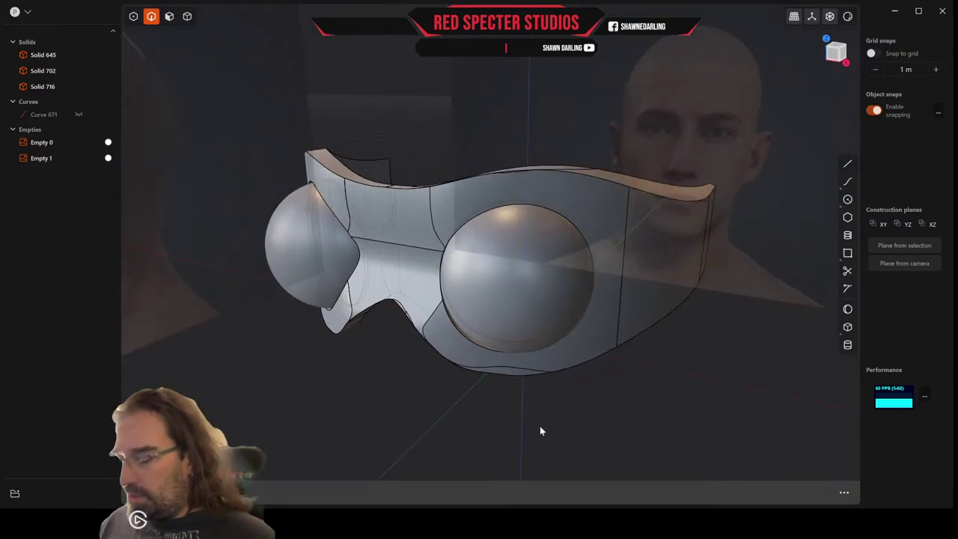
{"action": "key", "text": "f"}
{"action": "key", "text": "Escape"}
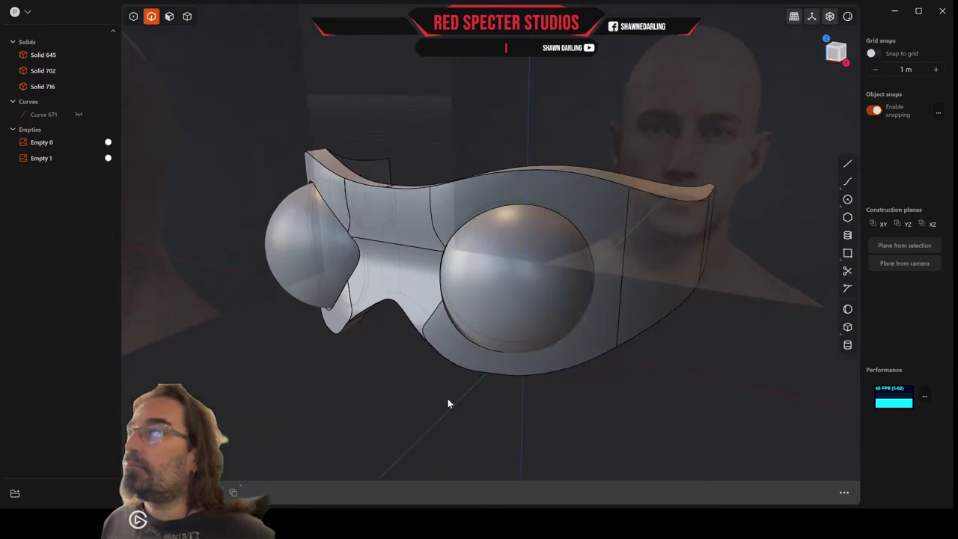
Offset the full edge loop of the original lens's eye opening by about -0.044 m onto the surrounding mask surface
{"action": "left_click", "coordinate": [462, 334]}
{"action": "key", "text": "f"}
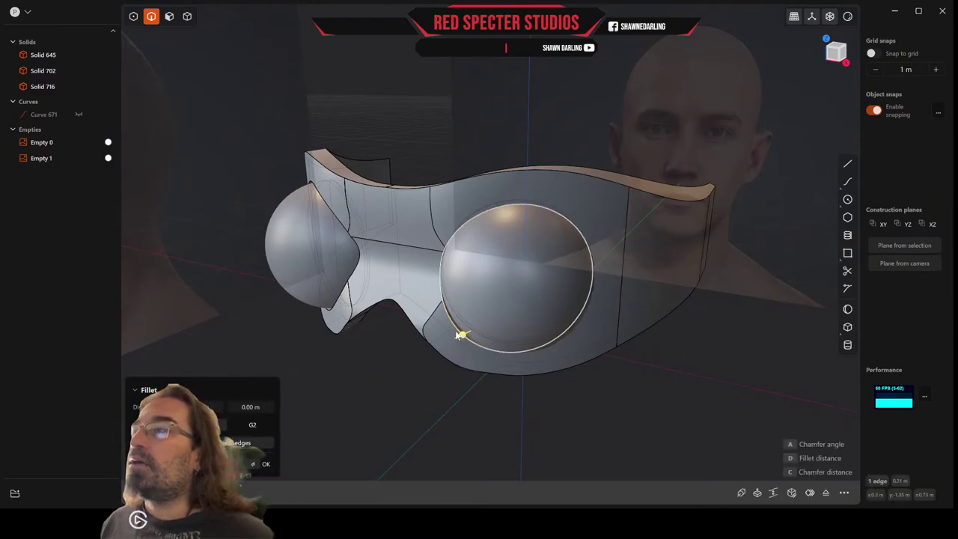
{"action": "double_click", "coordinate": [441, 297]}
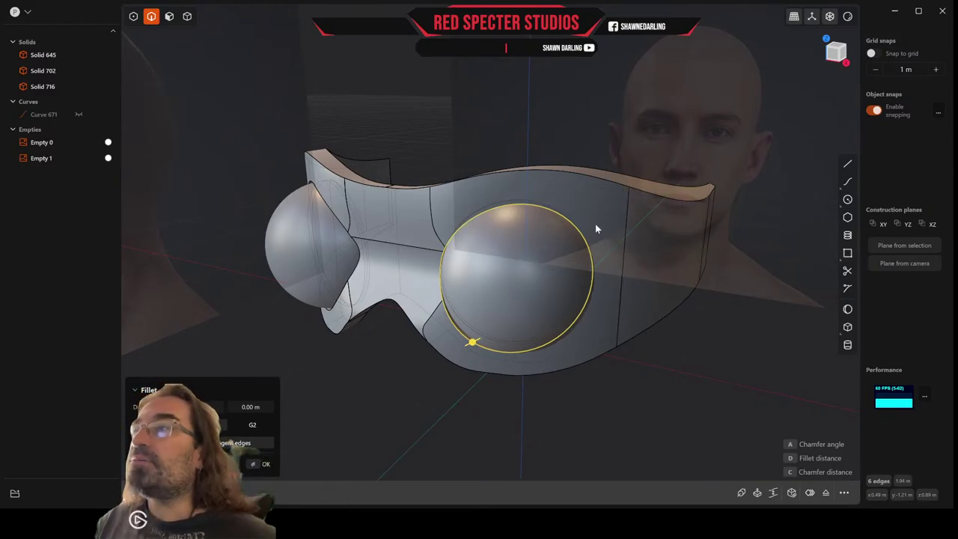
{"action": "key", "text": "o"}
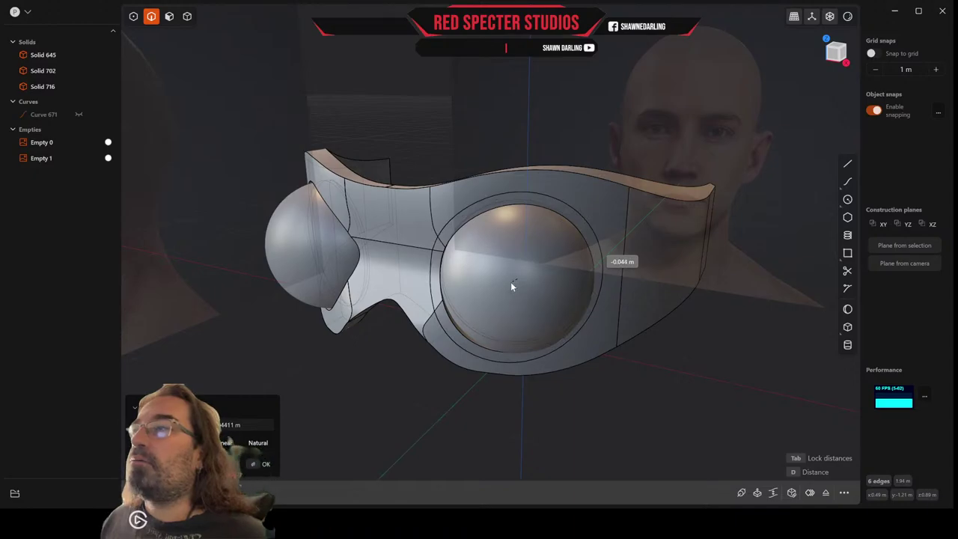
{"action": "left_click", "coordinate": [511, 286]}
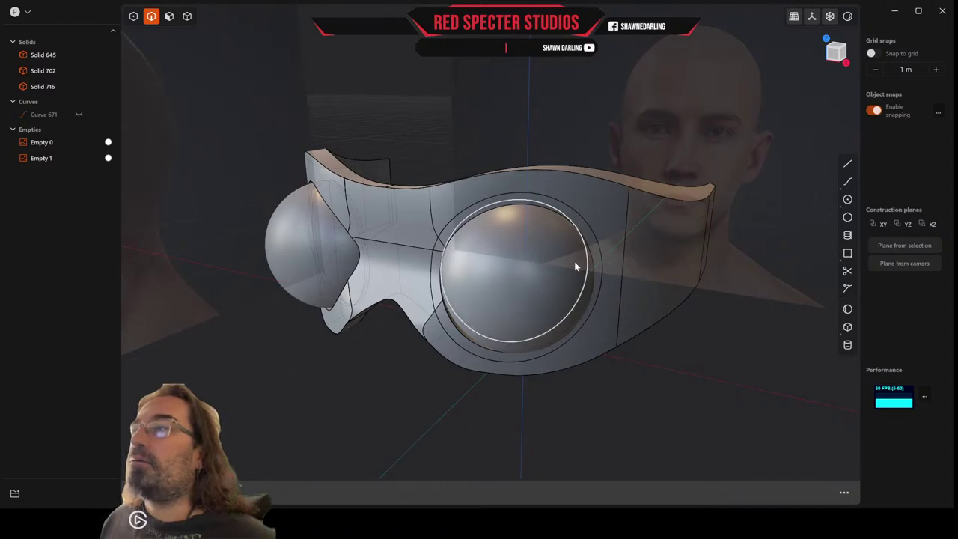
{"action": "middle_click_drag", "start_coordinate": [577, 265], "coordinate": [409, 87]}
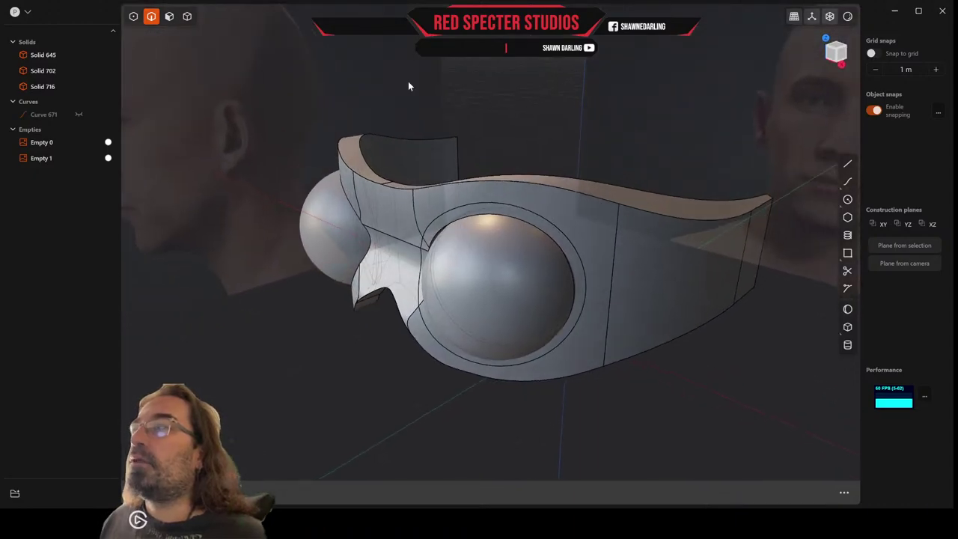
Extrude the three ring faces around the eye opening about 0.032 m outward as a separate rim body
{"action": "left_click", "coordinate": [169, 17]}
{"action": "left_click", "coordinate": [546, 232]}
{"action": "key", "text": "o"}
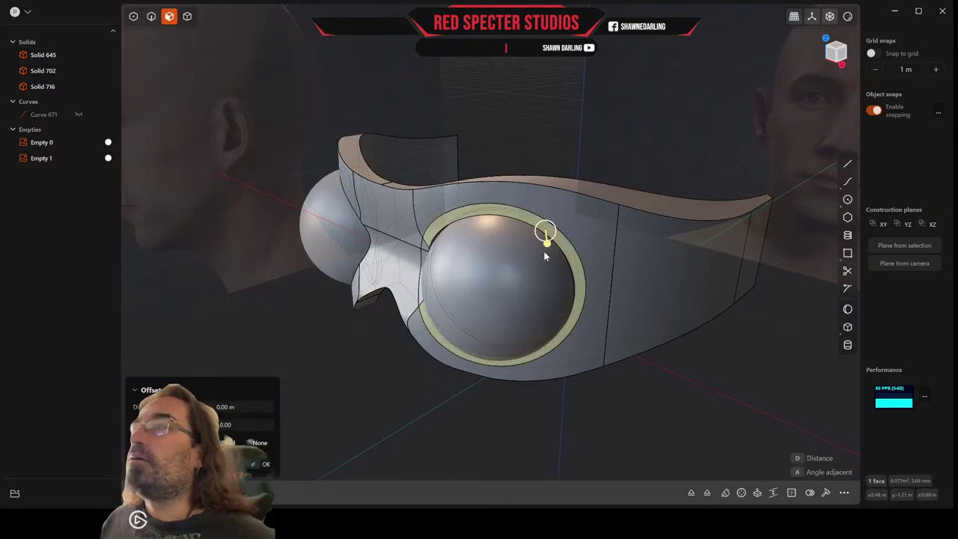
{"action": "middle_click_drag", "start_coordinate": [545, 250], "coordinate": [600, 258]}
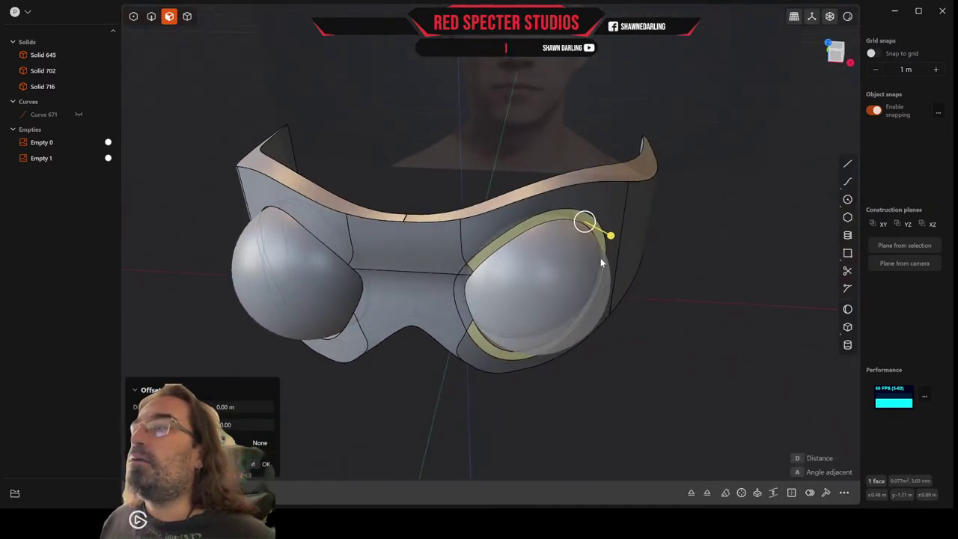
{"action": "left_click", "coordinate": [460, 306], "text": "shift"}
{"action": "middle_click_drag", "start_coordinate": [469, 272], "coordinate": [500, 280]}
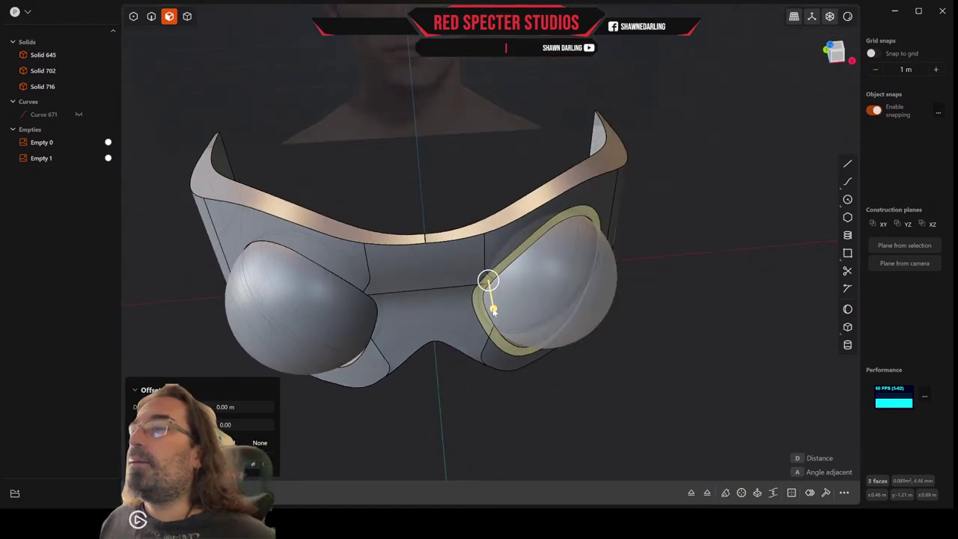
{"action": "key", "text": "e"}
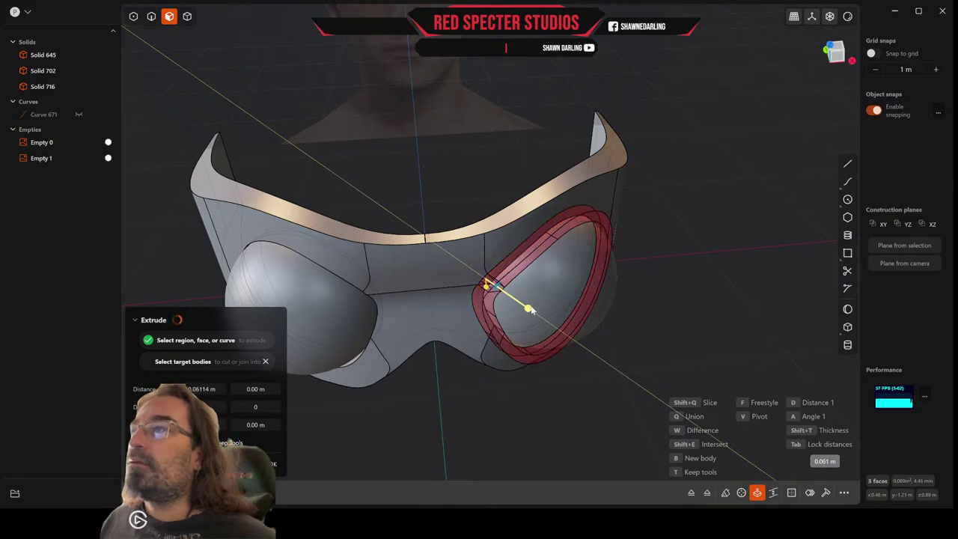
{"action": "left_click_drag", "start_coordinate": [526, 304], "coordinate": [524, 303]}
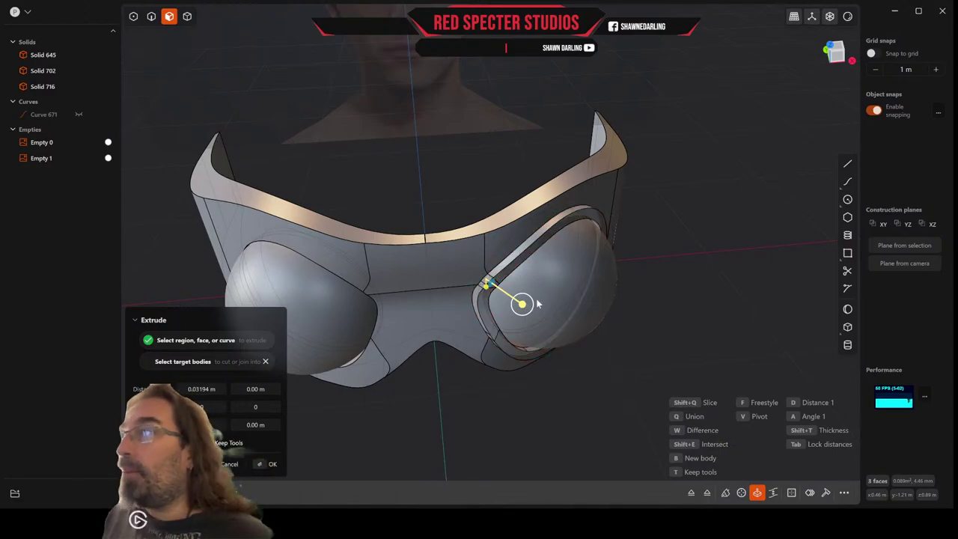
{"action": "middle_click_drag", "start_coordinate": [537, 302], "coordinate": [573, 192]}
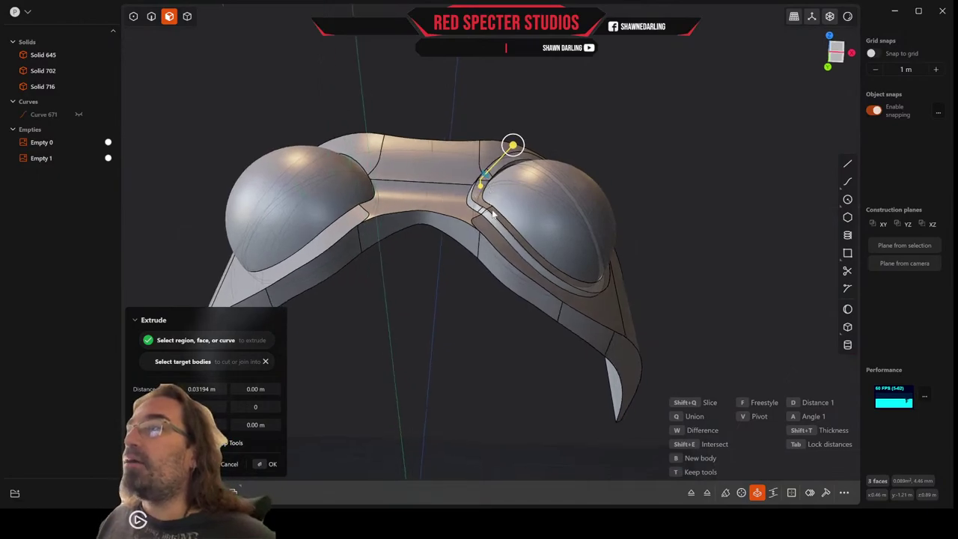
{"action": "middle_click_drag", "start_coordinate": [492, 215], "coordinate": [493, 239]}
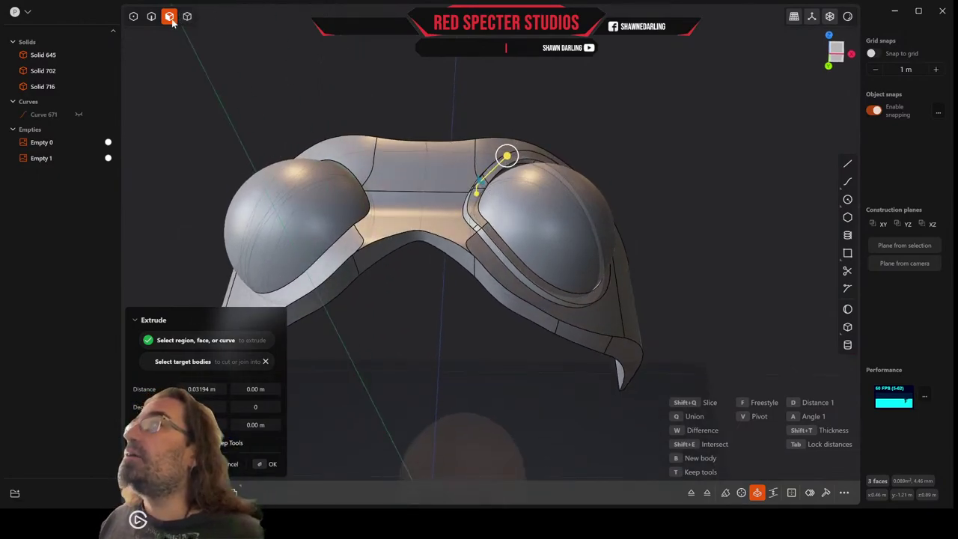
{"action": "key", "text": "Return"}
Select all three front faces of the extruded rim around the lens
{"action": "left_click", "coordinate": [501, 249]}
{"action": "key", "text": "o"}
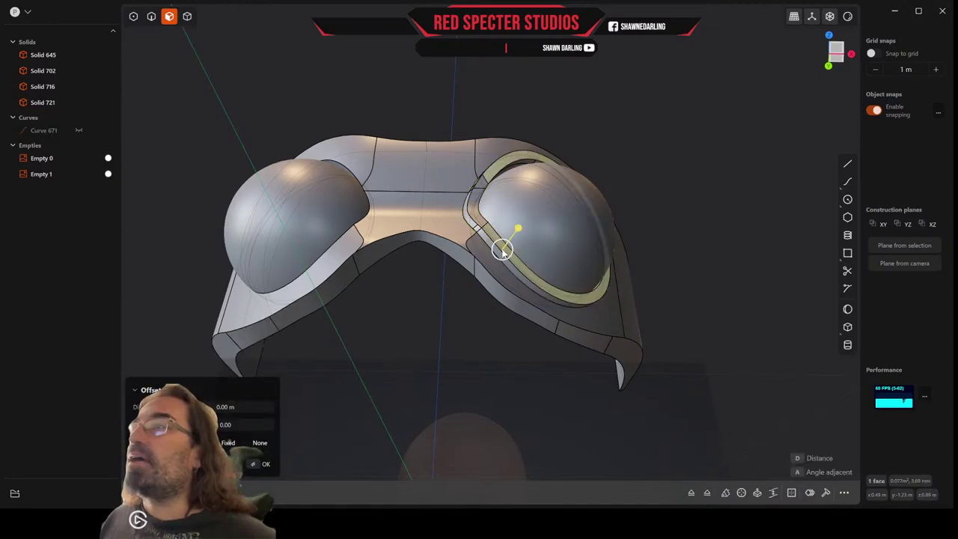
{"action": "left_click", "coordinate": [476, 223], "text": "shift"}
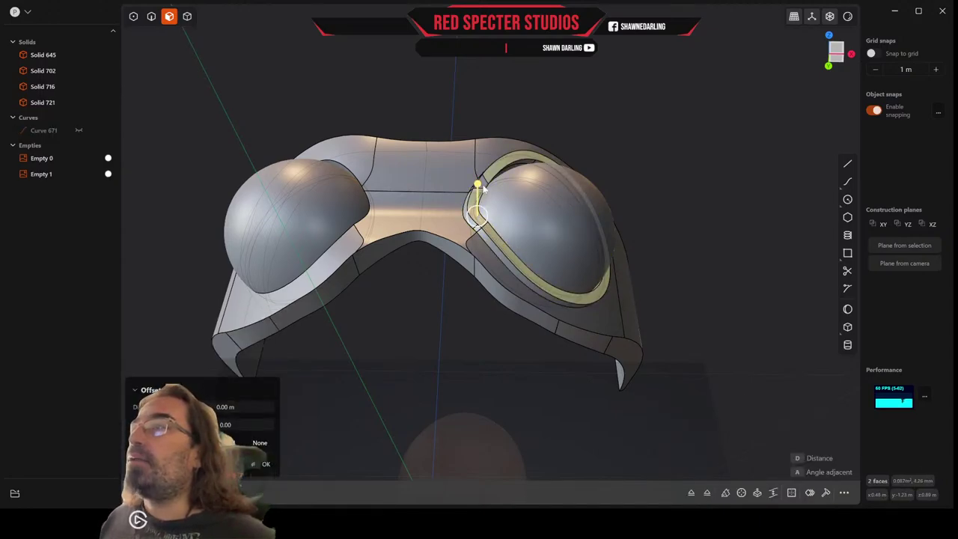
{"action": "middle_click_drag", "start_coordinate": [495, 196], "coordinate": [512, 283]}
{"action": "left_click", "coordinate": [486, 217], "text": "shift"}
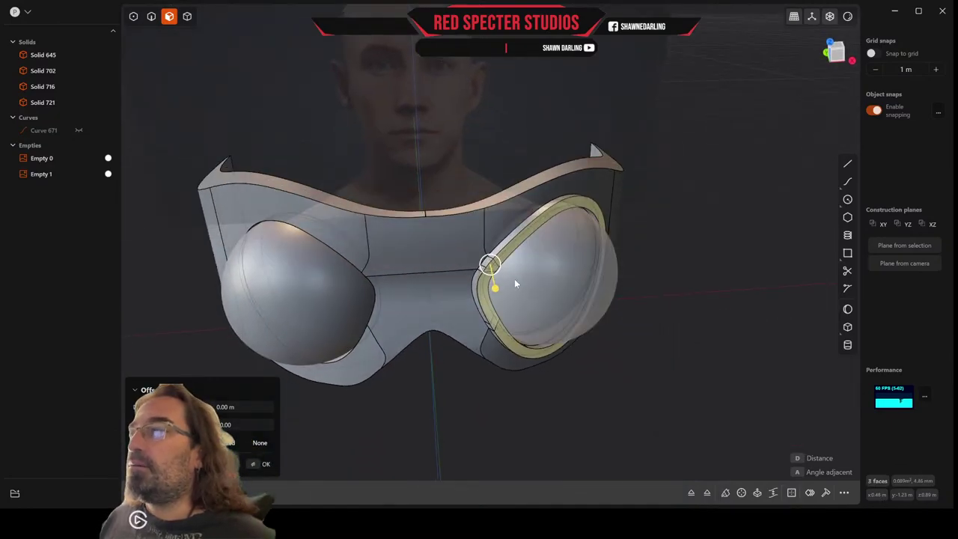
{"action": "key", "text": "g"}
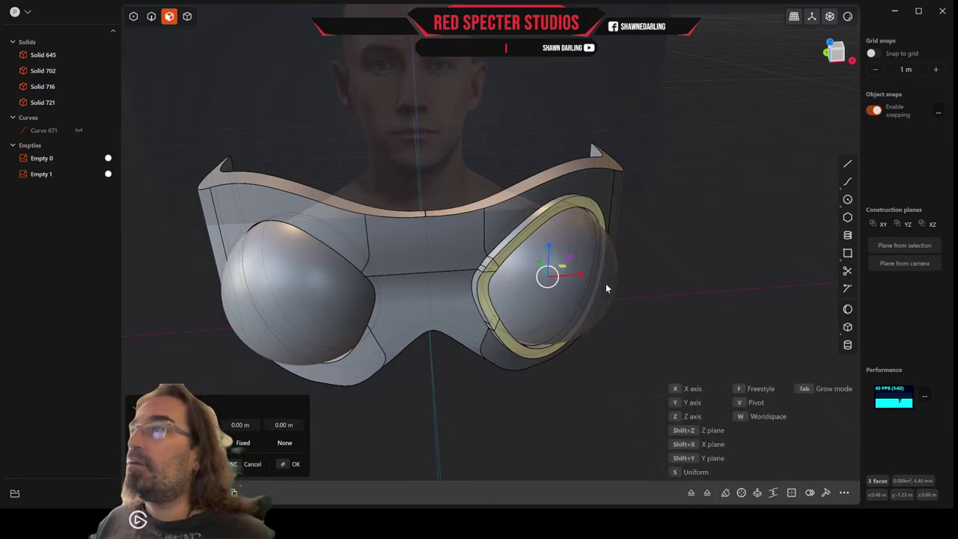
{"action": "middle_click_drag", "start_coordinate": [597, 273], "coordinate": [576, 287]}
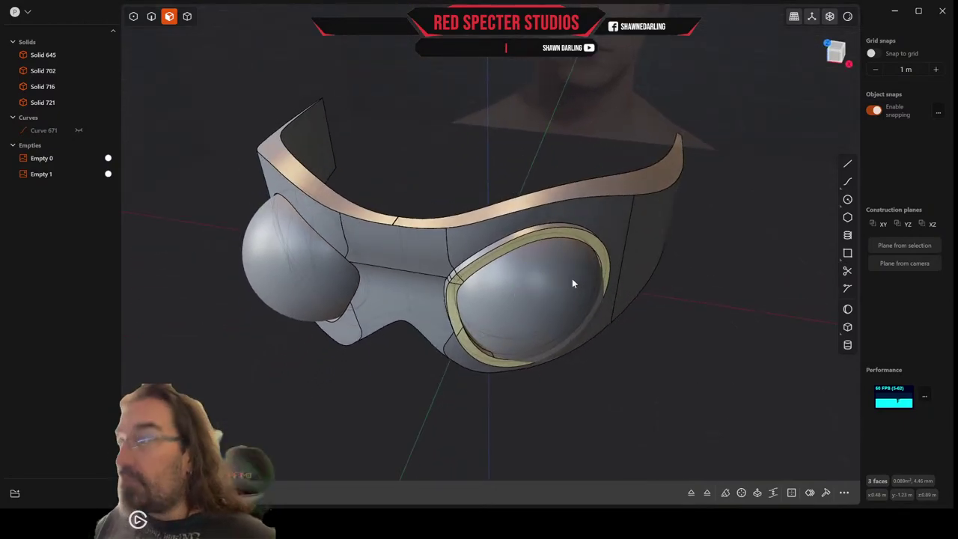
{"action": "key", "text": "v"}
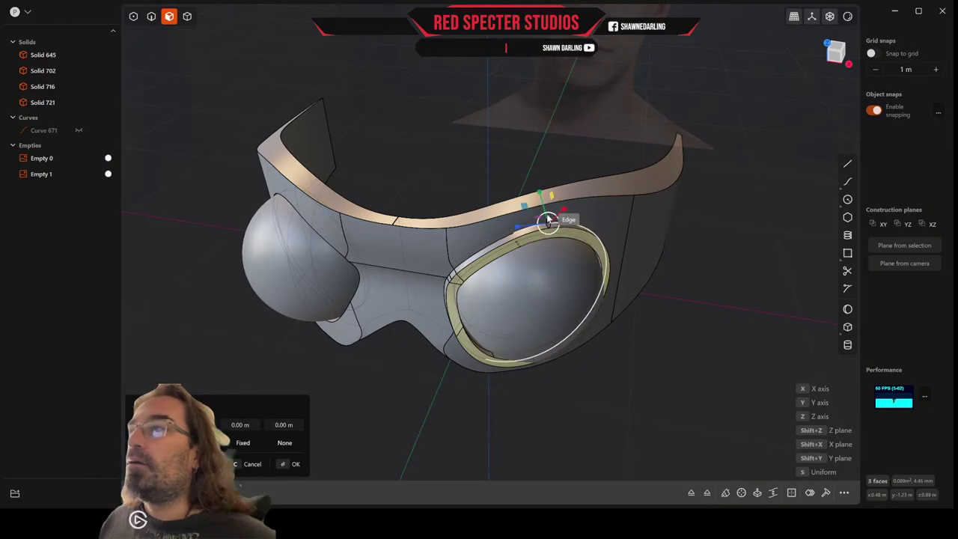
{"action": "middle_click_drag", "start_coordinate": [549, 207], "coordinate": [578, 189]}
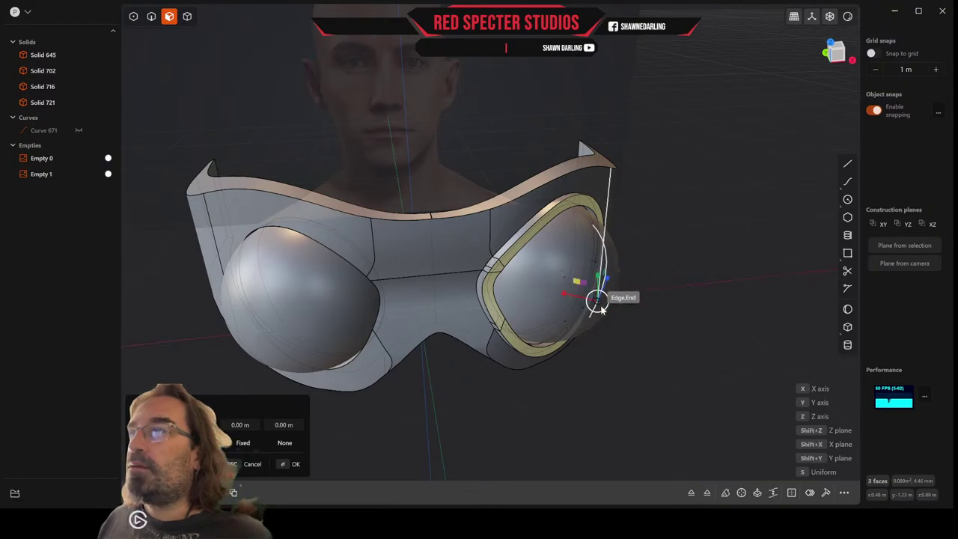
{"action": "mouse_move", "coordinate": [598, 310]}
{"action": "middle_mouse_down"}
{"action": "mouse_move", "coordinate": [651, 292]}
{"action": "mouse_move", "coordinate": [664, 265]}
{"action": "mouse_move", "coordinate": [608, 271]}
{"action": "mouse_move", "coordinate": [603, 292]}
{"action": "middle_mouse_up"}
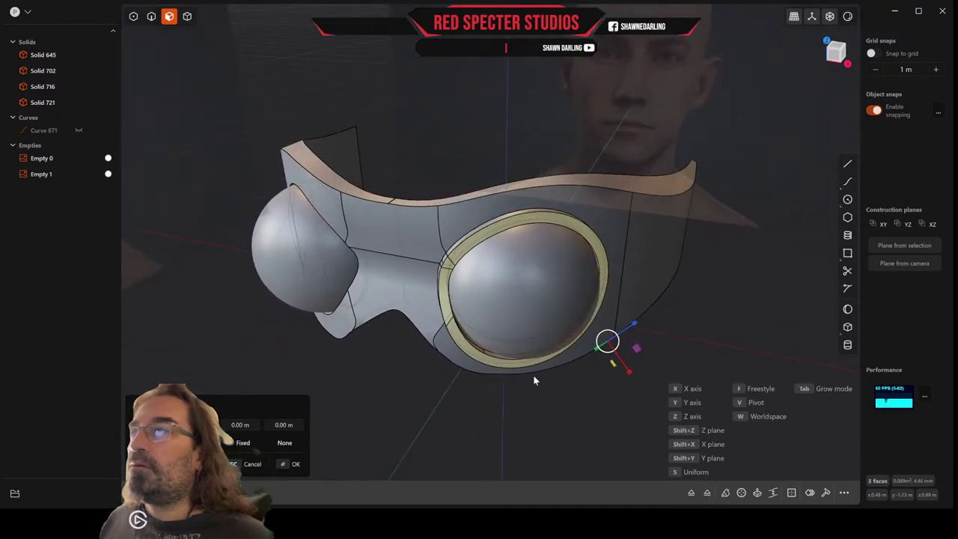
{"action": "left_click", "coordinate": [252, 464]}
{"action": "middle_click_drag", "start_coordinate": [436, 423], "coordinate": [459, 435]}
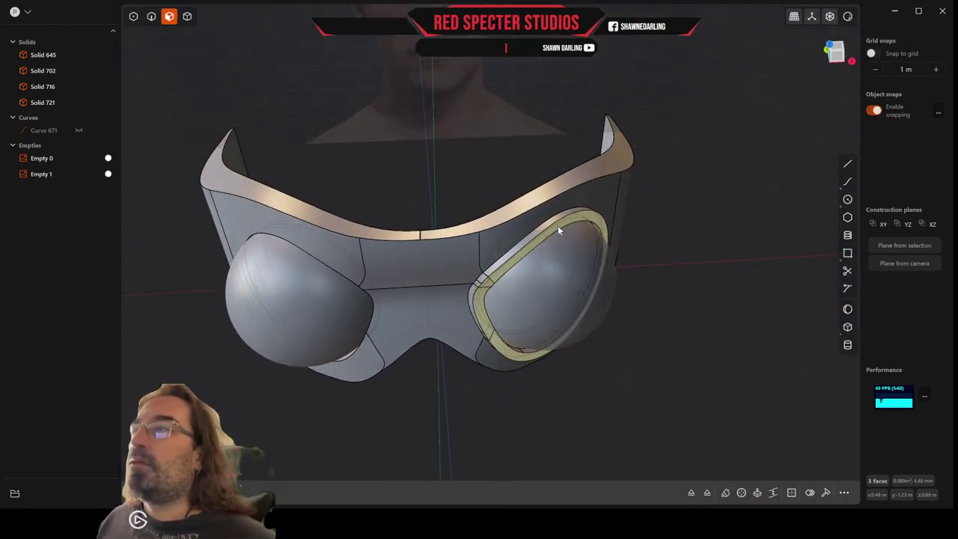
{"action": "key", "text": "g"}
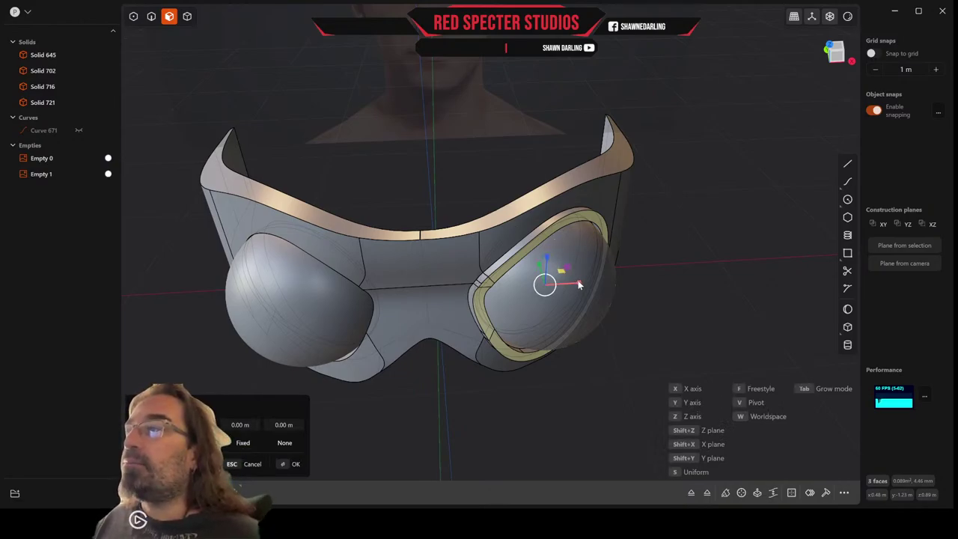
{"action": "left_click_drag", "start_coordinate": [578, 285], "coordinate": [621, 280]}
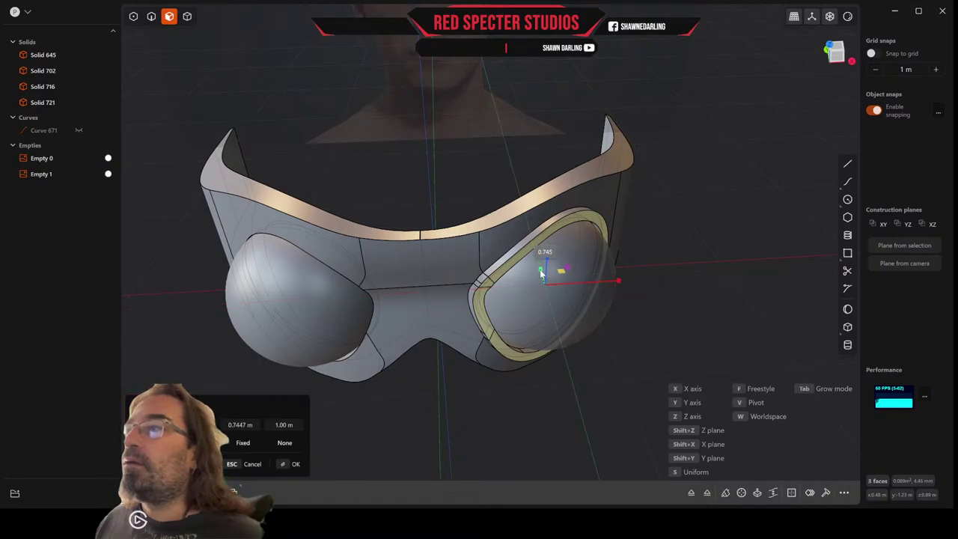
{"action": "left_click_drag", "start_coordinate": [544, 283], "coordinate": [555, 282]}
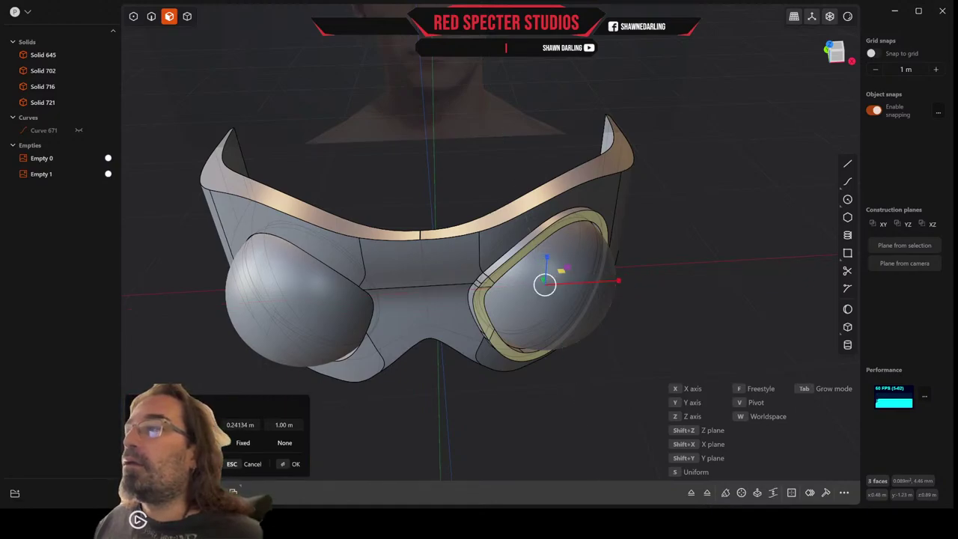
{"action": "left_click", "coordinate": [240, 464]}
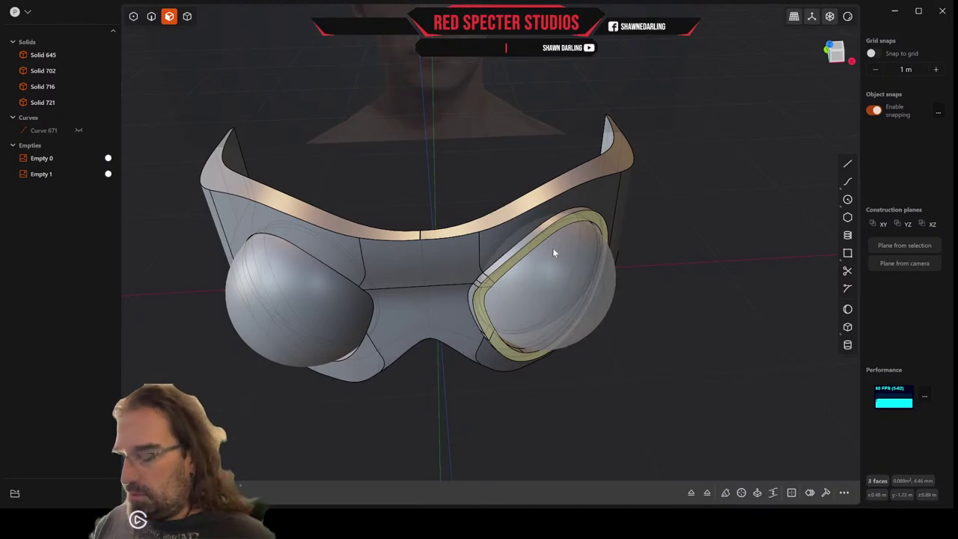
{"action": "key", "text": "s"}
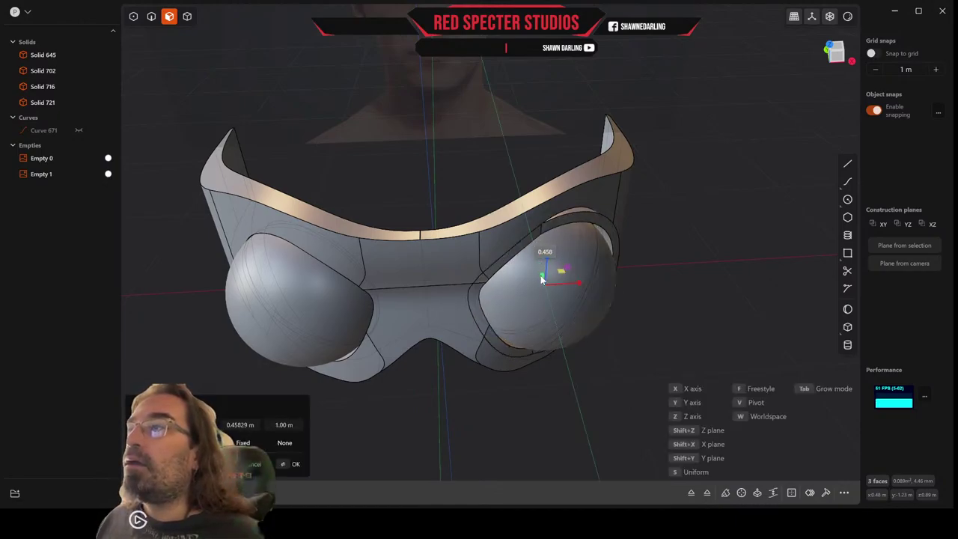
{"action": "middle_click_drag", "start_coordinate": [696, 276], "coordinate": [528, 334]}
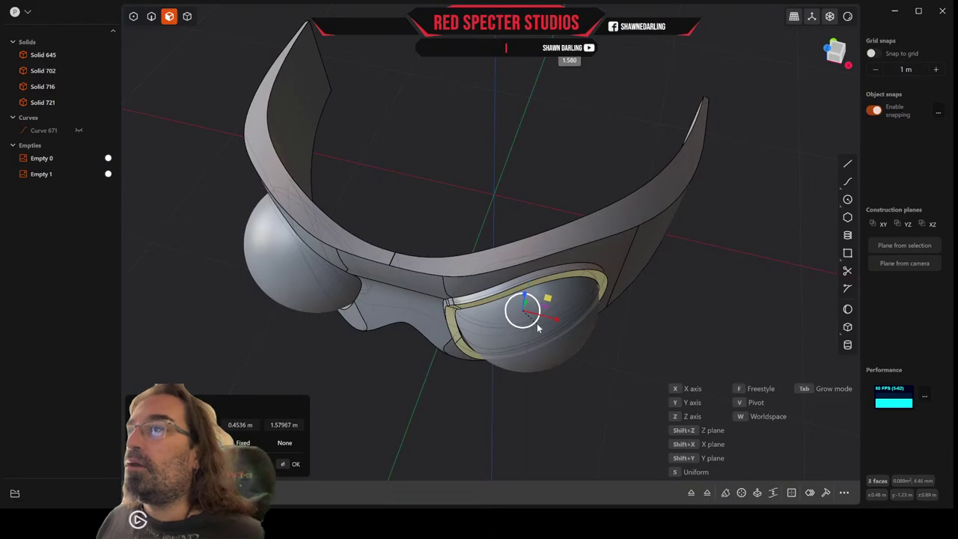
{"action": "left_click", "coordinate": [537, 327]}
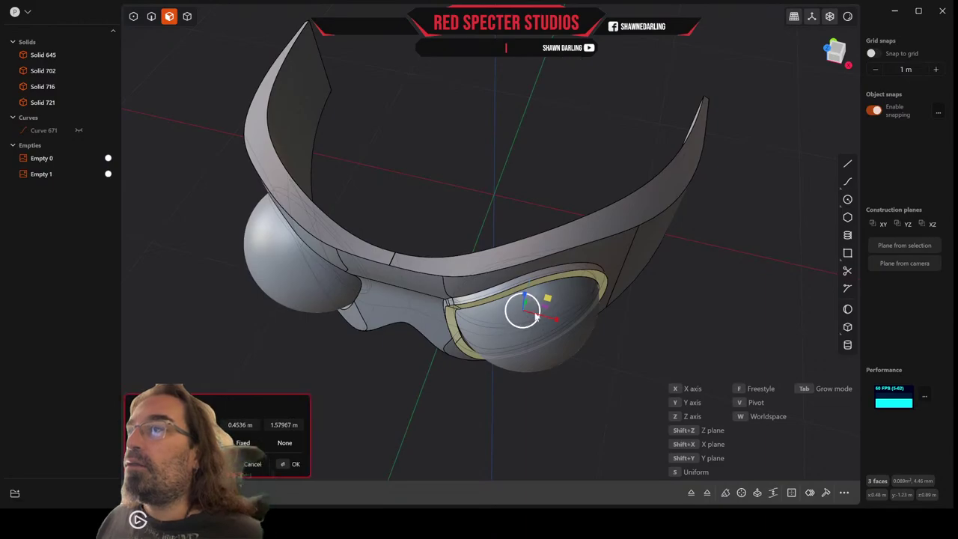
{"action": "left_click", "coordinate": [234, 463]}
Draw a diagonal line about 0.83 m long on the XY plane, running in front of the rimmed lens from its outer side
{"action": "middle_click_drag", "start_coordinate": [542, 336], "coordinate": [547, 382]}
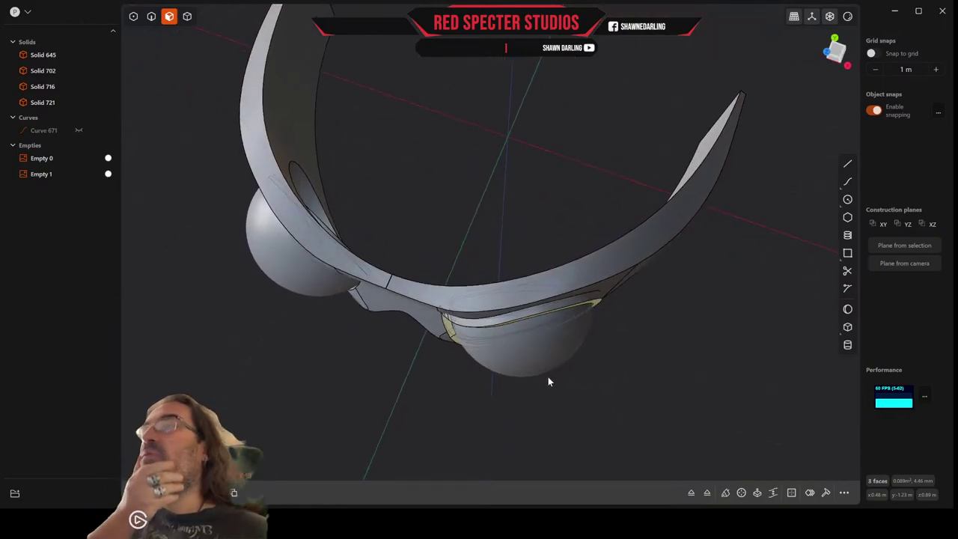
{"action": "left_click", "coordinate": [847, 164]}
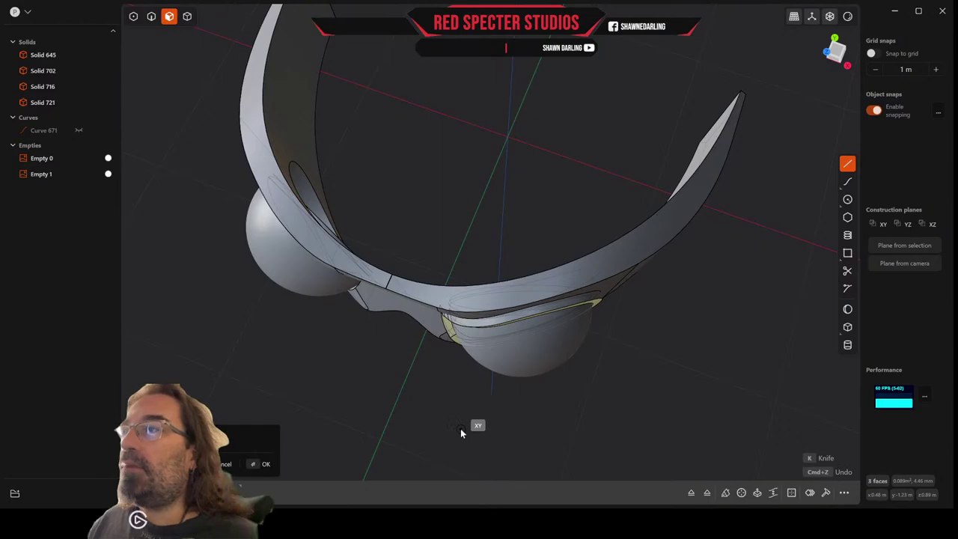
{"action": "middle_click_drag", "start_coordinate": [460, 428], "coordinate": [463, 420]}
{"action": "left_click", "coordinate": [843, 51]}
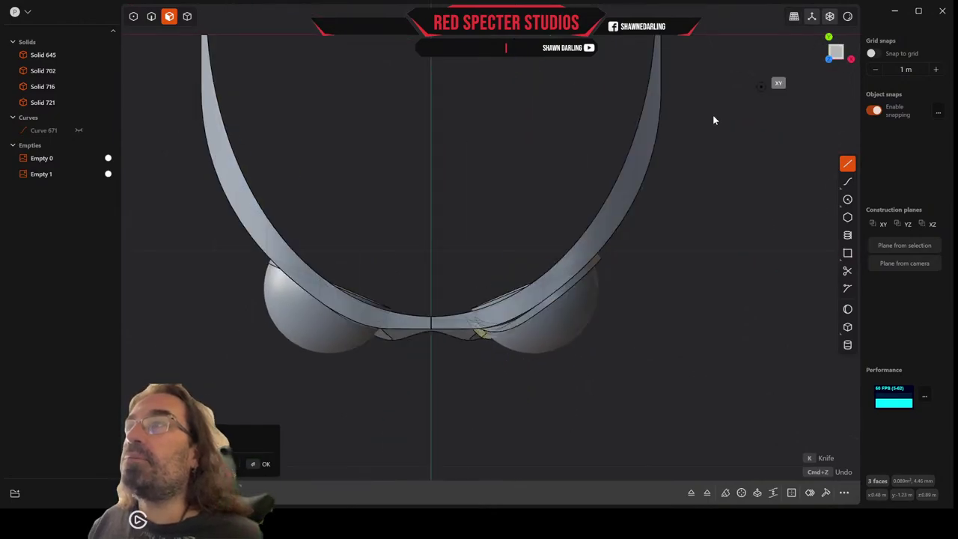
{"action": "left_click", "coordinate": [676, 298]}
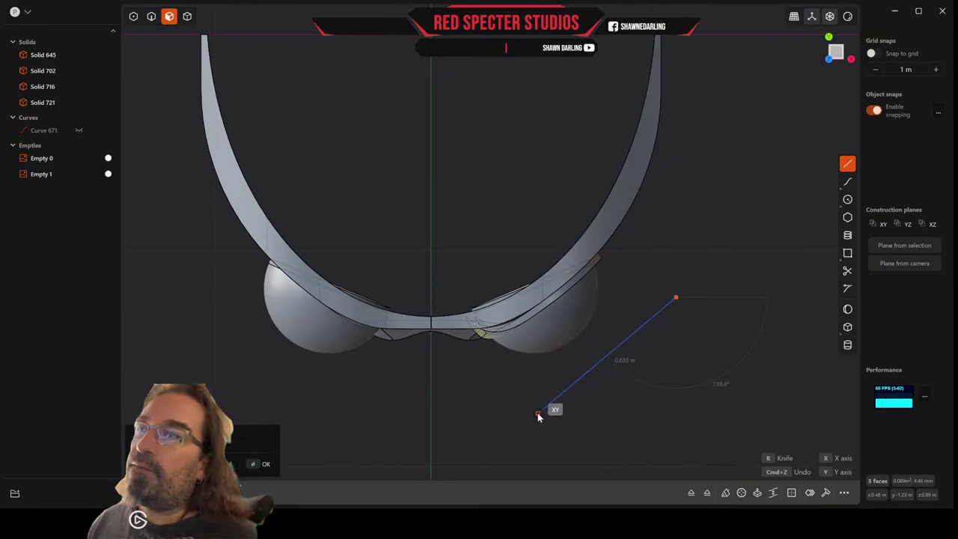
{"action": "left_click", "coordinate": [537, 412]}
Raise the diagonal line about 0.867 m along Z to the height of the mask
{"action": "middle_click_drag", "start_coordinate": [541, 409], "coordinate": [655, 342]}
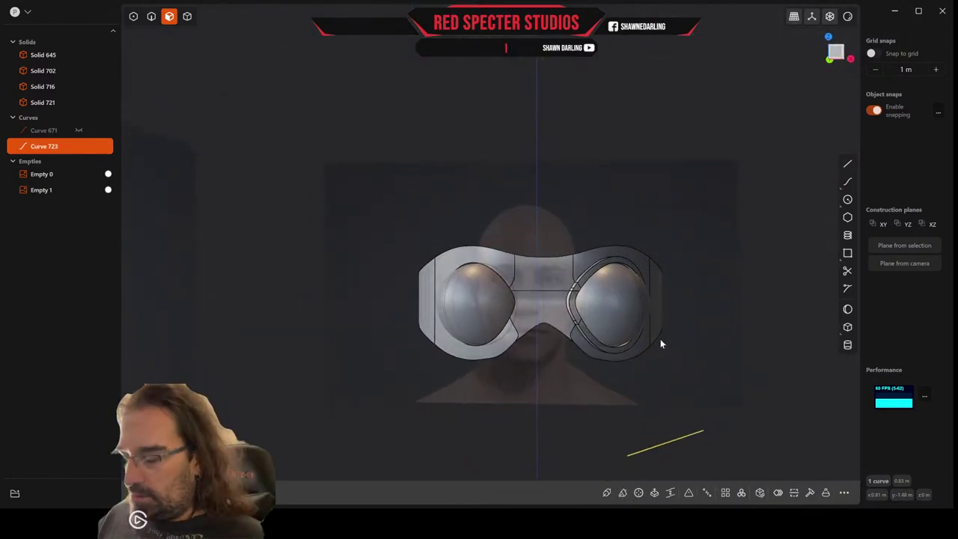
{"action": "key", "text": "g"}
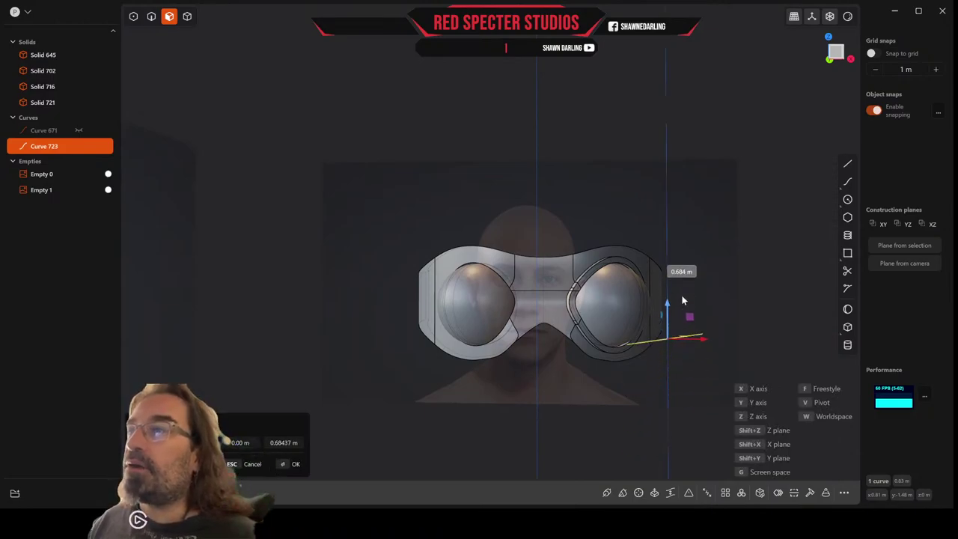
{"action": "middle_click_drag", "start_coordinate": [689, 273], "coordinate": [691, 326]}
{"action": "scroll", "coordinate": [689, 326], "scroll_direction": "up", "scroll_amount": 5}
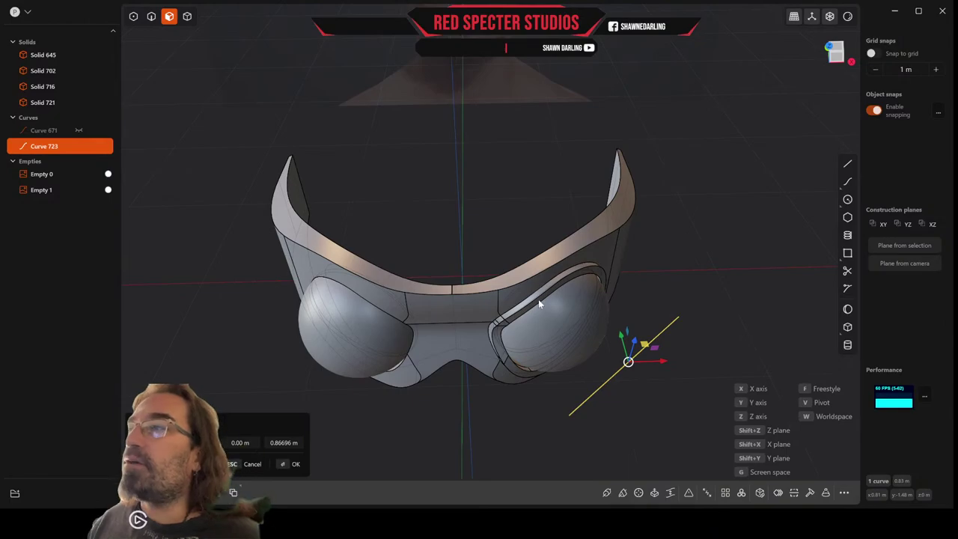
{"action": "right_click", "coordinate": [537, 299]}
Select all three front faces of the raised rim around the lens
{"action": "left_click", "coordinate": [537, 298]}
{"action": "left_click", "coordinate": [501, 324], "text": "shift"}
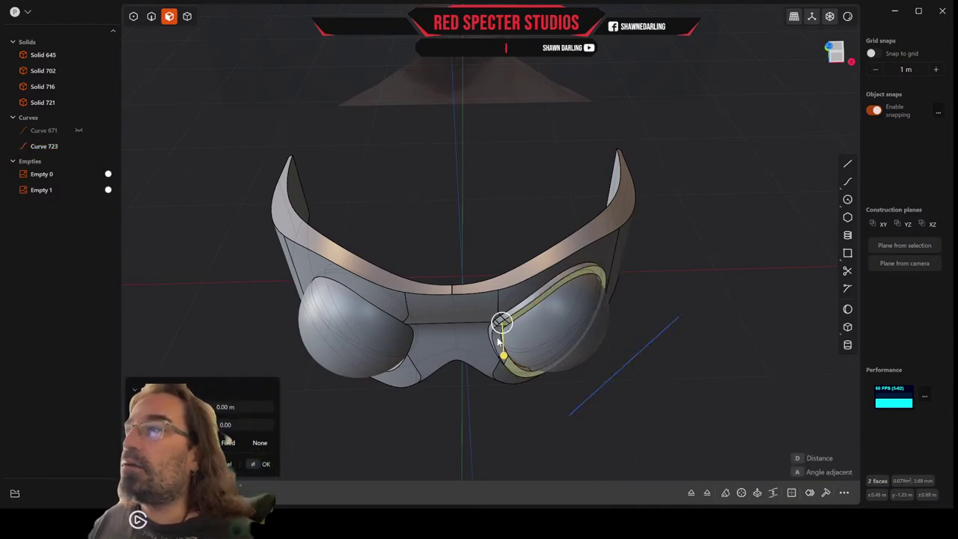
{"action": "middle_click_drag", "start_coordinate": [499, 338], "coordinate": [550, 367]}
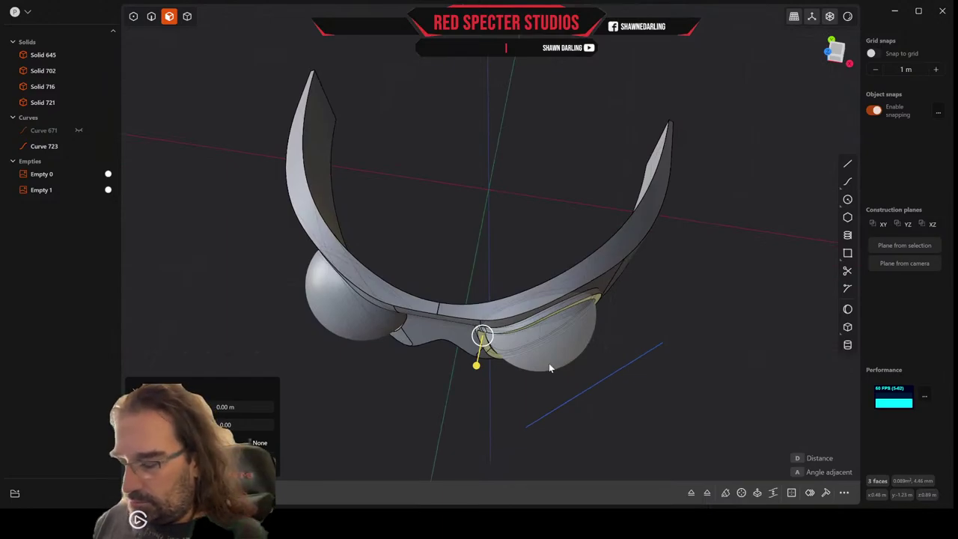
Try to flatten the rim's front faces by scaling them perpendicular to the diagonal line, with the pivot on that line
{"action": "key", "text": "s"}
{"action": "key", "text": "v"}
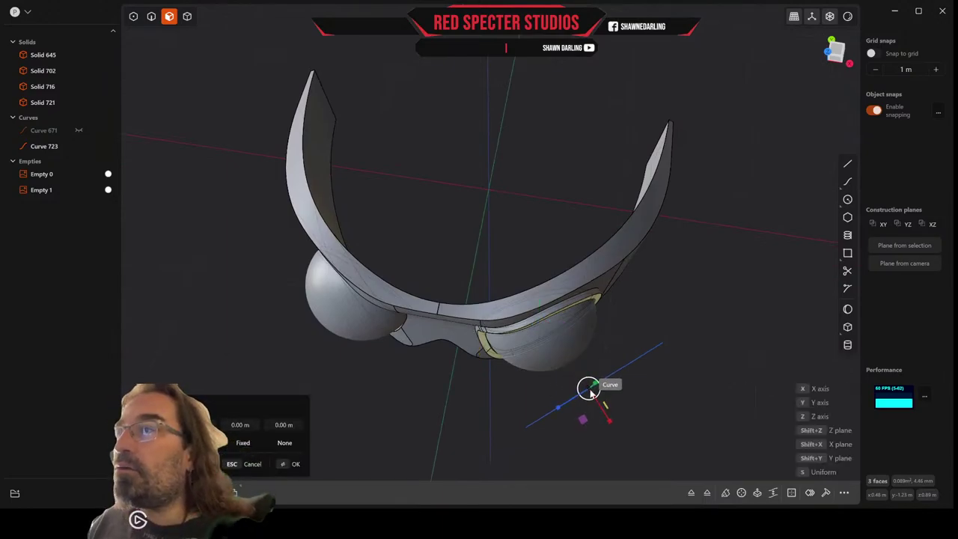
{"action": "left_click", "coordinate": [581, 396]}
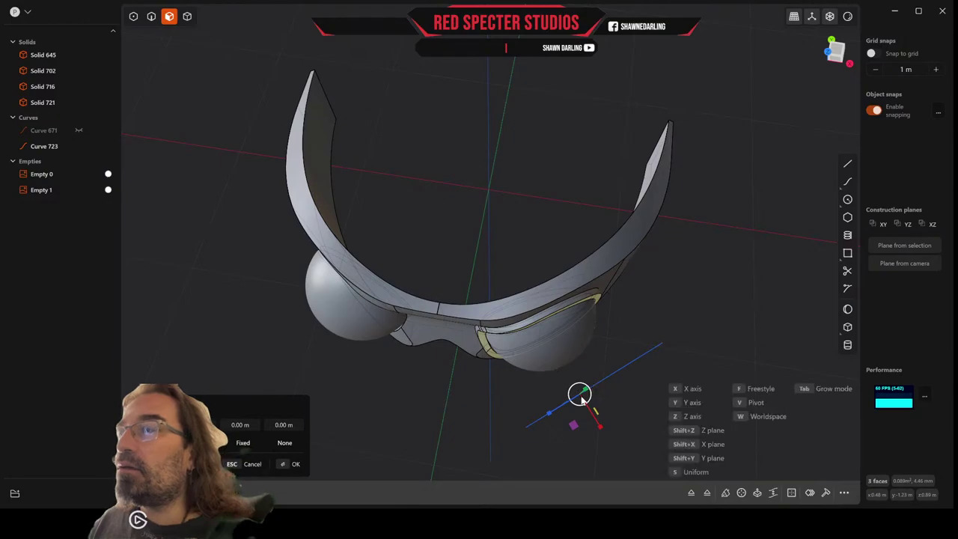
{"action": "middle_click_drag", "start_coordinate": [616, 408], "coordinate": [631, 340]}
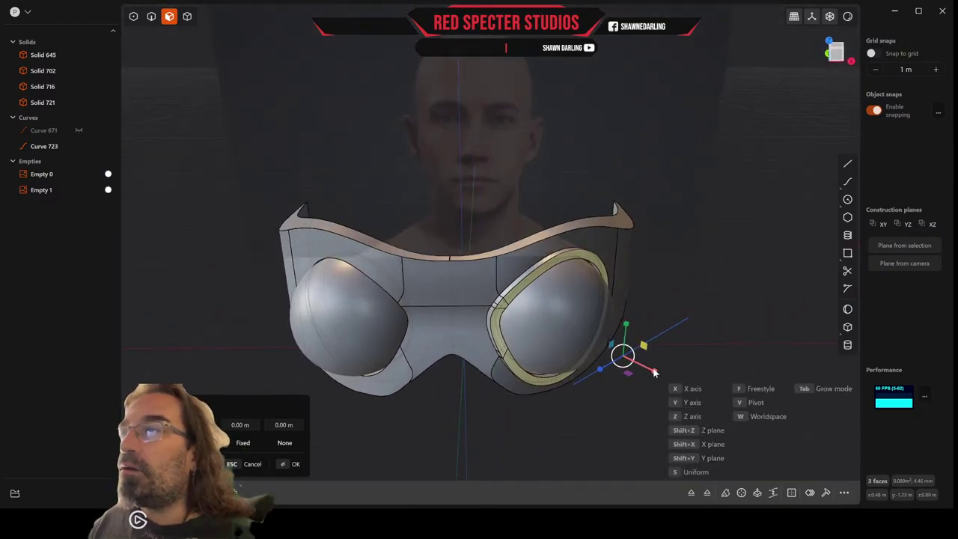
{"action": "left_click_drag", "start_coordinate": [655, 374], "coordinate": [626, 359]}
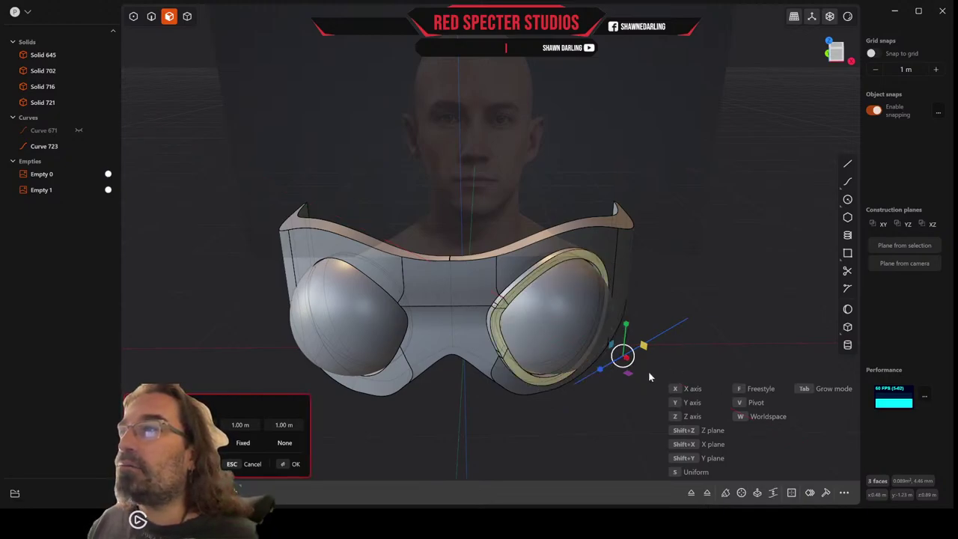
{"action": "left_click", "coordinate": [251, 464]}
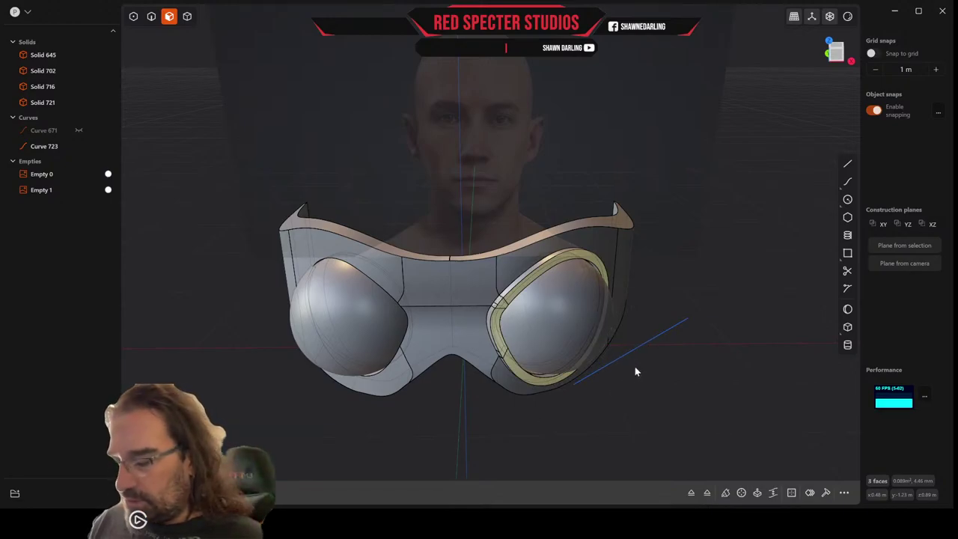
{"action": "key", "text": "s"}
{"action": "key", "text": "p"}
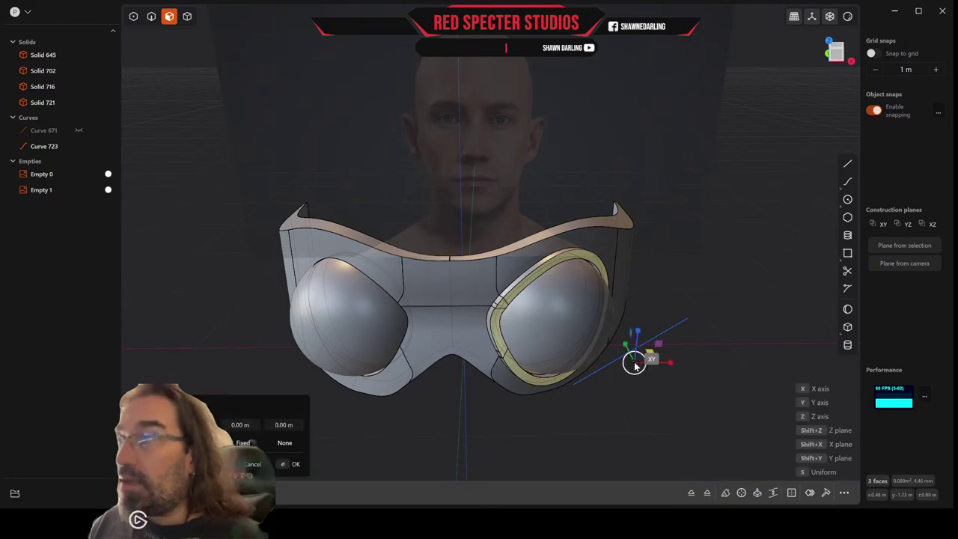
{"action": "left_click", "coordinate": [630, 353]}
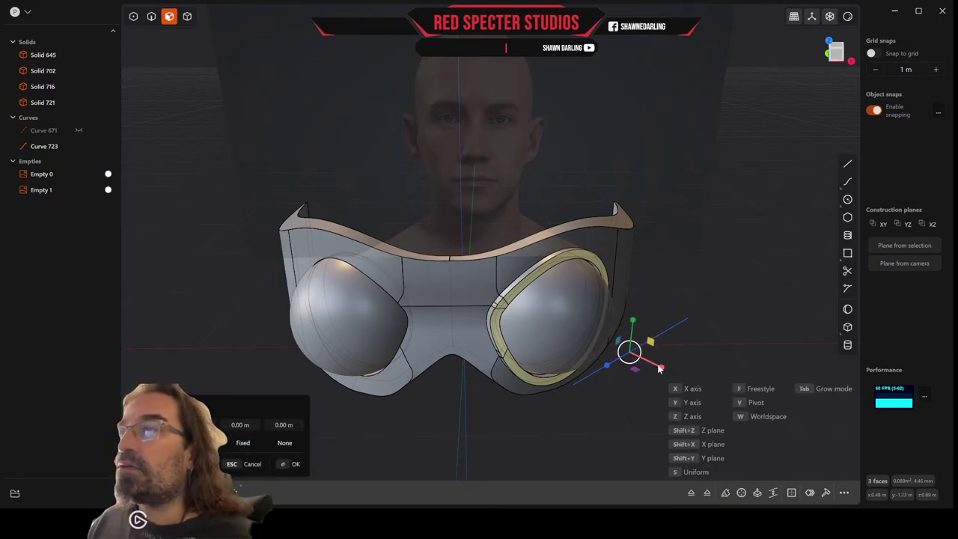
{"action": "left_click_drag", "start_coordinate": [662, 367], "coordinate": [637, 358]}
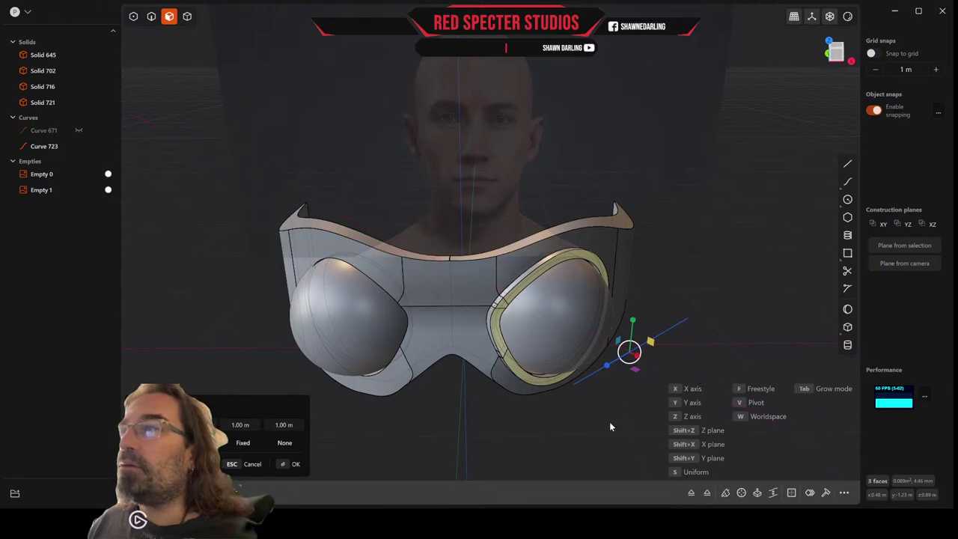
{"action": "left_click", "coordinate": [244, 467]}
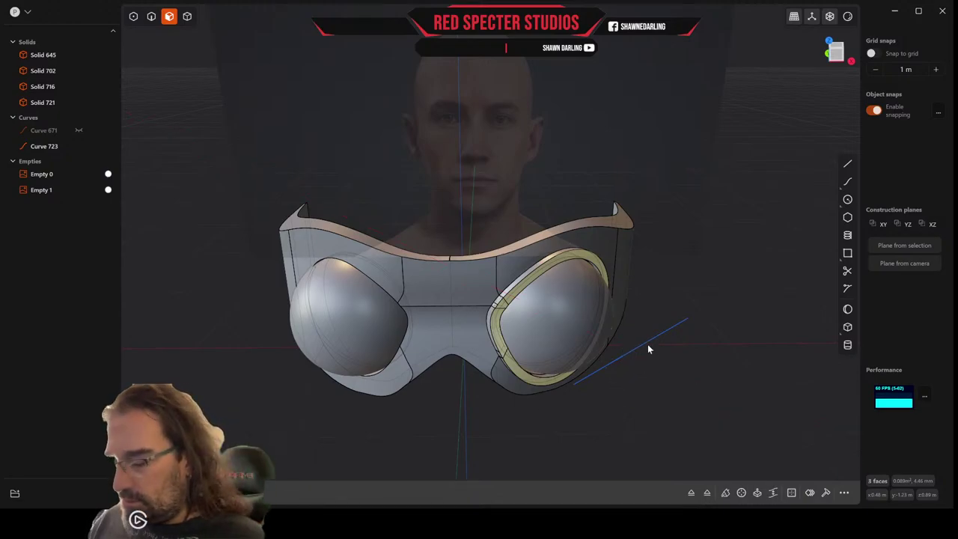
Scale the rim's front faces partway toward the diagonal line, using a pivot placed on and aligned with that line
{"action": "key", "text": "e"}
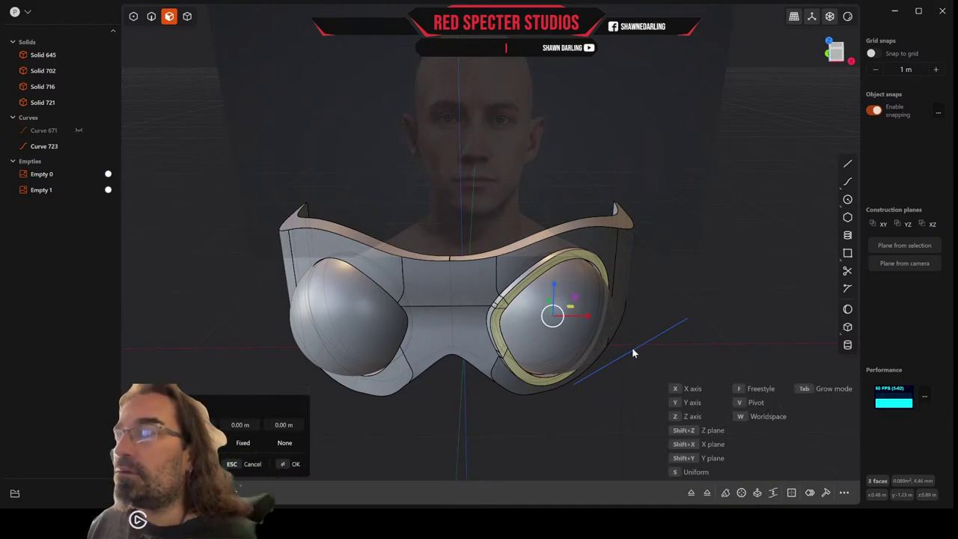
{"action": "key", "text": "v"}
{"action": "left_click", "coordinate": [636, 347]}
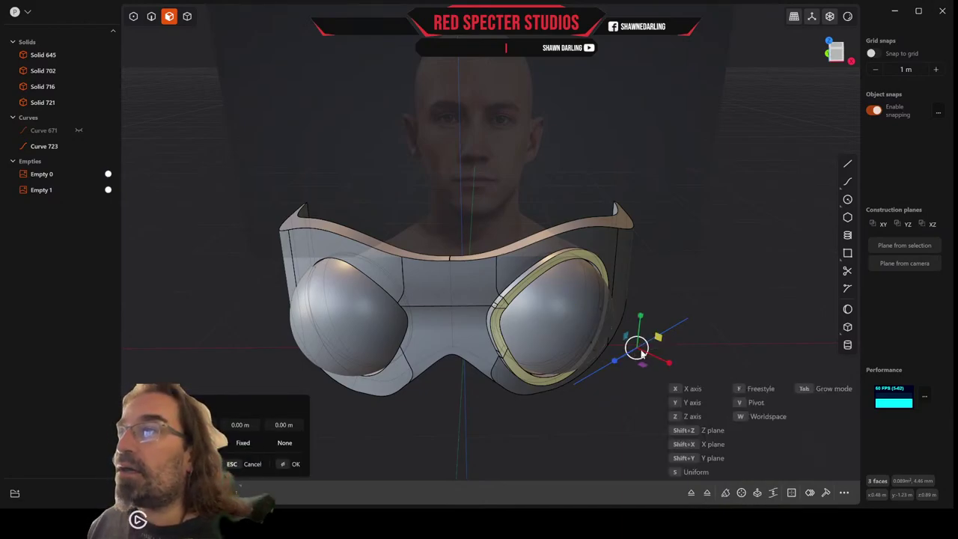
{"action": "left_click_drag", "start_coordinate": [669, 365], "coordinate": [667, 364]}
{"action": "left_click_drag", "start_coordinate": [667, 364], "coordinate": [662, 362]}
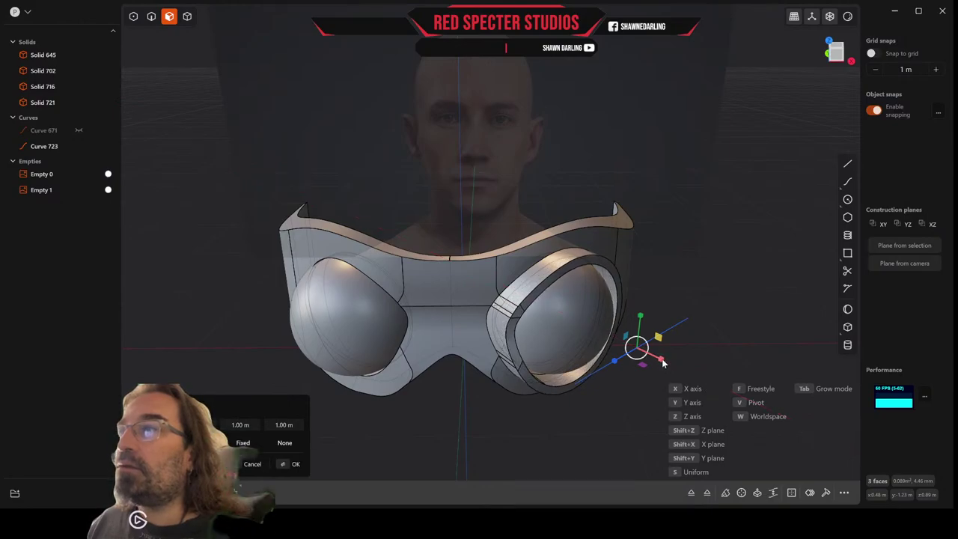
{"action": "right_click", "coordinate": [661, 359]}
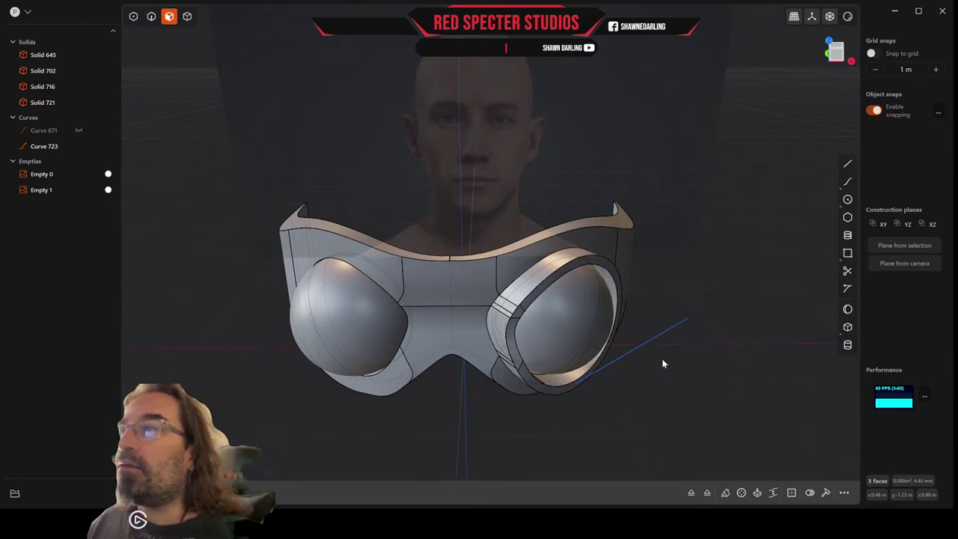
Scale the rim's front faces further toward the diagonal line from a pivot on it, lengthening the rim into a tube
{"action": "middle_click_drag", "start_coordinate": [649, 353], "coordinate": [668, 344]}
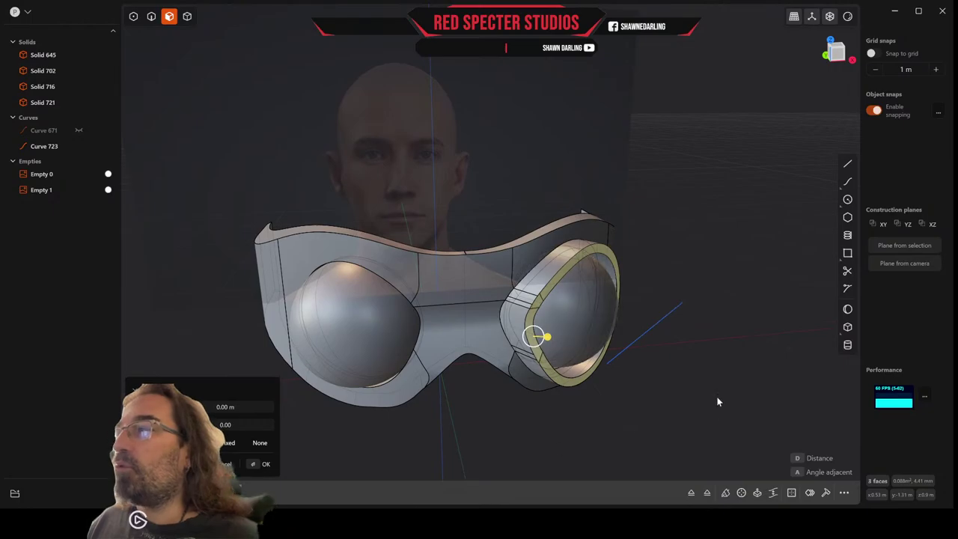
{"action": "key", "text": "g"}
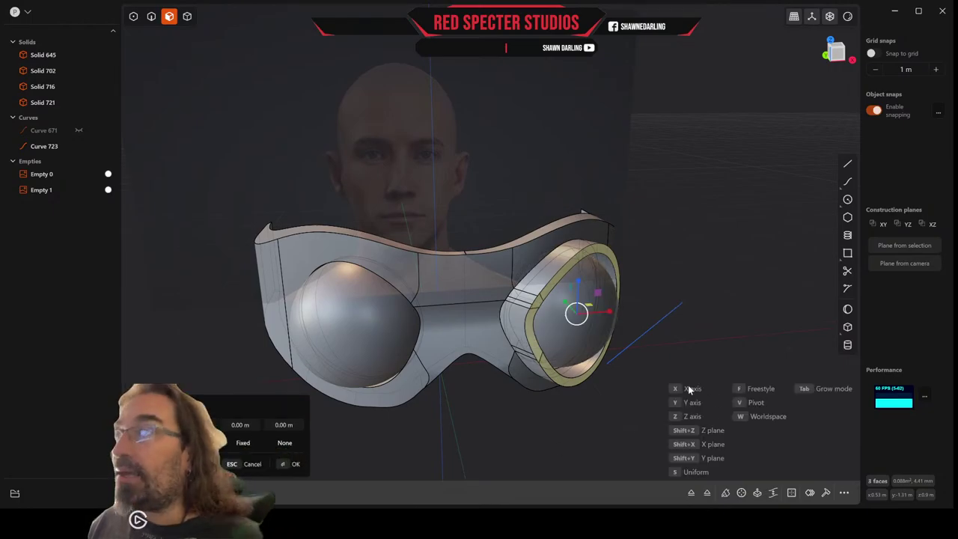
{"action": "key", "text": "v"}
{"action": "left_click", "coordinate": [645, 333]}
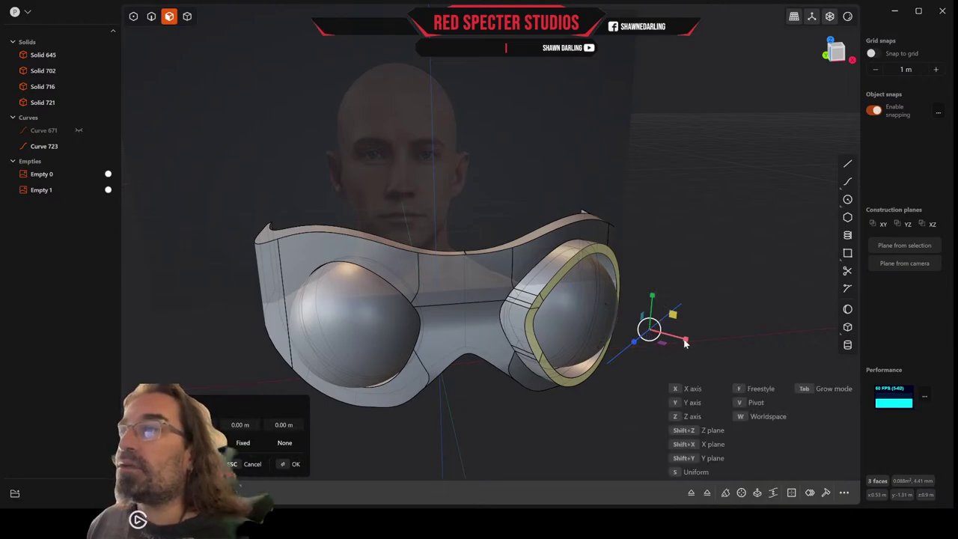
{"action": "left_click_drag", "start_coordinate": [683, 342], "coordinate": [663, 337]}
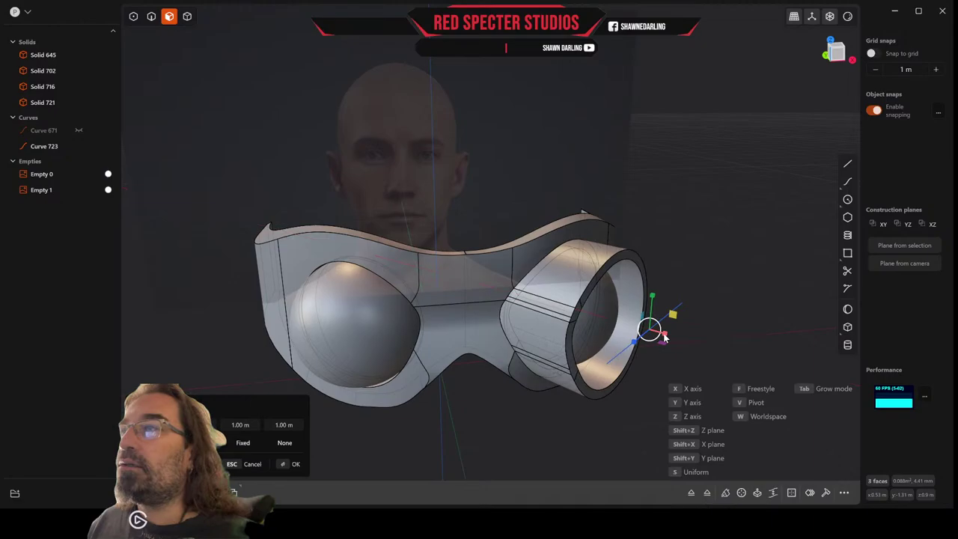
{"action": "right_click", "coordinate": [704, 338]}
Try to scale the tube's front faces completely flat onto the diagonal line's direction, and discard the attempt
{"action": "mouse_move", "coordinate": [701, 337]}
{"action": "middle_mouse_down"}
{"action": "mouse_move", "coordinate": [743, 321]}
{"action": "mouse_move", "coordinate": [709, 338]}
{"action": "middle_mouse_up"}
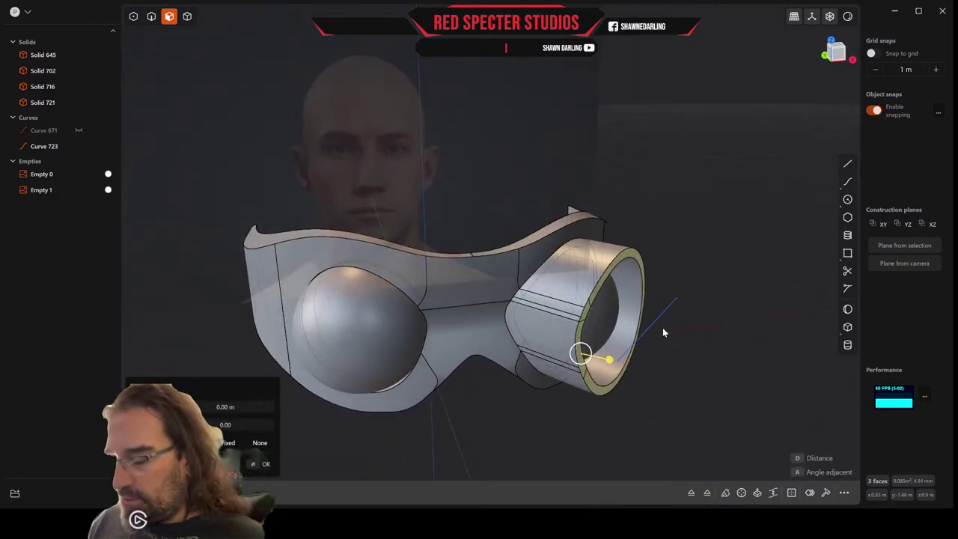
{"action": "key", "text": "s"}
{"action": "key", "text": "v"}
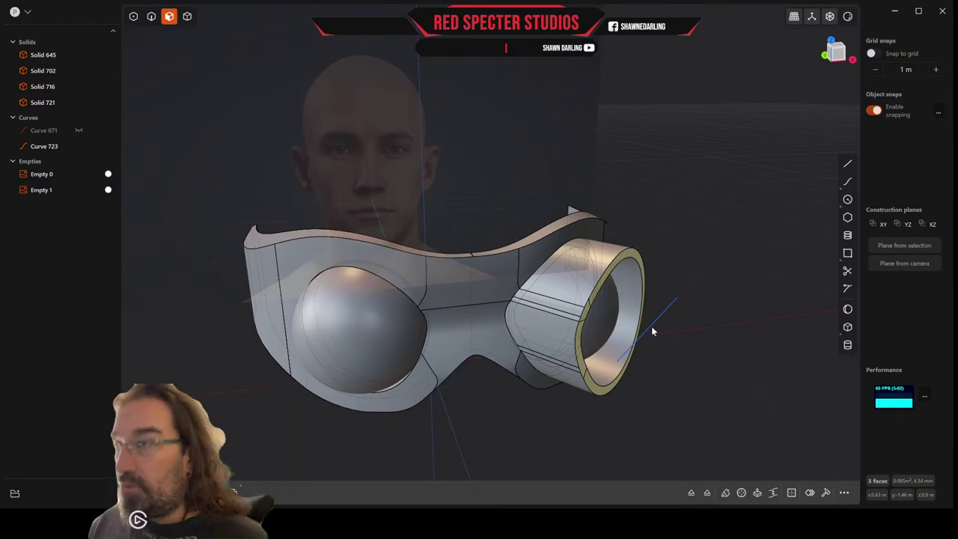
{"action": "left_click", "coordinate": [652, 326]}
{"action": "left_click_drag", "start_coordinate": [688, 336], "coordinate": [661, 332]}
{"action": "left_click", "coordinate": [654, 332]}
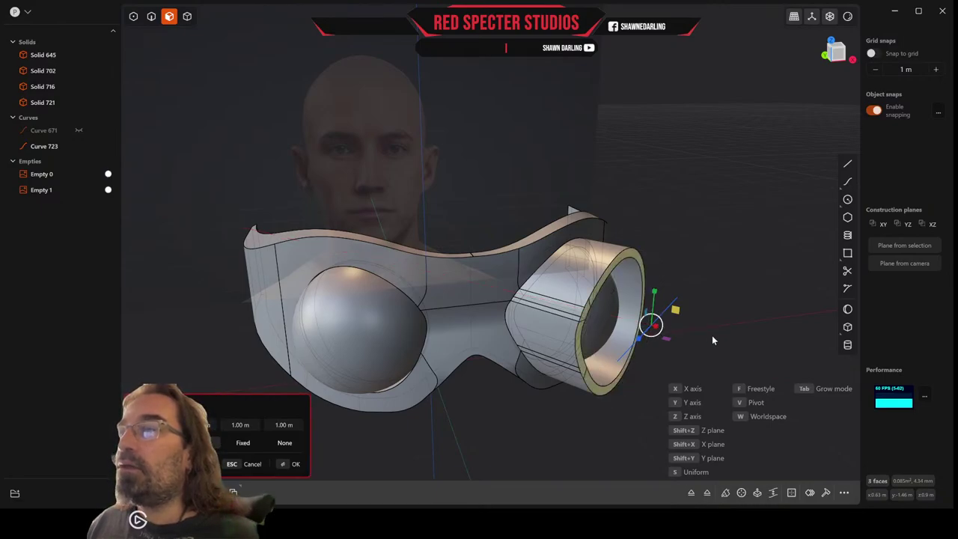
{"action": "key", "text": "Return"}
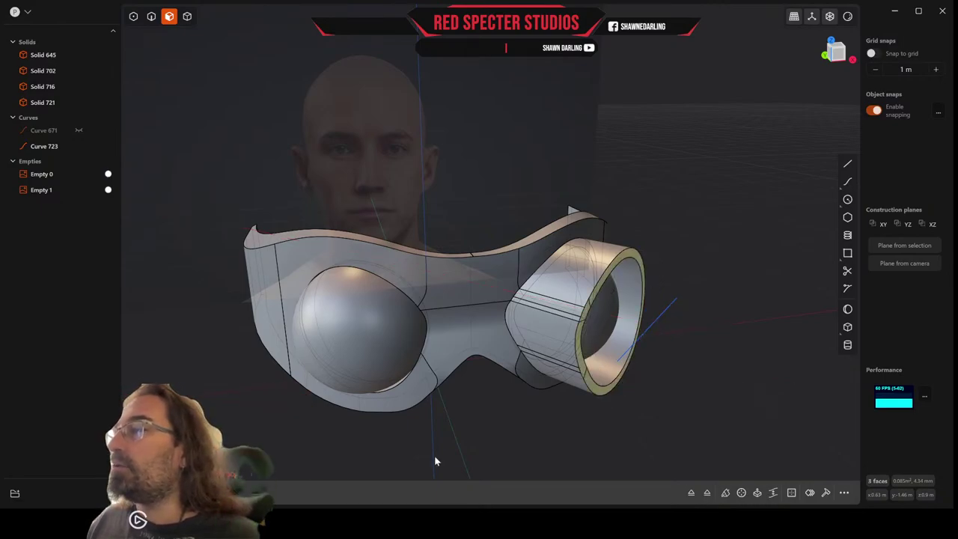
Move the diagonal guide line horizontally farther out in front of the rim, about 0.24 m along Y
{"action": "left_click", "coordinate": [649, 328]}
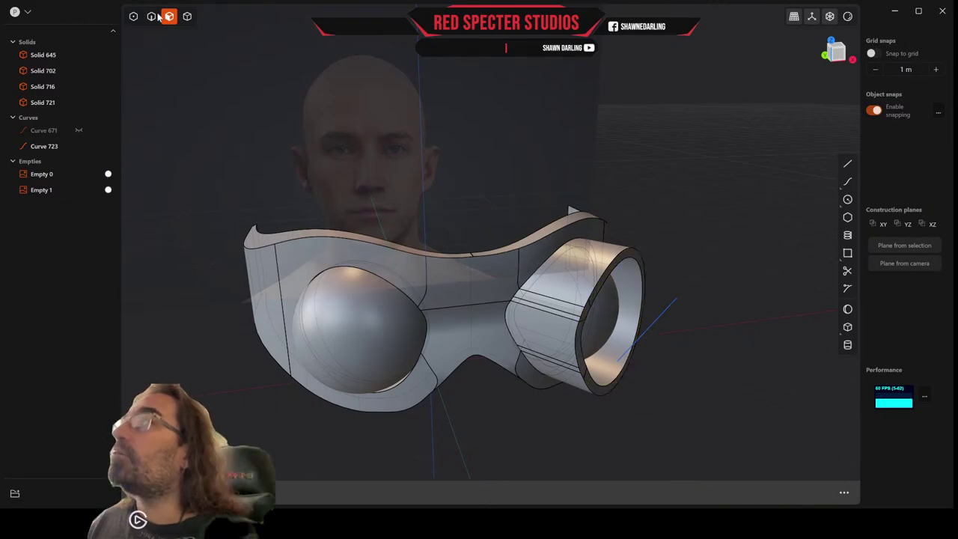
{"action": "key", "text": "2"}
{"action": "left_click", "coordinate": [654, 327]}
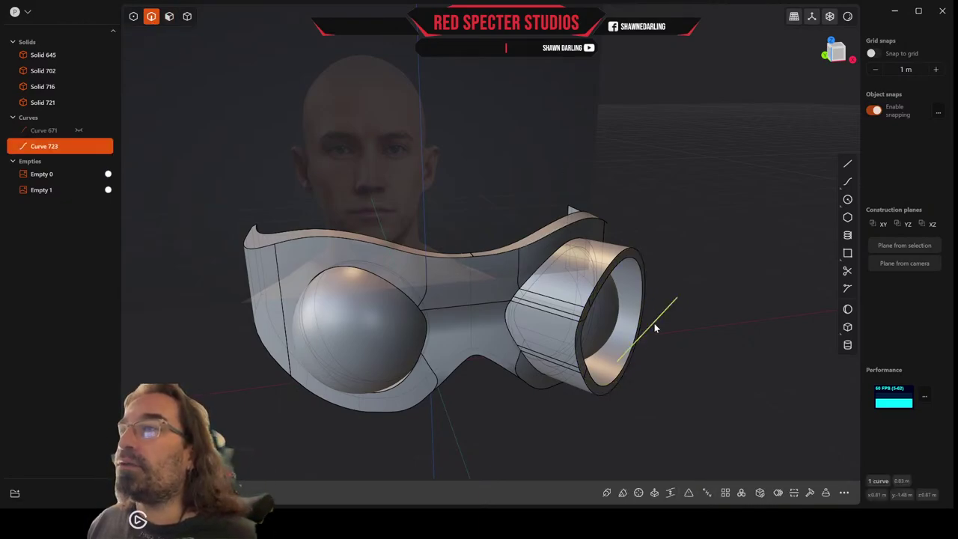
{"action": "key", "text": "g"}
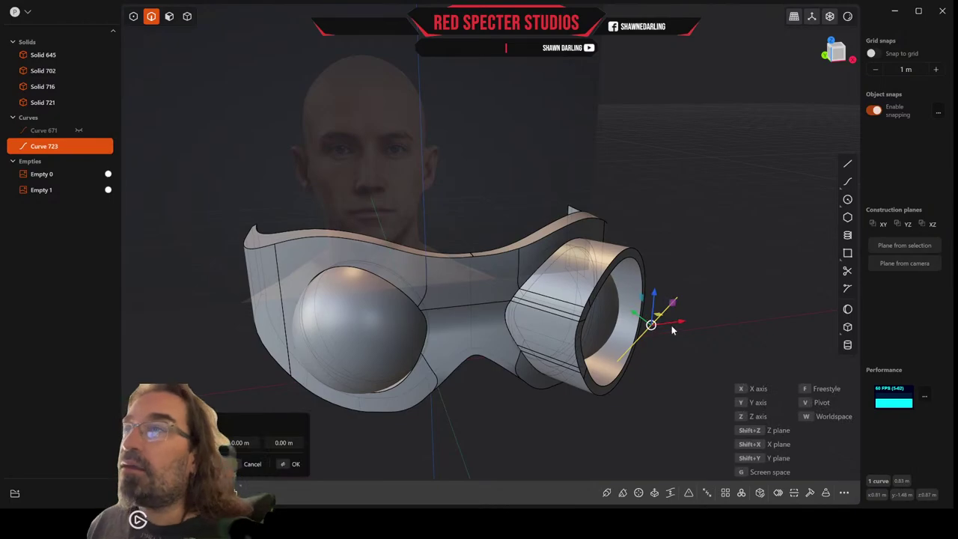
{"action": "middle_click_drag", "start_coordinate": [664, 326], "coordinate": [632, 382]}
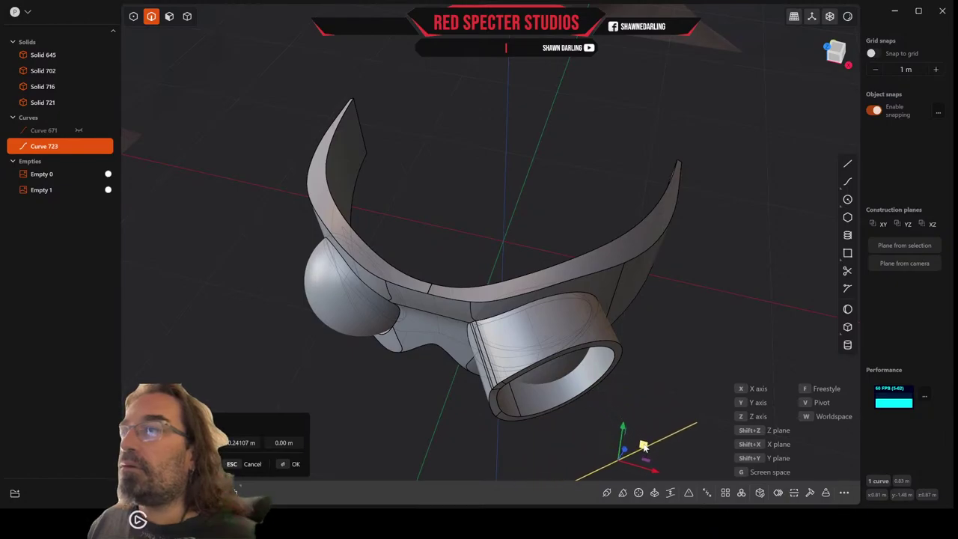
{"action": "middle_click_drag", "start_coordinate": [640, 441], "coordinate": [667, 348]}
{"action": "right_click", "coordinate": [667, 348]}
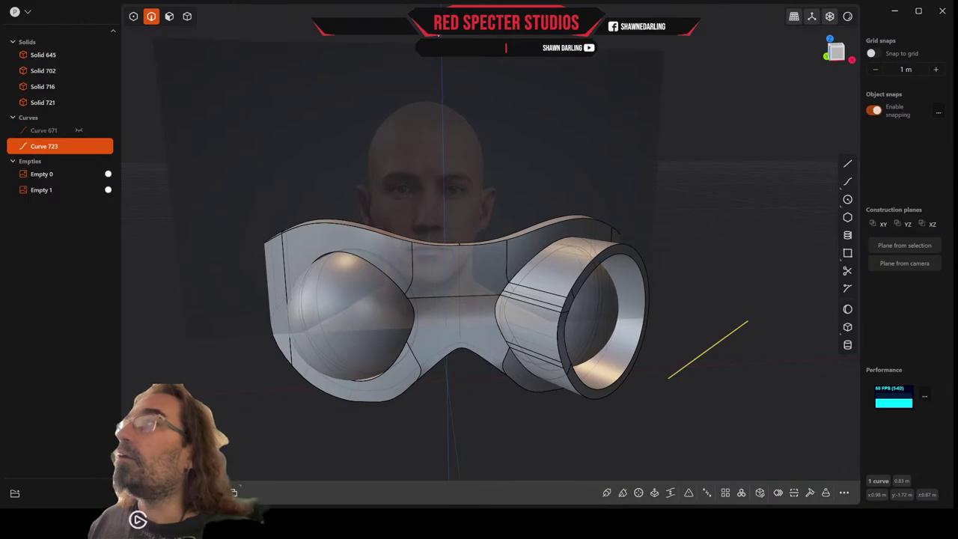
Try to scale the rim's front faces toward the diagonal line, with the pivot at the line's middle
{"action": "left_click", "coordinate": [170, 16]}
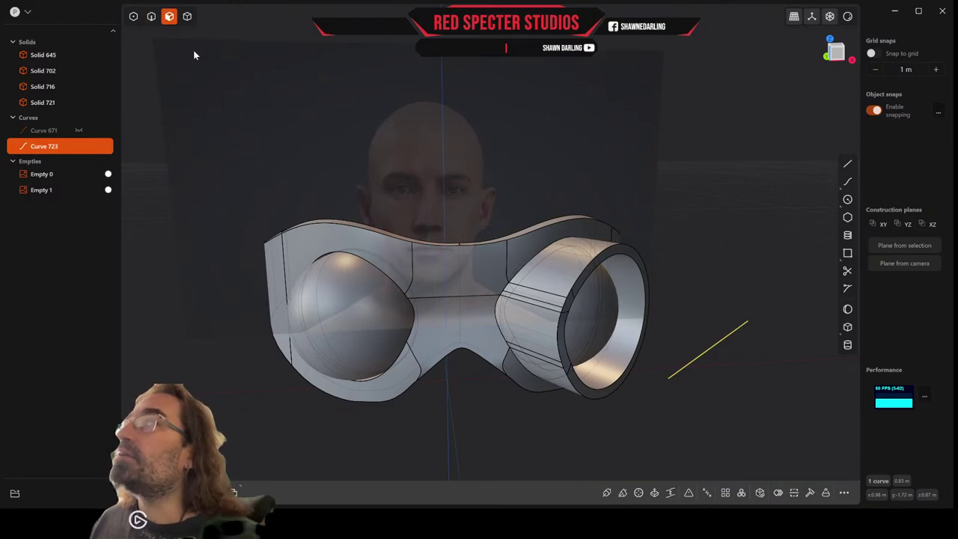
{"action": "left_click", "coordinate": [592, 271]}
{"action": "key", "text": "o"}
{"action": "left_click", "coordinate": [566, 309]}
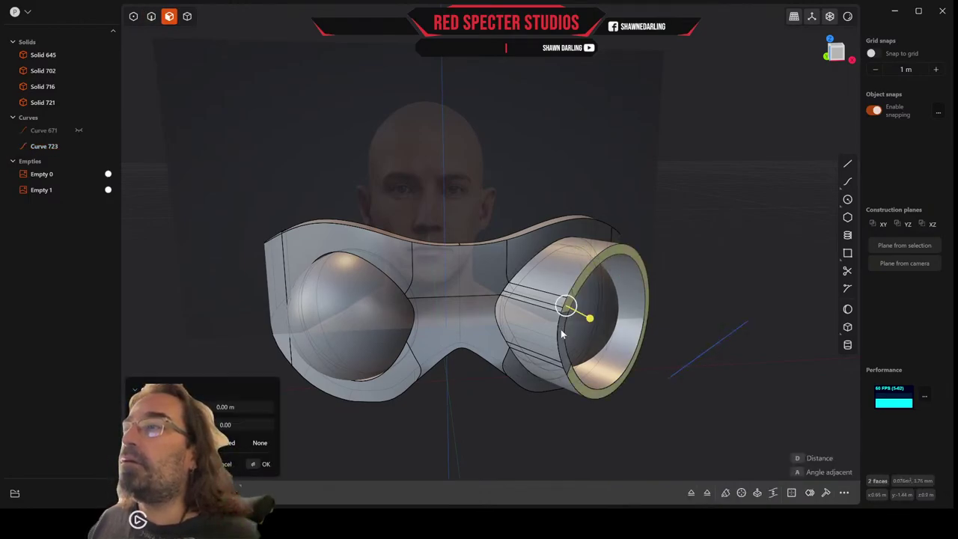
{"action": "key", "text": "s"}
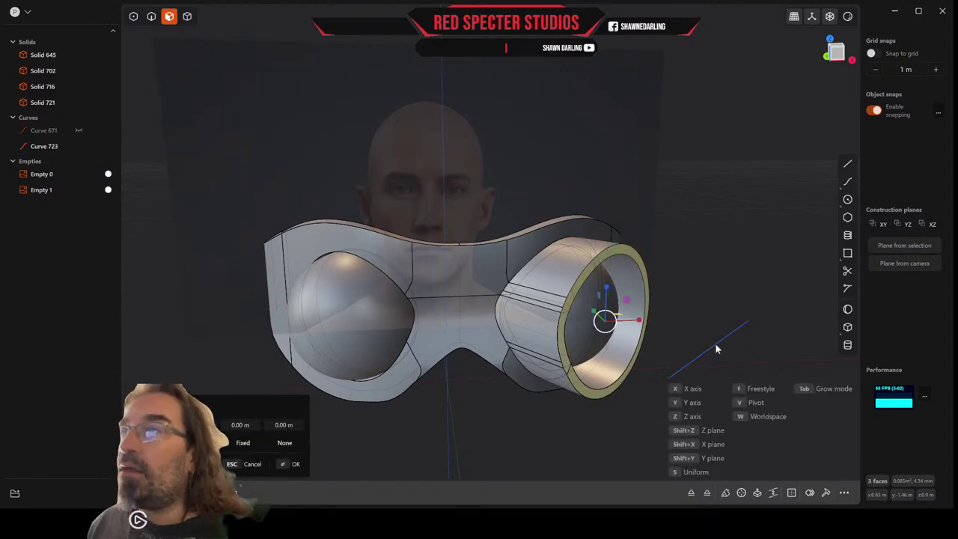
{"action": "key", "text": "v"}
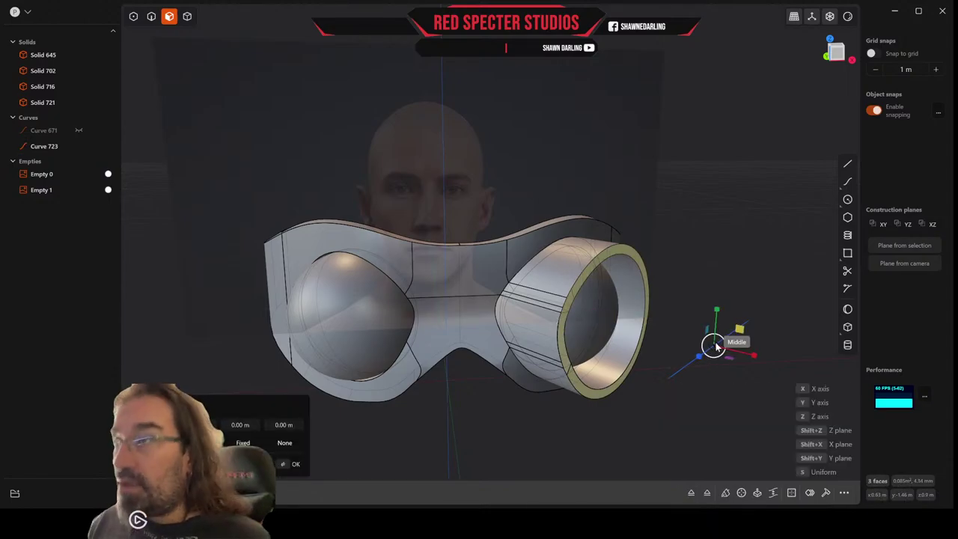
{"action": "left_click", "coordinate": [716, 347]}
{"action": "mouse_move", "coordinate": [756, 360]}
{"action": "left_mouse_down"}
{"action": "mouse_move", "coordinate": [725, 355]}
{"action": "mouse_move", "coordinate": [749, 362]}
{"action": "left_mouse_up"}
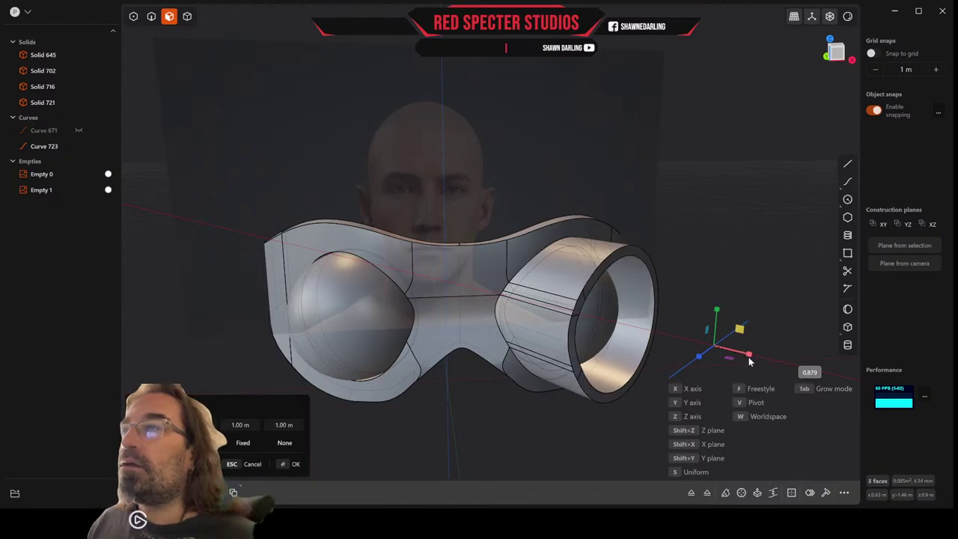
{"action": "key", "text": "Escape"}
{"action": "key", "text": "o"}
{"action": "middle_click_drag", "start_coordinate": [742, 351], "coordinate": [711, 344]}
{"action": "key", "text": "Escape"}
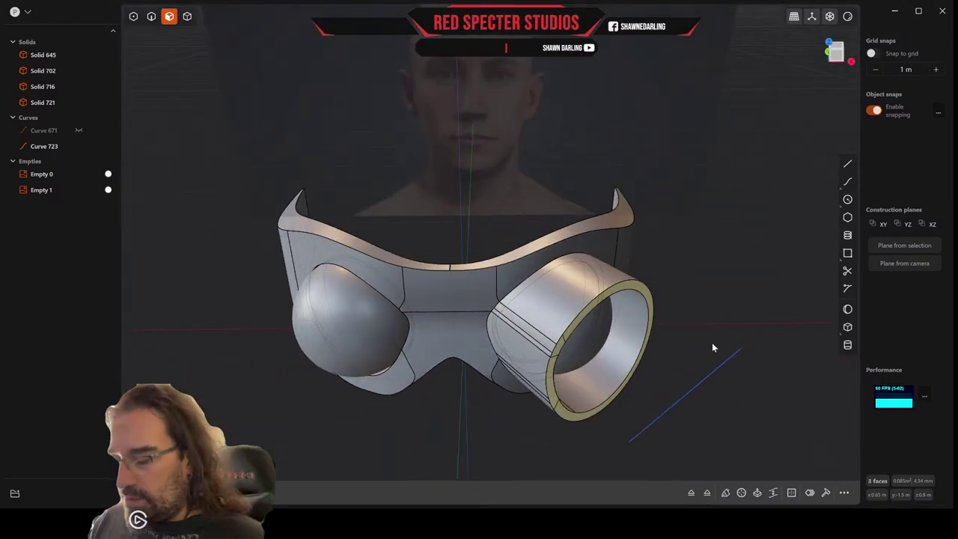
Scale the rim's front faces slightly toward the diagonal line, perpendicular to it, from a pivot placed on and aligned with that line
{"action": "key", "text": "g"}
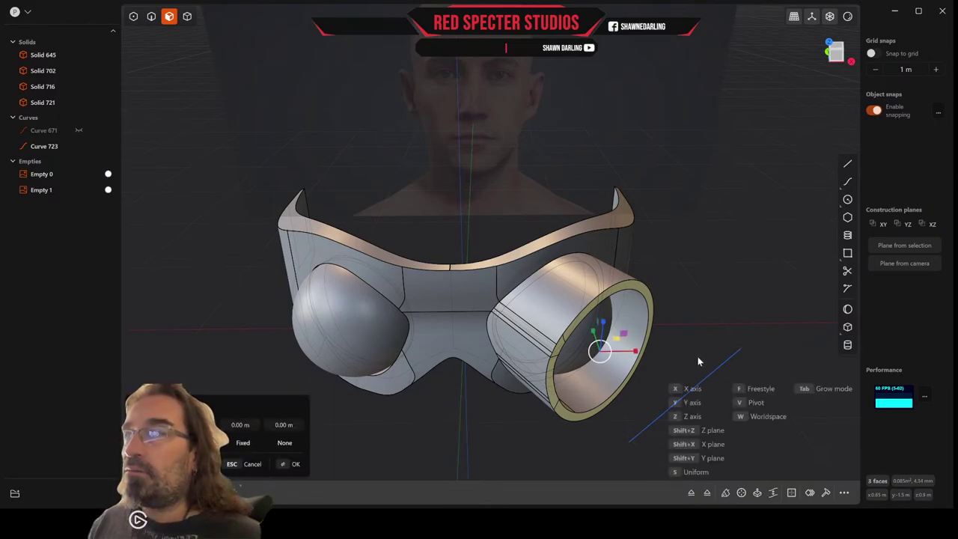
{"action": "key", "text": "v"}
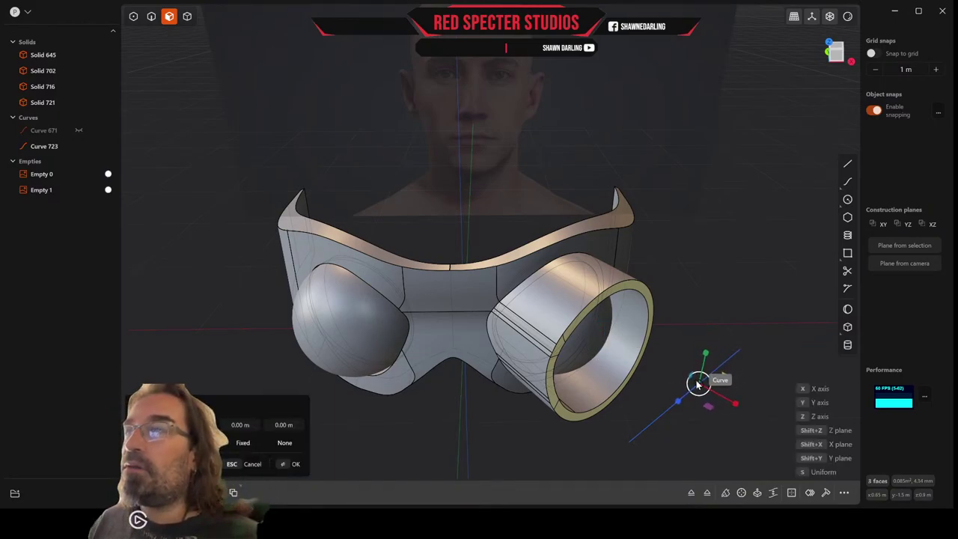
{"action": "left_click", "coordinate": [696, 384]}
{"action": "left_click_drag", "start_coordinate": [735, 406], "coordinate": [726, 402]}
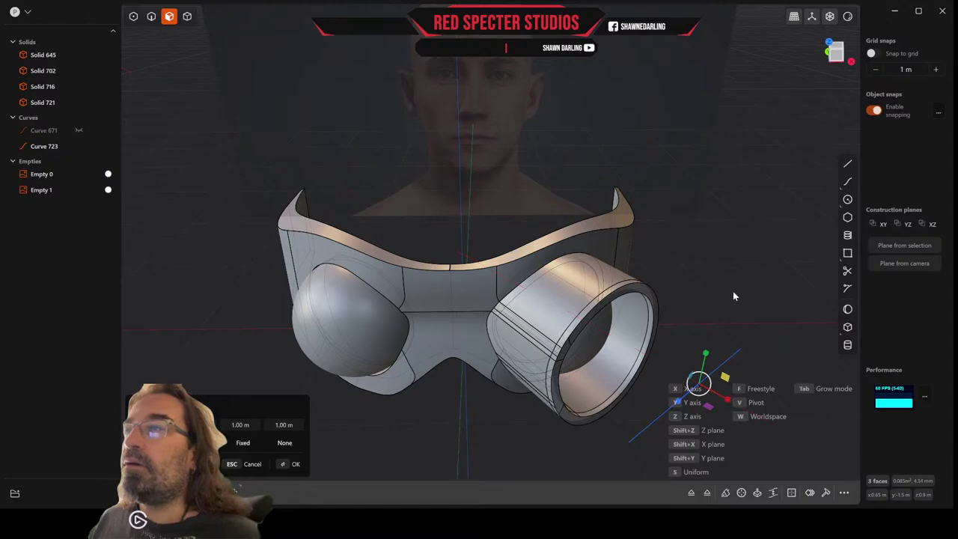
{"action": "key", "text": "Return"}
{"action": "middle_click_drag", "start_coordinate": [726, 299], "coordinate": [787, 270]}
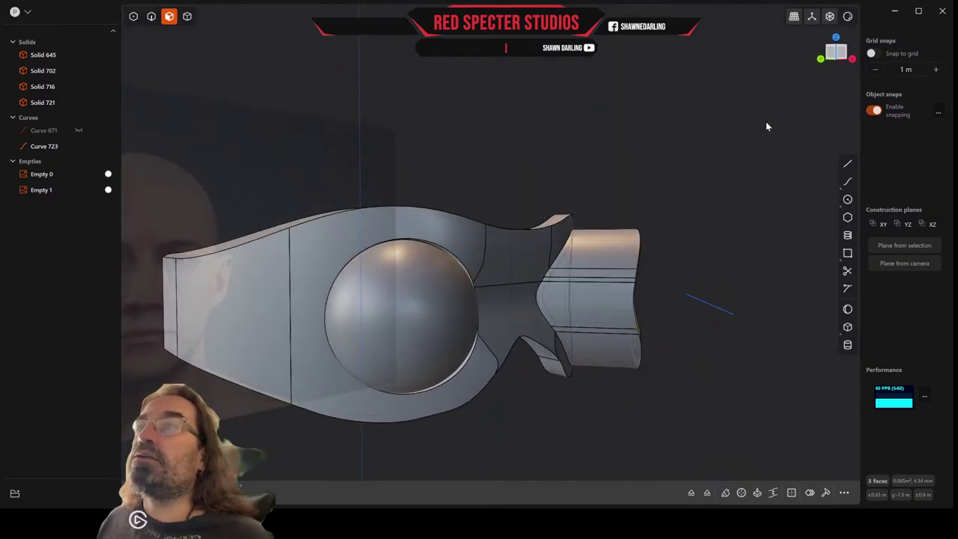
{"action": "middle_click_drag", "start_coordinate": [765, 126], "coordinate": [633, 222]}
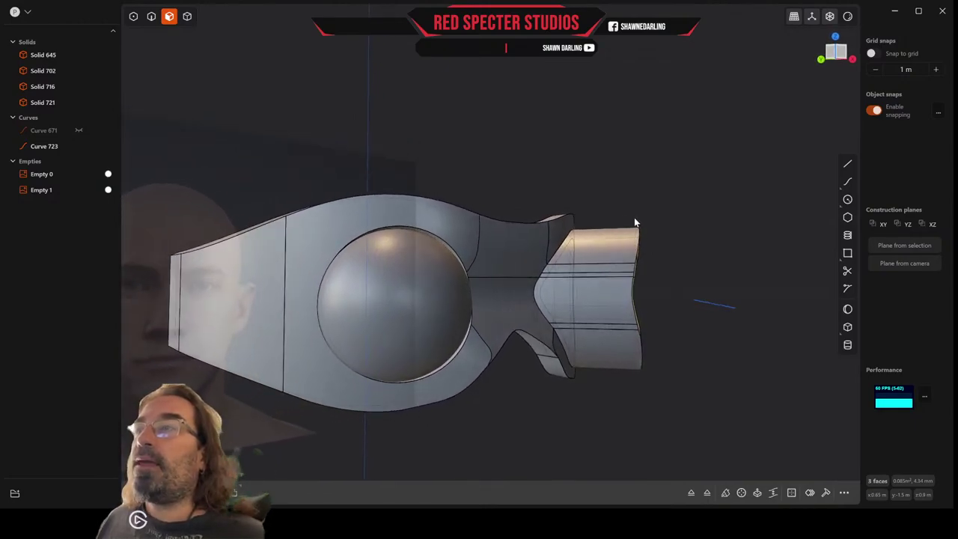
{"action": "middle_click_drag", "start_coordinate": [648, 353], "coordinate": [754, 44]}
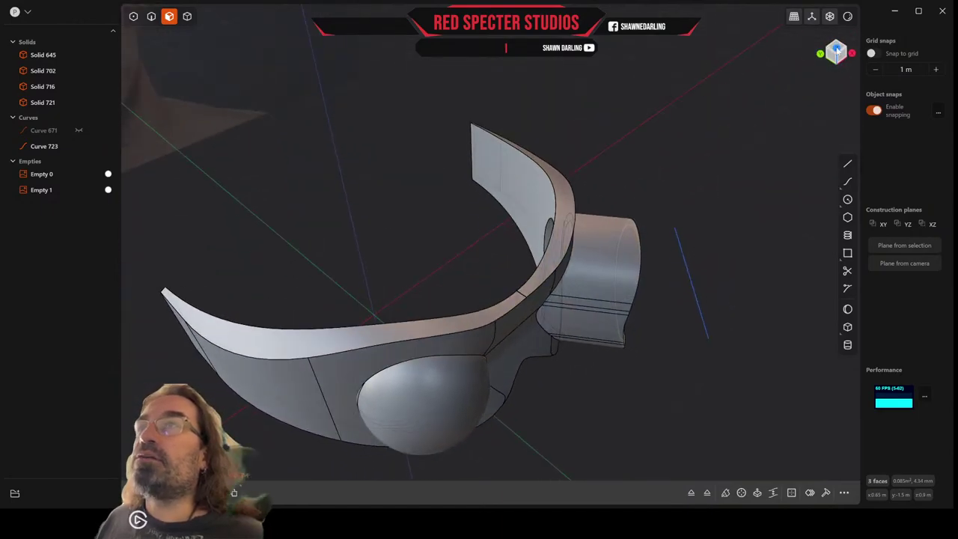
Rotate the diagonal guide line a few degrees clockwise in the top view to follow the slope of the rim's front
{"action": "left_click", "coordinate": [840, 47]}
{"action": "scroll", "coordinate": [606, 401], "scroll_direction": "up", "scroll_amount": 1}
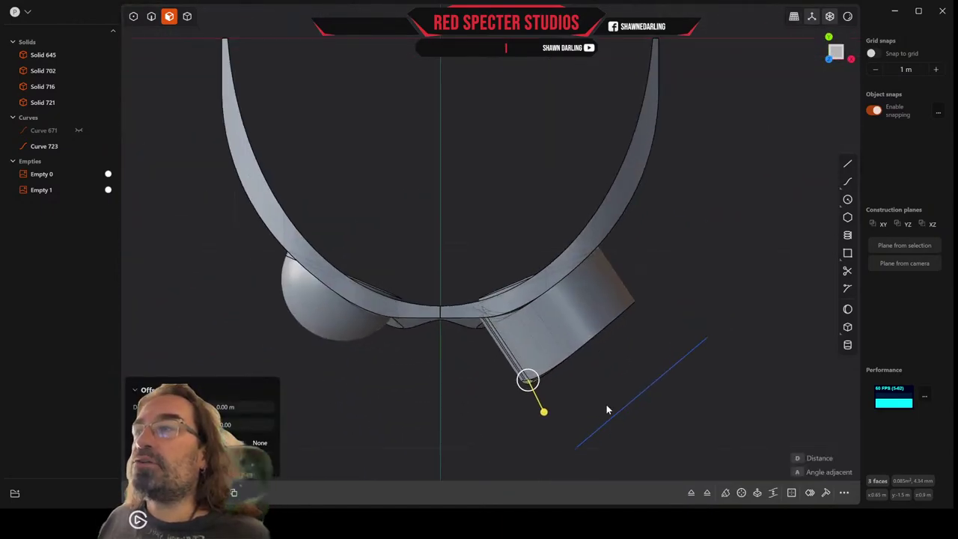
{"action": "scroll", "coordinate": [599, 413], "scroll_direction": "up", "scroll_amount": 1}
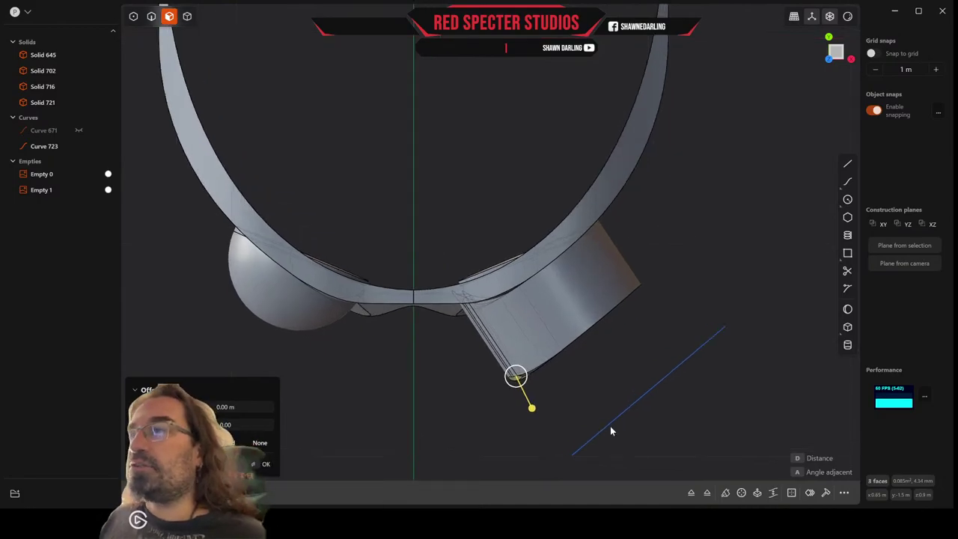
{"action": "key", "text": "Escape"}
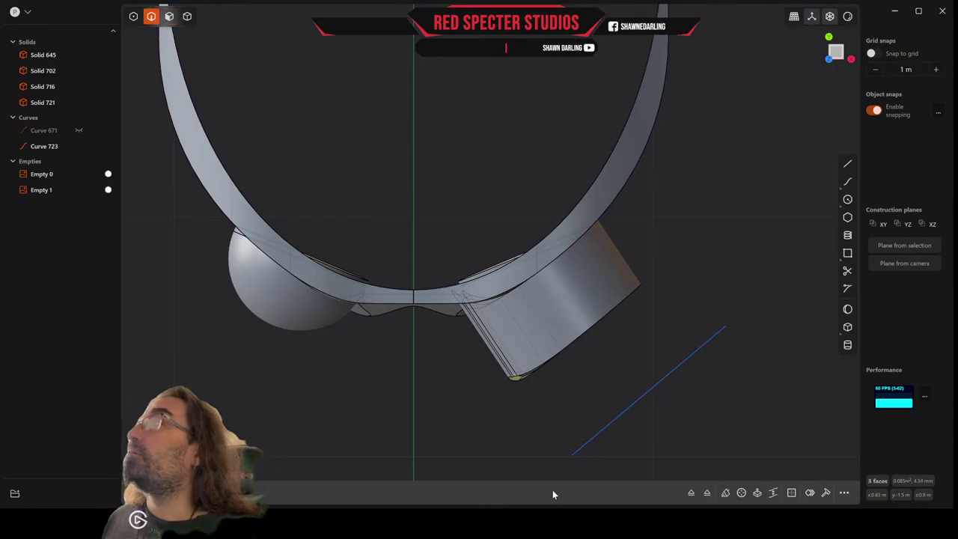
{"action": "left_click", "coordinate": [625, 419]}
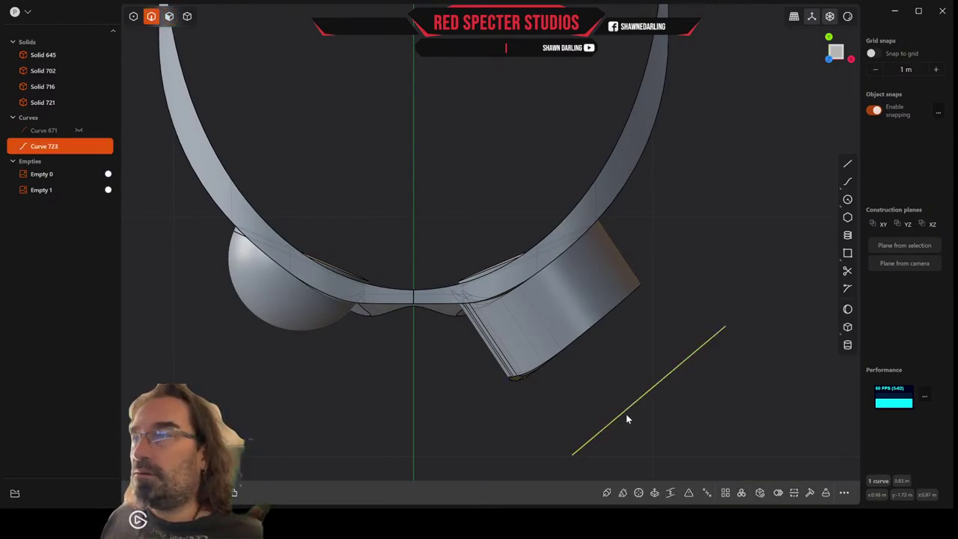
{"action": "key", "text": "r"}
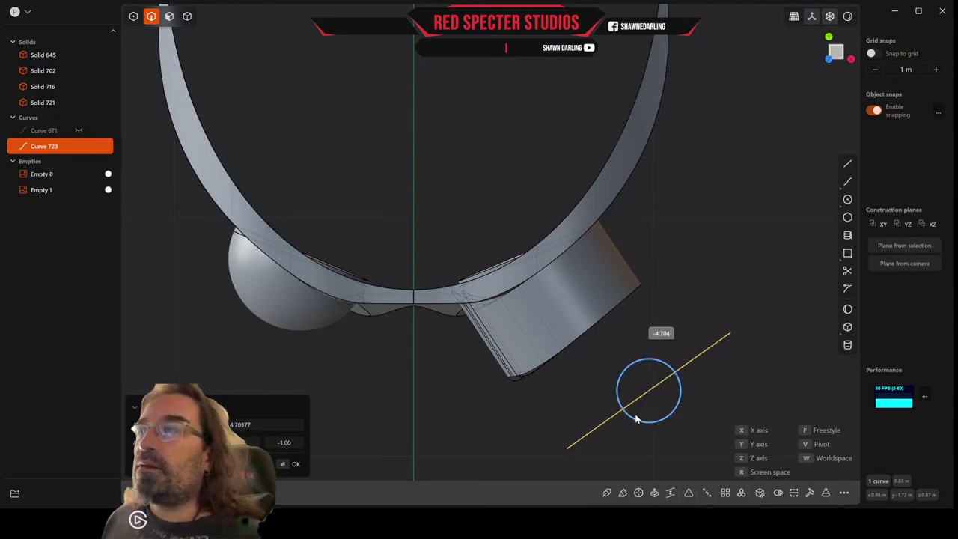
{"action": "left_click", "coordinate": [636, 415]}
{"action": "middle_click_drag", "start_coordinate": [636, 416], "coordinate": [649, 343]}
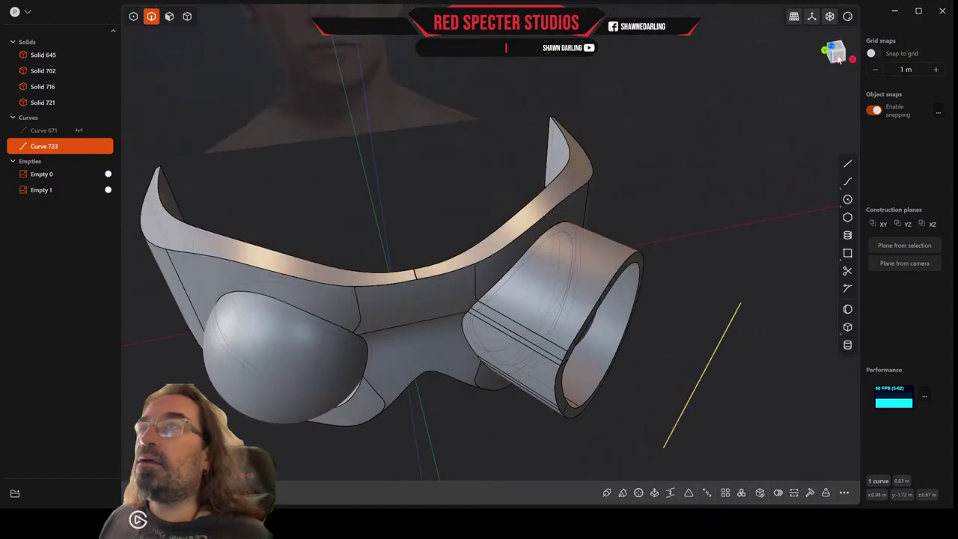
{"action": "middle_click_drag", "start_coordinate": [649, 343], "coordinate": [610, 269]}
Move the guide line back across the rim's front end and raise it about 0.52 m above the rim
{"action": "key", "text": "g"}
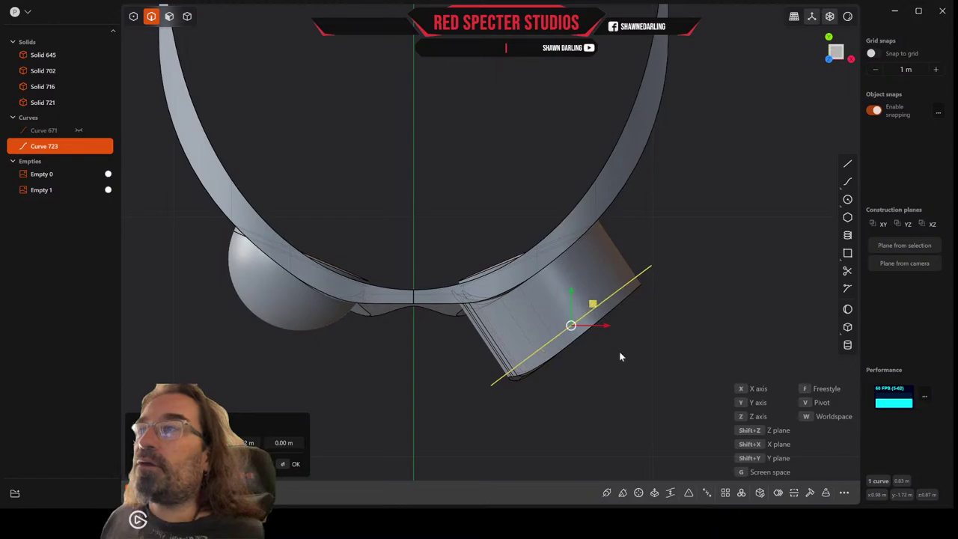
{"action": "middle_click_drag", "start_coordinate": [780, 146], "coordinate": [840, 12]}
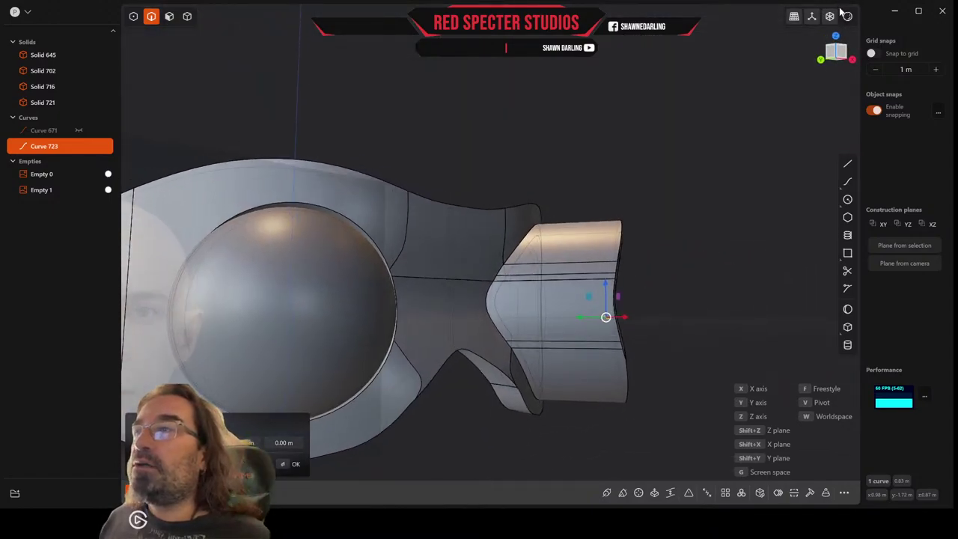
{"action": "left_click", "coordinate": [839, 54]}
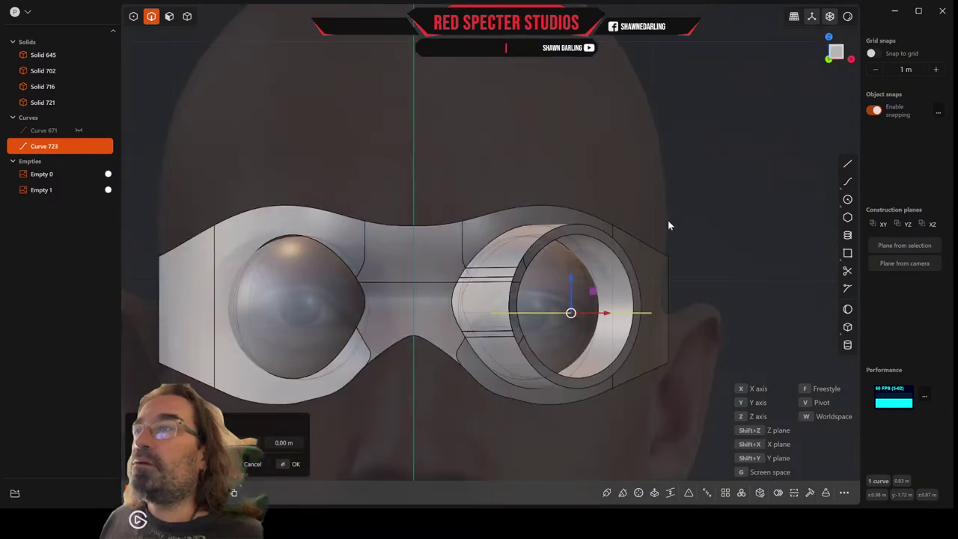
{"action": "left_click_drag", "start_coordinate": [569, 276], "coordinate": [585, 152]}
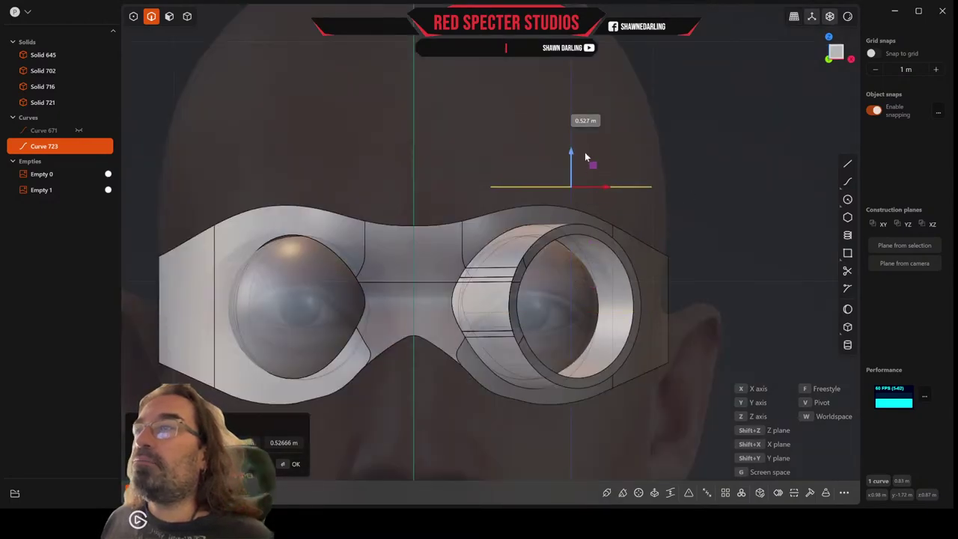
{"action": "middle_click_drag", "start_coordinate": [600, 172], "coordinate": [662, 283]}
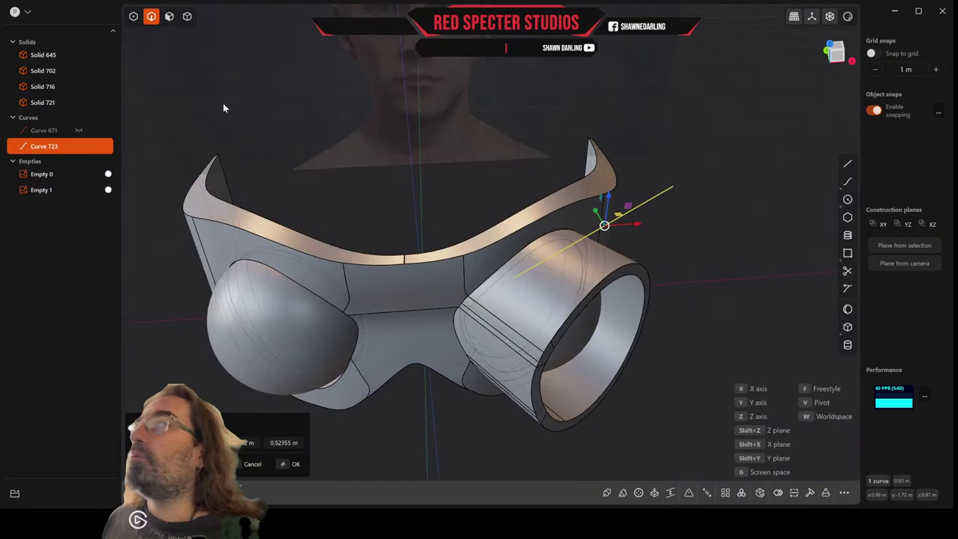
Cut the rim solid with the guide line, and delete the cut-off front piece together with the line
{"action": "left_click", "coordinate": [188, 16]}
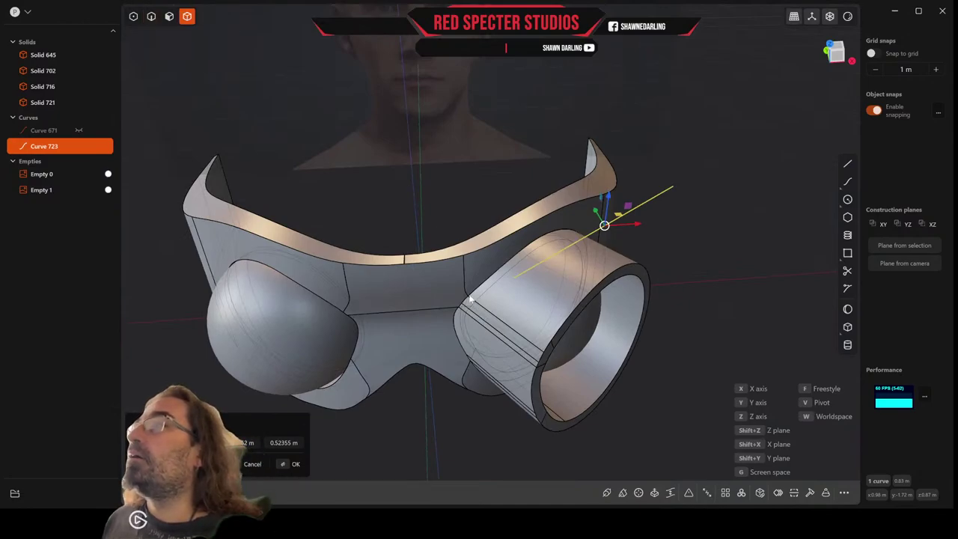
{"action": "left_click", "coordinate": [543, 321]}
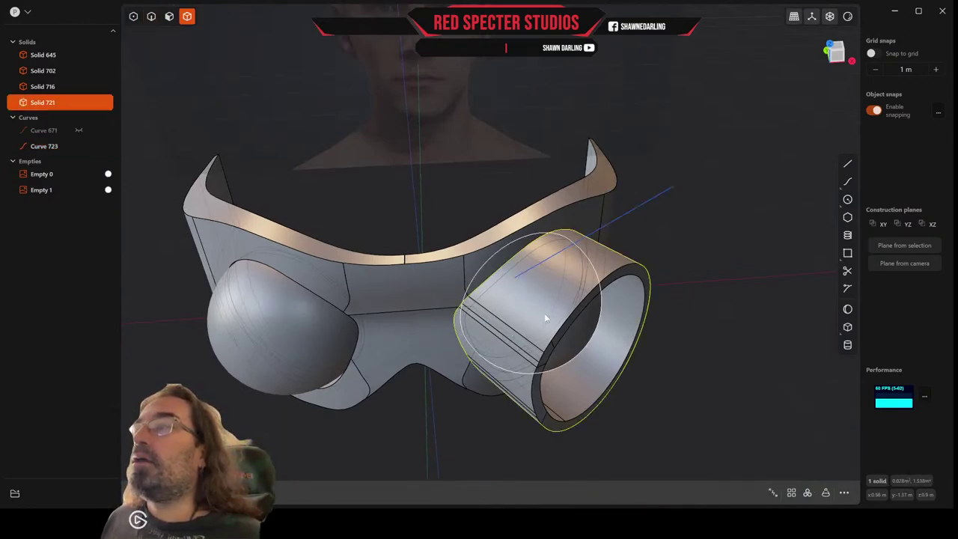
{"action": "key", "text": "c"}
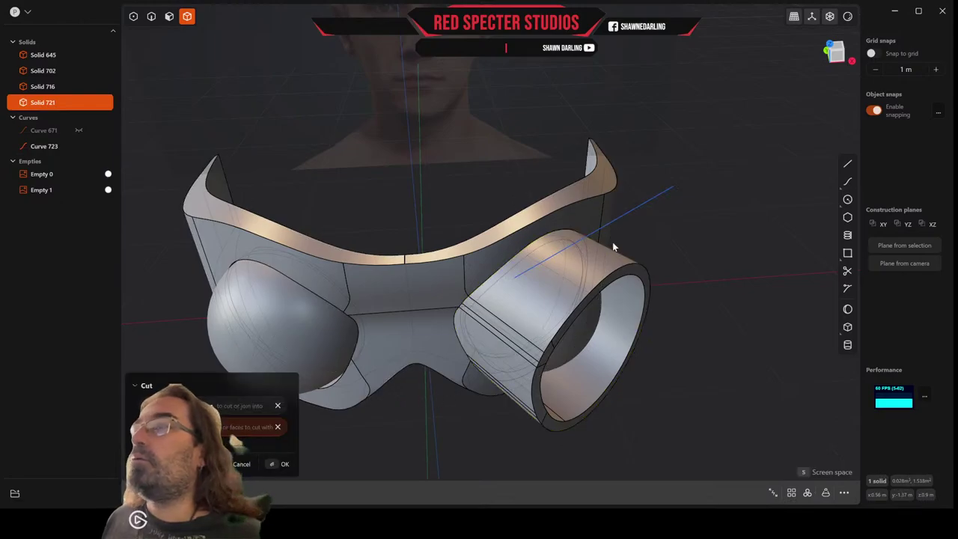
{"action": "left_click", "coordinate": [631, 215]}
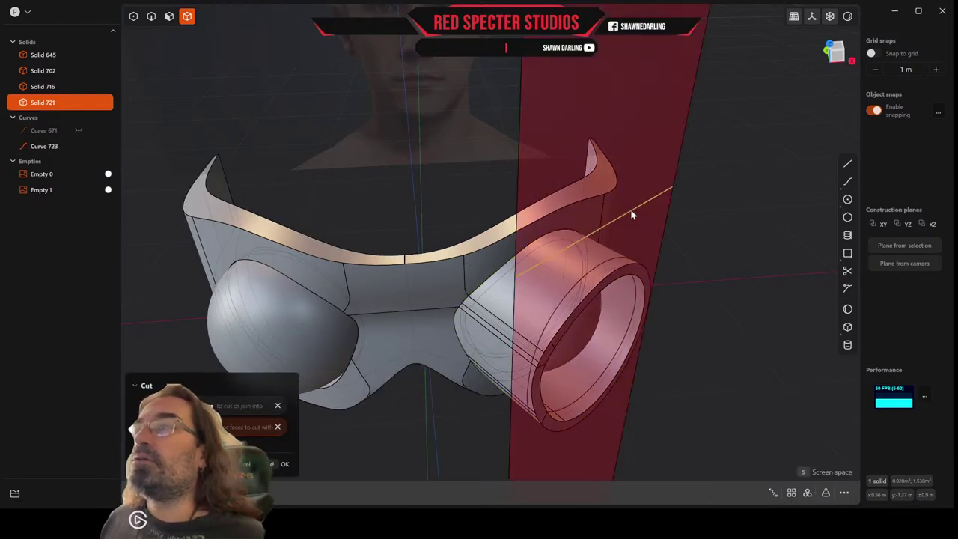
{"action": "key", "text": "Return"}
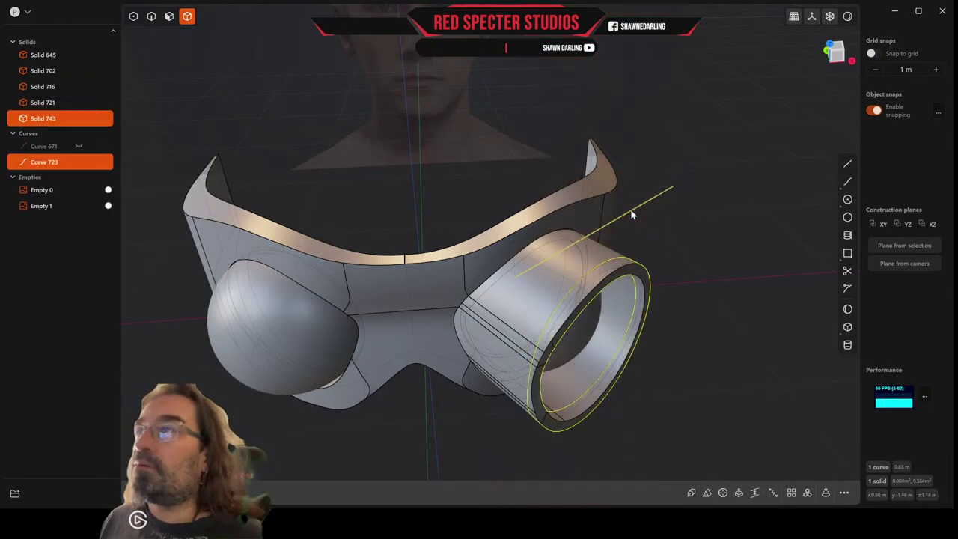
{"action": "key", "text": "Delete"}
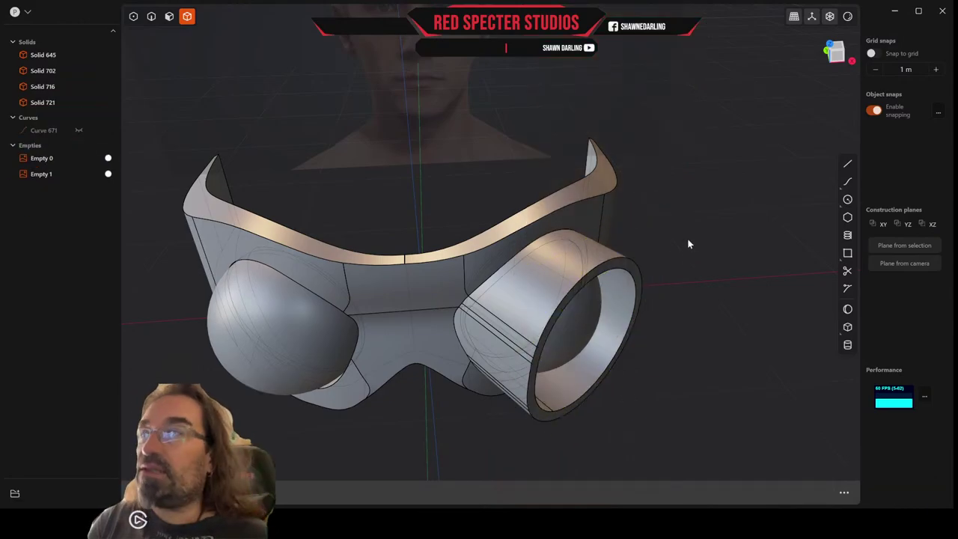
{"action": "middle_click_drag", "start_coordinate": [687, 239], "coordinate": [672, 208]}
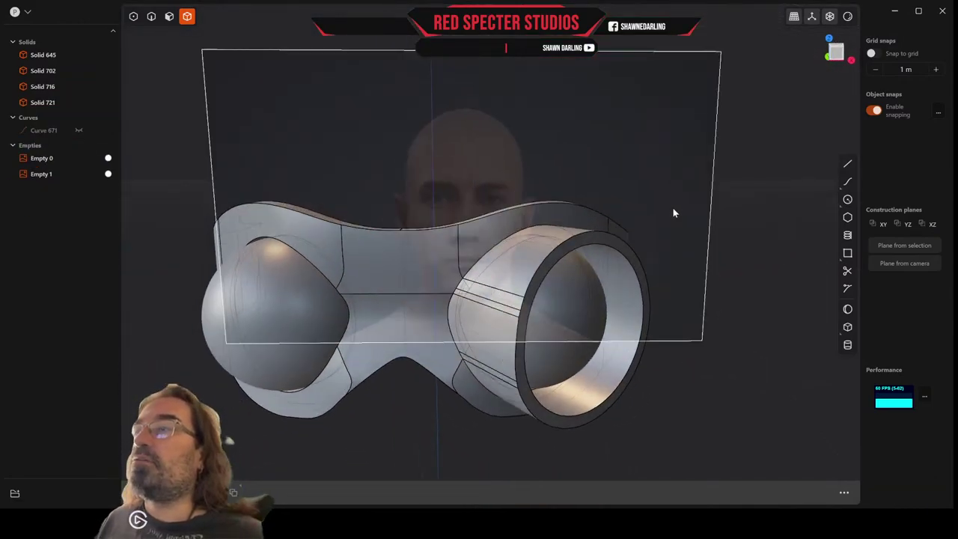
Offset the rim's flat front ring face about 0.22 m back toward the mask to shorten the rim
{"action": "left_click", "coordinate": [169, 16]}
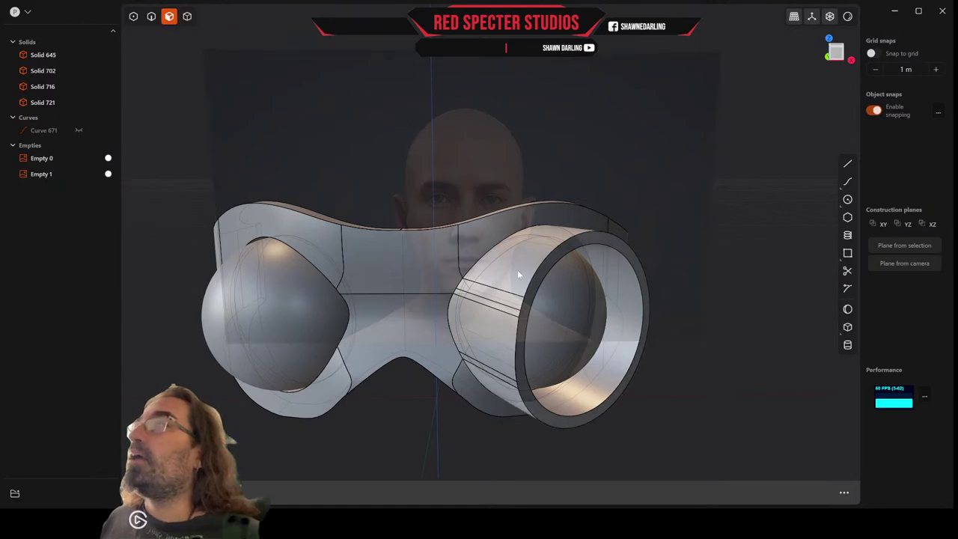
{"action": "left_click", "coordinate": [588, 237]}
{"action": "key", "text": "o"}
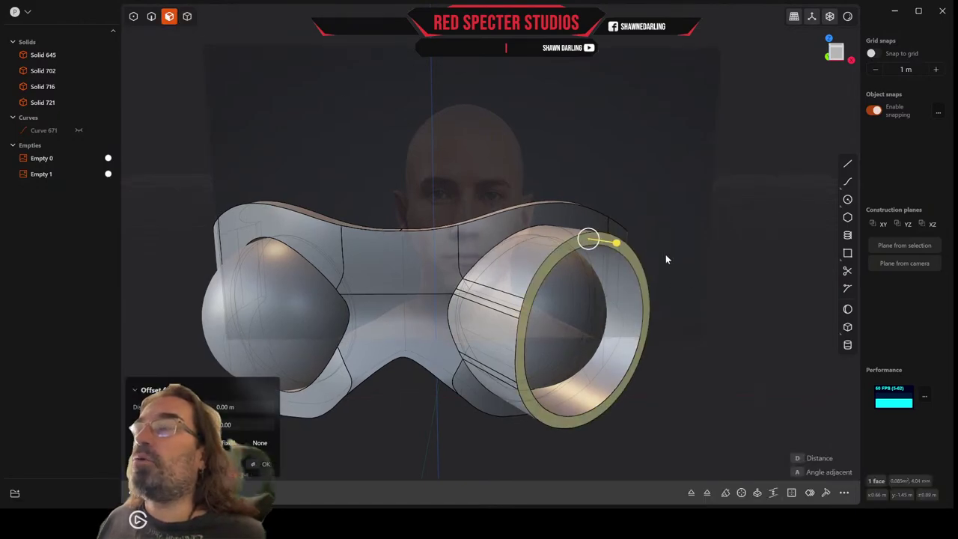
{"action": "middle_click_drag", "start_coordinate": [666, 254], "coordinate": [692, 275]}
{"action": "left_click_drag", "start_coordinate": [645, 252], "coordinate": [586, 251]}
{"action": "middle_click_drag", "start_coordinate": [616, 254], "coordinate": [542, 243]}
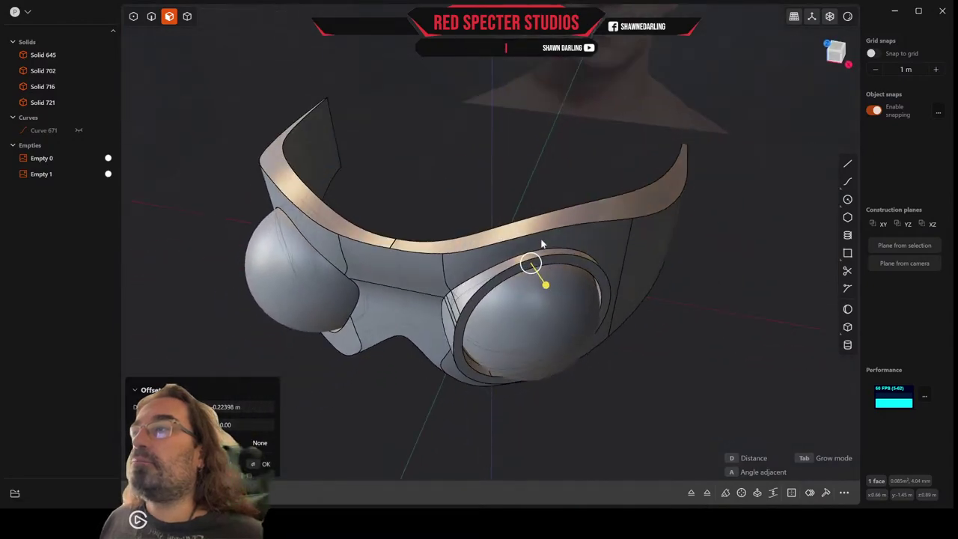
Try to rotate the dome face of the lens inside the rim about Z from a pivot on the rim's upper edge
{"action": "left_click", "coordinate": [547, 307]}
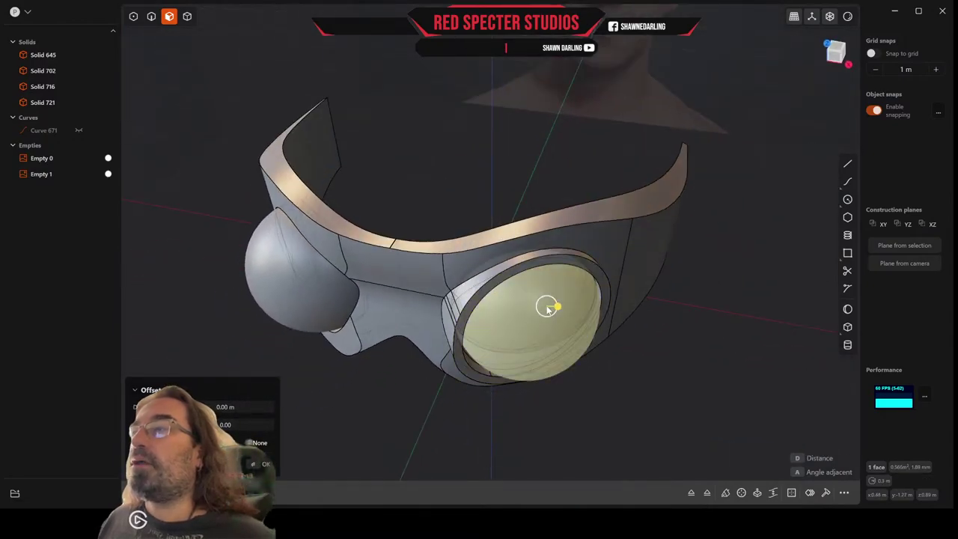
{"action": "key", "text": "g"}
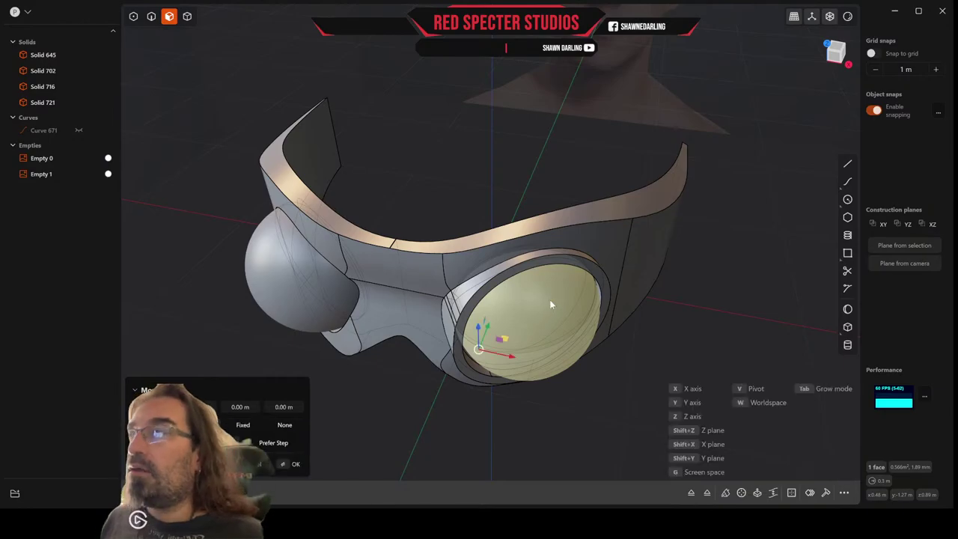
{"action": "middle_click_drag", "start_coordinate": [549, 299], "coordinate": [529, 359]}
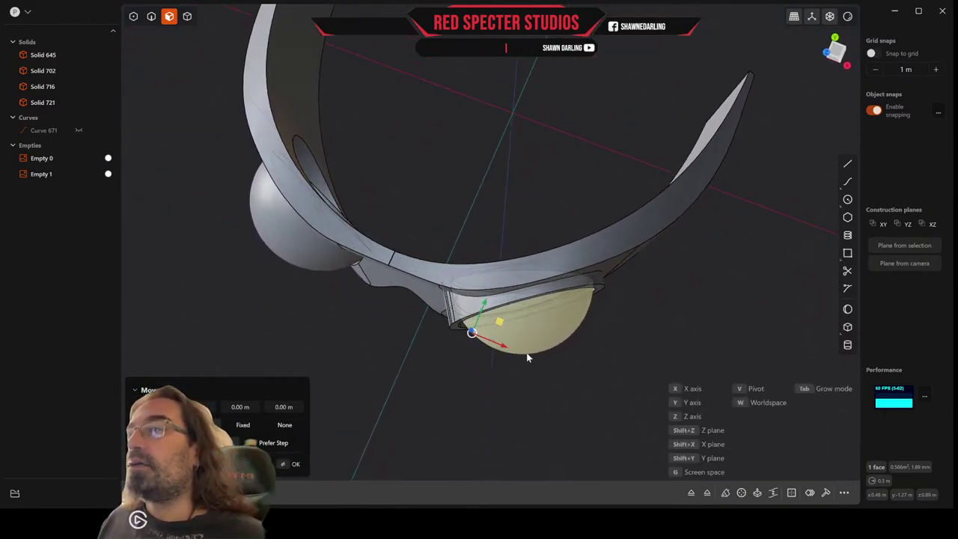
{"action": "key", "text": "r"}
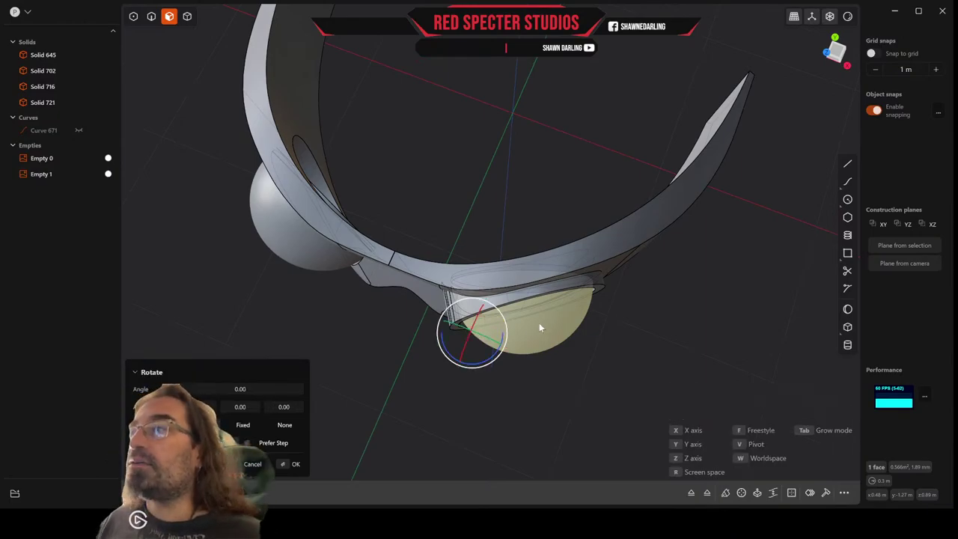
{"action": "middle_click_drag", "start_coordinate": [594, 326], "coordinate": [603, 291]}
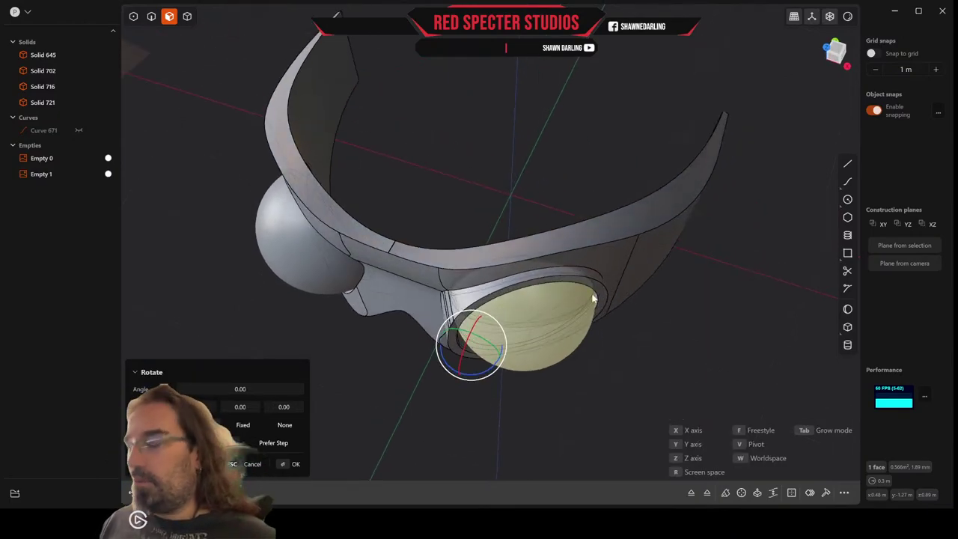
{"action": "key", "text": "p"}
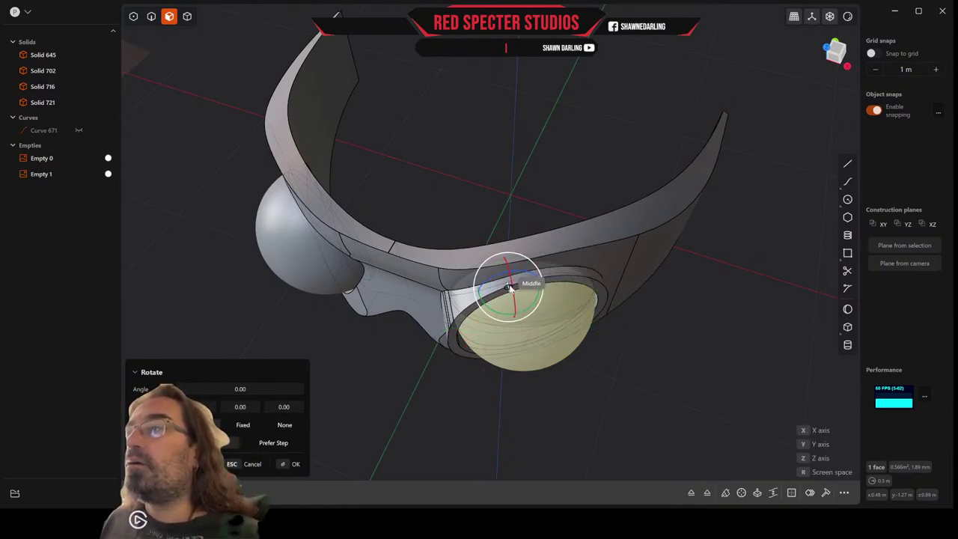
{"action": "left_click", "coordinate": [508, 288]}
{"action": "left_click_drag", "start_coordinate": [535, 302], "coordinate": [551, 290]}
{"action": "middle_click_drag", "start_coordinate": [550, 289], "coordinate": [559, 321]}
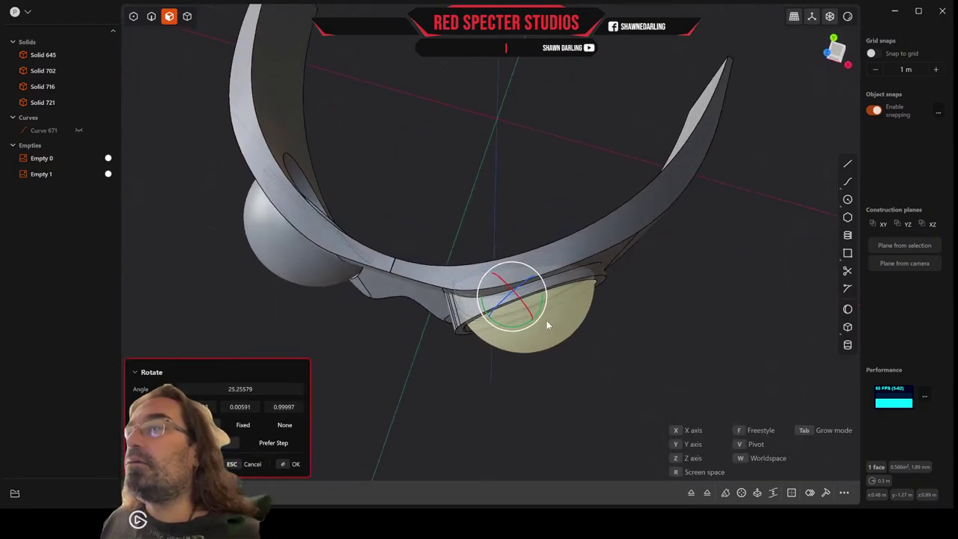
{"action": "left_click_drag", "start_coordinate": [541, 310], "coordinate": [543, 301]}
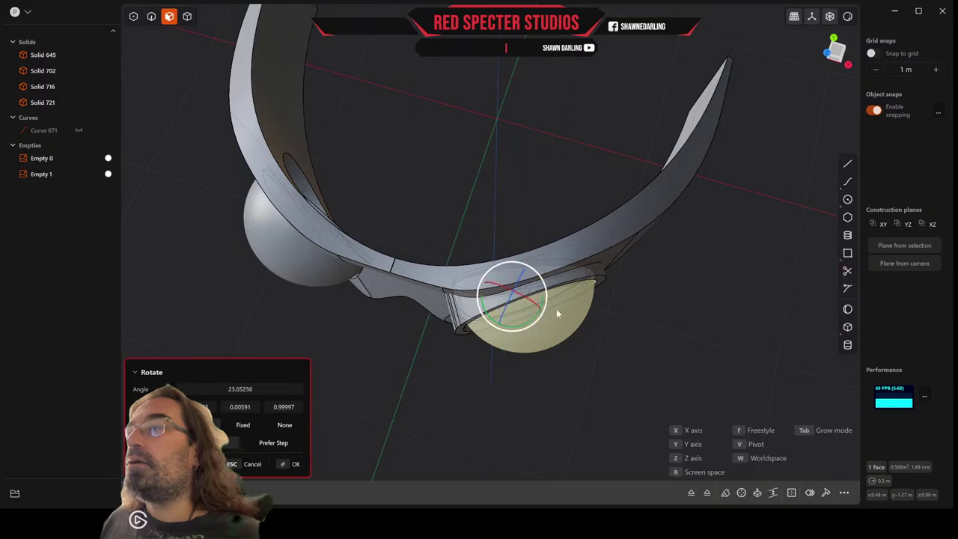
{"action": "right_click", "coordinate": [671, 328]}
{"action": "middle_click_drag", "start_coordinate": [671, 328], "coordinate": [636, 368]}
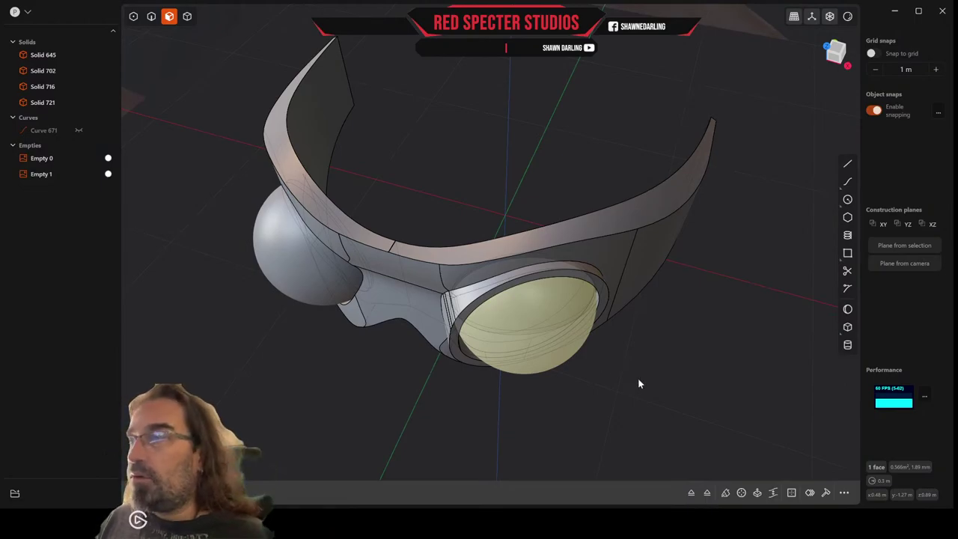
{"action": "left_click", "coordinate": [638, 383]}
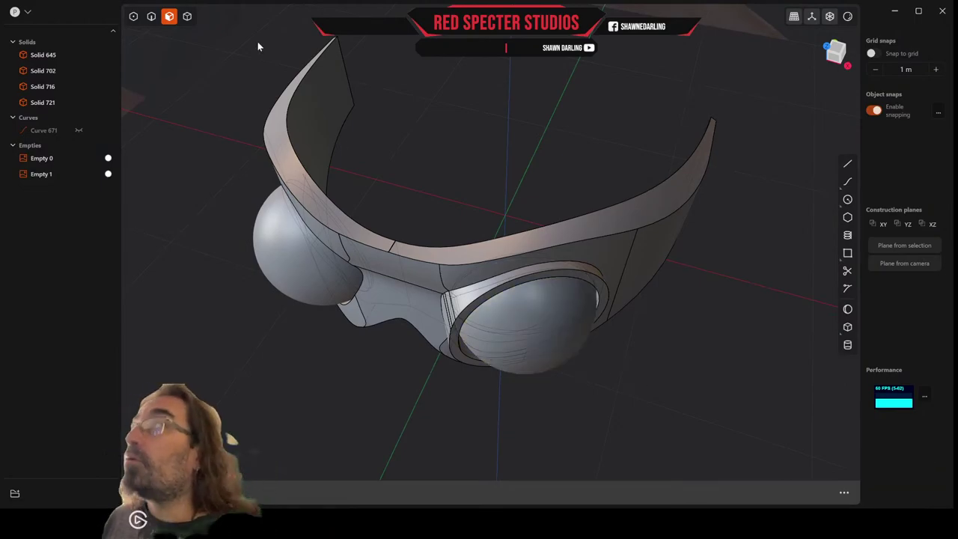
Try a rotation pivot on the rim's upper edge for the whole lens solid inside the rim
{"action": "left_click", "coordinate": [540, 337]}
{"action": "key", "text": "r"}
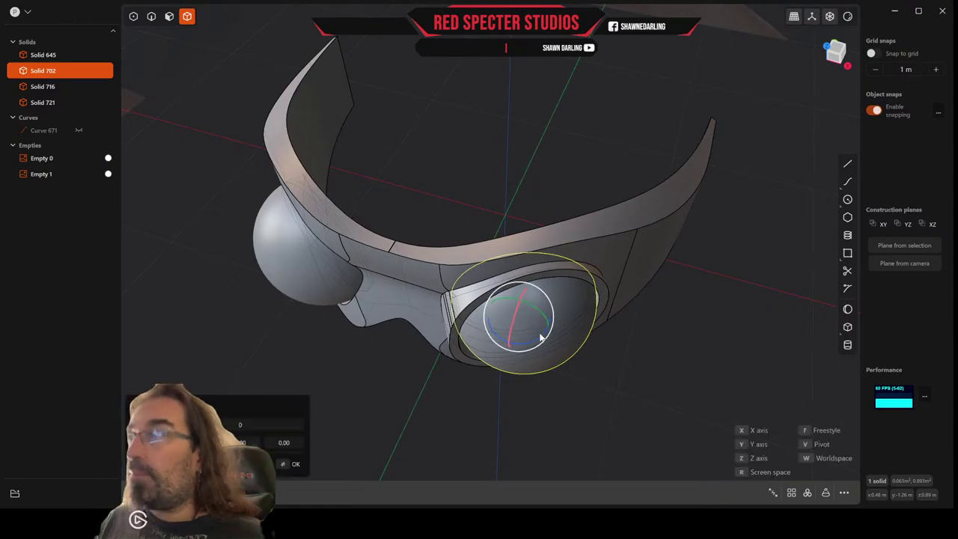
{"action": "key", "text": "v"}
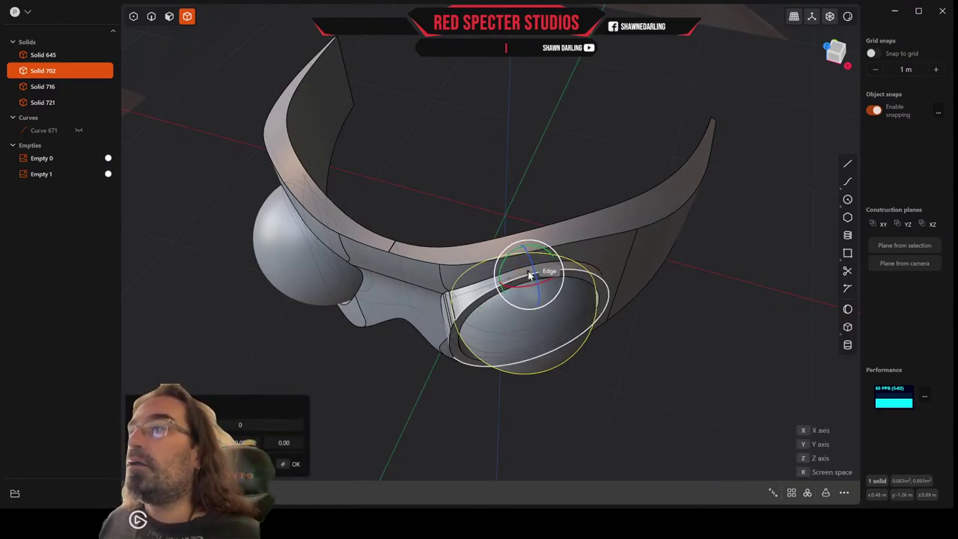
{"action": "left_click", "coordinate": [532, 276]}
{"action": "middle_click_drag", "start_coordinate": [572, 337], "coordinate": [599, 371]}
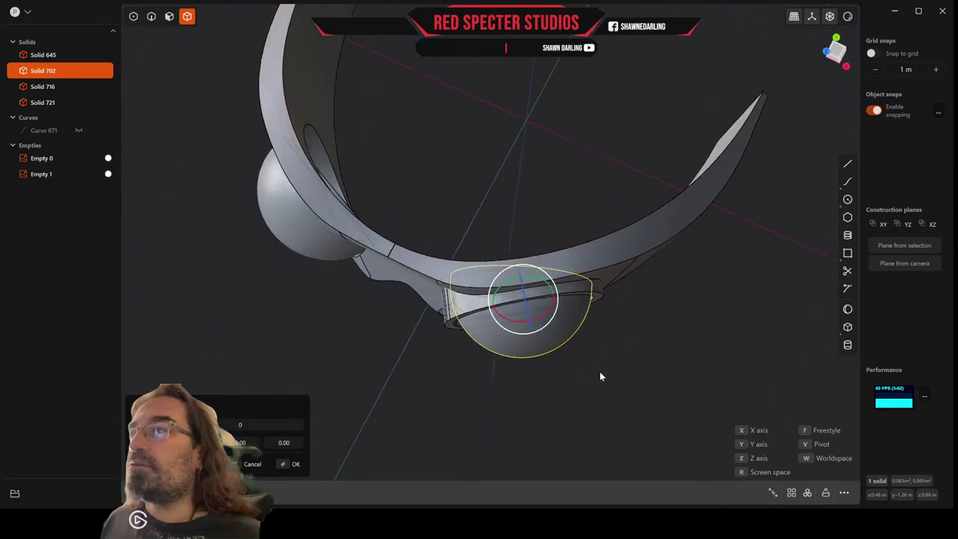
{"action": "key", "text": "Escape"}
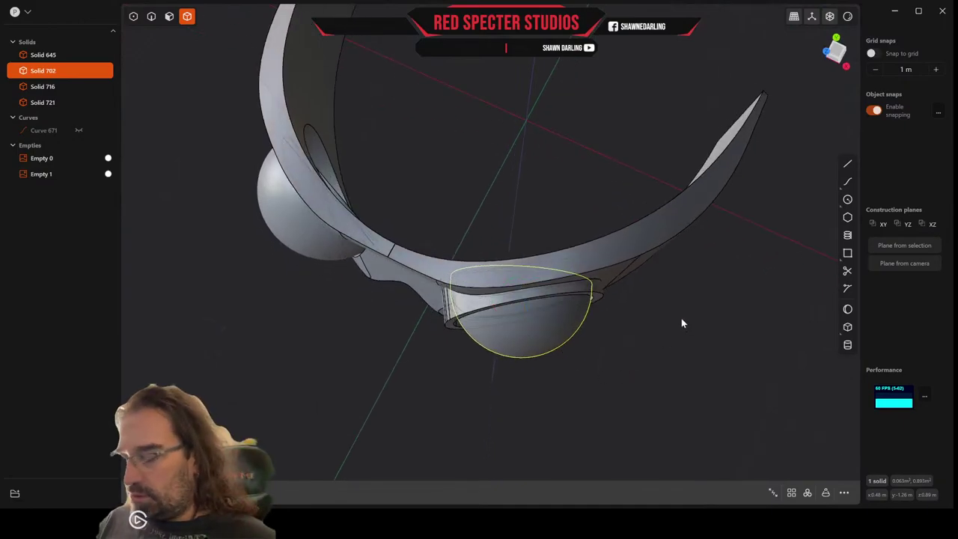
Rotate the lens solid inside the rim about the Z axis, aligning its flat back with the rim's slope in the top view
{"action": "key", "text": "r"}
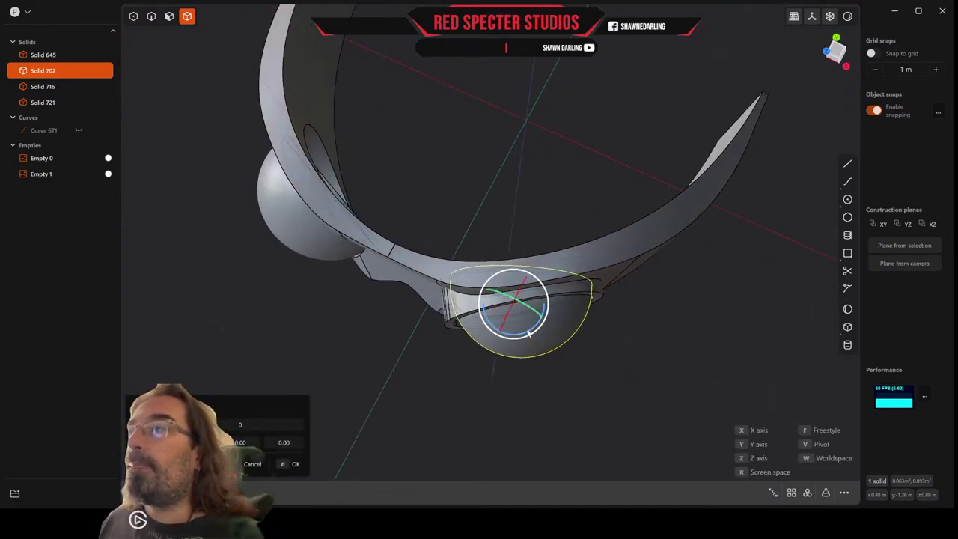
{"action": "left_click_drag", "start_coordinate": [528, 334], "coordinate": [536, 330]}
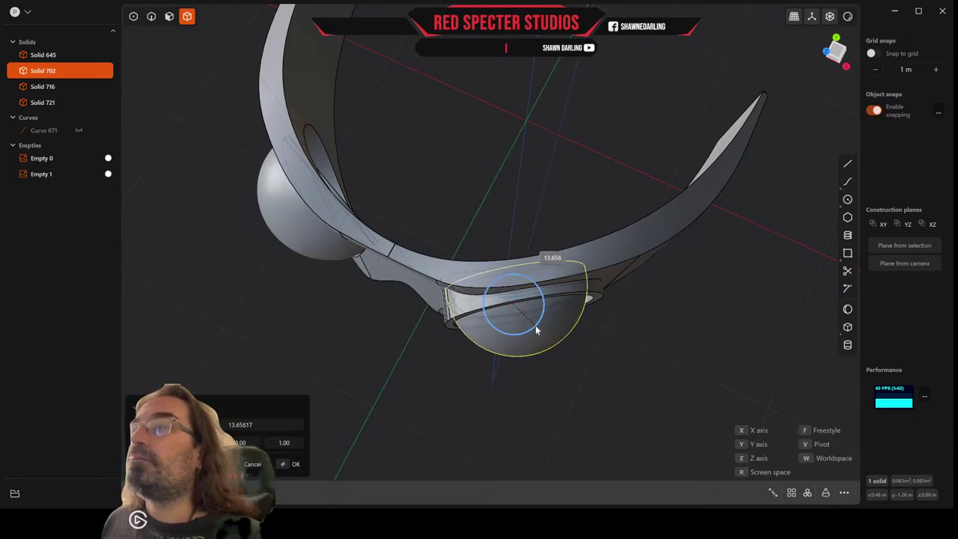
{"action": "middle_click_drag", "start_coordinate": [622, 372], "coordinate": [609, 261]}
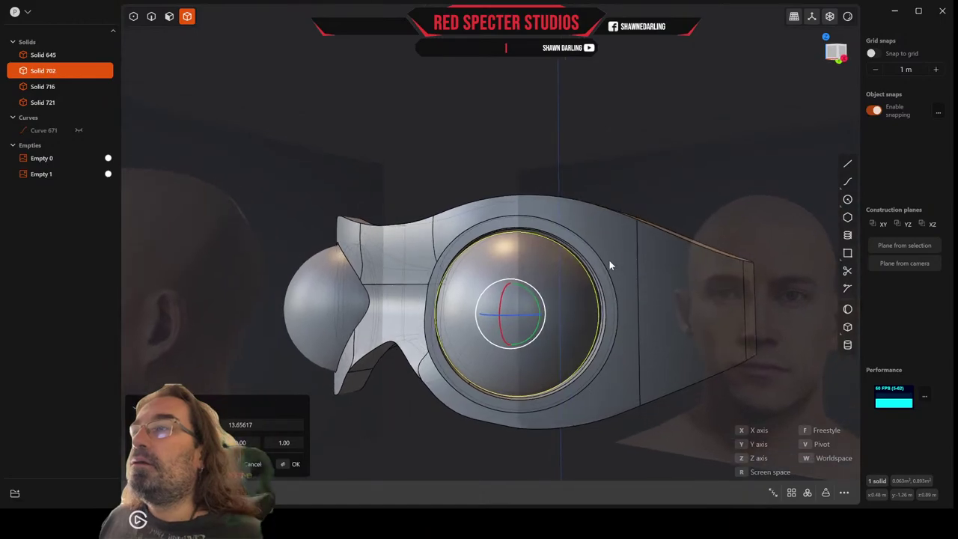
{"action": "middle_click_drag", "start_coordinate": [569, 196], "coordinate": [561, 302]}
{"action": "left_click_drag", "start_coordinate": [526, 322], "coordinate": [527, 318]}
{"action": "left_click", "coordinate": [836, 61]}
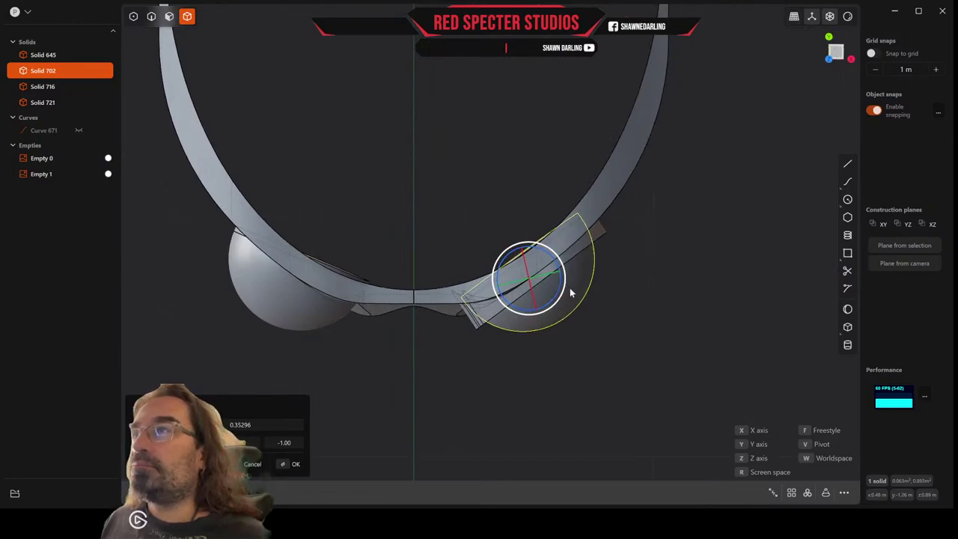
Move the rotated lens outward and forward into the rim's opening, and raise it about 0.004 m
{"action": "key", "text": "g"}
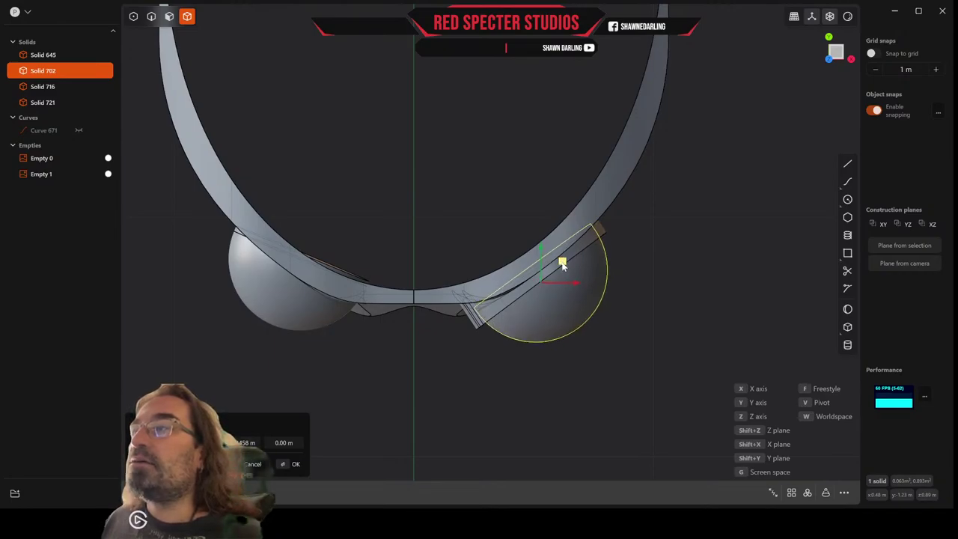
{"action": "middle_click_drag", "start_coordinate": [560, 307], "coordinate": [622, 283]}
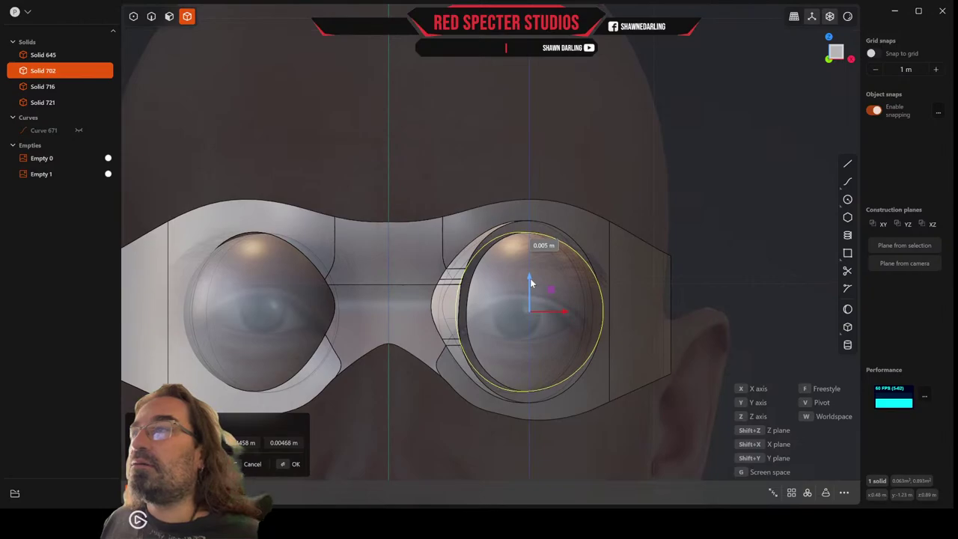
{"action": "middle_click_drag", "start_coordinate": [627, 253], "coordinate": [585, 252]}
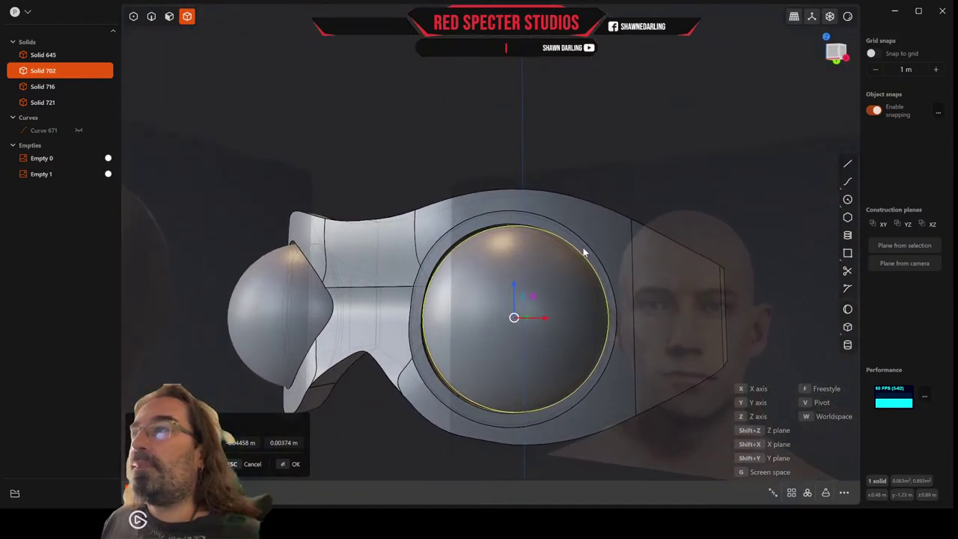
{"action": "left_click", "coordinate": [912, 246]}
{"action": "scroll", "coordinate": [595, 333], "scroll_direction": "down", "scroll_amount": 10}
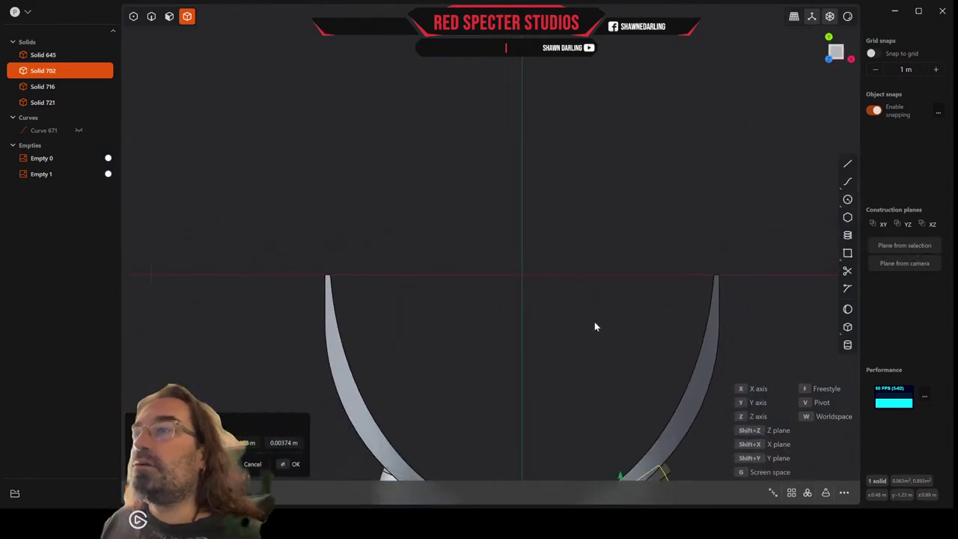
{"action": "middle_click_drag", "start_coordinate": [595, 327], "coordinate": [611, 255]}
{"action": "scroll", "coordinate": [579, 199], "scroll_direction": "up", "scroll_amount": 5}
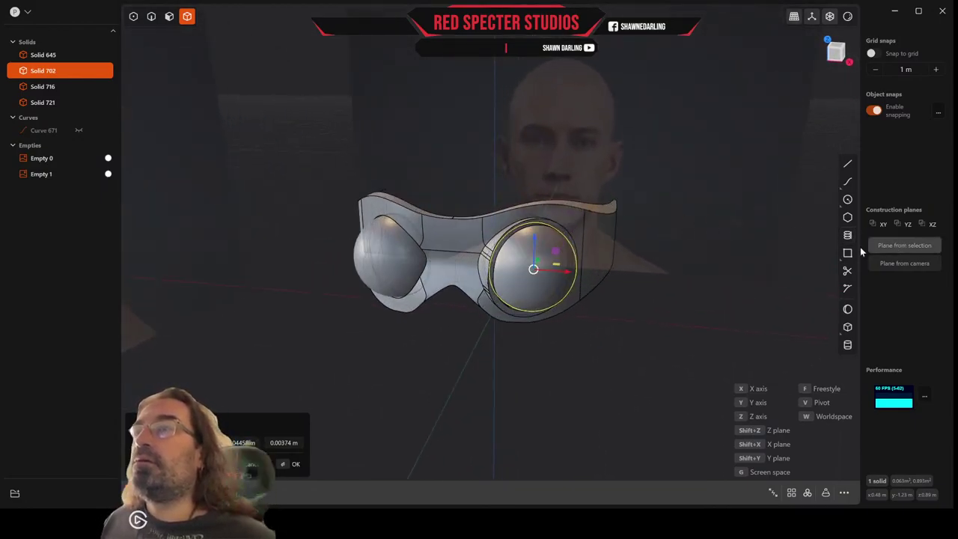
Nudge the lens slightly along X and Z to center it within the rim's round opening
{"action": "middle_click_drag", "start_coordinate": [853, 247], "coordinate": [624, 230]}
{"action": "scroll", "coordinate": [490, 200], "scroll_direction": "up", "scroll_amount": 4}
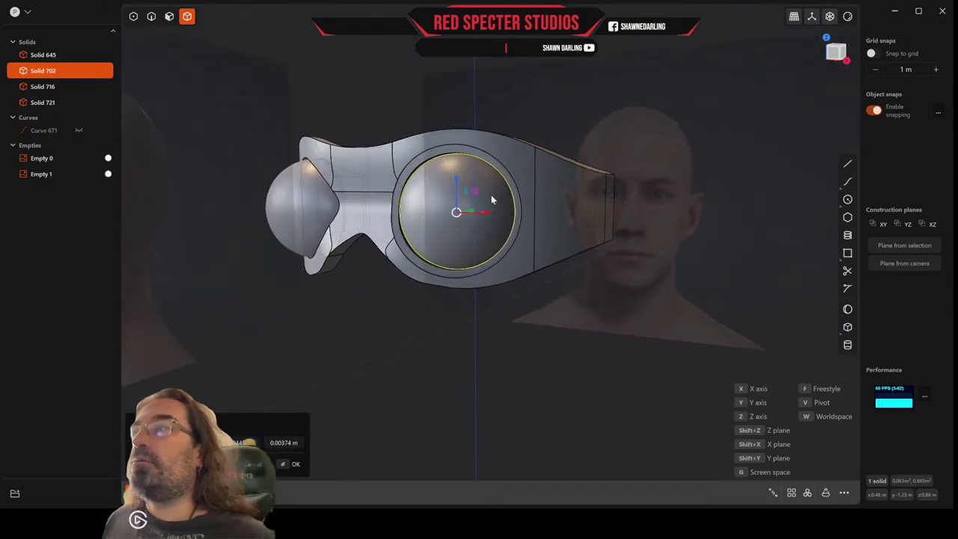
{"action": "scroll", "coordinate": [474, 221], "scroll_direction": "up", "scroll_amount": 1}
{"action": "middle_click_drag", "start_coordinate": [474, 221], "coordinate": [473, 211]}
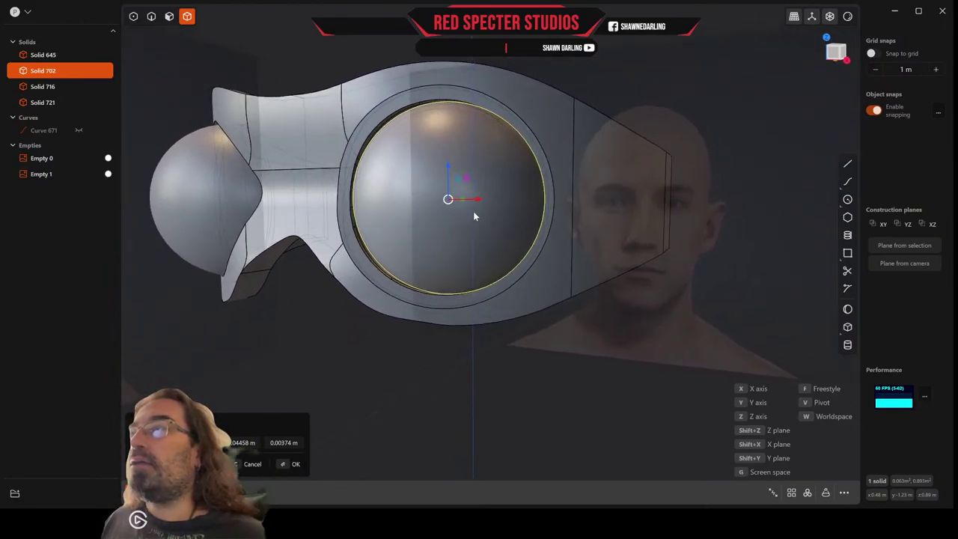
{"action": "left_click_drag", "start_coordinate": [476, 201], "coordinate": [472, 208]}
{"action": "middle_click_drag", "start_coordinate": [472, 208], "coordinate": [472, 212]}
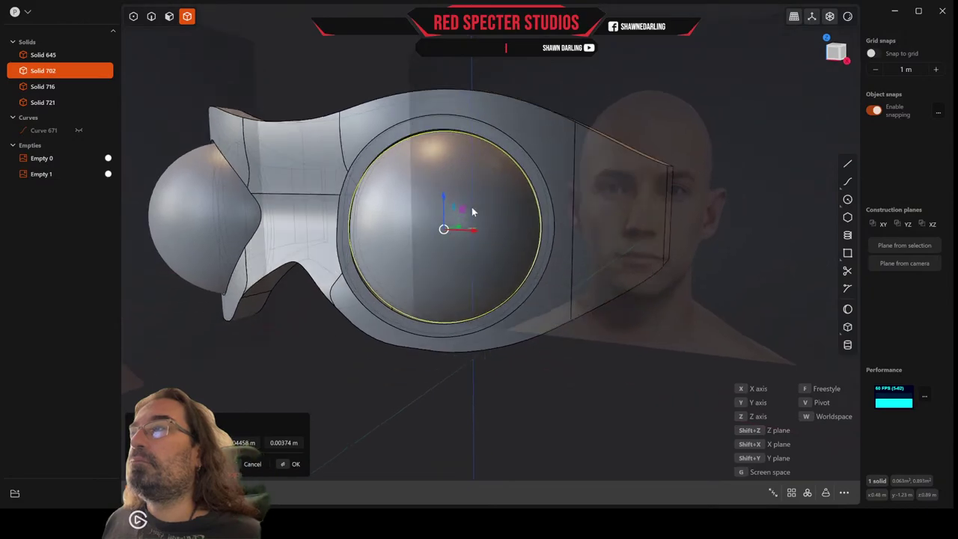
{"action": "left_click_drag", "start_coordinate": [449, 199], "coordinate": [448, 196]}
{"action": "middle_click_drag", "start_coordinate": [448, 196], "coordinate": [480, 238]}
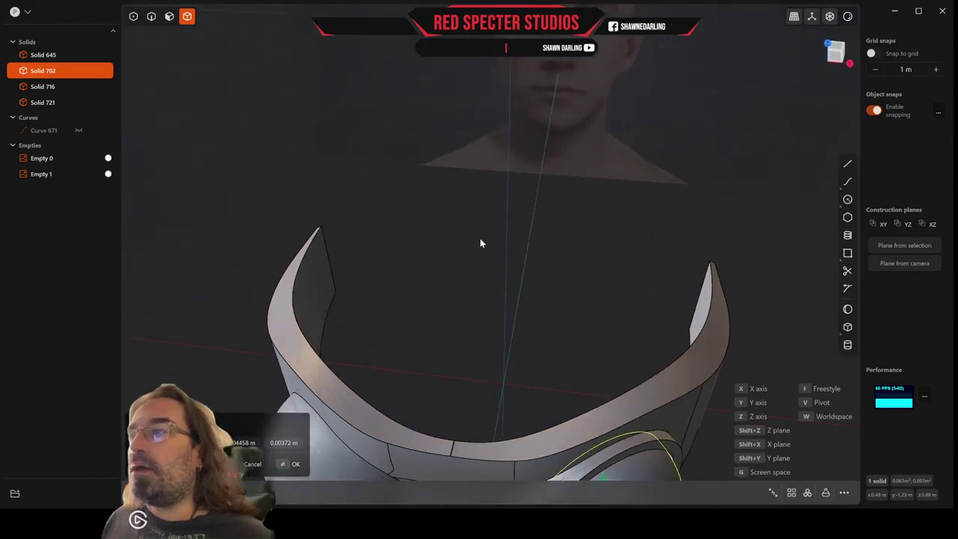
{"action": "scroll", "coordinate": [479, 238], "scroll_direction": "down", "scroll_amount": 2}
Delete the lens solid in the eye opening that has no rim
{"action": "middle_click_drag", "start_coordinate": [516, 204], "coordinate": [513, 184]}
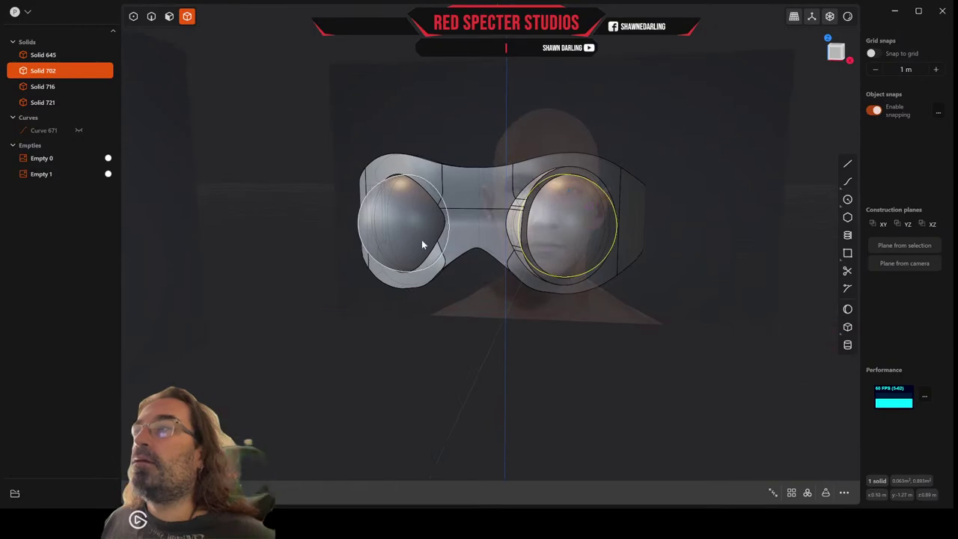
{"action": "left_click", "coordinate": [403, 241]}
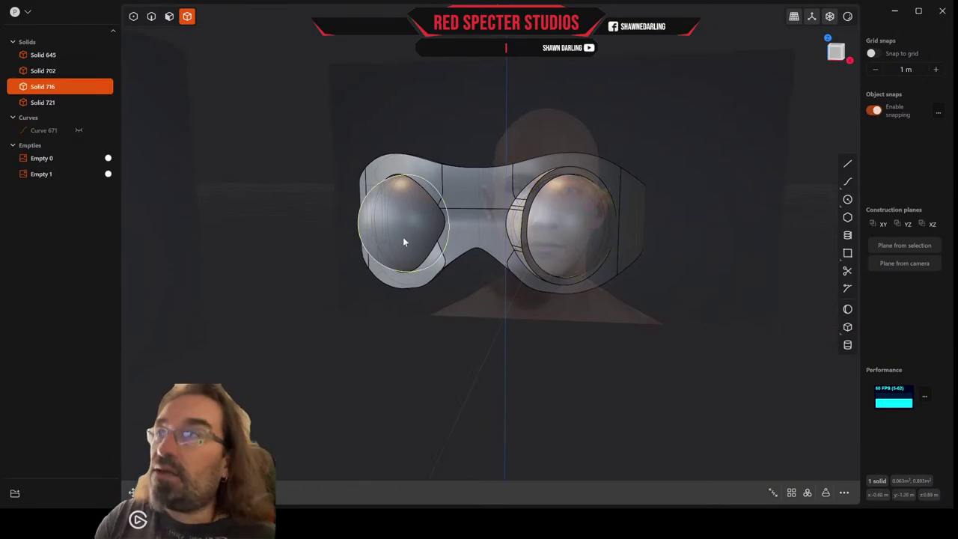
{"action": "key", "text": "Delete"}
Bevel the rim's complete inner front edge loop around the lens with the Fillet command
{"action": "middle_click_drag", "start_coordinate": [508, 252], "coordinate": [471, 262]}
{"action": "scroll", "coordinate": [480, 261], "scroll_direction": "up", "scroll_amount": 5}
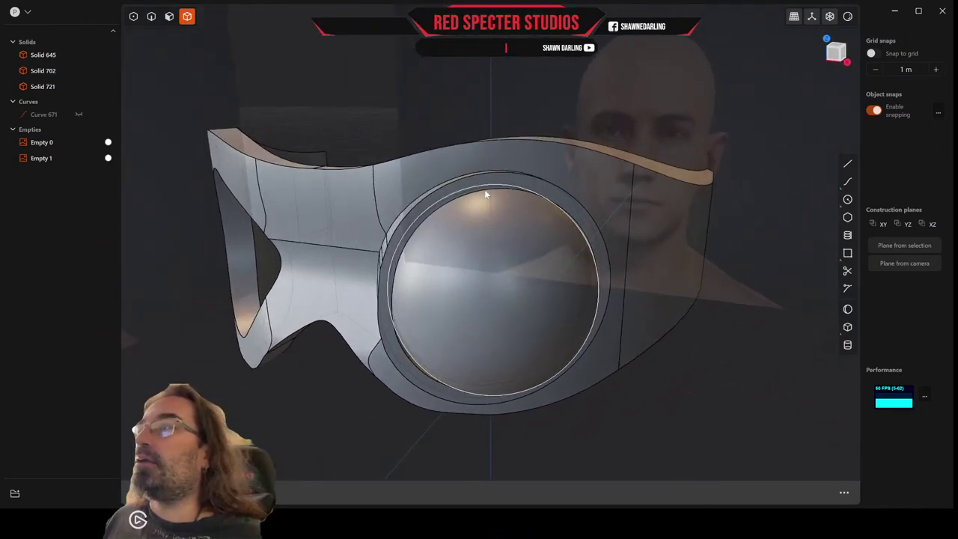
{"action": "left_click", "coordinate": [151, 15]}
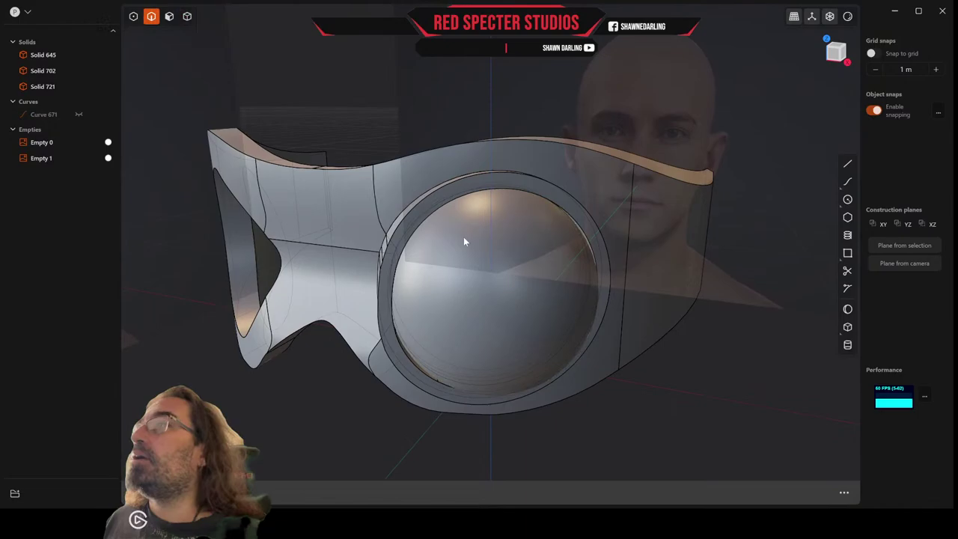
{"action": "left_click", "coordinate": [460, 196]}
{"action": "key", "text": "f"}
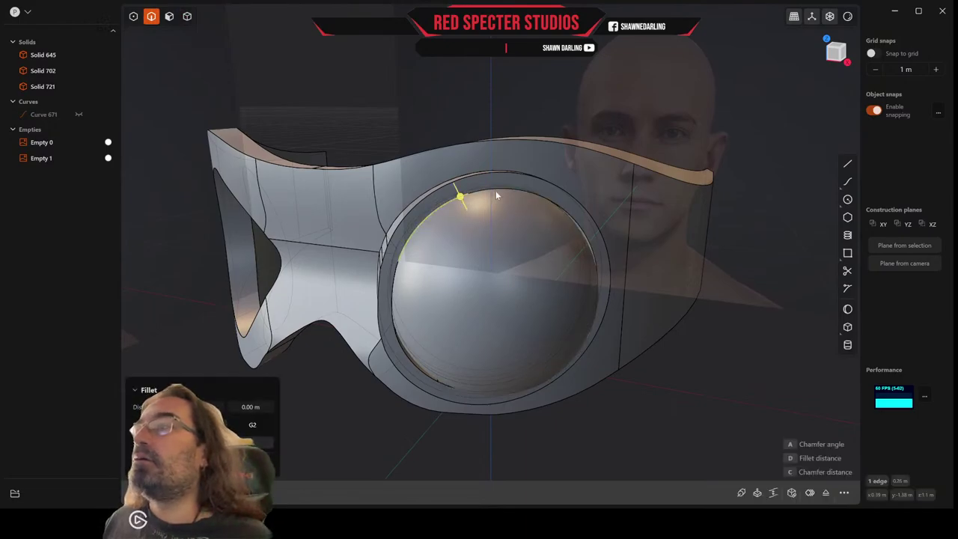
{"action": "left_click", "coordinate": [396, 269]}
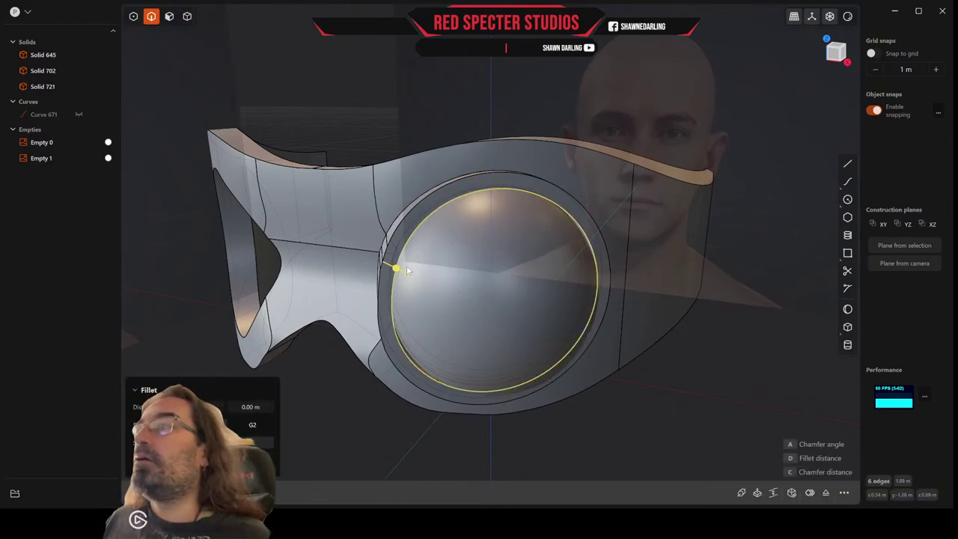
{"action": "left_click_drag", "start_coordinate": [396, 267], "coordinate": [391, 267]}
{"action": "left_click", "coordinate": [409, 248]}
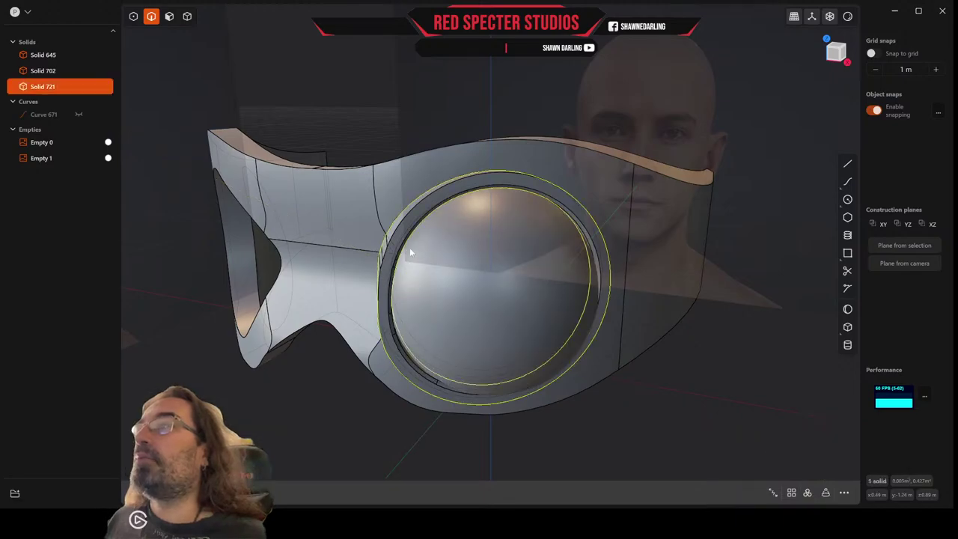
Bevel the rim's complete outer front edge loop with the Fillet command at a distance of -0.01581 m
{"action": "left_click", "coordinate": [416, 205]}
{"action": "key", "text": "f"}
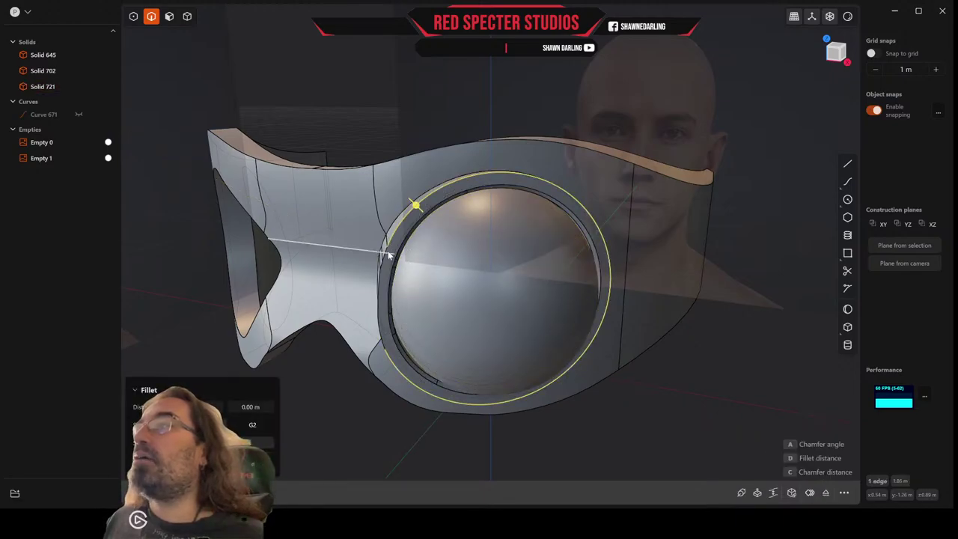
{"action": "left_click_drag", "start_coordinate": [383, 261], "coordinate": [384, 261]}
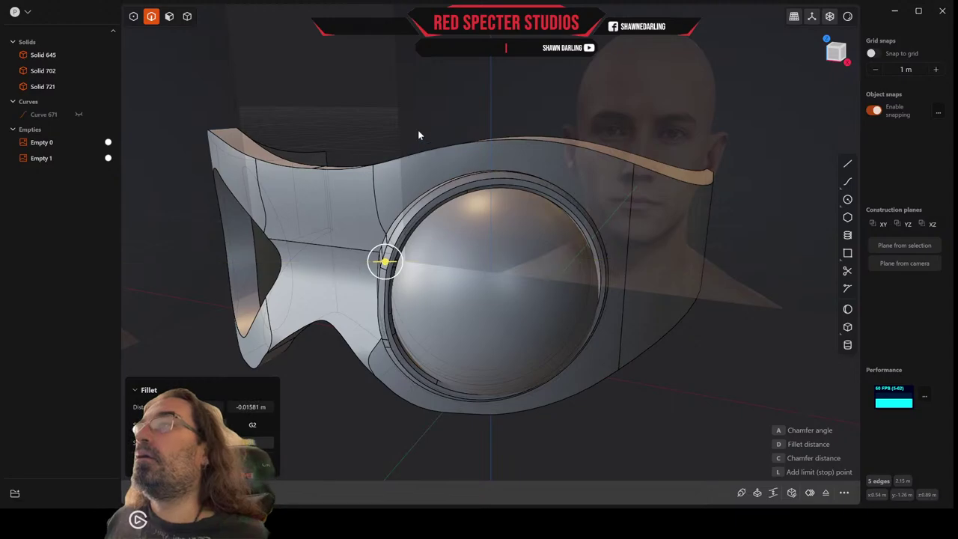
{"action": "right_click", "coordinate": [417, 130]}
Apply a small fillet to the edge loop where the rim's outer bevel meets its side wall
{"action": "middle_click_drag", "start_coordinate": [417, 130], "coordinate": [481, 206]}
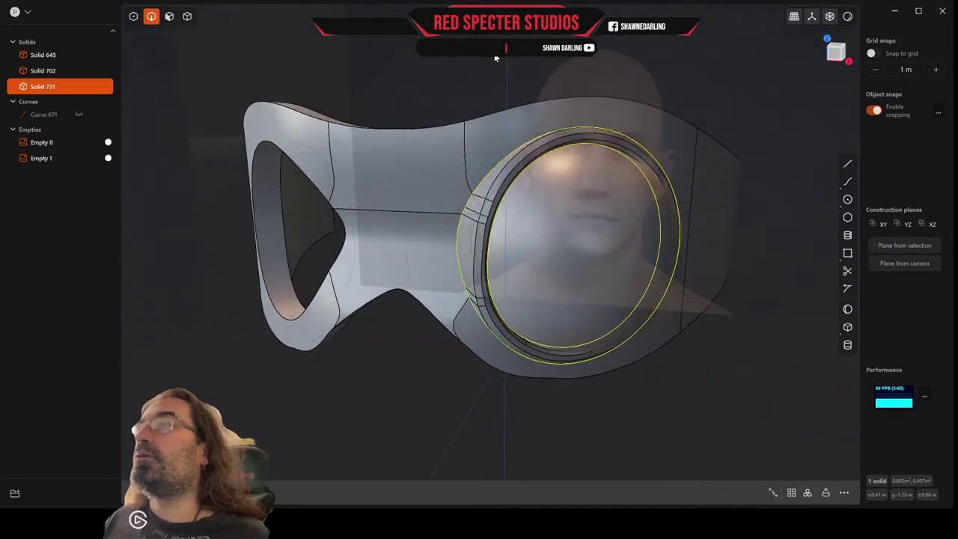
{"action": "double_click", "coordinate": [482, 210]}
{"action": "key", "text": "f"}
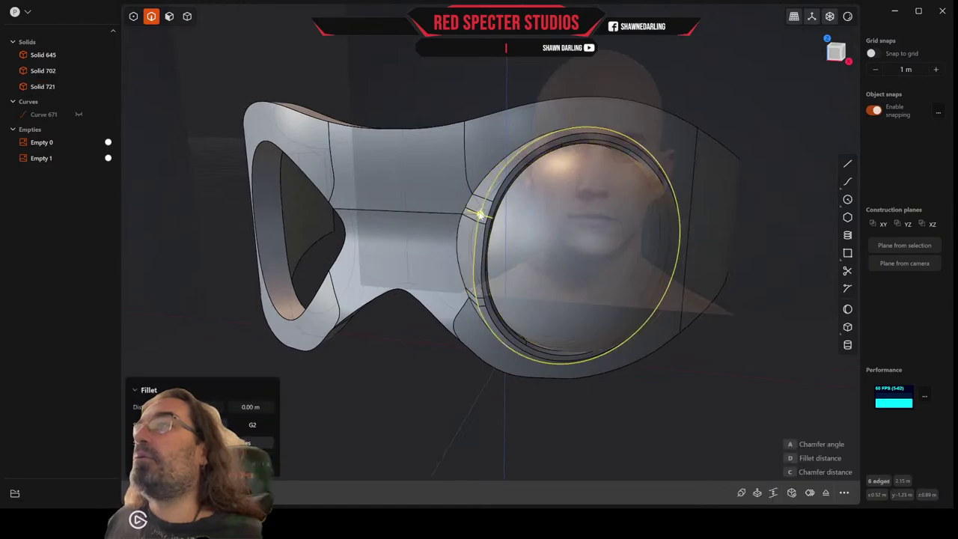
{"action": "left_click_drag", "start_coordinate": [480, 215], "coordinate": [476, 214]}
{"action": "key", "text": "Return"}
Fillet the two edge loops bordering the rim's flat front face together by 0.00267 m
{"action": "middle_click_drag", "start_coordinate": [485, 89], "coordinate": [454, 100]}
{"action": "scroll", "coordinate": [344, 138], "scroll_direction": "up", "scroll_amount": 3}
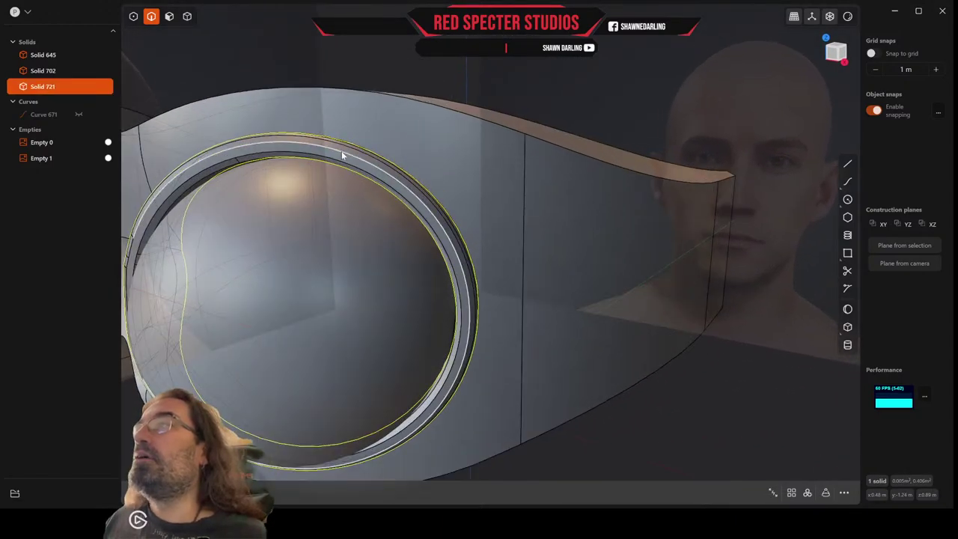
{"action": "left_click", "coordinate": [342, 156]}
{"action": "key", "text": "f"}
{"action": "left_click", "coordinate": [340, 160], "text": "shift"}
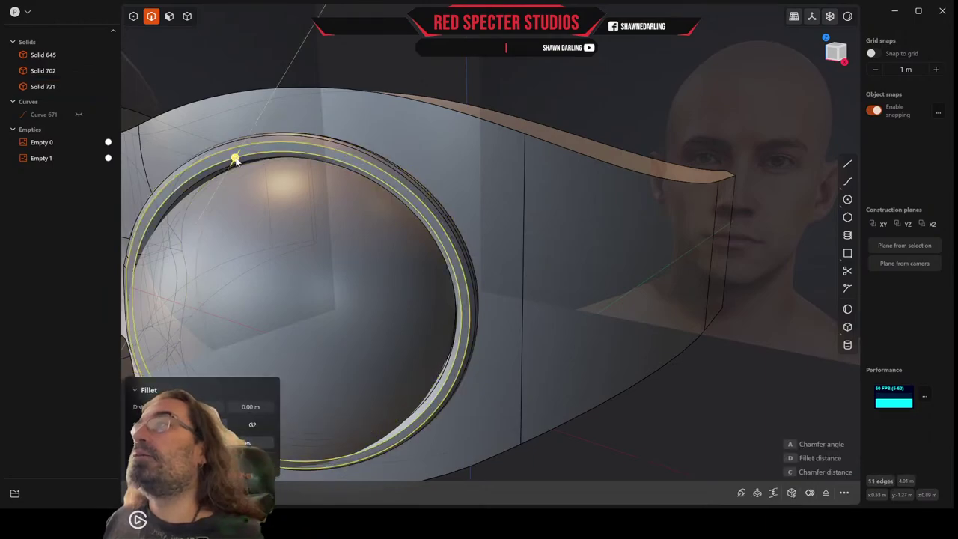
{"action": "left_click_drag", "start_coordinate": [236, 160], "coordinate": [237, 161]}
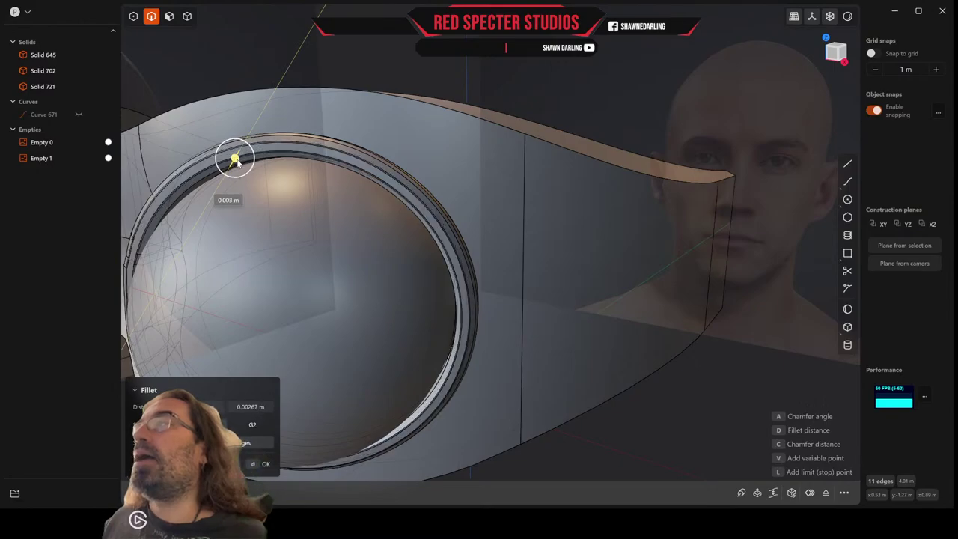
{"action": "key", "text": "Return"}
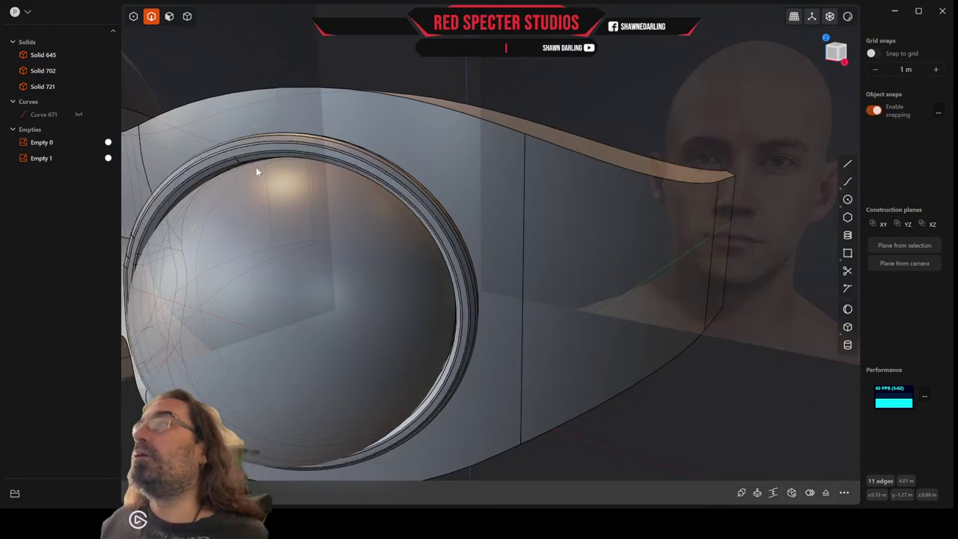
{"action": "scroll", "coordinate": [315, 172], "scroll_direction": "down", "scroll_amount": 4}
{"action": "middle_click_drag", "start_coordinate": [314, 205], "coordinate": [453, 223]}
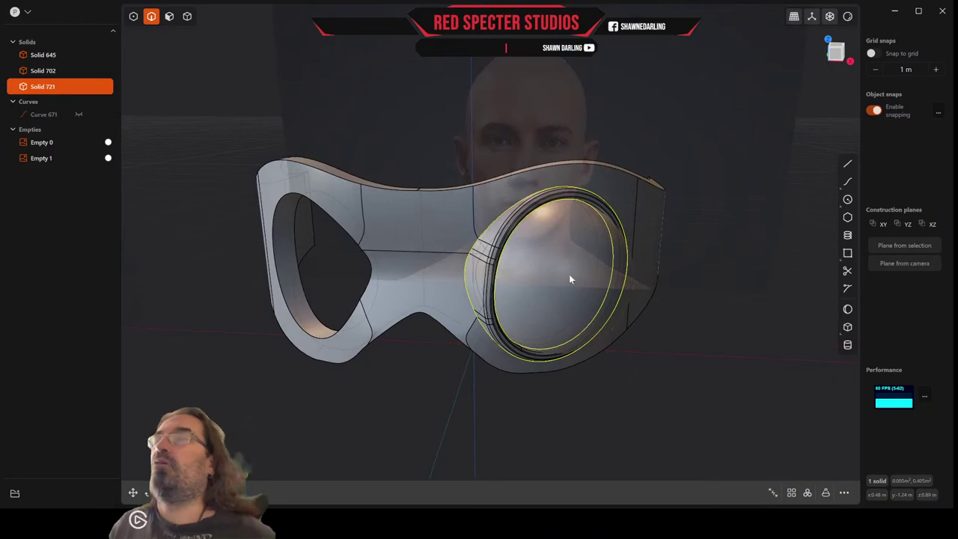
{"action": "middle_click_drag", "start_coordinate": [539, 283], "coordinate": [490, 287]}
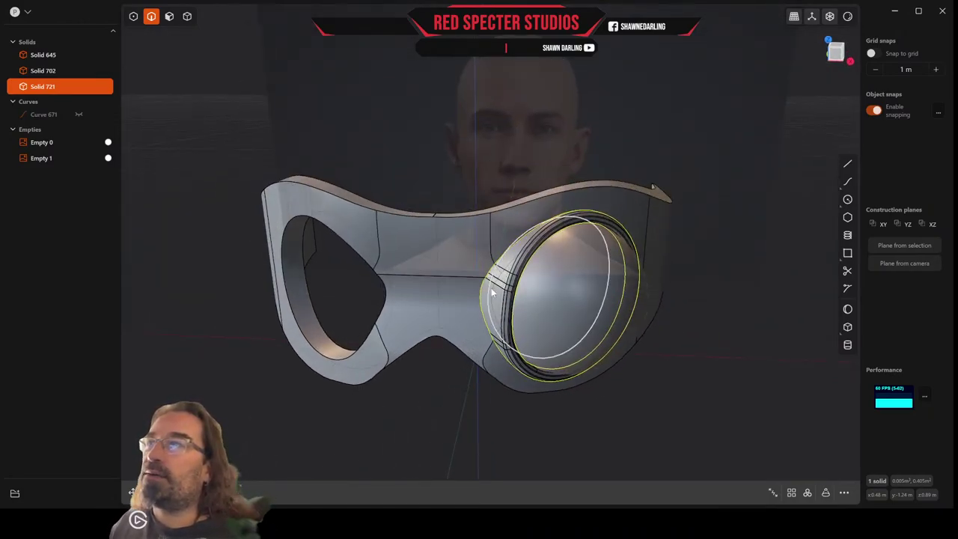
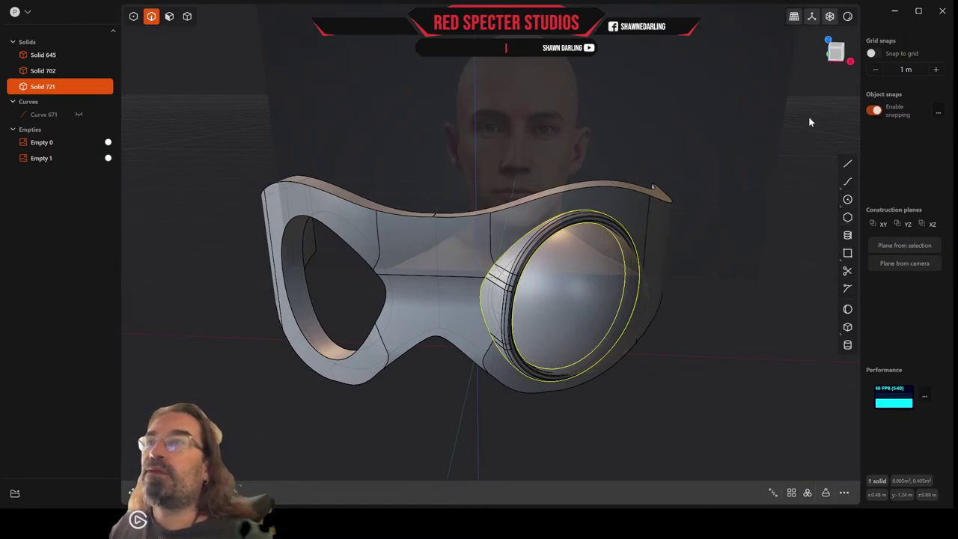
{"action": "left_click", "coordinate": [170, 16]}
{"action": "left_click", "coordinate": [495, 301]}
{"action": "key", "text": "o"}
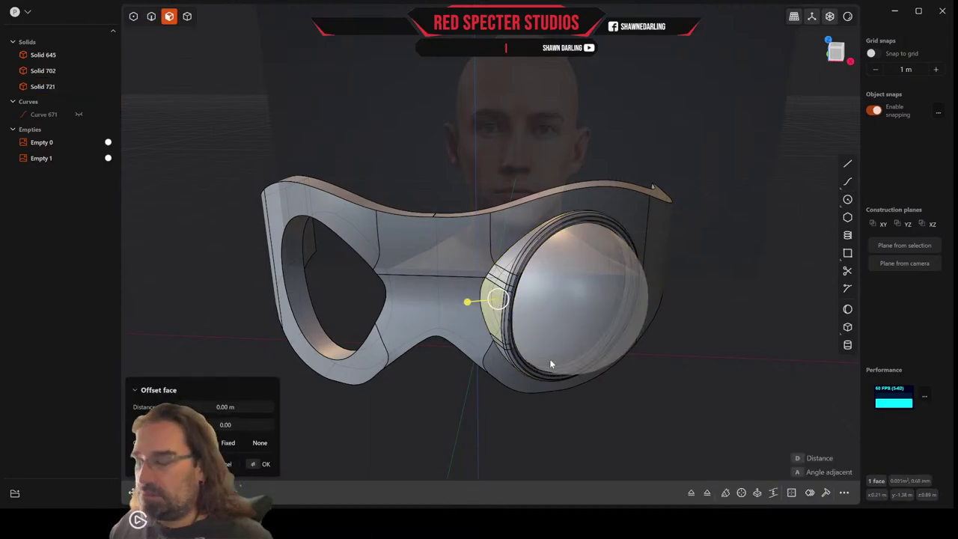
{"action": "key", "text": "Escape"}
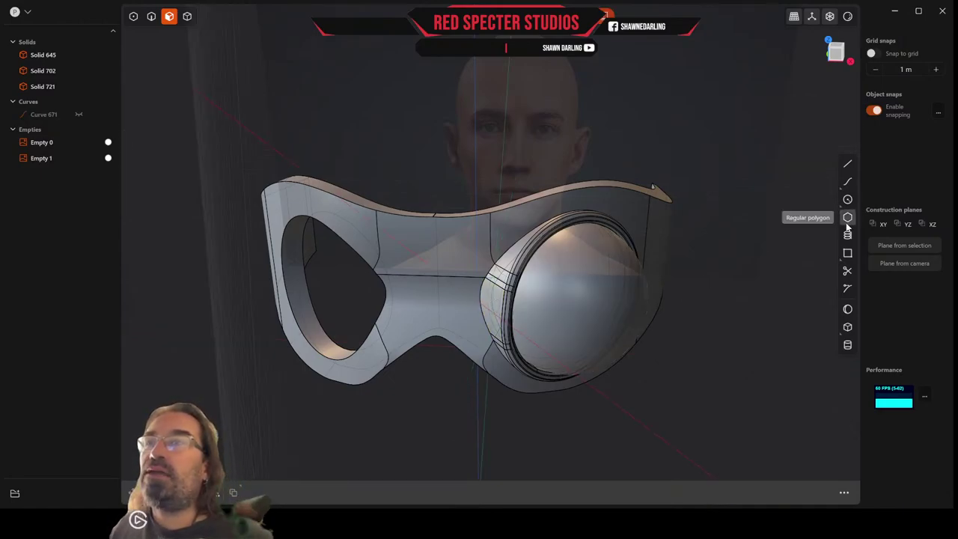
Try a small corner rectangle on the rim's side wall near the nose bridge, and delete the curve
{"action": "left_click", "coordinate": [847, 253]}
{"action": "scroll", "coordinate": [513, 307], "scroll_direction": "up", "scroll_amount": 3}
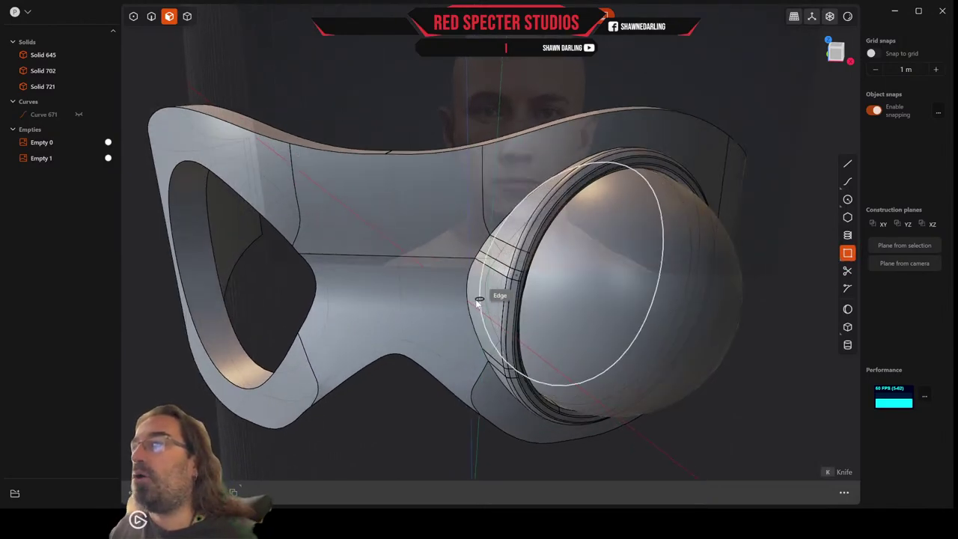
{"action": "left_click", "coordinate": [482, 305]}
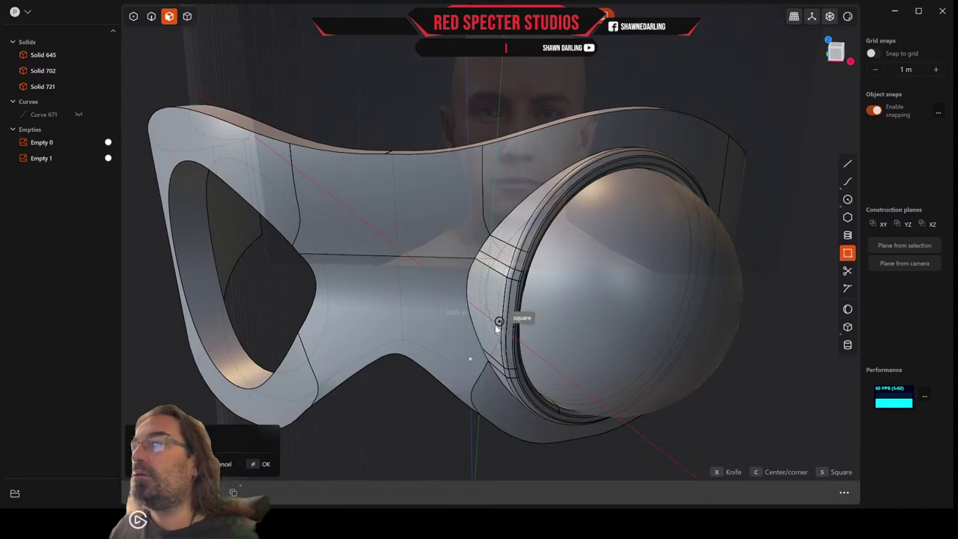
{"action": "left_click", "coordinate": [495, 325]}
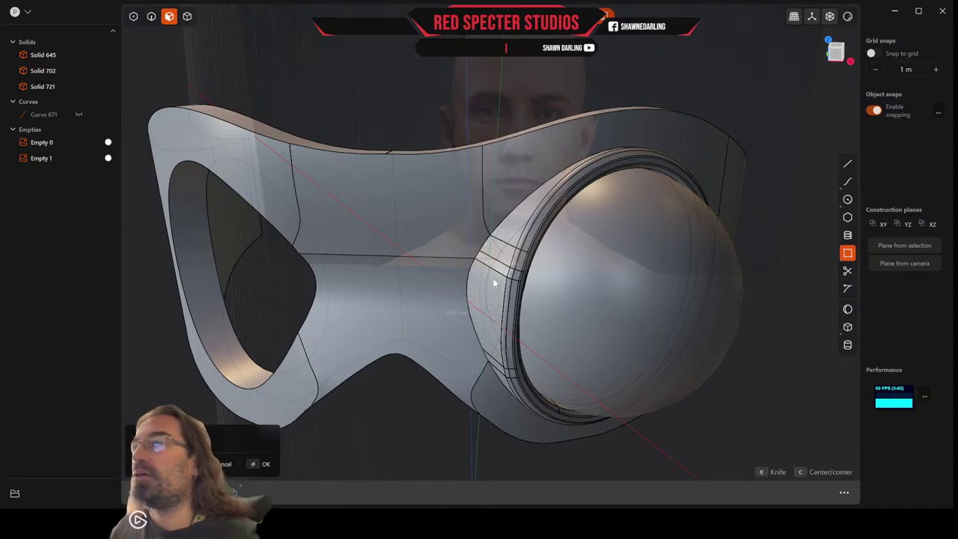
{"action": "middle_click_drag", "start_coordinate": [489, 272], "coordinate": [499, 267]}
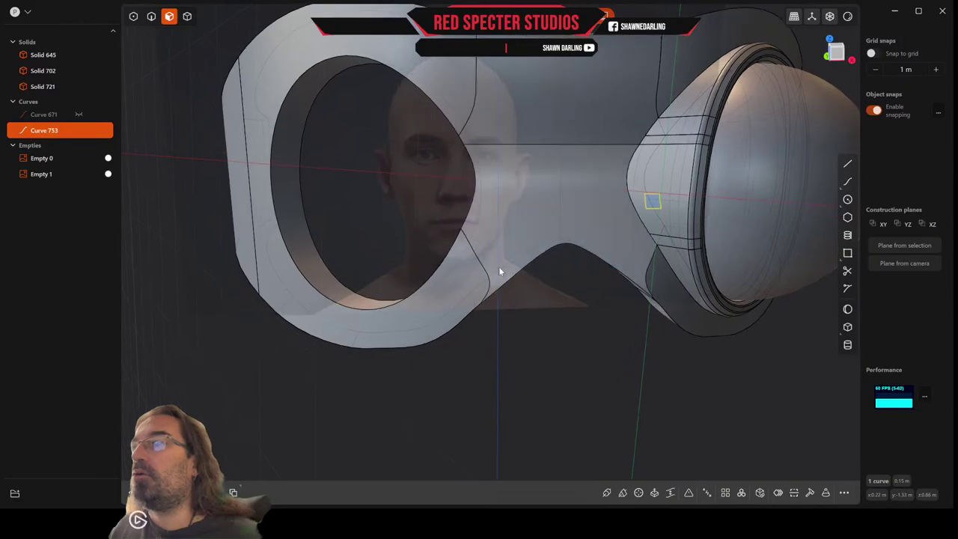
{"action": "key", "text": "Delete"}
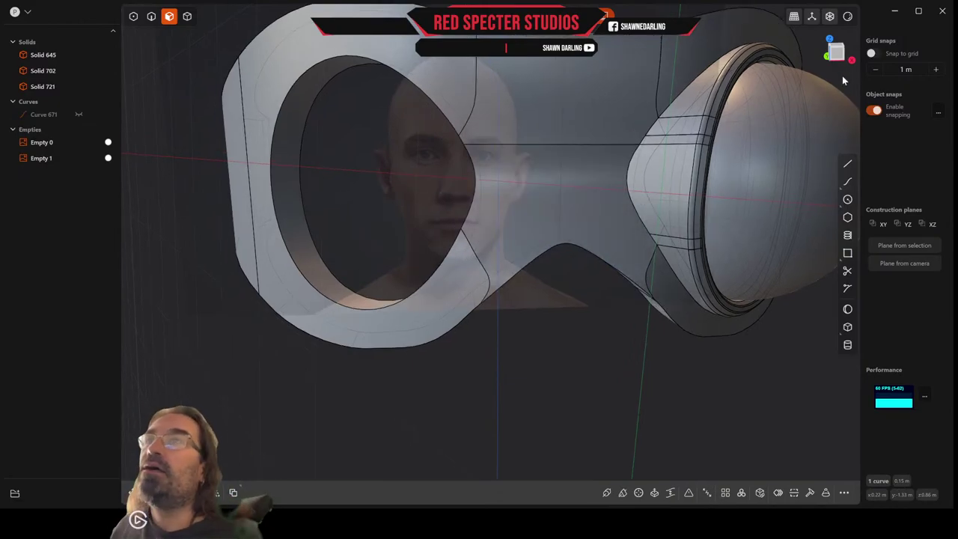
{"action": "middle_click_drag", "start_coordinate": [643, 164], "coordinate": [588, 225]}
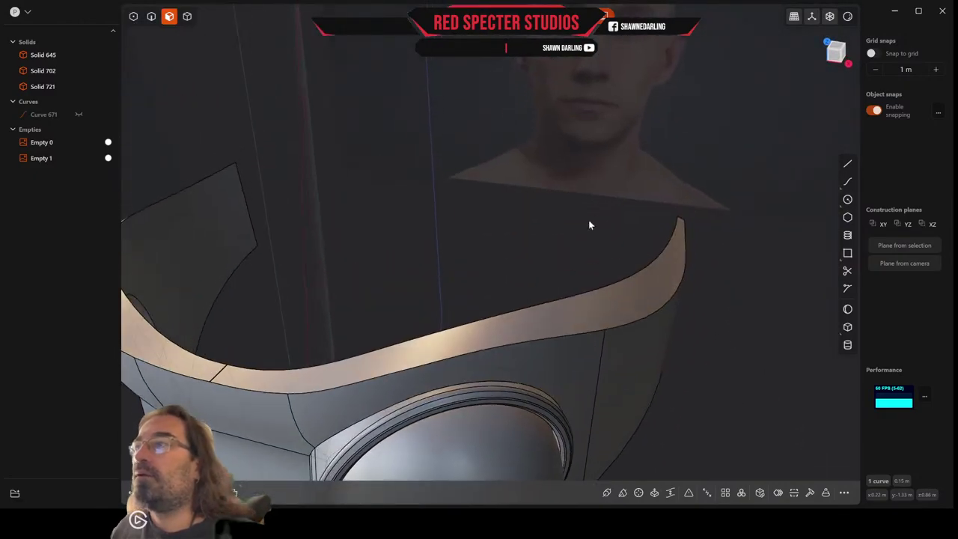
{"action": "left_click", "coordinate": [439, 393]}
{"action": "key", "text": "o"}
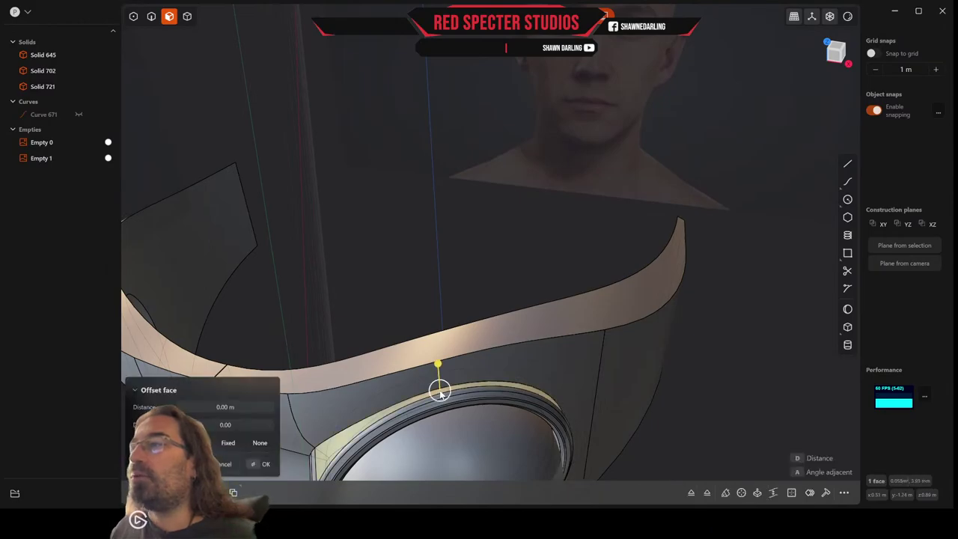
Draw a small closed four-sided profile with the Line tool across the rim's side wall, viewed from above
{"action": "left_click", "coordinate": [836, 49]}
{"action": "middle_click_drag", "start_coordinate": [503, 340], "coordinate": [429, 3], "text": "shift"}
{"action": "scroll", "coordinate": [519, 318], "scroll_direction": "up", "scroll_amount": 1}
{"action": "middle_click_drag", "start_coordinate": [520, 323], "coordinate": [517, 321]}
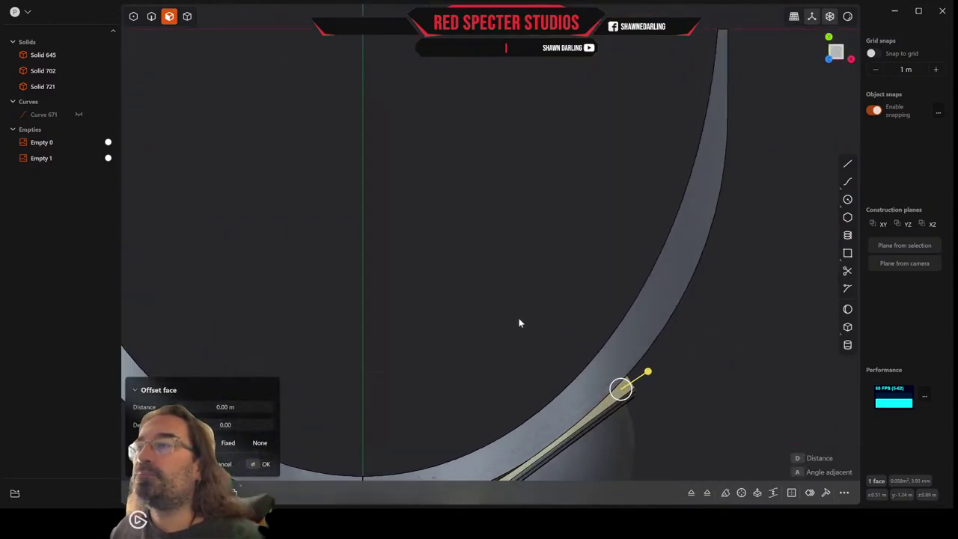
{"action": "middle_click_drag", "start_coordinate": [528, 366], "coordinate": [521, 301]}
{"action": "scroll", "coordinate": [540, 237], "scroll_direction": "up", "scroll_amount": 5}
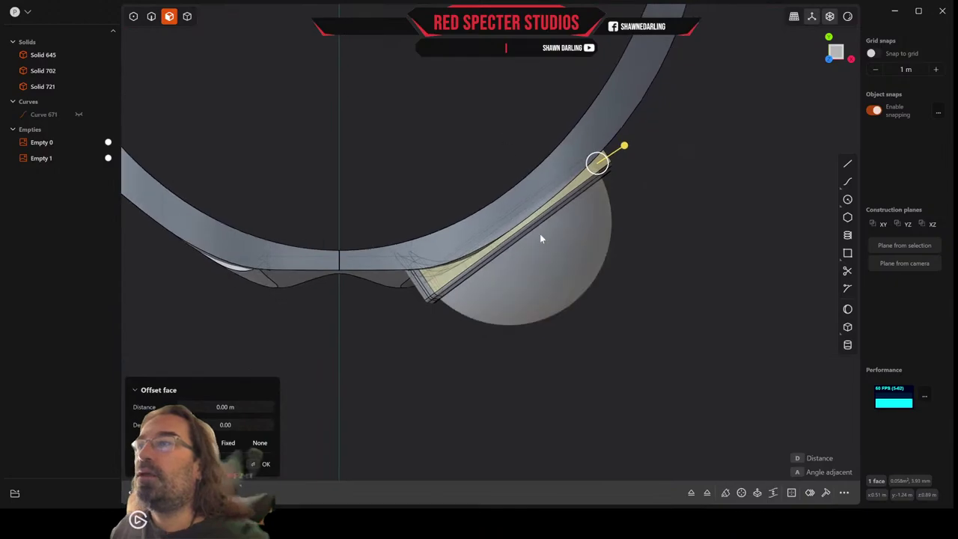
{"action": "scroll", "coordinate": [540, 238], "scroll_direction": "up", "scroll_amount": 2}
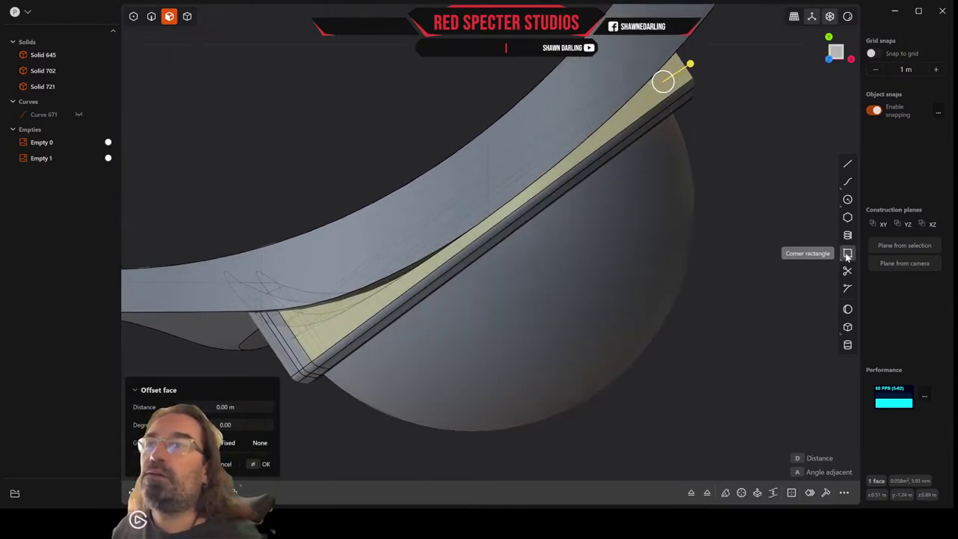
{"action": "left_click", "coordinate": [847, 163]}
{"action": "scroll", "coordinate": [585, 172], "scroll_direction": "up", "scroll_amount": 3}
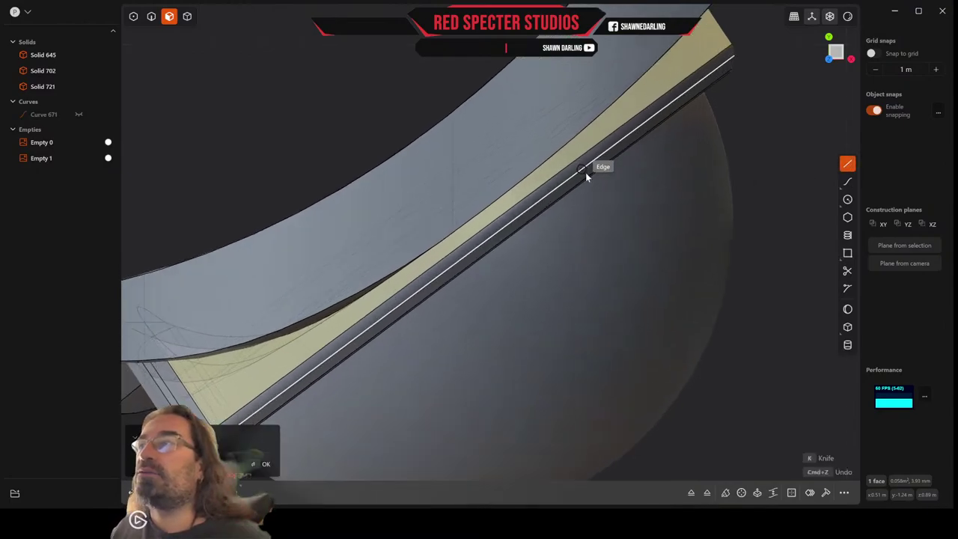
{"action": "left_click", "coordinate": [477, 232]}
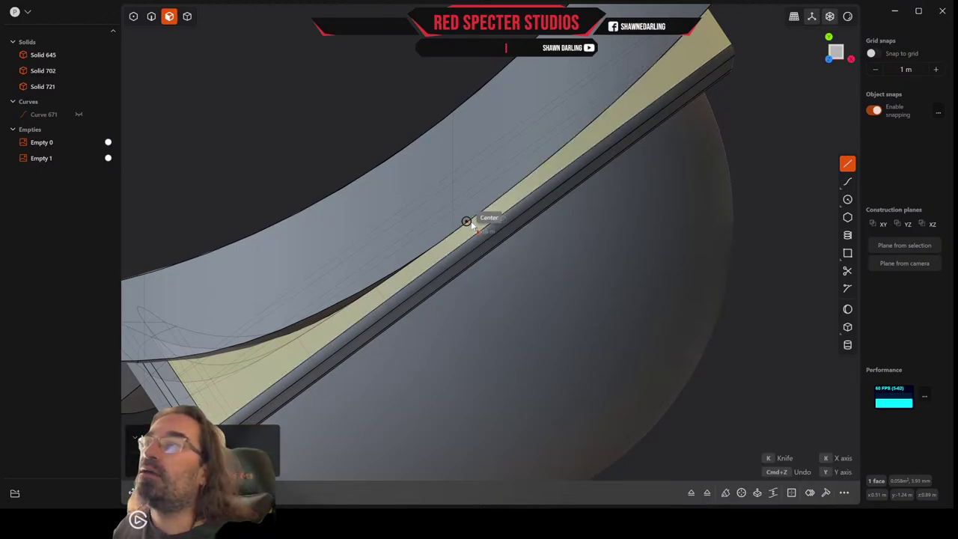
{"action": "scroll", "coordinate": [472, 221], "scroll_direction": "up", "scroll_amount": 4}
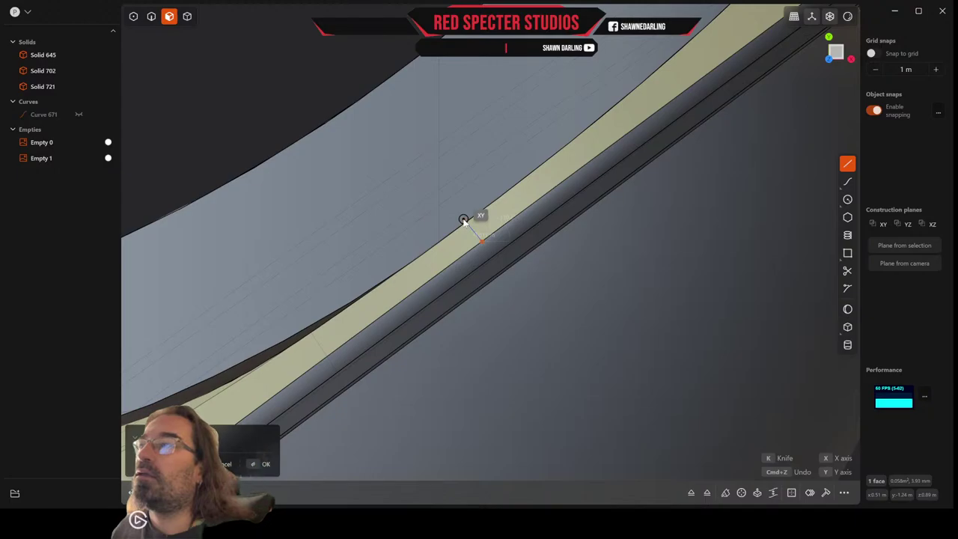
{"action": "left_click", "coordinate": [463, 221]}
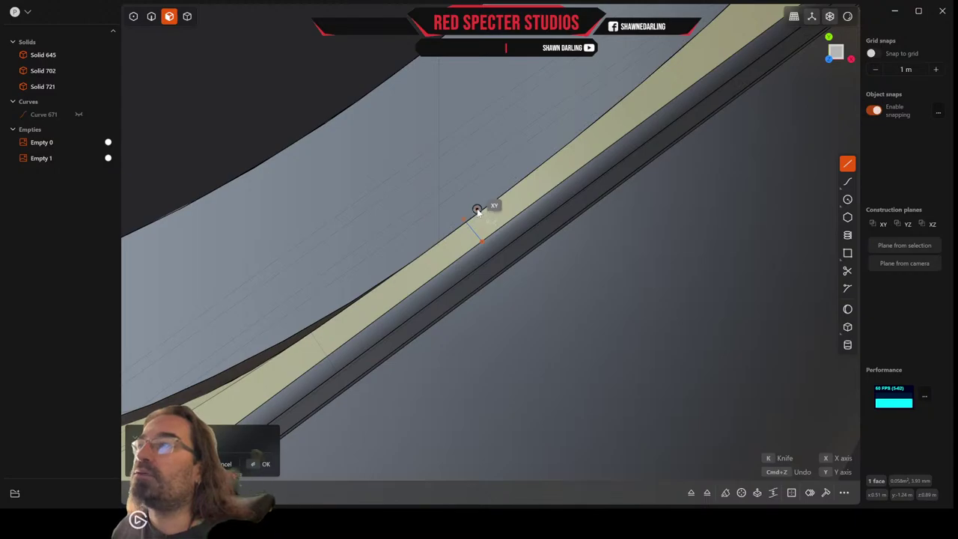
{"action": "left_click", "coordinate": [478, 209]}
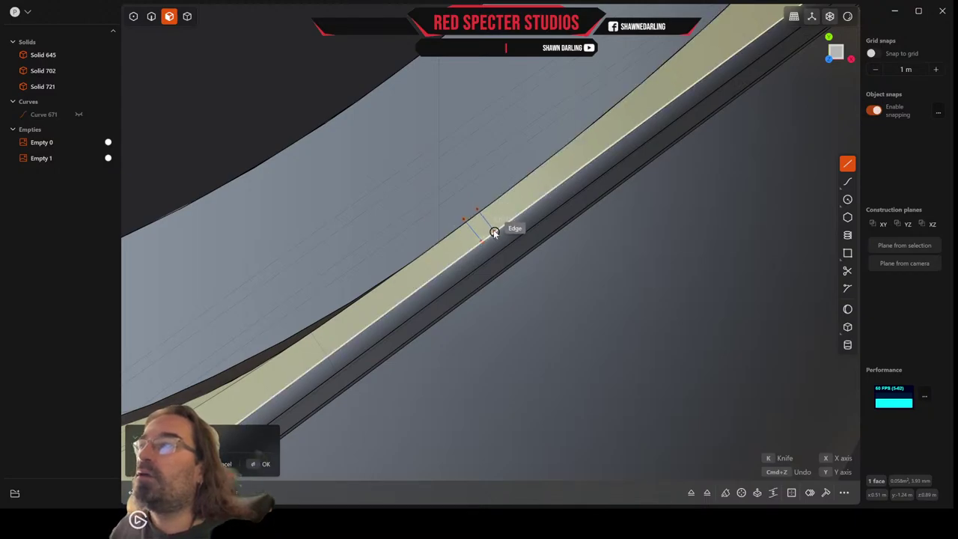
{"action": "left_click", "coordinate": [494, 233]}
{"action": "left_click", "coordinate": [482, 237]}
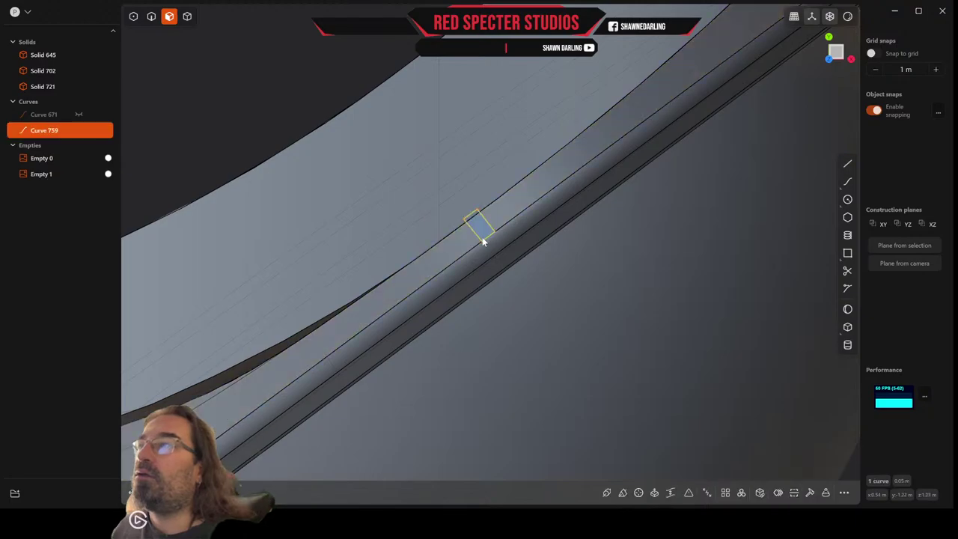
{"action": "scroll", "coordinate": [487, 232], "scroll_direction": "down", "scroll_amount": 1}
{"action": "middle_click_drag", "start_coordinate": [488, 231], "coordinate": [448, 329]}
{"action": "scroll", "coordinate": [434, 196], "scroll_direction": "up", "scroll_amount": 6}
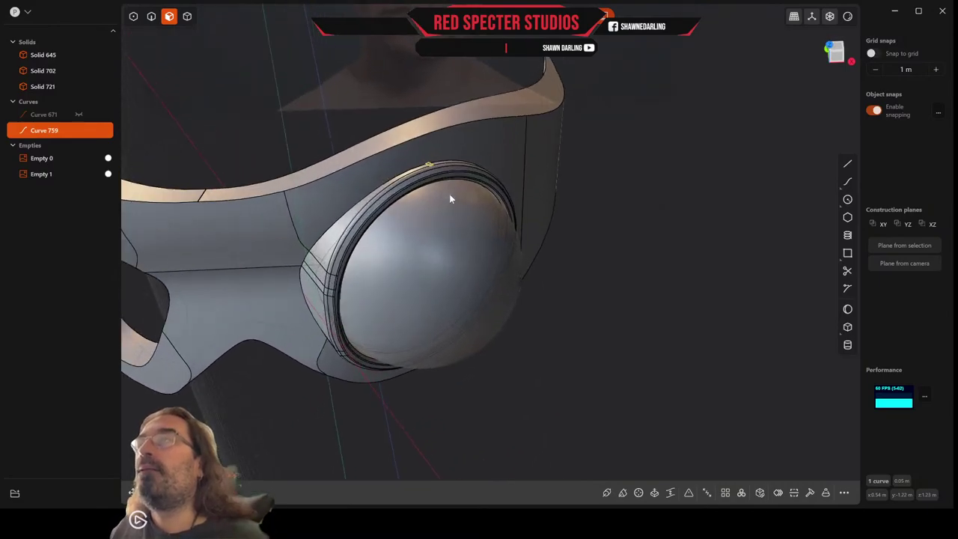
Move the small four-sided profile along the rim's side wall toward the nose bridge, about -0.03038 m in Y and 0.00341 m in Z
{"action": "scroll", "coordinate": [449, 196], "scroll_direction": "up", "scroll_amount": 4}
{"action": "middle_click_drag", "start_coordinate": [452, 199], "coordinate": [677, 100]}
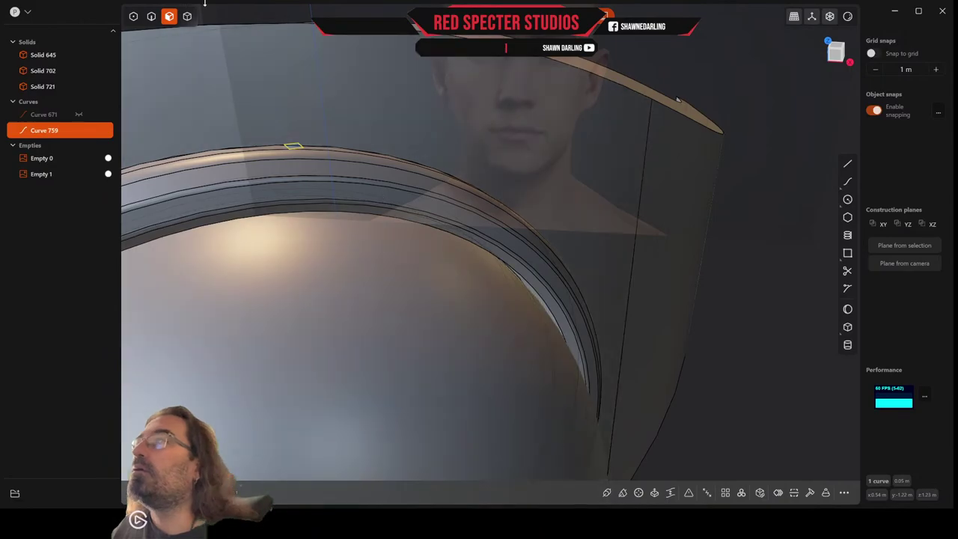
{"action": "left_click", "coordinate": [151, 17]}
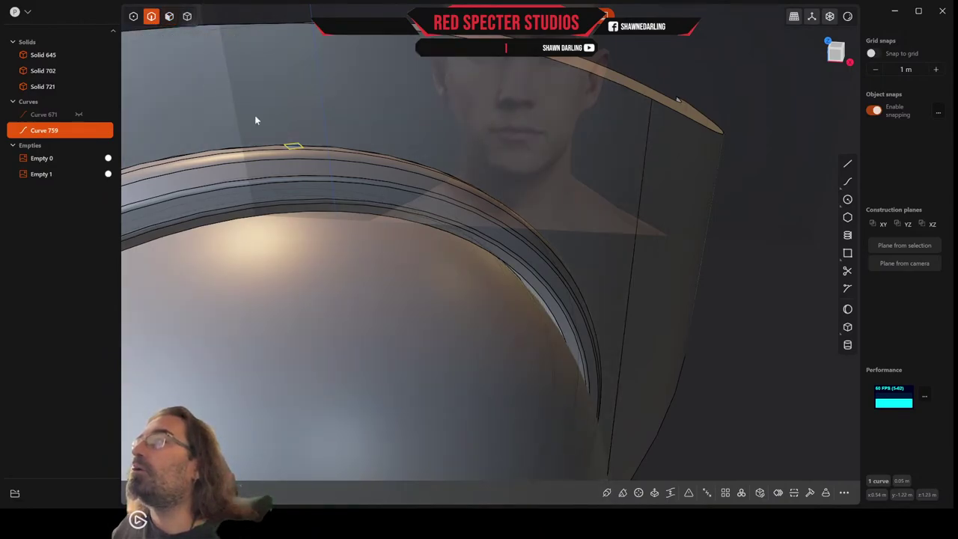
{"action": "left_click", "coordinate": [296, 148]}
{"action": "key", "text": "g"}
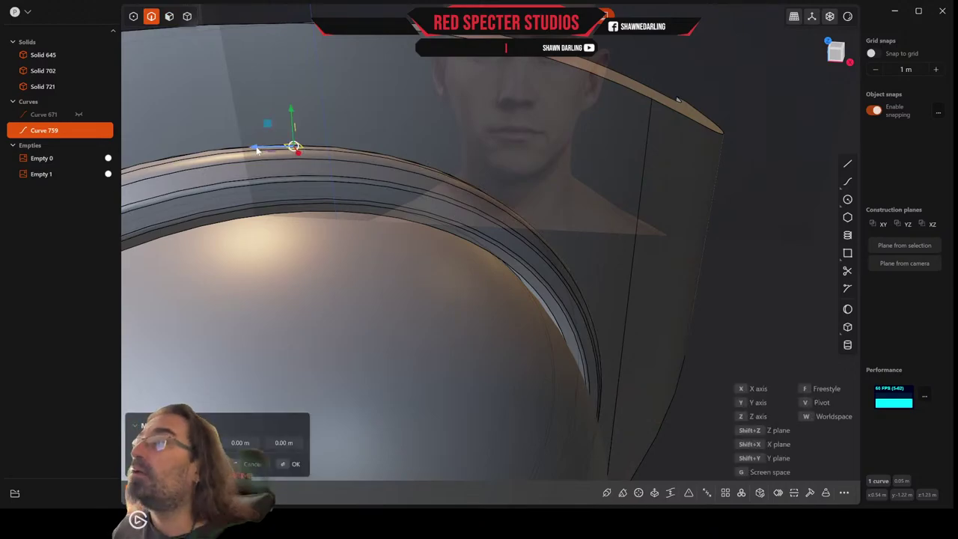
{"action": "left_click_drag", "start_coordinate": [256, 150], "coordinate": [172, 161]}
{"action": "middle_click_drag", "start_coordinate": [287, 172], "coordinate": [417, 149]}
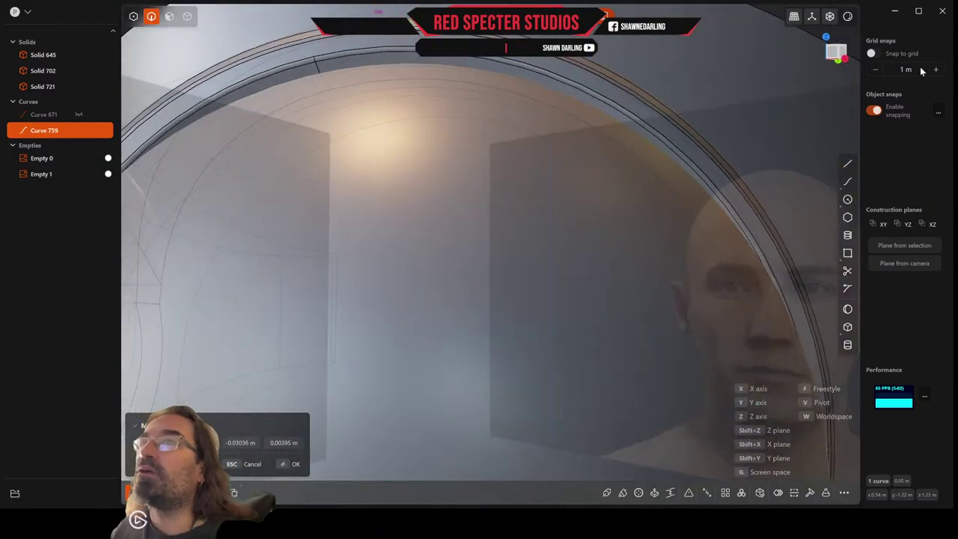
{"action": "middle_click_drag", "start_coordinate": [654, 165], "coordinate": [529, 164]}
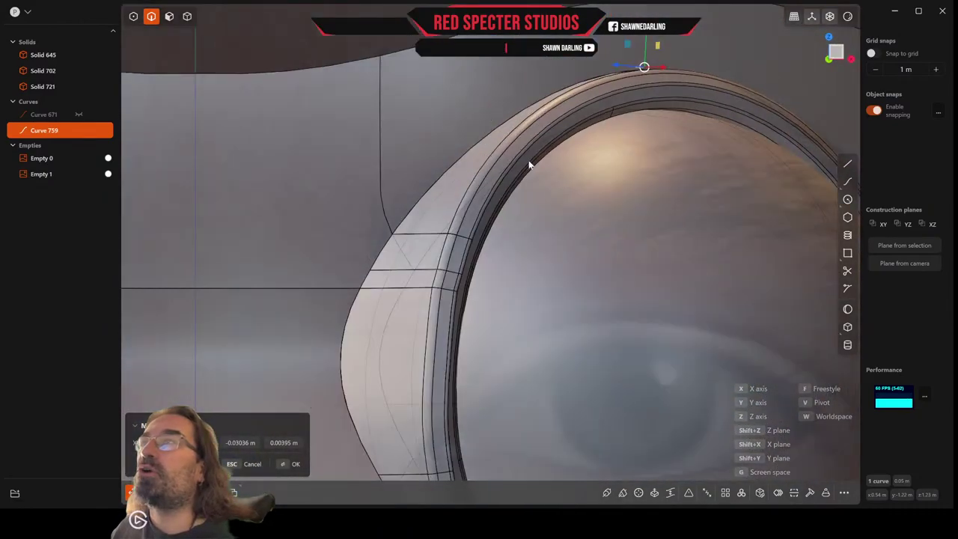
{"action": "left_click_drag", "start_coordinate": [647, 41], "coordinate": [647, 41]}
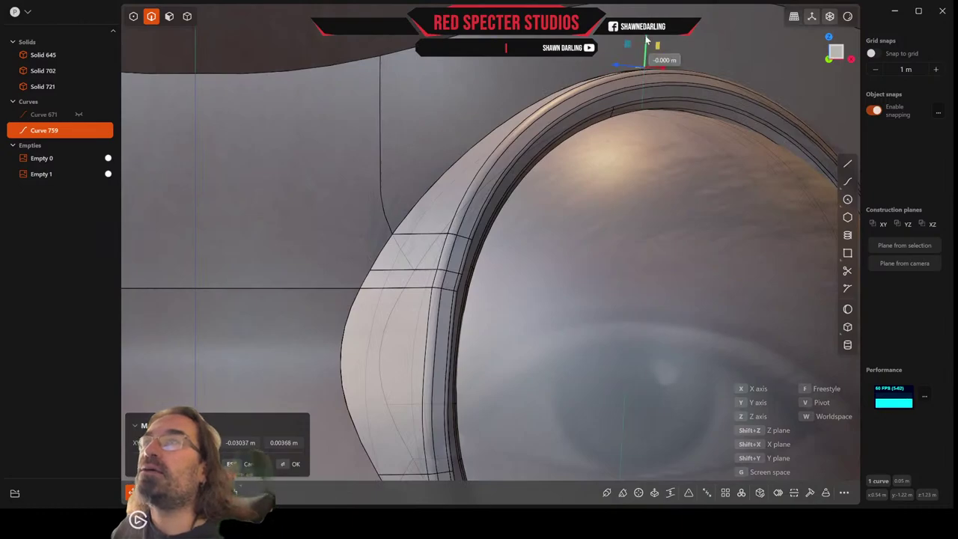
{"action": "middle_click_drag", "start_coordinate": [647, 41], "coordinate": [582, 127]}
{"action": "scroll", "coordinate": [604, 112], "scroll_direction": "down", "scroll_amount": 5}
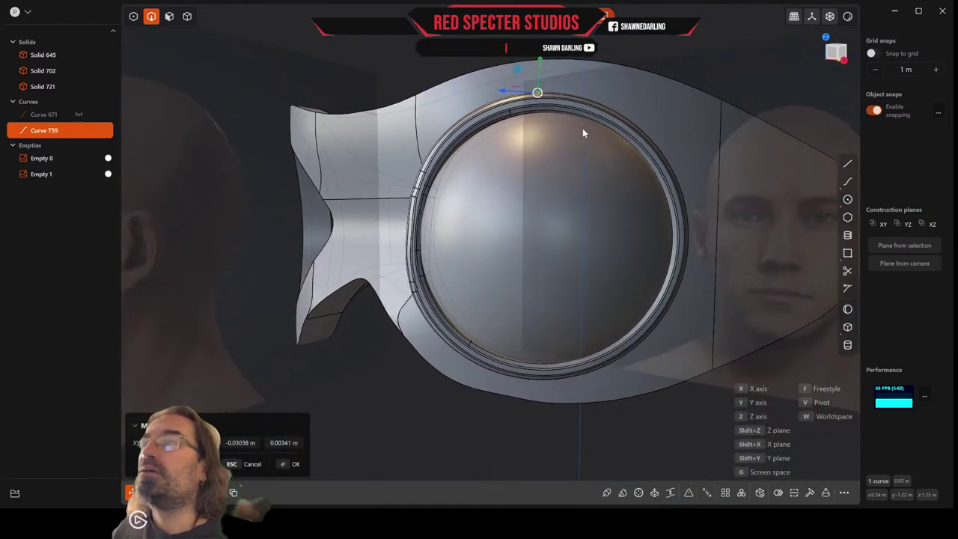
Align the moved profile across the rim's side wall viewed from above, with offsets of -0.02985 m in Y and 0.00312 m in Z
{"action": "left_click_drag", "start_coordinate": [501, 91], "coordinate": [502, 91]}
{"action": "middle_click_drag", "start_coordinate": [536, 91], "coordinate": [543, 197]}
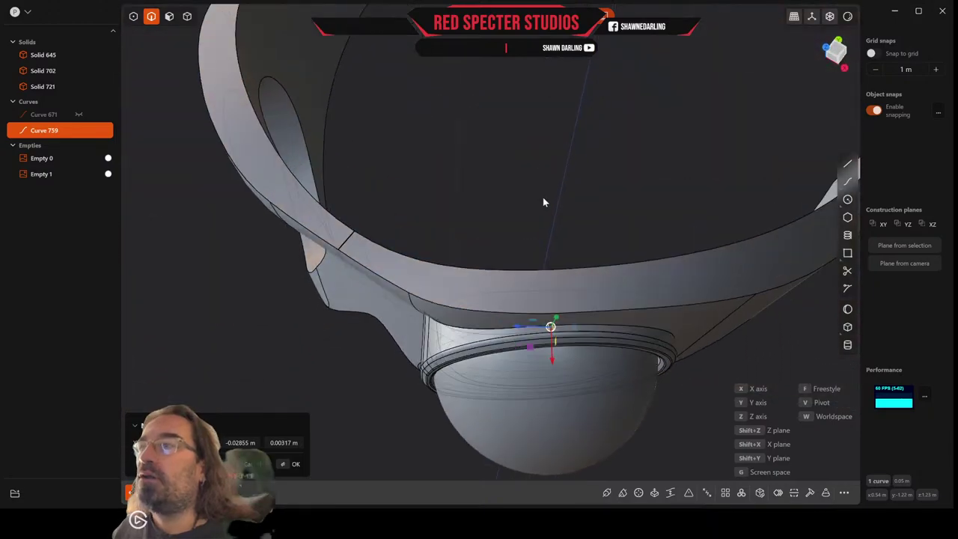
{"action": "left_click", "coordinate": [835, 53]}
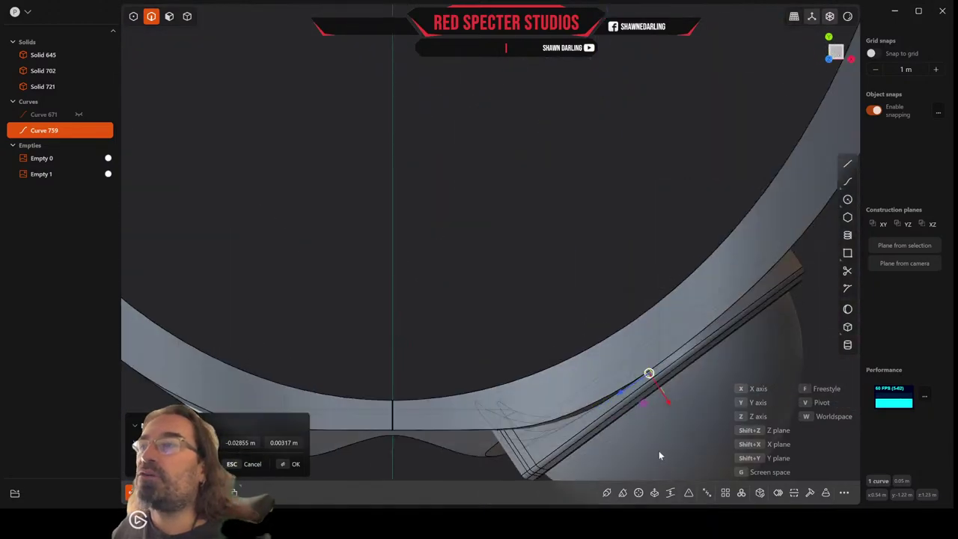
{"action": "scroll", "coordinate": [673, 415], "scroll_direction": "up", "scroll_amount": 6}
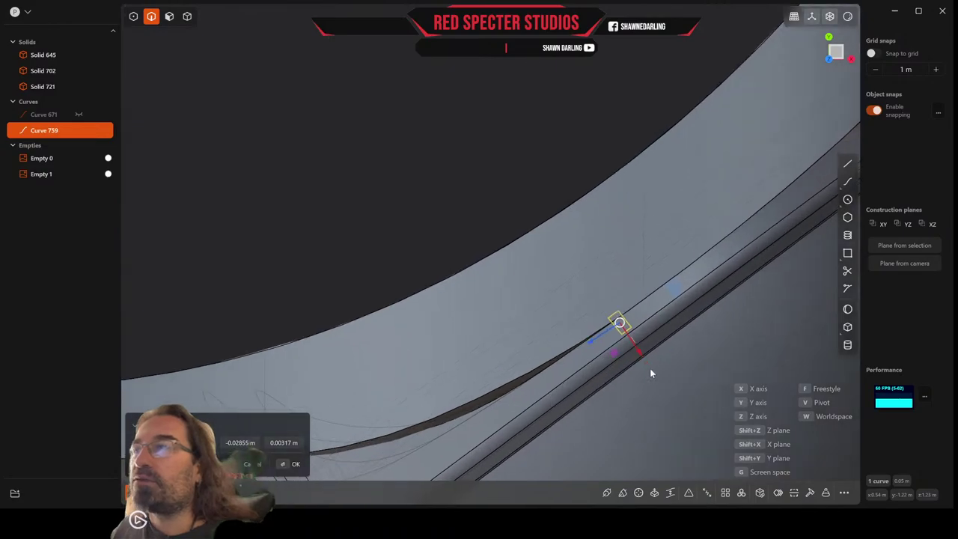
{"action": "scroll", "coordinate": [649, 368], "scroll_direction": "up", "scroll_amount": 1}
{"action": "left_click_drag", "start_coordinate": [603, 341], "coordinate": [606, 344]}
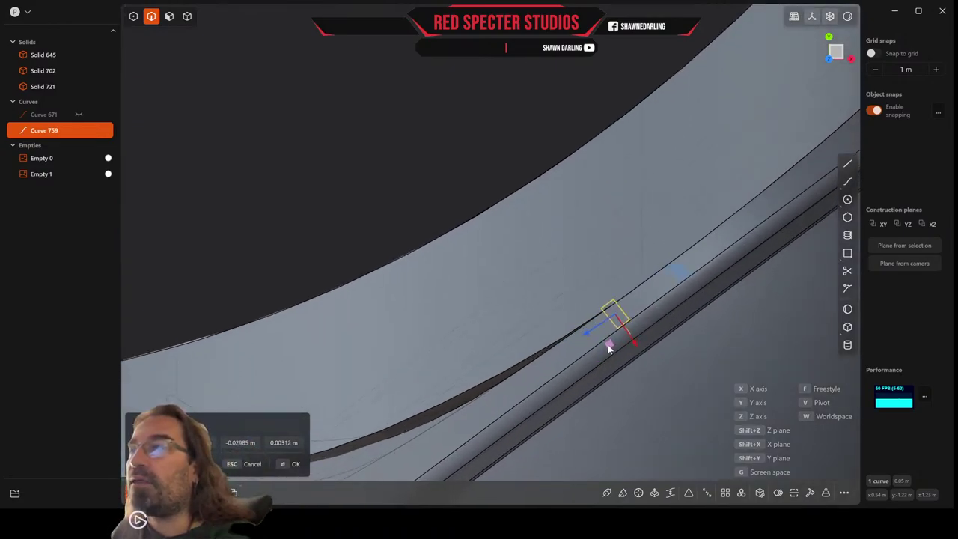
{"action": "scroll", "coordinate": [608, 348], "scroll_direction": "down", "scroll_amount": 8}
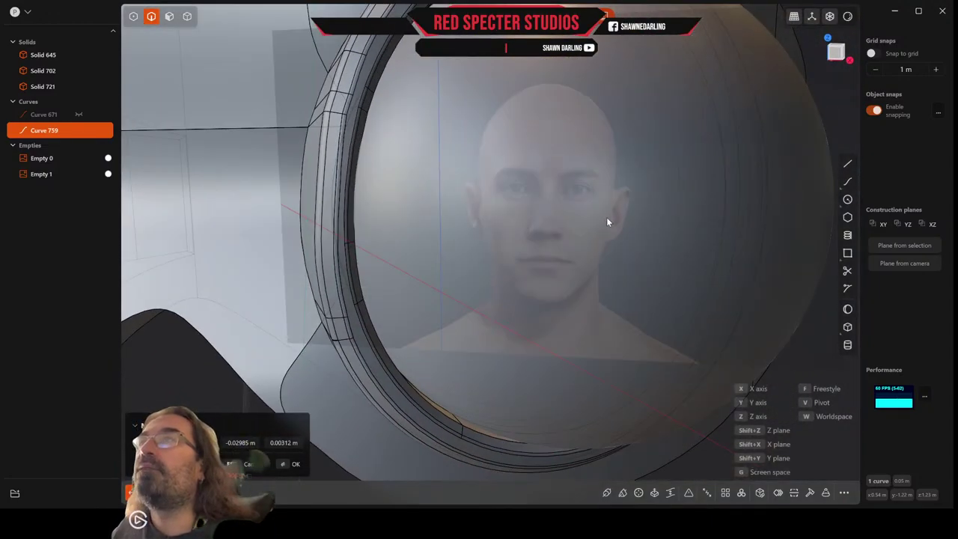
Raise the profile slightly above the rim's side wall to a Z offset of 0.00406 m, and apply the move
{"action": "middle_click_drag", "start_coordinate": [606, 222], "coordinate": [538, 225]}
{"action": "scroll", "coordinate": [554, 228], "scroll_direction": "up", "scroll_amount": 2}
{"action": "scroll", "coordinate": [523, 206], "scroll_direction": "up", "scroll_amount": 4}
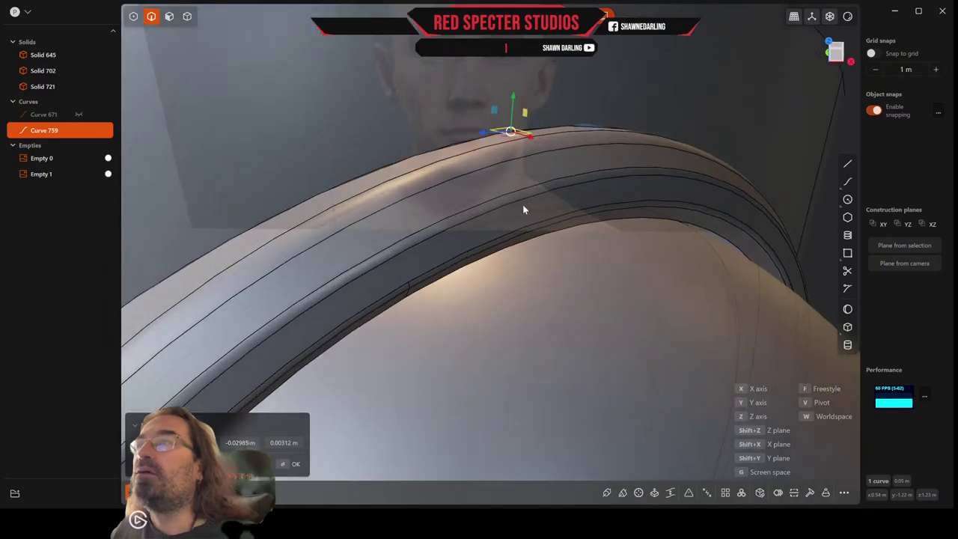
{"action": "left_click_drag", "start_coordinate": [508, 63], "coordinate": [507, 59]}
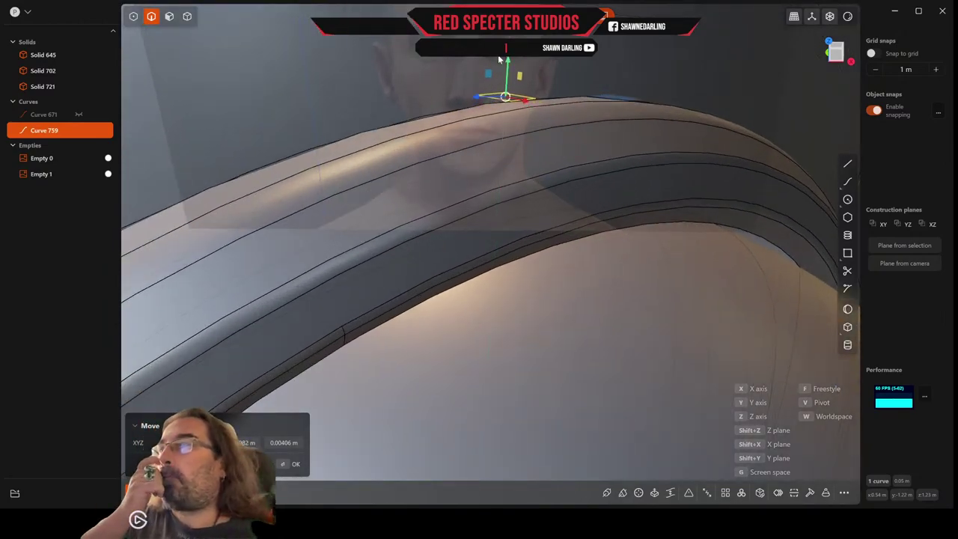
{"action": "left_click", "coordinate": [168, 16]}
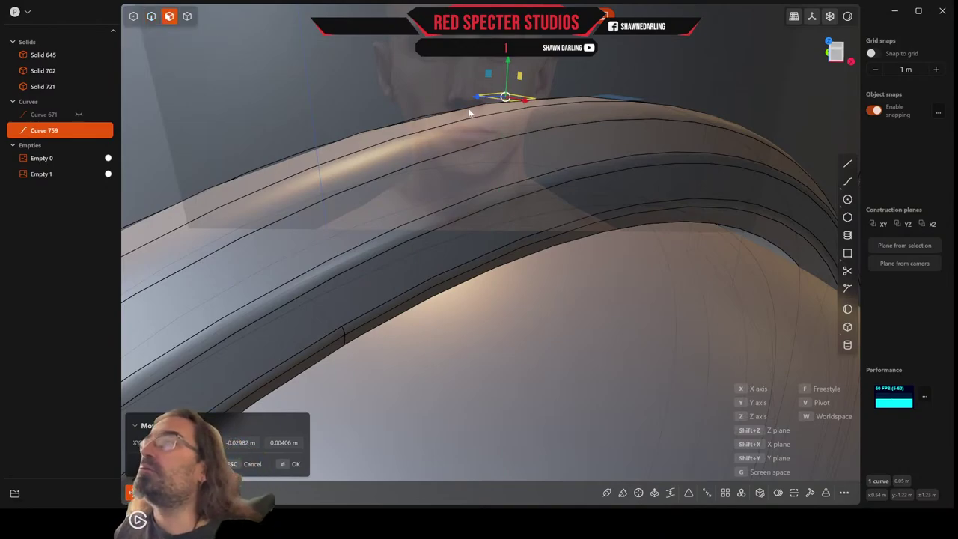
{"action": "key", "text": "Return"}
Extrude the small profile's region 0.00356 m down into the rim's side wall as a new body
{"action": "left_click", "coordinate": [516, 99]}
{"action": "key", "text": "e"}
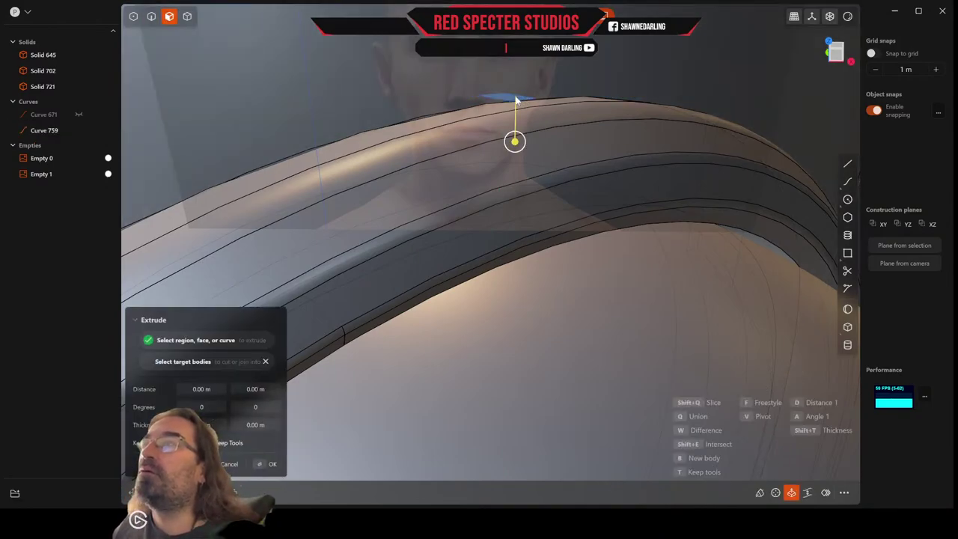
{"action": "left_click_drag", "start_coordinate": [515, 143], "coordinate": [515, 155]}
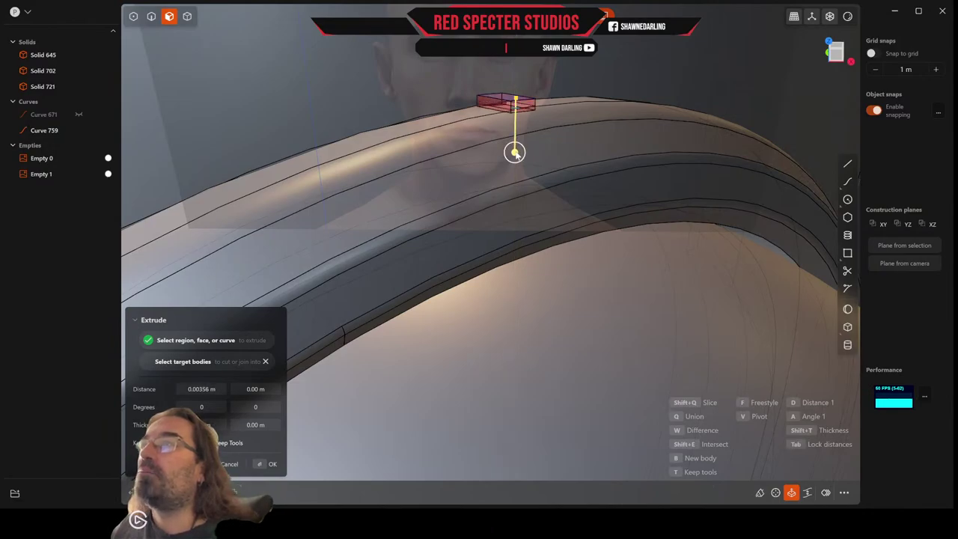
{"action": "key", "text": "b"}
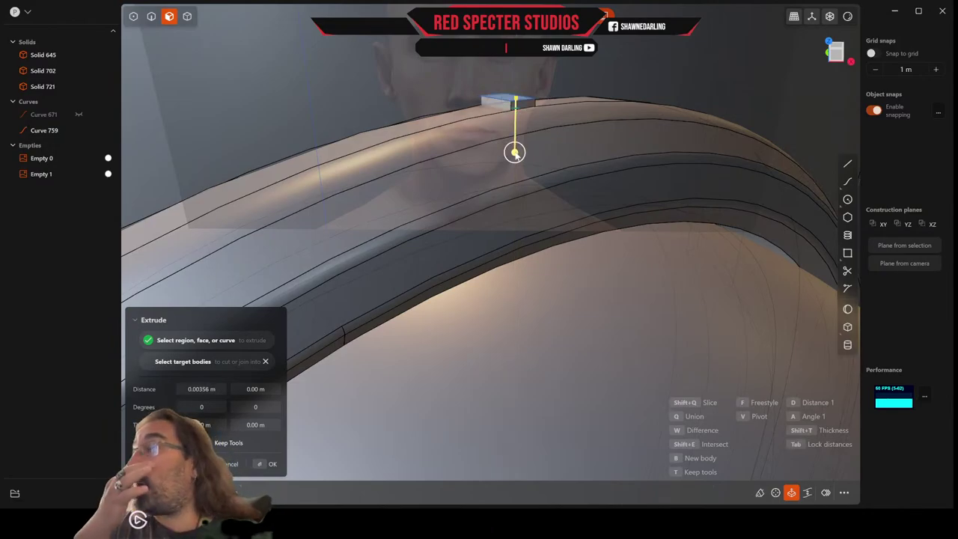
{"action": "key", "text": "Return"}
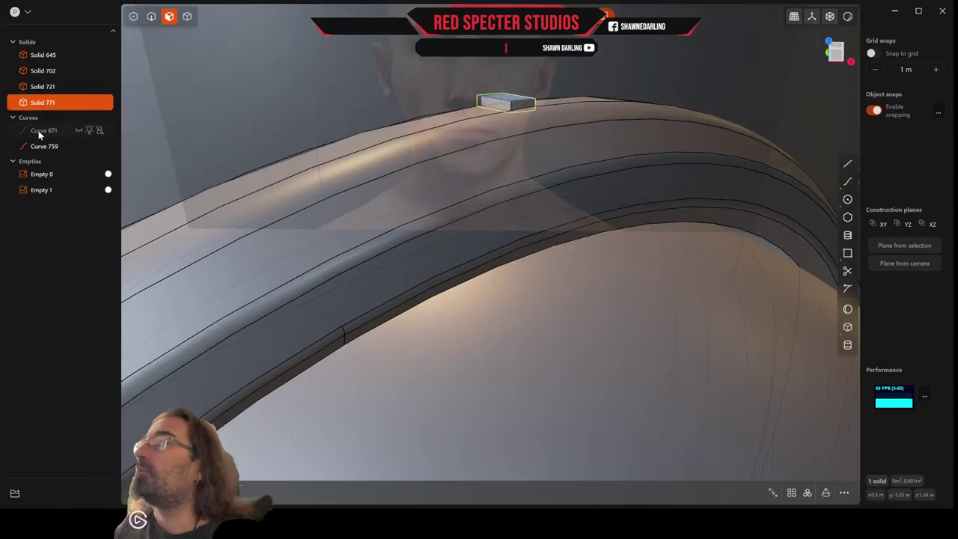
Delete the four-sided profile curve used for the small block, keeping the other hidden curve
{"action": "left_click", "coordinate": [41, 131]}
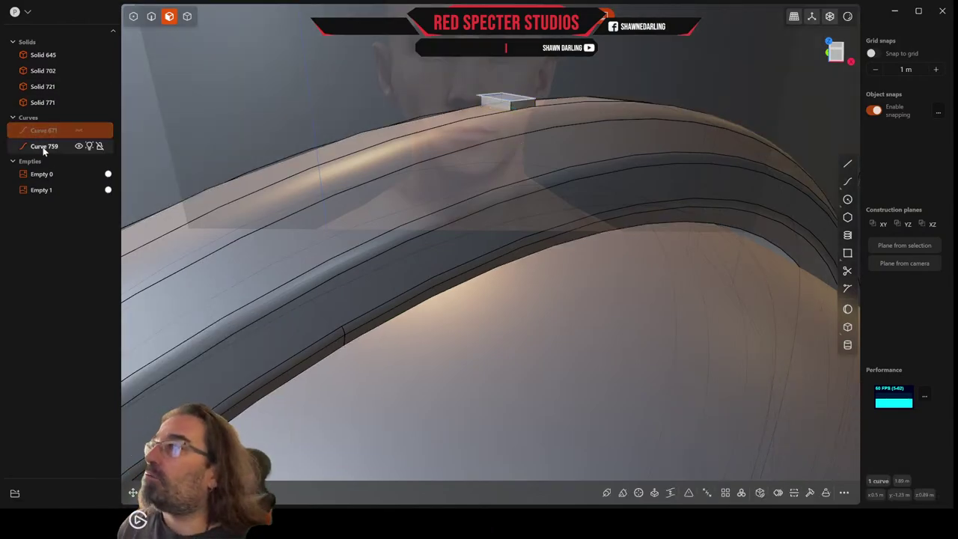
{"action": "left_click", "coordinate": [43, 147]}
{"action": "key", "text": "x"}
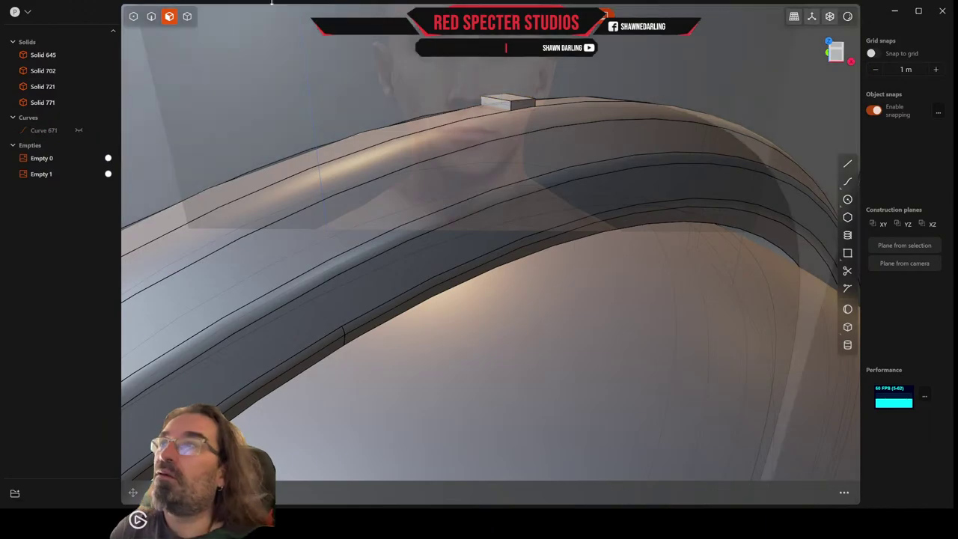
Fillet the small block's two long upper edges together so its top becomes a rounded arch
{"action": "middle_click_drag", "start_coordinate": [564, 107], "coordinate": [546, 133]}
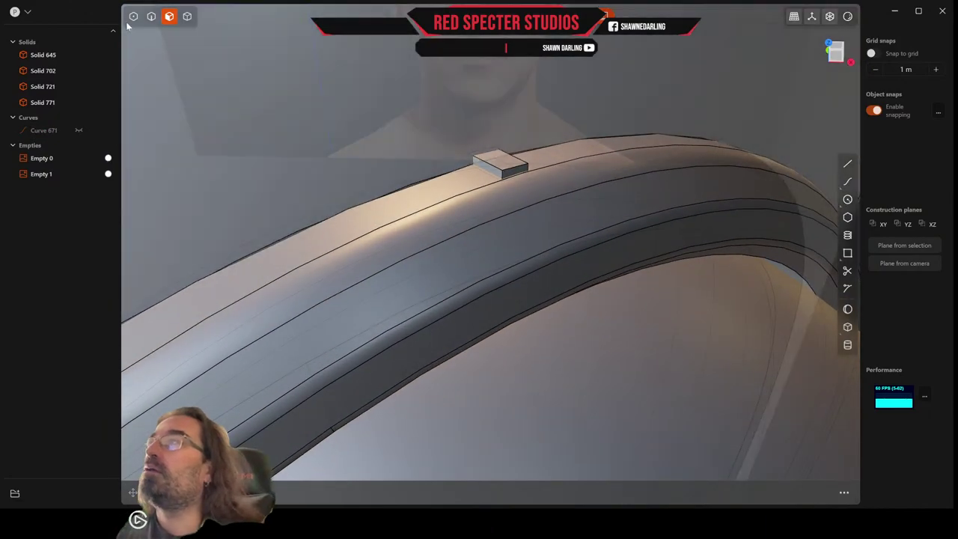
{"action": "key", "text": "2"}
{"action": "left_click", "coordinate": [491, 166]}
{"action": "key", "text": "f"}
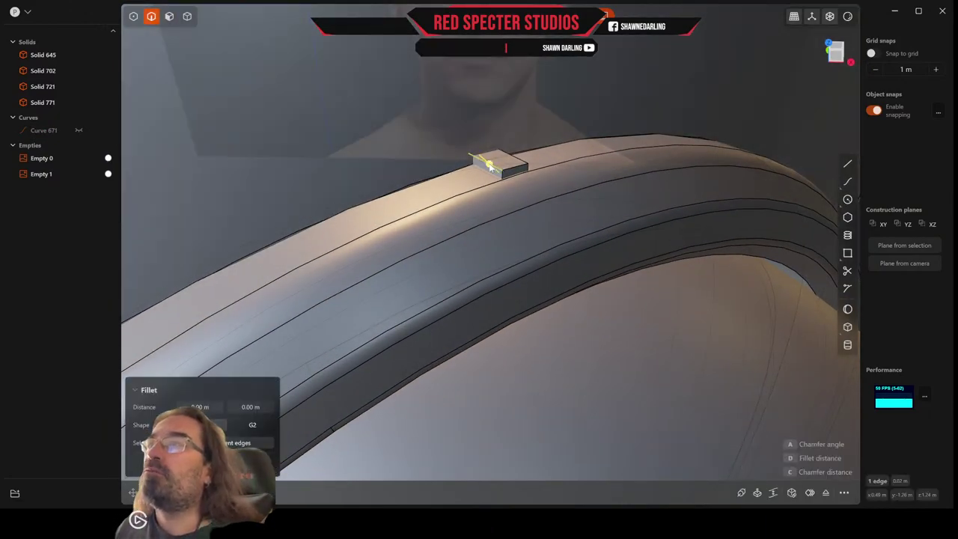
{"action": "left_click", "coordinate": [513, 158]}
{"action": "left_click_drag", "start_coordinate": [513, 156], "coordinate": [523, 146]}
{"action": "right_click", "coordinate": [524, 146]}
{"action": "scroll", "coordinate": [520, 155], "scroll_direction": "up", "scroll_amount": 4}
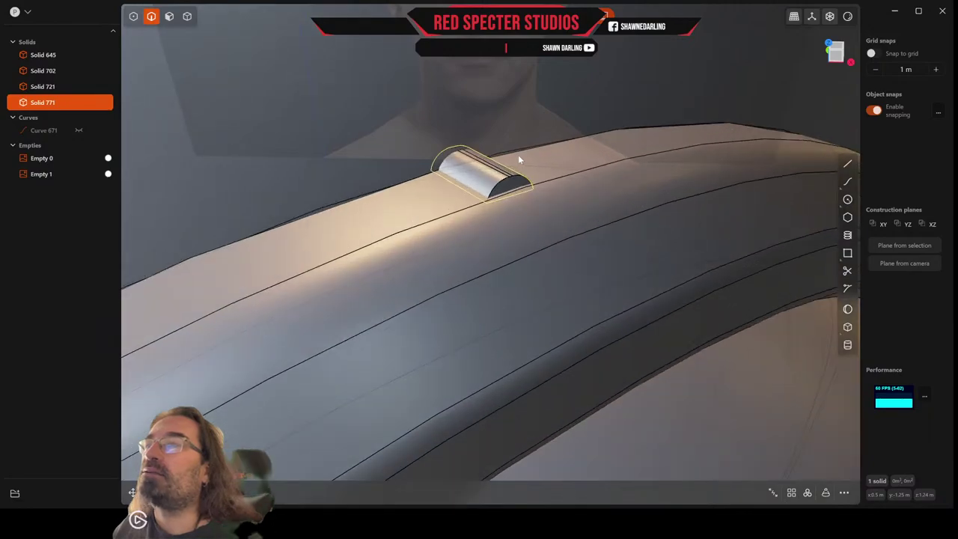
Try a fillet on the arched edge at the small block's front end, and undo it
{"action": "left_click", "coordinate": [501, 181]}
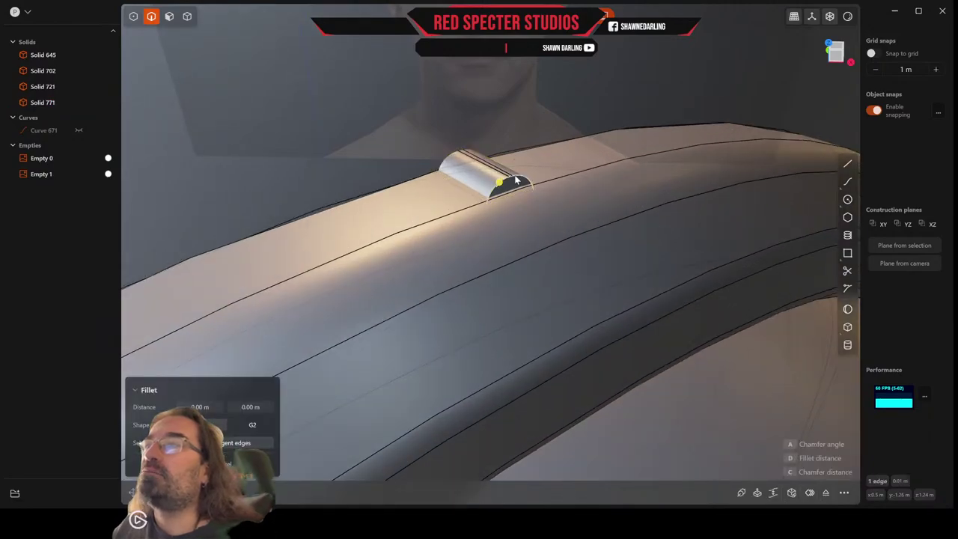
{"action": "left_click_drag", "start_coordinate": [516, 178], "coordinate": [513, 175]}
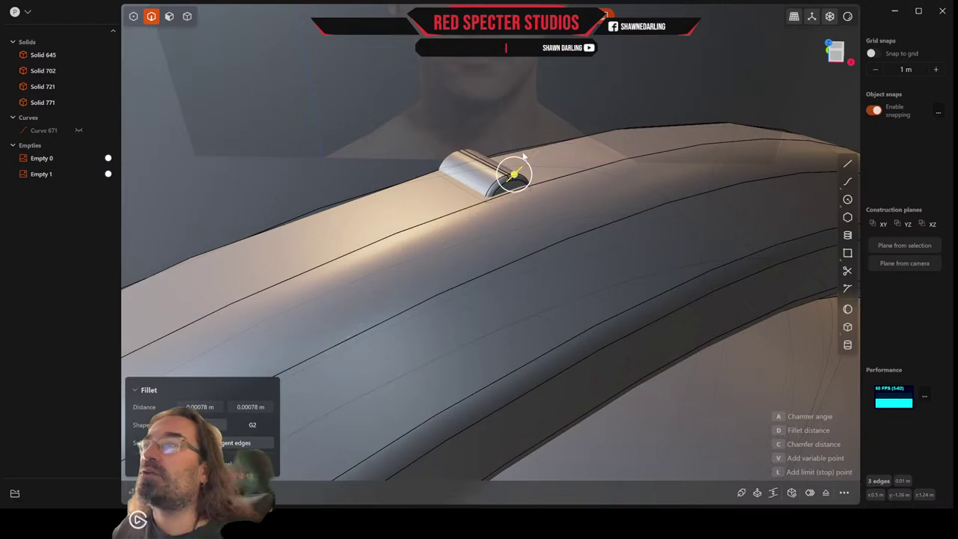
{"action": "key", "text": "Return"}
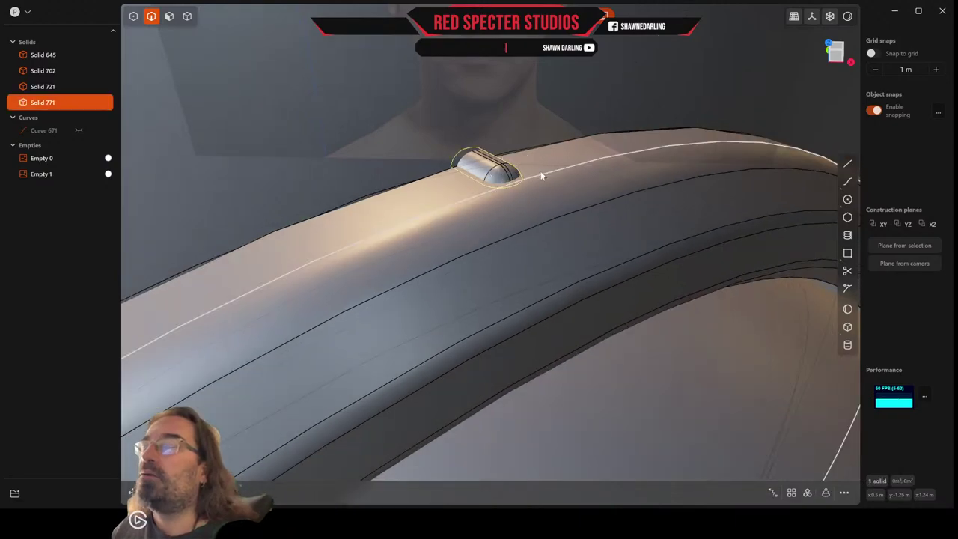
{"action": "key", "text": "ctrl+z"}
Fillet the arched edge at the small block's front end by 0.00073 m
{"action": "key", "text": "b"}
{"action": "left_click_drag", "start_coordinate": [518, 174], "coordinate": [515, 172]}
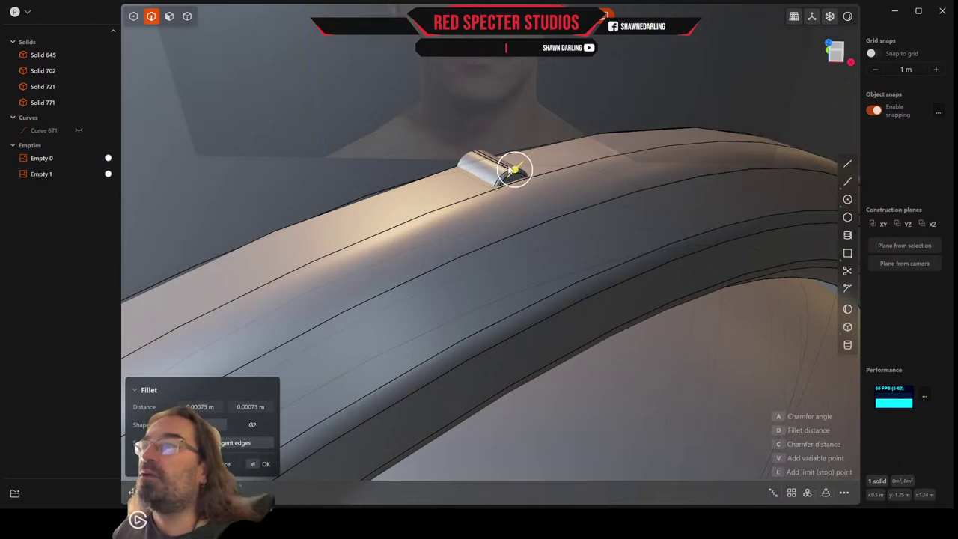
{"action": "key", "text": "Return"}
{"action": "scroll", "coordinate": [574, 171], "scroll_direction": "down", "scroll_amount": 3}
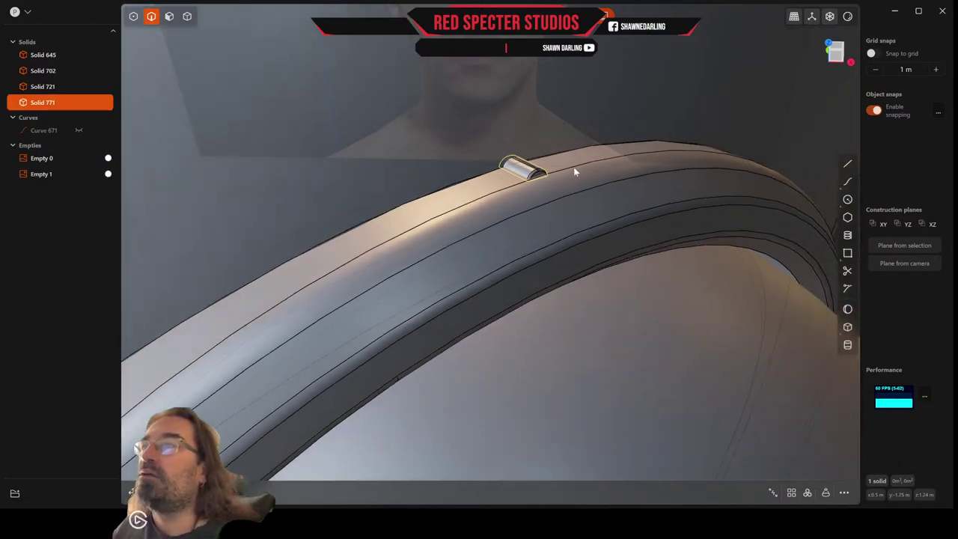
{"action": "scroll", "coordinate": [549, 157], "scroll_direction": "up", "scroll_amount": 3}
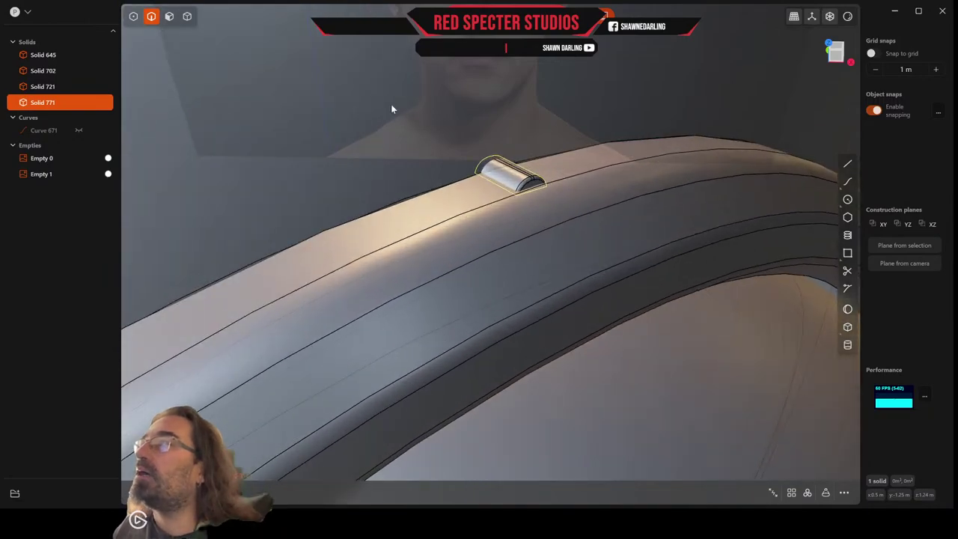
Move the rounded block up by 0.00057 m so it stands slightly further out of the rim's side wall
{"action": "key", "text": "g"}
{"action": "left_click_drag", "start_coordinate": [514, 146], "coordinate": [513, 139]}
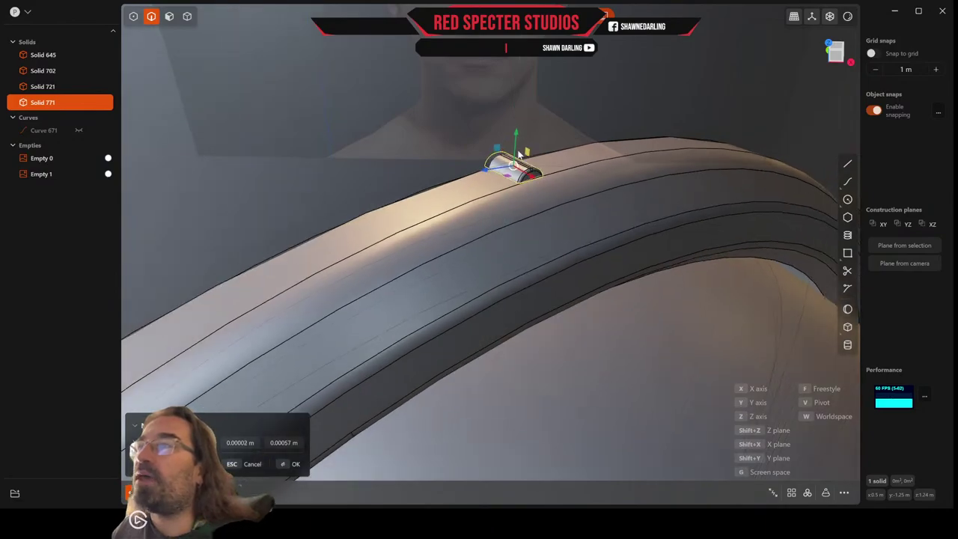
{"action": "right_click", "coordinate": [519, 153]}
Try a 360-degree radial array of eight small rounded blocks about the lens's centre
{"action": "middle_click_drag", "start_coordinate": [519, 153], "coordinate": [449, 201]}
{"action": "scroll", "coordinate": [465, 203], "scroll_direction": "up", "scroll_amount": 5}
{"action": "scroll", "coordinate": [449, 201], "scroll_direction": "down", "scroll_amount": 5}
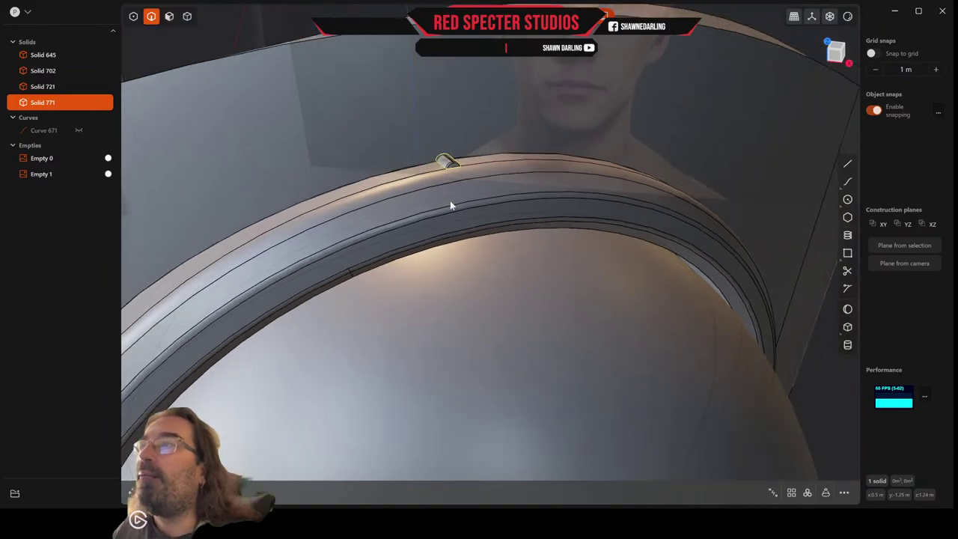
{"action": "scroll", "coordinate": [520, 233], "scroll_direction": "down", "scroll_amount": 6}
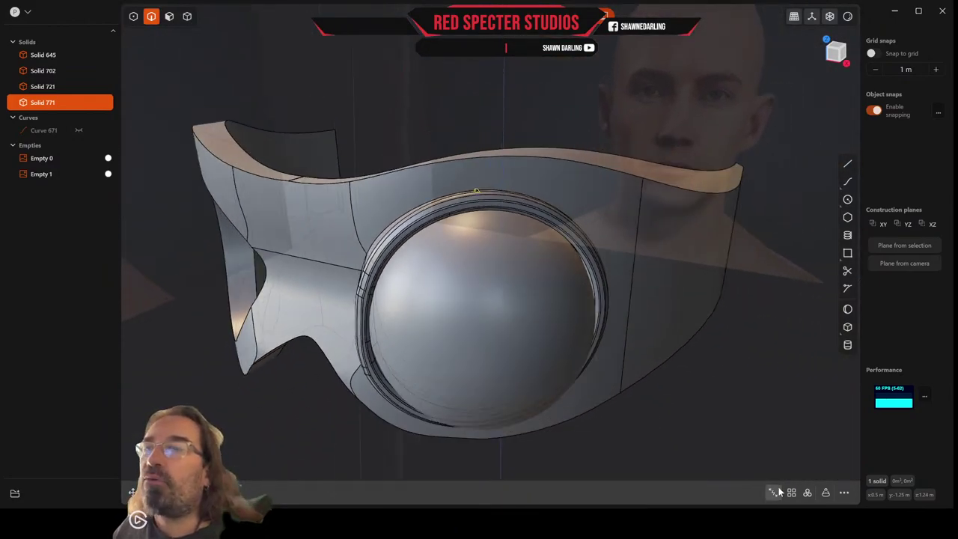
{"action": "left_click", "coordinate": [807, 492]}
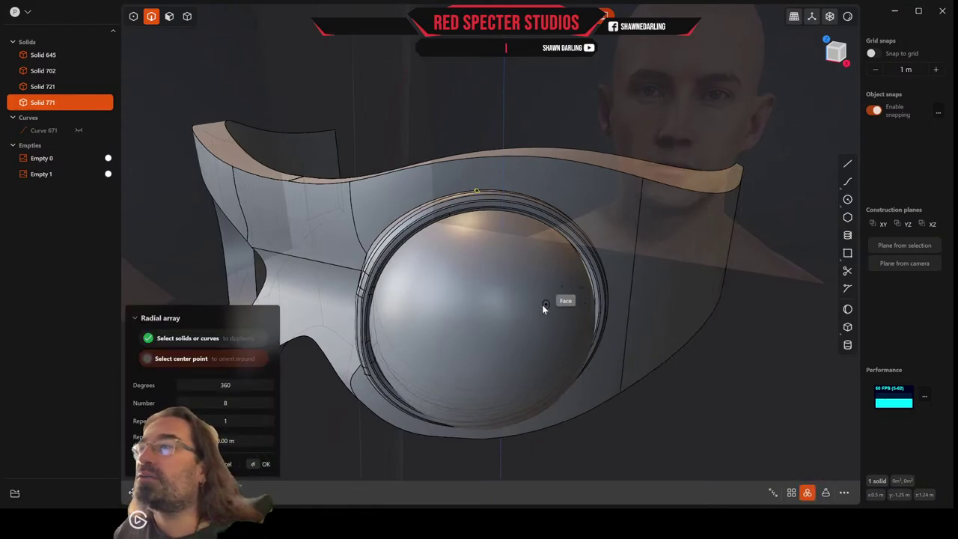
{"action": "left_click", "coordinate": [486, 315]}
{"action": "key", "text": "Return"}
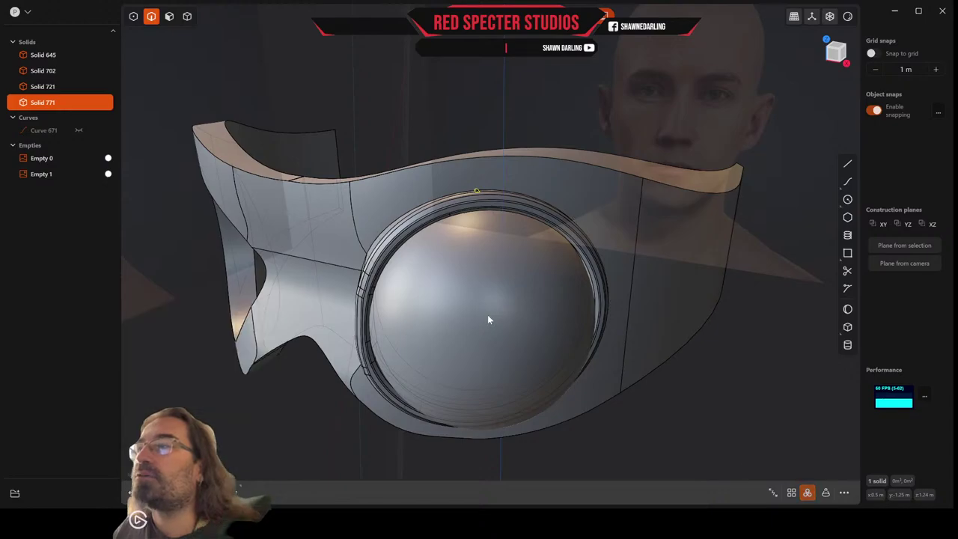
{"action": "left_click", "coordinate": [806, 492]}
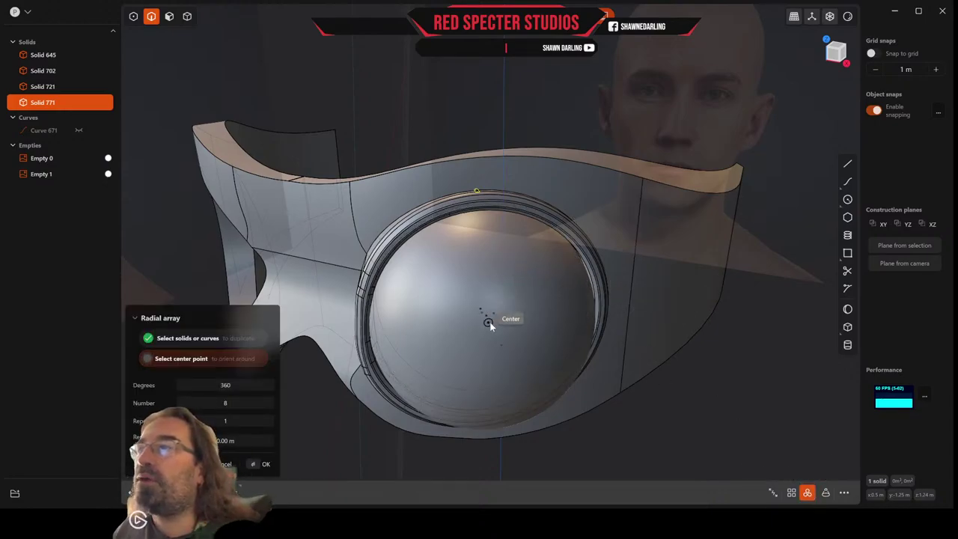
{"action": "left_click", "coordinate": [487, 322]}
{"action": "key", "text": "Return"}
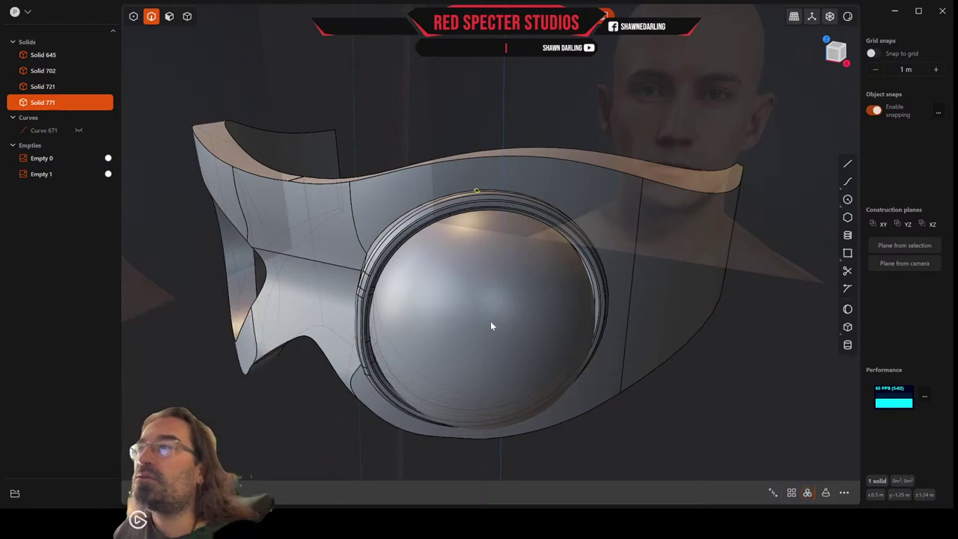
{"action": "left_click", "coordinate": [807, 492]}
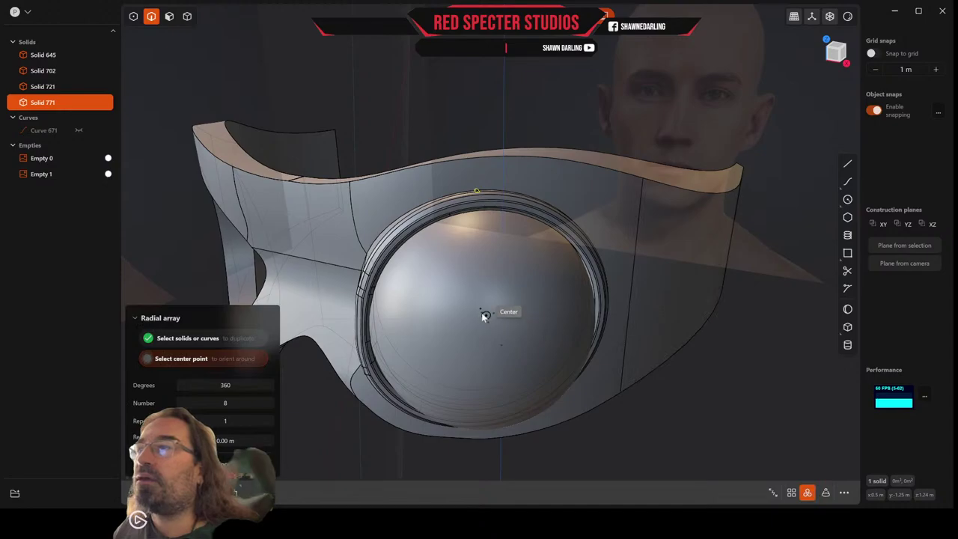
{"action": "left_click", "coordinate": [482, 315]}
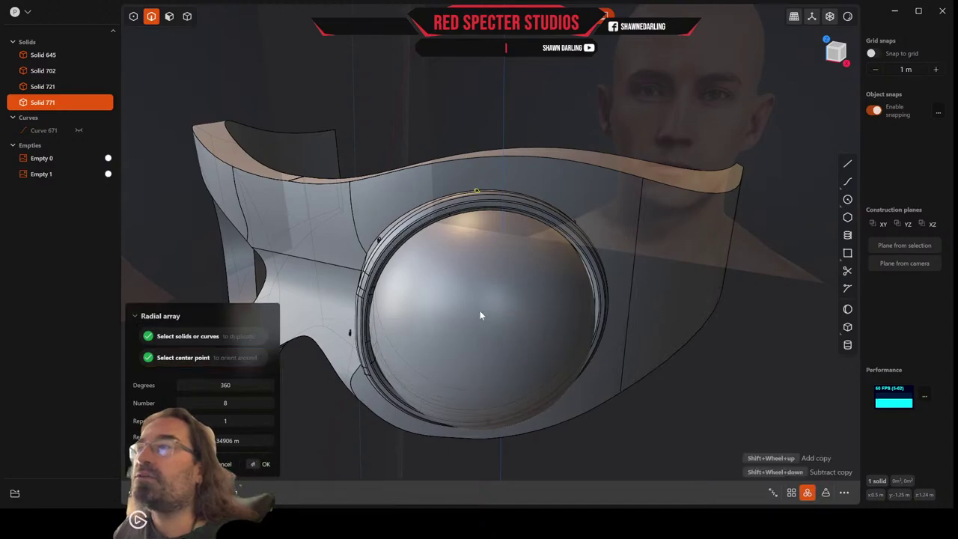
{"action": "key", "text": "Escape"}
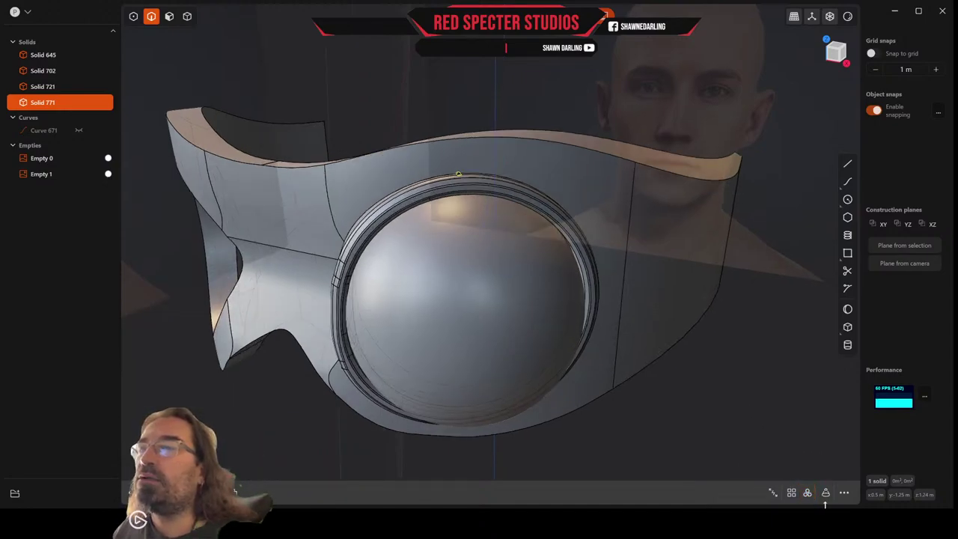
Try a 360-degree radial array of the small rounded block around the rim with 141 copies
{"action": "left_click", "coordinate": [807, 492]}
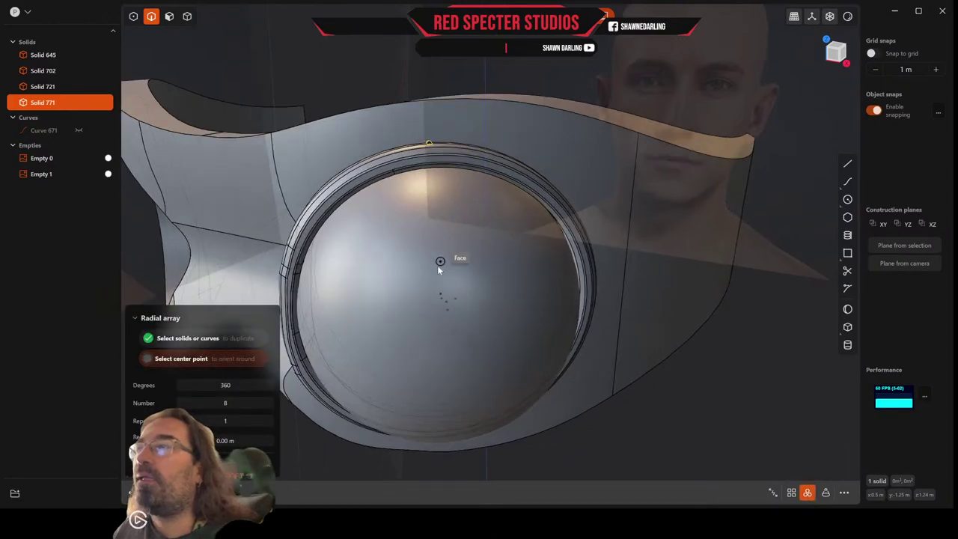
{"action": "scroll", "coordinate": [443, 299], "scroll_direction": "up", "scroll_amount": 5}
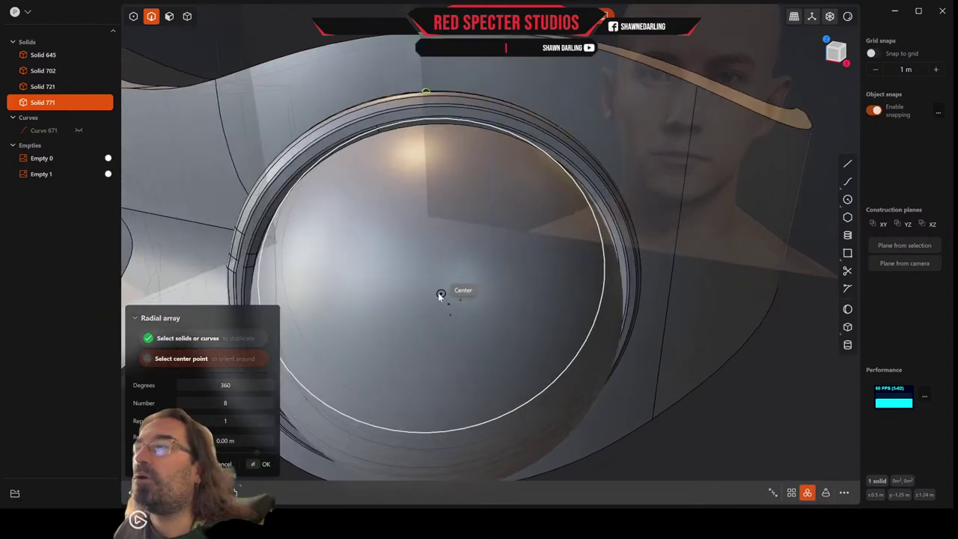
{"action": "left_click", "coordinate": [442, 300]}
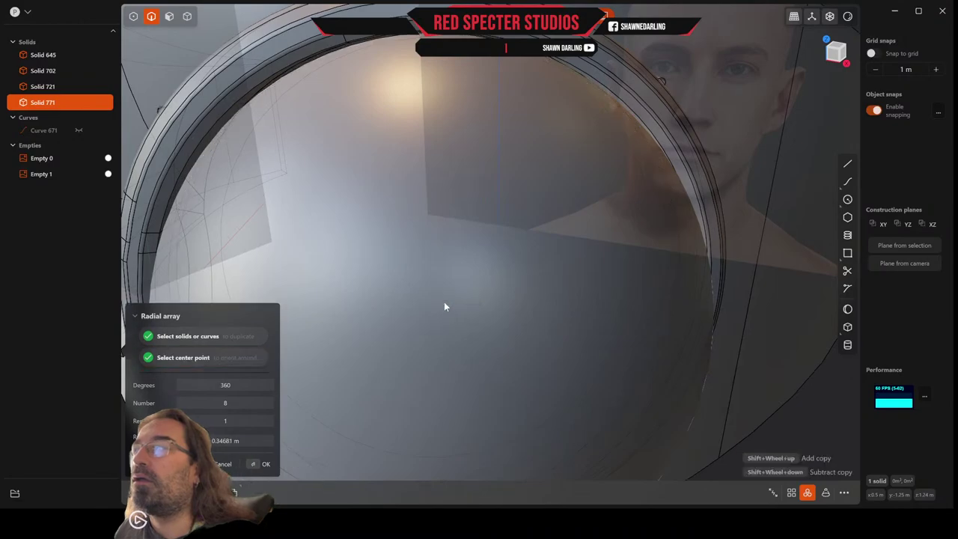
{"action": "mouse_move", "coordinate": [466, 305]}
{"action": "middle_mouse_down"}
{"action": "mouse_move", "coordinate": [457, 316]}
{"action": "mouse_move", "coordinate": [414, 299]}
{"action": "mouse_move", "coordinate": [406, 267]}
{"action": "mouse_move", "coordinate": [451, 216]}
{"action": "mouse_move", "coordinate": [496, 216]}
{"action": "mouse_move", "coordinate": [515, 231]}
{"action": "mouse_move", "coordinate": [483, 291]}
{"action": "mouse_move", "coordinate": [449, 295]}
{"action": "mouse_move", "coordinate": [476, 298]}
{"action": "middle_mouse_up"}
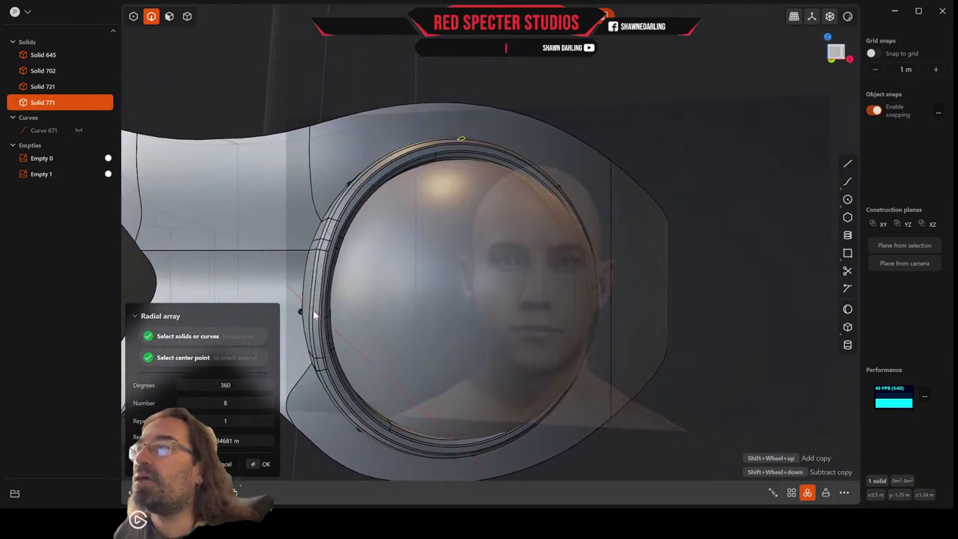
{"action": "middle_click_drag", "start_coordinate": [314, 315], "coordinate": [362, 343]}
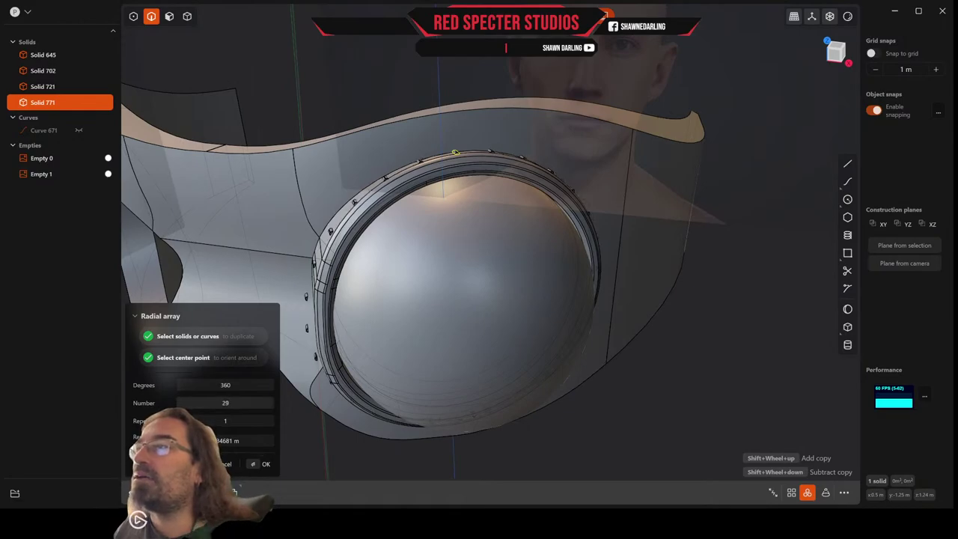
{"action": "mouse_move", "coordinate": [225, 402]}
{"action": "left_mouse_down"}
{"action": "mouse_move", "coordinate": [329, 403]}
{"action": "mouse_move", "coordinate": [221, 417]}
{"action": "left_mouse_up"}
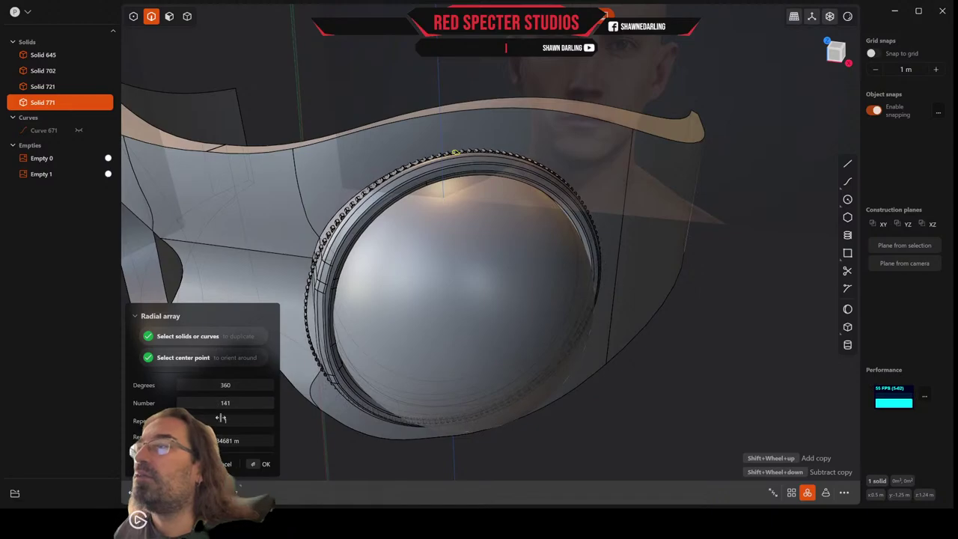
{"action": "middle_click_drag", "start_coordinate": [221, 418], "coordinate": [255, 270]}
{"action": "middle_click_drag", "start_coordinate": [305, 267], "coordinate": [307, 370]}
{"action": "middle_click_drag", "start_coordinate": [543, 296], "coordinate": [395, 246]}
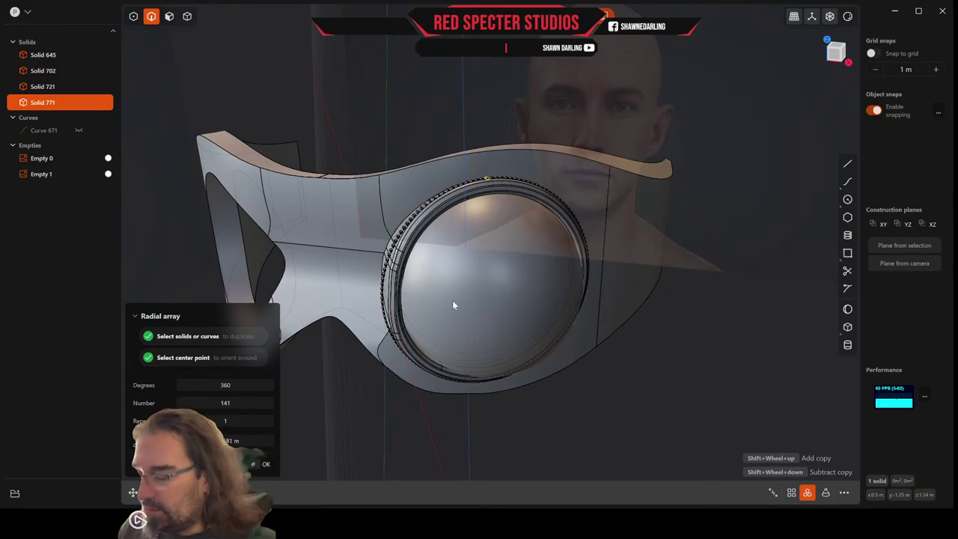
{"action": "key", "text": "Escape"}
Unhide the hidden circular curve, Curve 671, and delete it
{"action": "key", "text": "b"}
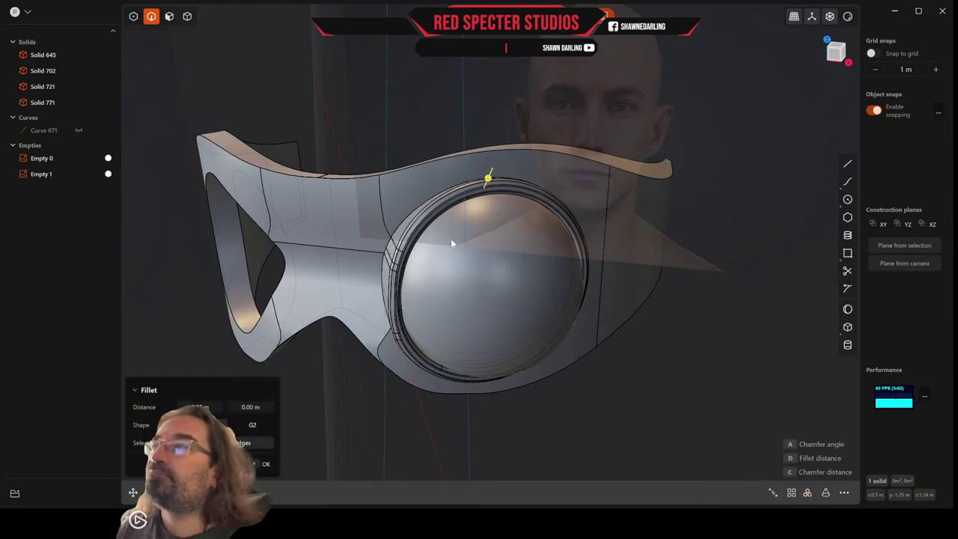
{"action": "middle_click_drag", "start_coordinate": [451, 243], "coordinate": [370, 272]}
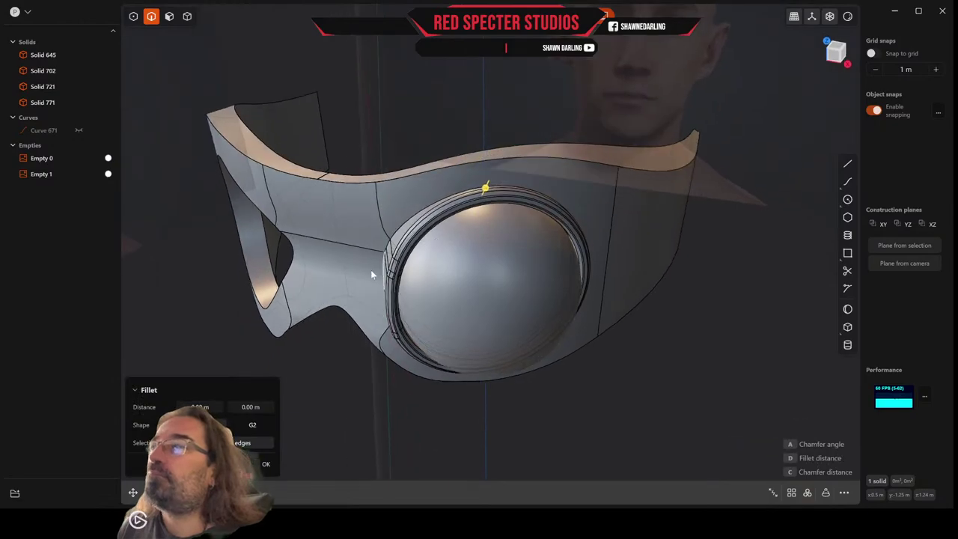
{"action": "left_click", "coordinate": [41, 162]}
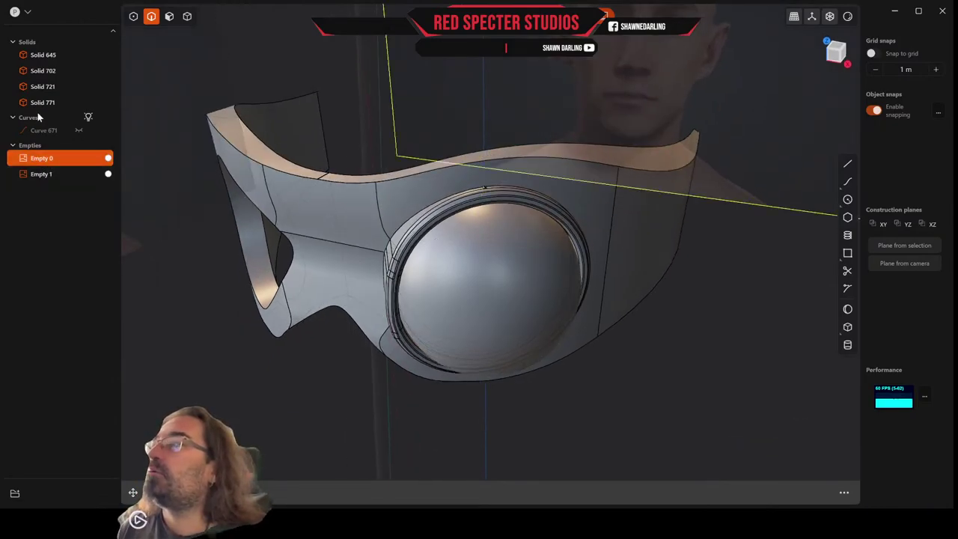
{"action": "left_click", "coordinate": [45, 131]}
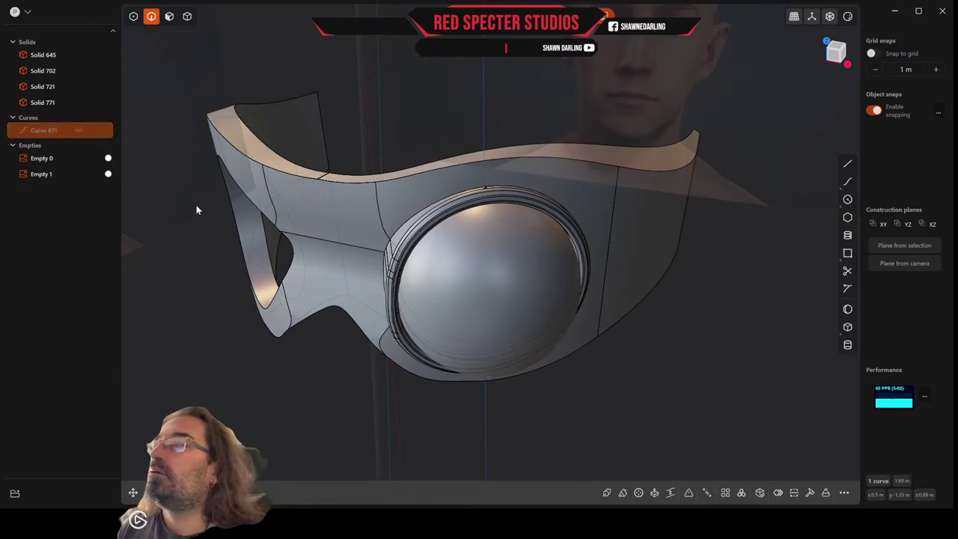
{"action": "middle_click_drag", "start_coordinate": [196, 205], "coordinate": [502, 290]}
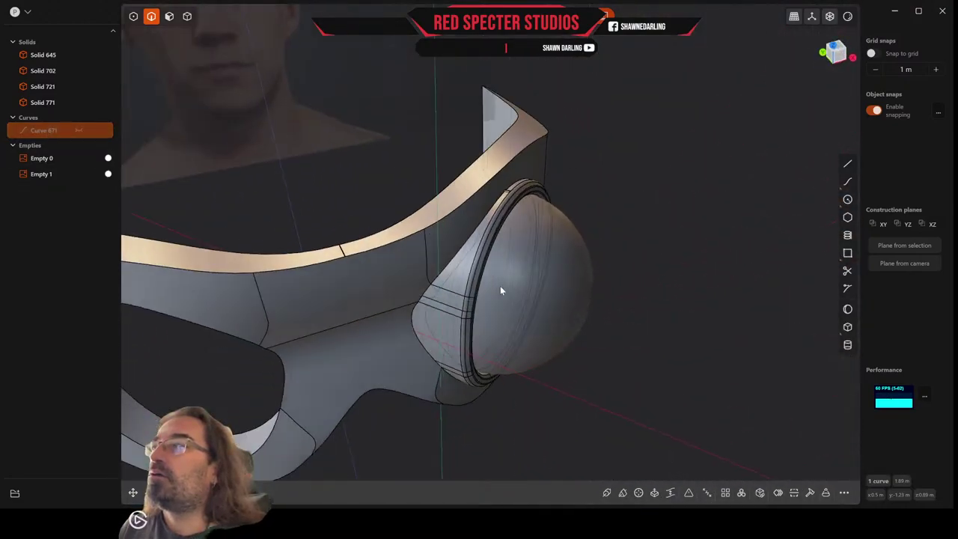
{"action": "left_click", "coordinate": [79, 130]}
{"action": "middle_click_drag", "start_coordinate": [165, 201], "coordinate": [243, 302]}
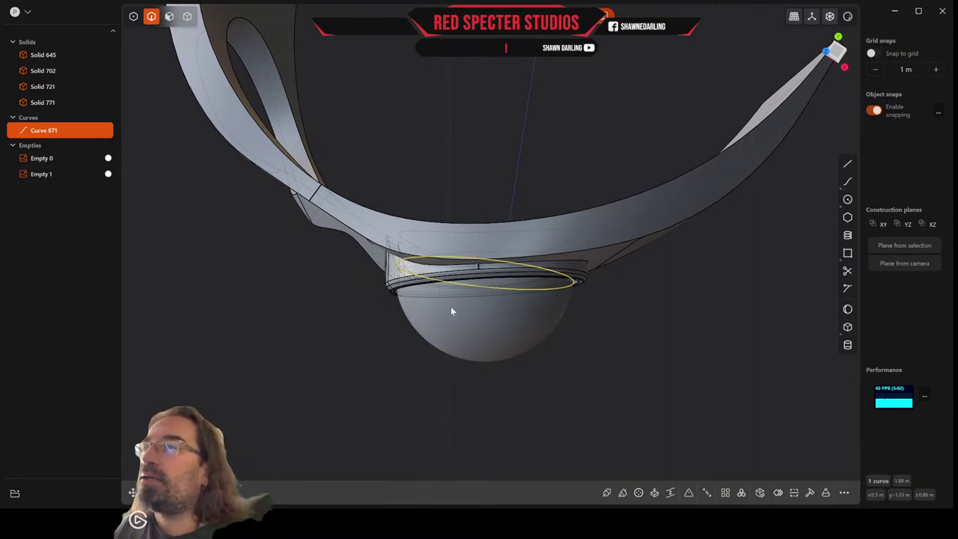
{"action": "middle_click_drag", "start_coordinate": [451, 310], "coordinate": [423, 294]}
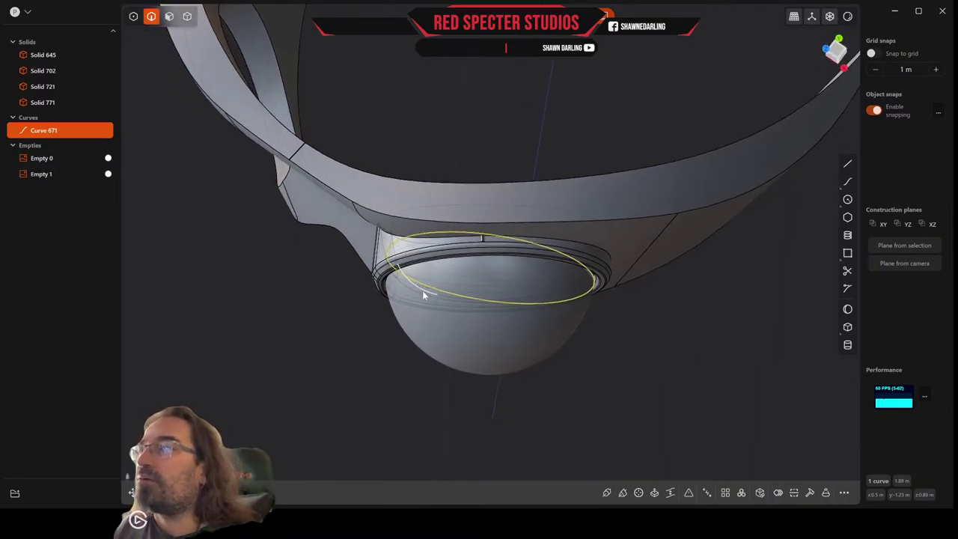
{"action": "key", "text": "Delete"}
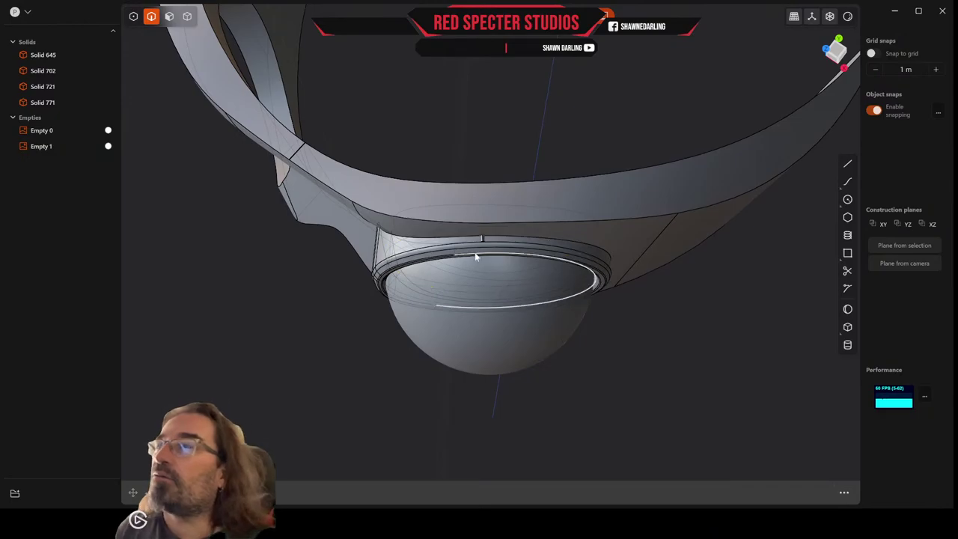
Delete the small rounded block from the rim's side wall
{"action": "left_click", "coordinate": [45, 57]}
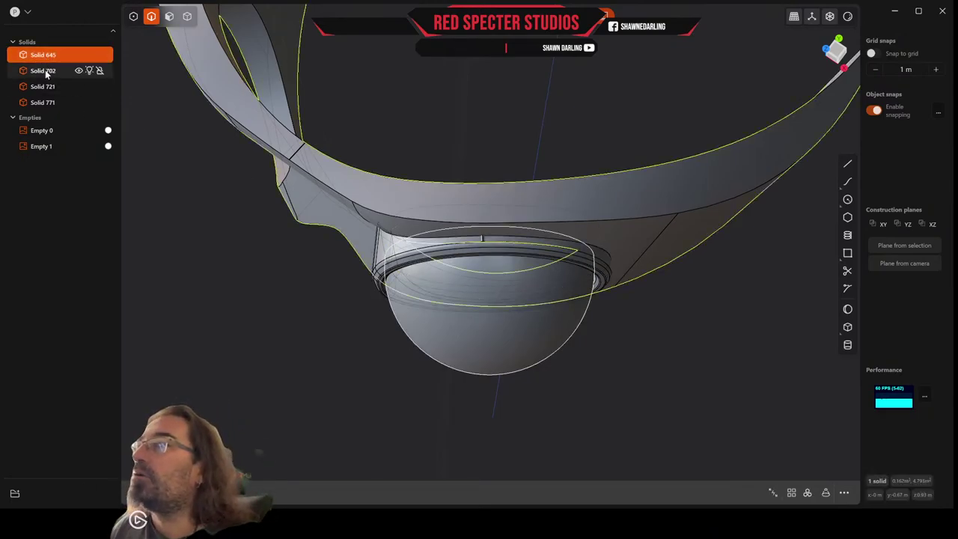
{"action": "left_click", "coordinate": [44, 71]}
{"action": "left_click", "coordinate": [46, 102]}
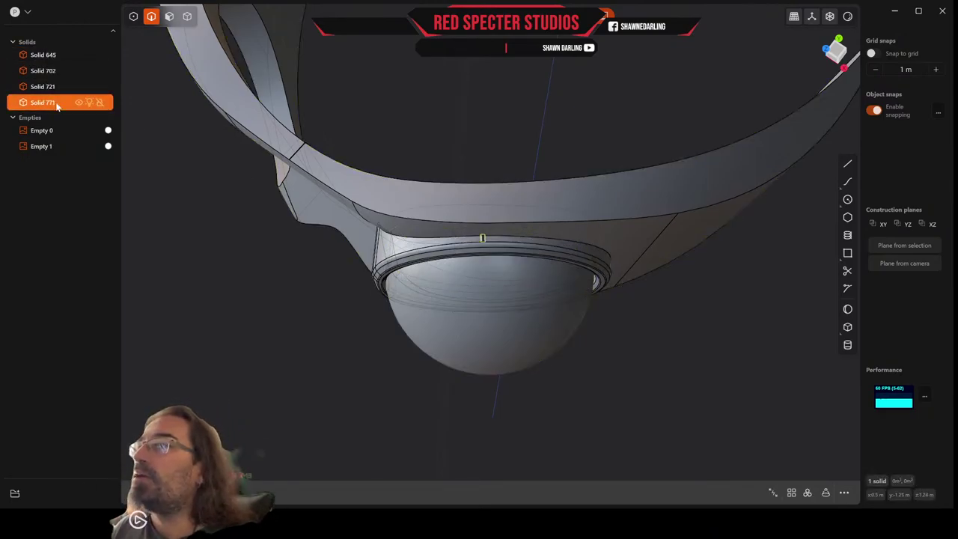
{"action": "scroll", "coordinate": [495, 208], "scroll_direction": "up", "scroll_amount": 5}
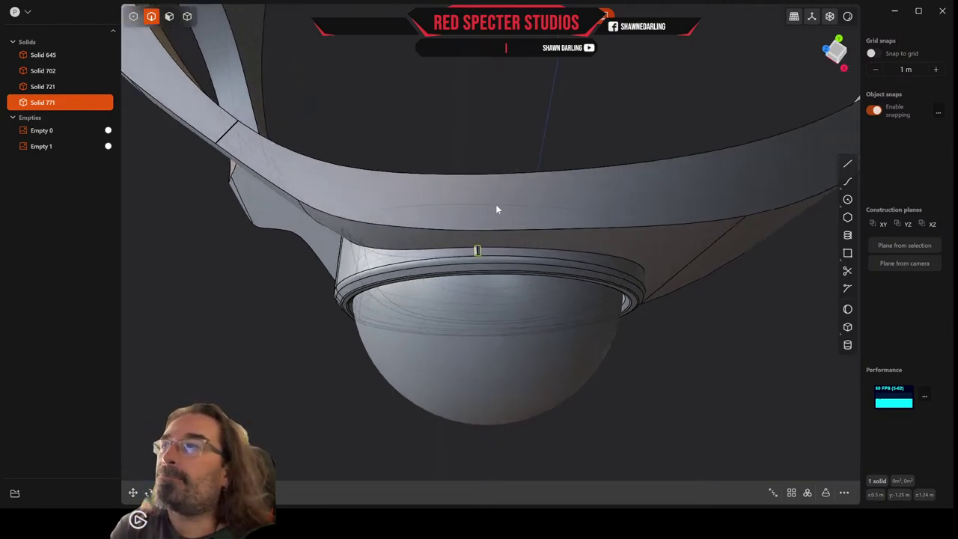
{"action": "key", "text": "Delete"}
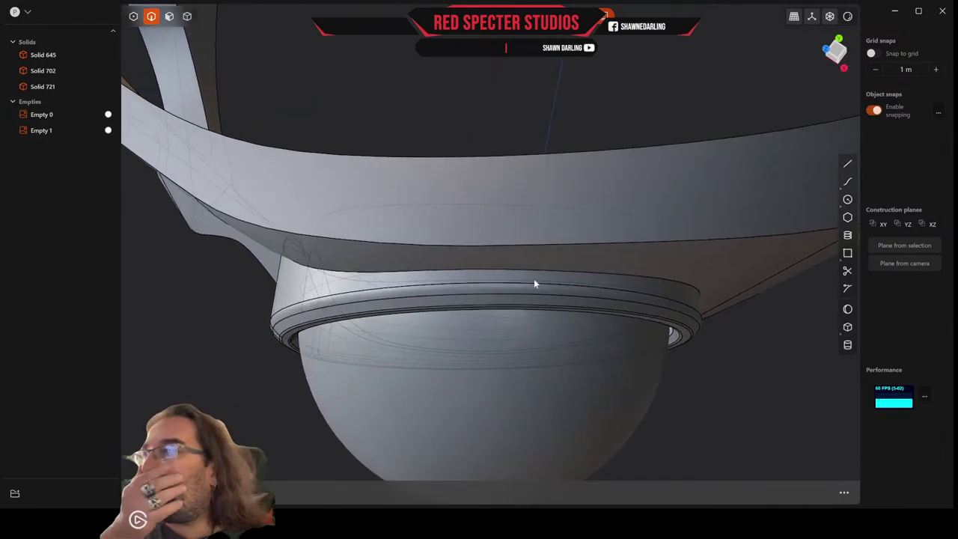
{"action": "middle_click_drag", "start_coordinate": [533, 278], "coordinate": [412, 257]}
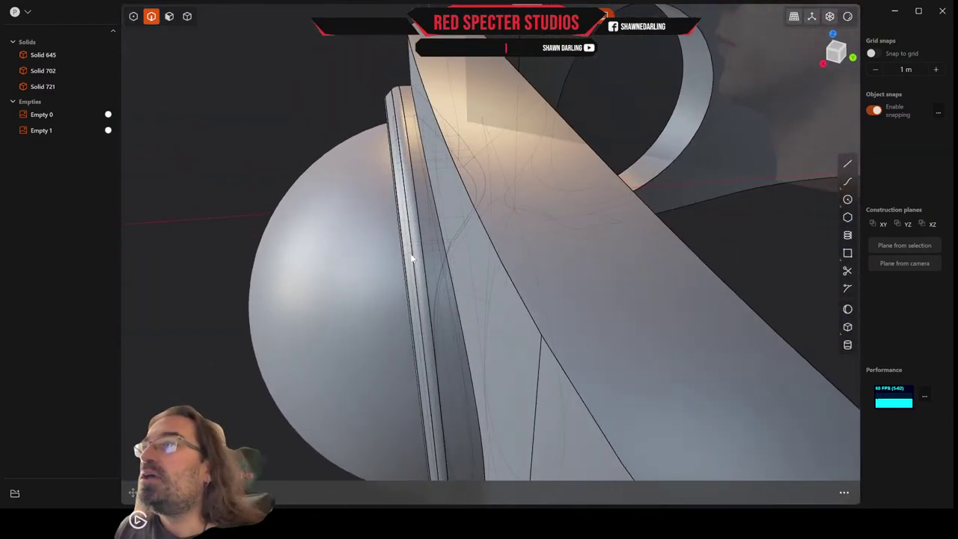
{"action": "left_click", "coordinate": [411, 173]}
{"action": "key", "text": "f"}
{"action": "middle_click_drag", "start_coordinate": [412, 175], "coordinate": [555, 197]}
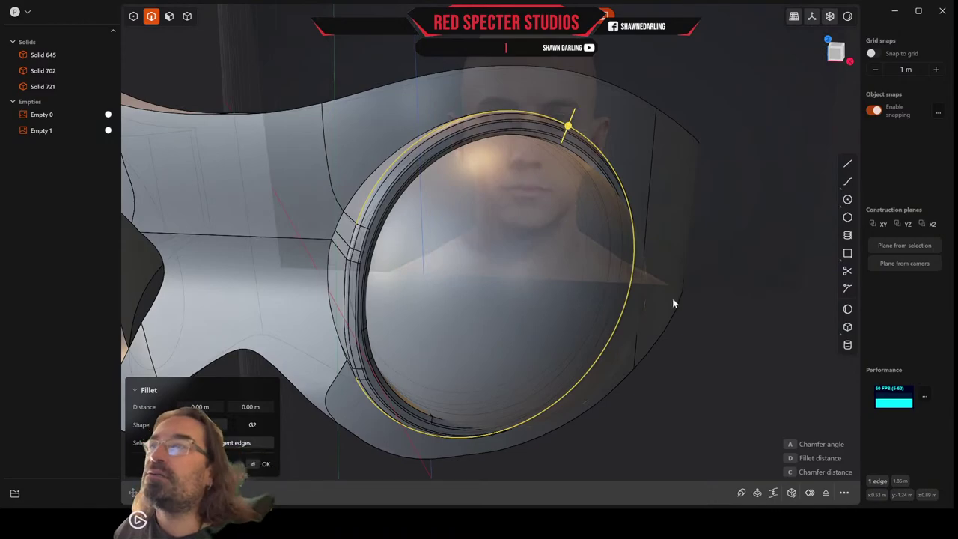
{"action": "middle_click_drag", "start_coordinate": [532, 267], "coordinate": [692, 273]}
{"action": "scroll", "coordinate": [487, 307], "scroll_direction": "up", "scroll_amount": 5}
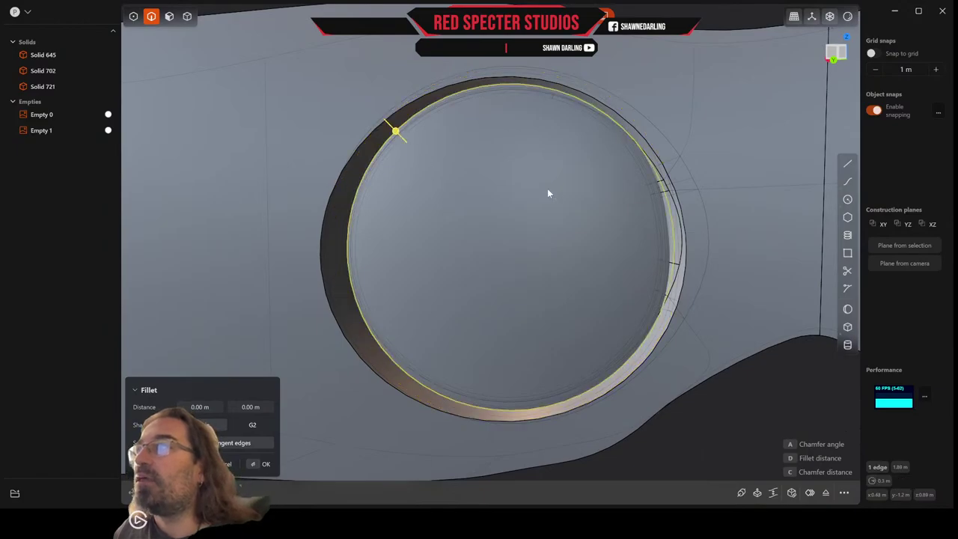
{"action": "middle_click_drag", "start_coordinate": [547, 192], "coordinate": [288, 258]}
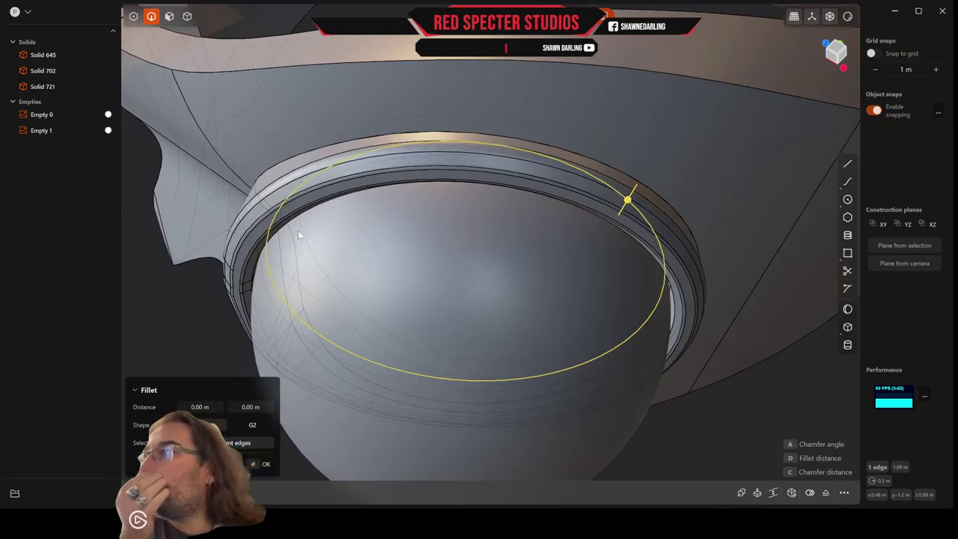
{"action": "scroll", "coordinate": [357, 256], "scroll_direction": "down", "scroll_amount": 2}
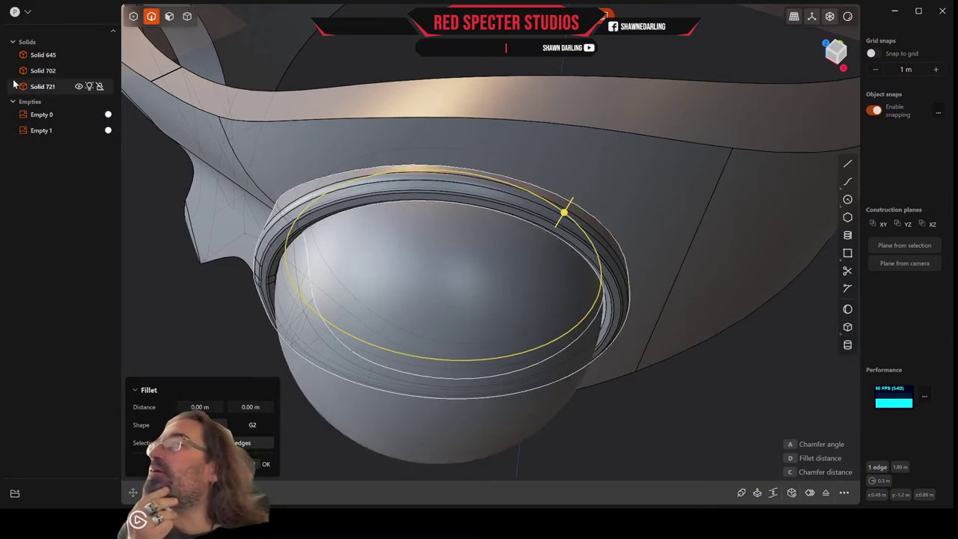
Delete the bevelled rim solid around the lens, leaving the mask and the dome
{"action": "left_click", "coordinate": [45, 87]}
{"action": "middle_click_drag", "start_coordinate": [325, 220], "coordinate": [295, 184]}
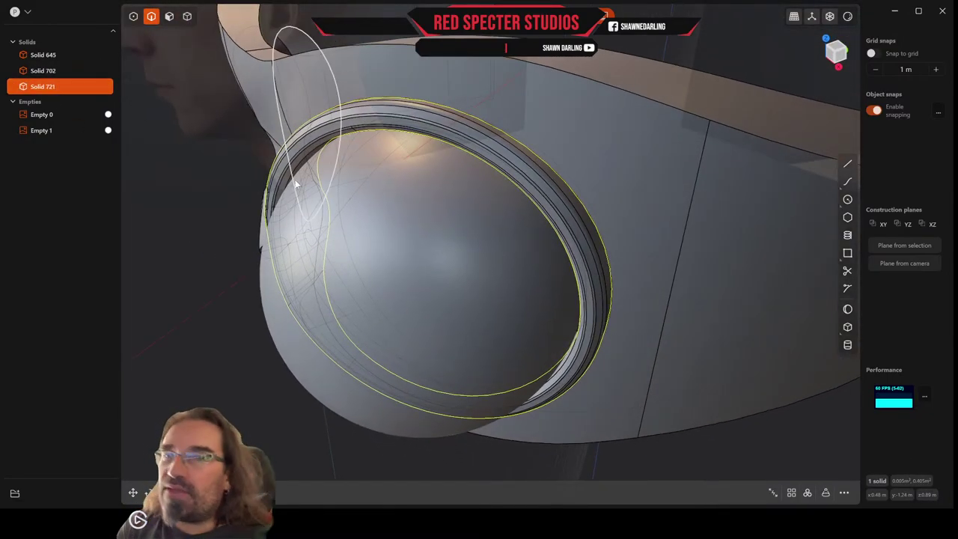
{"action": "key", "text": "Delete"}
Duplicate the lens opening's circular edge as a separate curve and scale it uniformly to about 1.14
{"action": "middle_click_drag", "start_coordinate": [380, 217], "coordinate": [592, 272]}
{"action": "left_click", "coordinate": [430, 321]}
{"action": "key", "text": "f"}
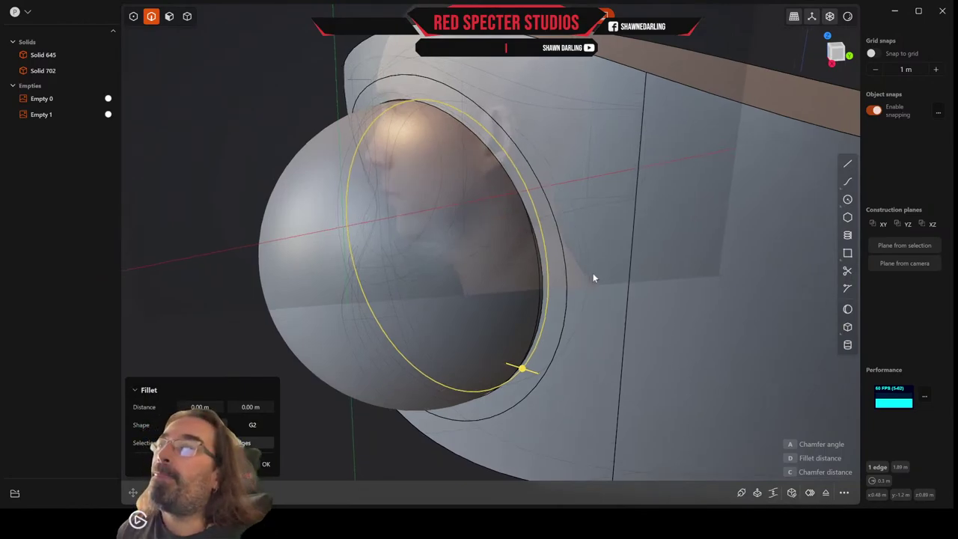
{"action": "key", "text": "ctrl+d"}
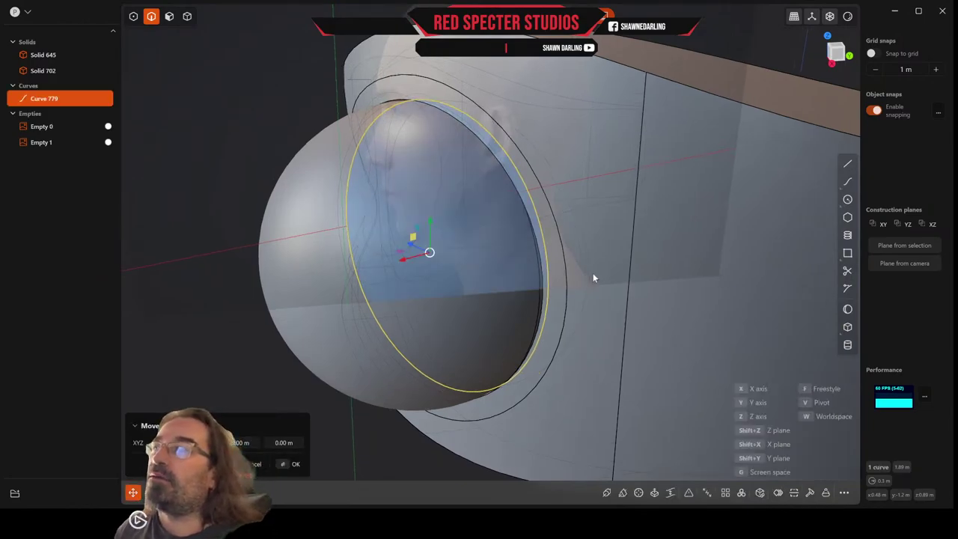
{"action": "middle_click_drag", "start_coordinate": [593, 278], "coordinate": [614, 272]}
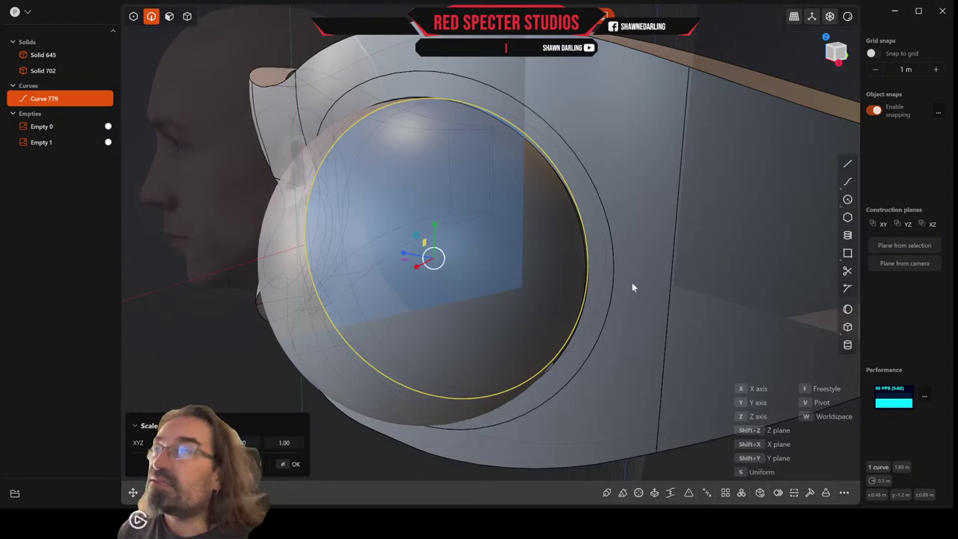
{"action": "key", "text": "s"}
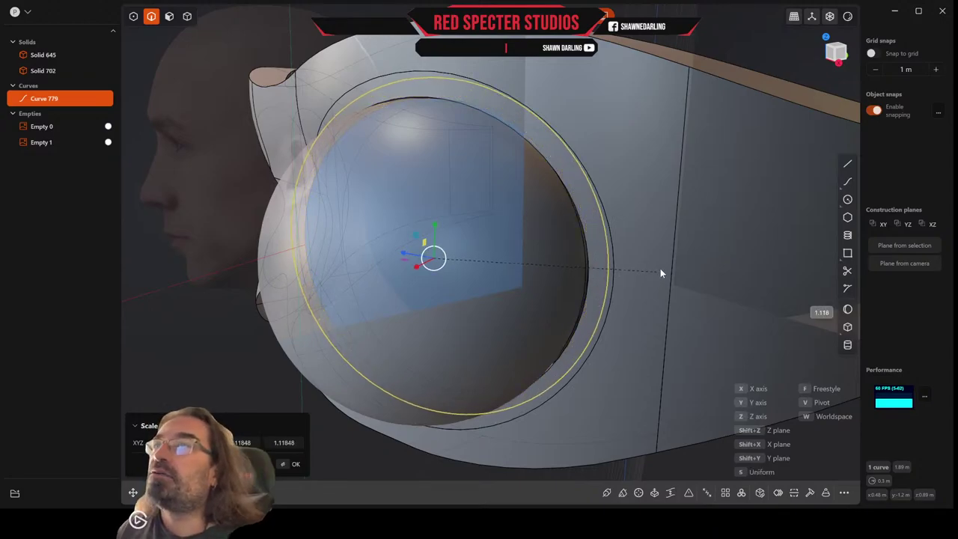
{"action": "left_click", "coordinate": [661, 239]}
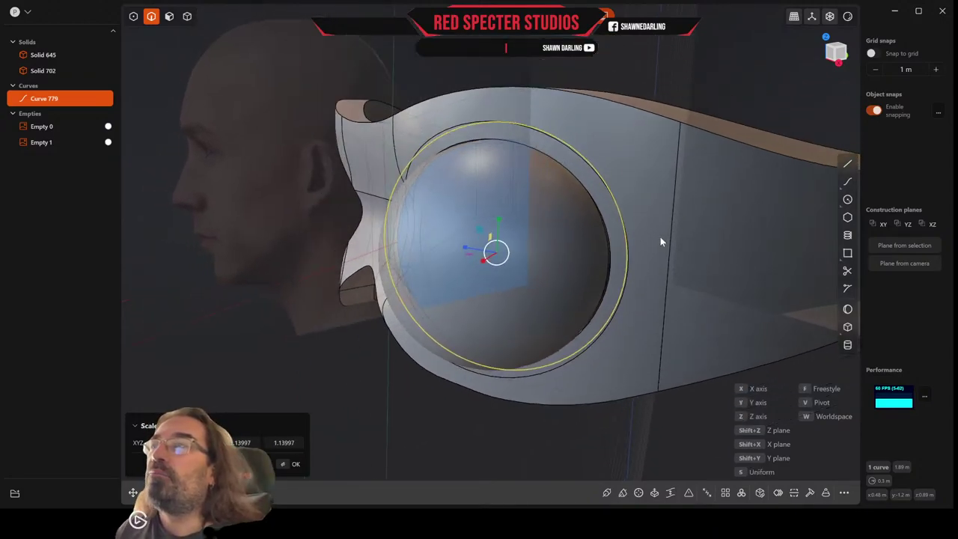
Move the enlarged circular curve outward so it sits in front of the mask around the dome
{"action": "middle_click_drag", "start_coordinate": [660, 236], "coordinate": [707, 297]}
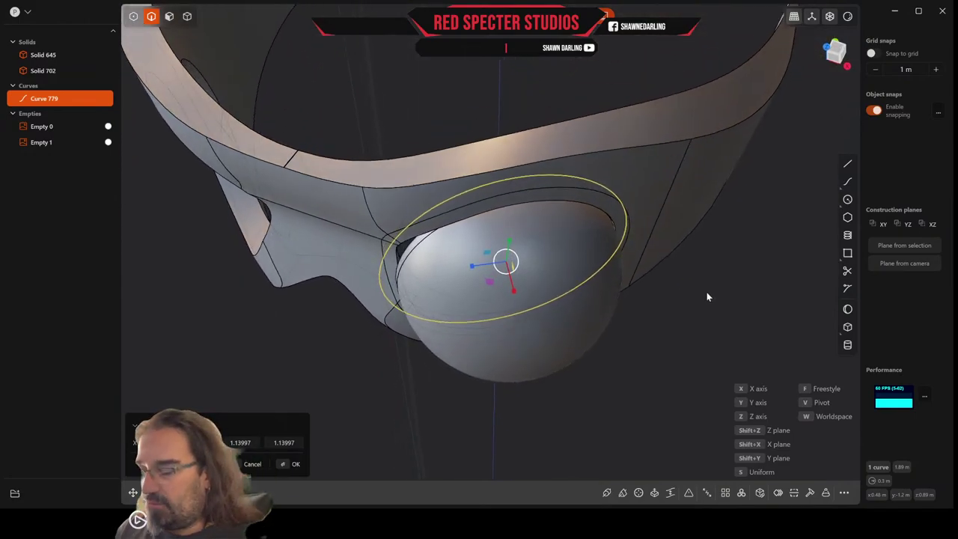
{"action": "key", "text": "g"}
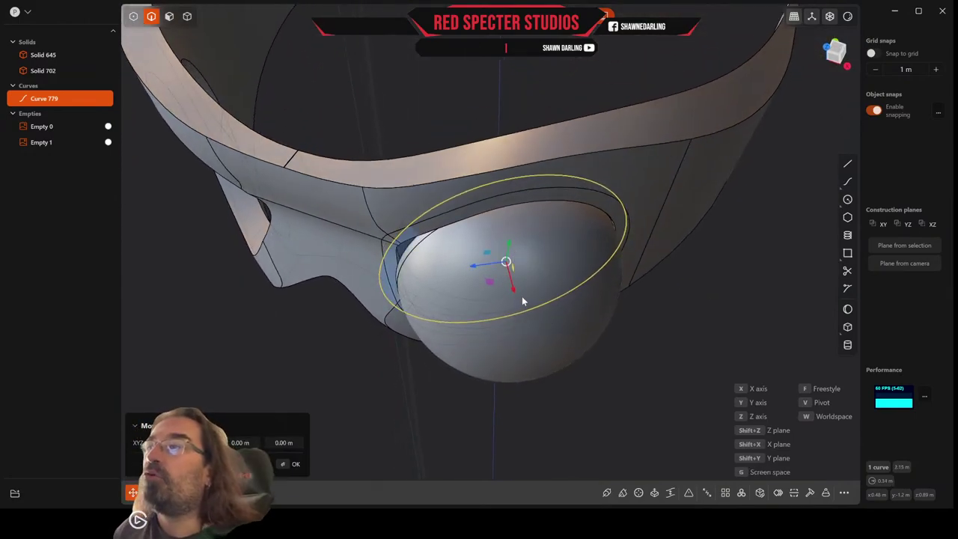
{"action": "middle_click_drag", "start_coordinate": [525, 323], "coordinate": [500, 250]}
Duplicate the enlarged circle in place and scale the copy uniformly to about 0.86
{"action": "key", "text": "shift+d"}
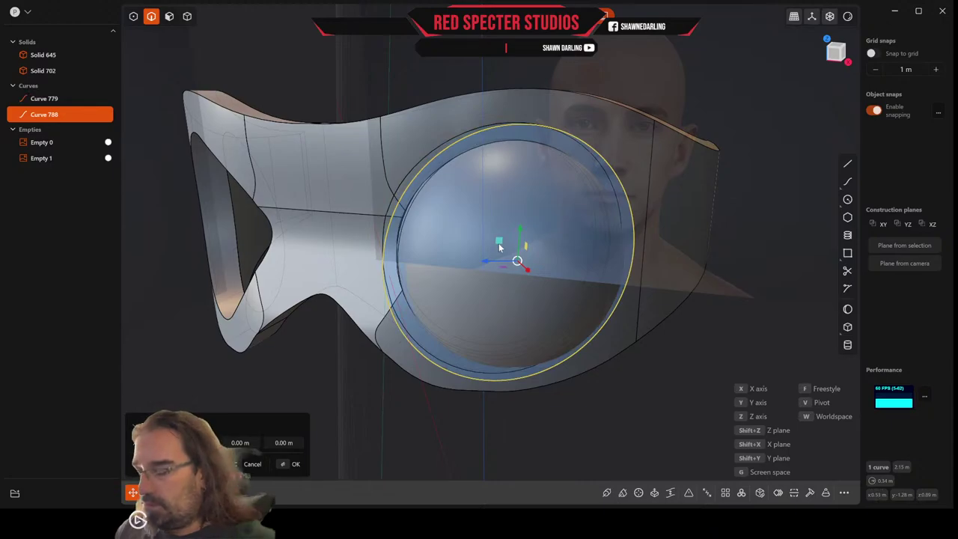
{"action": "key", "text": "s"}
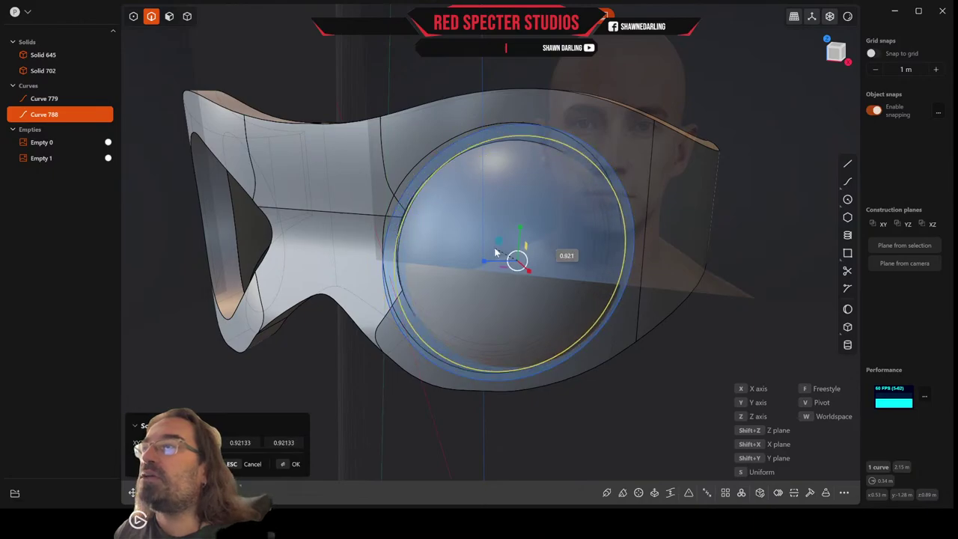
{"action": "mouse_move", "coordinate": [497, 254]}
{"action": "middle_mouse_down"}
{"action": "mouse_move", "coordinate": [473, 224]}
{"action": "mouse_move", "coordinate": [496, 235]}
{"action": "mouse_move", "coordinate": [497, 254]}
{"action": "middle_mouse_up"}
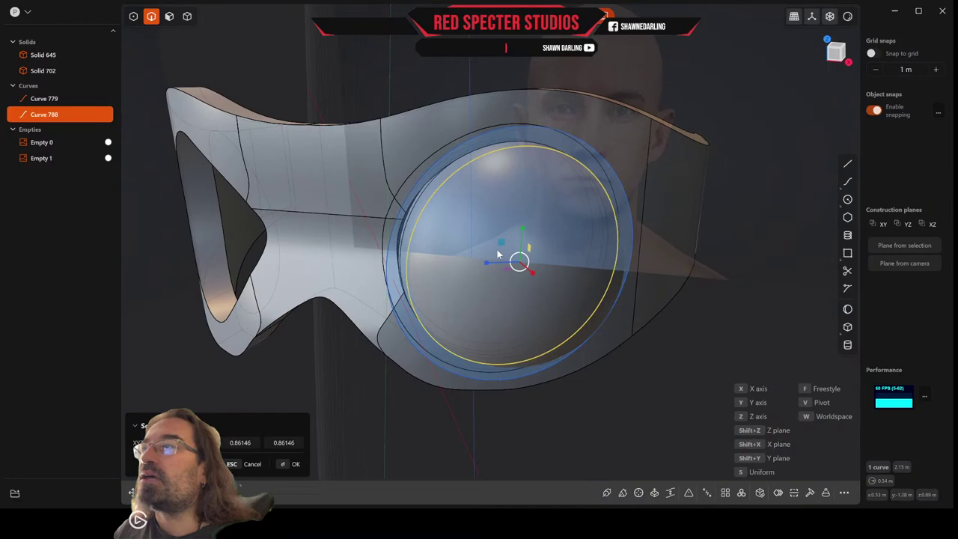
{"action": "left_click", "coordinate": [455, 219]}
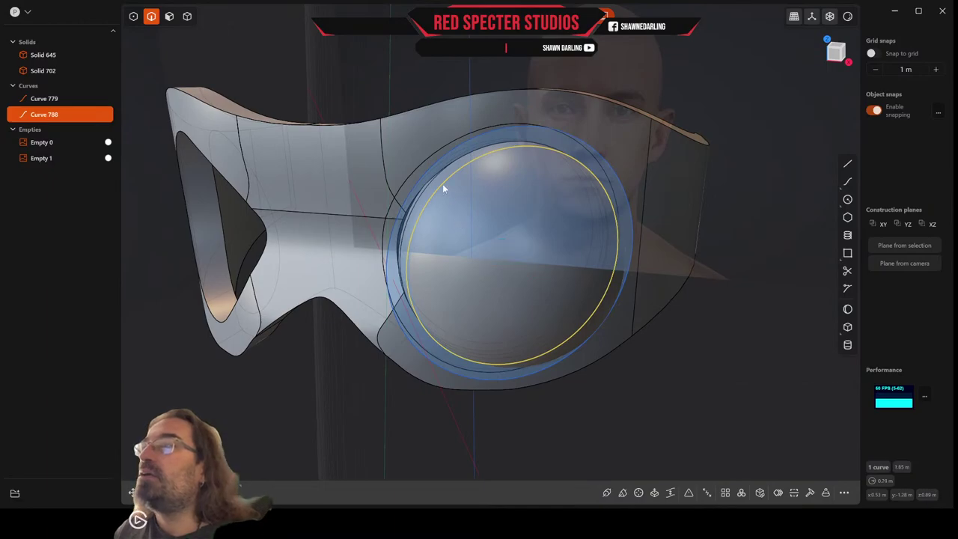
Extrude the ring-shaped region between the two circles back into the mask as a new solid
{"action": "left_click", "coordinate": [169, 16]}
{"action": "left_click", "coordinate": [483, 146]}
{"action": "key", "text": "e"}
{"action": "middle_click_drag", "start_coordinate": [483, 147], "coordinate": [588, 168]}
{"action": "left_click_drag", "start_coordinate": [565, 164], "coordinate": [477, 178]}
{"action": "middle_click_drag", "start_coordinate": [618, 173], "coordinate": [620, 207]}
{"action": "key", "text": "Return"}
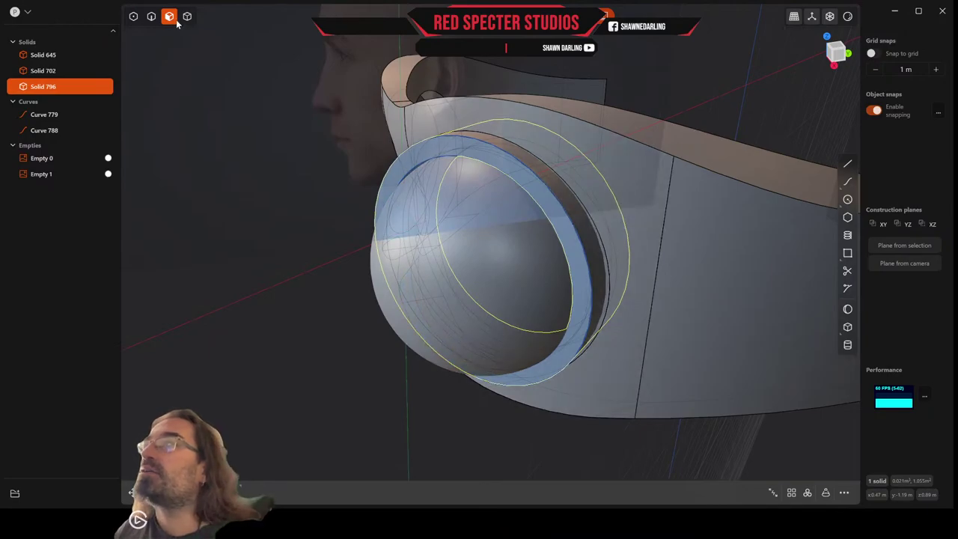
Fillet the mask's edge loop around the outside of the new ring
{"action": "left_click", "coordinate": [588, 219]}
{"action": "key", "text": "f"}
{"action": "mouse_move", "coordinate": [543, 218]}
{"action": "middle_mouse_down"}
{"action": "mouse_move", "coordinate": [645, 207]}
{"action": "mouse_move", "coordinate": [538, 220]}
{"action": "middle_mouse_up"}
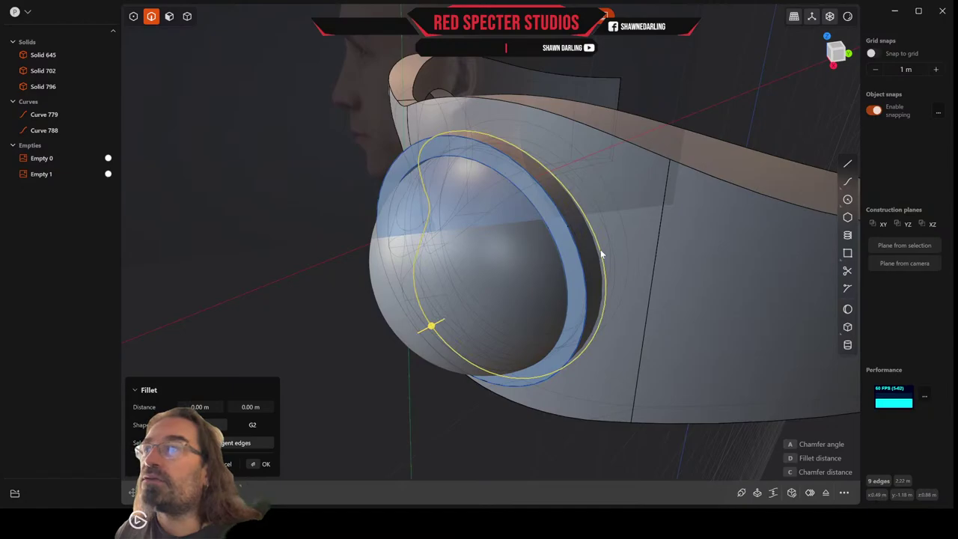
{"action": "key", "text": "Return"}
{"action": "middle_click_drag", "start_coordinate": [570, 245], "coordinate": [549, 241]}
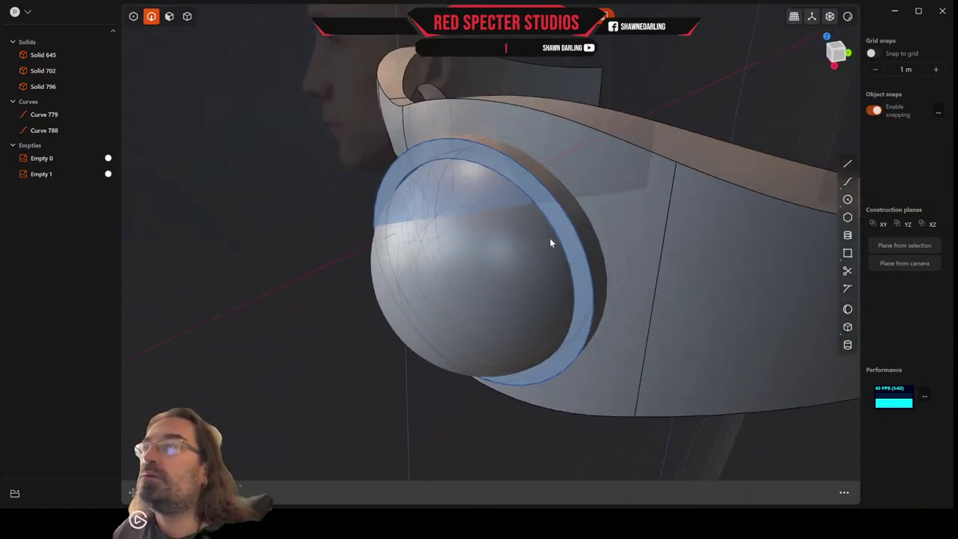
Hide the two circular construction curves, Curve 779 and Curve 788, that overlap the ring's edges
{"action": "left_click", "coordinate": [551, 195]}
{"action": "left_click", "coordinate": [539, 198]}
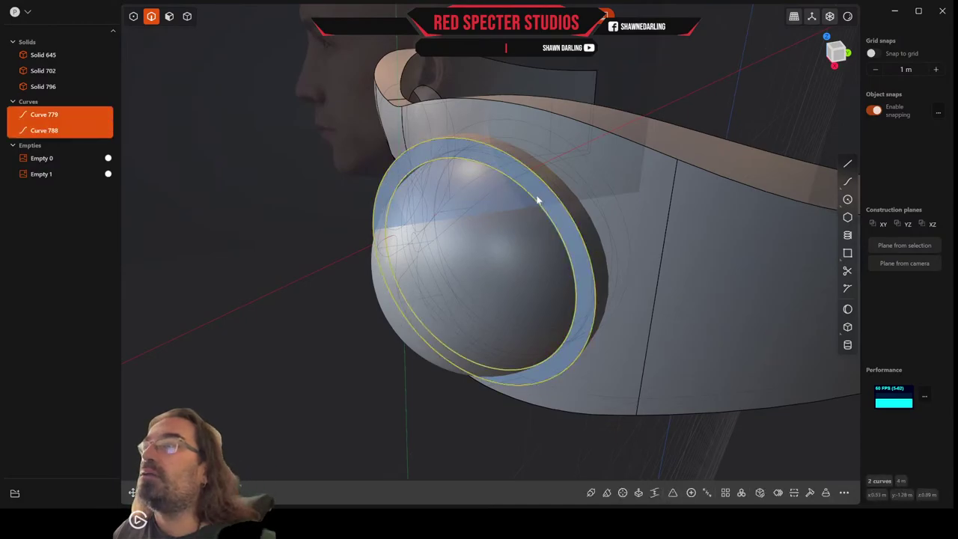
{"action": "middle_click_drag", "start_coordinate": [538, 199], "coordinate": [570, 181]}
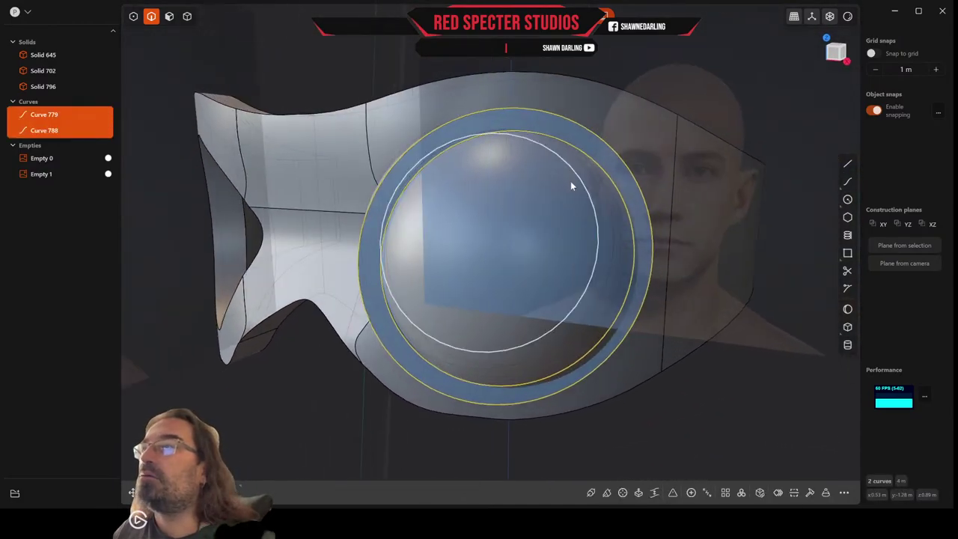
{"action": "left_click", "coordinate": [447, 127]}
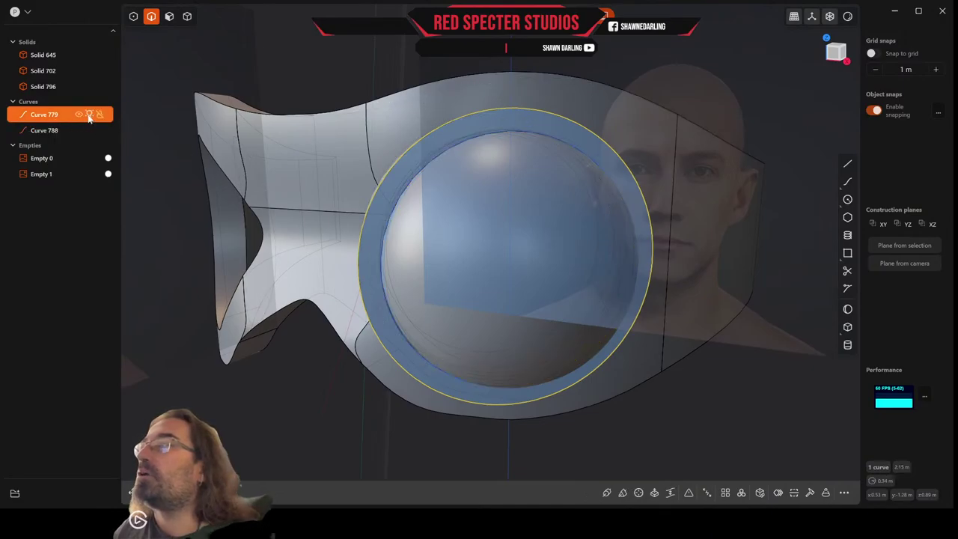
{"action": "left_click", "coordinate": [79, 114]}
{"action": "left_click", "coordinate": [79, 129]}
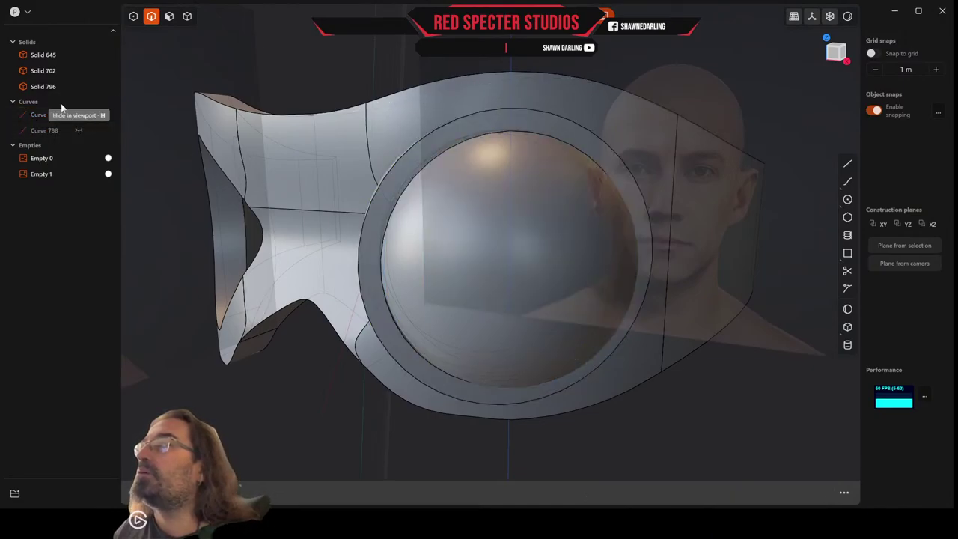
Chamfer the ring's outer and inner front edges together by about 0.0158 m
{"action": "left_click", "coordinate": [429, 133]}
{"action": "key", "text": "f"}
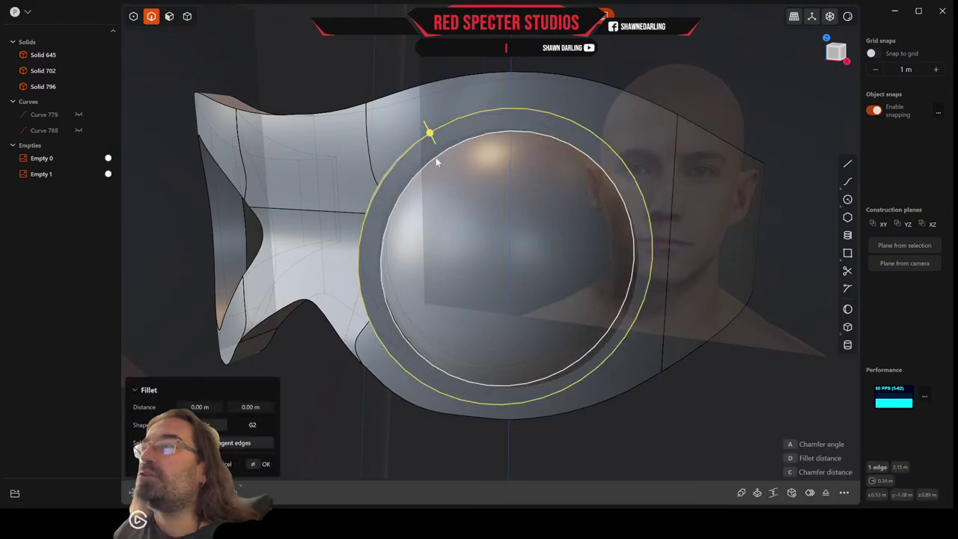
{"action": "left_click", "coordinate": [436, 158]}
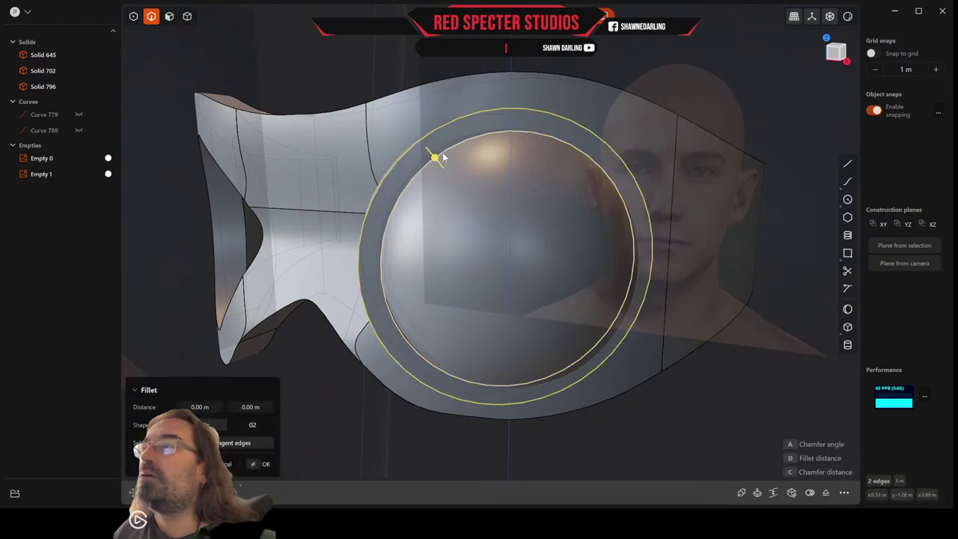
{"action": "middle_click_drag", "start_coordinate": [437, 157], "coordinate": [474, 177]}
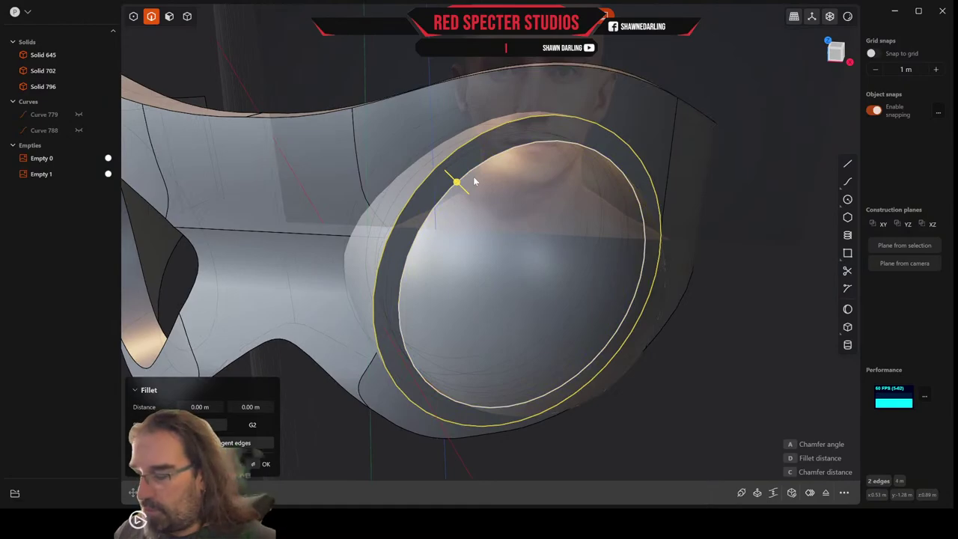
{"action": "left_click_drag", "start_coordinate": [456, 182], "coordinate": [452, 174]}
{"action": "middle_click_drag", "start_coordinate": [464, 181], "coordinate": [490, 293]}
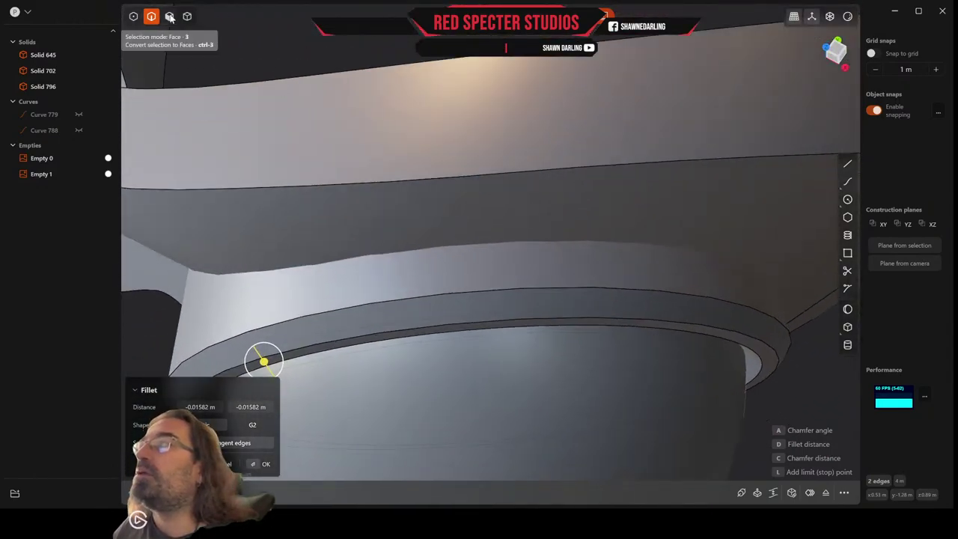
{"action": "left_click", "coordinate": [847, 253]}
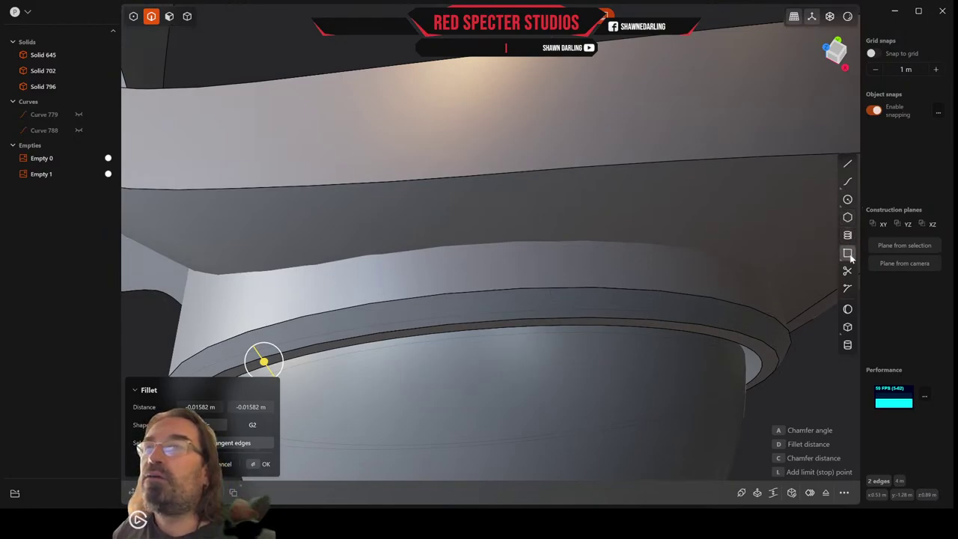
{"action": "left_click", "coordinate": [169, 16]}
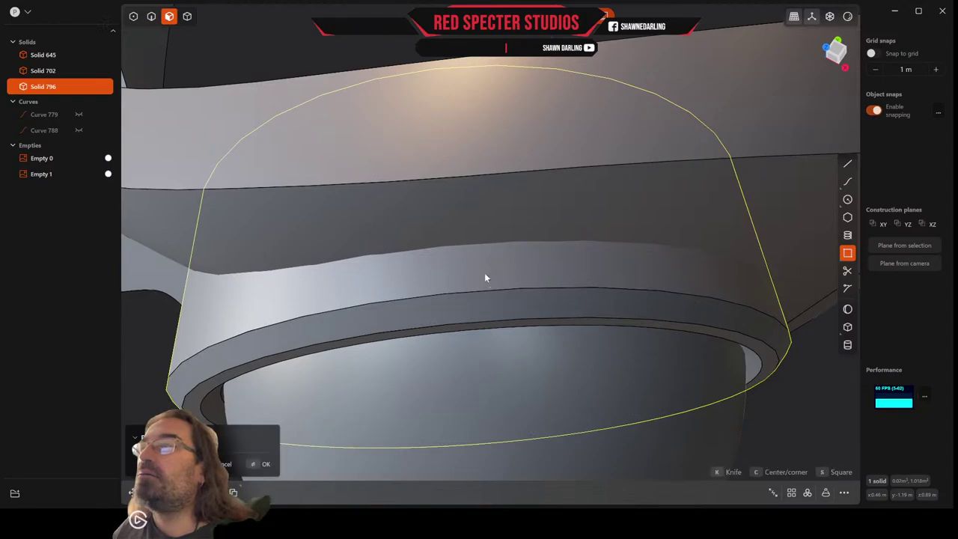
{"action": "left_click", "coordinate": [484, 275]}
{"action": "left_click", "coordinate": [835, 53]}
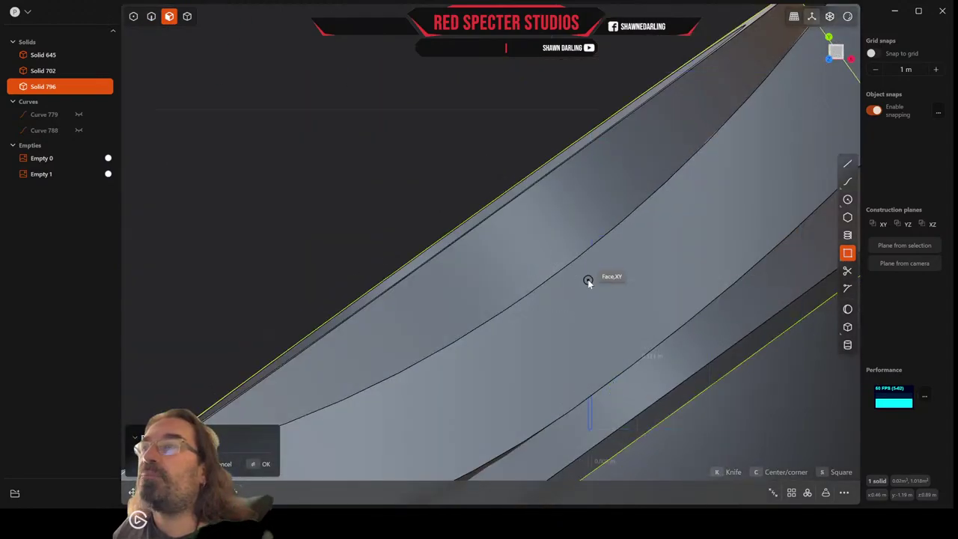
{"action": "middle_click_drag", "start_coordinate": [623, 343], "coordinate": [472, 197], "text": "shift"}
{"action": "scroll", "coordinate": [472, 198], "scroll_direction": "down", "scroll_amount": 1}
{"action": "scroll", "coordinate": [494, 207], "scroll_direction": "down", "scroll_amount": 4}
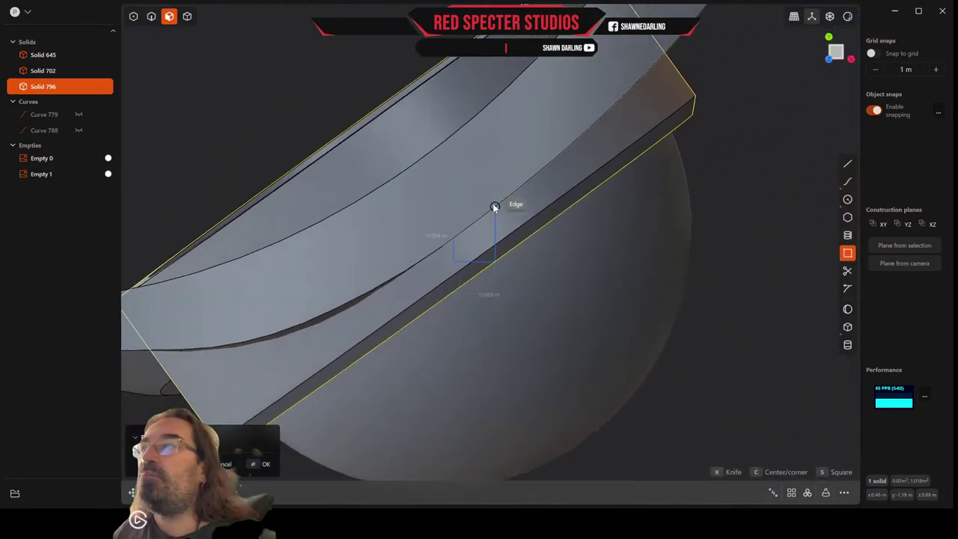
{"action": "scroll", "coordinate": [487, 246], "scroll_direction": "up", "scroll_amount": 5}
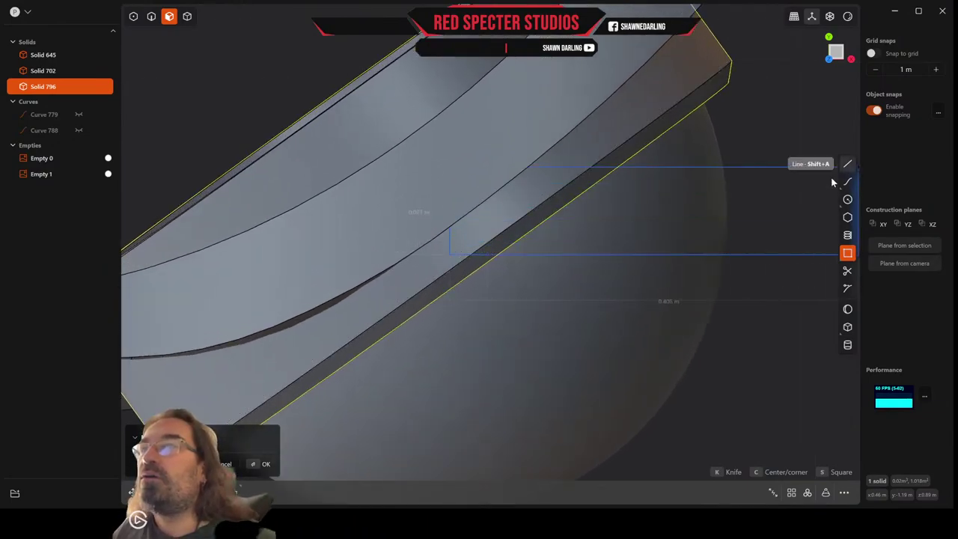
{"action": "key", "text": "Escape"}
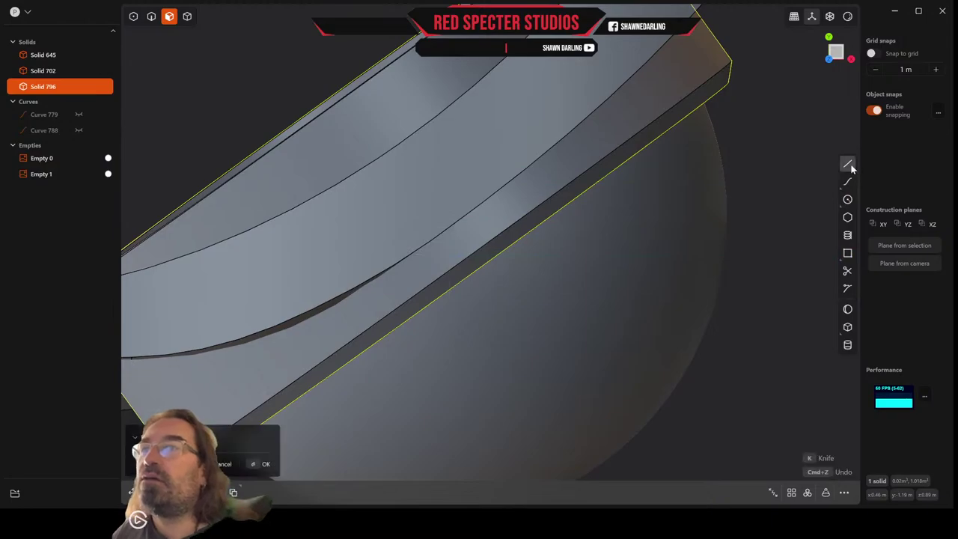
Draw a small closed four-sided line profile across the ring's side wall, from the mask to the chamfered front edge
{"action": "left_click", "coordinate": [847, 163]}
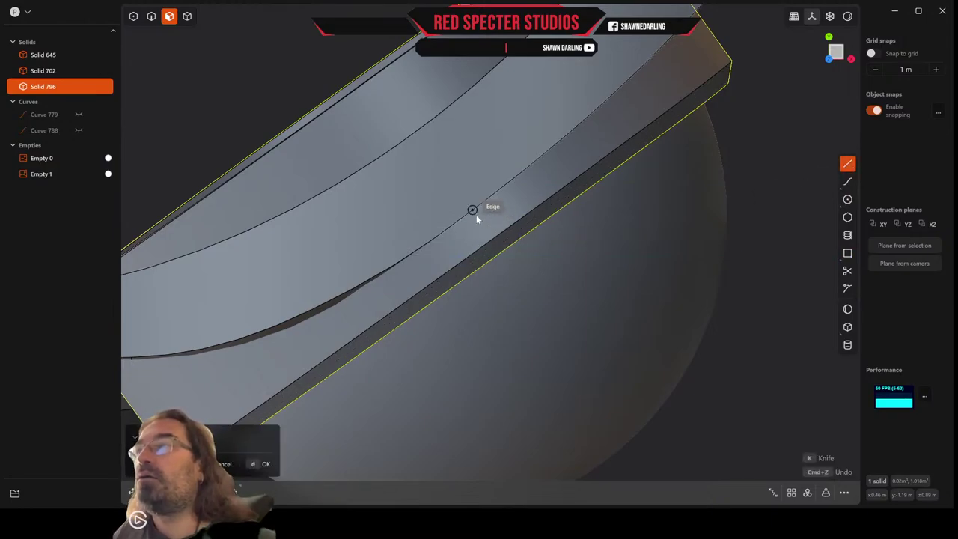
{"action": "left_click", "coordinate": [476, 214]}
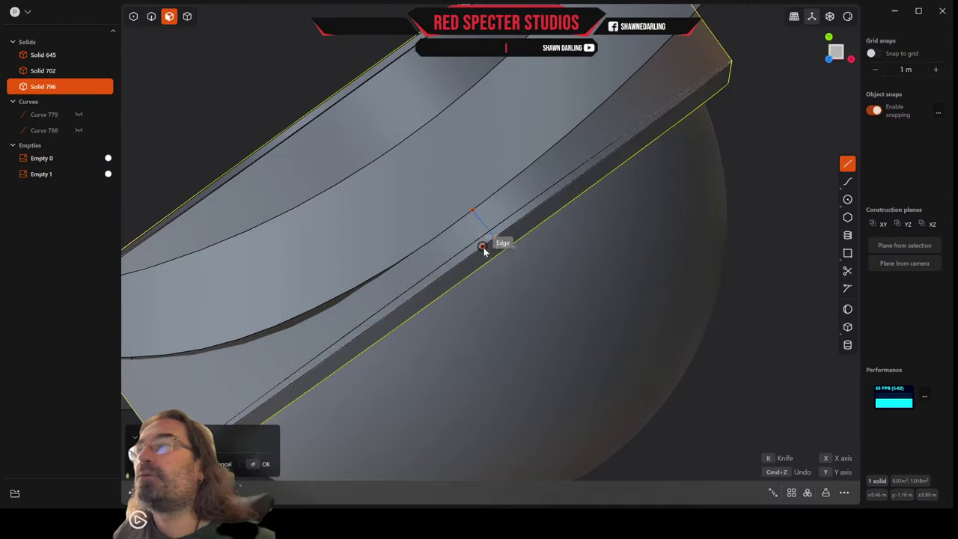
{"action": "left_click", "coordinate": [480, 249]}
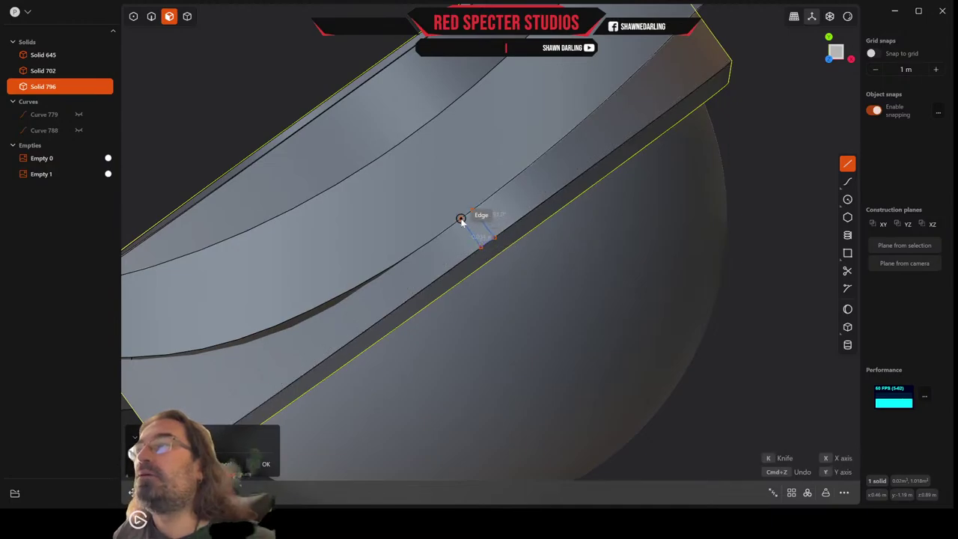
{"action": "left_click", "coordinate": [460, 222]}
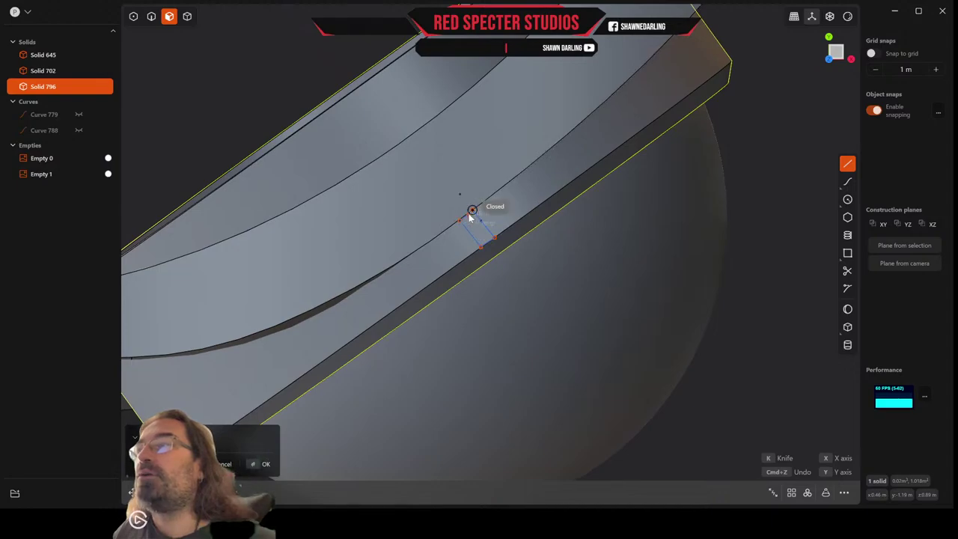
{"action": "left_click", "coordinate": [471, 210]}
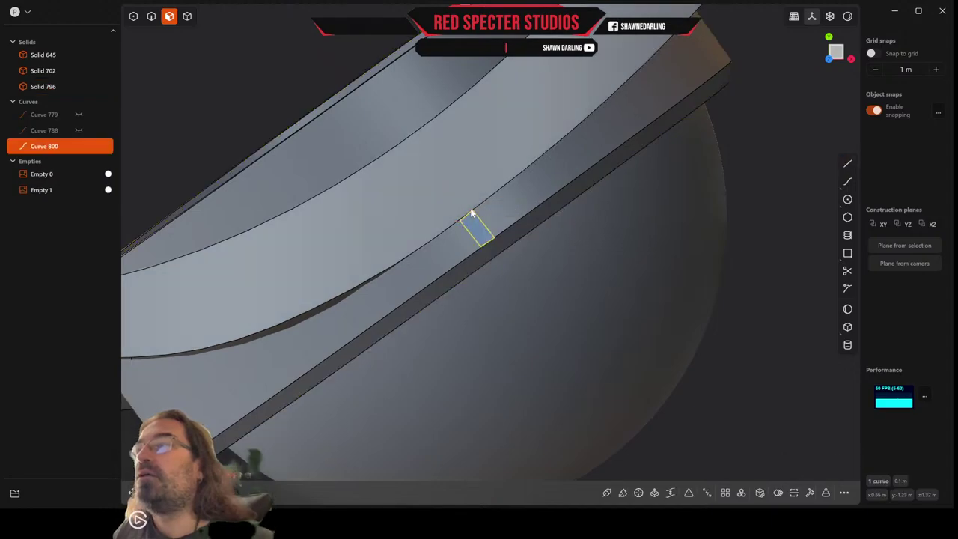
Move the profile's two vertices at the mask's edge about 0.0055 m along Y to extend it into the mask
{"action": "left_click", "coordinate": [134, 16]}
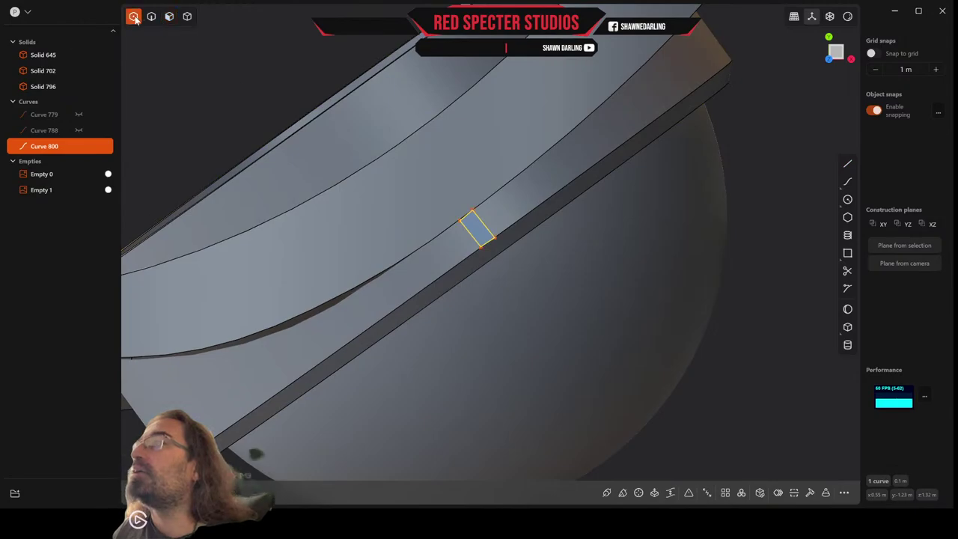
{"action": "scroll", "coordinate": [442, 141], "scroll_direction": "up", "scroll_amount": 2}
{"action": "left_click", "coordinate": [463, 235]}
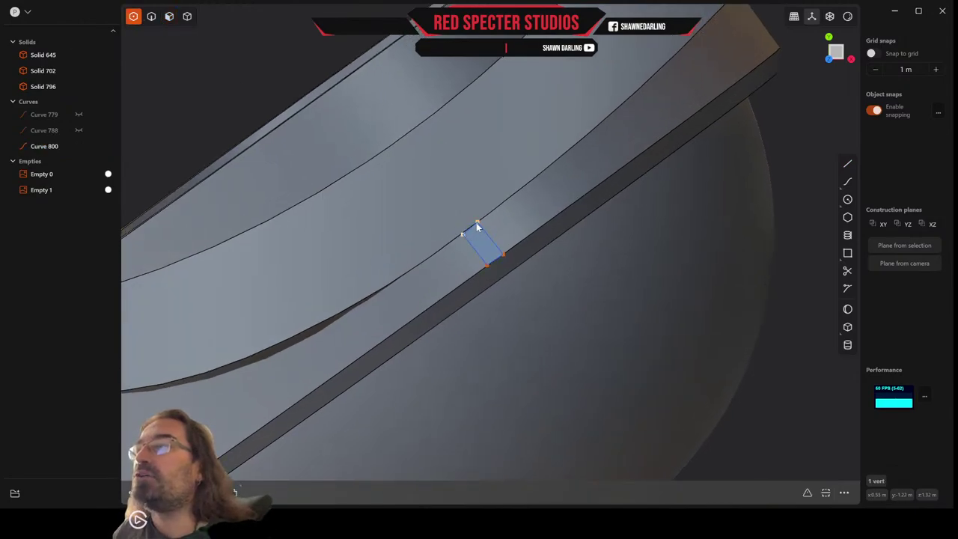
{"action": "key", "text": "g"}
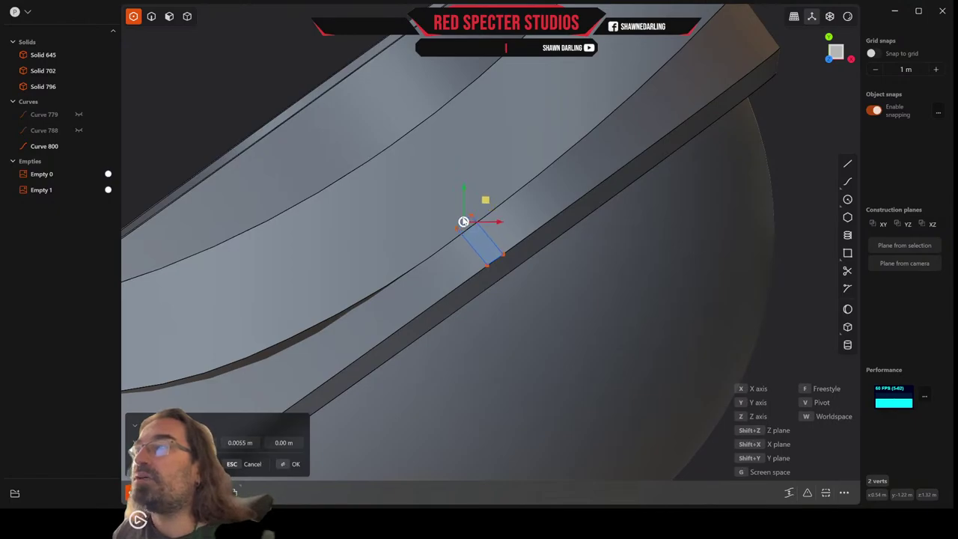
{"action": "left_click", "coordinate": [463, 221]}
{"action": "scroll", "coordinate": [554, 232], "scroll_direction": "down", "scroll_amount": 3}
{"action": "middle_click_drag", "start_coordinate": [540, 240], "coordinate": [521, 183]}
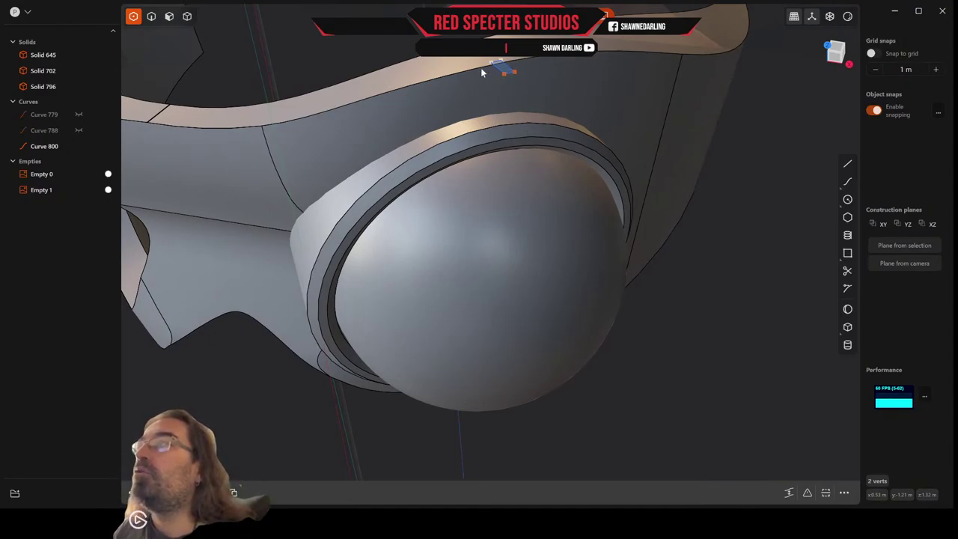
Move the whole four-sided profile about 0.084 m down along Z onto the ring's side wall
{"action": "left_click", "coordinate": [151, 16]}
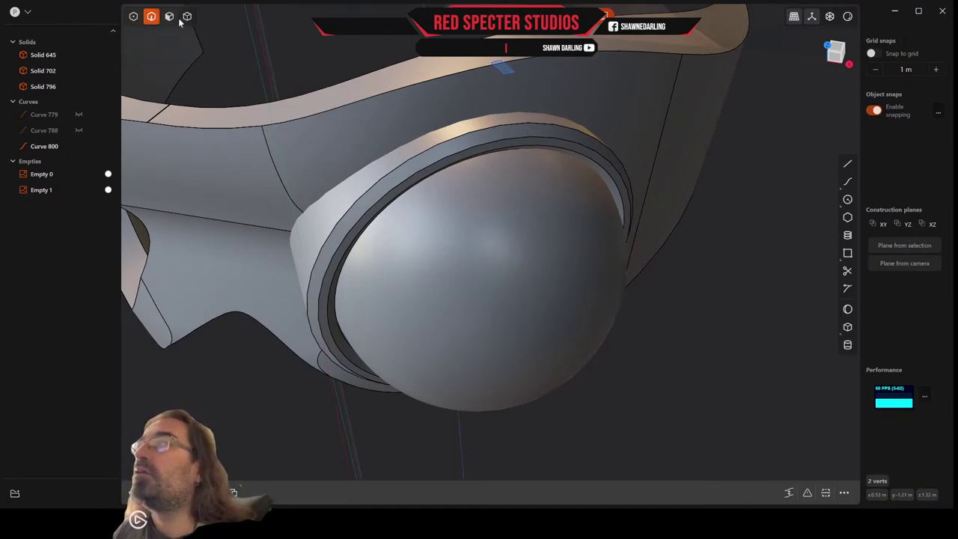
{"action": "left_click", "coordinate": [504, 74]}
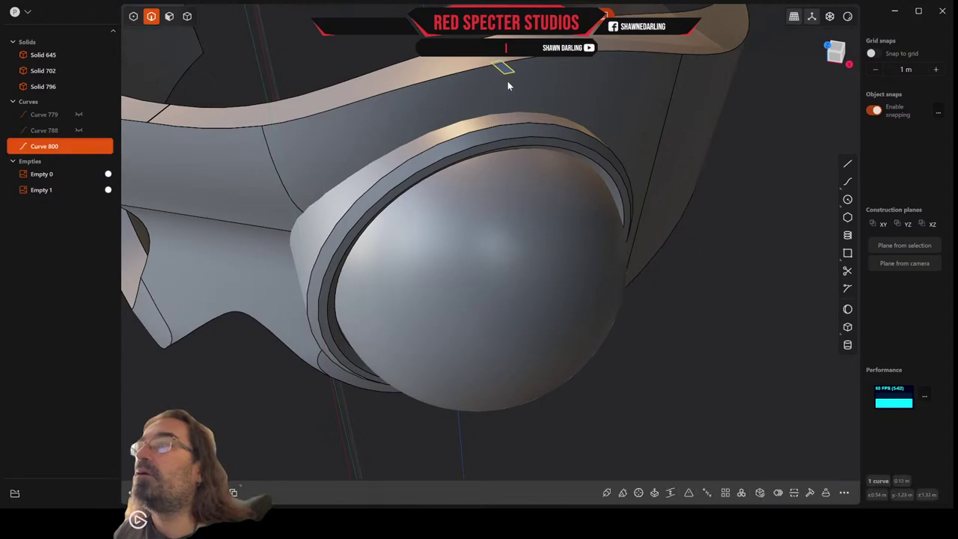
{"action": "middle_click_drag", "start_coordinate": [507, 81], "coordinate": [496, 66]}
{"action": "key", "text": "g"}
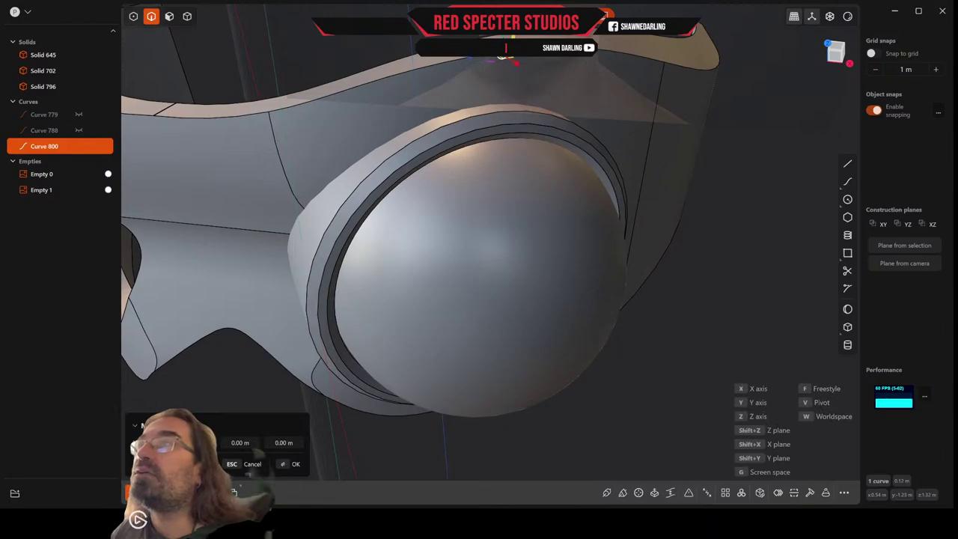
{"action": "middle_click_drag", "start_coordinate": [506, 65], "coordinate": [511, 120]}
{"action": "left_click_drag", "start_coordinate": [505, 63], "coordinate": [502, 95]}
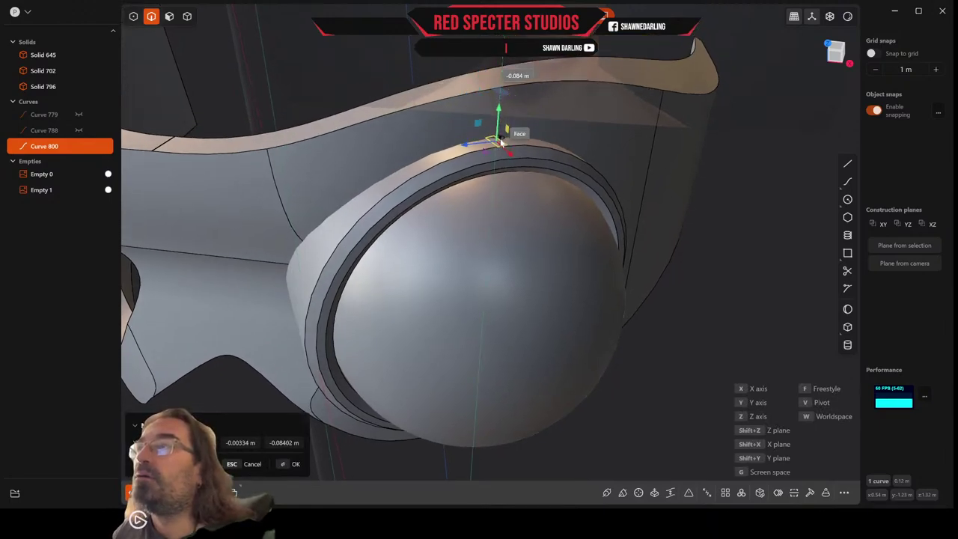
{"action": "middle_click_drag", "start_coordinate": [505, 148], "coordinate": [502, 168]}
{"action": "scroll", "coordinate": [503, 167], "scroll_direction": "up", "scroll_amount": 5}
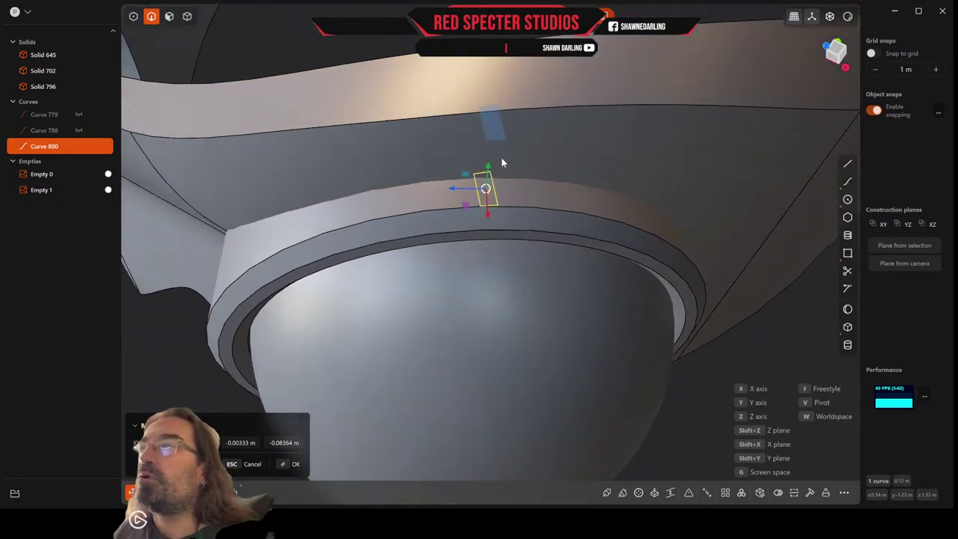
{"action": "left_click", "coordinate": [485, 184]}
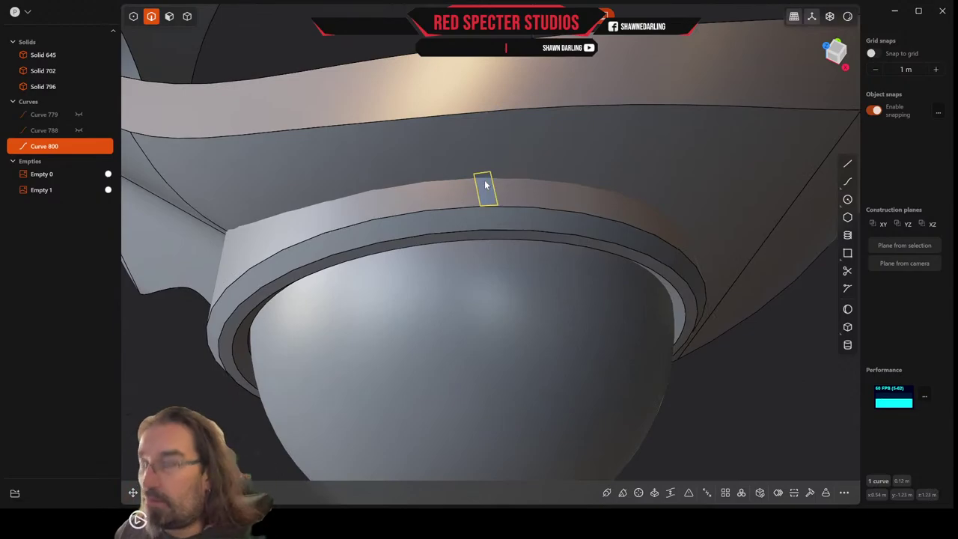
Try rotating the profile by about 14.5° to align with the ring's side wall, and delete the profile
{"action": "key", "text": "r"}
{"action": "middle_click_drag", "start_coordinate": [513, 207], "coordinate": [511, 161]}
{"action": "left_click_drag", "start_coordinate": [512, 125], "coordinate": [506, 124]}
{"action": "middle_click_drag", "start_coordinate": [506, 125], "coordinate": [466, 337]}
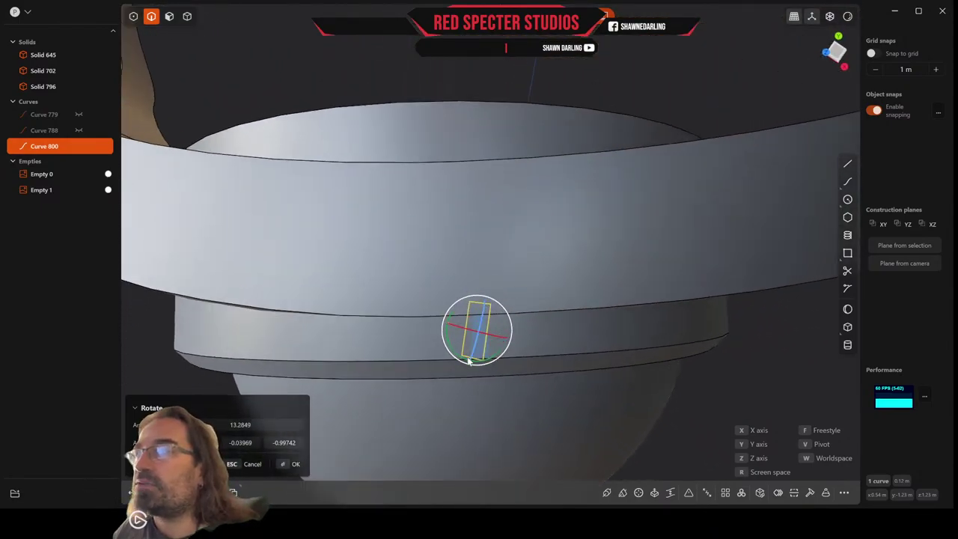
{"action": "left_click_drag", "start_coordinate": [479, 364], "coordinate": [504, 348]}
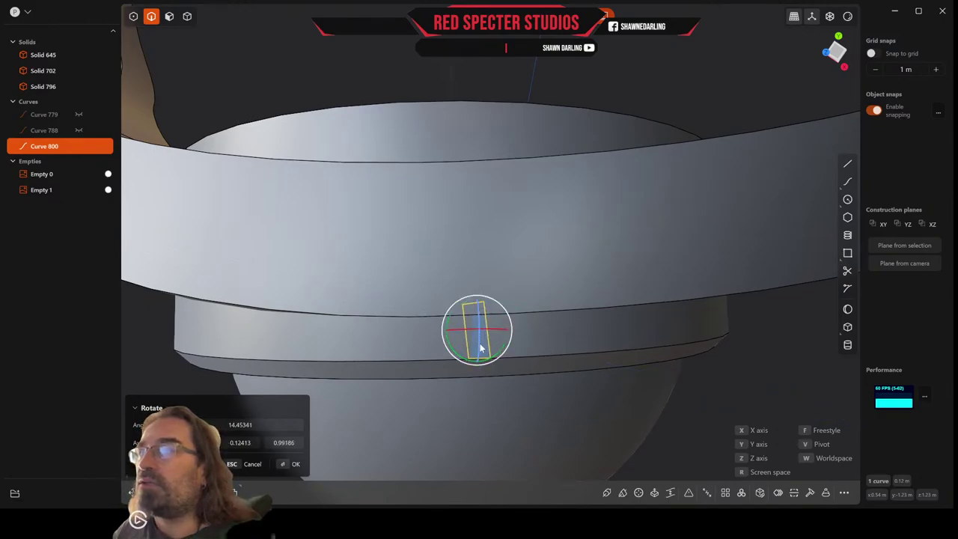
{"action": "scroll", "coordinate": [474, 327], "scroll_direction": "up", "scroll_amount": 2}
{"action": "scroll", "coordinate": [472, 323], "scroll_direction": "down", "scroll_amount": 2}
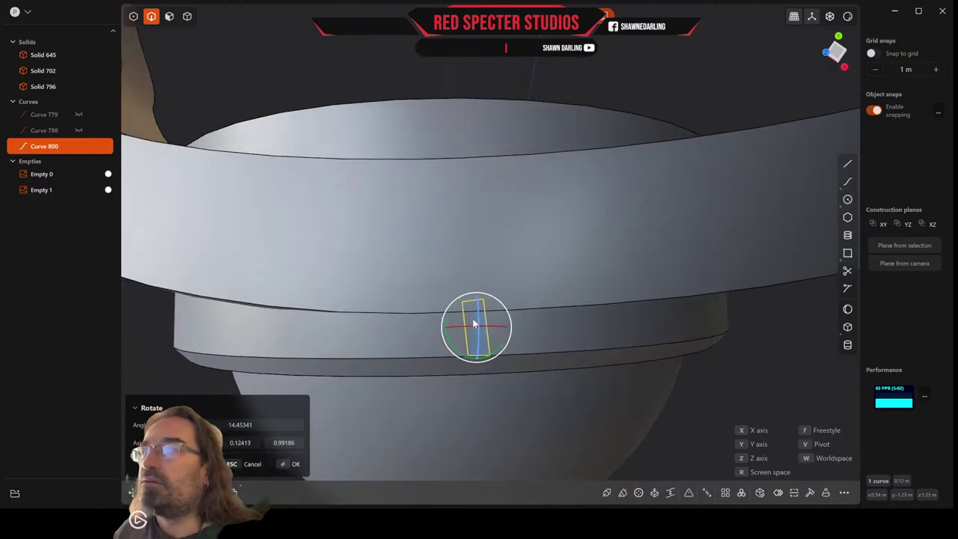
{"action": "key", "text": "Delete"}
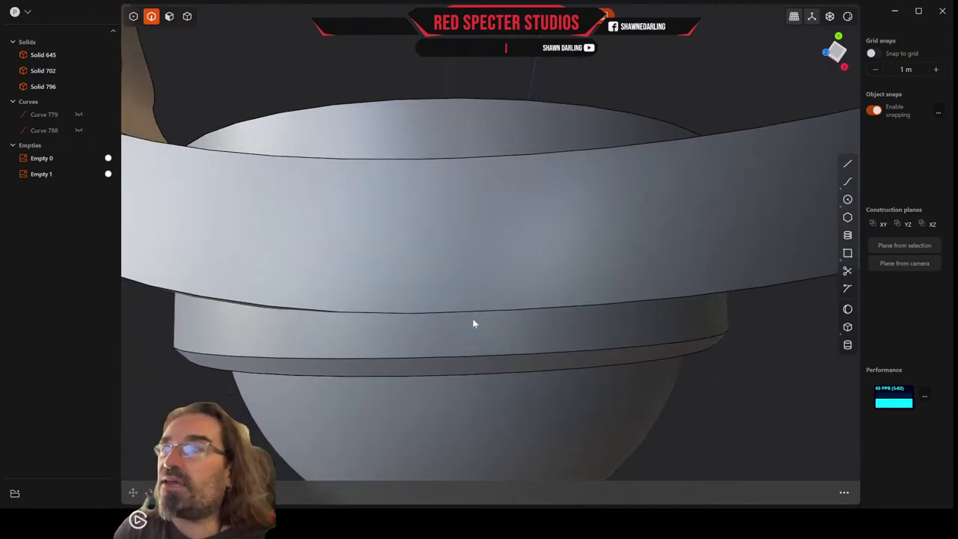
Try a small corner rectangle on the ring's curved side wall, and delete it
{"action": "left_click", "coordinate": [847, 253]}
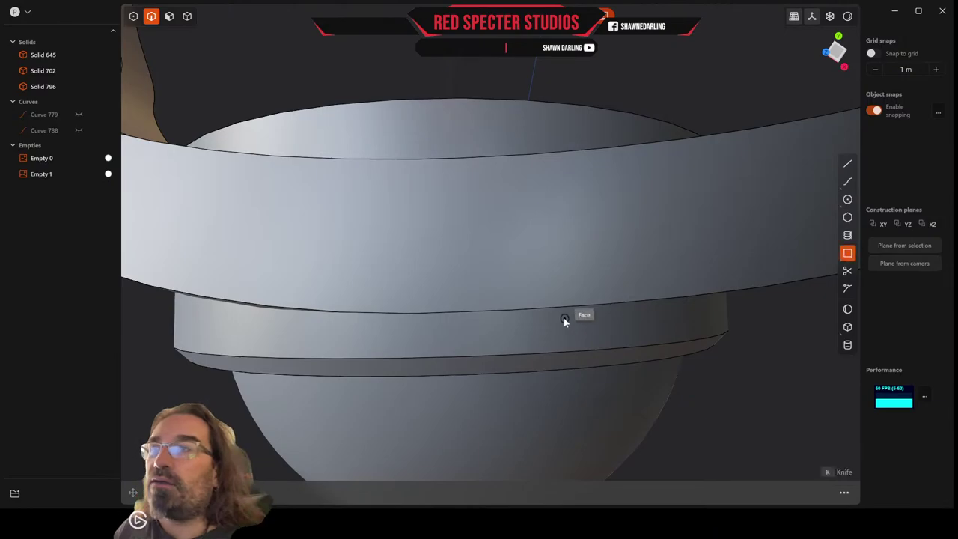
{"action": "left_click", "coordinate": [451, 354]}
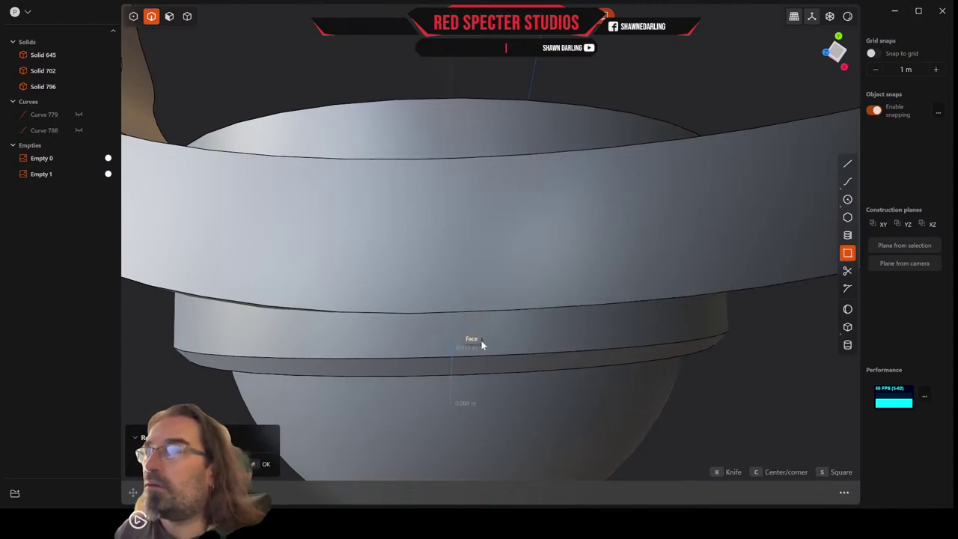
{"action": "left_click", "coordinate": [482, 340]}
{"action": "middle_click_drag", "start_coordinate": [486, 339], "coordinate": [516, 303]}
{"action": "key", "text": "Delete"}
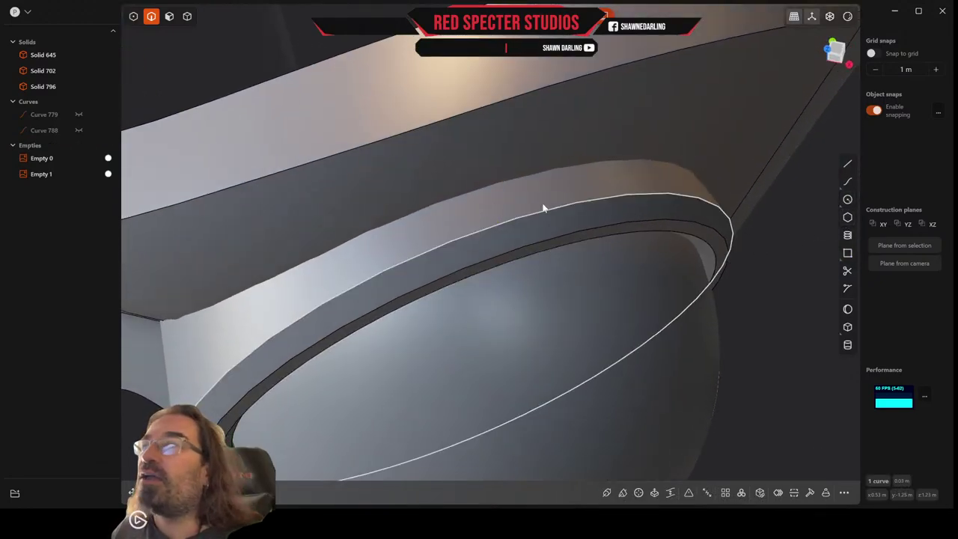
Set a construction plane from the ring's outer side face
{"action": "left_click", "coordinate": [170, 16]}
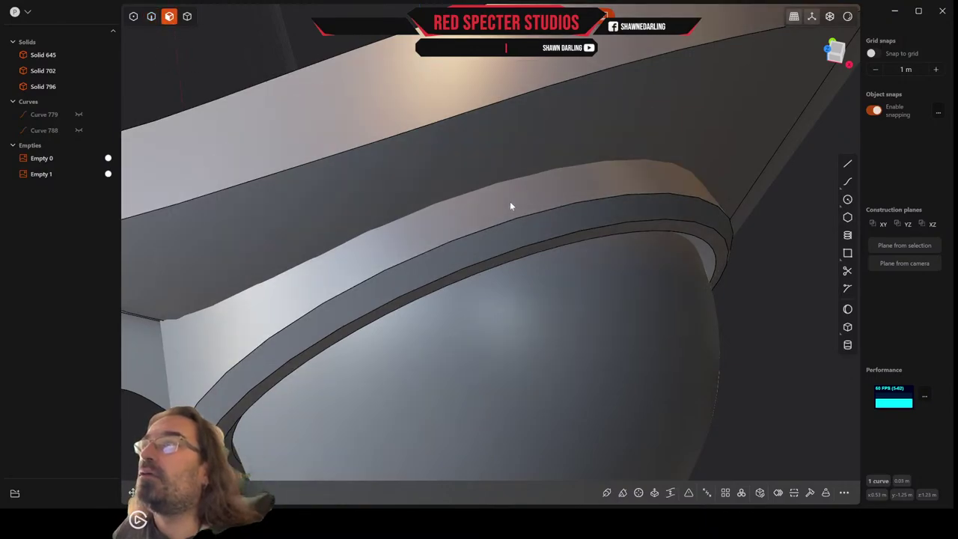
{"action": "left_click", "coordinate": [510, 202]}
{"action": "key", "text": "o"}
{"action": "middle_click_drag", "start_coordinate": [694, 272], "coordinate": [660, 305]}
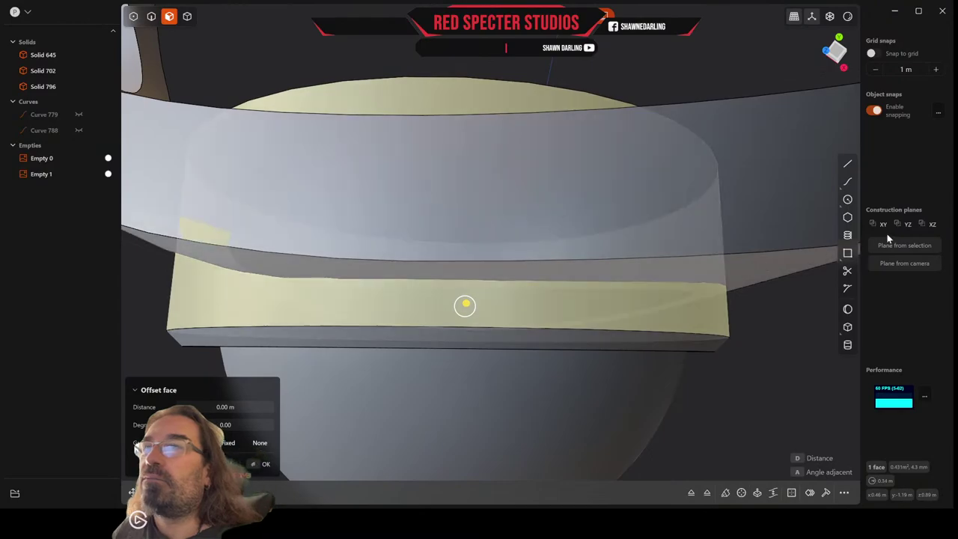
{"action": "left_click", "coordinate": [904, 245]}
{"action": "scroll", "coordinate": [718, 278], "scroll_direction": "down", "scroll_amount": 5}
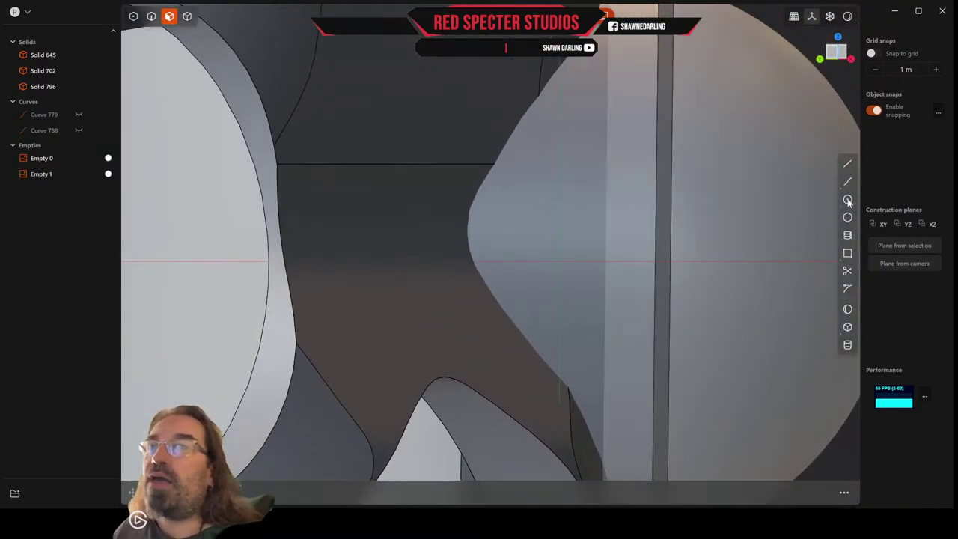
Draw a center rectangle about 0.06 m long on the construction plane, ending at the ring's front rim edge
{"action": "left_click", "coordinate": [848, 254]}
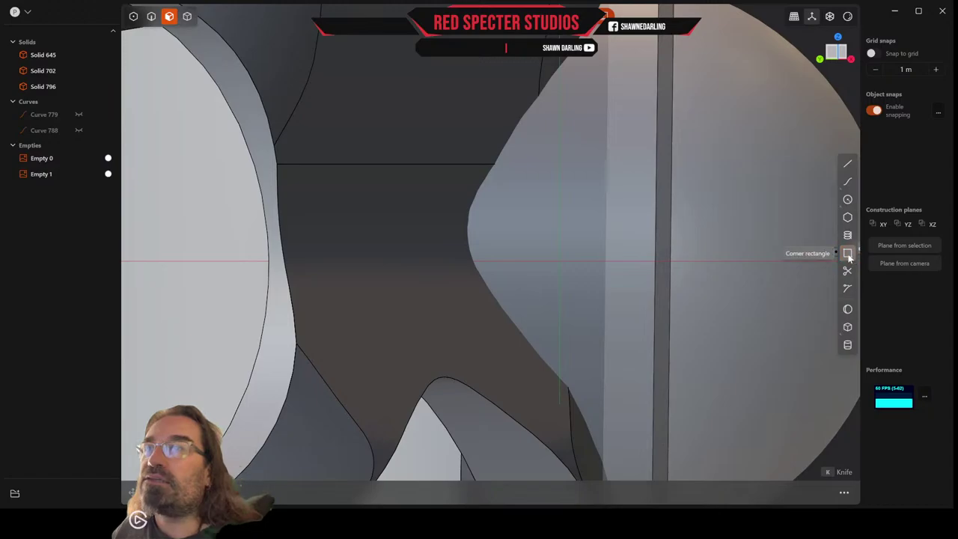
{"action": "left_click_drag", "start_coordinate": [848, 254], "coordinate": [826, 254]}
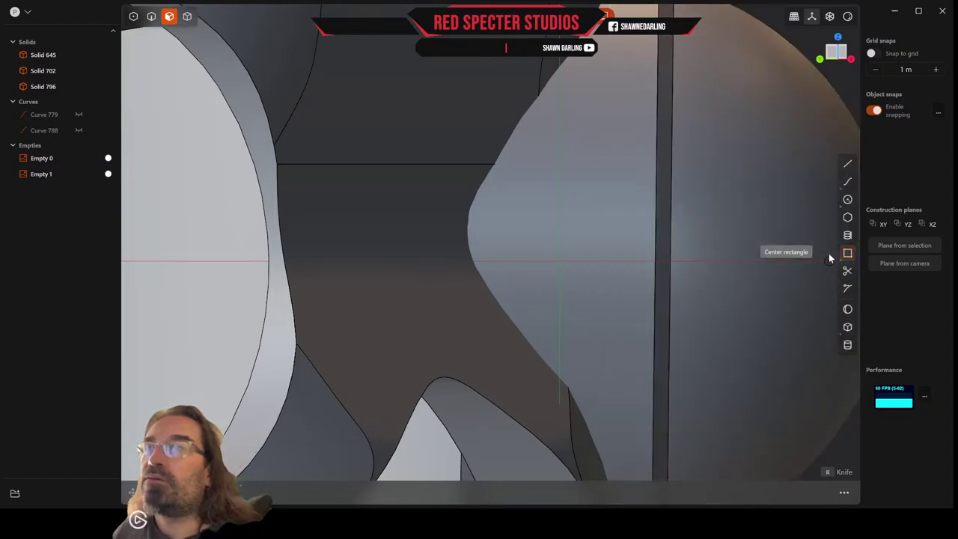
{"action": "left_click", "coordinate": [624, 262]}
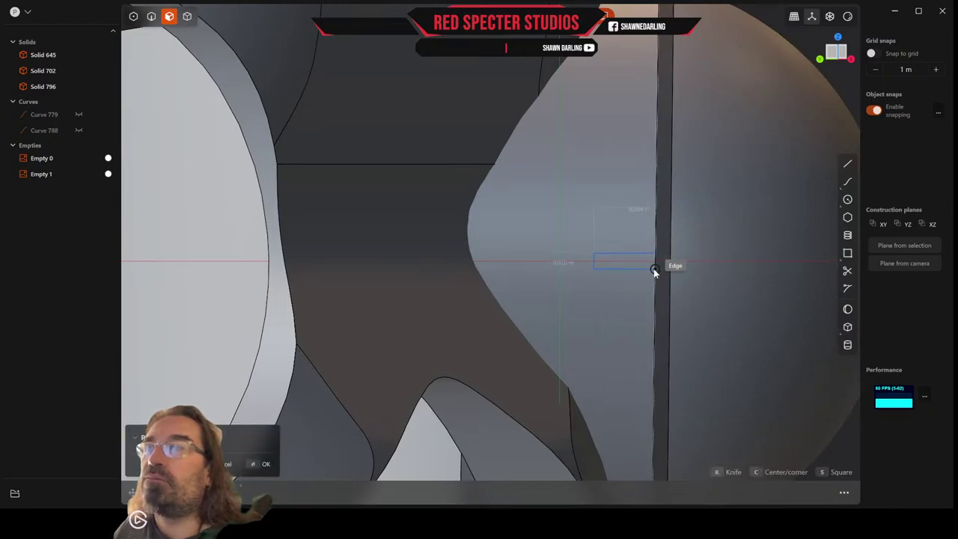
{"action": "left_click", "coordinate": [653, 269]}
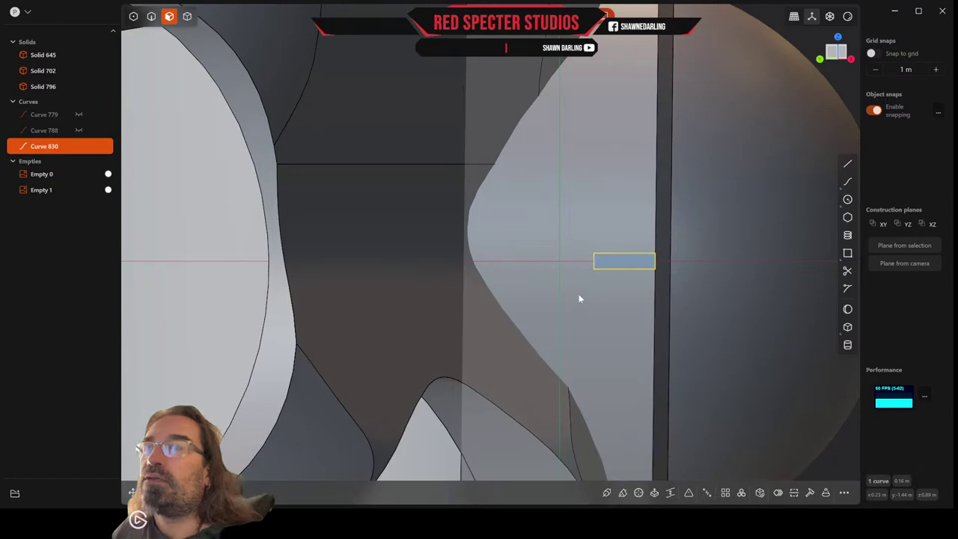
Extrude the rectangle about 0.0077 m outward from the ring's side wall as a new solid bar
{"action": "middle_click_drag", "start_coordinate": [578, 299], "coordinate": [552, 309]}
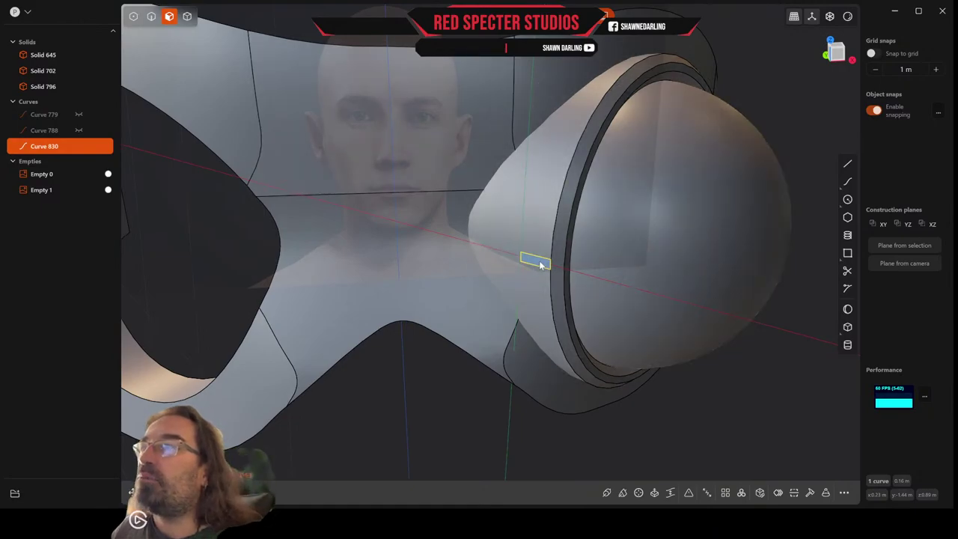
{"action": "key", "text": "e"}
{"action": "scroll", "coordinate": [540, 265], "scroll_direction": "up", "scroll_amount": 5}
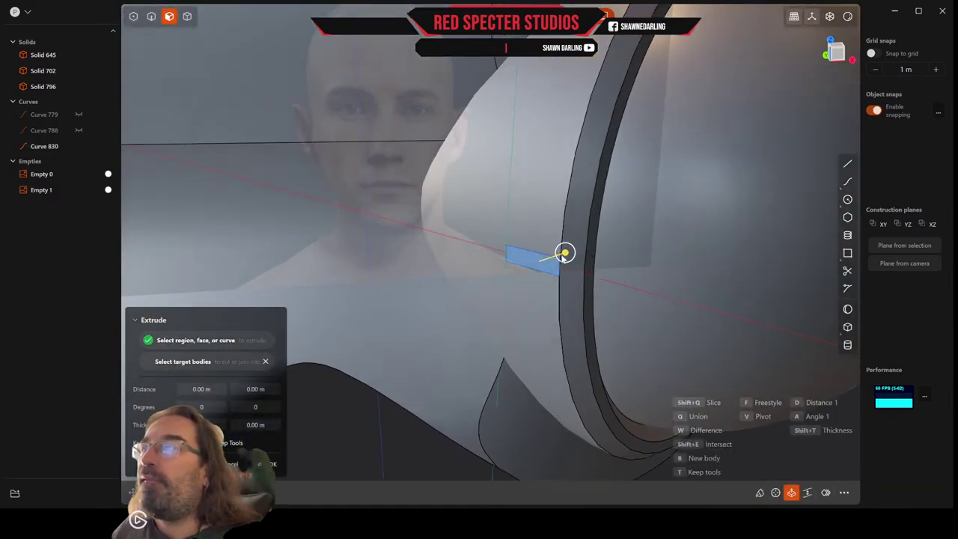
{"action": "left_click_drag", "start_coordinate": [566, 252], "coordinate": [561, 254]}
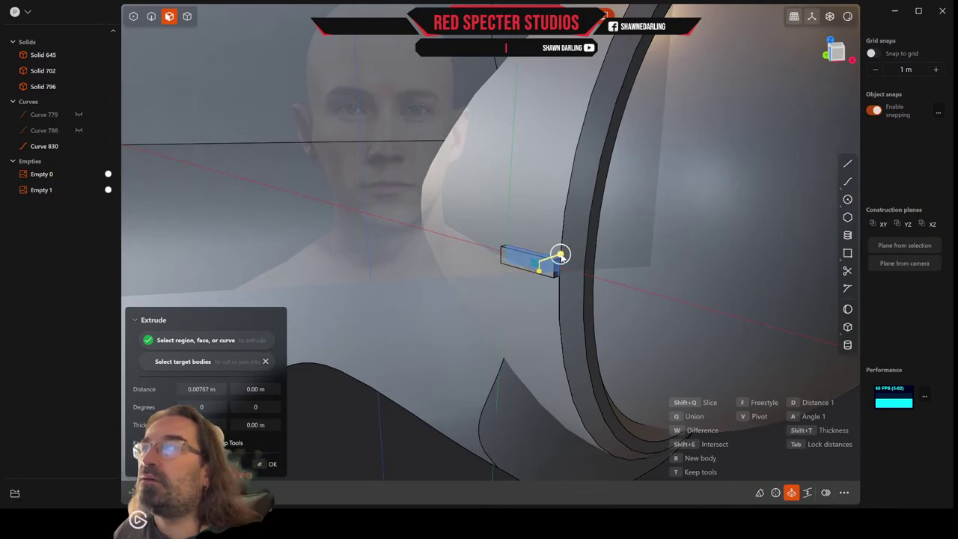
{"action": "right_click", "coordinate": [561, 256]}
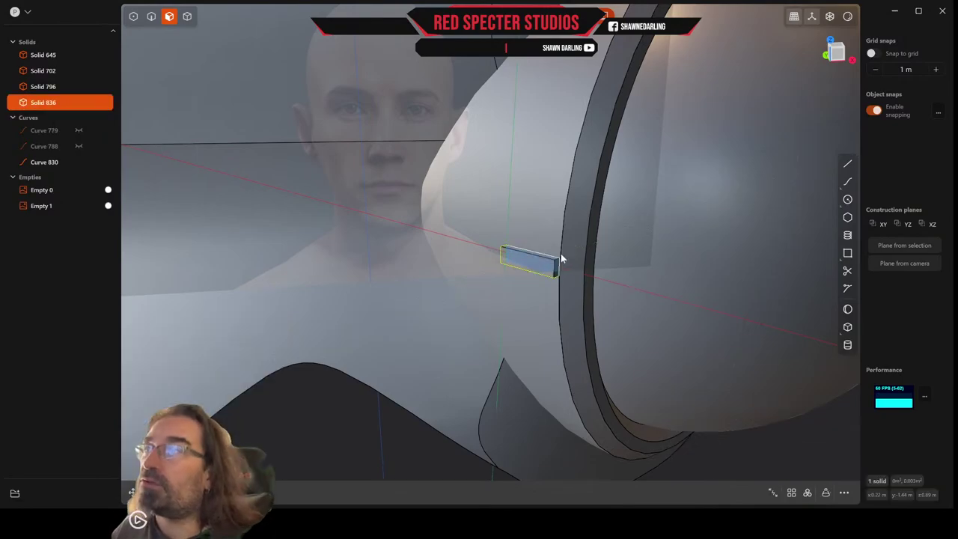
Fillet the bar's two long outer edges by about 0.0079 m to round its front
{"action": "scroll", "coordinate": [545, 234], "scroll_direction": "up", "scroll_amount": 2}
{"action": "left_click", "coordinate": [151, 16]}
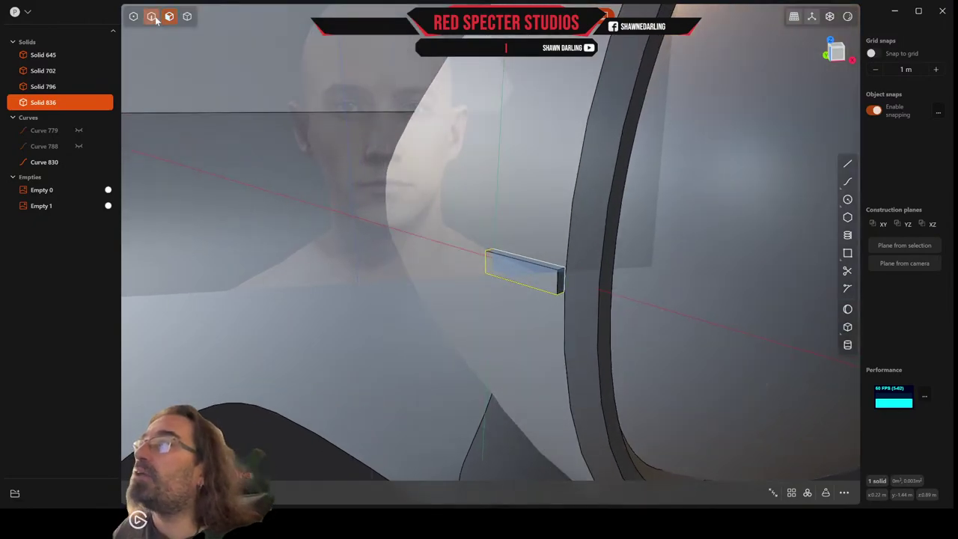
{"action": "left_click", "coordinate": [527, 264]}
{"action": "key", "text": "f"}
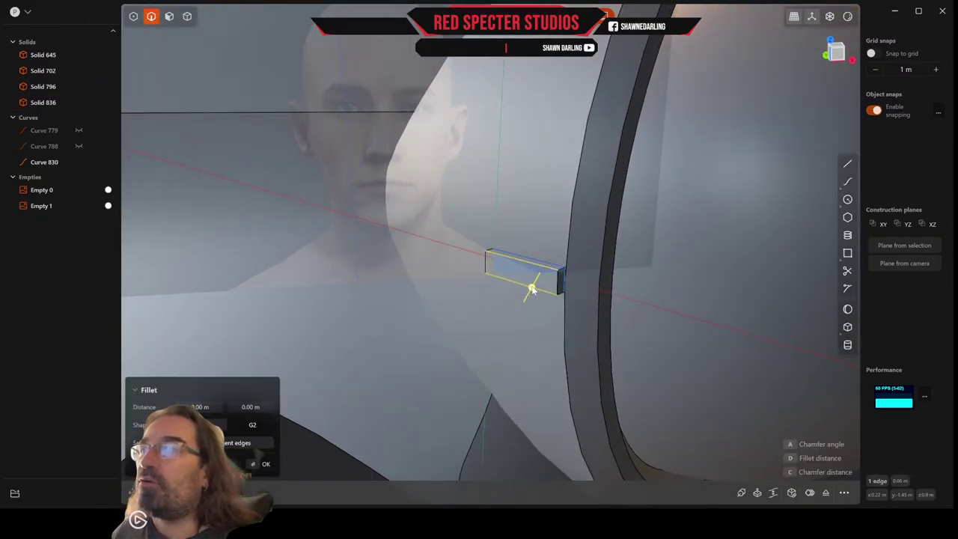
{"action": "left_click_drag", "start_coordinate": [530, 288], "coordinate": [527, 297]}
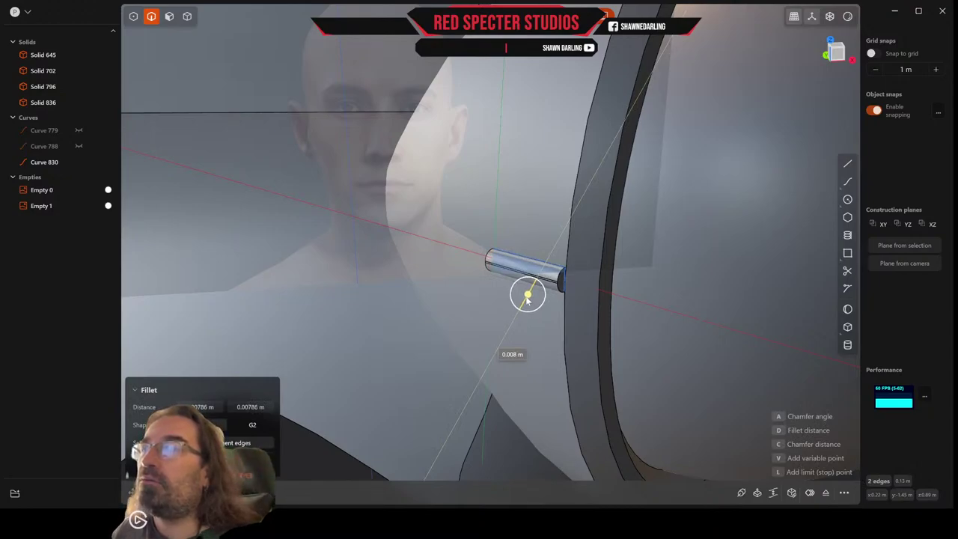
{"action": "left_click_drag", "start_coordinate": [526, 296], "coordinate": [525, 295]}
{"action": "key", "text": "Return"}
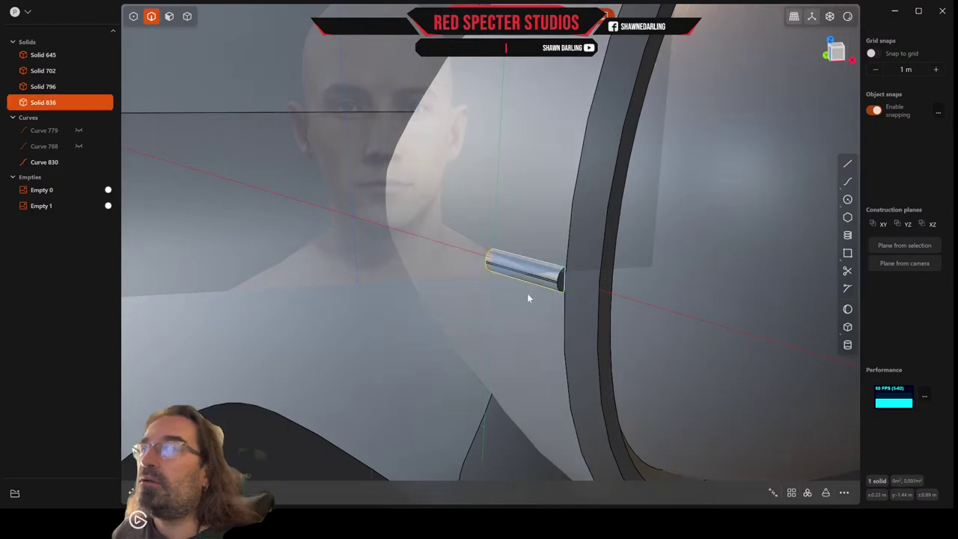
Fillet the rounded bar's end edges at both ends by about 0.00124 m
{"action": "middle_click_drag", "start_coordinate": [527, 294], "coordinate": [522, 289]}
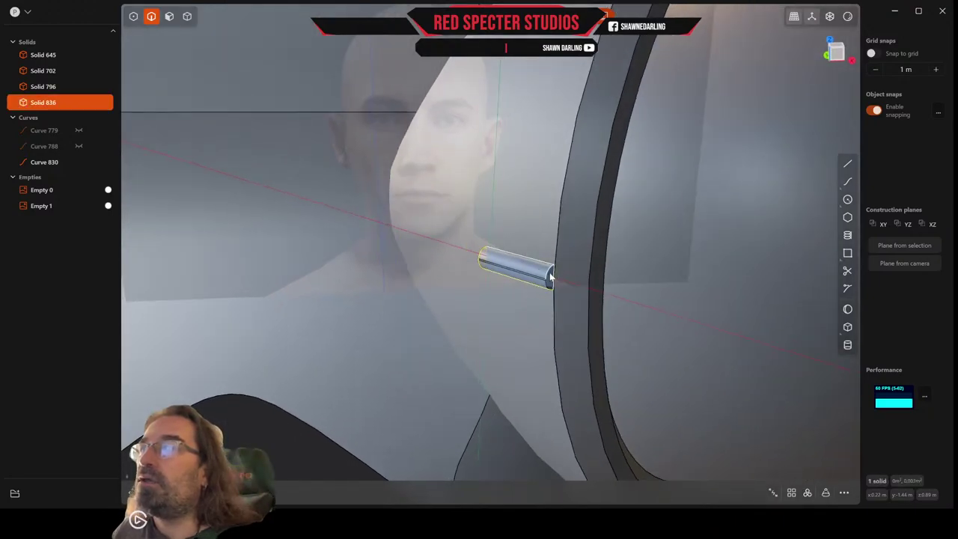
{"action": "left_click", "coordinate": [548, 275]}
{"action": "key", "text": "f"}
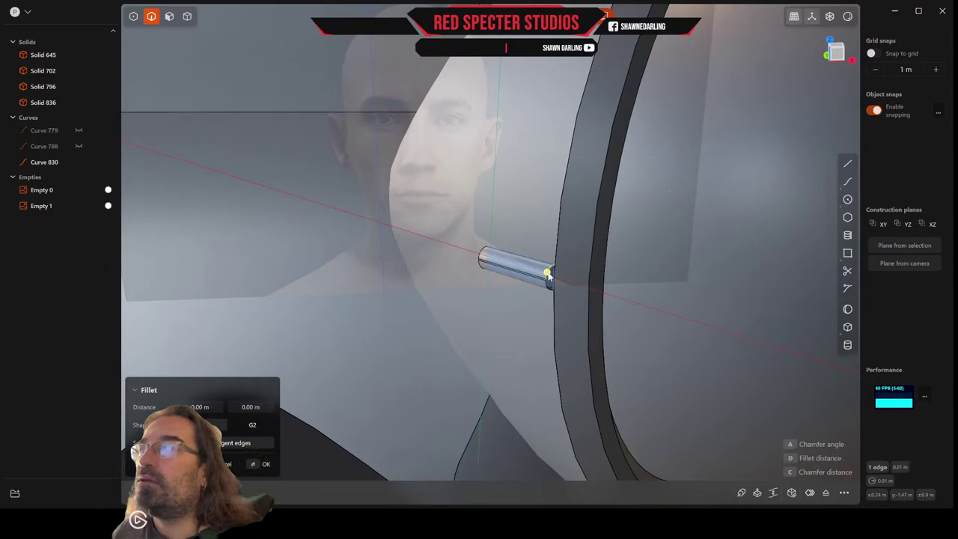
{"action": "left_click", "coordinate": [546, 279]}
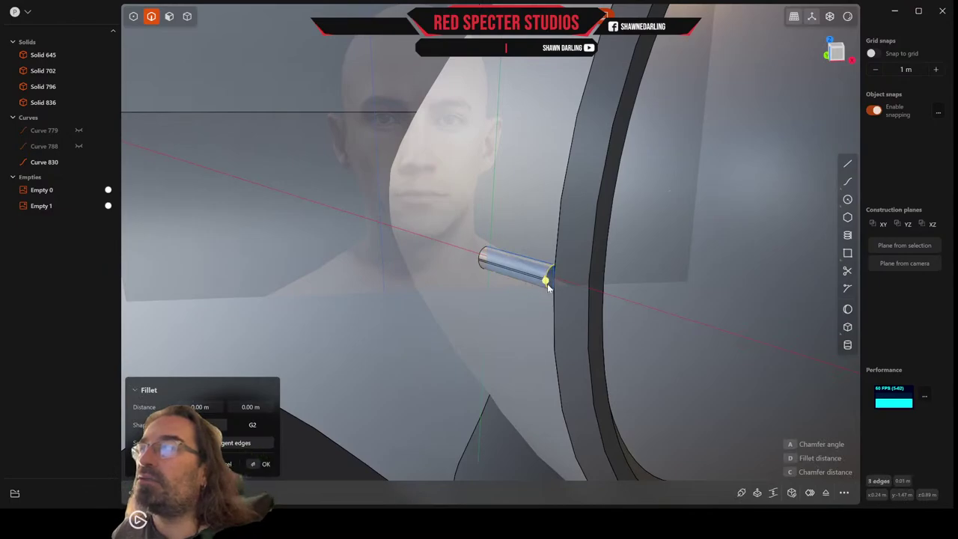
{"action": "left_click", "coordinate": [481, 261]}
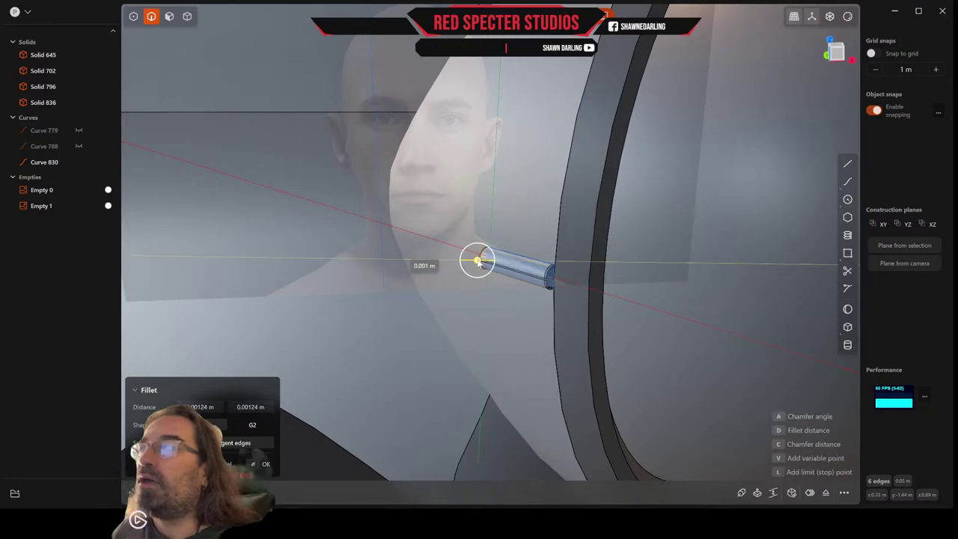
{"action": "right_click", "coordinate": [479, 262]}
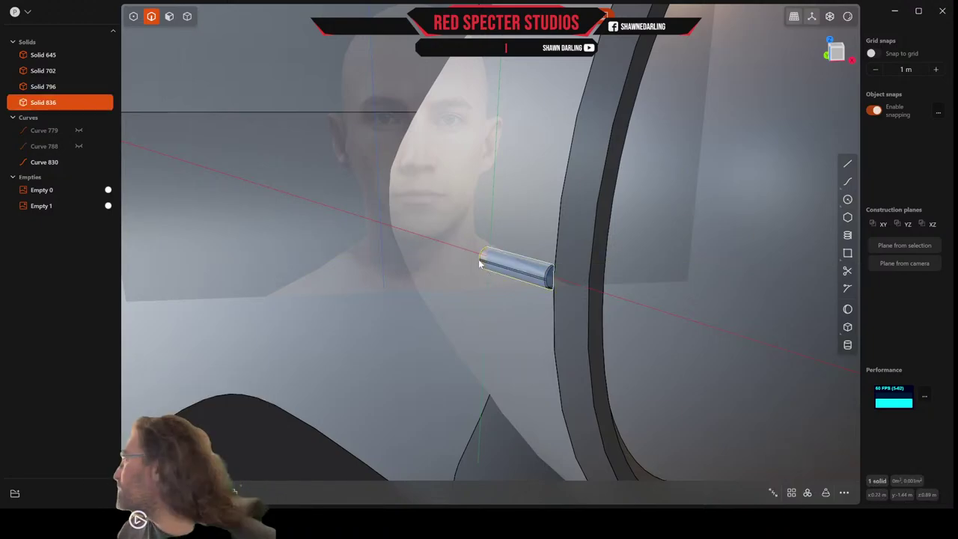
Hide the bar's rectangle curve, Curve 830, and unhide Curve 779 around the lens ring
{"action": "scroll", "coordinate": [564, 276], "scroll_direction": "down", "scroll_amount": 3}
{"action": "scroll", "coordinate": [564, 273], "scroll_direction": "down", "scroll_amount": 3}
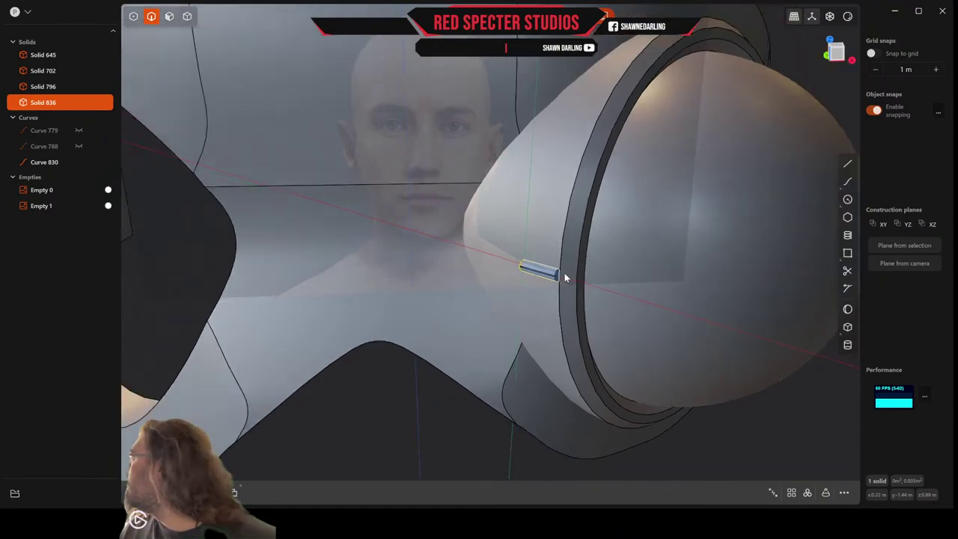
{"action": "middle_click_drag", "start_coordinate": [564, 273], "coordinate": [542, 294]}
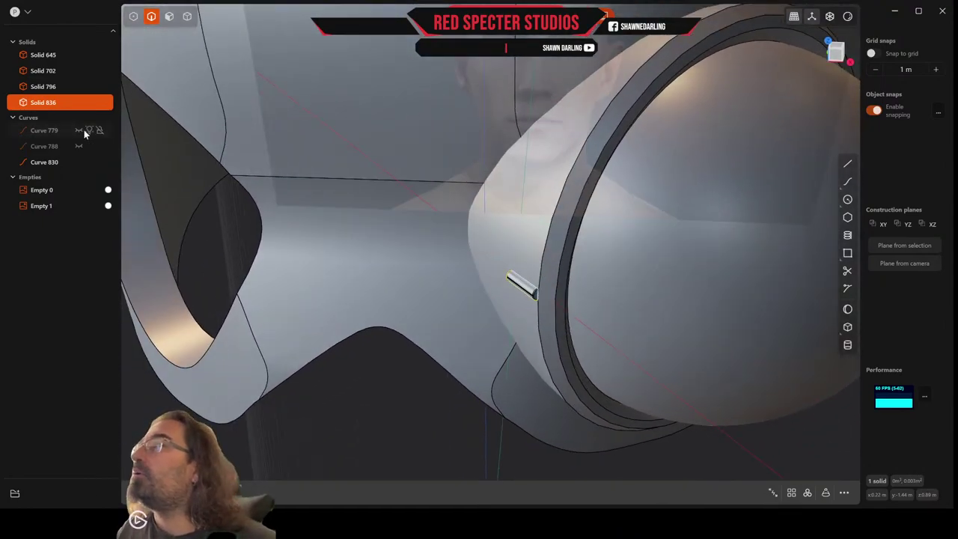
{"action": "left_click", "coordinate": [89, 162]}
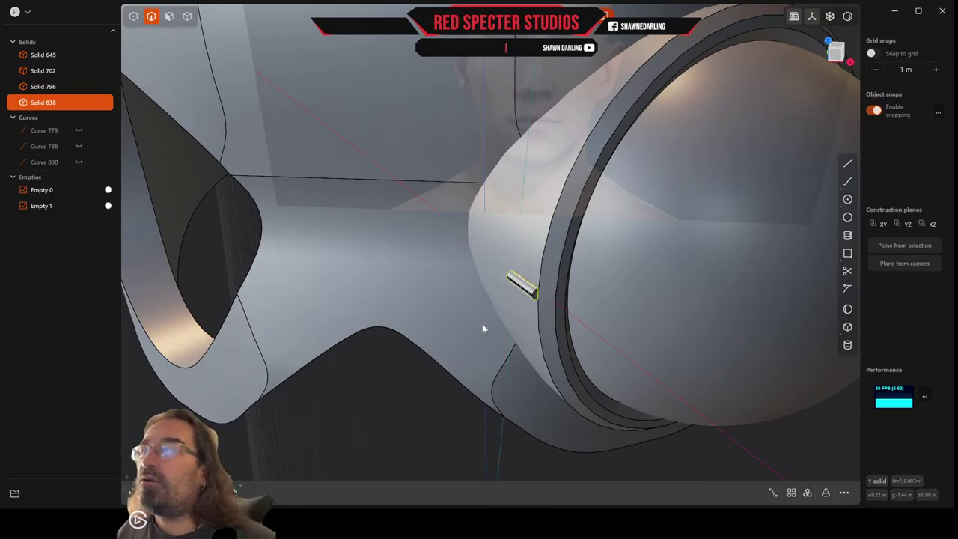
{"action": "left_click", "coordinate": [807, 492]}
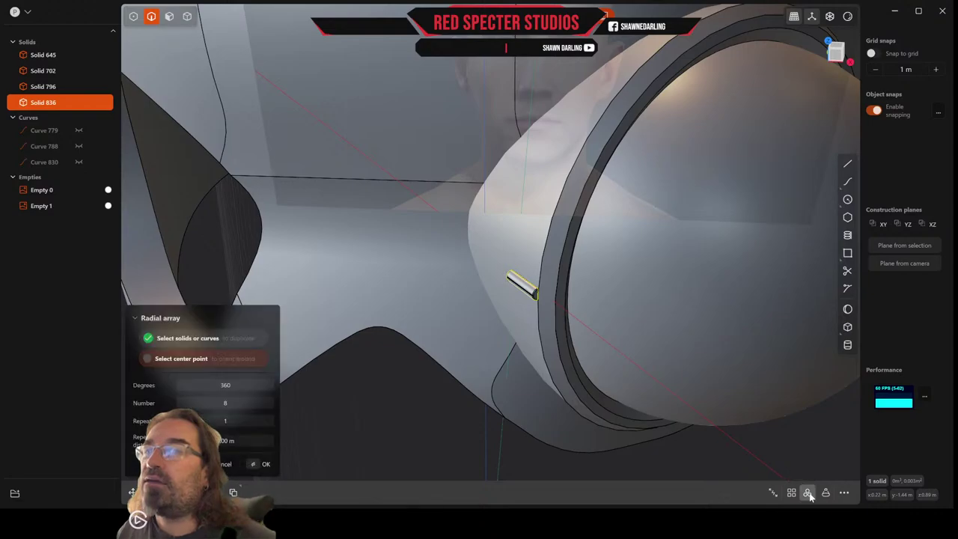
{"action": "middle_click_drag", "start_coordinate": [688, 357], "coordinate": [688, 357]}
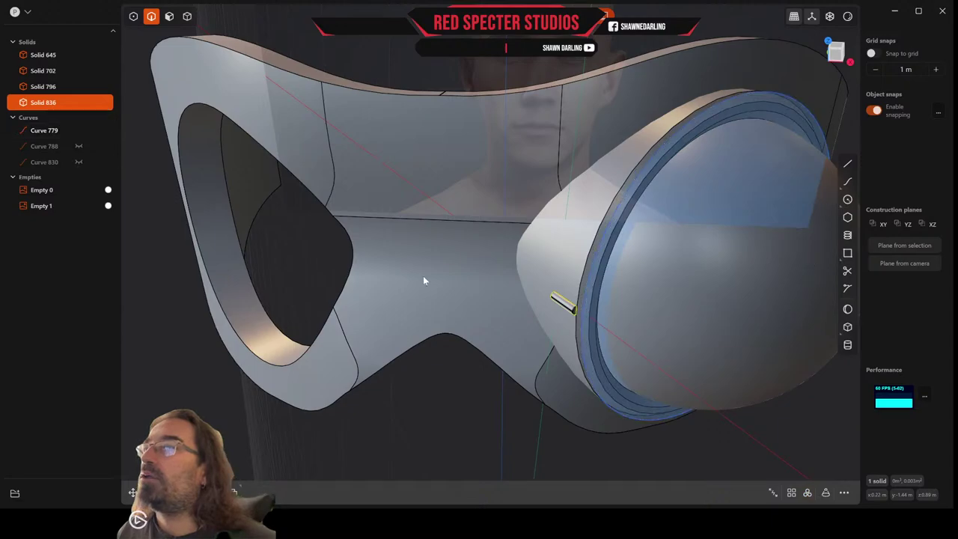
Create a 360-degree radial array of the bar around the lens ring's center with about 114 copies
{"action": "middle_click_drag", "start_coordinate": [503, 247], "coordinate": [716, 225]}
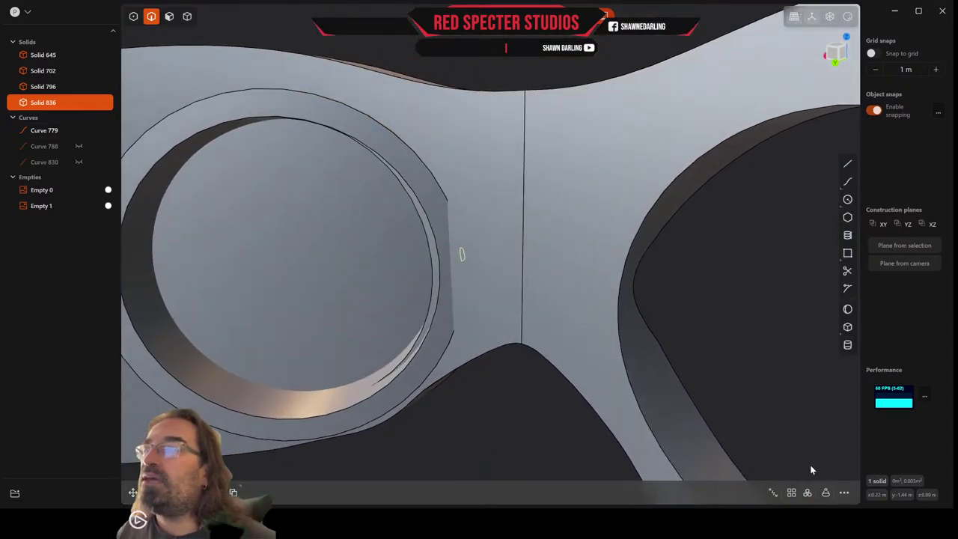
{"action": "left_click", "coordinate": [807, 492]}
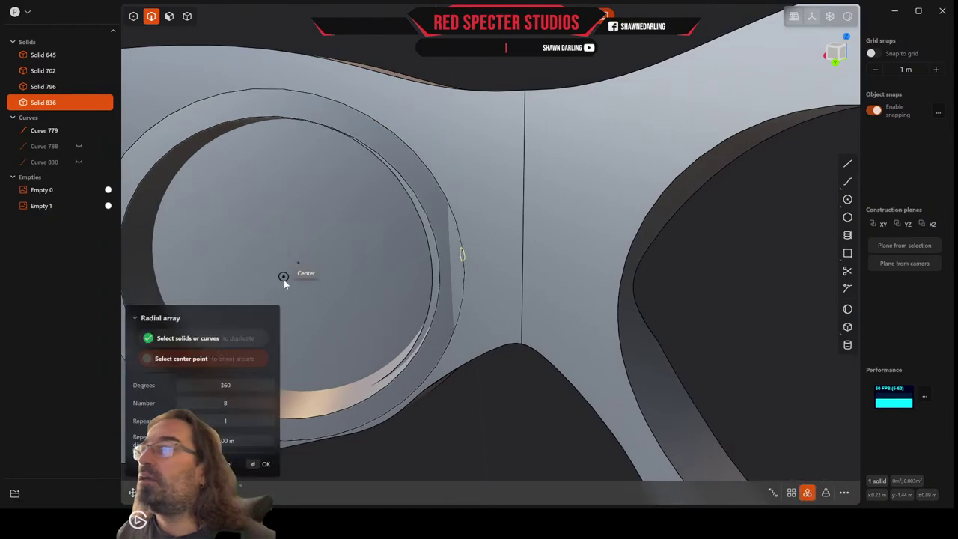
{"action": "left_click", "coordinate": [283, 279]}
{"action": "middle_click_drag", "start_coordinate": [409, 259], "coordinate": [210, 273]}
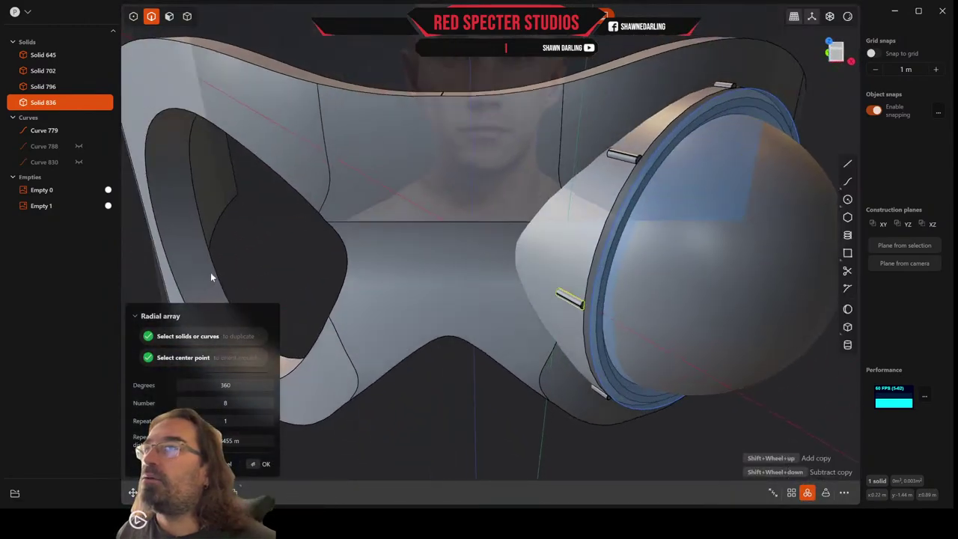
{"action": "mouse_move", "coordinate": [444, 279]}
{"action": "middle_mouse_down"}
{"action": "mouse_move", "coordinate": [322, 241]}
{"action": "mouse_move", "coordinate": [329, 234]}
{"action": "mouse_move", "coordinate": [429, 274]}
{"action": "mouse_move", "coordinate": [432, 285]}
{"action": "middle_mouse_up"}
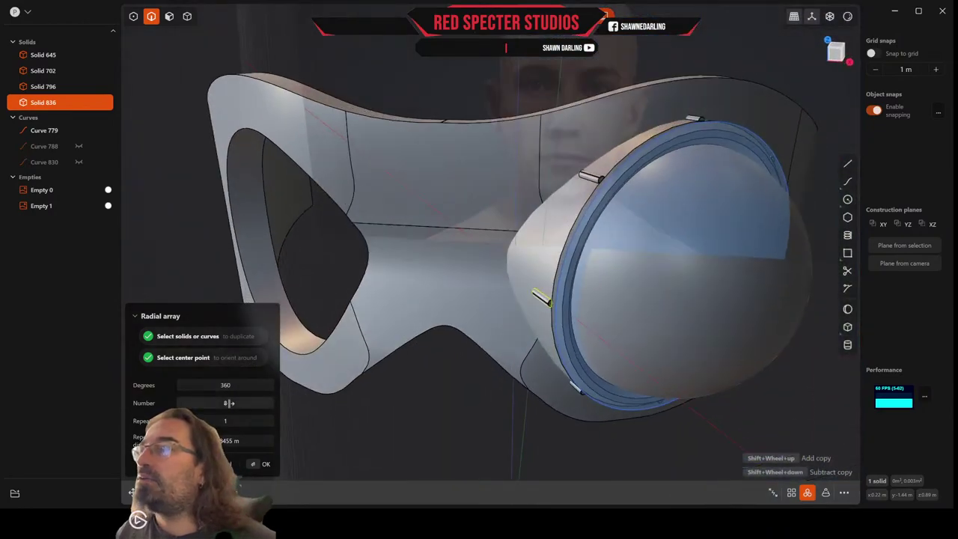
{"action": "scroll", "coordinate": [554, 284], "scroll_direction": "up", "scroll_amount": 20, "text": "shift"}
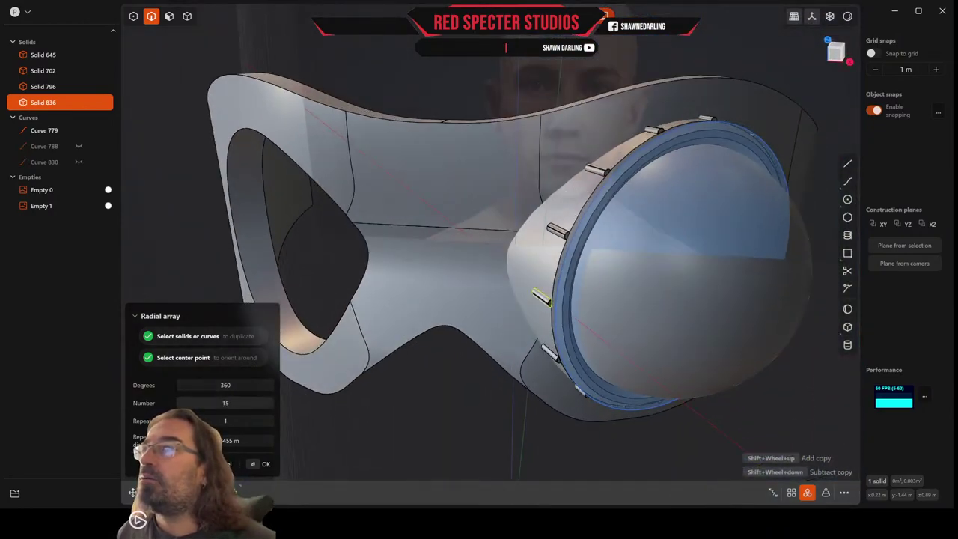
{"action": "scroll", "coordinate": [544, 297], "scroll_direction": "up", "scroll_amount": 20, "text": "shift"}
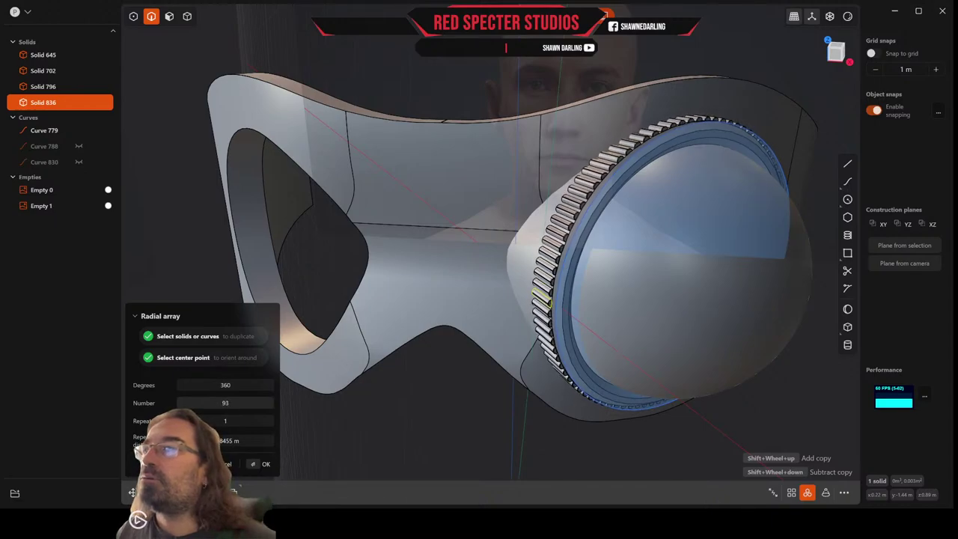
{"action": "scroll", "coordinate": [545, 298], "scroll_direction": "up", "scroll_amount": 10, "text": "shift"}
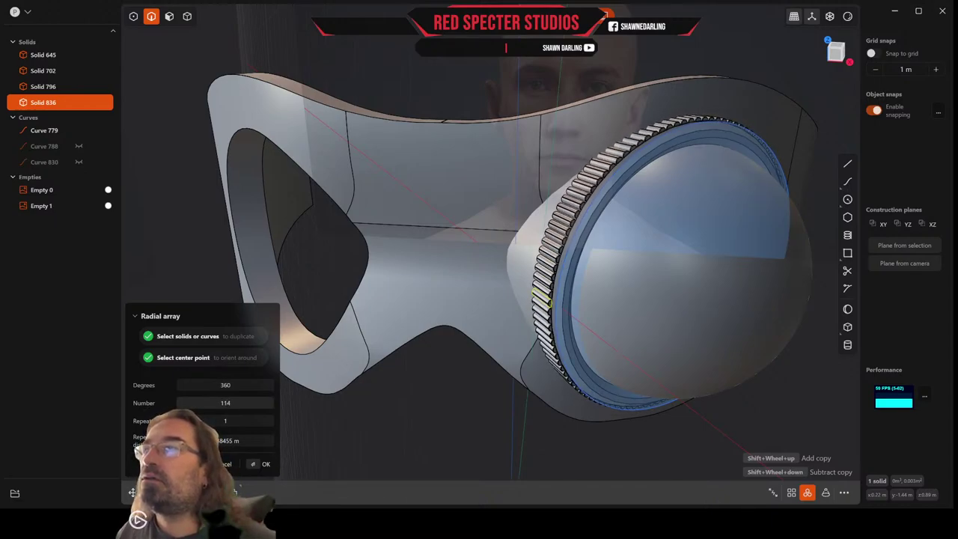
{"action": "scroll", "coordinate": [545, 298], "scroll_direction": "up", "scroll_amount": 1, "text": "shift"}
{"action": "key", "text": "Return"}
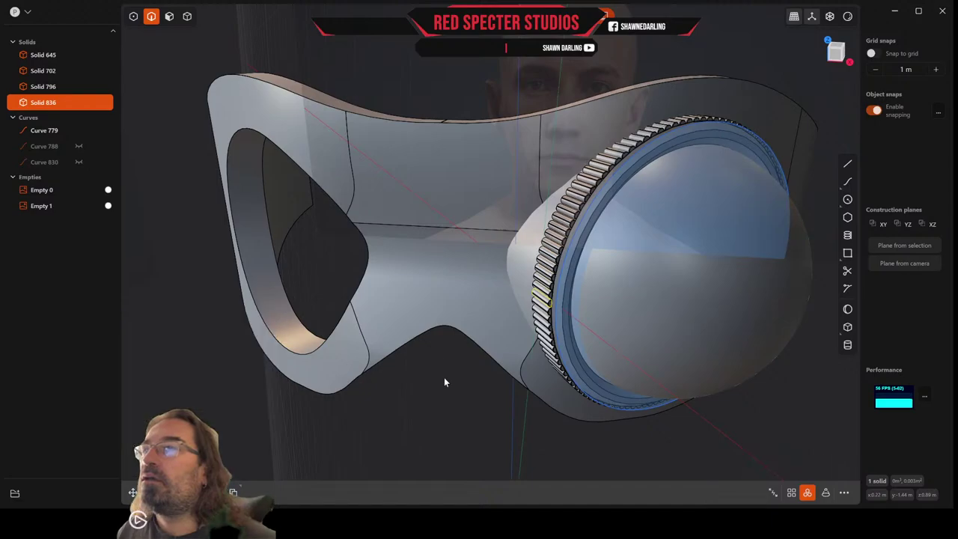
Undo the radial array of ridges around the lens housing, leaving only the original ridge solid
{"action": "mouse_move", "coordinate": [444, 377]}
{"action": "middle_mouse_down"}
{"action": "mouse_move", "coordinate": [511, 335]}
{"action": "mouse_move", "coordinate": [435, 360]}
{"action": "mouse_move", "coordinate": [452, 367]}
{"action": "middle_mouse_up"}
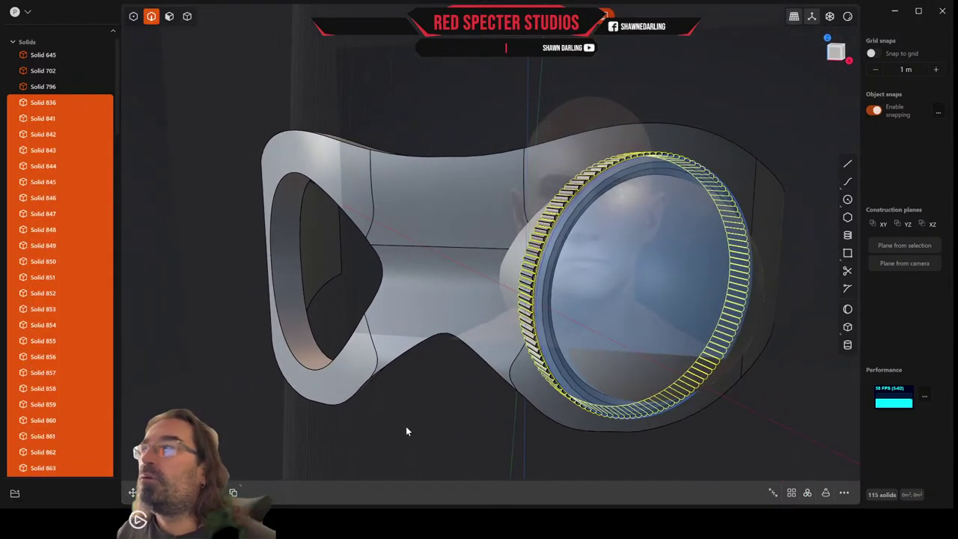
{"action": "scroll", "coordinate": [74, 86], "scroll_direction": "down", "scroll_amount": 1}
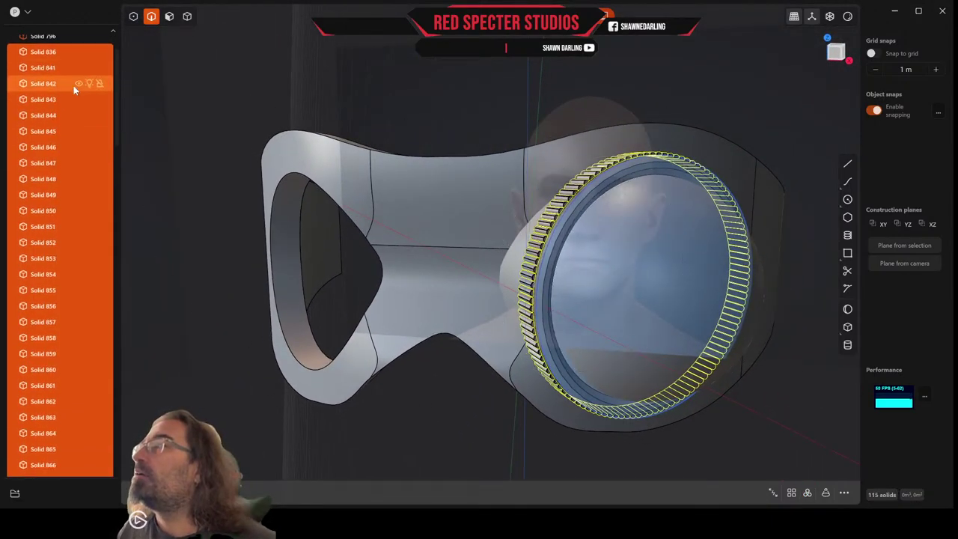
{"action": "scroll", "coordinate": [73, 85], "scroll_direction": "up", "scroll_amount": 1}
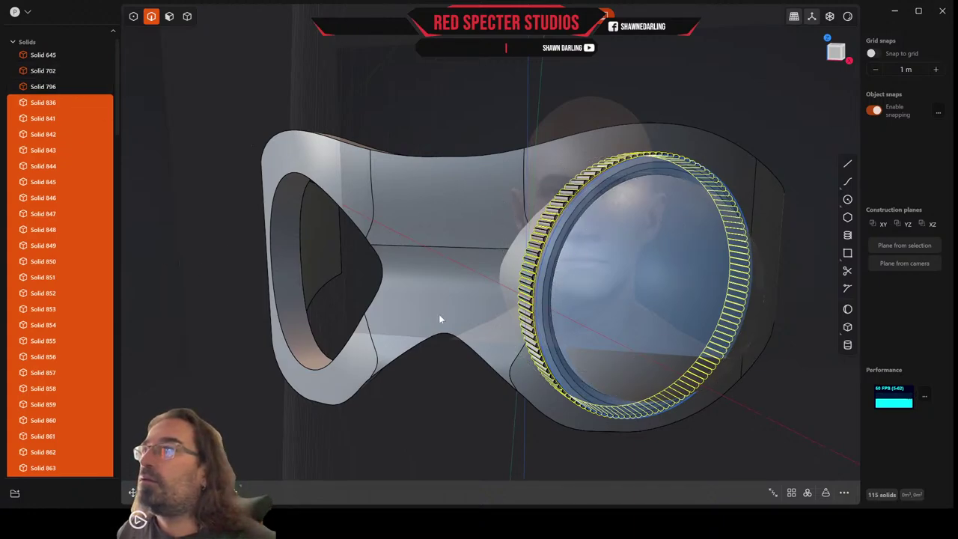
{"action": "left_click", "coordinate": [666, 383]}
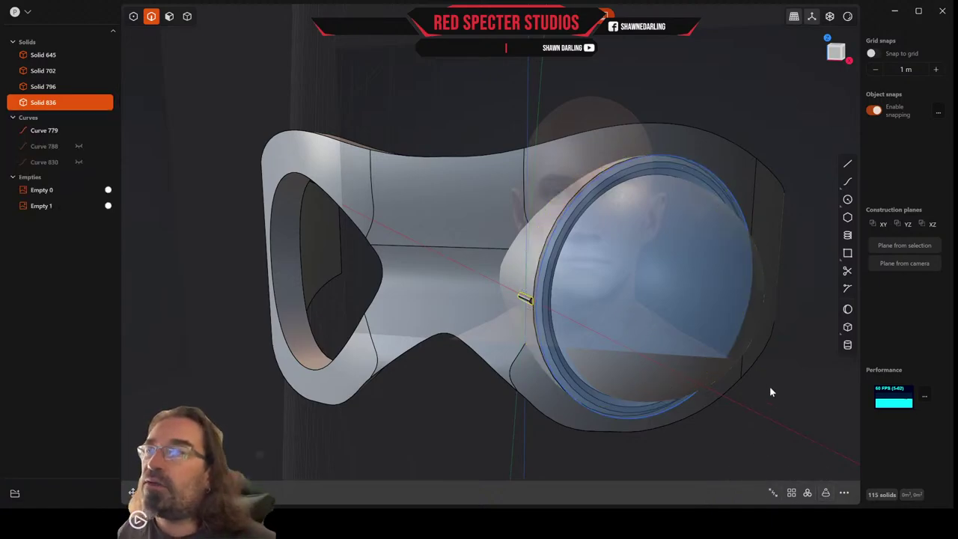
Move the single ridge solid about 0.010 m along its X axis toward the front rim of the lens housing
{"action": "middle_click_drag", "start_coordinate": [540, 323], "coordinate": [566, 316]}
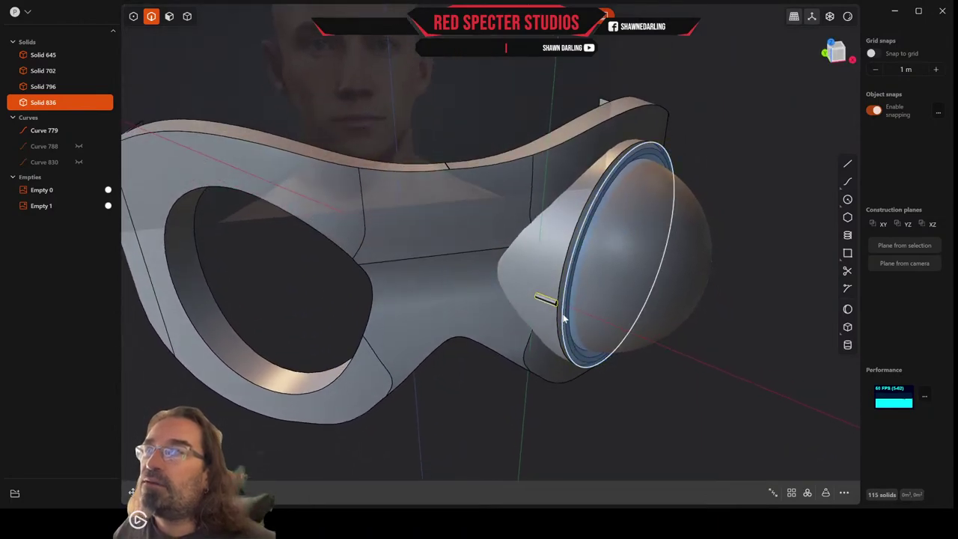
{"action": "scroll", "coordinate": [584, 295], "scroll_direction": "up", "scroll_amount": 3}
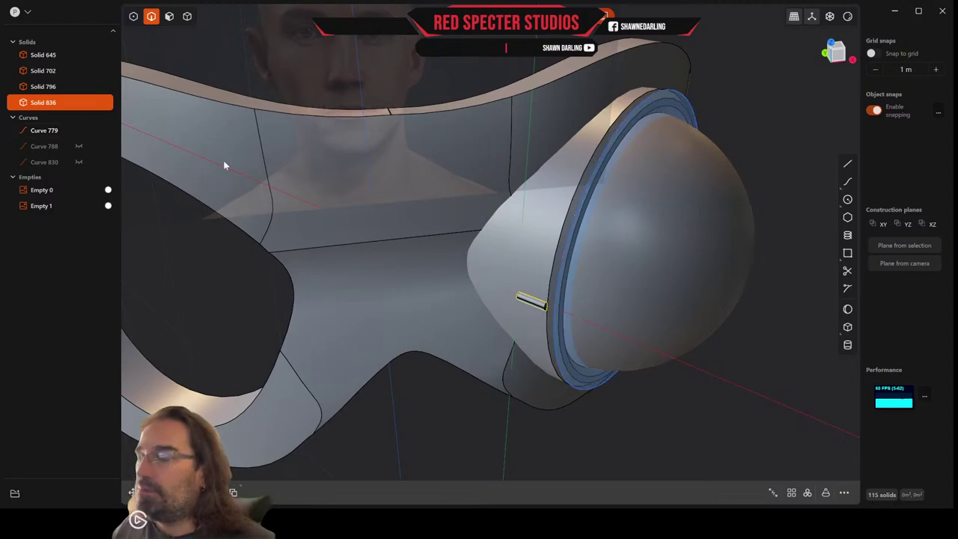
{"action": "key", "text": "s"}
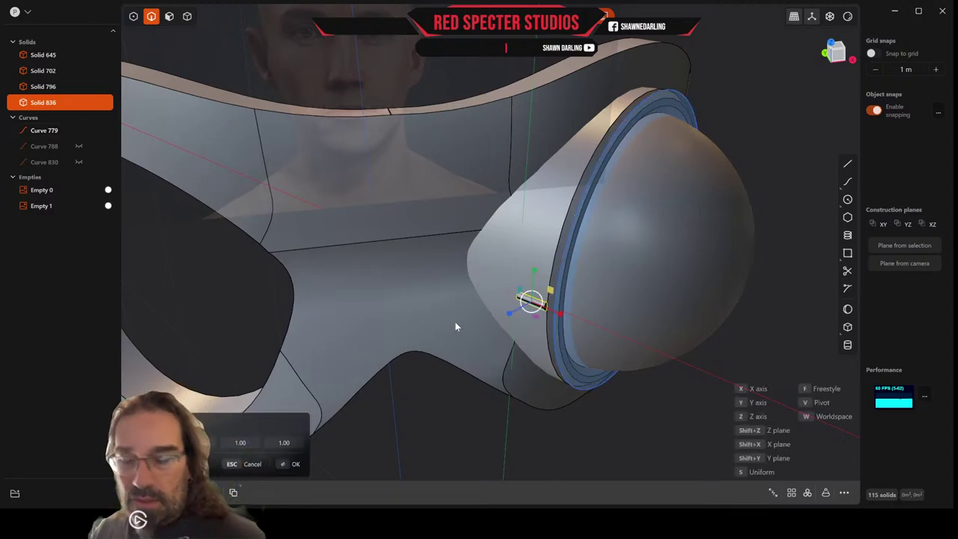
{"action": "scroll", "coordinate": [569, 316], "scroll_direction": "up", "scroll_amount": 5}
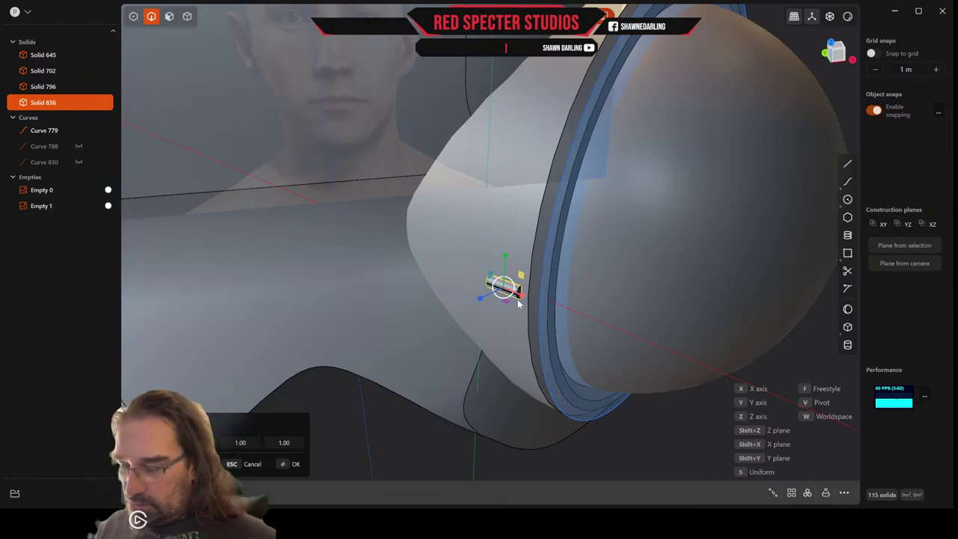
{"action": "key", "text": "g"}
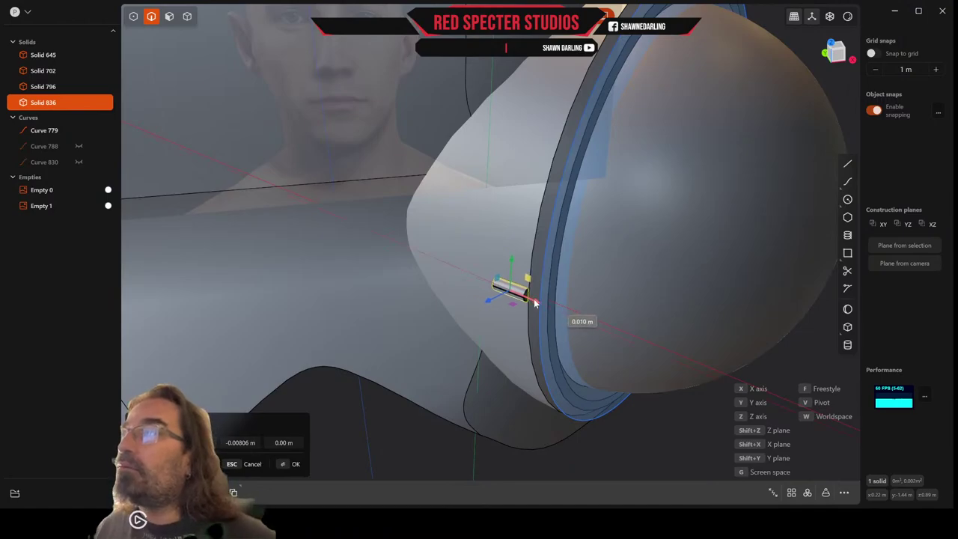
{"action": "left_click", "coordinate": [534, 299]}
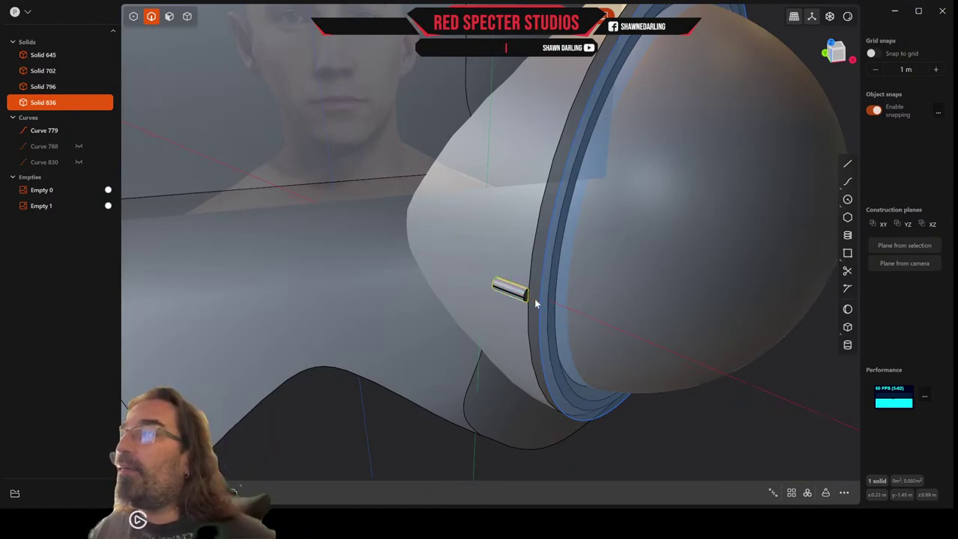
Create a 360-degree radial array of the ridge around the lens housing's center with a count of 135
{"action": "middle_click_drag", "start_coordinate": [519, 311], "coordinate": [532, 366]}
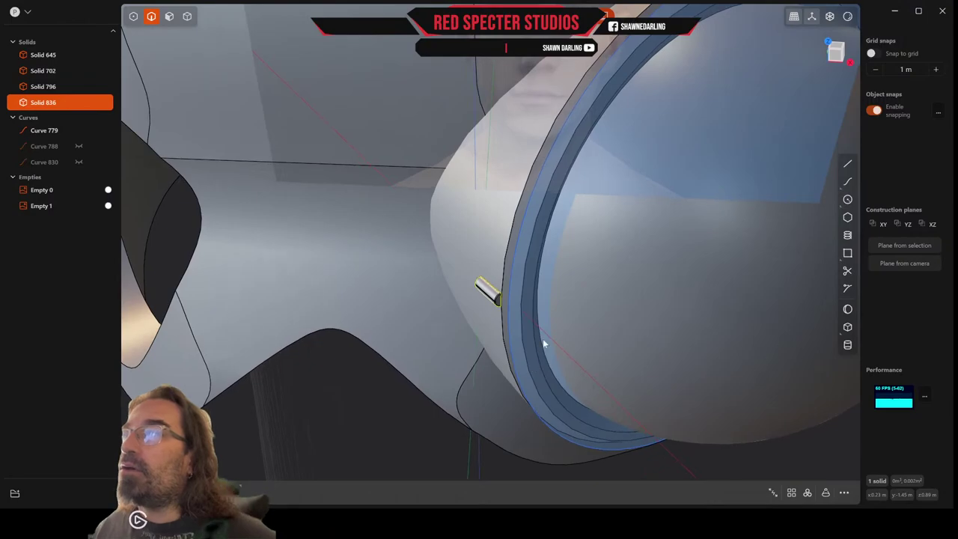
{"action": "left_click", "coordinate": [807, 493]}
{"action": "scroll", "coordinate": [659, 326], "scroll_direction": "down", "scroll_amount": 3}
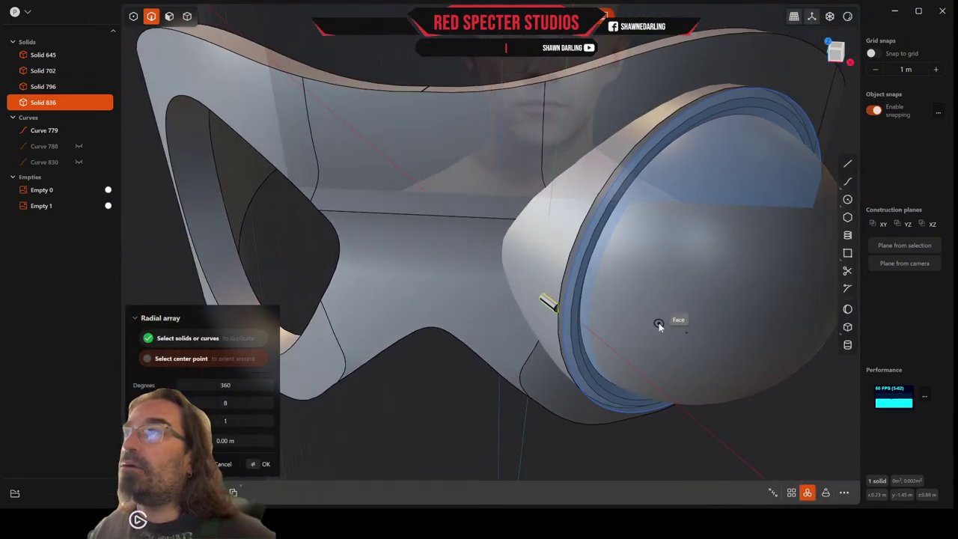
{"action": "middle_click_drag", "start_coordinate": [672, 302], "coordinate": [736, 270]}
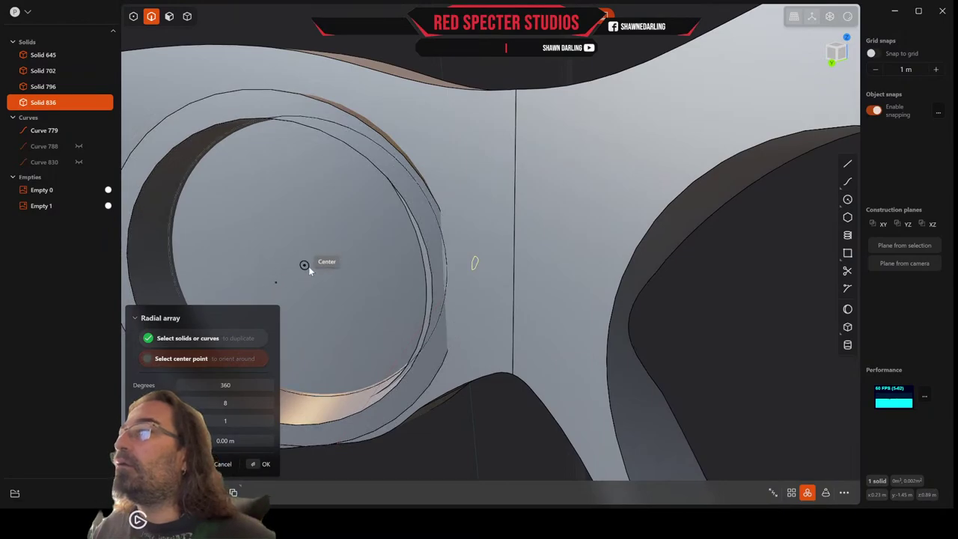
{"action": "left_click", "coordinate": [308, 267]}
{"action": "middle_click_drag", "start_coordinate": [429, 280], "coordinate": [265, 290]}
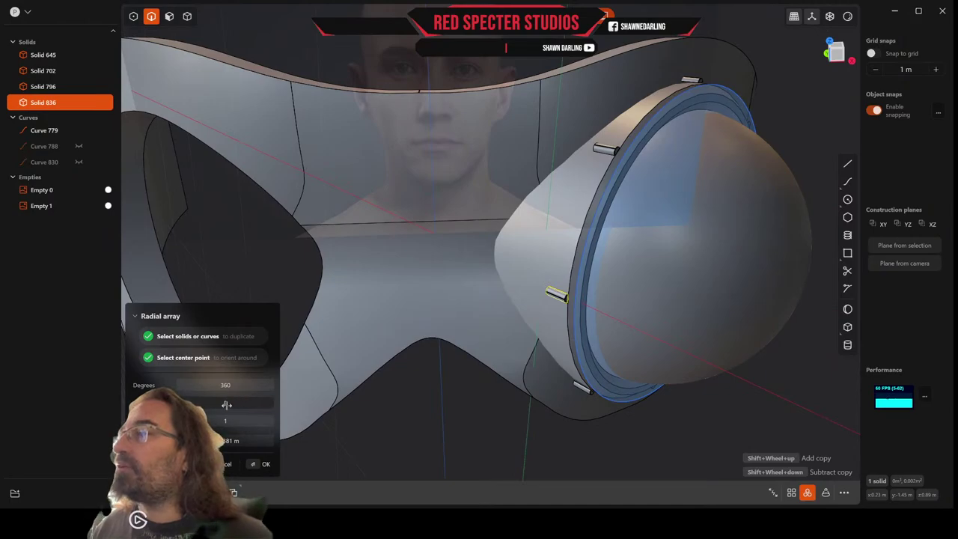
{"action": "left_click_drag", "start_coordinate": [225, 403], "coordinate": [430, 402]}
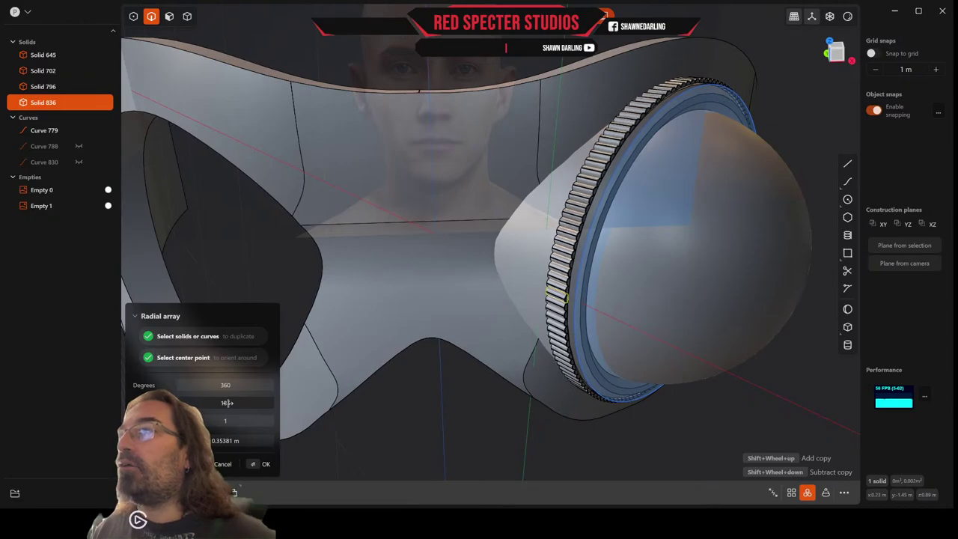
{"action": "key", "text": "Return"}
{"action": "middle_click_drag", "start_coordinate": [455, 412], "coordinate": [432, 406]}
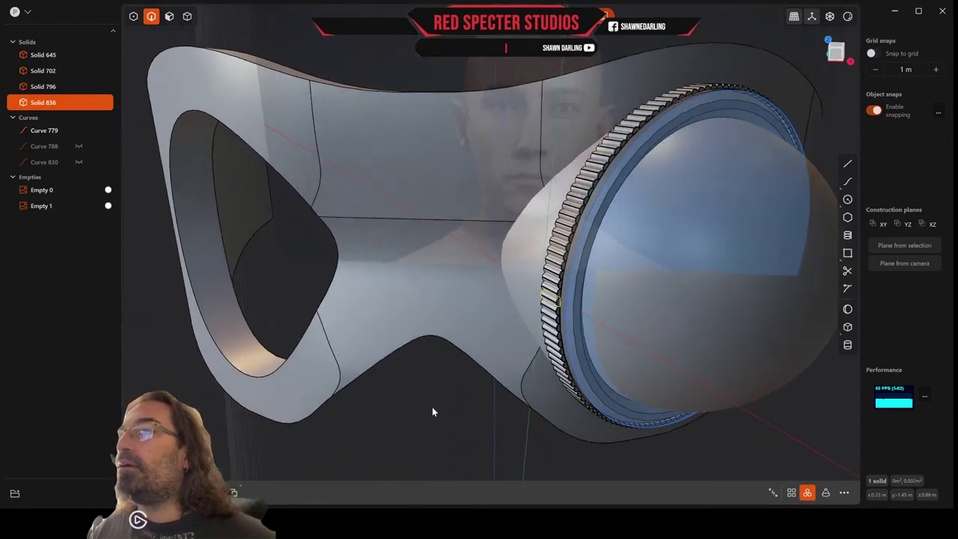
{"action": "scroll", "coordinate": [445, 403], "scroll_direction": "down", "scroll_amount": 3}
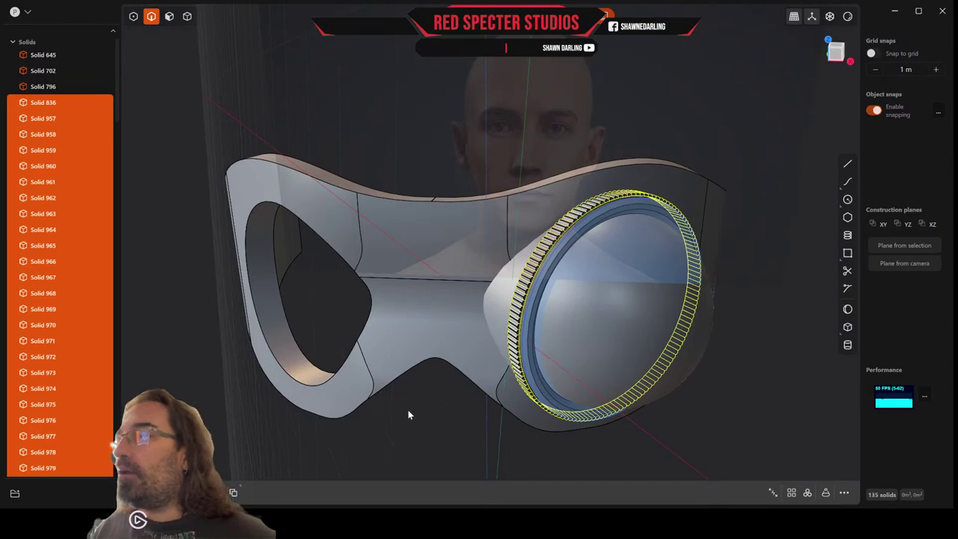
{"action": "key", "text": "shift+b"}
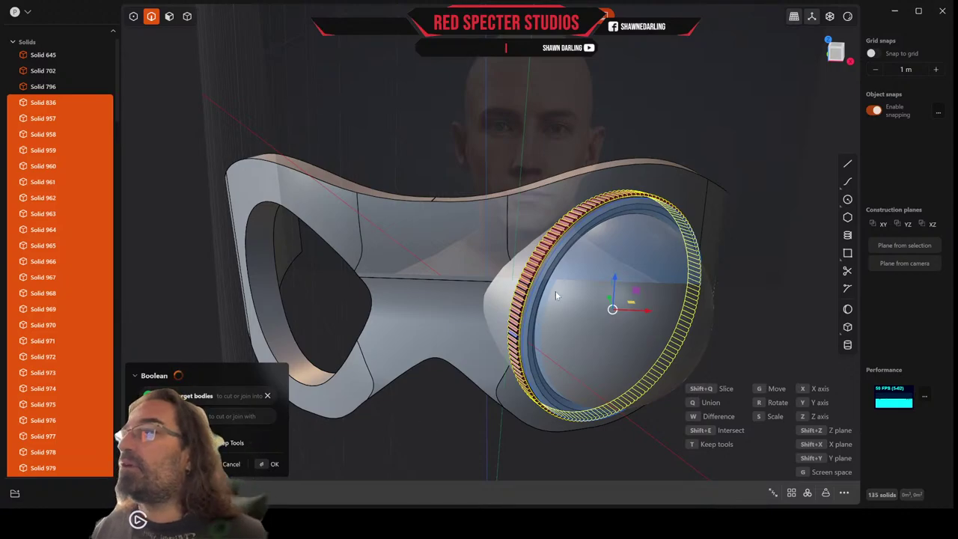
{"action": "key", "text": "Escape"}
{"action": "mouse_move", "coordinate": [469, 428]}
{"action": "middle_mouse_down"}
{"action": "mouse_move", "coordinate": [448, 406]}
{"action": "mouse_move", "coordinate": [464, 432]}
{"action": "middle_mouse_up"}
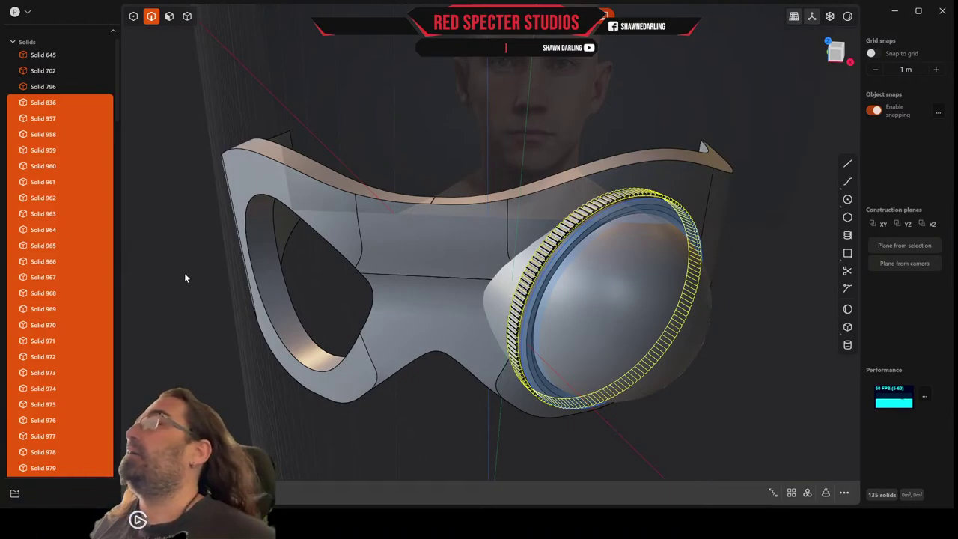
{"action": "left_click", "coordinate": [459, 385]}
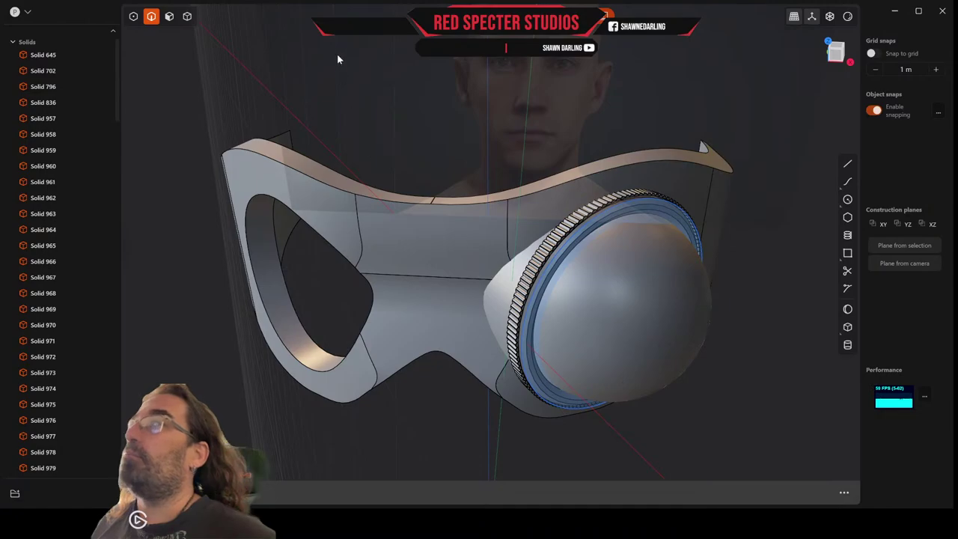
Switch to solid selection, pick one ridge on the ring and examine how neighboring ridges meet each other and the lens housing
{"action": "left_click", "coordinate": [187, 16]}
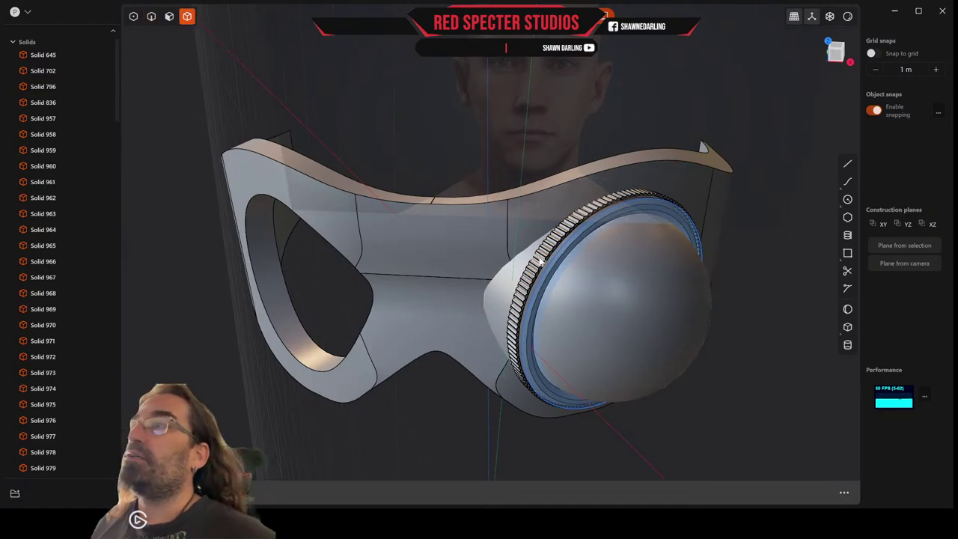
{"action": "left_click", "coordinate": [543, 258]}
{"action": "scroll", "coordinate": [543, 258], "scroll_direction": "up", "scroll_amount": 8}
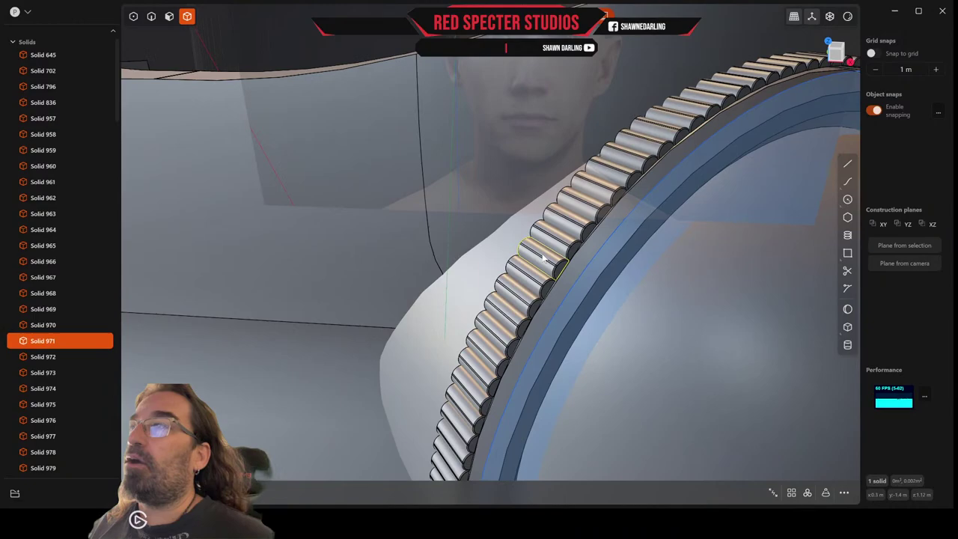
{"action": "scroll", "coordinate": [543, 258], "scroll_direction": "up", "scroll_amount": 3}
{"action": "middle_click_drag", "start_coordinate": [547, 262], "coordinate": [510, 197]}
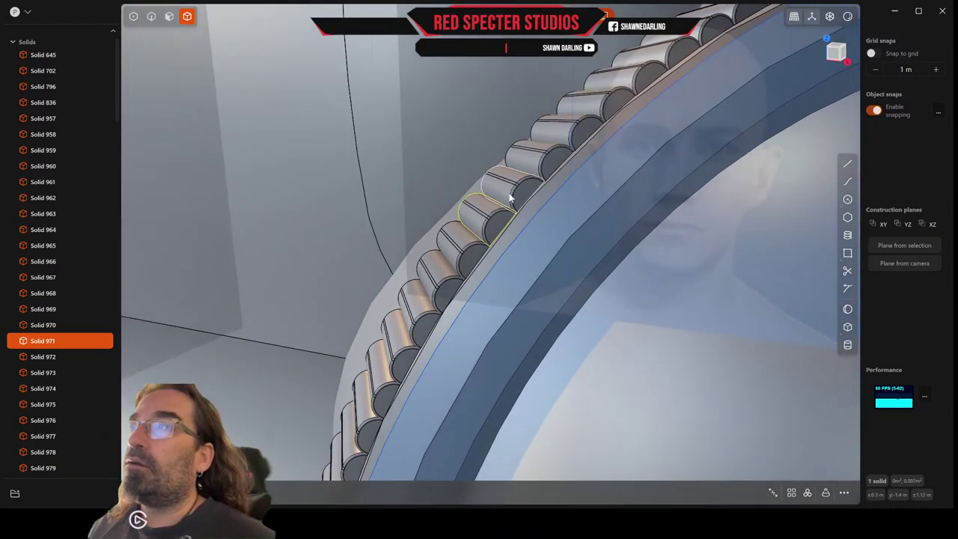
{"action": "scroll", "coordinate": [485, 198], "scroll_direction": "down", "scroll_amount": 6}
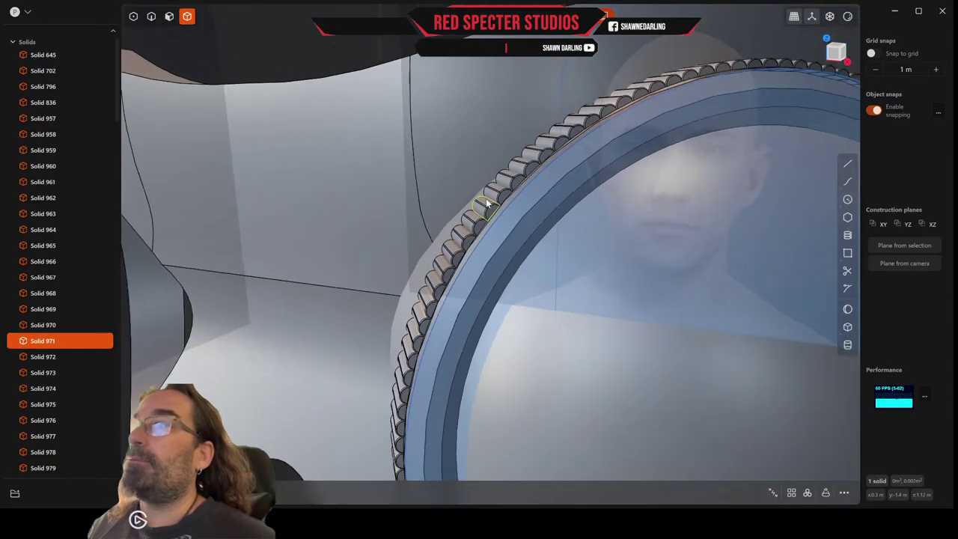
{"action": "middle_click_drag", "start_coordinate": [485, 198], "coordinate": [630, 211]}
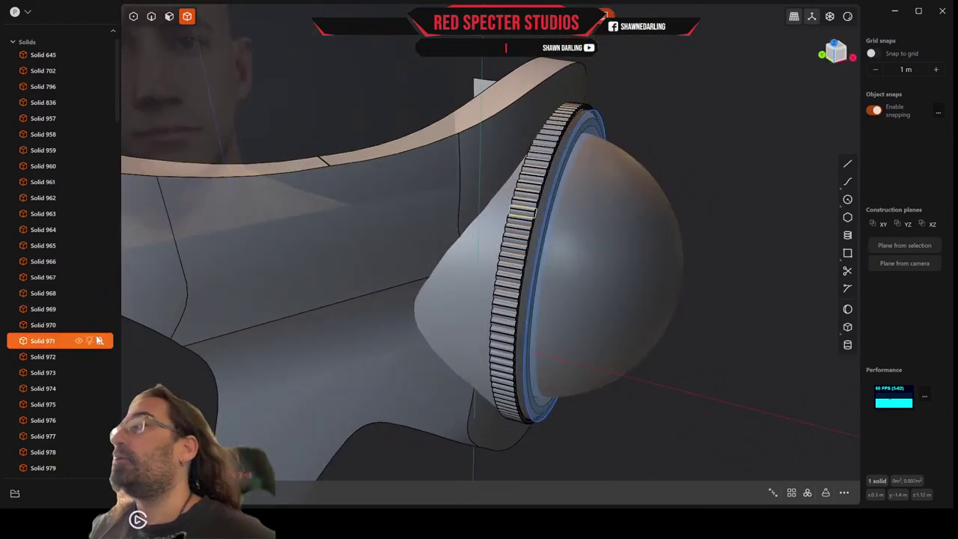
Select the lens housing (Solid 796) with all arrayed ridges through Solid 1090 and merge them with a Boolean union
{"action": "left_click", "coordinate": [447, 284]}
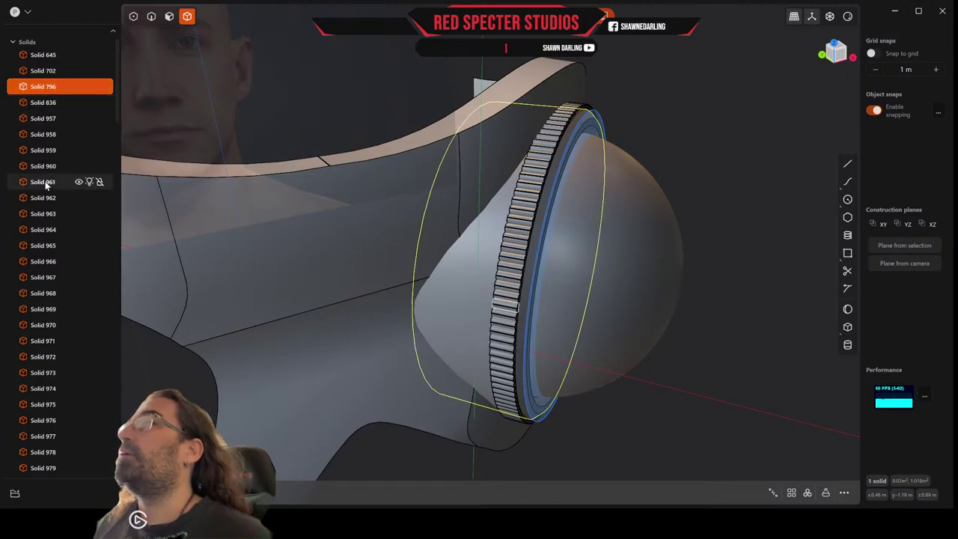
{"action": "scroll", "coordinate": [45, 183], "scroll_direction": "down", "scroll_amount": 5}
{"action": "scroll", "coordinate": [45, 184], "scroll_direction": "down", "scroll_amount": 15}
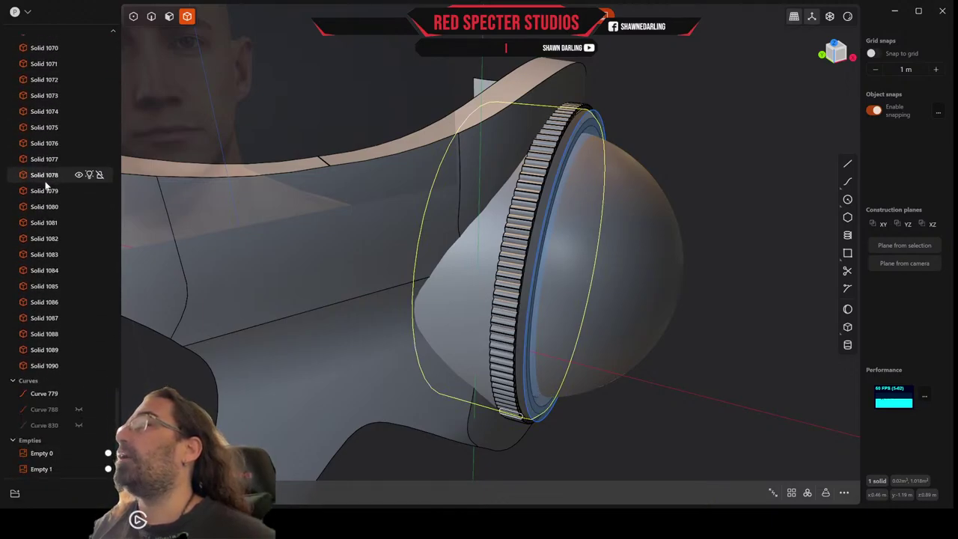
{"action": "left_click", "coordinate": [42, 367], "text": "shift"}
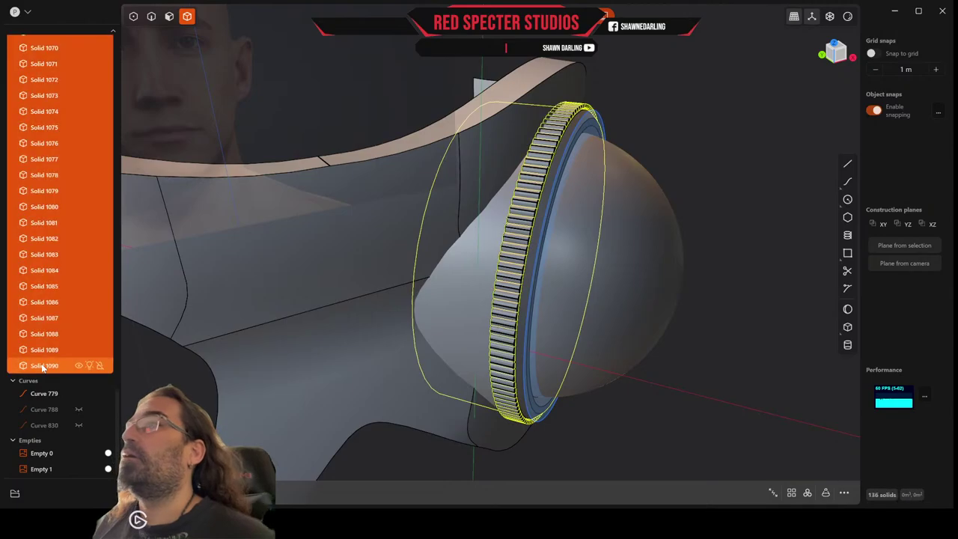
{"action": "middle_click_drag", "start_coordinate": [291, 413], "coordinate": [297, 359]}
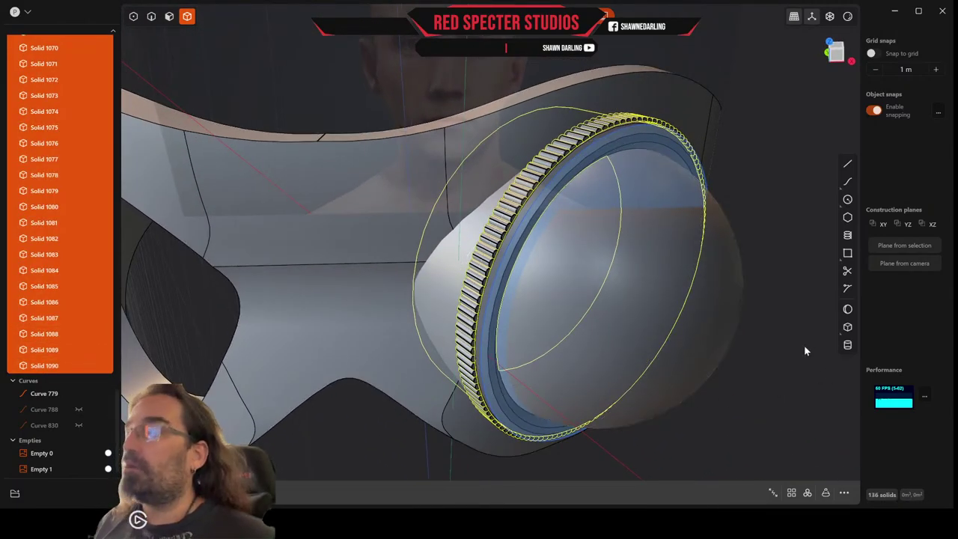
{"action": "key", "text": "shift+q"}
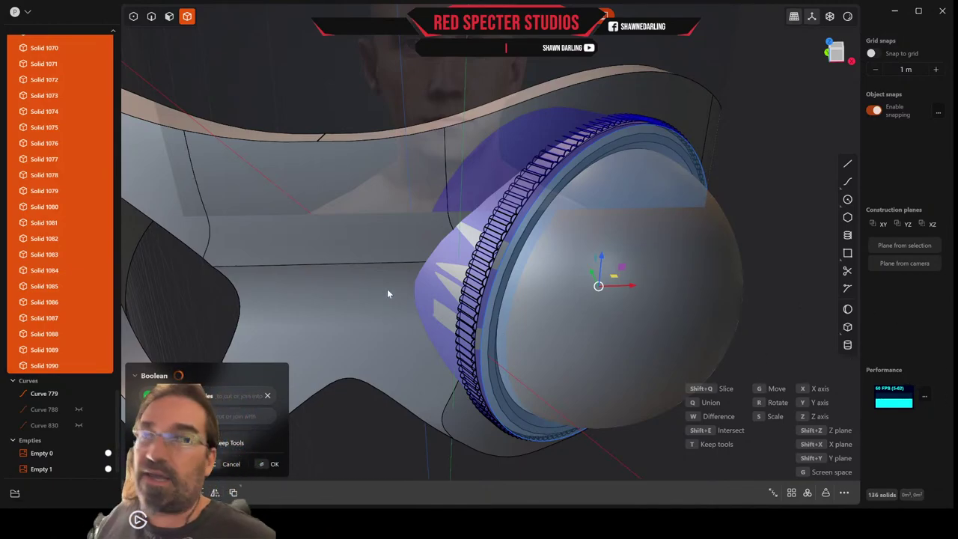
{"action": "left_click", "coordinate": [270, 327]}
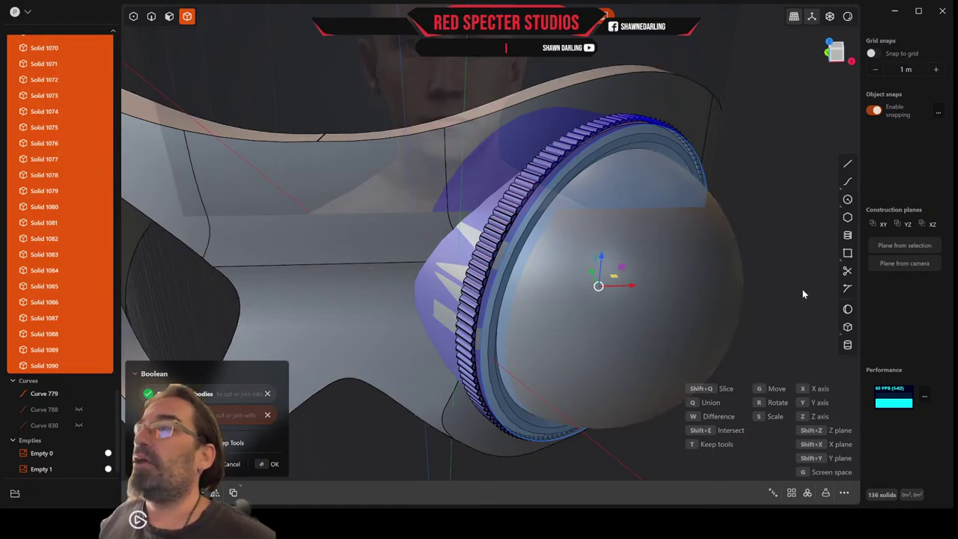
{"action": "key", "text": "Escape"}
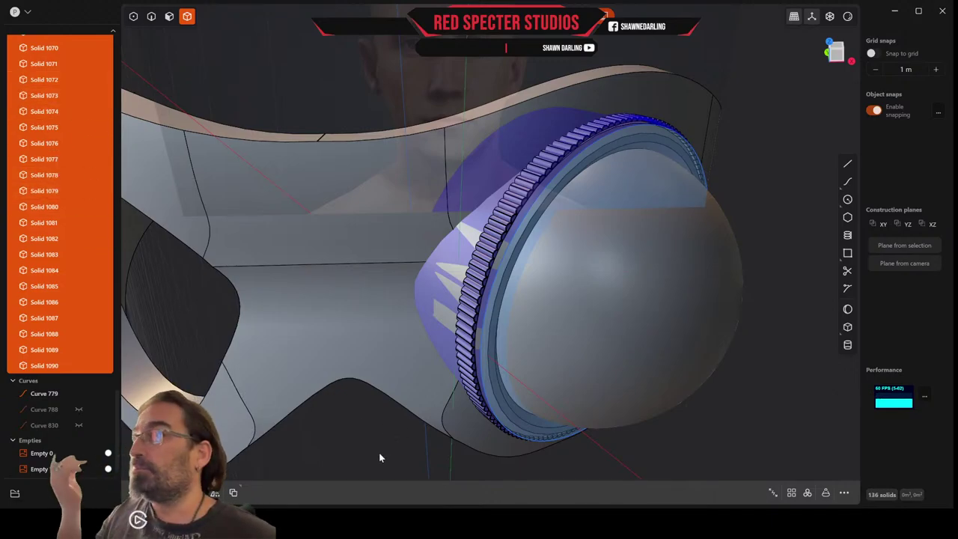
{"action": "left_click", "coordinate": [325, 420]}
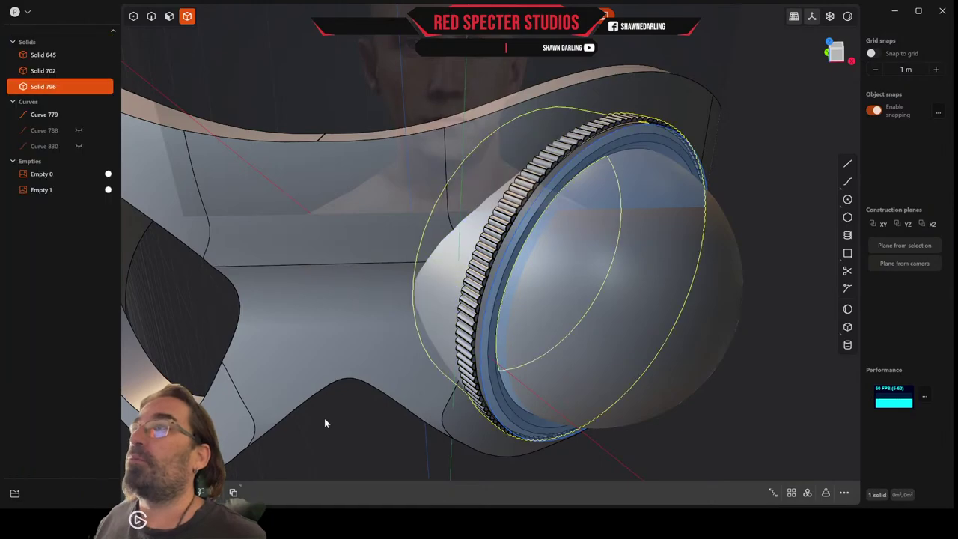
{"action": "left_click", "coordinate": [755, 337]}
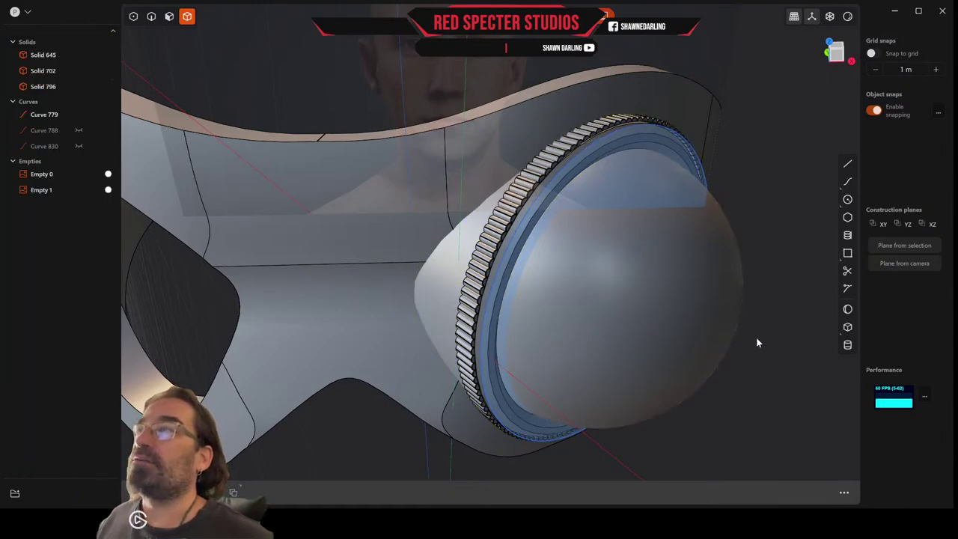
{"action": "middle_click_drag", "start_coordinate": [751, 334], "coordinate": [673, 308]}
{"action": "scroll", "coordinate": [674, 309], "scroll_direction": "down", "scroll_amount": 5}
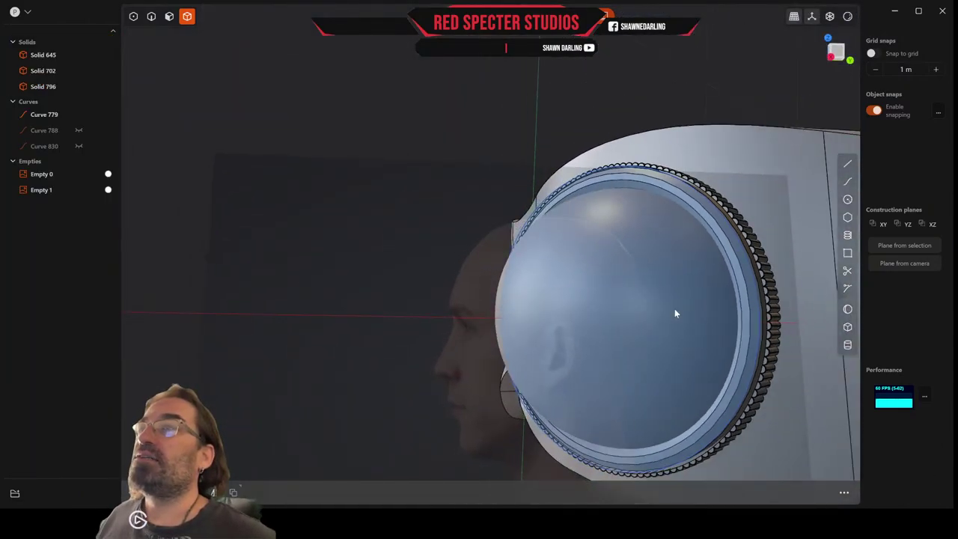
Switch to edge selection and select the goggle frame's long front perimeter edges and the edge at one strap end
{"action": "middle_click_drag", "start_coordinate": [615, 324], "coordinate": [744, 336]}
{"action": "scroll", "coordinate": [558, 338], "scroll_direction": "down", "scroll_amount": 4}
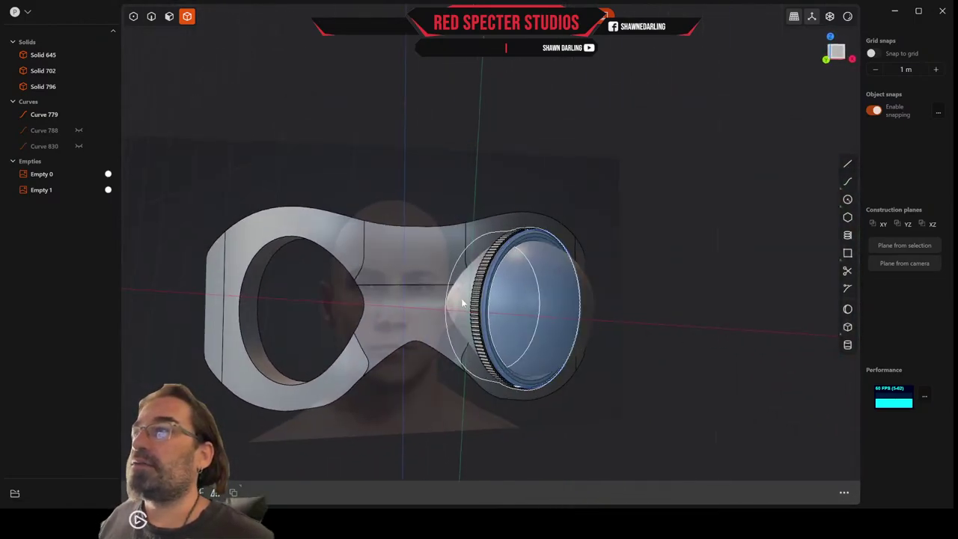
{"action": "mouse_move", "coordinate": [464, 303]}
{"action": "middle_mouse_down"}
{"action": "mouse_move", "coordinate": [449, 290]}
{"action": "mouse_move", "coordinate": [440, 304]}
{"action": "mouse_move", "coordinate": [467, 312]}
{"action": "mouse_move", "coordinate": [462, 320]}
{"action": "mouse_move", "coordinate": [504, 346]}
{"action": "mouse_move", "coordinate": [479, 355]}
{"action": "mouse_move", "coordinate": [458, 325]}
{"action": "mouse_move", "coordinate": [489, 301]}
{"action": "mouse_move", "coordinate": [458, 311]}
{"action": "mouse_move", "coordinate": [462, 303]}
{"action": "mouse_move", "coordinate": [483, 337]}
{"action": "mouse_move", "coordinate": [463, 347]}
{"action": "mouse_move", "coordinate": [469, 320]}
{"action": "mouse_move", "coordinate": [513, 315]}
{"action": "mouse_move", "coordinate": [481, 339]}
{"action": "mouse_move", "coordinate": [455, 306]}
{"action": "mouse_move", "coordinate": [548, 296]}
{"action": "mouse_move", "coordinate": [488, 309]}
{"action": "mouse_move", "coordinate": [461, 308]}
{"action": "mouse_move", "coordinate": [460, 292]}
{"action": "middle_mouse_up"}
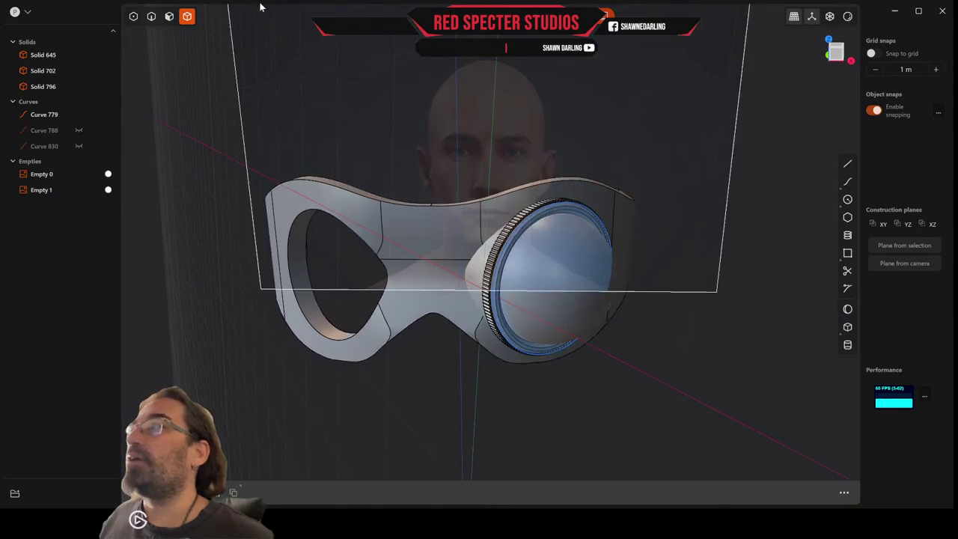
{"action": "left_click", "coordinate": [152, 17]}
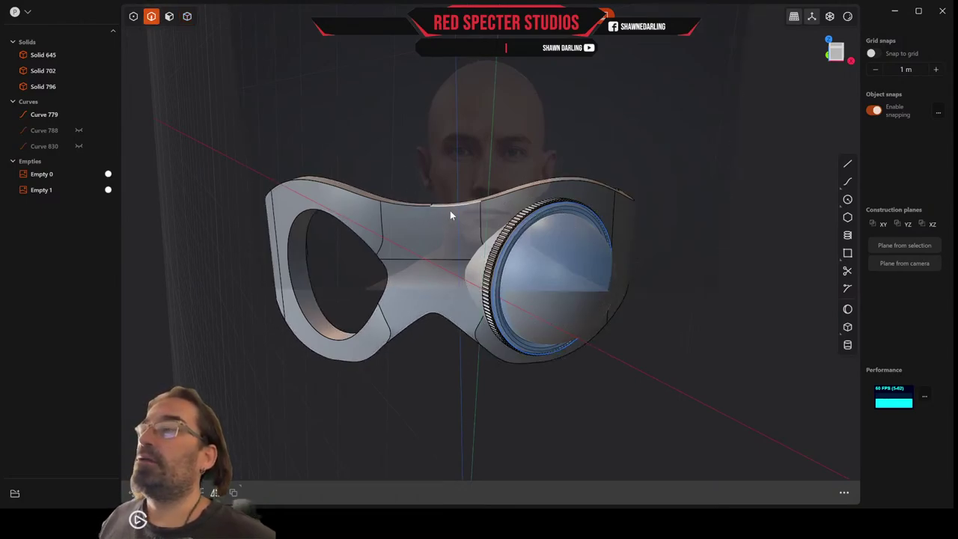
{"action": "left_click", "coordinate": [452, 323]}
{"action": "middle_click_drag", "start_coordinate": [458, 321], "coordinate": [431, 366]}
{"action": "left_click", "coordinate": [472, 375]}
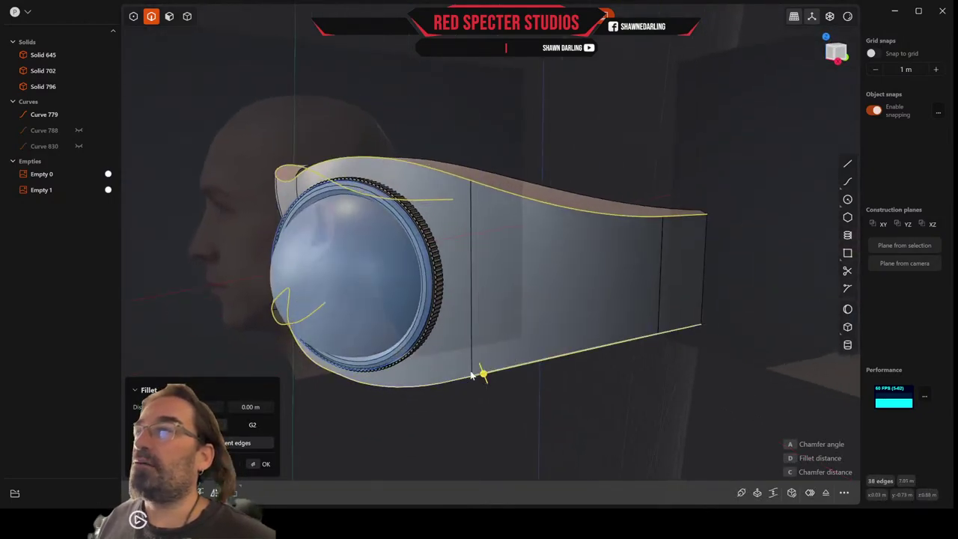
{"action": "left_click", "coordinate": [705, 294]}
{"action": "left_click", "coordinate": [700, 327]}
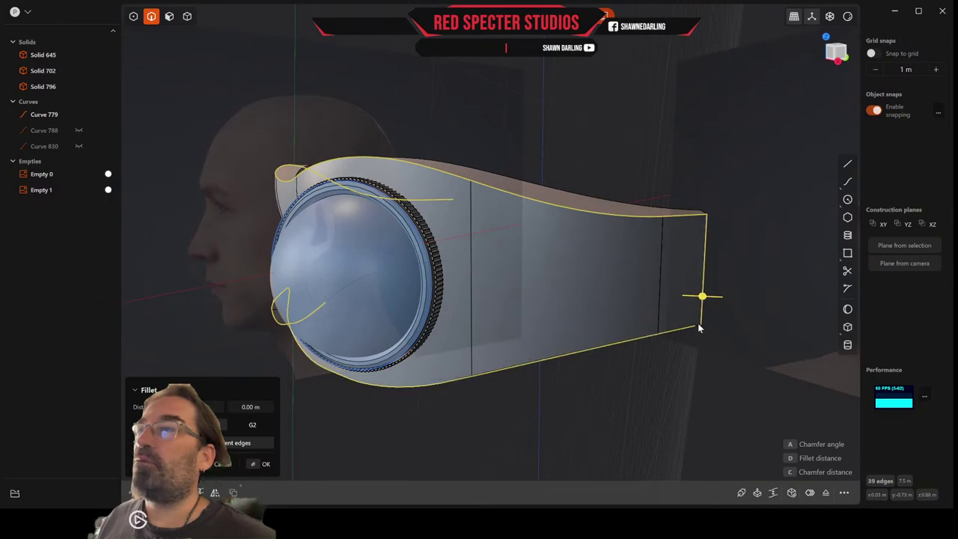
Complete the perimeter selection at the other strap end and try to offset the selected edges by about -0.042 m
{"action": "middle_click_drag", "start_coordinate": [698, 325], "coordinate": [412, 344]}
{"action": "left_click", "coordinate": [388, 377]}
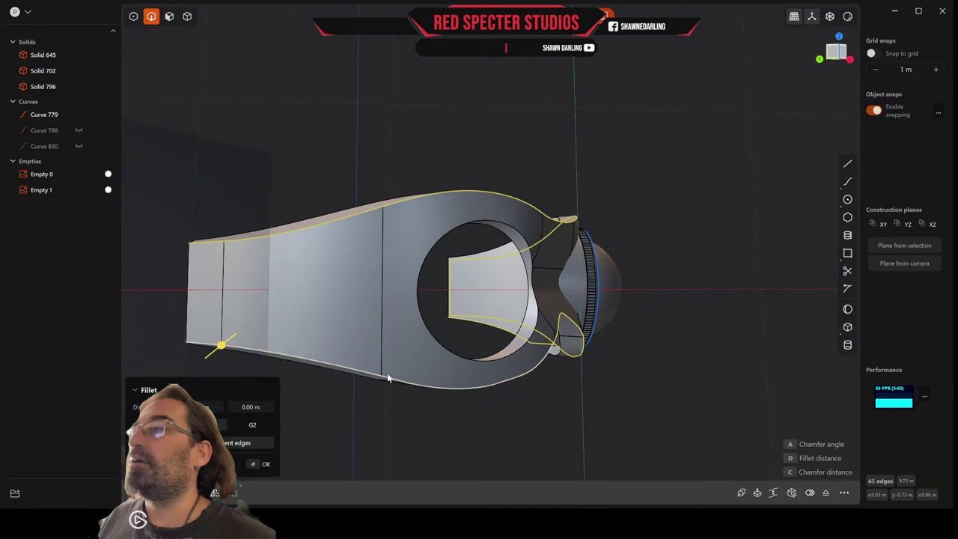
{"action": "left_click", "coordinate": [188, 331]}
{"action": "middle_click_drag", "start_coordinate": [187, 327], "coordinate": [251, 321]}
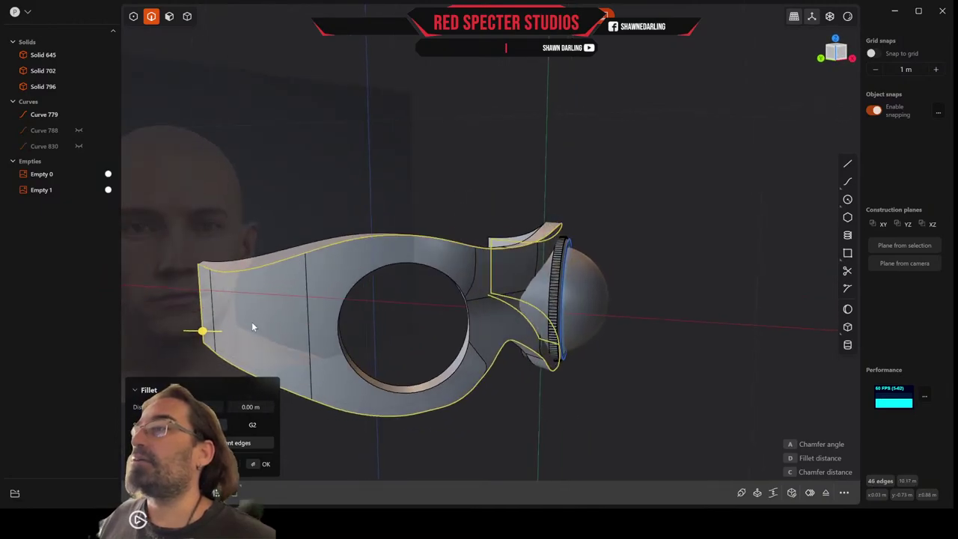
{"action": "key", "text": "d"}
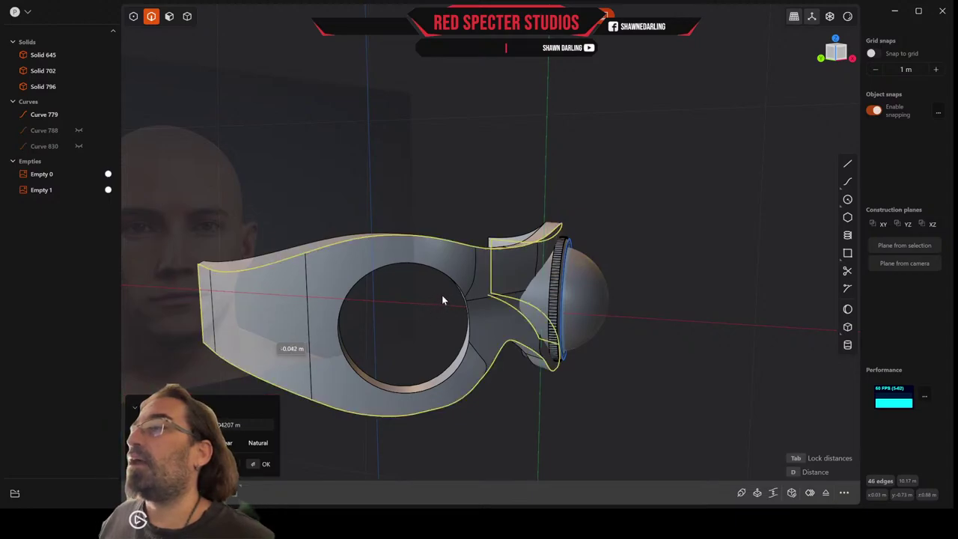
{"action": "left_click", "coordinate": [438, 297]}
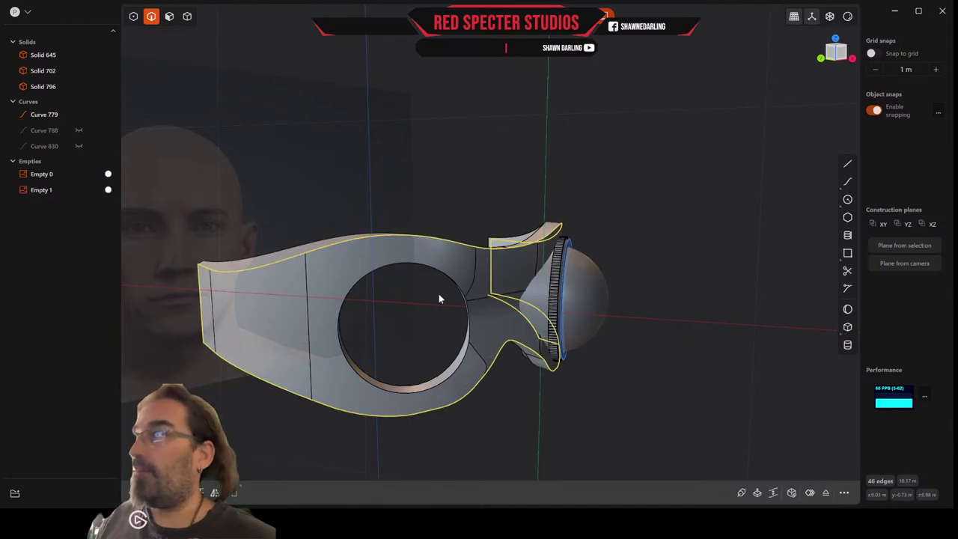
Add the front edges of the eye openings to the selection and hide Solid 702 and Solid 796
{"action": "double_click", "coordinate": [387, 393], "text": "shift"}
{"action": "key", "text": "b"}
{"action": "middle_click_drag", "start_coordinate": [415, 360], "coordinate": [321, 298]}
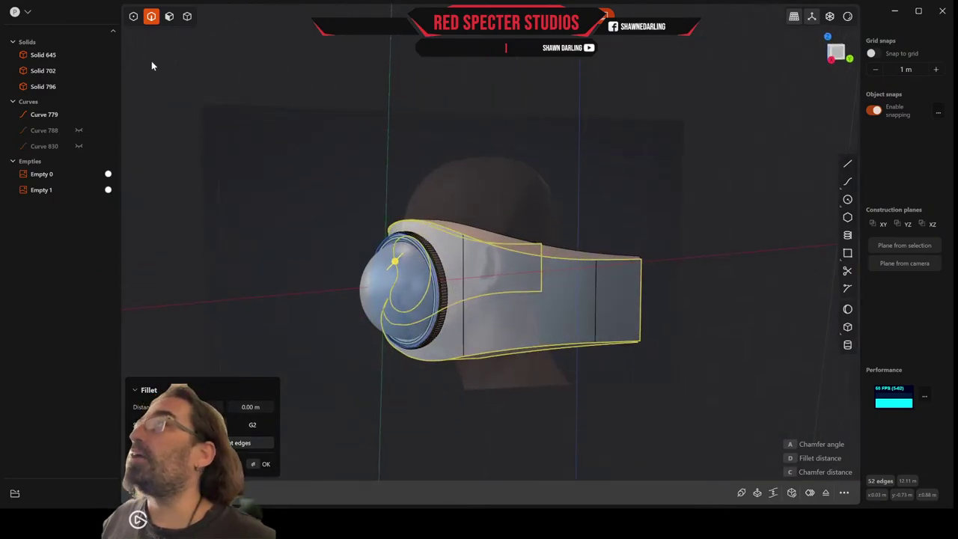
{"action": "left_click", "coordinate": [81, 70]}
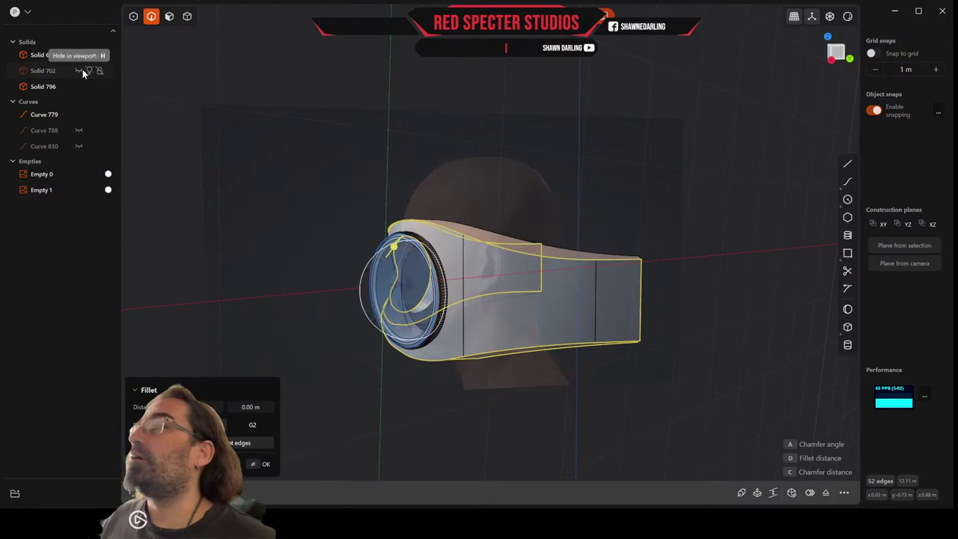
{"action": "left_click", "coordinate": [78, 86]}
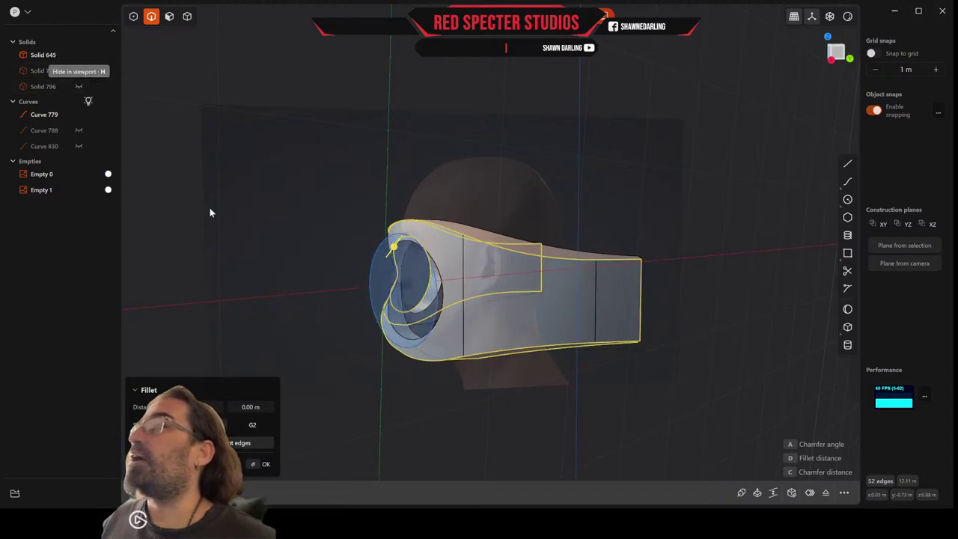
{"action": "middle_click_drag", "start_coordinate": [441, 274], "coordinate": [514, 274]}
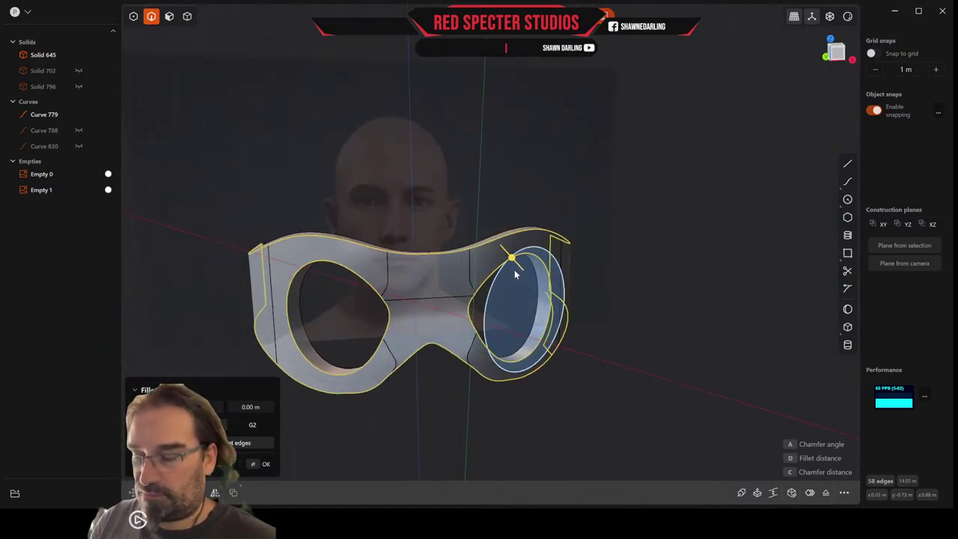
{"action": "key", "text": "o"}
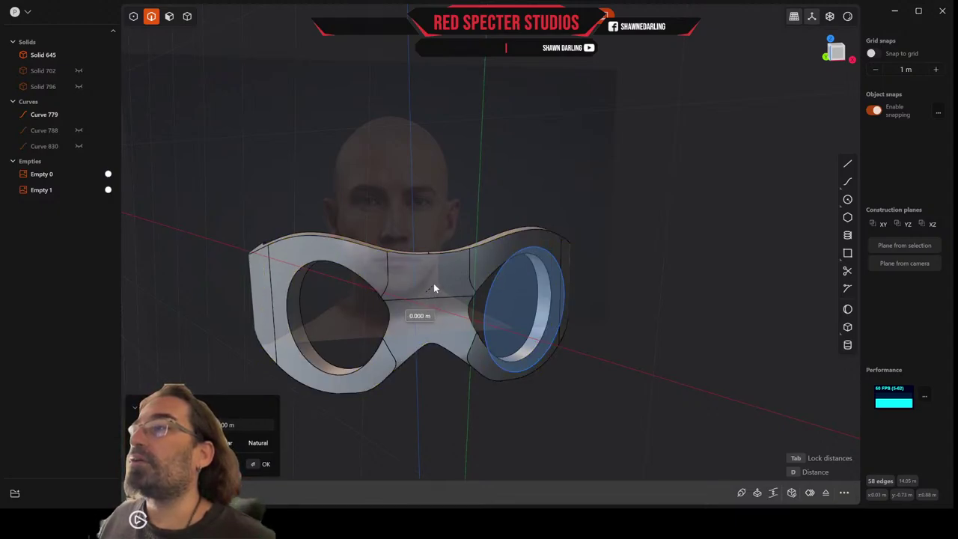
{"action": "key", "text": "Escape"}
{"action": "middle_click_drag", "start_coordinate": [434, 281], "coordinate": [379, 303]}
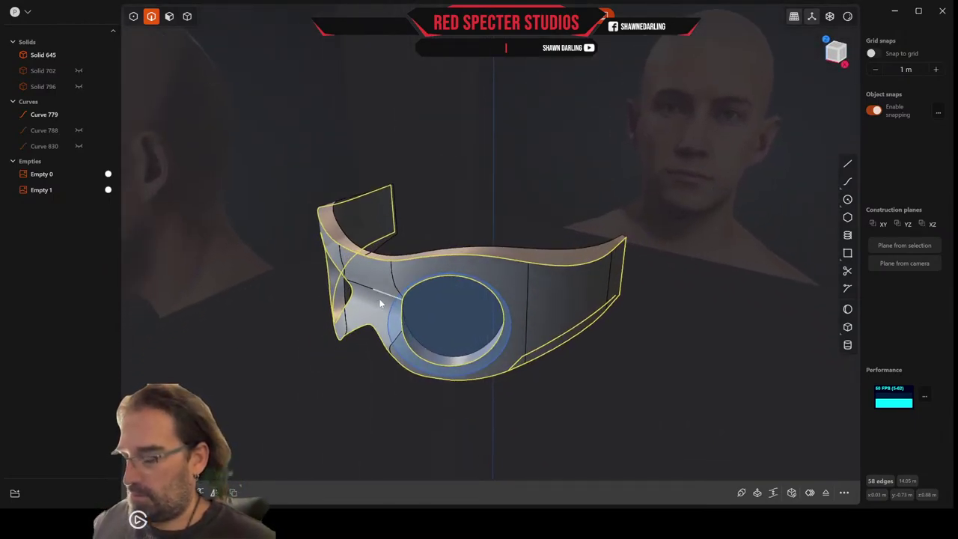
{"action": "key", "text": "shift+d"}
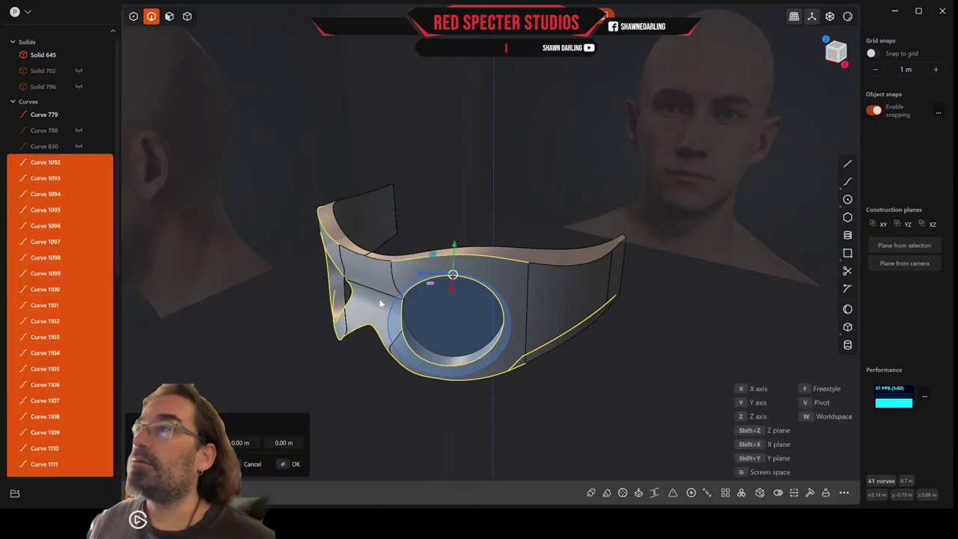
{"action": "middle_click_drag", "start_coordinate": [461, 274], "coordinate": [402, 317]}
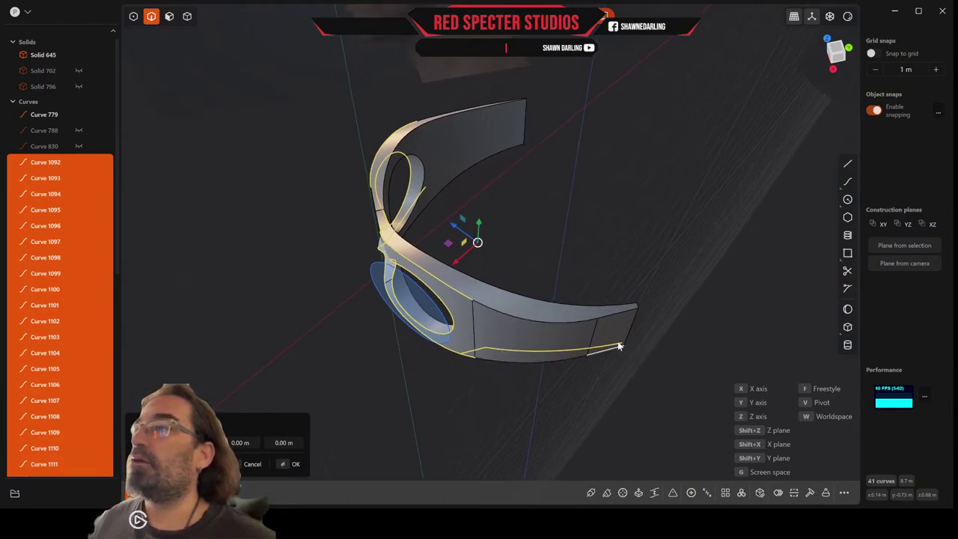
{"action": "key", "text": "Escape"}
Reselect only the frame's outer front perimeter edges, including both strap ends, and offset them by about -0.051 m
{"action": "key", "text": "b"}
{"action": "middle_click_drag", "start_coordinate": [618, 345], "coordinate": [615, 242]}
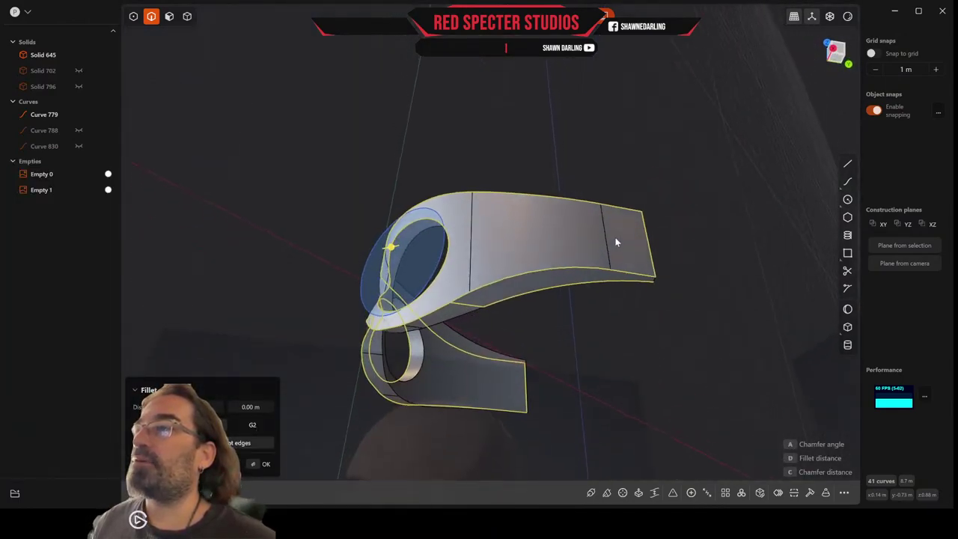
{"action": "left_click", "coordinate": [569, 270]}
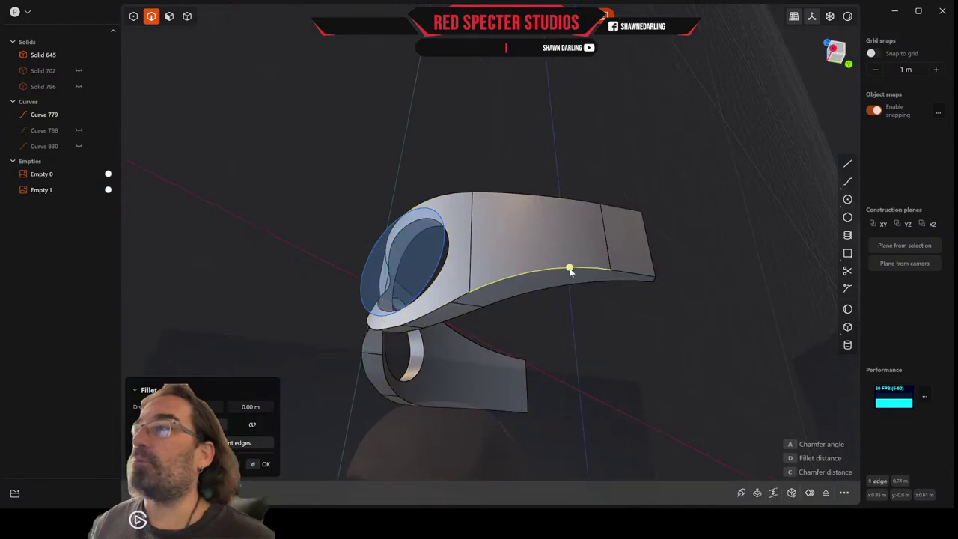
{"action": "double_click", "coordinate": [637, 276]}
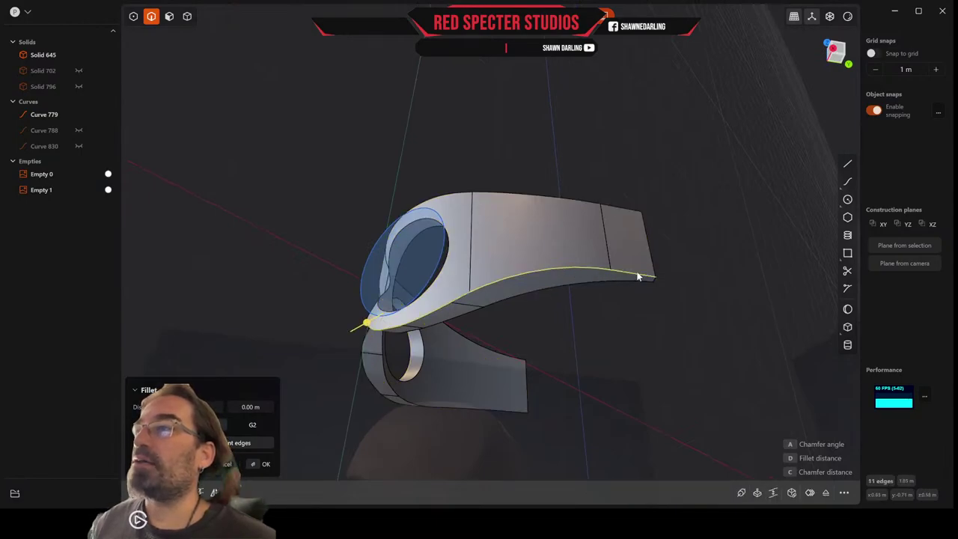
{"action": "double_click", "coordinate": [606, 208]}
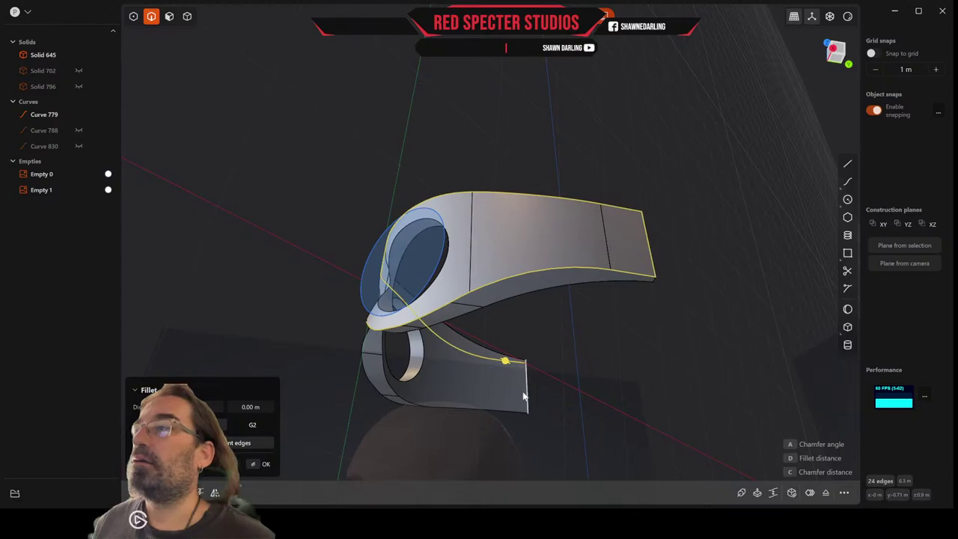
{"action": "middle_click_drag", "start_coordinate": [524, 396], "coordinate": [366, 282]}
{"action": "double_click", "coordinate": [330, 284]}
{"action": "left_click", "coordinate": [486, 261]}
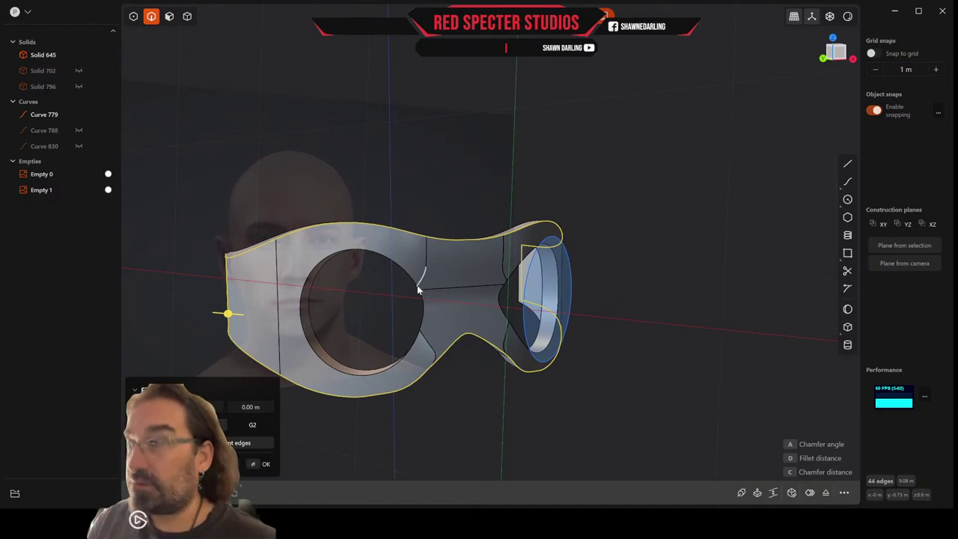
{"action": "key", "text": "o"}
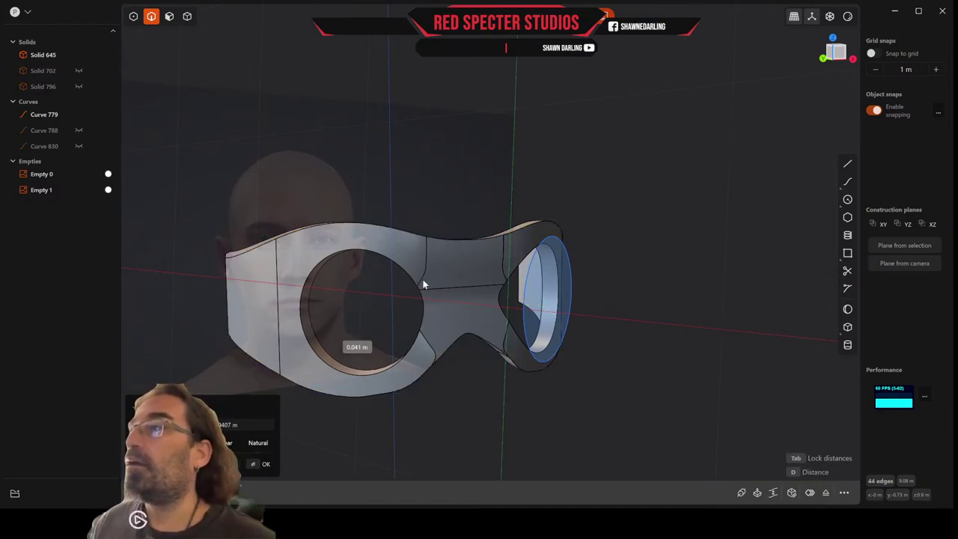
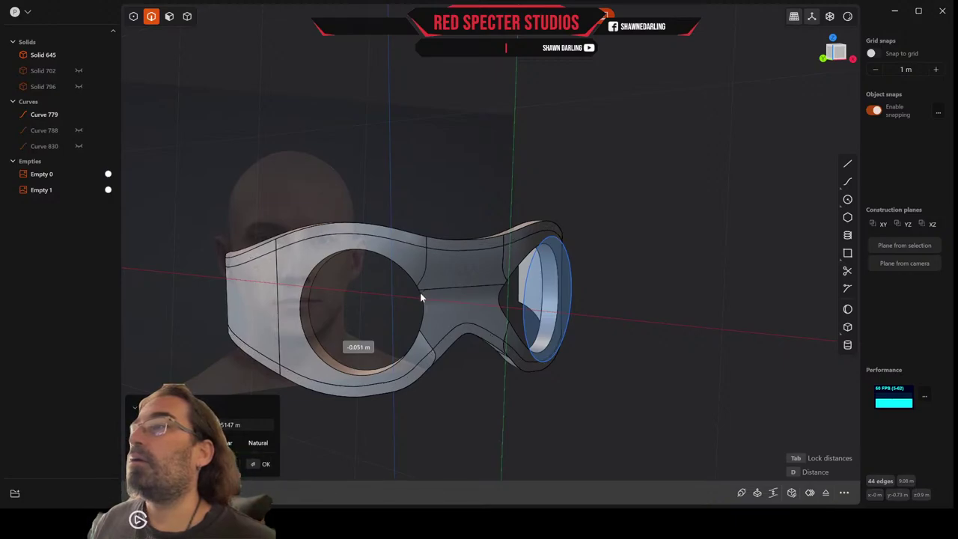
{"action": "middle_click_drag", "start_coordinate": [434, 293], "coordinate": [390, 252]}
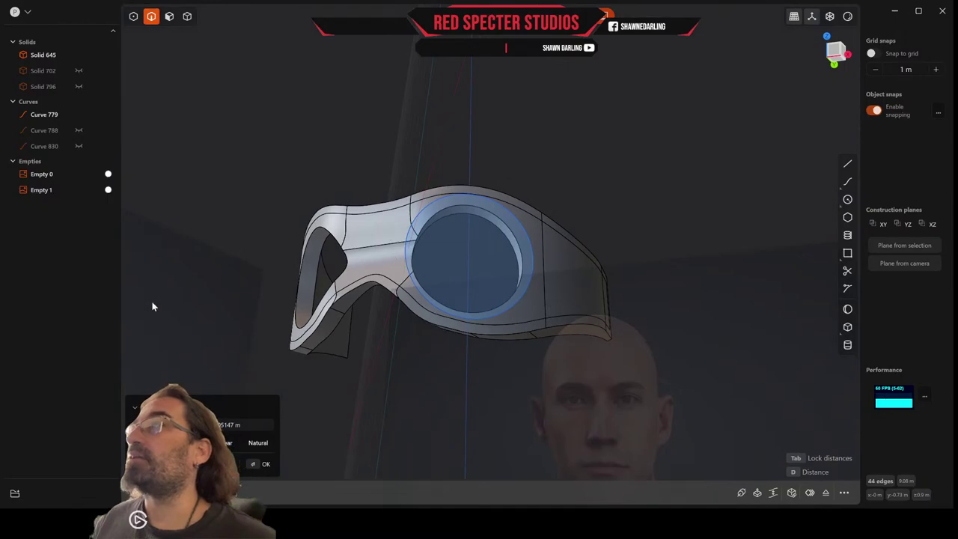
Switch to face selection and select all of the frame's front faces inside the offset border, from one strap end to the other
{"action": "key", "text": "3"}
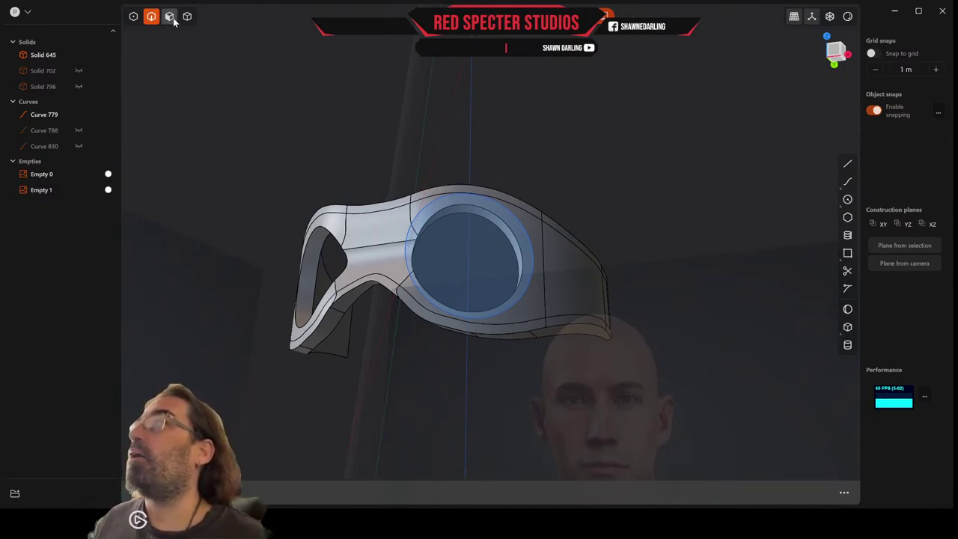
{"action": "left_click", "coordinate": [385, 229]}
{"action": "middle_click_drag", "start_coordinate": [385, 229], "coordinate": [545, 313]}
{"action": "left_click", "coordinate": [425, 222], "text": "shift"}
{"action": "left_click", "coordinate": [389, 269], "text": "shift"}
{"action": "left_click", "coordinate": [406, 211], "text": "shift"}
{"action": "left_click", "coordinate": [249, 277]}
{"action": "left_click", "coordinate": [545, 313]}
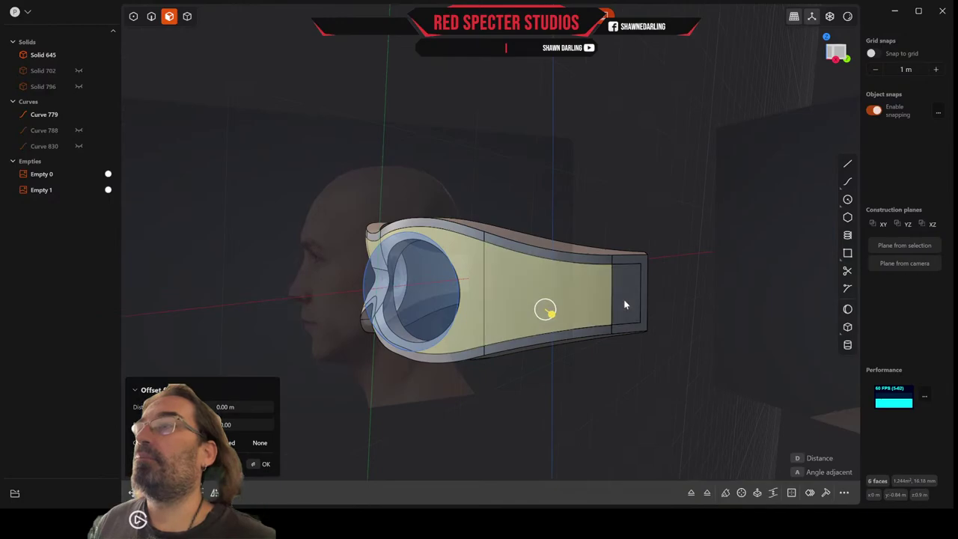
{"action": "left_click", "coordinate": [626, 304]}
{"action": "middle_click_drag", "start_coordinate": [626, 304], "coordinate": [703, 326]}
{"action": "left_click", "coordinate": [213, 363]}
{"action": "middle_click_drag", "start_coordinate": [213, 363], "coordinate": [405, 289]}
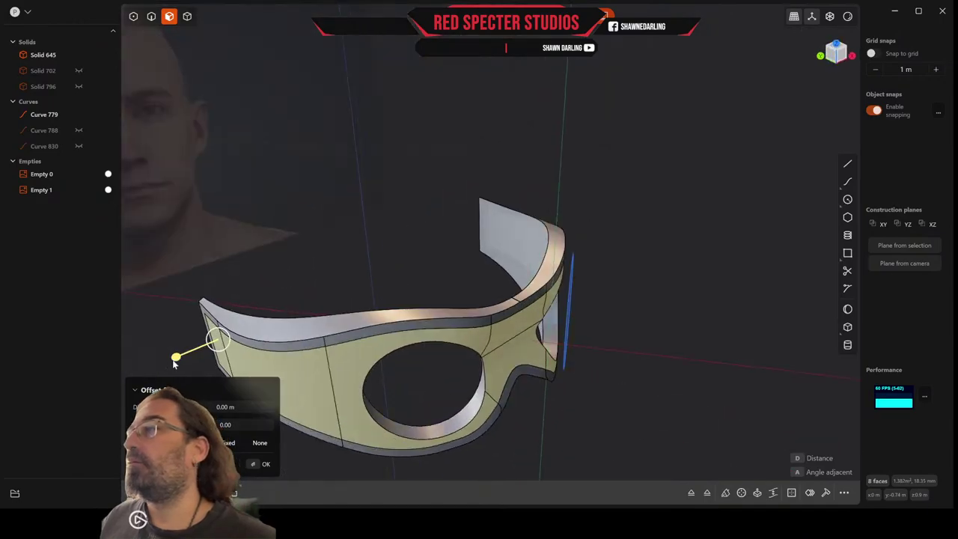
Try to offset the selected front faces of the frame inward by about 0.015 m
{"action": "left_click_drag", "start_coordinate": [176, 357], "coordinate": [180, 358]}
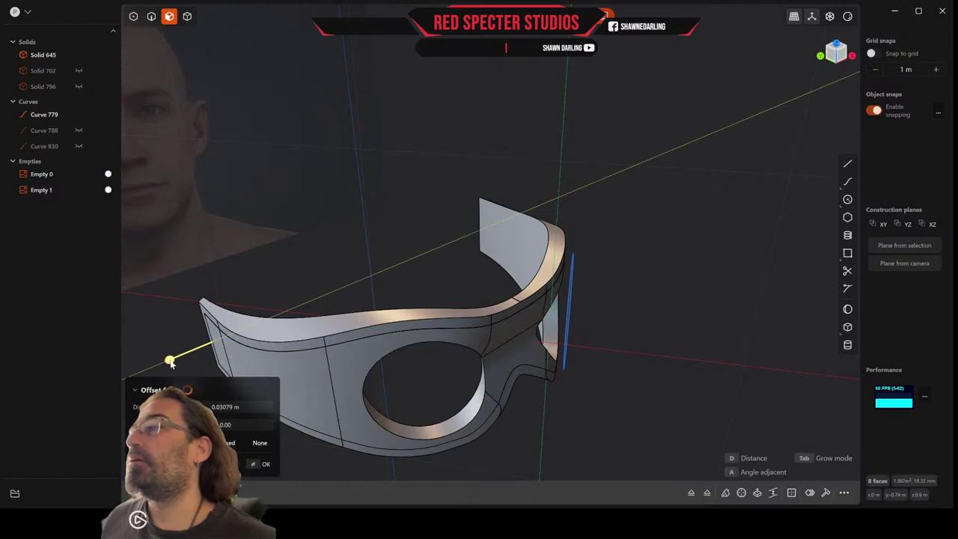
{"action": "left_click_drag", "start_coordinate": [173, 362], "coordinate": [178, 361]}
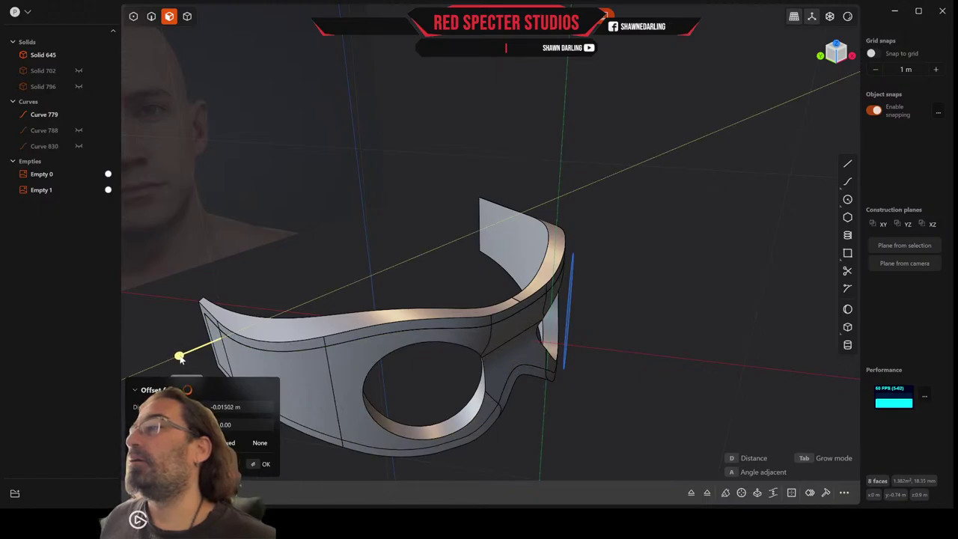
{"action": "middle_click_drag", "start_coordinate": [179, 358], "coordinate": [311, 321]}
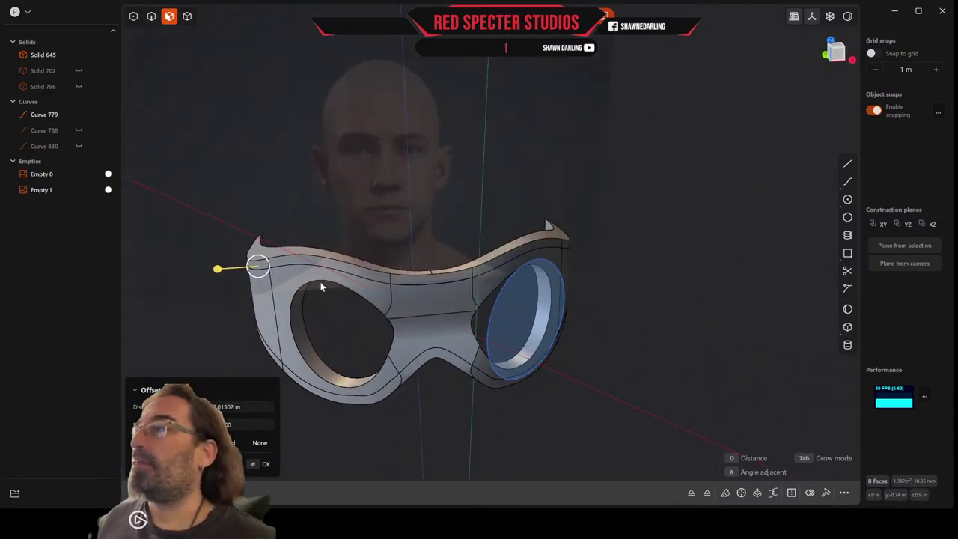
{"action": "middle_click_drag", "start_coordinate": [301, 318], "coordinate": [259, 225]}
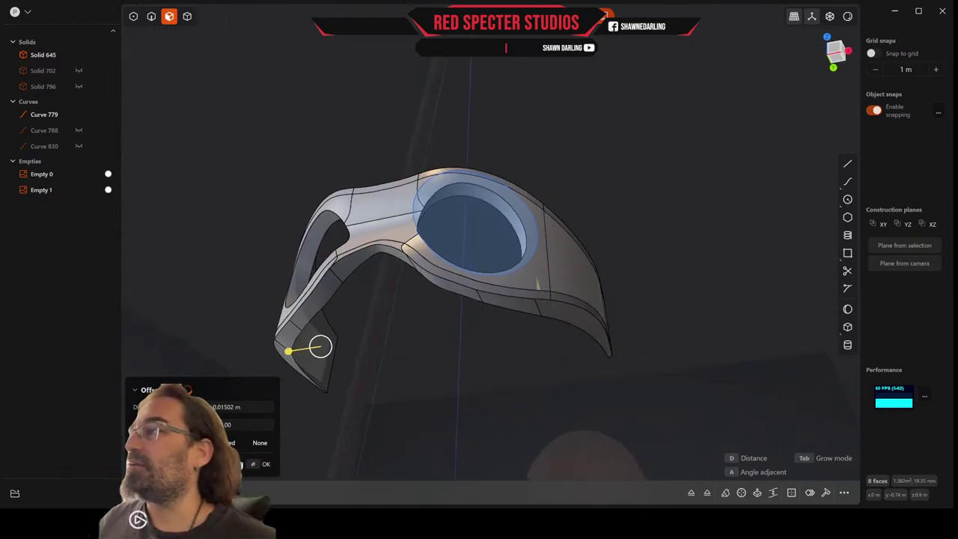
{"action": "key", "text": "Return"}
Try to offset only the frame's large side face between the eye opening and the strap end
{"action": "middle_click_drag", "start_coordinate": [445, 275], "coordinate": [446, 316]}
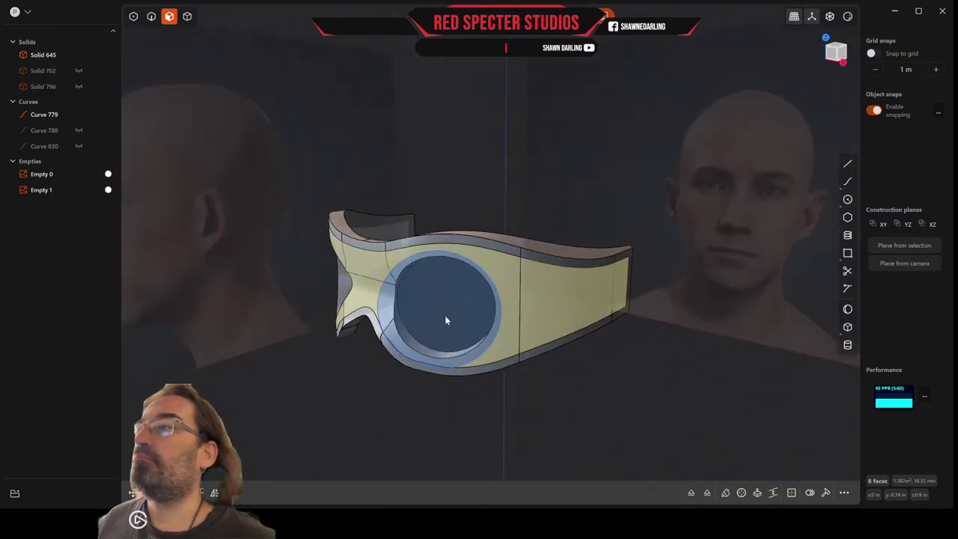
{"action": "left_click", "coordinate": [564, 307]}
{"action": "key", "text": "o"}
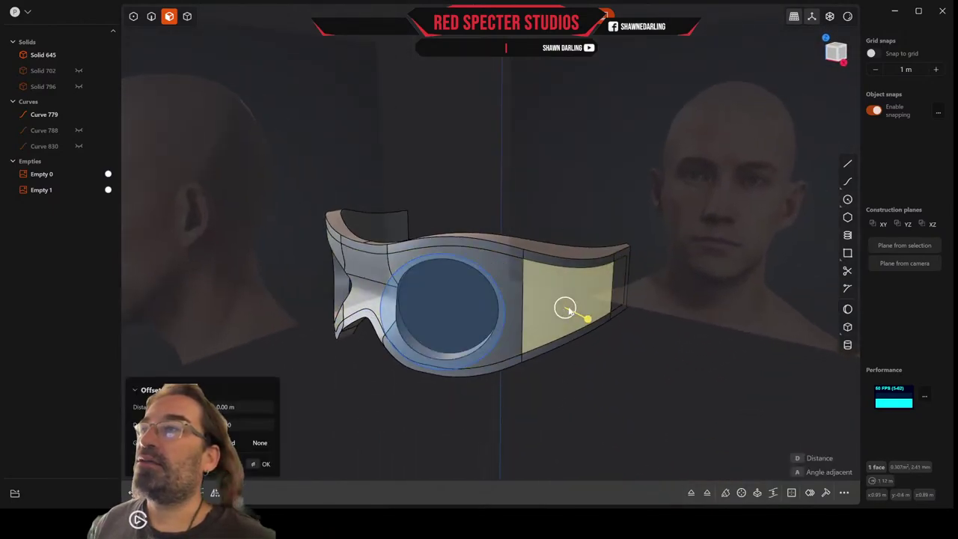
{"action": "left_click_drag", "start_coordinate": [588, 320], "coordinate": [580, 318]}
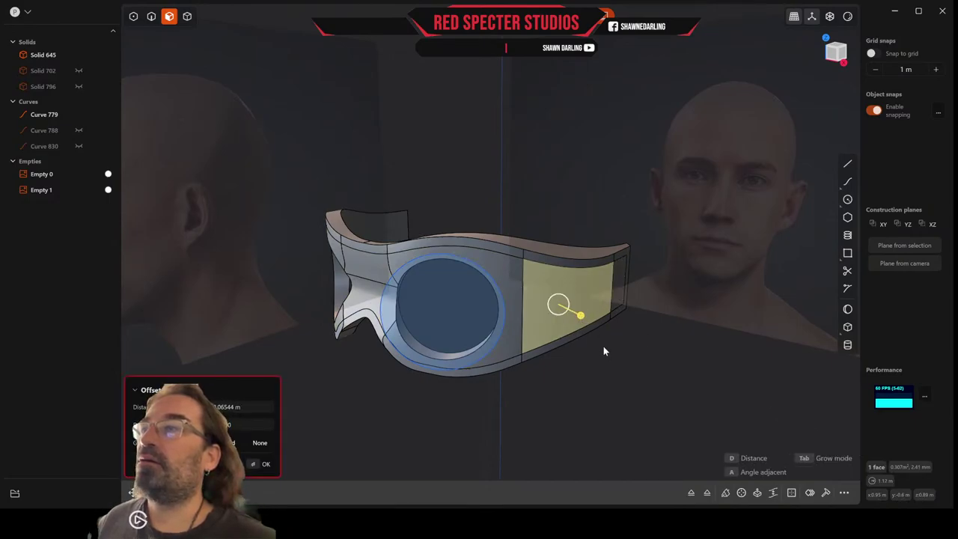
{"action": "key", "text": "Return"}
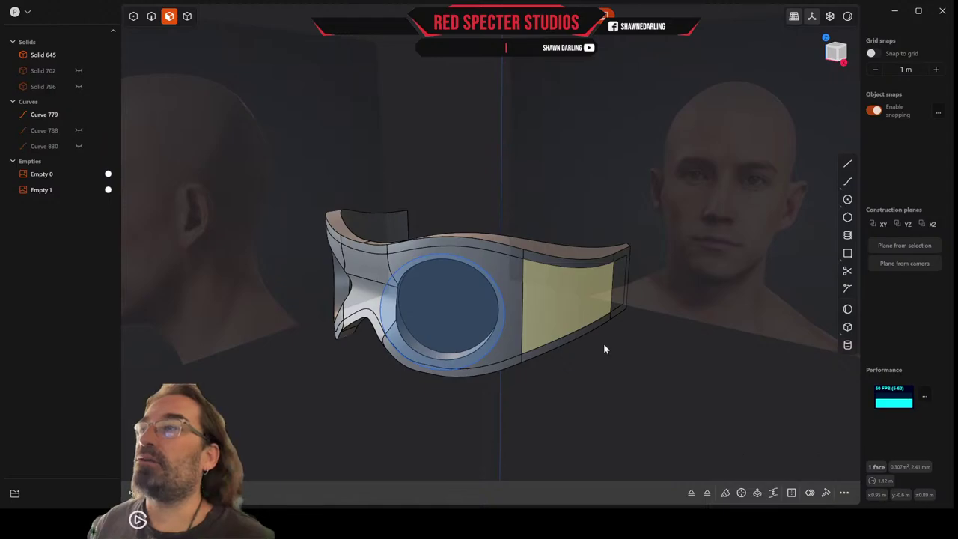
Select all of the frame's front faces from strap end to strap end, including the border strips around the perimeter
{"action": "middle_click_drag", "start_coordinate": [603, 343], "coordinate": [518, 303]}
{"action": "left_click", "coordinate": [555, 207]}
{"action": "key", "text": "o"}
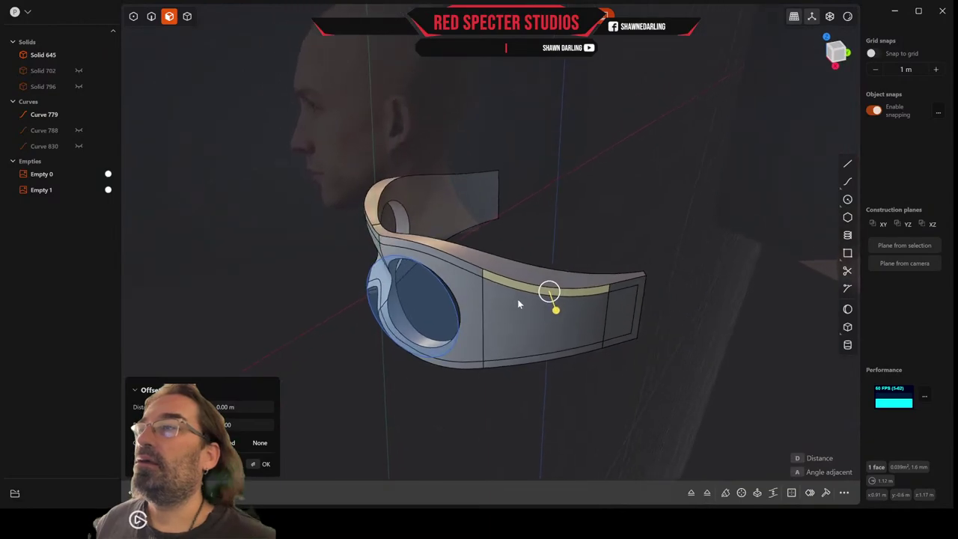
{"action": "double_click", "coordinate": [622, 292]}
{"action": "middle_click_drag", "start_coordinate": [617, 303], "coordinate": [552, 244]}
{"action": "left_click", "coordinate": [451, 311]}
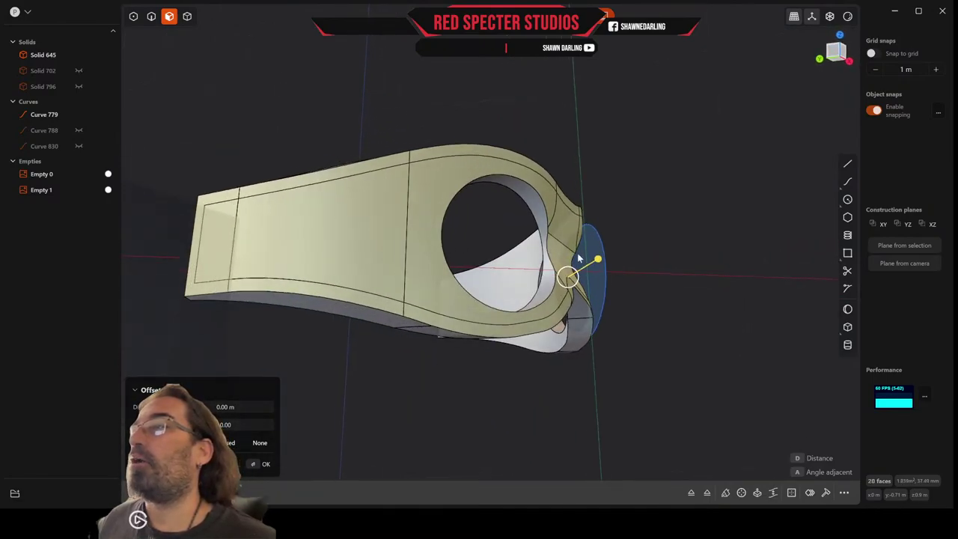
Try to offset all the selected front and border faces inward by about -0.0066 m
{"action": "scroll", "coordinate": [578, 258], "scroll_direction": "up", "scroll_amount": 3}
{"action": "left_click_drag", "start_coordinate": [595, 271], "coordinate": [594, 273]}
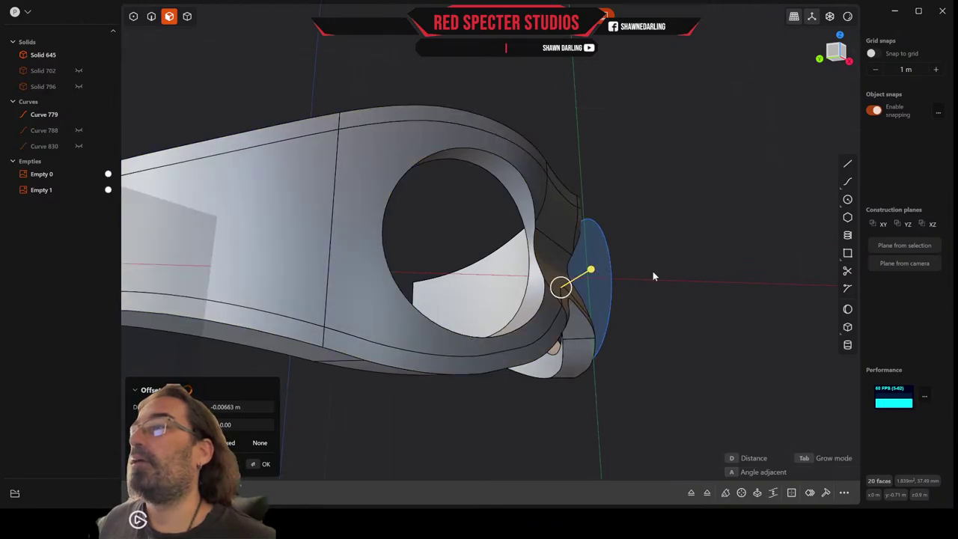
{"action": "middle_click_drag", "start_coordinate": [650, 273], "coordinate": [561, 283]}
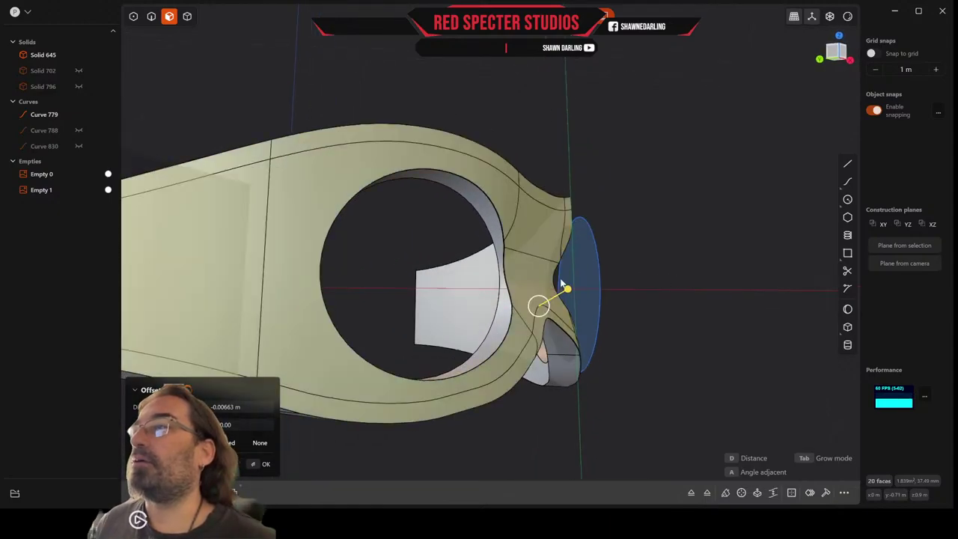
{"action": "middle_click_drag", "start_coordinate": [706, 288], "coordinate": [642, 258]}
{"action": "middle_click_drag", "start_coordinate": [677, 247], "coordinate": [764, 224], "text": "shift"}
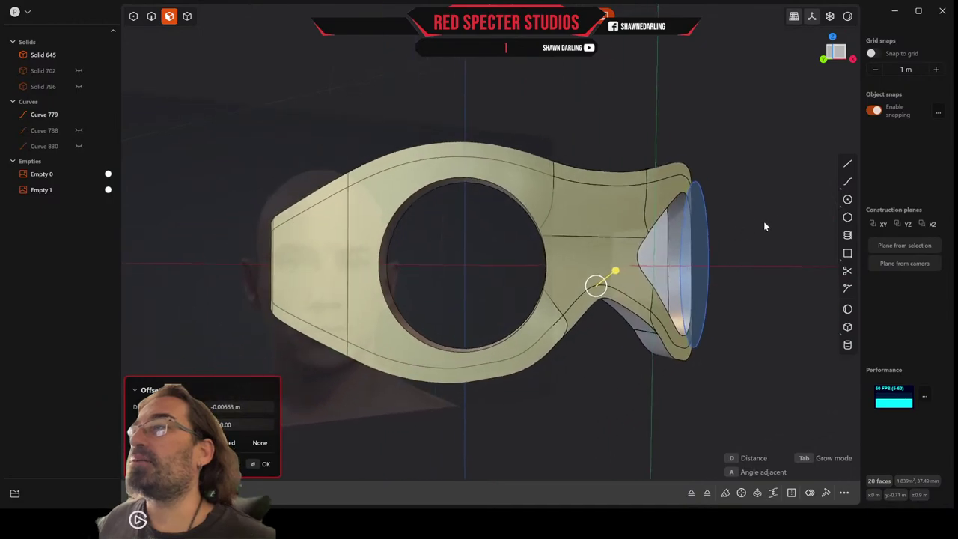
{"action": "middle_click_drag", "start_coordinate": [711, 239], "coordinate": [603, 264]}
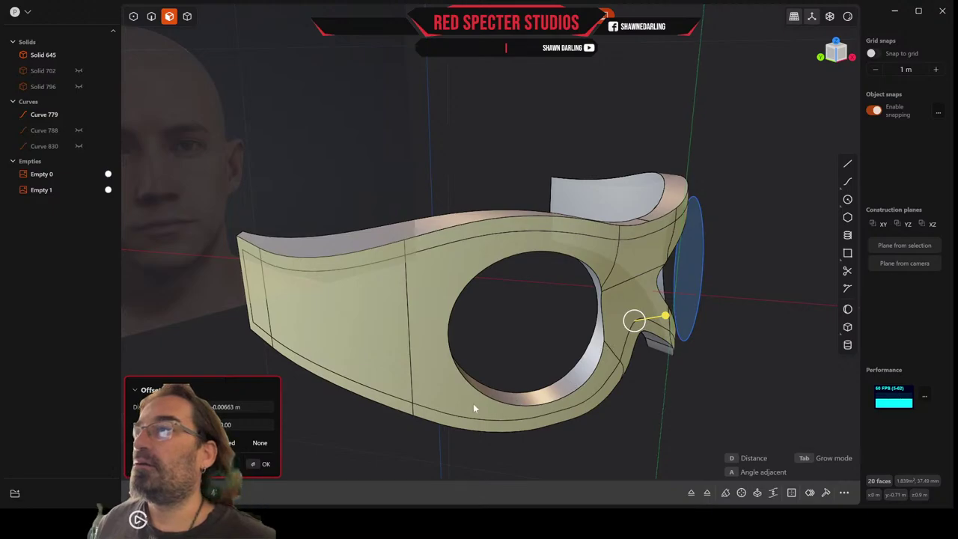
{"action": "middle_click_drag", "start_coordinate": [473, 403], "coordinate": [317, 381]}
{"action": "middle_click_drag", "start_coordinate": [617, 242], "coordinate": [659, 225]}
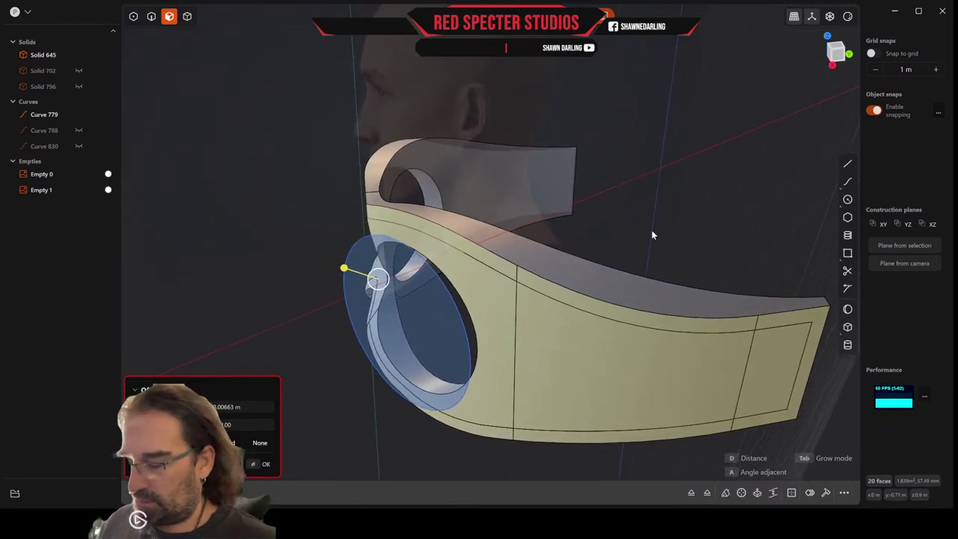
{"action": "key", "text": "Return"}
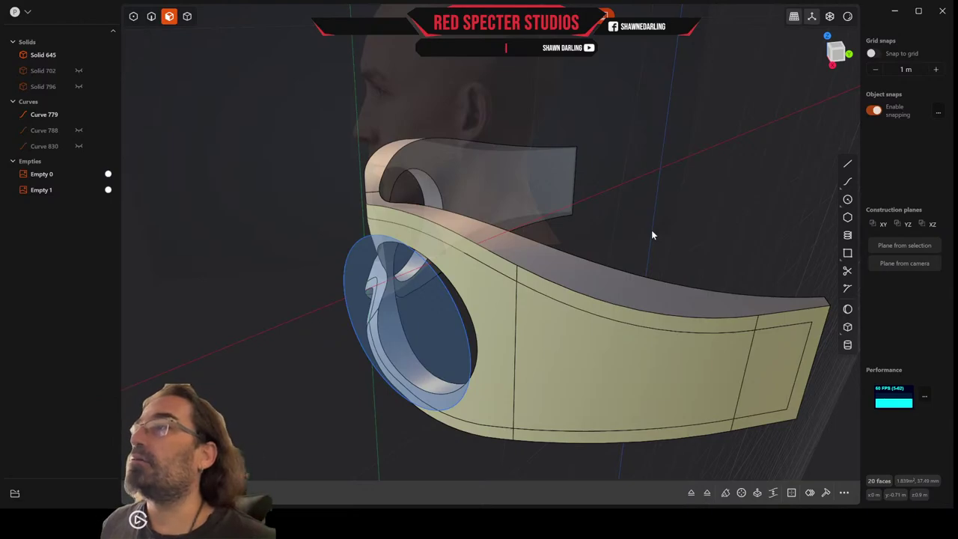
Duplicate the selected front faces as a separate sheet and move it about 0.043 m along Y into the frame
{"action": "key", "text": "ctrl+d"}
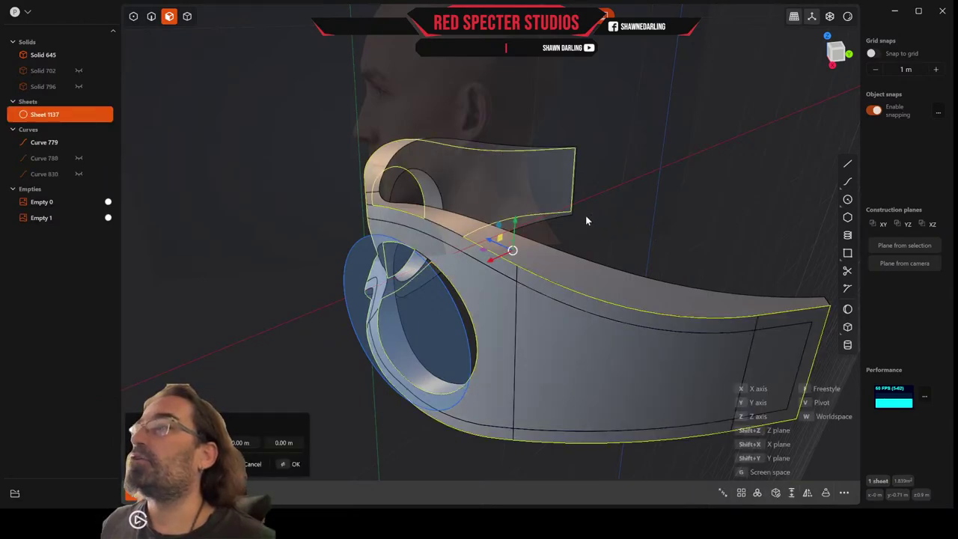
{"action": "middle_click_drag", "start_coordinate": [586, 220], "coordinate": [586, 268]}
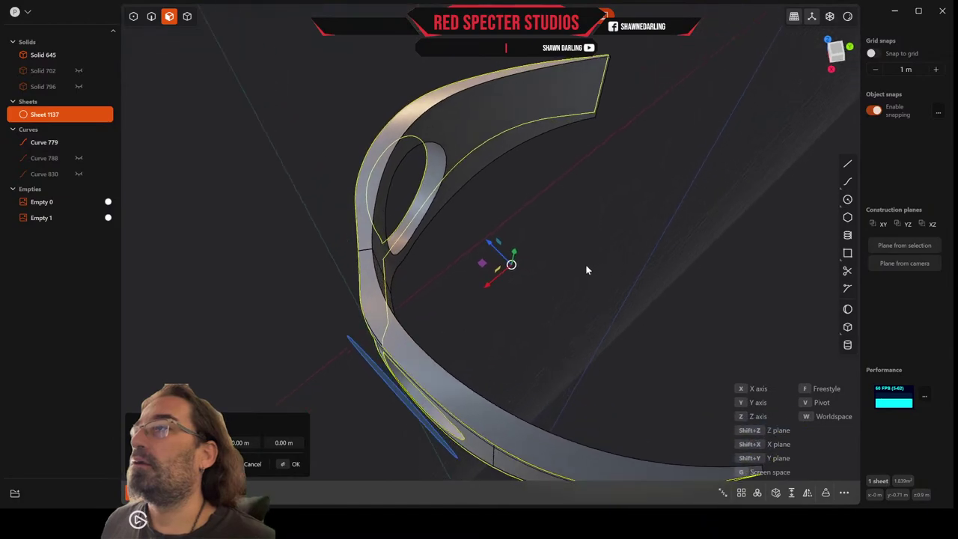
{"action": "key", "text": "Escape"}
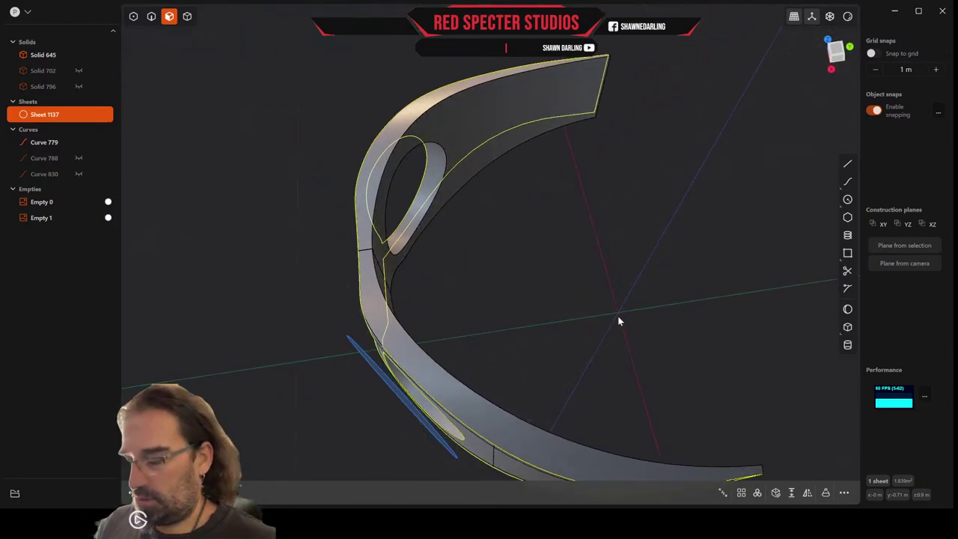
{"action": "key", "text": "g"}
{"action": "left_click_drag", "start_coordinate": [541, 261], "coordinate": [555, 278]}
{"action": "middle_click_drag", "start_coordinate": [554, 278], "coordinate": [558, 234]}
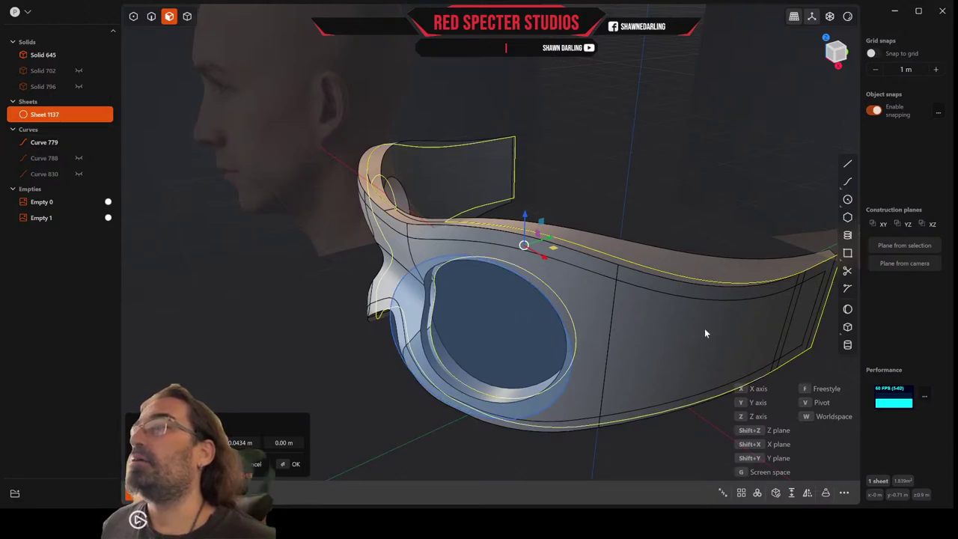
Switch to solid selection and try to cut the goggle frame, Solid 645, with the duplicated sheet
{"action": "left_click", "coordinate": [187, 18]}
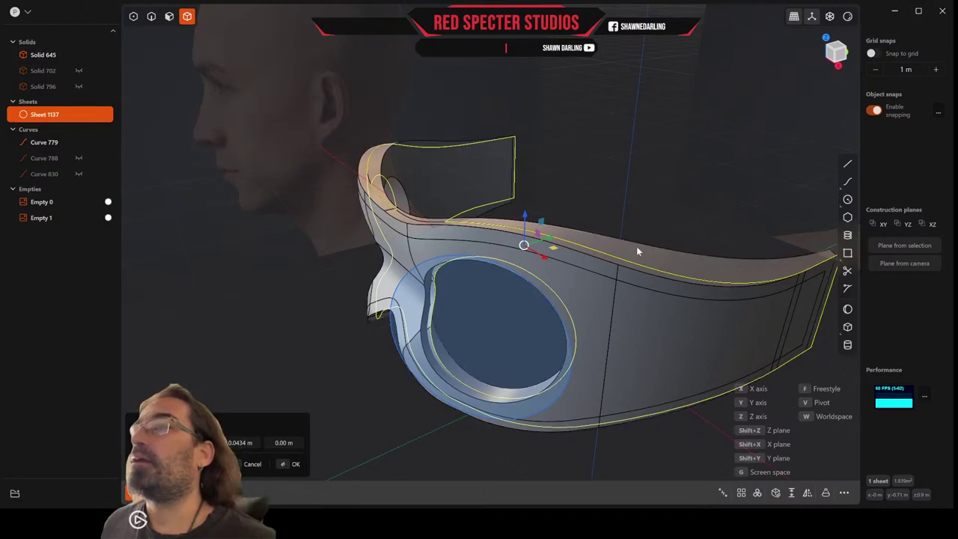
{"action": "left_click", "coordinate": [754, 265]}
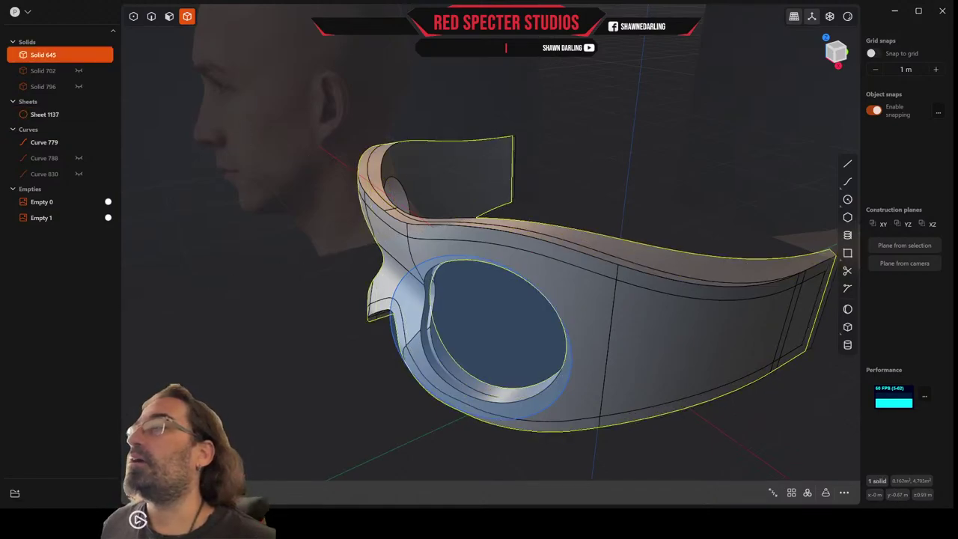
{"action": "key", "text": "c"}
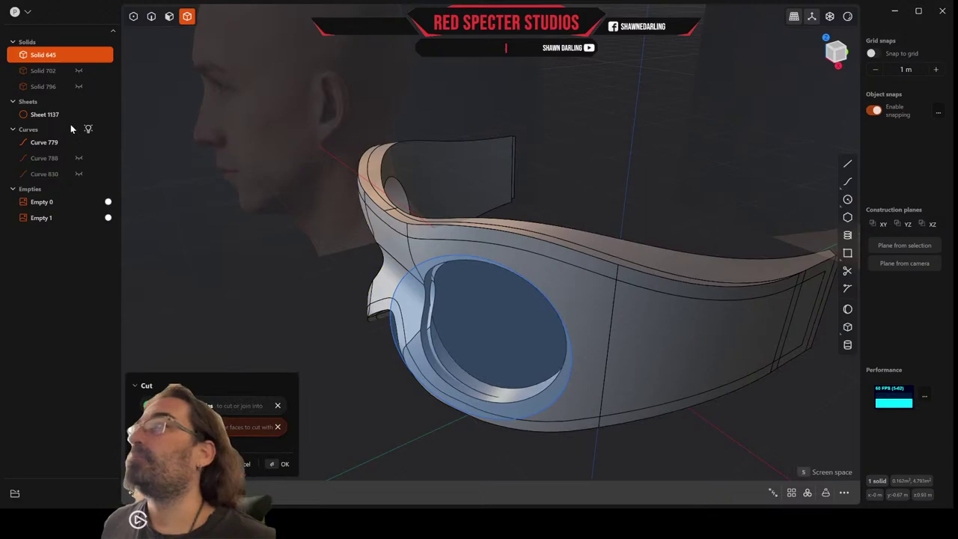
{"action": "left_click", "coordinate": [48, 116]}
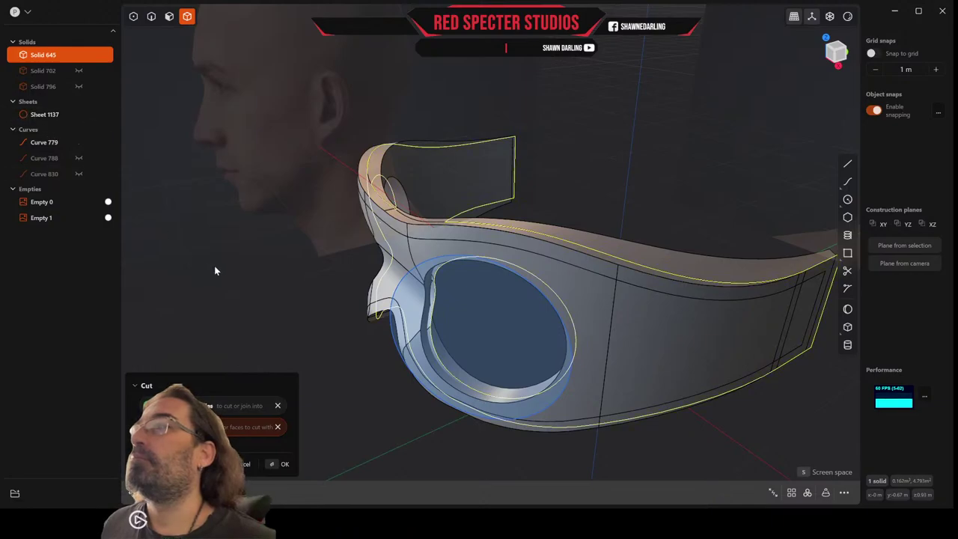
{"action": "middle_click_drag", "start_coordinate": [244, 272], "coordinate": [272, 323]}
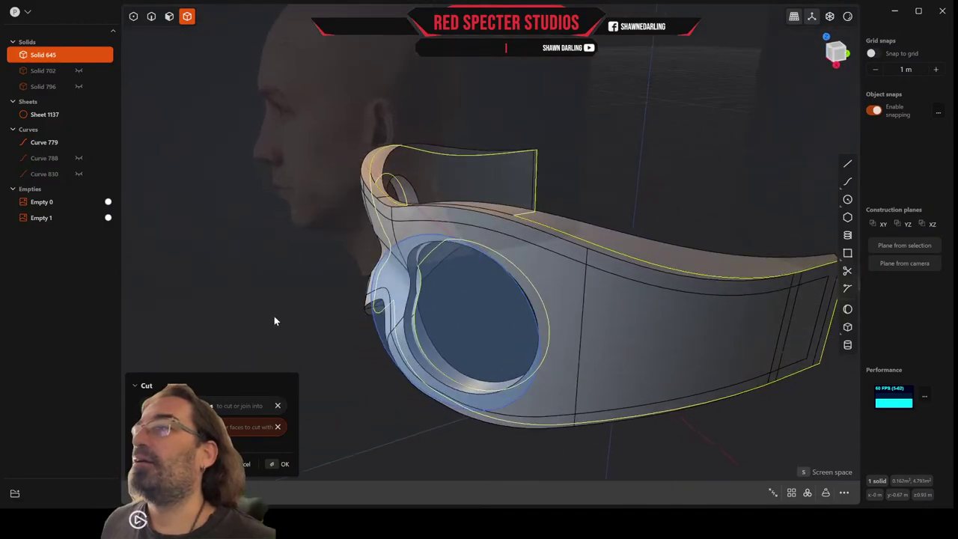
{"action": "key", "text": "Return"}
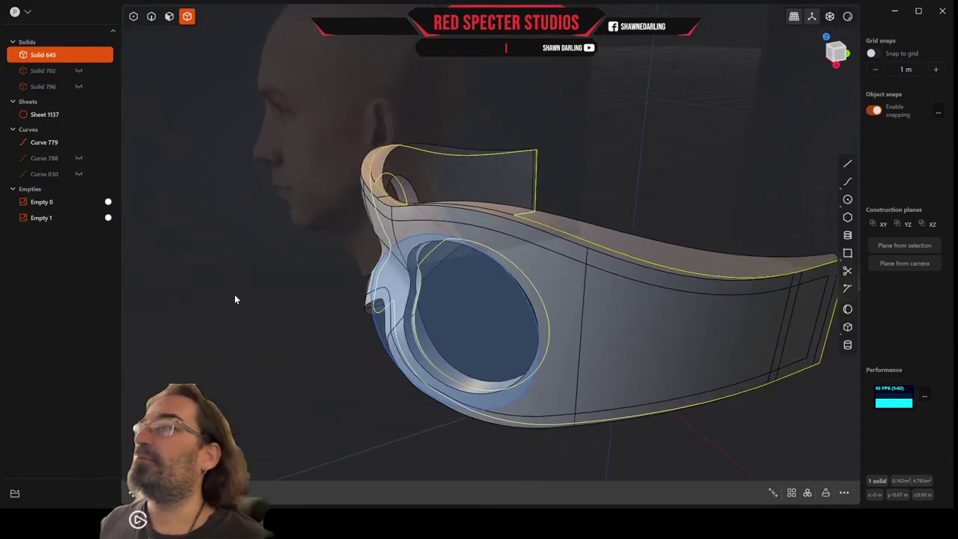
Extend the boundary edges of the duplicated sheet, Sheet 1137, outward by a small distance
{"action": "middle_click_drag", "start_coordinate": [235, 297], "coordinate": [204, 305]}
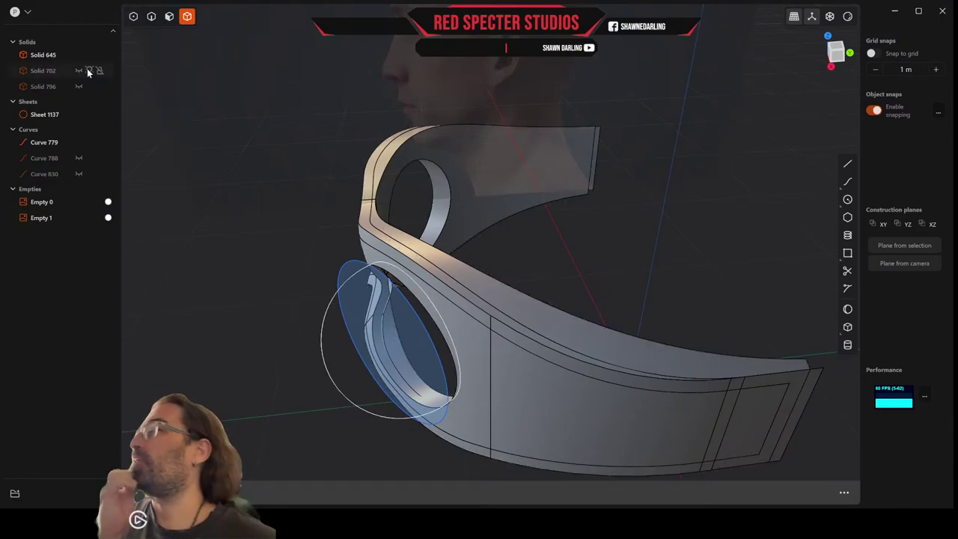
{"action": "left_click", "coordinate": [39, 117]}
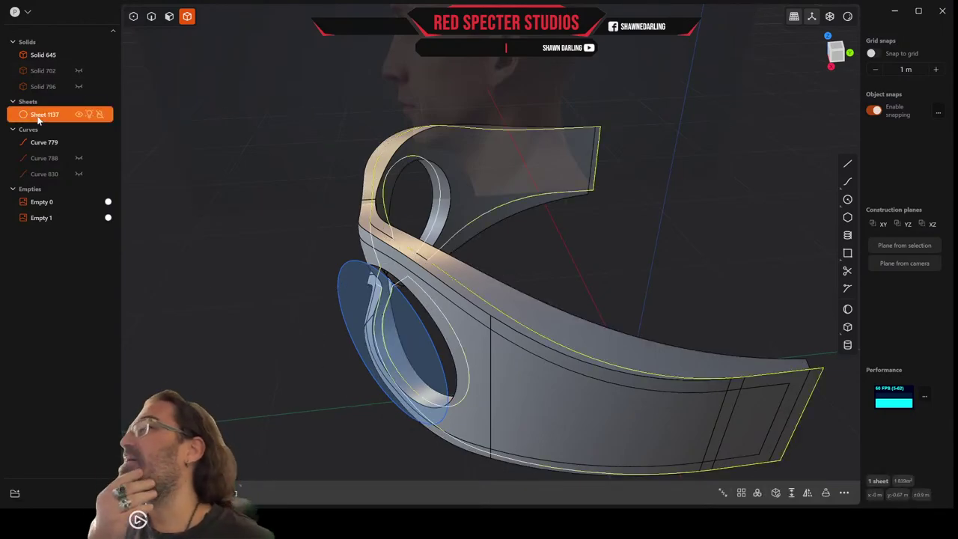
{"action": "left_click", "coordinate": [807, 492]}
{"action": "left_click", "coordinate": [246, 443]}
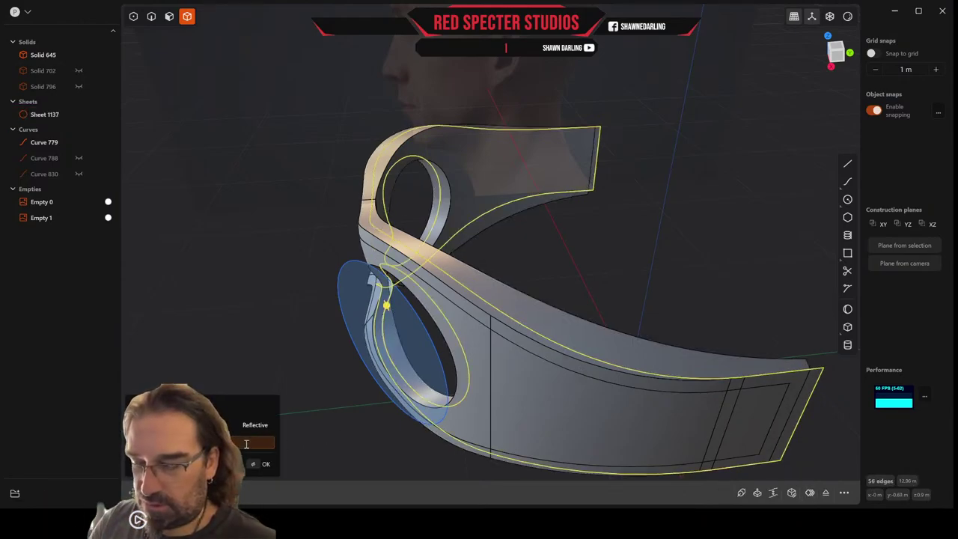
{"action": "key", "text": "Return"}
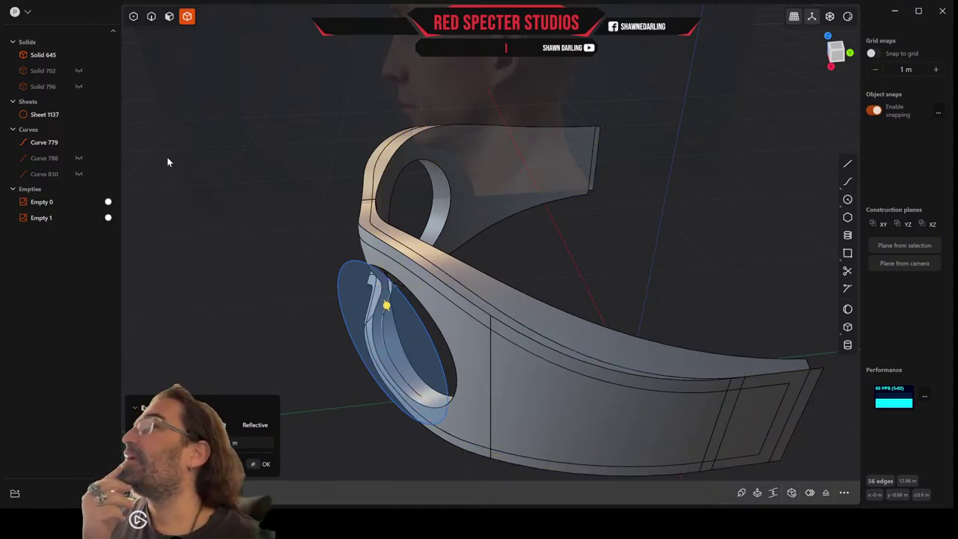
Thicken the duplicated front sheet, Sheet 1137, by 0.001 m to turn it into a solid
{"action": "left_click", "coordinate": [51, 115]}
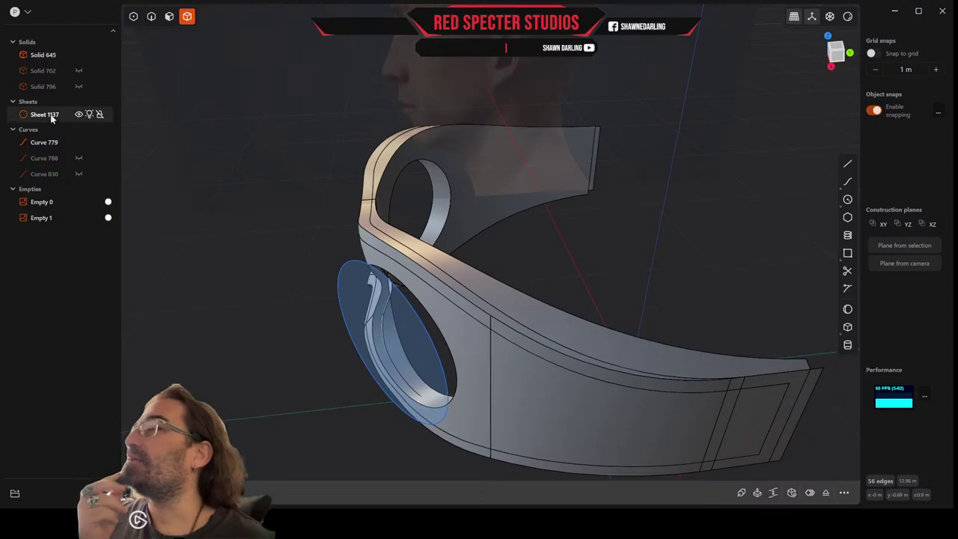
{"action": "left_click", "coordinate": [49, 57]}
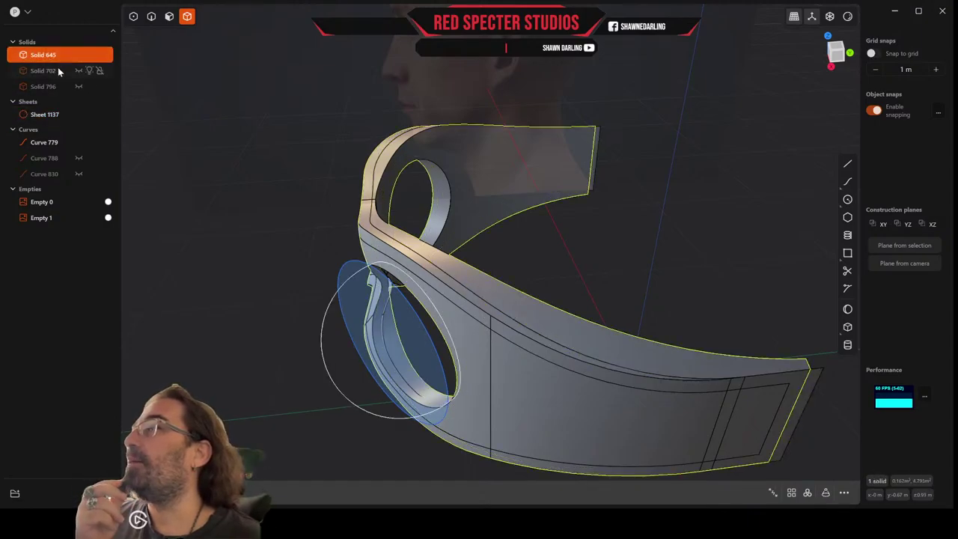
{"action": "left_click", "coordinate": [43, 73]}
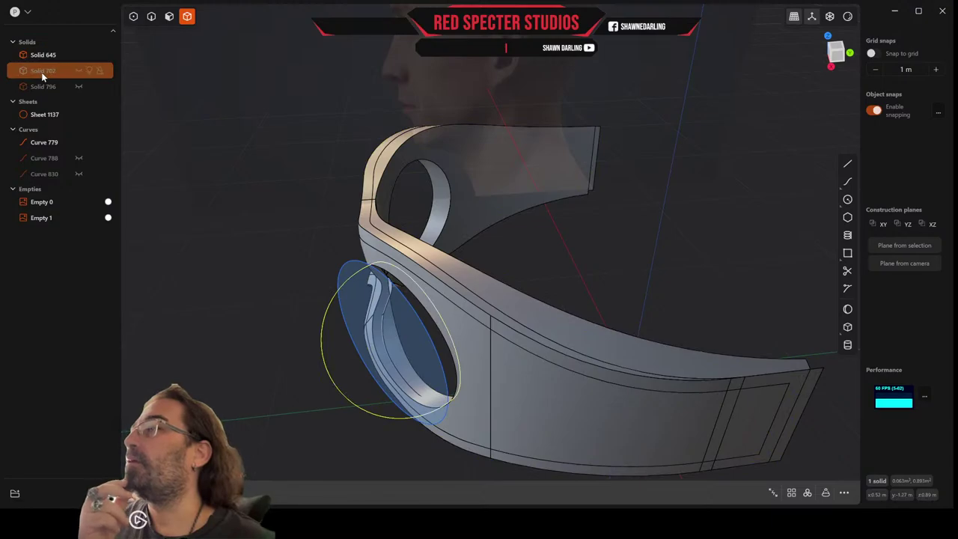
{"action": "left_click", "coordinate": [41, 87]}
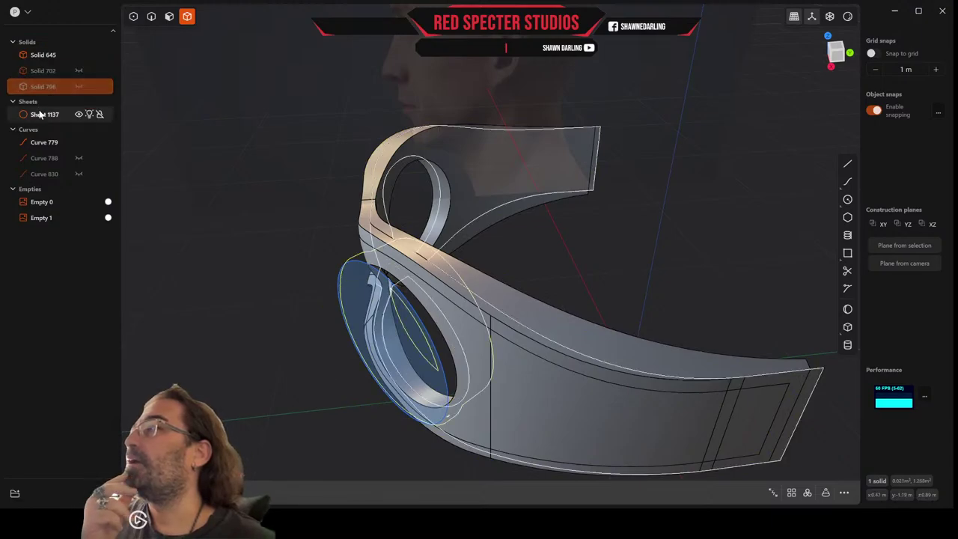
{"action": "left_click", "coordinate": [43, 114]}
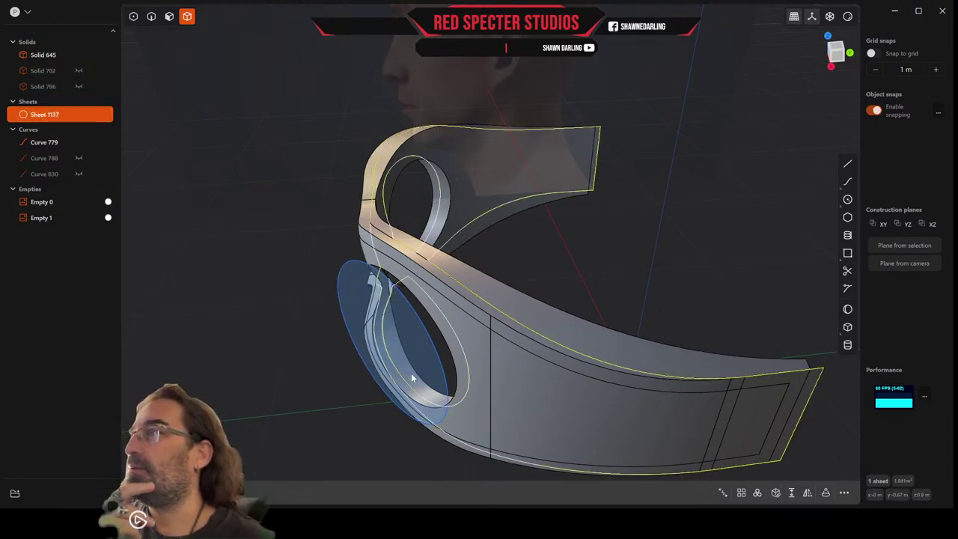
{"action": "left_click", "coordinate": [793, 493]}
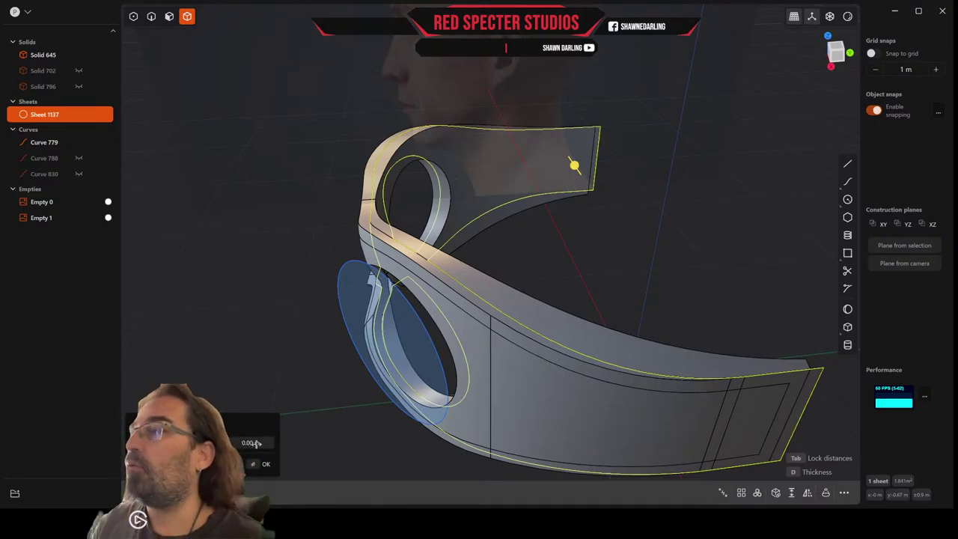
{"action": "key", "text": "Escape"}
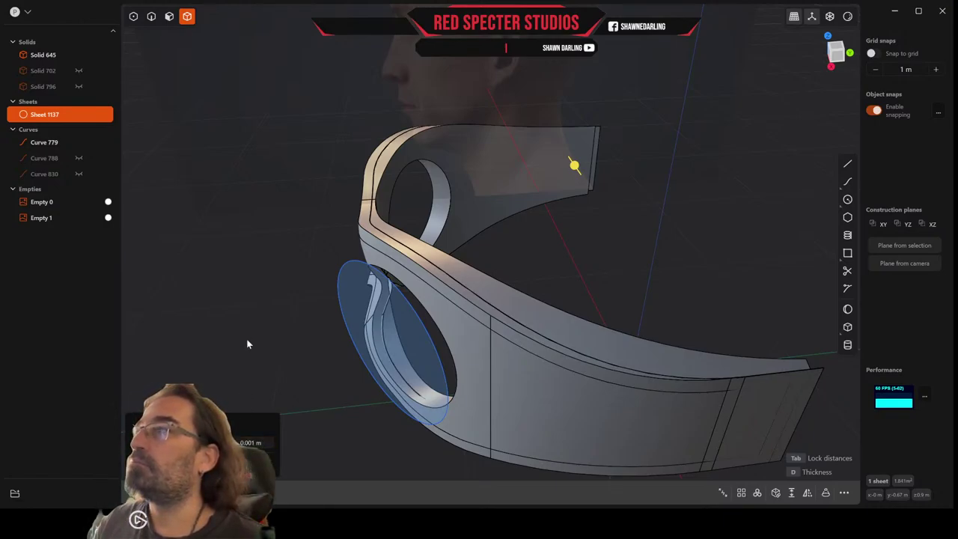
{"action": "middle_click_drag", "start_coordinate": [229, 305], "coordinate": [326, 324]}
{"action": "key", "text": "Escape"}
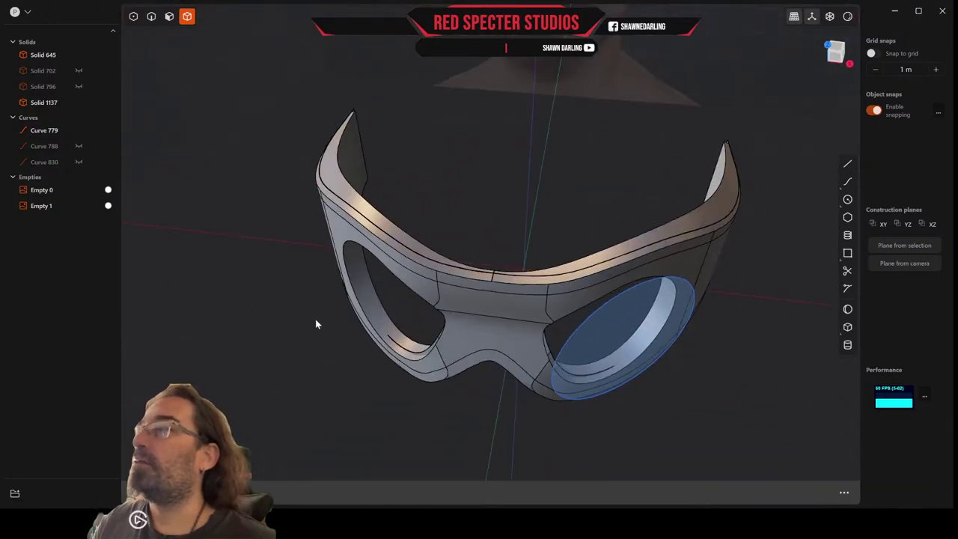
{"action": "middle_click_drag", "start_coordinate": [314, 322], "coordinate": [269, 316]}
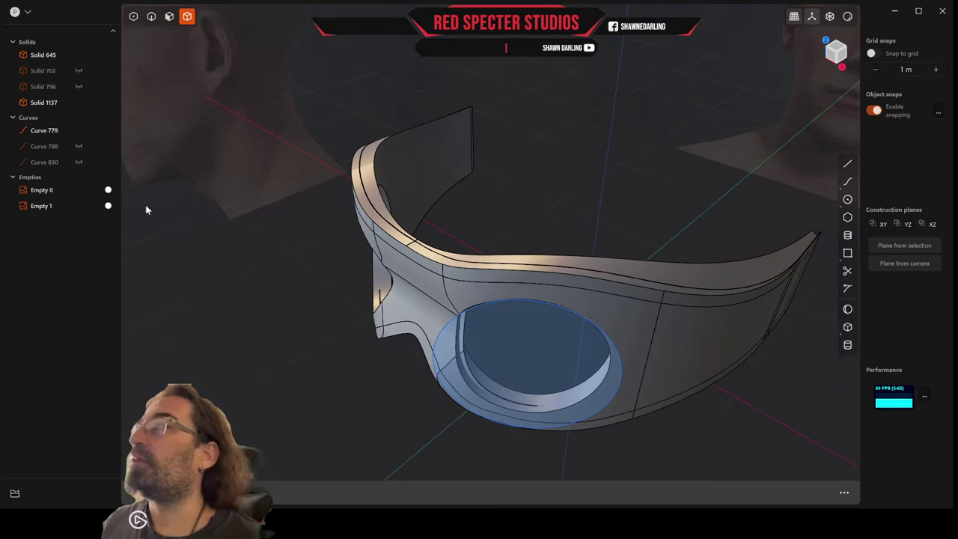
Try to Boolean the goggle frame, Solid 645, with the thickened front sheet, Solid 1137, as the tool body
{"action": "left_click", "coordinate": [384, 188]}
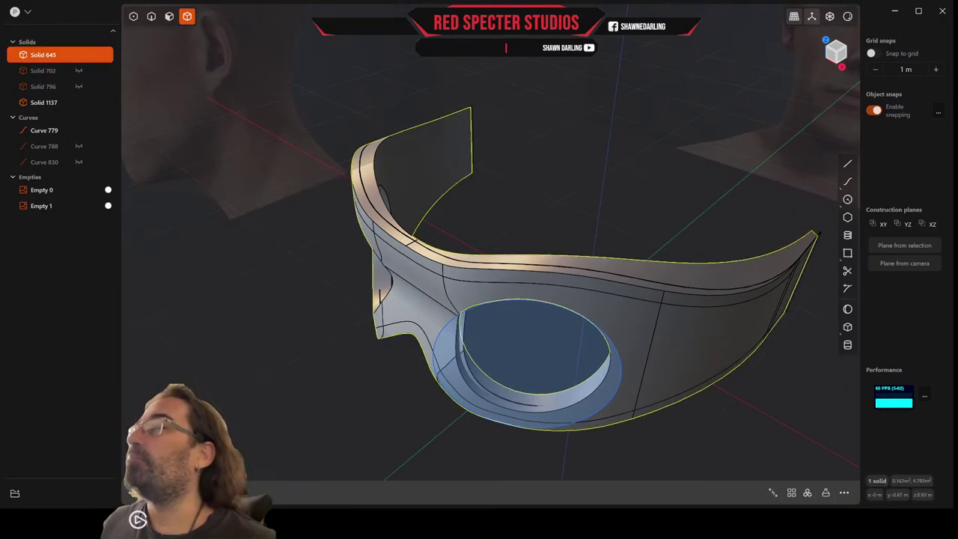
{"action": "key", "text": "q"}
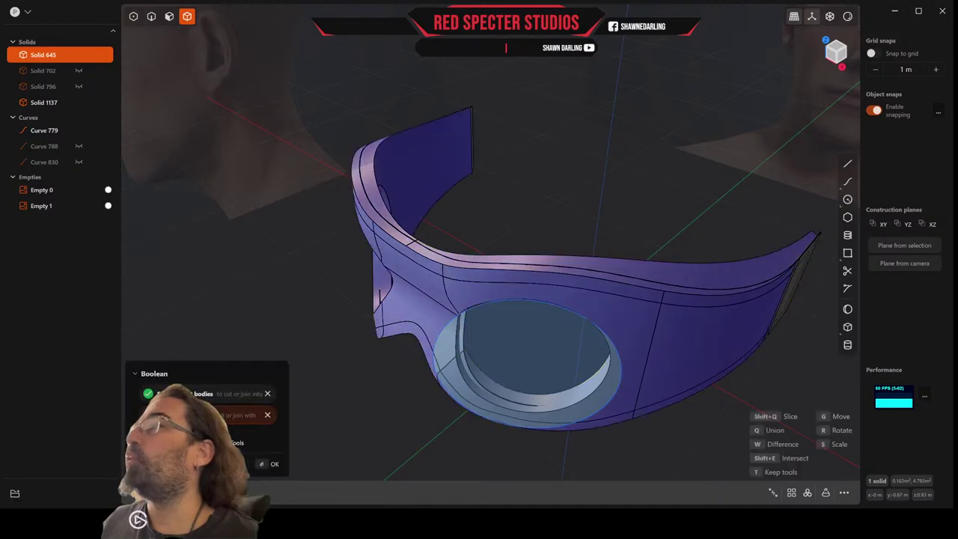
{"action": "left_click", "coordinate": [51, 102]}
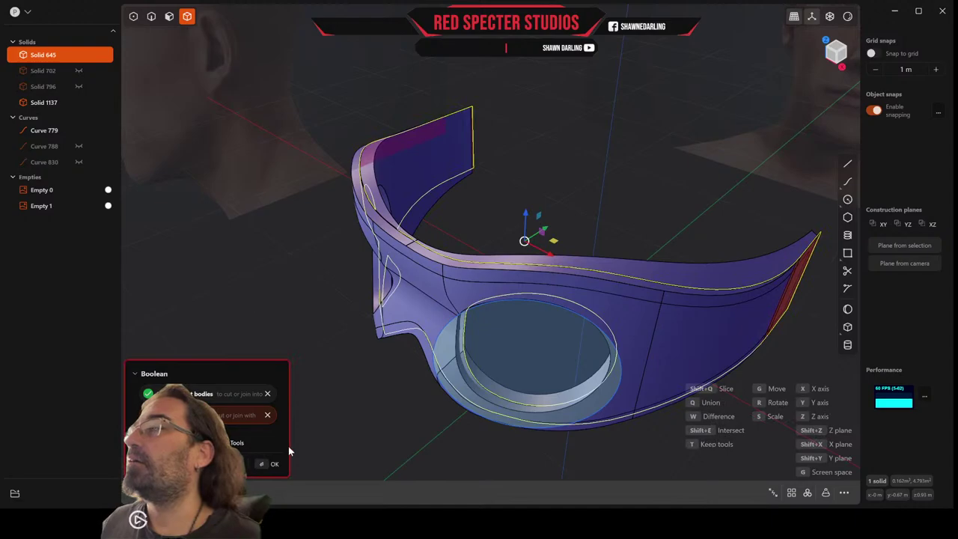
{"action": "left_click", "coordinate": [276, 463]}
{"action": "middle_click_drag", "start_coordinate": [332, 438], "coordinate": [305, 397]}
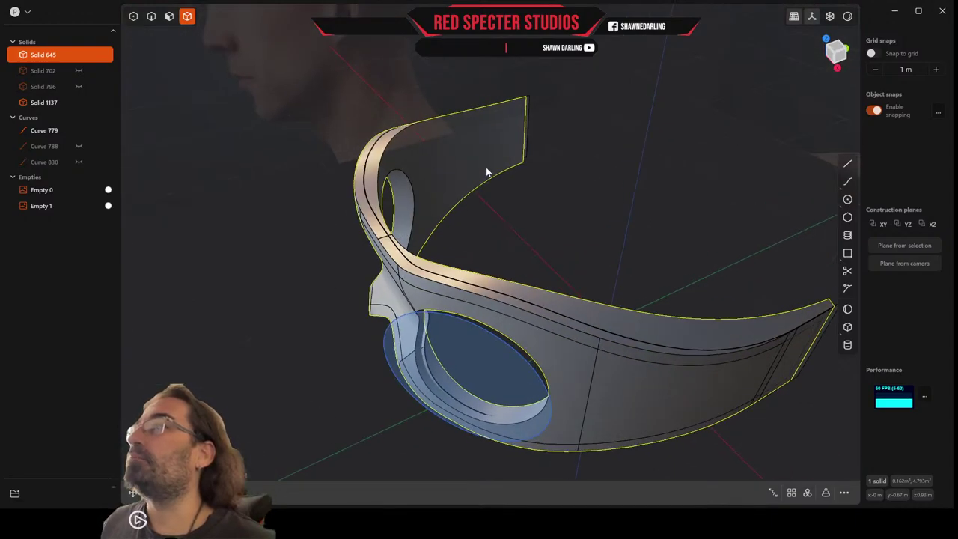
{"action": "key", "text": "Escape"}
Inspect the frame's front and inner side, and undo the thickening of the duplicated front sheet
{"action": "middle_click_drag", "start_coordinate": [485, 167], "coordinate": [534, 192]}
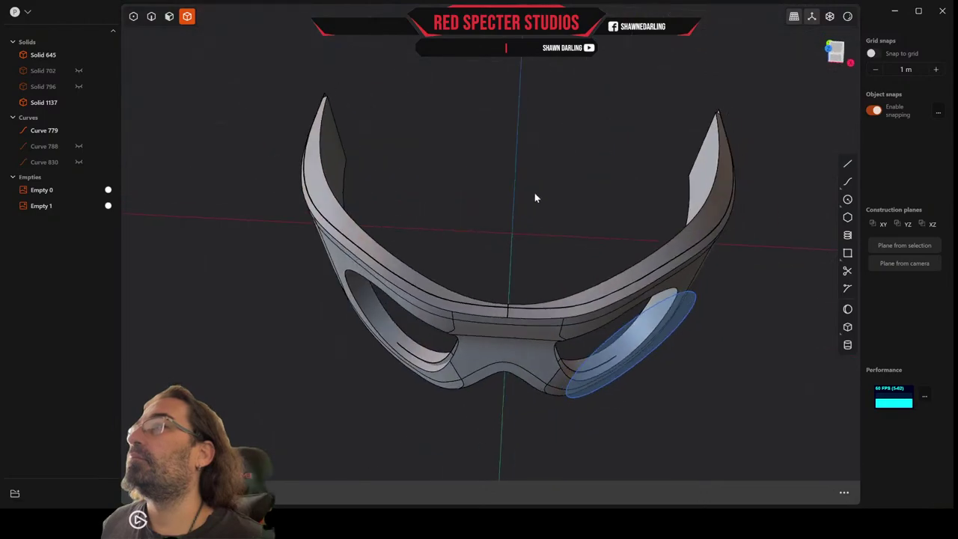
{"action": "left_click", "coordinate": [372, 244]}
{"action": "middle_click_drag", "start_coordinate": [372, 244], "coordinate": [284, 227]}
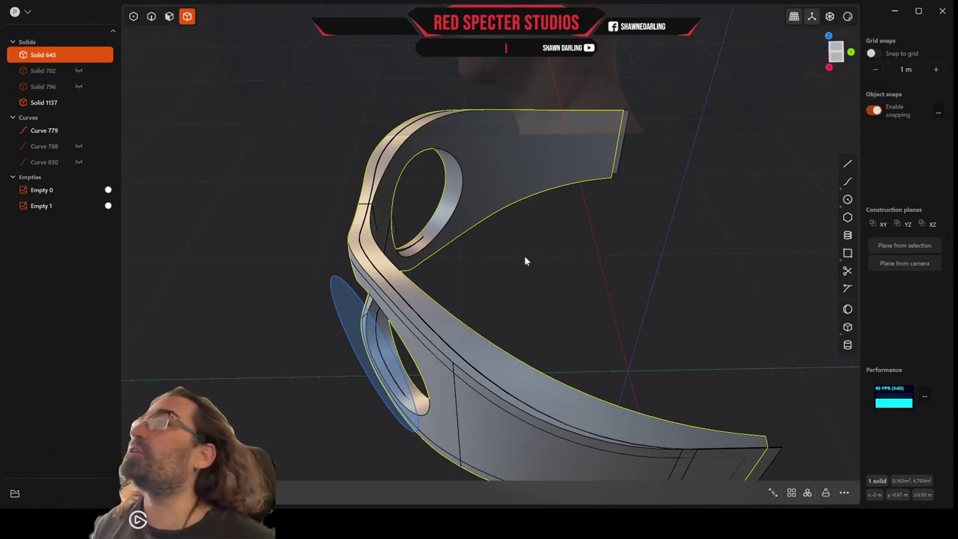
{"action": "middle_click_drag", "start_coordinate": [412, 210], "coordinate": [353, 203]}
{"action": "left_click", "coordinate": [390, 204]}
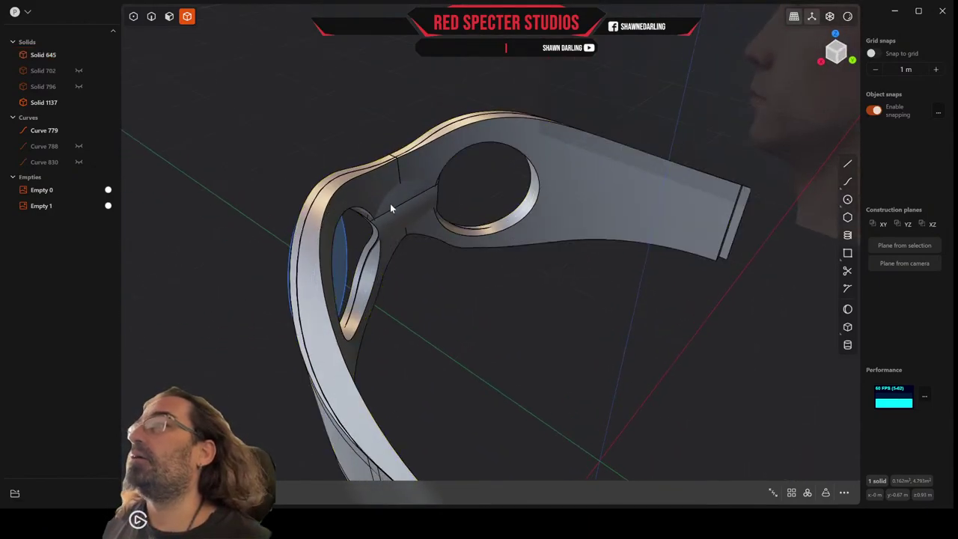
{"action": "left_click", "coordinate": [429, 244]}
{"action": "key", "text": "ctrl+z"}
{"action": "key", "text": "ctrl+z"}
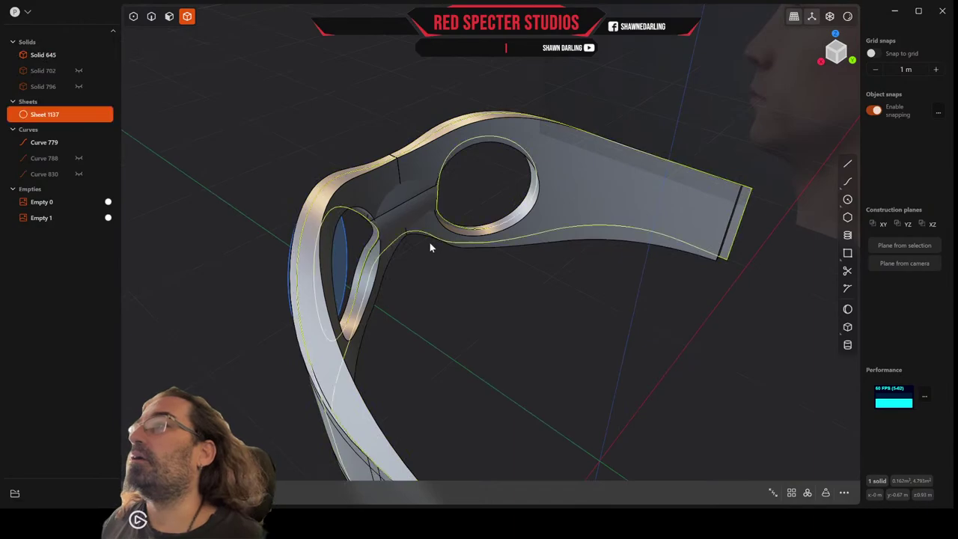
{"action": "left_click", "coordinate": [428, 240]}
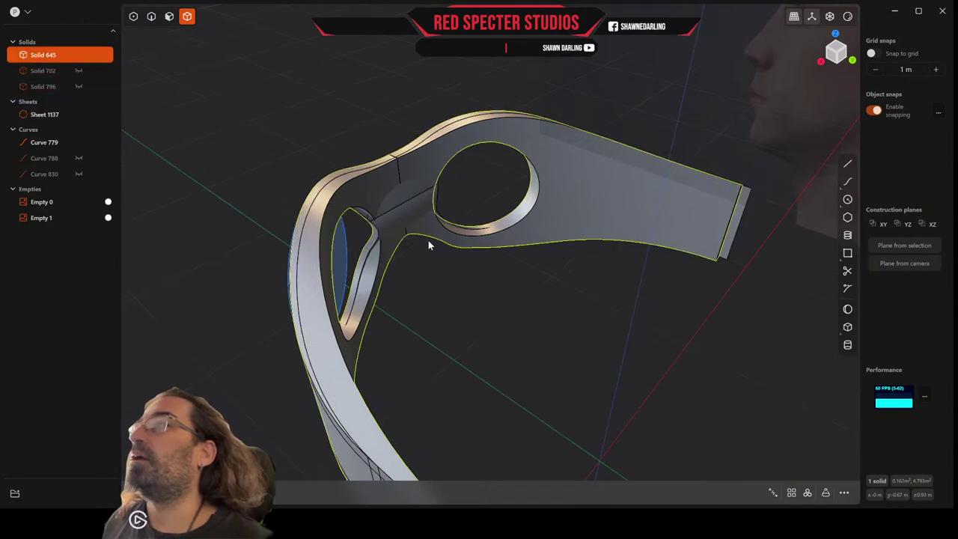
{"action": "left_click", "coordinate": [44, 115]}
{"action": "middle_click_drag", "start_coordinate": [435, 289], "coordinate": [406, 258]}
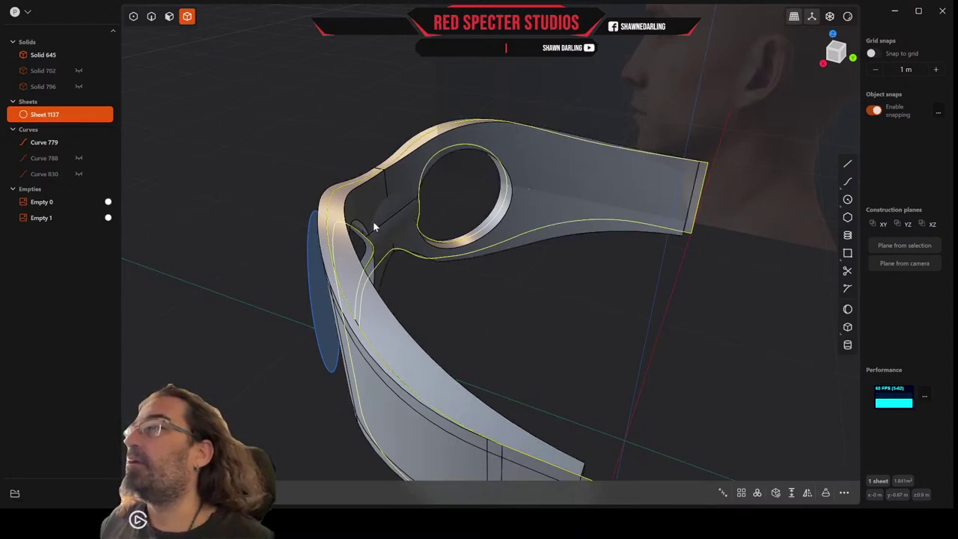
{"action": "key", "text": "g"}
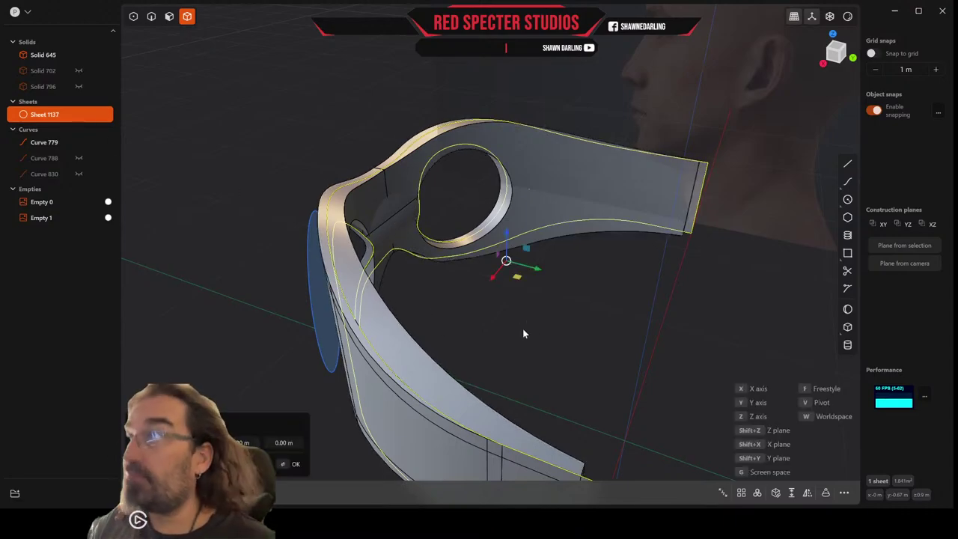
{"action": "left_click_drag", "start_coordinate": [537, 274], "coordinate": [593, 292]}
{"action": "middle_click_drag", "start_coordinate": [593, 291], "coordinate": [459, 329]}
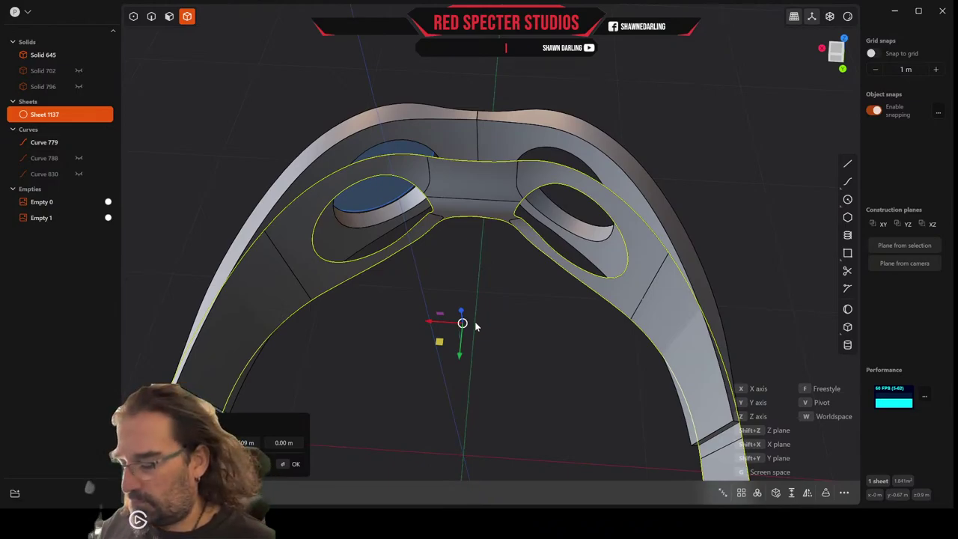
{"action": "key", "text": "Escape"}
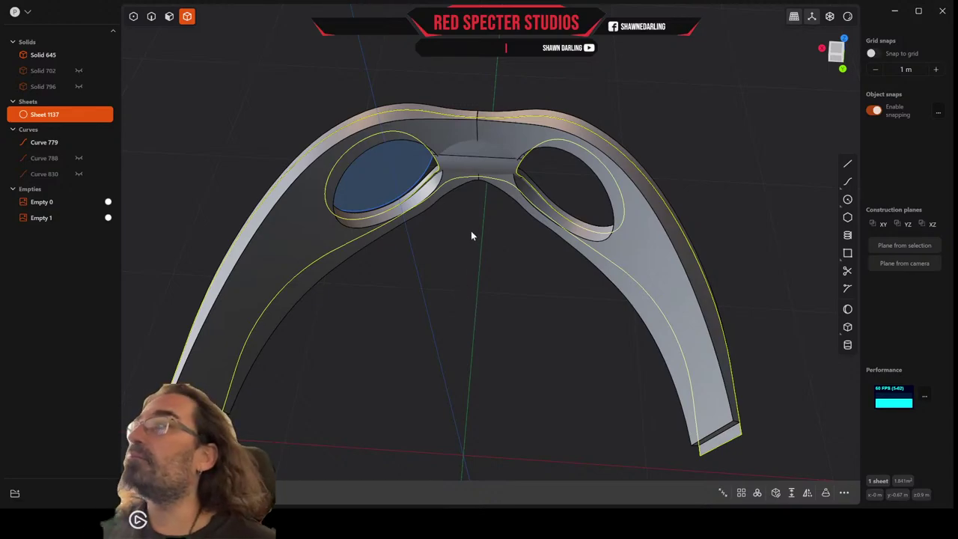
Move the duplicated front sheet, Sheet 1137, out of the frame along Y and delete it
{"action": "mouse_move", "coordinate": [97, 120]}
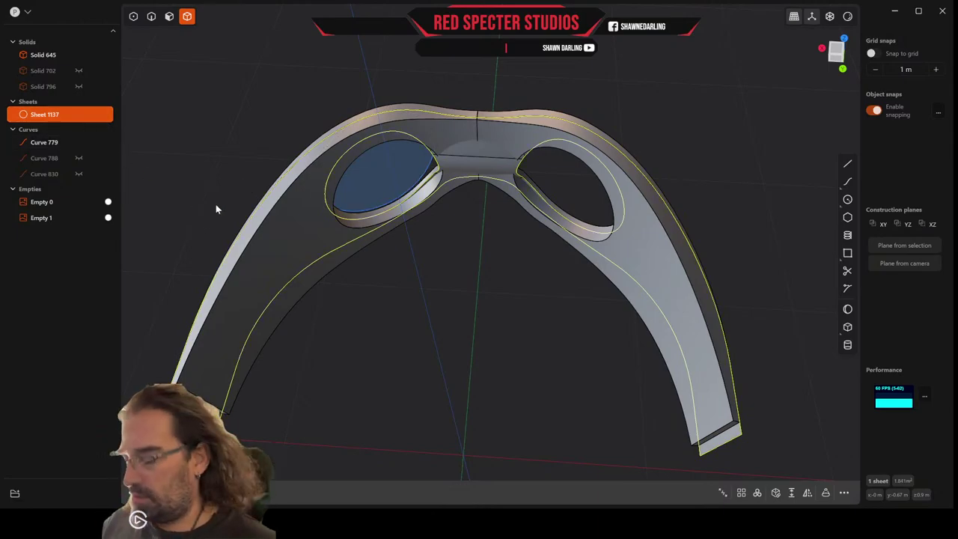
{"action": "middle_click_drag", "start_coordinate": [297, 202], "coordinate": [78, 94]}
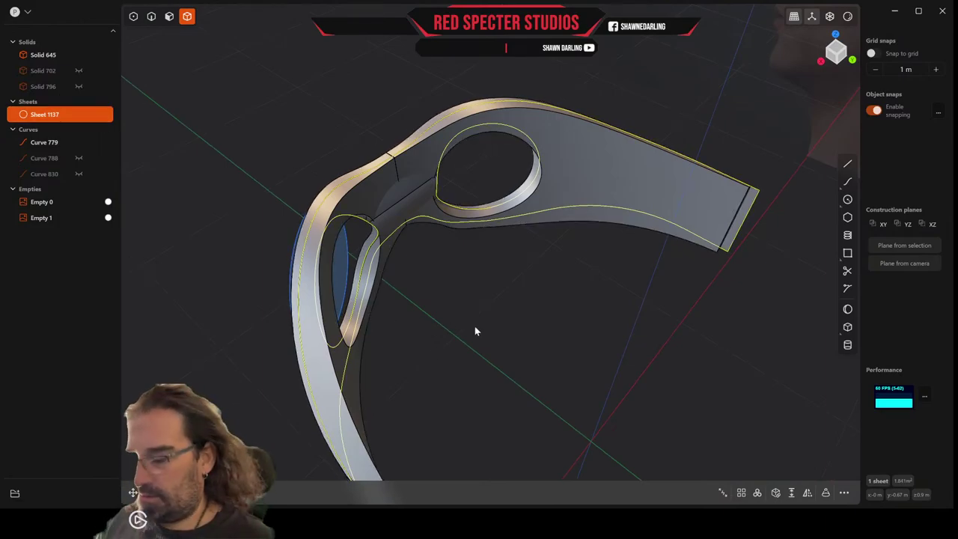
{"action": "scroll", "coordinate": [537, 306], "scroll_direction": "down", "scroll_amount": 3}
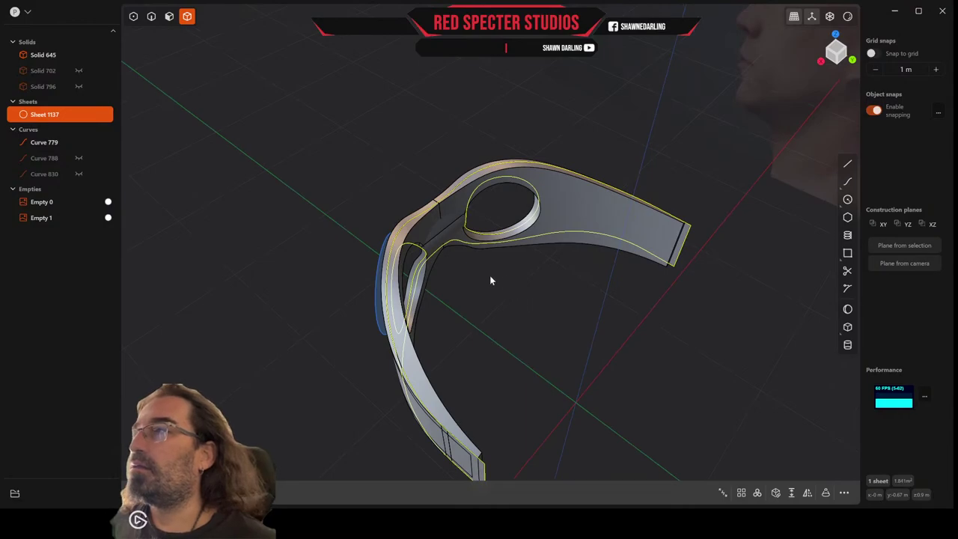
{"action": "scroll", "coordinate": [511, 325], "scroll_direction": "down", "scroll_amount": 2}
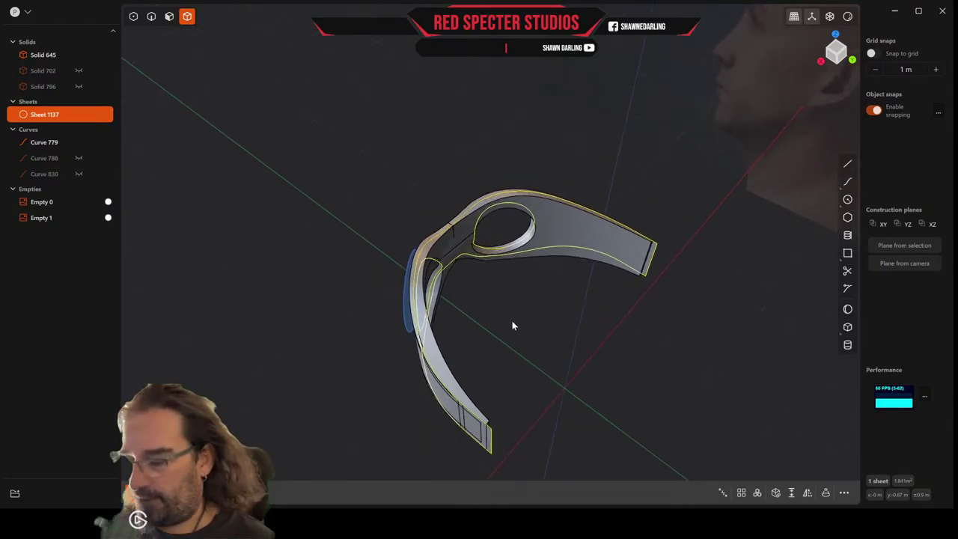
{"action": "left_click", "coordinate": [501, 305]}
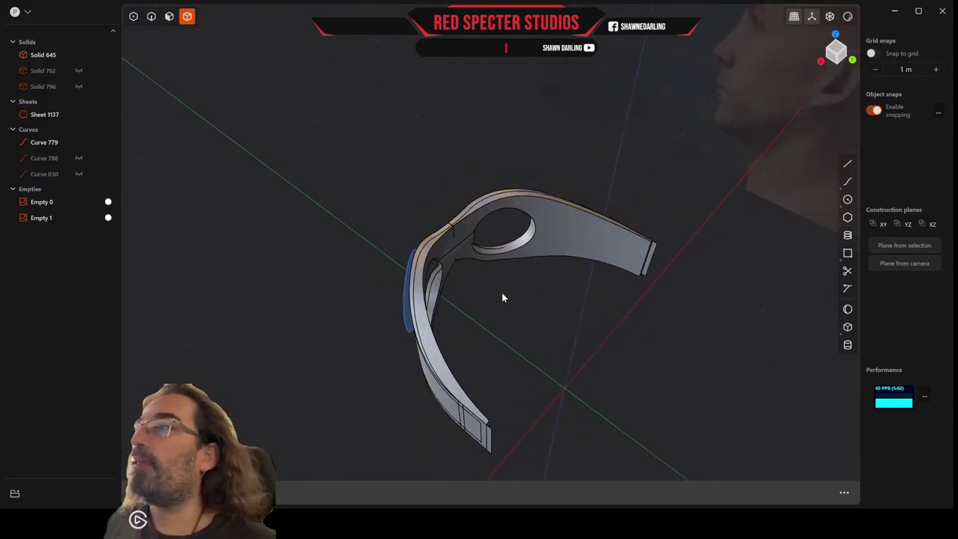
{"action": "left_click", "coordinate": [59, 114]}
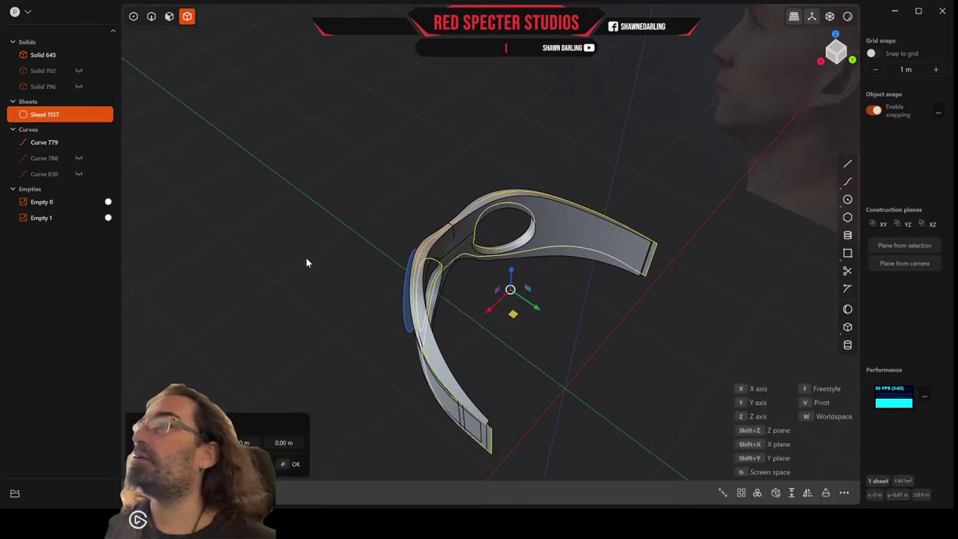
{"action": "key", "text": "ctrl+d"}
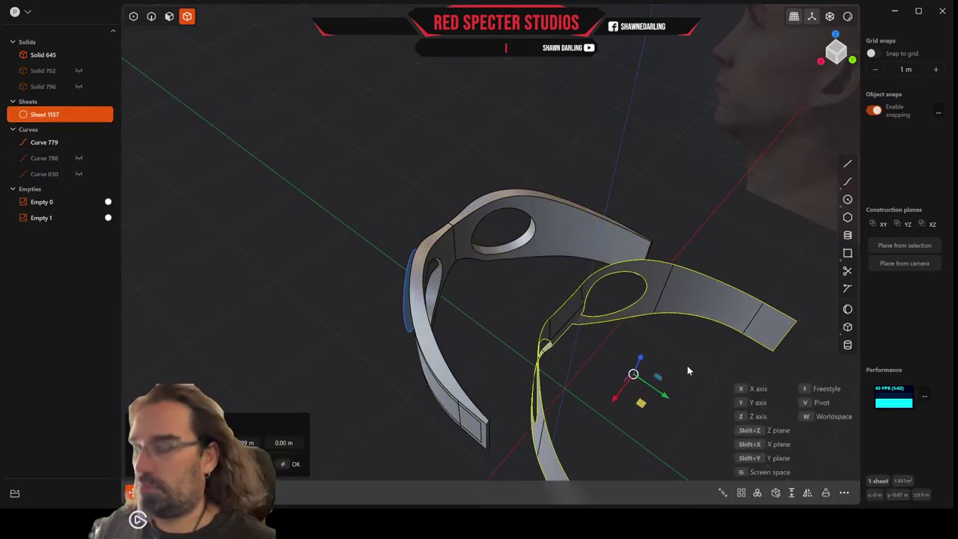
{"action": "left_click", "coordinate": [686, 365]}
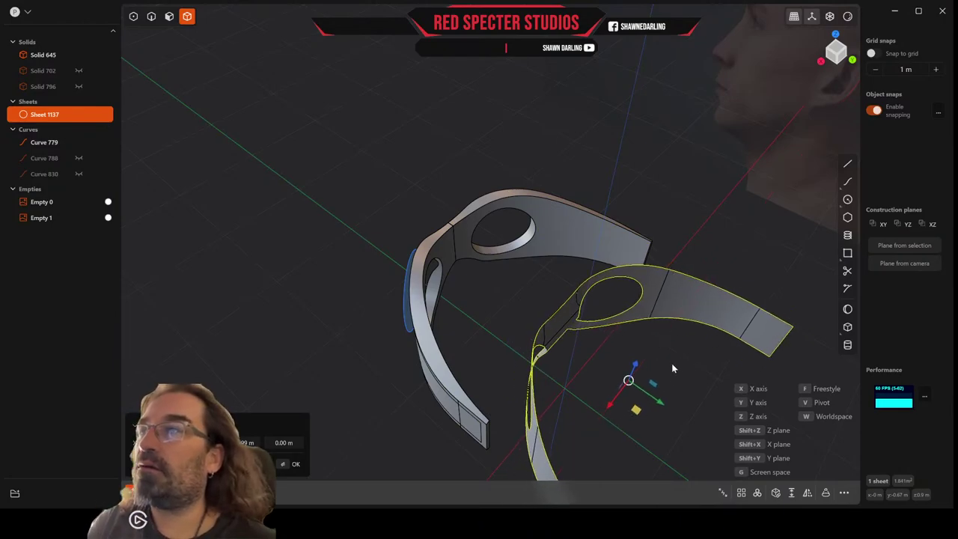
{"action": "key", "text": "Delete"}
{"action": "middle_click_drag", "start_coordinate": [616, 365], "coordinate": [582, 261]}
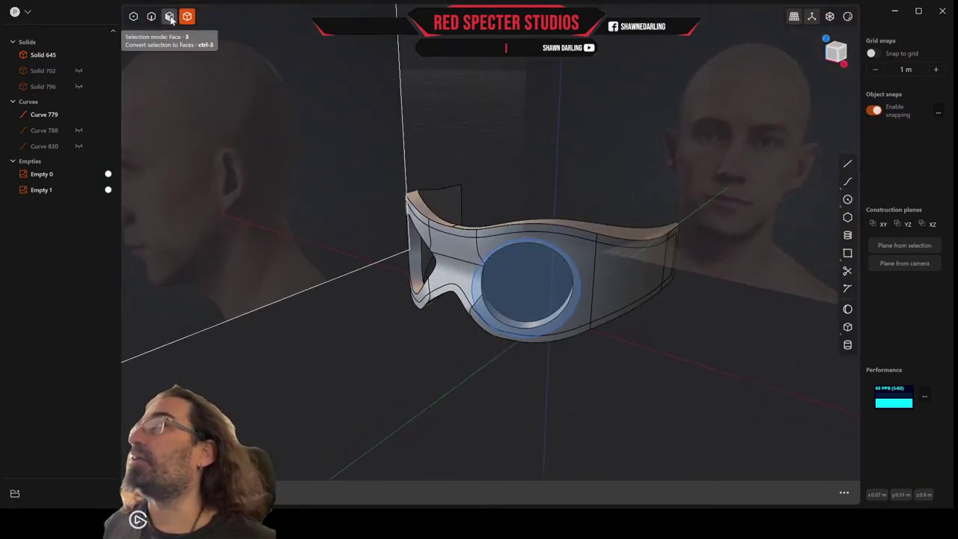
Switch to face selection and select both inner faces and the upper rim faces of the goggle frame, Solid 645
{"action": "middle_click_drag", "start_coordinate": [352, 187], "coordinate": [250, 235]}
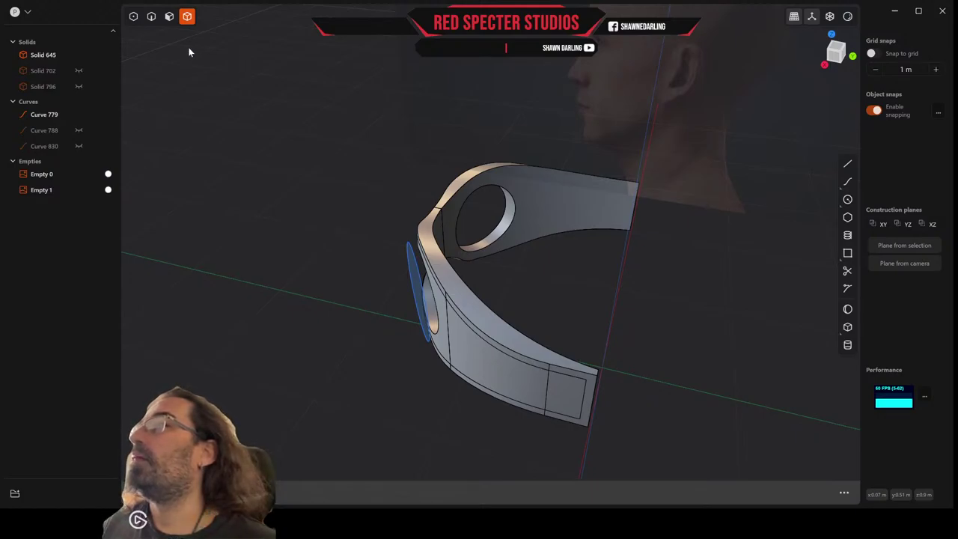
{"action": "middle_click_drag", "start_coordinate": [299, 147], "coordinate": [403, 184]}
{"action": "left_click", "coordinate": [457, 221]}
{"action": "left_click", "coordinate": [169, 16]}
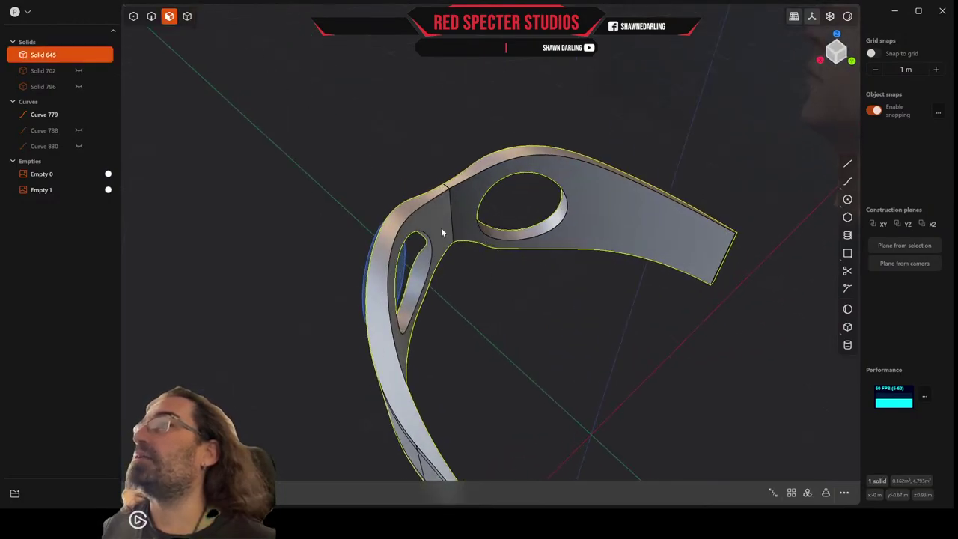
{"action": "left_click", "coordinate": [441, 228]}
{"action": "left_click", "coordinate": [469, 202], "text": "shift"}
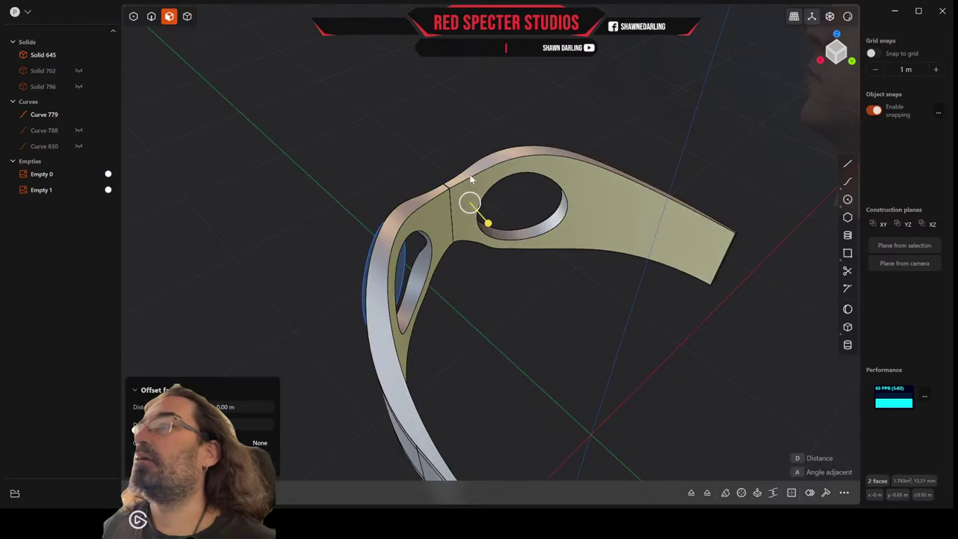
{"action": "left_click", "coordinate": [466, 172], "text": "shift"}
{"action": "left_click", "coordinate": [400, 222], "text": "shift"}
Add all lower rim faces and both temple end faces of the frame to the face selection
{"action": "middle_click_drag", "start_coordinate": [401, 222], "coordinate": [380, 269]}
{"action": "left_click", "coordinate": [341, 269], "text": "shift"}
{"action": "left_click", "coordinate": [336, 273], "text": "shift"}
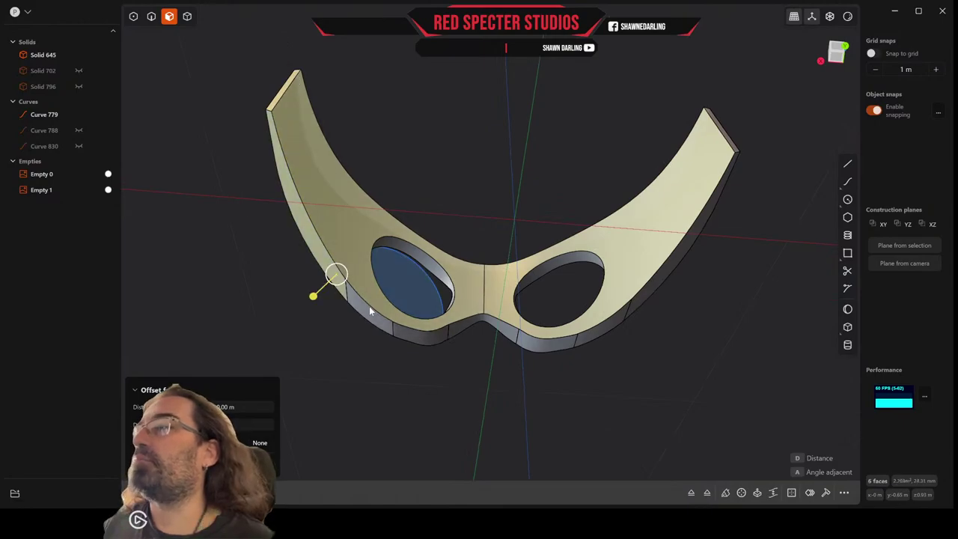
{"action": "left_click", "coordinate": [368, 307], "text": "shift"}
{"action": "left_click", "coordinate": [430, 336], "text": "shift"}
{"action": "left_click", "coordinate": [472, 323], "text": "shift"}
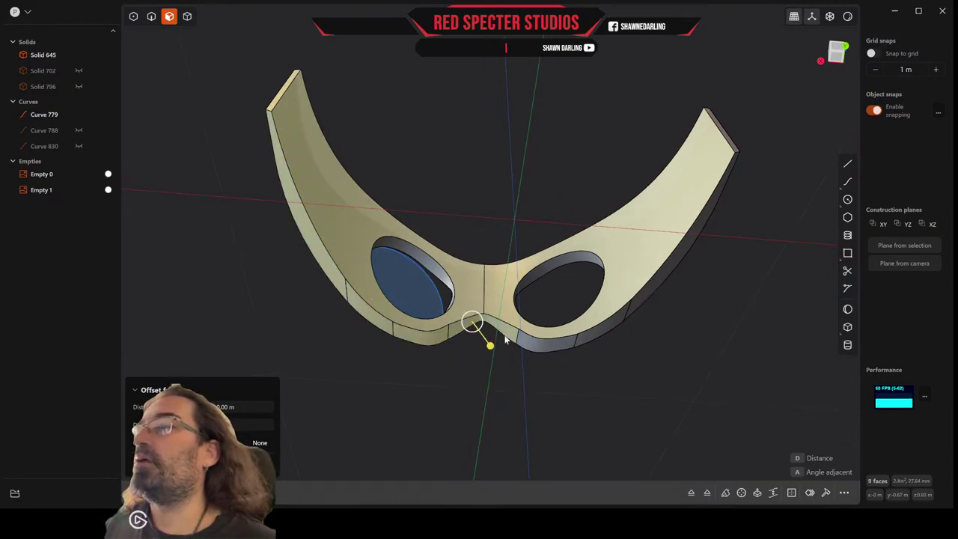
{"action": "left_click", "coordinate": [543, 341], "text": "shift"}
{"action": "left_click", "coordinate": [600, 332], "text": "shift"}
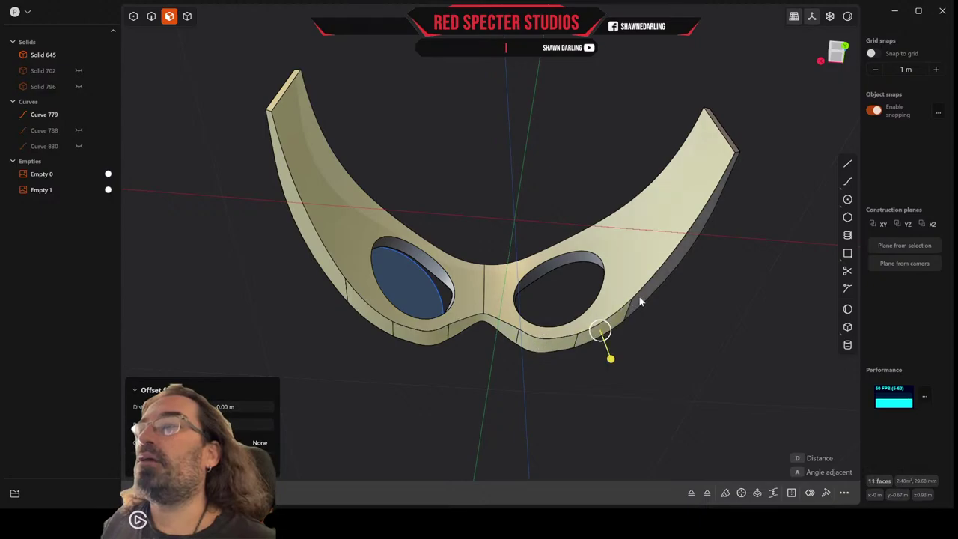
{"action": "left_click", "coordinate": [640, 299], "text": "shift"}
{"action": "middle_click_drag", "start_coordinate": [639, 299], "coordinate": [723, 359]}
{"action": "left_click", "coordinate": [630, 281], "text": "shift"}
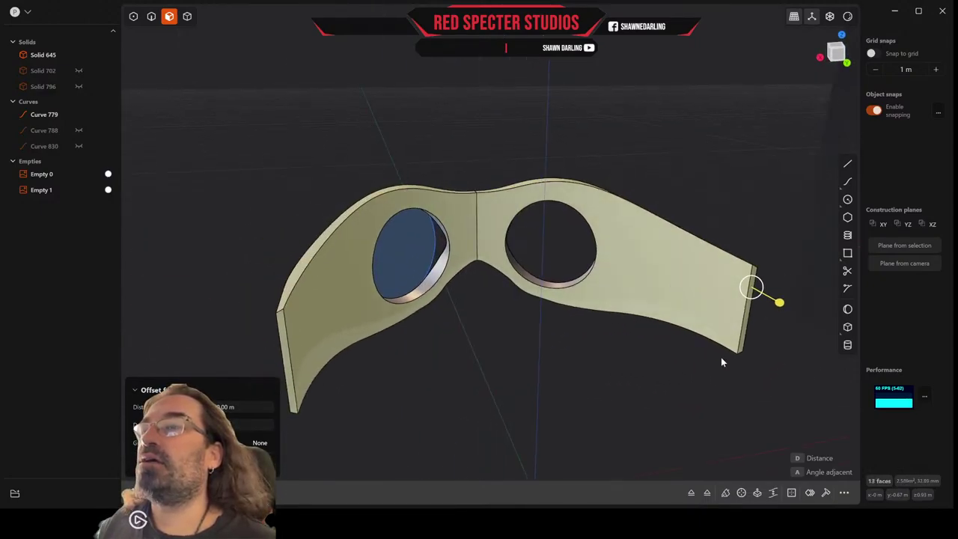
Try to hollow the goggle frame through the selected inner, rim and end faces with a thickness of about 0.004 m
{"action": "left_click", "coordinate": [790, 492]}
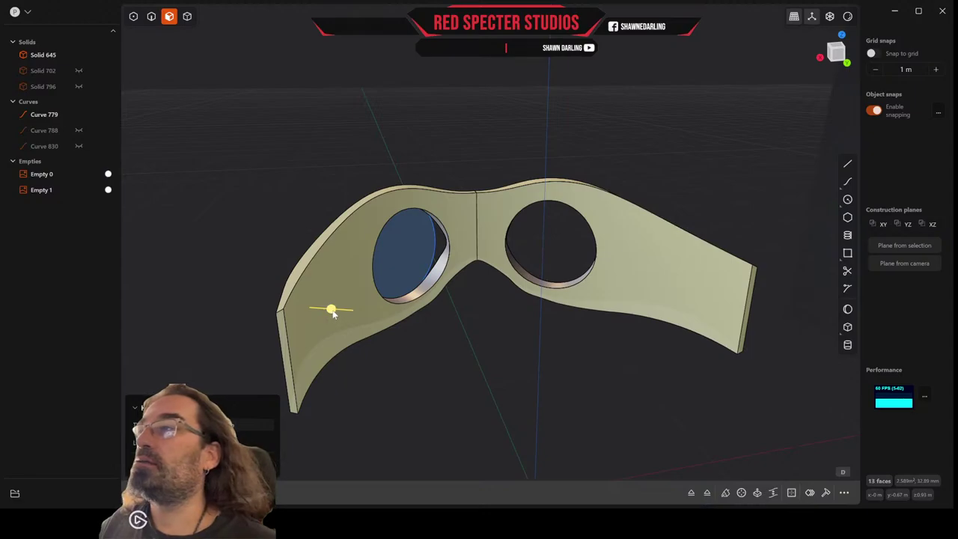
{"action": "left_click_drag", "start_coordinate": [333, 313], "coordinate": [334, 314]}
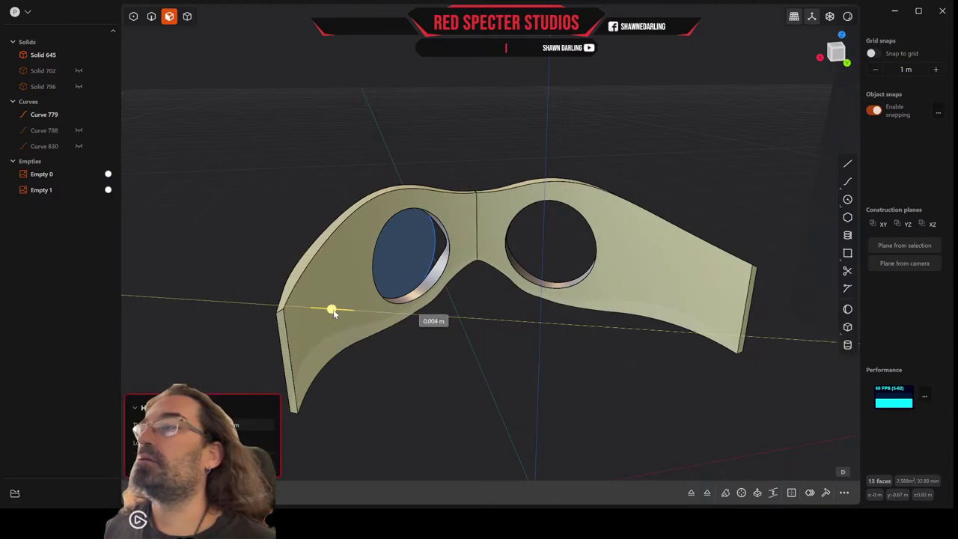
{"action": "left_click_drag", "start_coordinate": [334, 314], "coordinate": [334, 314]}
{"action": "middle_click_drag", "start_coordinate": [406, 342], "coordinate": [440, 368]}
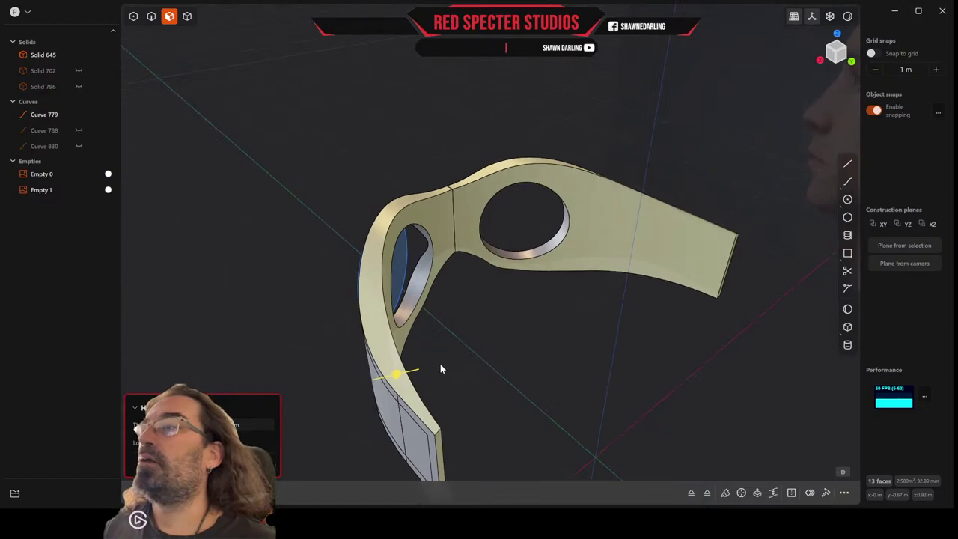
{"action": "left_click_drag", "start_coordinate": [397, 374], "coordinate": [401, 377]}
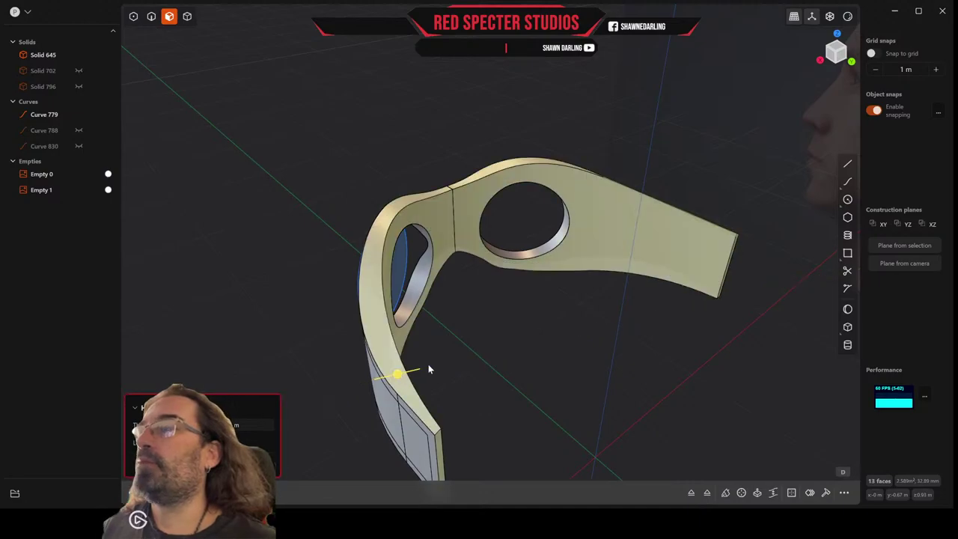
{"action": "key", "text": "Escape"}
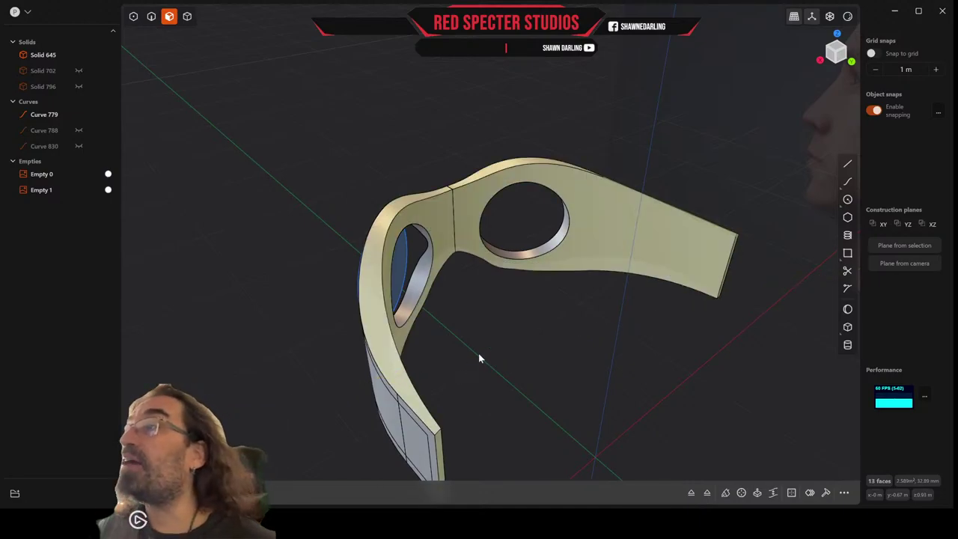
Delete the selected inner, rim and end faces from the frame and select the remaining front sheet, Sheet 645
{"action": "key", "text": "Delete"}
{"action": "middle_click_drag", "start_coordinate": [490, 349], "coordinate": [447, 315]}
{"action": "left_click", "coordinate": [56, 98]}
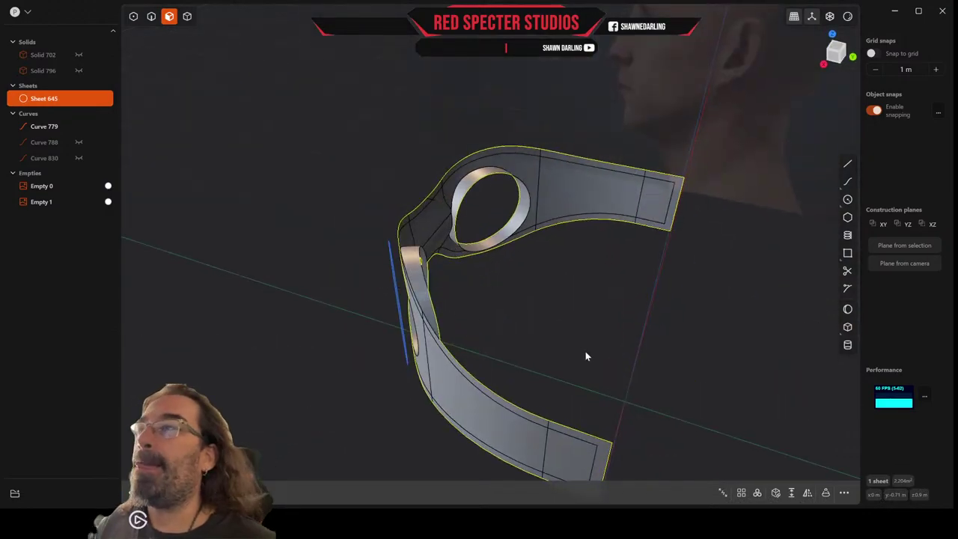
Thicken Sheet 645 slightly so that the bordered goggle frame sheet becomes a thin-walled solid
{"action": "left_click", "coordinate": [793, 496]}
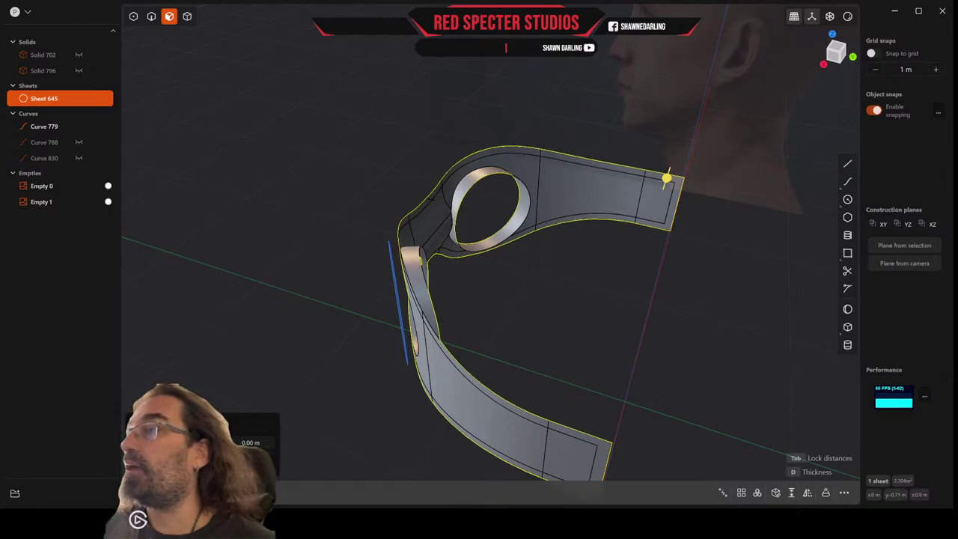
{"action": "mouse_move", "coordinate": [560, 327]}
{"action": "middle_mouse_down"}
{"action": "mouse_move", "coordinate": [471, 332]}
{"action": "mouse_move", "coordinate": [738, 400]}
{"action": "middle_mouse_up"}
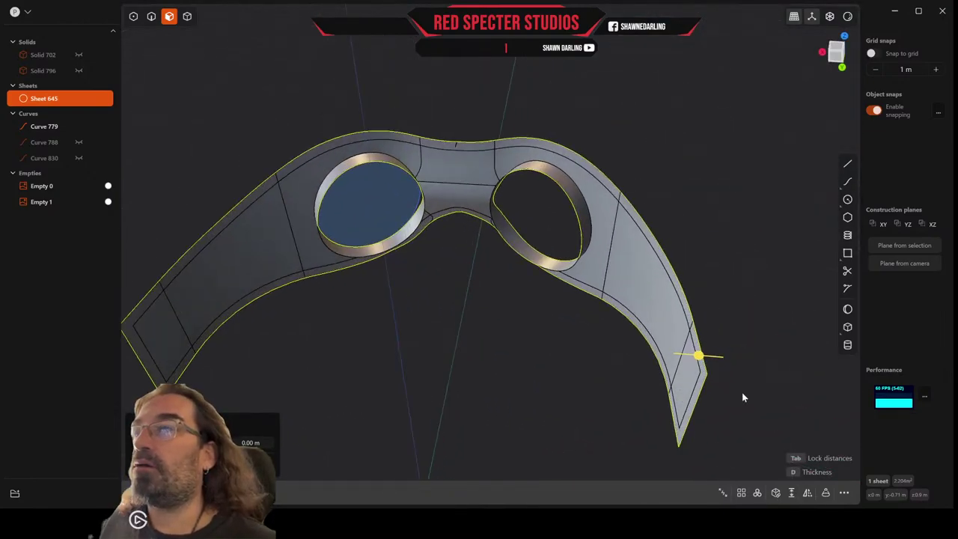
{"action": "left_click_drag", "start_coordinate": [700, 359], "coordinate": [691, 358]}
{"action": "middle_click_drag", "start_coordinate": [700, 310], "coordinate": [655, 309]}
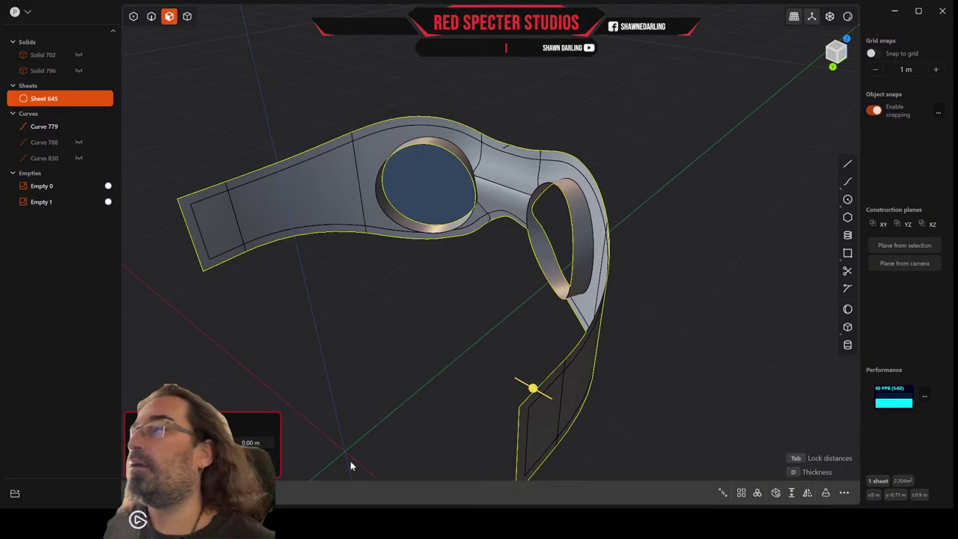
{"action": "left_click_drag", "start_coordinate": [529, 389], "coordinate": [540, 392]}
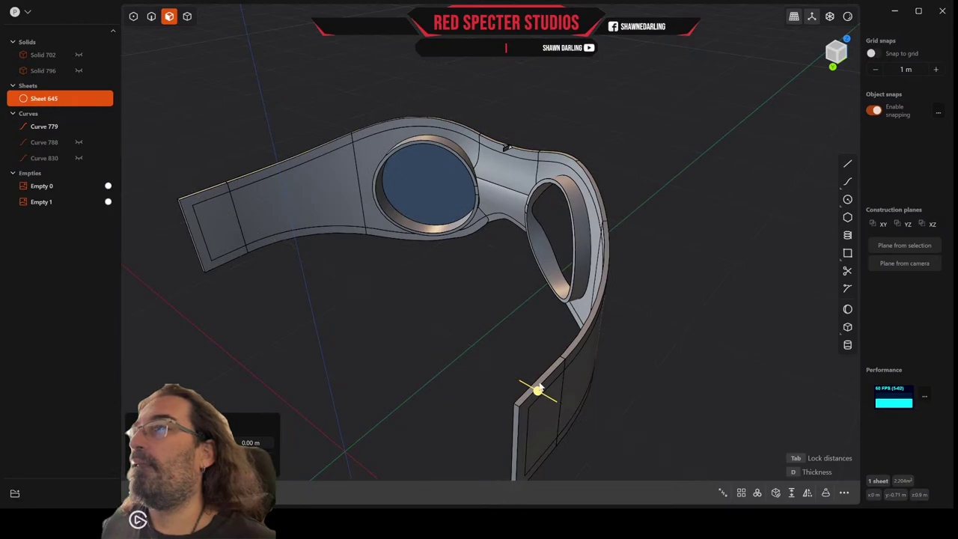
{"action": "middle_click_drag", "start_coordinate": [534, 378], "coordinate": [650, 394]}
{"action": "middle_click_drag", "start_coordinate": [360, 350], "coordinate": [261, 296]}
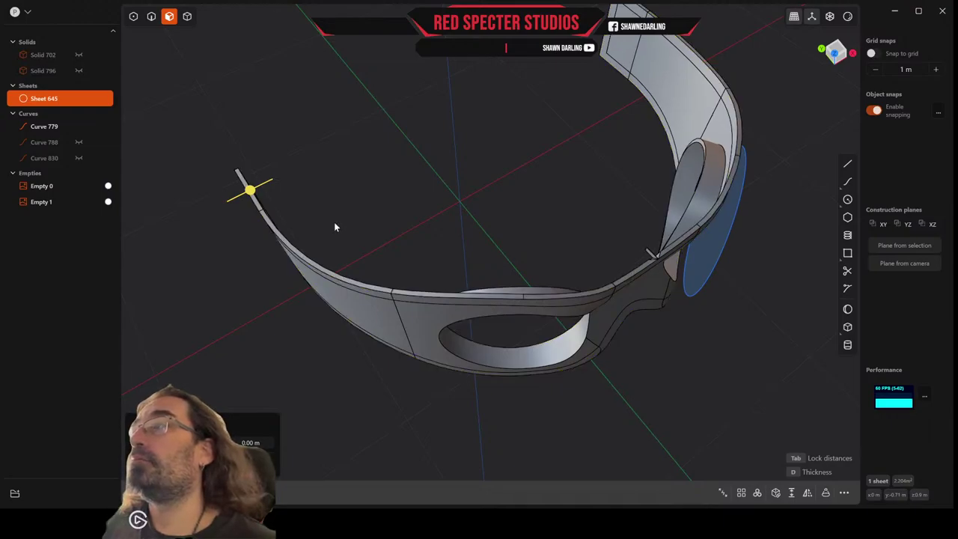
{"action": "key", "text": "Return"}
Delete the two large side faces of the stray fin protruding from the upper rim above the nose bridge
{"action": "middle_click_drag", "start_coordinate": [332, 223], "coordinate": [323, 201]}
{"action": "scroll", "coordinate": [514, 211], "scroll_direction": "up", "scroll_amount": 3}
{"action": "middle_click_drag", "start_coordinate": [575, 216], "coordinate": [432, 282]}
{"action": "scroll", "coordinate": [432, 282], "scroll_direction": "up", "scroll_amount": 3}
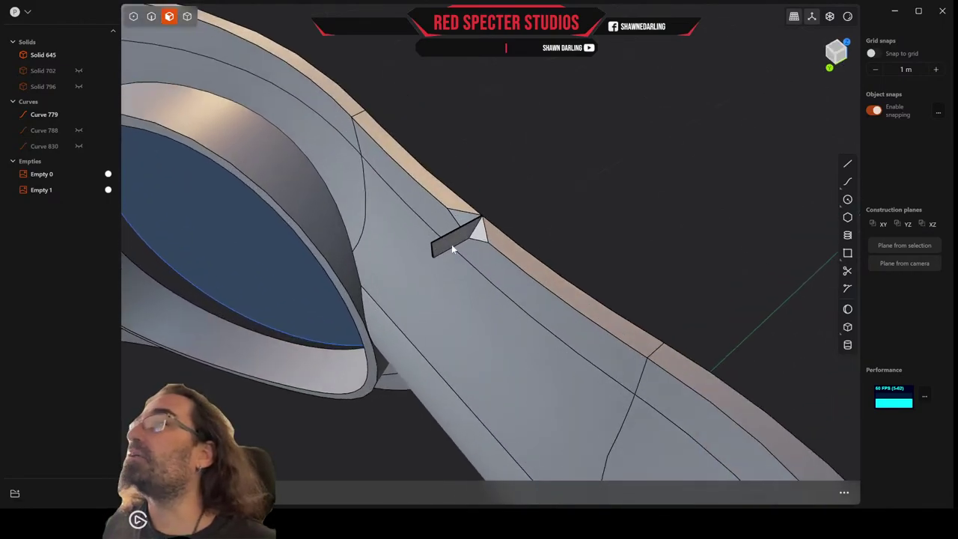
{"action": "left_click", "coordinate": [450, 246]}
{"action": "middle_click_drag", "start_coordinate": [450, 245], "coordinate": [388, 272]}
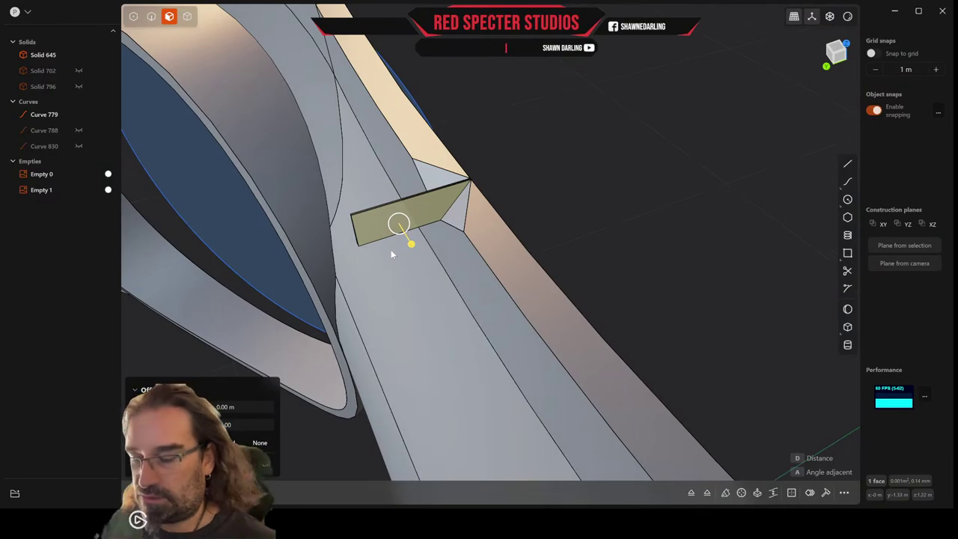
{"action": "key", "text": "Return"}
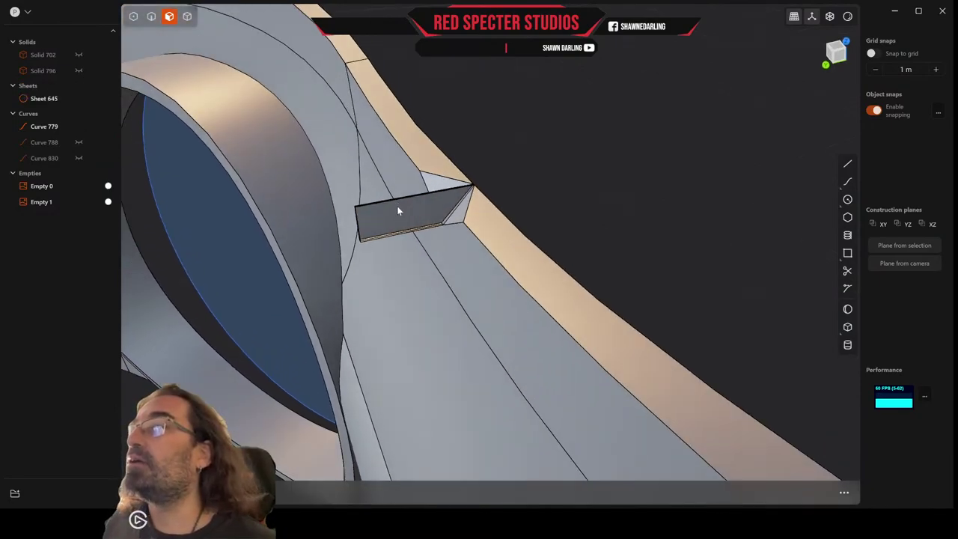
{"action": "left_click", "coordinate": [399, 209]}
{"action": "key", "text": "o"}
{"action": "key", "text": "Escape"}
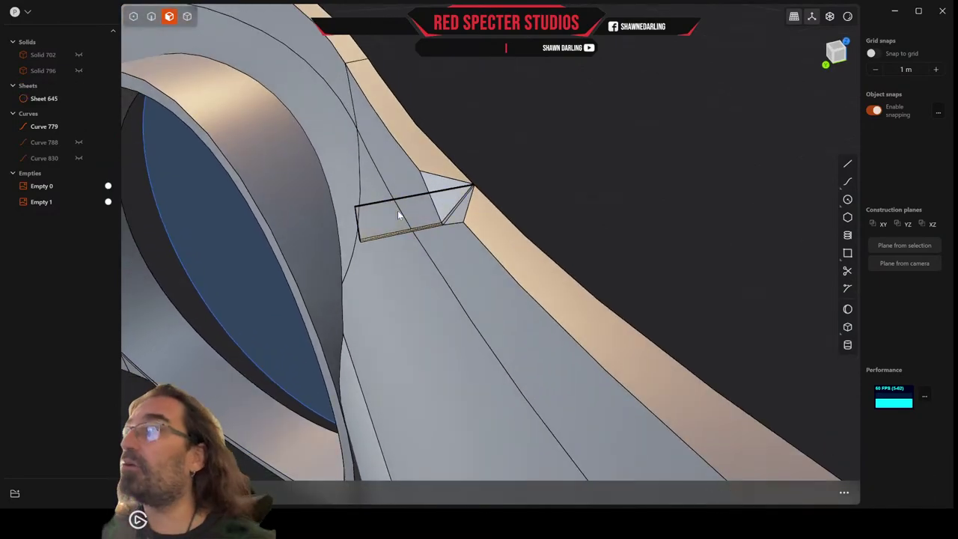
Delete the stray fin's two narrow end faces and its four remaining thin faces at the rim notch
{"action": "middle_click_drag", "start_coordinate": [399, 215], "coordinate": [409, 108]}
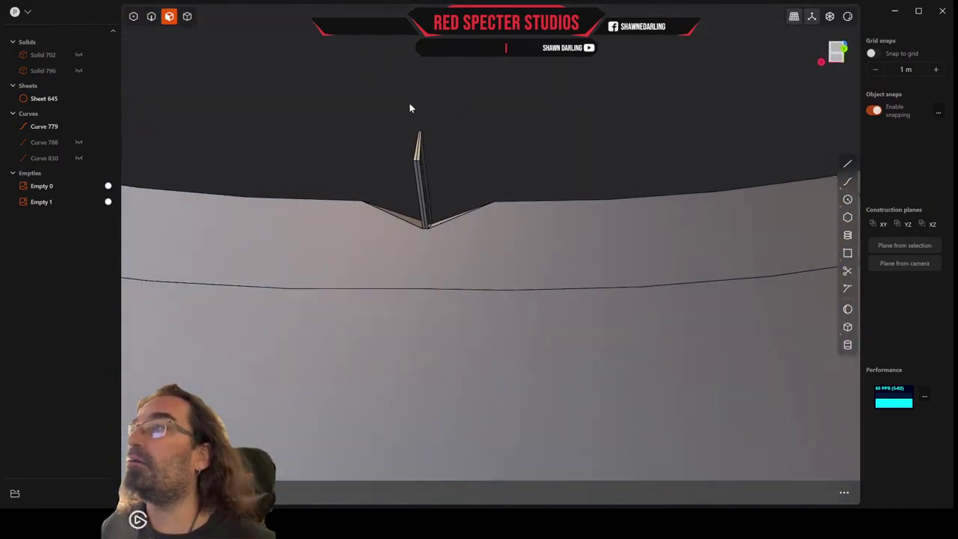
{"action": "left_click_drag", "start_coordinate": [388, 105], "coordinate": [450, 193]}
{"action": "key", "text": "o"}
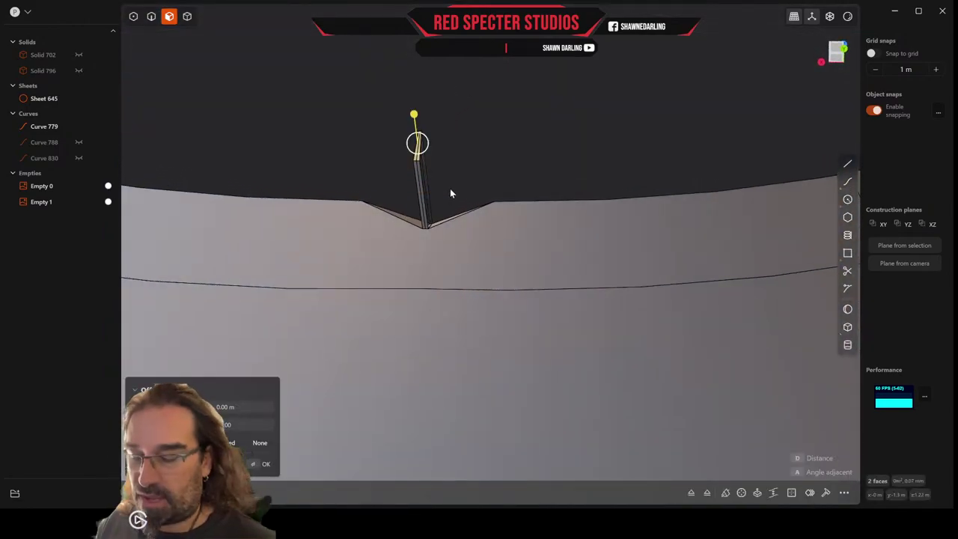
{"action": "key", "text": "Escape"}
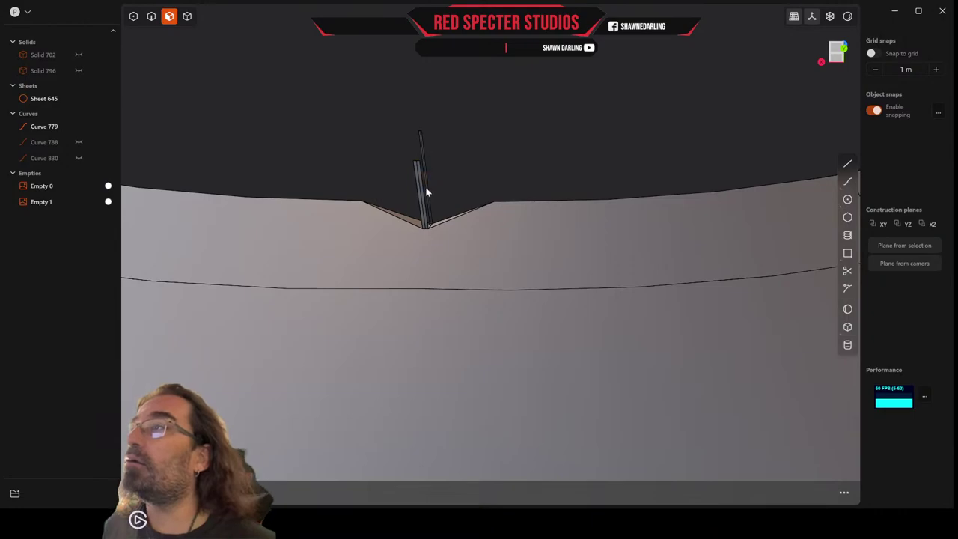
{"action": "left_click", "coordinate": [422, 201]}
{"action": "key", "text": "o"}
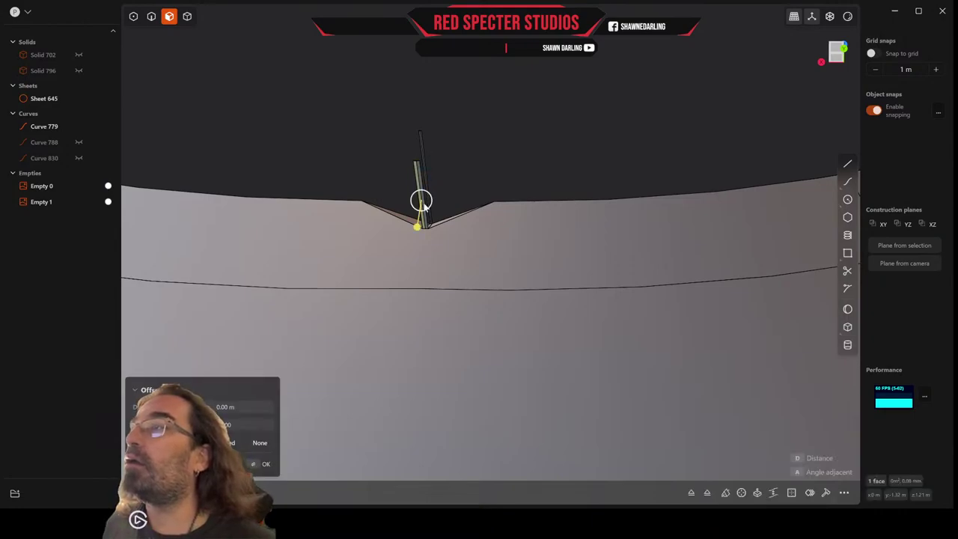
{"action": "left_click", "coordinate": [424, 205], "text": "shift"}
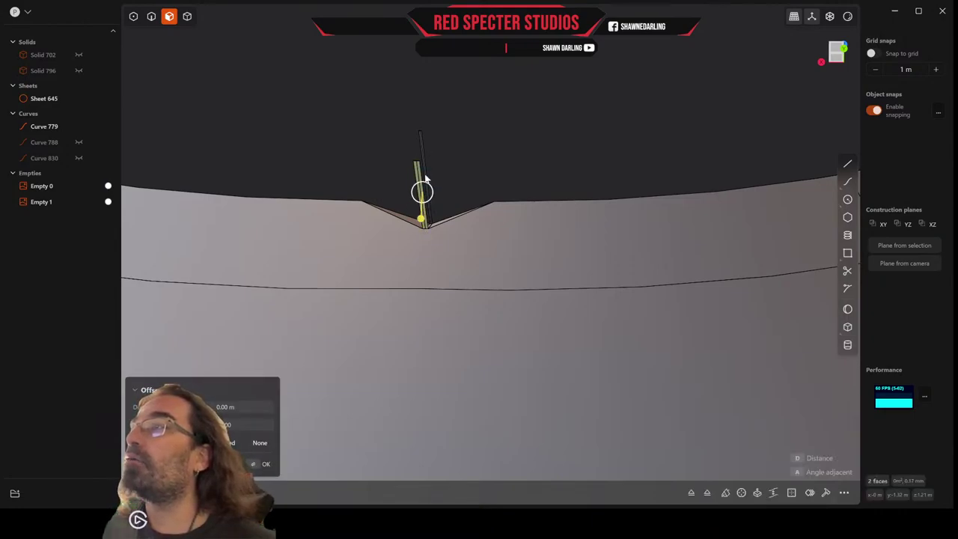
{"action": "left_click", "coordinate": [424, 175], "text": "shift"}
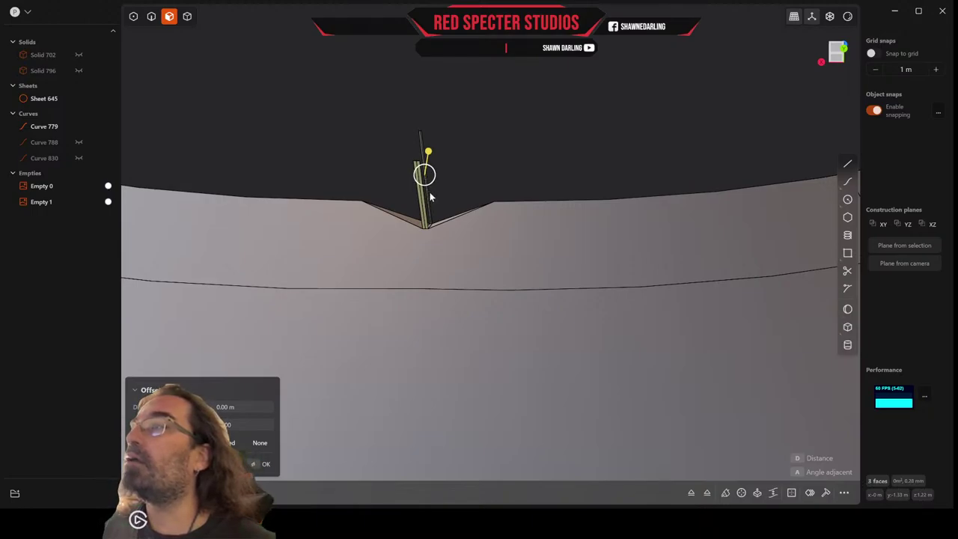
{"action": "left_click", "coordinate": [430, 198], "text": "shift"}
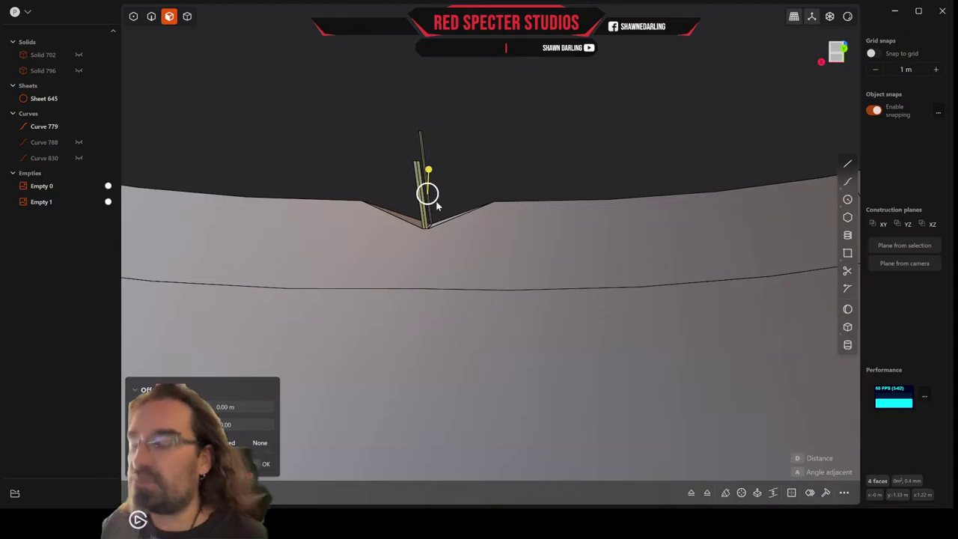
{"action": "key", "text": "x"}
{"action": "middle_click_drag", "start_coordinate": [429, 167], "coordinate": [462, 212]}
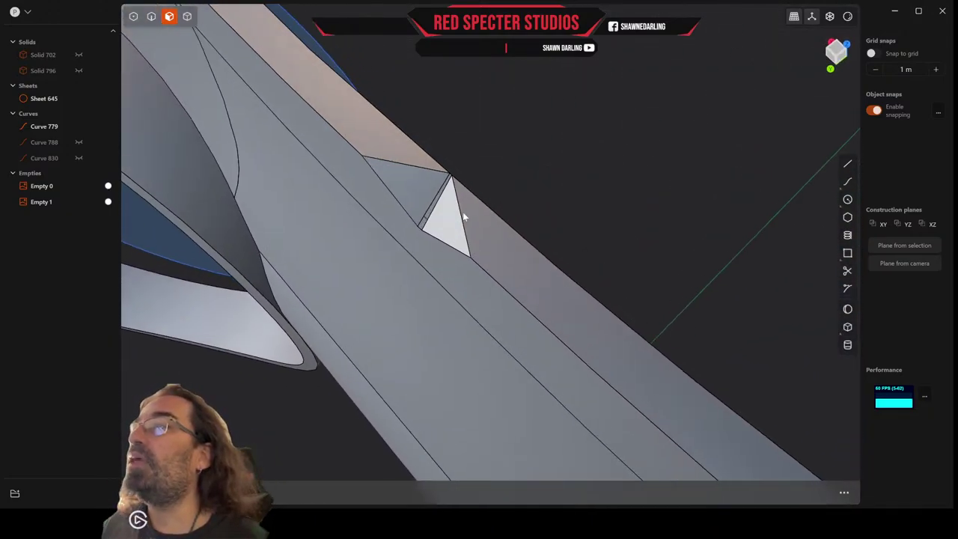
Switch to edge selection and patch the narrow slot in the rim notch from its six boundary edges, using Nonsmooth fill
{"action": "left_click", "coordinate": [151, 16]}
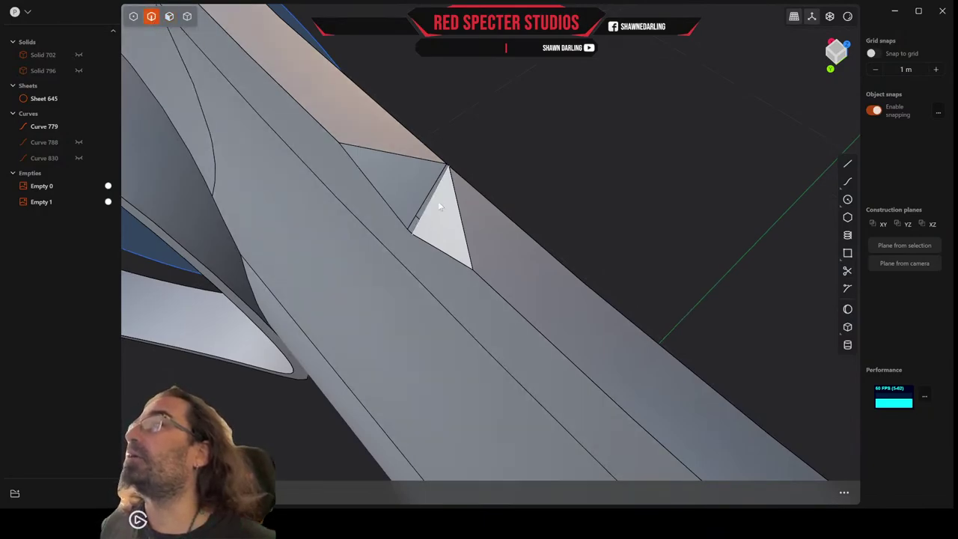
{"action": "left_click", "coordinate": [428, 202]}
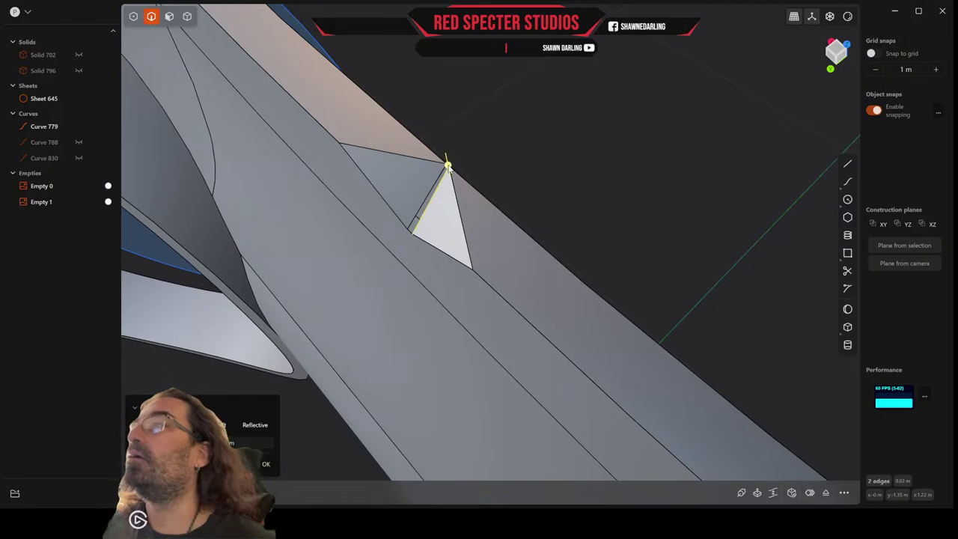
{"action": "left_click_drag", "start_coordinate": [446, 165], "coordinate": [394, 260]}
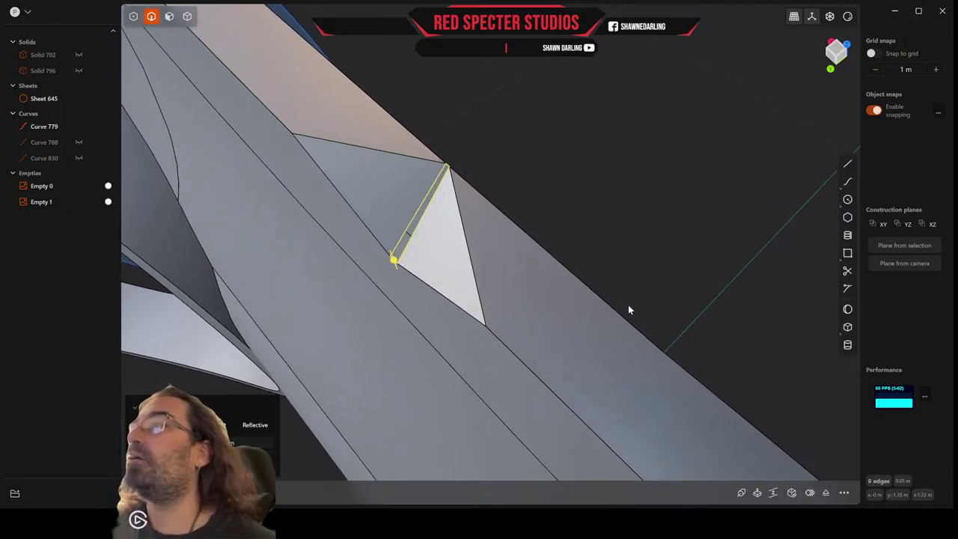
{"action": "left_click", "coordinate": [792, 492]}
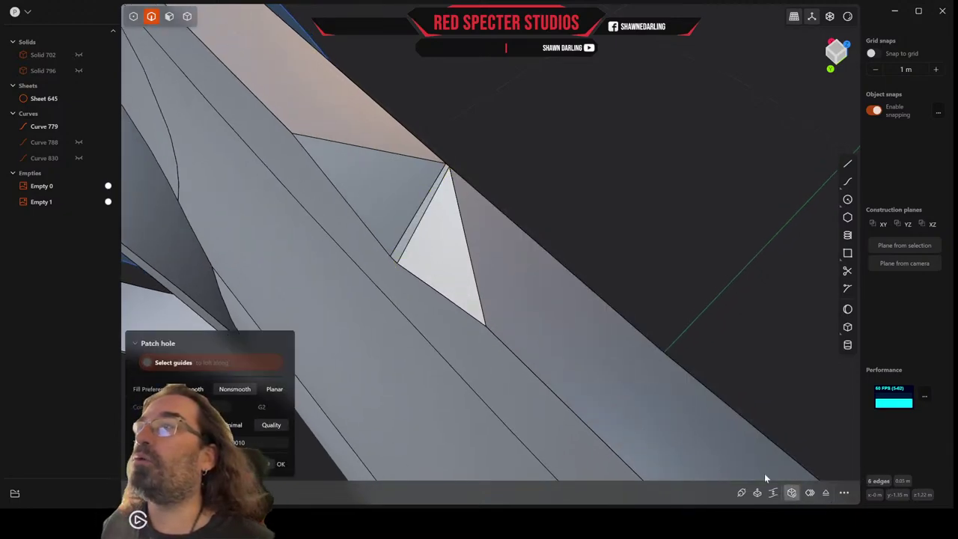
{"action": "mouse_move", "coordinate": [585, 264]}
{"action": "middle_mouse_down"}
{"action": "mouse_move", "coordinate": [495, 234]}
{"action": "mouse_move", "coordinate": [554, 267]}
{"action": "mouse_move", "coordinate": [581, 265]}
{"action": "middle_mouse_up"}
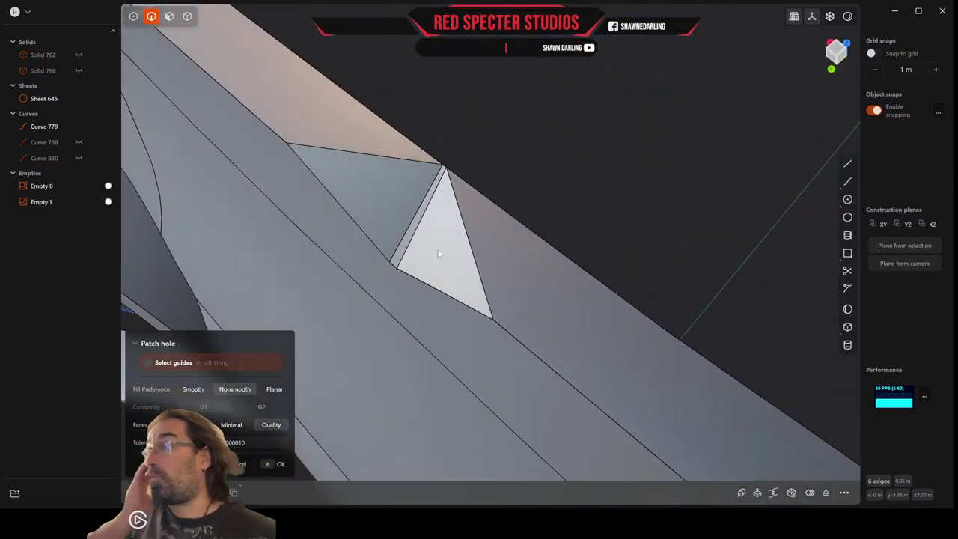
{"action": "middle_click_drag", "start_coordinate": [422, 258], "coordinate": [375, 226]}
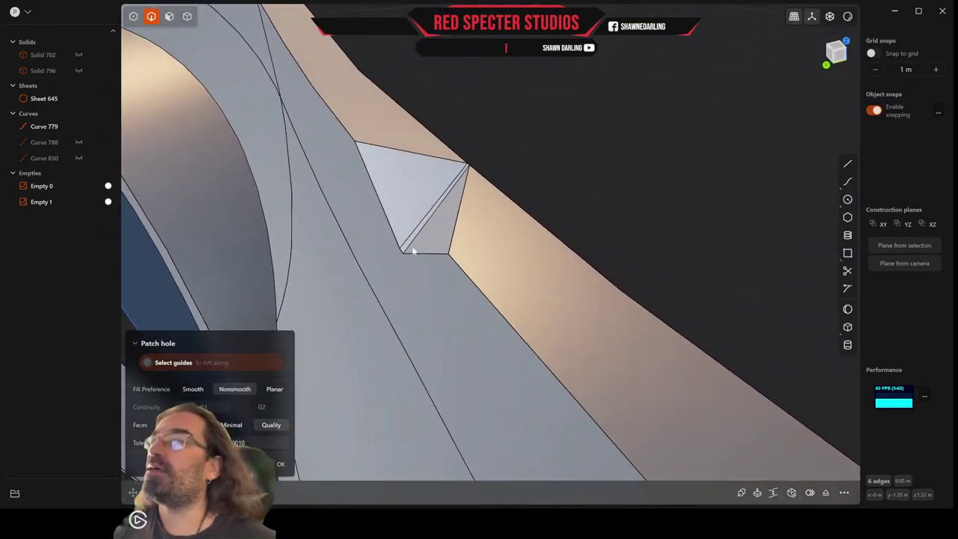
{"action": "scroll", "coordinate": [414, 248], "scroll_direction": "up", "scroll_amount": 4}
{"action": "scroll", "coordinate": [415, 251], "scroll_direction": "down", "scroll_amount": 6}
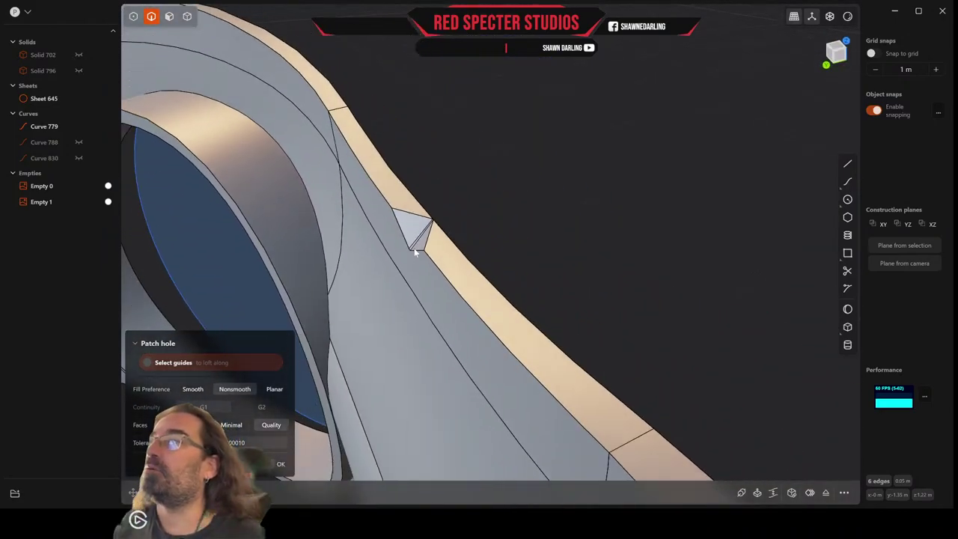
{"action": "scroll", "coordinate": [415, 252], "scroll_direction": "up", "scroll_amount": 5}
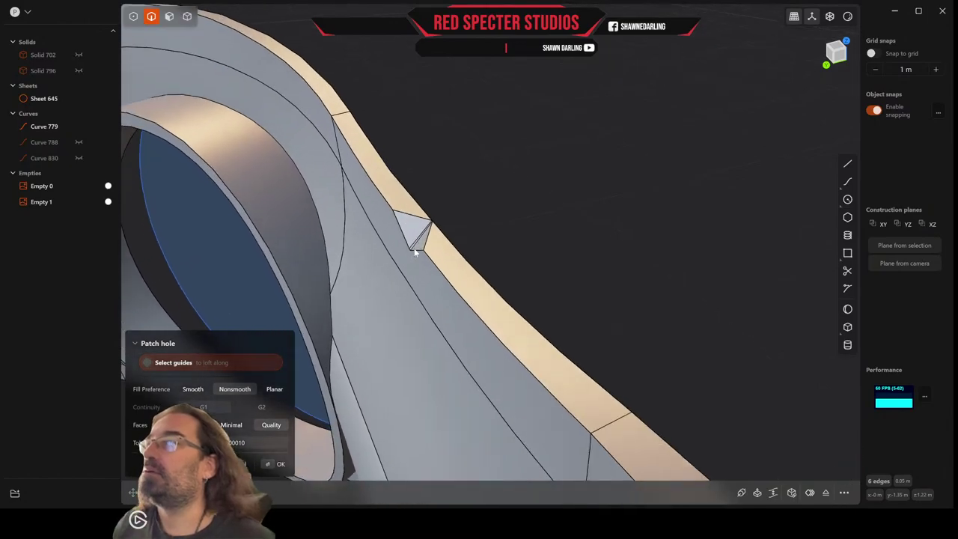
{"action": "scroll", "coordinate": [415, 251], "scroll_direction": "up", "scroll_amount": 2}
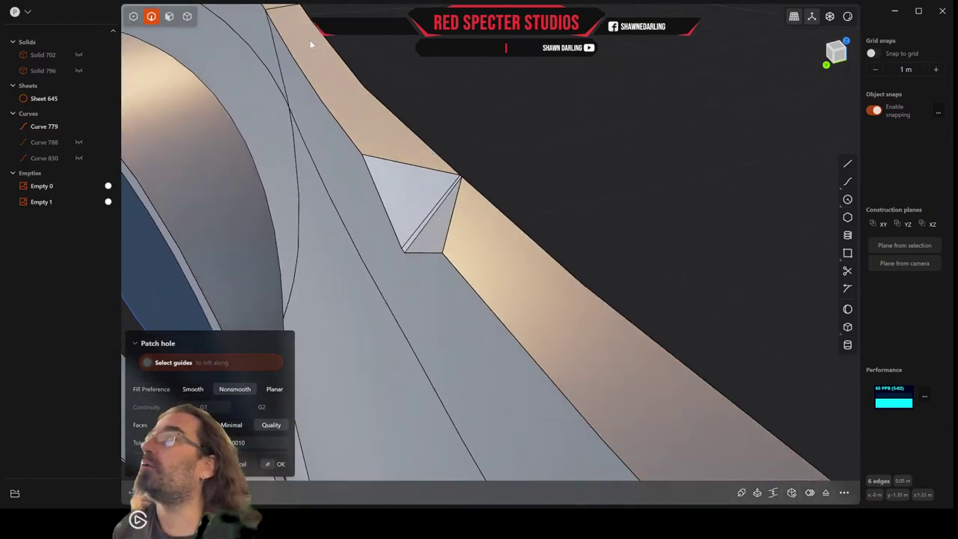
{"action": "left_click", "coordinate": [169, 16]}
{"action": "middle_click_drag", "start_coordinate": [427, 192], "coordinate": [453, 188]}
{"action": "right_click", "coordinate": [453, 188]}
Delete both triangular notch faces and the narrow strip between them from the upper rim
{"action": "left_click", "coordinate": [393, 207]}
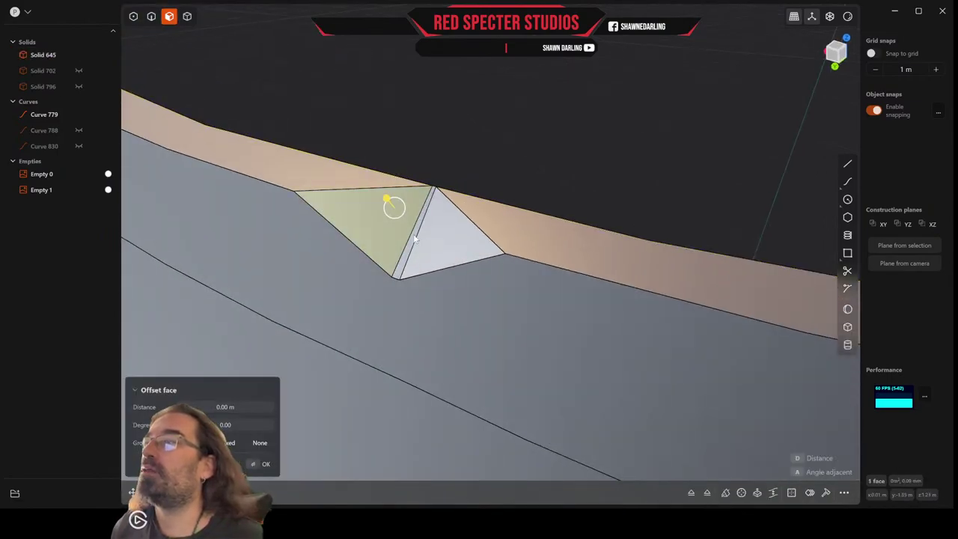
{"action": "left_click", "coordinate": [411, 229]}
{"action": "left_click", "coordinate": [438, 245]}
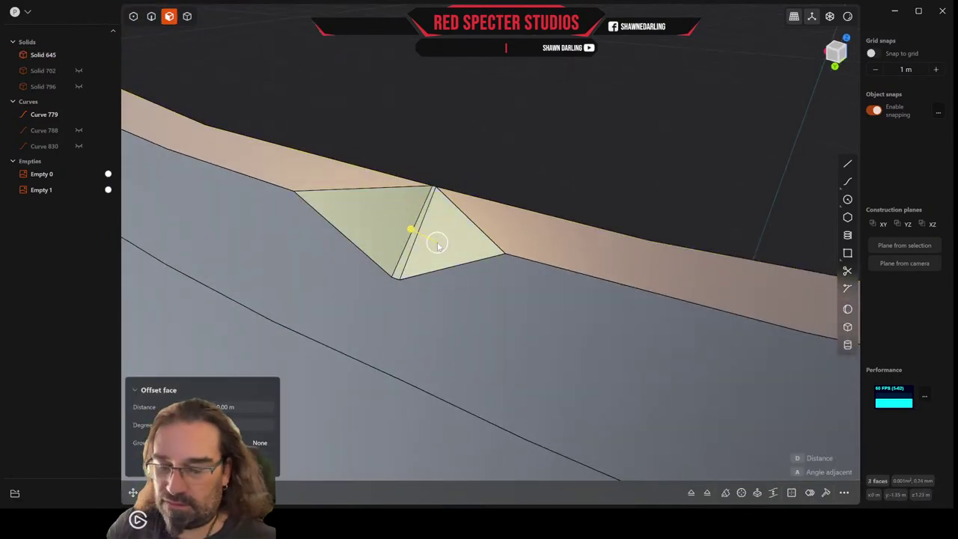
{"action": "key", "text": "x"}
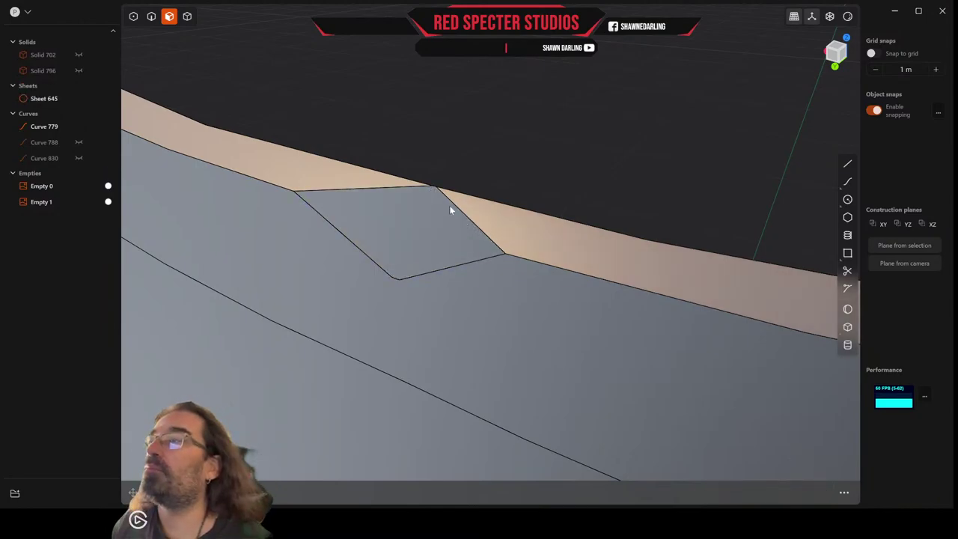
Draw a straight line across the open rim notch, joining the two corners where the inner rim edge breaks off
{"action": "mouse_move", "coordinate": [450, 207]}
{"action": "middle_mouse_down"}
{"action": "mouse_move", "coordinate": [360, 207]}
{"action": "mouse_move", "coordinate": [405, 201]}
{"action": "mouse_move", "coordinate": [434, 231]}
{"action": "mouse_move", "coordinate": [440, 214]}
{"action": "middle_mouse_up"}
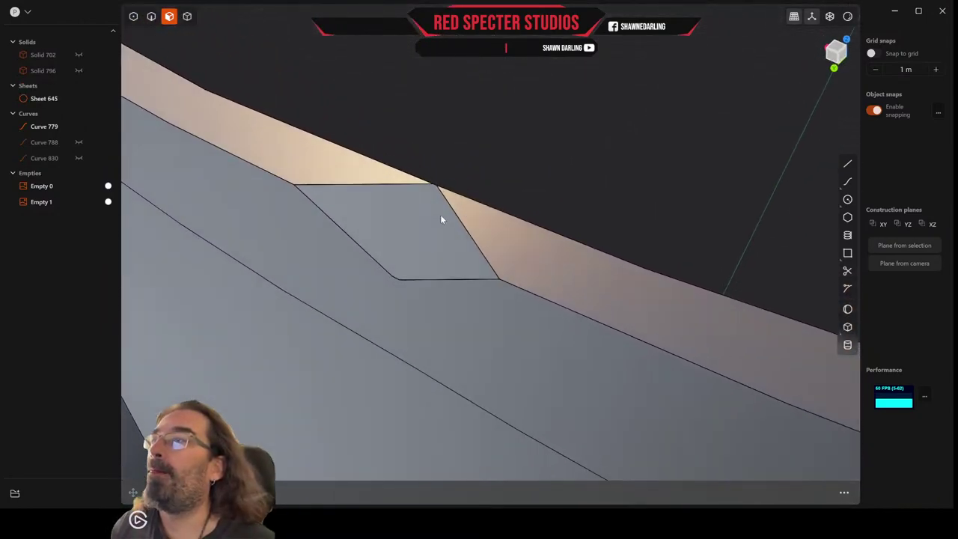
{"action": "left_click", "coordinate": [151, 16]}
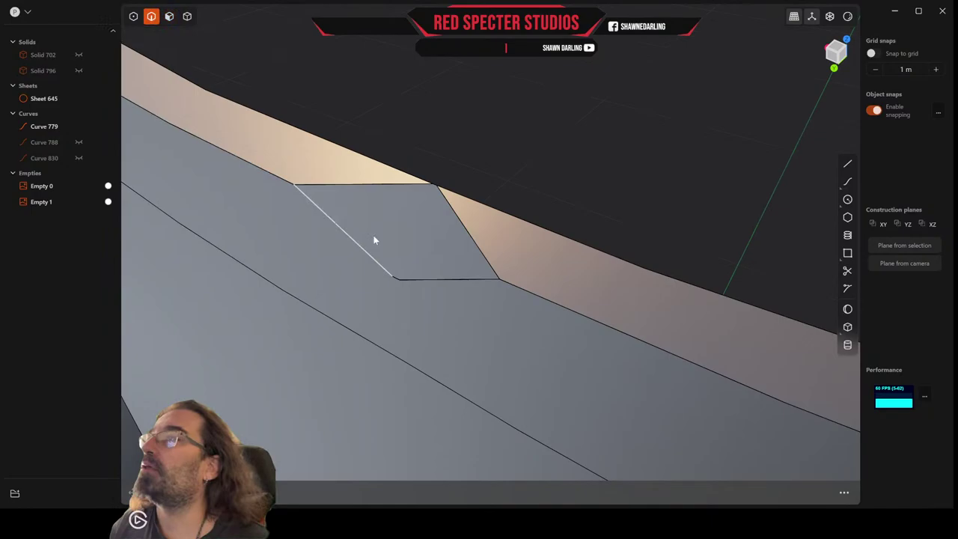
{"action": "left_click", "coordinate": [344, 184]}
{"action": "key", "text": "e"}
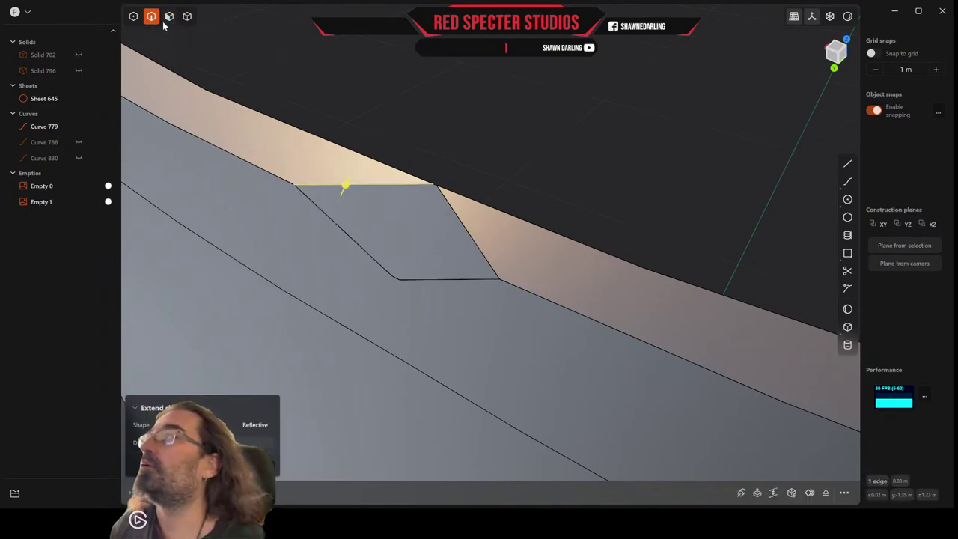
{"action": "left_click", "coordinate": [847, 163]}
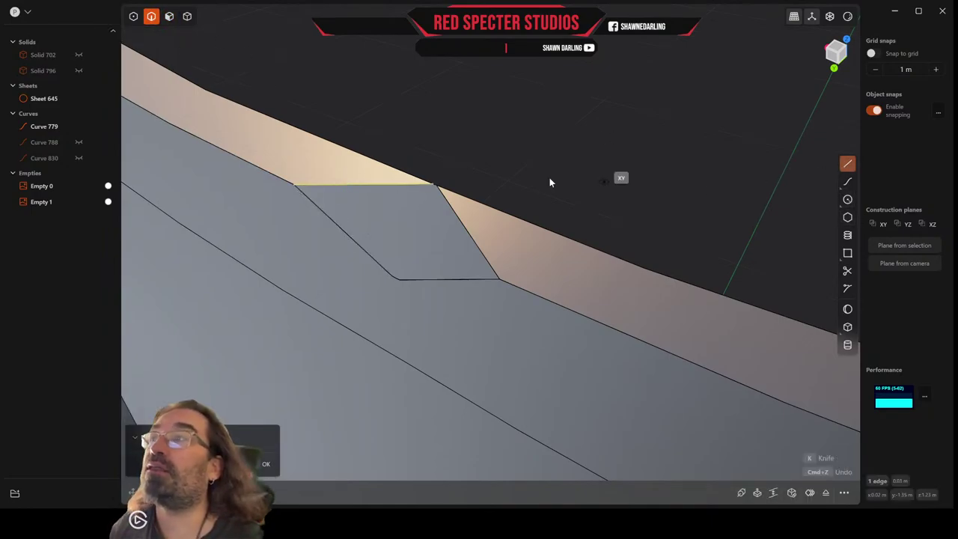
{"action": "left_click", "coordinate": [294, 185]}
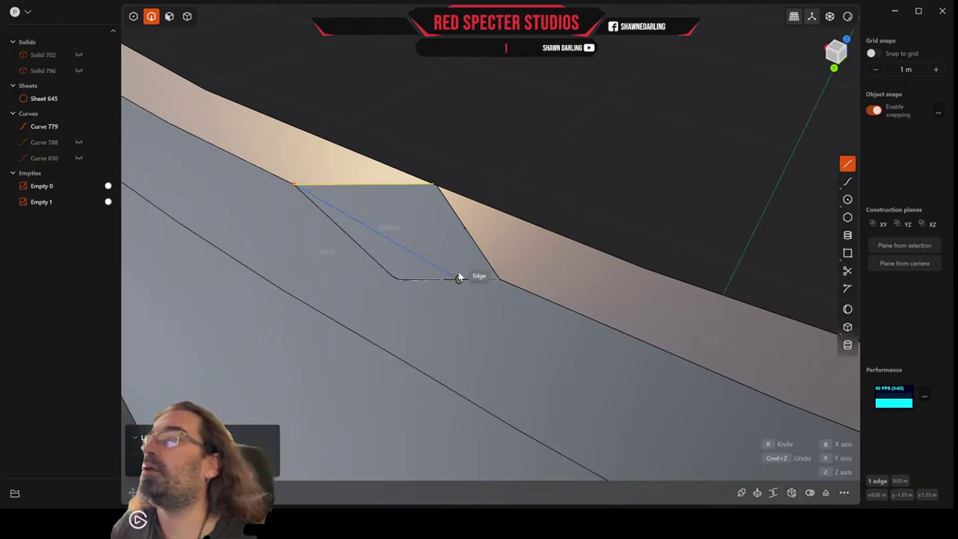
{"action": "left_click", "coordinate": [498, 277]}
{"action": "middle_click_drag", "start_coordinate": [505, 275], "coordinate": [524, 258]}
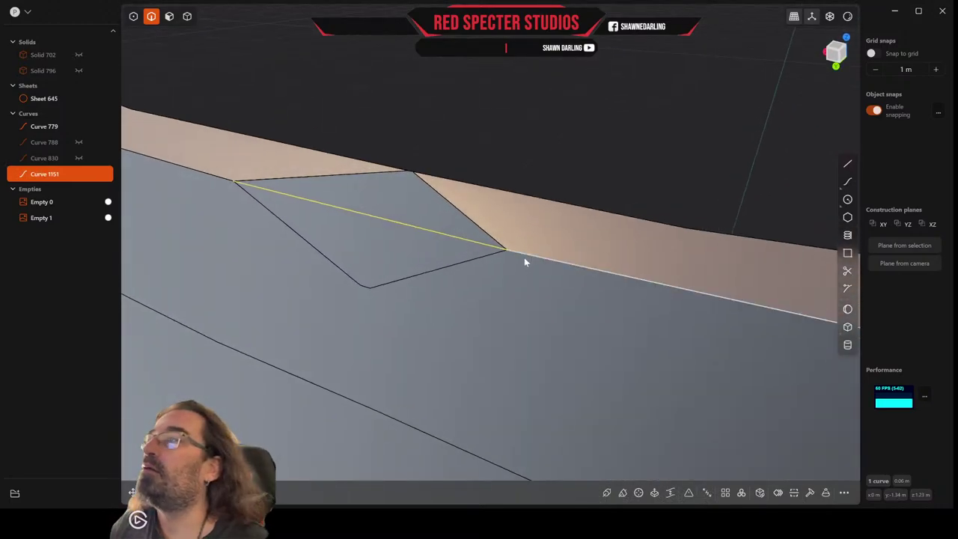
{"action": "left_click", "coordinate": [300, 176]}
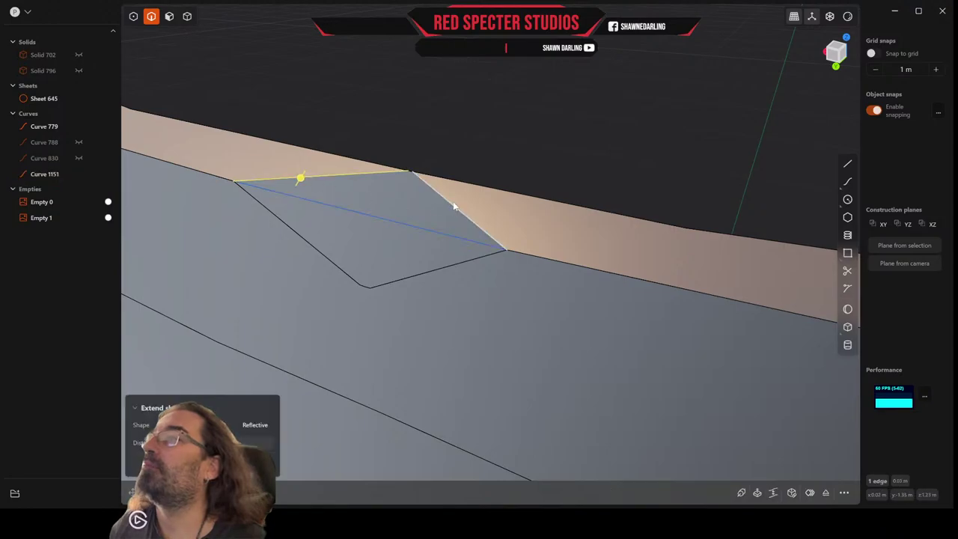
{"action": "double_click", "coordinate": [451, 205]}
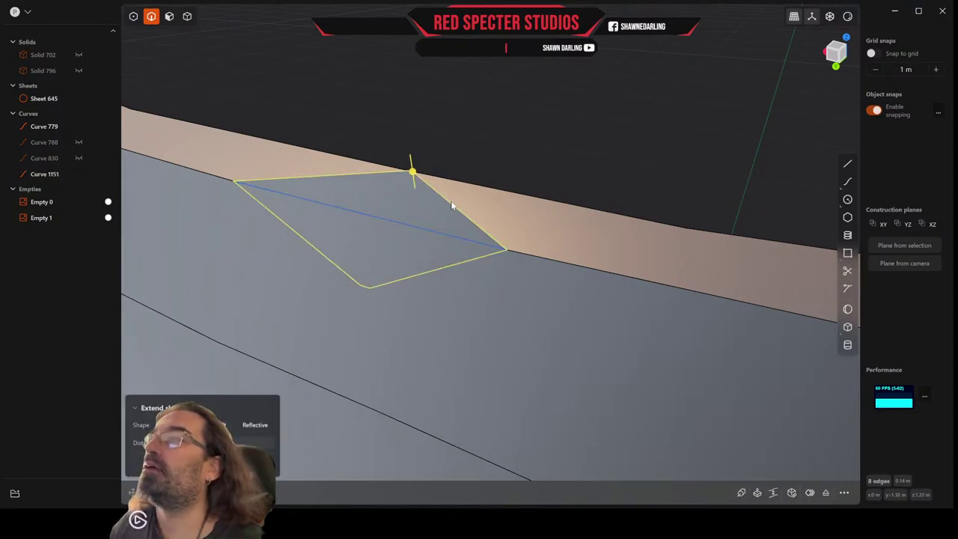
{"action": "left_click", "coordinate": [790, 493]}
{"action": "middle_click_drag", "start_coordinate": [588, 231], "coordinate": [541, 191]}
{"action": "key", "text": "Escape"}
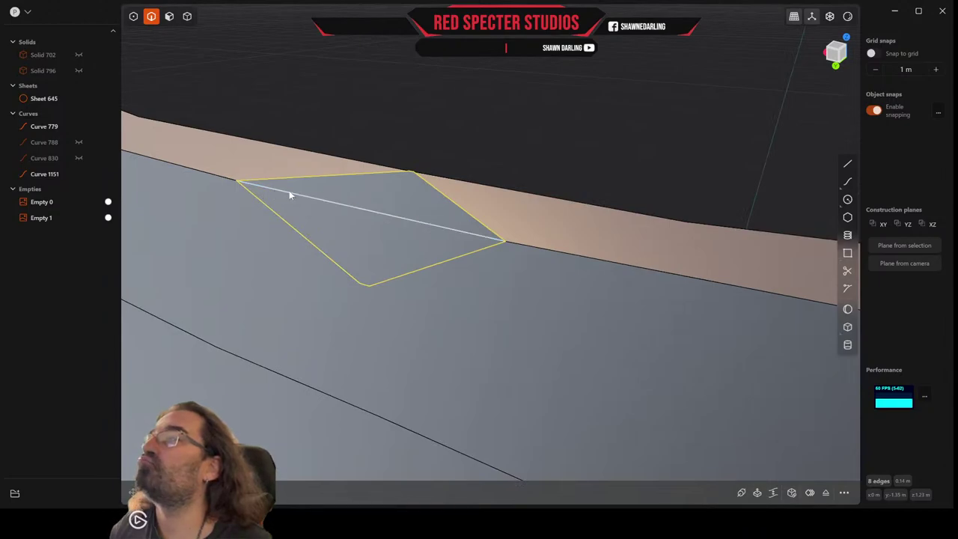
{"action": "middle_click_drag", "start_coordinate": [289, 190], "coordinate": [303, 157]}
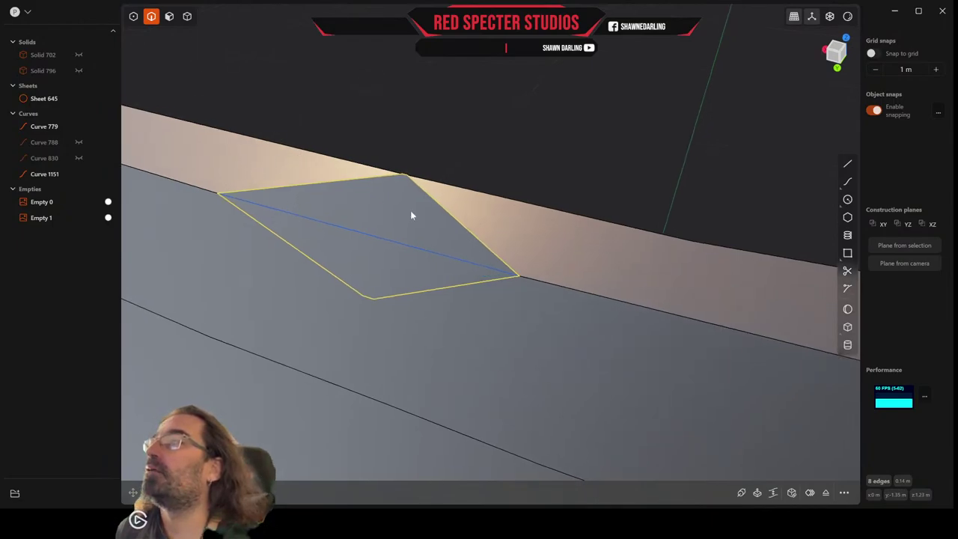
{"action": "left_click", "coordinate": [846, 163]}
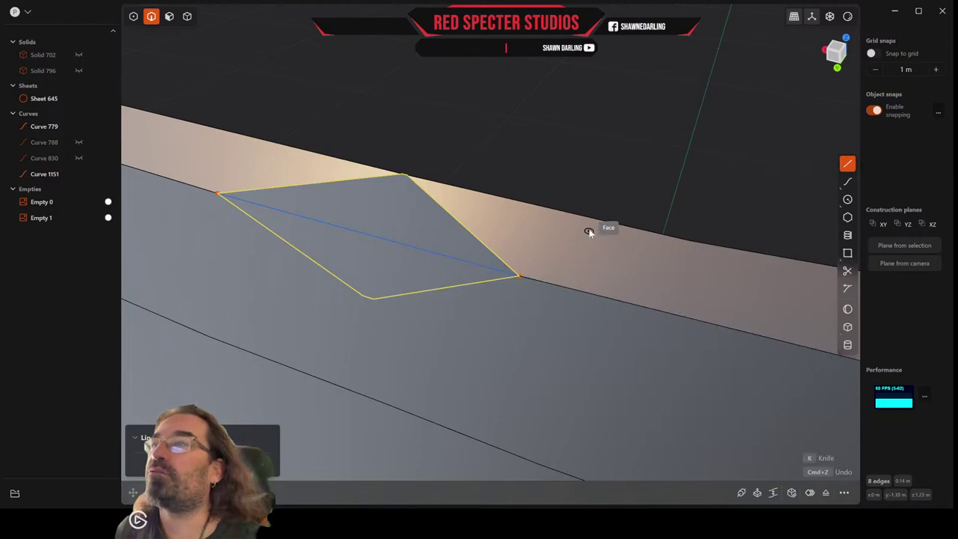
{"action": "key", "text": "Escape"}
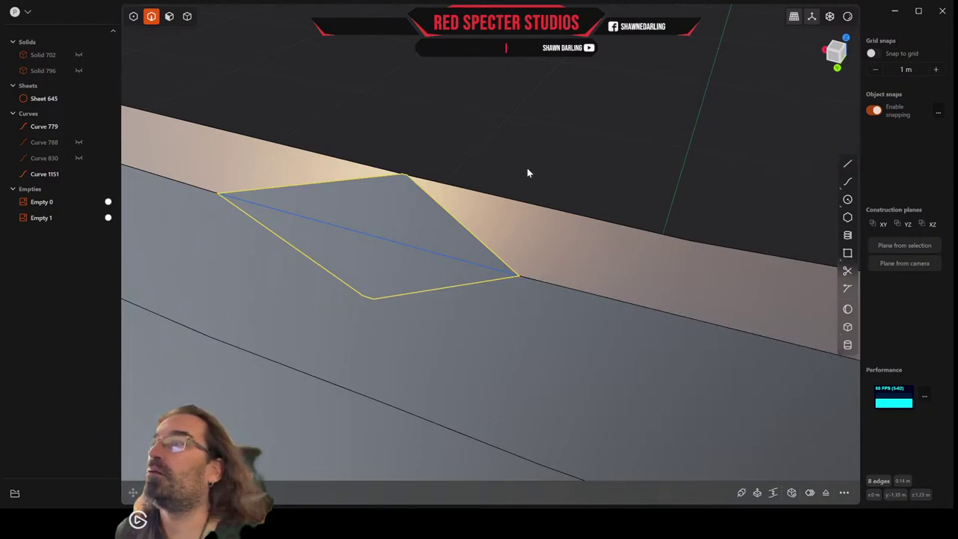
Delete the straight line that spans the open rim notch
{"action": "left_click", "coordinate": [388, 240]}
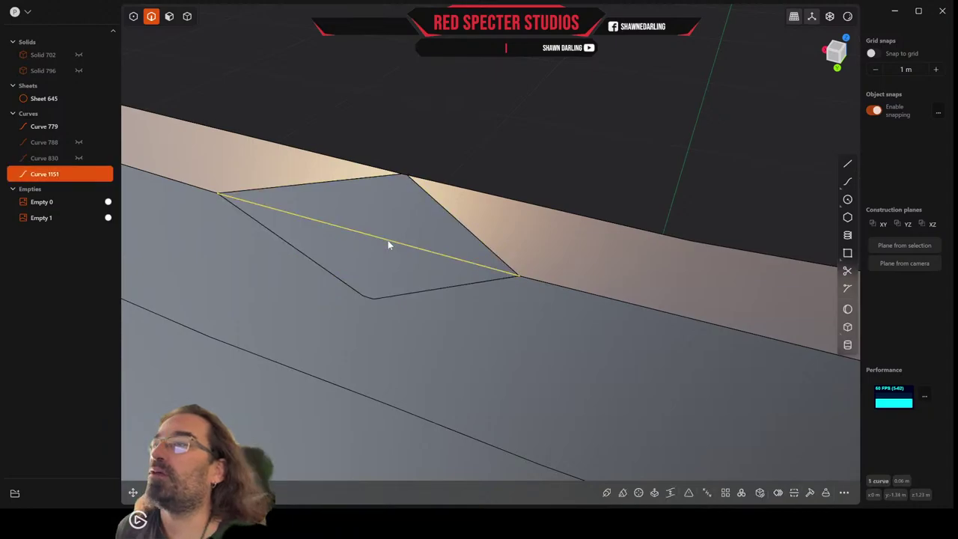
{"action": "key", "text": "Delete"}
{"action": "middle_click_drag", "start_coordinate": [387, 245], "coordinate": [483, 96]}
{"action": "middle_click_drag", "start_coordinate": [785, 160], "coordinate": [728, 172]}
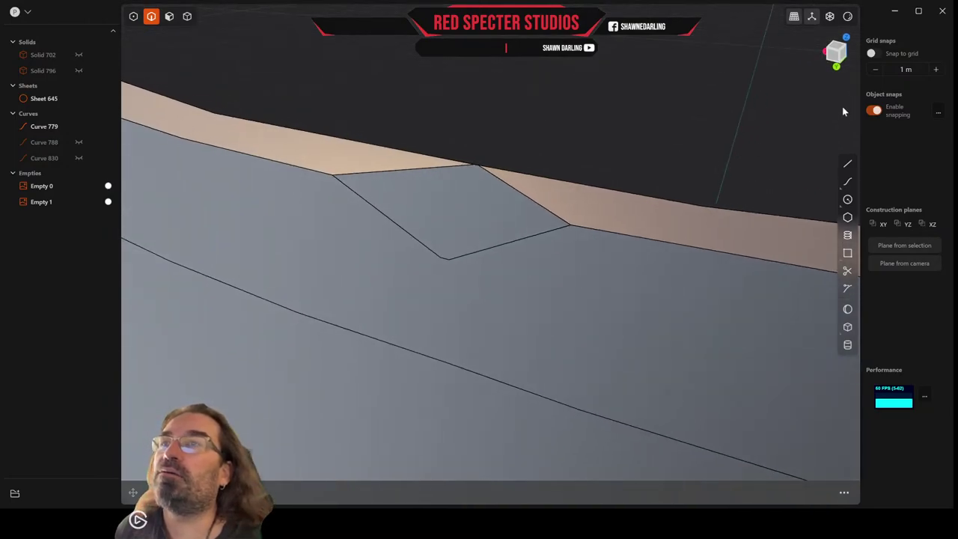
Try a line about 0.05 m long from the inner face's lower edge up to the notch's right corner, and delete it
{"action": "left_click", "coordinate": [847, 165]}
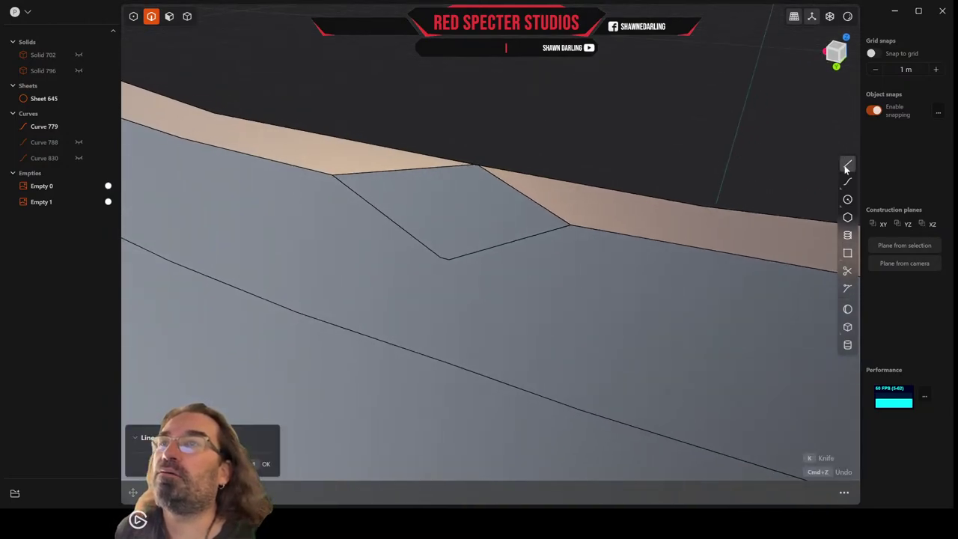
{"action": "left_click", "coordinate": [555, 230]}
{"action": "middle_click_drag", "start_coordinate": [608, 148], "coordinate": [616, 144]}
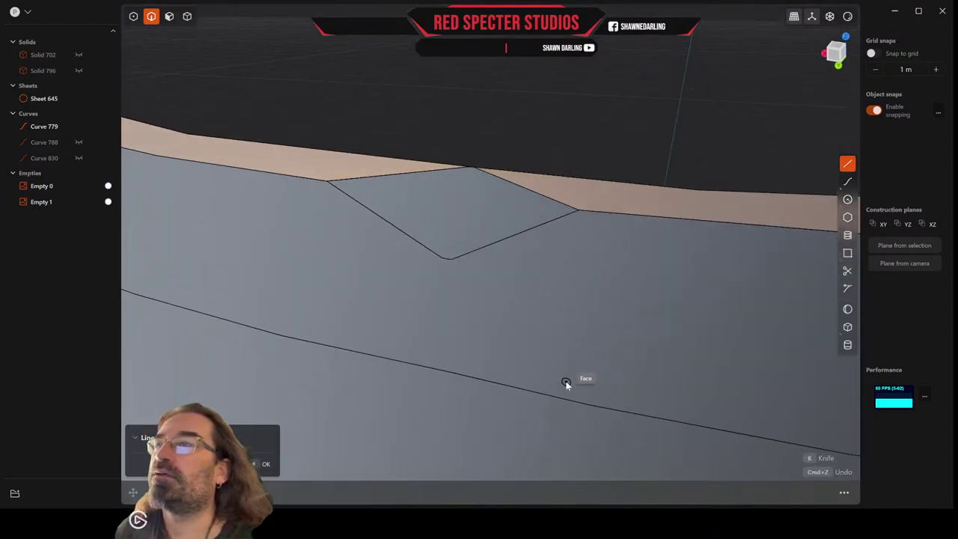
{"action": "left_click", "coordinate": [571, 403]}
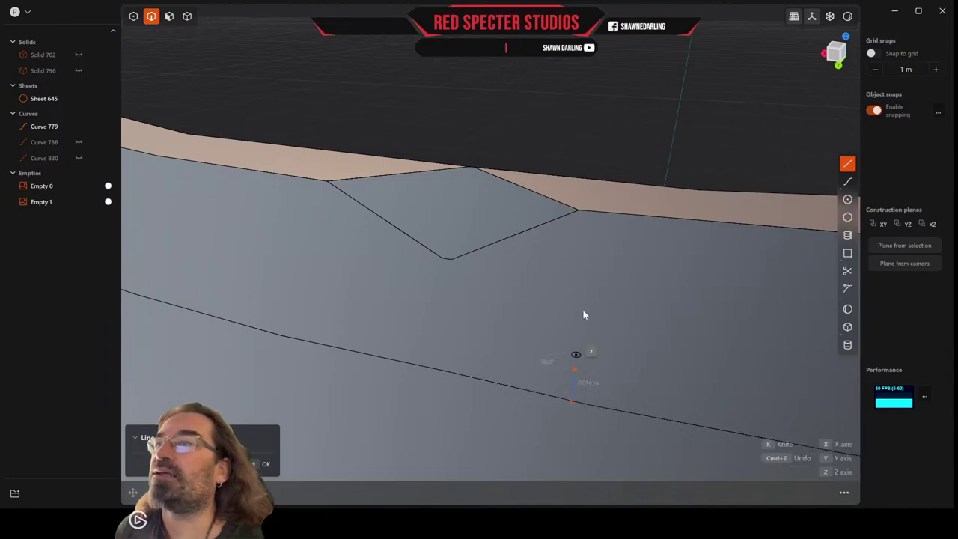
{"action": "left_click", "coordinate": [579, 209]}
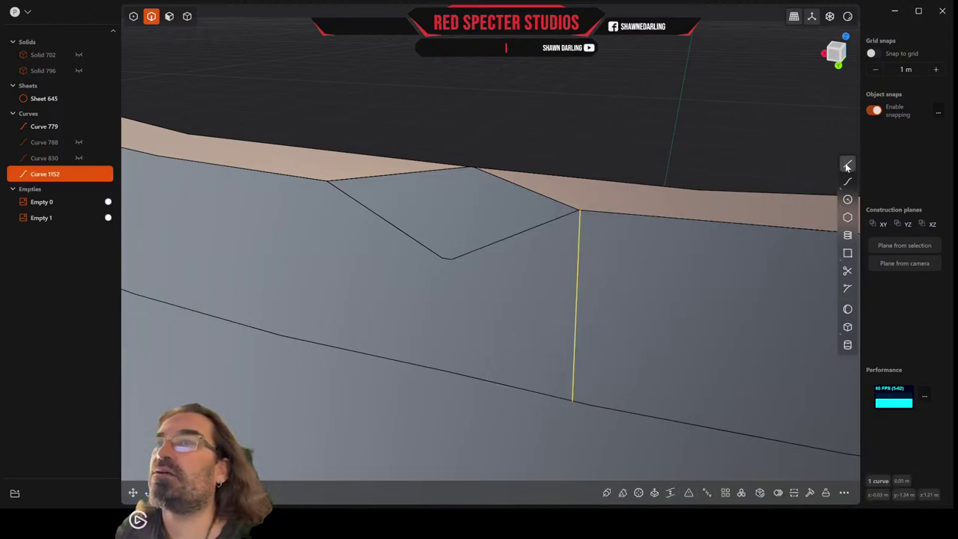
{"action": "key", "text": "Delete"}
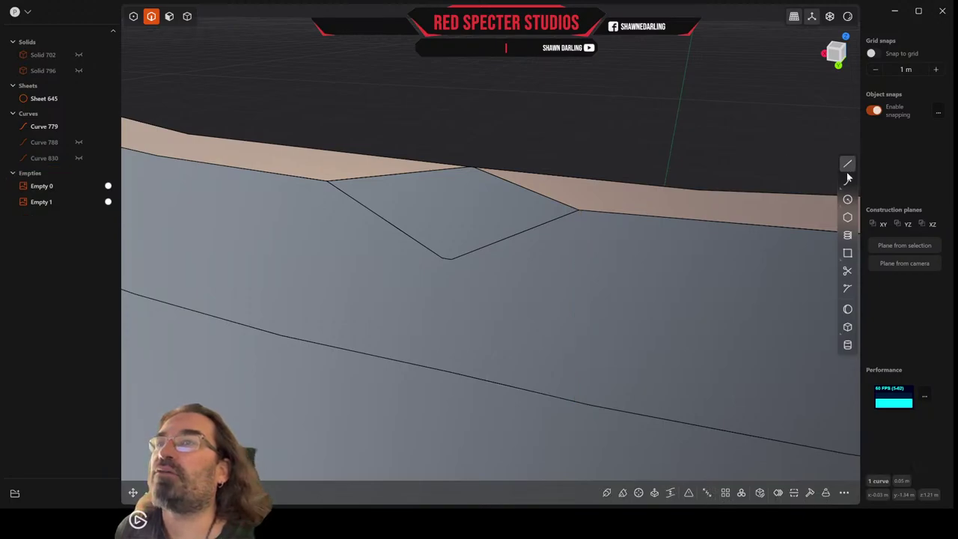
{"action": "left_click", "coordinate": [847, 164]}
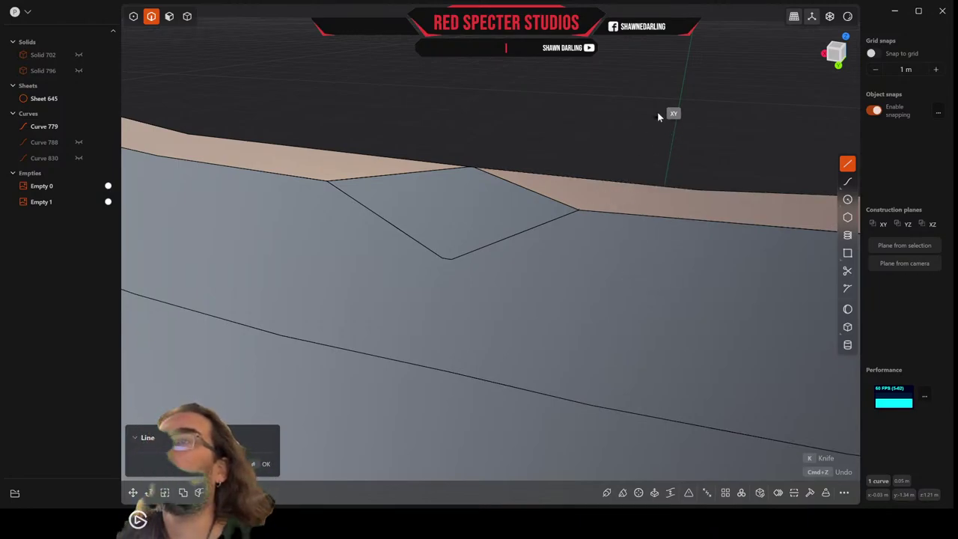
{"action": "key", "text": "Escape"}
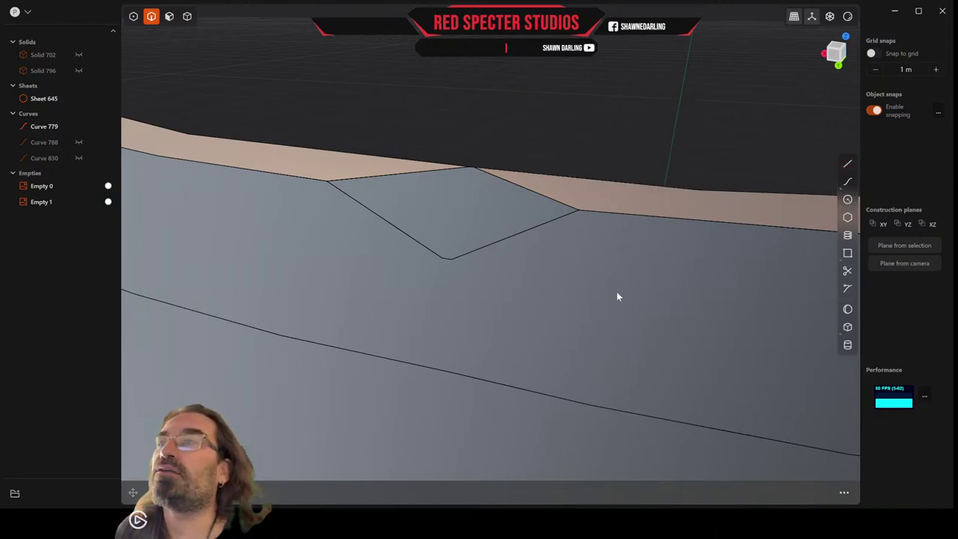
Switch to face selection and cut the notched inner face crosswise through the notch's right corner
{"action": "left_click", "coordinate": [169, 16]}
{"action": "left_click", "coordinate": [548, 315]}
{"action": "key", "text": "o"}
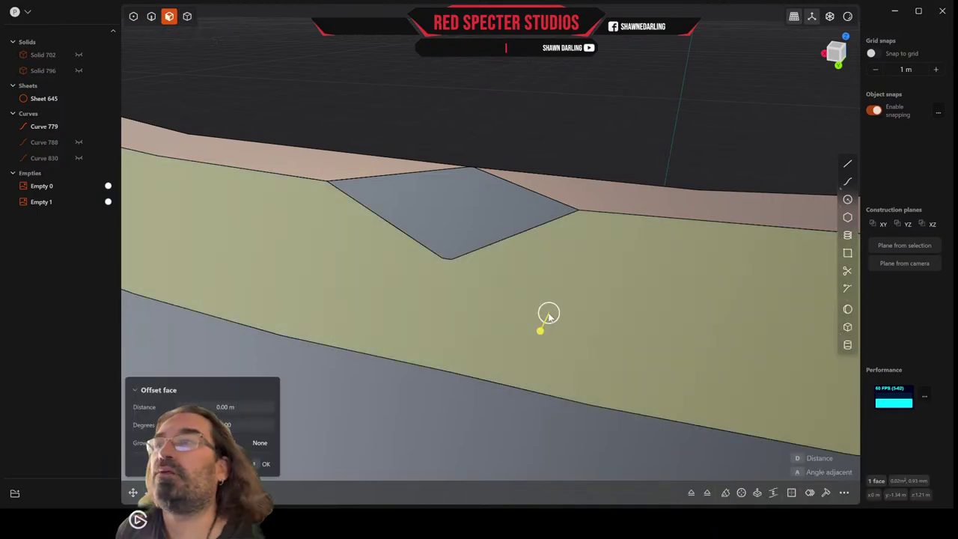
{"action": "key", "text": "ctrl+r"}
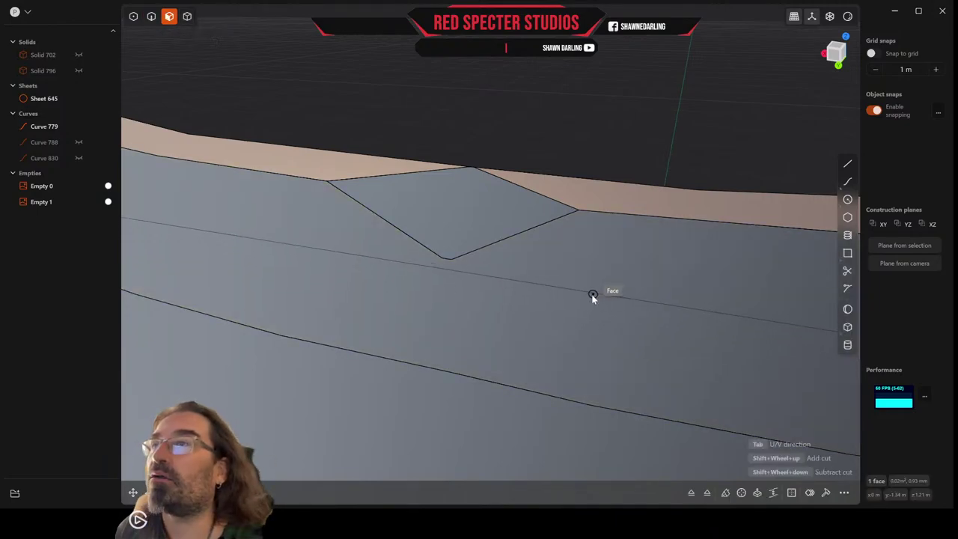
{"action": "key", "text": "Tab"}
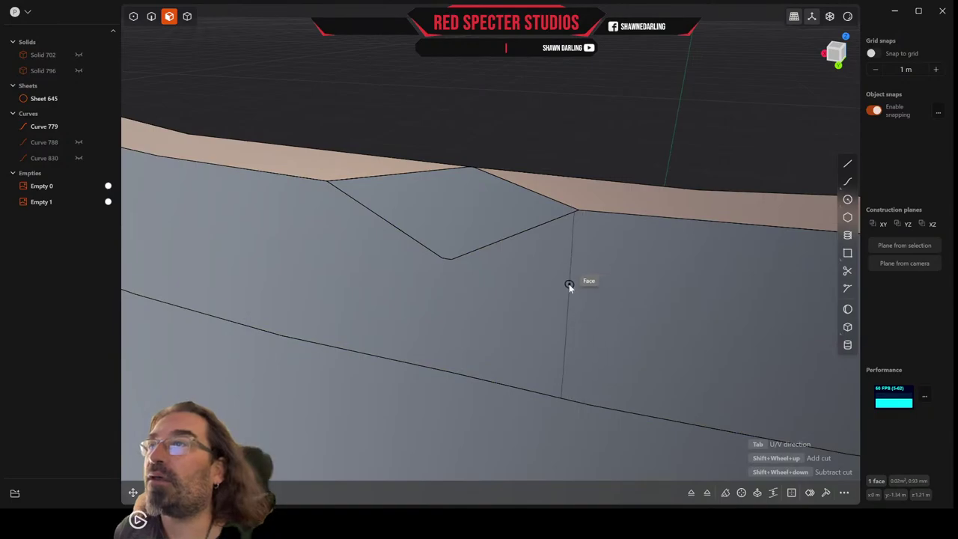
{"action": "left_click", "coordinate": [579, 207]}
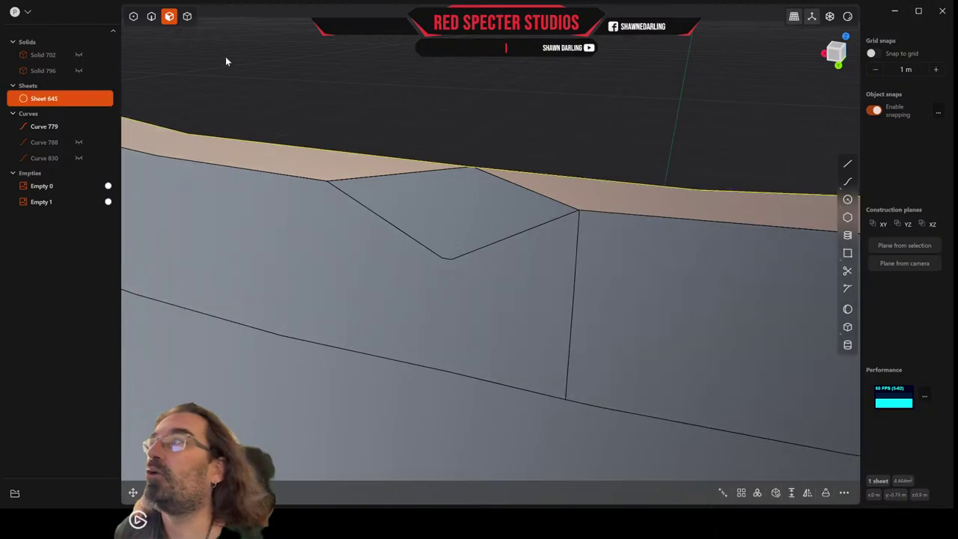
Cut the remaining notched inner face crosswise beside the notch's left corner
{"action": "left_click", "coordinate": [277, 216]}
{"action": "key", "text": "o"}
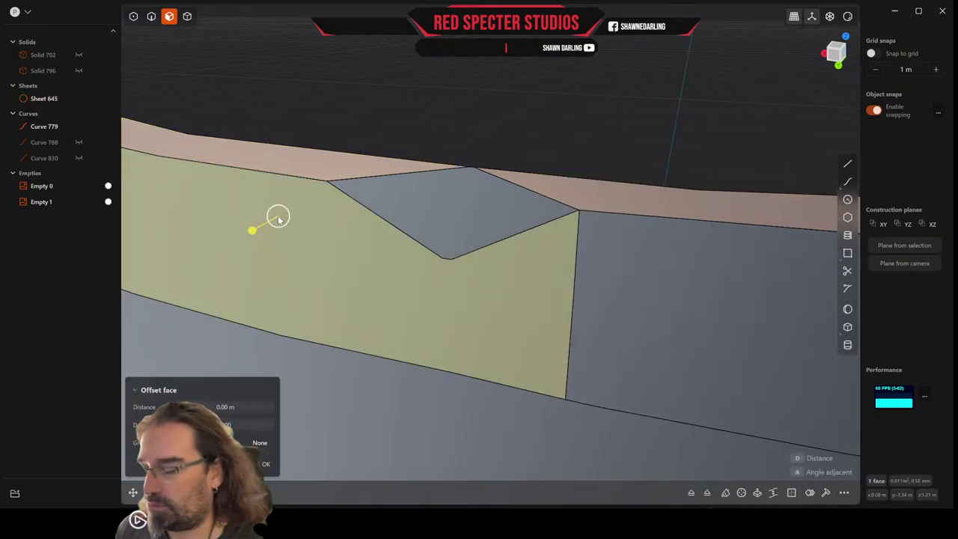
{"action": "key", "text": "i"}
{"action": "key", "text": "Tab"}
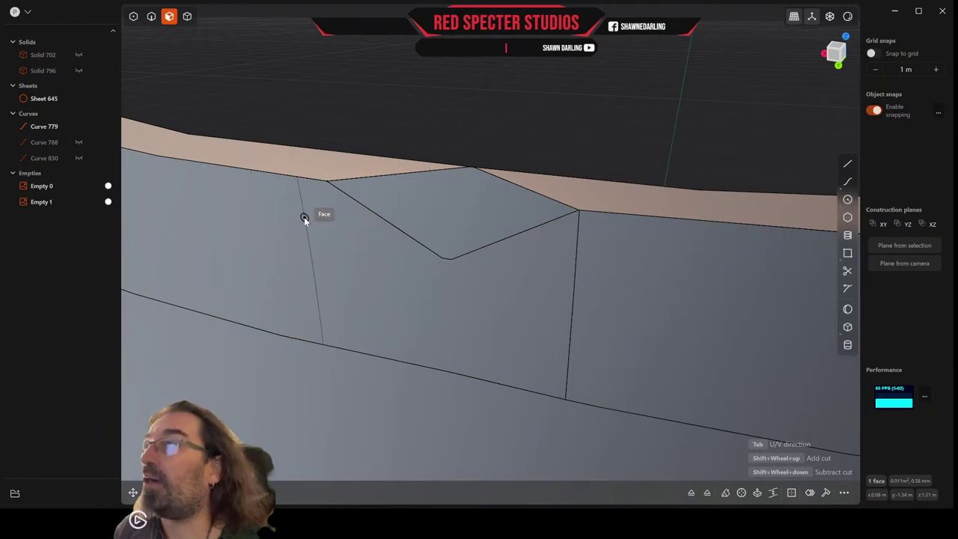
{"action": "left_click", "coordinate": [321, 187]}
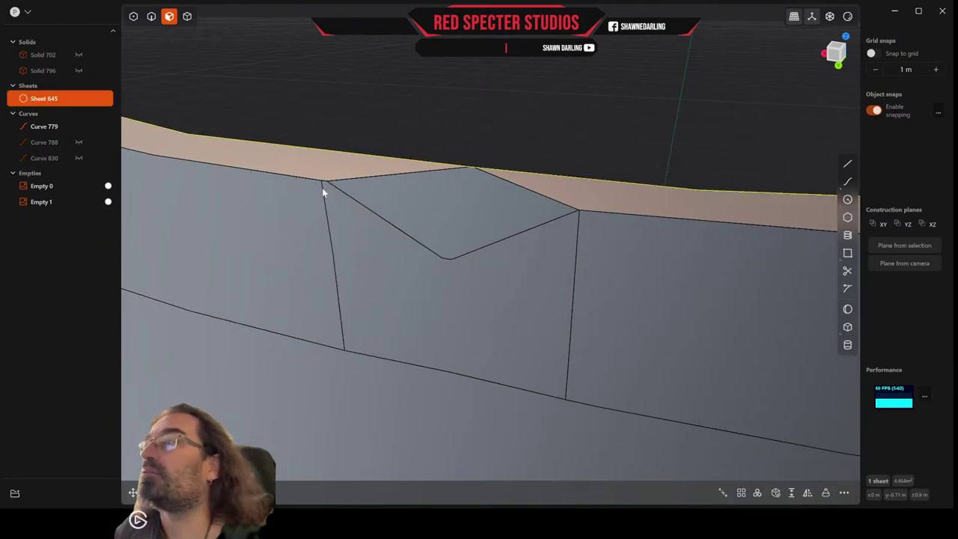
{"action": "middle_click_drag", "start_coordinate": [406, 294], "coordinate": [606, 245]}
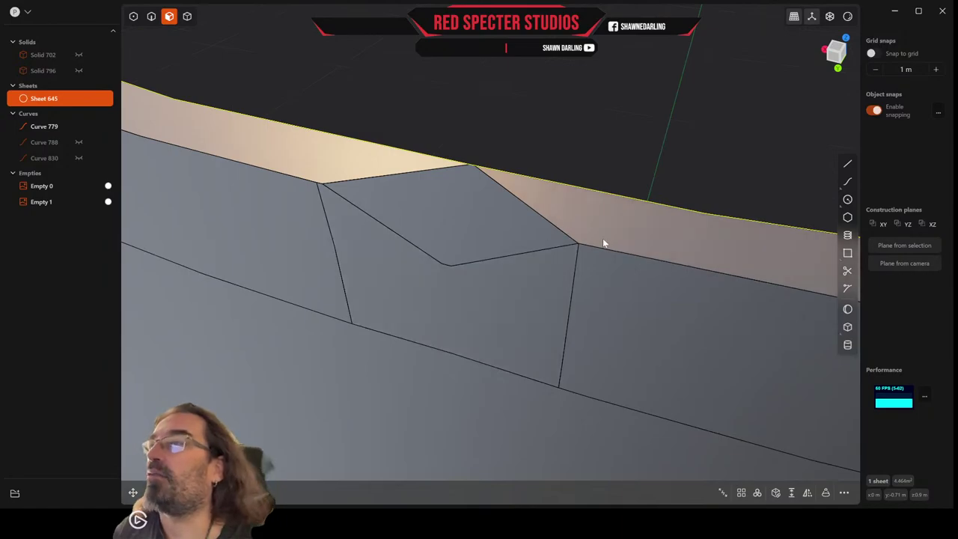
Cut the narrow top rim face to the right of the notch crosswise at the notch's right corner
{"action": "left_click", "coordinate": [585, 221]}
{"action": "key", "text": "o"}
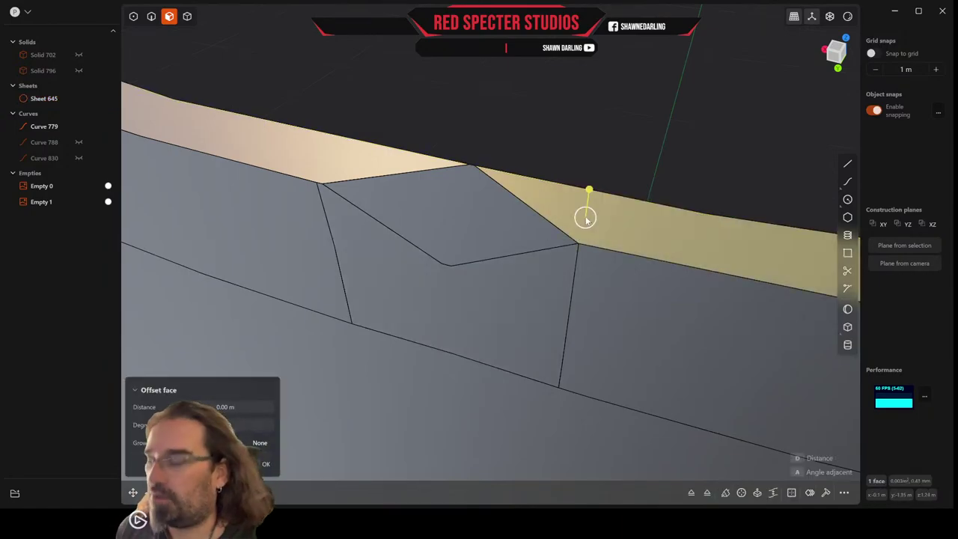
{"action": "key", "text": "ctrl+r"}
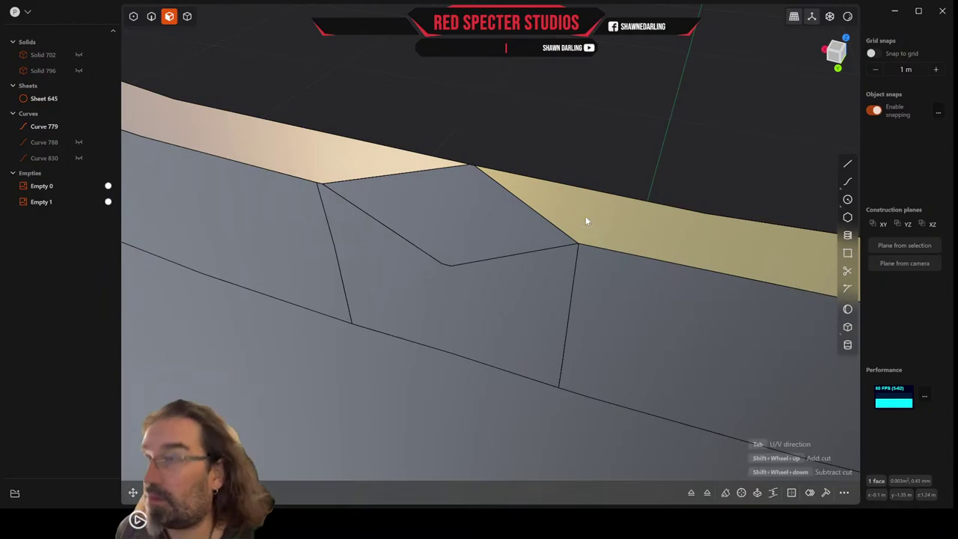
{"action": "key", "text": "Tab"}
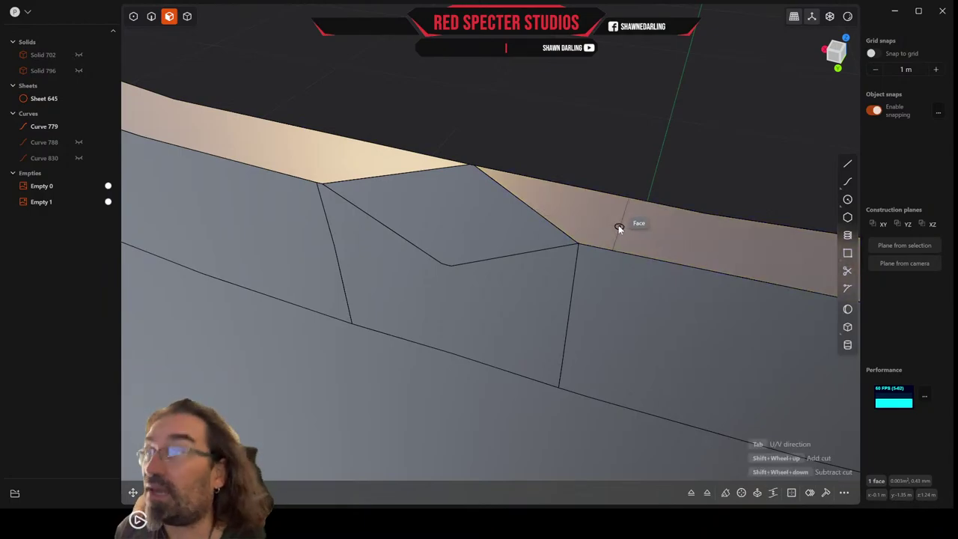
{"action": "left_click", "coordinate": [578, 246]}
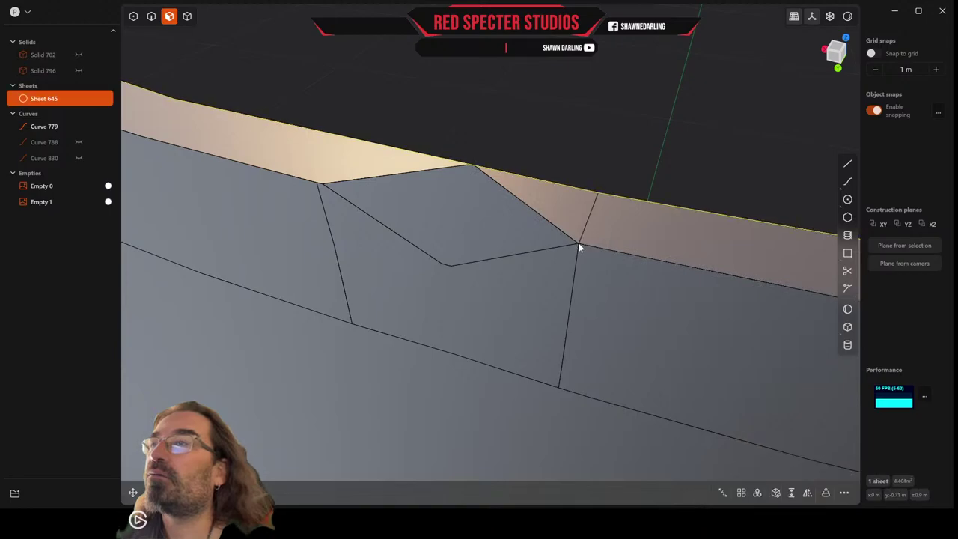
{"action": "middle_click_drag", "start_coordinate": [579, 245], "coordinate": [587, 209]}
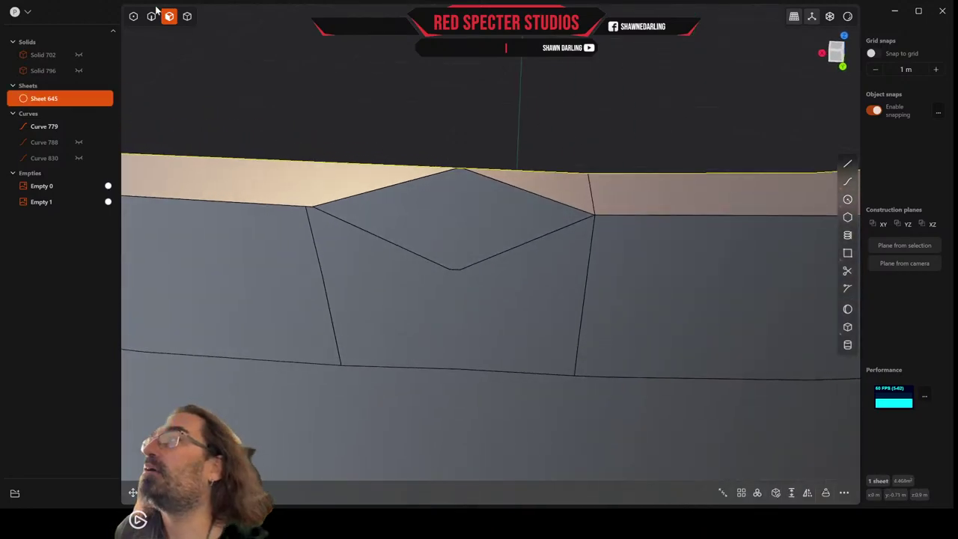
Cut the narrow top rim face to the left of the notch crosswise at the notch's left corner
{"action": "left_click", "coordinate": [235, 187]}
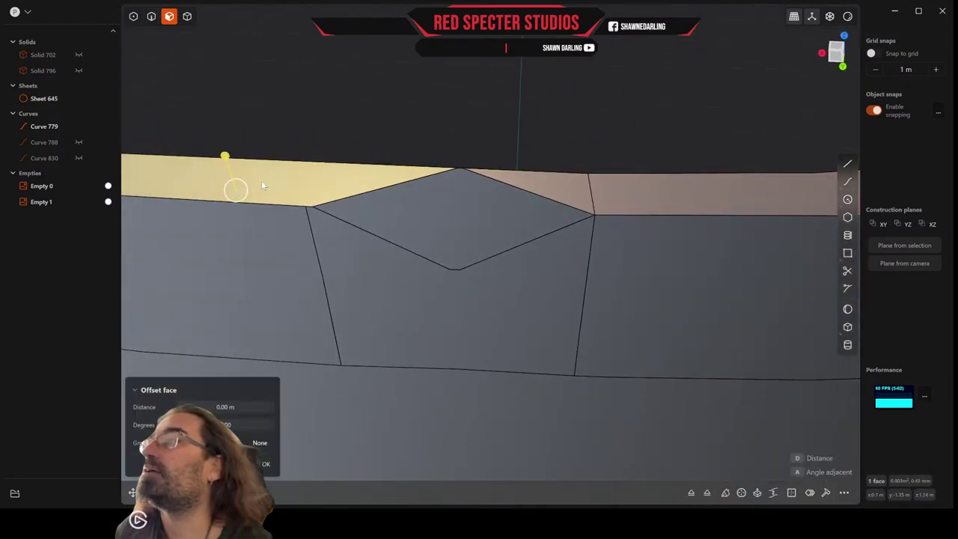
{"action": "key", "text": "ctrl+r"}
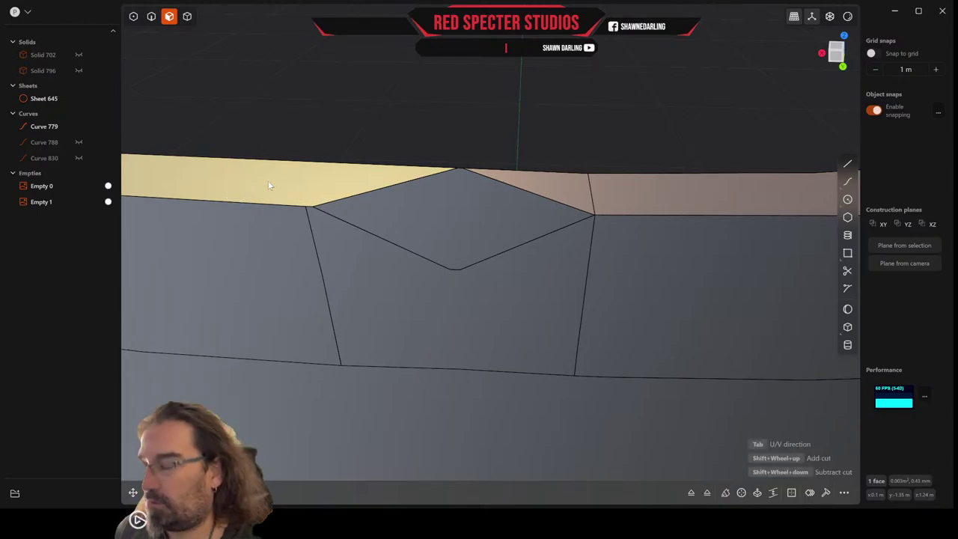
{"action": "left_click", "coordinate": [314, 191]}
{"action": "middle_click_drag", "start_coordinate": [314, 193], "coordinate": [248, 74]}
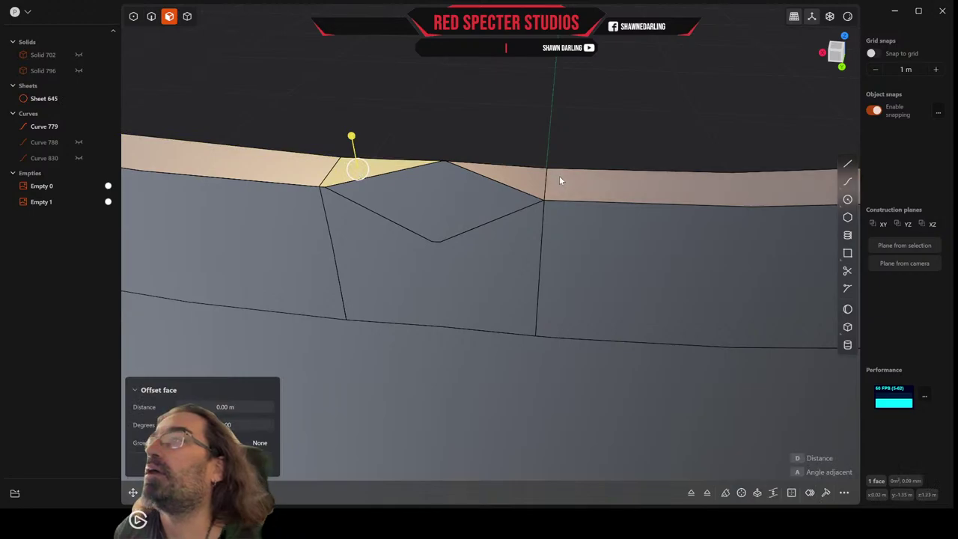
Delete the two small rim faces beside the notch and the cut inner face beneath it
{"action": "left_click", "coordinate": [514, 184]}
{"action": "left_click", "coordinate": [511, 239]}
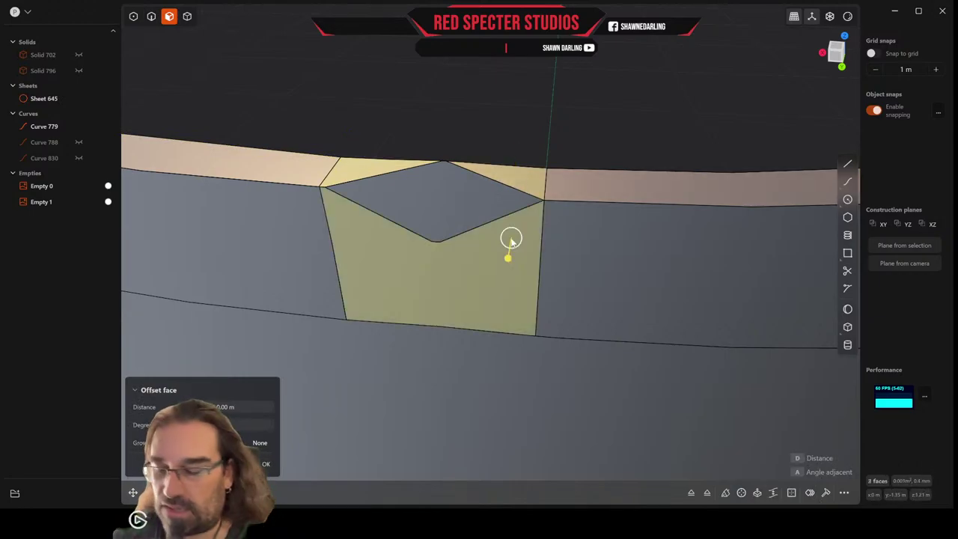
{"action": "key", "text": "Escape"}
{"action": "middle_click_drag", "start_coordinate": [505, 254], "coordinate": [491, 250]}
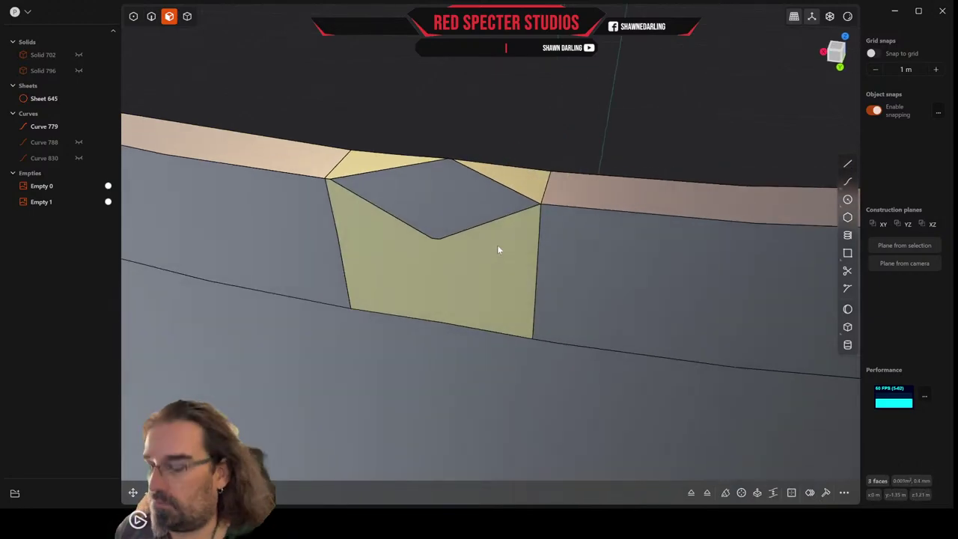
{"action": "key", "text": "Delete"}
{"action": "mouse_move", "coordinate": [526, 203]}
{"action": "middle_mouse_down"}
{"action": "mouse_move", "coordinate": [488, 221]}
{"action": "mouse_move", "coordinate": [494, 214]}
{"action": "middle_mouse_up"}
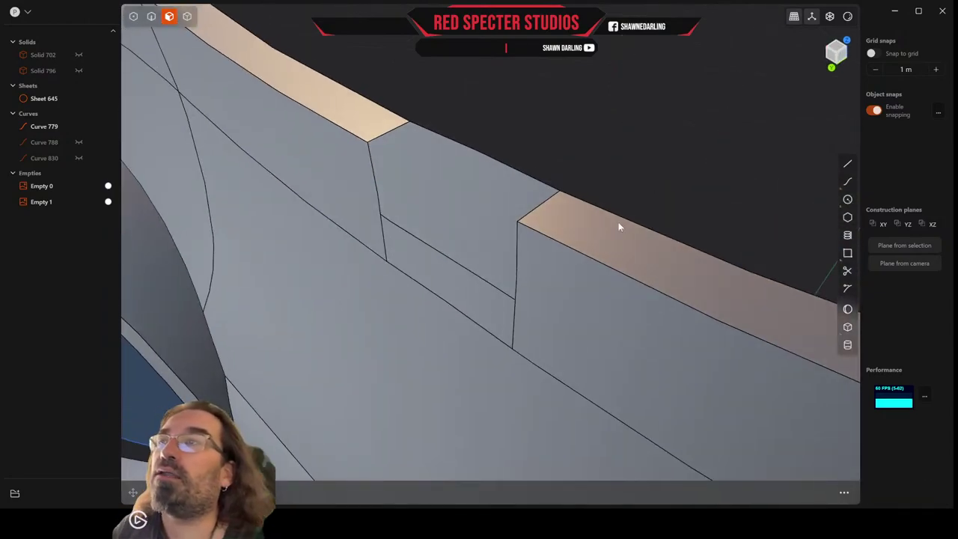
{"action": "middle_click_drag", "start_coordinate": [453, 130], "coordinate": [542, 210]}
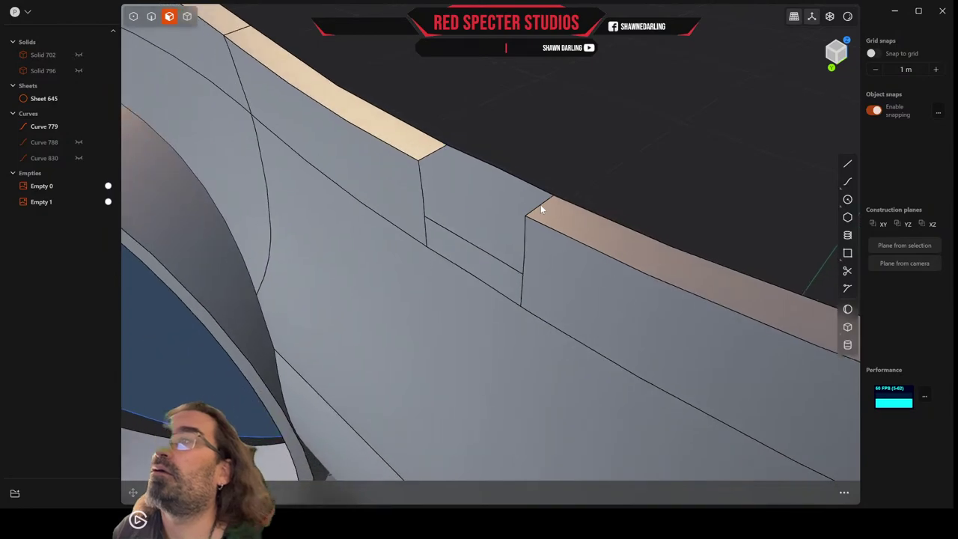
Try to patch the notch hole from its full boundary edge loop with Nonsmooth fill and Quality faces
{"action": "left_click", "coordinate": [396, 141]}
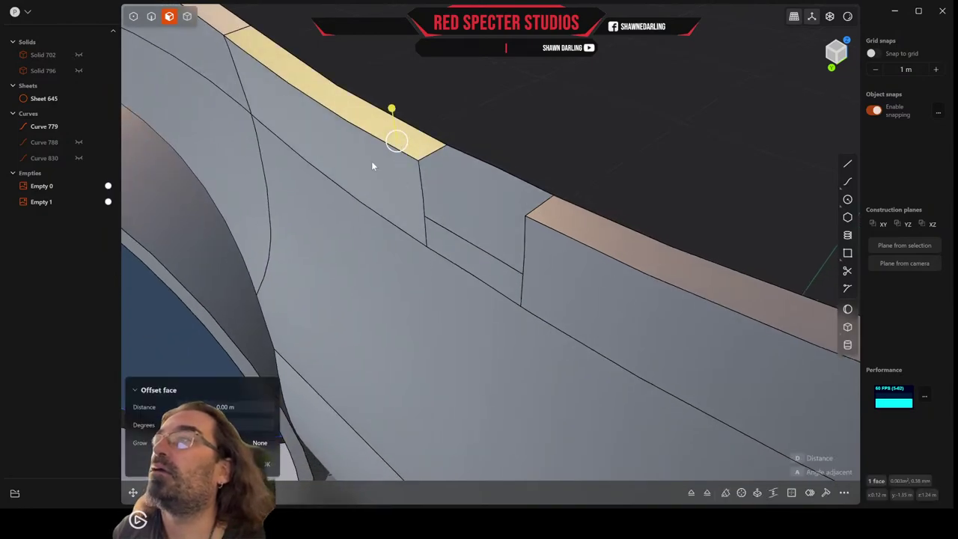
{"action": "left_click", "coordinate": [428, 155]}
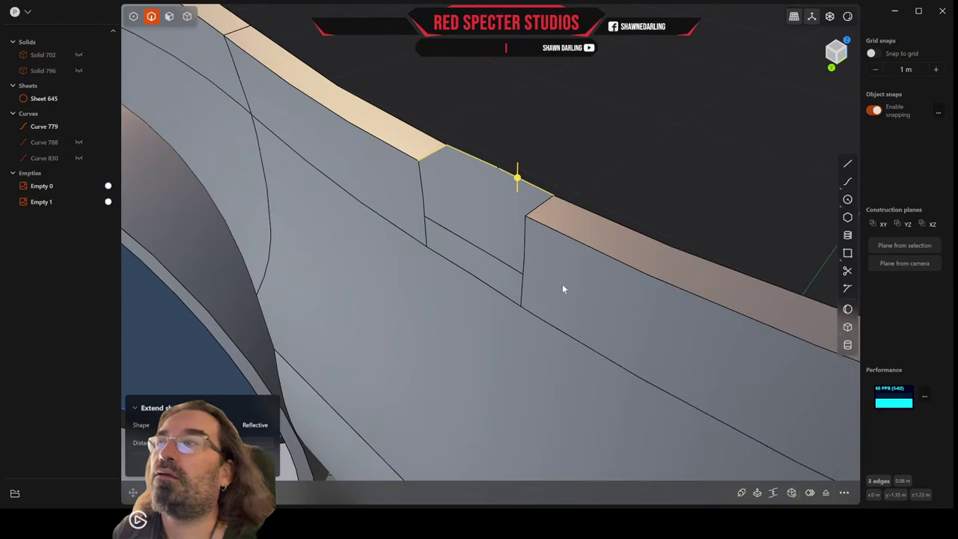
{"action": "left_click", "coordinate": [791, 492]}
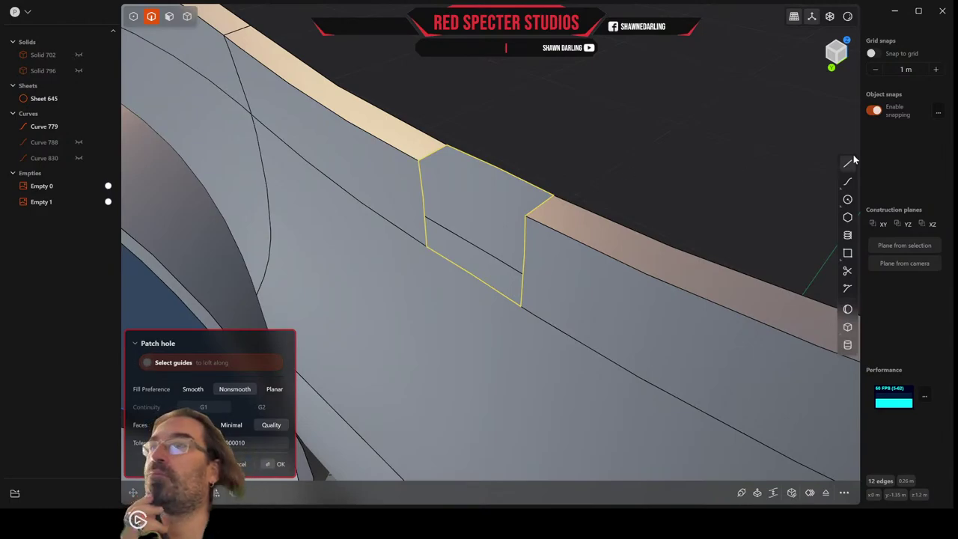
{"action": "key", "text": "Return"}
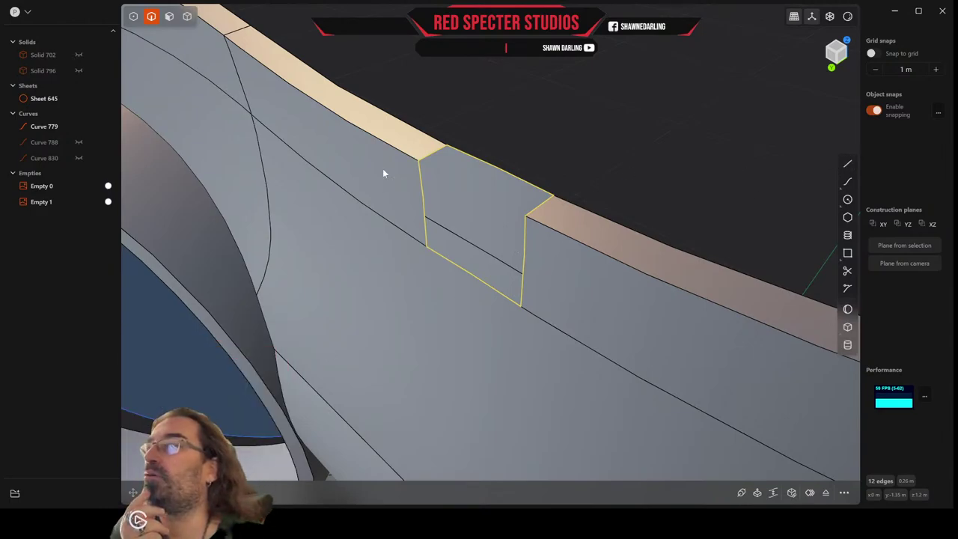
Draw a straight line across the notch opening between the inner top corners of the rim on both sides
{"action": "left_click", "coordinate": [848, 164]}
{"action": "scroll", "coordinate": [508, 201], "scroll_direction": "up", "scroll_amount": 5}
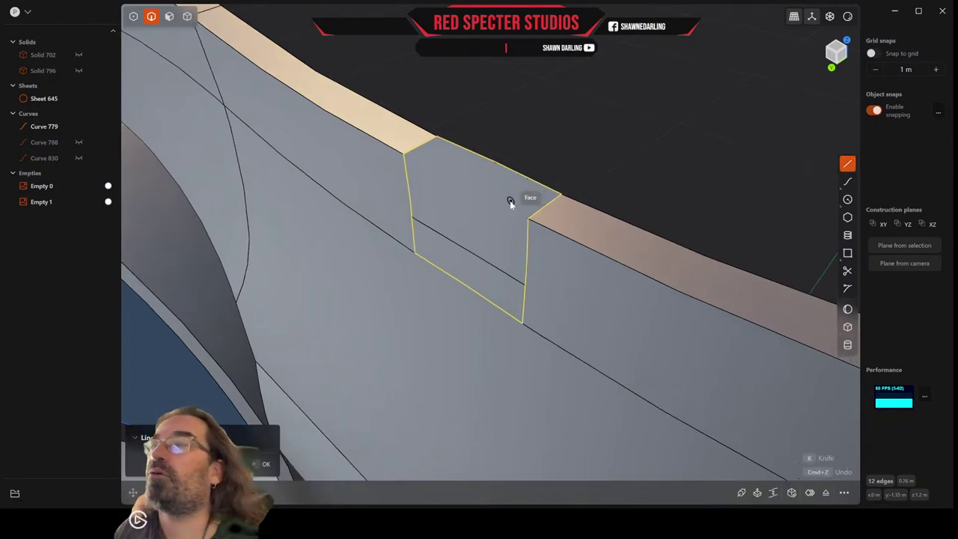
{"action": "scroll", "coordinate": [580, 226], "scroll_direction": "up", "scroll_amount": 1}
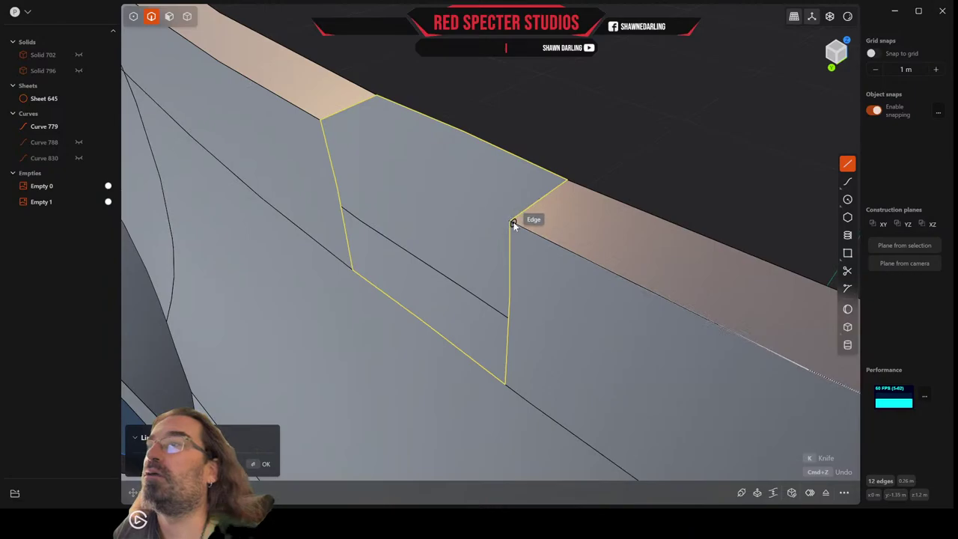
{"action": "left_click", "coordinate": [513, 222]}
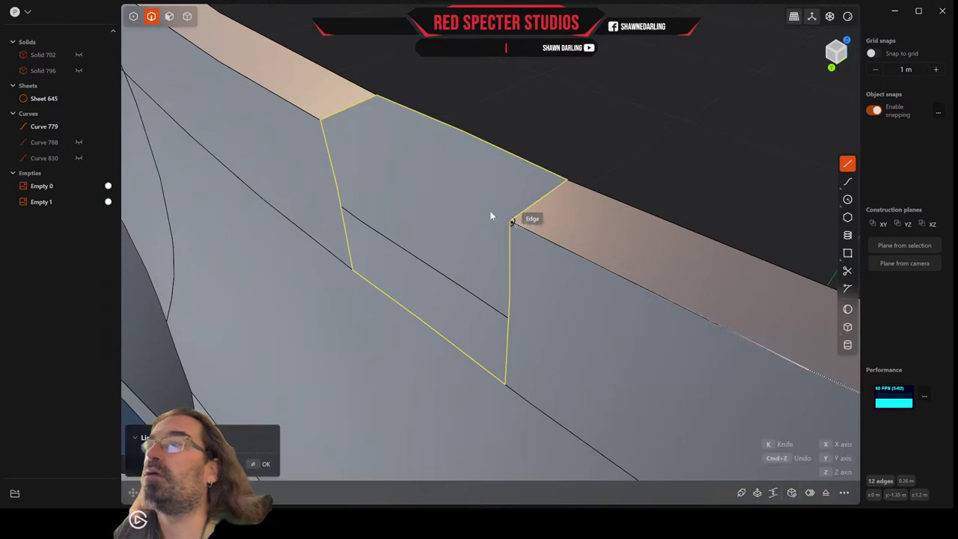
{"action": "left_click", "coordinate": [310, 118]}
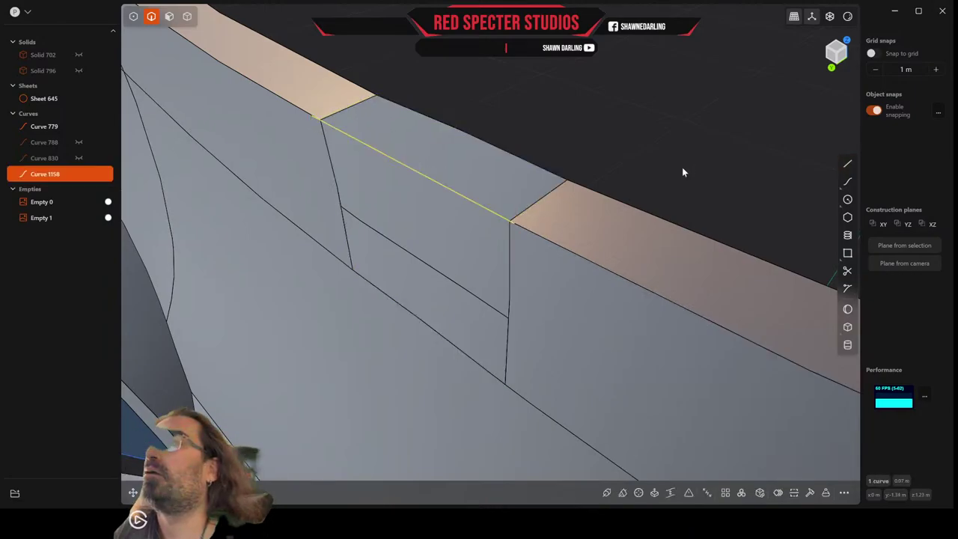
Try to patch the notch's boundary edge loop with Nonsmooth fill, using the straight line across the opening as guide
{"action": "left_click", "coordinate": [529, 207]}
{"action": "key", "text": "e"}
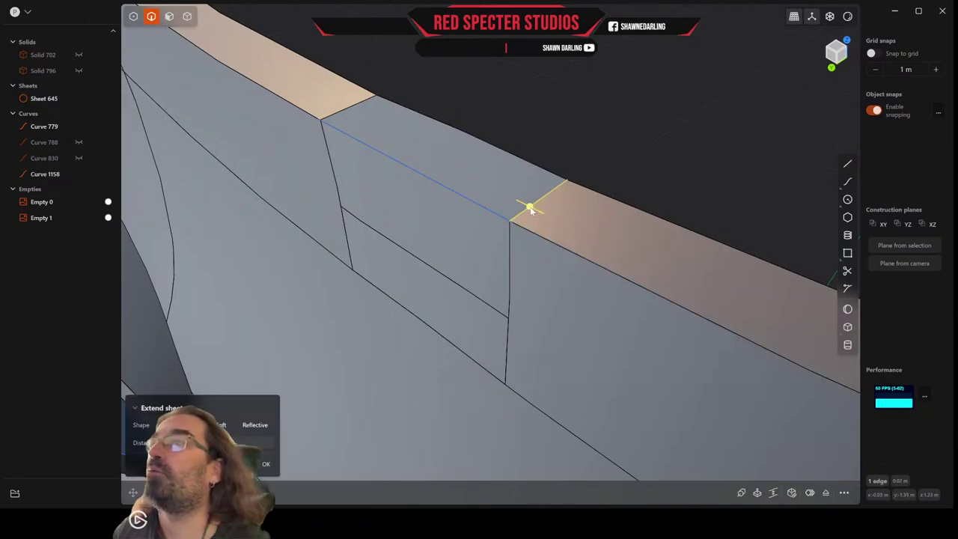
{"action": "double_click", "coordinate": [532, 207]}
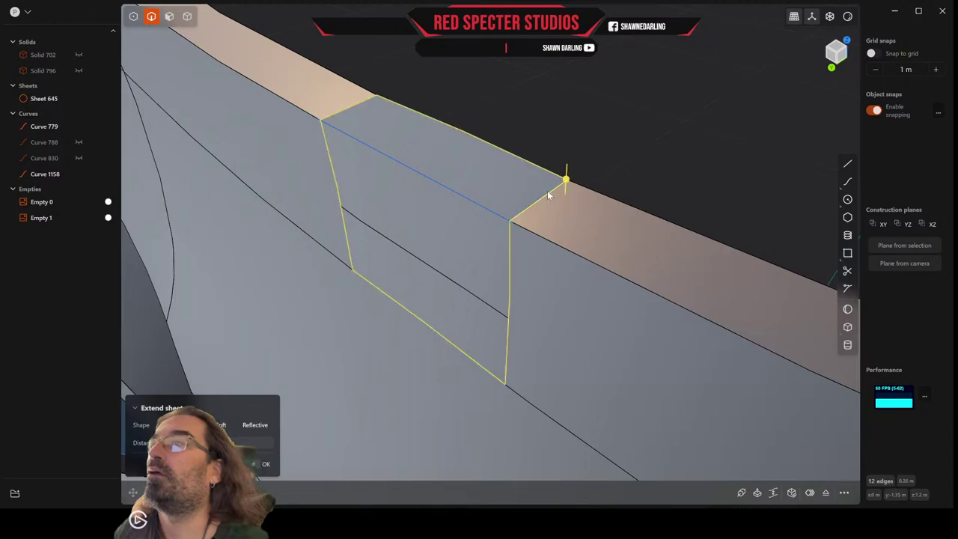
{"action": "left_click", "coordinate": [791, 492]}
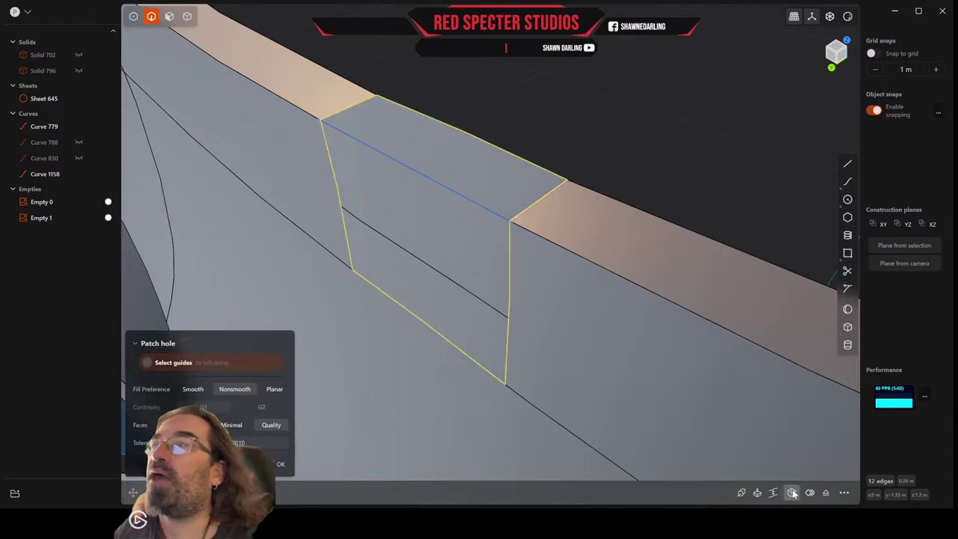
{"action": "left_click", "coordinate": [501, 213]}
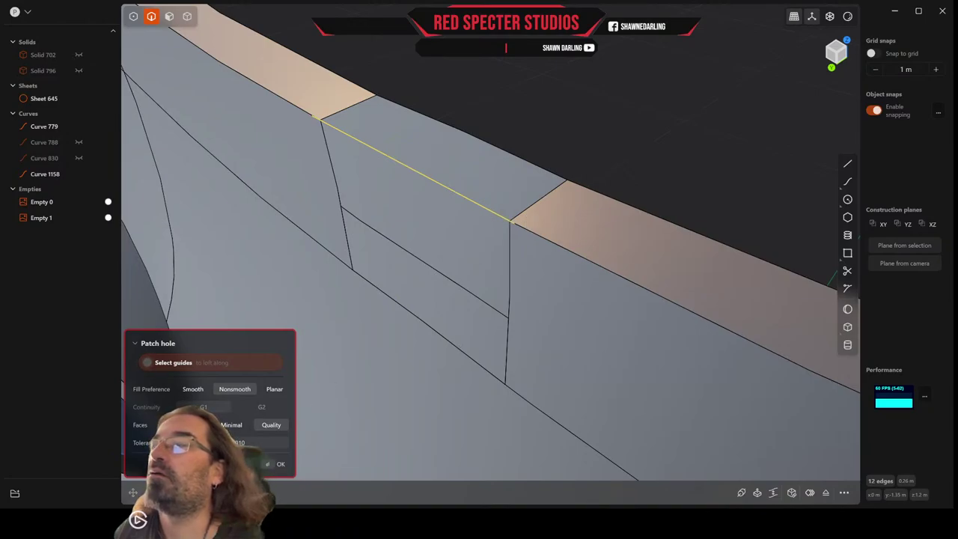
{"action": "key", "text": "Escape"}
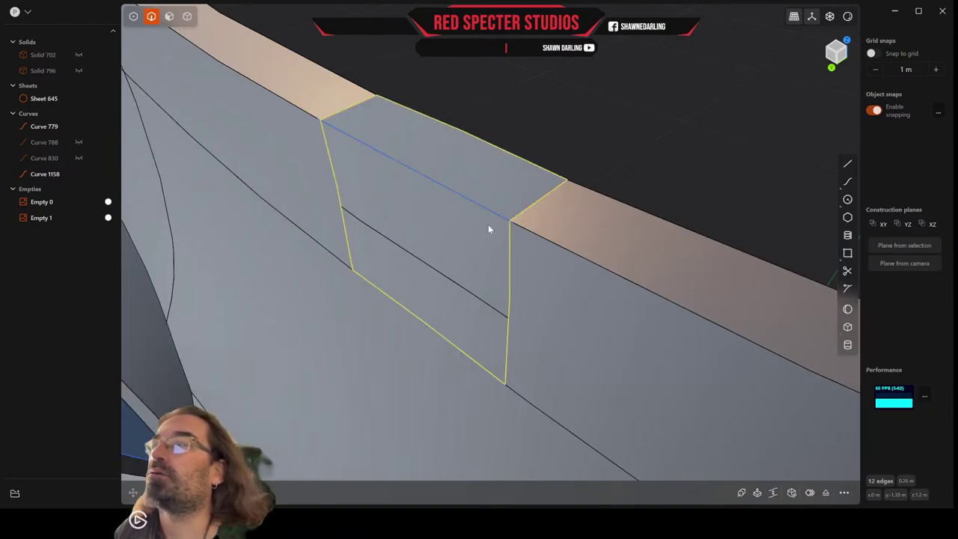
Try the hole patch along the same guide line with Smooth fill and G2 continuity
{"action": "left_click", "coordinate": [791, 492]}
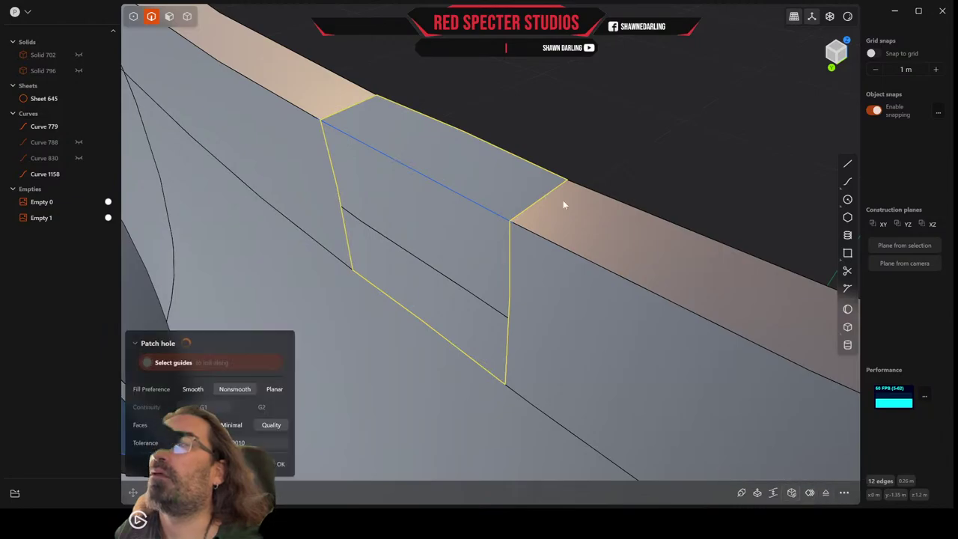
{"action": "left_click", "coordinate": [459, 193]}
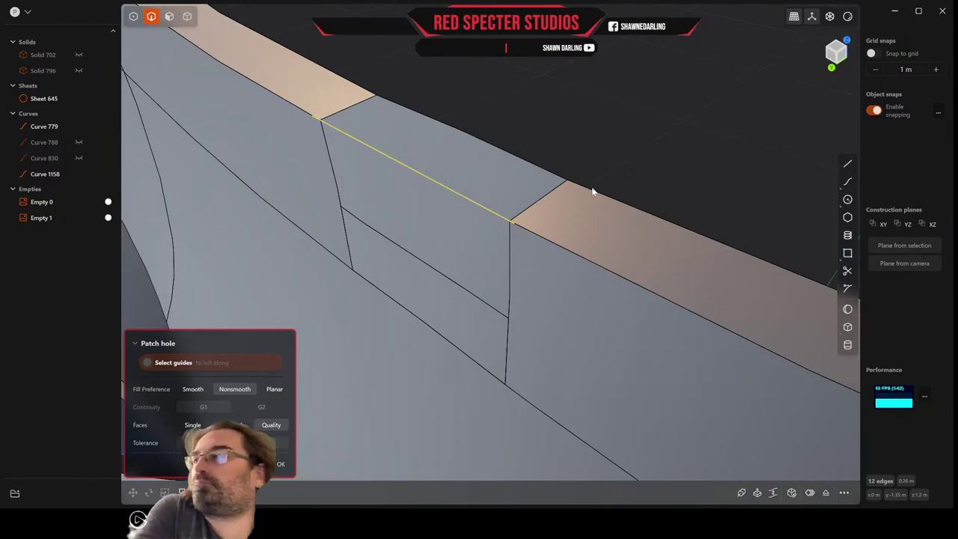
{"action": "left_click", "coordinate": [193, 389]}
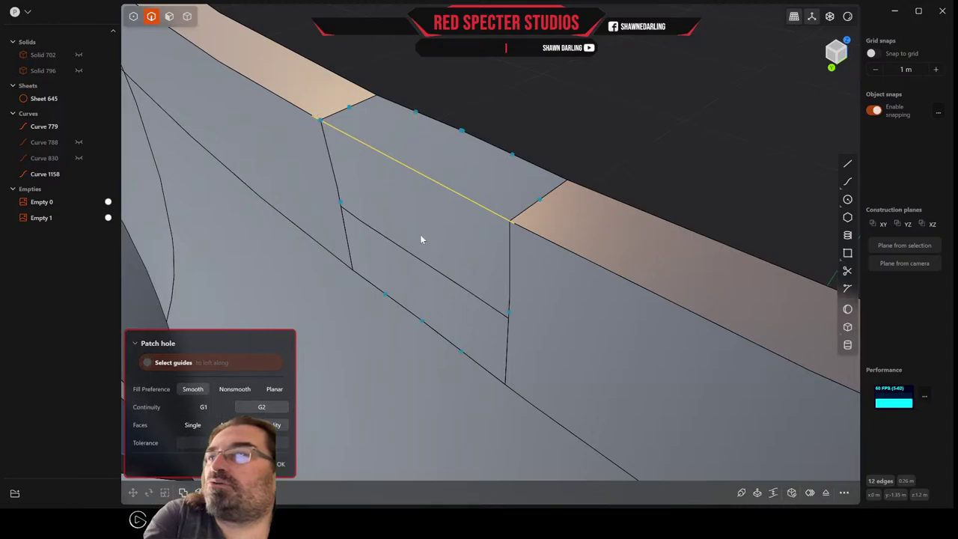
{"action": "middle_click_drag", "start_coordinate": [420, 234], "coordinate": [445, 220]}
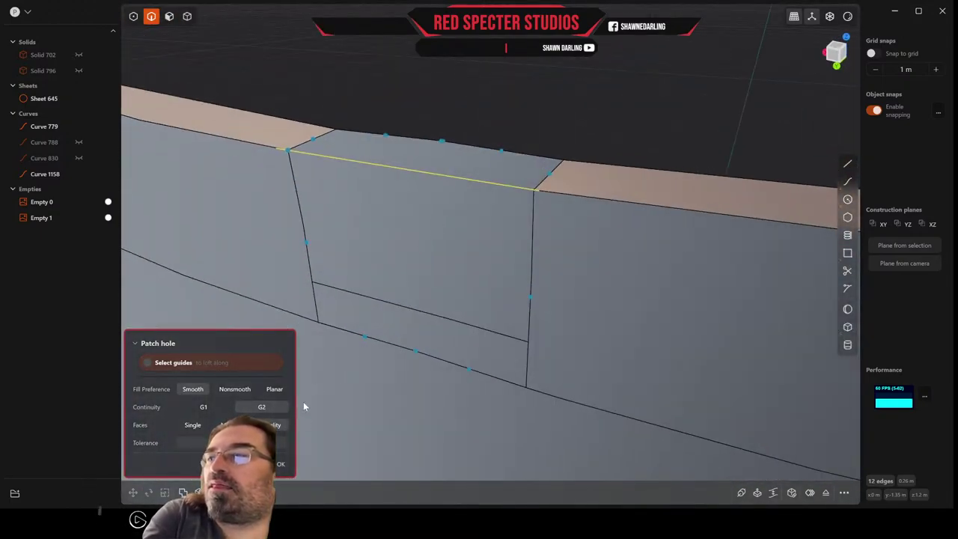
{"action": "left_click", "coordinate": [278, 465]}
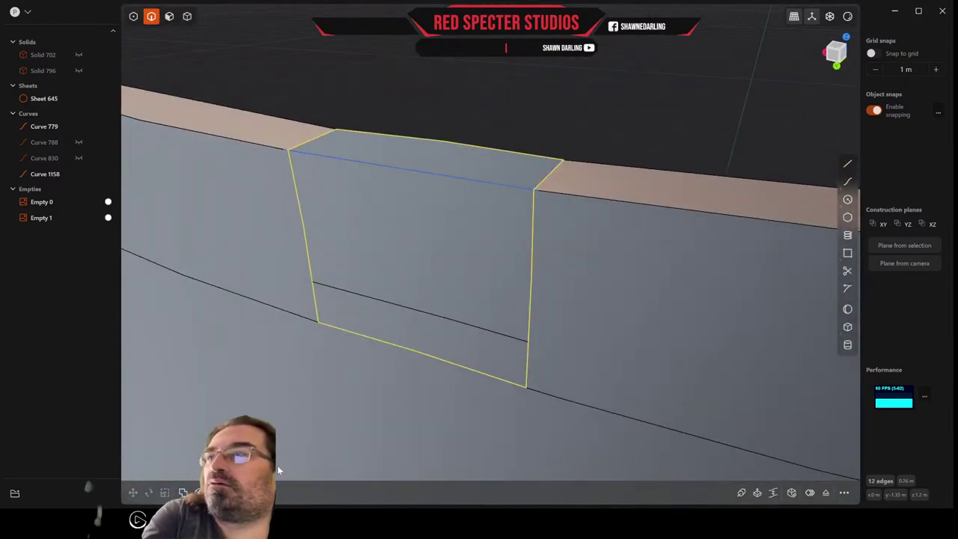
Delete the straight line spanning the notch opening
{"action": "mouse_move", "coordinate": [477, 259]}
{"action": "middle_mouse_down"}
{"action": "mouse_move", "coordinate": [449, 219]}
{"action": "mouse_move", "coordinate": [464, 265]}
{"action": "middle_mouse_up"}
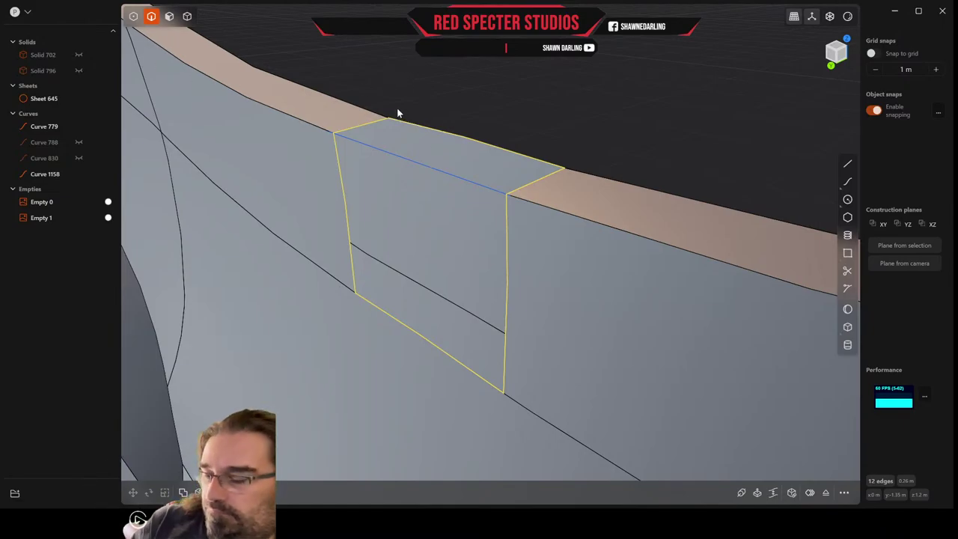
{"action": "key", "text": "e"}
{"action": "left_click", "coordinate": [419, 166]}
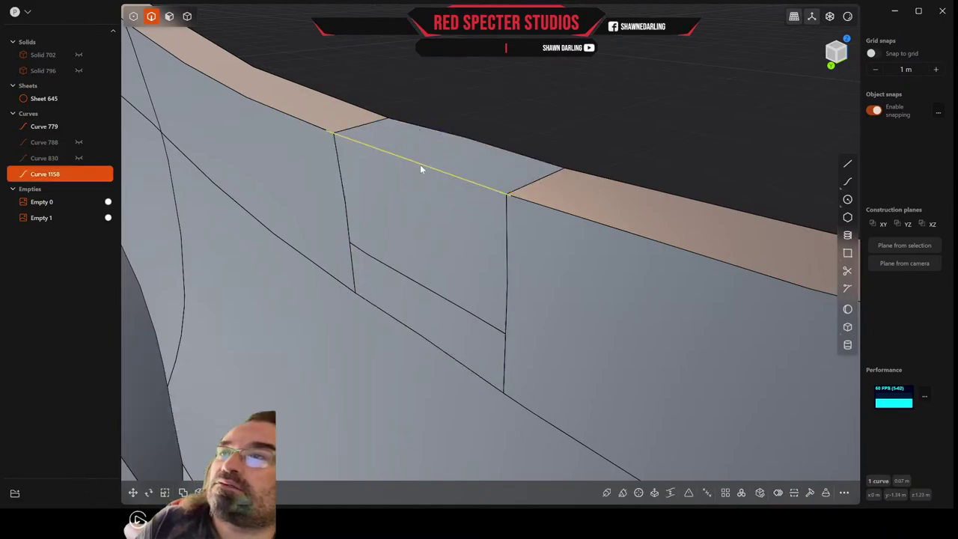
{"action": "key", "text": "x"}
{"action": "middle_click_drag", "start_coordinate": [421, 164], "coordinate": [401, 154]}
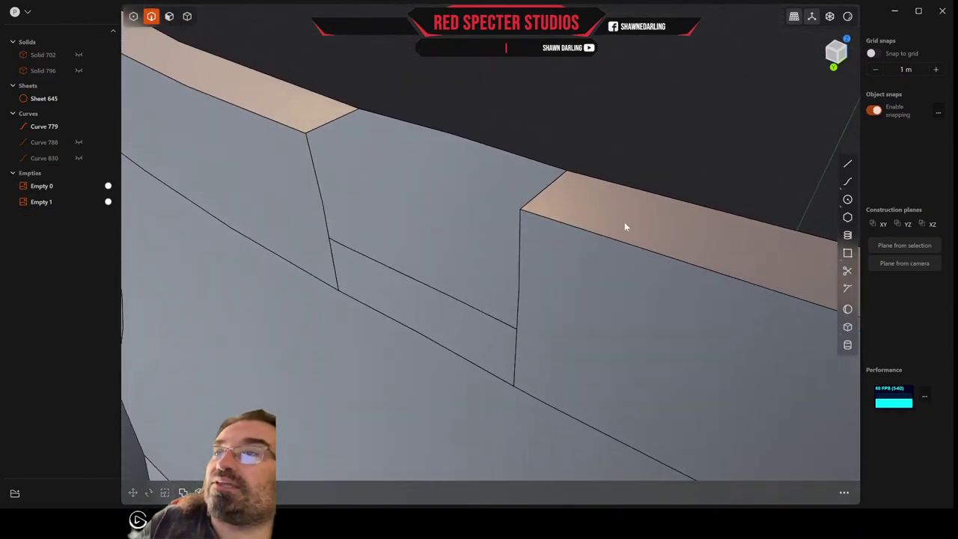
Try to patch the notch's boundary edge loop without a guide, using Smooth fill and G1 continuity
{"action": "left_click", "coordinate": [327, 125]}
{"action": "key", "text": "e"}
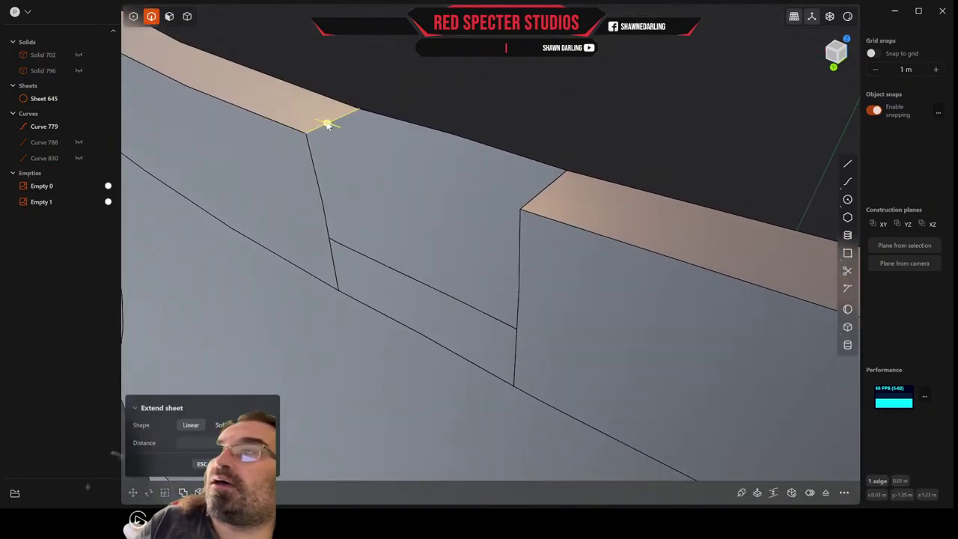
{"action": "double_click", "coordinate": [408, 125]}
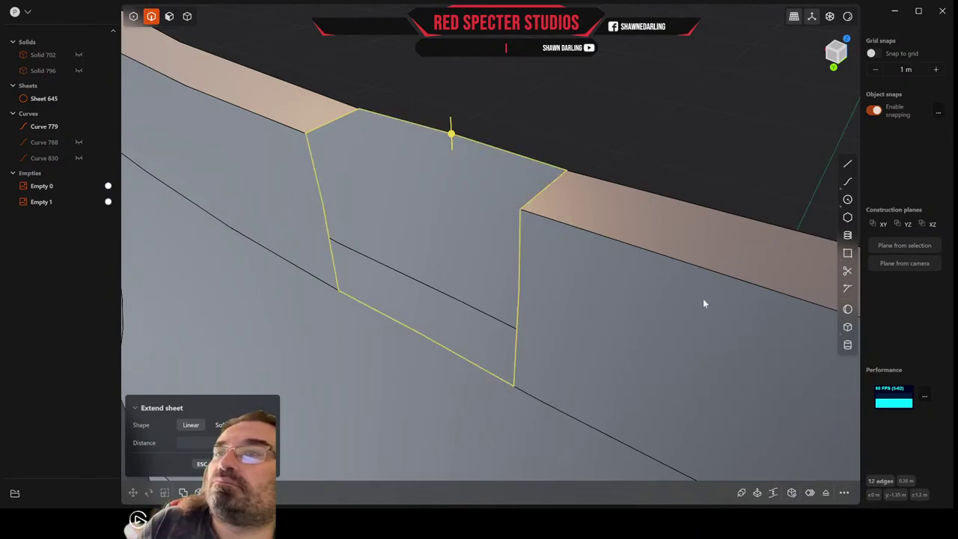
{"action": "left_click", "coordinate": [791, 492]}
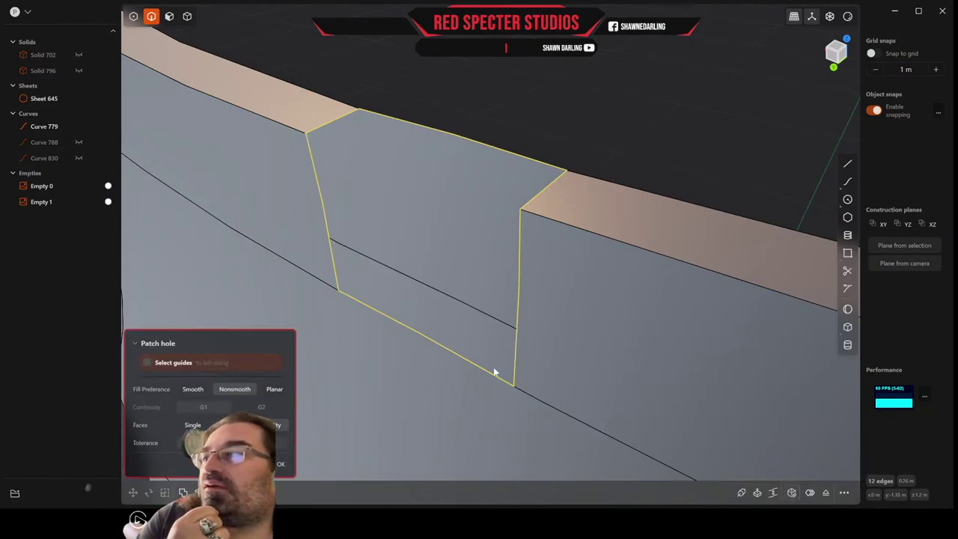
{"action": "left_click", "coordinate": [192, 388]}
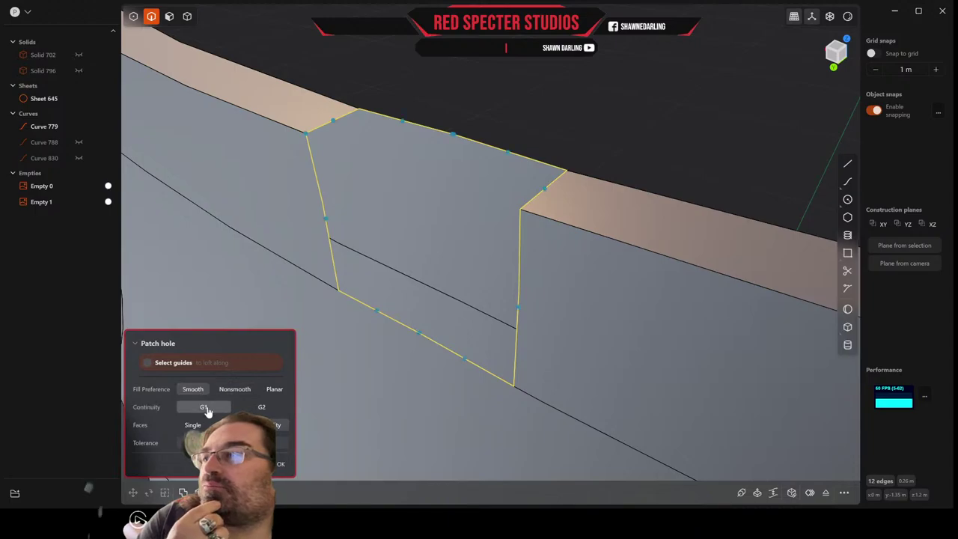
{"action": "left_click", "coordinate": [280, 466]}
Try a loft between the two upright side edges of the notch with G1 continuity at start and end
{"action": "right_click_drag", "start_coordinate": [351, 345], "coordinate": [412, 342]}
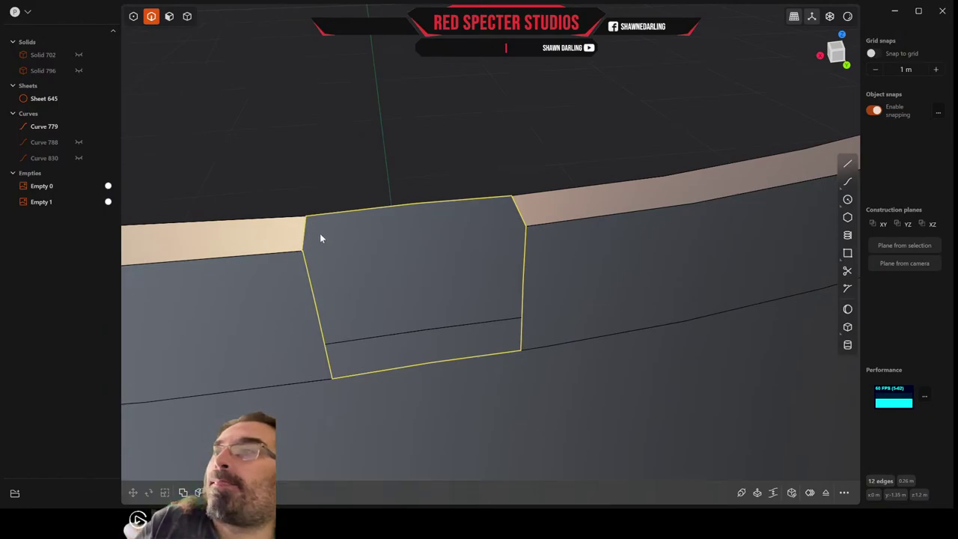
{"action": "left_click", "coordinate": [230, 88]}
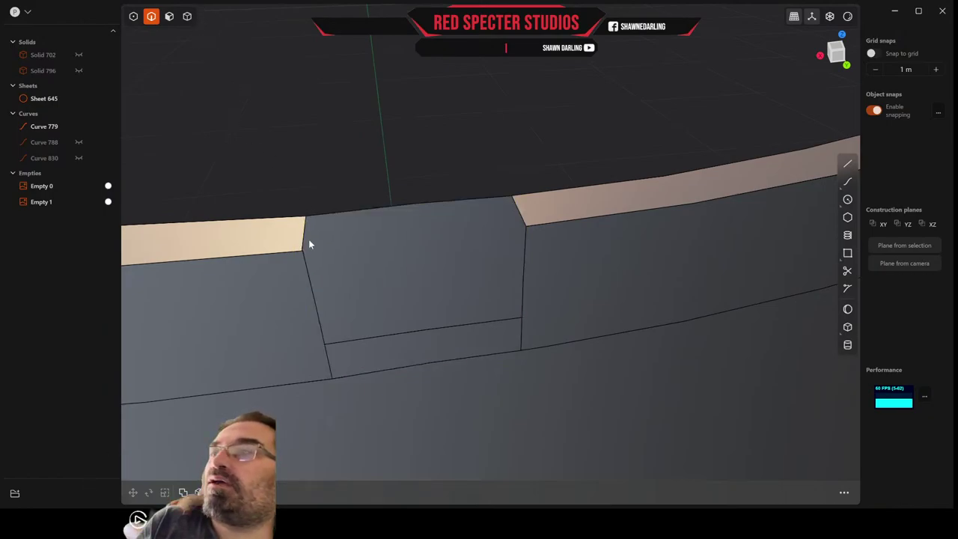
{"action": "left_click", "coordinate": [307, 281]}
{"action": "left_click", "coordinate": [524, 279]}
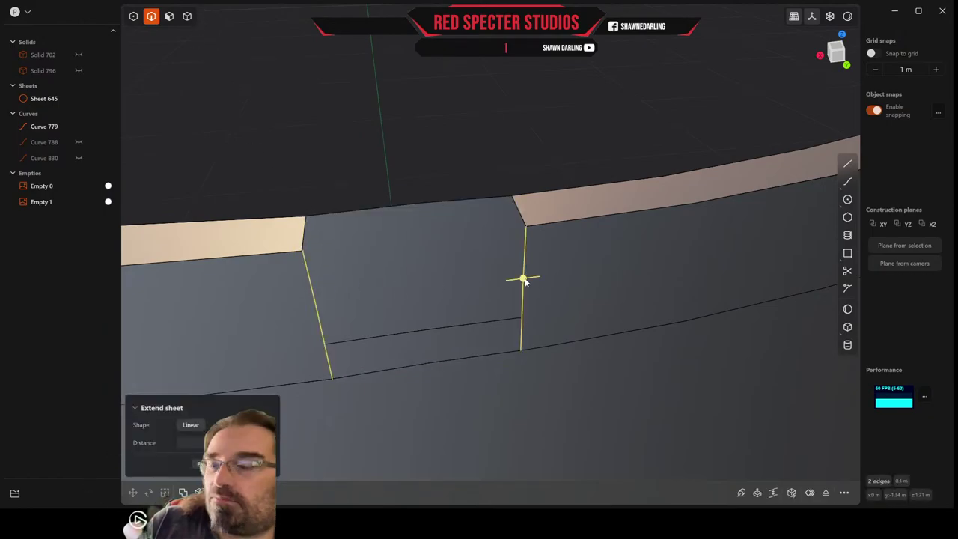
{"action": "key", "text": "l"}
{"action": "middle_click_drag", "start_coordinate": [524, 278], "coordinate": [499, 249]}
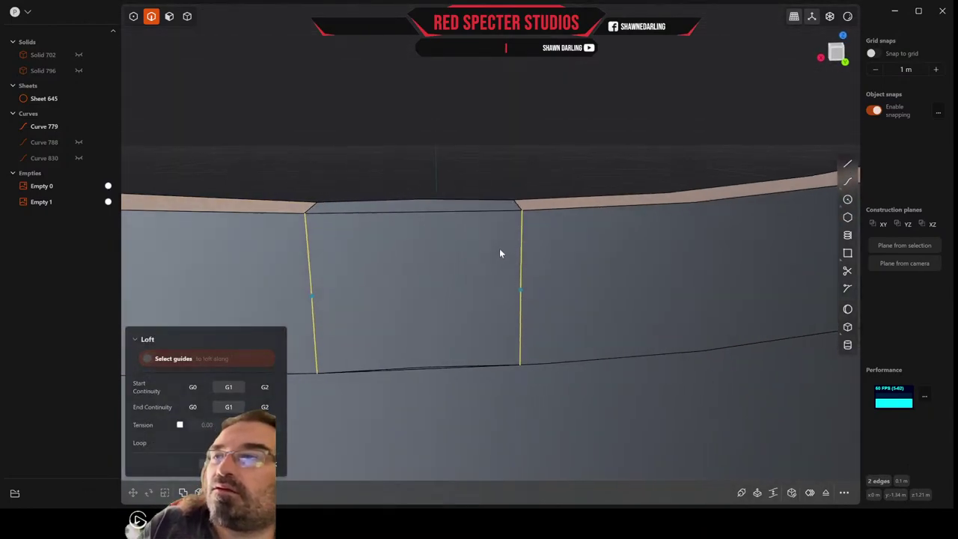
{"action": "right_click_drag", "start_coordinate": [498, 253], "coordinate": [501, 220]}
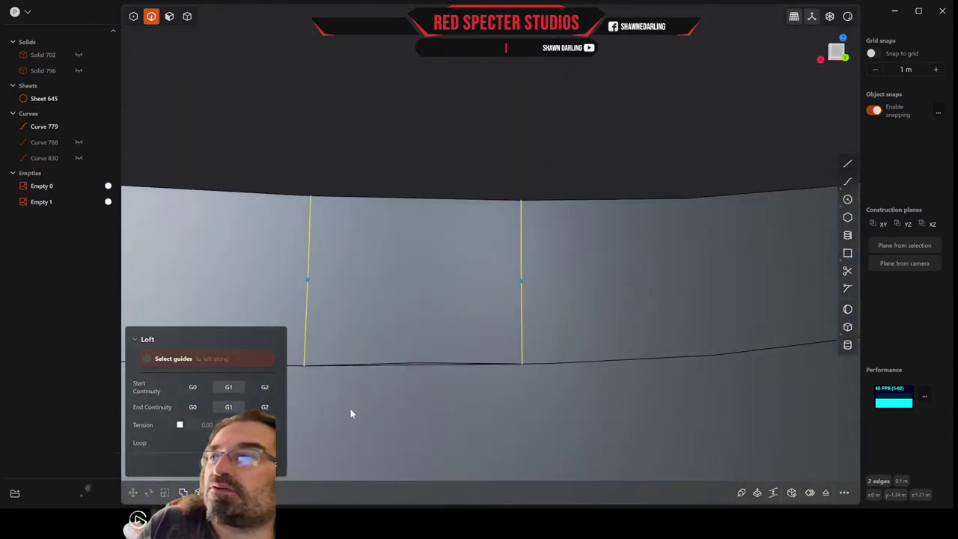
{"action": "key", "text": "Escape"}
Try the Extend sheet operation with Linear shape on the edges along the notch's lower boundary
{"action": "right_click_drag", "start_coordinate": [404, 342], "coordinate": [378, 374]}
{"action": "left_click", "coordinate": [132, 17]}
{"action": "right_click_drag", "start_coordinate": [436, 274], "coordinate": [397, 298]}
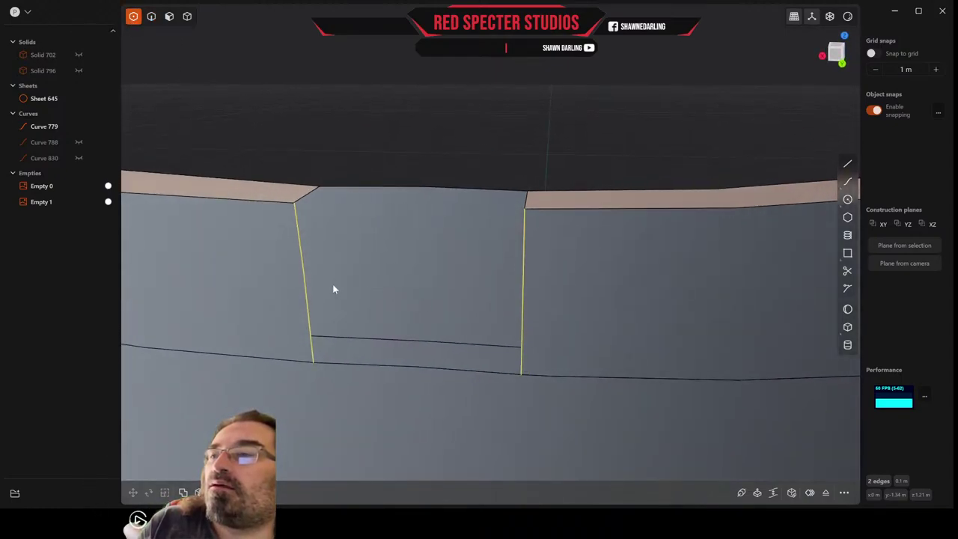
{"action": "left_click", "coordinate": [376, 362]}
{"action": "key", "text": "e"}
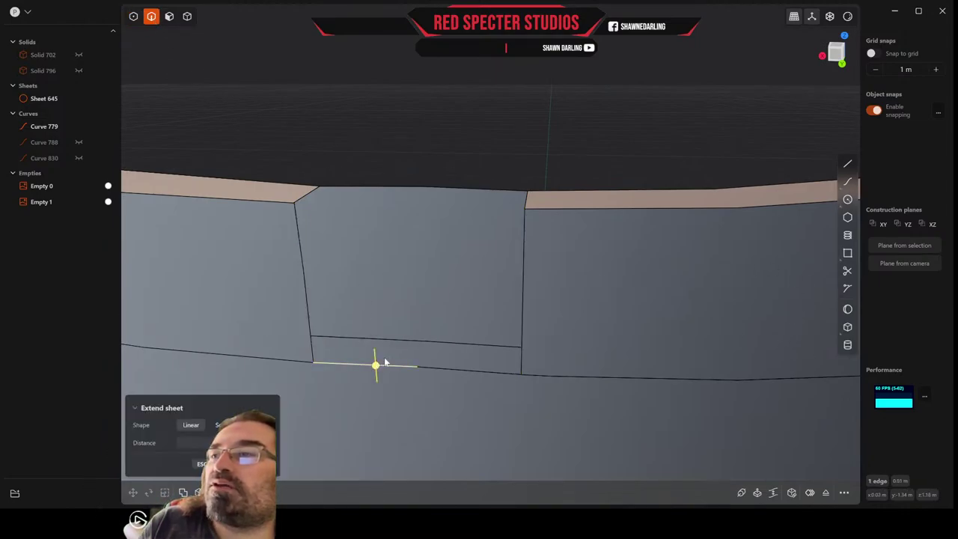
{"action": "double_click", "coordinate": [446, 368]}
{"action": "left_click", "coordinate": [446, 368]}
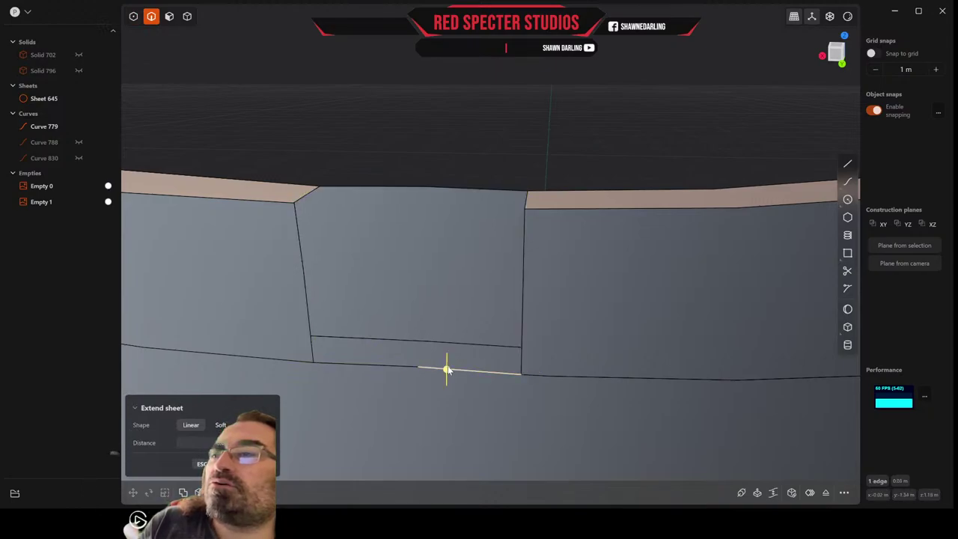
{"action": "scroll", "coordinate": [424, 356], "scroll_direction": "up", "scroll_amount": 1}
{"action": "scroll", "coordinate": [423, 361], "scroll_direction": "up", "scroll_amount": 6}
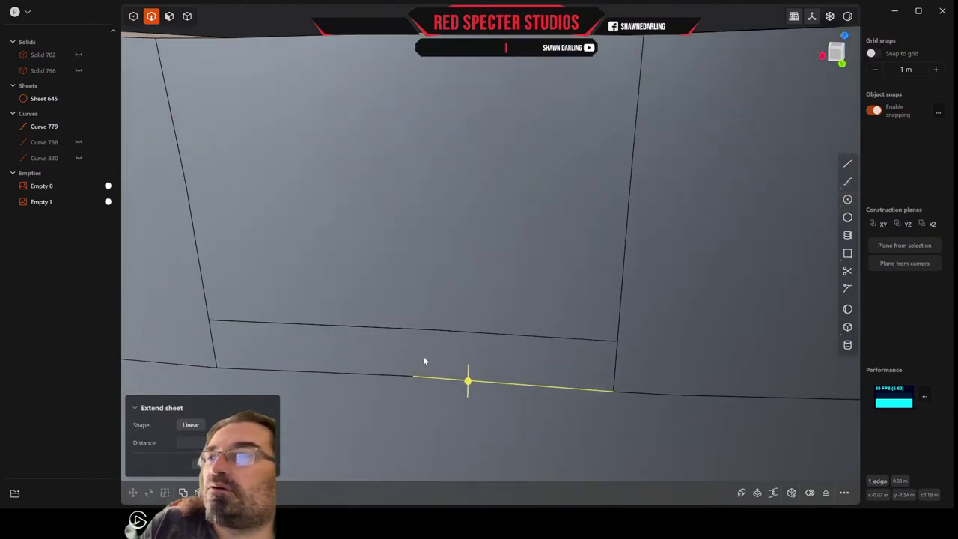
{"action": "scroll", "coordinate": [415, 374], "scroll_direction": "up", "scroll_amount": 4}
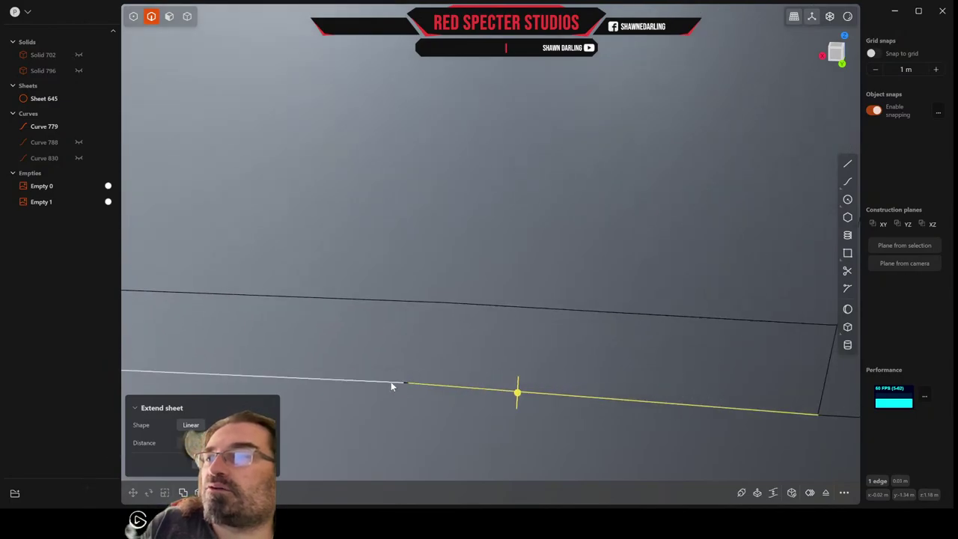
{"action": "left_click", "coordinate": [390, 381]}
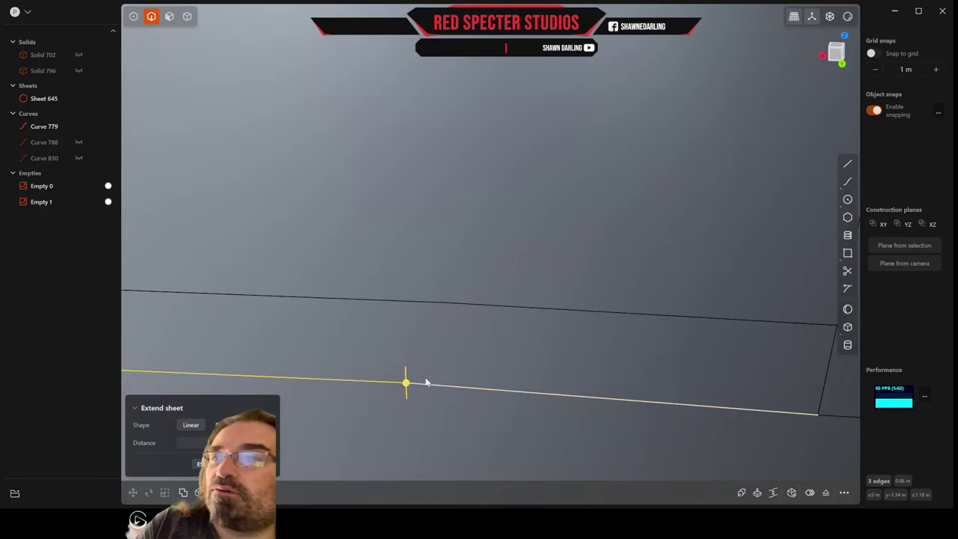
{"action": "scroll", "coordinate": [451, 372], "scroll_direction": "down", "scroll_amount": 6}
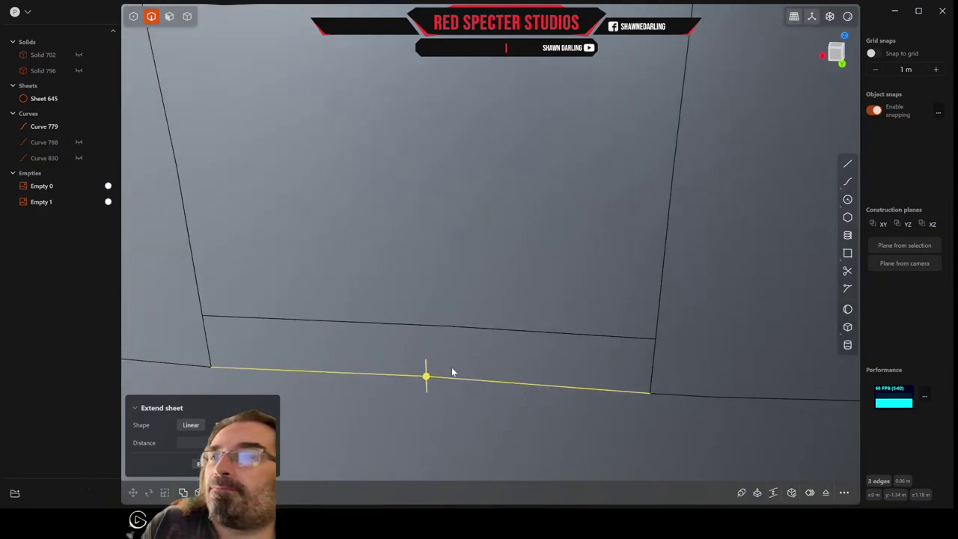
{"action": "key", "text": "Escape"}
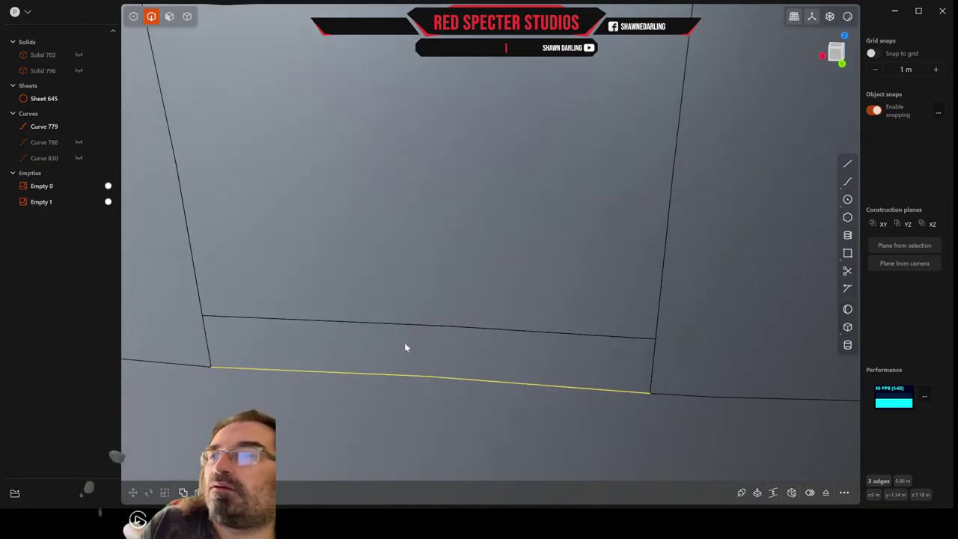
Try a loft through the notch's two upright side edges and its lower edges with G1 continuity at start and end
{"action": "scroll", "coordinate": [451, 368], "scroll_direction": "down", "scroll_amount": 4}
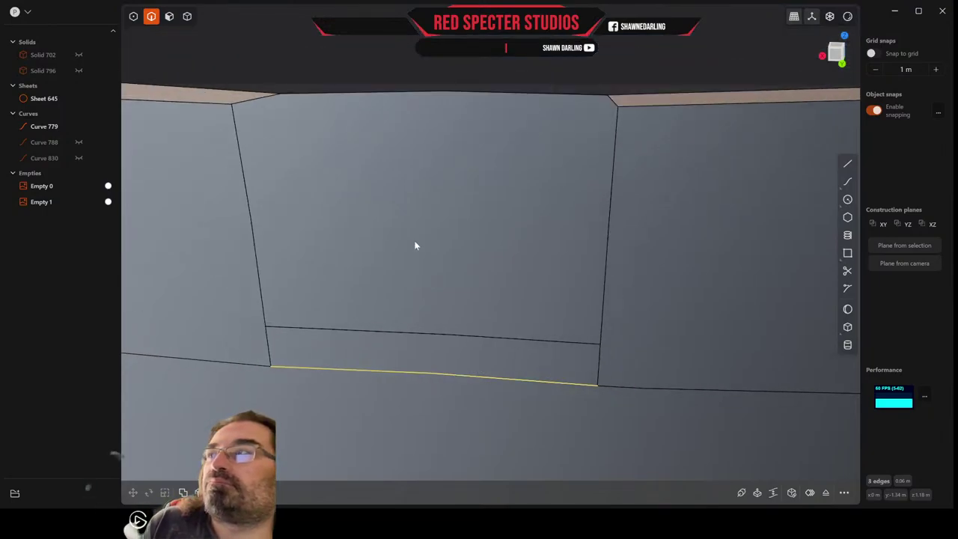
{"action": "middle_click_drag", "start_coordinate": [415, 246], "coordinate": [398, 260]}
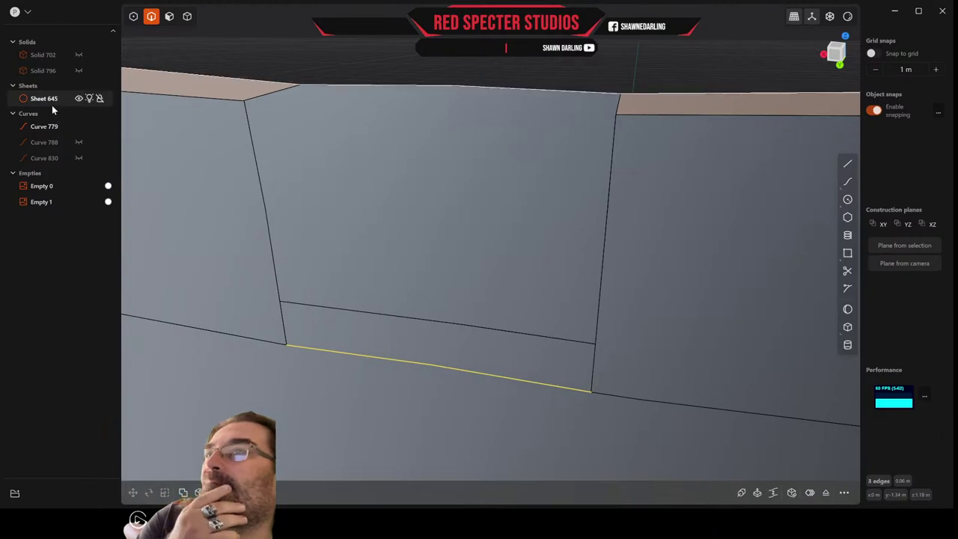
{"action": "scroll", "coordinate": [386, 197], "scroll_direction": "down", "scroll_amount": 4}
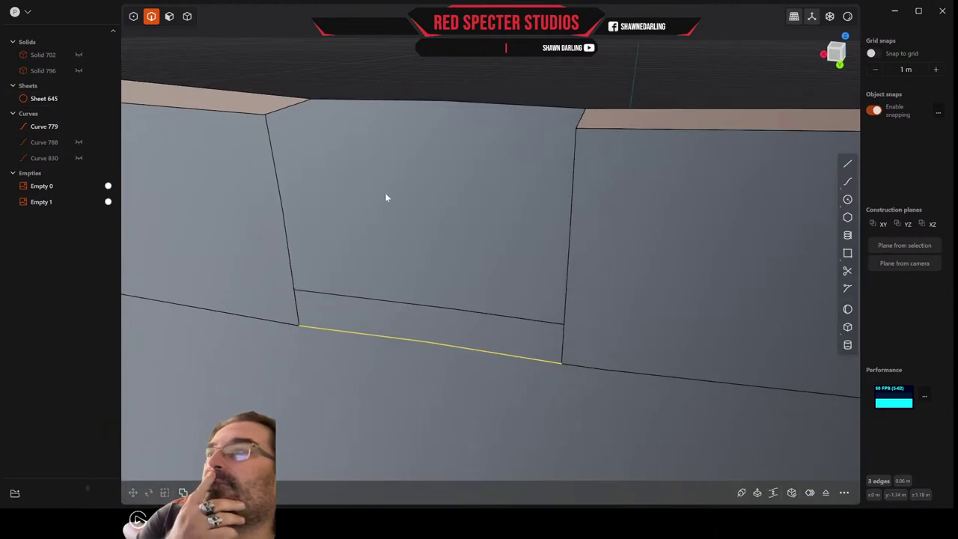
{"action": "left_click", "coordinate": [290, 216]}
{"action": "key", "text": "e"}
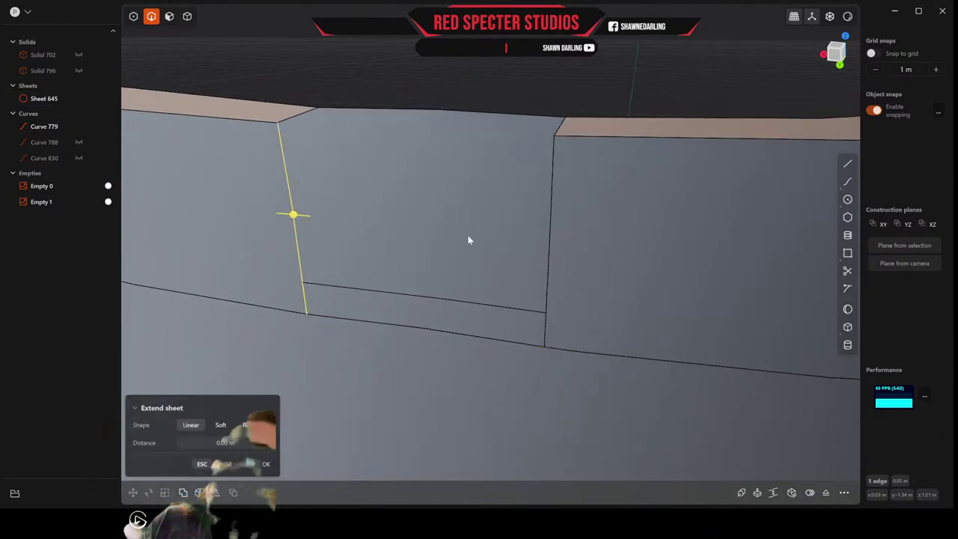
{"action": "left_click", "coordinate": [544, 248], "text": "shift"}
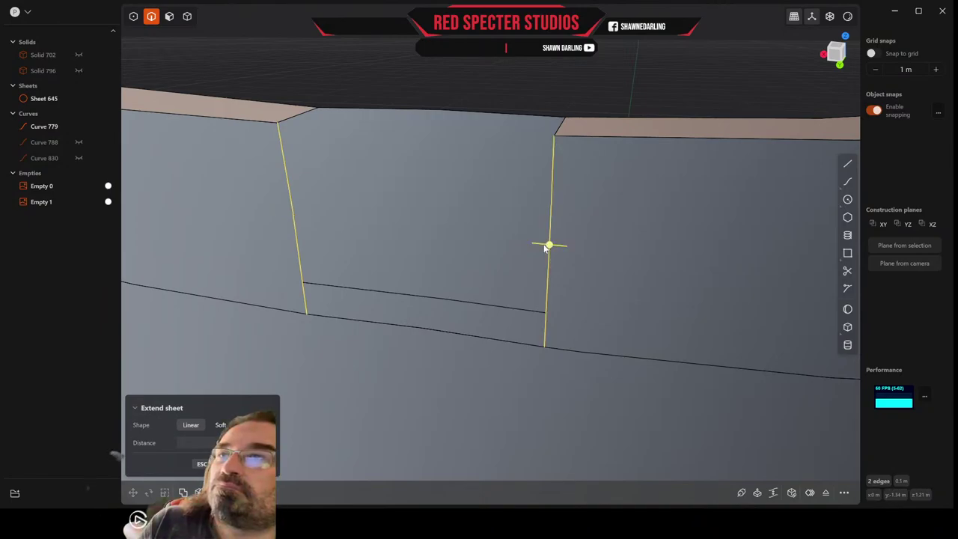
{"action": "left_click", "coordinate": [420, 328], "text": "shift"}
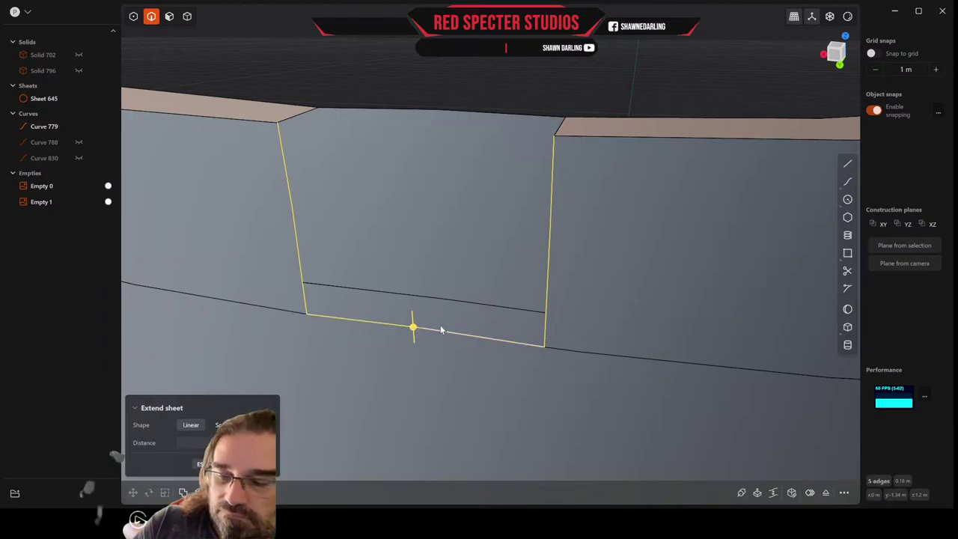
{"action": "key", "text": "l"}
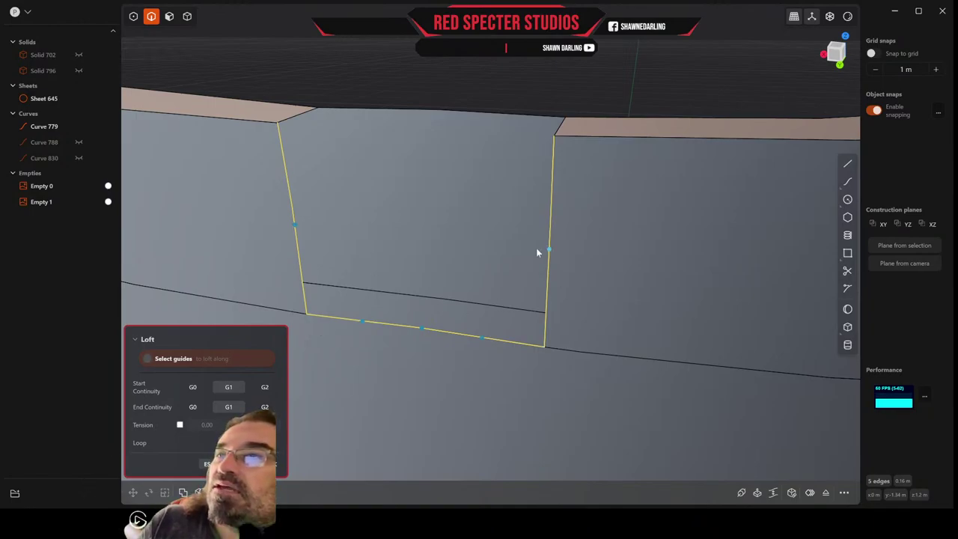
{"action": "key", "text": "Escape"}
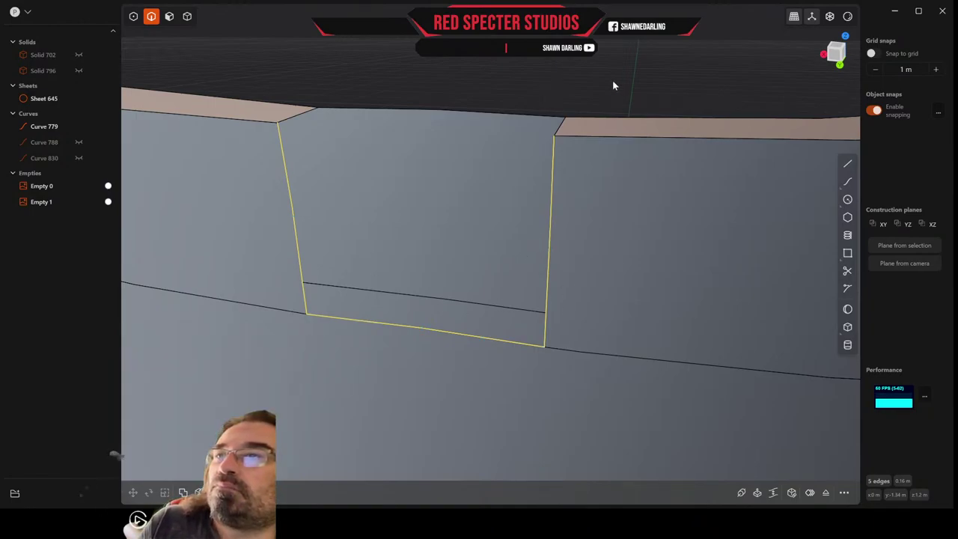
Loft a sheet between the notch's two upright side edges with G1 continuity at start and end
{"action": "key", "text": "Escape"}
{"action": "left_click", "coordinate": [551, 218]}
{"action": "key", "text": "shift+e"}
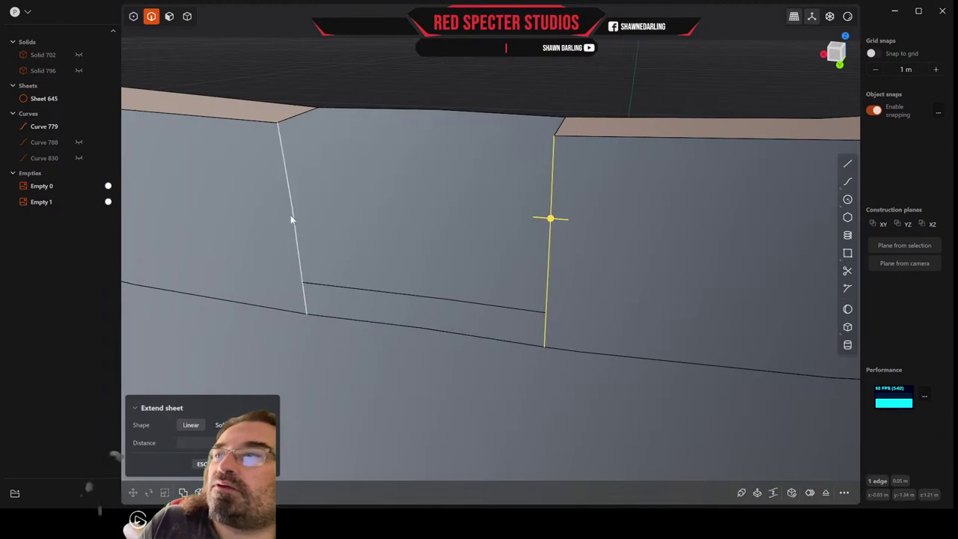
{"action": "left_click", "coordinate": [293, 217], "text": "shift"}
{"action": "key", "text": "l"}
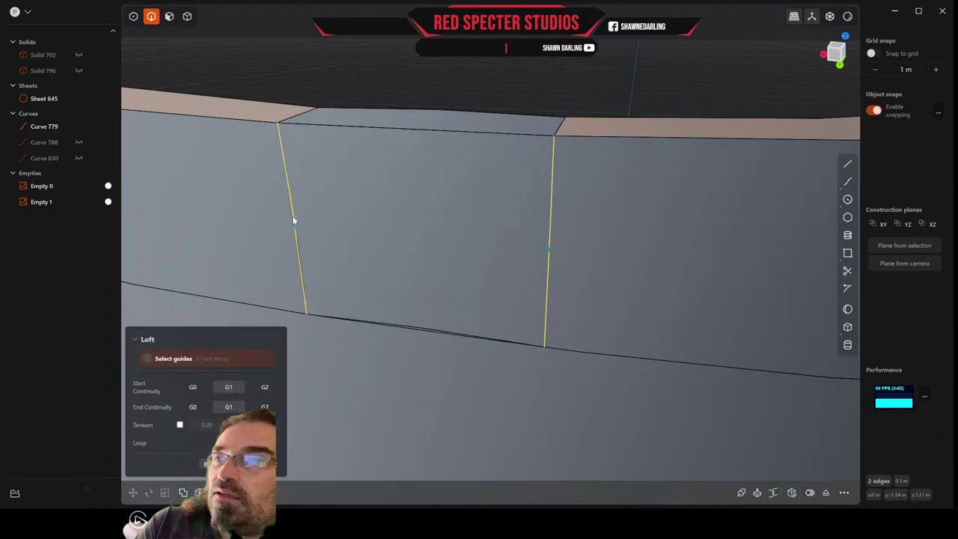
{"action": "scroll", "coordinate": [427, 299], "scroll_direction": "up", "scroll_amount": 4}
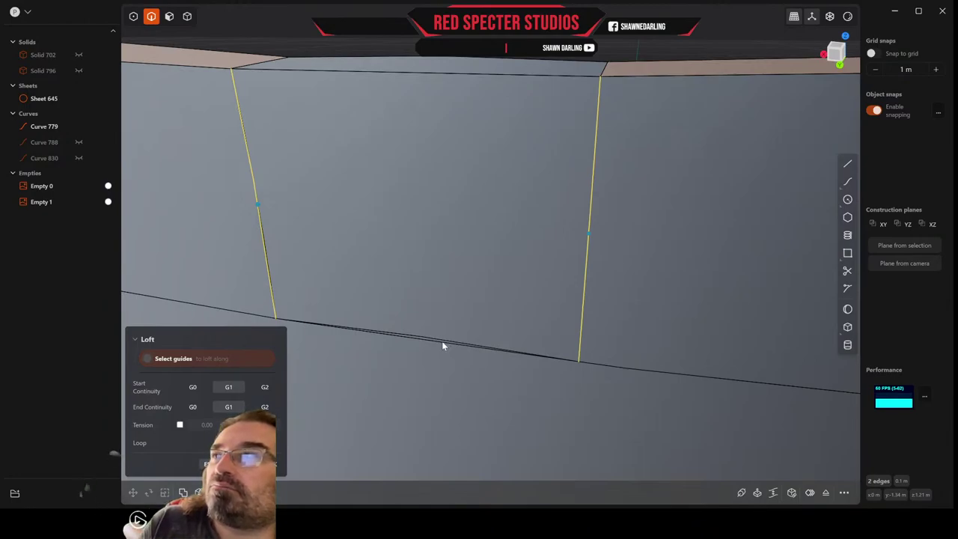
{"action": "scroll", "coordinate": [468, 272], "scroll_direction": "down", "scroll_amount": 1}
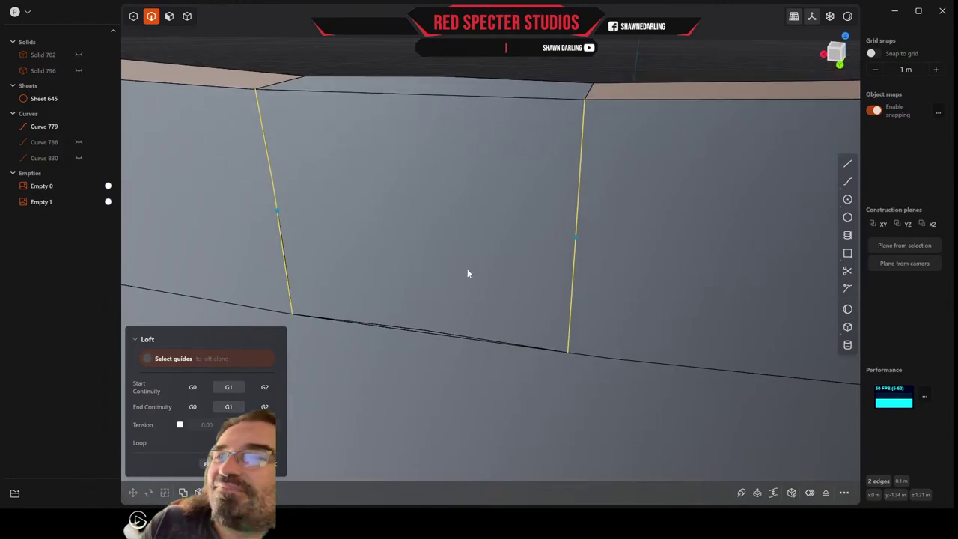
{"action": "scroll", "coordinate": [467, 273], "scroll_direction": "down", "scroll_amount": 1}
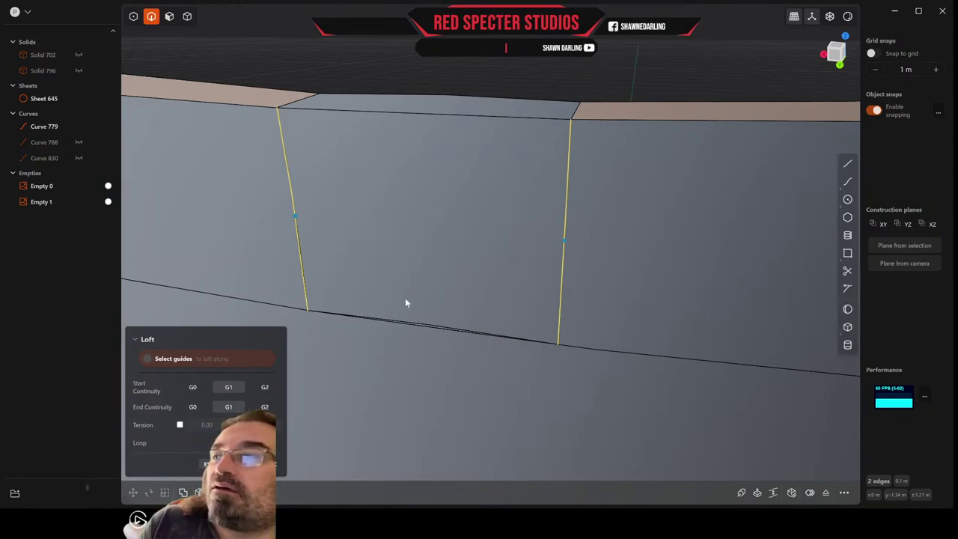
{"action": "left_click", "coordinate": [197, 388]}
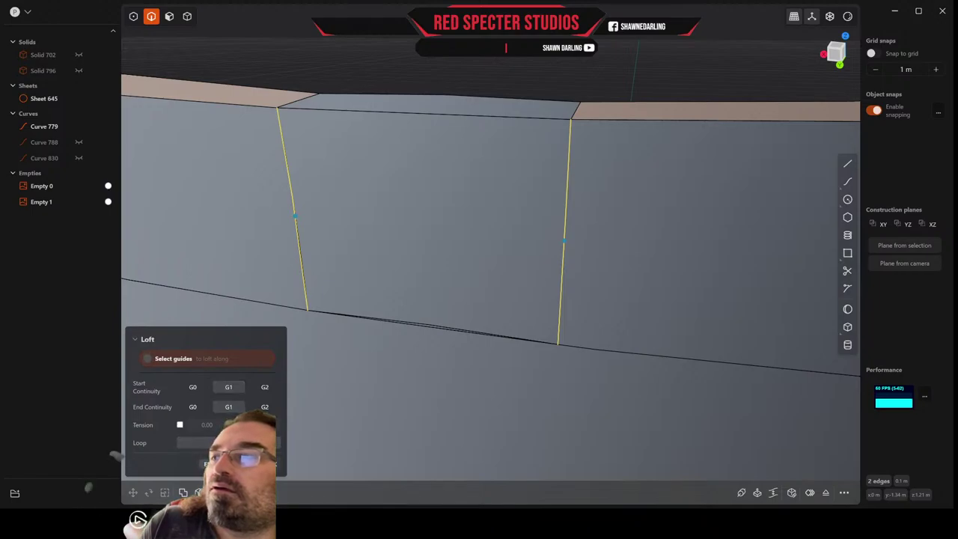
{"action": "key", "text": "Return"}
{"action": "middle_click_drag", "start_coordinate": [511, 280], "coordinate": [462, 327]}
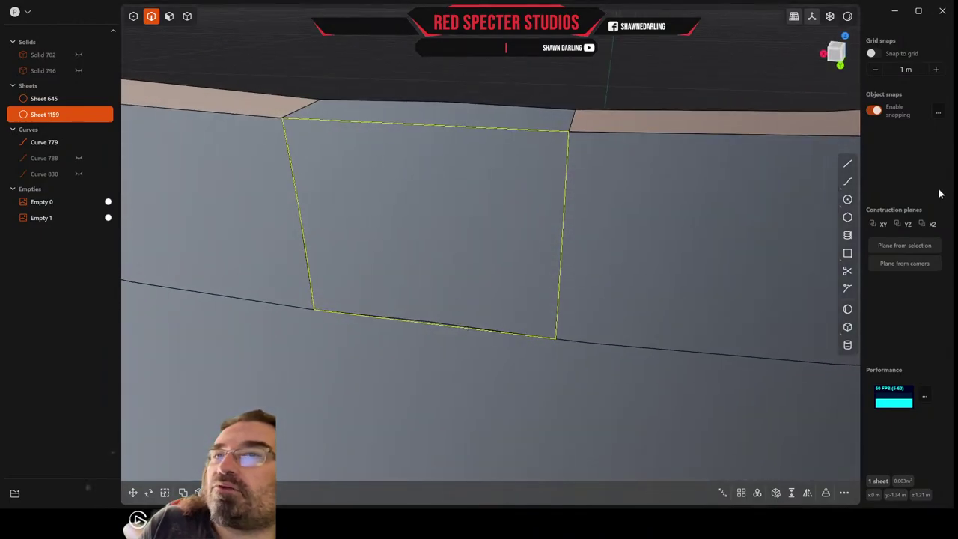
Draw a line about 0.05 m long from the middle of the lofted sheet's upper edge to the middle of the notch's lower edge
{"action": "left_click", "coordinate": [847, 163]}
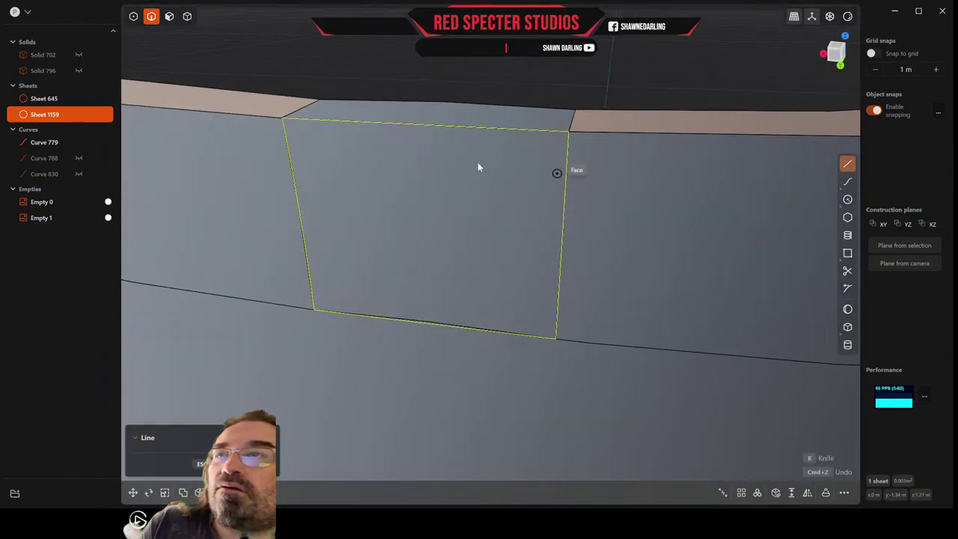
{"action": "left_click", "coordinate": [413, 125]}
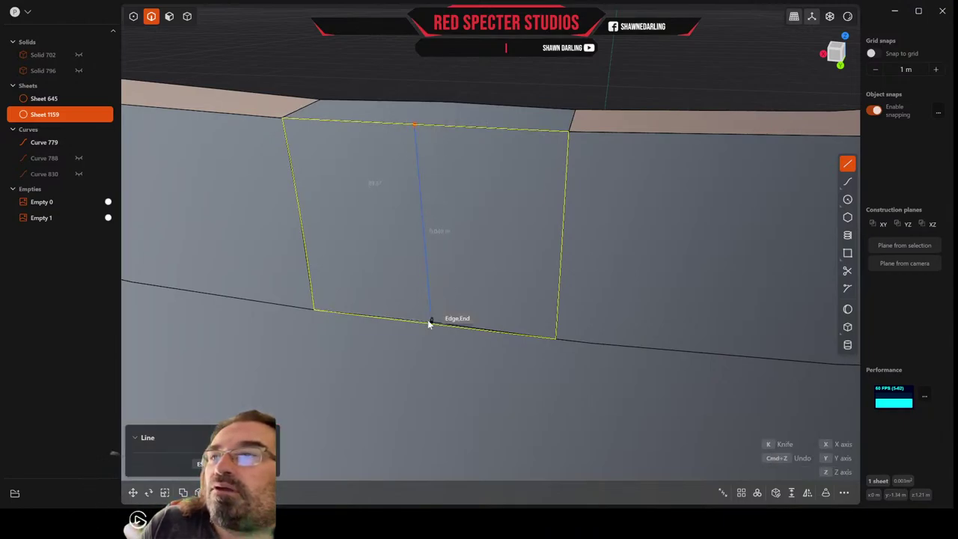
{"action": "scroll", "coordinate": [430, 315], "scroll_direction": "up", "scroll_amount": 5}
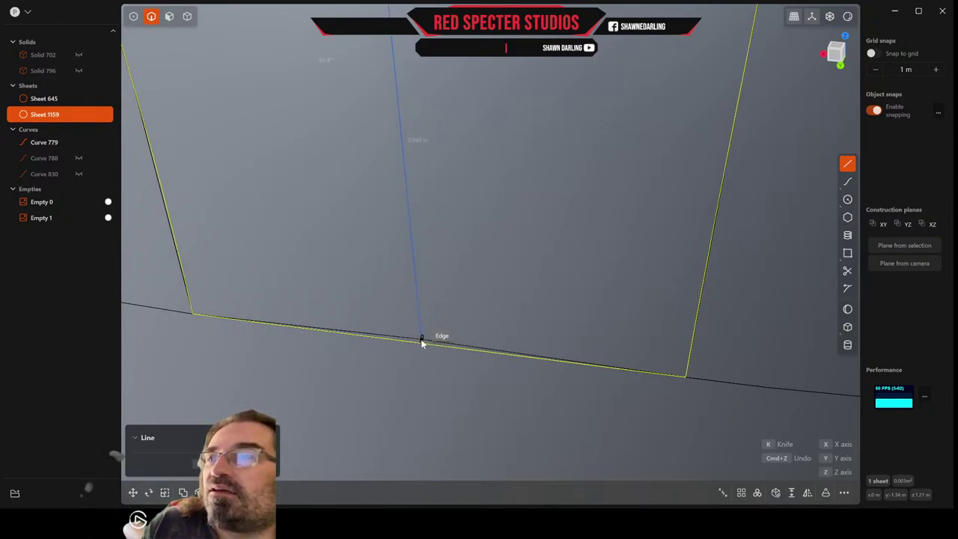
{"action": "left_click", "coordinate": [419, 339]}
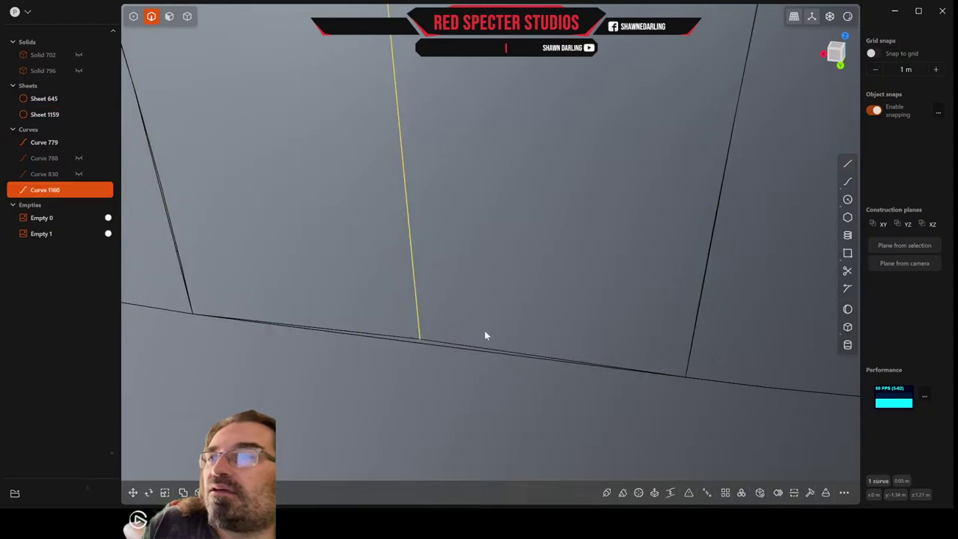
{"action": "scroll", "coordinate": [484, 330], "scroll_direction": "down", "scroll_amount": 2}
{"action": "scroll", "coordinate": [484, 330], "scroll_direction": "down", "scroll_amount": 3}
{"action": "scroll", "coordinate": [347, 214], "scroll_direction": "up", "scroll_amount": 2}
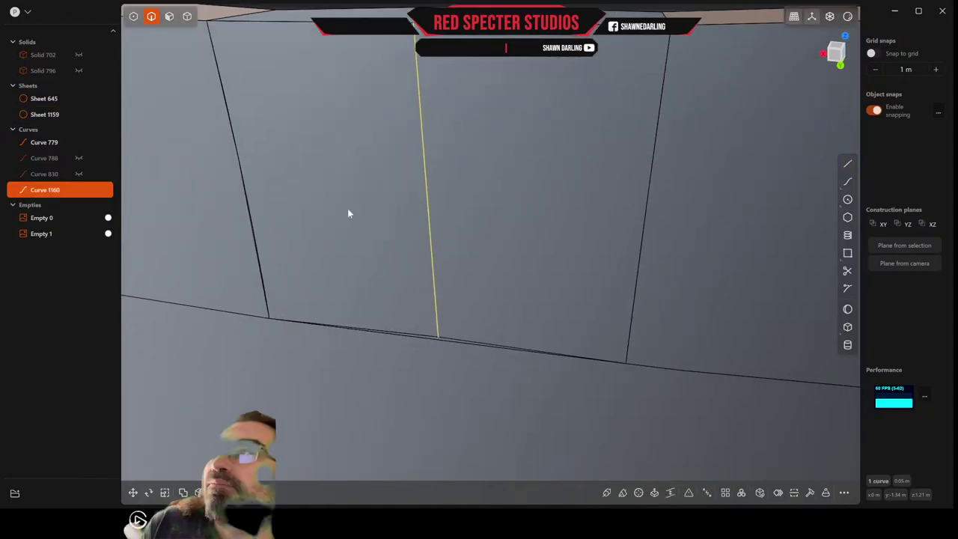
{"action": "scroll", "coordinate": [499, 333], "scroll_direction": "up", "scroll_amount": 3}
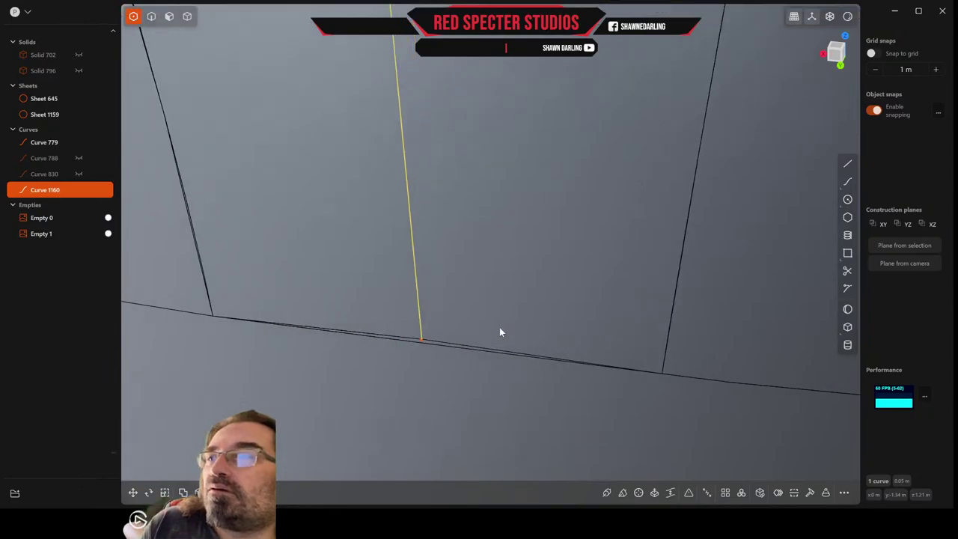
{"action": "scroll", "coordinate": [465, 341], "scroll_direction": "down", "scroll_amount": 3}
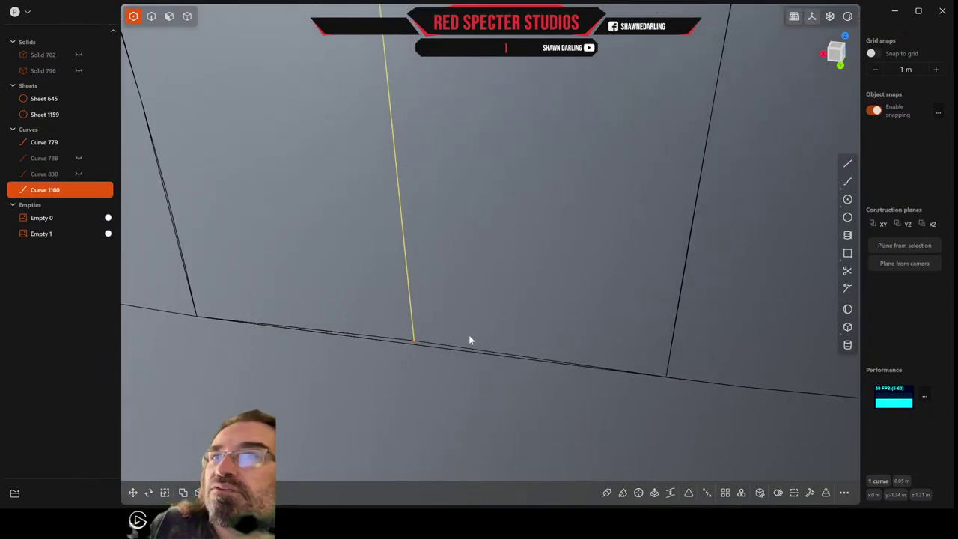
{"action": "key", "text": "Escape"}
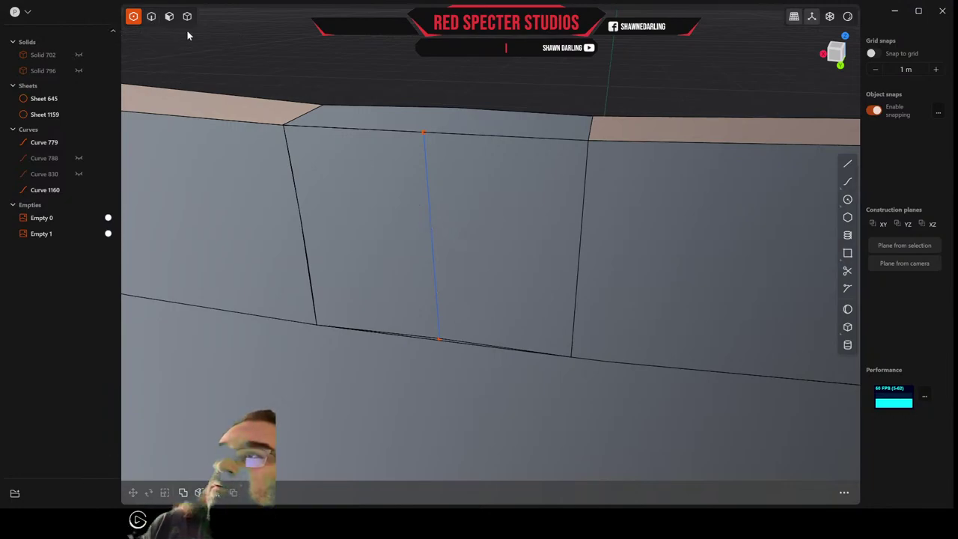
Undo the line drawn down the middle of the lofted sheet
{"action": "left_click", "coordinate": [428, 202]}
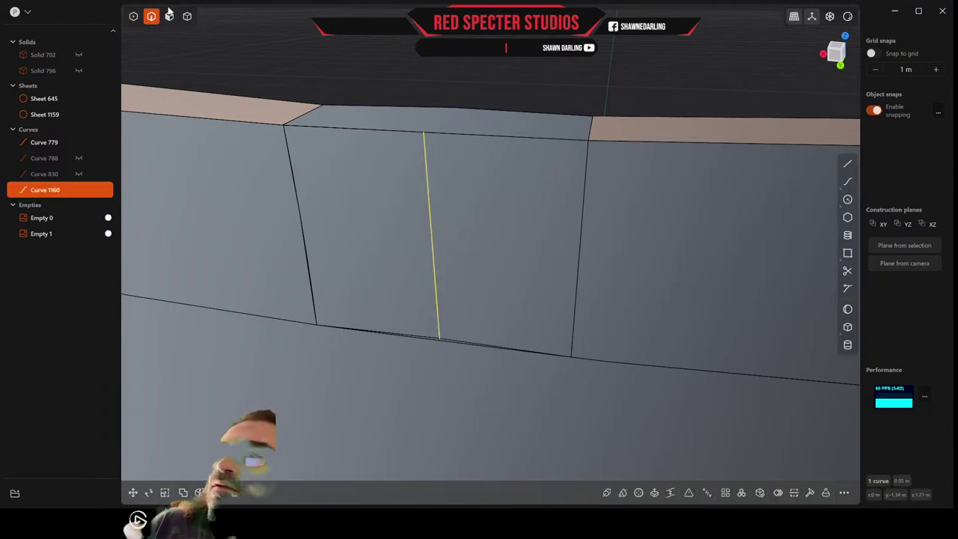
{"action": "left_click", "coordinate": [133, 18]}
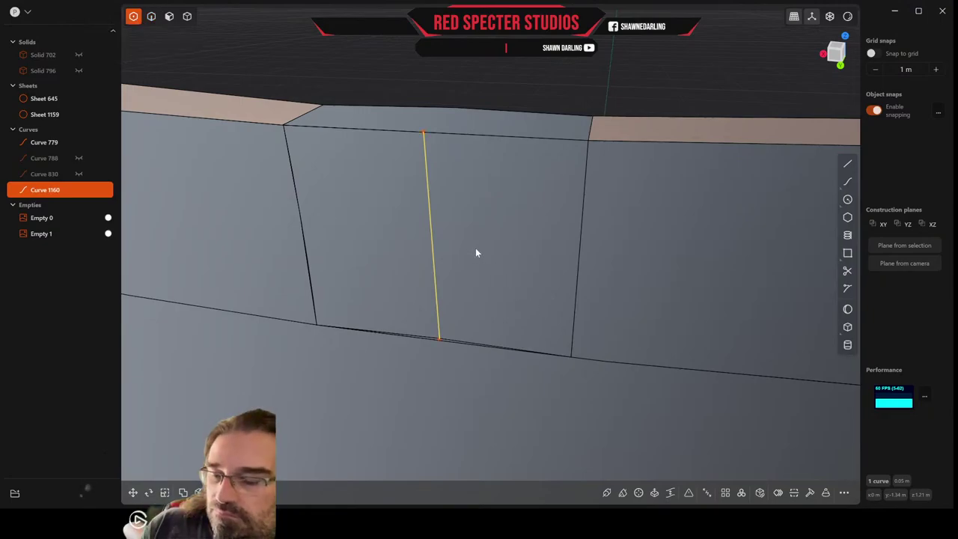
{"action": "key", "text": "Escape"}
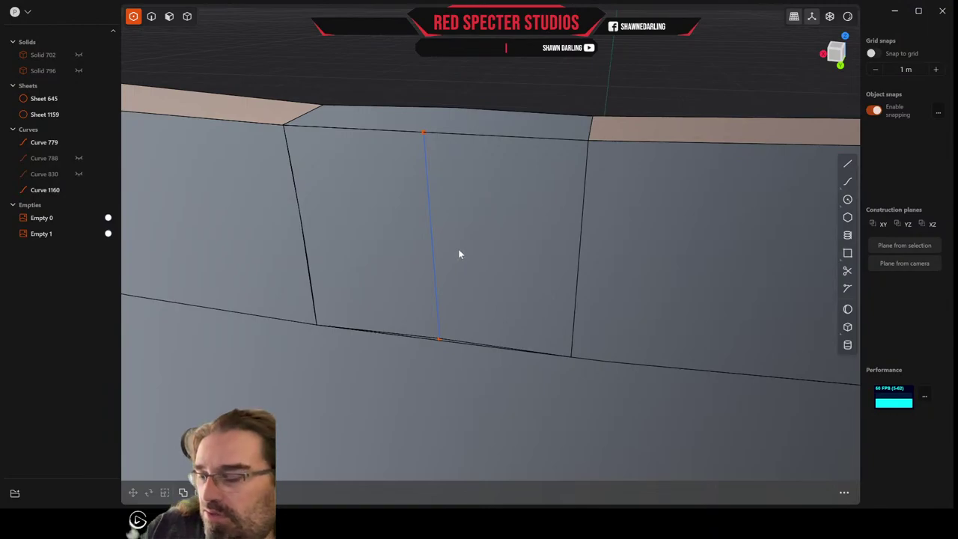
{"action": "key", "text": "ctrl+z"}
{"action": "key", "text": "ctrl+shift+z"}
{"action": "key", "text": "ctrl+z"}
{"action": "key", "text": "ctrl+z"}
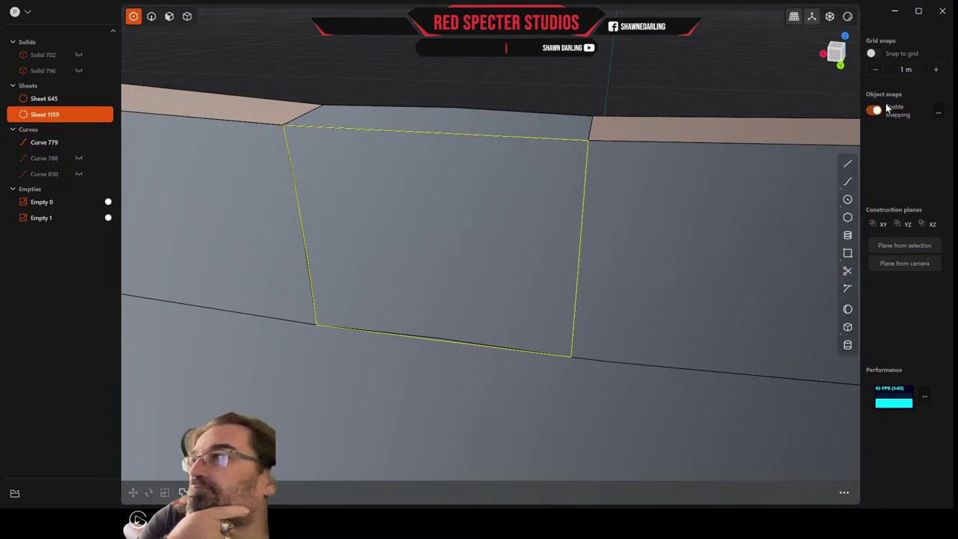
Delete the lofted sheet that covers the notch's inner face
{"action": "middle_click_drag", "start_coordinate": [465, 178], "coordinate": [452, 210]}
{"action": "scroll", "coordinate": [452, 211], "scroll_direction": "down", "scroll_amount": 8}
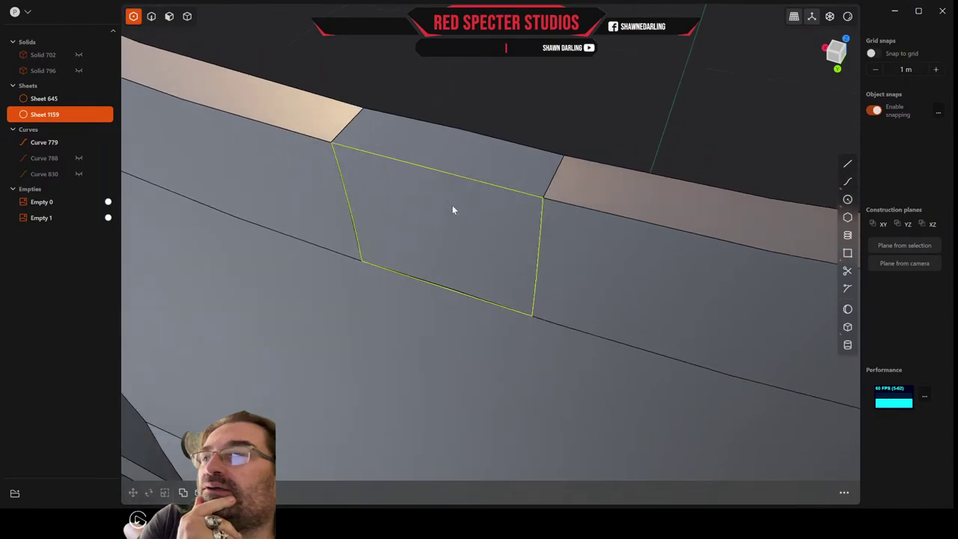
{"action": "scroll", "coordinate": [452, 205], "scroll_direction": "down", "scroll_amount": 5}
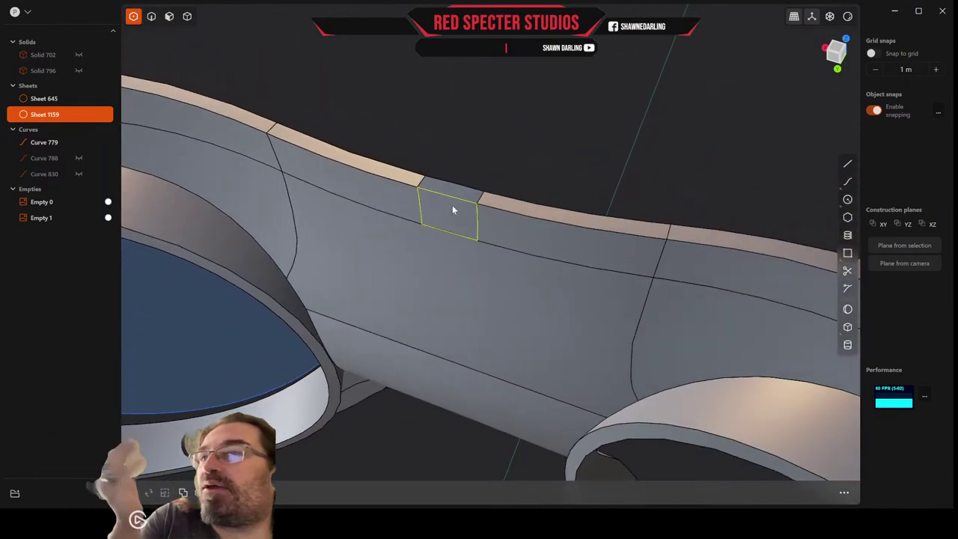
{"action": "middle_click_drag", "start_coordinate": [442, 207], "coordinate": [477, 180]}
{"action": "scroll", "coordinate": [419, 219], "scroll_direction": "up", "scroll_amount": 1}
{"action": "scroll", "coordinate": [402, 234], "scroll_direction": "up", "scroll_amount": 3}
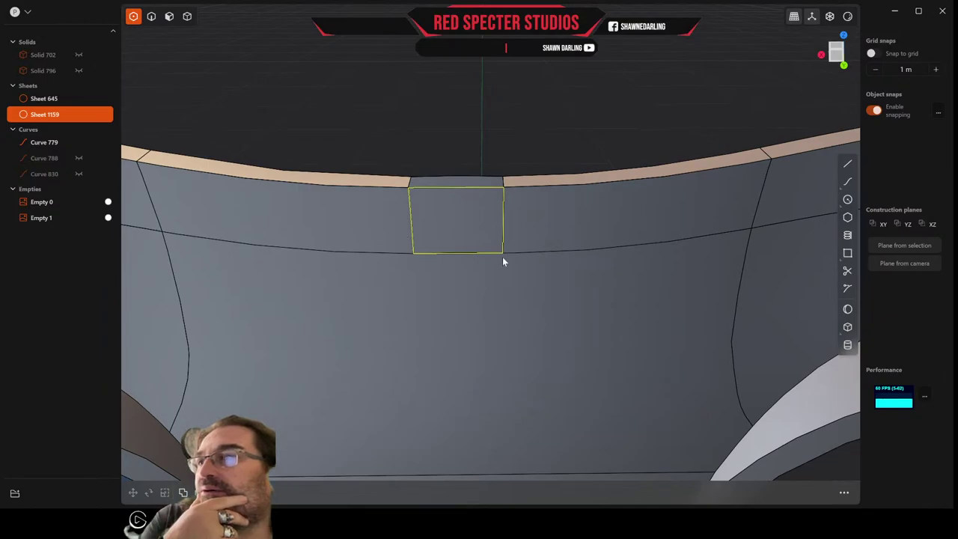
{"action": "scroll", "coordinate": [502, 256], "scroll_direction": "down", "scroll_amount": 1}
{"action": "scroll", "coordinate": [443, 187], "scroll_direction": "down", "scroll_amount": 2}
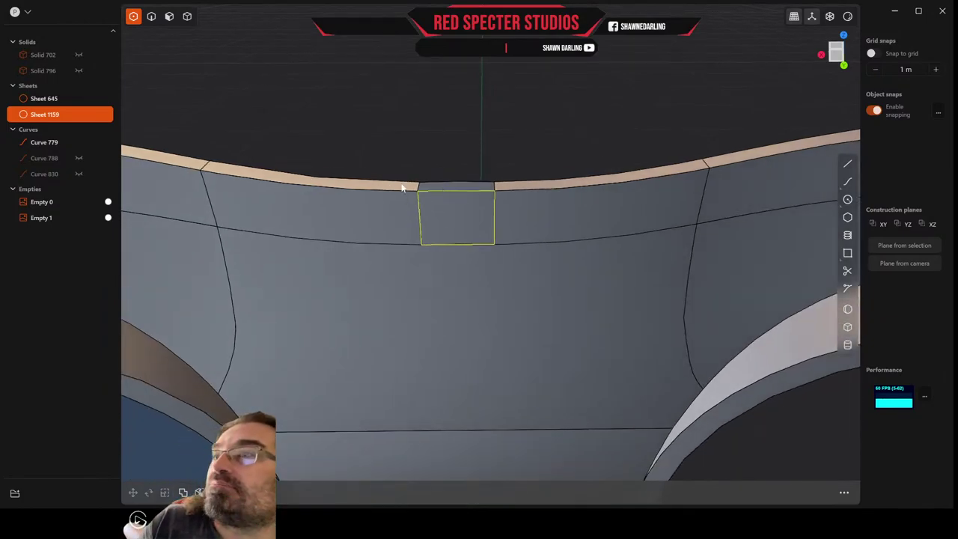
{"action": "key", "text": "Delete"}
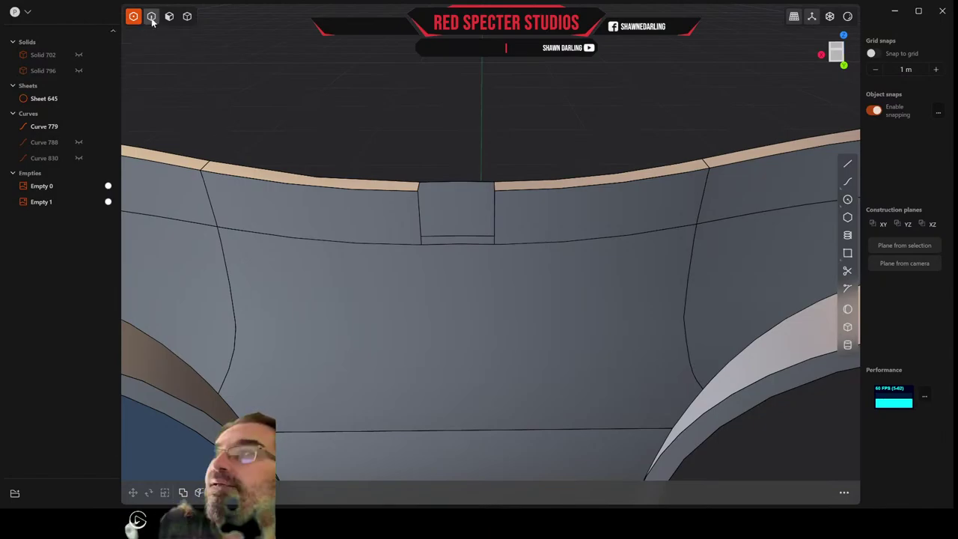
Fillet the inner upper rim edges on both sides of the notch by about 0.0056 m
{"action": "left_click", "coordinate": [374, 190]}
{"action": "key", "text": "f"}
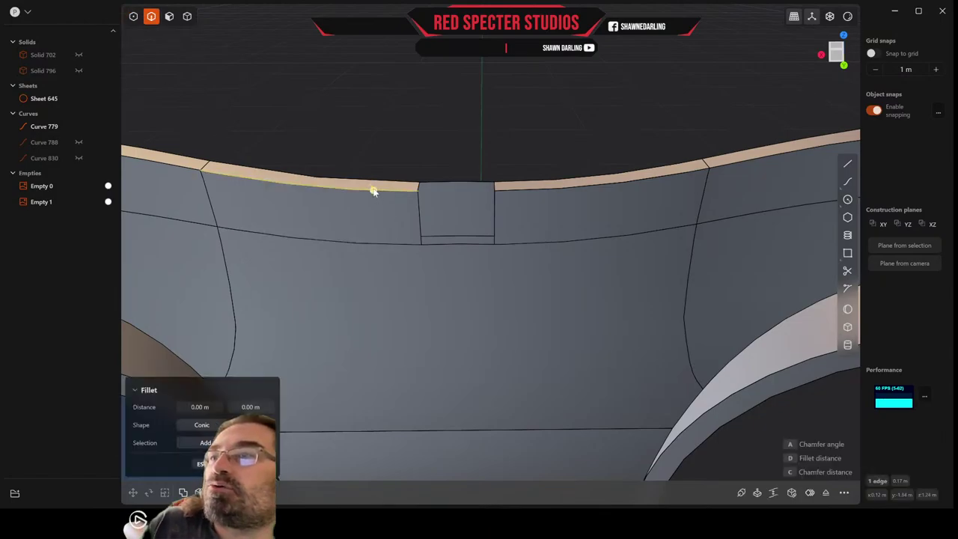
{"action": "left_click", "coordinate": [550, 191]}
{"action": "mouse_move", "coordinate": [550, 190]}
{"action": "left_mouse_down"}
{"action": "mouse_move", "coordinate": [559, 183]}
{"action": "mouse_move", "coordinate": [551, 187]}
{"action": "left_mouse_up"}
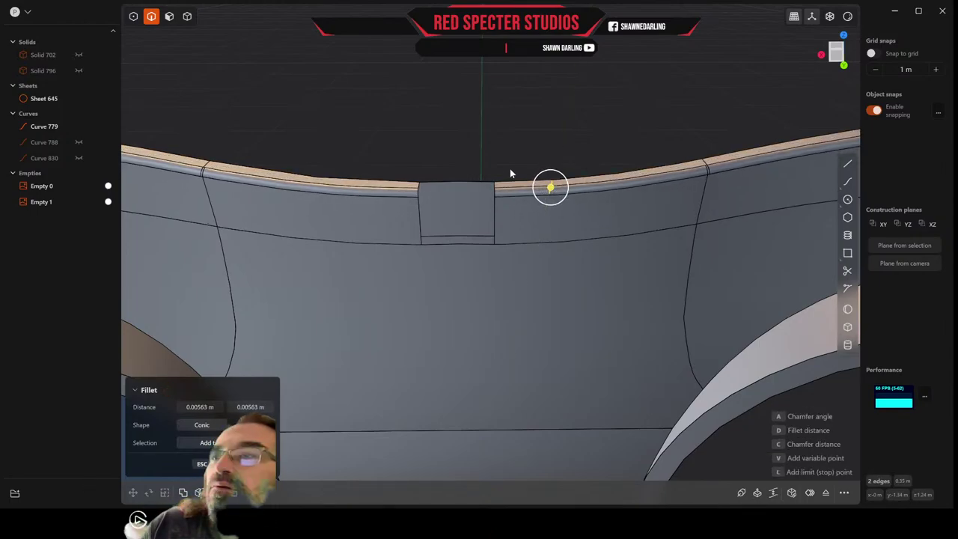
{"action": "scroll", "coordinate": [509, 168], "scroll_direction": "up", "scroll_amount": 2}
{"action": "middle_click_drag", "start_coordinate": [510, 168], "coordinate": [394, 135]}
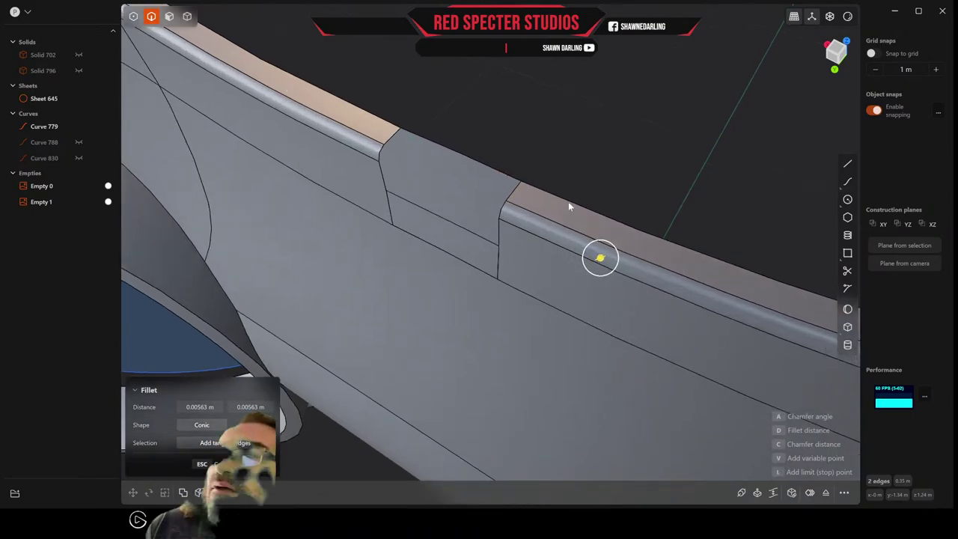
{"action": "right_click", "coordinate": [361, 85]}
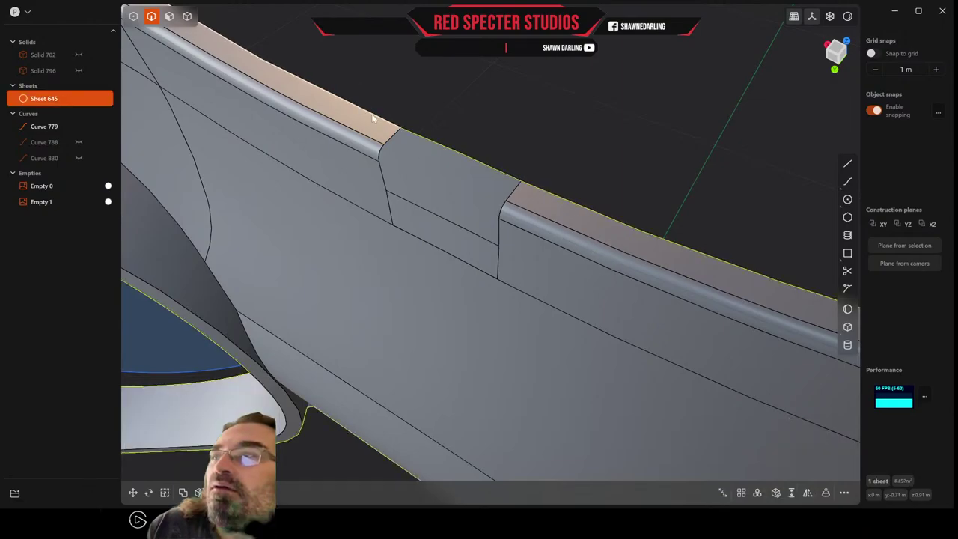
Try to fillet the outer upper rim edge on one side of the notch by about 0.0007 m
{"action": "left_click", "coordinate": [372, 114]}
{"action": "key", "text": "b"}
{"action": "left_click_drag", "start_coordinate": [372, 118], "coordinate": [380, 107]}
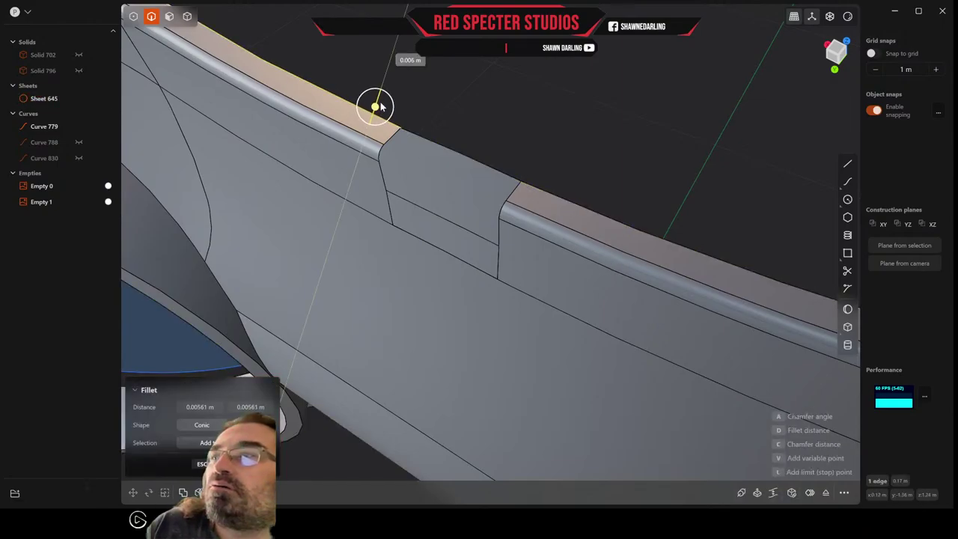
{"action": "middle_click_drag", "start_coordinate": [383, 103], "coordinate": [611, 143]}
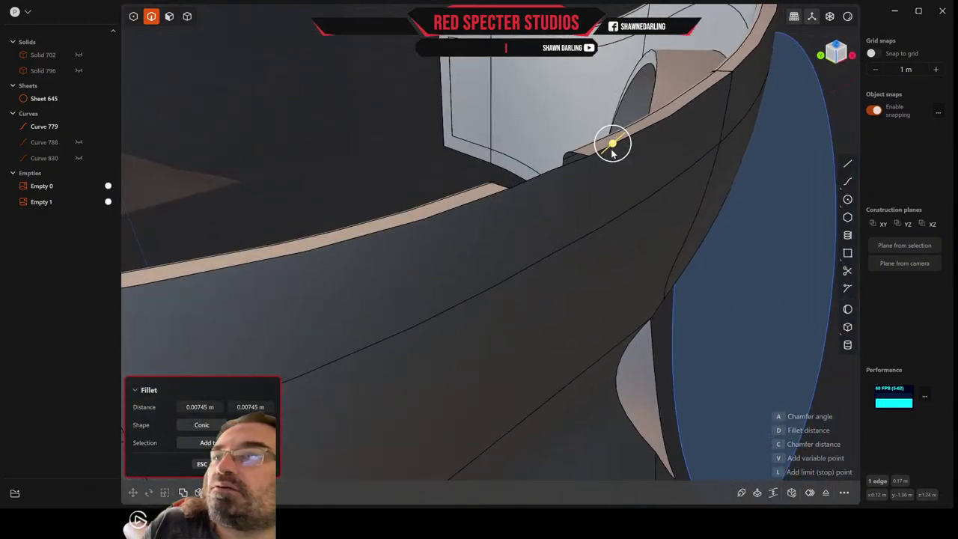
{"action": "left_click_drag", "start_coordinate": [611, 143], "coordinate": [606, 148]}
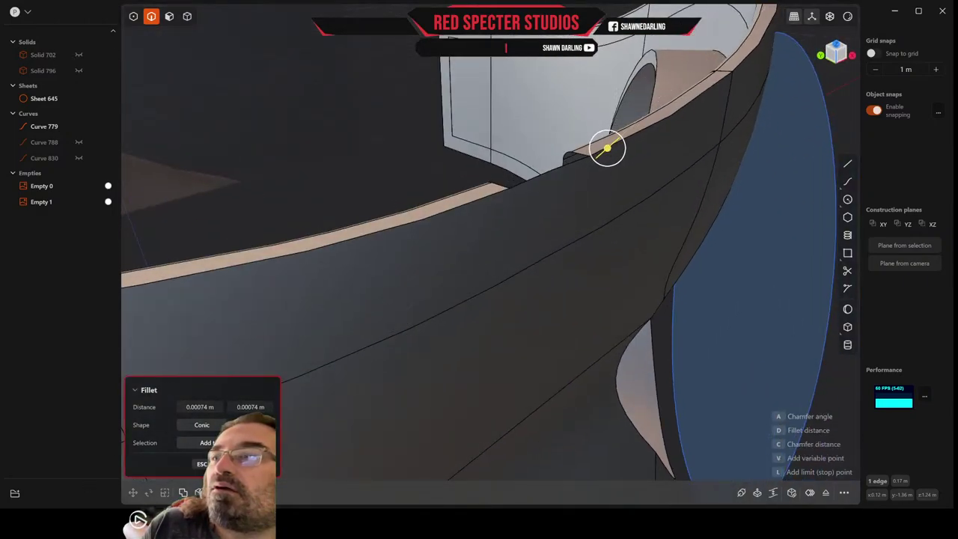
{"action": "key", "text": "Return"}
Try to patch the notch opening from its boundary edges with Smooth fill preference and G1 continuity
{"action": "middle_click_drag", "start_coordinate": [305, 106], "coordinate": [509, 187]}
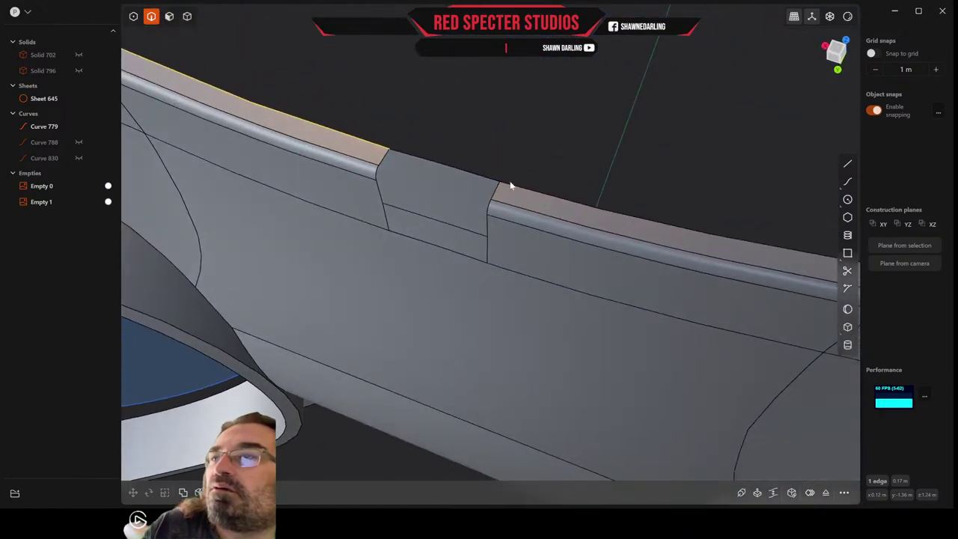
{"action": "double_click", "coordinate": [489, 234], "text": "shift"}
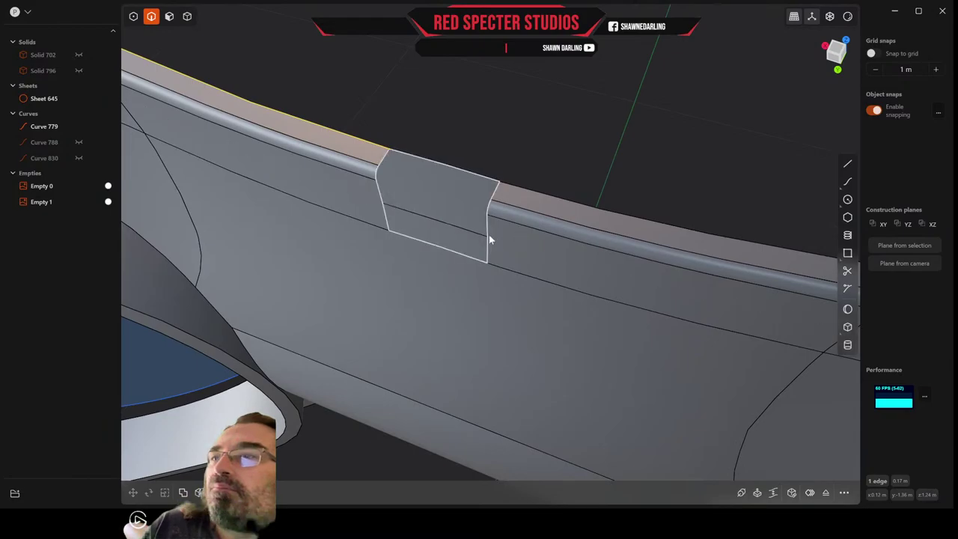
{"action": "key", "text": "b"}
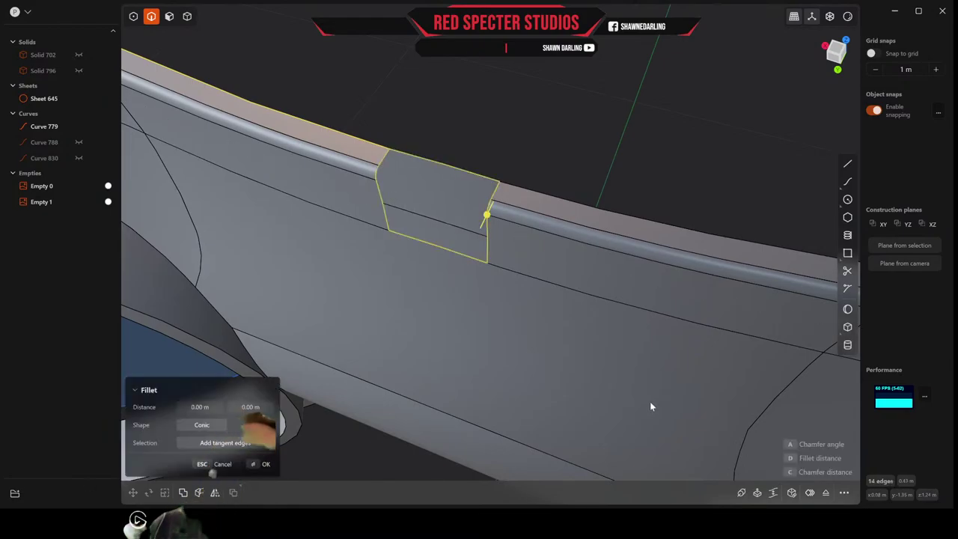
{"action": "left_click", "coordinate": [792, 492]}
{"action": "middle_click_drag", "start_coordinate": [564, 240], "coordinate": [519, 199]}
{"action": "left_click", "coordinate": [193, 389]}
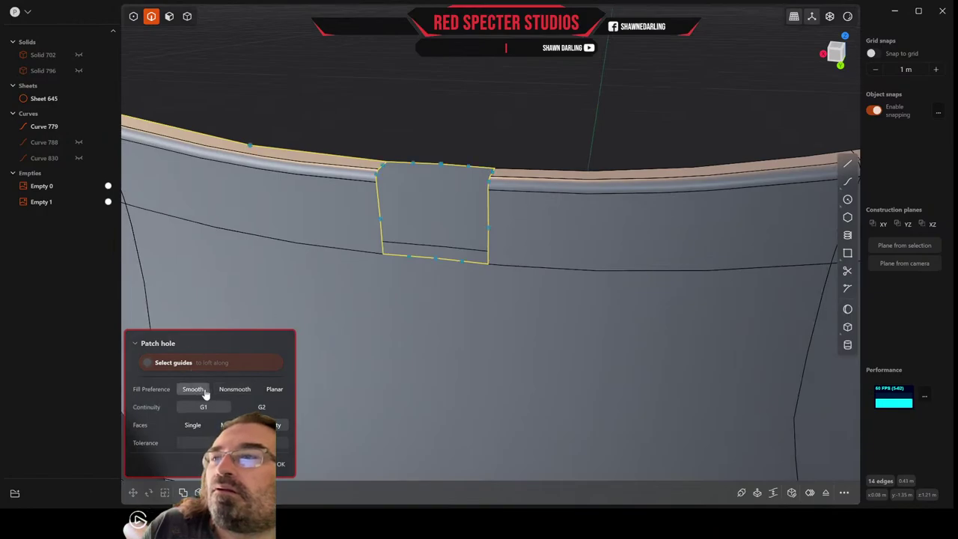
{"action": "left_click", "coordinate": [263, 410]}
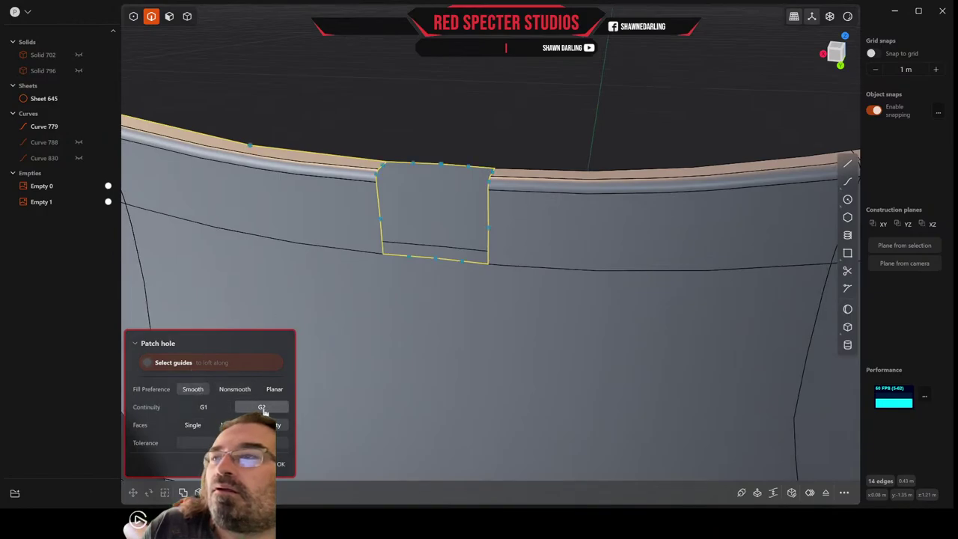
{"action": "left_click", "coordinate": [213, 409]}
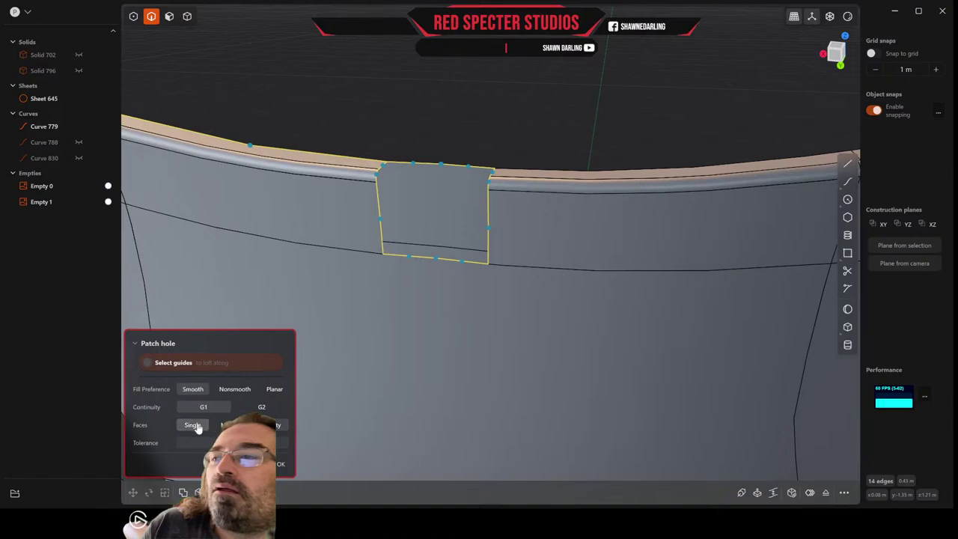
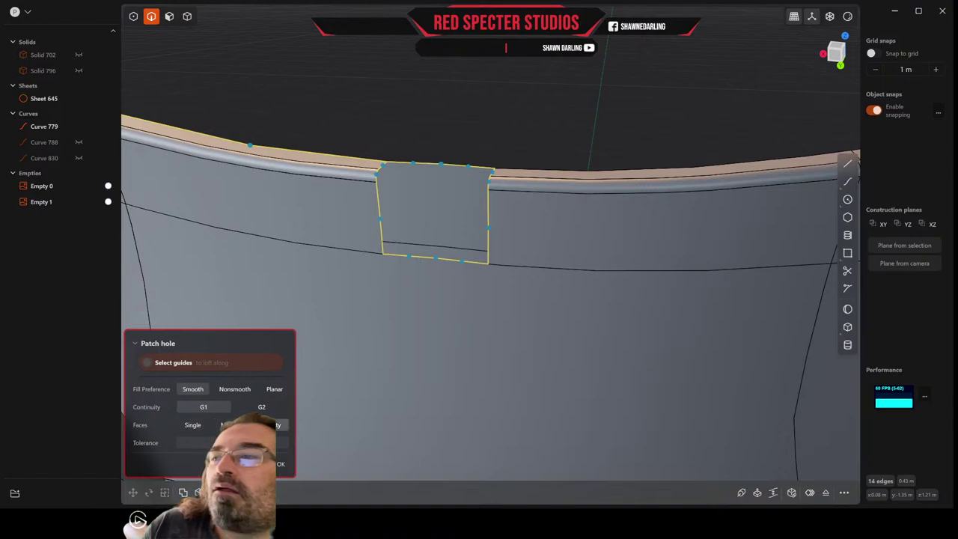
{"action": "left_click", "coordinate": [280, 466]}
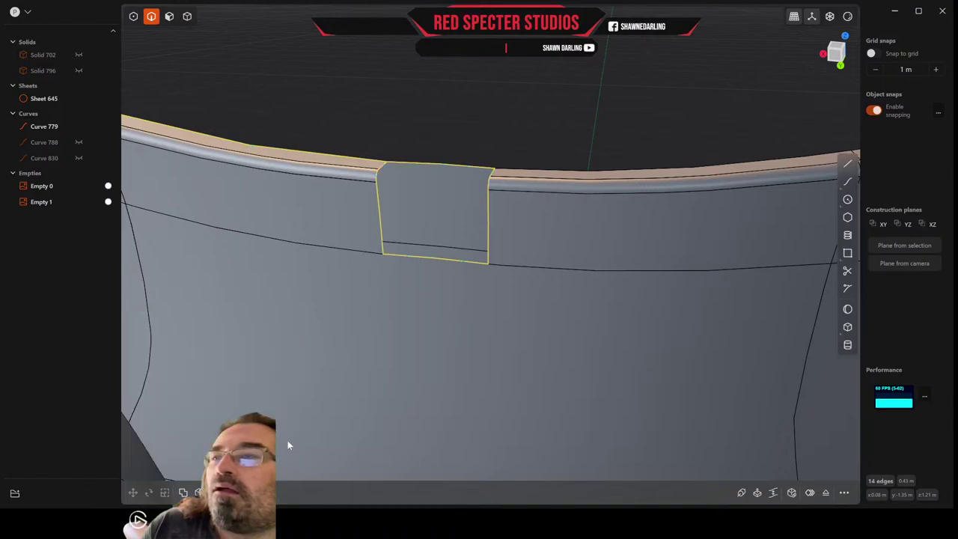
{"action": "middle_click_drag", "start_coordinate": [453, 149], "coordinate": [516, 155]}
{"action": "middle_click_drag", "start_coordinate": [429, 142], "coordinate": [424, 161]}
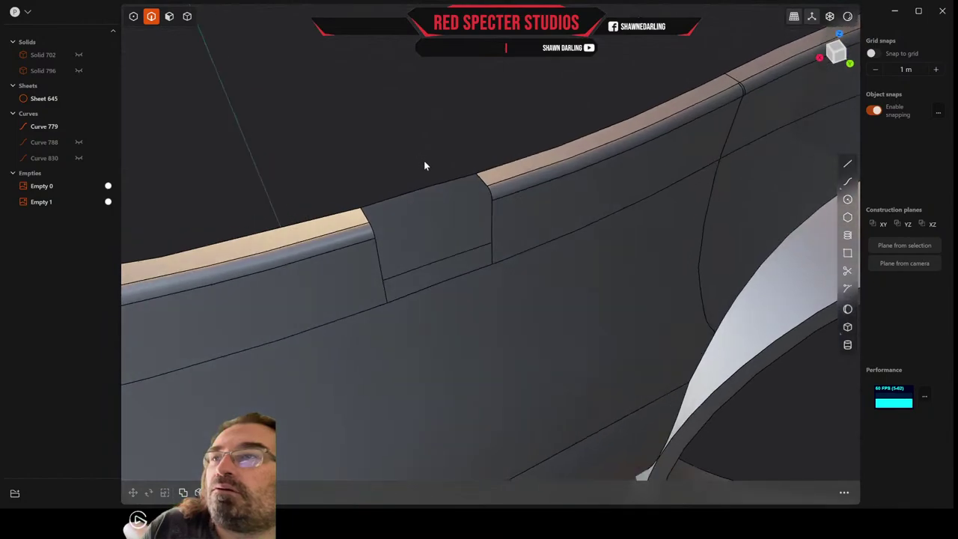
{"action": "key", "text": "b"}
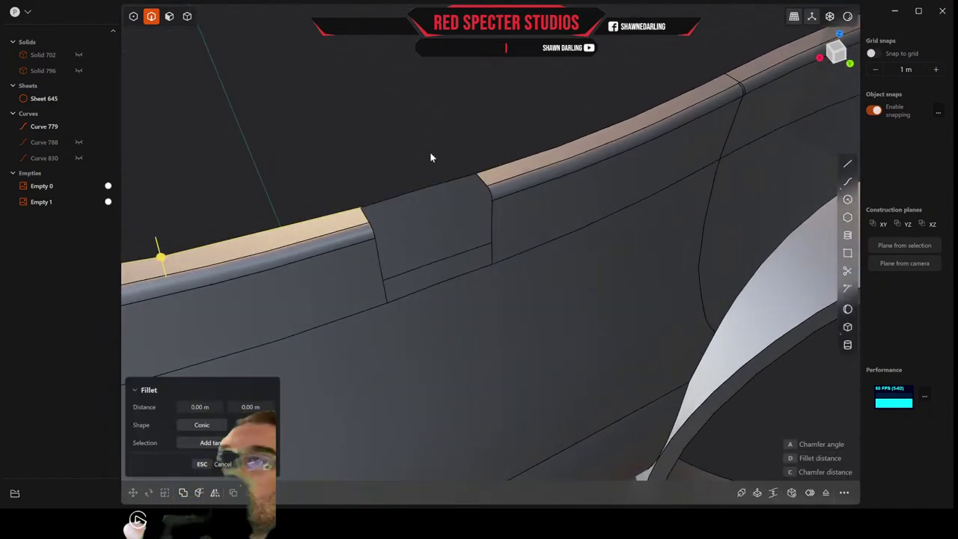
{"action": "key", "text": "Escape"}
Undo the rim fillets and earlier notch edits back to the diamond-shaped hole in the rim
{"action": "key", "text": "ctrl+z"}
{"action": "key", "text": "ctrl+z"}
{"action": "key", "text": "ctrl+z"}
{"action": "key", "text": "ctrl+z"}
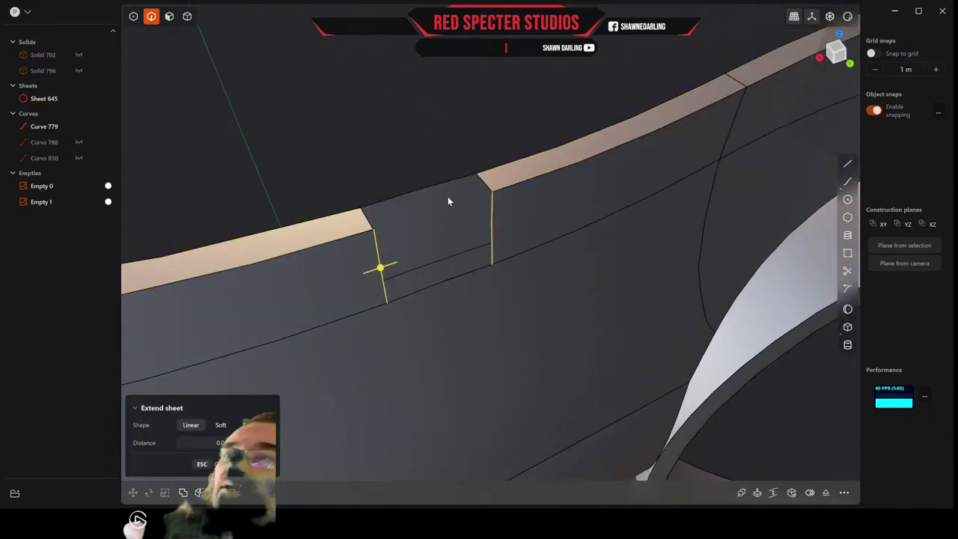
{"action": "key", "text": "ctrl+z"}
{"action": "key", "text": "ctrl+z"}
{"action": "key", "text": "ctrl+z"}
{"action": "key", "text": "ctrl+z"}
{"action": "key", "text": "ctrl+z"}
{"action": "key", "text": "ctrl+z"}
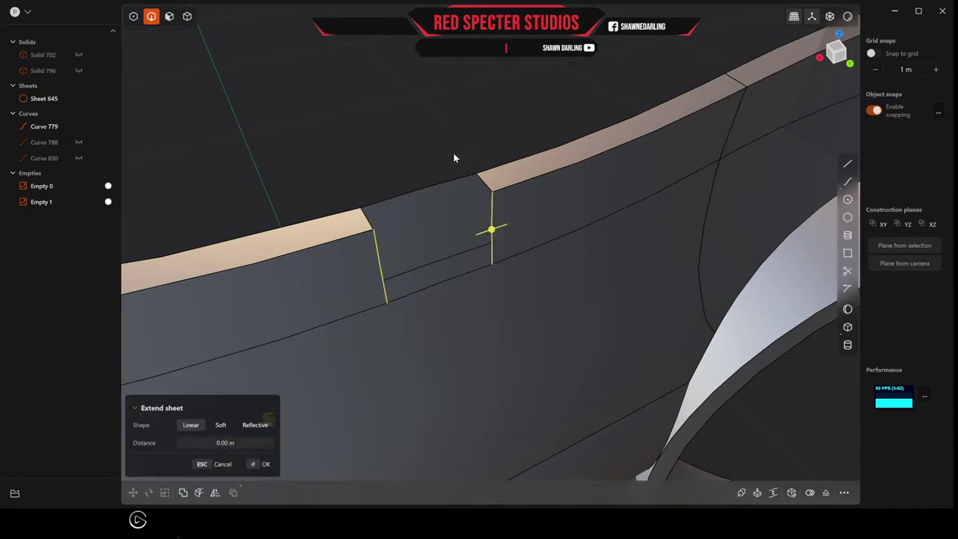
{"action": "key", "text": "ctrl+z"}
{"action": "key", "text": "ctrl+z"}
{"action": "key", "text": "ctrl+z"}
{"action": "key", "text": "ctrl+z"}
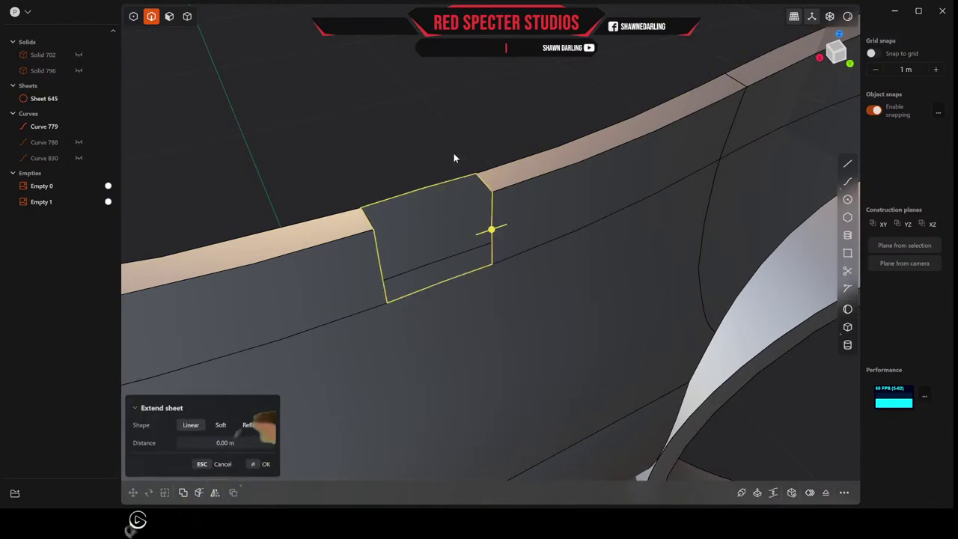
{"action": "key", "text": "ctrl+z"}
{"action": "key", "text": "ctrl+z"}
{"action": "key", "text": "ctrl+z"}
{"action": "key", "text": "ctrl+z"}
{"action": "key", "text": "ctrl+z"}
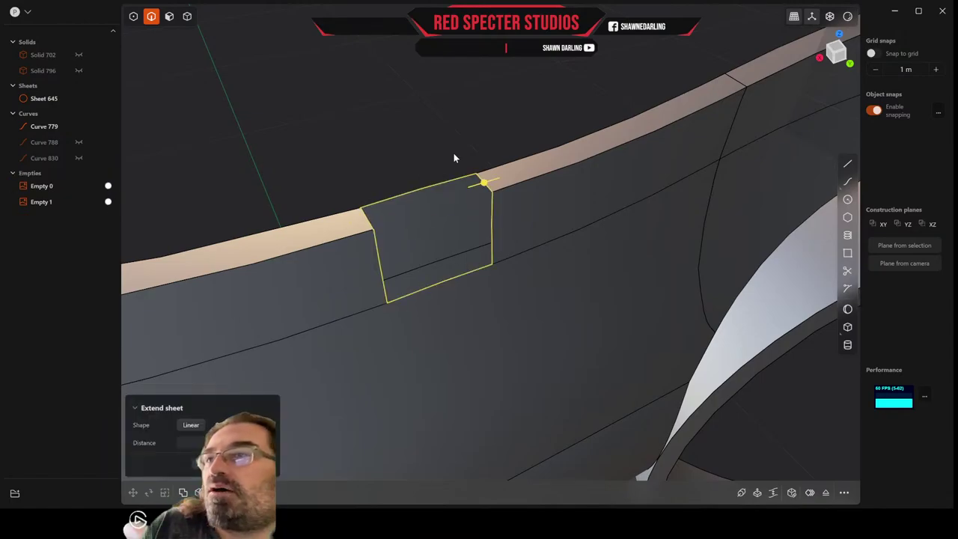
{"action": "key", "text": "ctrl+z"}
{"action": "key", "text": "ctrl+z"}
{"action": "key", "text": "ctrl+z"}
{"action": "key", "text": "ctrl+z"}
{"action": "key", "text": "ctrl+z"}
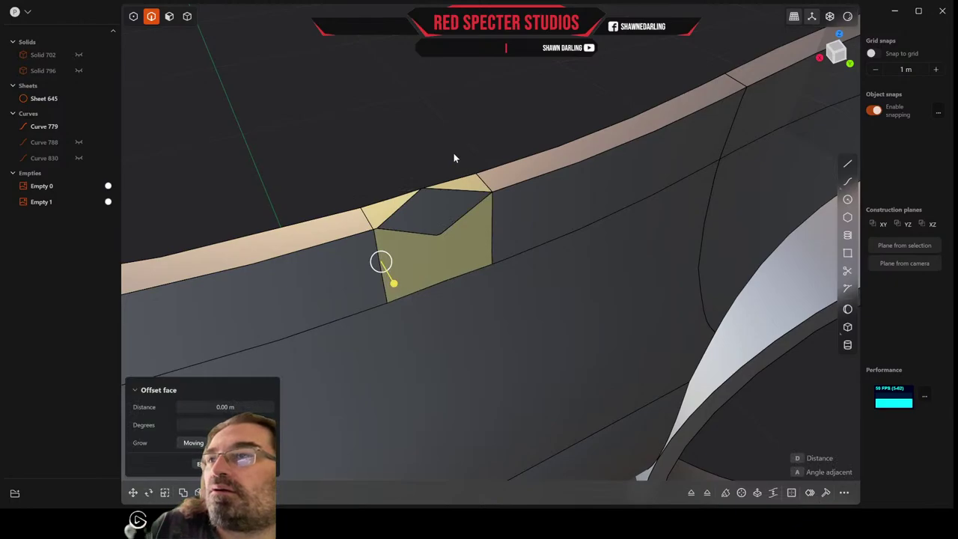
Patch the diamond-shaped hole in the rim from its boundary edges with Smooth fill preference and G2 continuity
{"action": "middle_click_drag", "start_coordinate": [484, 154], "coordinate": [430, 216]}
{"action": "scroll", "coordinate": [455, 158], "scroll_direction": "up", "scroll_amount": 4}
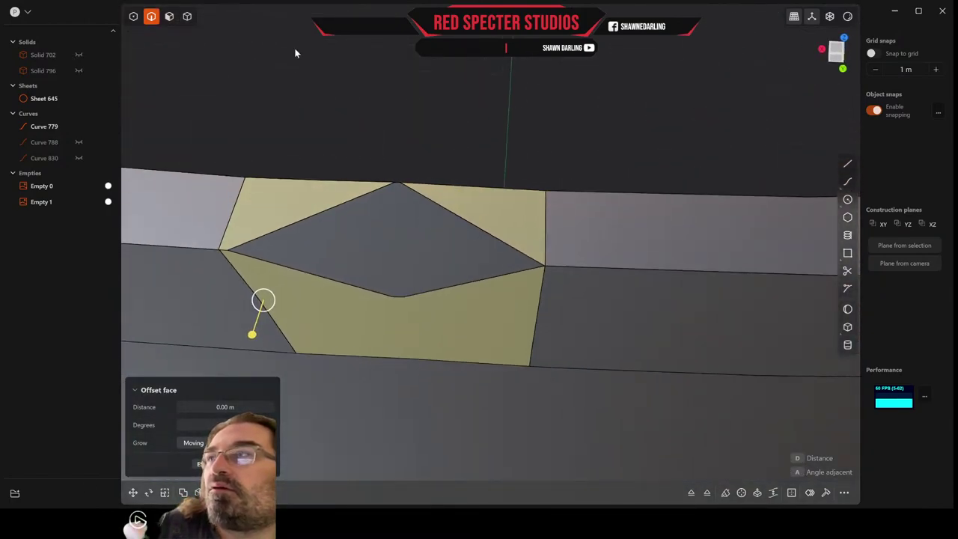
{"action": "left_click", "coordinate": [443, 208]}
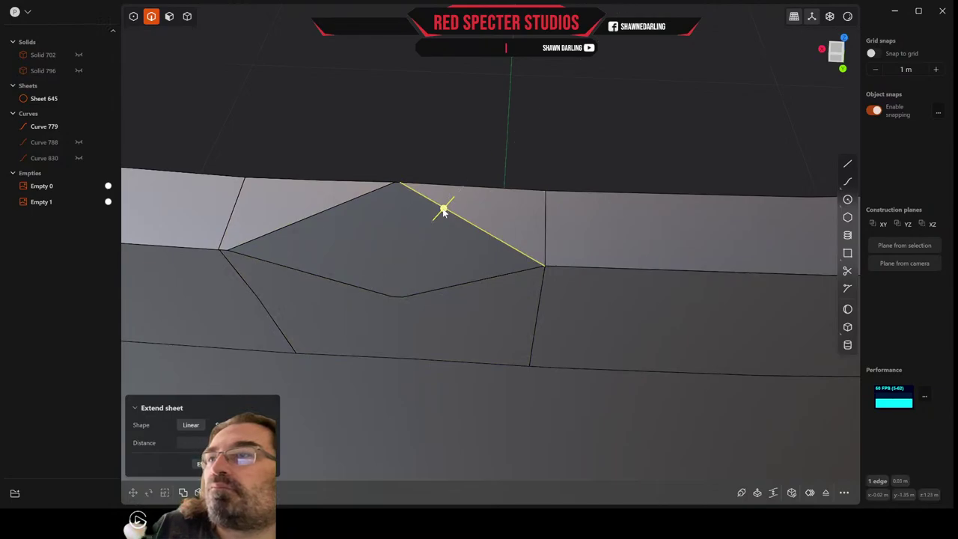
{"action": "double_click", "coordinate": [427, 297]}
{"action": "left_click", "coordinate": [791, 493]}
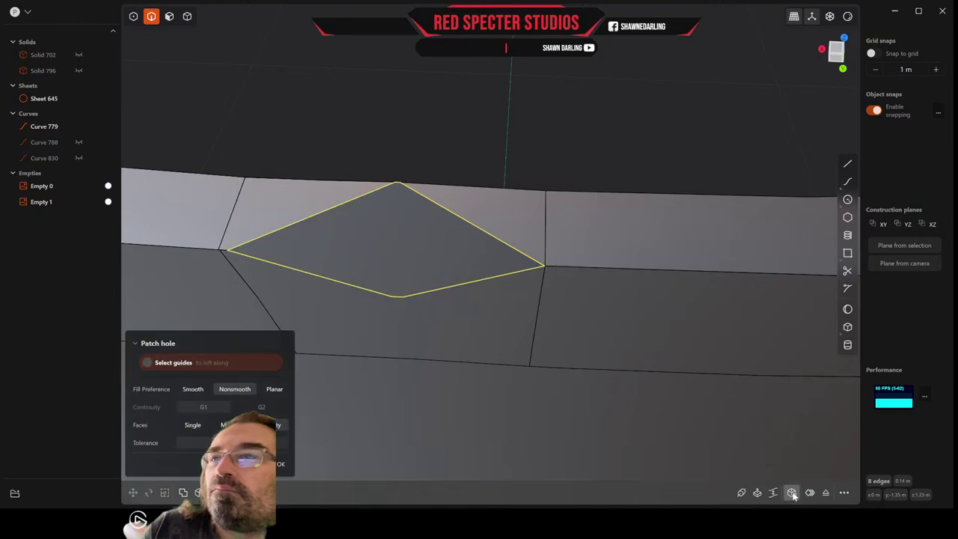
{"action": "middle_click_drag", "start_coordinate": [562, 201], "coordinate": [431, 315]}
{"action": "left_click", "coordinate": [192, 389]}
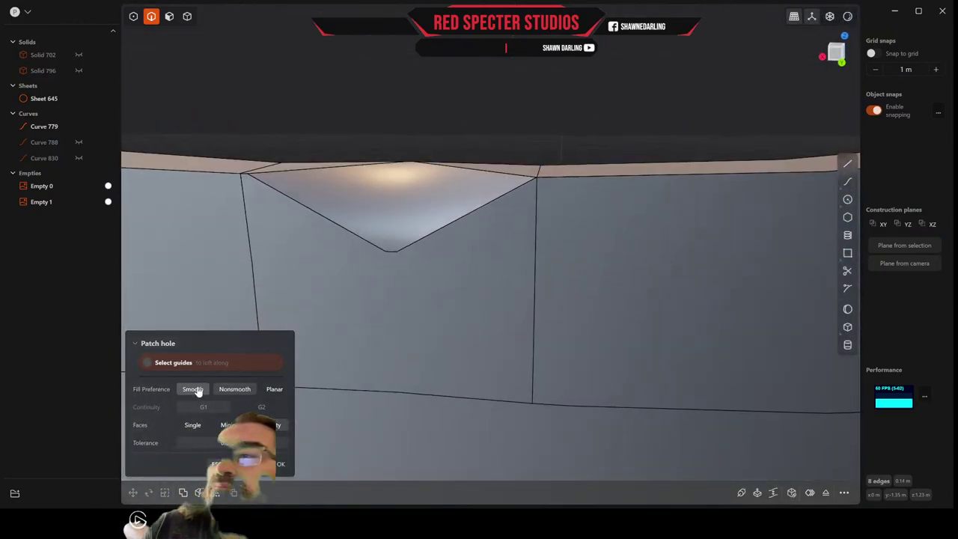
{"action": "middle_click_drag", "start_coordinate": [449, 160], "coordinate": [426, 132]}
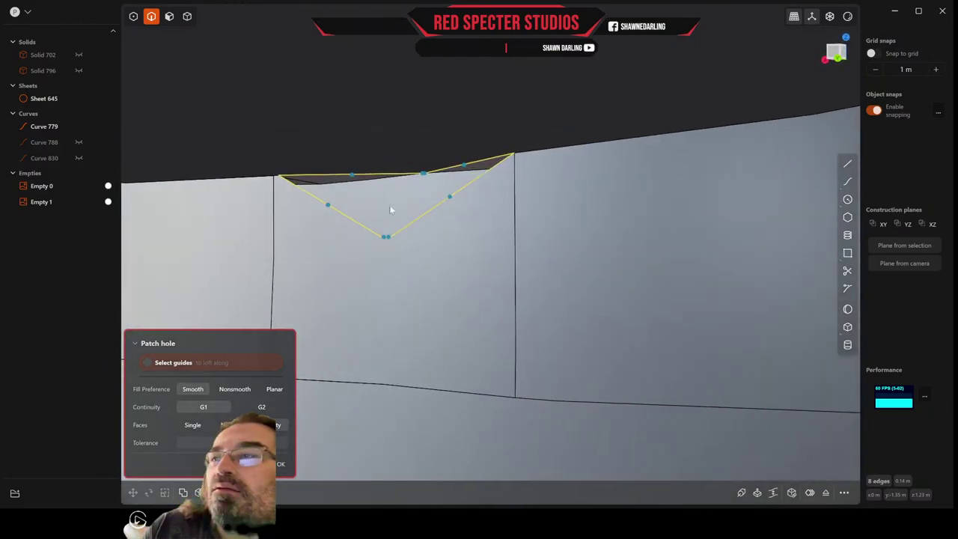
{"action": "left_click", "coordinate": [240, 404]}
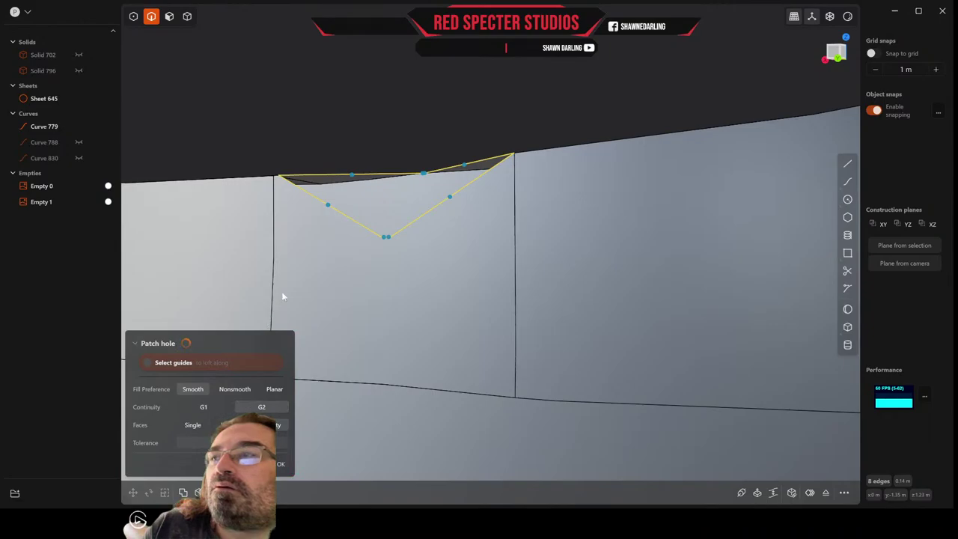
{"action": "middle_click_drag", "start_coordinate": [281, 291], "coordinate": [279, 371]}
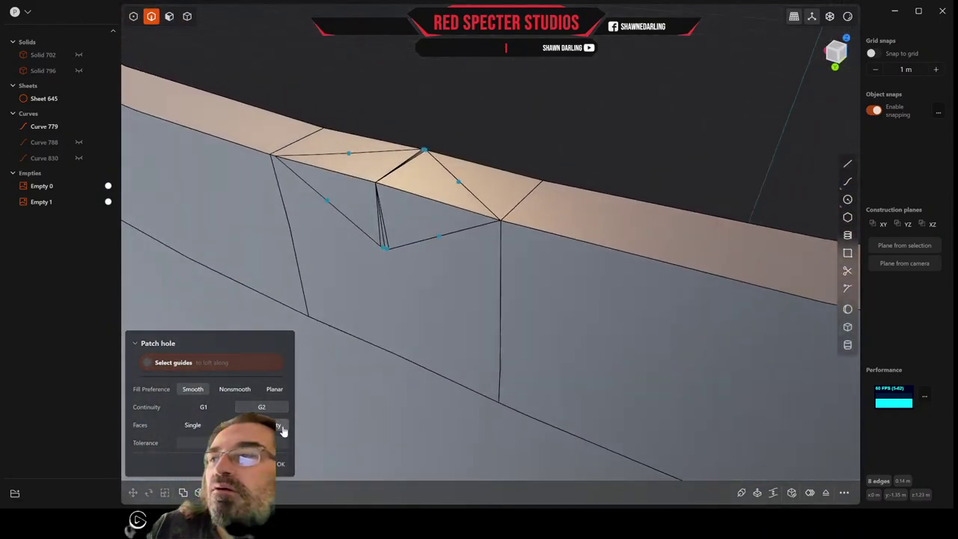
{"action": "left_click", "coordinate": [279, 463]}
{"action": "middle_click_drag", "start_coordinate": [436, 233], "coordinate": [532, 232]}
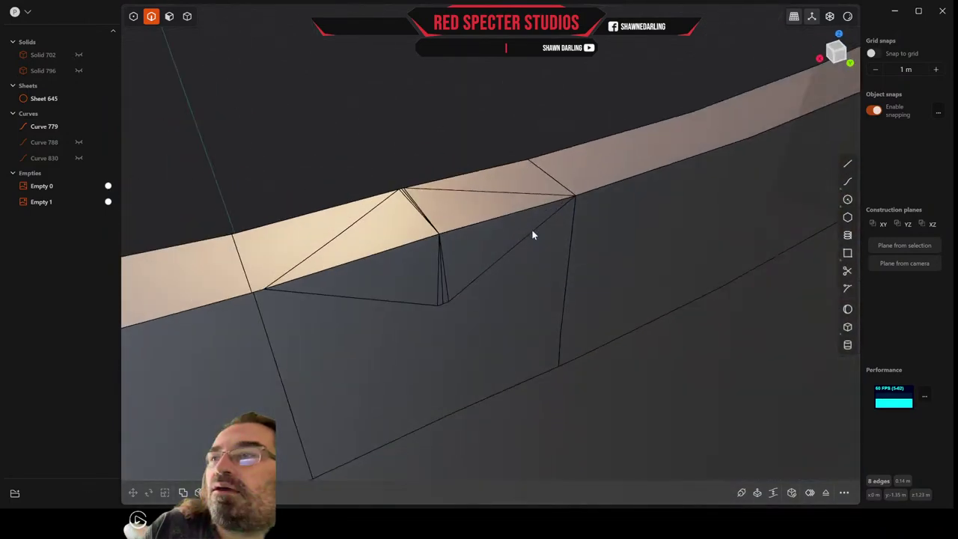
Delete the redundant topology from the patched goggles solid
{"action": "left_click", "coordinate": [450, 266]}
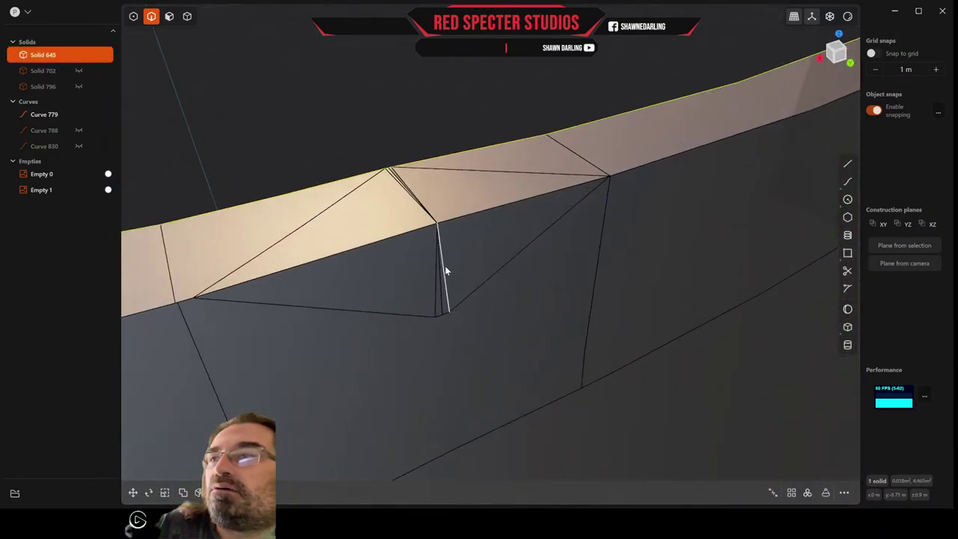
{"action": "middle_click_drag", "start_coordinate": [442, 270], "coordinate": [458, 241]}
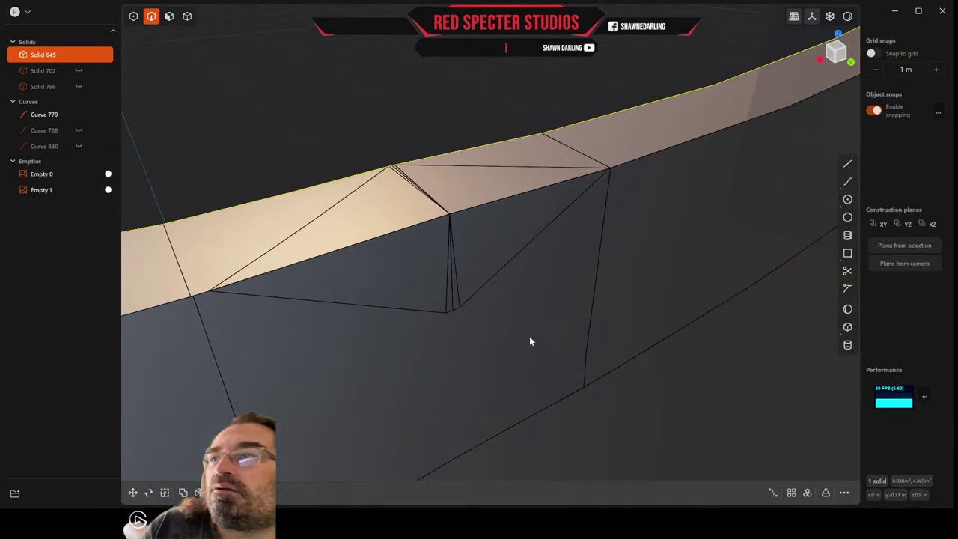
{"action": "left_click", "coordinate": [844, 493]}
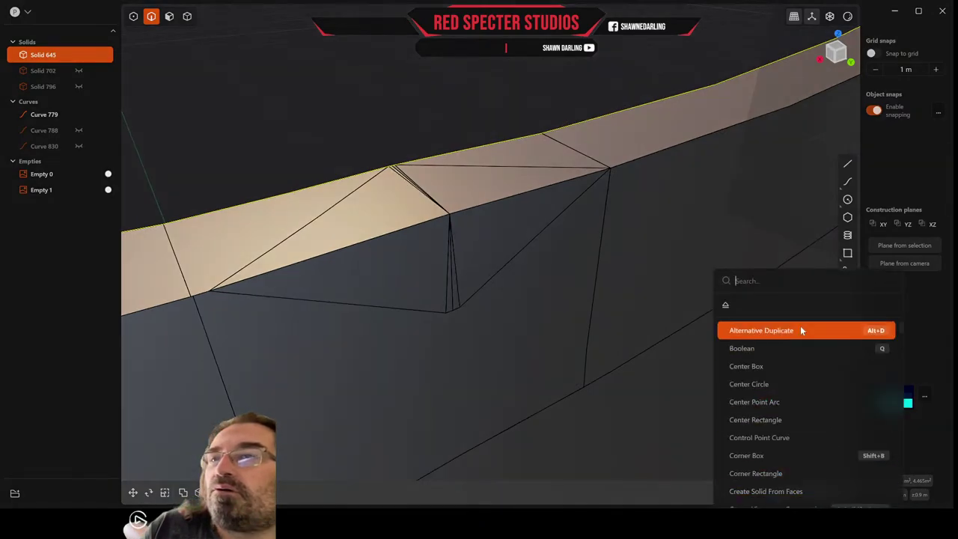
{"action": "type", "text": "del"}
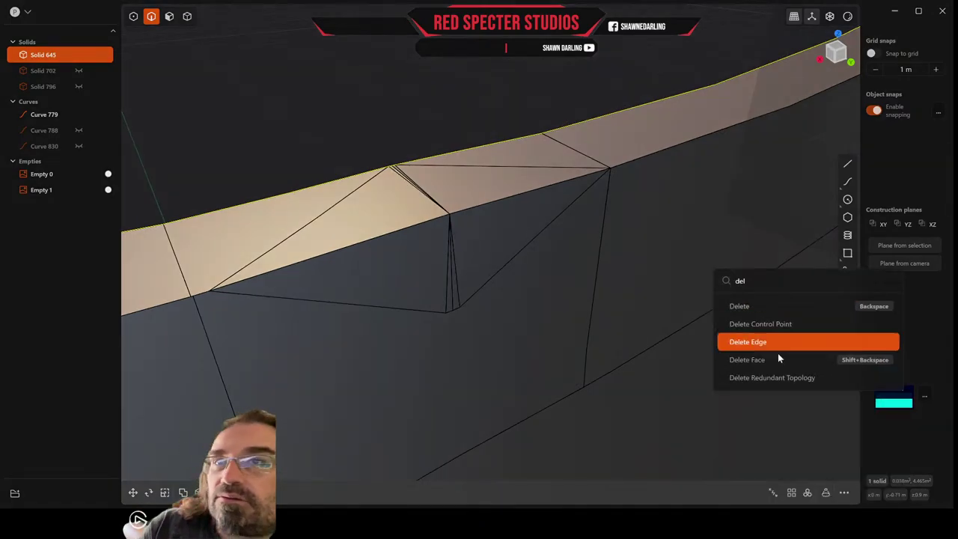
{"action": "left_click", "coordinate": [776, 379]}
Try to fillet the front upper rim edges across the patch and both sides by about 0.00966 m
{"action": "middle_click_drag", "start_coordinate": [410, 215], "coordinate": [387, 225]}
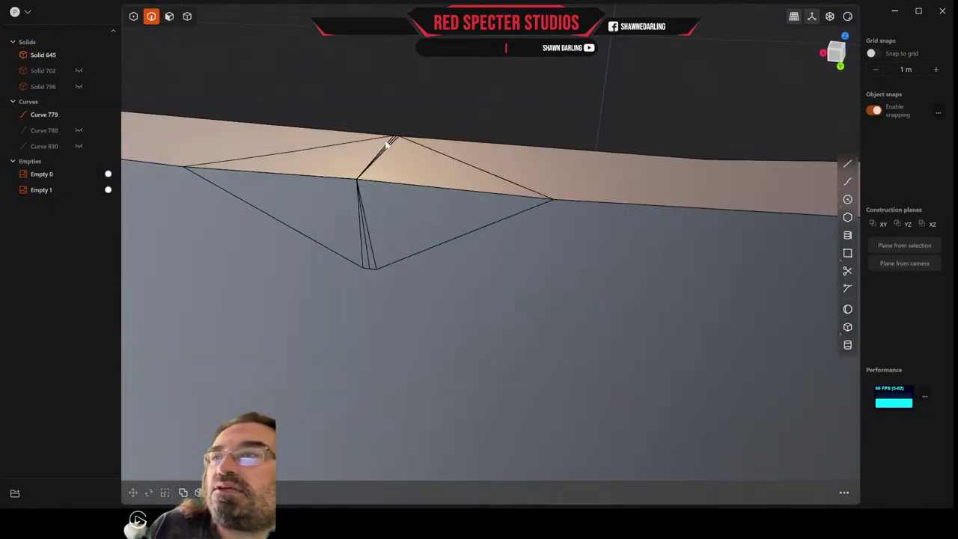
{"action": "middle_click_drag", "start_coordinate": [403, 165], "coordinate": [444, 213]}
{"action": "scroll", "coordinate": [448, 185], "scroll_direction": "down", "scroll_amount": 6}
{"action": "left_click", "coordinate": [479, 261]}
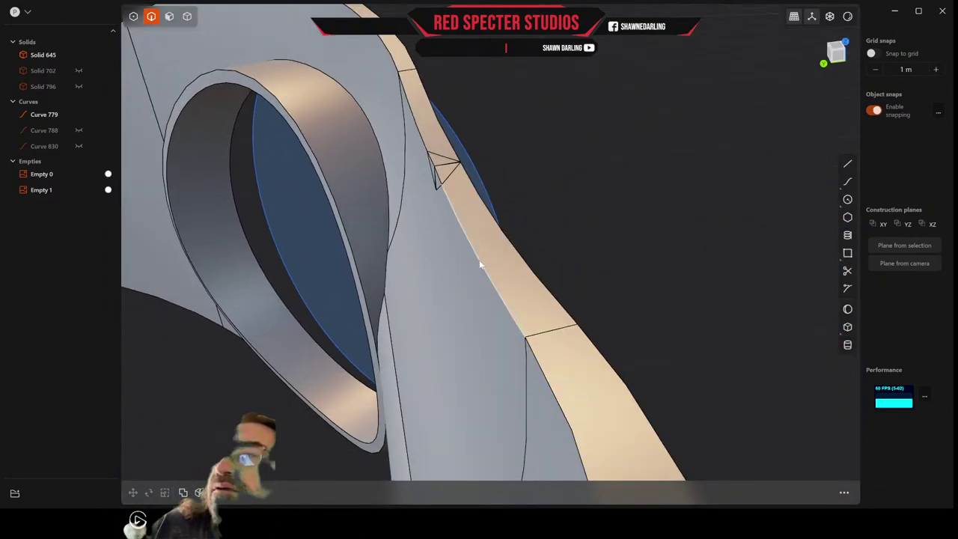
{"action": "key", "text": "f"}
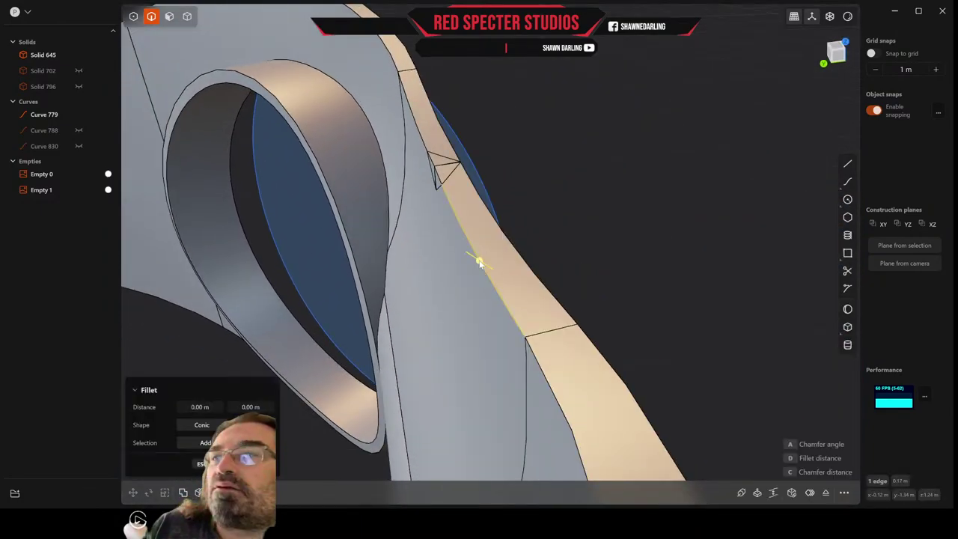
{"action": "double_click", "coordinate": [421, 143]}
{"action": "middle_click_drag", "start_coordinate": [421, 143], "coordinate": [452, 178]}
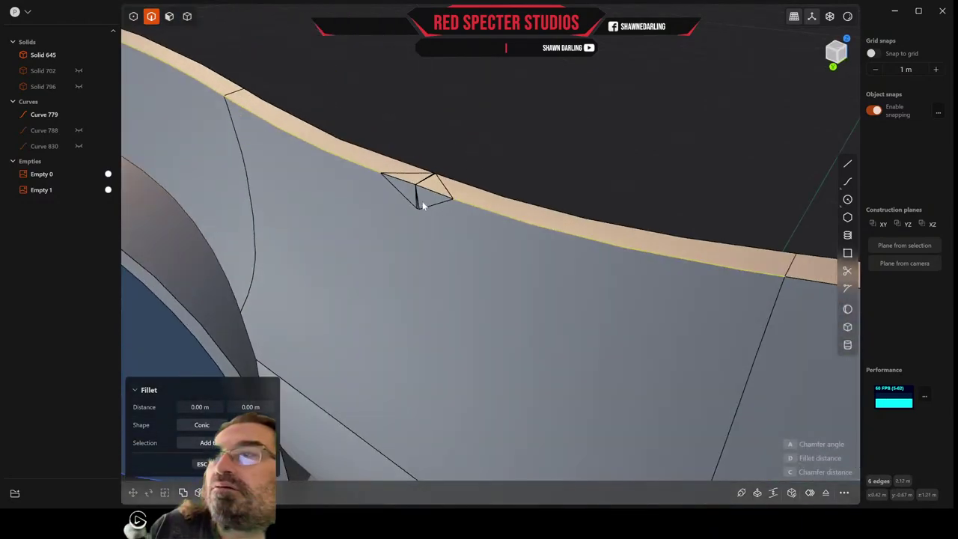
{"action": "double_click", "coordinate": [432, 191]}
{"action": "scroll", "coordinate": [505, 205], "scroll_direction": "up", "scroll_amount": 2}
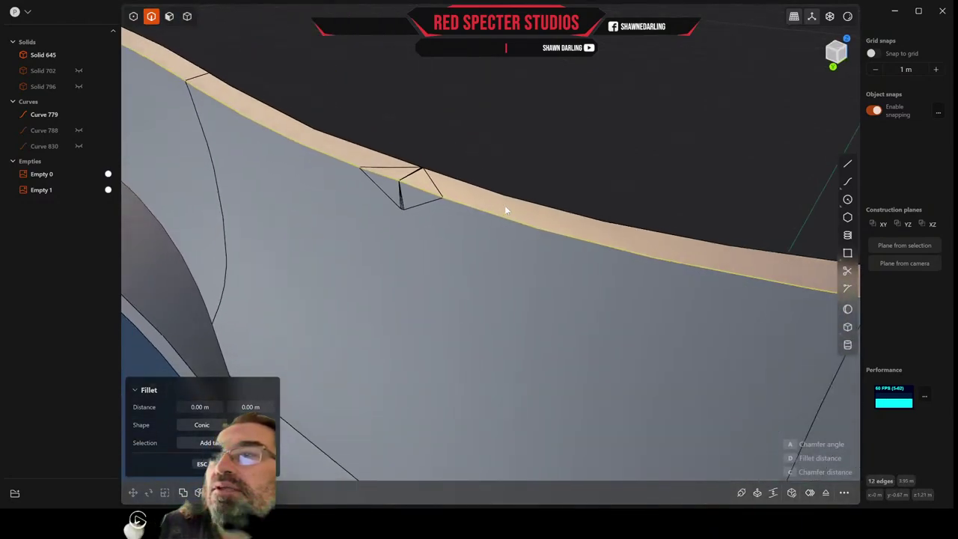
{"action": "scroll", "coordinate": [505, 205], "scroll_direction": "down", "scroll_amount": 4}
{"action": "scroll", "coordinate": [506, 210], "scroll_direction": "down", "scroll_amount": 10}
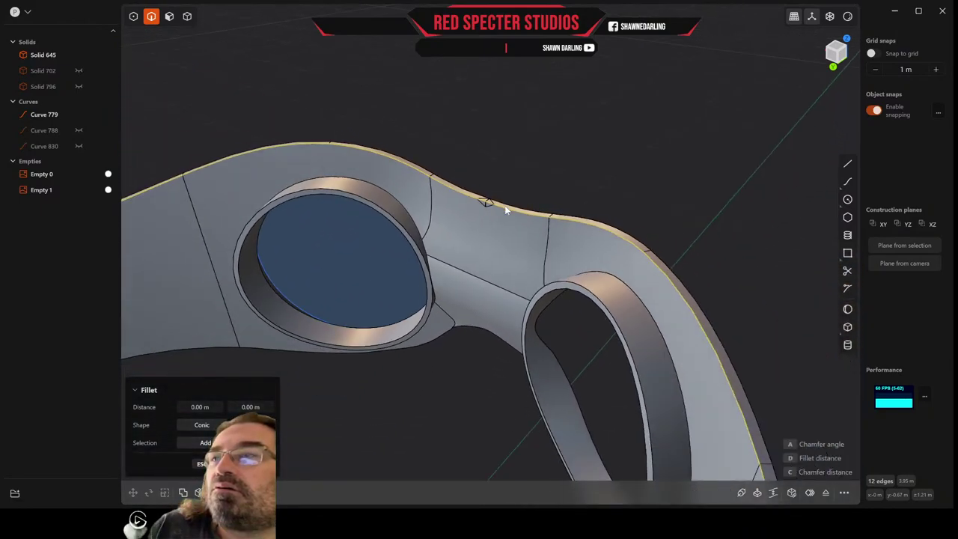
{"action": "middle_click_drag", "start_coordinate": [506, 211], "coordinate": [521, 312]}
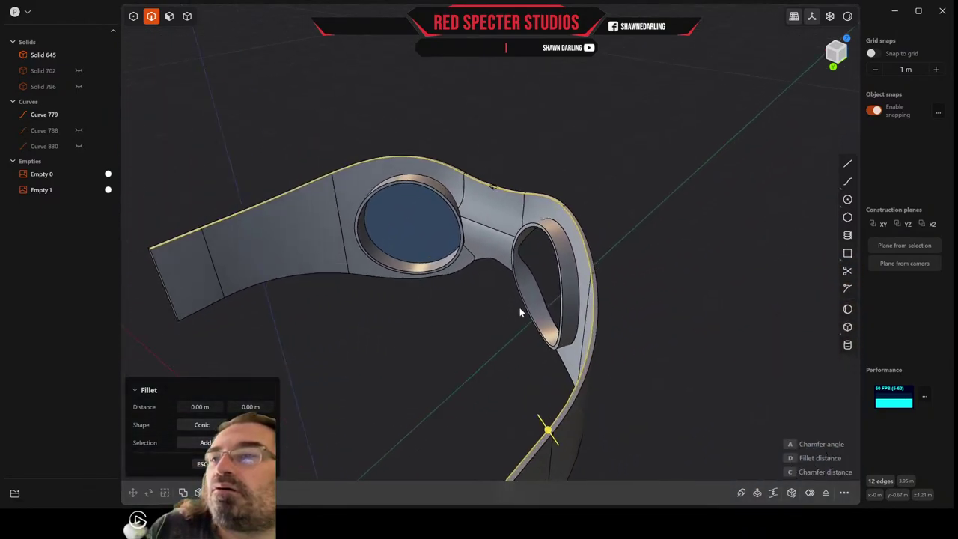
{"action": "left_click_drag", "start_coordinate": [549, 438], "coordinate": [550, 443]}
{"action": "middle_click_drag", "start_coordinate": [551, 442], "coordinate": [550, 422]}
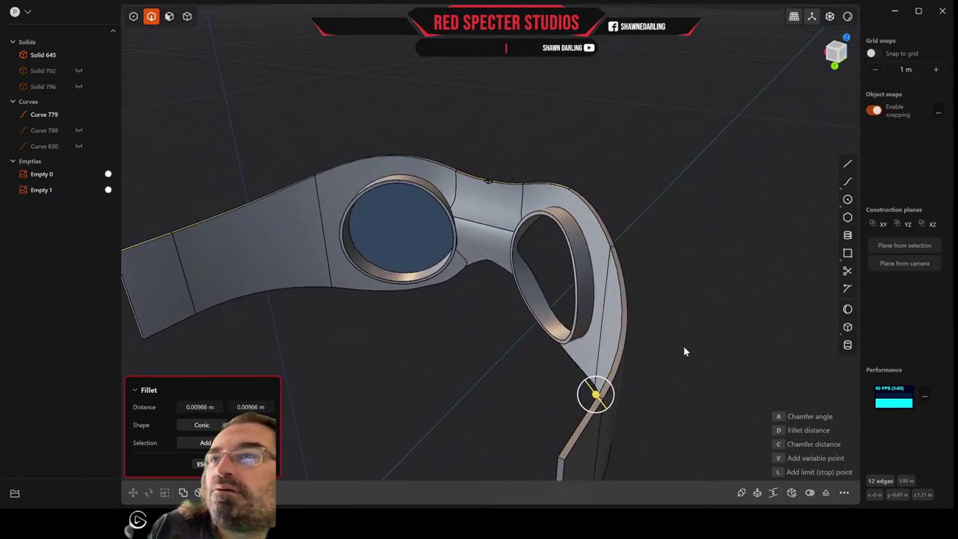
{"action": "key", "text": "Escape"}
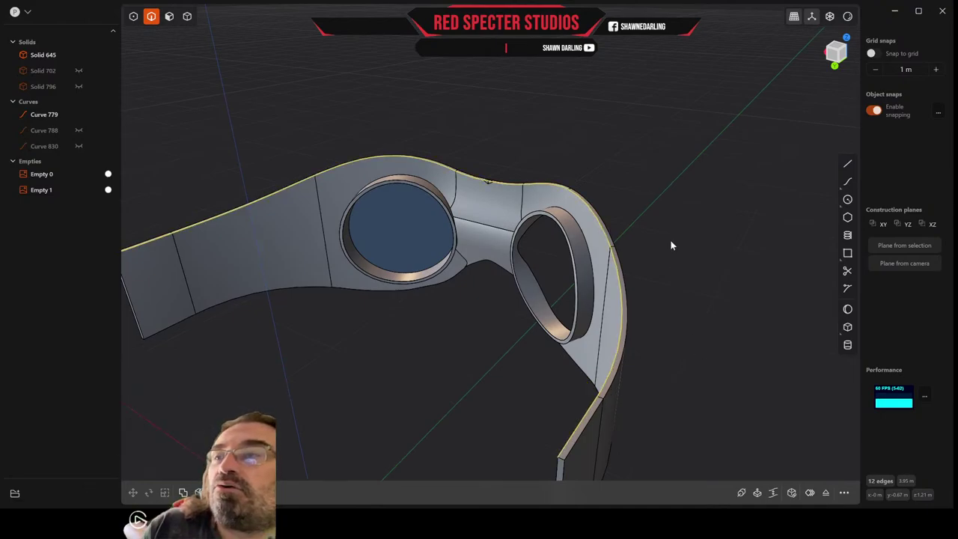
Delete the four triangular patch faces on the front side of the rim, below the rim edge
{"action": "middle_click_drag", "start_coordinate": [671, 245], "coordinate": [471, 198]}
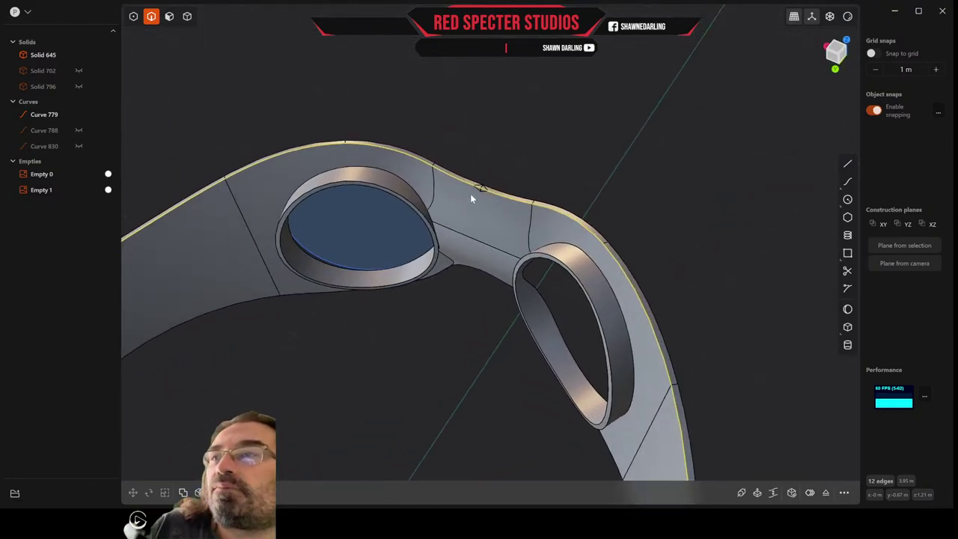
{"action": "scroll", "coordinate": [471, 196], "scroll_direction": "up", "scroll_amount": 8}
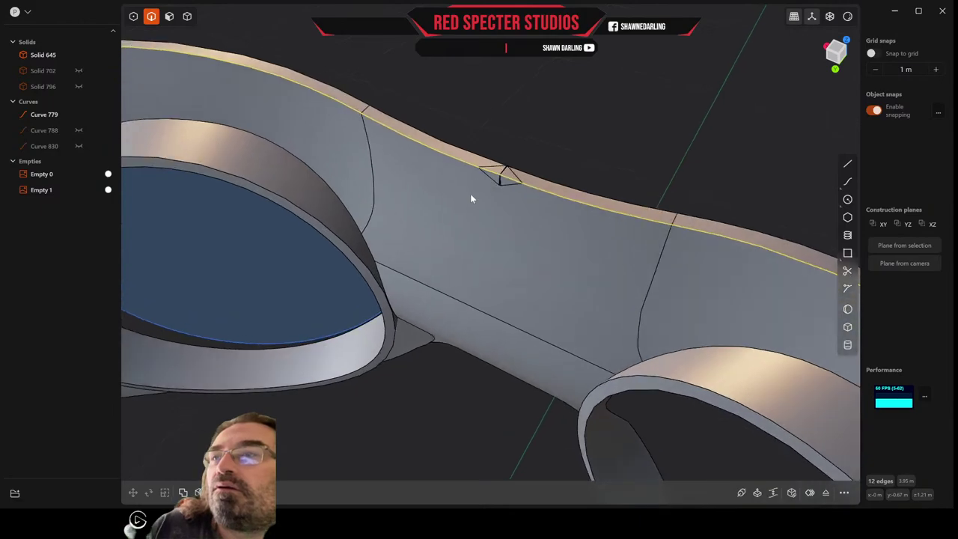
{"action": "scroll", "coordinate": [471, 196], "scroll_direction": "up", "scroll_amount": 8}
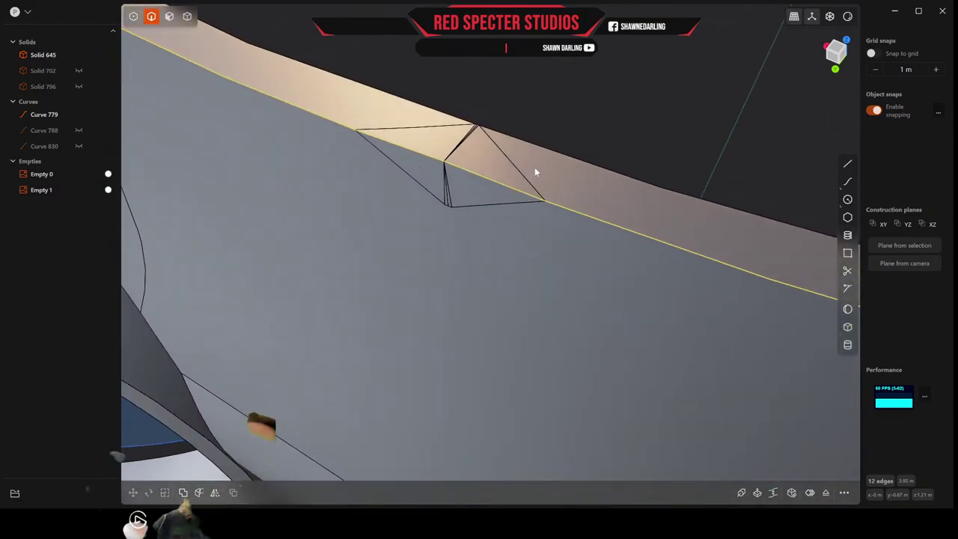
{"action": "scroll", "coordinate": [532, 172], "scroll_direction": "up", "scroll_amount": 8}
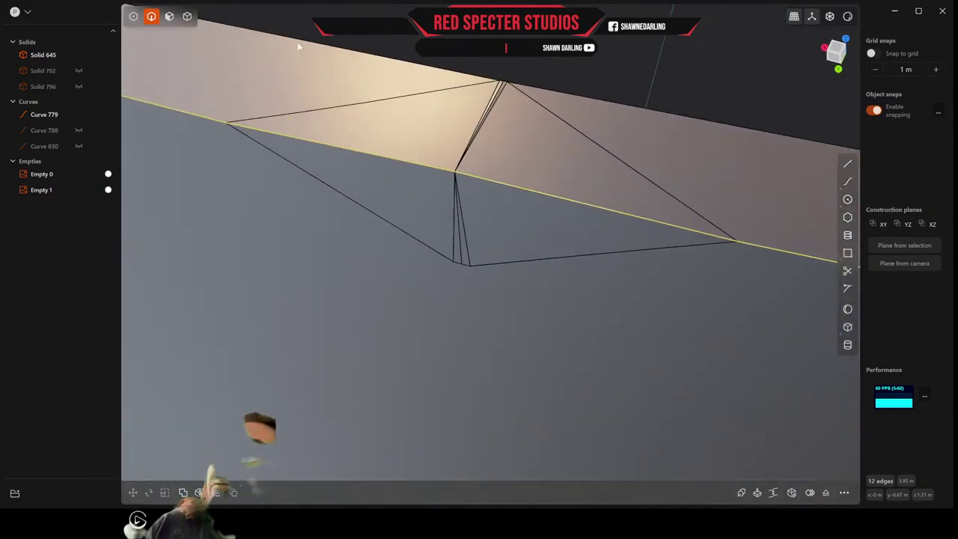
{"action": "left_click", "coordinate": [169, 16]}
{"action": "left_click_drag", "start_coordinate": [477, 239], "coordinate": [441, 223]}
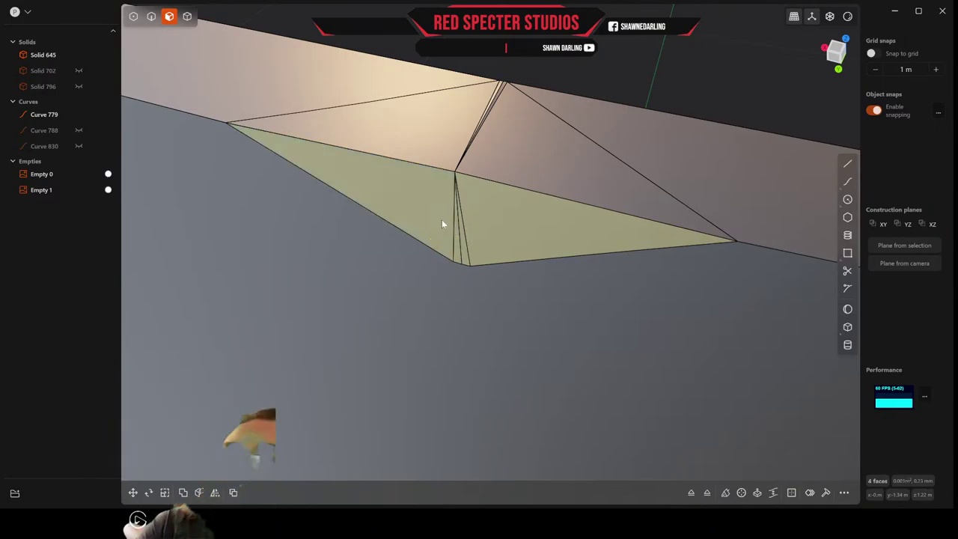
{"action": "key", "text": "Delete"}
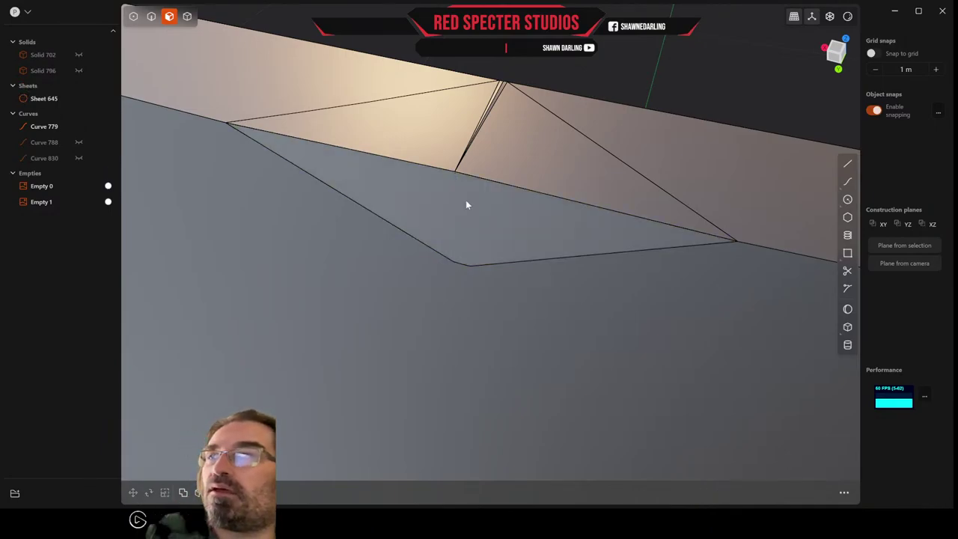
Patch the triangular opening in the rim's front side from its six boundary edges with Nonsmooth fill preference
{"action": "middle_click_drag", "start_coordinate": [465, 203], "coordinate": [467, 223]}
{"action": "mouse_move", "coordinate": [474, 187]}
{"action": "middle_mouse_down", "text": "shift"}
{"action": "mouse_move", "coordinate": [485, 253]}
{"action": "mouse_move", "coordinate": [472, 271]}
{"action": "mouse_move", "coordinate": [492, 242]}
{"action": "mouse_move", "coordinate": [541, 207]}
{"action": "mouse_move", "coordinate": [539, 237]}
{"action": "mouse_move", "coordinate": [568, 233]}
{"action": "mouse_move", "coordinate": [468, 225]}
{"action": "mouse_move", "coordinate": [489, 214]}
{"action": "mouse_move", "coordinate": [497, 182]}
{"action": "mouse_move", "coordinate": [481, 306]}
{"action": "mouse_move", "coordinate": [499, 363]}
{"action": "middle_mouse_up", "text": "shift"}
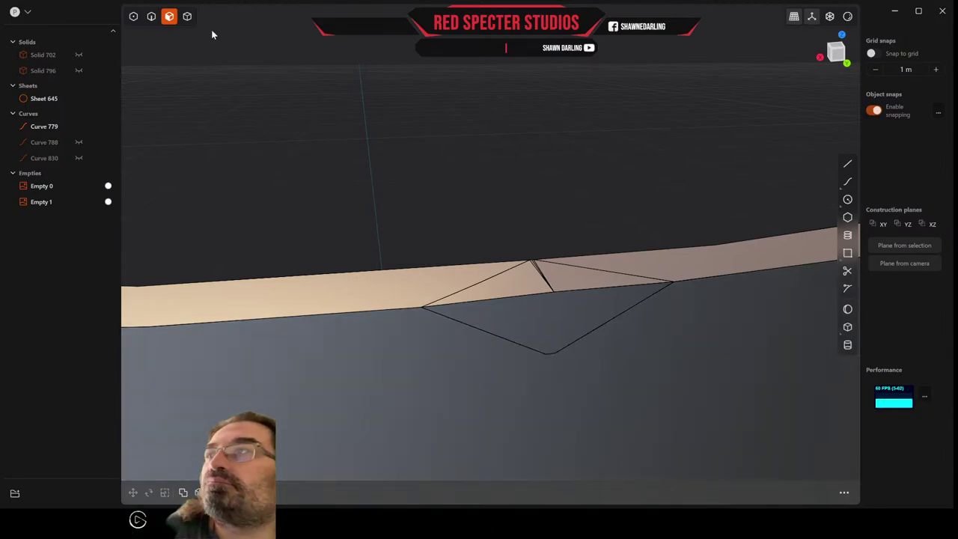
{"action": "left_click", "coordinate": [517, 342]}
{"action": "left_click", "coordinate": [552, 354], "text": "shift"}
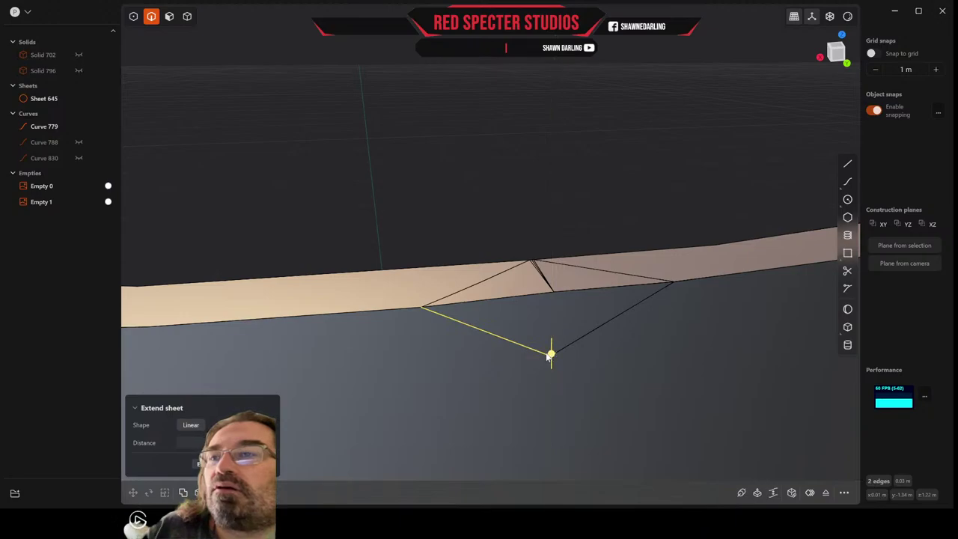
{"action": "left_click", "coordinate": [565, 345], "text": "shift"}
{"action": "left_click", "coordinate": [566, 289], "text": "shift"}
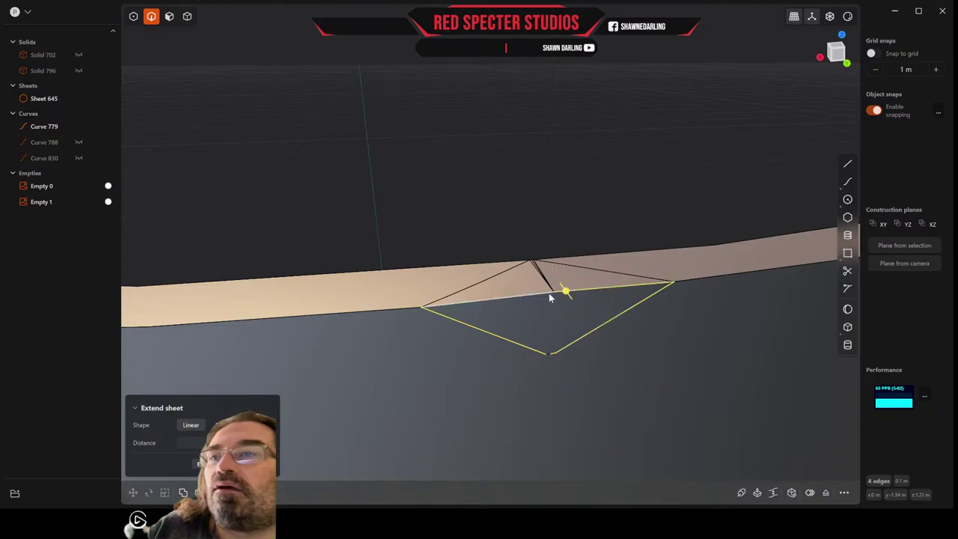
{"action": "scroll", "coordinate": [547, 302], "scroll_direction": "up", "scroll_amount": 3}
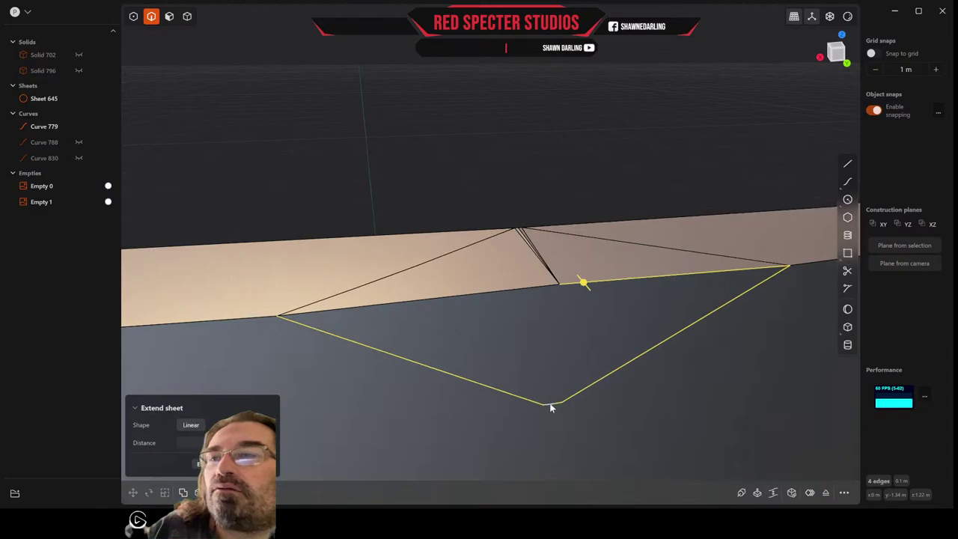
{"action": "left_click", "coordinate": [554, 405], "text": "shift"}
{"action": "left_click", "coordinate": [555, 288], "text": "shift"}
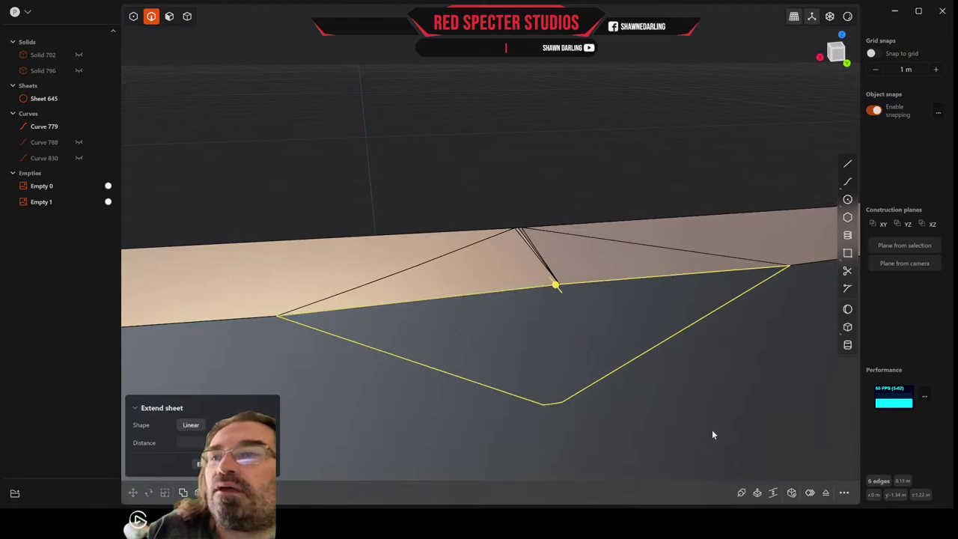
{"action": "left_click", "coordinate": [791, 492]}
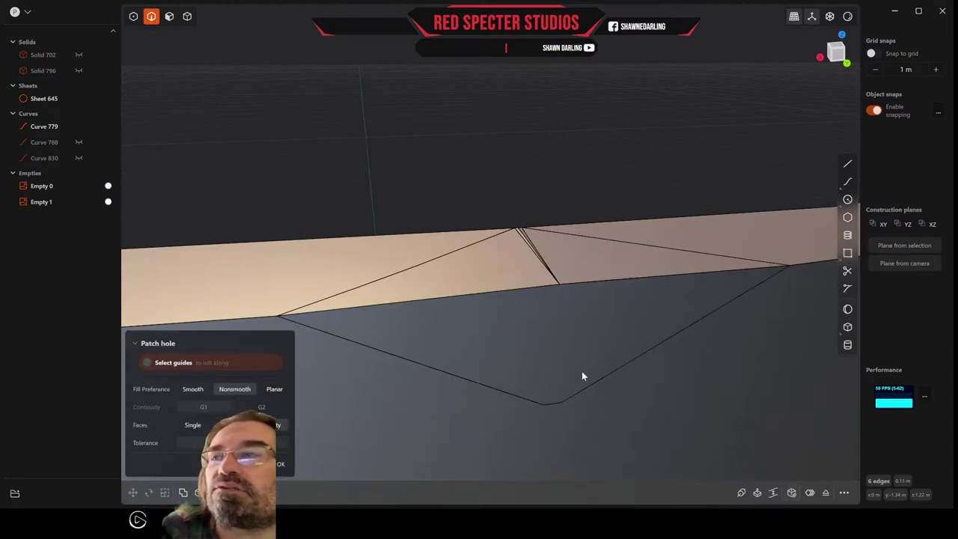
{"action": "scroll", "coordinate": [582, 371], "scroll_direction": "down", "scroll_amount": 2}
{"action": "mouse_move", "coordinate": [582, 372]}
{"action": "middle_mouse_down"}
{"action": "mouse_move", "coordinate": [555, 358]}
{"action": "mouse_move", "coordinate": [557, 336]}
{"action": "mouse_move", "coordinate": [589, 345]}
{"action": "mouse_move", "coordinate": [545, 380]}
{"action": "mouse_move", "coordinate": [565, 380]}
{"action": "middle_mouse_up"}
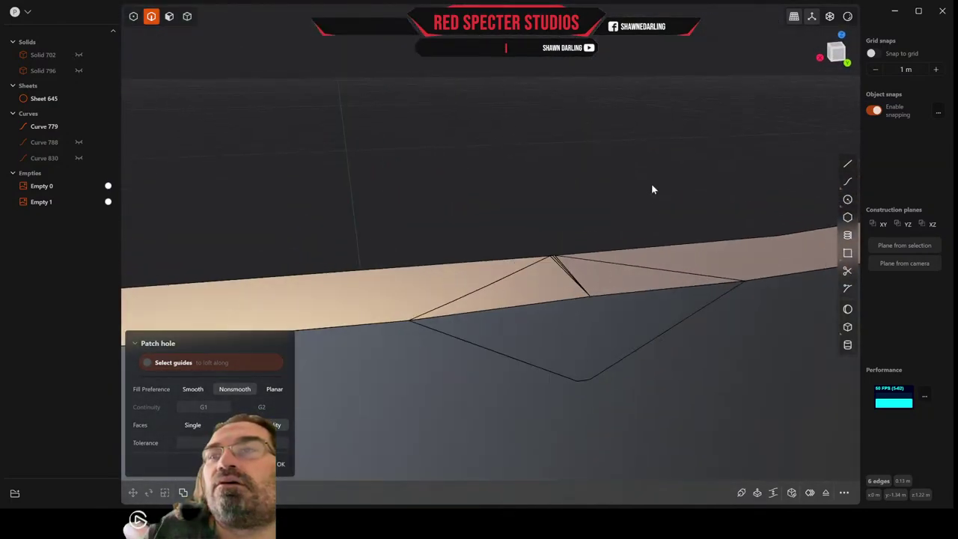
{"action": "key", "text": "Return"}
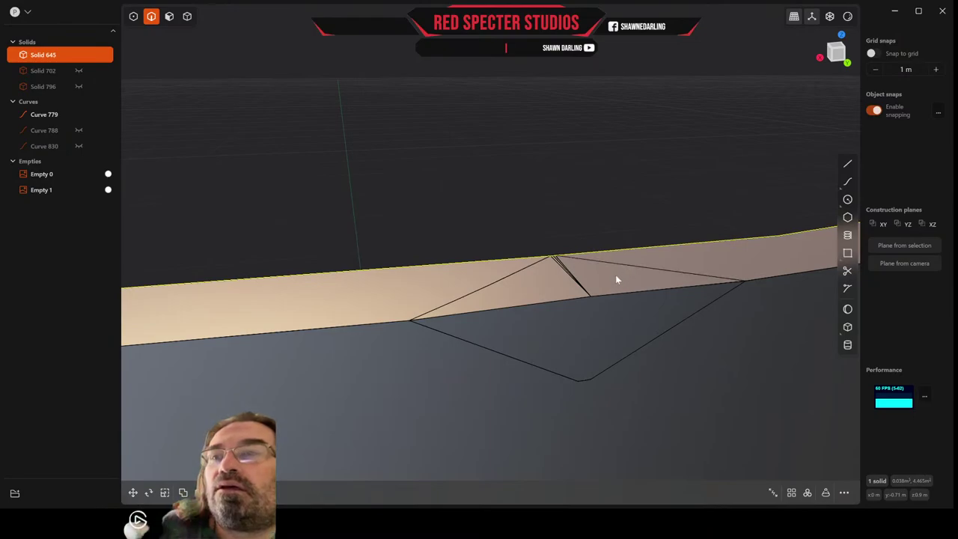
Delete the four triangular patch faces on the top side of the rim
{"action": "left_click", "coordinate": [169, 16]}
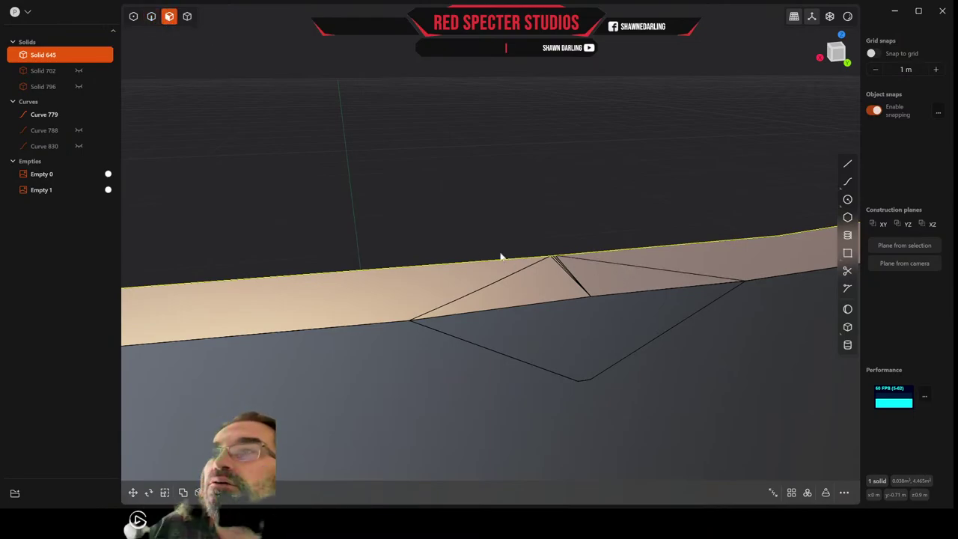
{"action": "left_click", "coordinate": [592, 274]}
{"action": "key", "text": "o"}
{"action": "middle_click_drag", "start_coordinate": [582, 277], "coordinate": [521, 331]}
{"action": "left_click", "coordinate": [522, 332], "text": "shift"}
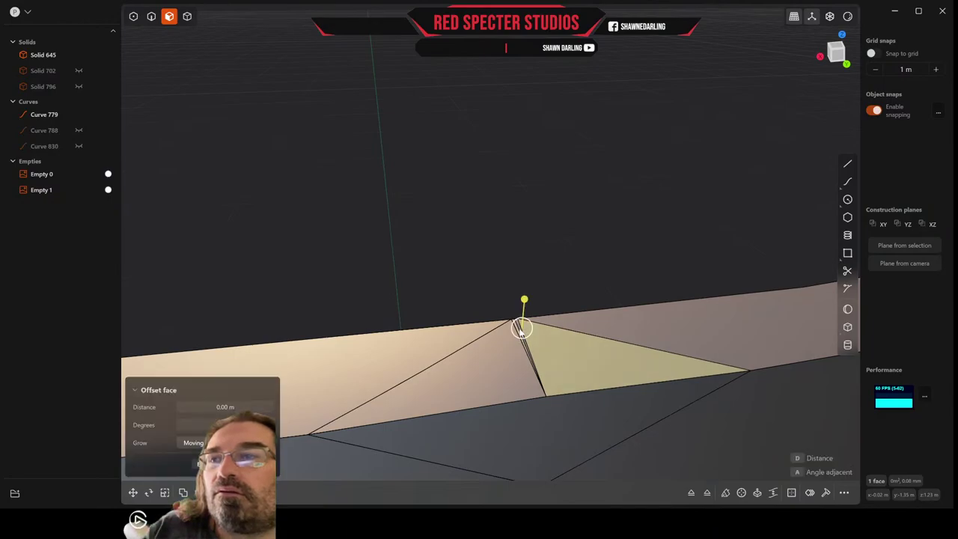
{"action": "left_click", "coordinate": [516, 334], "text": "shift"}
{"action": "left_click", "coordinate": [516, 347], "text": "shift"}
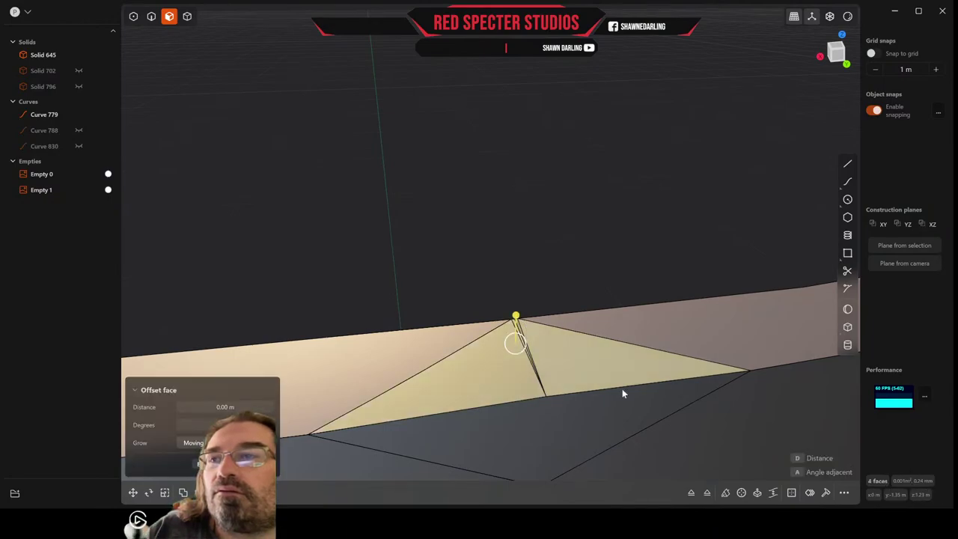
{"action": "scroll", "coordinate": [635, 365], "scroll_direction": "down", "scroll_amount": 2}
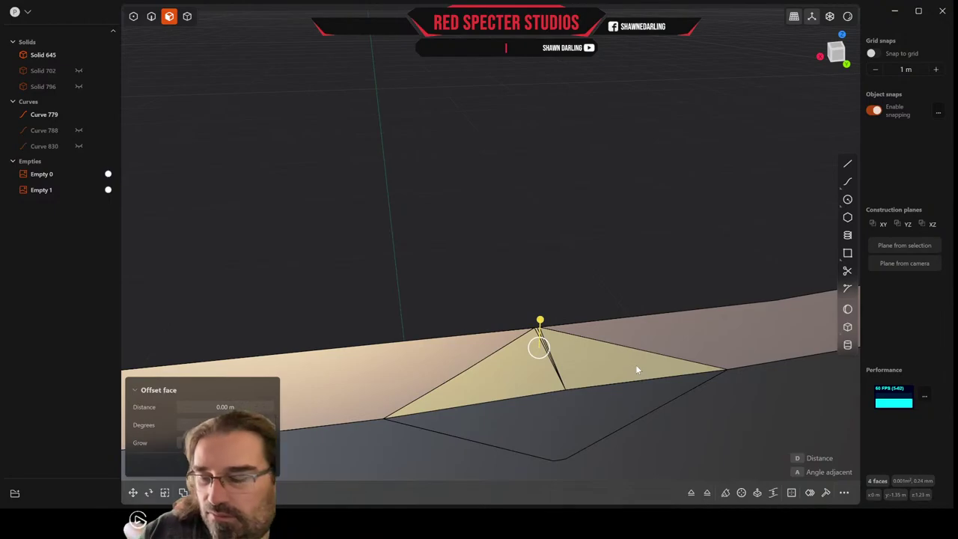
{"action": "key", "text": "Delete"}
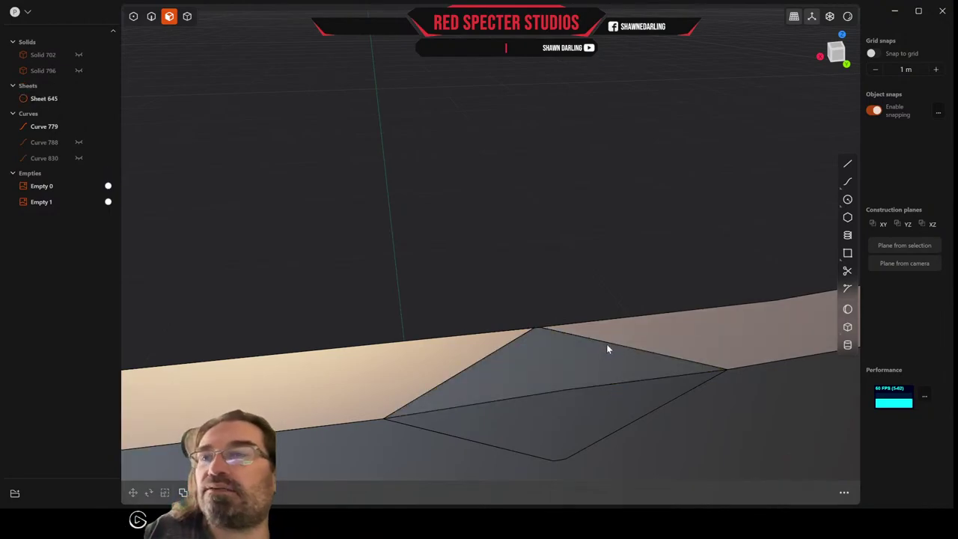
Patch the triangular opening in the rim's top side from its six boundary edges with Nonsmooth fill preference
{"action": "left_click", "coordinate": [151, 17]}
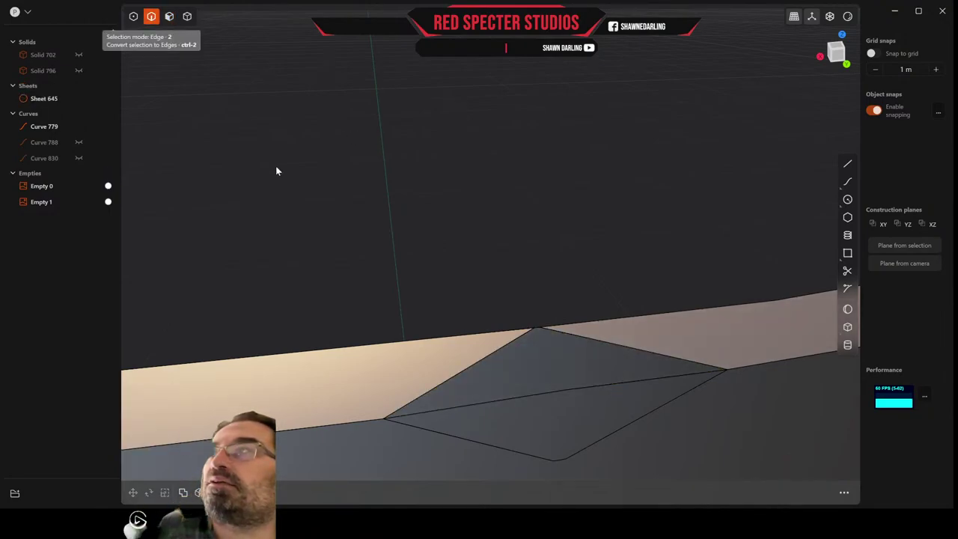
{"action": "left_click", "coordinate": [620, 343]}
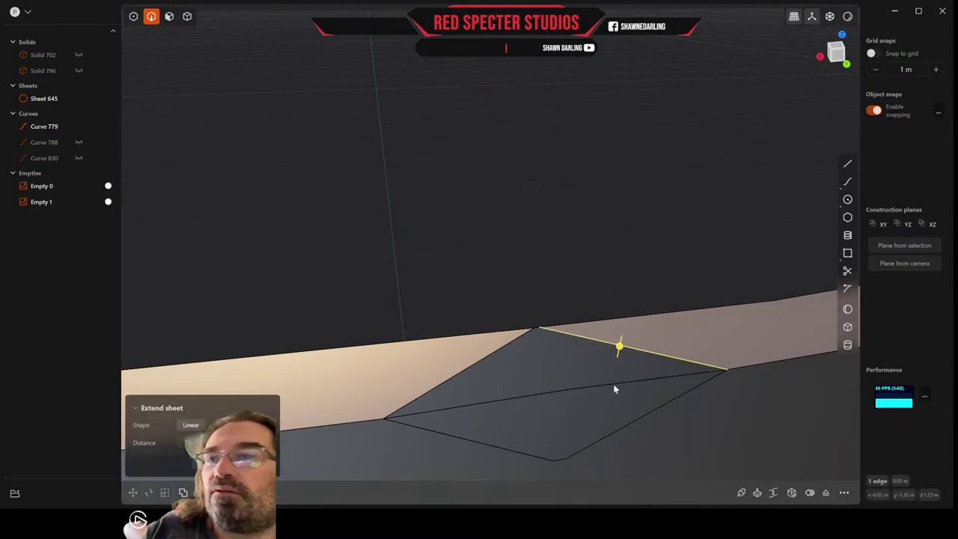
{"action": "left_click", "coordinate": [612, 385]}
{"action": "left_click", "coordinate": [547, 395]}
{"action": "left_click", "coordinate": [484, 360]}
{"action": "scroll", "coordinate": [560, 325], "scroll_direction": "up", "scroll_amount": 4}
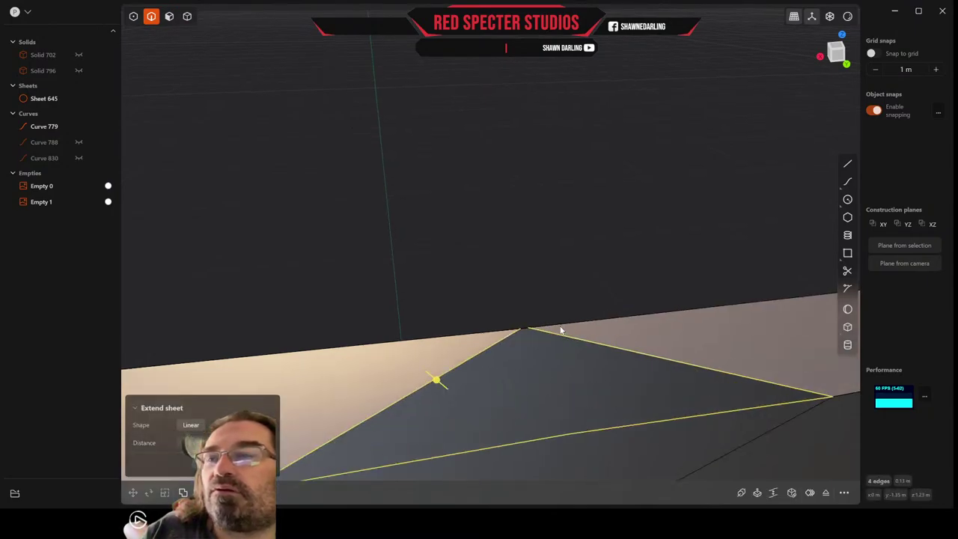
{"action": "scroll", "coordinate": [488, 321], "scroll_direction": "up", "scroll_amount": 4}
{"action": "left_click_drag", "start_coordinate": [487, 322], "coordinate": [609, 365]}
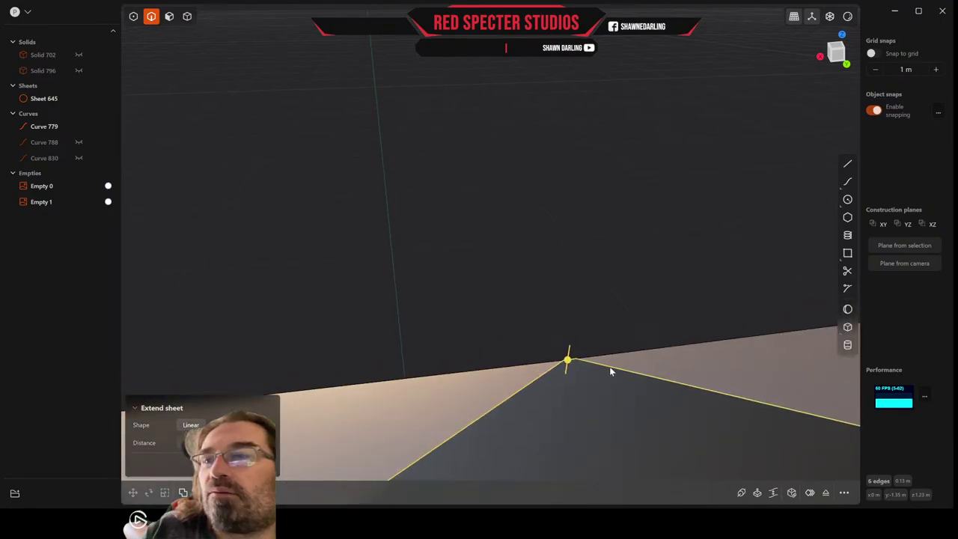
{"action": "left_click", "coordinate": [791, 492]}
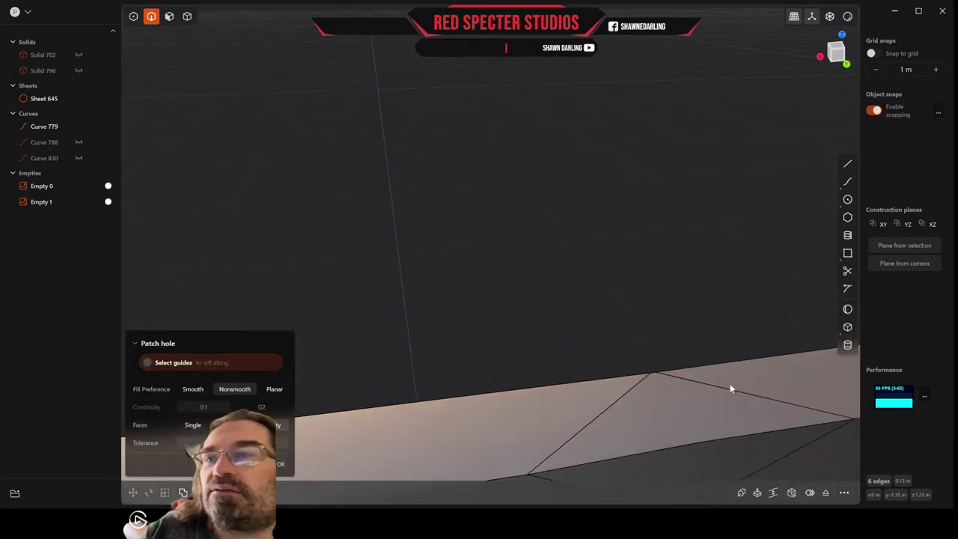
{"action": "right_click", "coordinate": [621, 385]}
{"action": "middle_click_drag", "start_coordinate": [622, 385], "coordinate": [575, 312]}
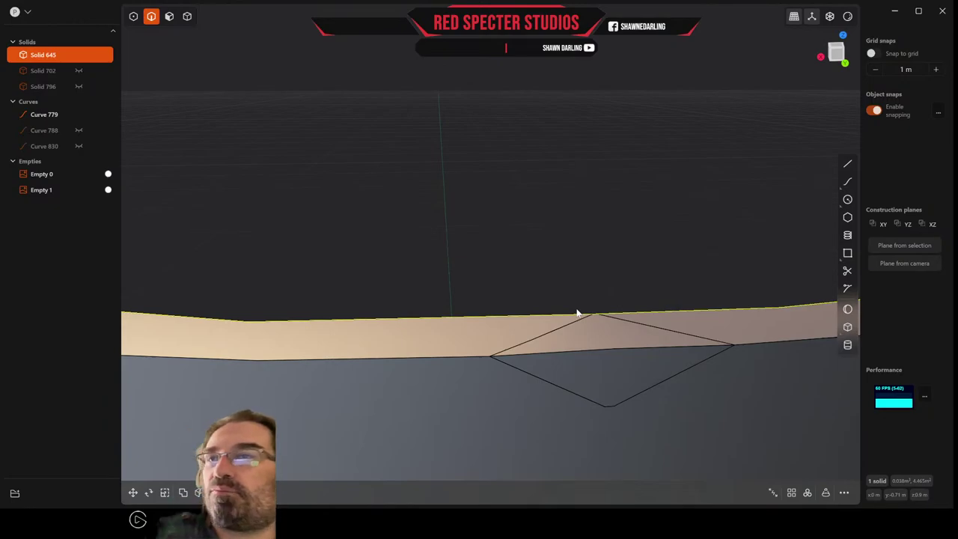
{"action": "left_click", "coordinate": [562, 329]}
{"action": "key", "text": "f"}
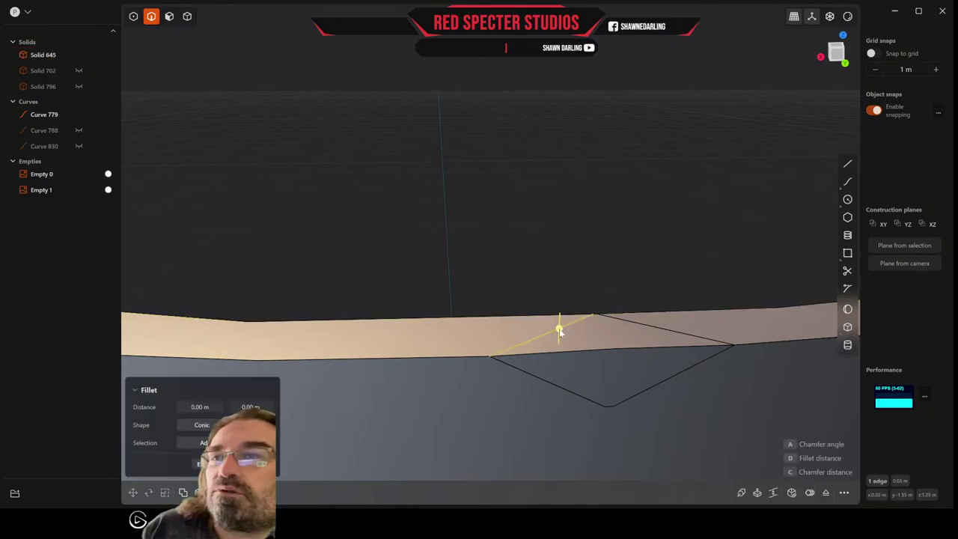
{"action": "left_click", "coordinate": [660, 328]}
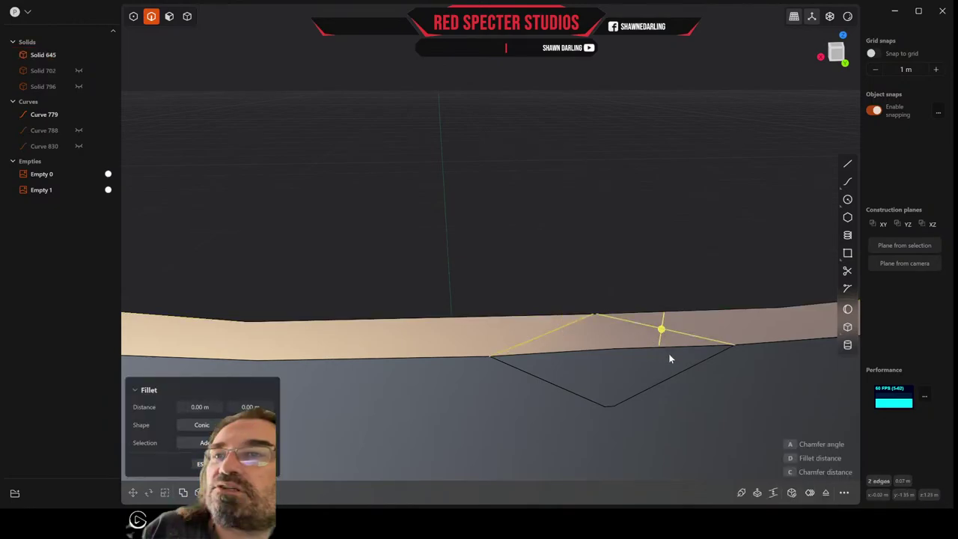
{"action": "left_click", "coordinate": [659, 380]}
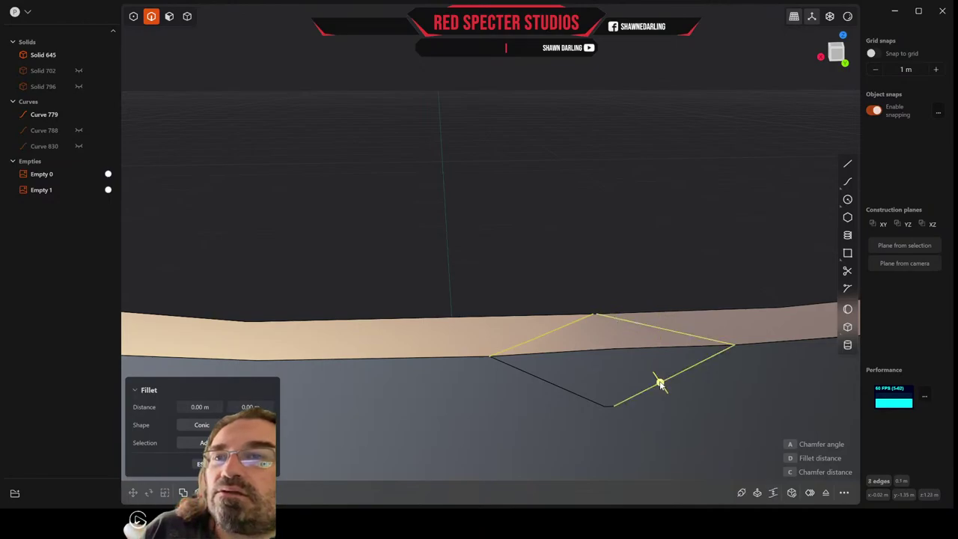
{"action": "left_click", "coordinate": [610, 405]}
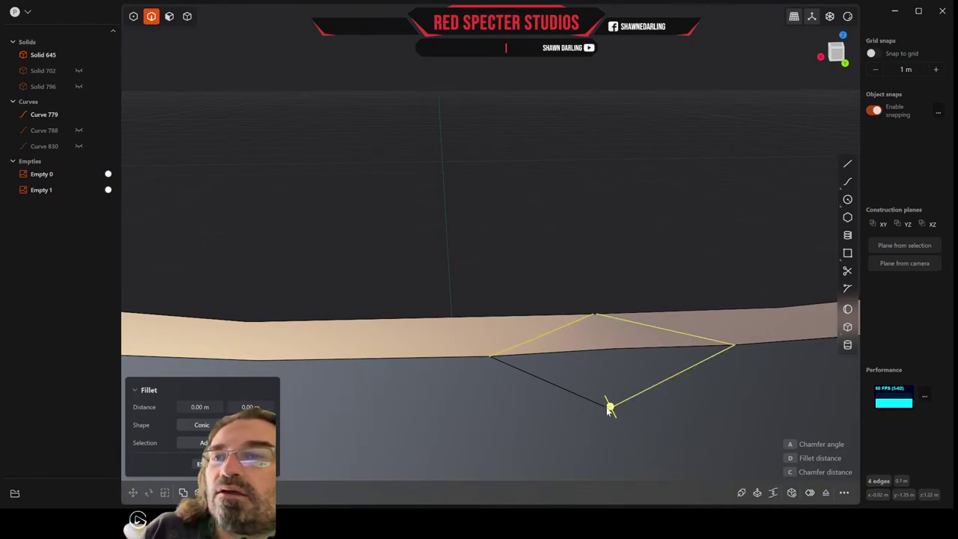
{"action": "scroll", "coordinate": [621, 405], "scroll_direction": "up", "scroll_amount": 2}
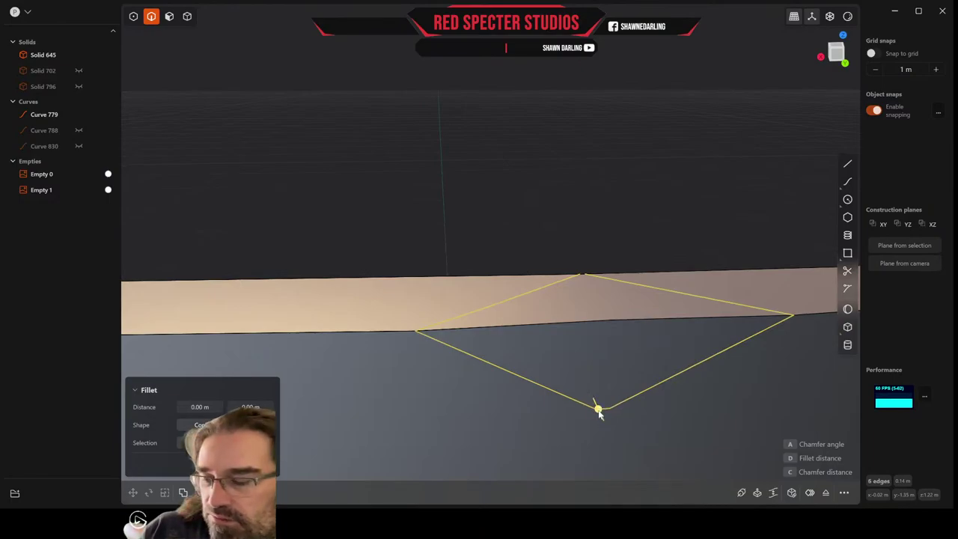
{"action": "key", "text": "Escape"}
Select the lower boundary edges of the triangular front patch, from its right corner around the small bottom tip
{"action": "left_click", "coordinate": [628, 399]}
{"action": "key", "text": "b"}
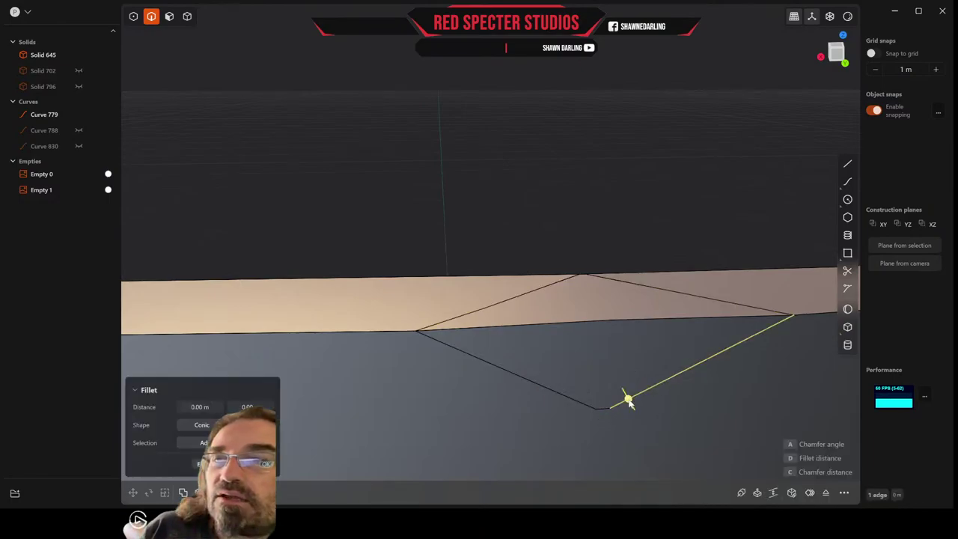
{"action": "left_click", "coordinate": [606, 407]}
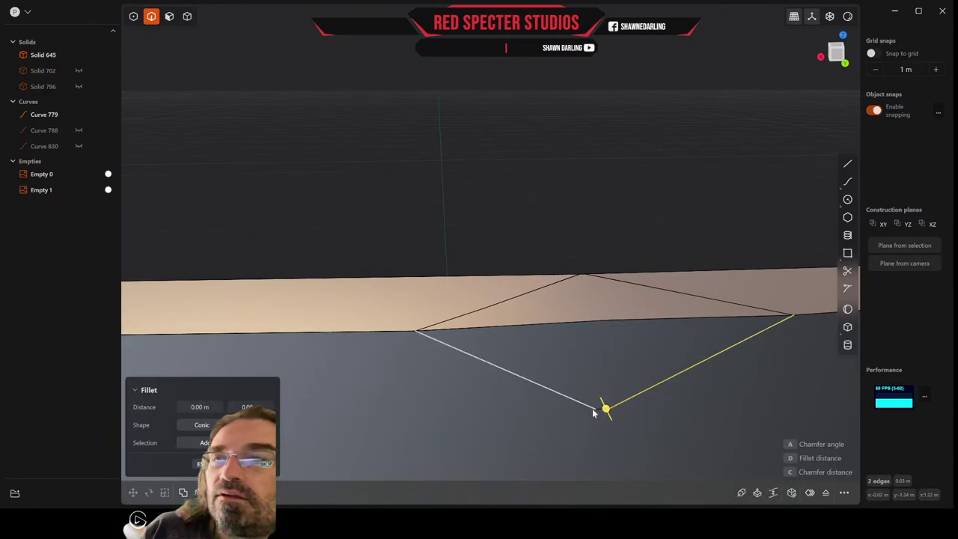
{"action": "left_click", "coordinate": [596, 408]}
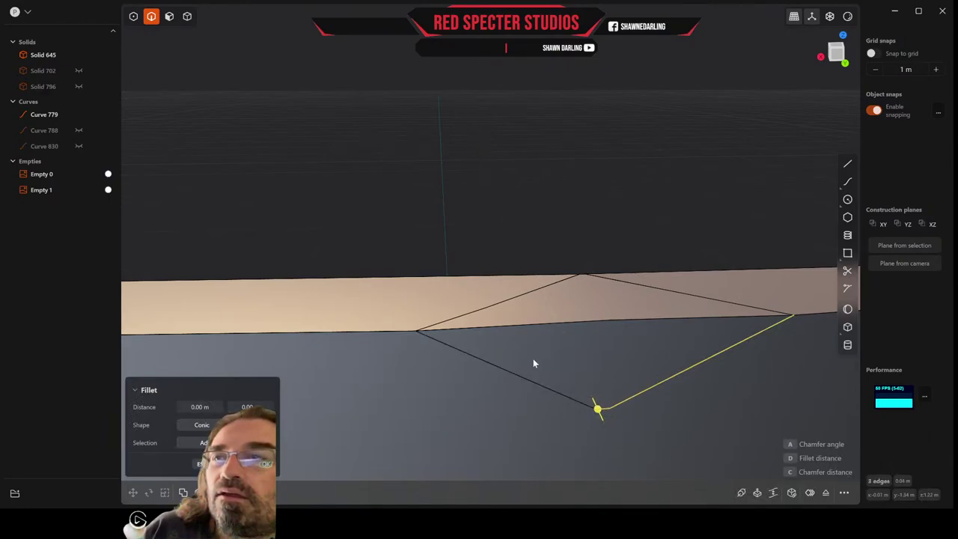
Select the outline edges of the diamond-shaped patch on the mask's upper rim and try to remove it with Delete Face
{"action": "left_click", "coordinate": [539, 385]}
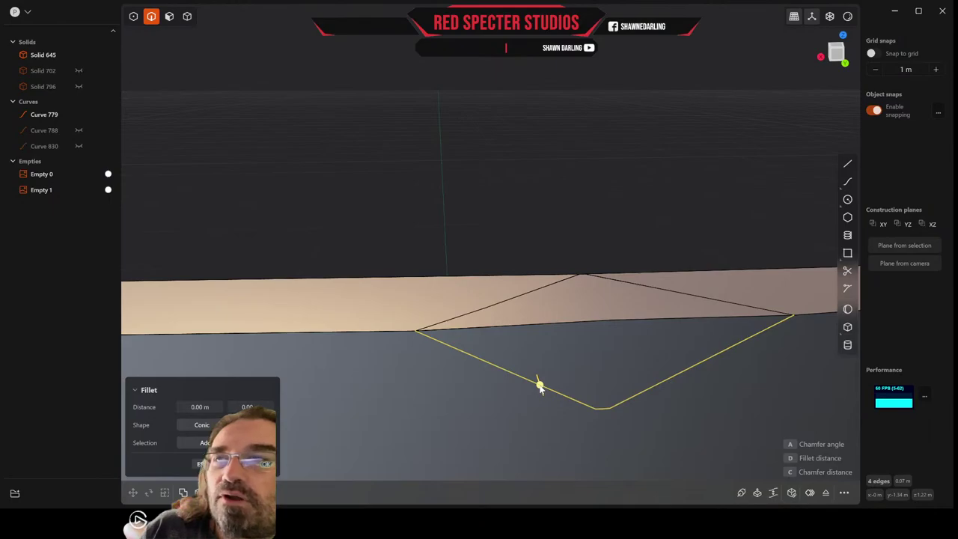
{"action": "left_click", "coordinate": [662, 291]}
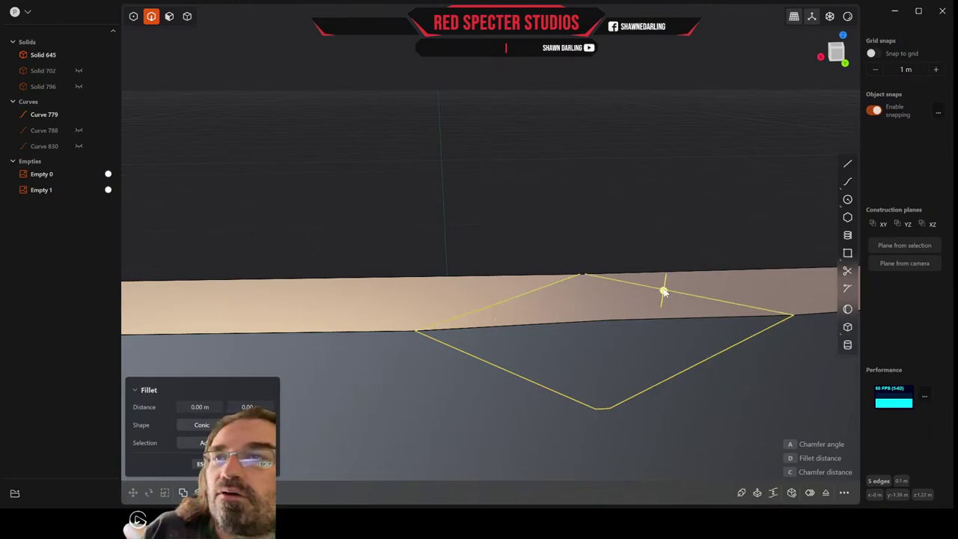
{"action": "key", "text": "Escape"}
{"action": "scroll", "coordinate": [662, 293], "scroll_direction": "down", "scroll_amount": 5}
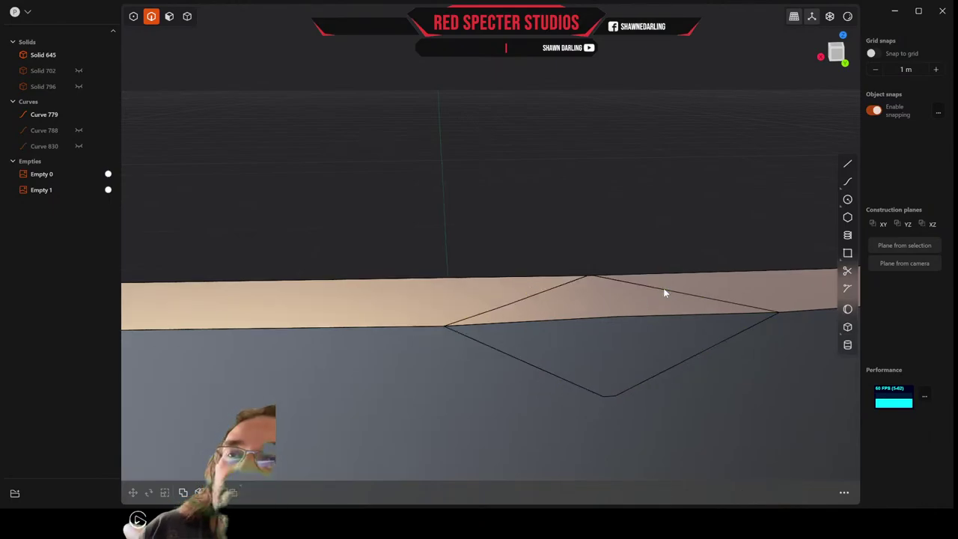
{"action": "left_click", "coordinate": [842, 494]}
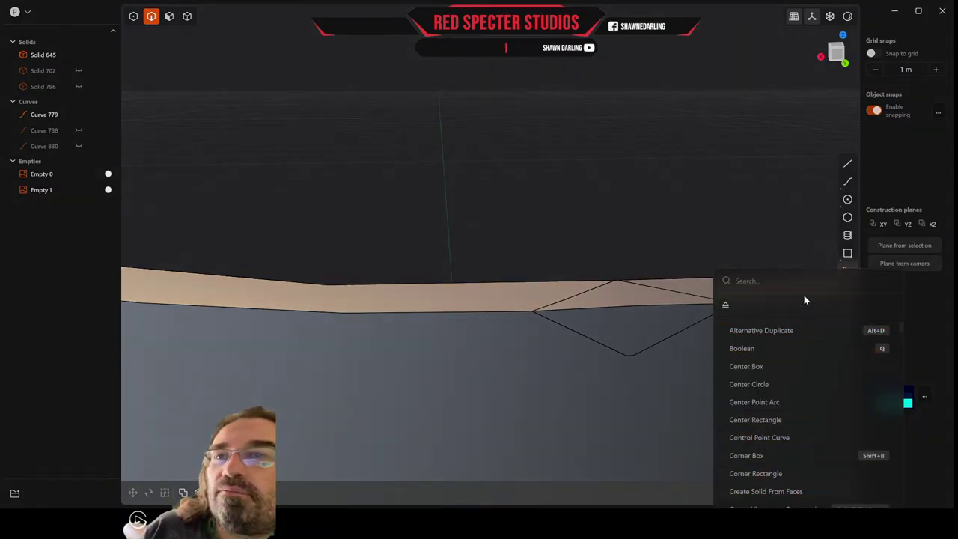
{"action": "type", "text": "del"}
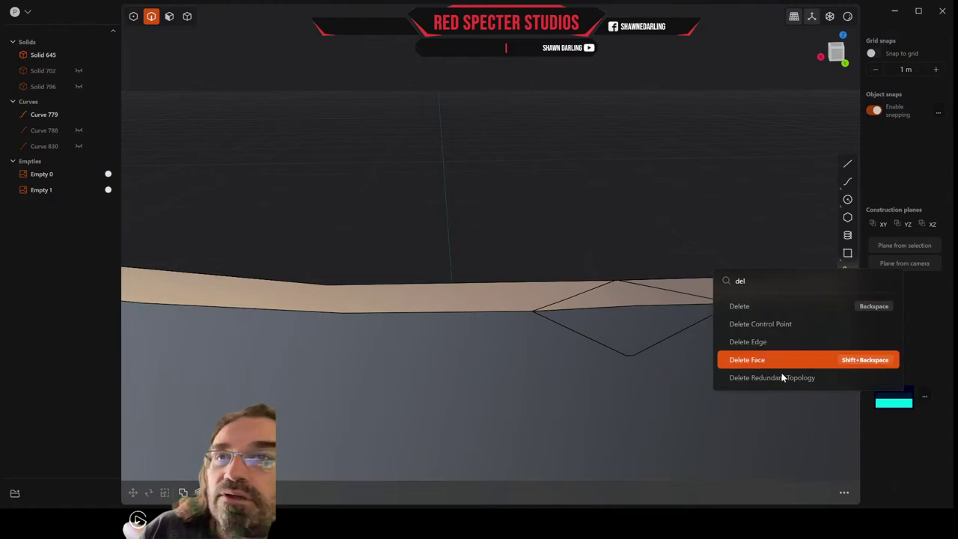
{"action": "left_click", "coordinate": [767, 359]}
Try to merge the four adjacent faces around the small triangle at one end of the nose arch's lower rim
{"action": "middle_click_drag", "start_coordinate": [729, 265], "coordinate": [706, 226]}
{"action": "scroll", "coordinate": [692, 241], "scroll_direction": "down", "scroll_amount": 5}
{"action": "scroll", "coordinate": [702, 235], "scroll_direction": "down", "scroll_amount": 6}
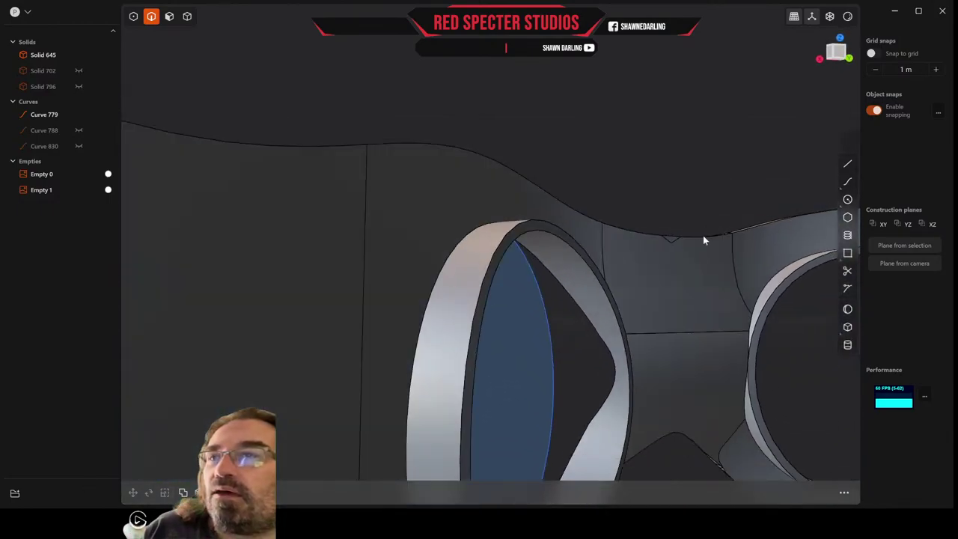
{"action": "middle_click_drag", "start_coordinate": [647, 261], "coordinate": [601, 277]}
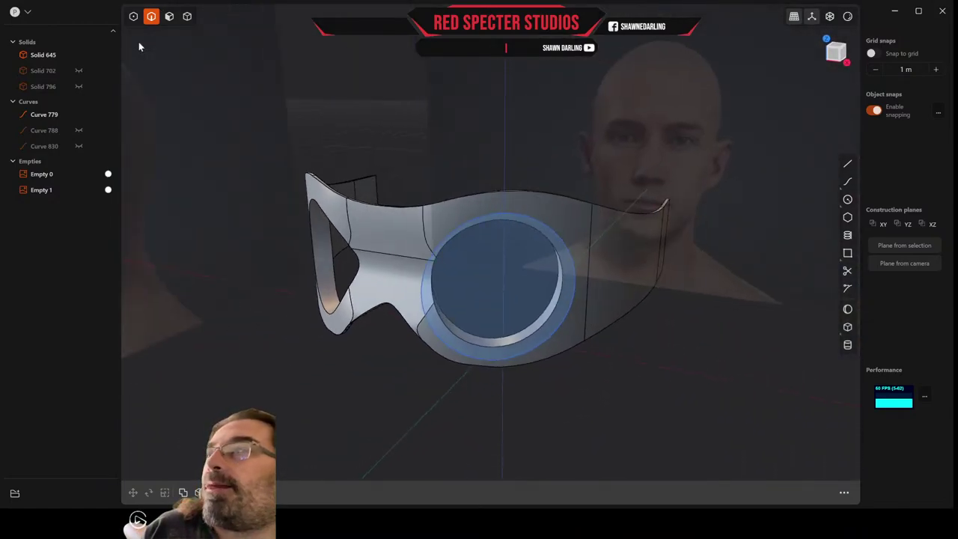
{"action": "middle_click_drag", "start_coordinate": [289, 227], "coordinate": [492, 236]}
{"action": "scroll", "coordinate": [492, 237], "scroll_direction": "up", "scroll_amount": 5}
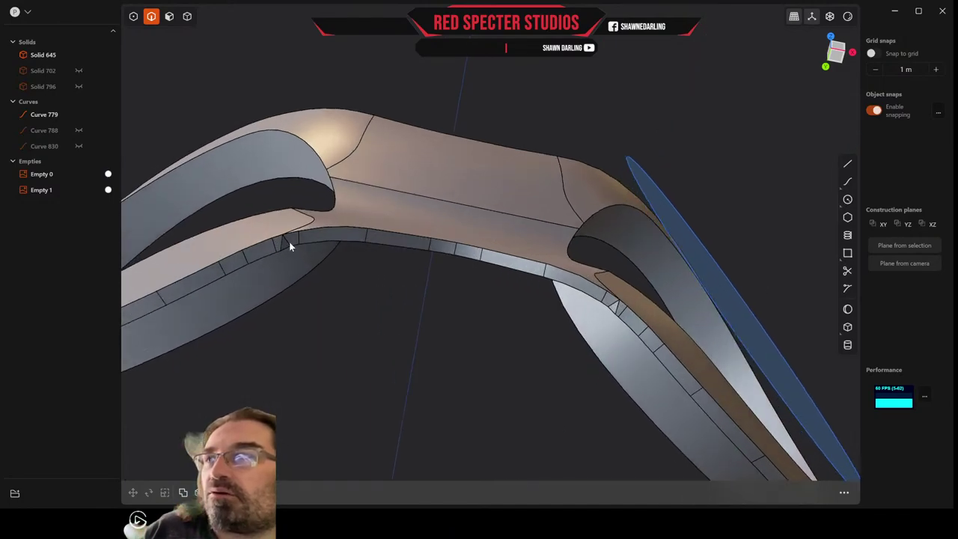
{"action": "left_click", "coordinate": [169, 16]}
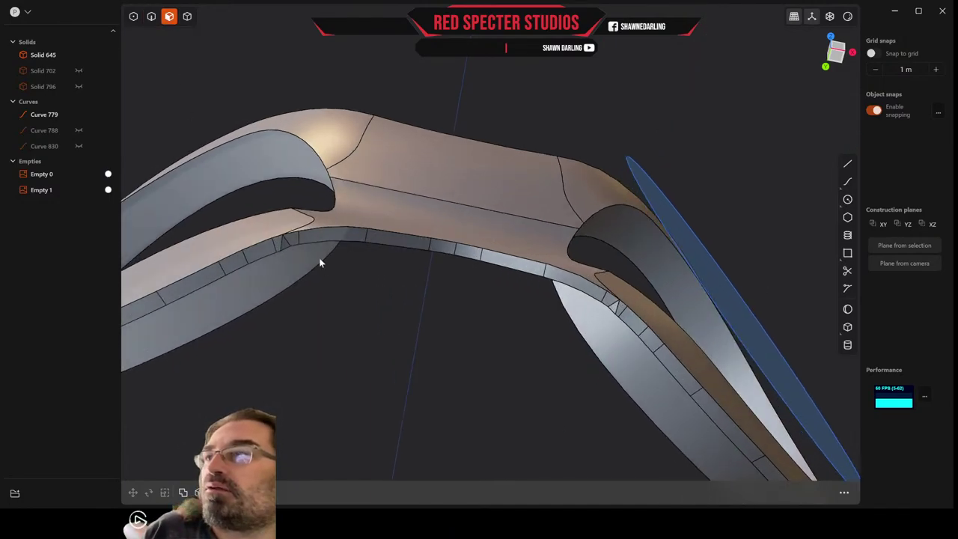
{"action": "left_click", "coordinate": [327, 238]}
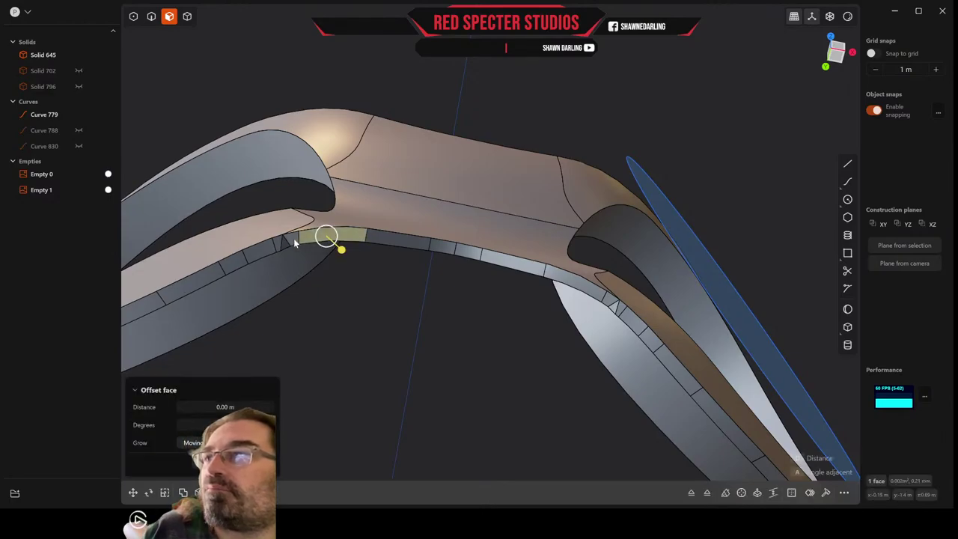
{"action": "left_click", "coordinate": [293, 238], "text": "shift"}
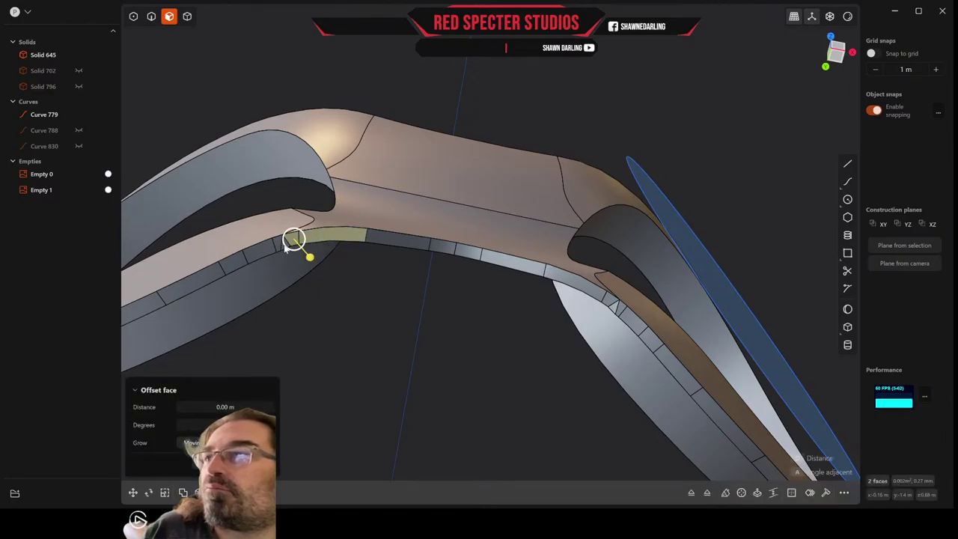
{"action": "left_click", "coordinate": [278, 245], "text": "shift"}
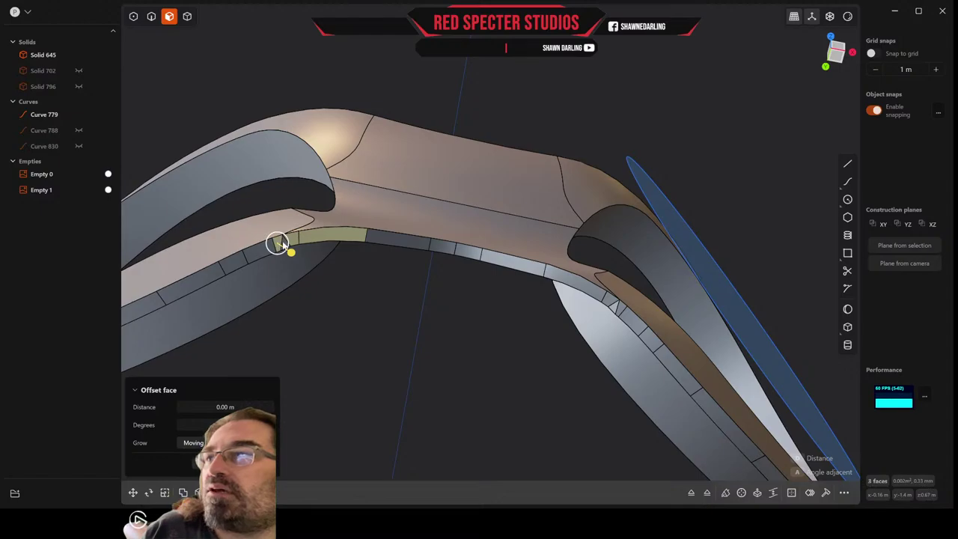
{"action": "left_click", "coordinate": [283, 244], "text": "shift"}
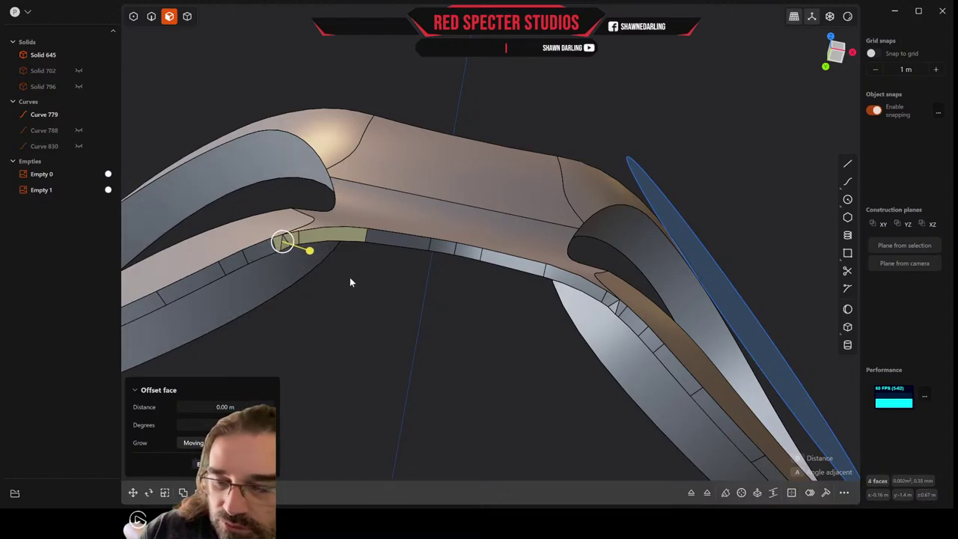
{"action": "key", "text": "Escape"}
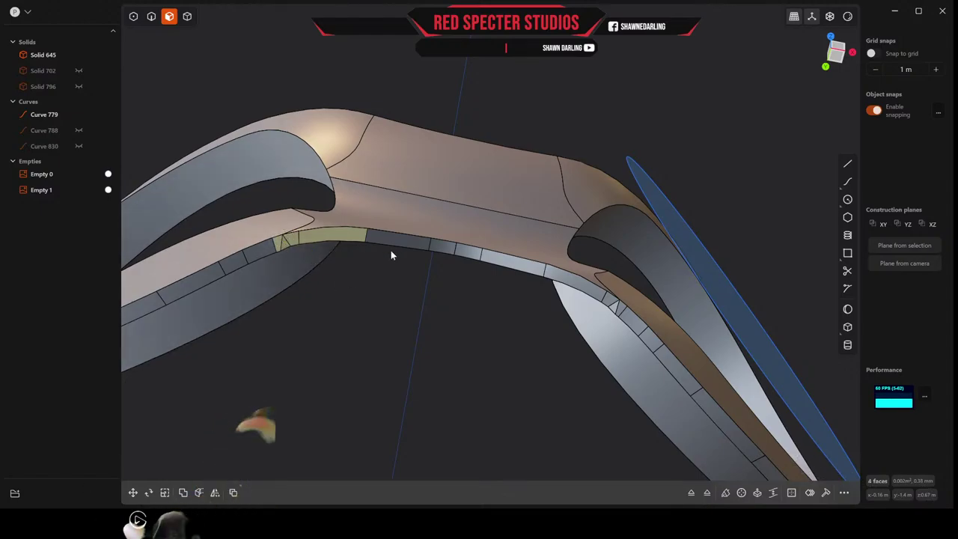
{"action": "middle_click_drag", "start_coordinate": [419, 280], "coordinate": [406, 286]}
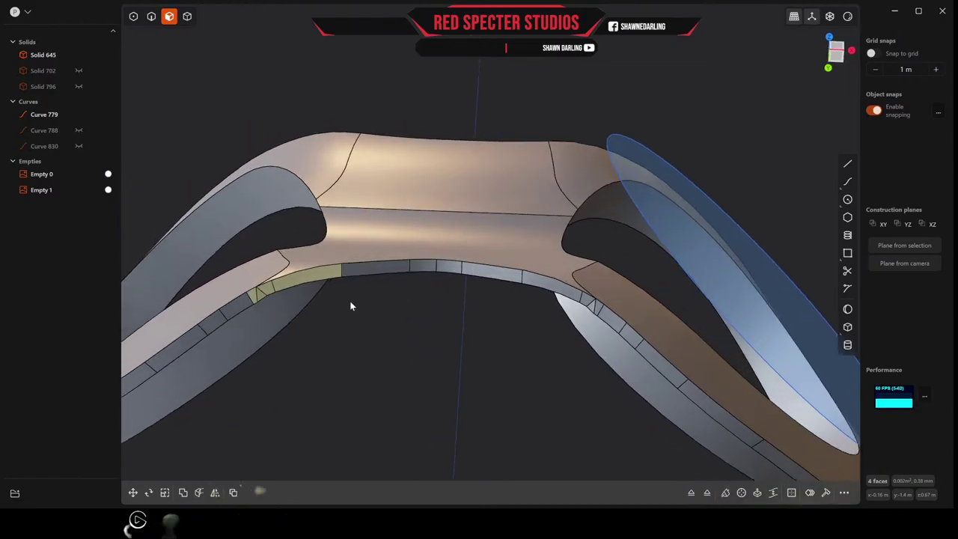
Merge the two centre faces of the nose arch's rim, including the neighbouring face on each side
{"action": "left_click", "coordinate": [427, 265]}
{"action": "left_click", "coordinate": [447, 267], "text": "shift"}
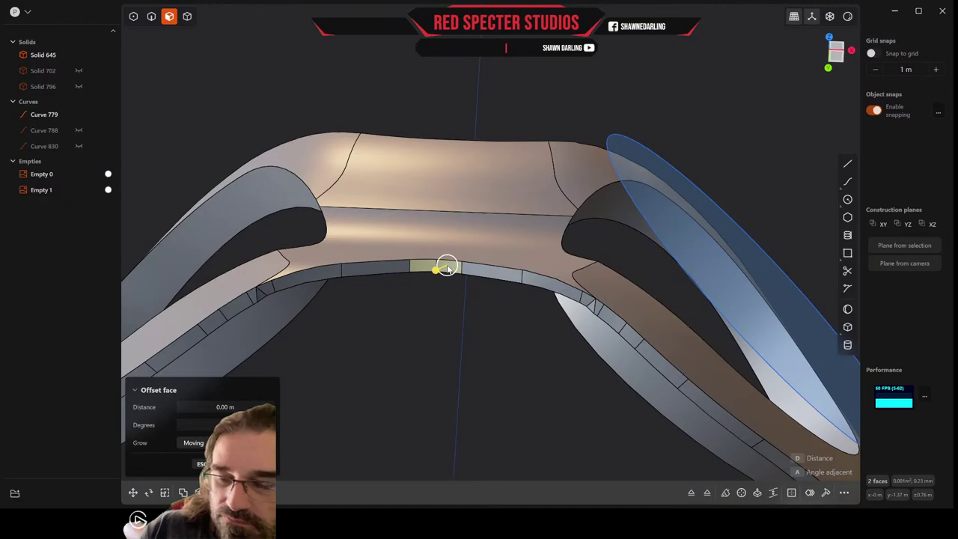
{"action": "double_click", "coordinate": [446, 268]}
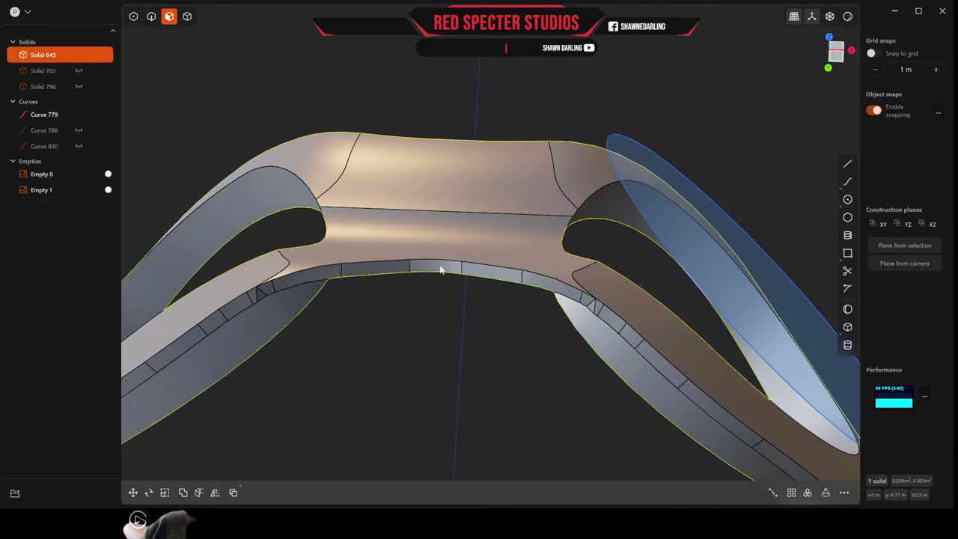
{"action": "left_click", "coordinate": [441, 270]}
{"action": "left_click", "coordinate": [398, 269], "text": "shift"}
{"action": "left_click", "coordinate": [490, 275], "text": "shift"}
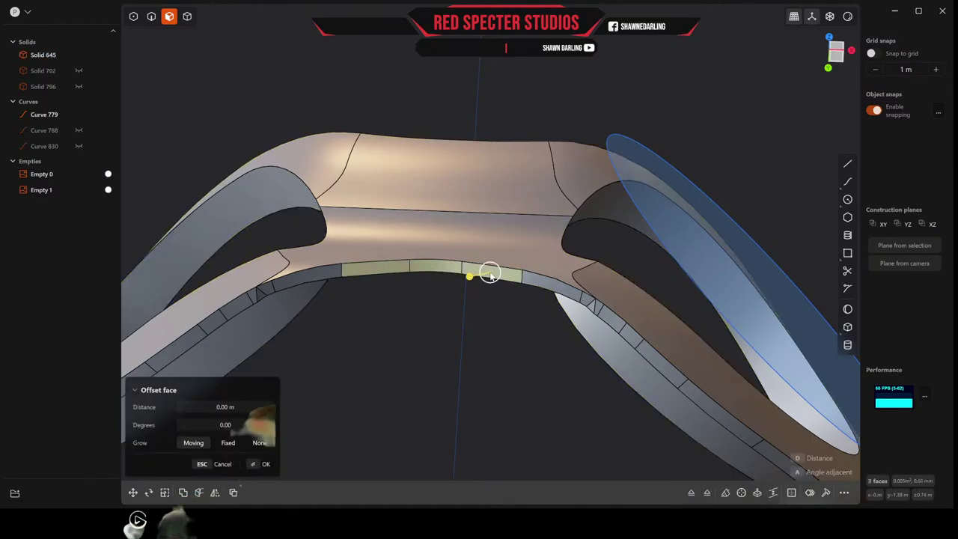
{"action": "key", "text": "j"}
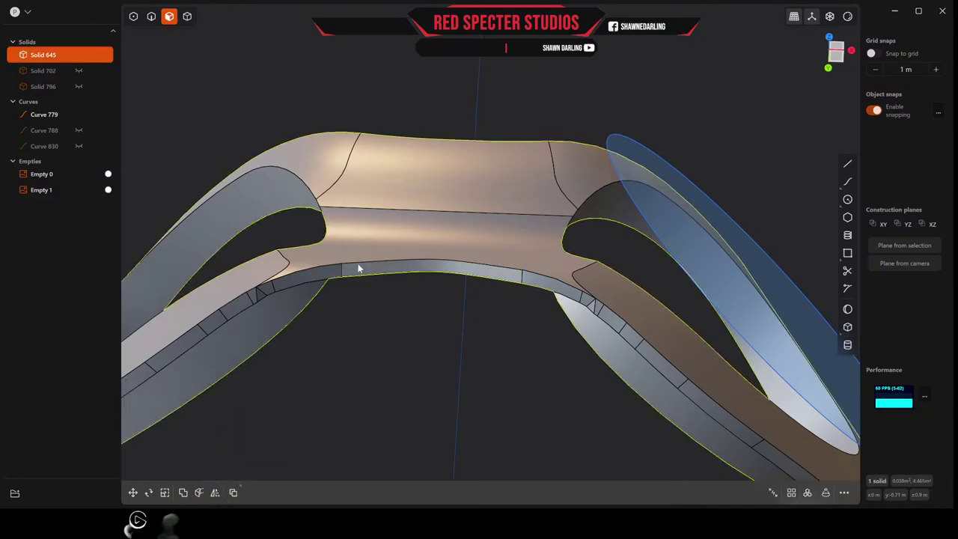
Merge the central rim face of the nose arch with the long face adjoining each of its ends
{"action": "left_click", "coordinate": [352, 274]}
{"action": "left_click", "coordinate": [321, 274], "text": "shift"}
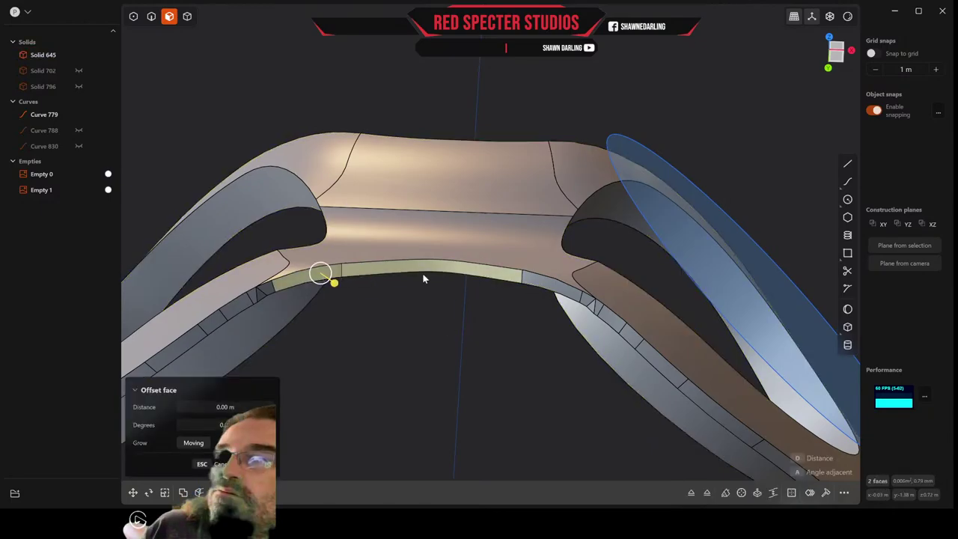
{"action": "left_click", "coordinate": [534, 280], "text": "shift"}
{"action": "key", "text": "Escape"}
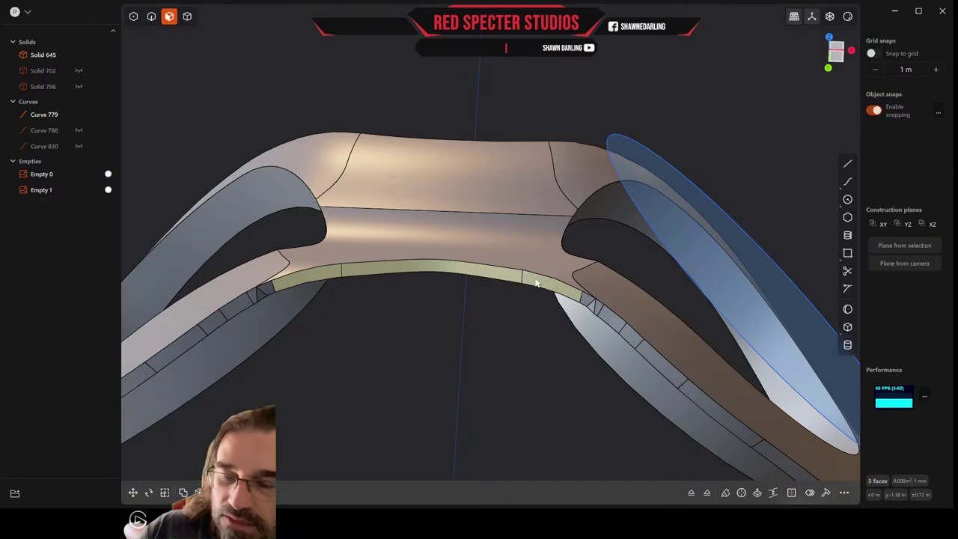
{"action": "key", "text": "Escape"}
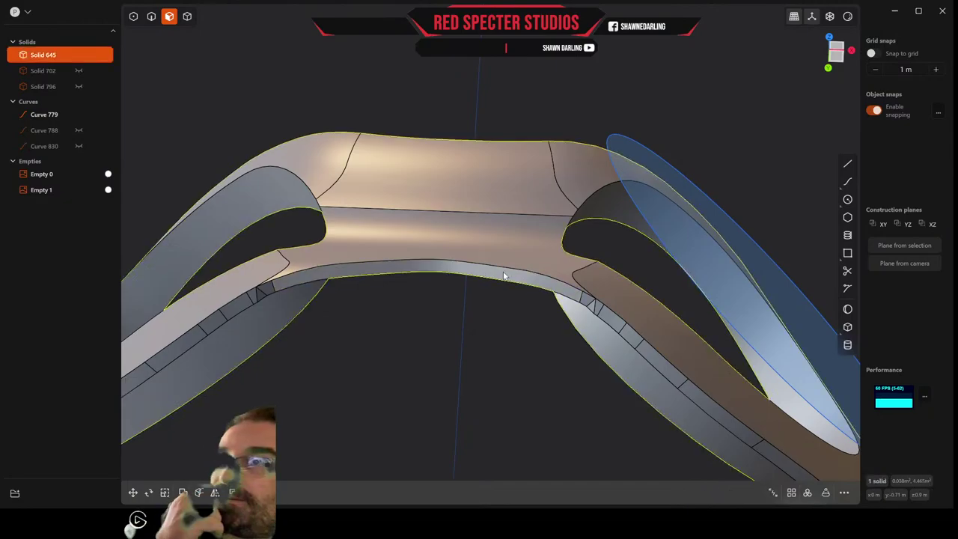
Merge the long nose-arch rim face with the small face at each end, beside the triangles
{"action": "left_click", "coordinate": [270, 290]}
{"action": "left_click", "coordinate": [285, 285], "text": "shift"}
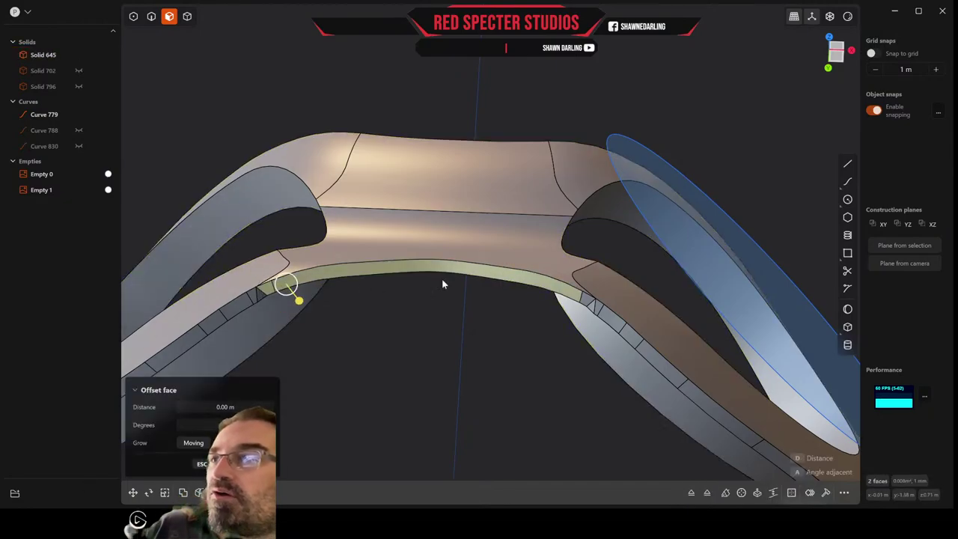
{"action": "left_click", "coordinate": [588, 300], "text": "shift"}
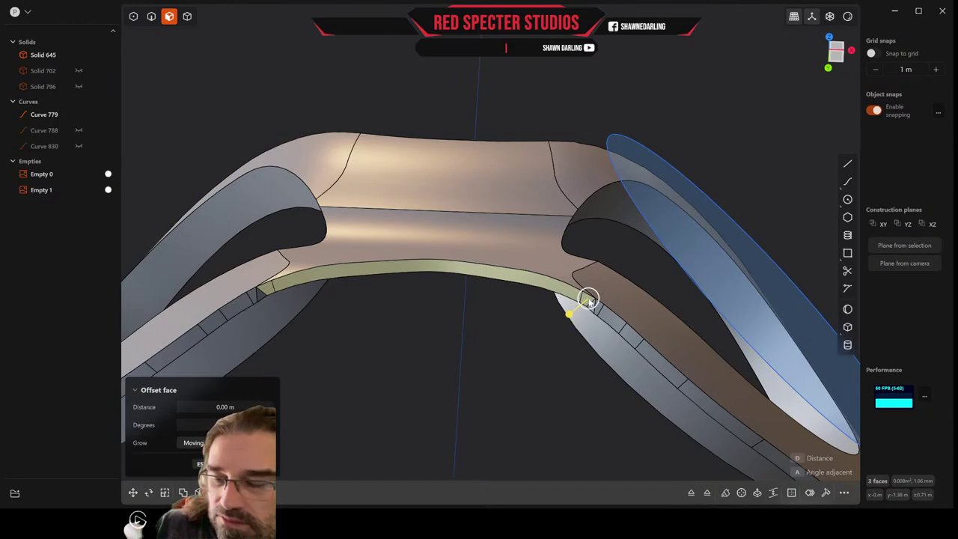
{"action": "key", "text": "Escape"}
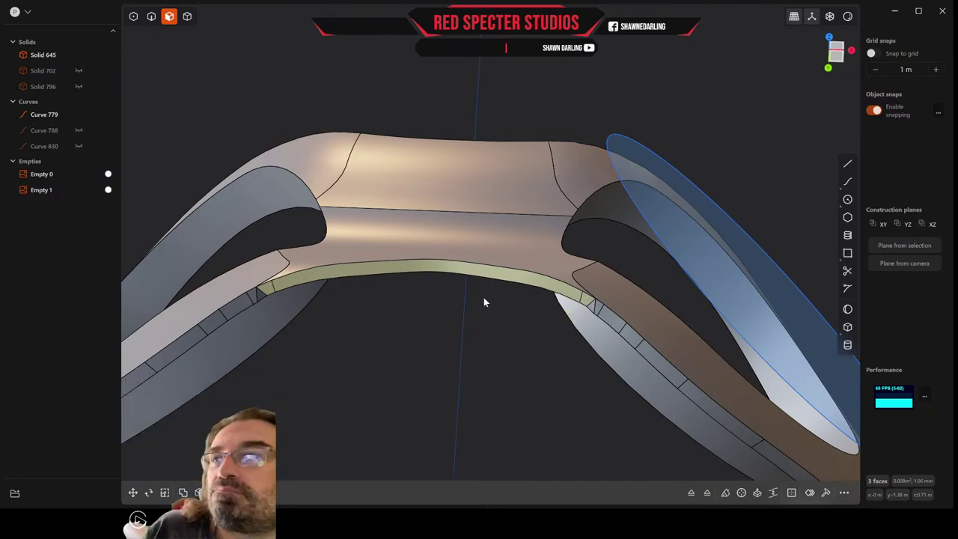
Try to merge the triangle, the small faces on both sides of it and the next rim face at one end
{"action": "middle_click_drag", "start_coordinate": [322, 323], "coordinate": [338, 317]}
{"action": "left_click", "coordinate": [267, 270]}
{"action": "key", "text": "o"}
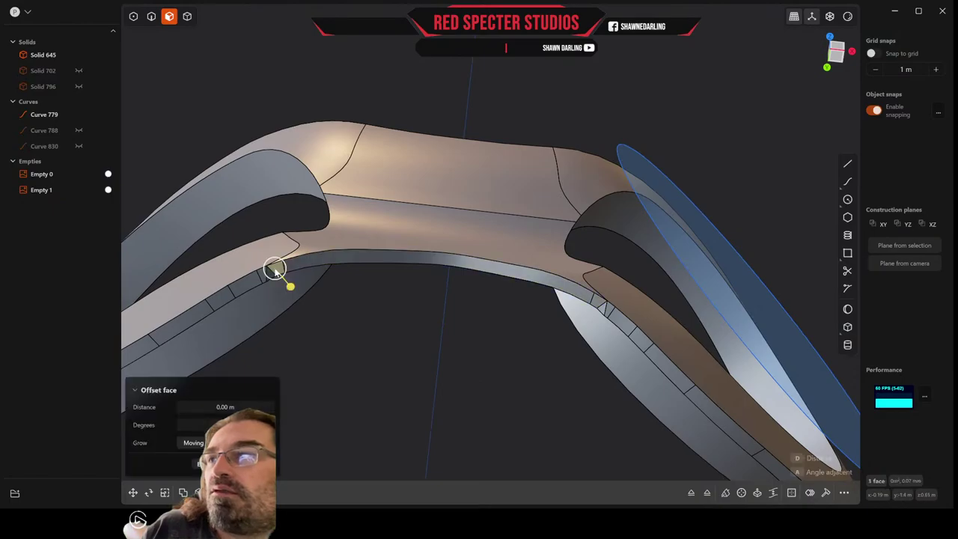
{"action": "left_click", "coordinate": [265, 275], "text": "shift"}
{"action": "left_click", "coordinate": [261, 277], "text": "shift"}
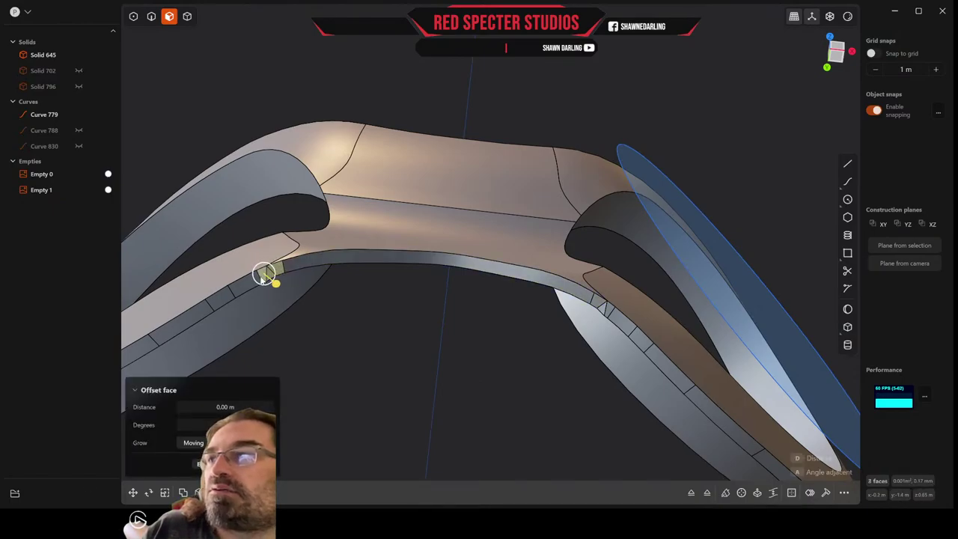
{"action": "left_click", "coordinate": [251, 283], "text": "shift"}
{"action": "key", "text": "Escape"}
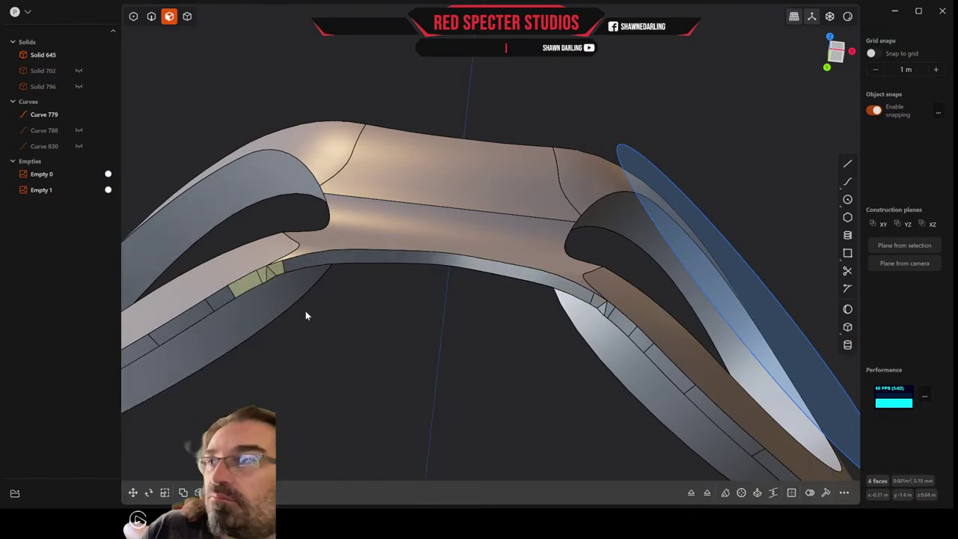
Merge the small face beside the triangle with the next two faces along the rim, leaving out the triangle
{"action": "left_click", "coordinate": [263, 271]}
{"action": "key", "text": "o"}
{"action": "middle_click_drag", "start_coordinate": [263, 271], "coordinate": [426, 204]}
{"action": "scroll", "coordinate": [445, 277], "scroll_direction": "up", "scroll_amount": 6}
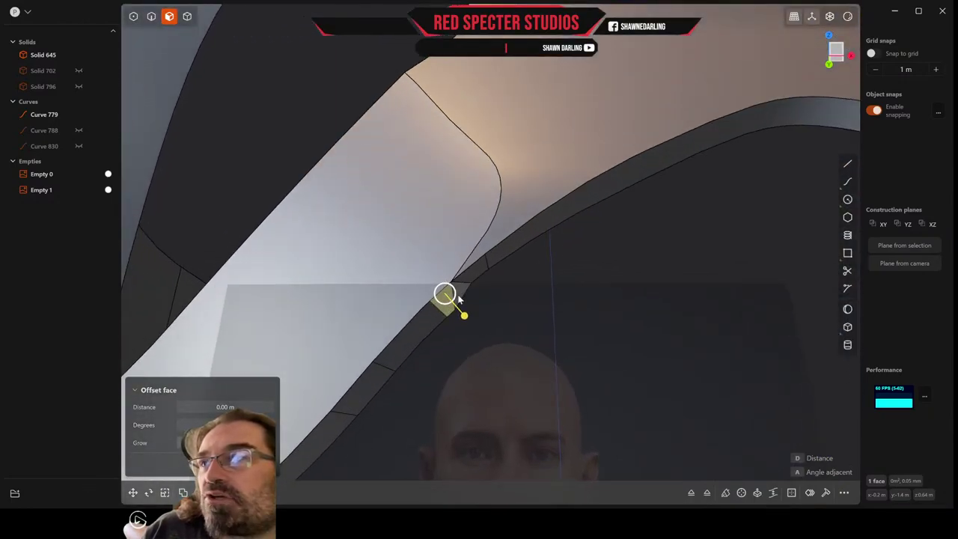
{"action": "middle_click_drag", "start_coordinate": [457, 298], "coordinate": [440, 276]}
{"action": "left_click", "coordinate": [429, 262]}
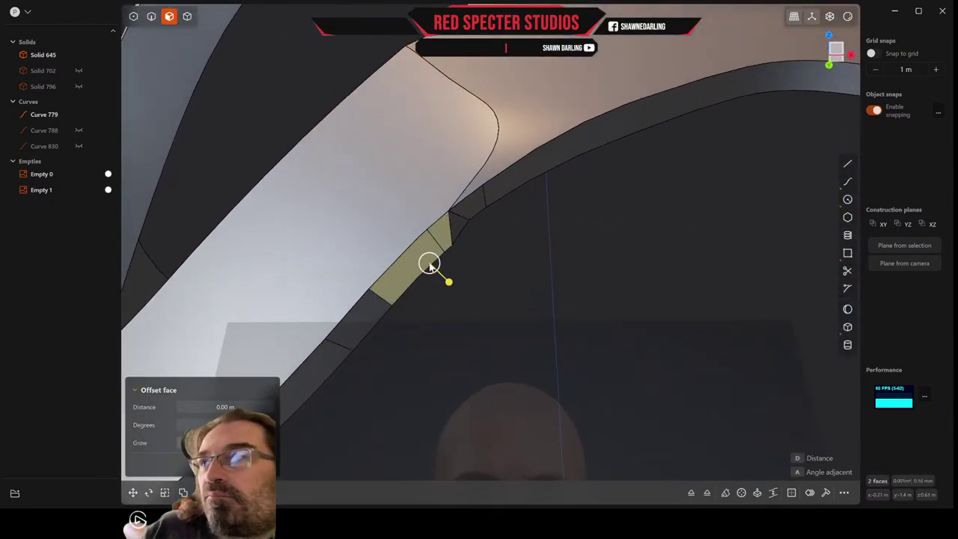
{"action": "left_click", "coordinate": [377, 313]}
{"action": "key", "text": "Escape"}
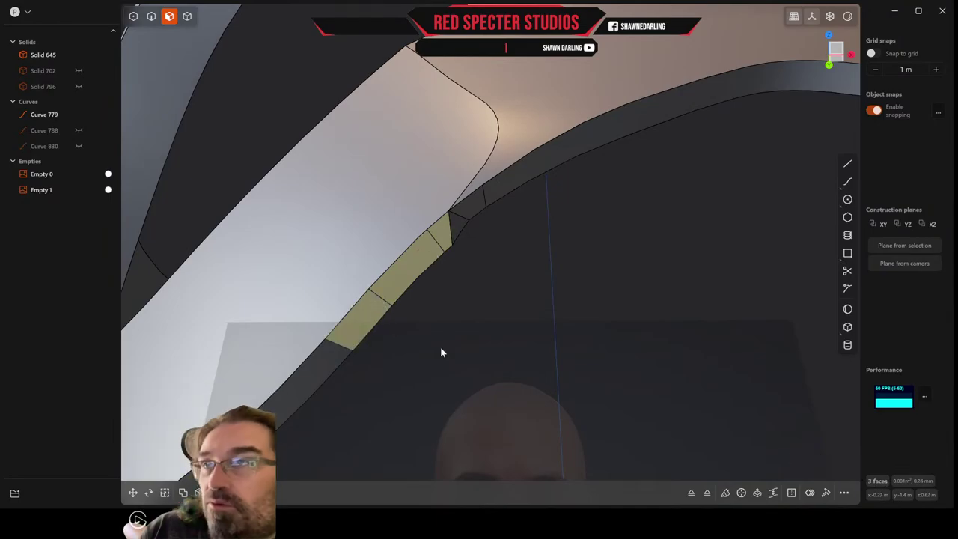
{"action": "key", "text": "ctrl+z"}
Merge the small face beside the triangle with the next two rim faces at the opposite end of the nose arch
{"action": "scroll", "coordinate": [622, 328], "scroll_direction": "down", "scroll_amount": 3}
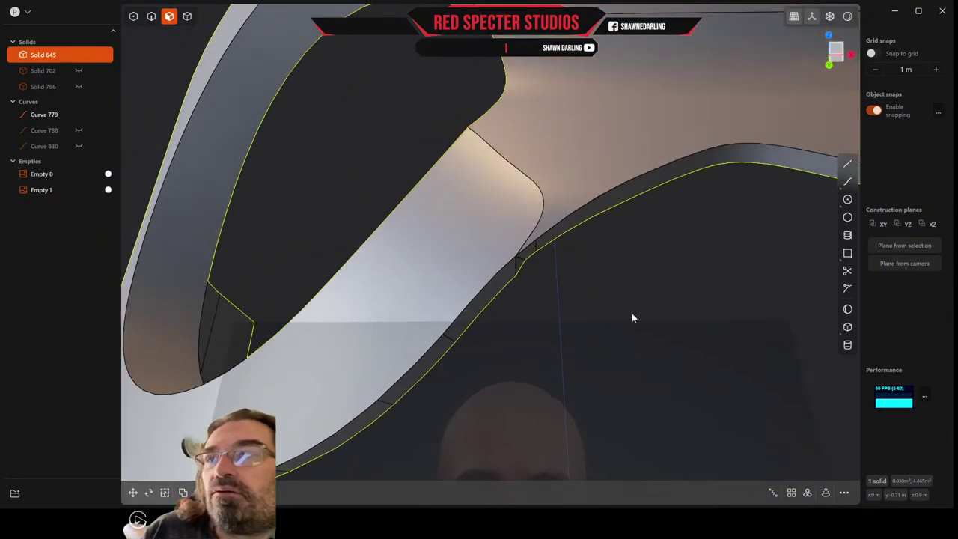
{"action": "middle_click_drag", "start_coordinate": [632, 317], "coordinate": [552, 296]}
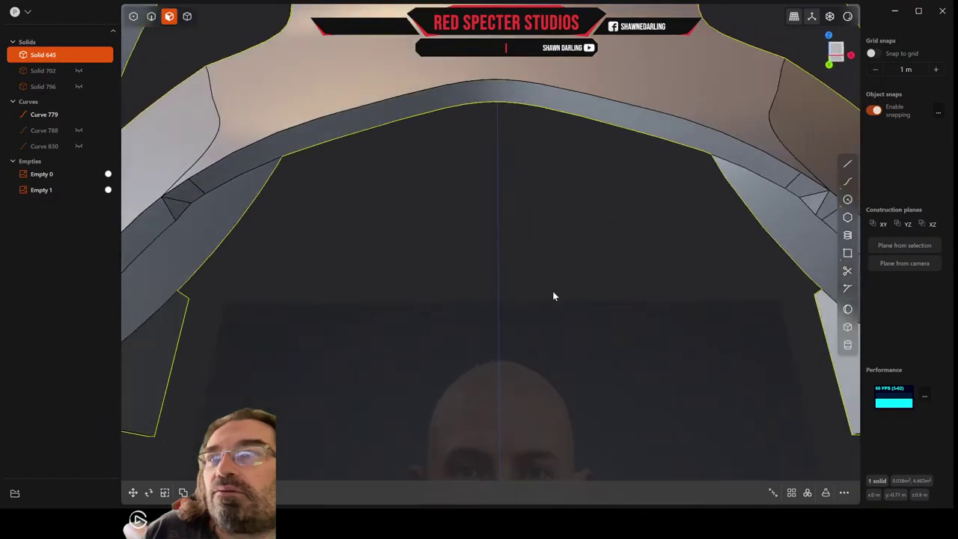
{"action": "scroll", "coordinate": [555, 293], "scroll_direction": "down", "scroll_amount": 3}
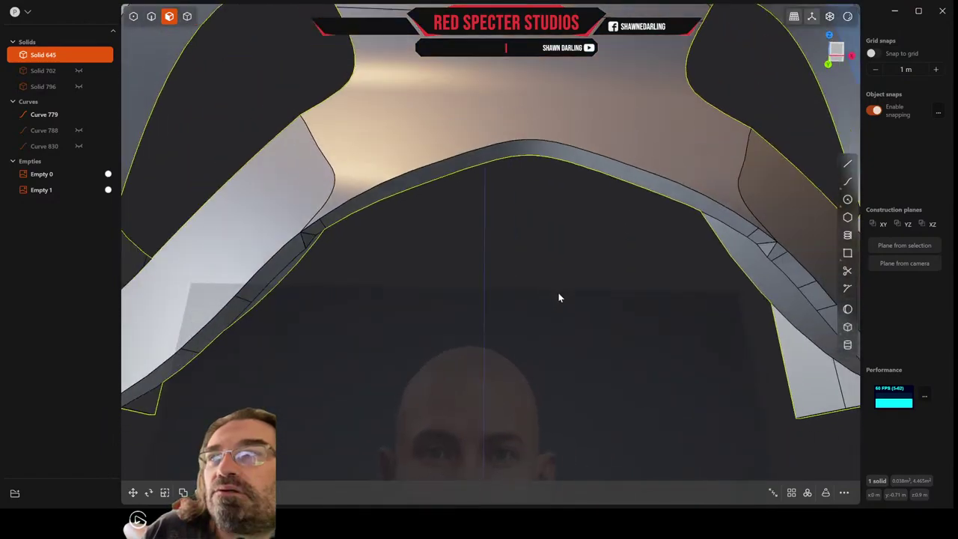
{"action": "scroll", "coordinate": [784, 264], "scroll_direction": "down", "scroll_amount": 2}
{"action": "left_click", "coordinate": [777, 255]}
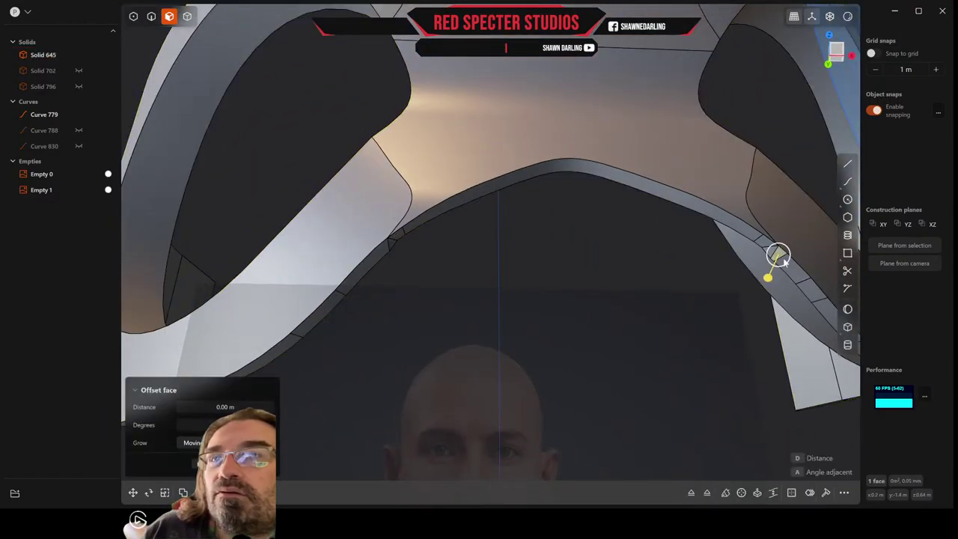
{"action": "left_click", "coordinate": [798, 275], "text": "shift"}
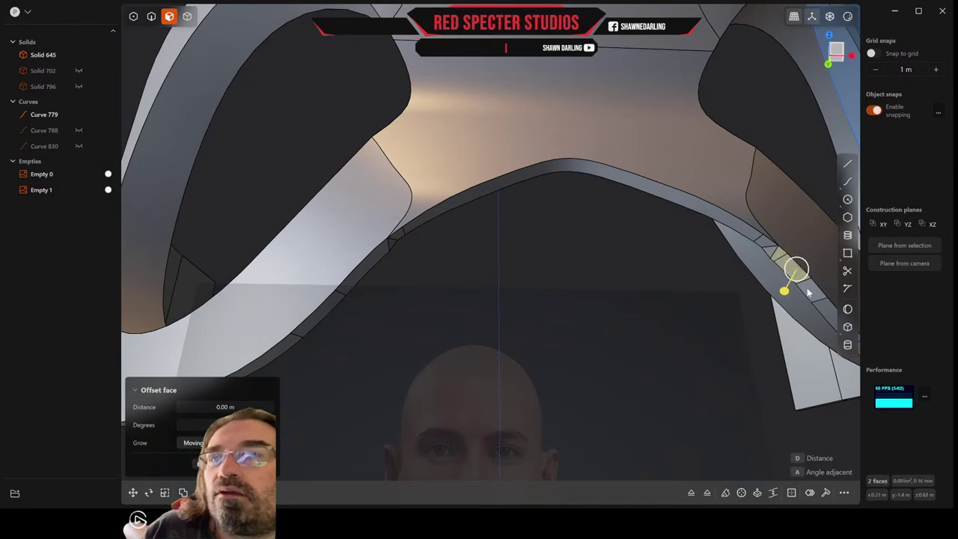
{"action": "left_click", "coordinate": [807, 291], "text": "shift"}
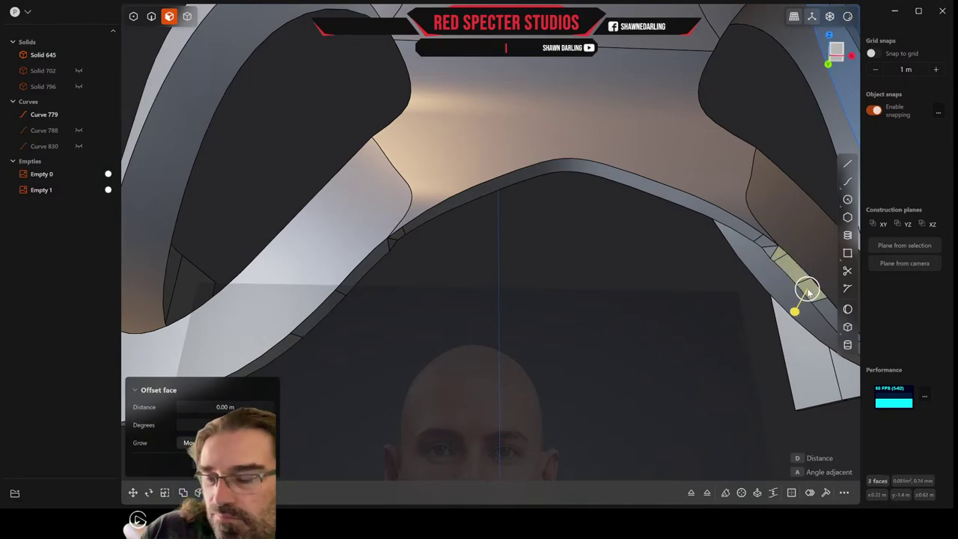
{"action": "key", "text": "Delete"}
Merge the two adjacent rim faces beneath the eye opening on each side of the mask
{"action": "scroll", "coordinate": [691, 257], "scroll_direction": "down", "scroll_amount": 3}
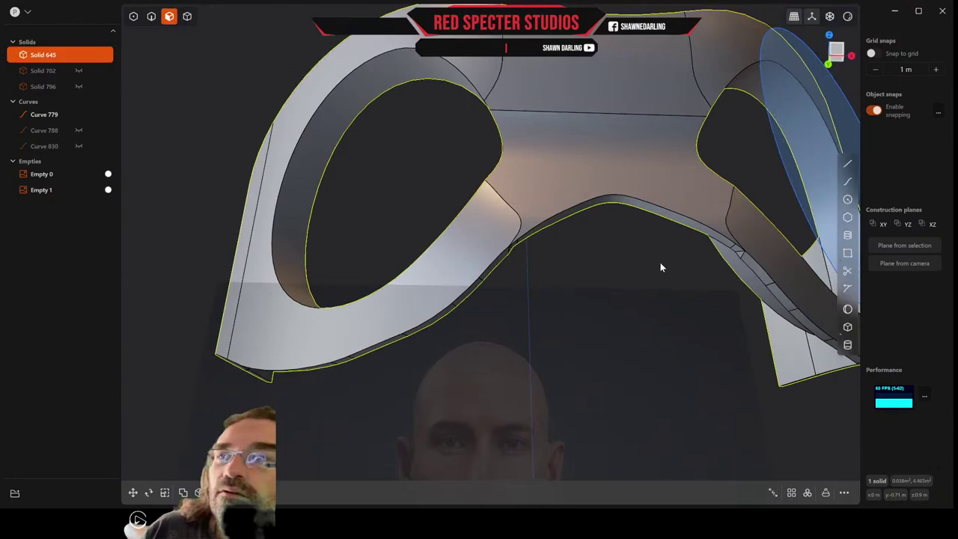
{"action": "middle_click_drag", "start_coordinate": [660, 263], "coordinate": [646, 223]}
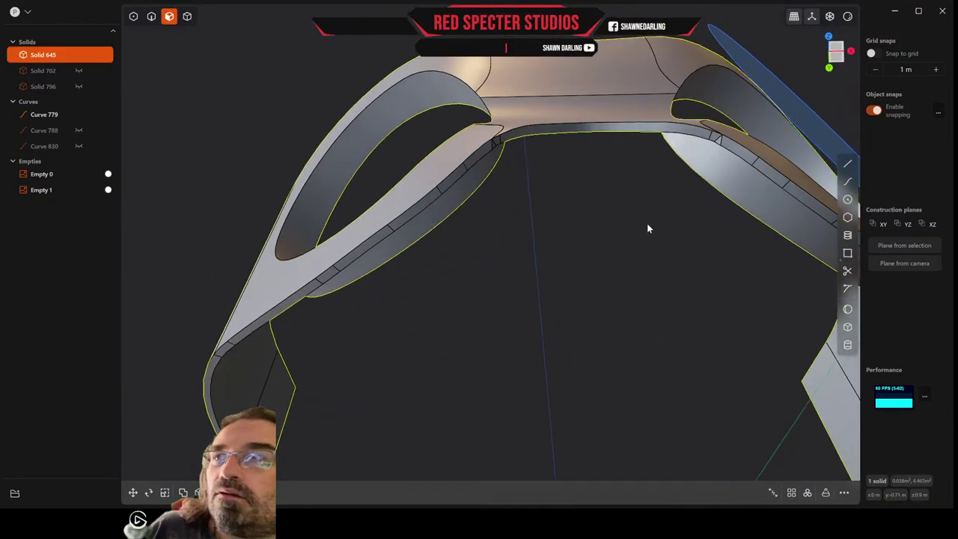
{"action": "left_click", "coordinate": [451, 182]}
{"action": "left_click", "coordinate": [439, 191], "text": "shift"}
{"action": "middle_click_drag", "start_coordinate": [438, 191], "coordinate": [506, 210]}
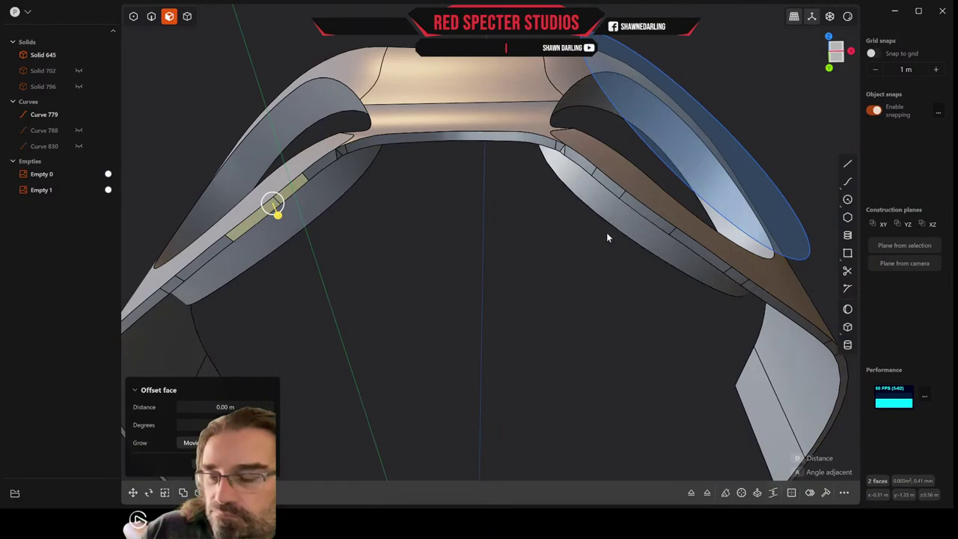
{"action": "key", "text": "Delete"}
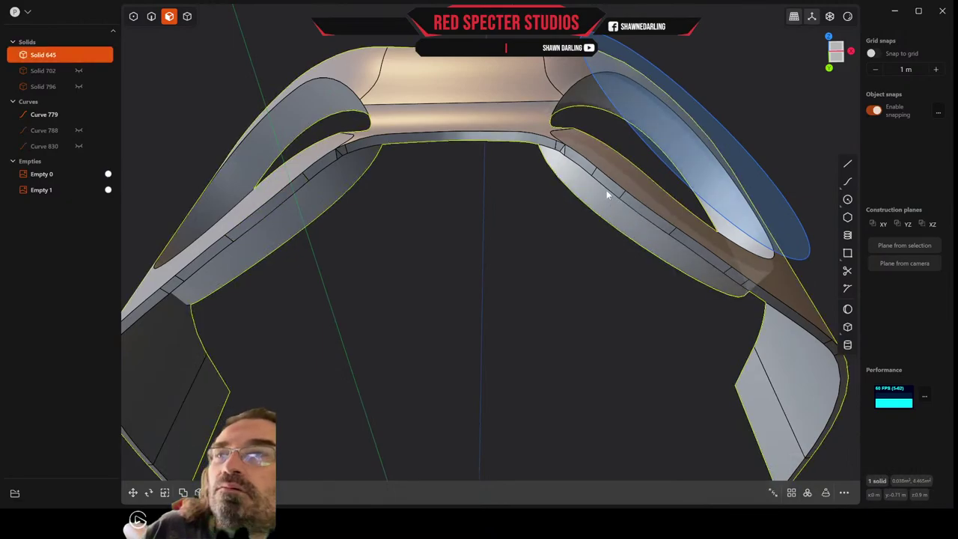
{"action": "left_click", "coordinate": [611, 187]}
{"action": "left_click", "coordinate": [632, 206], "text": "shift"}
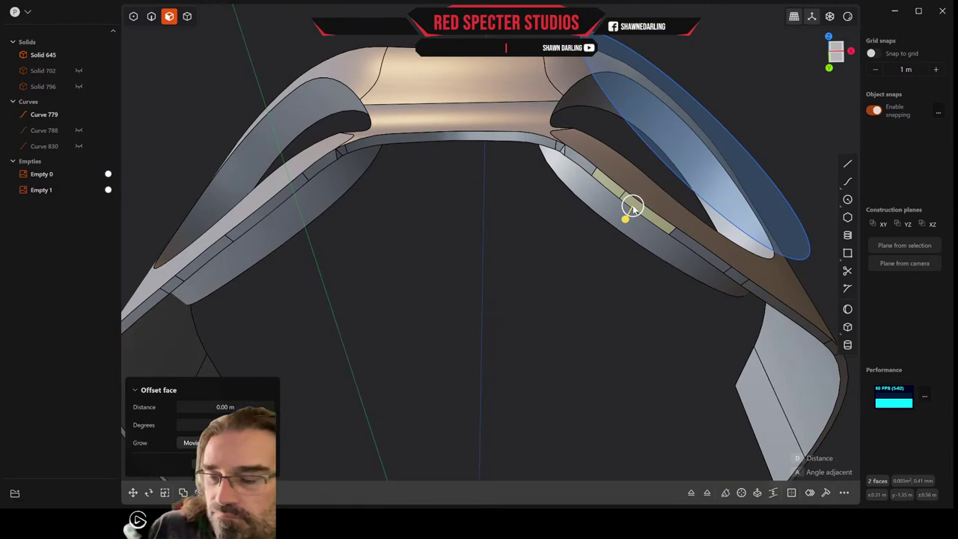
{"action": "double_click", "coordinate": [650, 219]}
{"action": "key", "text": "ctrl+z"}
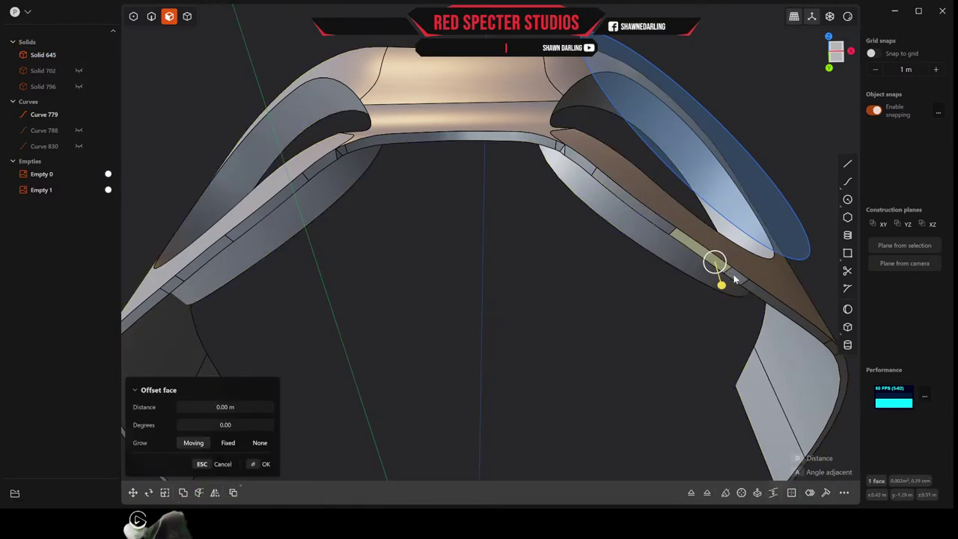
Merge the next long rim face with the small face at its outer end on both sides of the mask
{"action": "double_click", "coordinate": [736, 279]}
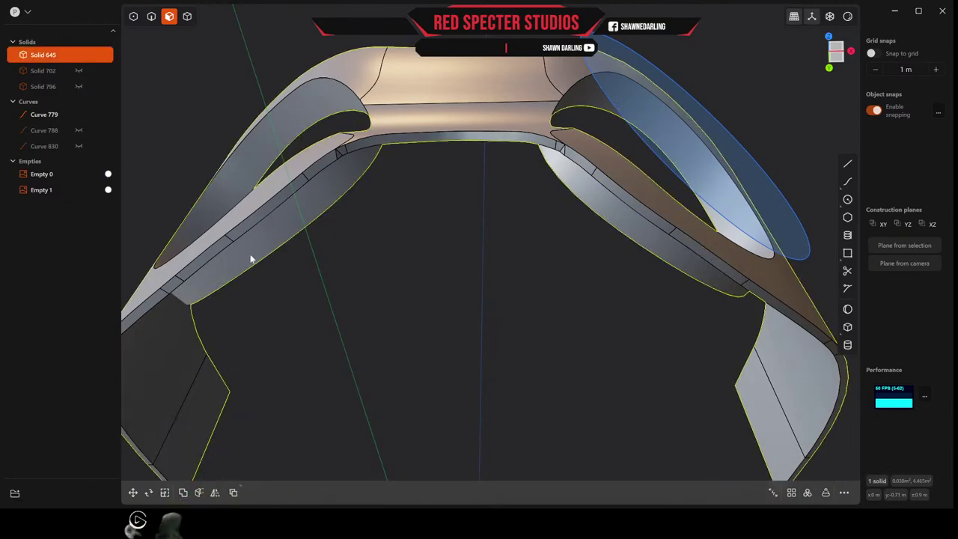
{"action": "left_click", "coordinate": [206, 258]}
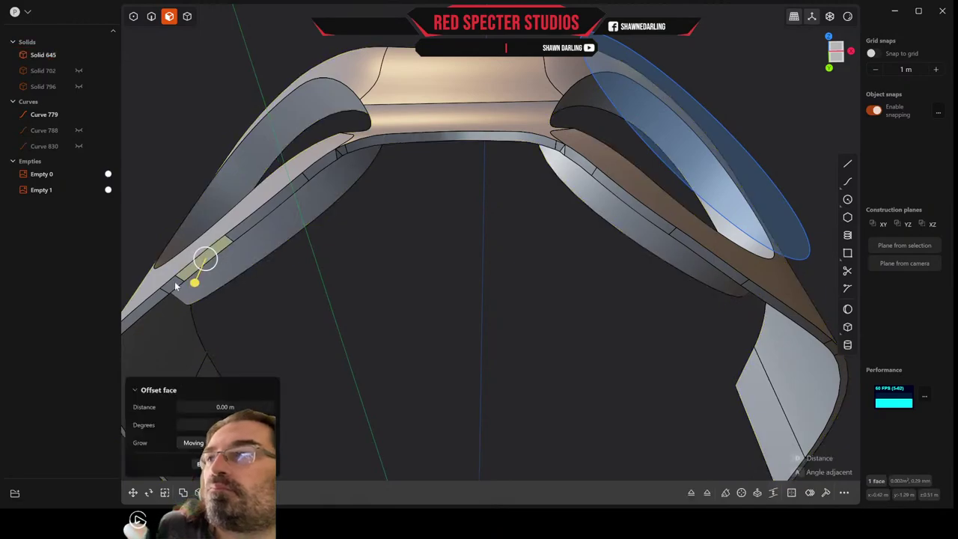
{"action": "left_click", "coordinate": [175, 283], "text": "shift"}
{"action": "double_click", "coordinate": [175, 283]}
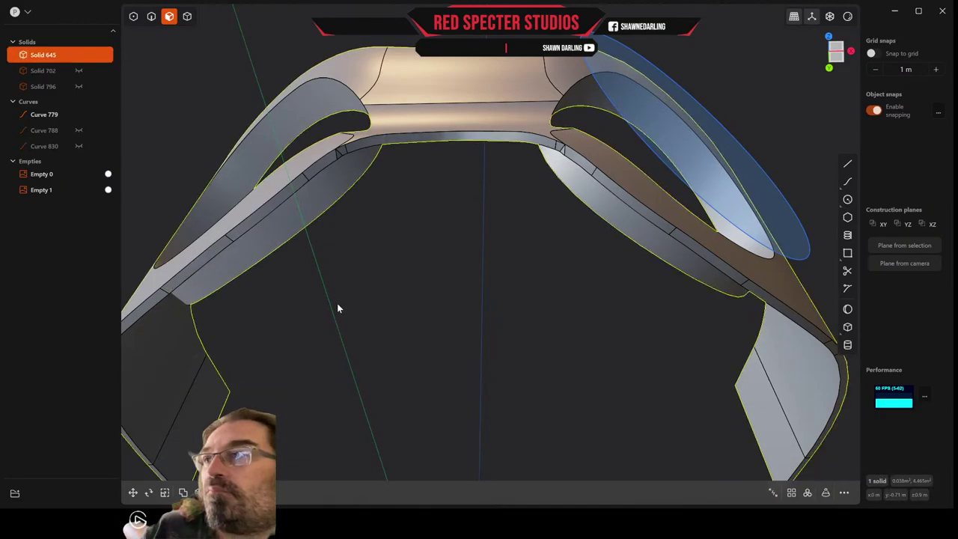
Try to merge the triangle at one end of the nose arch with the small face beside it, or with the long outer rim face
{"action": "scroll", "coordinate": [337, 305], "scroll_direction": "down", "scroll_amount": 2}
{"action": "middle_click_drag", "start_coordinate": [337, 311], "coordinate": [344, 338]}
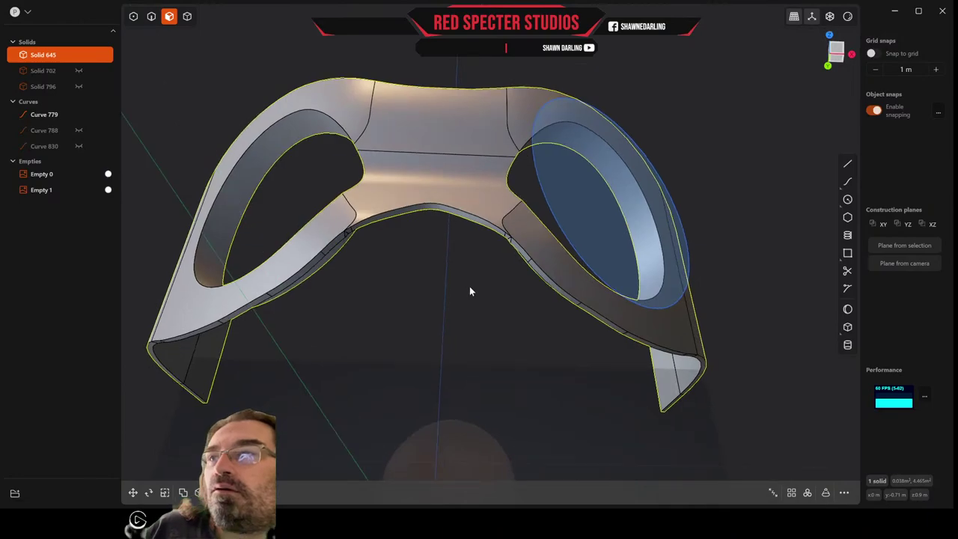
{"action": "scroll", "coordinate": [470, 289], "scroll_direction": "up", "scroll_amount": 5}
{"action": "scroll", "coordinate": [470, 291], "scroll_direction": "up", "scroll_amount": 3}
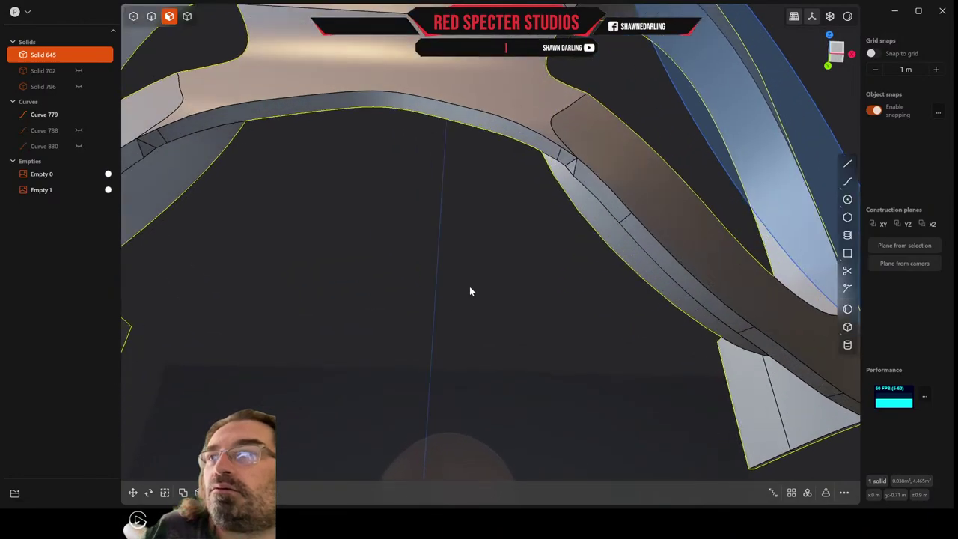
{"action": "left_click", "coordinate": [147, 146]}
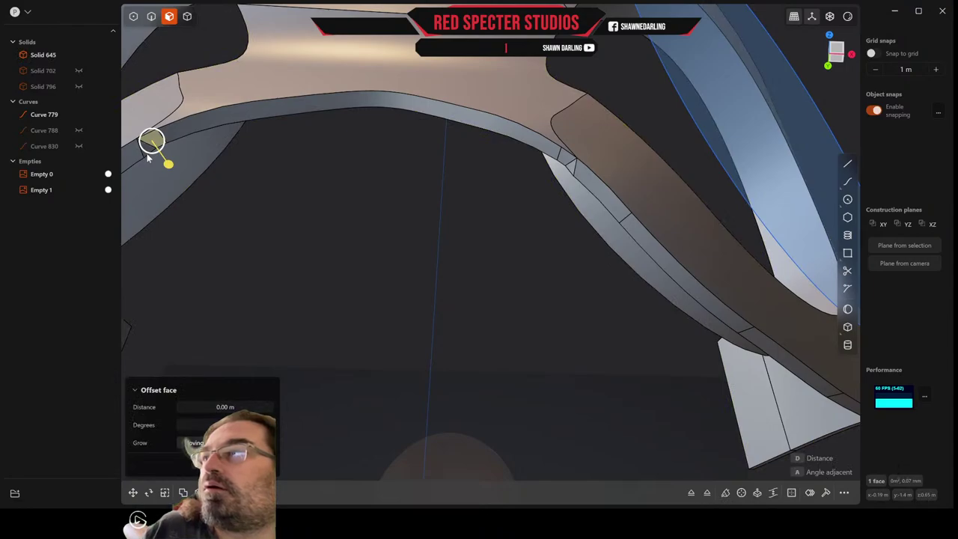
{"action": "middle_click_drag", "start_coordinate": [147, 157], "coordinate": [224, 117]}
{"action": "left_click", "coordinate": [235, 123], "text": "shift"}
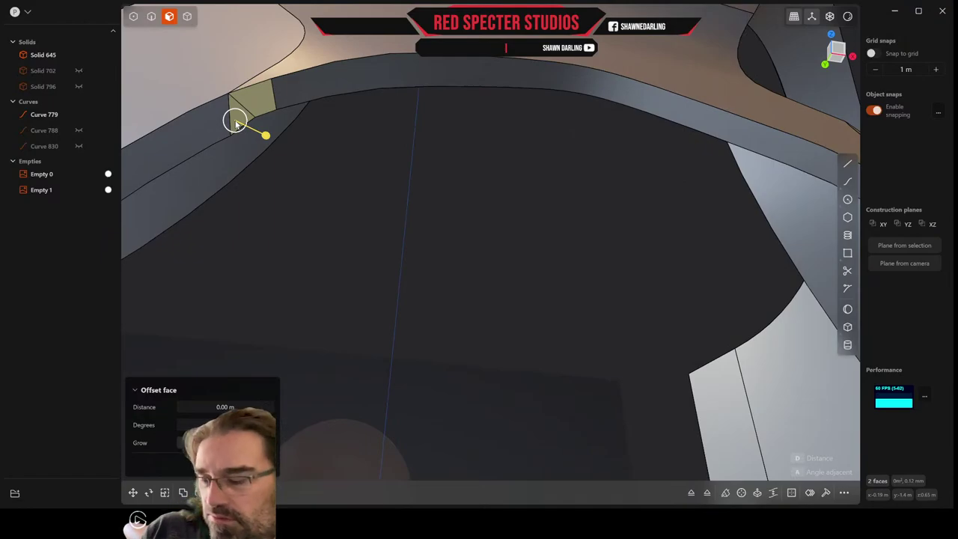
{"action": "key", "text": "Escape"}
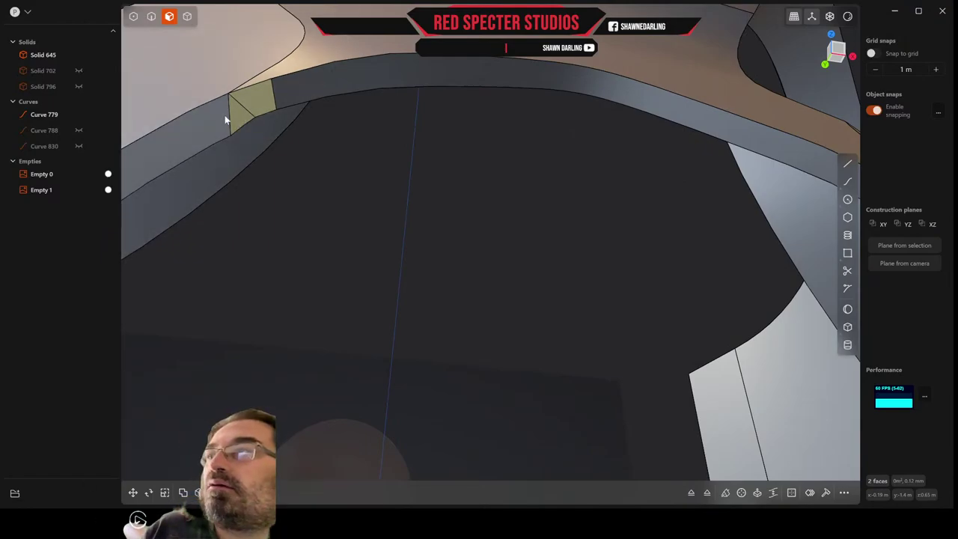
{"action": "left_click", "coordinate": [224, 120]}
{"action": "left_click", "coordinate": [246, 120], "text": "shift"}
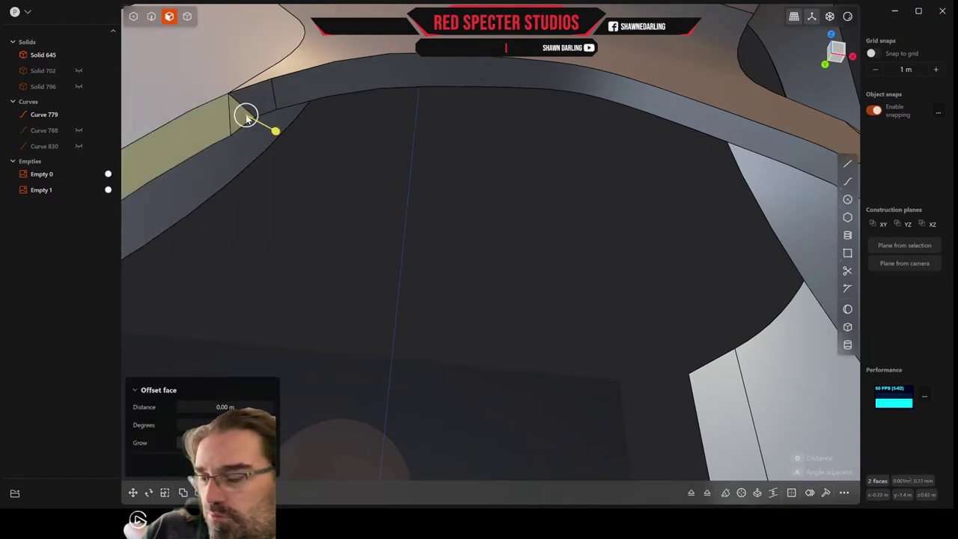
{"action": "key", "text": "Escape"}
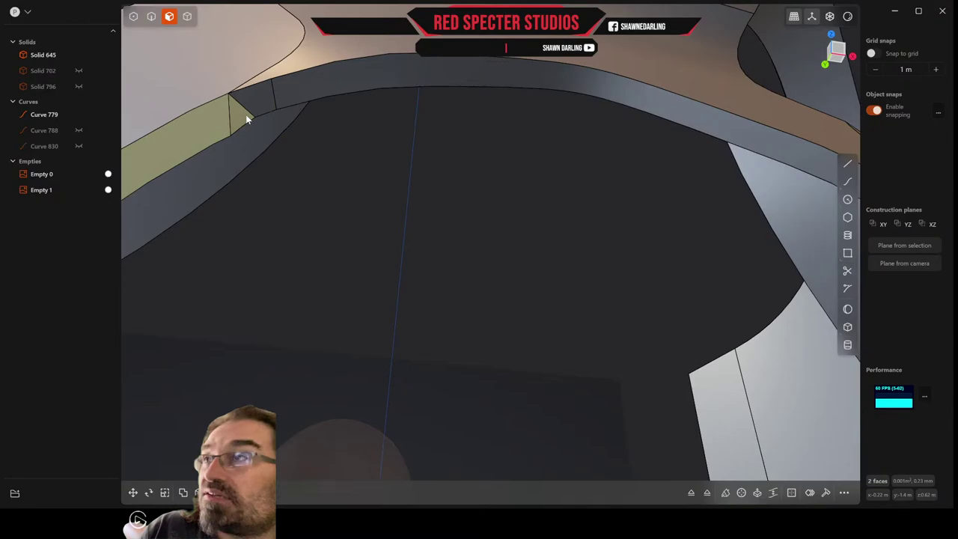
Try to merge the small face beside the triangle with the central nose-arch rim face, and clear the selection
{"action": "left_click", "coordinate": [296, 96]}
{"action": "key", "text": "o"}
{"action": "key", "text": "Escape"}
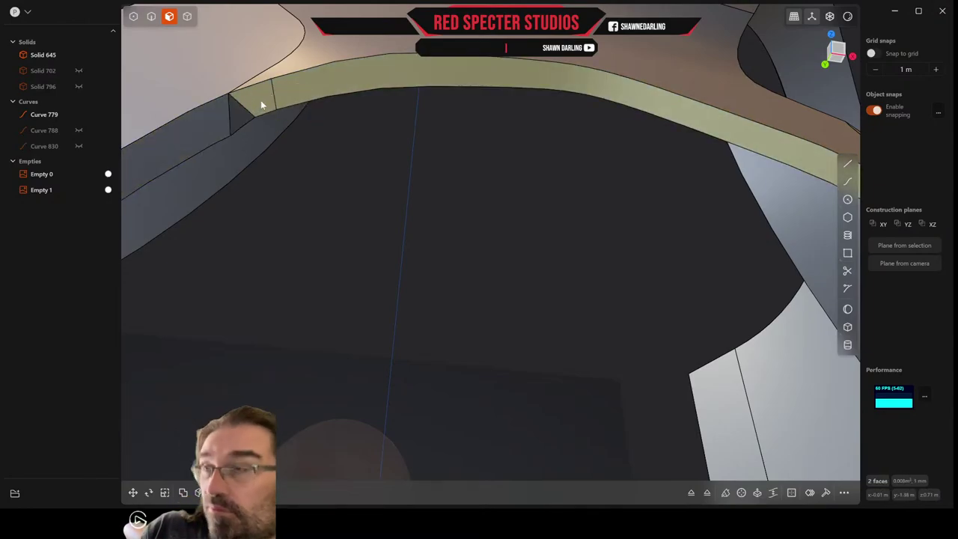
{"action": "scroll", "coordinate": [464, 155], "scroll_direction": "down", "scroll_amount": 5}
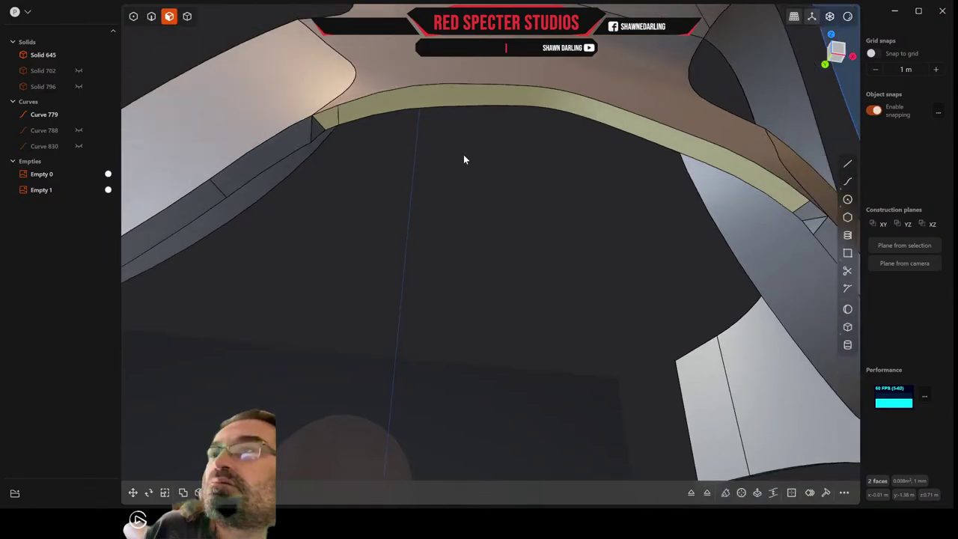
{"action": "middle_click_drag", "start_coordinate": [464, 156], "coordinate": [303, 260]}
{"action": "key", "text": "Escape"}
Show the hidden Solid 702 and Solid 796 and examine how the lens parts sit in the eye opening
{"action": "scroll", "coordinate": [451, 182], "scroll_direction": "down", "scroll_amount": 3}
{"action": "left_click", "coordinate": [80, 70]}
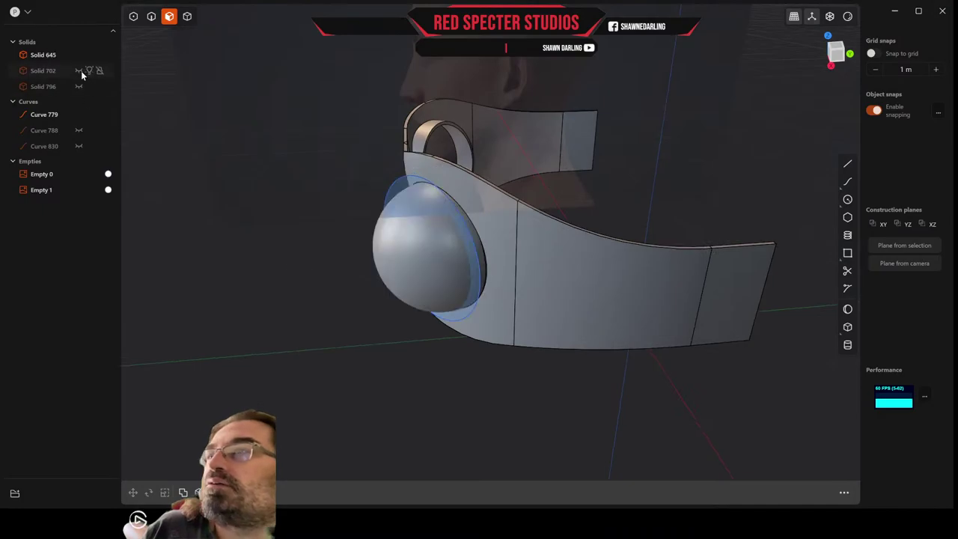
{"action": "left_click", "coordinate": [79, 87]}
{"action": "middle_click_drag", "start_coordinate": [274, 214], "coordinate": [409, 193]}
{"action": "middle_click_drag", "start_coordinate": [397, 237], "coordinate": [380, 232]}
{"action": "scroll", "coordinate": [431, 219], "scroll_direction": "up", "scroll_amount": 6}
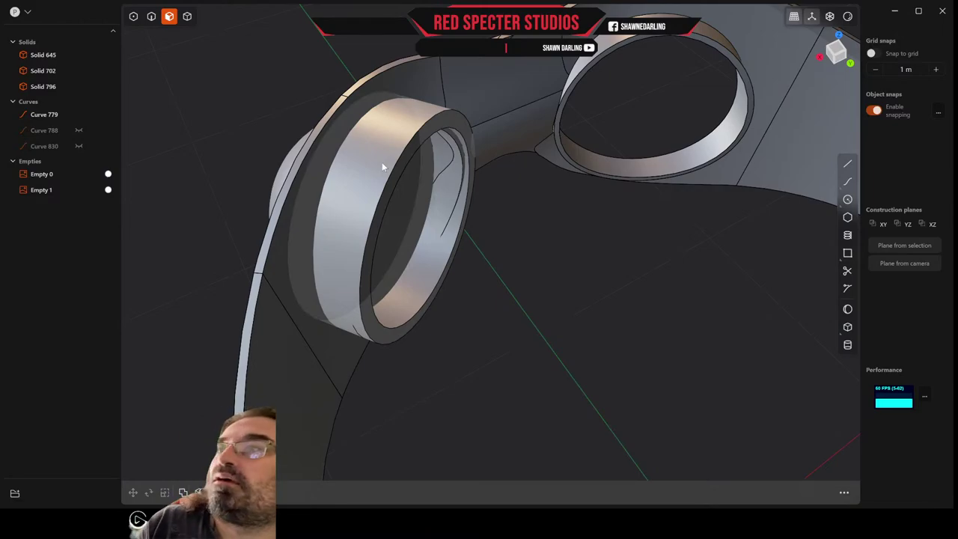
{"action": "mouse_move", "coordinate": [368, 235]}
{"action": "middle_mouse_down"}
{"action": "mouse_move", "coordinate": [396, 235]}
{"action": "mouse_move", "coordinate": [387, 239]}
{"action": "middle_mouse_up"}
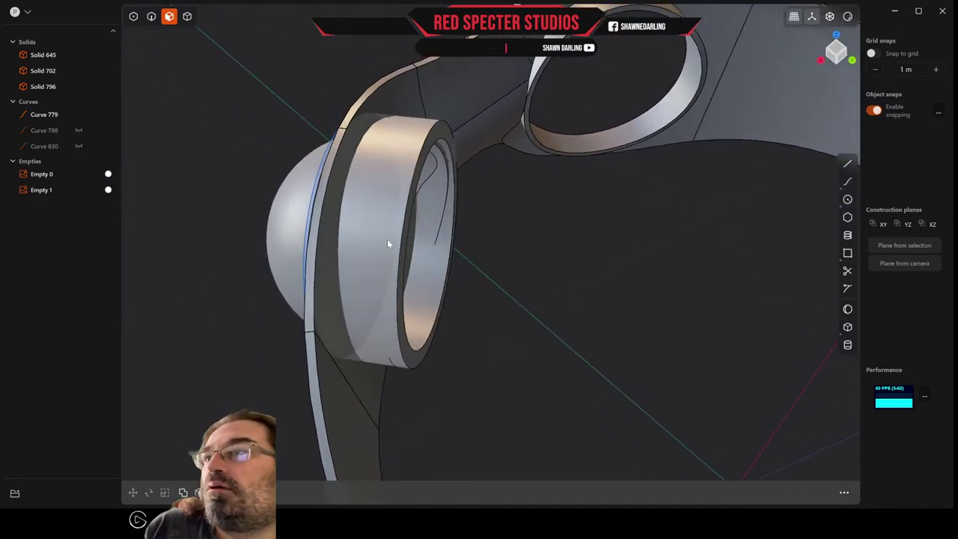
Switch to edge selection and hide Solid 702, keeping the mask solid shown
{"action": "left_click", "coordinate": [152, 16]}
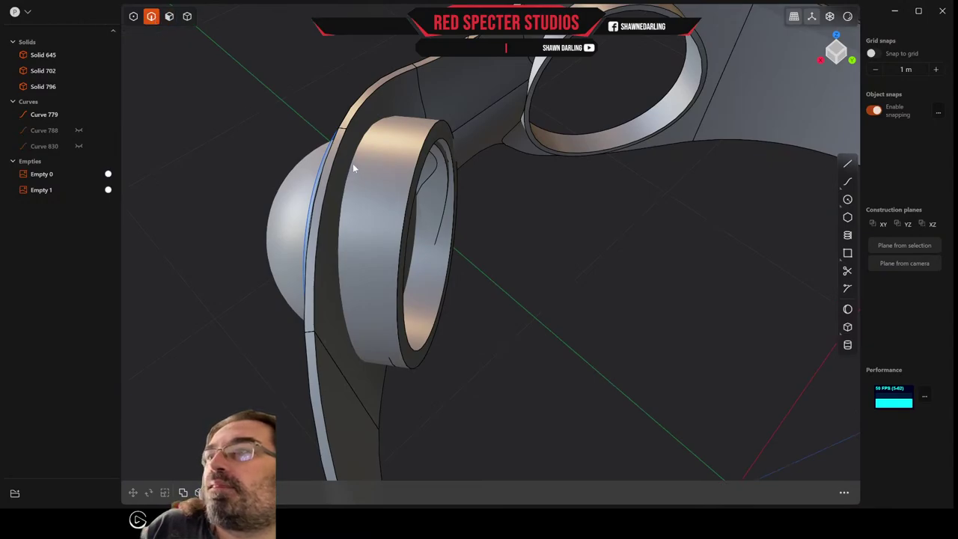
{"action": "middle_click_drag", "start_coordinate": [352, 163], "coordinate": [648, 229]}
{"action": "middle_click_drag", "start_coordinate": [582, 172], "coordinate": [553, 222]}
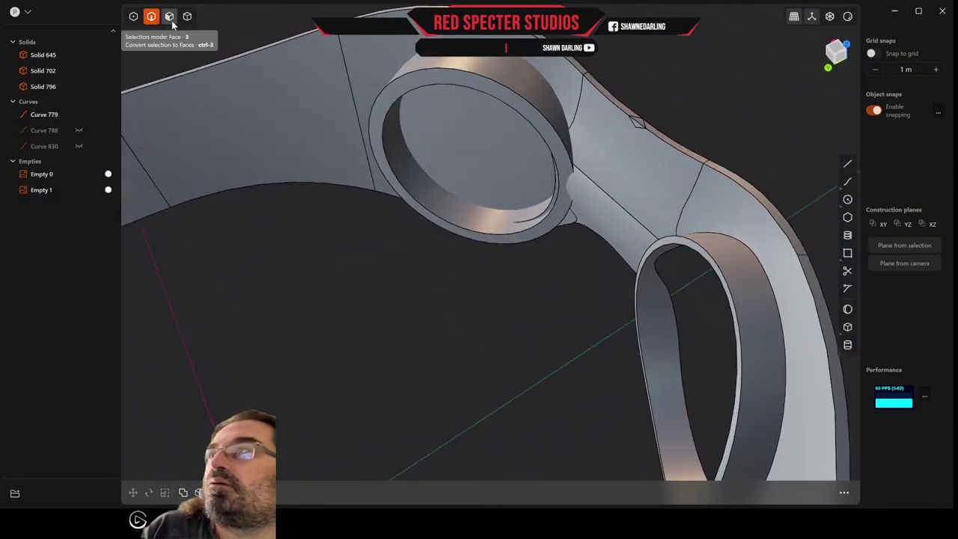
{"action": "left_click", "coordinate": [79, 71]}
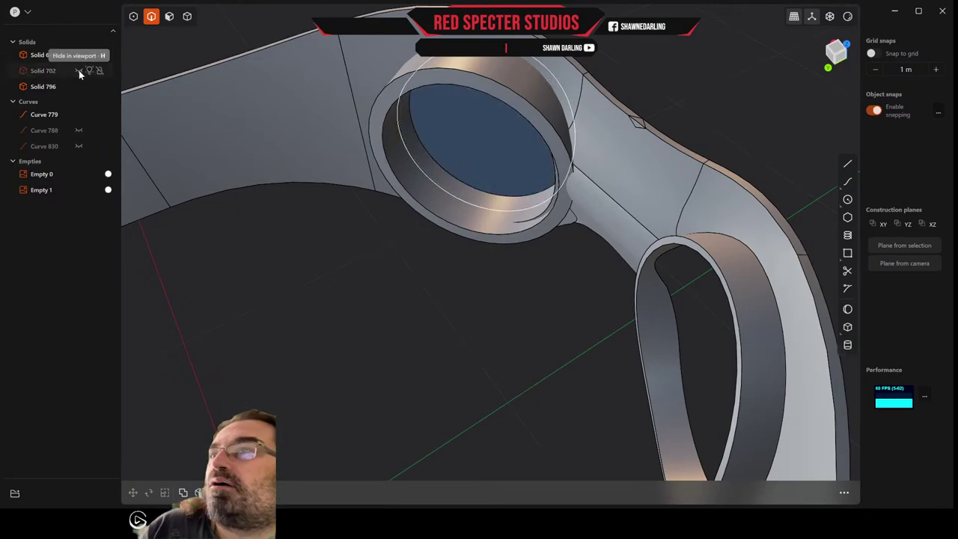
{"action": "left_click", "coordinate": [79, 71]}
{"action": "left_click", "coordinate": [80, 71]}
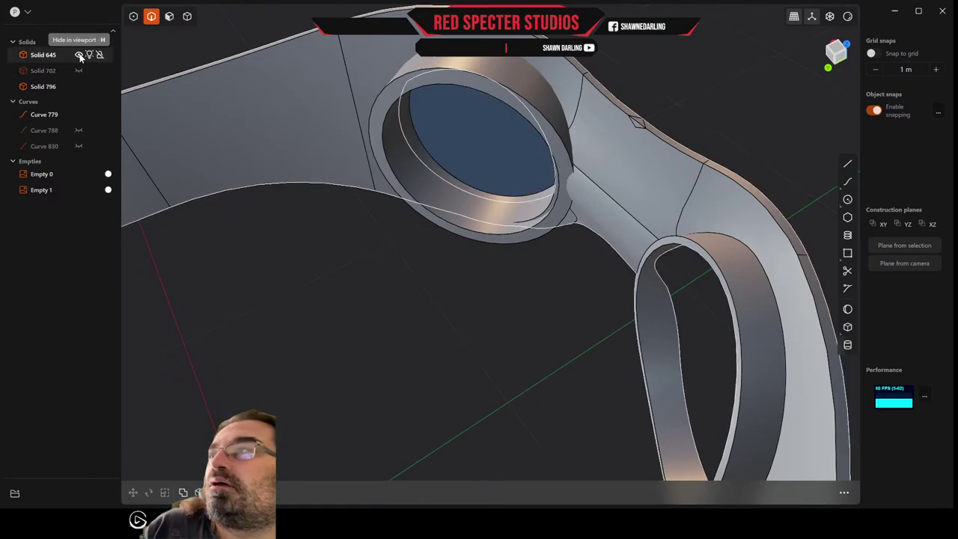
{"action": "left_click", "coordinate": [80, 55]}
{"action": "left_click", "coordinate": [80, 55]}
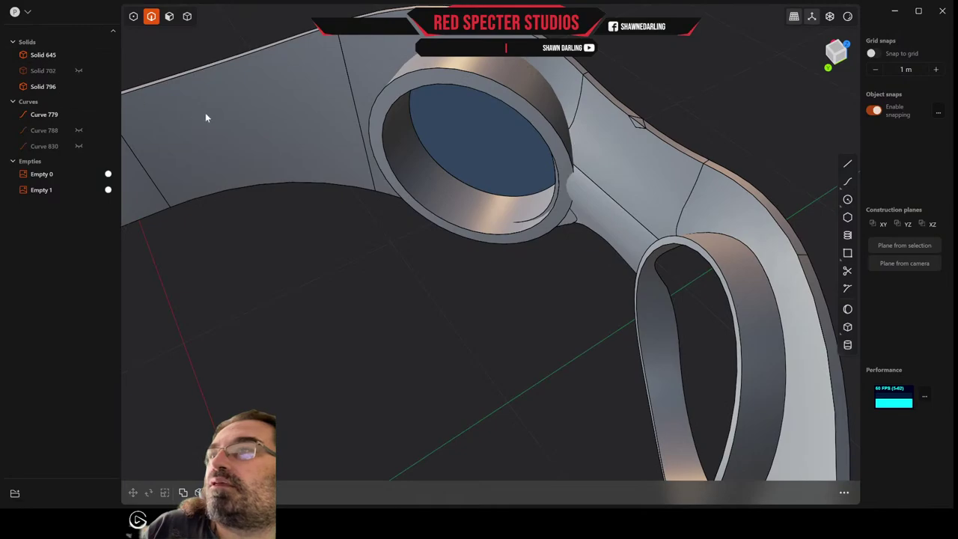
Hide Solid 796 so the mask can be viewed from behind without the lens parts
{"action": "middle_click_drag", "start_coordinate": [205, 118], "coordinate": [219, 99]}
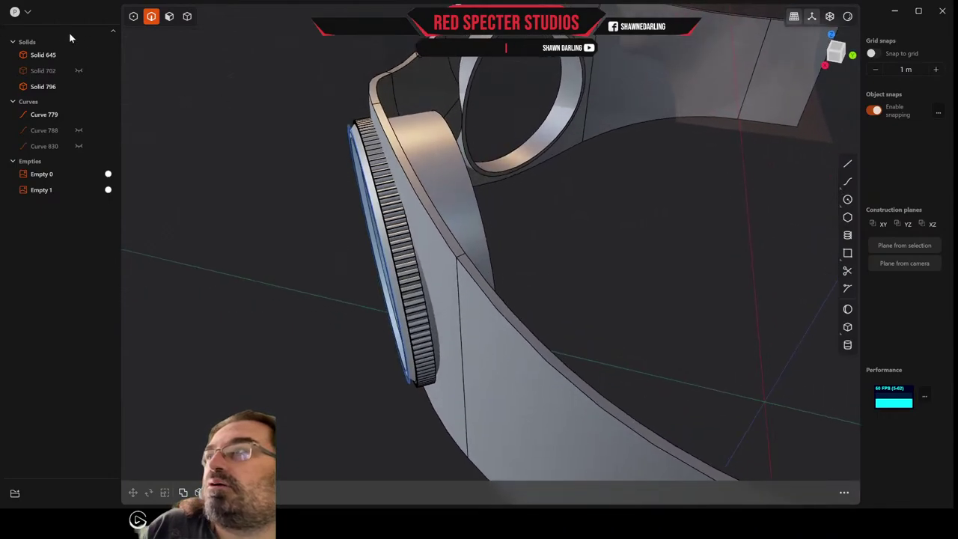
{"action": "left_click", "coordinate": [78, 54]}
{"action": "left_click", "coordinate": [78, 54]}
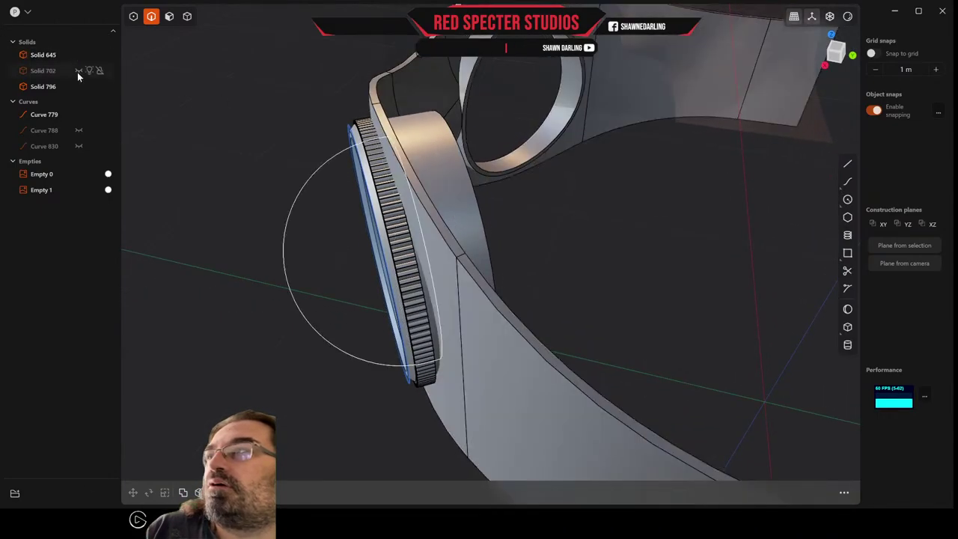
{"action": "left_click", "coordinate": [78, 87]}
{"action": "middle_click_drag", "start_coordinate": [149, 139], "coordinate": [195, 211]}
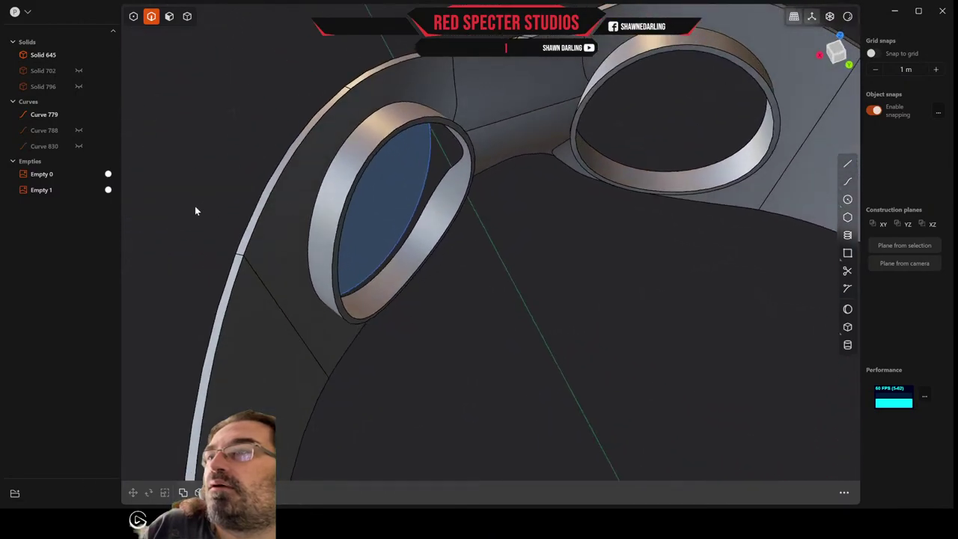
Duplicate the single long front edge of the eye ring beside the blue lens region as a separate curve
{"action": "scroll", "coordinate": [389, 193], "scroll_direction": "up", "scroll_amount": 2}
{"action": "middle_click_drag", "start_coordinate": [376, 193], "coordinate": [389, 194]}
{"action": "scroll", "coordinate": [391, 195], "scroll_direction": "up", "scroll_amount": 3}
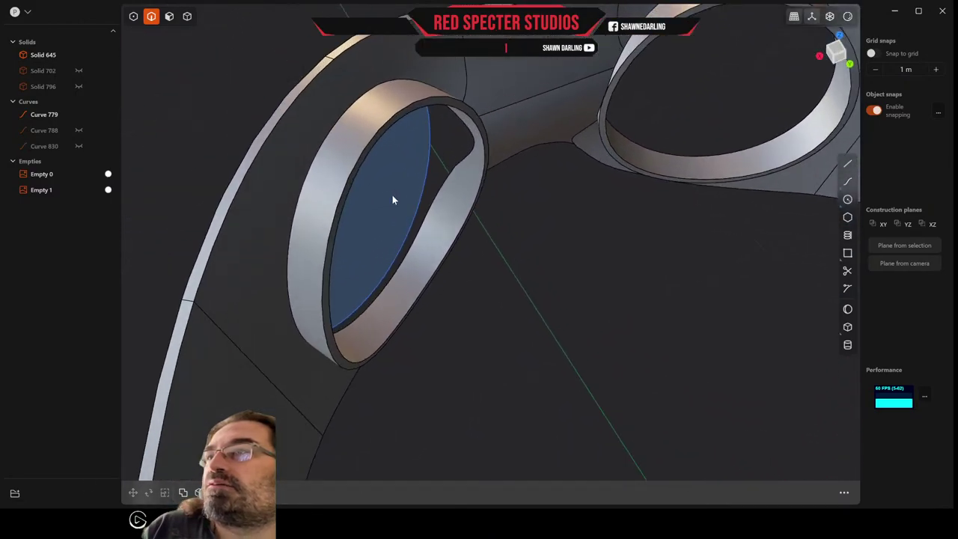
{"action": "left_click", "coordinate": [389, 122]}
{"action": "key", "text": "f"}
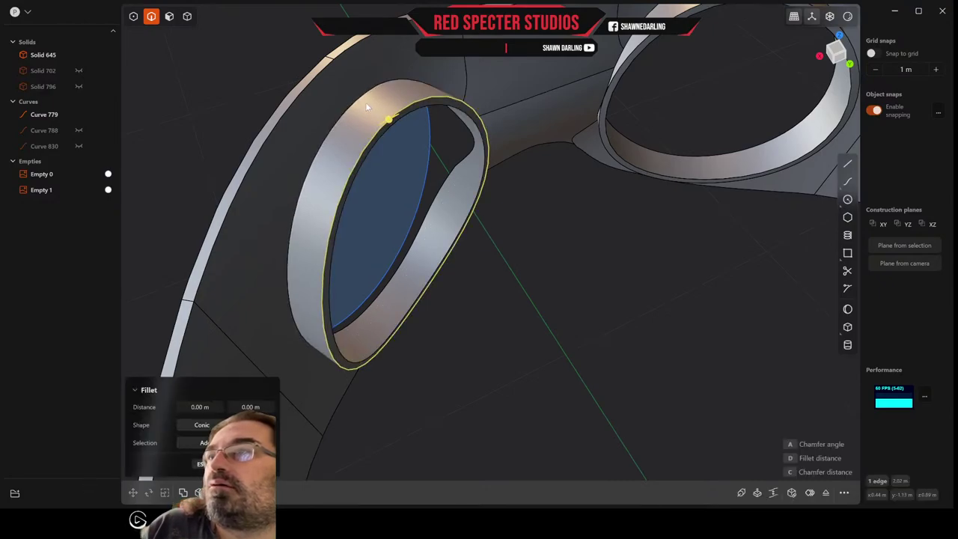
{"action": "left_click", "coordinate": [365, 102]}
{"action": "key", "text": "shift+d"}
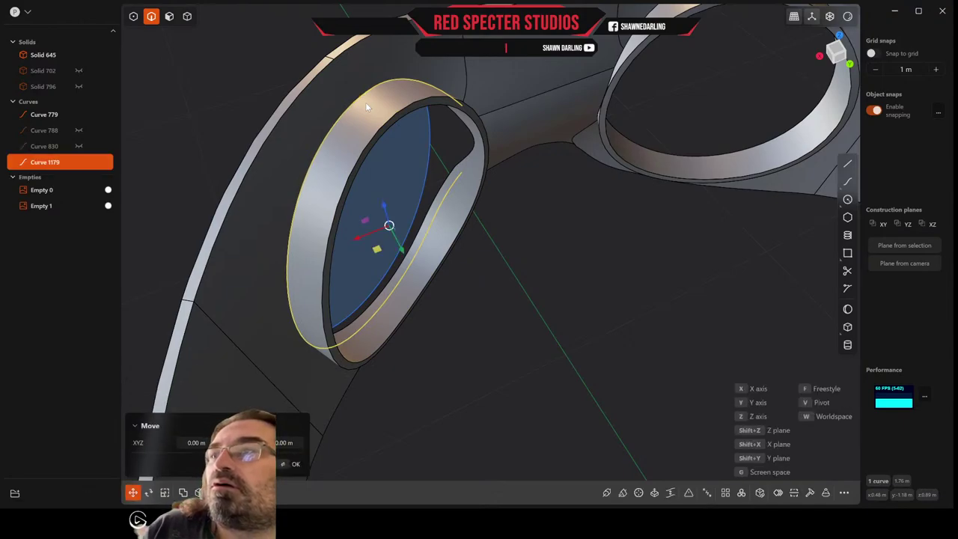
{"action": "middle_click_drag", "start_coordinate": [365, 102], "coordinate": [379, 120]}
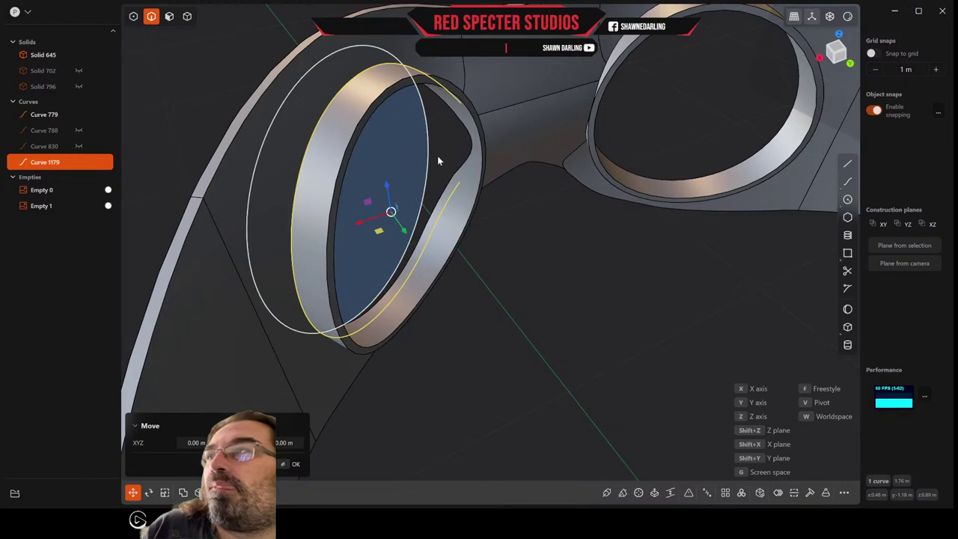
Try to extrude the duplicated ring curve into a sheet along a freely chosen pivot direction, and undo the extrusion
{"action": "key", "text": "e"}
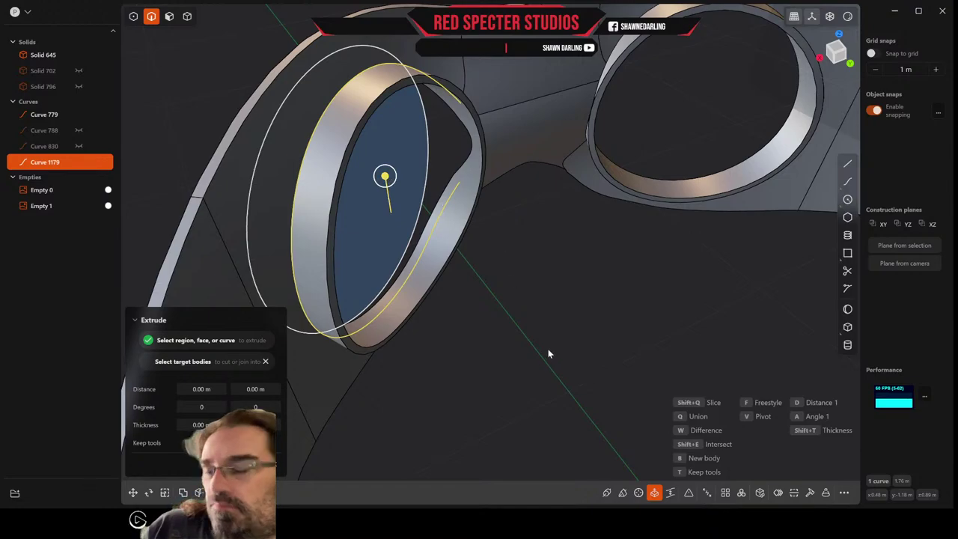
{"action": "key", "text": "v"}
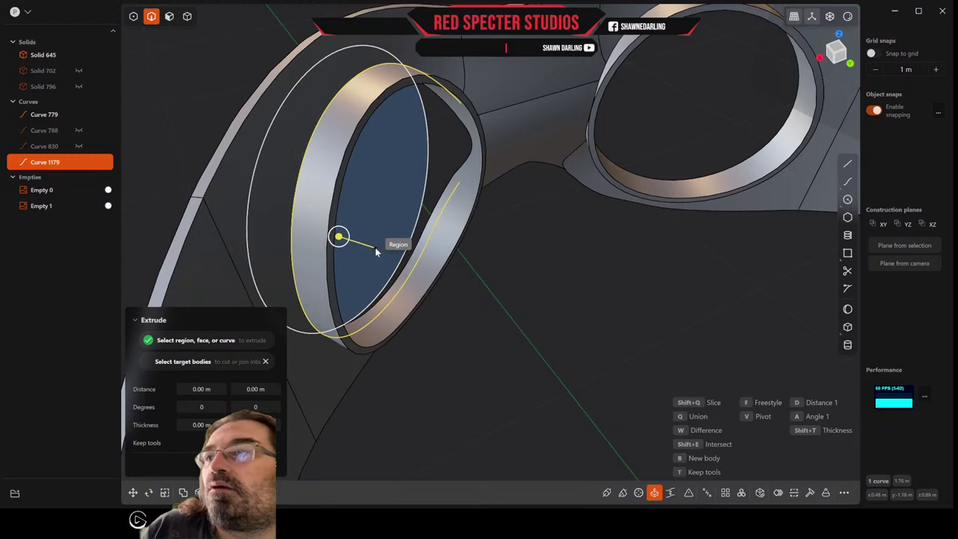
{"action": "left_click", "coordinate": [347, 240]}
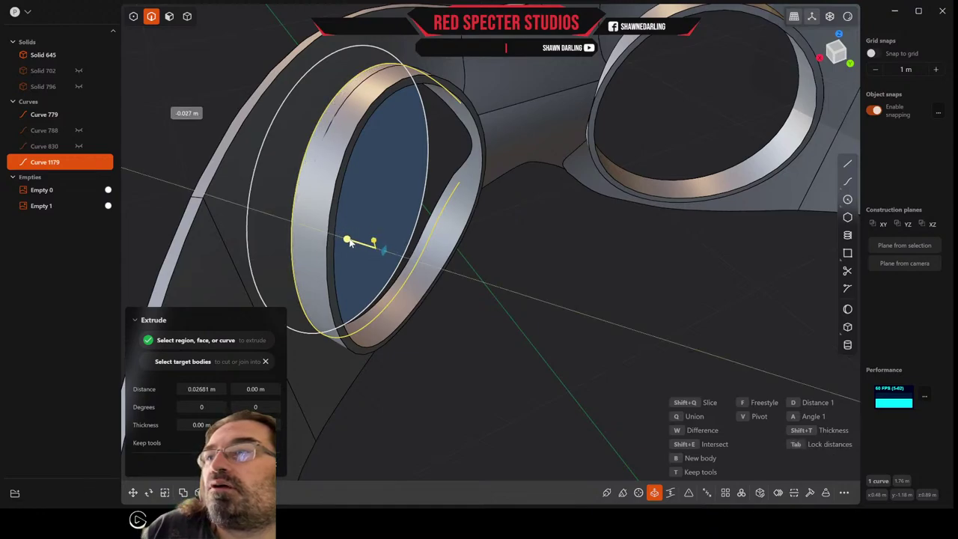
{"action": "left_click_drag", "start_coordinate": [347, 240], "coordinate": [427, 274]}
{"action": "right_click", "coordinate": [428, 276]}
{"action": "middle_click_drag", "start_coordinate": [429, 276], "coordinate": [551, 237]}
{"action": "key", "text": "ctrl+z"}
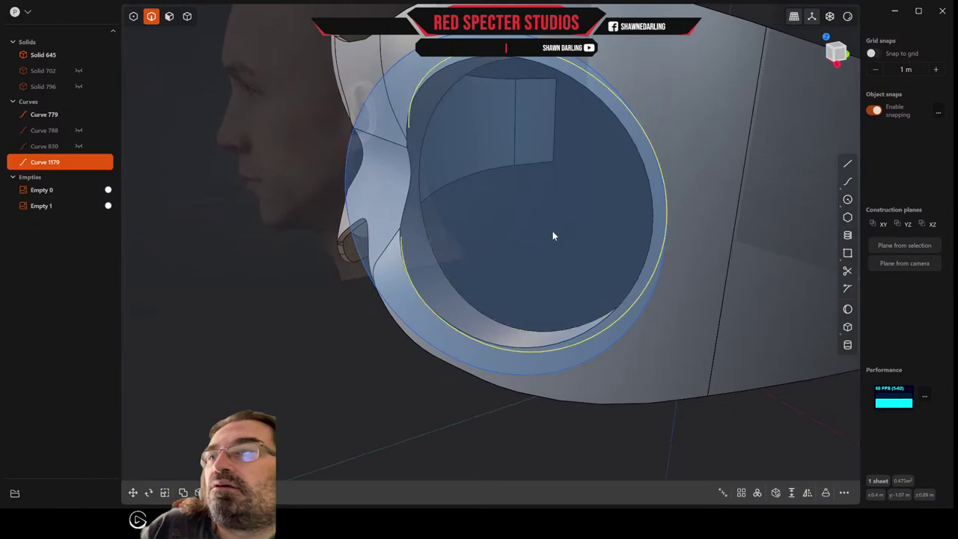
Inspect the gap in the copied ring curve and undo its duplication from the mask edge
{"action": "middle_click_drag", "start_coordinate": [428, 152], "coordinate": [208, 207]}
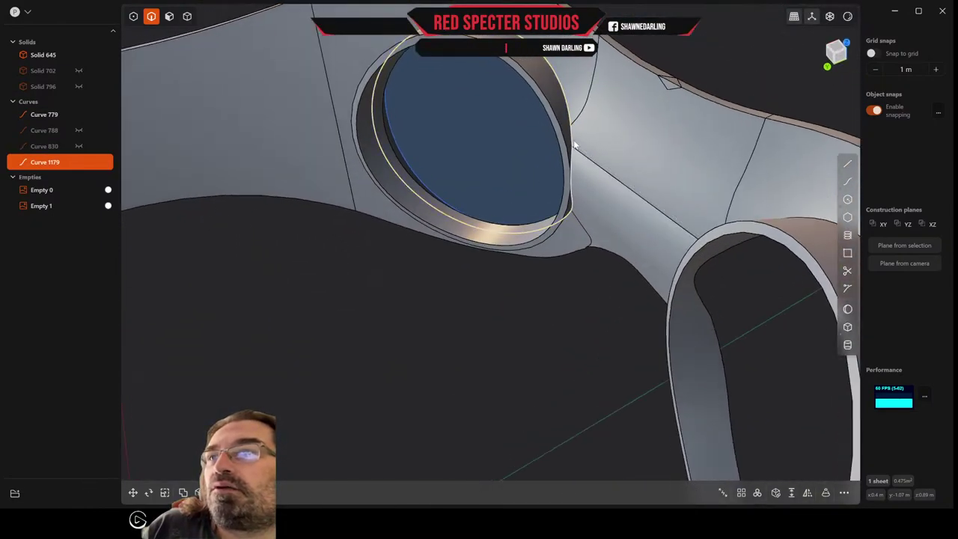
{"action": "key", "text": "f"}
{"action": "middle_click_drag", "start_coordinate": [573, 145], "coordinate": [595, 161]}
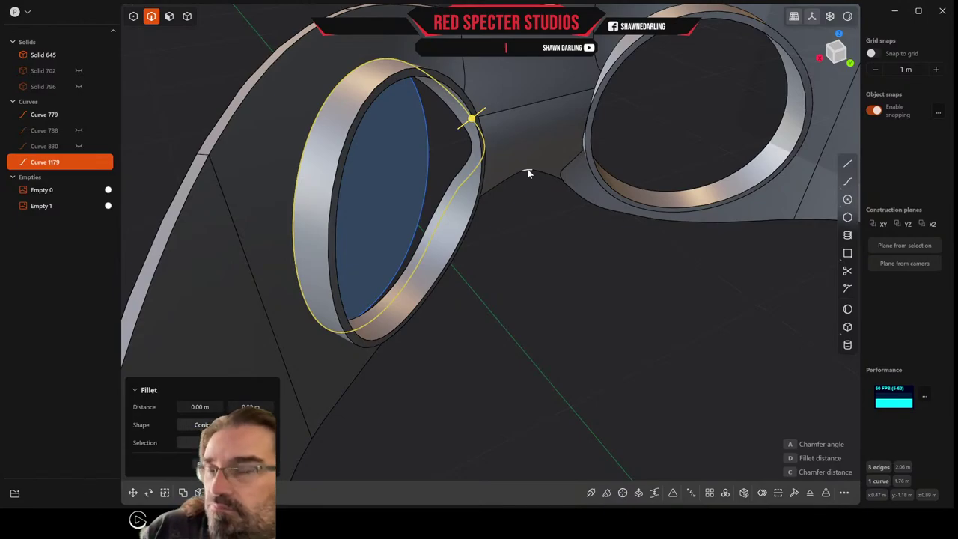
{"action": "key", "text": "Escape"}
{"action": "key", "text": "ctrl+z"}
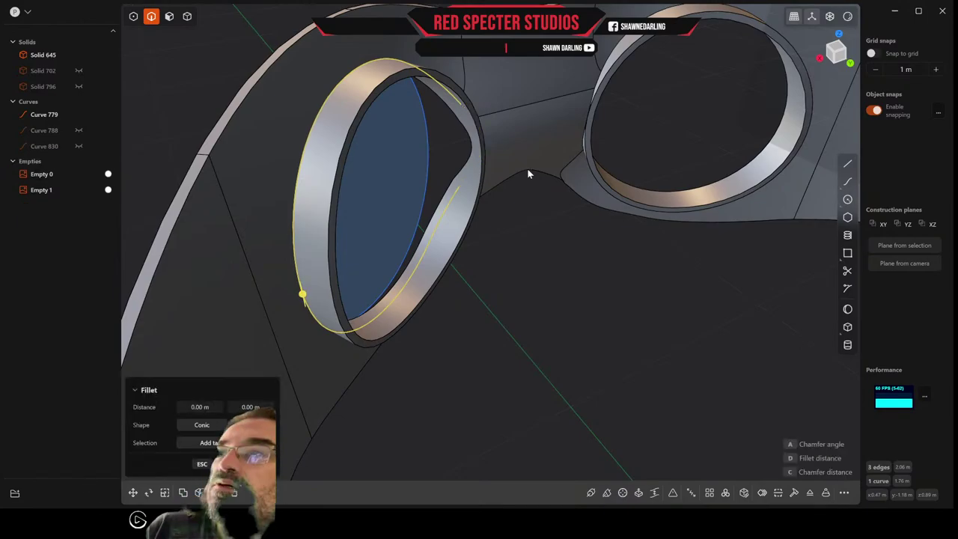
{"action": "key", "text": "ctrl+z"}
Select the complete three-edge loop around the eye ring where it meets the mask, and duplicate it as a curve
{"action": "middle_click_drag", "start_coordinate": [528, 174], "coordinate": [459, 177]}
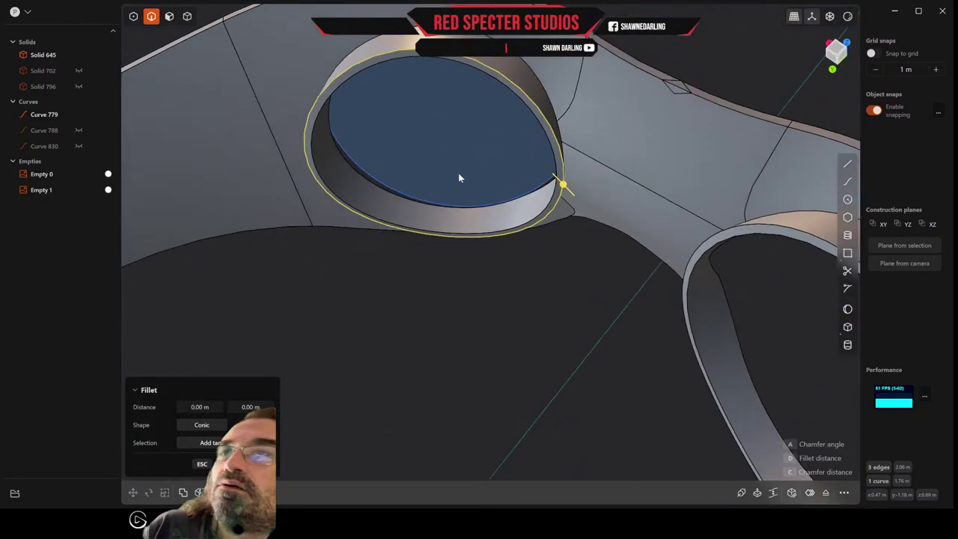
{"action": "left_click", "coordinate": [549, 100]}
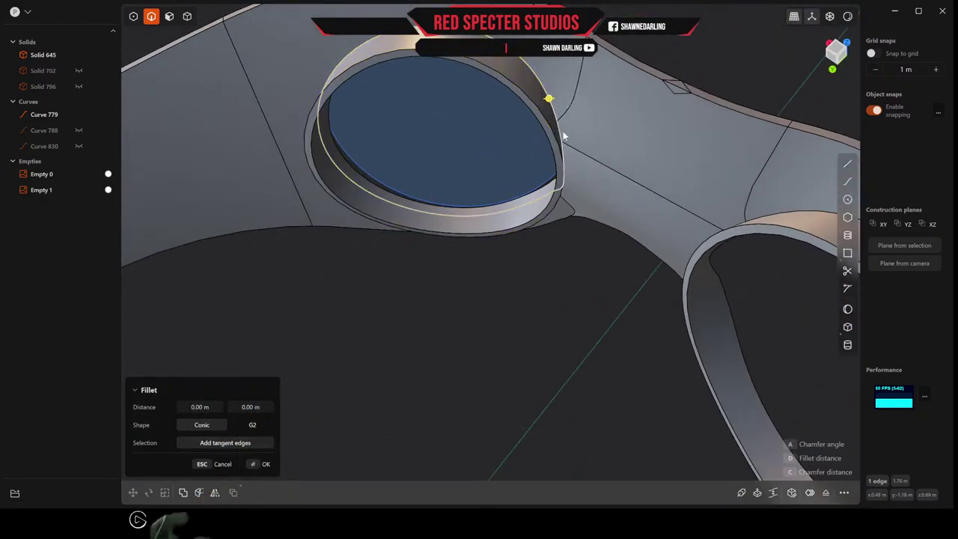
{"action": "middle_click_drag", "start_coordinate": [560, 133], "coordinate": [529, 140]}
{"action": "key", "text": "Escape"}
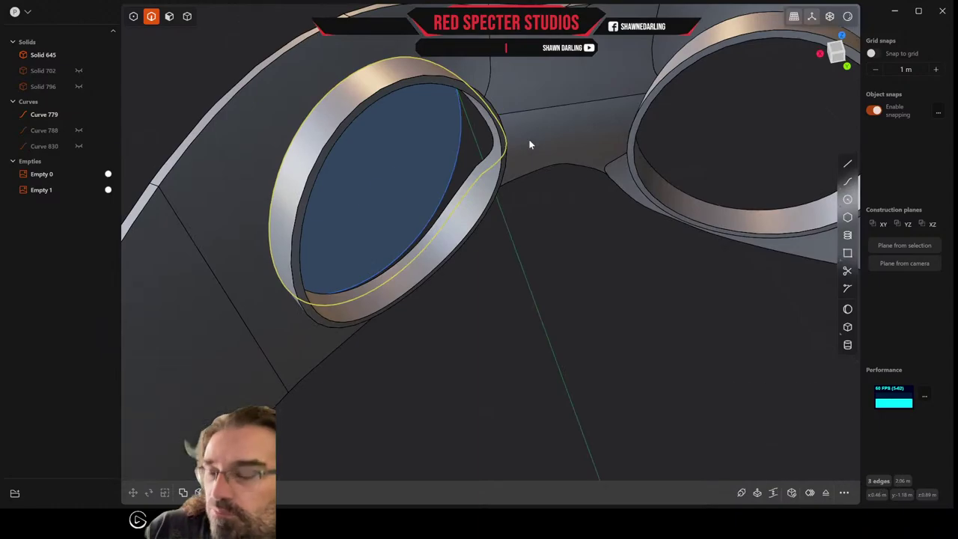
{"action": "key", "text": "shift+d"}
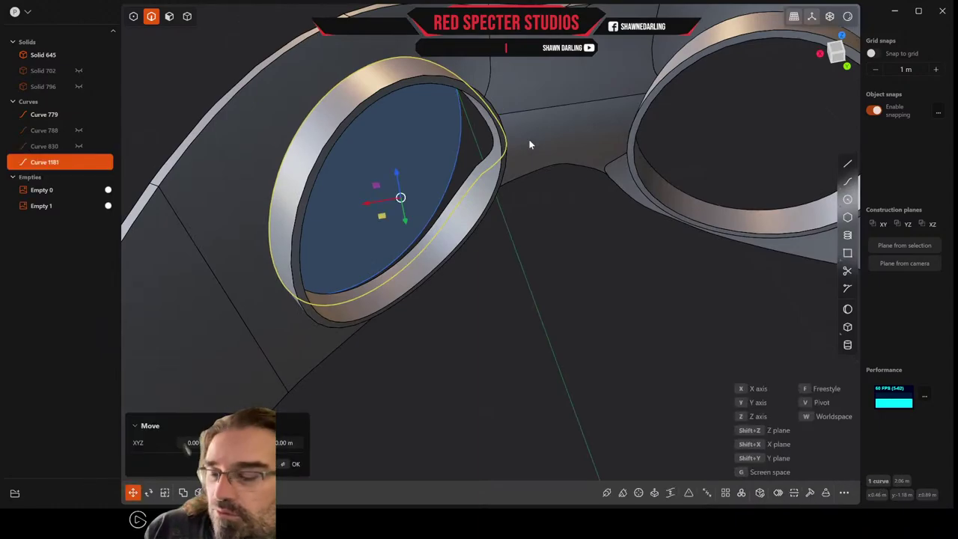
Extrude the duplicated loop curve out past the free rim of the eye ring as an open sleeve-shaped sheet
{"action": "key", "text": "e"}
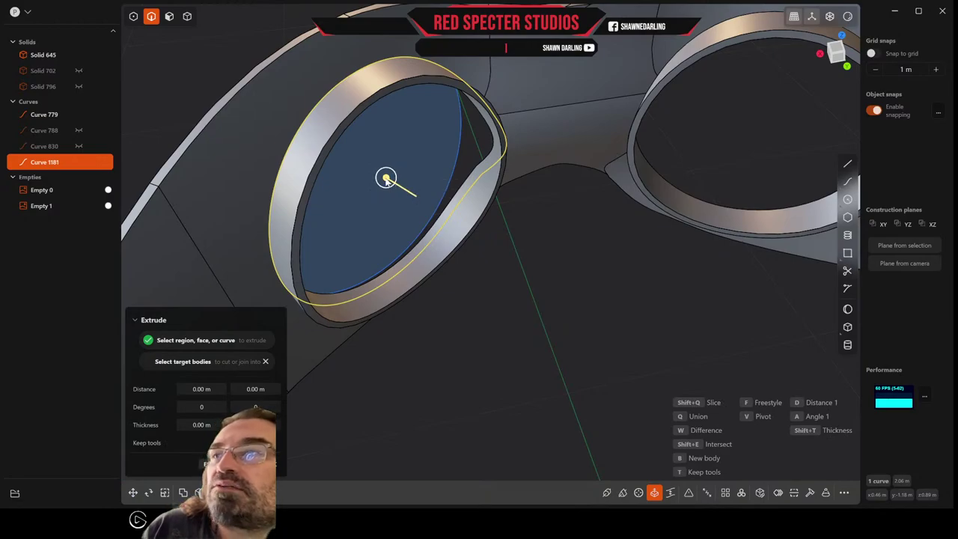
{"action": "left_click_drag", "start_coordinate": [386, 180], "coordinate": [497, 234]}
{"action": "scroll", "coordinate": [495, 235], "scroll_direction": "down", "scroll_amount": 1}
{"action": "right_click", "coordinate": [484, 225]}
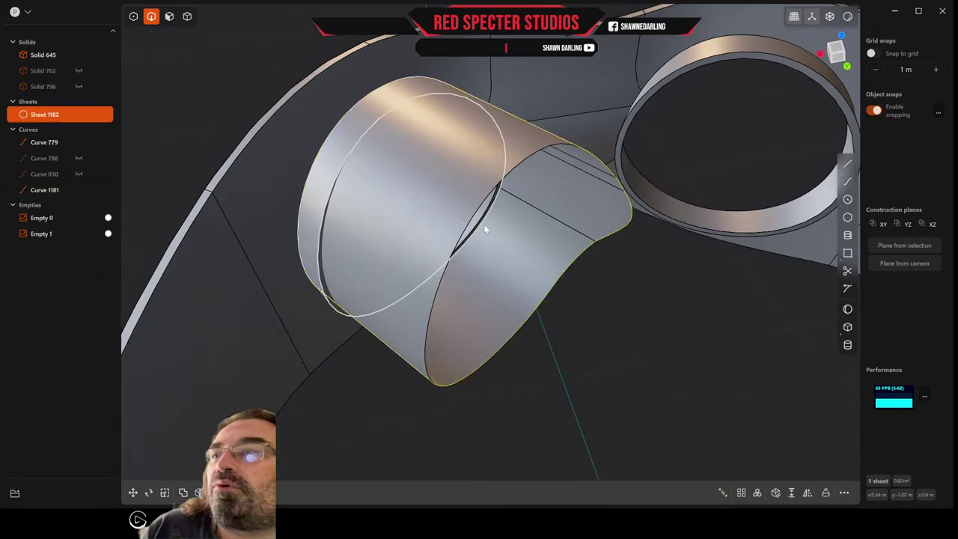
{"action": "mouse_move", "coordinate": [483, 224]}
{"action": "middle_mouse_down"}
{"action": "mouse_move", "coordinate": [516, 222]}
{"action": "mouse_move", "coordinate": [500, 225]}
{"action": "middle_mouse_up"}
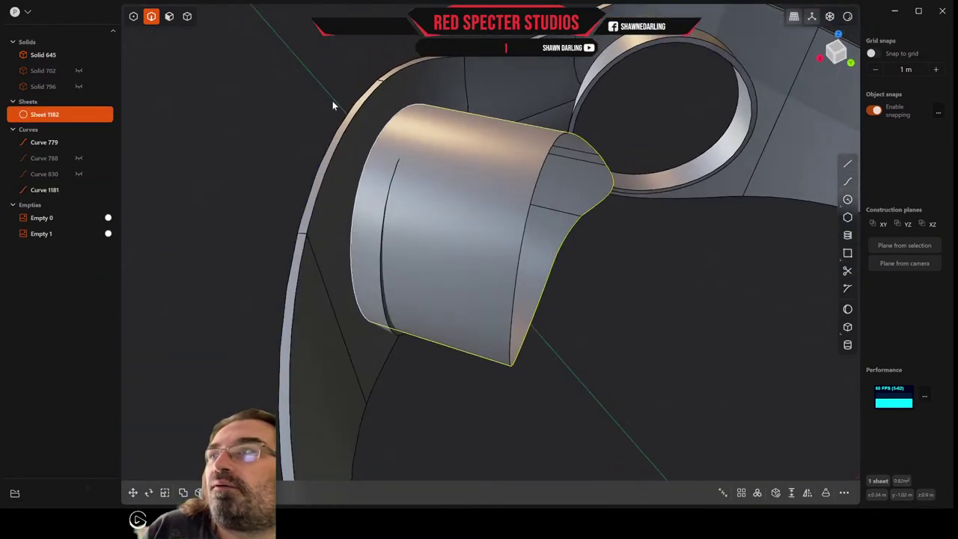
Switch to face selection, toggle the sleeve sheet off and back on in the viewport, and select its three faces
{"action": "left_click", "coordinate": [169, 17]}
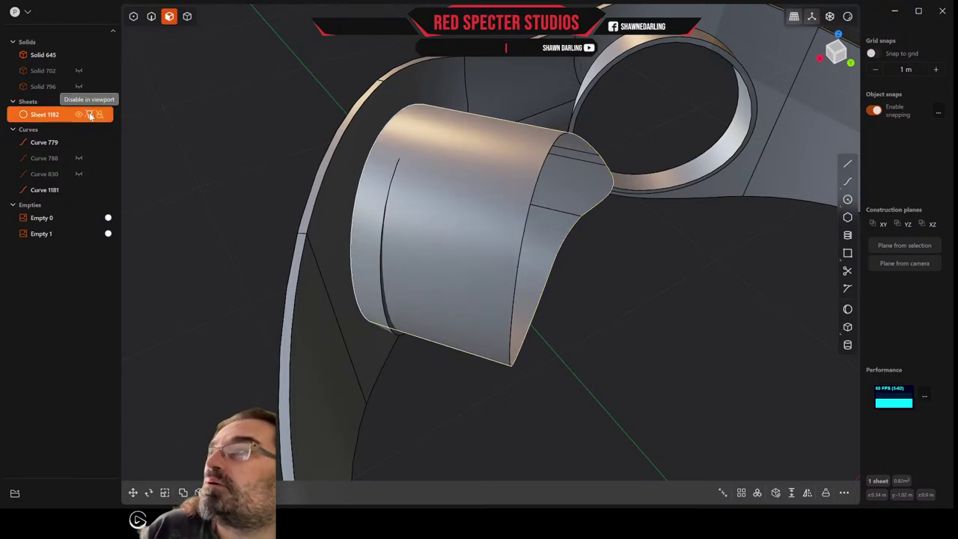
{"action": "left_click", "coordinate": [89, 114]}
{"action": "left_click", "coordinate": [89, 114]}
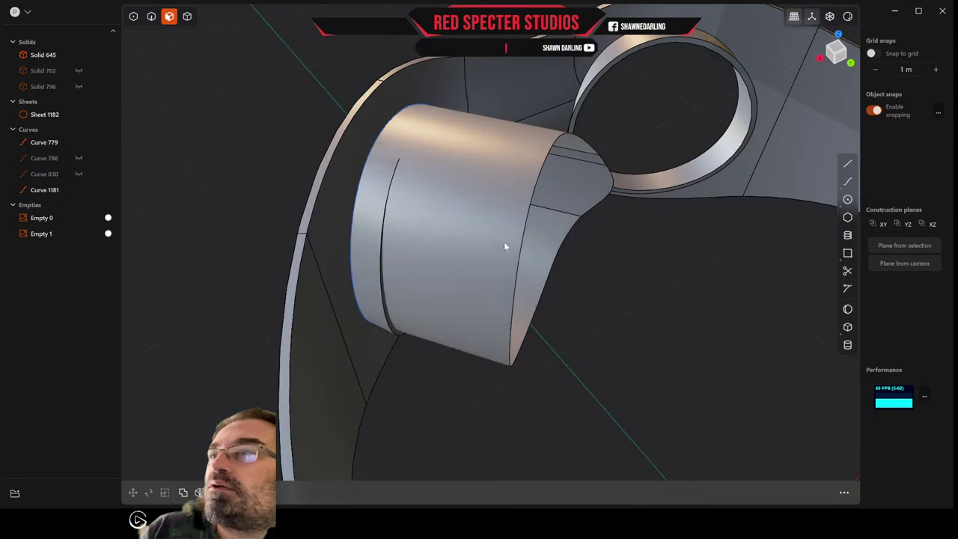
{"action": "left_click", "coordinate": [459, 188]}
{"action": "mouse_move", "coordinate": [464, 201]}
{"action": "left_mouse_down"}
{"action": "mouse_move", "coordinate": [468, 209]}
{"action": "mouse_move", "coordinate": [464, 192]}
{"action": "left_mouse_up"}
{"action": "key", "text": "Escape"}
{"action": "middle_click_drag", "start_coordinate": [467, 195], "coordinate": [397, 164]}
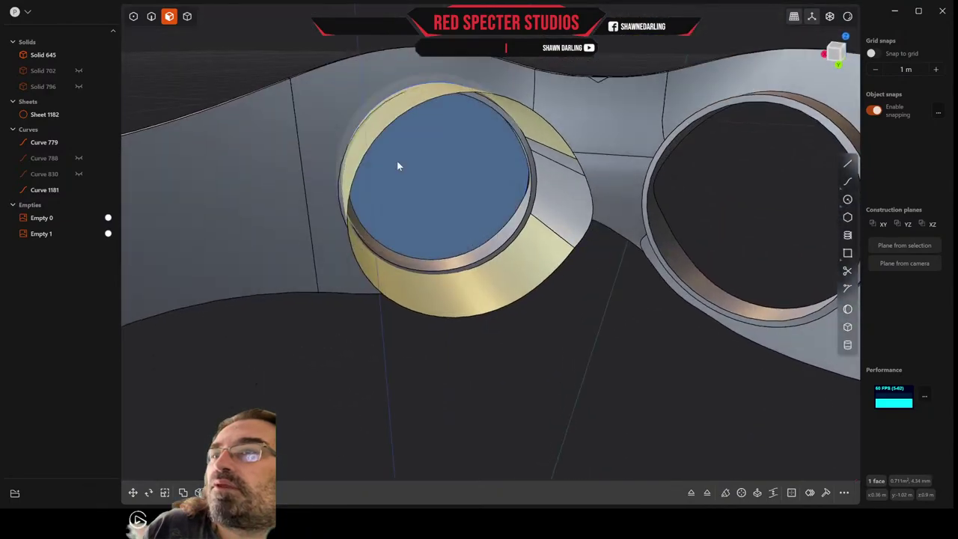
{"action": "left_click_drag", "start_coordinate": [567, 163], "coordinate": [561, 195]}
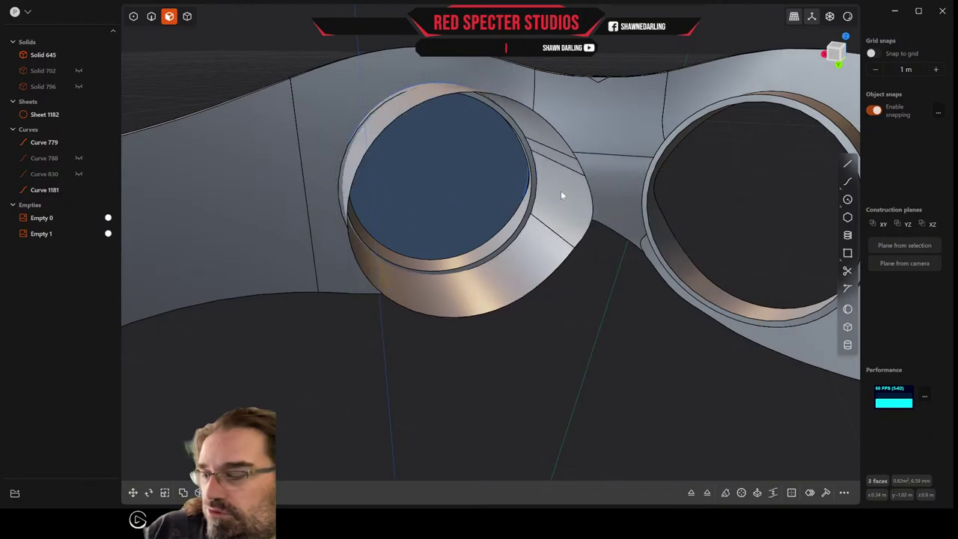
Try to extrude the three sleeve faces sideways by about 0.033 m
{"action": "key", "text": "e"}
{"action": "middle_click_drag", "start_coordinate": [591, 192], "coordinate": [591, 232]}
{"action": "left_click_drag", "start_coordinate": [597, 219], "coordinate": [606, 217]}
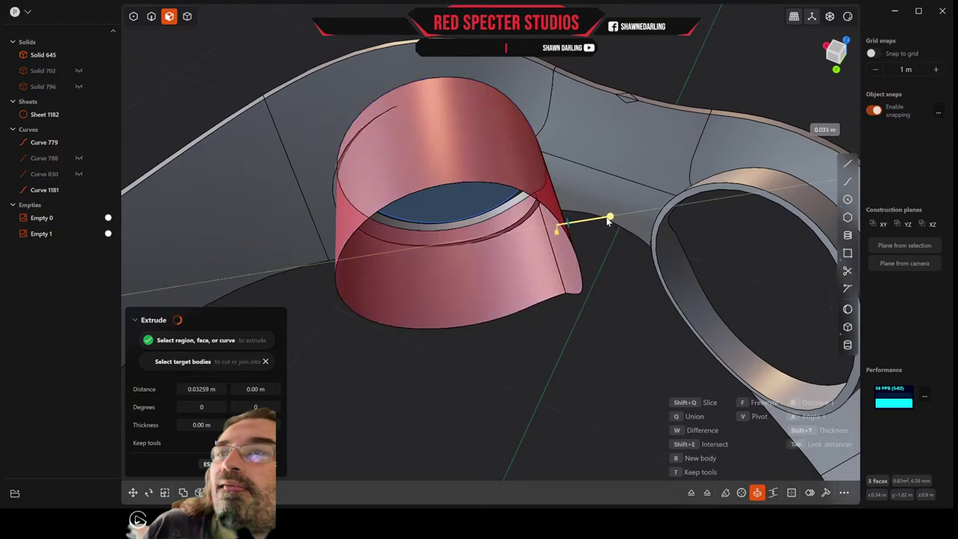
{"action": "key", "text": "Escape"}
{"action": "middle_click_drag", "start_coordinate": [540, 178], "coordinate": [512, 147]}
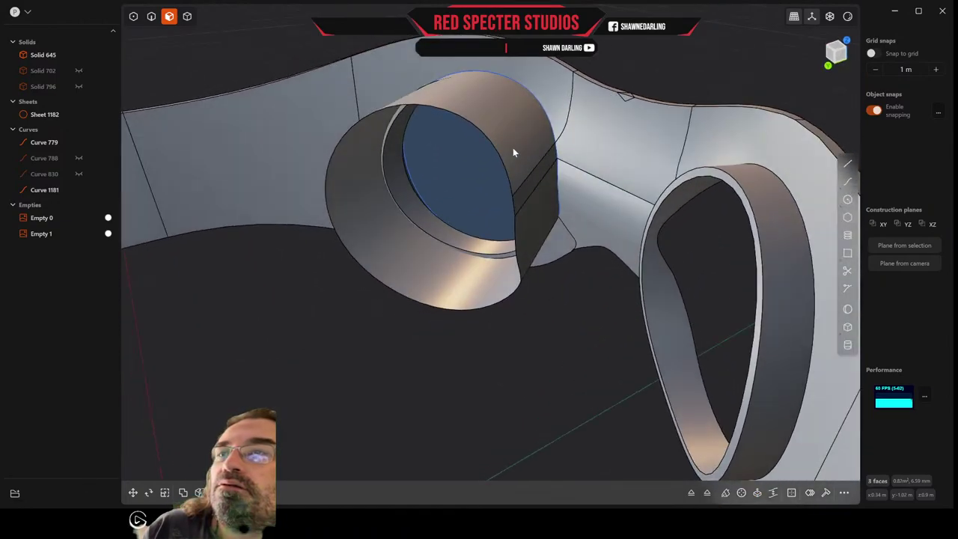
{"action": "key", "text": "o"}
{"action": "left_click", "coordinate": [534, 184], "text": "shift"}
{"action": "left_click", "coordinate": [533, 214], "text": "shift"}
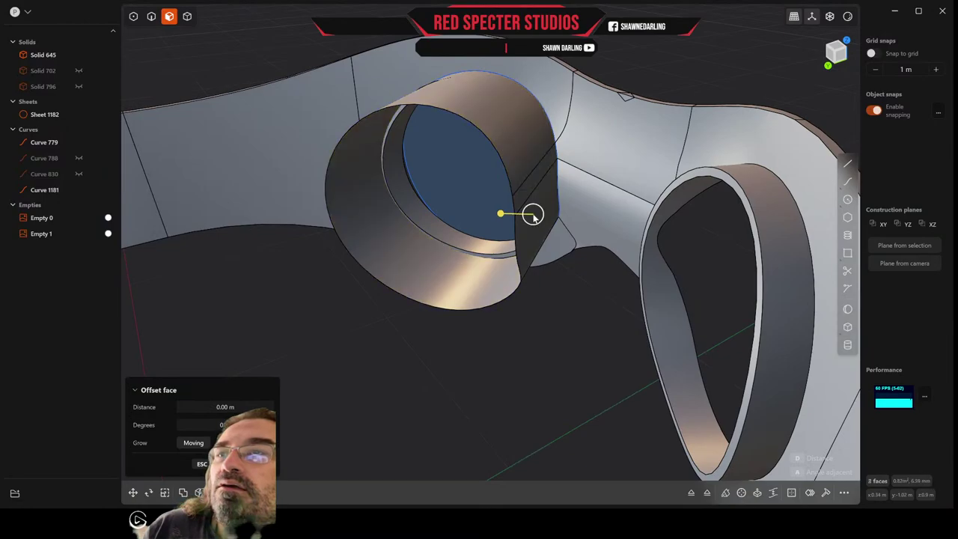
Try to extrude the three sleeve faces by about 0.059 m with the Union option
{"action": "key", "text": "e"}
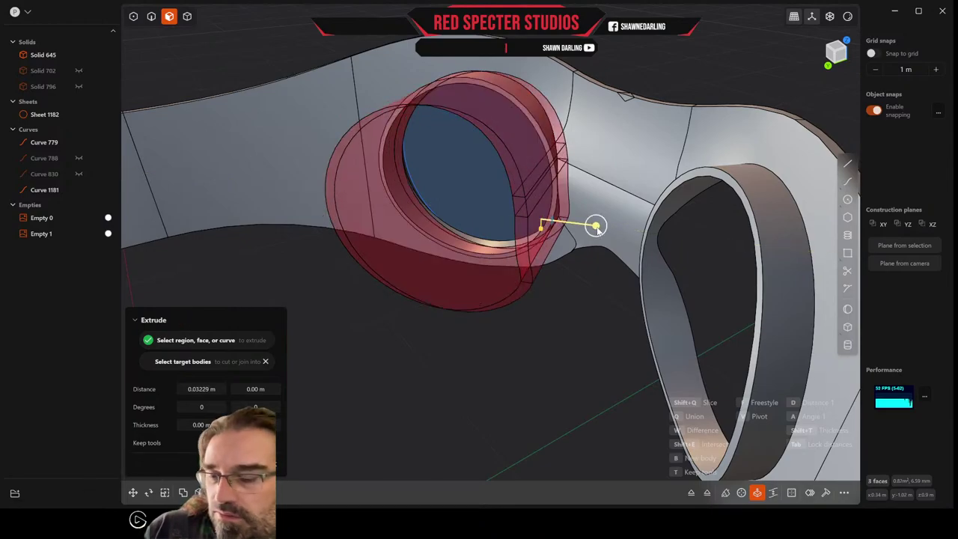
{"action": "key", "text": "q"}
{"action": "left_click_drag", "start_coordinate": [596, 229], "coordinate": [606, 228]}
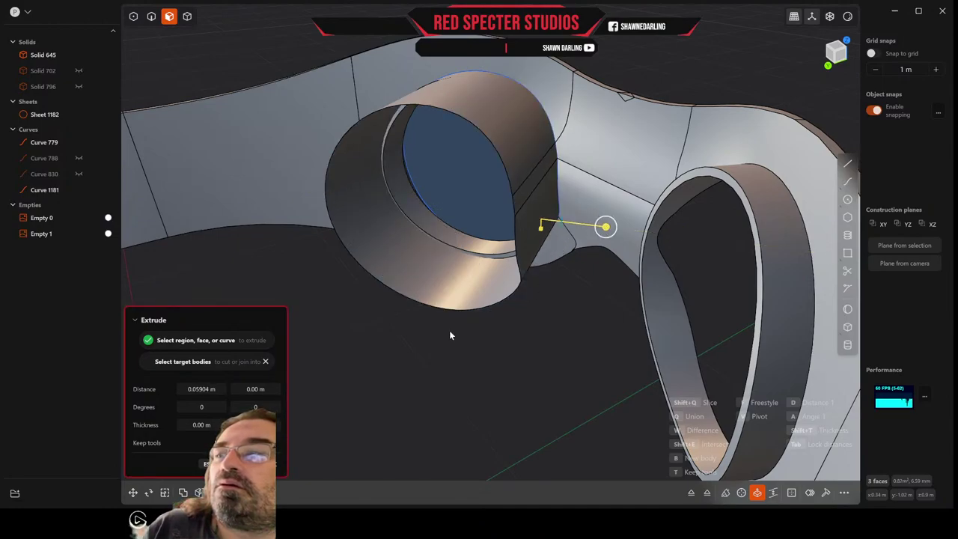
{"action": "key", "text": "Return"}
Offset all three faces of the sleeve sheet by about -0.079 m
{"action": "middle_click_drag", "start_coordinate": [486, 377], "coordinate": [514, 158]}
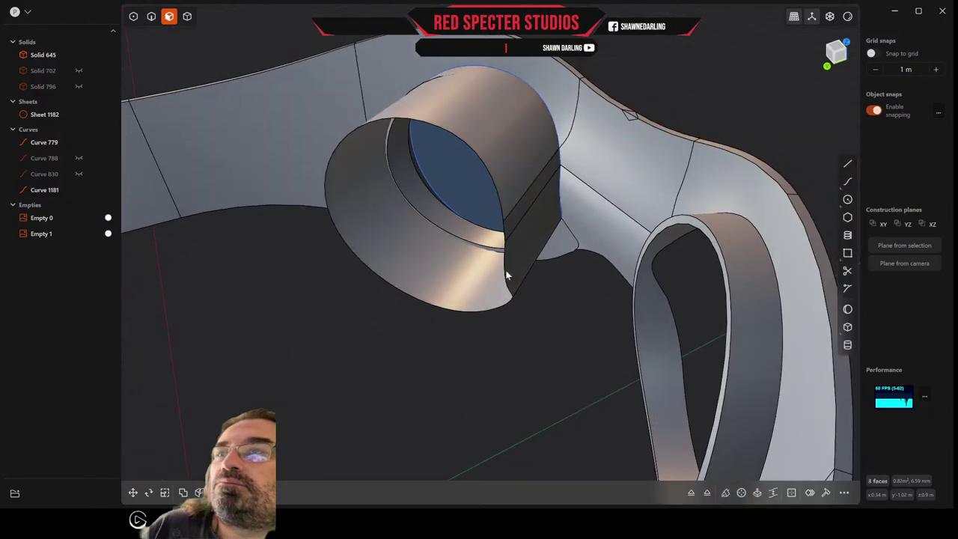
{"action": "key", "text": "o"}
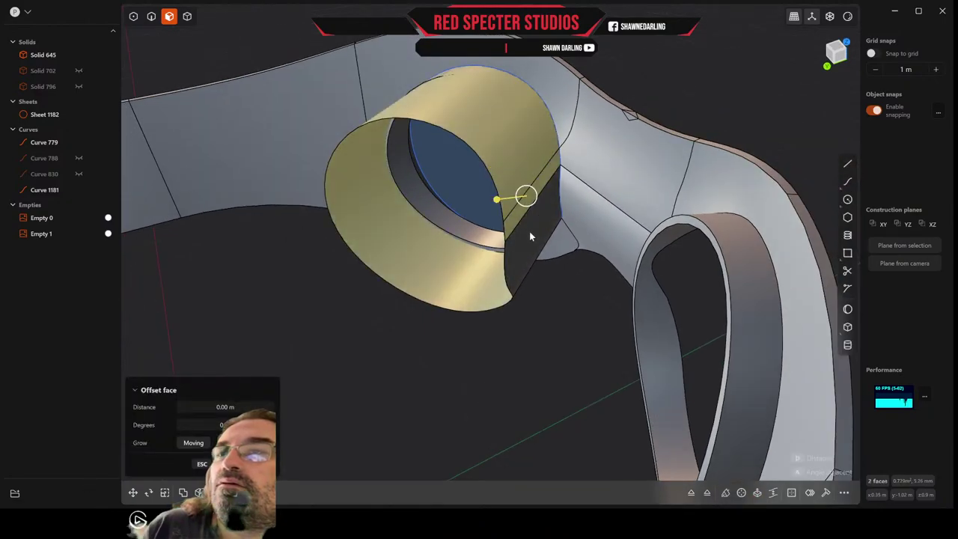
{"action": "mouse_move", "coordinate": [529, 231]}
{"action": "middle_mouse_down"}
{"action": "mouse_move", "coordinate": [542, 241]}
{"action": "mouse_move", "coordinate": [574, 229]}
{"action": "mouse_move", "coordinate": [530, 221]}
{"action": "middle_mouse_up"}
{"action": "left_click_drag", "start_coordinate": [529, 221], "coordinate": [558, 216]}
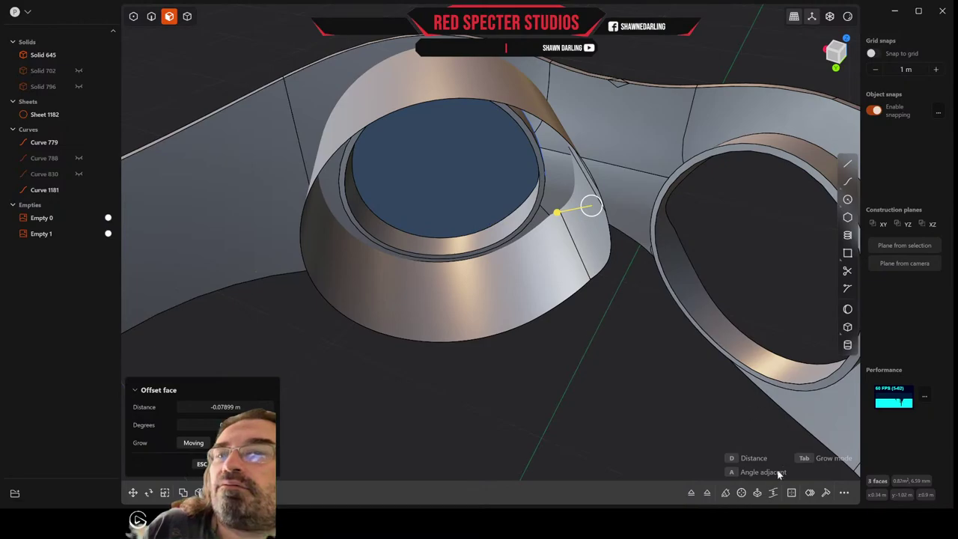
Try to loft from the three selected sleeve faces, and cancel the operation
{"action": "left_click", "coordinate": [774, 493]}
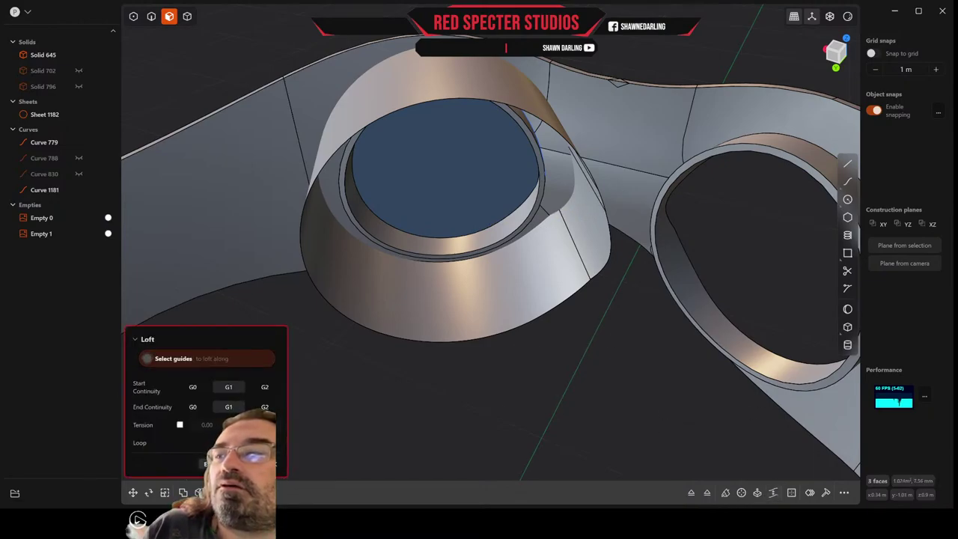
{"action": "key", "text": "Escape"}
{"action": "left_click", "coordinate": [773, 493]}
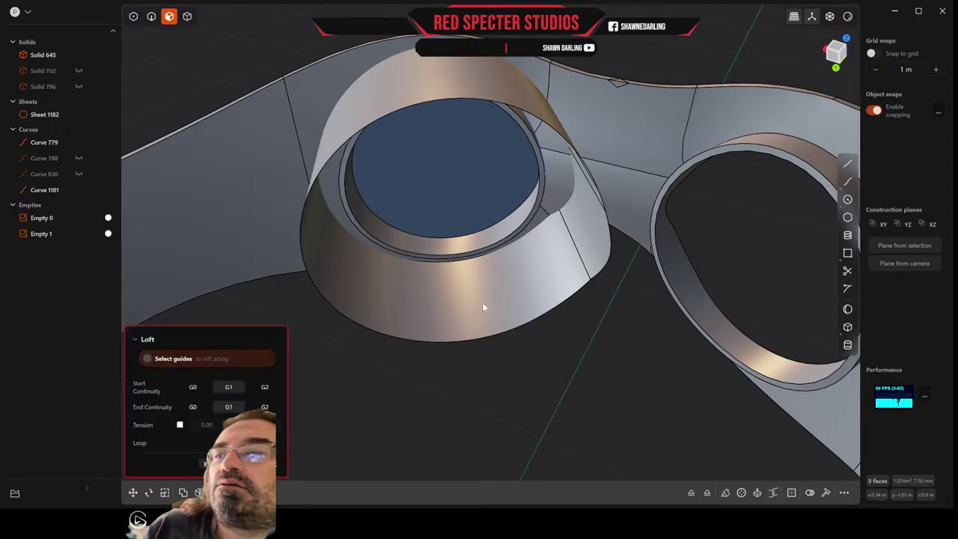
{"action": "key", "text": "Escape"}
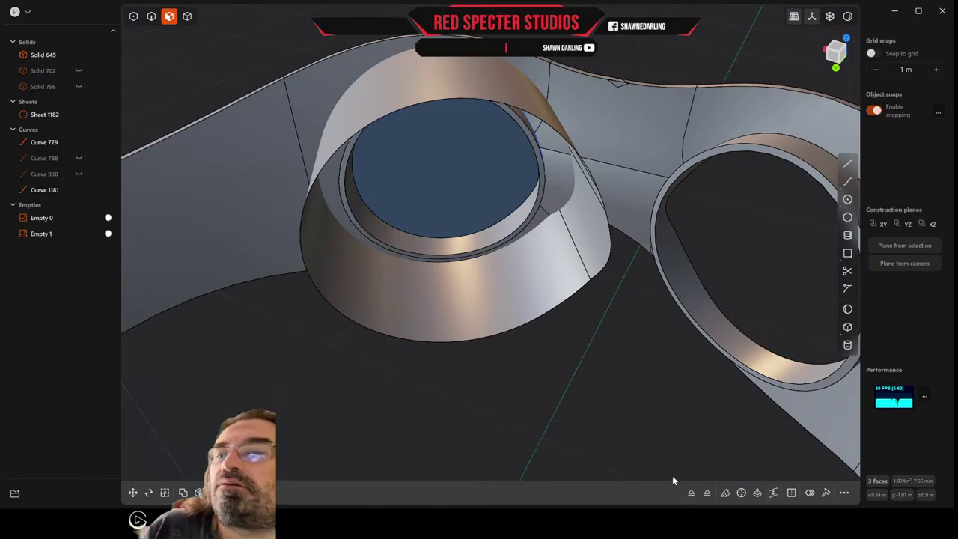
Try to offset the three sleeve faces by about -0.011 m
{"action": "left_click", "coordinate": [551, 239]}
{"action": "key", "text": "o"}
{"action": "left_click", "coordinate": [591, 238]}
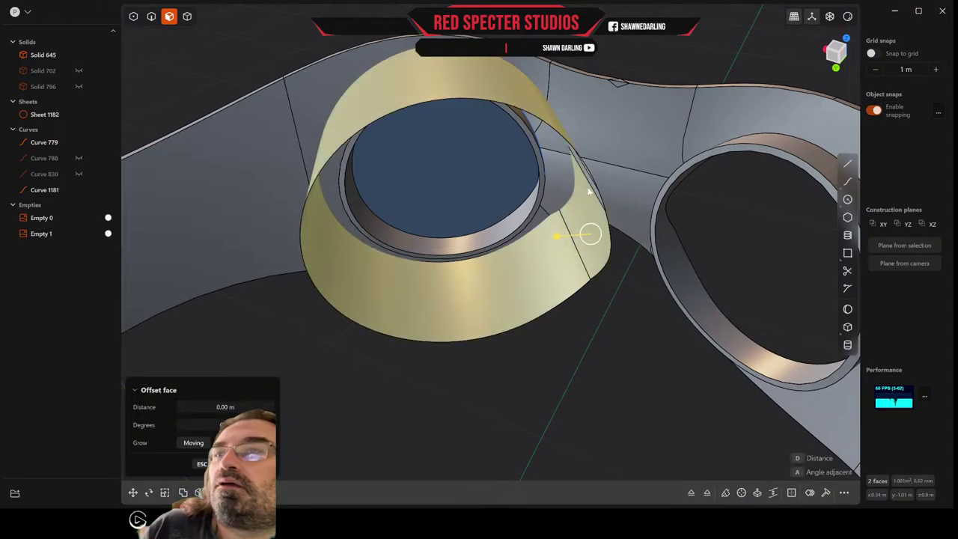
{"action": "left_click", "coordinate": [591, 184]}
{"action": "middle_click_drag", "start_coordinate": [602, 230], "coordinate": [528, 177]}
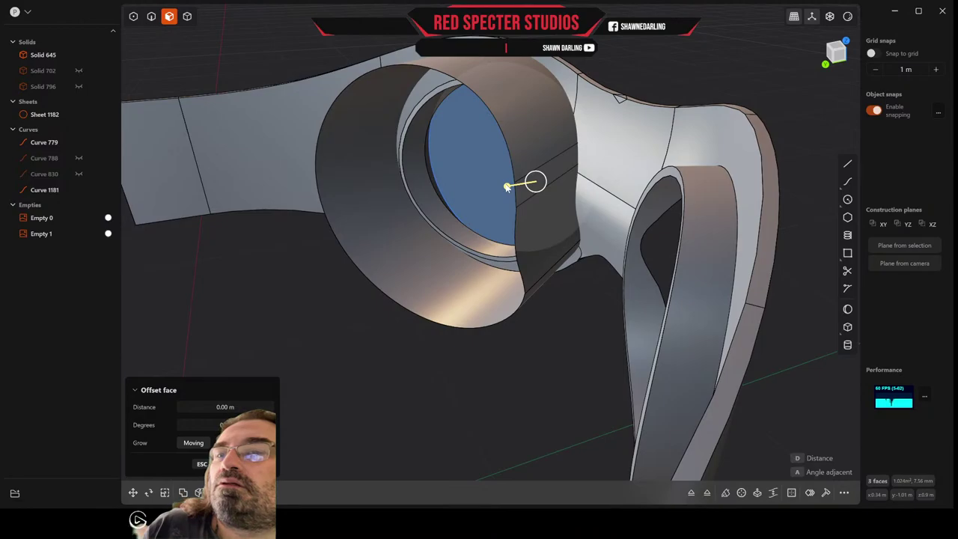
{"action": "left_click_drag", "start_coordinate": [507, 188], "coordinate": [510, 185]}
{"action": "middle_click_drag", "start_coordinate": [443, 236], "coordinate": [461, 236]}
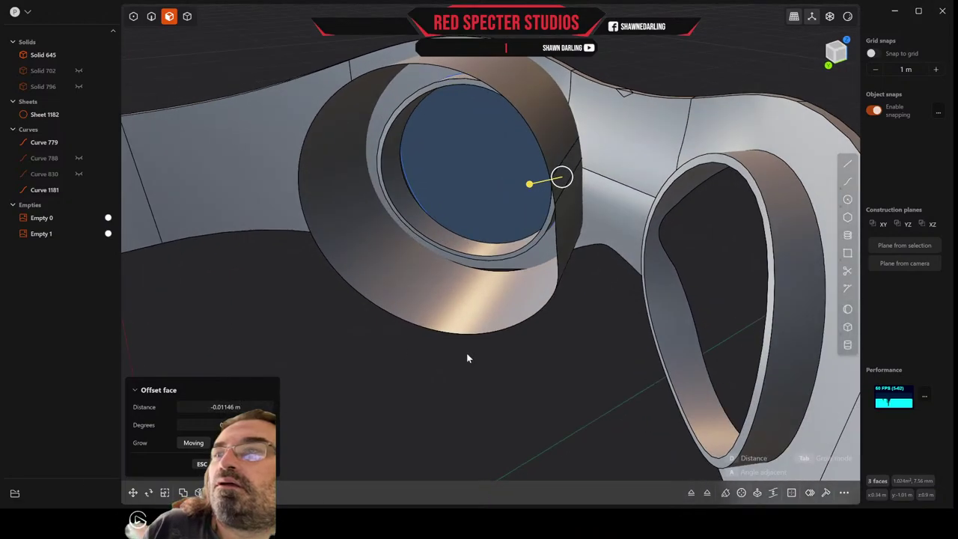
Thicken the whole sleeve sheet around the eye opening by about 0.051 m
{"action": "left_click", "coordinate": [41, 115]}
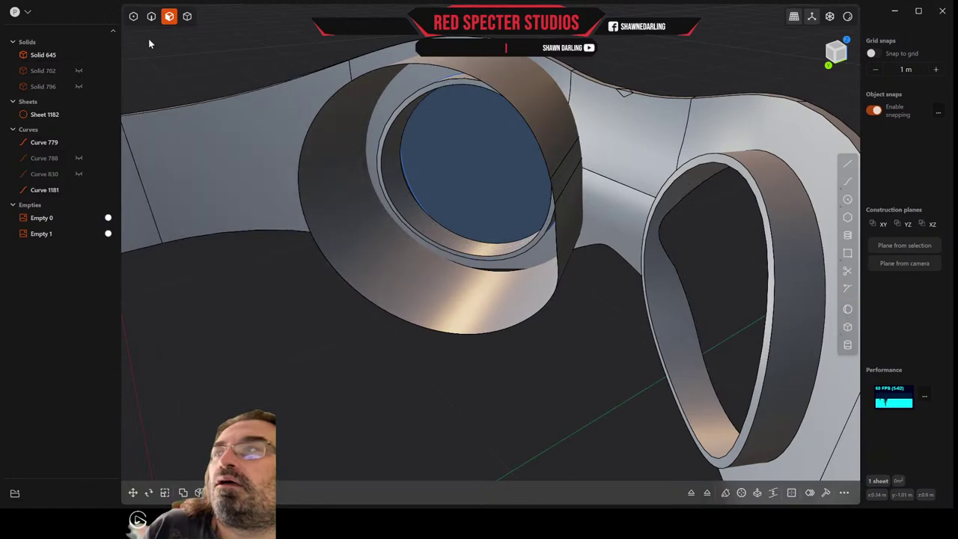
{"action": "left_click", "coordinate": [187, 17]}
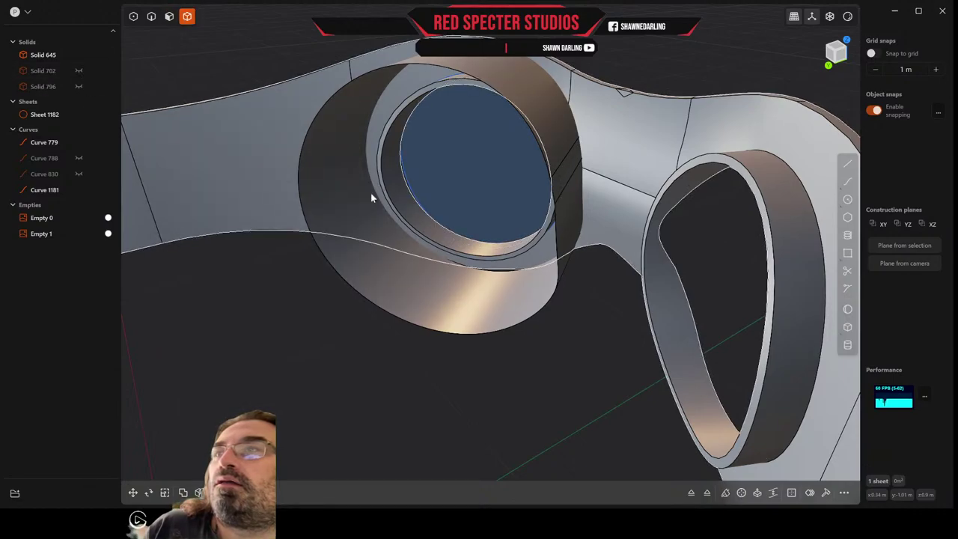
{"action": "left_click", "coordinate": [358, 252]}
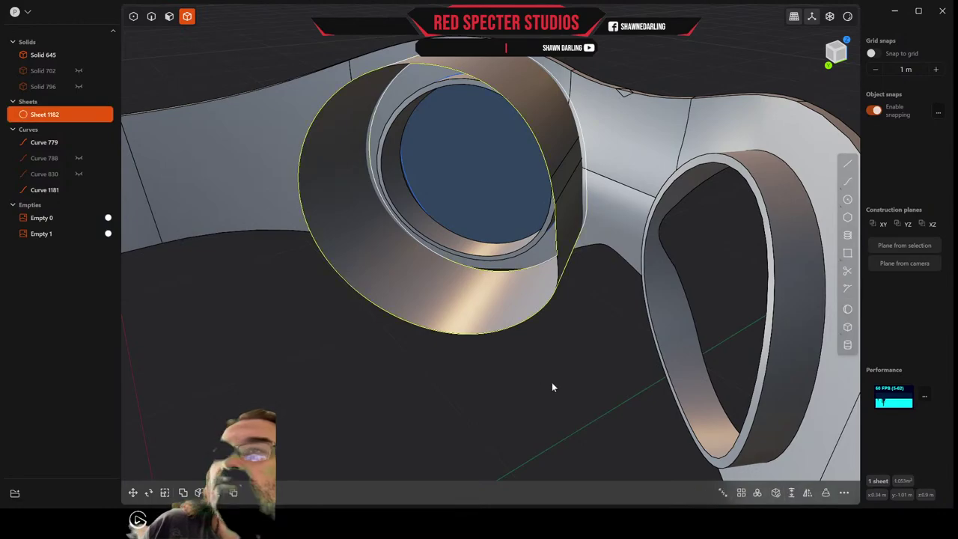
{"action": "left_click", "coordinate": [791, 492]}
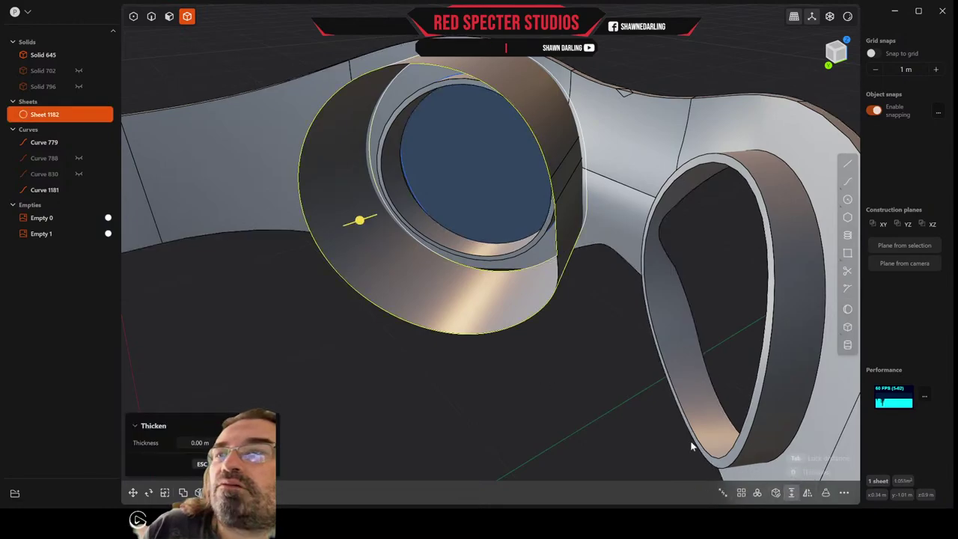
{"action": "left_click_drag", "start_coordinate": [360, 221], "coordinate": [372, 219]}
{"action": "middle_click_drag", "start_coordinate": [372, 220], "coordinate": [393, 209]}
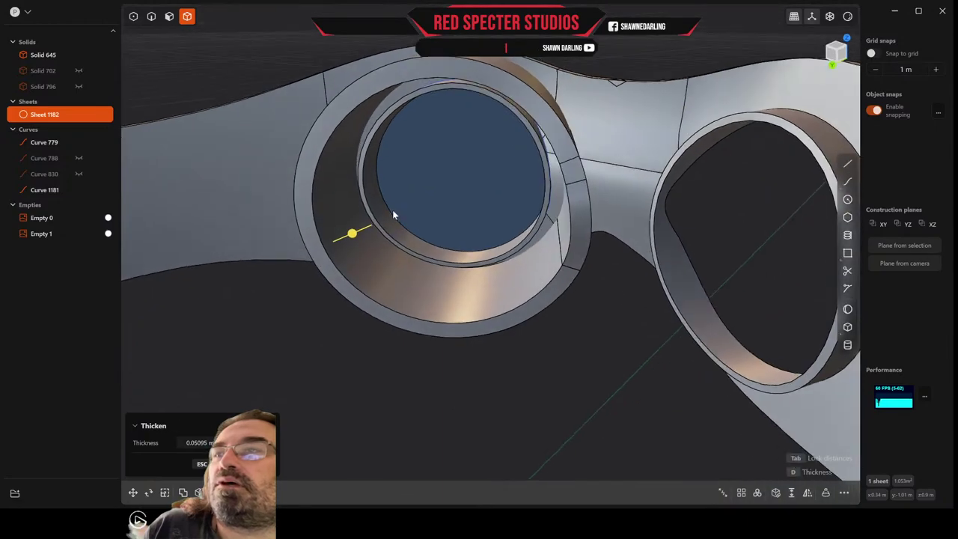
{"action": "left_click", "coordinate": [392, 209]}
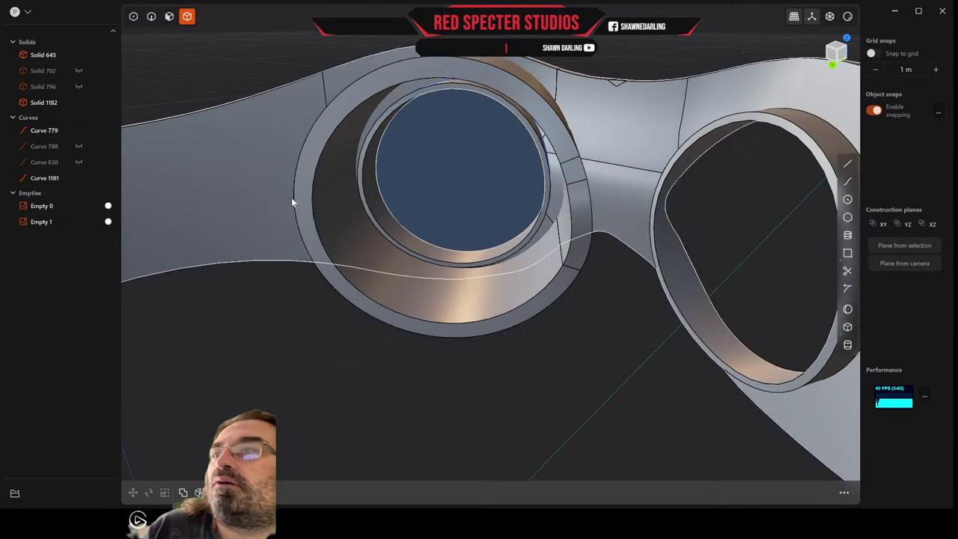
Offset the three inner faces of the thickened sleeve inward by about 0.136 m to narrow its opening
{"action": "middle_click_drag", "start_coordinate": [291, 197], "coordinate": [315, 183]}
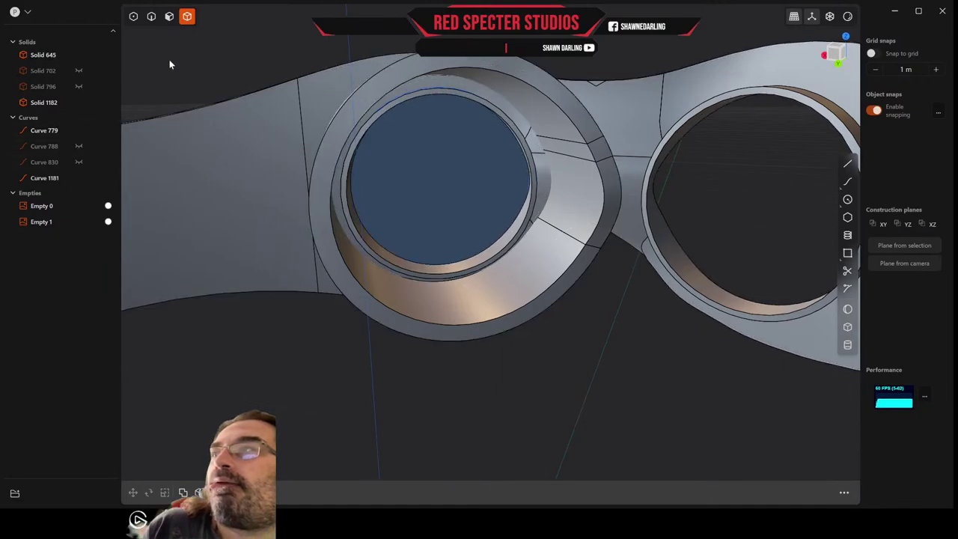
{"action": "left_click", "coordinate": [170, 16]}
{"action": "left_click", "coordinate": [411, 308]}
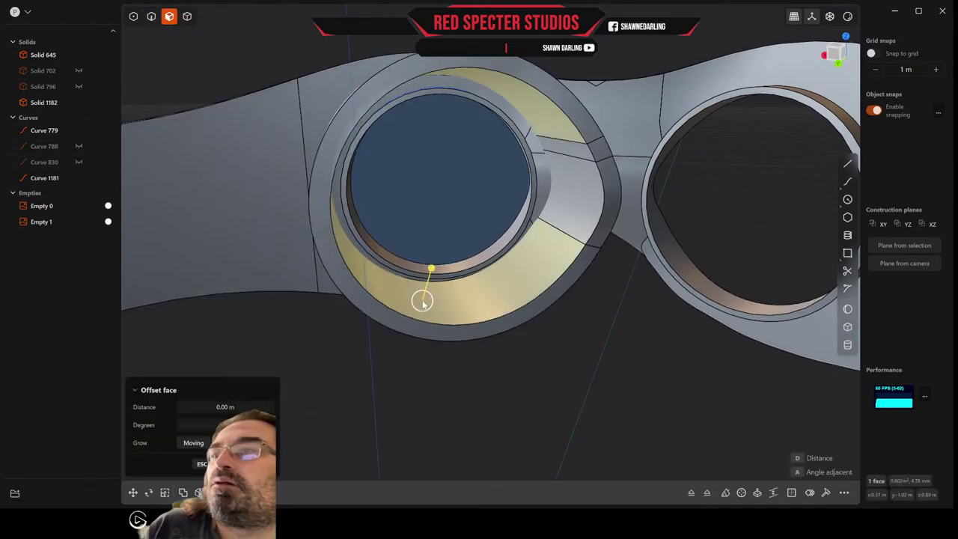
{"action": "left_click_drag", "start_coordinate": [431, 274], "coordinate": [434, 258]}
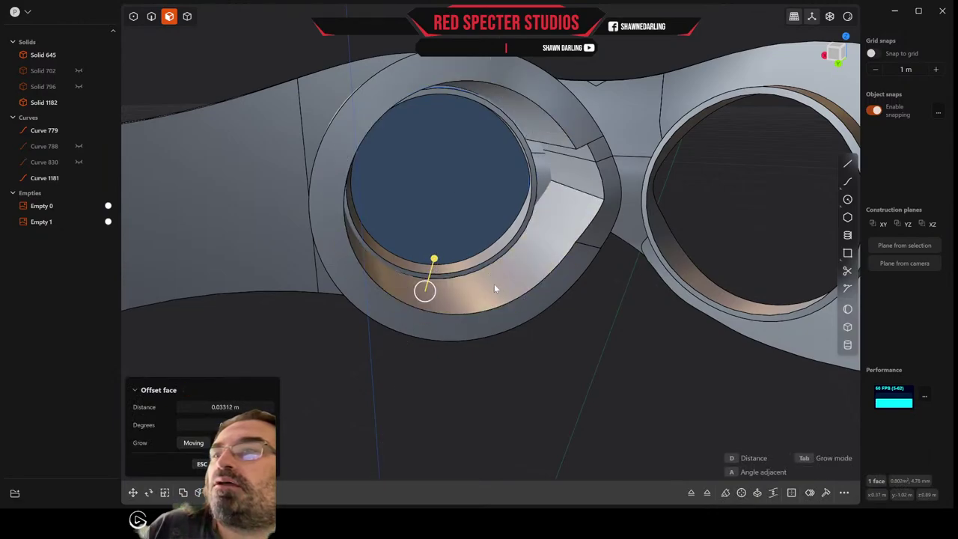
{"action": "left_click", "coordinate": [572, 171]}
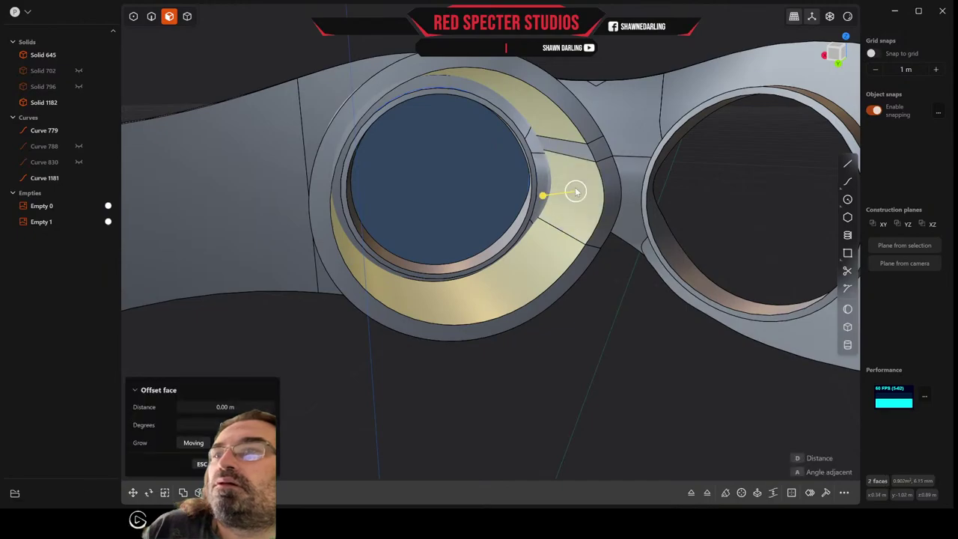
{"action": "left_click", "coordinate": [583, 155]}
{"action": "left_click_drag", "start_coordinate": [551, 167], "coordinate": [526, 177]}
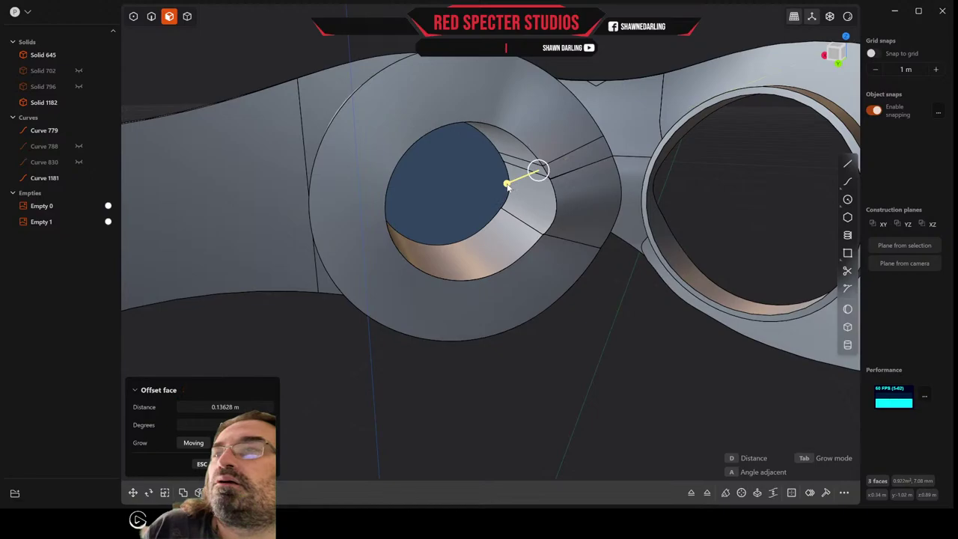
{"action": "left_click", "coordinate": [506, 182]}
{"action": "middle_click_drag", "start_coordinate": [503, 178], "coordinate": [522, 204]}
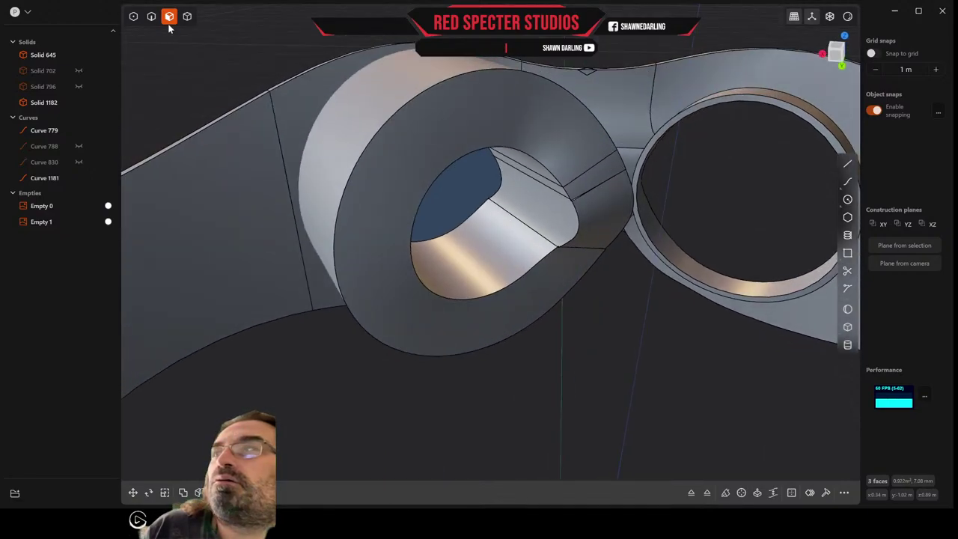
{"action": "left_click", "coordinate": [187, 16]}
{"action": "key", "text": "o"}
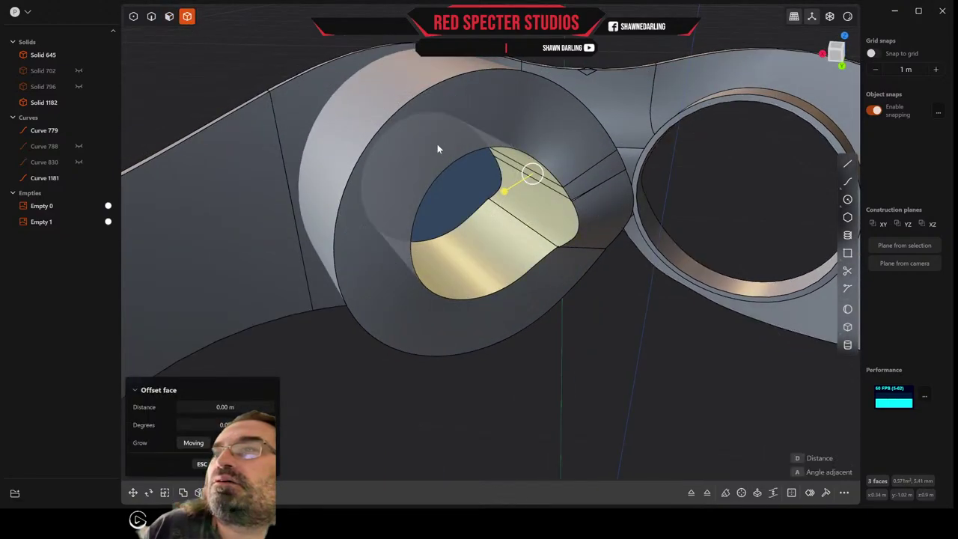
{"action": "middle_click_drag", "start_coordinate": [263, 77], "coordinate": [319, 81]}
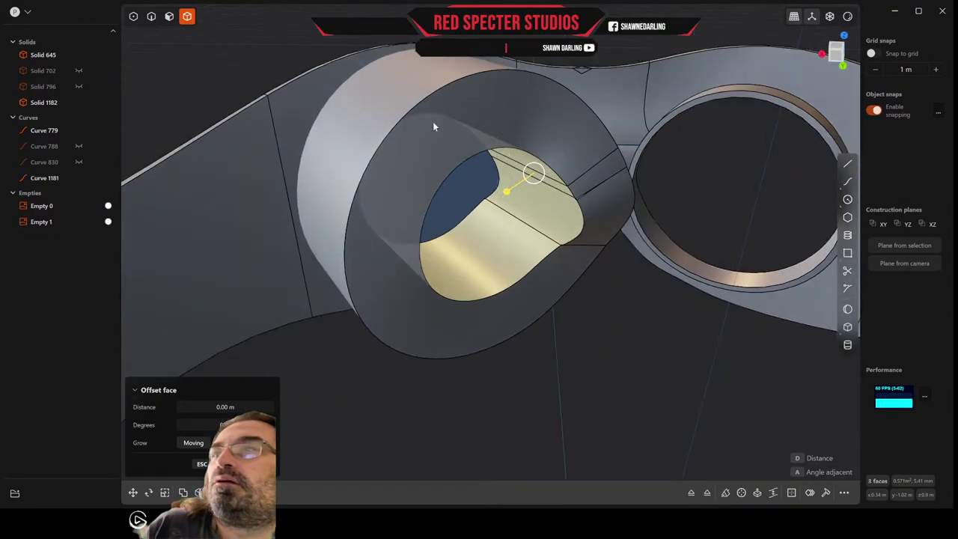
{"action": "key", "text": "Escape"}
Show the hidden Solid 702 and Solid 796 alongside the thickened sleeve
{"action": "middle_click_drag", "start_coordinate": [424, 90], "coordinate": [466, 141]}
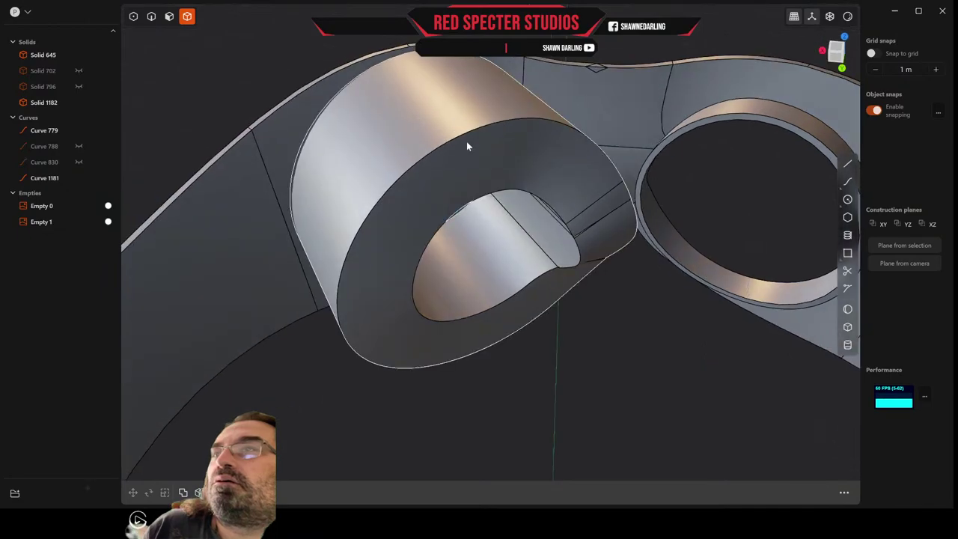
{"action": "left_click", "coordinate": [469, 140]}
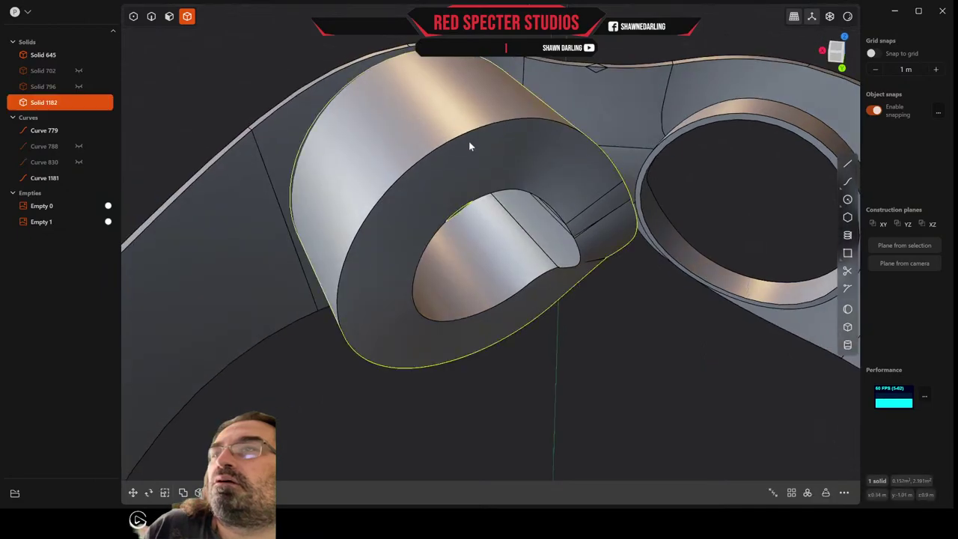
{"action": "left_click", "coordinate": [78, 71]}
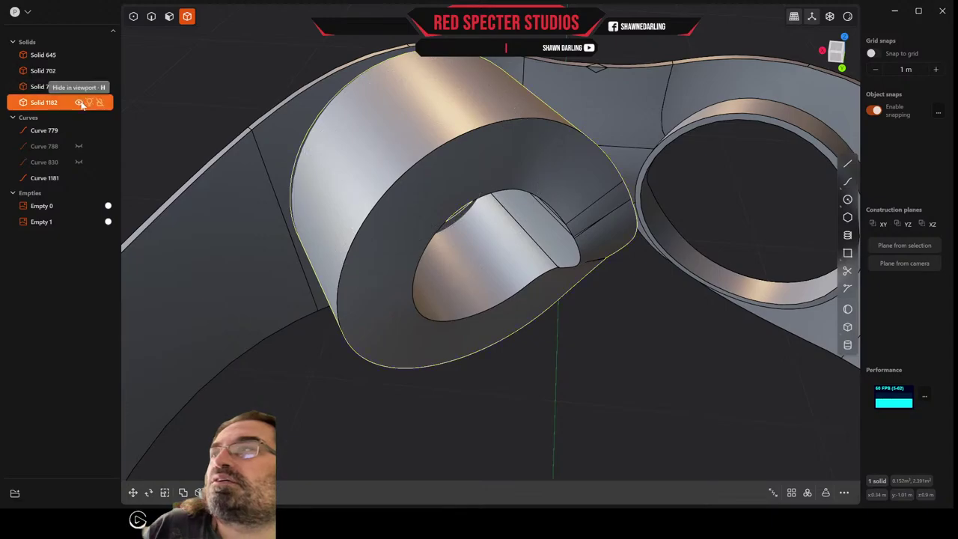
{"action": "middle_click_drag", "start_coordinate": [186, 88], "coordinate": [286, 75]}
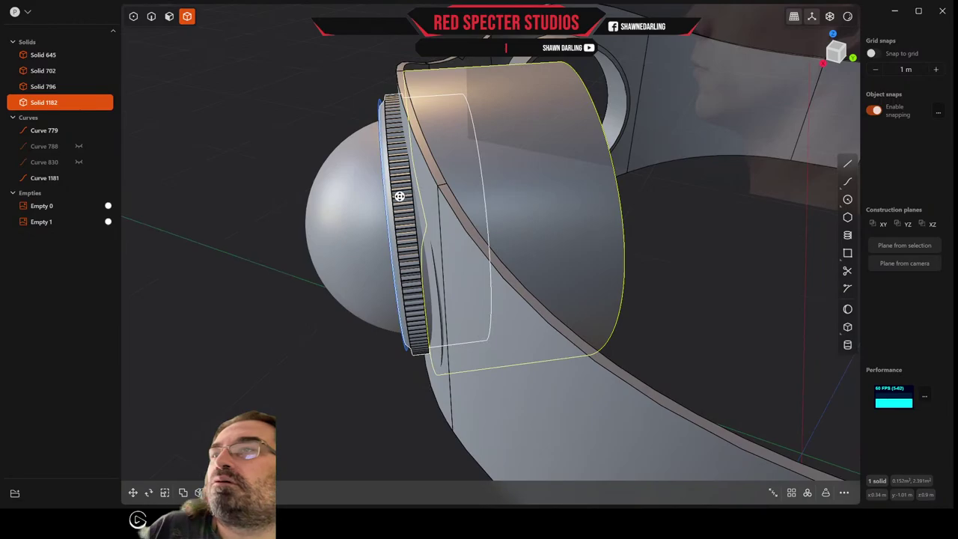
Try a Boolean with Solid 796 as the target body and the thickened sleeve as the tool body
{"action": "left_click", "coordinate": [398, 196]}
{"action": "middle_click_drag", "start_coordinate": [265, 319], "coordinate": [184, 303]}
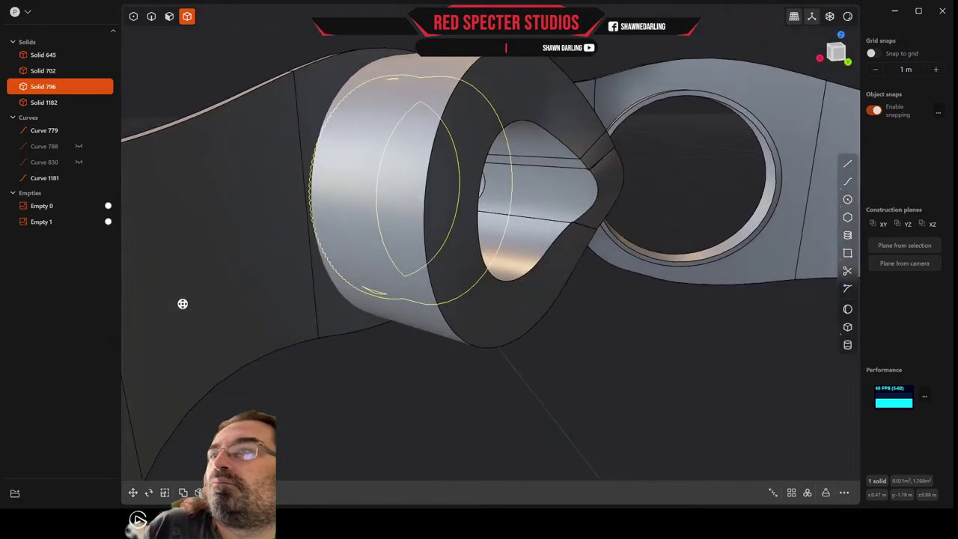
{"action": "left_click", "coordinate": [184, 492]}
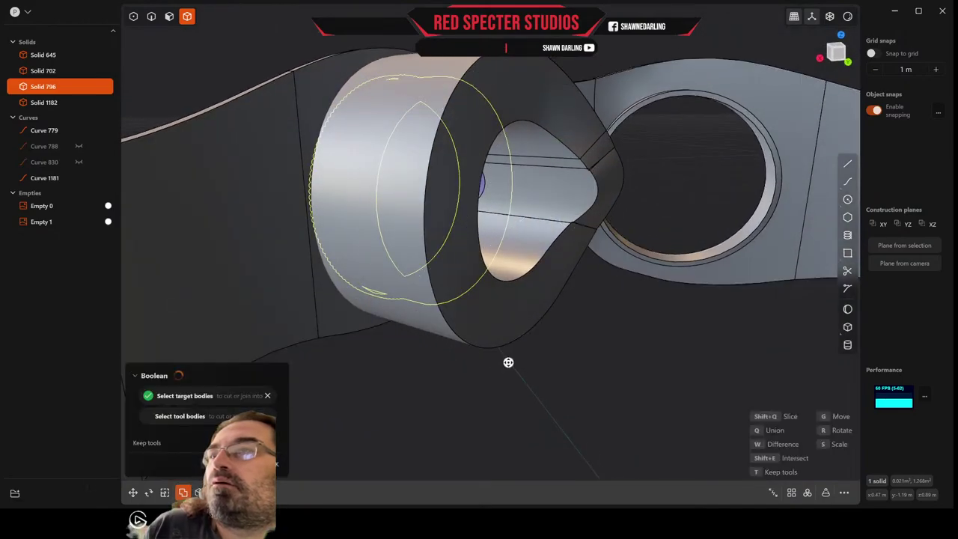
{"action": "left_click", "coordinate": [509, 309]}
{"action": "middle_click_drag", "start_coordinate": [513, 313], "coordinate": [555, 363]}
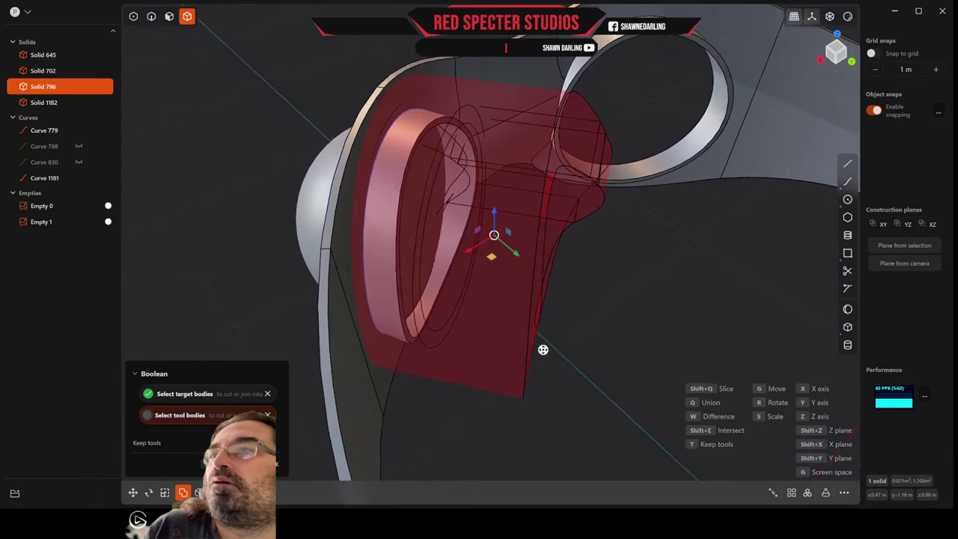
{"action": "key", "text": "Escape"}
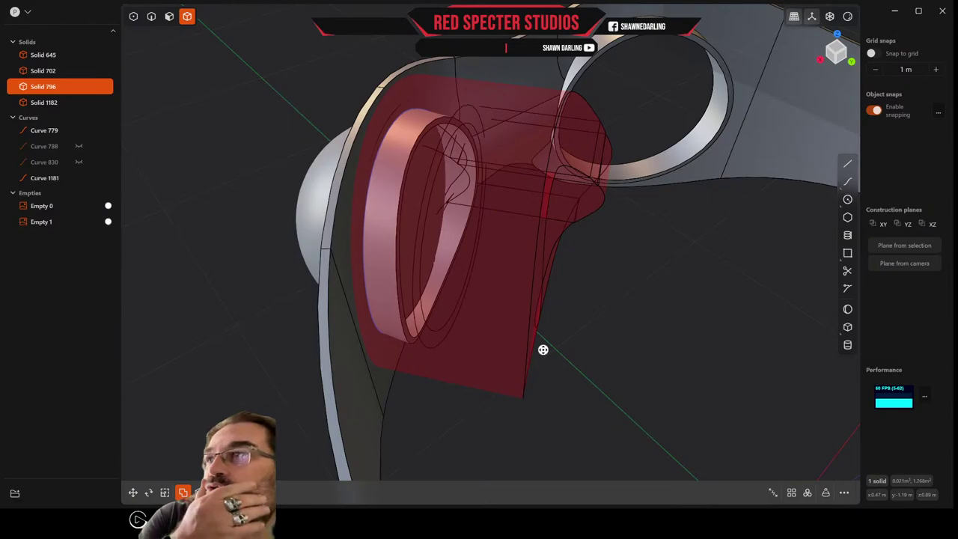
Delete the thickened sleeve solid, Solid 1182
{"action": "key", "text": "Delete"}
{"action": "middle_click_drag", "start_coordinate": [568, 352], "coordinate": [549, 337]}
{"action": "left_click", "coordinate": [494, 293]}
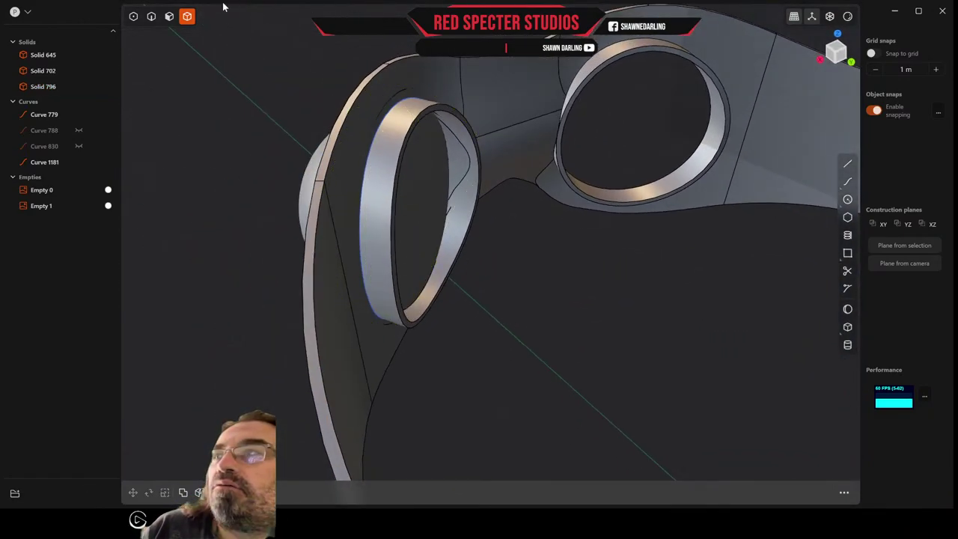
Try to offset the rear rim face of the lens-side eye ring by about -0.027 m
{"action": "left_click", "coordinate": [169, 16]}
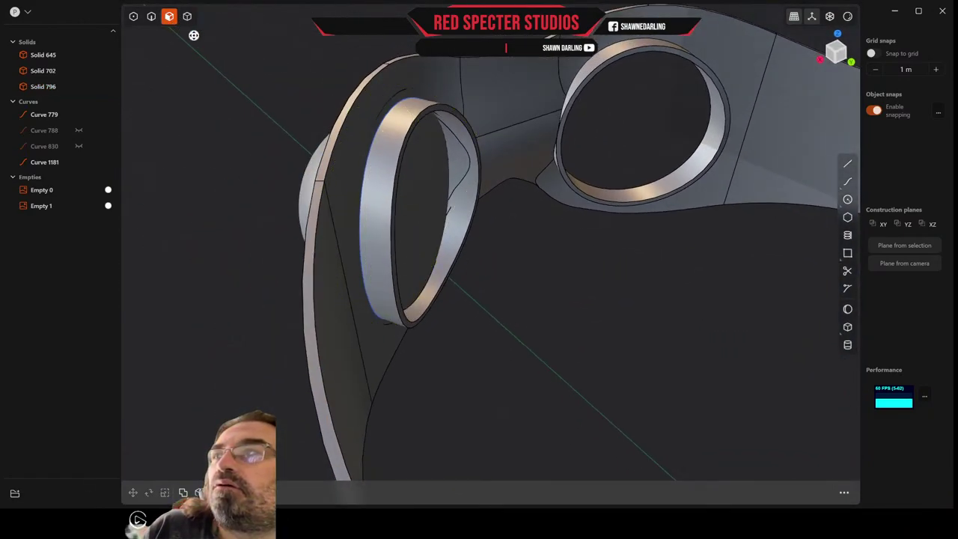
{"action": "left_click", "coordinate": [436, 109]}
{"action": "key", "text": "o"}
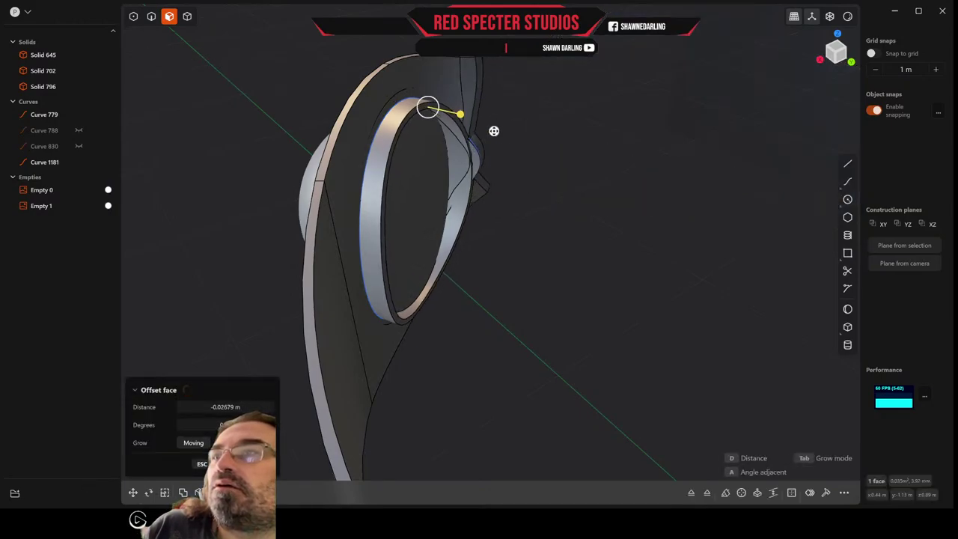
{"action": "middle_click_drag", "start_coordinate": [494, 131], "coordinate": [432, 169]}
{"action": "key", "text": "Escape"}
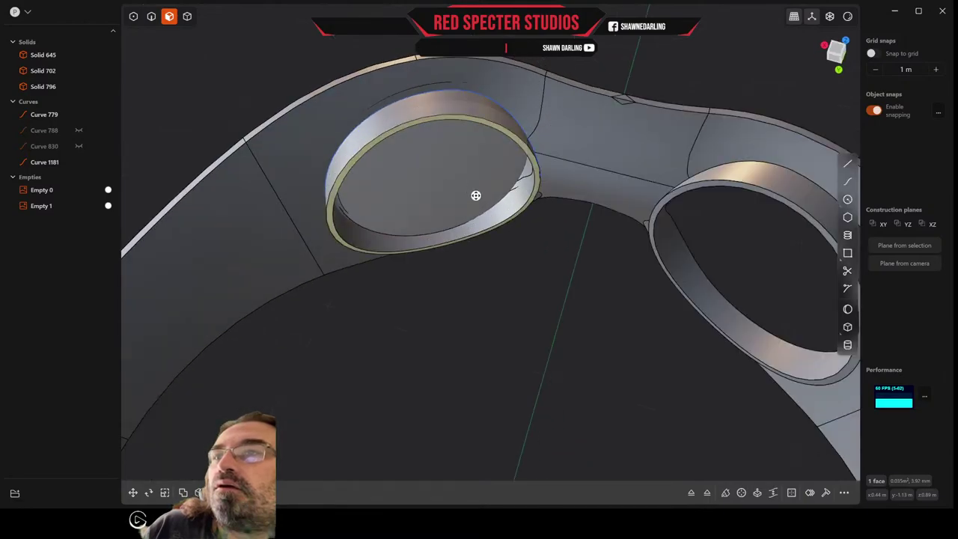
Delete the face that closes off the inside of the lens-side eye ring
{"action": "middle_click_drag", "start_coordinate": [476, 196], "coordinate": [419, 184]}
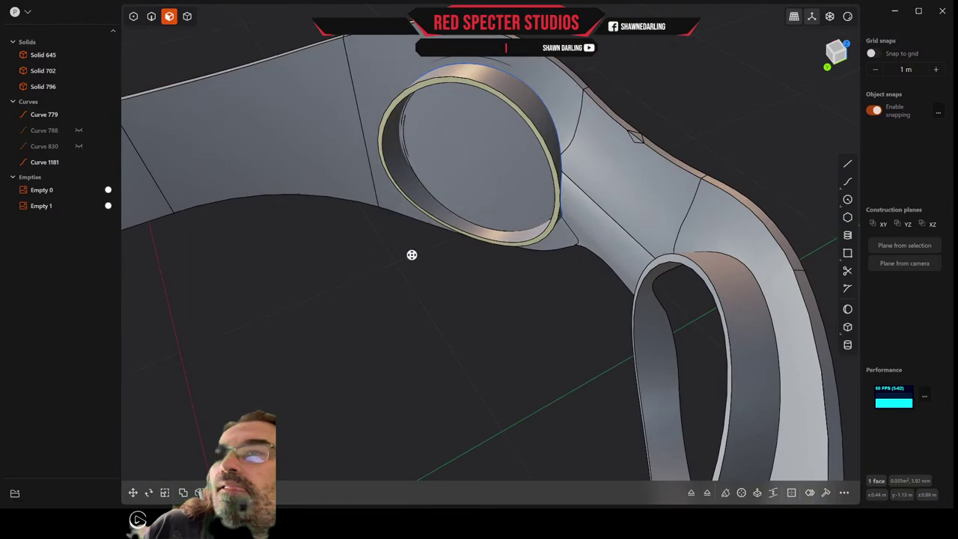
{"action": "middle_click_drag", "start_coordinate": [412, 255], "coordinate": [440, 216]}
{"action": "middle_click_drag", "start_coordinate": [531, 203], "coordinate": [412, 149]}
{"action": "mouse_move", "coordinate": [573, 254]}
{"action": "middle_mouse_down"}
{"action": "mouse_move", "coordinate": [524, 168]}
{"action": "mouse_move", "coordinate": [511, 113]}
{"action": "mouse_move", "coordinate": [507, 137]}
{"action": "mouse_move", "coordinate": [526, 192]}
{"action": "mouse_move", "coordinate": [584, 226]}
{"action": "mouse_move", "coordinate": [561, 240]}
{"action": "middle_mouse_up"}
{"action": "left_click", "coordinate": [427, 190]}
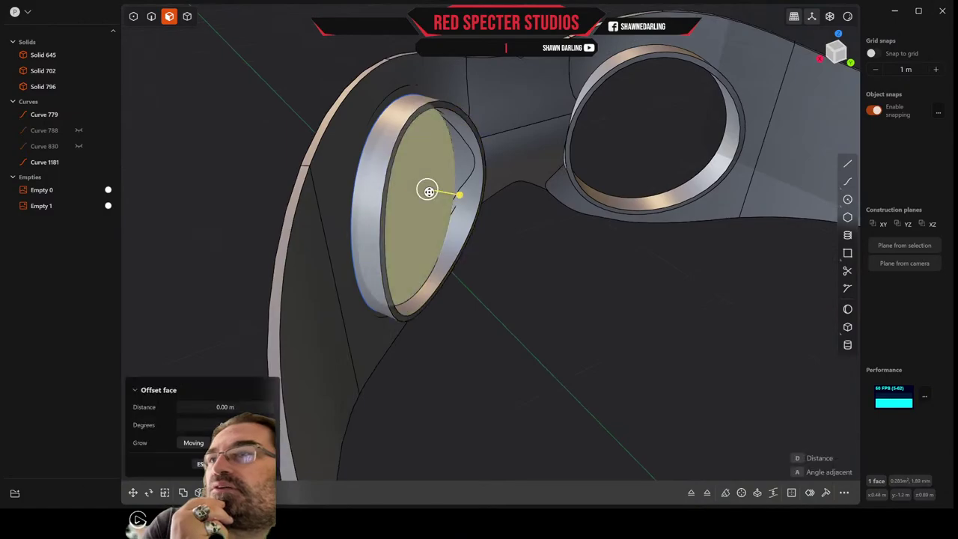
{"action": "middle_click_drag", "start_coordinate": [427, 189], "coordinate": [490, 282]}
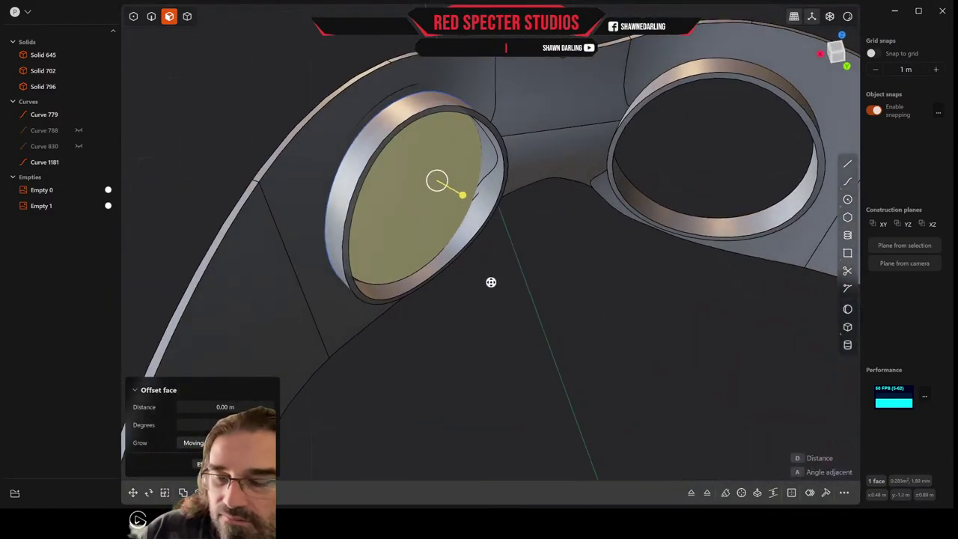
{"action": "key", "text": "Delete"}
Try a fillet on the mask's upper rim, selecting the edges along its front, sides and rear ends
{"action": "middle_click_drag", "start_coordinate": [497, 211], "coordinate": [584, 182]}
{"action": "middle_click_drag", "start_coordinate": [577, 232], "coordinate": [511, 223]}
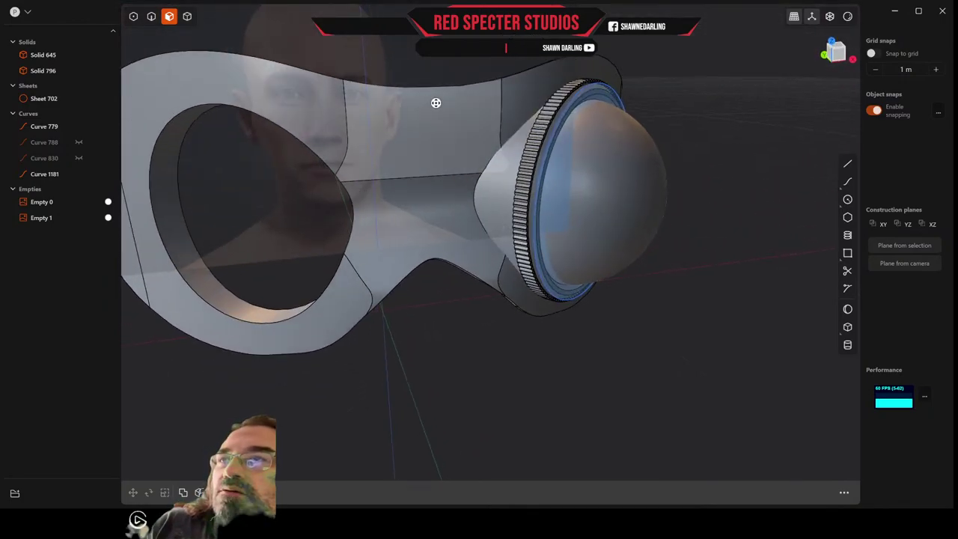
{"action": "key", "text": "2"}
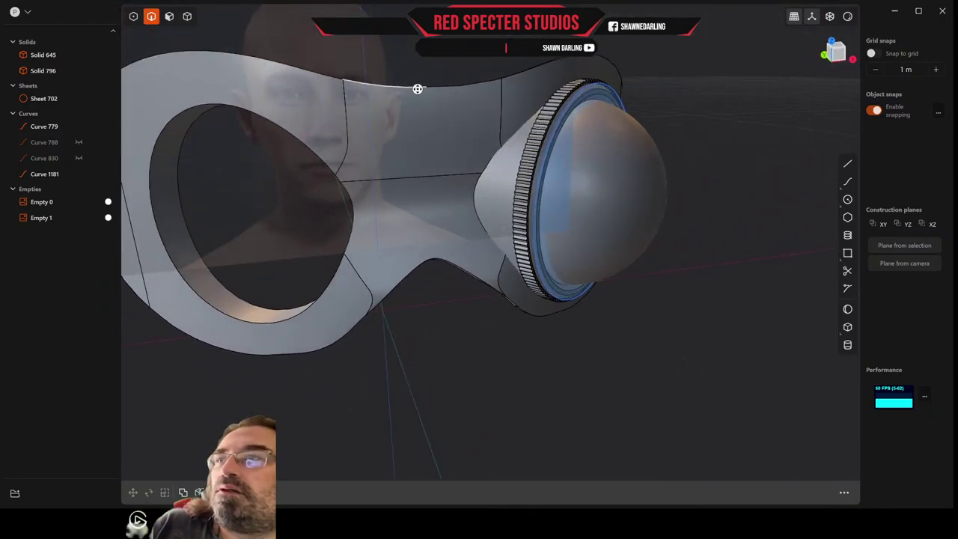
{"action": "middle_click_drag", "start_coordinate": [457, 87], "coordinate": [468, 115]}
{"action": "left_click", "coordinate": [473, 123]}
{"action": "key", "text": "f"}
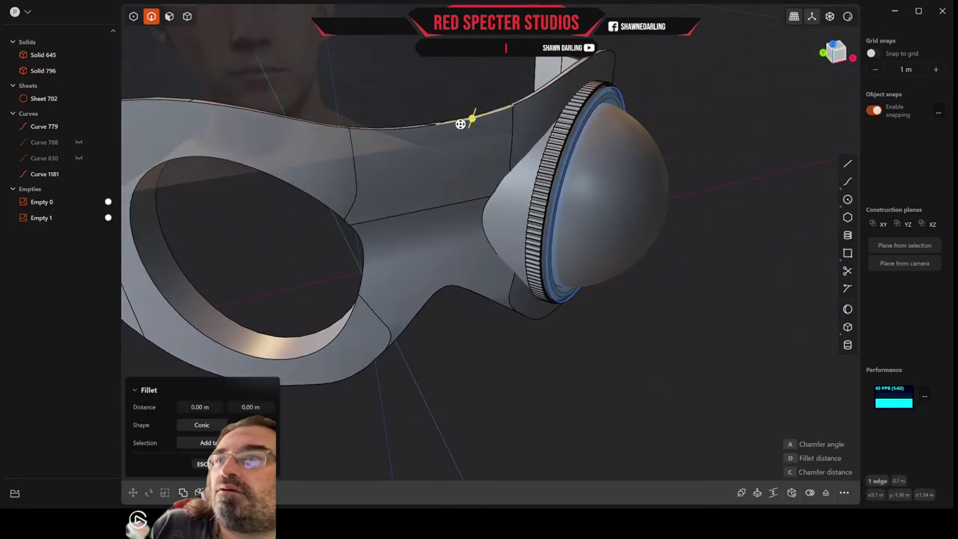
{"action": "middle_click_drag", "start_coordinate": [414, 131], "coordinate": [526, 123]}
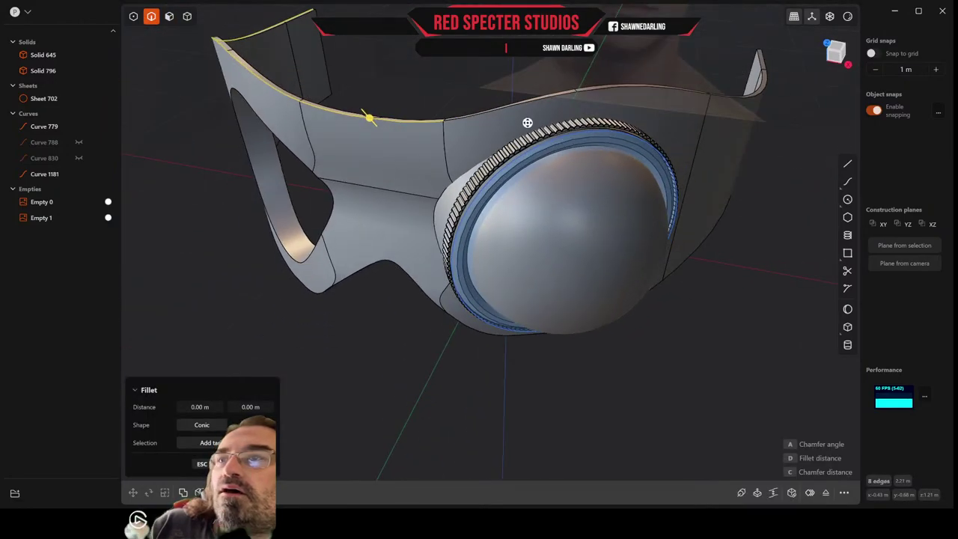
{"action": "left_click", "coordinate": [506, 116]}
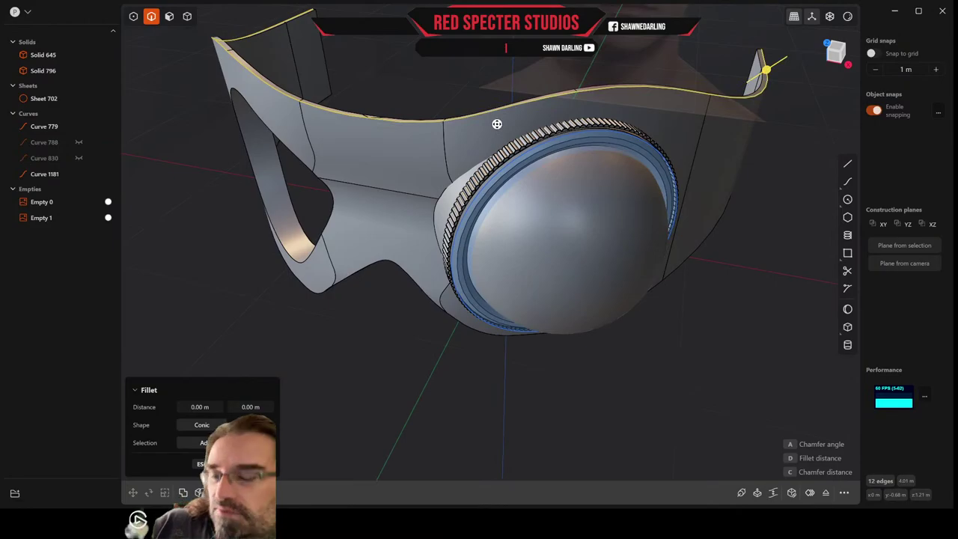
Try offsetting the mask's selected upper rim edges by about -0.239 m and about -0.095 m, and clear the selection
{"action": "key", "text": "o"}
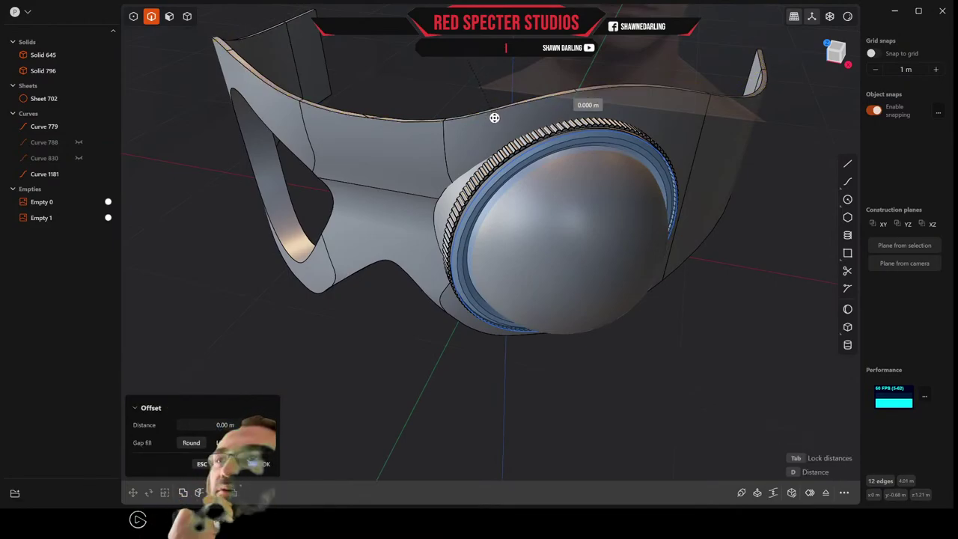
{"action": "left_click_drag", "start_coordinate": [490, 127], "coordinate": [477, 107]}
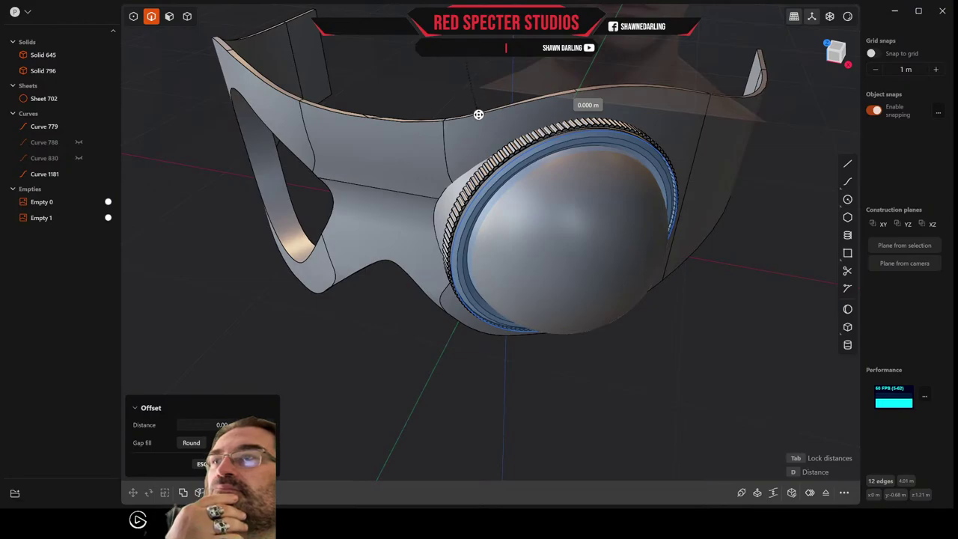
{"action": "left_click_drag", "start_coordinate": [481, 127], "coordinate": [481, 140]}
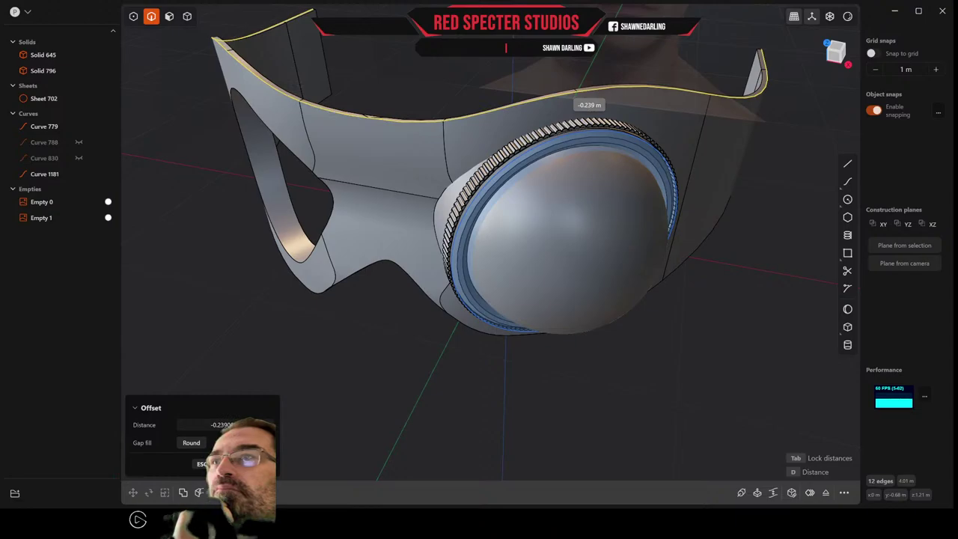
{"action": "left_click_drag", "start_coordinate": [589, 105], "coordinate": [449, 37]}
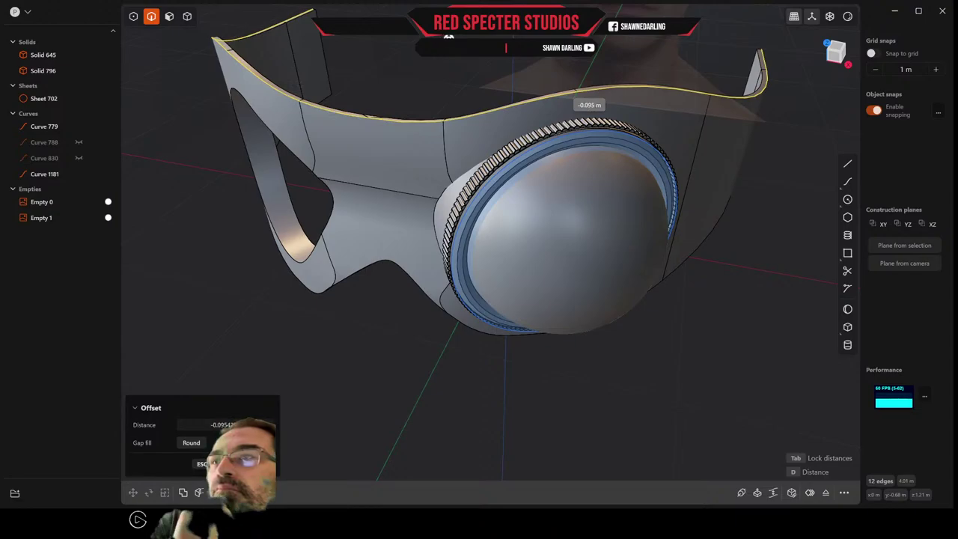
{"action": "left_click_drag", "start_coordinate": [589, 105], "coordinate": [587, 105]}
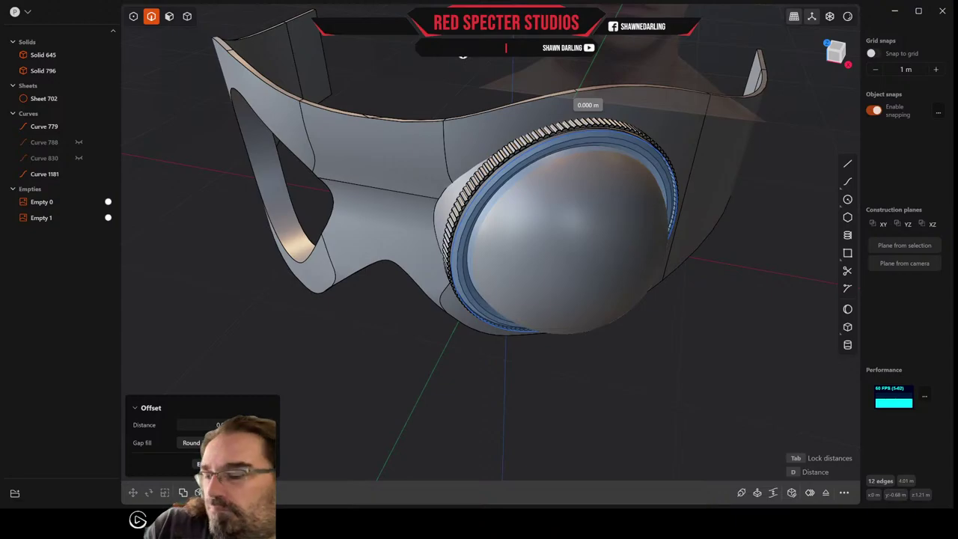
{"action": "middle_click_drag", "start_coordinate": [462, 54], "coordinate": [535, 98]}
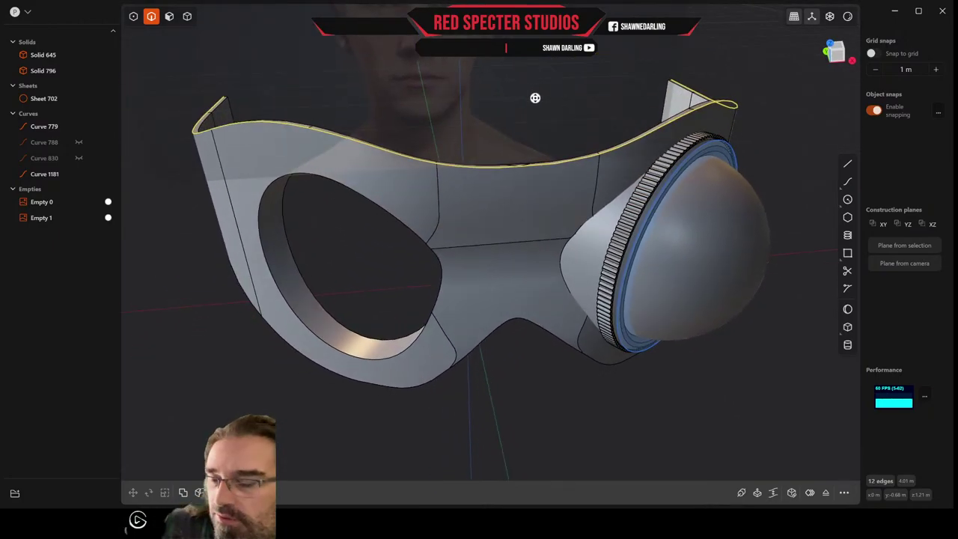
{"action": "middle_click_drag", "start_coordinate": [429, 109], "coordinate": [404, 146]}
{"action": "scroll", "coordinate": [561, 154], "scroll_direction": "up", "scroll_amount": 2}
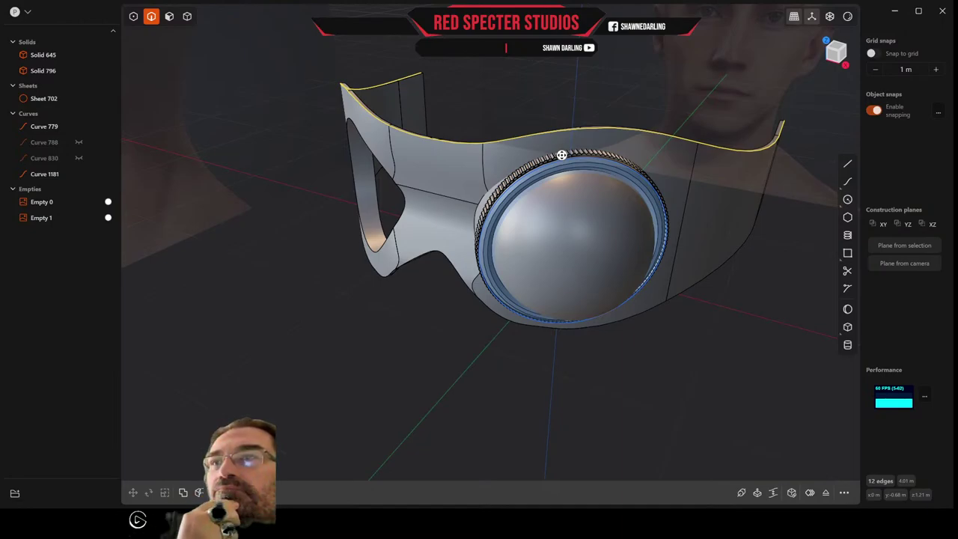
{"action": "left_click", "coordinate": [571, 74]}
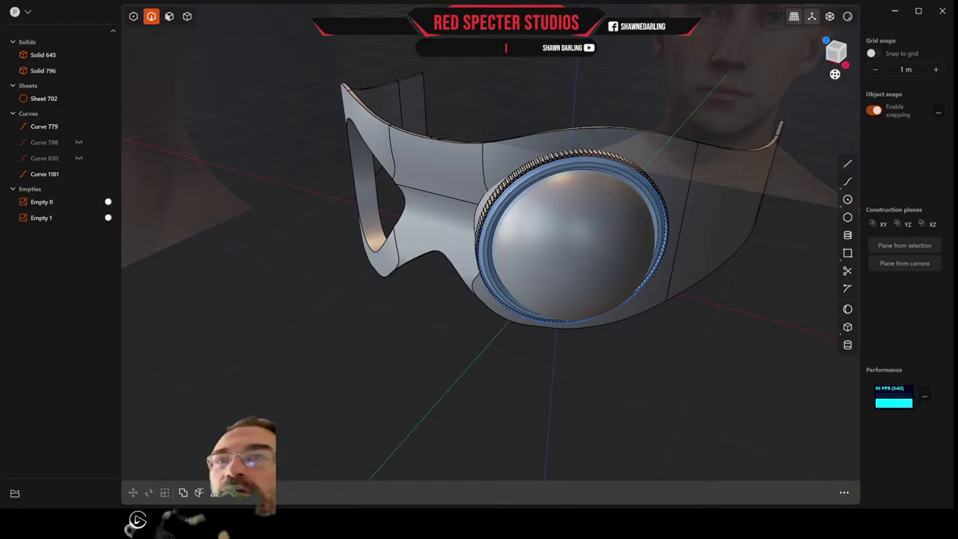
Hide Solid 796, Sheet 702 and Curve 779, keeping the mask body, Solid 645, in view
{"action": "left_click", "coordinate": [843, 56]}
{"action": "middle_click_drag", "start_coordinate": [588, 113], "coordinate": [447, 288], "text": "shift"}
{"action": "scroll", "coordinate": [456, 262], "scroll_direction": "down", "scroll_amount": 1}
{"action": "scroll", "coordinate": [457, 262], "scroll_direction": "down", "scroll_amount": 5}
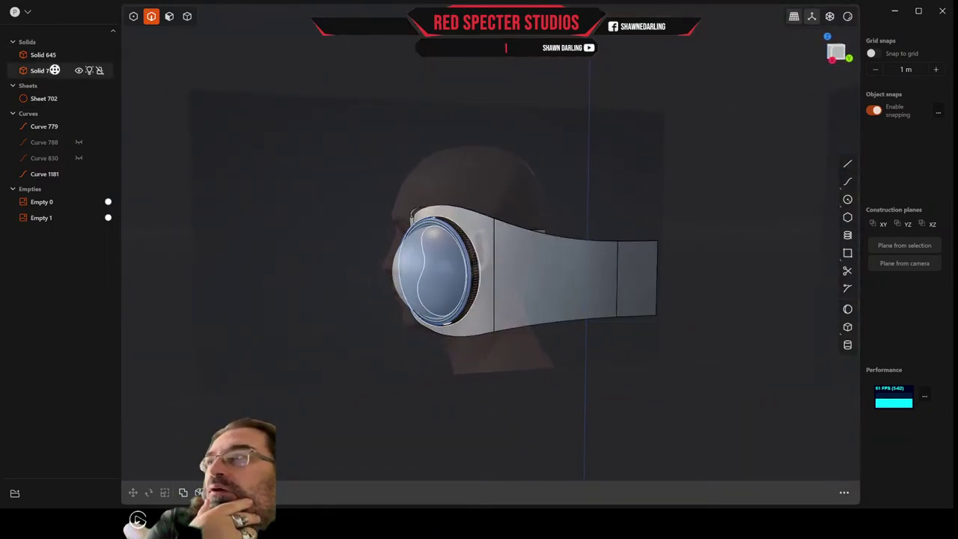
{"action": "left_click", "coordinate": [79, 70]}
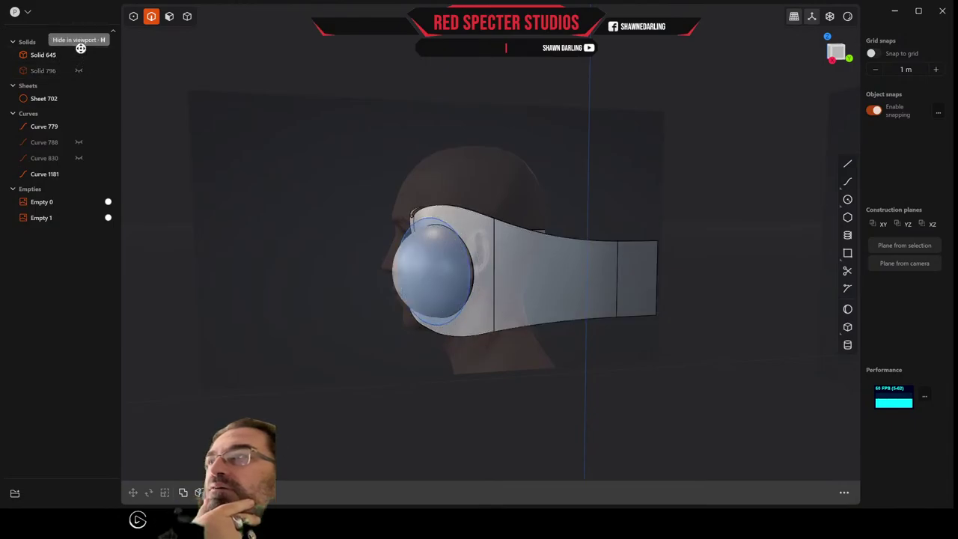
{"action": "left_click", "coordinate": [79, 55]}
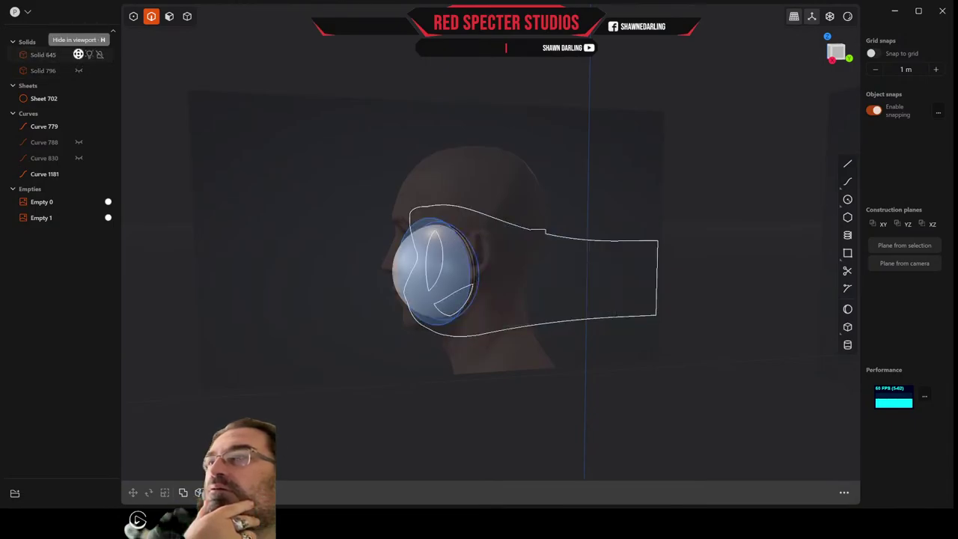
{"action": "left_click", "coordinate": [78, 54]}
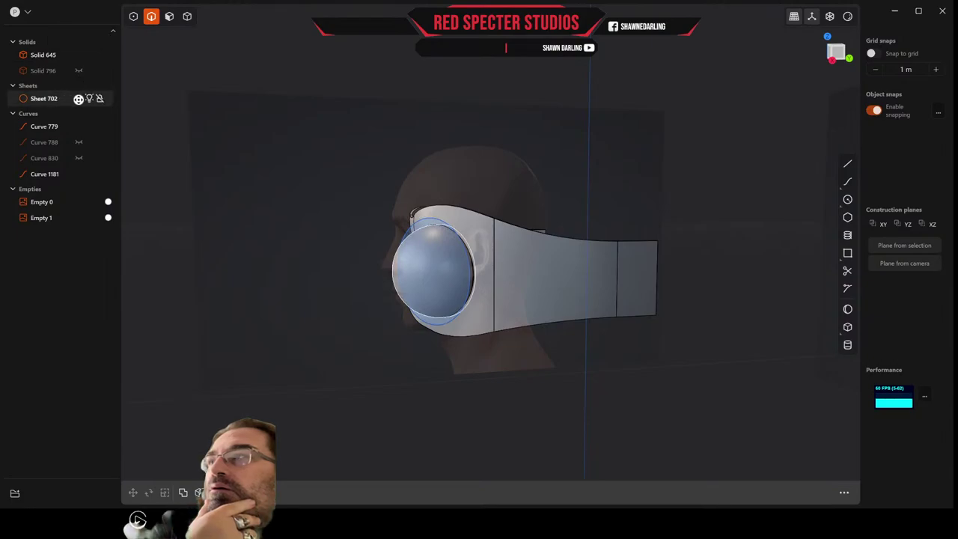
{"action": "left_click", "coordinate": [79, 98]}
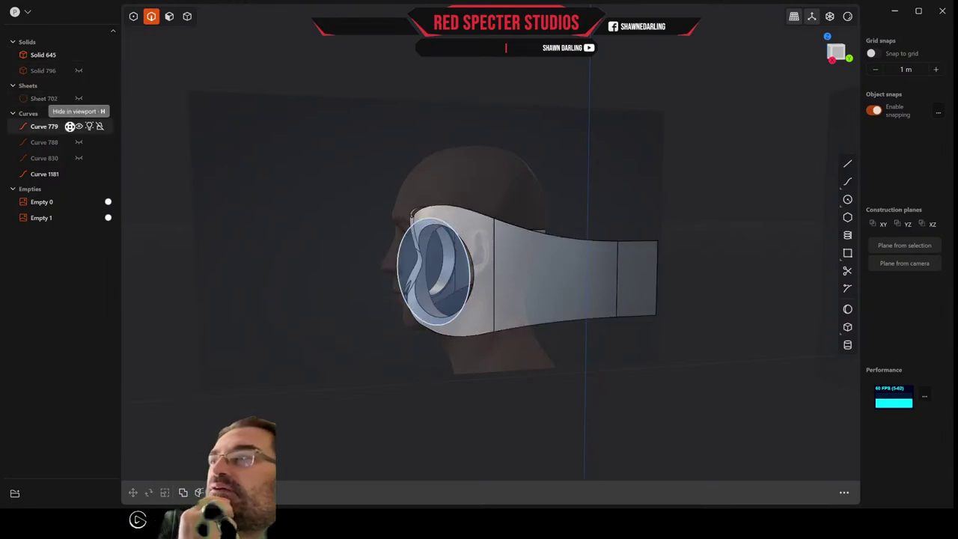
{"action": "left_click", "coordinate": [78, 126]}
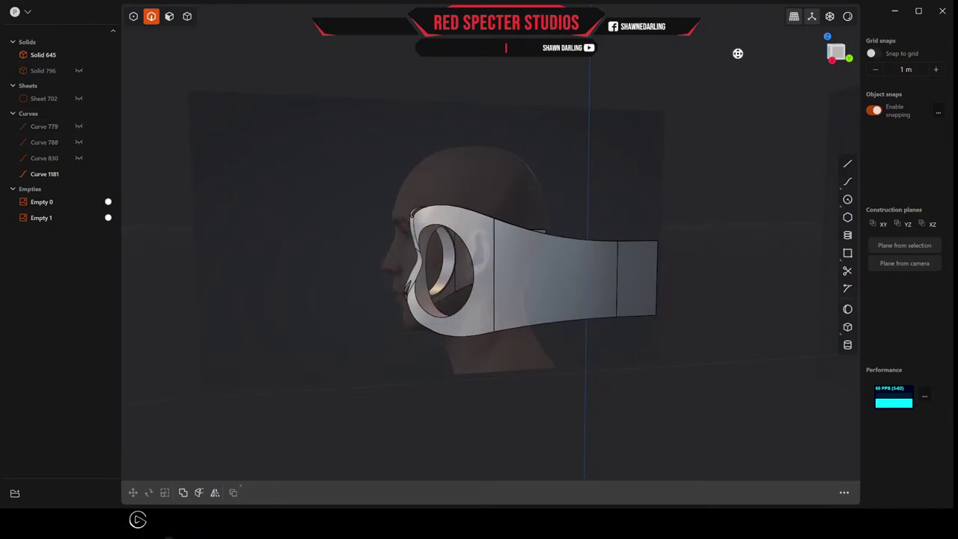
In the YZ side view, draw a polyline from ahead of the nose bridge, inset along the mask's upper edge, strap end and lower edge
{"action": "left_click", "coordinate": [836, 56]}
{"action": "scroll", "coordinate": [469, 193], "scroll_direction": "up", "scroll_amount": 1}
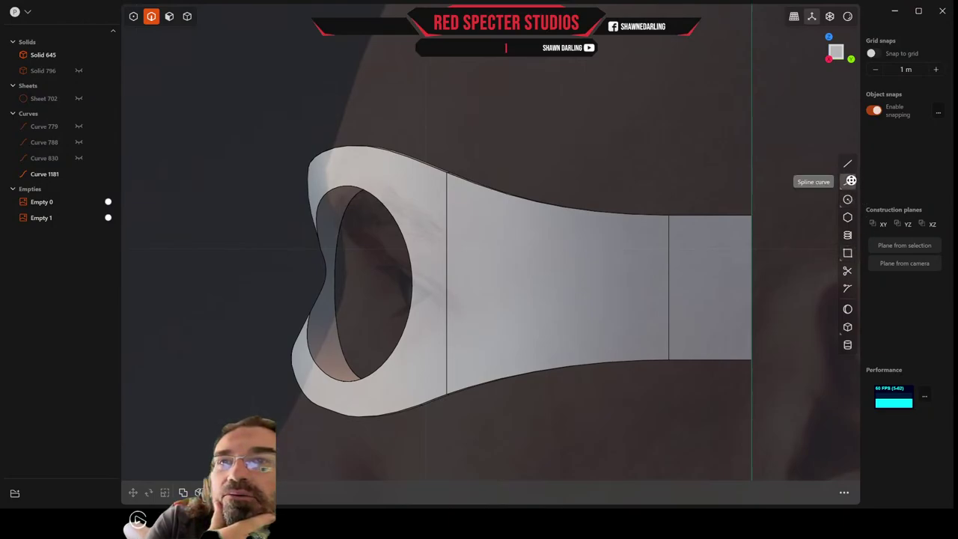
{"action": "left_click", "coordinate": [847, 164]}
{"action": "scroll", "coordinate": [500, 142], "scroll_direction": "down", "scroll_amount": 2}
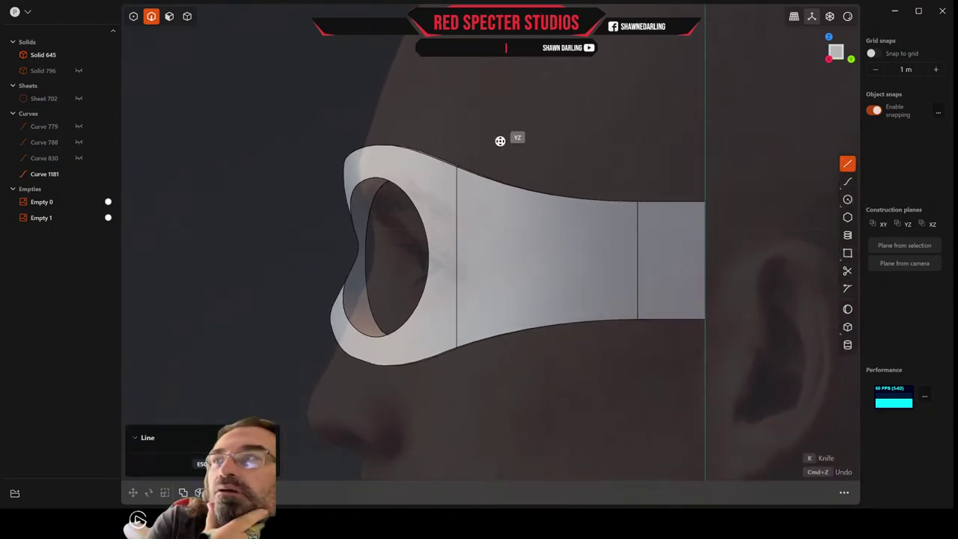
{"action": "scroll", "coordinate": [500, 140], "scroll_direction": "down", "scroll_amount": 1}
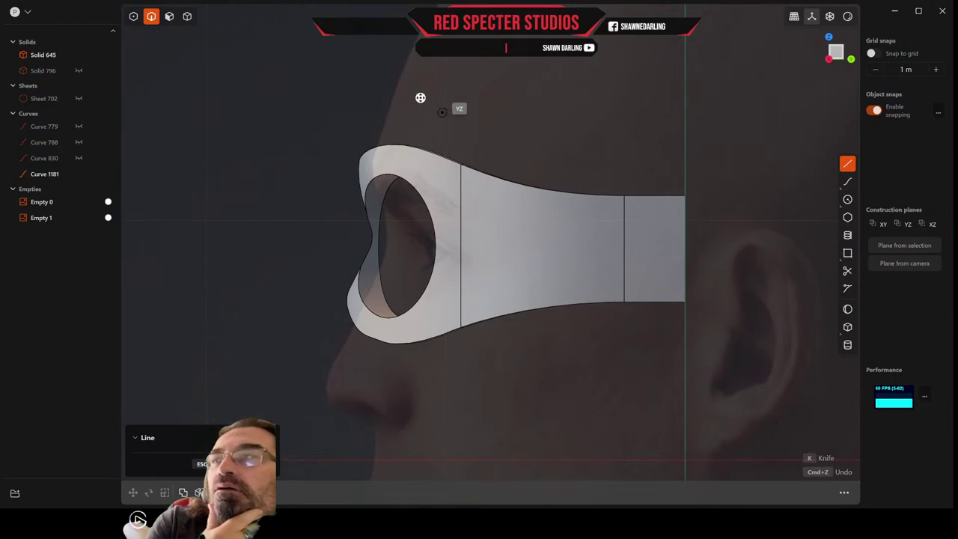
{"action": "left_click", "coordinate": [335, 194]}
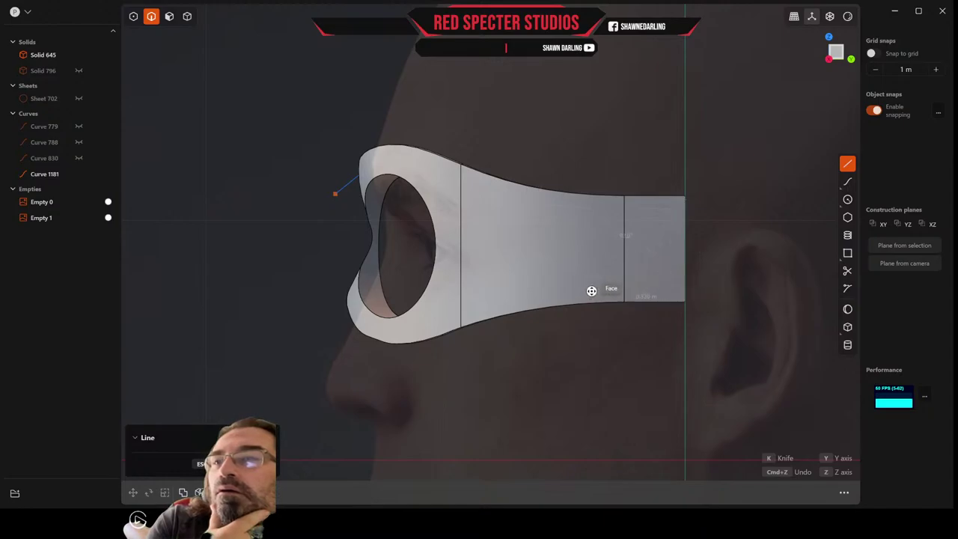
{"action": "left_click", "coordinate": [460, 314]}
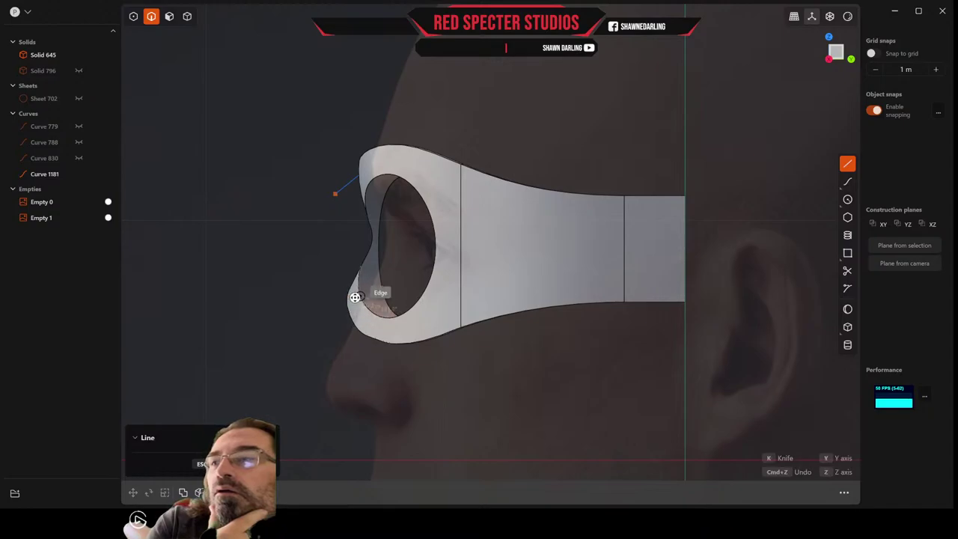
Finish the polyline around the mask's lower front corner, ending it ahead of the nose bridge with the front left open
{"action": "scroll", "coordinate": [352, 298], "scroll_direction": "up", "scroll_amount": 5}
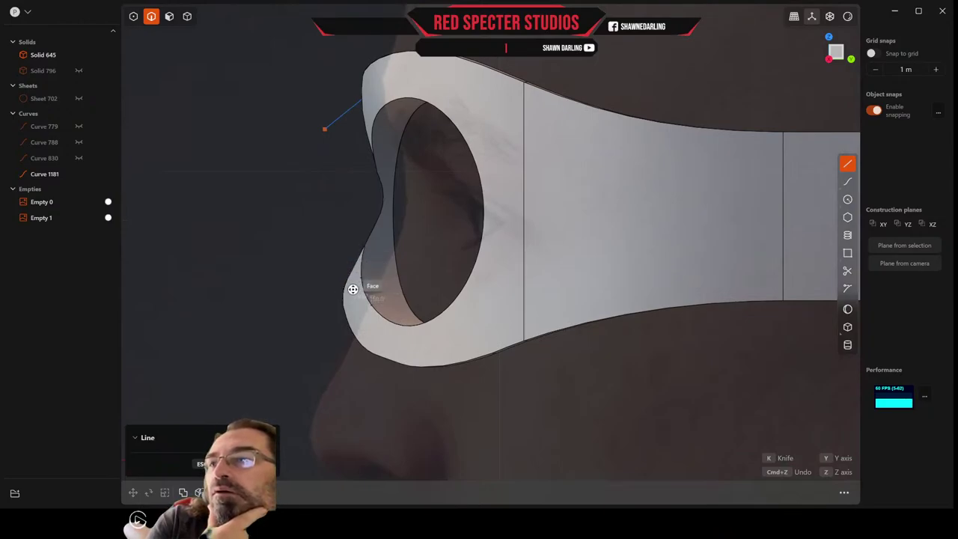
{"action": "left_click", "coordinate": [352, 268]}
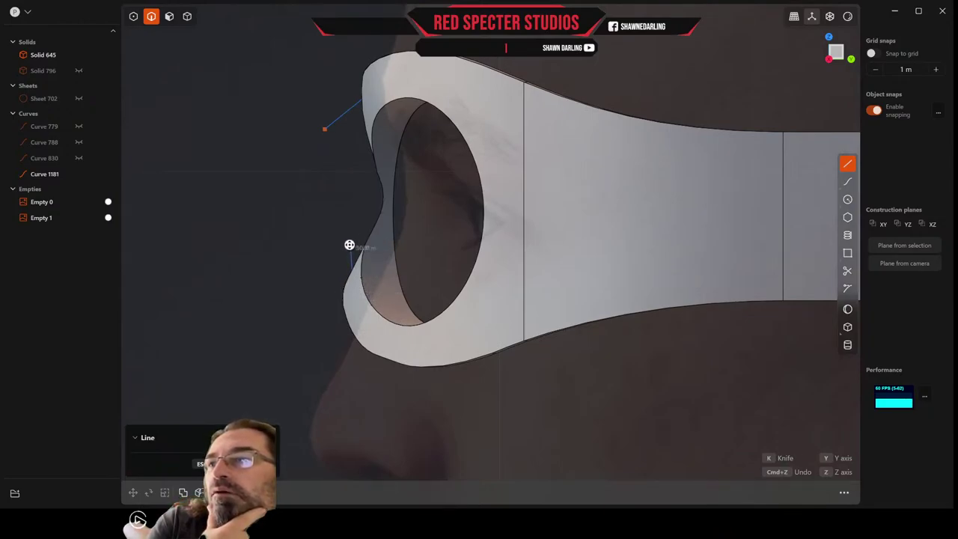
{"action": "left_click", "coordinate": [350, 245]}
{"action": "left_click", "coordinate": [322, 199]}
{"action": "right_click", "coordinate": [322, 199]}
{"action": "scroll", "coordinate": [322, 199], "scroll_direction": "down", "scroll_amount": 3}
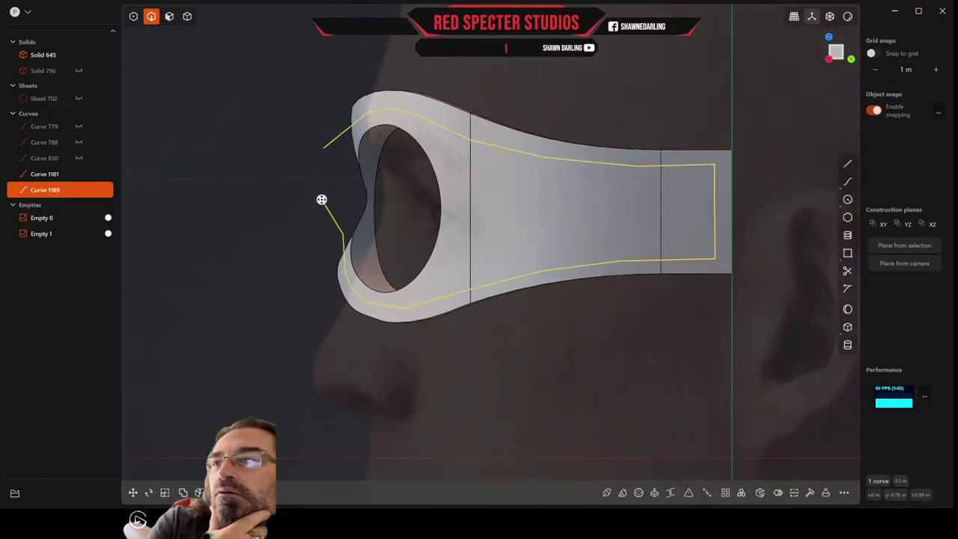
Round the corners of the inset outline polyline with a fillet
{"action": "middle_click_drag", "start_coordinate": [321, 199], "coordinate": [382, 201]}
{"action": "scroll", "coordinate": [483, 204], "scroll_direction": "up", "scroll_amount": 5}
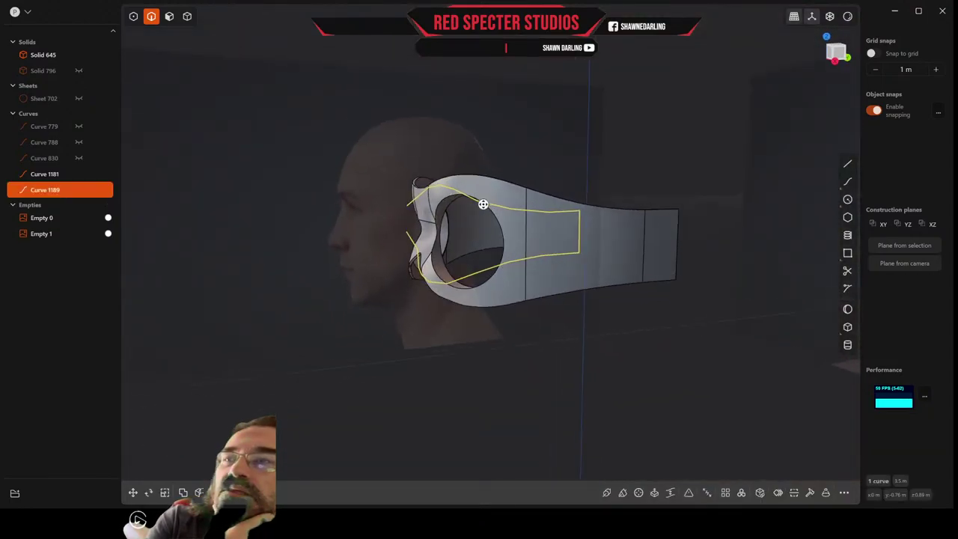
{"action": "middle_click_drag", "start_coordinate": [485, 167], "coordinate": [484, 168]}
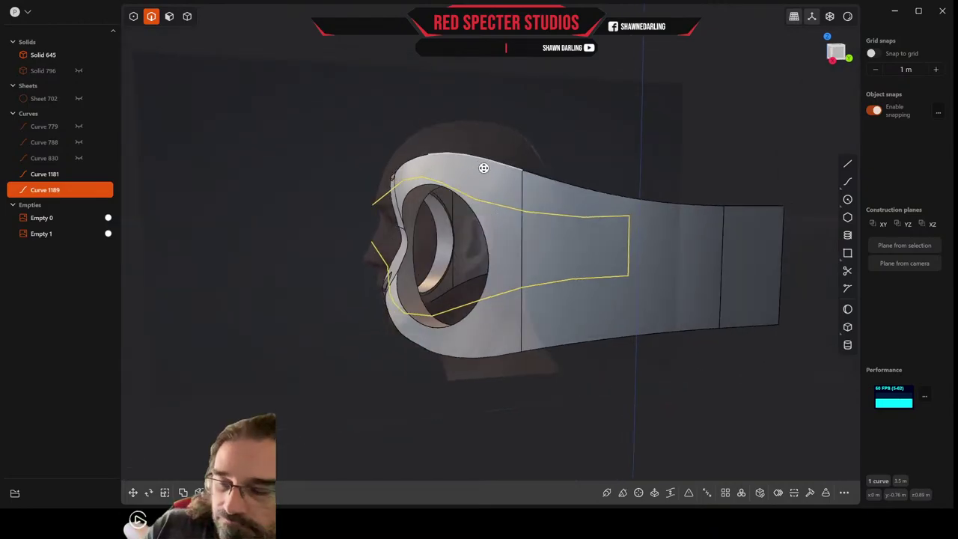
{"action": "scroll", "coordinate": [484, 169], "scroll_direction": "up", "scroll_amount": 3}
{"action": "key", "text": "b"}
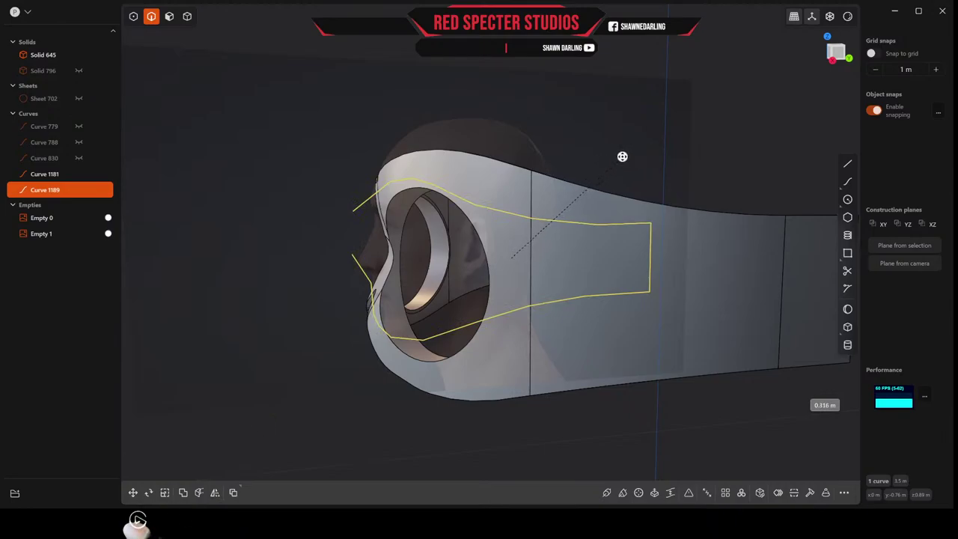
{"action": "middle_click_drag", "start_coordinate": [620, 156], "coordinate": [612, 160]}
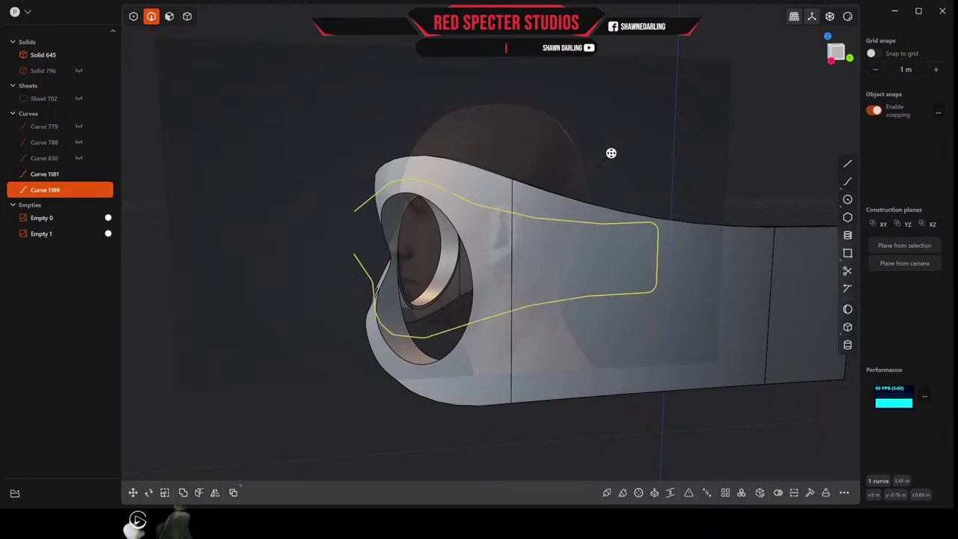
{"action": "mouse_move", "coordinate": [609, 151]}
{"action": "middle_mouse_down"}
{"action": "mouse_move", "coordinate": [594, 154]}
{"action": "mouse_move", "coordinate": [603, 158]}
{"action": "middle_mouse_up"}
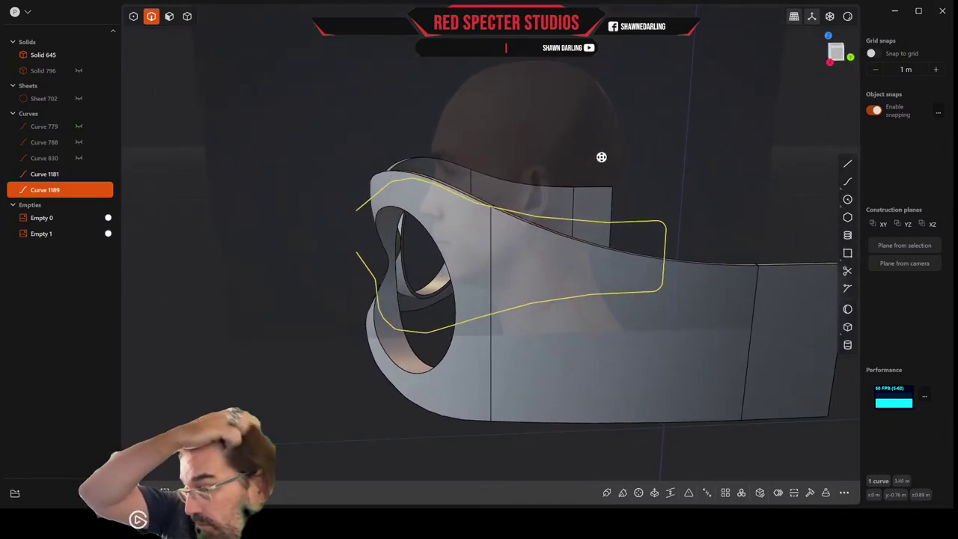
{"action": "middle_click_drag", "start_coordinate": [597, 160], "coordinate": [627, 179]}
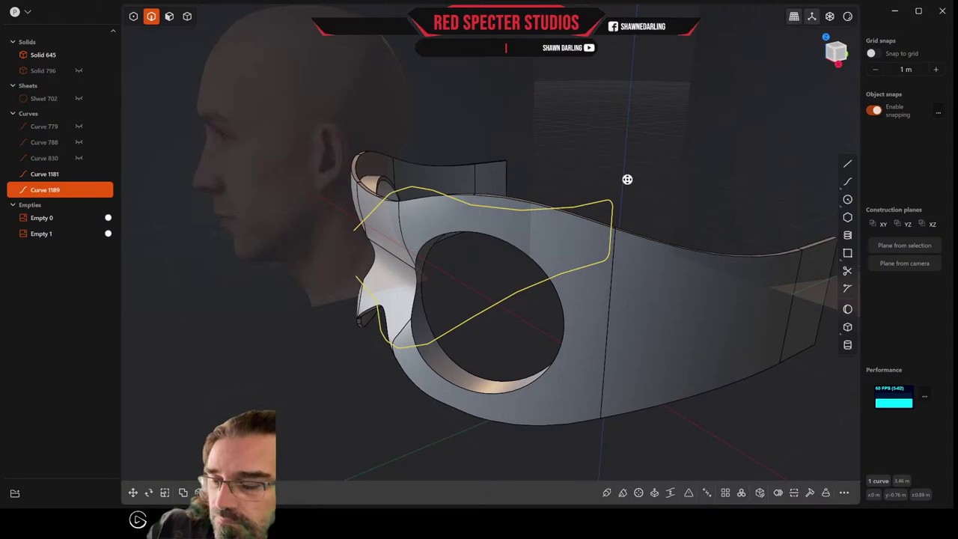
Move the rounded outline curve about 1.19 m along X, out beyond the mask's side
{"action": "key", "text": "g"}
{"action": "left_click_drag", "start_coordinate": [526, 259], "coordinate": [800, 376]}
{"action": "scroll", "coordinate": [756, 331], "scroll_direction": "down", "scroll_amount": 2}
{"action": "middle_click_drag", "start_coordinate": [755, 332], "coordinate": [726, 321]}
{"action": "left_click", "coordinate": [718, 306]}
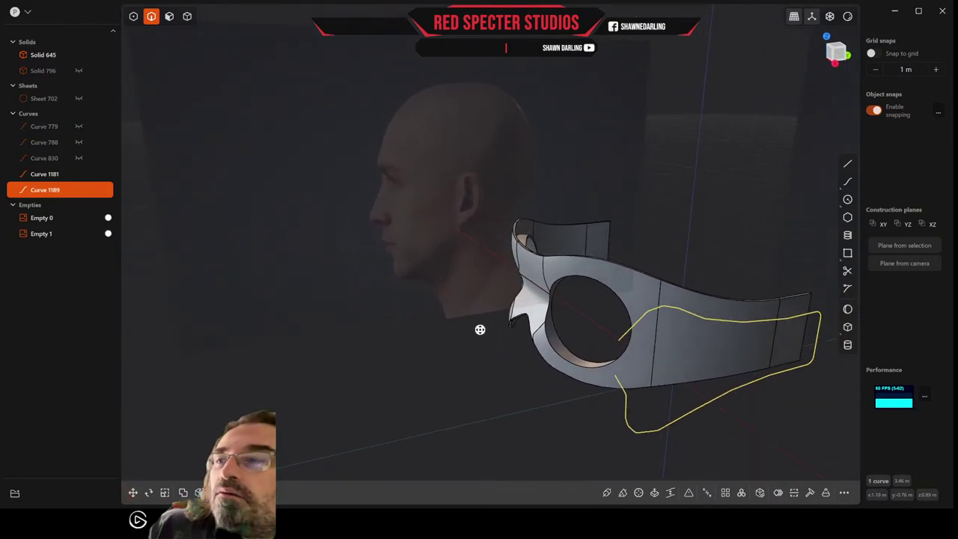
Imprint the rounded outline curve onto the mask body with the Vector method, projecting along direction -1, 0, 0
{"action": "key", "text": "i"}
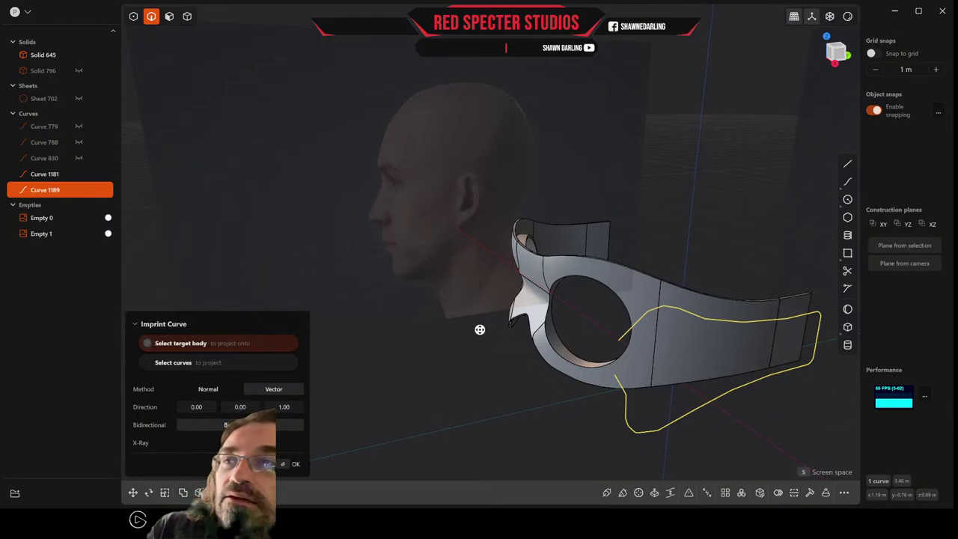
{"action": "left_click", "coordinate": [620, 273]}
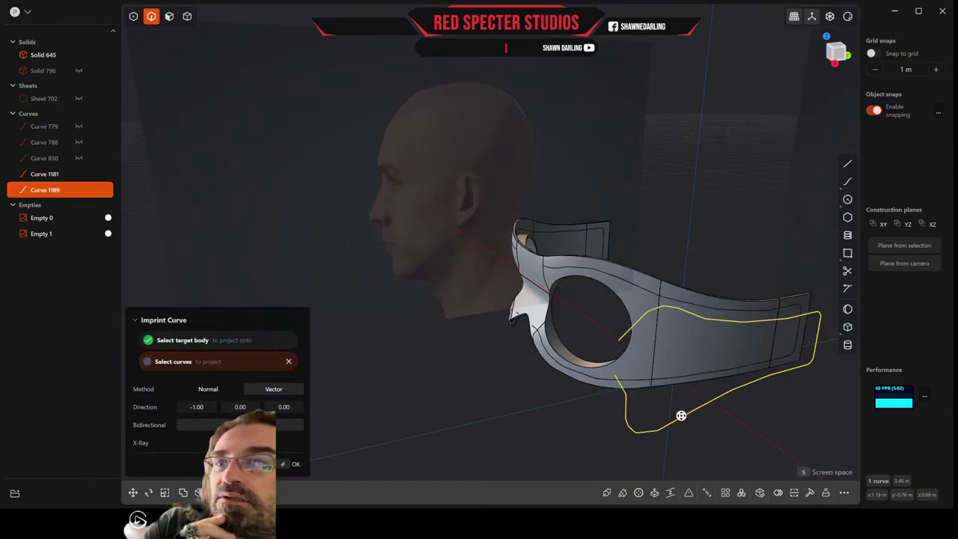
{"action": "mouse_move", "coordinate": [608, 411]}
{"action": "middle_mouse_down"}
{"action": "mouse_move", "coordinate": [719, 391]}
{"action": "mouse_move", "coordinate": [641, 421]}
{"action": "mouse_move", "coordinate": [573, 397]}
{"action": "mouse_move", "coordinate": [618, 389]}
{"action": "mouse_move", "coordinate": [628, 407]}
{"action": "middle_mouse_up"}
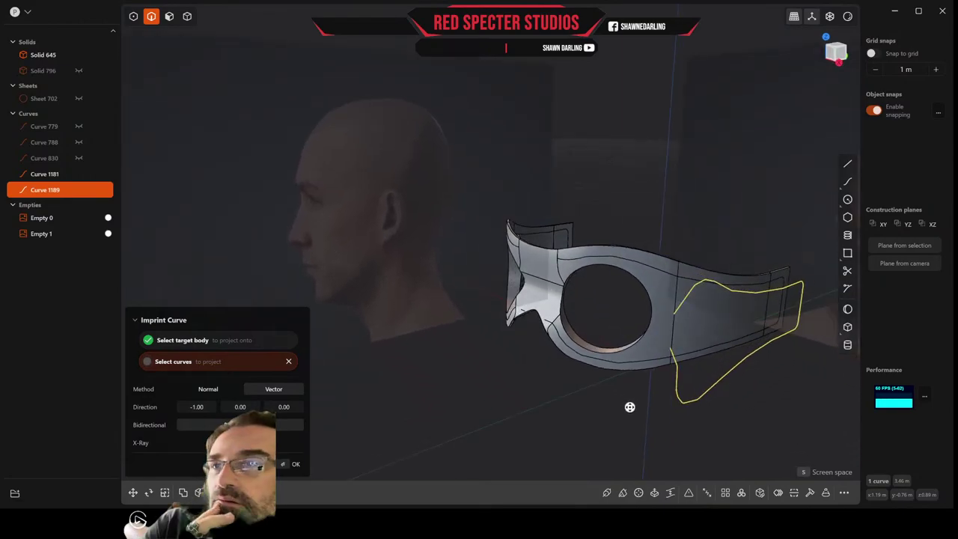
{"action": "key", "text": "Return"}
{"action": "middle_click_drag", "start_coordinate": [573, 393], "coordinate": [611, 399]}
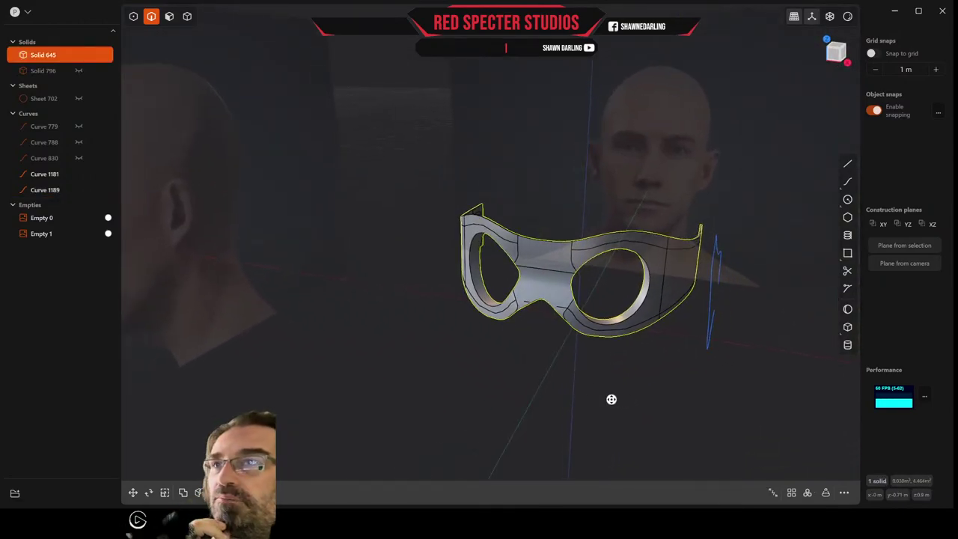
{"action": "middle_click_drag", "start_coordinate": [541, 351], "coordinate": [494, 359]}
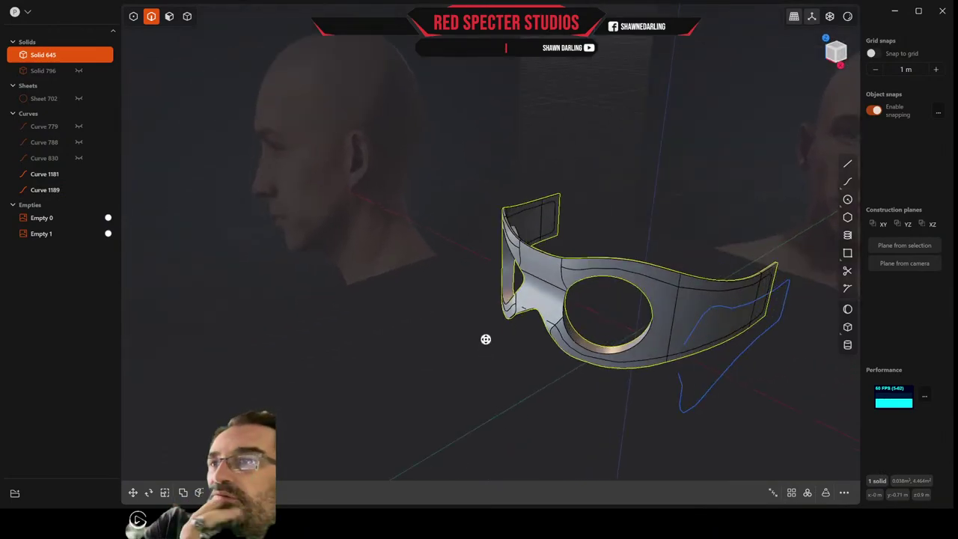
{"action": "scroll", "coordinate": [539, 331], "scroll_direction": "up", "scroll_amount": 6}
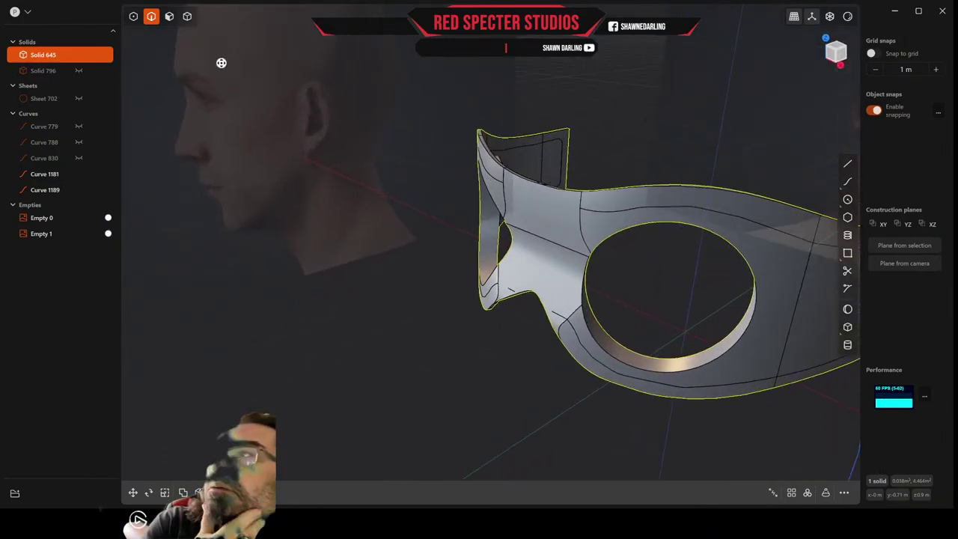
{"action": "left_click", "coordinate": [510, 356]}
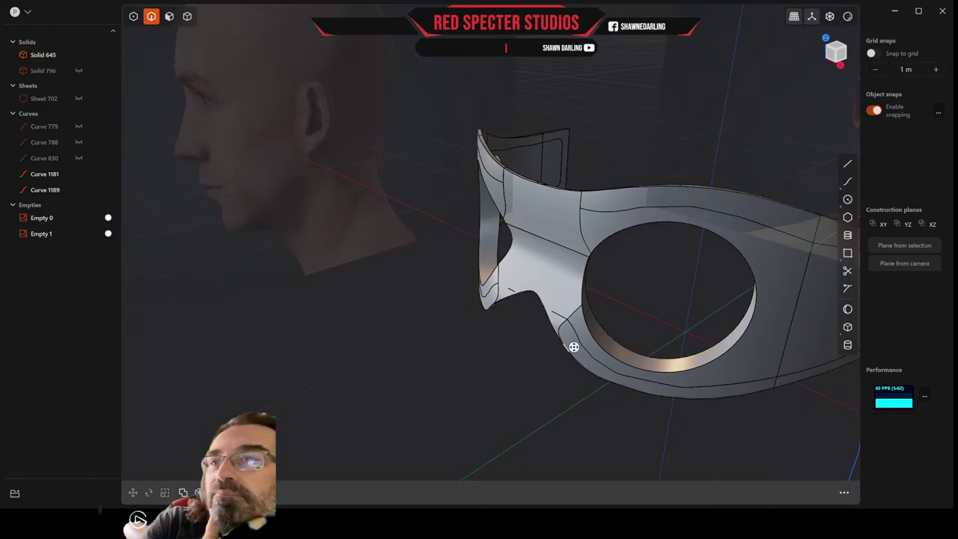
{"action": "left_click", "coordinate": [582, 346]}
{"action": "key", "text": "f"}
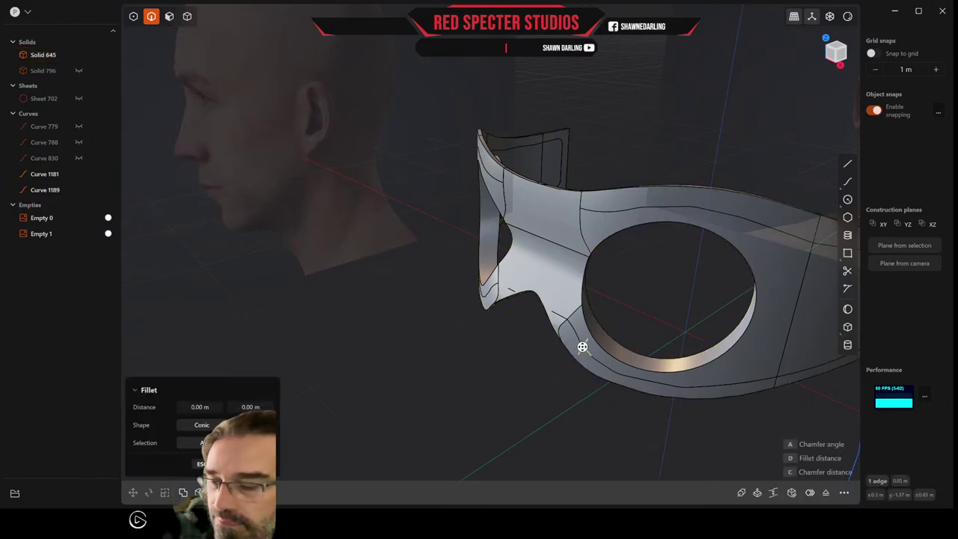
{"action": "double_click", "coordinate": [576, 332]}
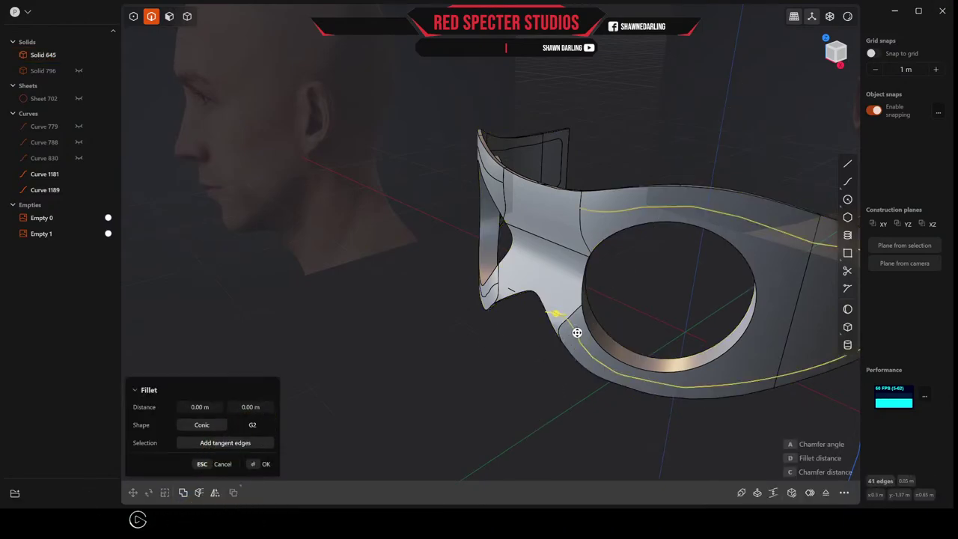
{"action": "double_click", "coordinate": [492, 289]}
{"action": "middle_click_drag", "start_coordinate": [491, 288], "coordinate": [550, 294]}
{"action": "scroll", "coordinate": [531, 301], "scroll_direction": "up", "scroll_amount": 3}
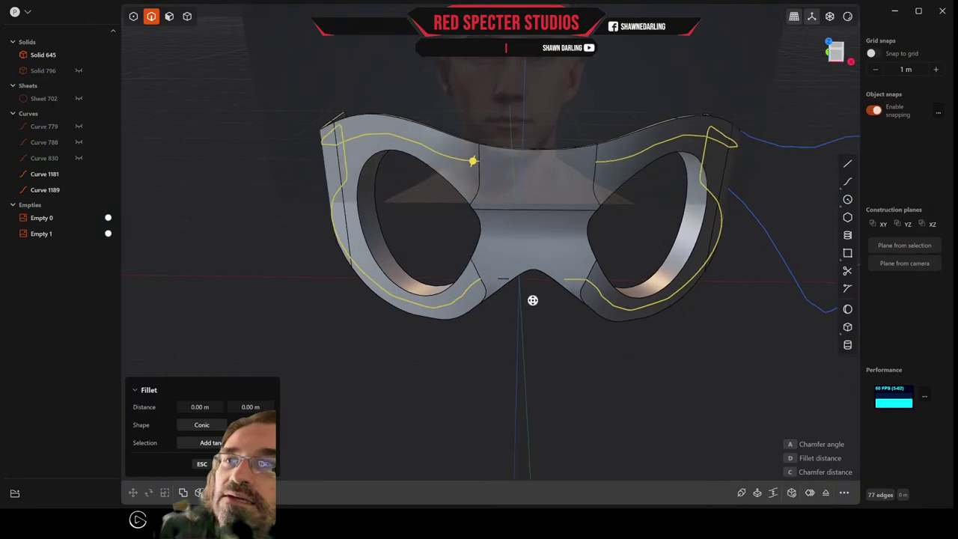
{"action": "scroll", "coordinate": [507, 285], "scroll_direction": "up", "scroll_amount": 1}
{"action": "scroll", "coordinate": [573, 310], "scroll_direction": "down", "scroll_amount": 5}
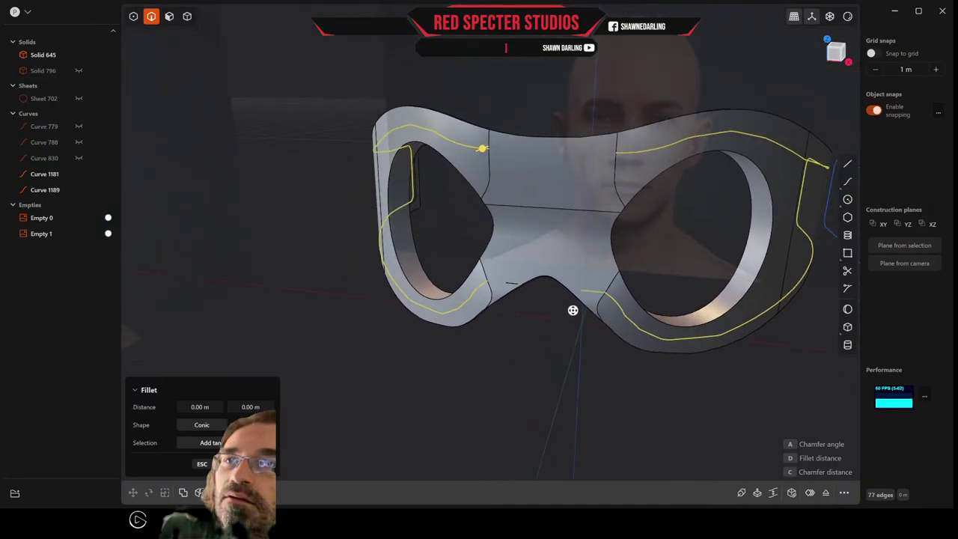
{"action": "middle_click_drag", "start_coordinate": [563, 306], "coordinate": [466, 283]}
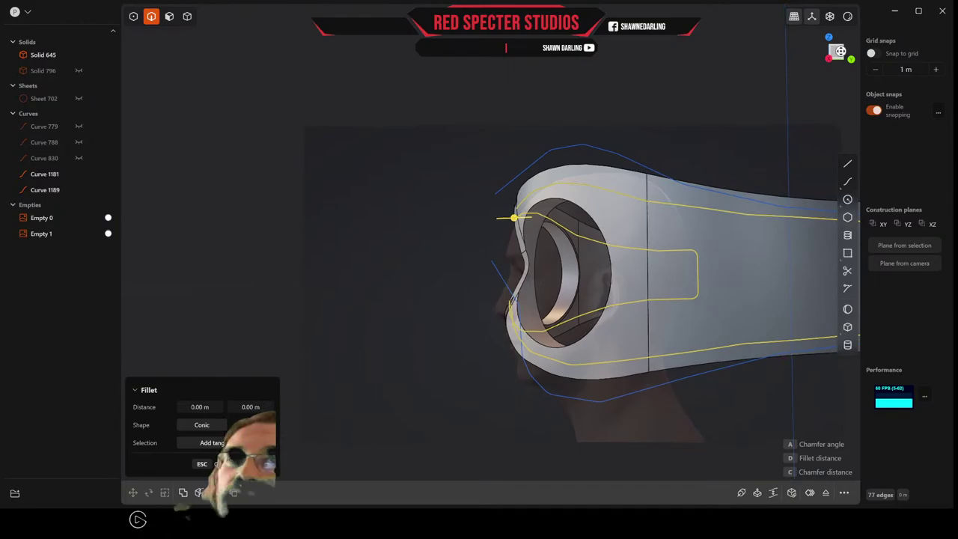
{"action": "left_click", "coordinate": [836, 51]}
{"action": "scroll", "coordinate": [554, 289], "scroll_direction": "up", "scroll_amount": 3}
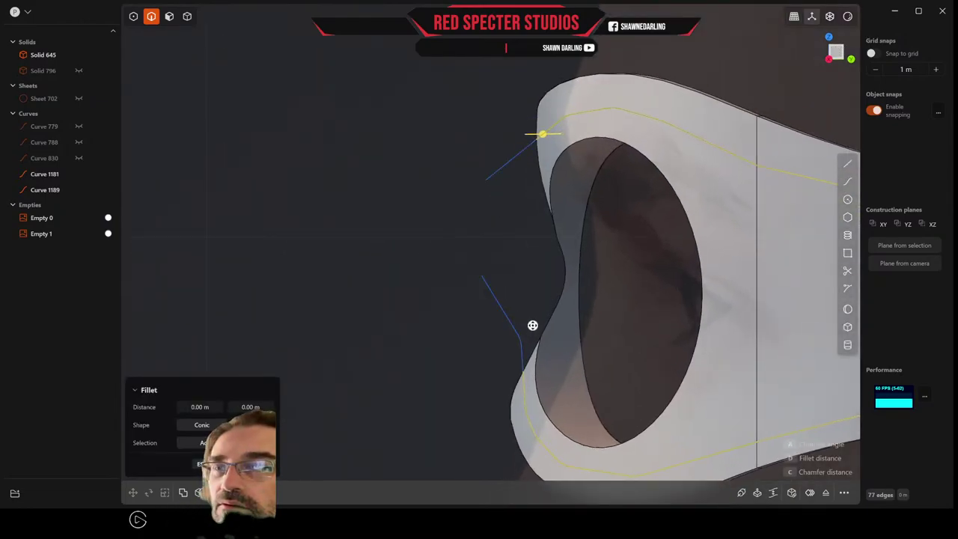
{"action": "middle_click_drag", "start_coordinate": [514, 315], "coordinate": [582, 330]}
{"action": "key", "text": "Return"}
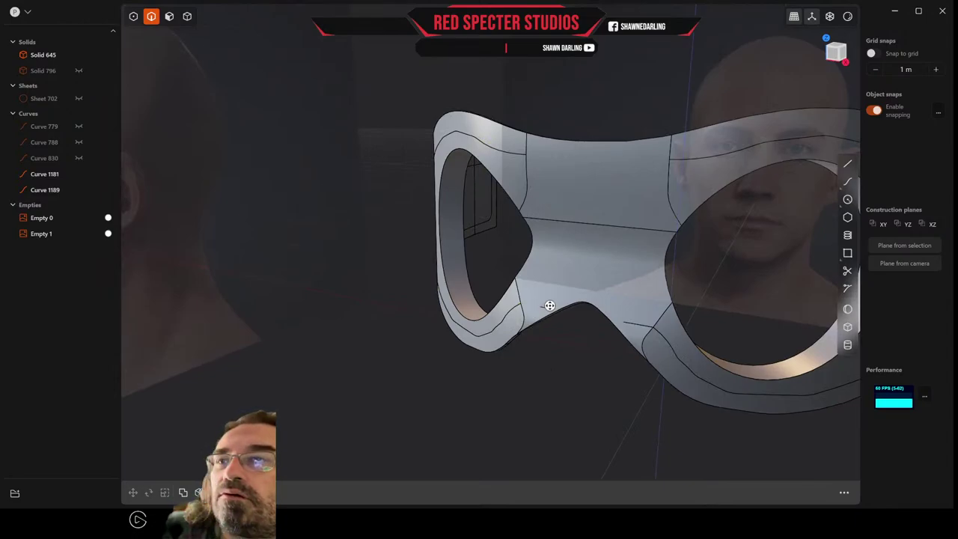
Remove the stray imprinted edge segments on both sides of the nose notch, beyond the eye-rim seams
{"action": "left_click", "coordinate": [546, 307]}
{"action": "key", "text": "f"}
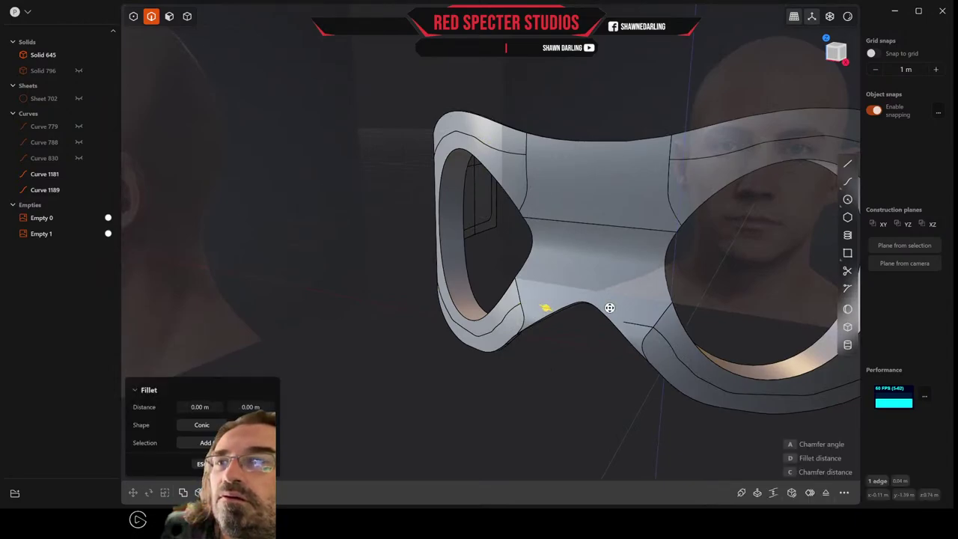
{"action": "key", "text": "Escape"}
{"action": "left_click", "coordinate": [645, 326]}
{"action": "key", "text": "f"}
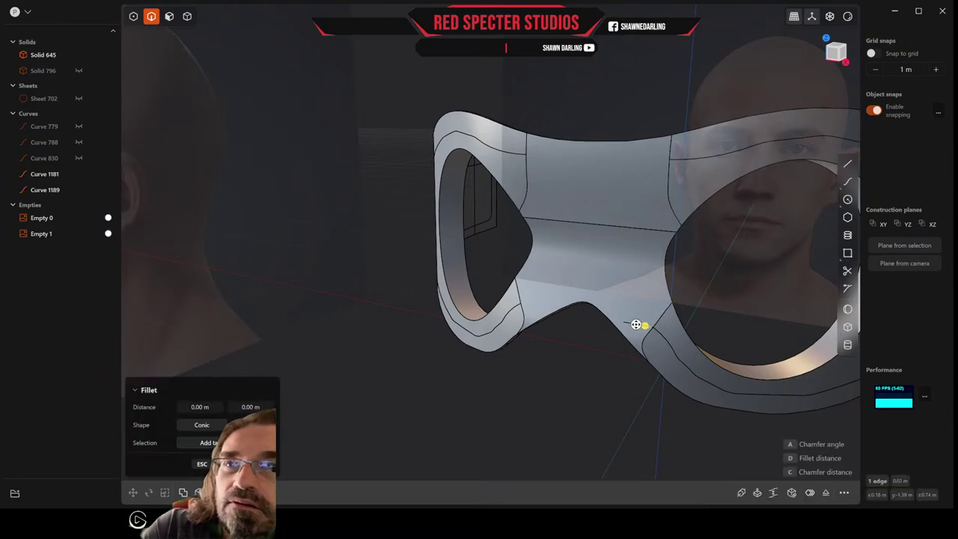
{"action": "mouse_move", "coordinate": [650, 326]}
{"action": "middle_mouse_down"}
{"action": "mouse_move", "coordinate": [626, 326]}
{"action": "mouse_move", "coordinate": [647, 350]}
{"action": "mouse_move", "coordinate": [641, 331]}
{"action": "middle_mouse_up"}
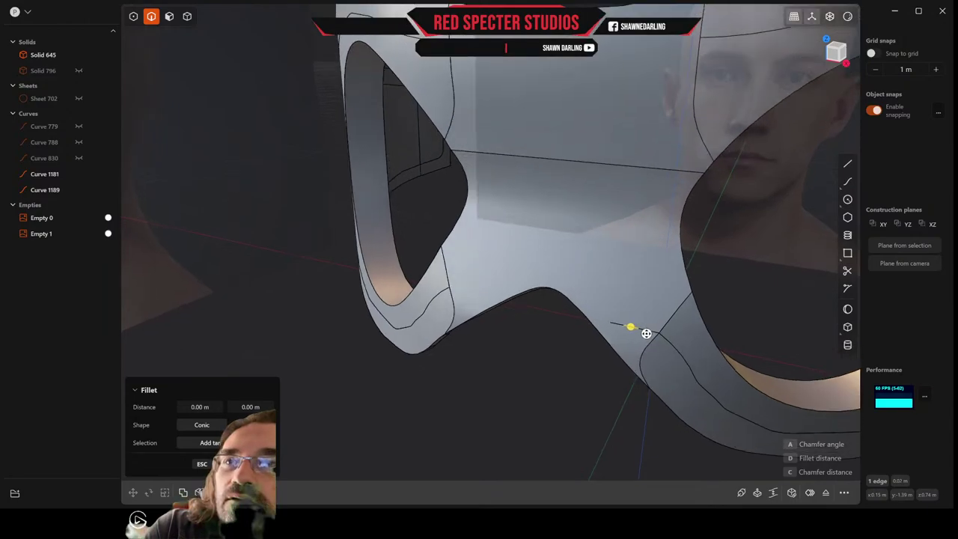
{"action": "key", "text": "Escape"}
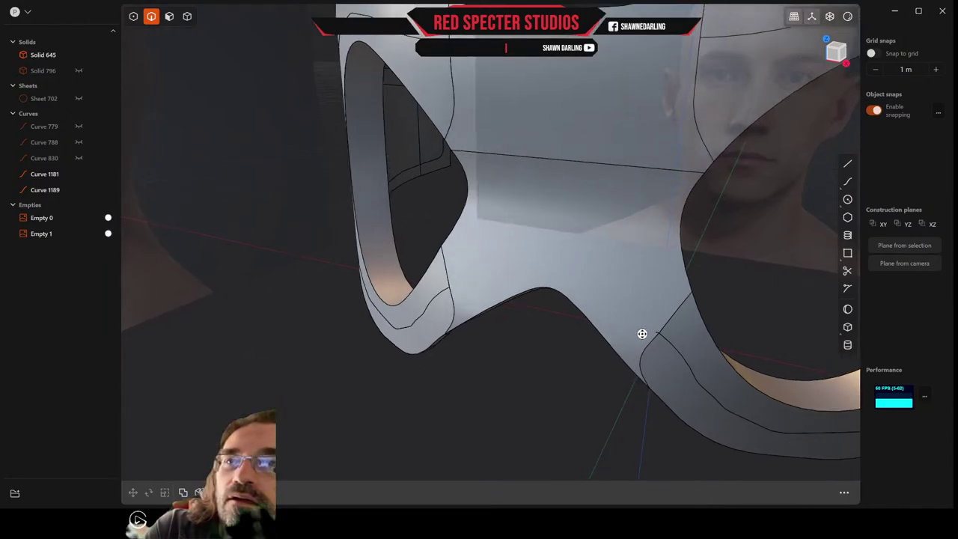
{"action": "left_click", "coordinate": [653, 332]}
{"action": "key", "text": "Escape"}
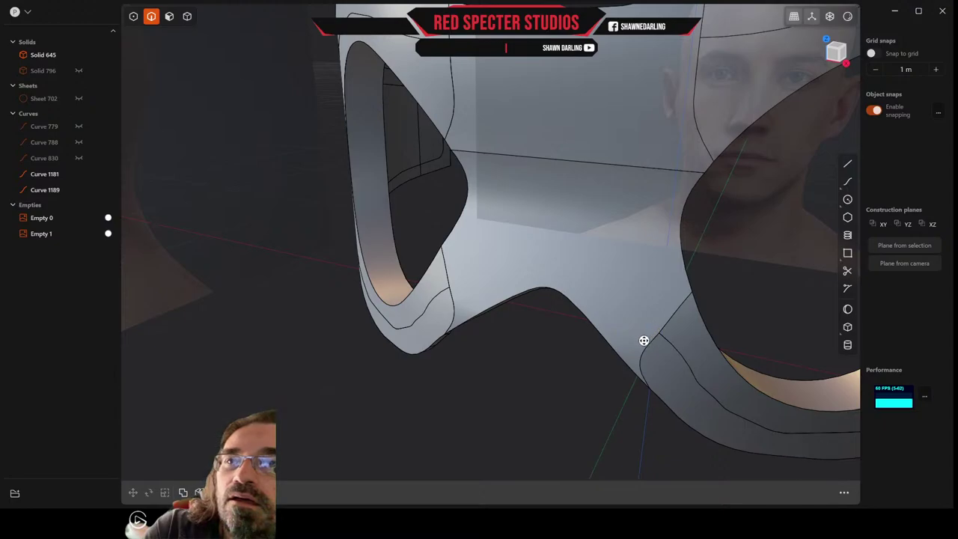
Try an arched curve over the nose notch, joining the lower ends of the two imprinted outlines, and delete it
{"action": "scroll", "coordinate": [631, 266], "scroll_direction": "down", "scroll_amount": 4}
{"action": "middle_click_drag", "start_coordinate": [632, 266], "coordinate": [663, 263]}
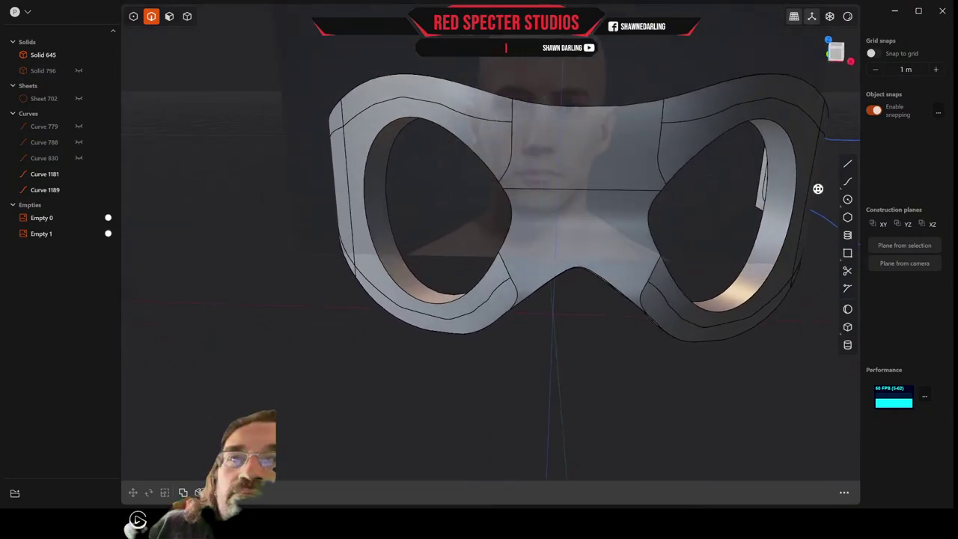
{"action": "left_click", "coordinate": [847, 181]}
{"action": "scroll", "coordinate": [591, 262], "scroll_direction": "up", "scroll_amount": 4}
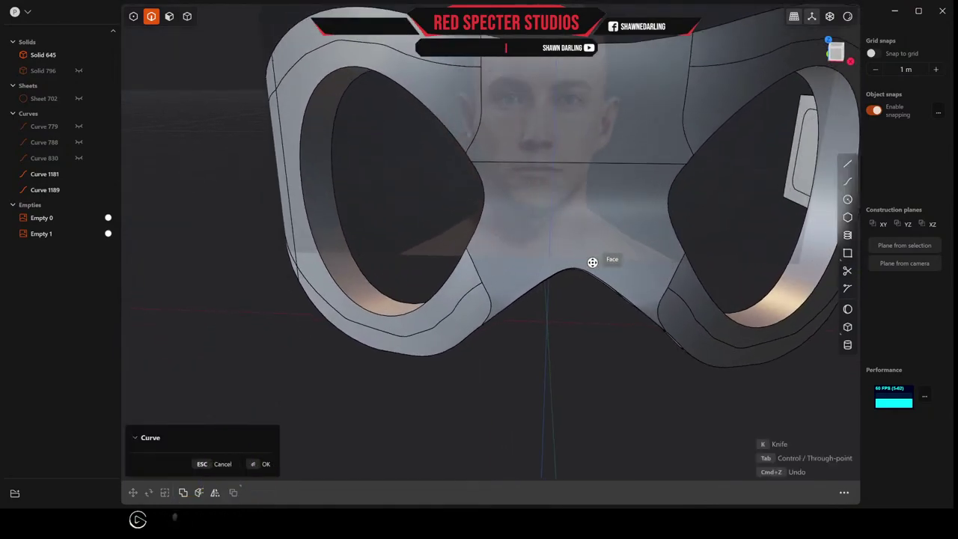
{"action": "scroll", "coordinate": [592, 262], "scroll_direction": "up", "scroll_amount": 2}
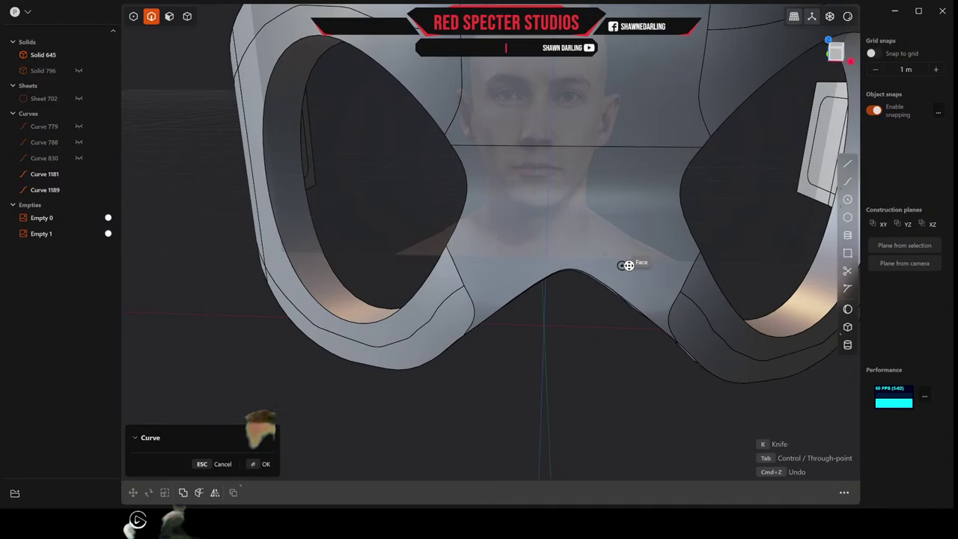
{"action": "left_click", "coordinate": [679, 289]}
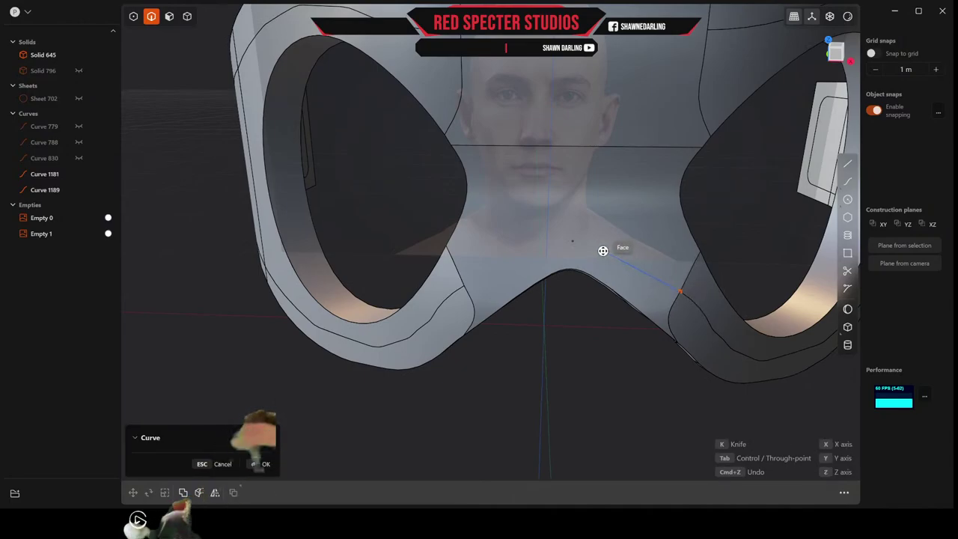
{"action": "left_click", "coordinate": [573, 239]}
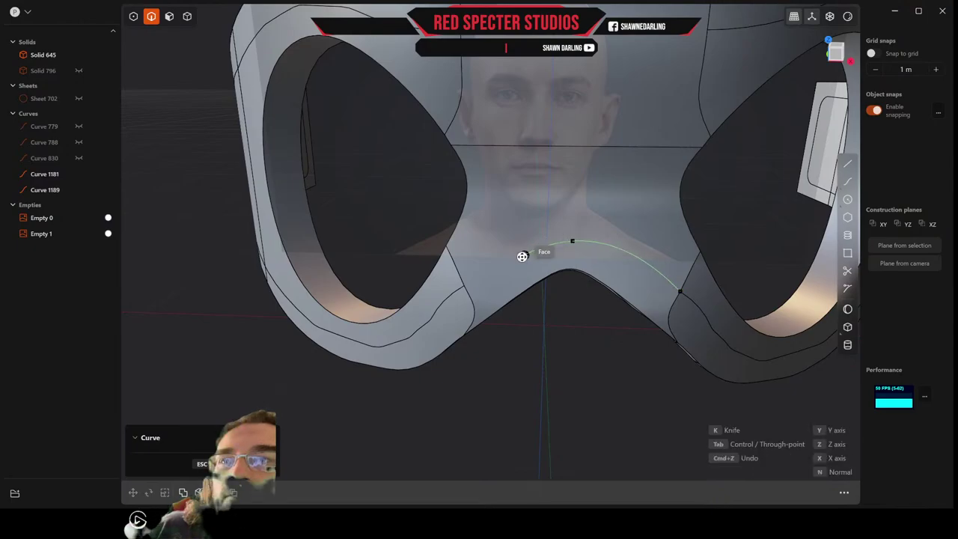
{"action": "left_click", "coordinate": [467, 285]}
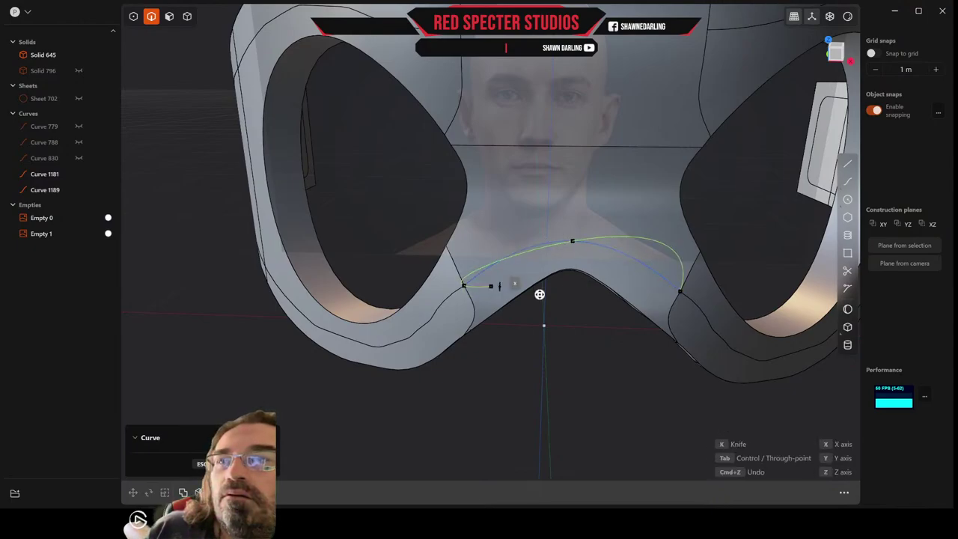
{"action": "middle_click_drag", "start_coordinate": [539, 293], "coordinate": [582, 337]}
{"action": "key", "text": "Return"}
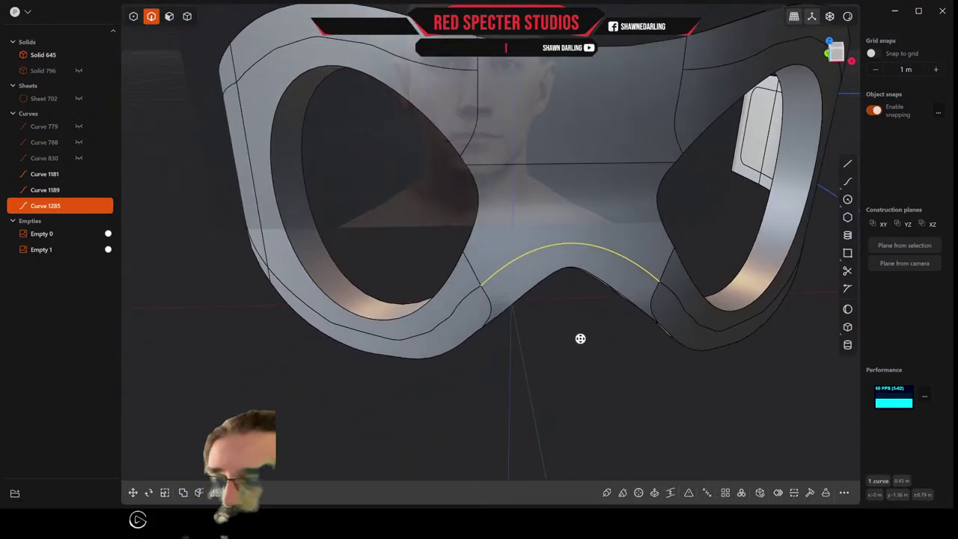
{"action": "key", "text": "Delete"}
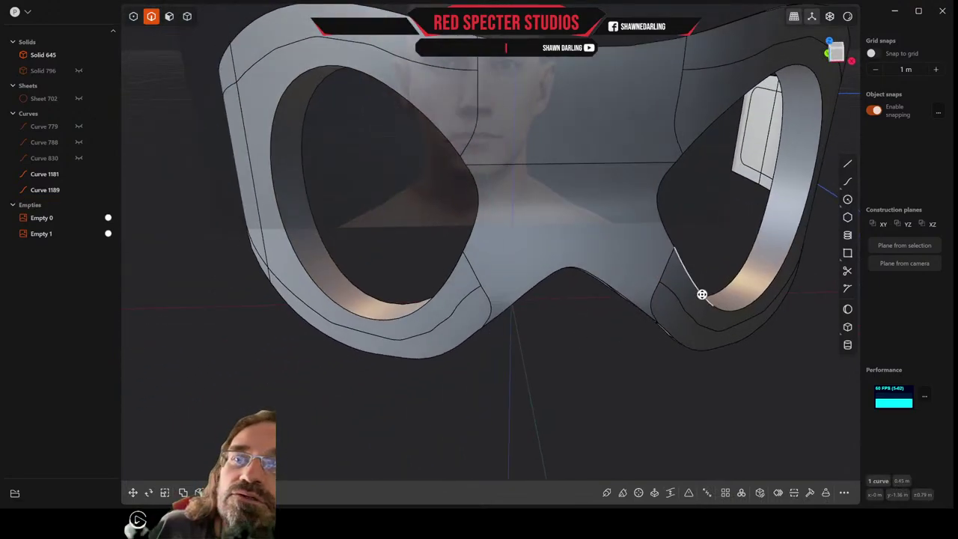
Knife-cut the face above the nose notch with an arched curve joining the lower ends of the two imprinted outlines
{"action": "left_click", "coordinate": [847, 181]}
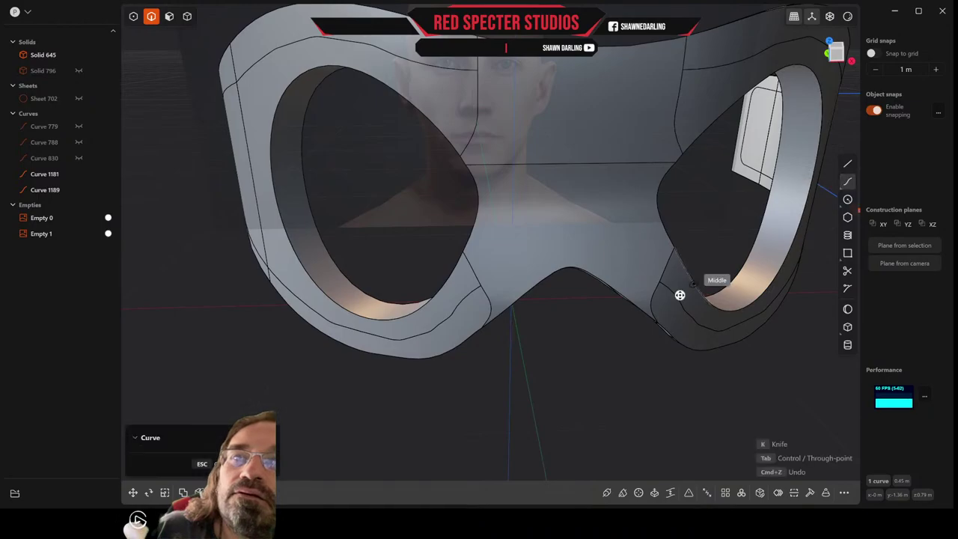
{"action": "left_click", "coordinate": [659, 282]}
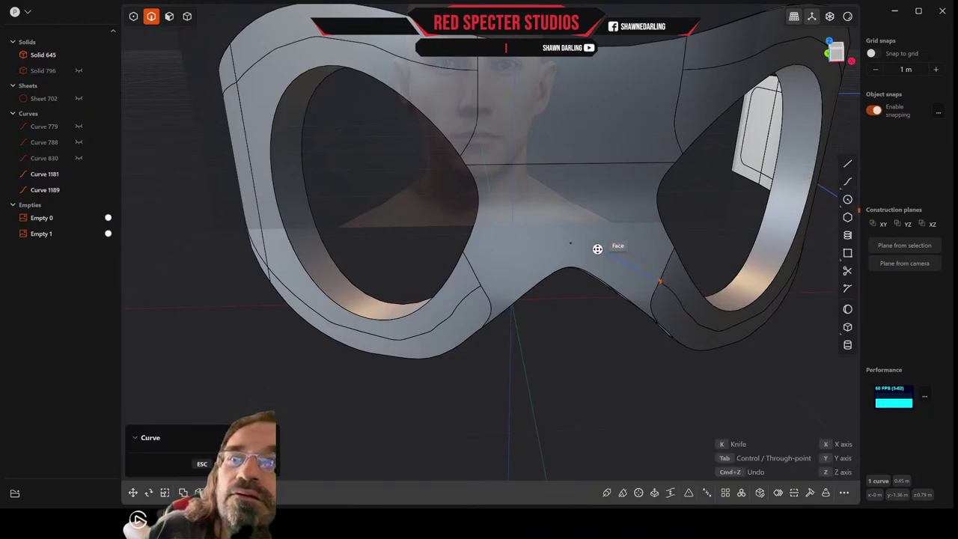
{"action": "left_click", "coordinate": [571, 243]}
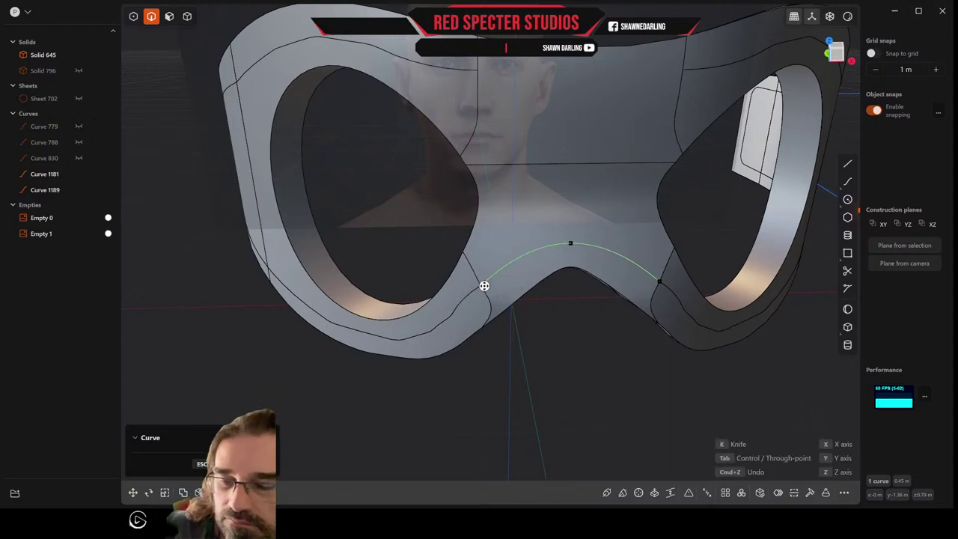
{"action": "left_click", "coordinate": [484, 286]}
{"action": "key", "text": "k"}
{"action": "mouse_move", "coordinate": [526, 316]}
{"action": "middle_mouse_down"}
{"action": "mouse_move", "coordinate": [547, 319]}
{"action": "mouse_move", "coordinate": [523, 310]}
{"action": "mouse_move", "coordinate": [529, 303]}
{"action": "middle_mouse_up"}
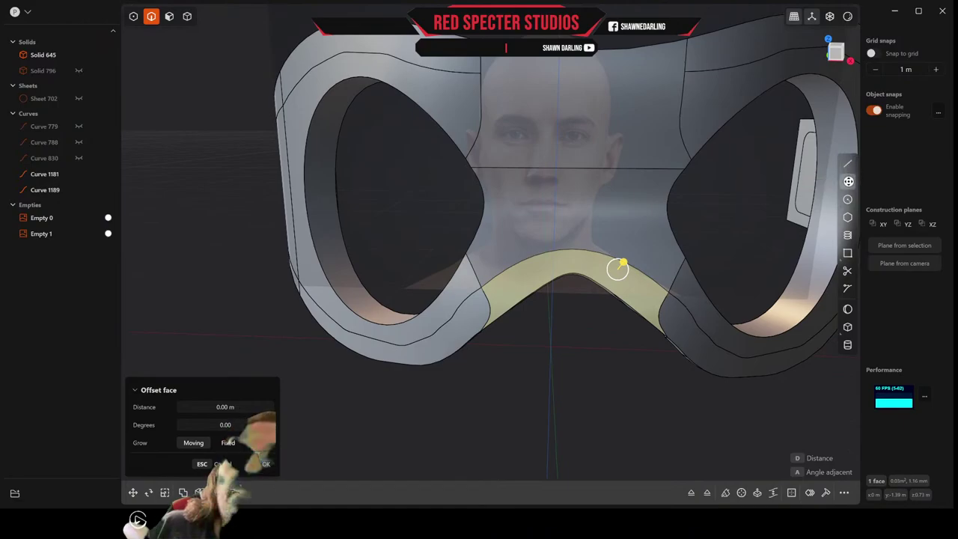
{"action": "left_click", "coordinate": [849, 181]}
{"action": "left_click", "coordinate": [683, 71]}
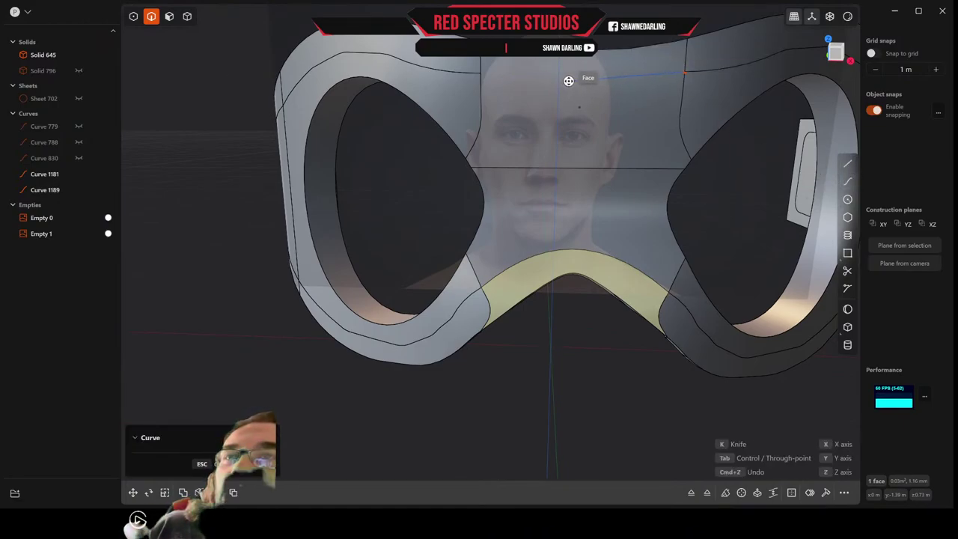
{"action": "key", "text": "Escape"}
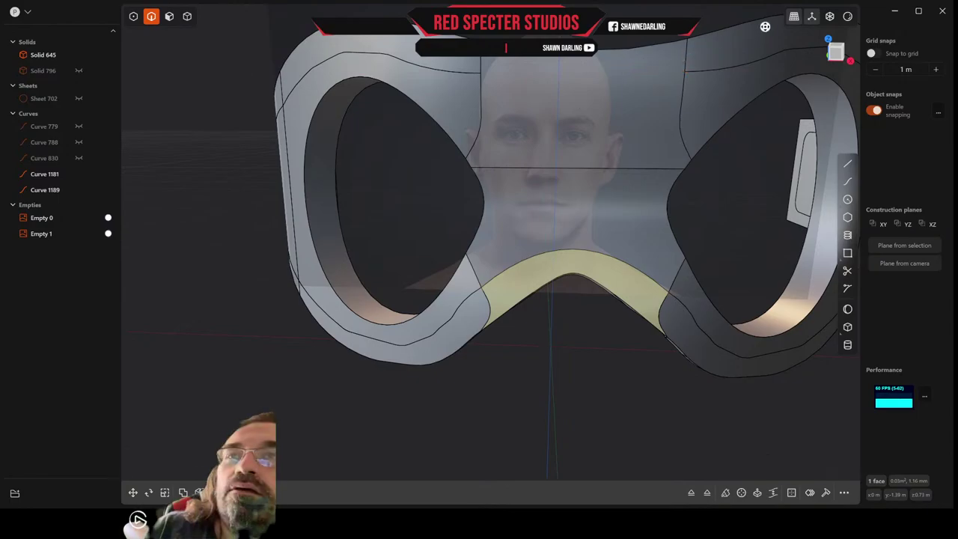
Knife-cut the upper nose bridge with a shallow through-point curve joining the upper inner ends of the two imprinted outlines
{"action": "left_click", "coordinate": [833, 55]}
{"action": "scroll", "coordinate": [691, 68], "scroll_direction": "down", "scroll_amount": 5}
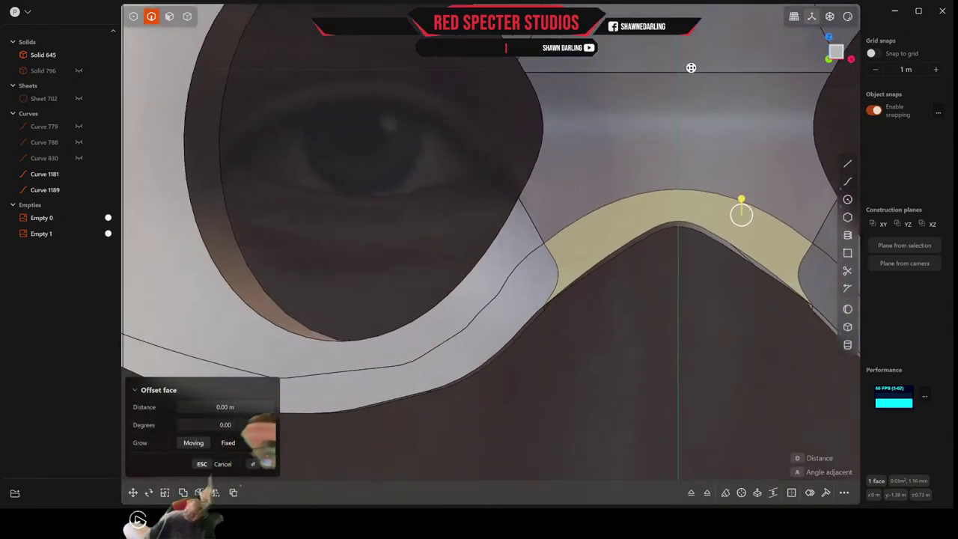
{"action": "middle_click_drag", "start_coordinate": [690, 67], "coordinate": [547, 209], "text": "shift"}
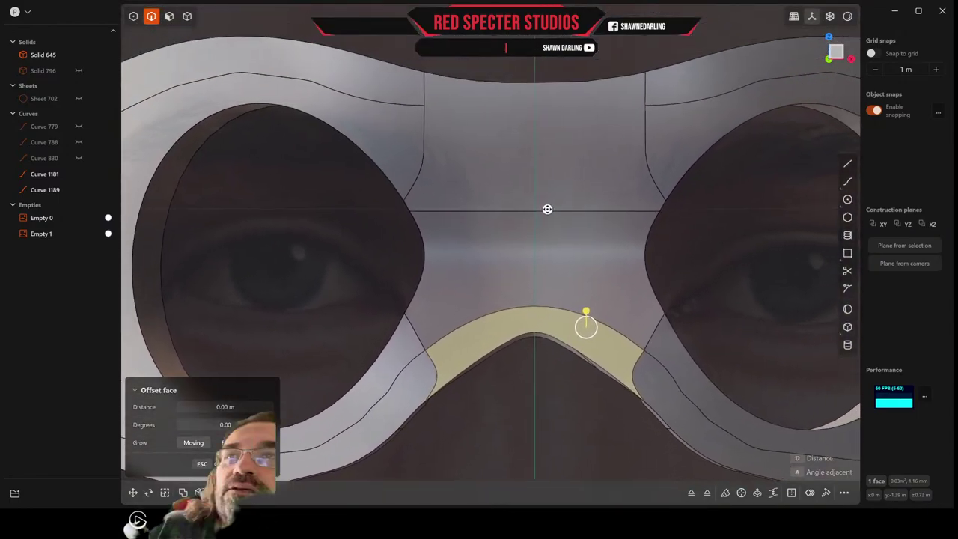
{"action": "left_click", "coordinate": [847, 182]}
{"action": "left_click", "coordinate": [646, 104]}
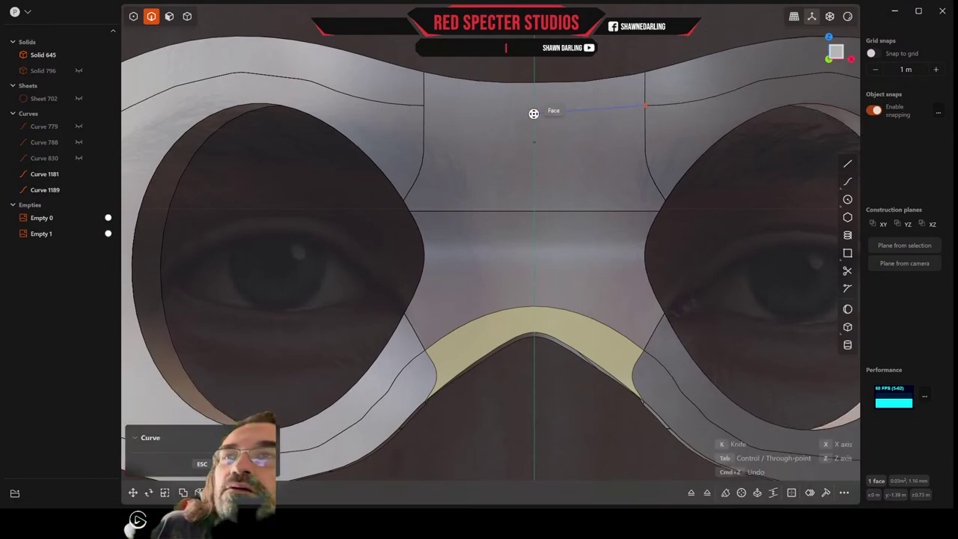
{"action": "left_click", "coordinate": [534, 113]}
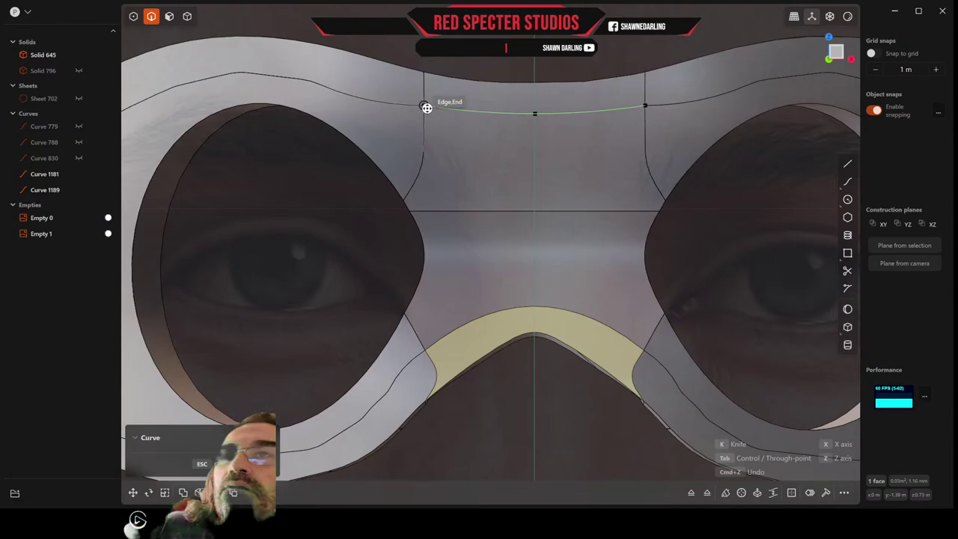
{"action": "left_click", "coordinate": [427, 108]}
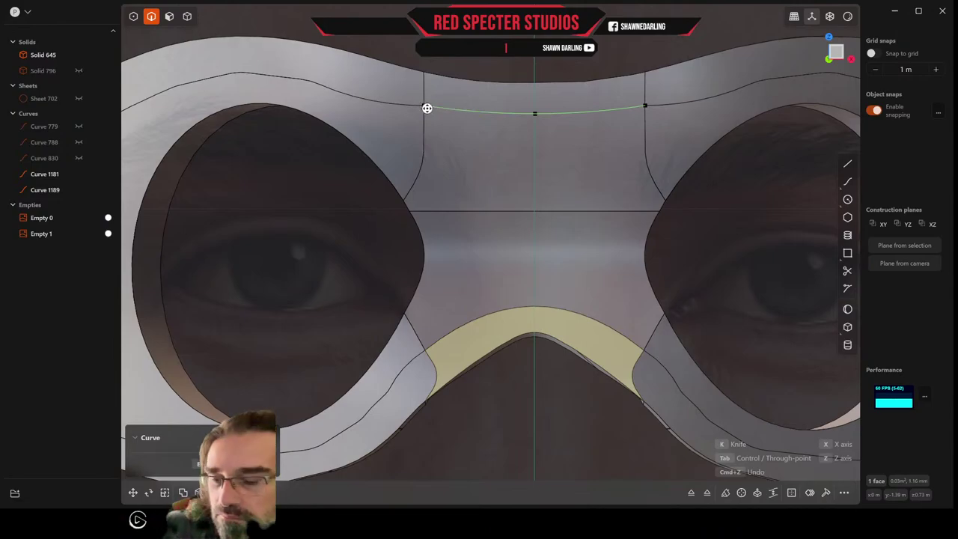
{"action": "key", "text": "k"}
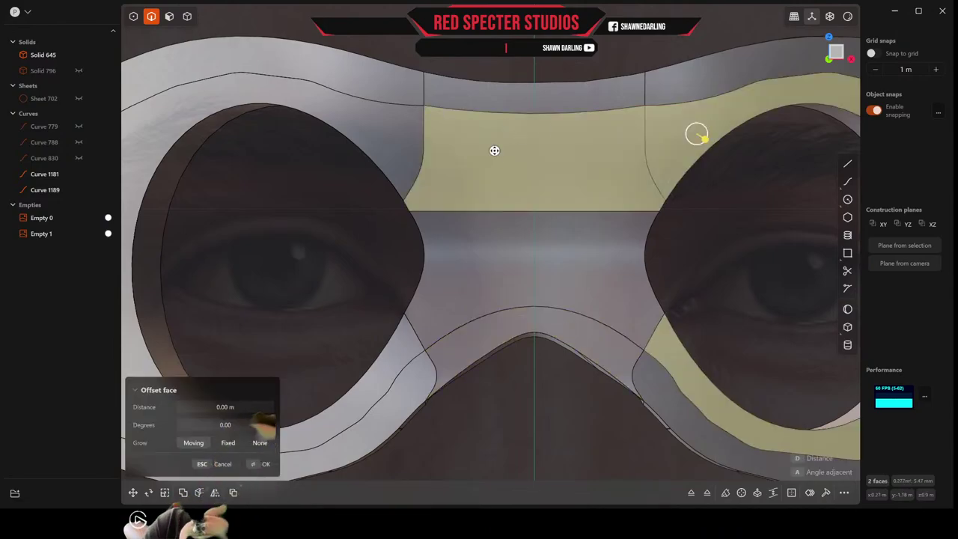
{"action": "scroll", "coordinate": [494, 150], "scroll_direction": "down", "scroll_amount": 6}
{"action": "key", "text": "Escape"}
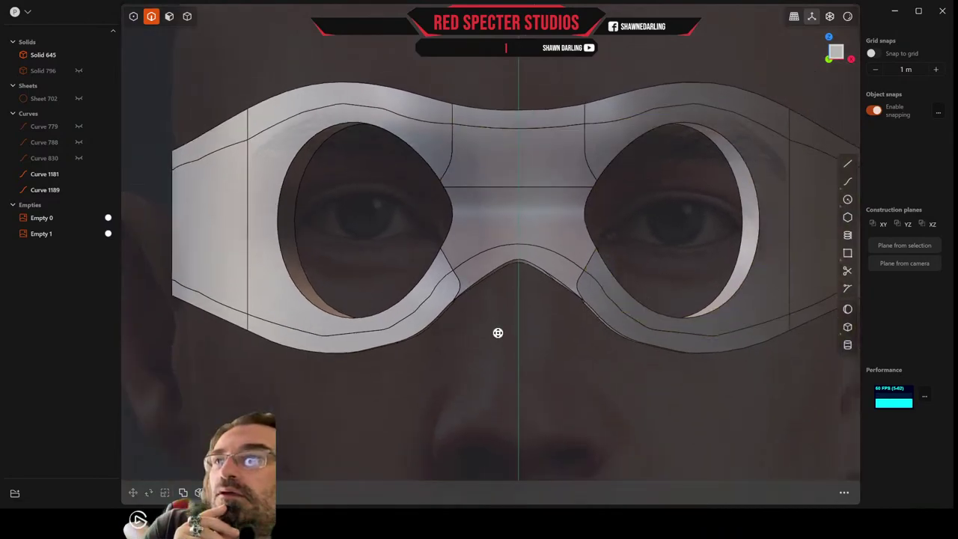
{"action": "scroll", "coordinate": [497, 332], "scroll_direction": "down", "scroll_amount": 5}
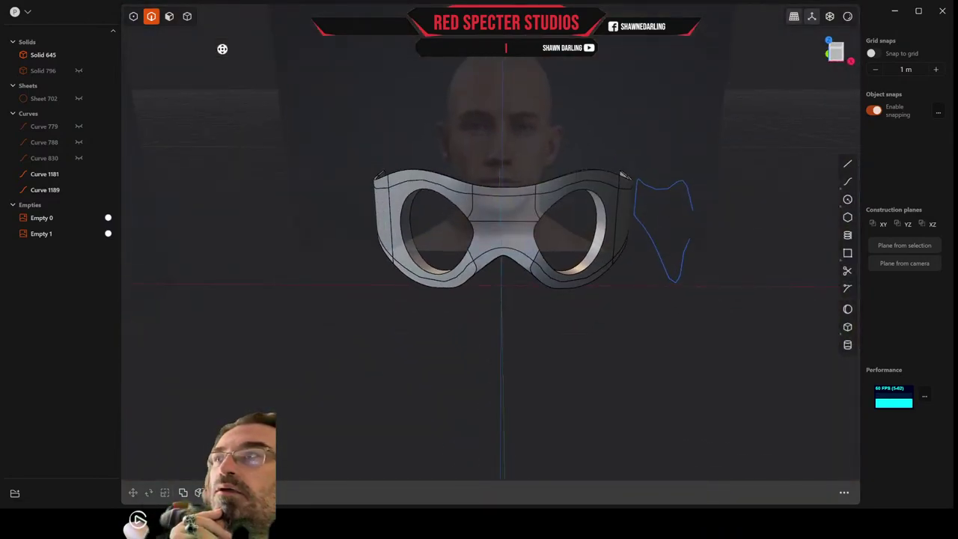
Try to offset the inner faces around both eye openings and across the nose bridge by about 0.058 m
{"action": "left_click", "coordinate": [169, 16]}
{"action": "left_click", "coordinate": [504, 205]}
{"action": "middle_click_drag", "start_coordinate": [504, 205], "coordinate": [554, 229]}
{"action": "right_click_drag", "start_coordinate": [553, 229], "coordinate": [517, 173]}
{"action": "left_click", "coordinate": [518, 173]}
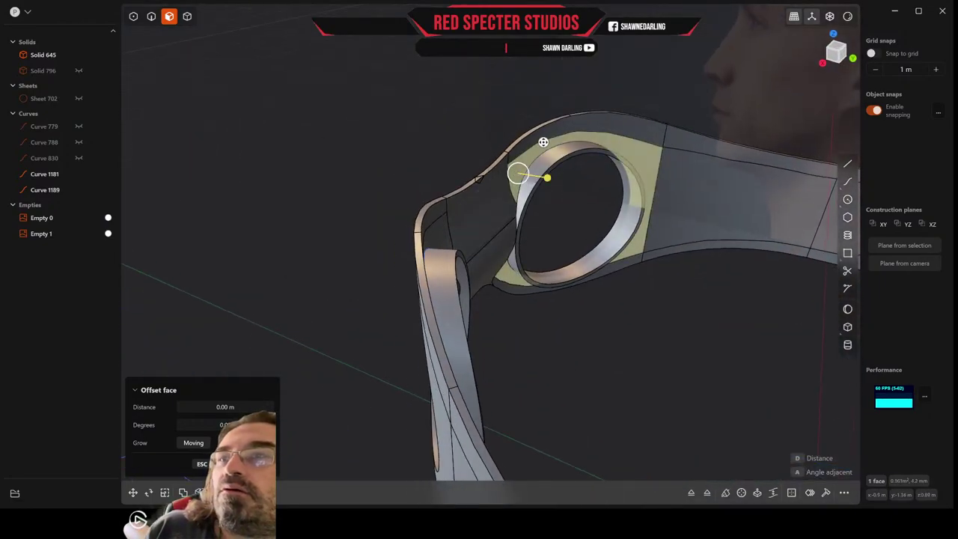
{"action": "right_click_drag", "start_coordinate": [550, 178], "coordinate": [469, 216]}
{"action": "left_click", "coordinate": [468, 217]}
{"action": "left_click", "coordinate": [474, 256]}
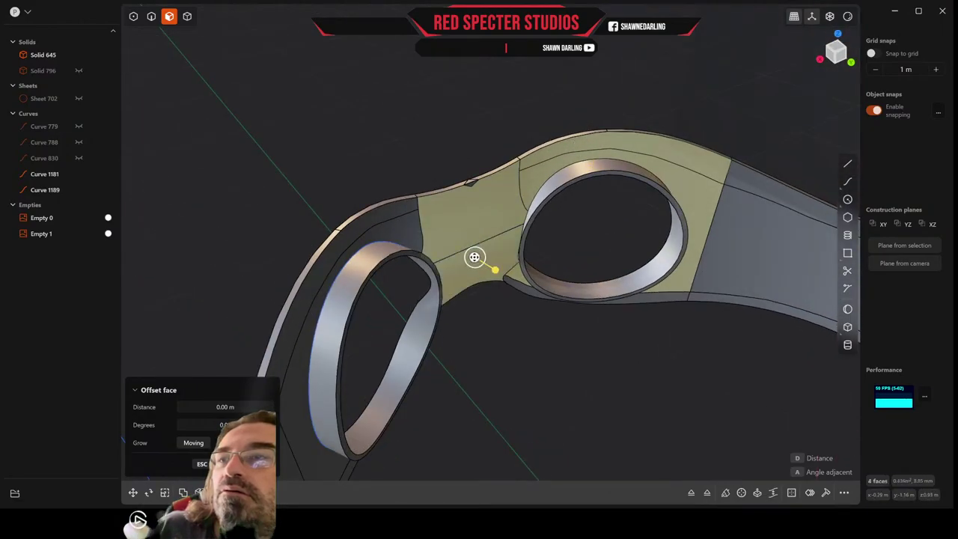
{"action": "left_click", "coordinate": [409, 240]}
{"action": "middle_click_drag", "start_coordinate": [419, 241], "coordinate": [373, 173]}
{"action": "right_click_drag", "start_coordinate": [372, 173], "coordinate": [498, 284]}
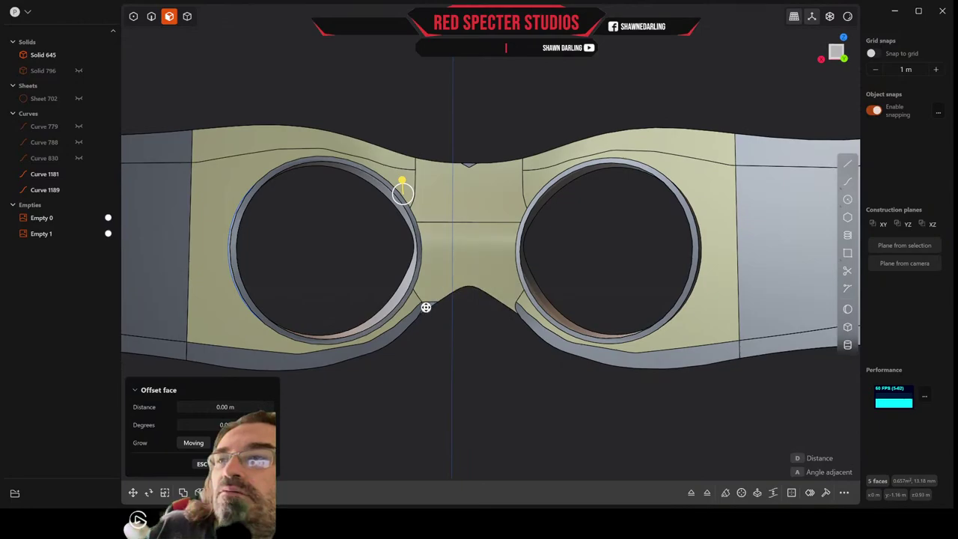
{"action": "left_click", "coordinate": [391, 333]}
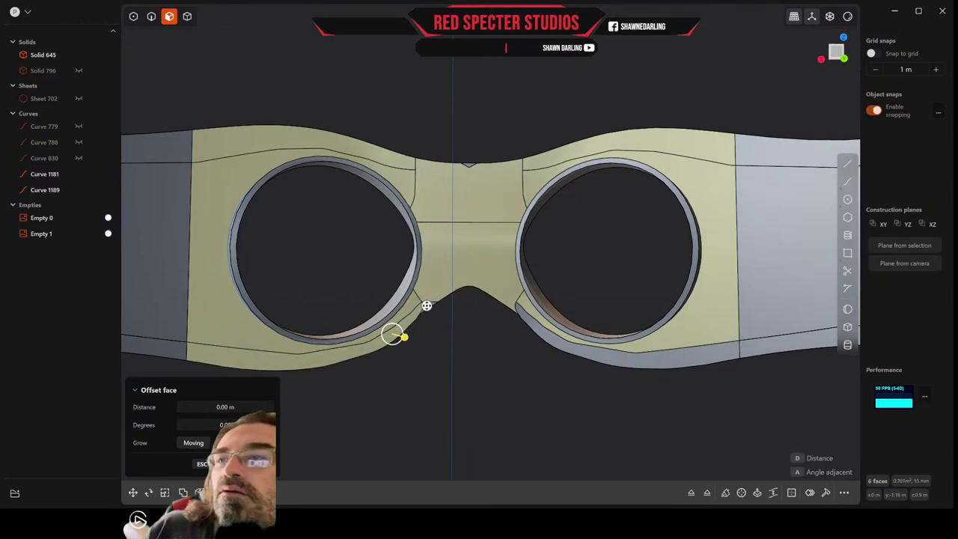
{"action": "left_click", "coordinate": [528, 321]}
{"action": "right_click_drag", "start_coordinate": [453, 277], "coordinate": [543, 312]}
{"action": "left_click_drag", "start_coordinate": [519, 302], "coordinate": [530, 315]}
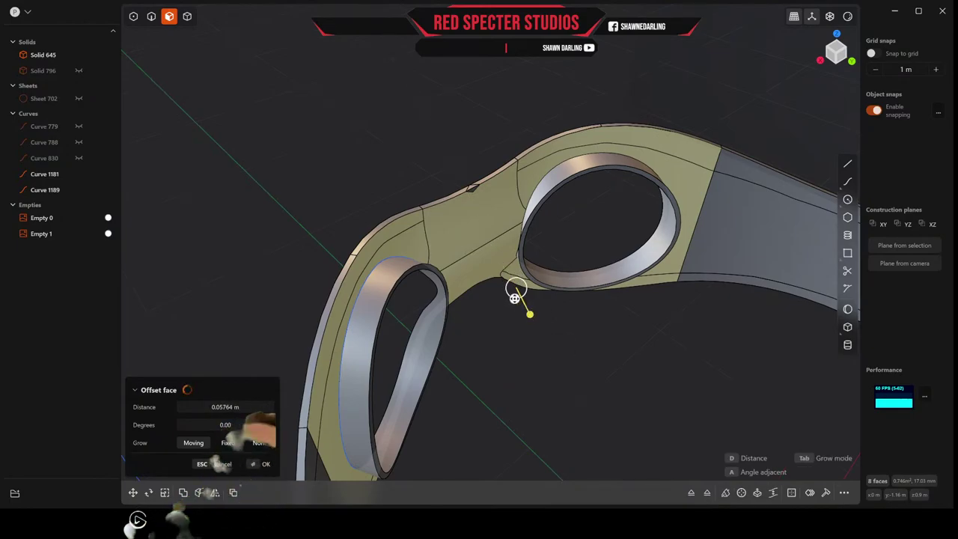
{"action": "scroll", "coordinate": [479, 191], "scroll_direction": "up", "scroll_amount": 2}
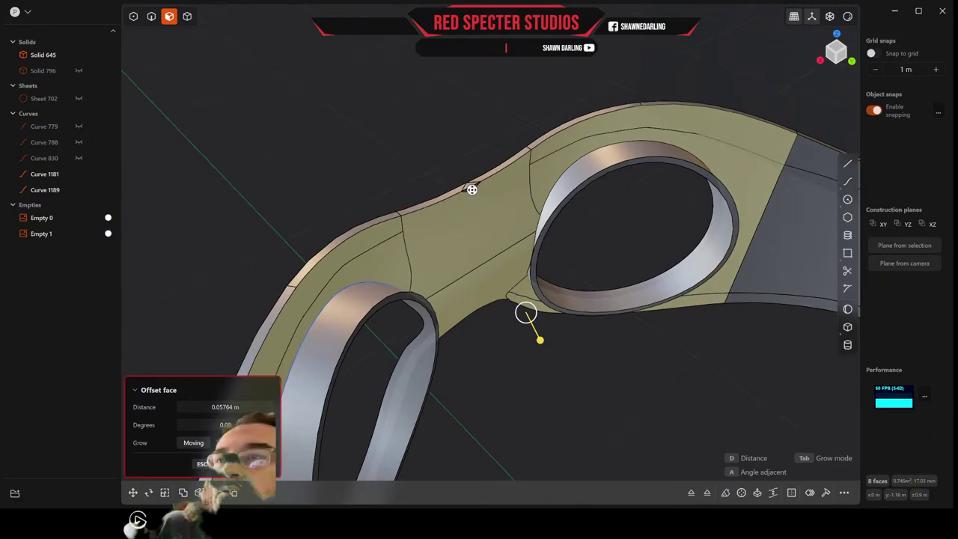
{"action": "key", "text": "Return"}
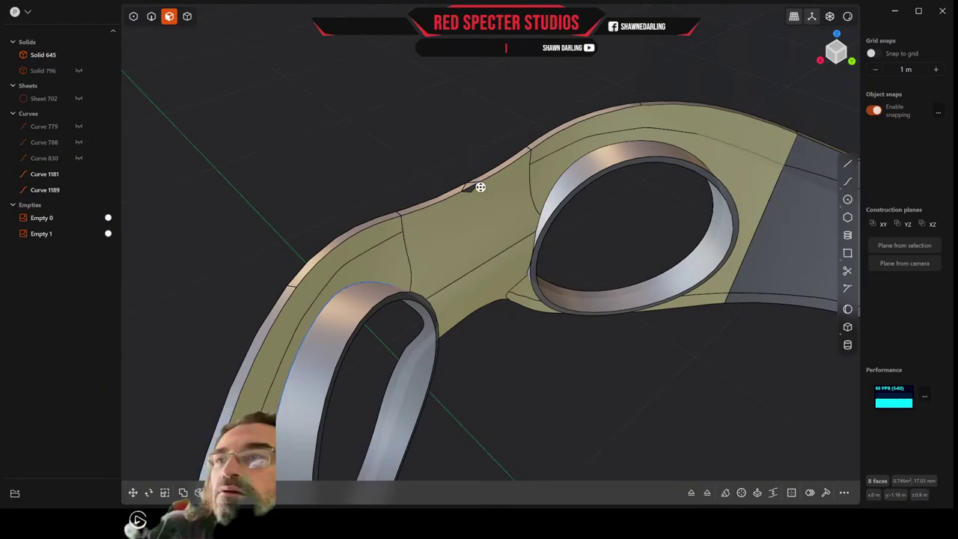
Add the small triangular face at the bridge's upper edge to the selection and try a face offset of about 0.017 m
{"action": "middle_click_drag", "start_coordinate": [484, 188], "coordinate": [442, 122]}
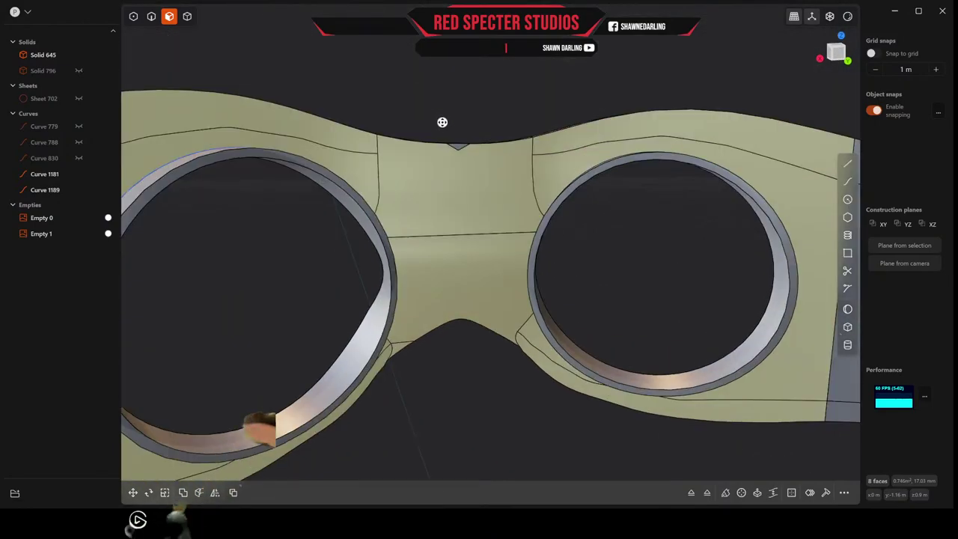
{"action": "left_click", "coordinate": [459, 147], "text": "shift"}
{"action": "middle_click_drag", "start_coordinate": [468, 168], "coordinate": [488, 219]}
{"action": "left_click_drag", "start_coordinate": [493, 231], "coordinate": [504, 238]}
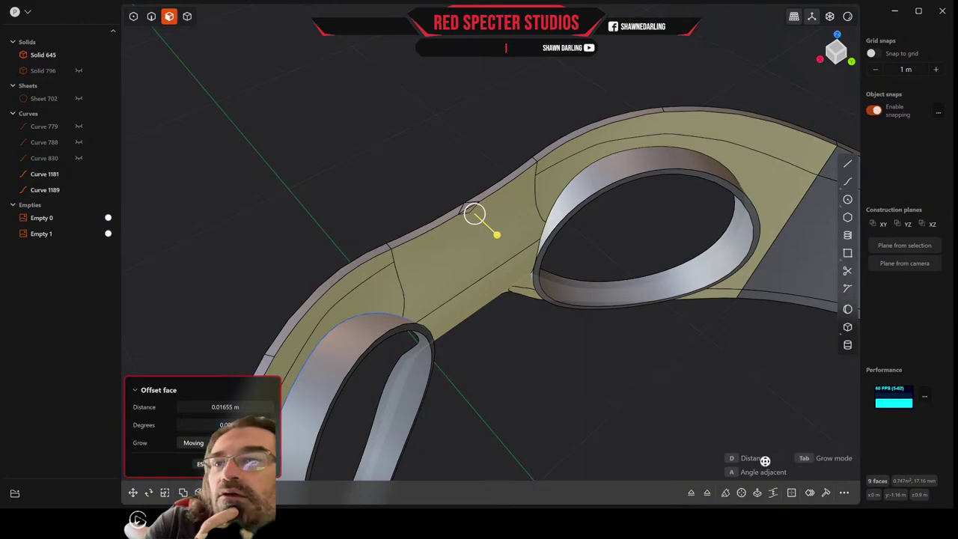
{"action": "key", "text": "Escape"}
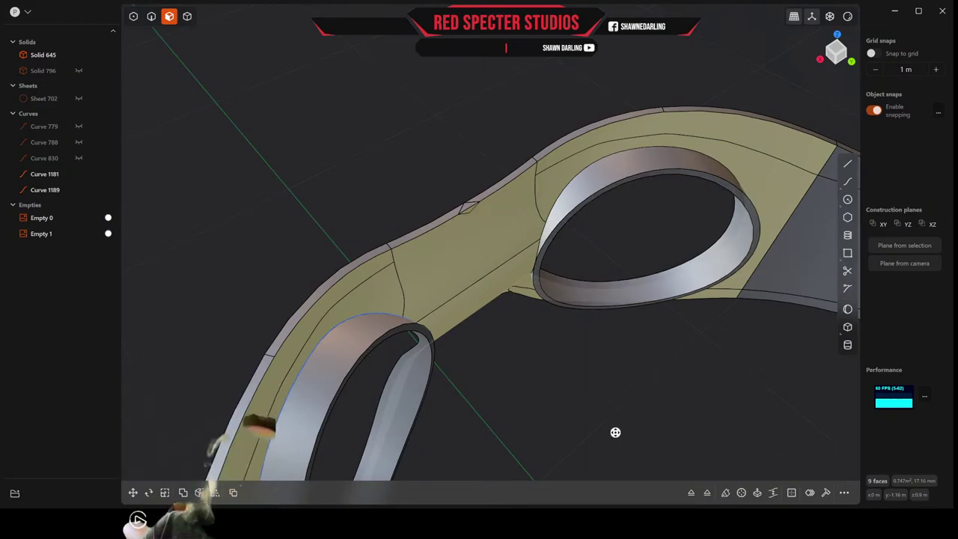
Try to extrude the selected inner mask faces by about 0.023 m as a union
{"action": "key", "text": "e"}
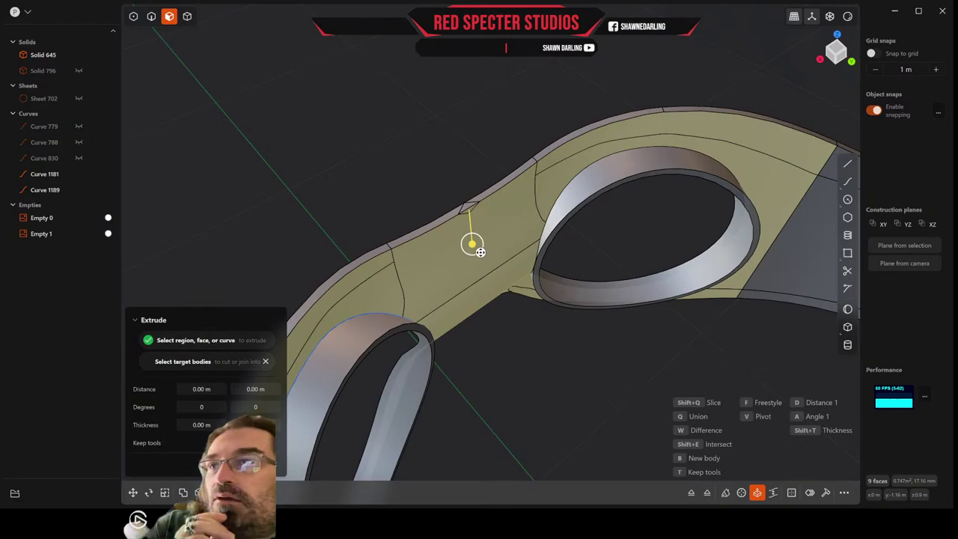
{"action": "left_click_drag", "start_coordinate": [474, 243], "coordinate": [472, 252]}
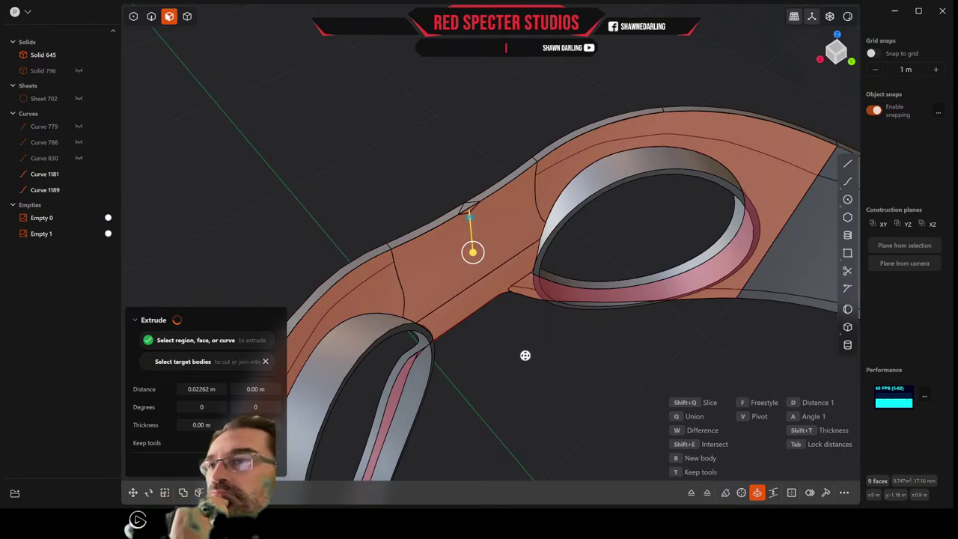
{"action": "middle_click_drag", "start_coordinate": [599, 382], "coordinate": [599, 381]}
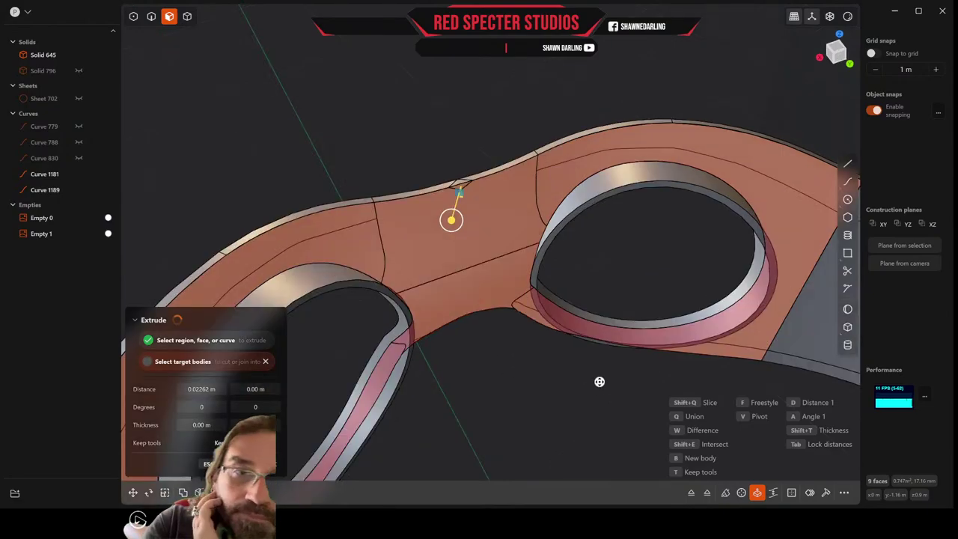
{"action": "key", "text": "q"}
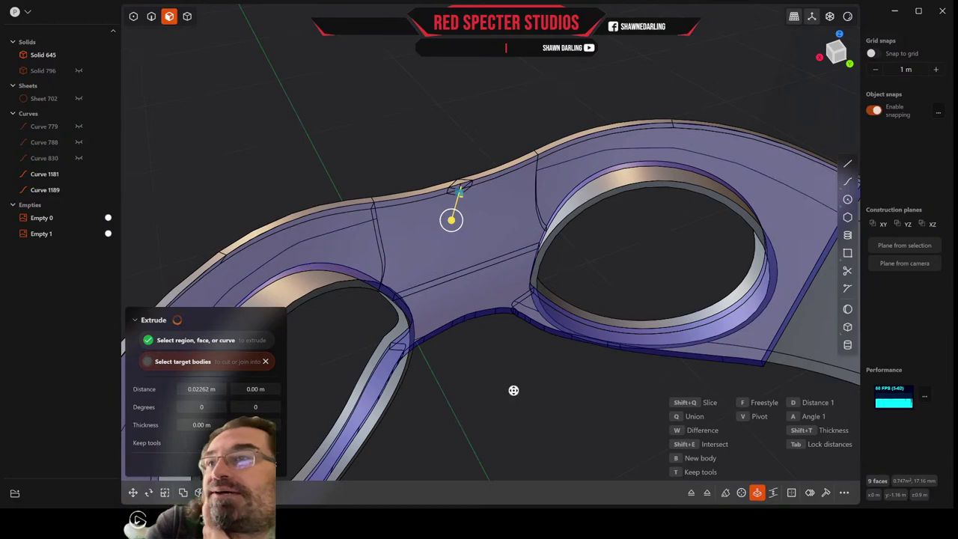
{"action": "middle_click_drag", "start_coordinate": [513, 389], "coordinate": [492, 212]}
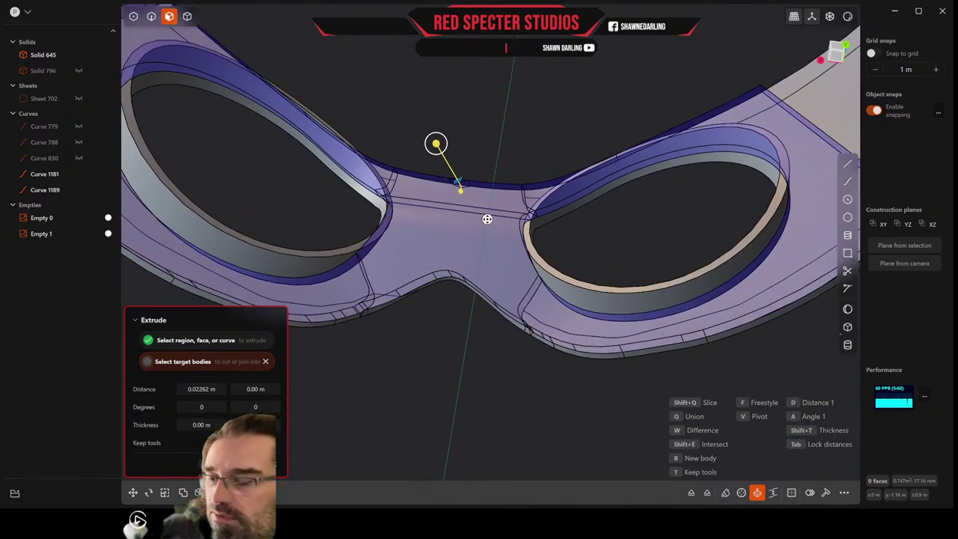
{"action": "key", "text": "Return"}
{"action": "middle_click_drag", "start_coordinate": [517, 177], "coordinate": [378, 240]}
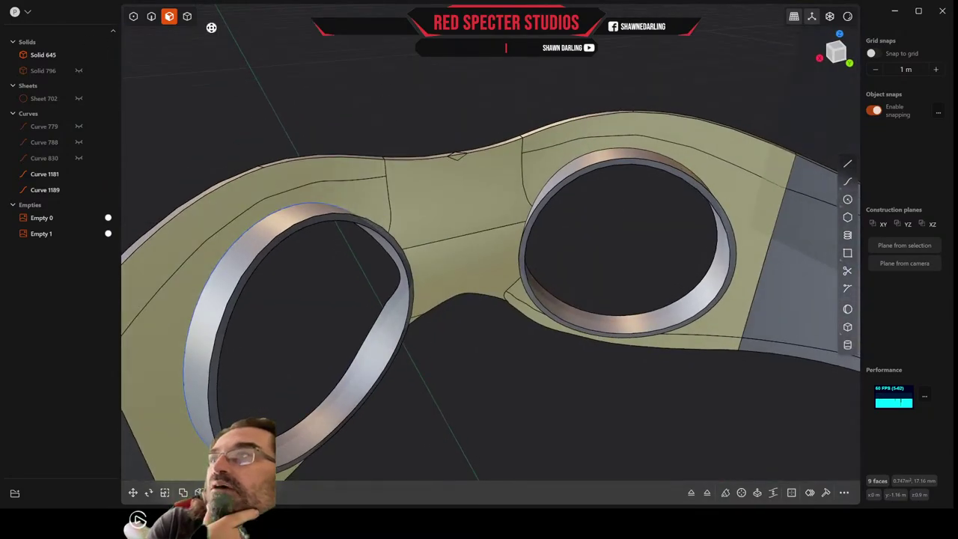
Clean up the whole mask solid with Delete Redundant Topology
{"action": "left_click", "coordinate": [184, 16]}
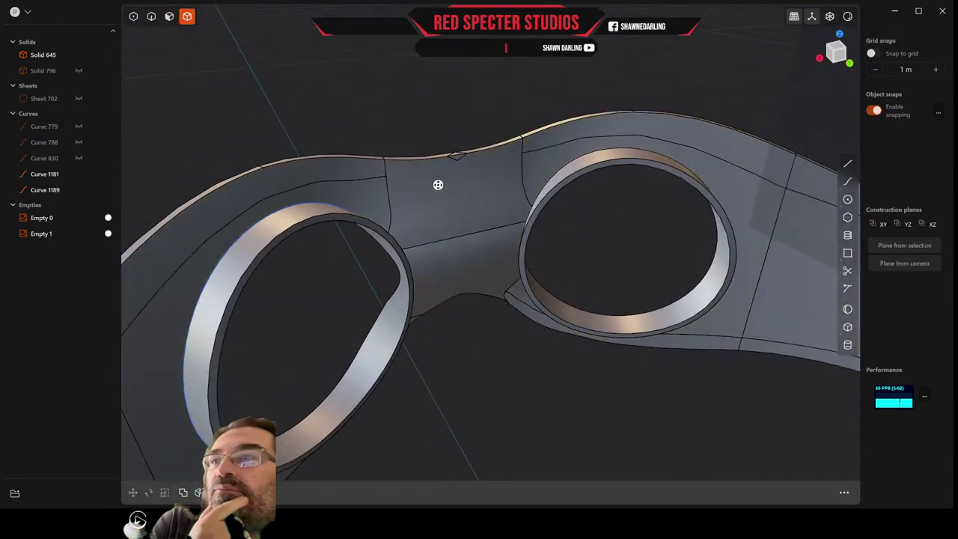
{"action": "left_click", "coordinate": [490, 191]}
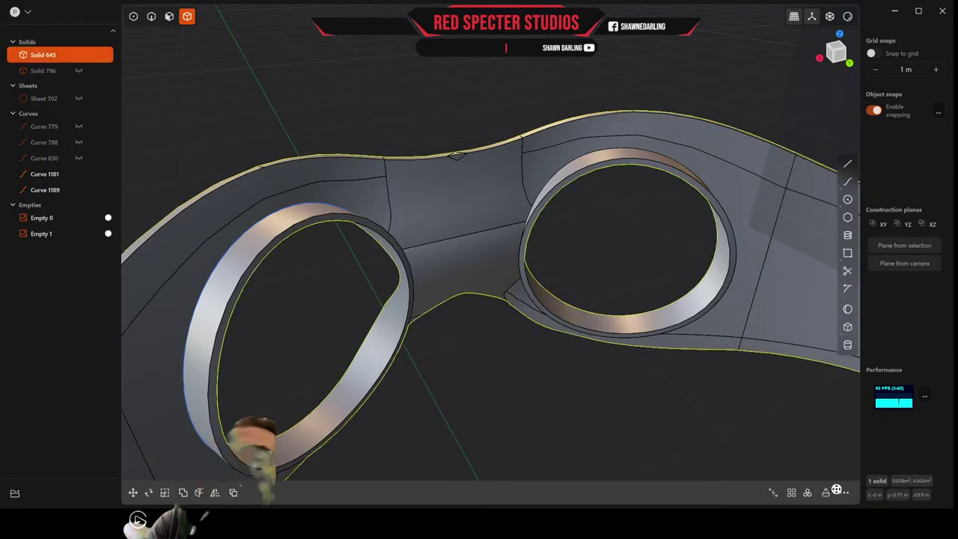
{"action": "left_click", "coordinate": [843, 492]}
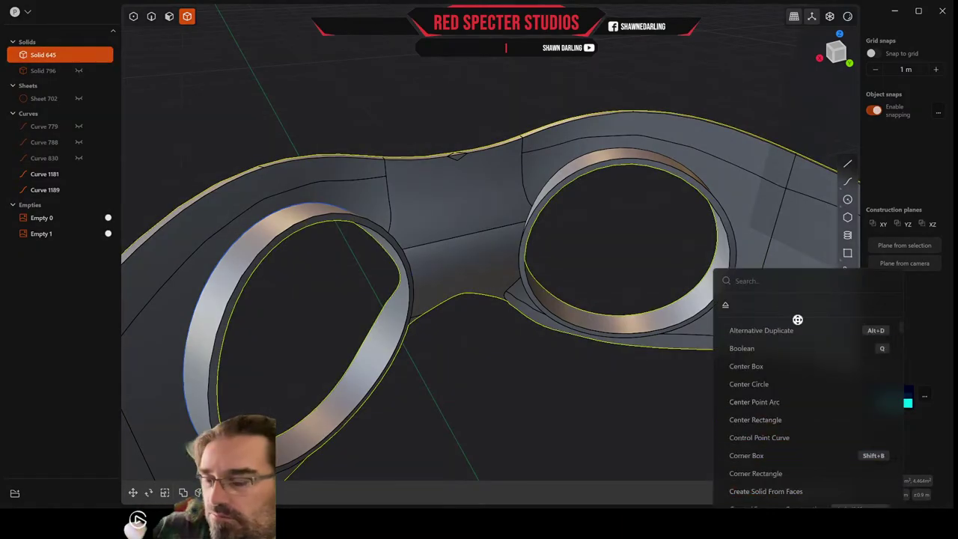
{"action": "type", "text": "del"}
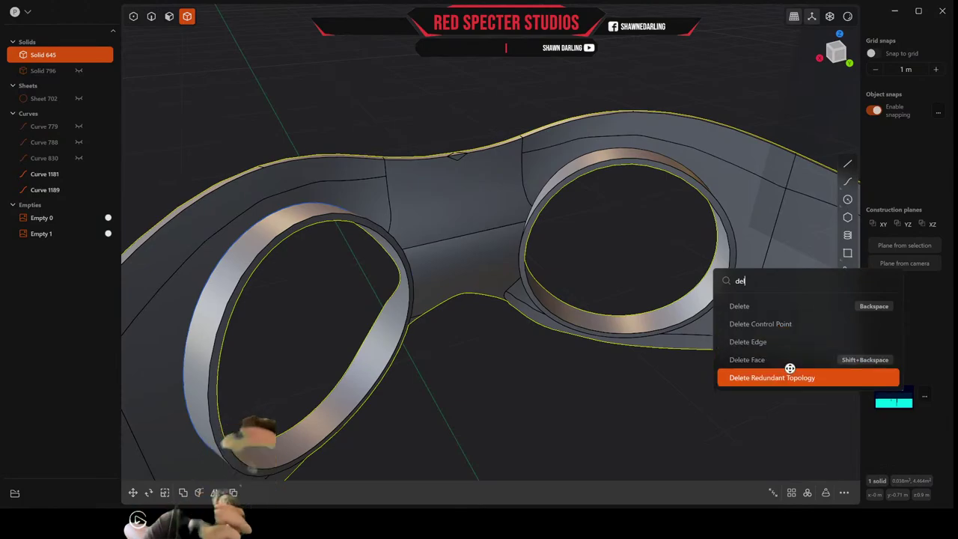
{"action": "left_click", "coordinate": [791, 374]}
{"action": "scroll", "coordinate": [573, 228], "scroll_direction": "down", "scroll_amount": 4}
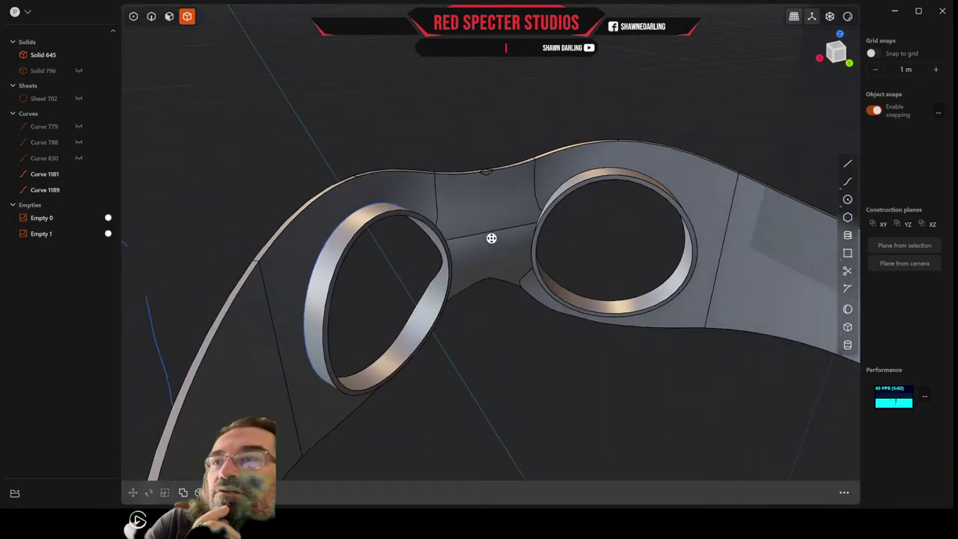
Offset the short upper rim edge beside the nose bridge about 0.041 m inward onto the mask's outer face
{"action": "middle_click_drag", "start_coordinate": [489, 240], "coordinate": [571, 222]}
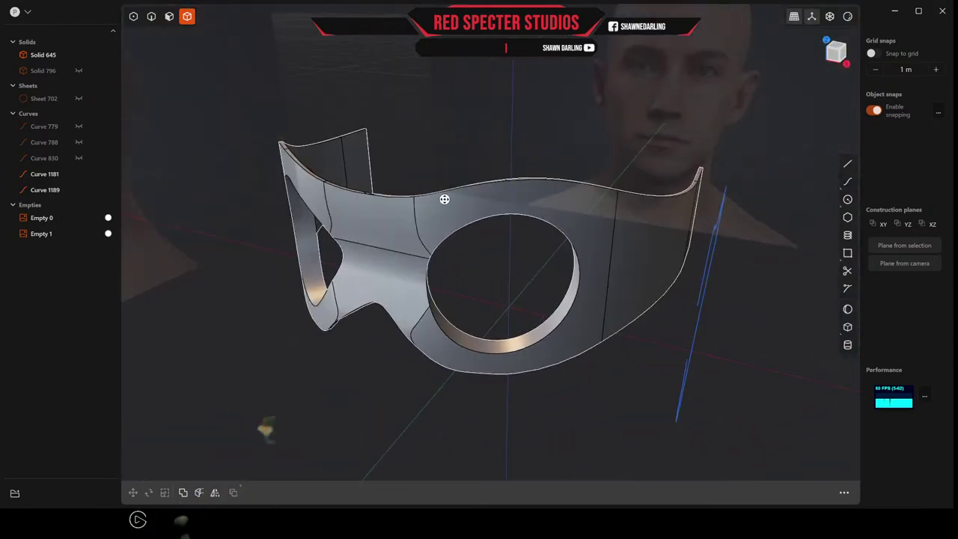
{"action": "scroll", "coordinate": [438, 210], "scroll_direction": "up", "scroll_amount": 2}
{"action": "left_click", "coordinate": [151, 15]}
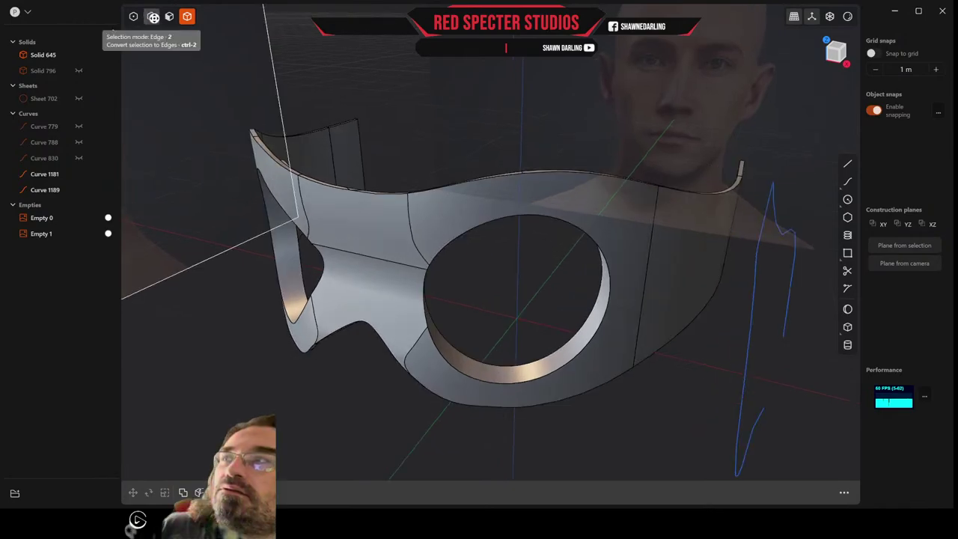
{"action": "left_click", "coordinate": [474, 183]}
{"action": "key", "text": "f"}
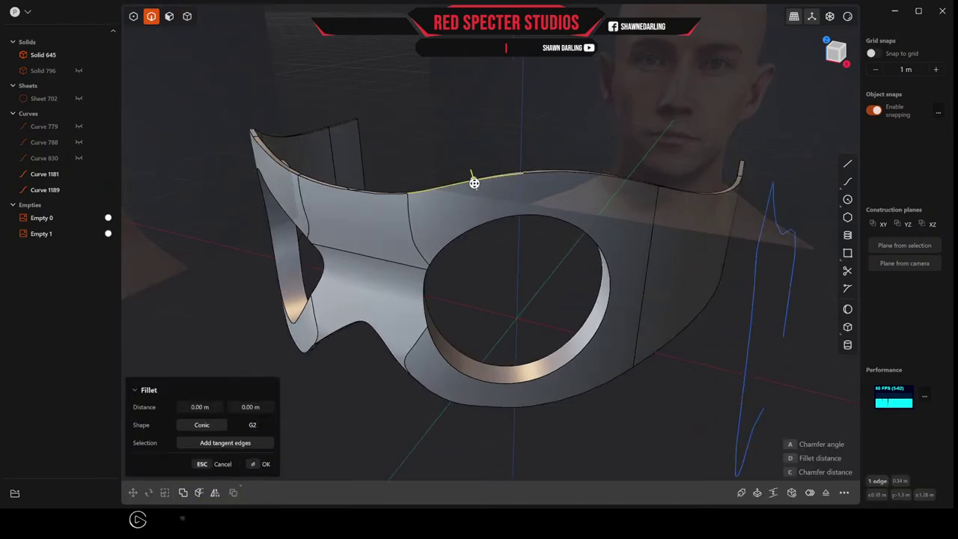
{"action": "key", "text": "o"}
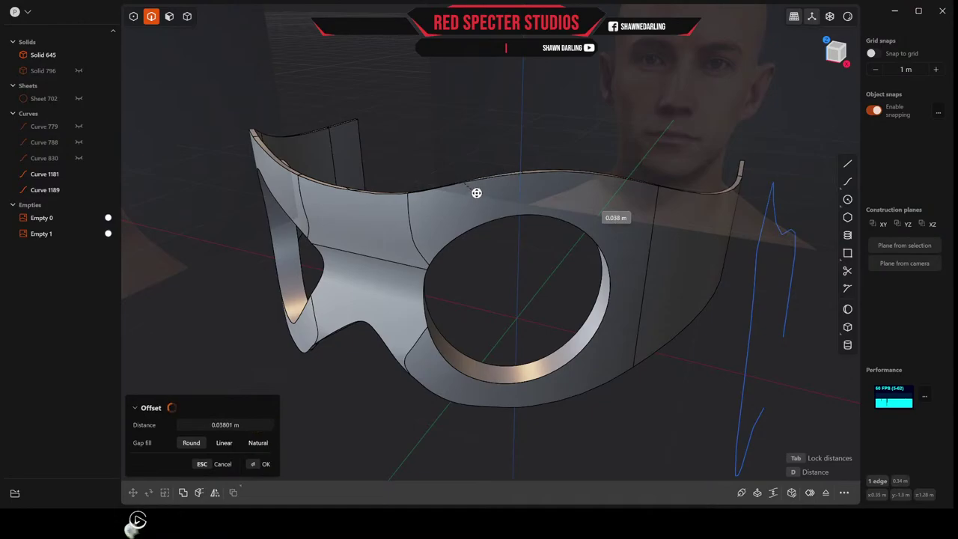
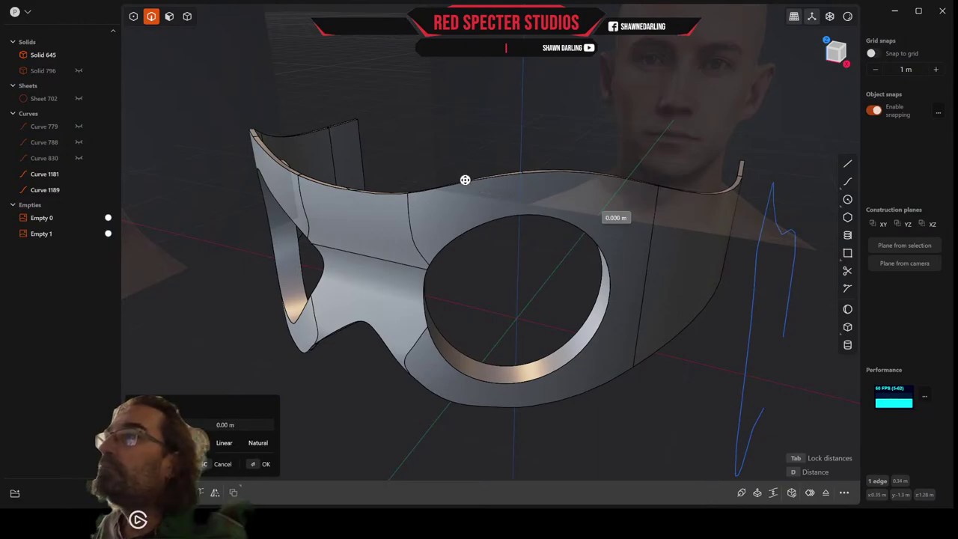
{"action": "left_click_drag", "start_coordinate": [464, 173], "coordinate": [465, 171]}
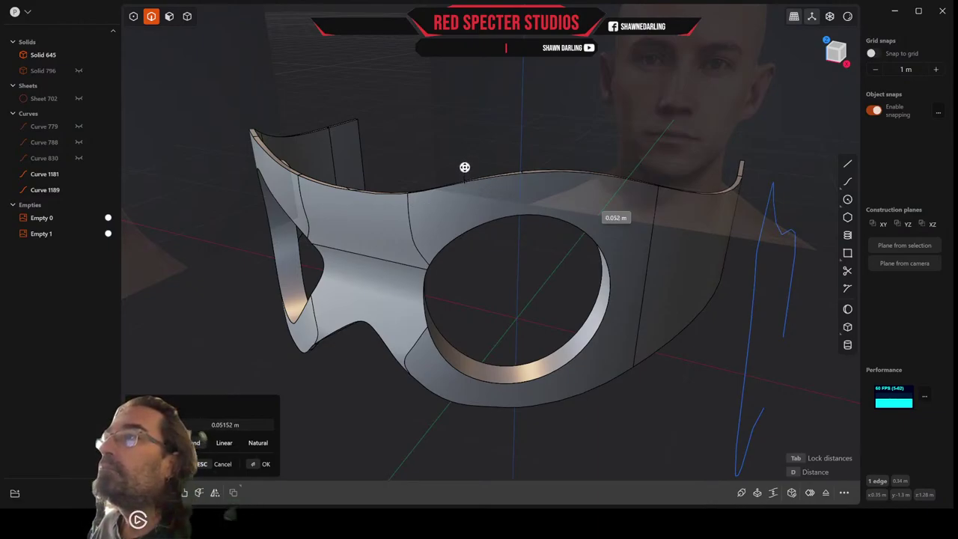
{"action": "left_click_drag", "start_coordinate": [464, 166], "coordinate": [457, 177]}
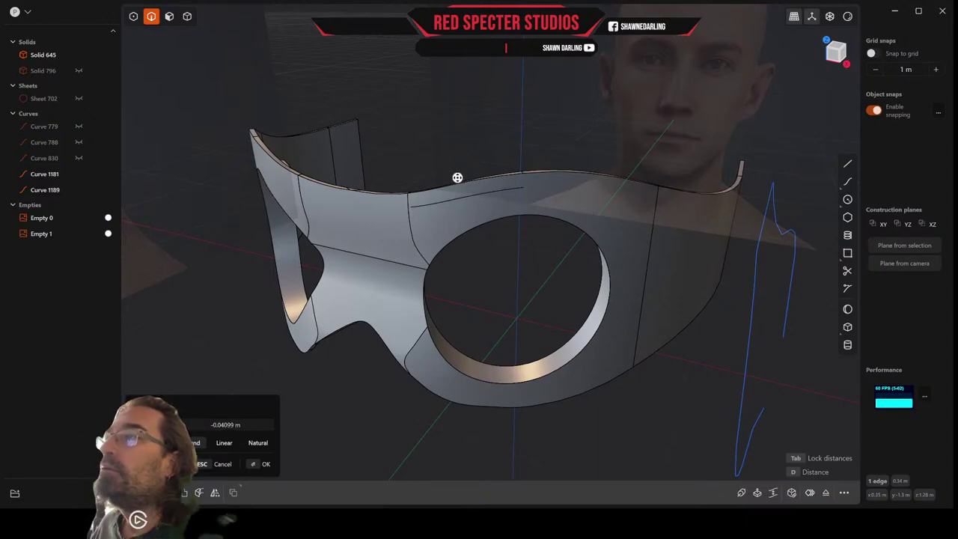
{"action": "middle_click_drag", "start_coordinate": [552, 195], "coordinate": [513, 198]}
{"action": "key", "text": "Return"}
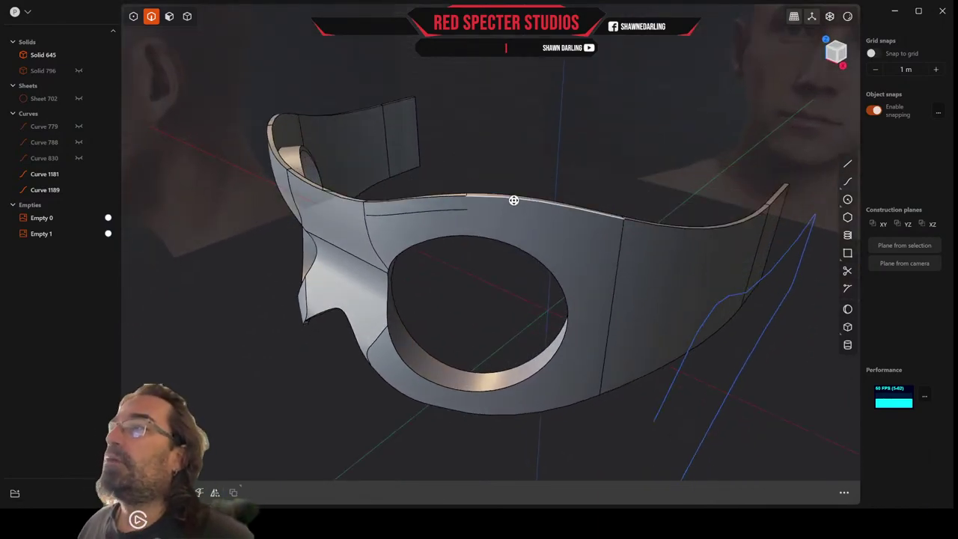
Offset the neighbouring upper rim edge above the eye opening about 0.041 m inward to continue the inset line
{"action": "left_click", "coordinate": [513, 199]}
{"action": "key", "text": "f"}
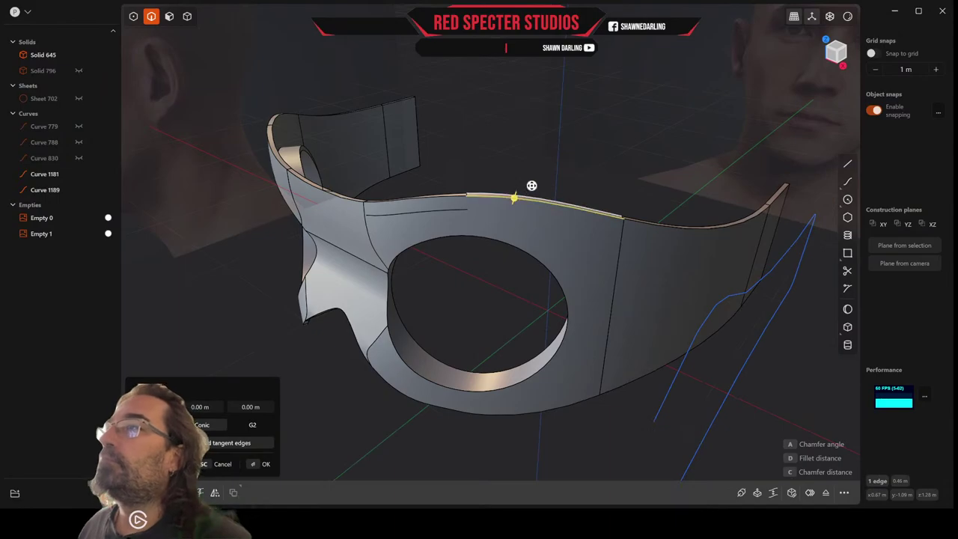
{"action": "key", "text": "o"}
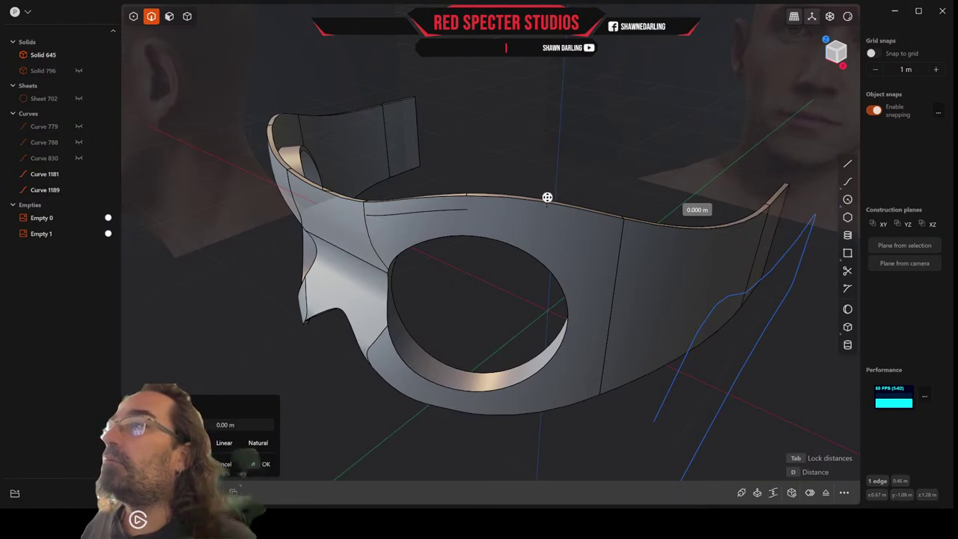
{"action": "mouse_move", "coordinate": [544, 206]}
{"action": "left_mouse_down"}
{"action": "mouse_move", "coordinate": [470, 211]}
{"action": "mouse_move", "coordinate": [544, 215]}
{"action": "left_mouse_up"}
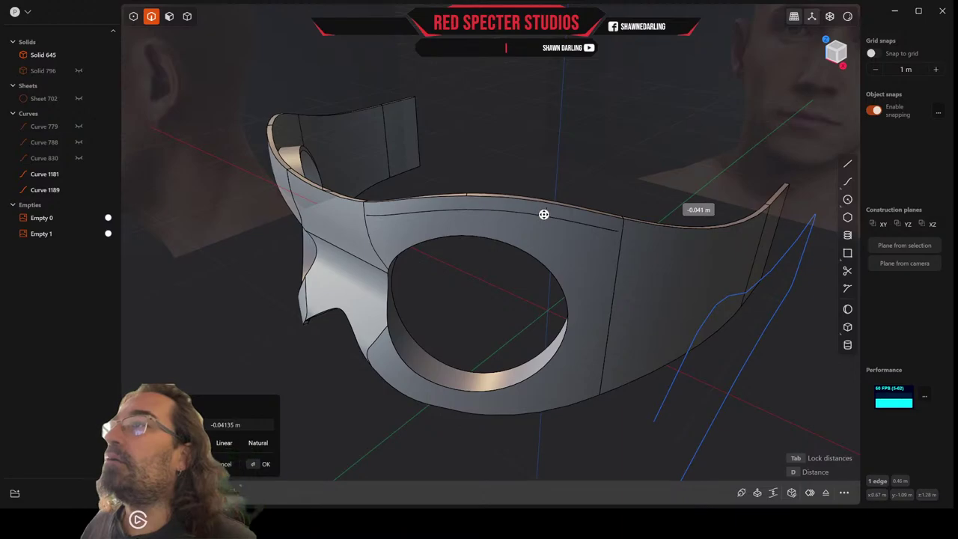
{"action": "left_click_drag", "start_coordinate": [543, 214], "coordinate": [543, 214]}
{"action": "middle_click_drag", "start_coordinate": [543, 214], "coordinate": [558, 180]}
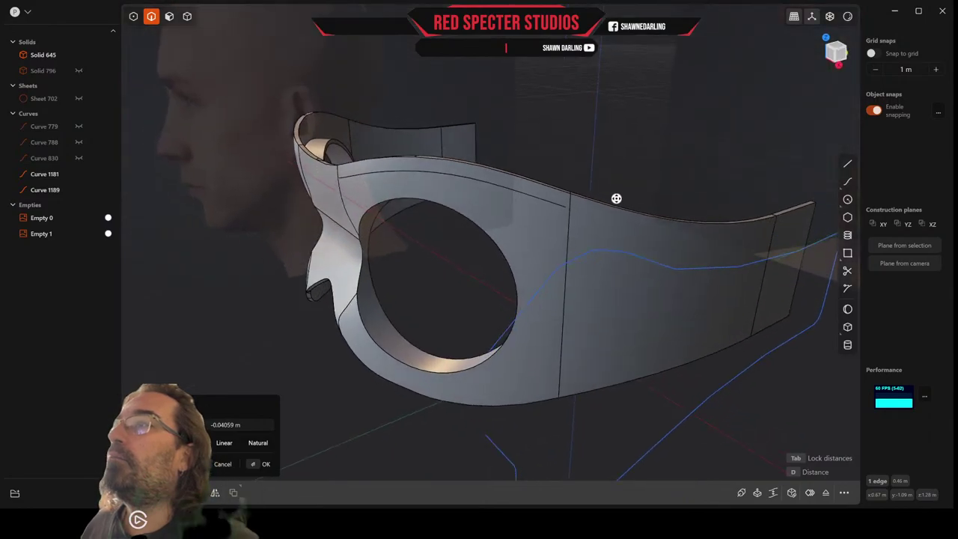
{"action": "middle_click_drag", "start_coordinate": [616, 198], "coordinate": [509, 270]}
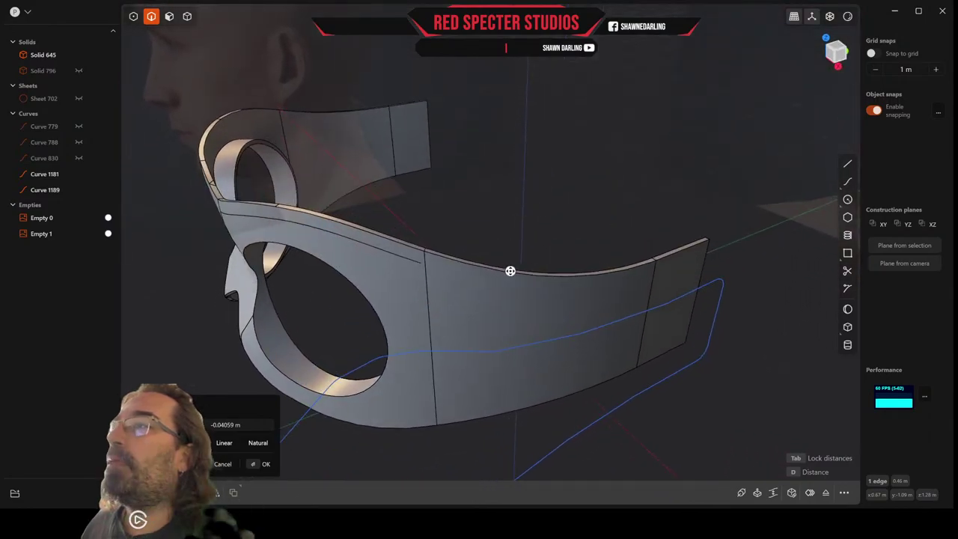
{"action": "key", "text": "Return"}
Offset the long upper rim edge of the side panel behind the eye opening about 0.041 m inward
{"action": "left_click", "coordinate": [510, 274]}
{"action": "key", "text": "f"}
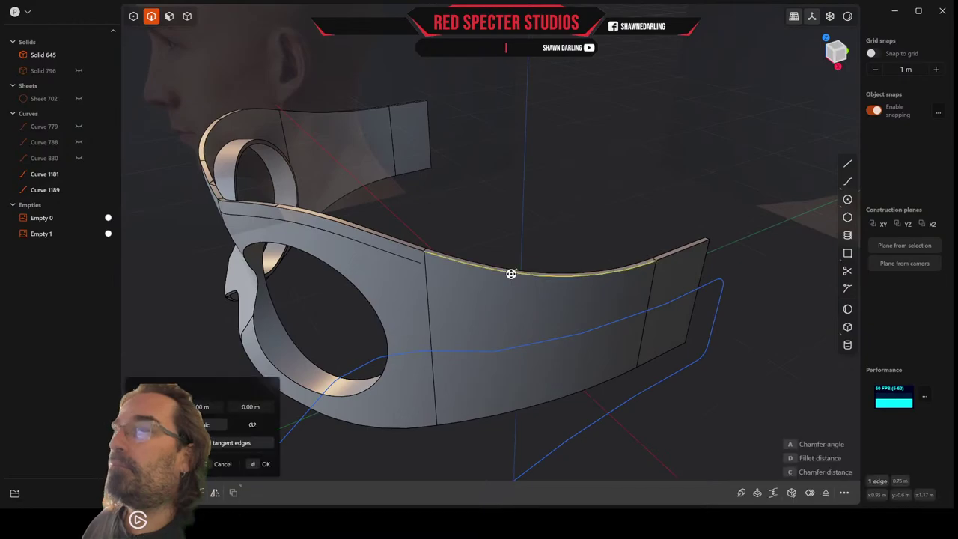
{"action": "key", "text": "c"}
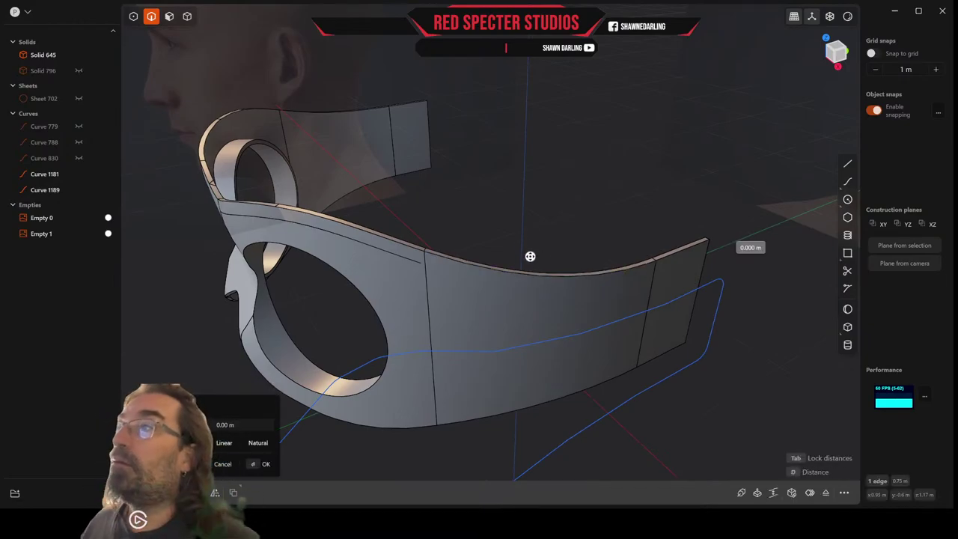
{"action": "mouse_move", "coordinate": [535, 281]}
{"action": "left_mouse_down"}
{"action": "mouse_move", "coordinate": [547, 300]}
{"action": "mouse_move", "coordinate": [547, 284]}
{"action": "left_mouse_up"}
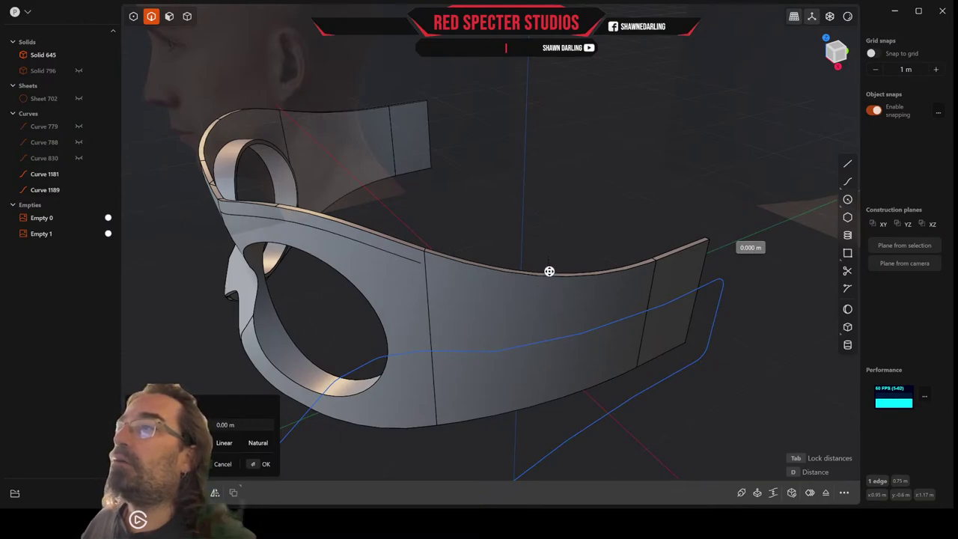
{"action": "left_click_drag", "start_coordinate": [548, 262], "coordinate": [548, 248]}
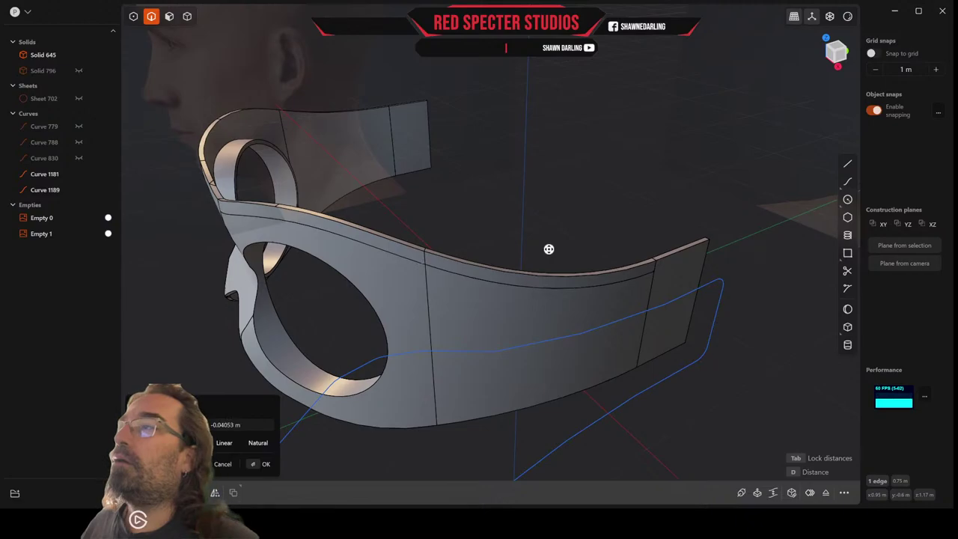
{"action": "middle_click_drag", "start_coordinate": [547, 247], "coordinate": [639, 233]}
{"action": "key", "text": "Return"}
Offset the upper edge of the rear end panel about 0.039 m inward
{"action": "left_click", "coordinate": [627, 258]}
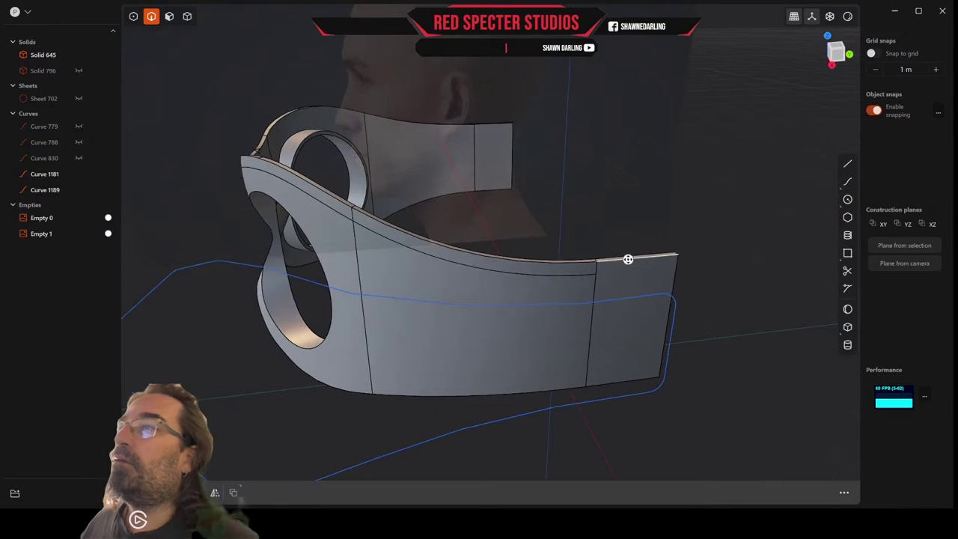
{"action": "key", "text": "b"}
{"action": "left_click_drag", "start_coordinate": [627, 259], "coordinate": [629, 269]}
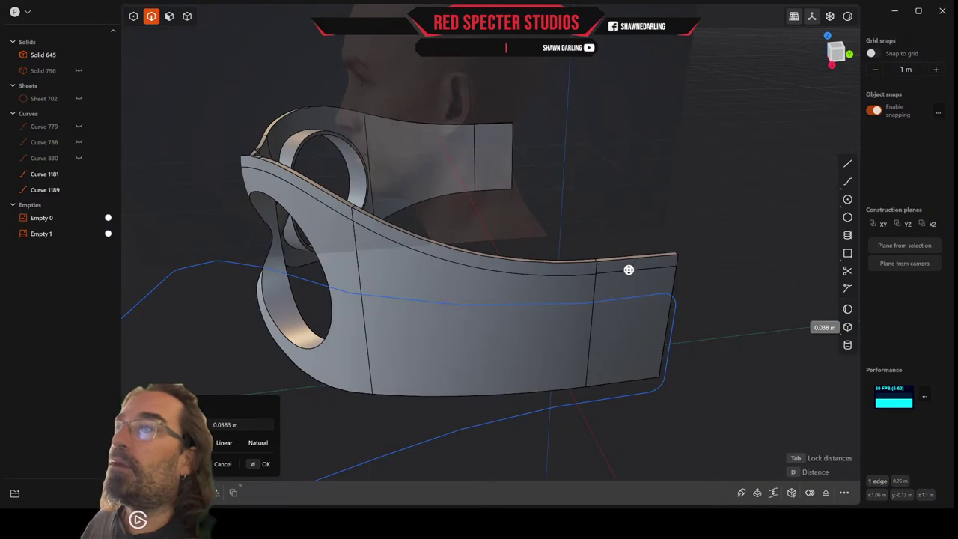
{"action": "left_click_drag", "start_coordinate": [628, 269], "coordinate": [627, 270]}
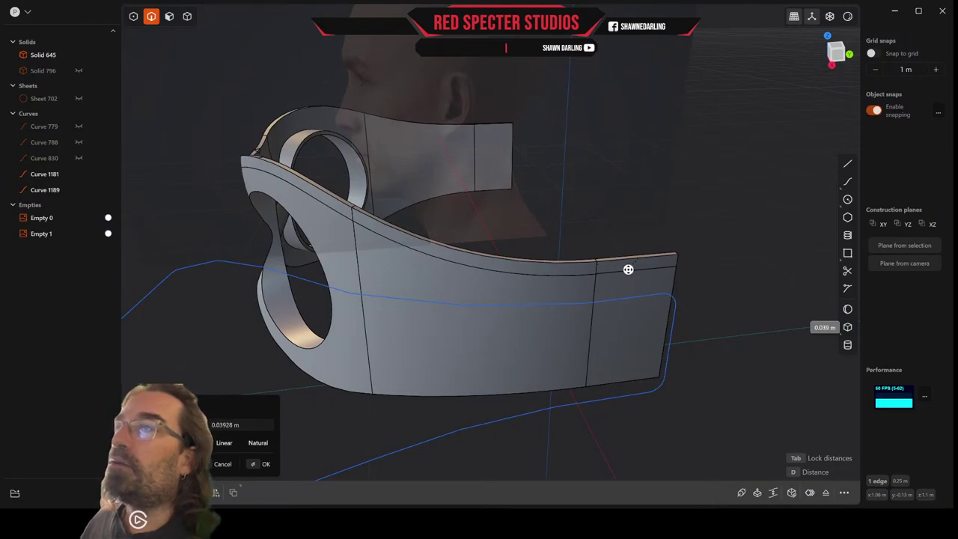
{"action": "middle_click_drag", "start_coordinate": [635, 291], "coordinate": [632, 269]}
{"action": "scroll", "coordinate": [633, 270], "scroll_direction": "up", "scroll_amount": 5}
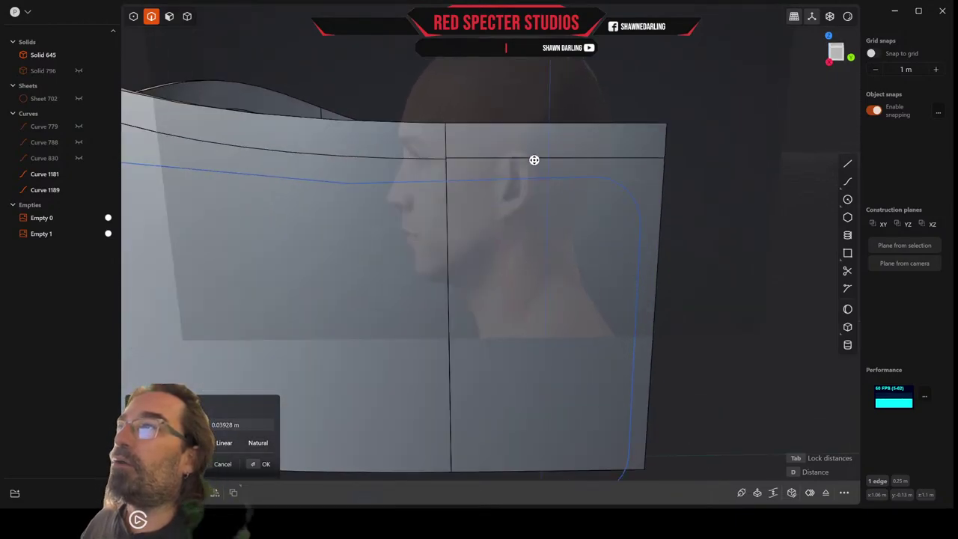
{"action": "right_click", "coordinate": [575, 86]}
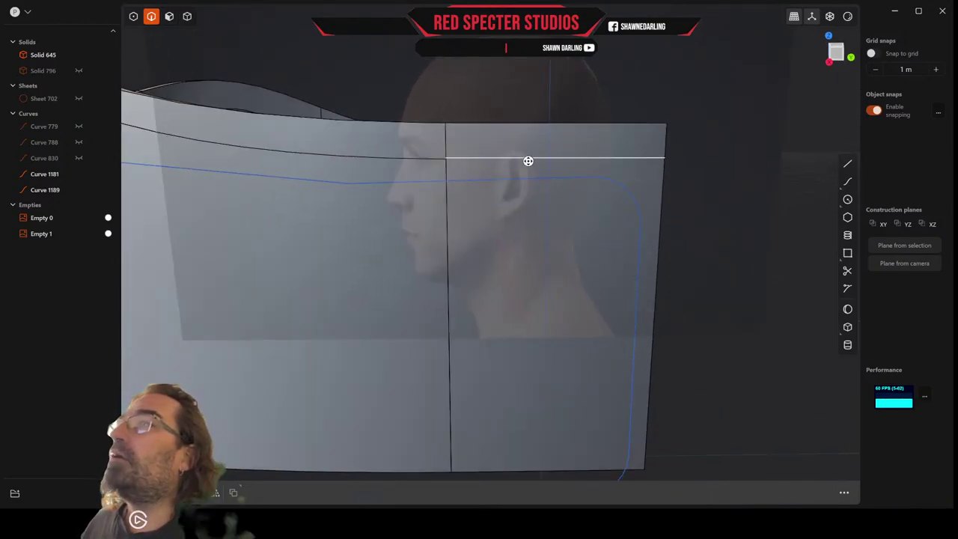
Try to move the new offset edge on the rear end panel
{"action": "left_click", "coordinate": [529, 158]}
{"action": "key", "text": "b"}
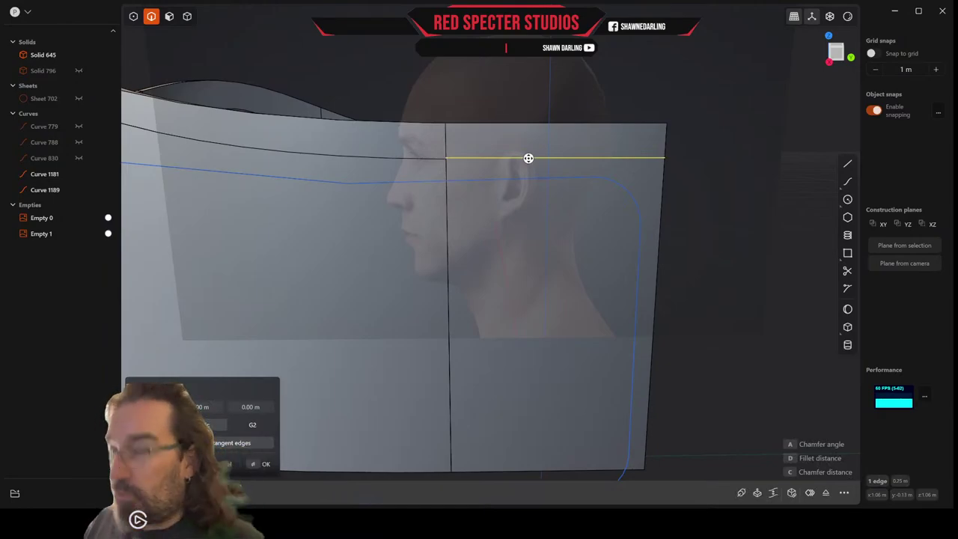
{"action": "key", "text": "g"}
{"action": "left_click_drag", "start_coordinate": [558, 138], "coordinate": [556, 124]}
{"action": "middle_click_drag", "start_coordinate": [555, 108], "coordinate": [342, 167]}
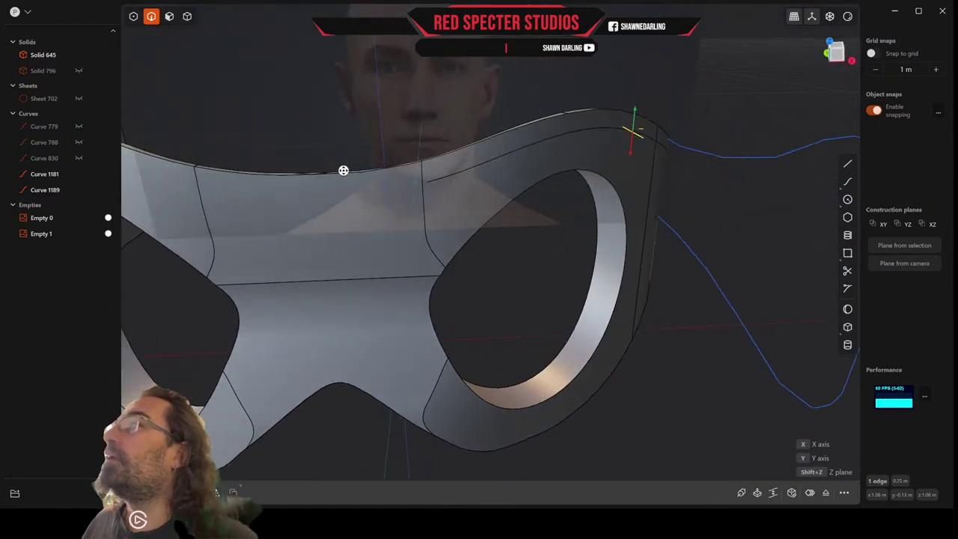
Offset the upper rim edge over the nose bridge about 0.041 m inward
{"action": "left_click", "coordinate": [368, 172]}
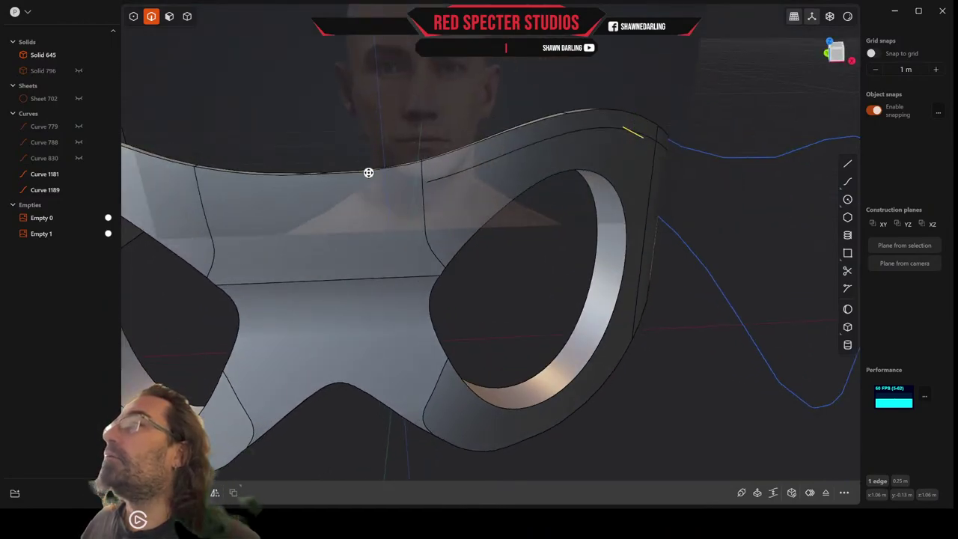
{"action": "key", "text": "f"}
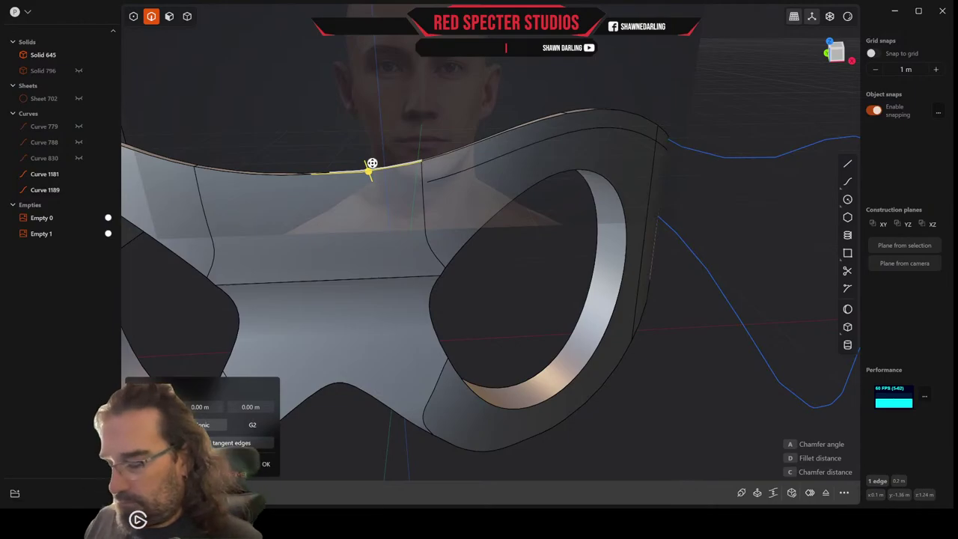
{"action": "key", "text": "c"}
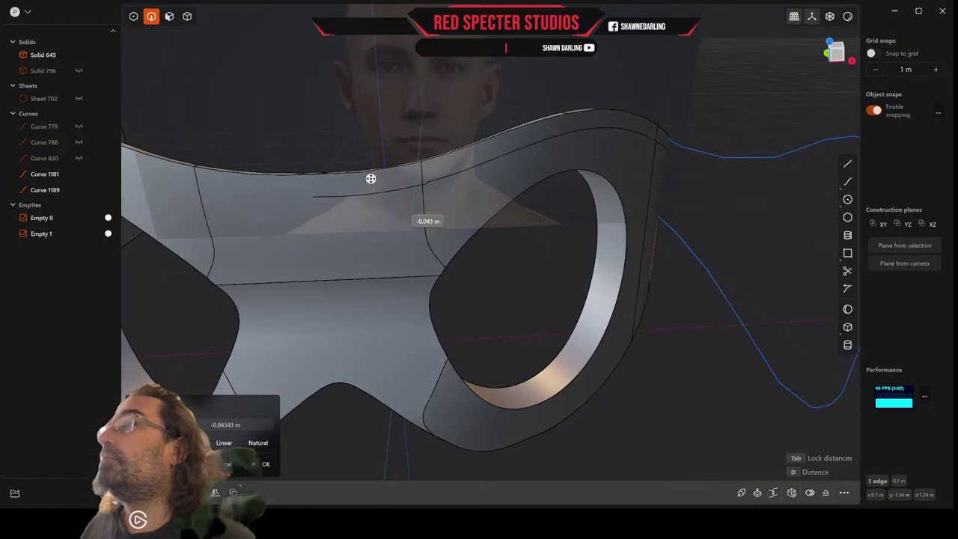
{"action": "left_click_drag", "start_coordinate": [370, 178], "coordinate": [371, 178]}
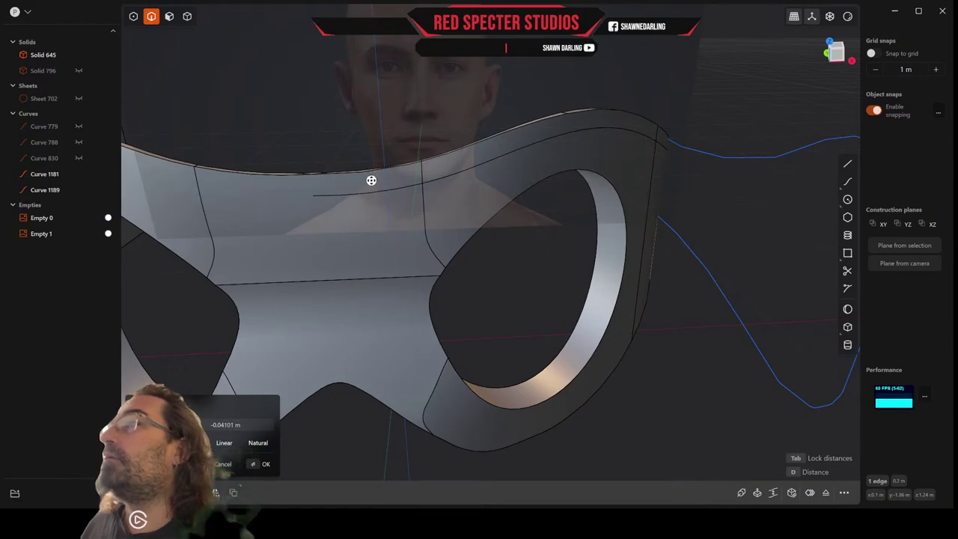
{"action": "middle_click_drag", "start_coordinate": [368, 177], "coordinate": [325, 152]}
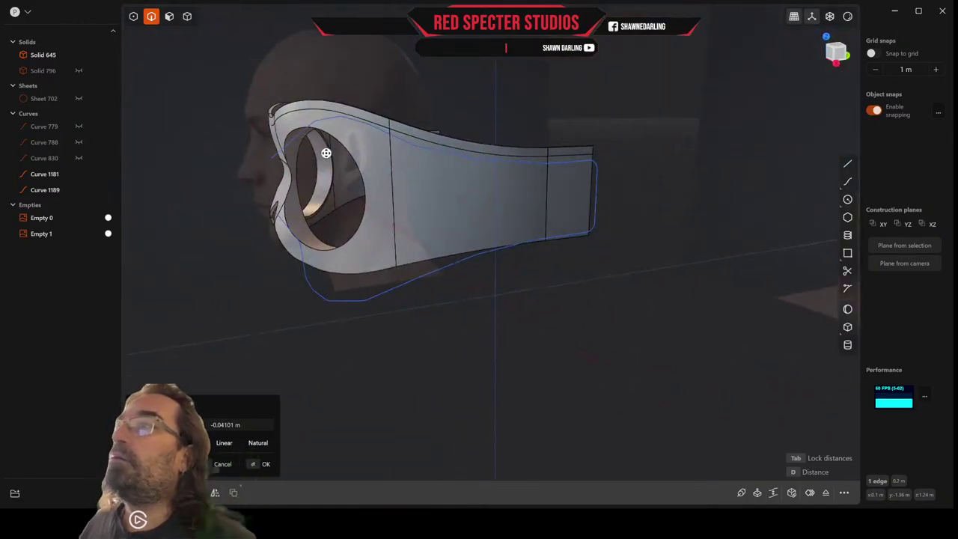
{"action": "middle_click_drag", "start_coordinate": [596, 202], "coordinate": [481, 220]}
{"action": "right_click", "coordinate": [540, 205]}
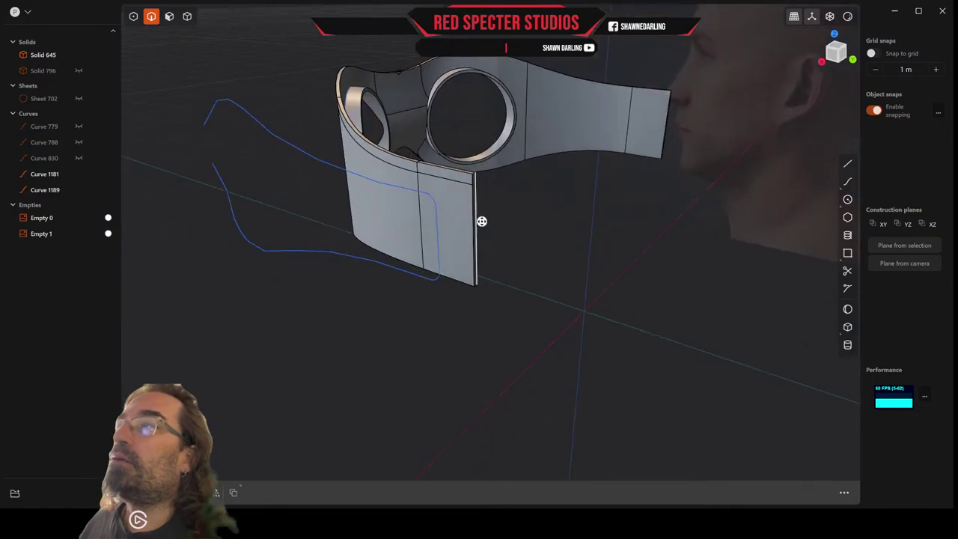
Offset the vertical end edge of the rear panel about 0.042 m inward
{"action": "left_click", "coordinate": [473, 224]}
{"action": "key", "text": "f"}
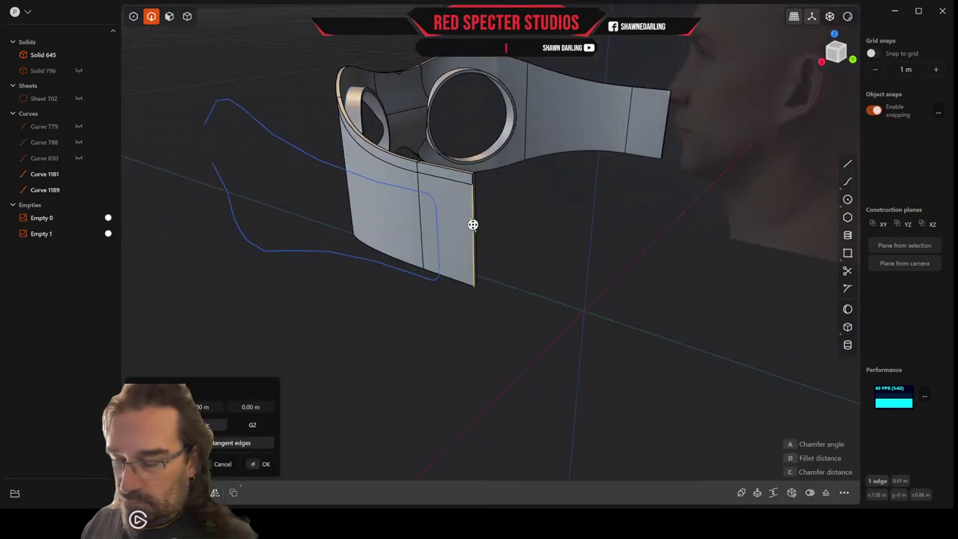
{"action": "key", "text": "d"}
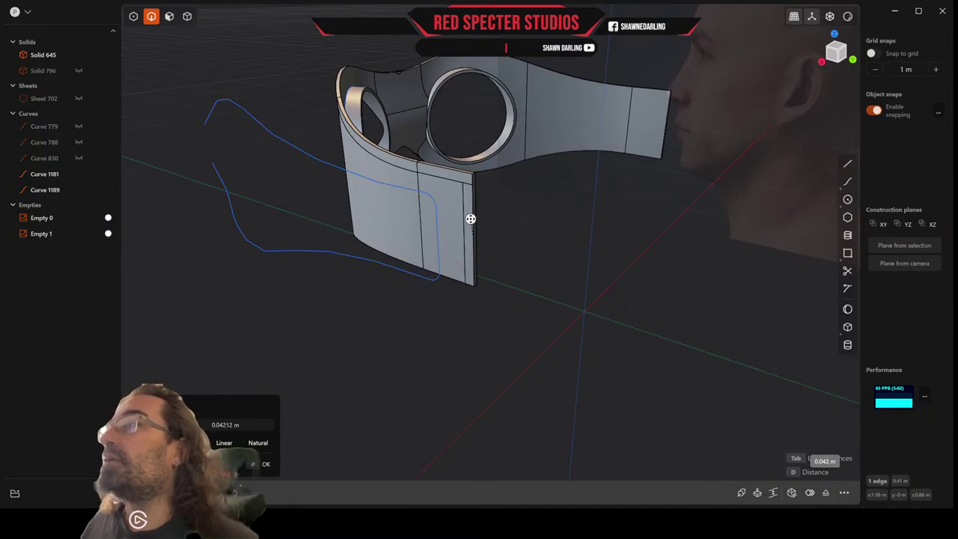
{"action": "left_click", "coordinate": [471, 218]}
Offset the two lower edges of the rear end panel and the adjoining side panel about 0.040 m inward
{"action": "middle_click_drag", "start_coordinate": [470, 219], "coordinate": [528, 225]}
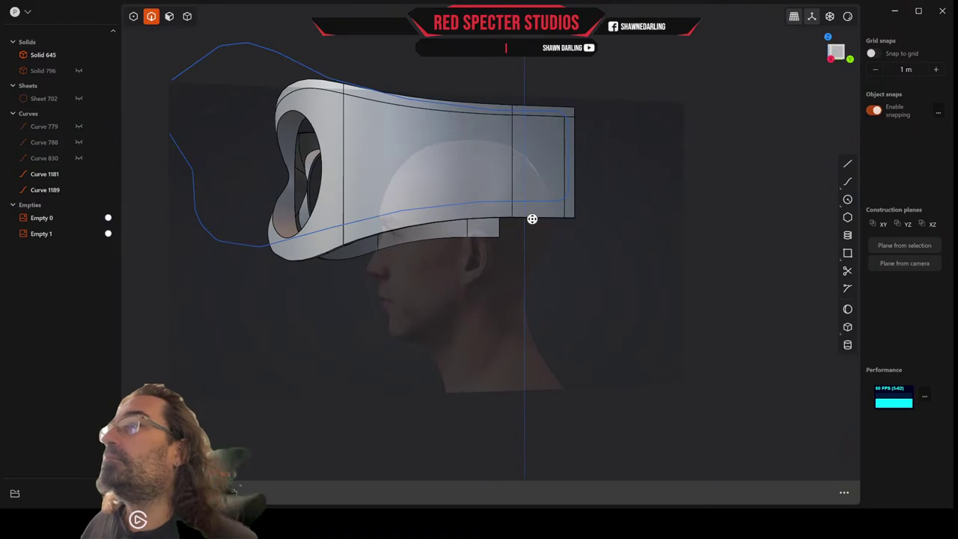
{"action": "left_click", "coordinate": [531, 219]}
{"action": "key", "text": "f"}
{"action": "middle_click_drag", "start_coordinate": [501, 217], "coordinate": [505, 171]}
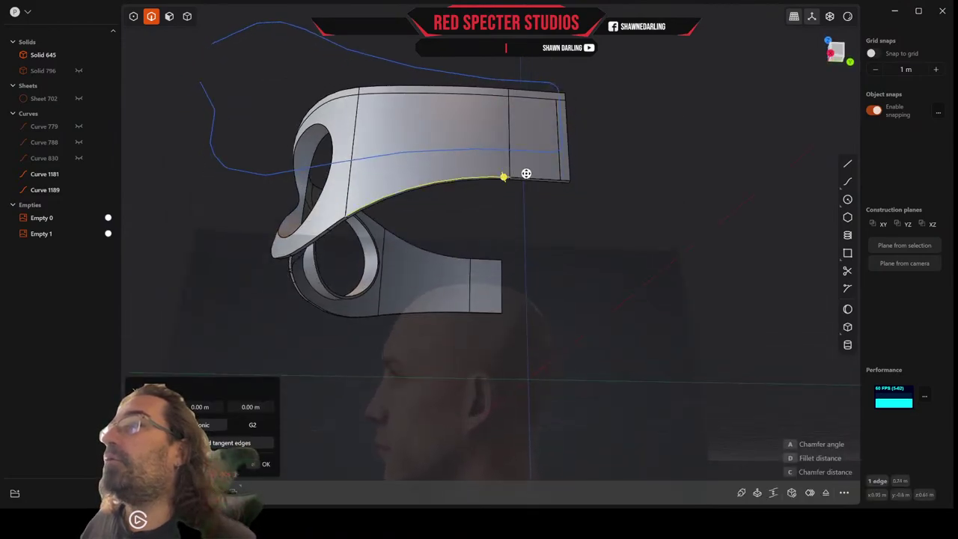
{"action": "left_click", "coordinate": [526, 178]}
{"action": "key", "text": "o"}
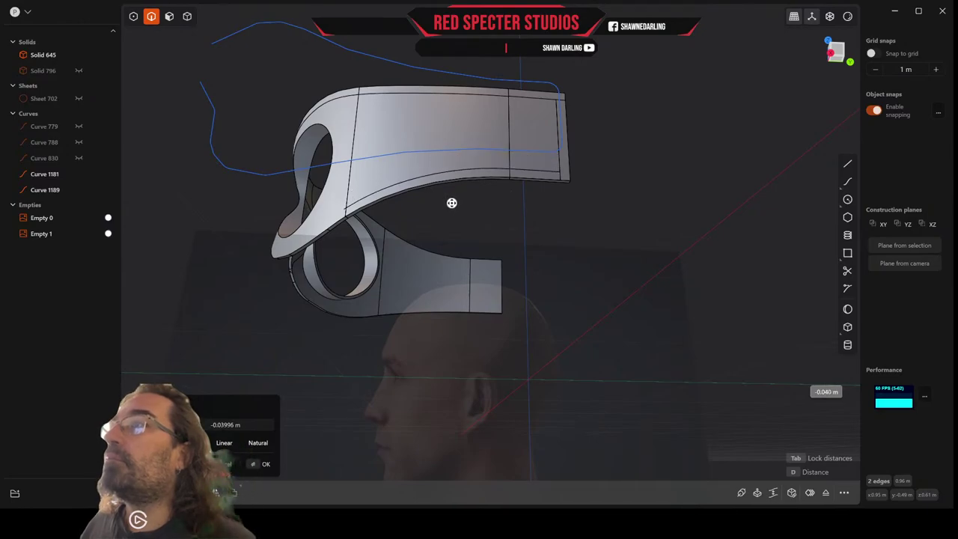
{"action": "left_click", "coordinate": [451, 203]}
Offset the two lower rim edges beneath the outer part of the eye opening about 0.041 m inward
{"action": "middle_click_drag", "start_coordinate": [459, 197], "coordinate": [536, 208]}
{"action": "right_click", "coordinate": [524, 207]}
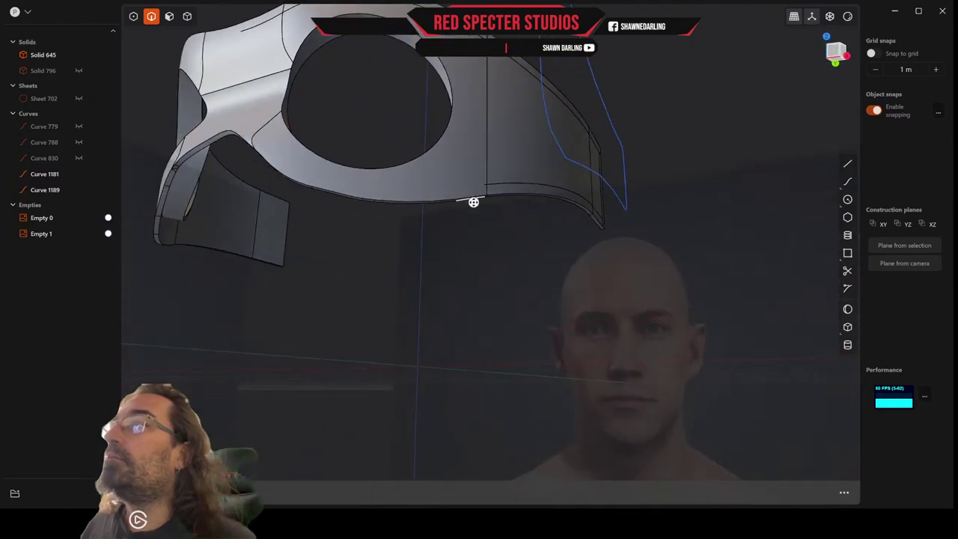
{"action": "scroll", "coordinate": [472, 202], "scroll_direction": "up", "scroll_amount": 5}
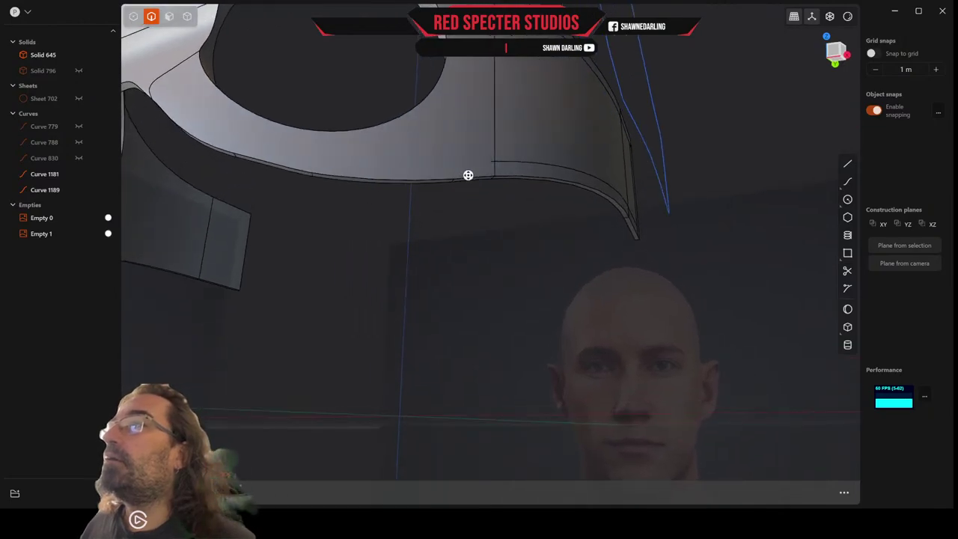
{"action": "key", "text": "f"}
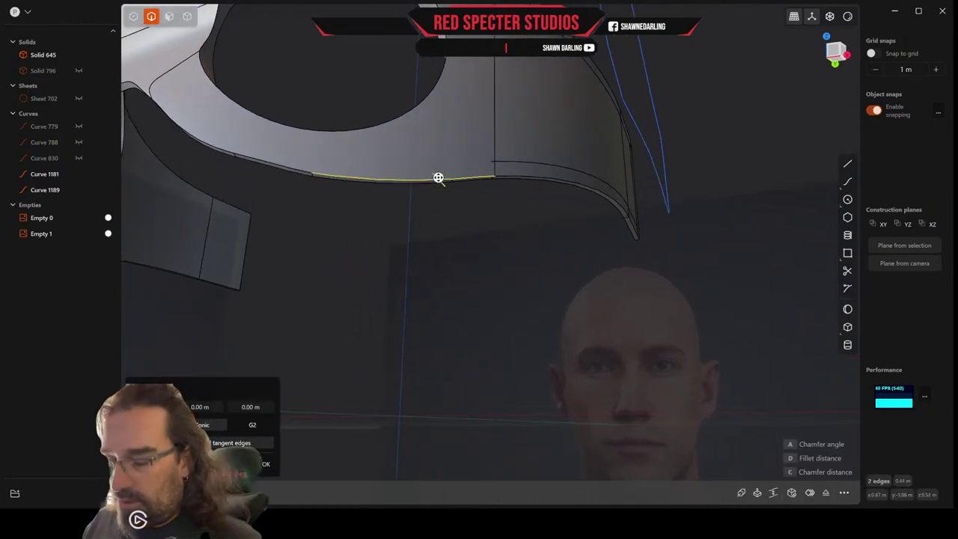
{"action": "key", "text": "o"}
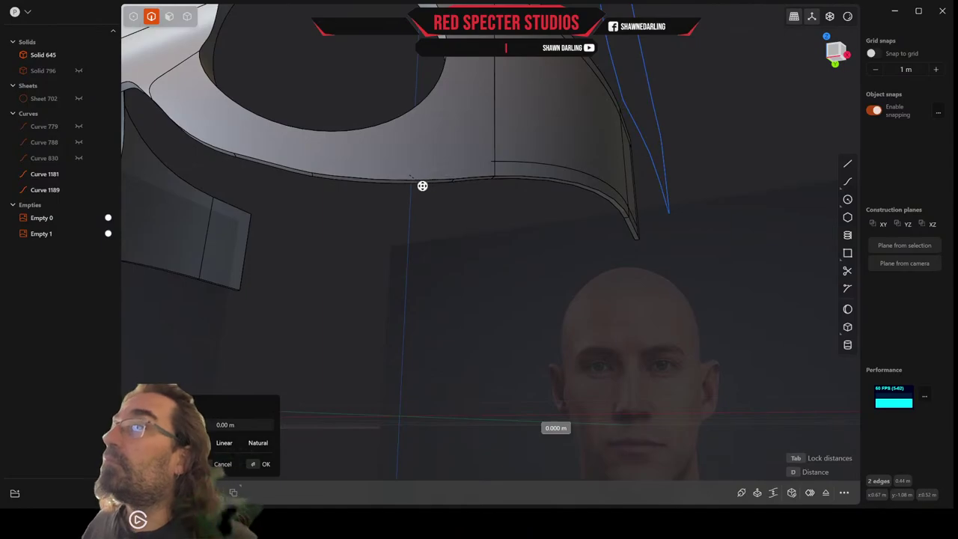
{"action": "left_click_drag", "start_coordinate": [407, 193], "coordinate": [407, 210]}
{"action": "middle_click_drag", "start_coordinate": [395, 203], "coordinate": [405, 184]}
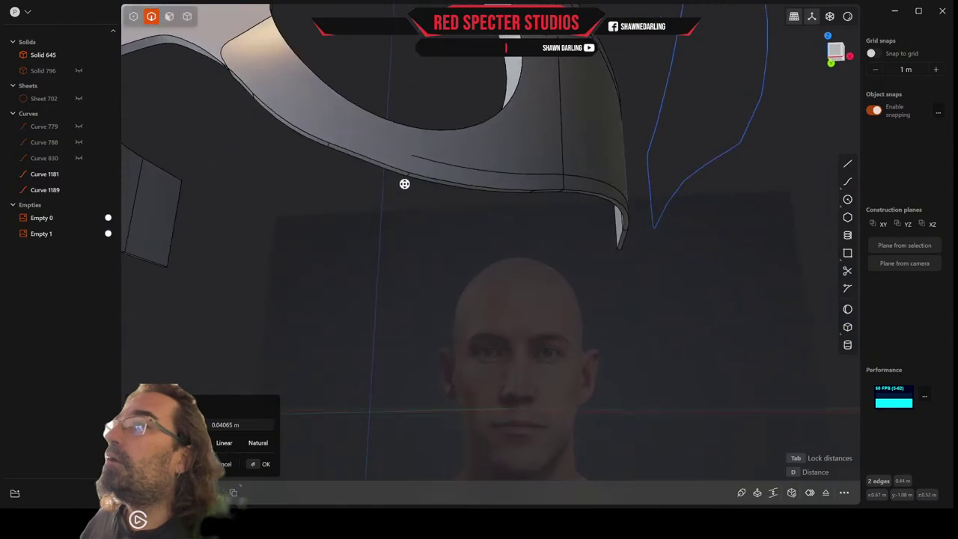
{"action": "right_click", "coordinate": [393, 164]}
Select the two adjoining lower rim edges beneath the eye opening, where the new offset line ends
{"action": "left_click", "coordinate": [390, 167]}
{"action": "key", "text": "b"}
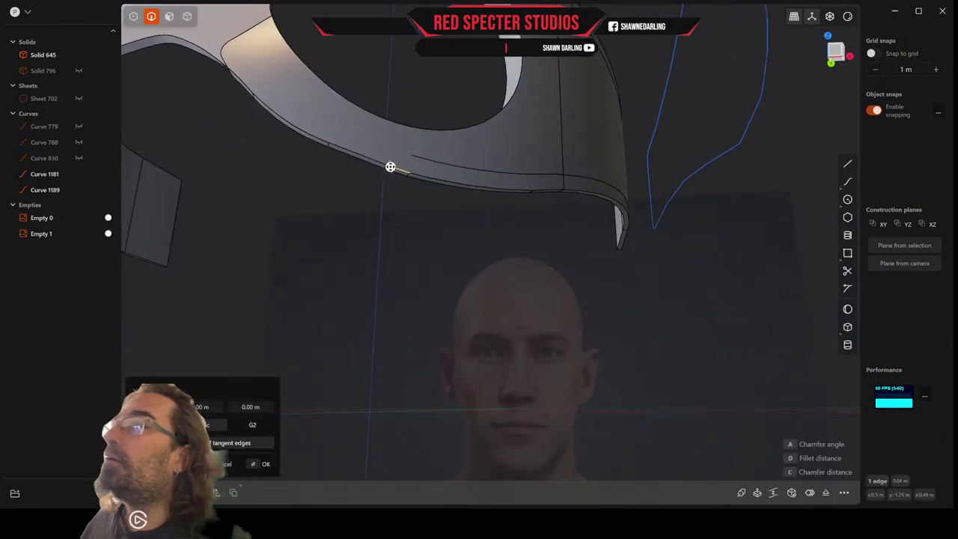
{"action": "left_click", "coordinate": [377, 161]}
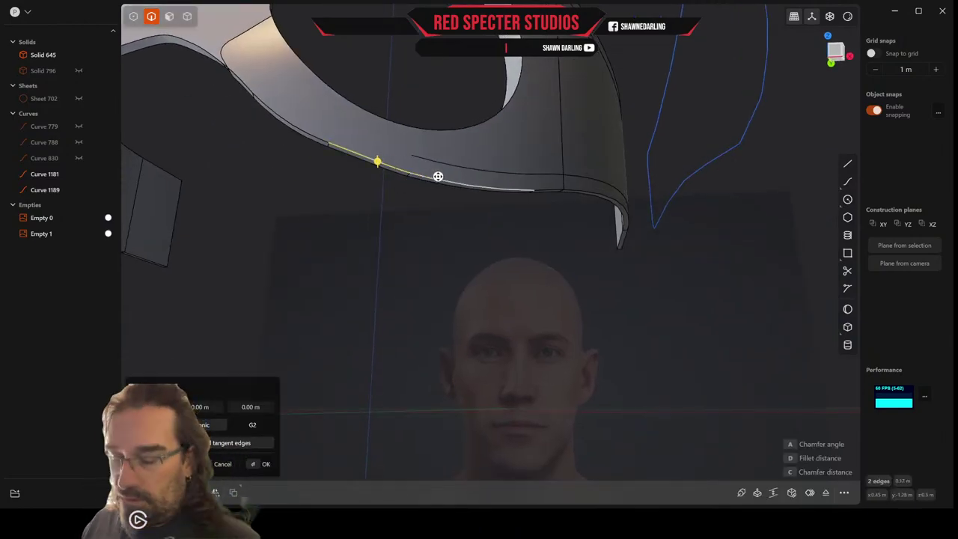
{"action": "key", "text": "o"}
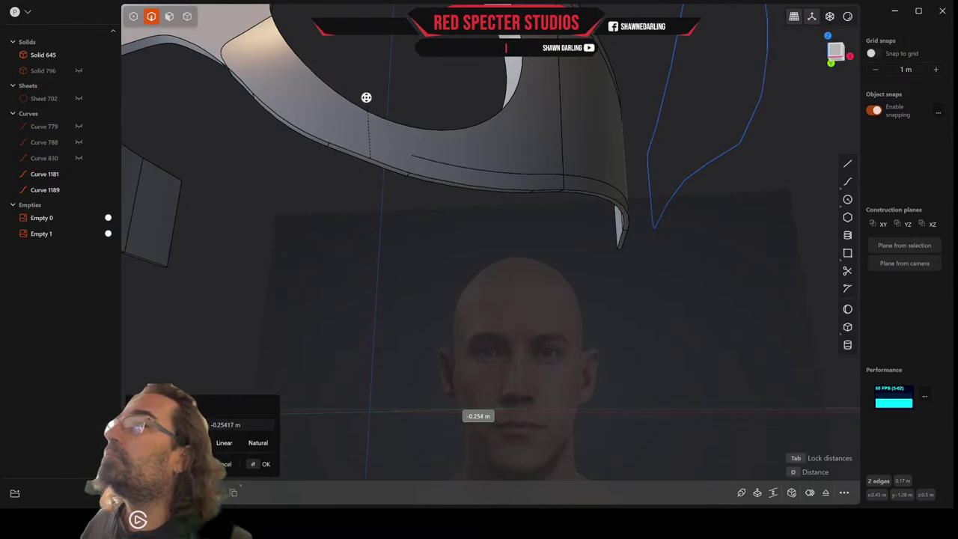
{"action": "left_click_drag", "start_coordinate": [370, 126], "coordinate": [369, 159]}
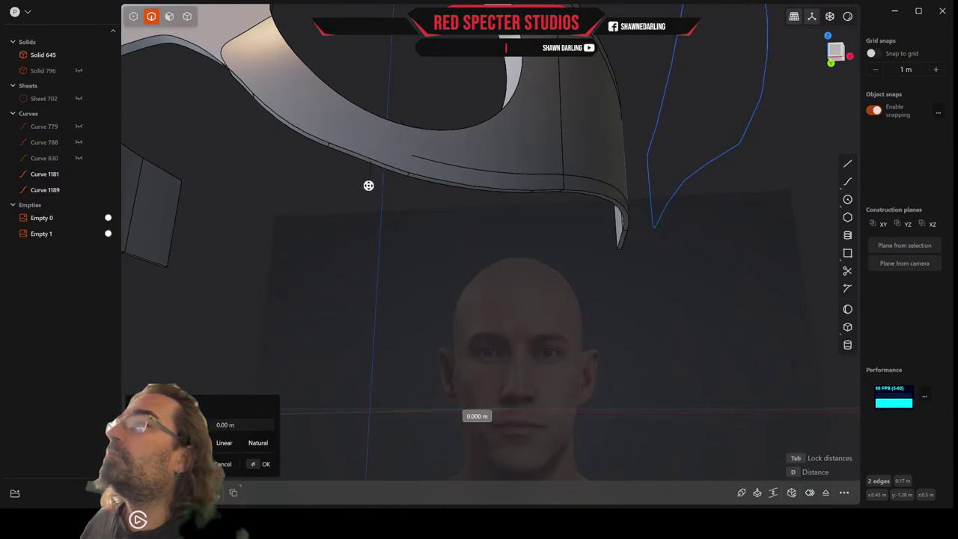
{"action": "left_click_drag", "start_coordinate": [368, 185], "coordinate": [362, 225]}
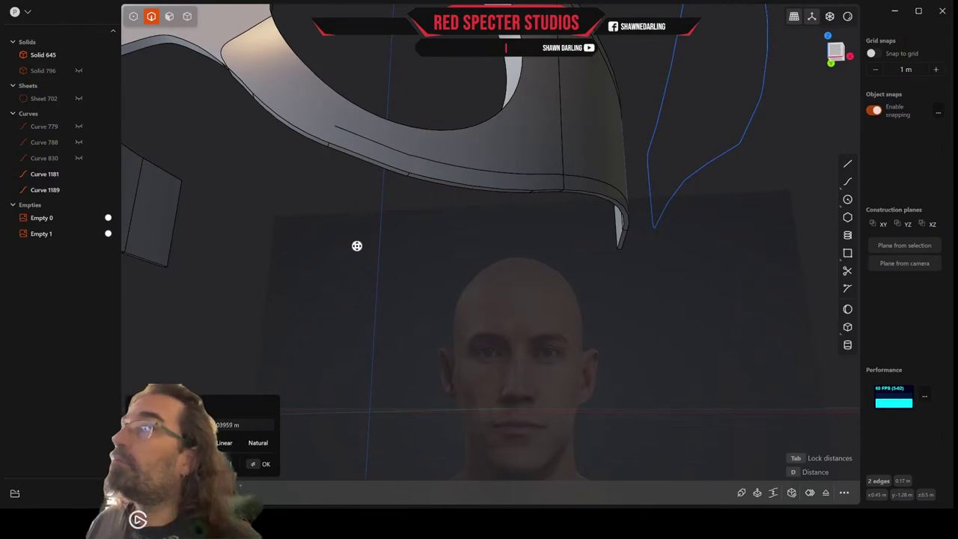
{"action": "key", "text": "Return"}
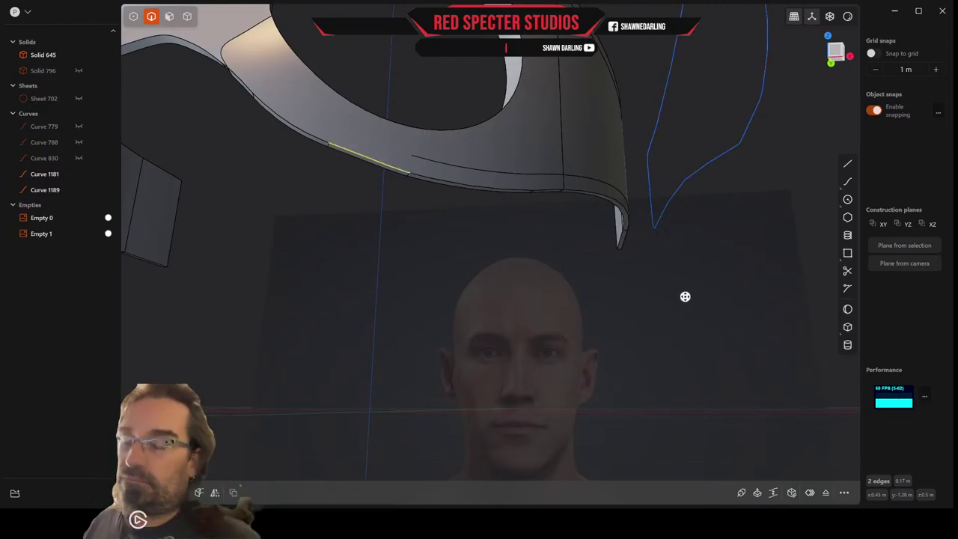
{"action": "key", "text": "f"}
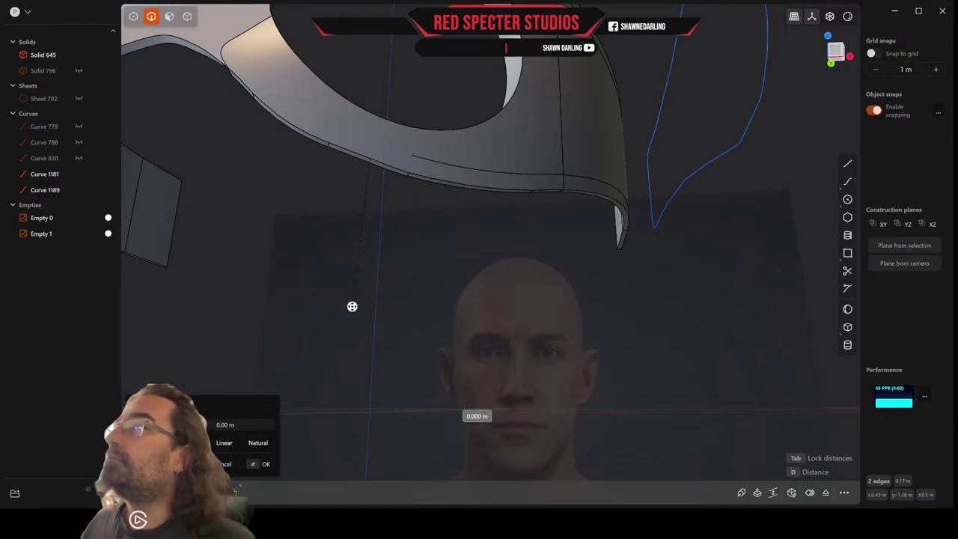
{"action": "mouse_move", "coordinate": [370, 168]}
{"action": "left_mouse_down"}
{"action": "mouse_move", "coordinate": [379, 127]}
{"action": "mouse_move", "coordinate": [372, 158]}
{"action": "left_mouse_up"}
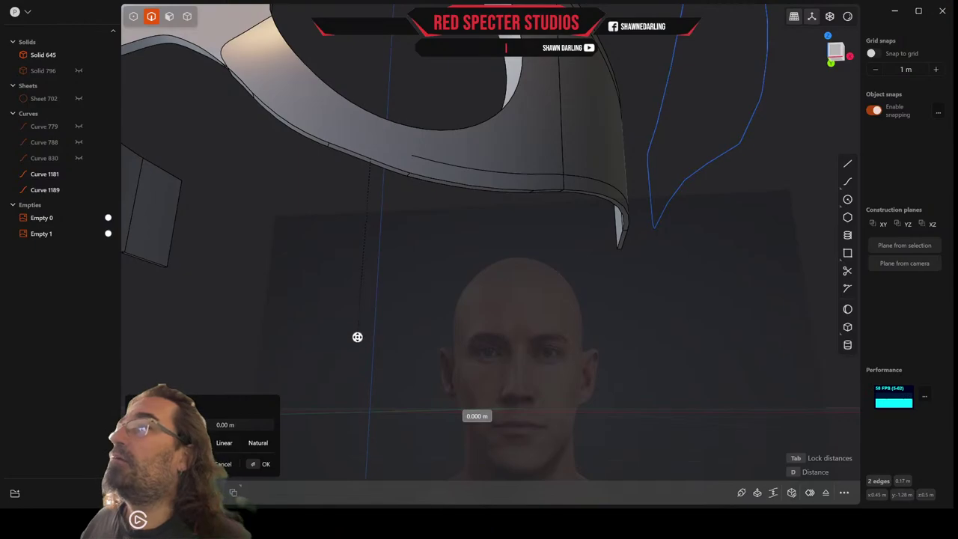
{"action": "key", "text": "Escape"}
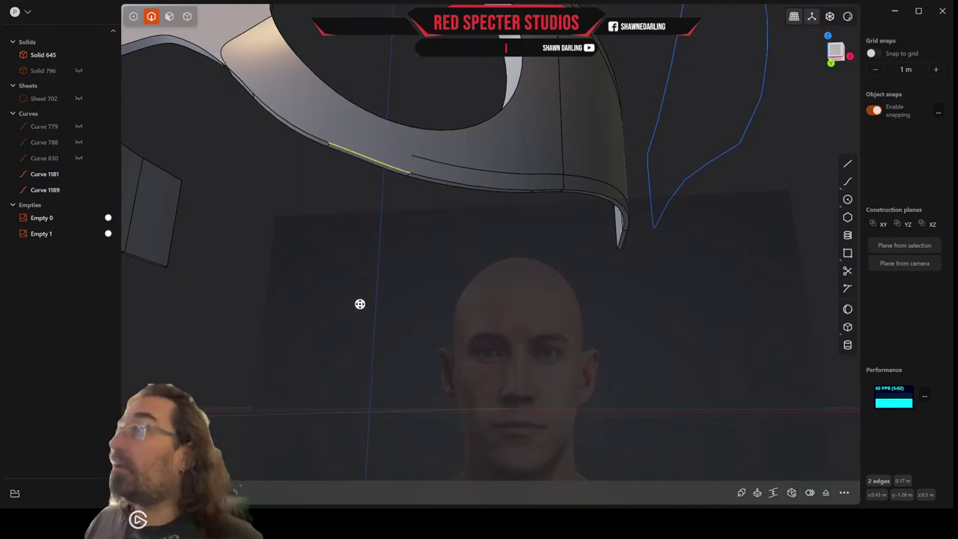
Offset the two selected lower rim edges beneath the eye opening about 0.041 m inward
{"action": "middle_click_drag", "start_coordinate": [395, 156], "coordinate": [359, 187]}
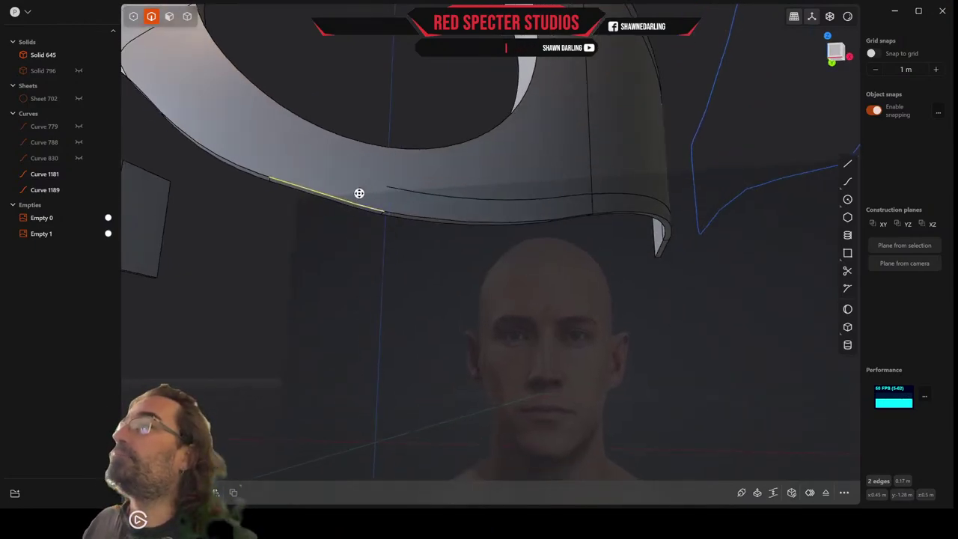
{"action": "key", "text": "o"}
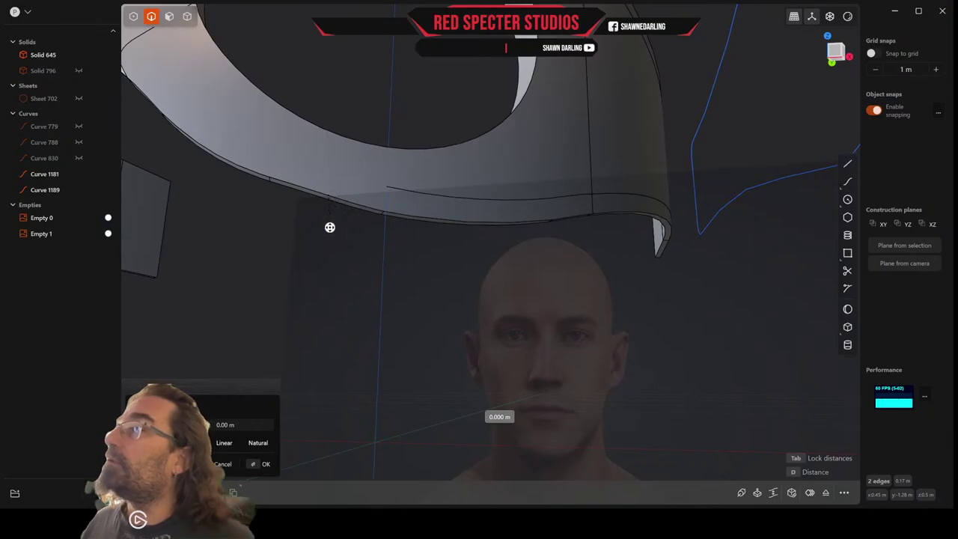
{"action": "left_click_drag", "start_coordinate": [323, 232], "coordinate": [321, 252]}
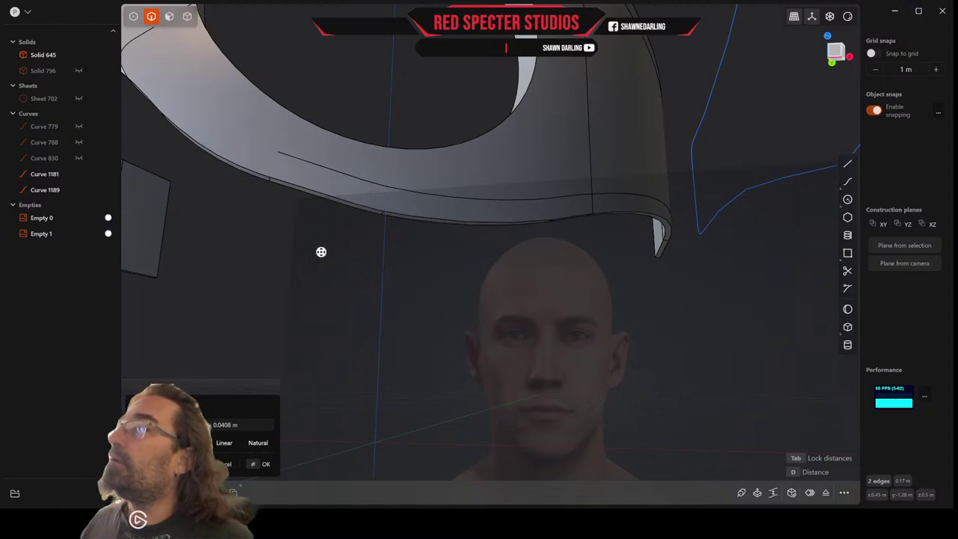
{"action": "middle_click_drag", "start_coordinate": [320, 252], "coordinate": [317, 251]}
{"action": "right_click", "coordinate": [321, 193]}
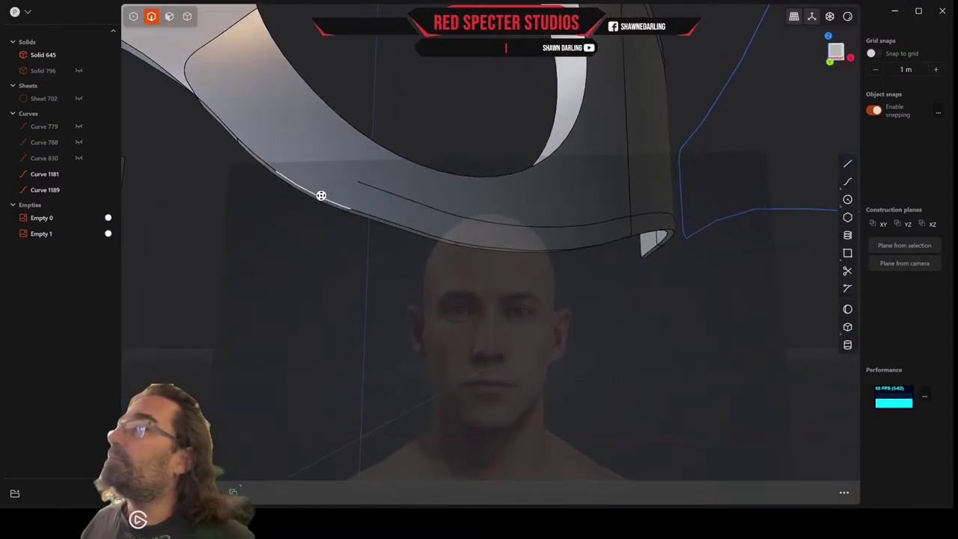
{"action": "left_click", "coordinate": [321, 196]}
{"action": "key", "text": "b"}
{"action": "left_click", "coordinate": [270, 164]}
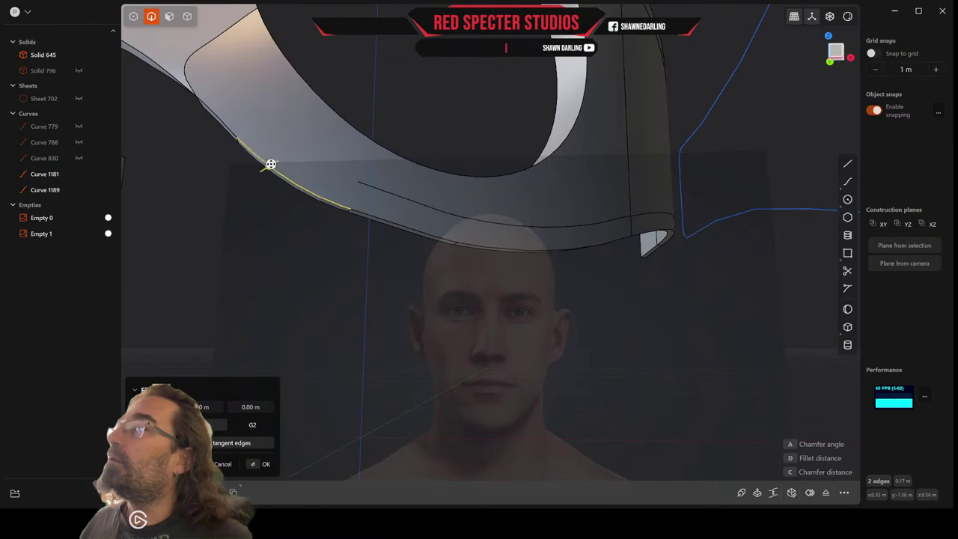
{"action": "left_click_drag", "start_coordinate": [270, 164], "coordinate": [274, 330]}
{"action": "key", "text": "Escape"}
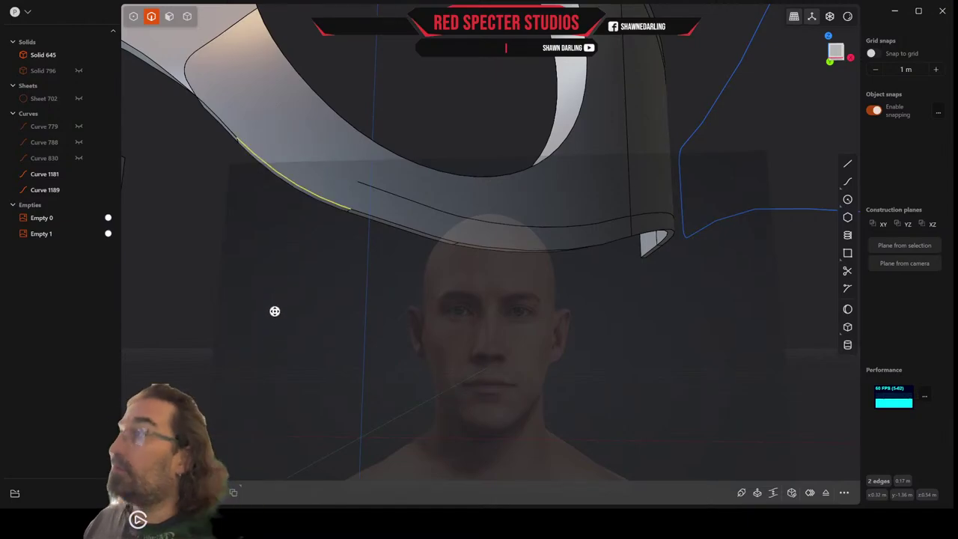
Offset the next single lower rim edge toward the nose about 0.040 m inward, continuing the inset line
{"action": "left_click", "coordinate": [325, 197]}
{"action": "key", "text": "b"}
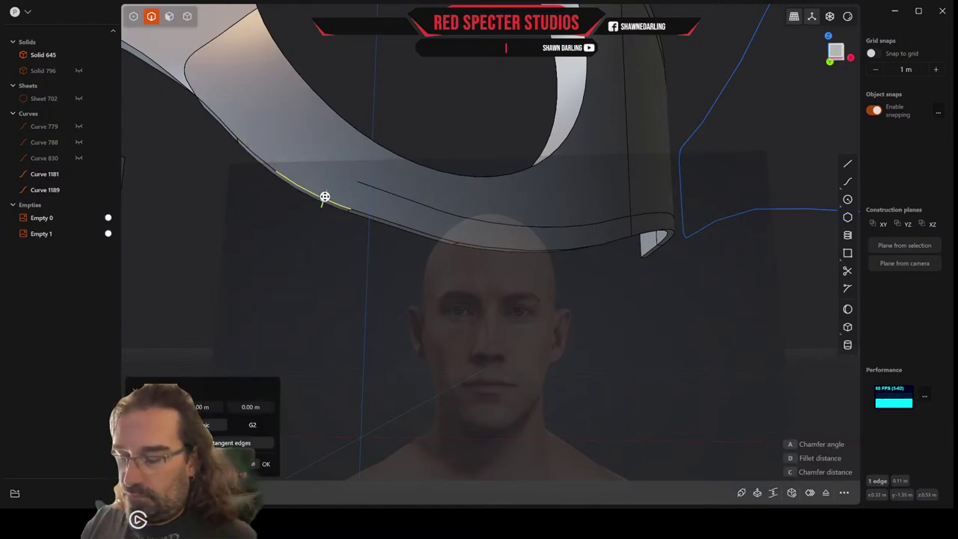
{"action": "key", "text": "d"}
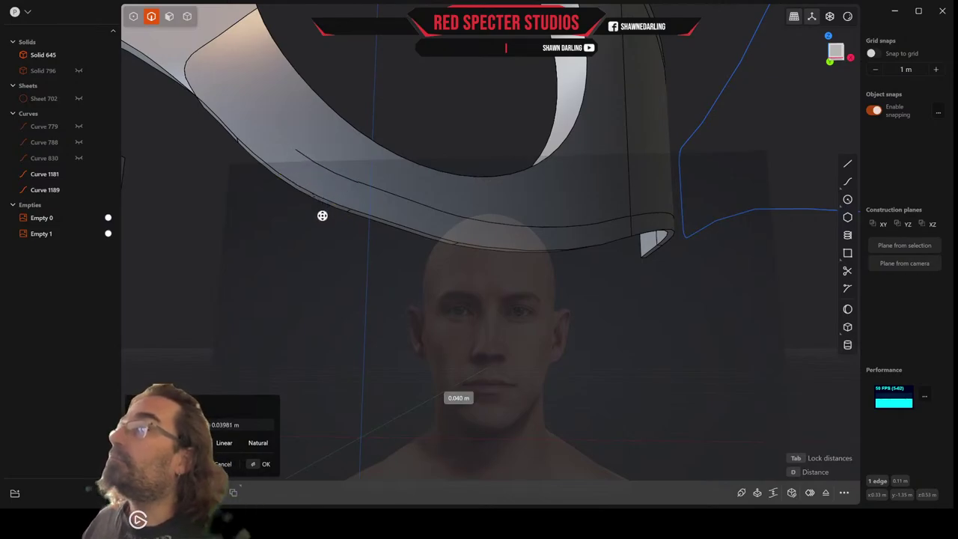
{"action": "left_click", "coordinate": [322, 219]}
{"action": "key", "text": "Return"}
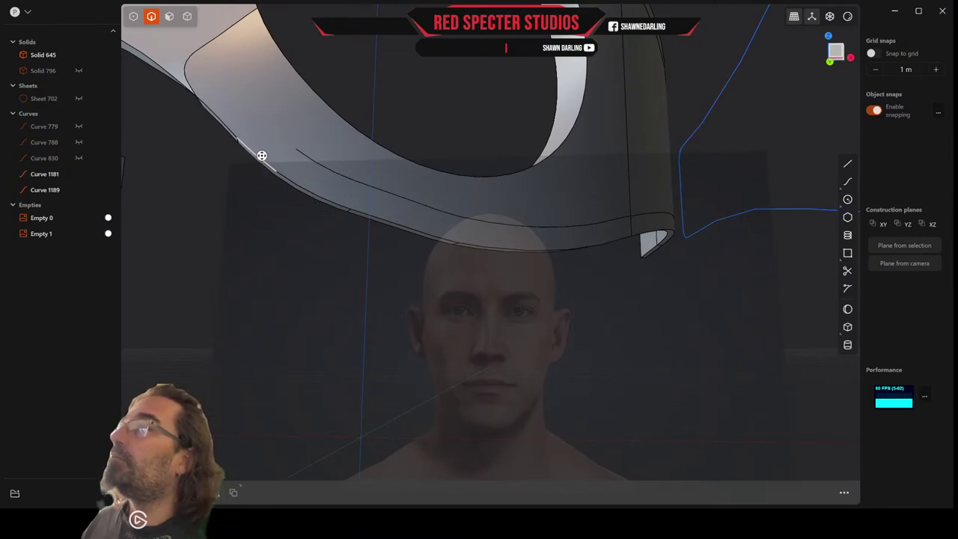
Offset the following short rim edge, where the lower rim rises toward the nose, about 0.041 m inward
{"action": "left_click", "coordinate": [262, 155]}
{"action": "key", "text": "b"}
{"action": "key", "text": "d"}
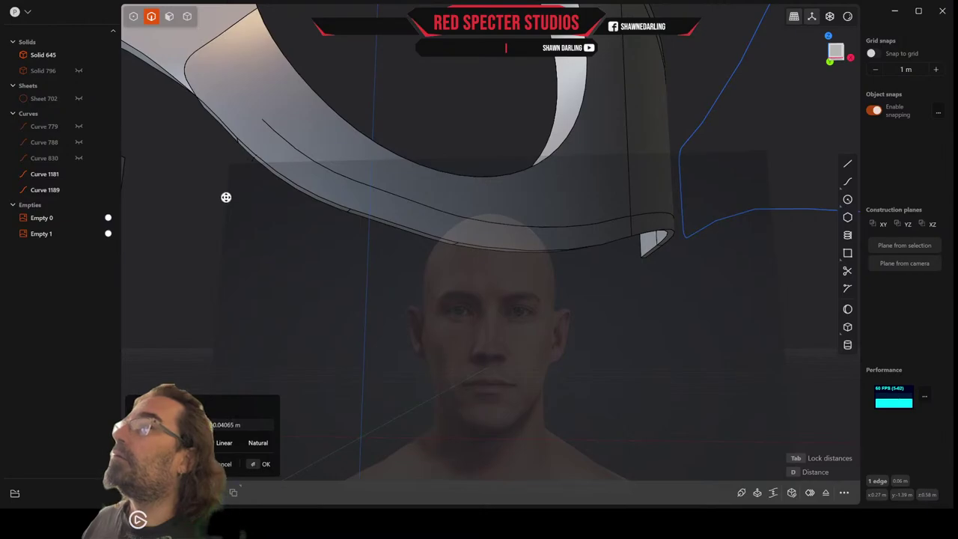
{"action": "middle_click_drag", "start_coordinate": [234, 175], "coordinate": [241, 180]}
{"action": "key", "text": "Escape"}
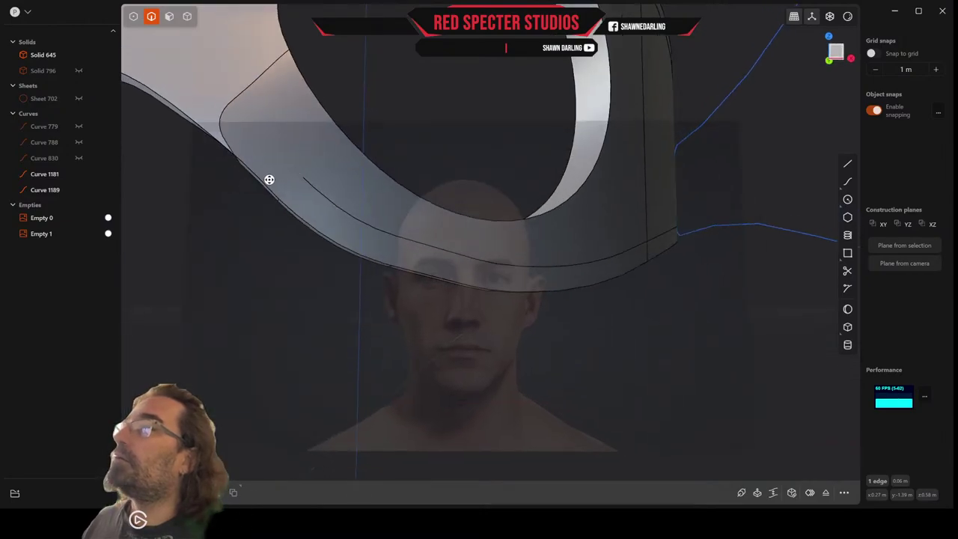
{"action": "key", "text": "Escape"}
Offset the very short rim edge just beyond the end of the inset line inward to extend it
{"action": "left_click", "coordinate": [266, 185]}
{"action": "key", "text": "b"}
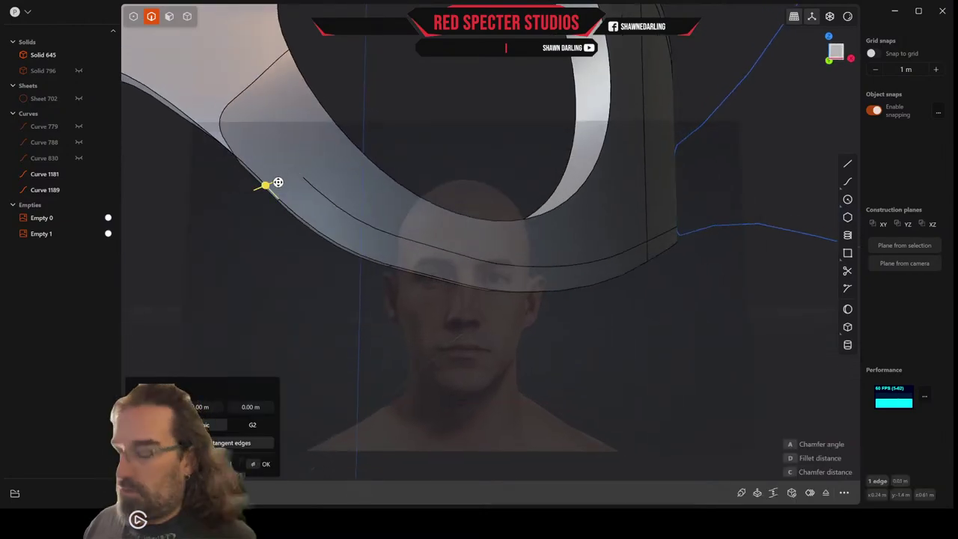
{"action": "left_click_drag", "start_coordinate": [278, 182], "coordinate": [263, 195]}
{"action": "key", "text": "Return"}
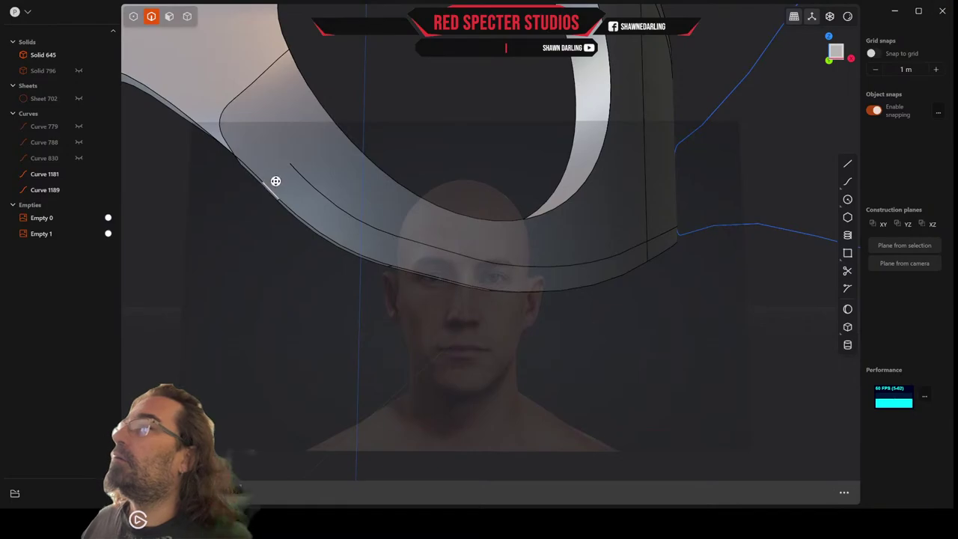
Offset the last two short rim edges before the curved nose-bridge seam about 0.041 m inward
{"action": "left_click", "coordinate": [260, 175]}
{"action": "key", "text": "f"}
{"action": "middle_click_drag", "start_coordinate": [258, 175], "coordinate": [274, 177]}
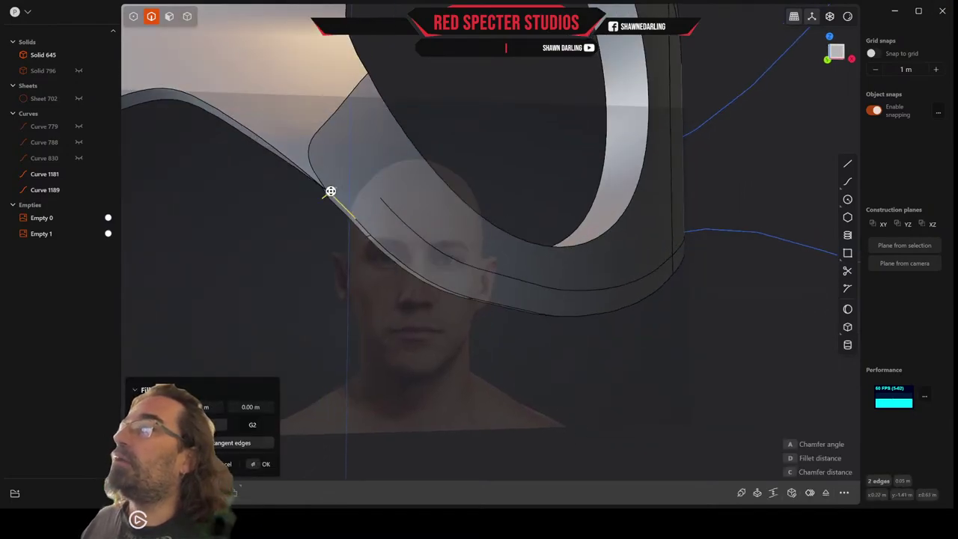
{"action": "left_click", "coordinate": [330, 191]}
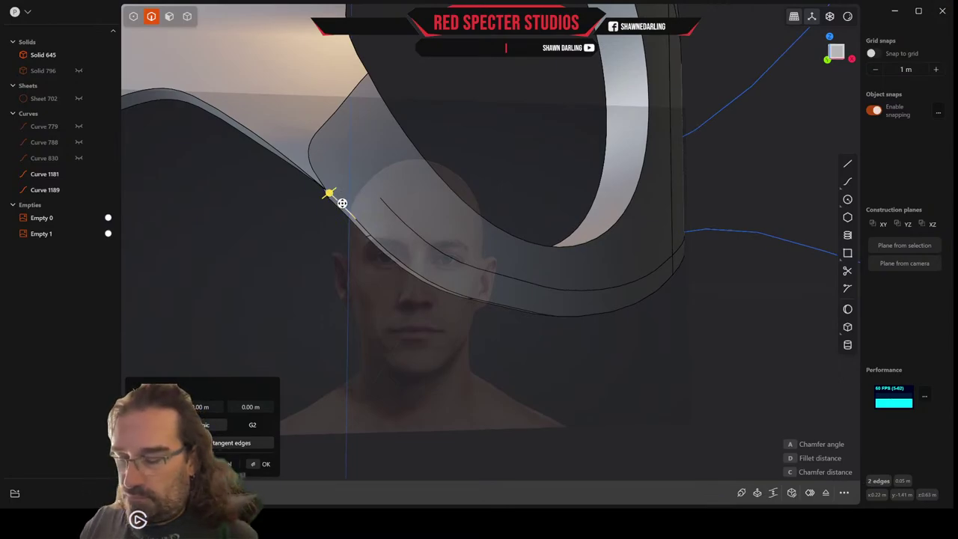
{"action": "left_click_drag", "start_coordinate": [342, 203], "coordinate": [327, 216]}
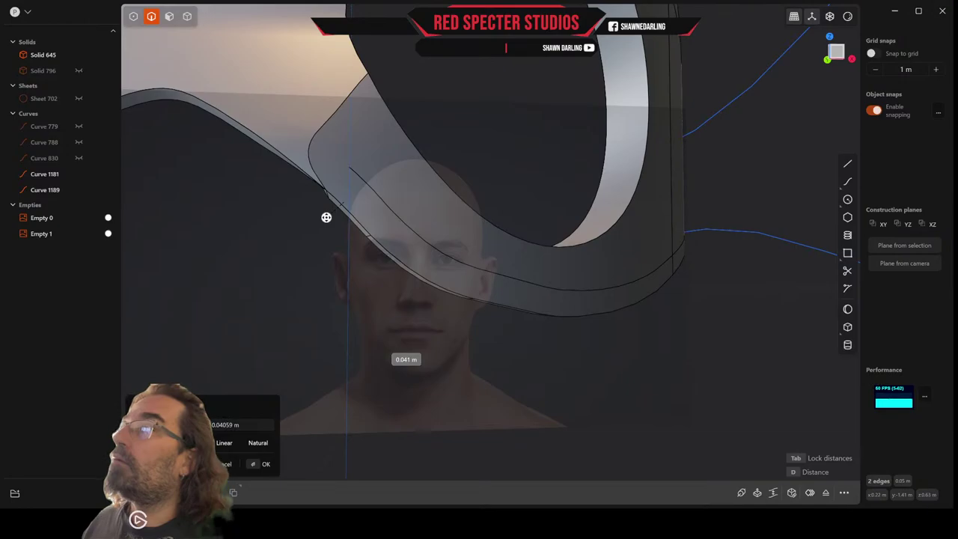
{"action": "scroll", "coordinate": [327, 188], "scroll_direction": "up", "scroll_amount": 3}
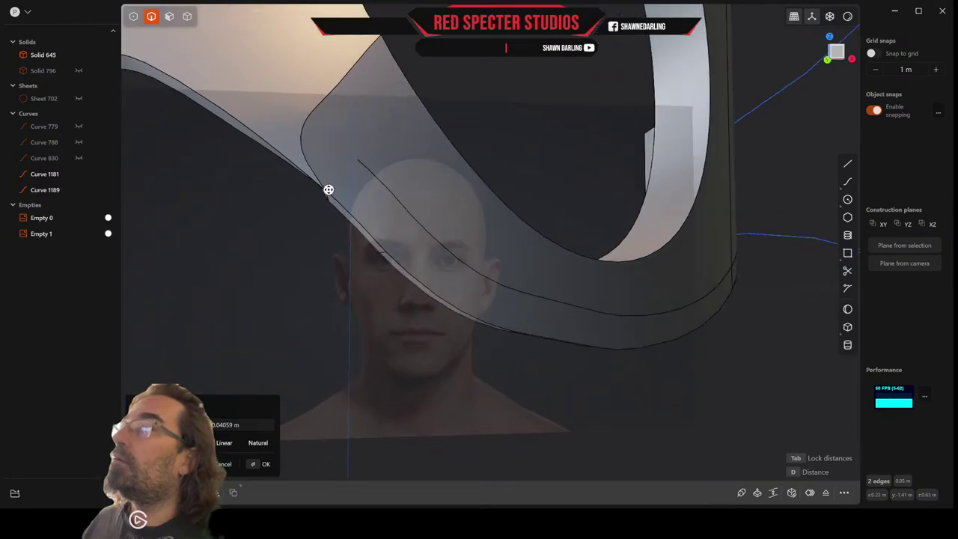
{"action": "key", "text": "Return"}
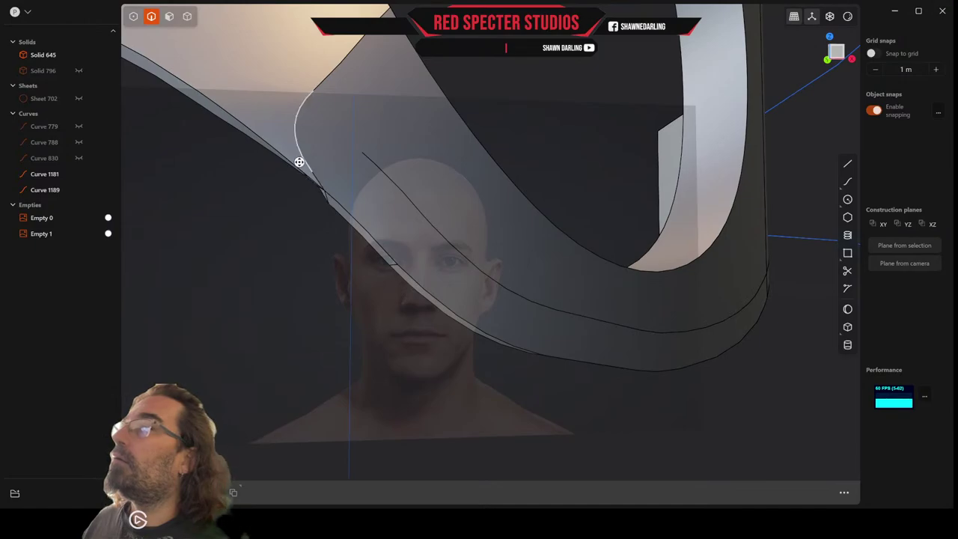
Offset the two rim edges meeting at the curved nose-bridge seam about 0.041 m inward, carrying the inset line across the seam
{"action": "left_click", "coordinate": [295, 163]}
{"action": "key", "text": "f"}
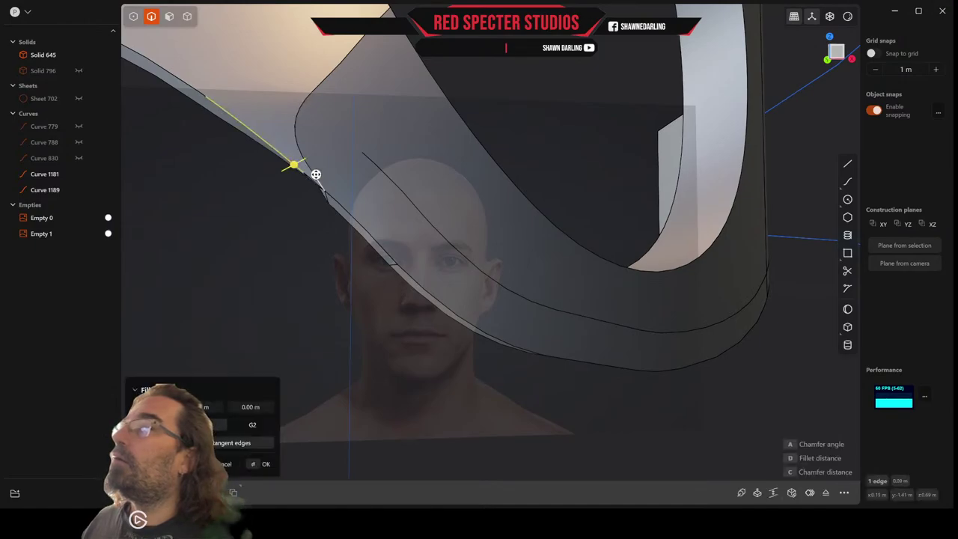
{"action": "left_click", "coordinate": [313, 180]}
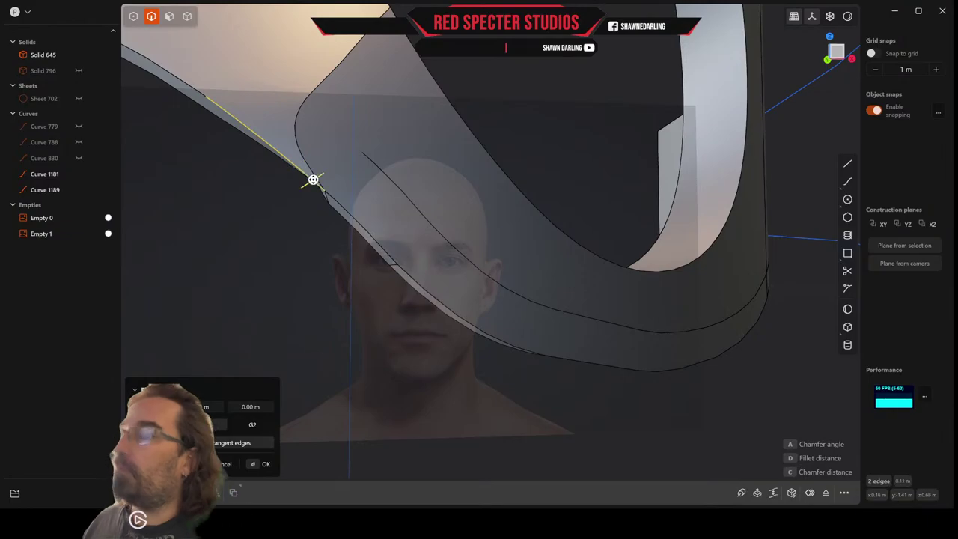
{"action": "key", "text": "o"}
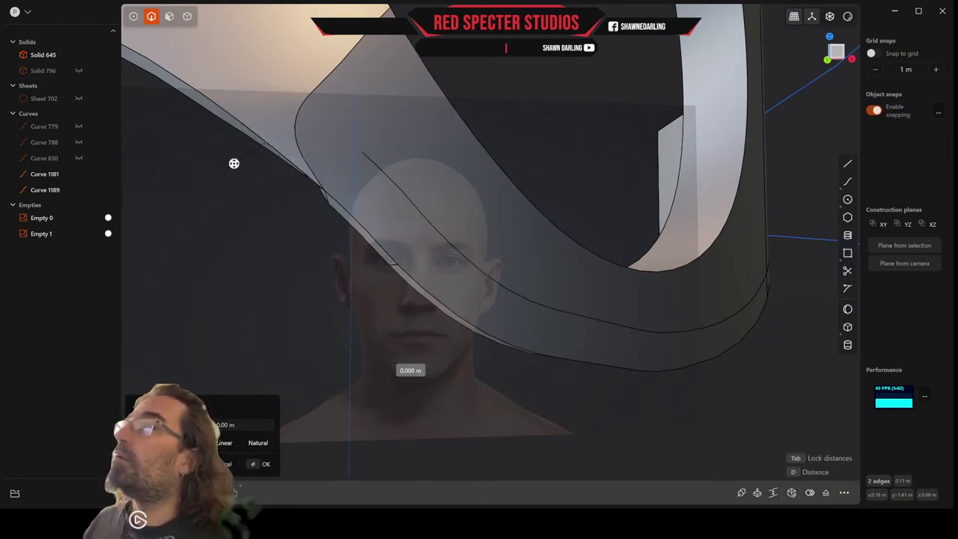
{"action": "mouse_move", "coordinate": [233, 163]}
{"action": "left_mouse_down"}
{"action": "mouse_move", "coordinate": [259, 141]}
{"action": "mouse_move", "coordinate": [248, 136]}
{"action": "mouse_move", "coordinate": [229, 161]}
{"action": "left_mouse_up"}
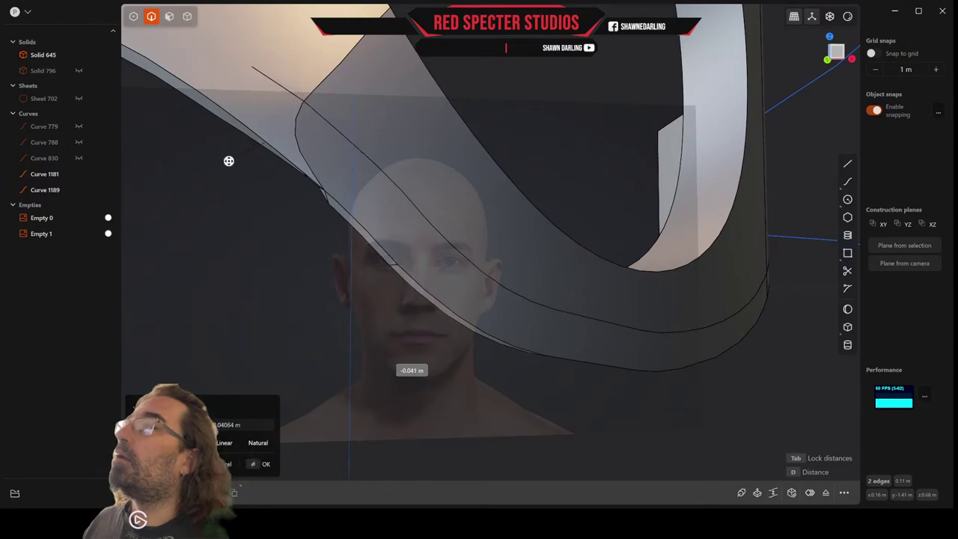
{"action": "scroll", "coordinate": [309, 131], "scroll_direction": "down", "scroll_amount": 4}
{"action": "middle_click_drag", "start_coordinate": [298, 144], "coordinate": [284, 169]}
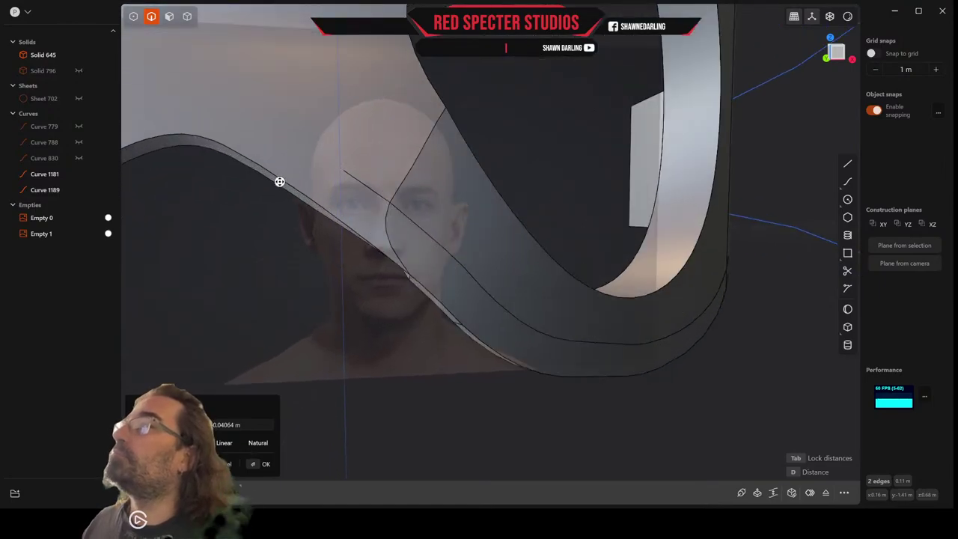
{"action": "key", "text": "Return"}
Try to offset the next rim edge on the slope of the nose arch inward
{"action": "left_click", "coordinate": [288, 181]}
{"action": "key", "text": "b"}
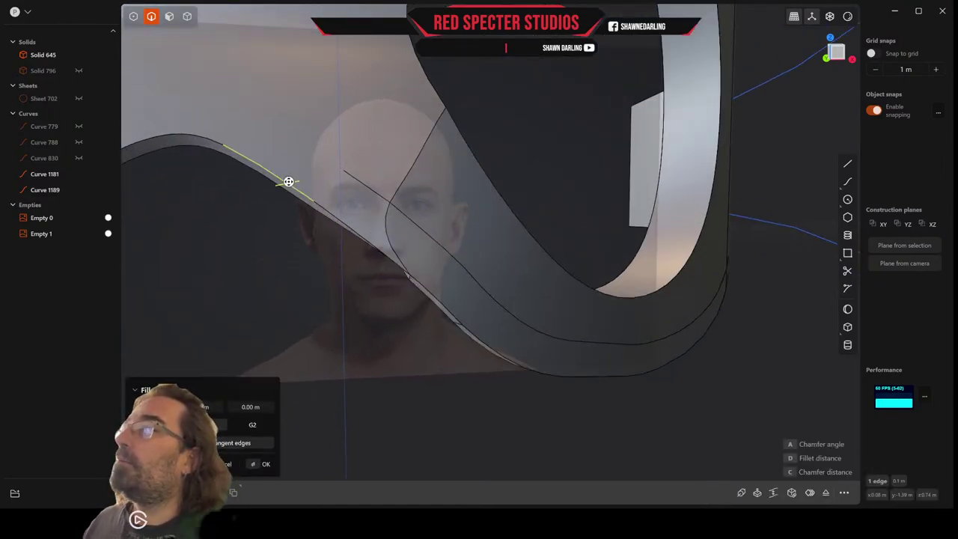
{"action": "key", "text": "d"}
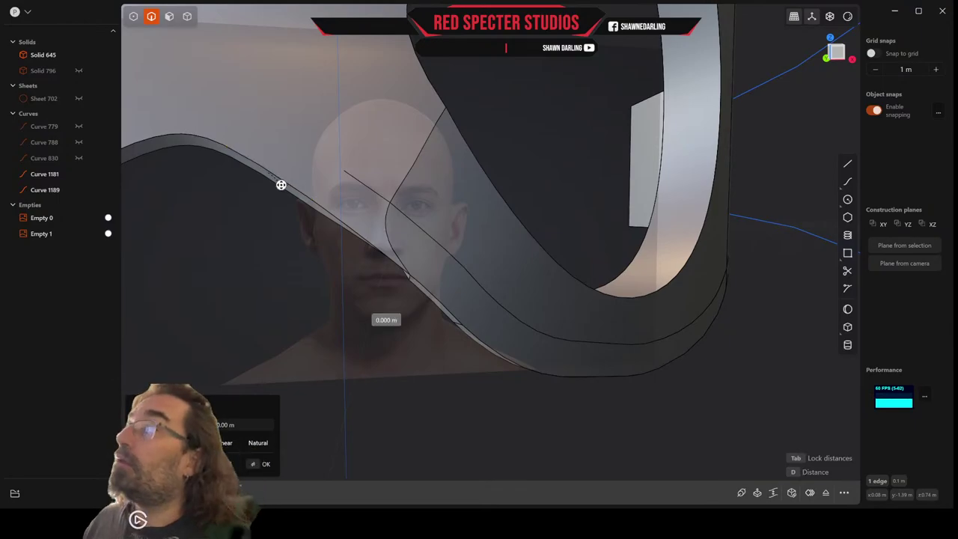
{"action": "left_click", "coordinate": [234, 216]}
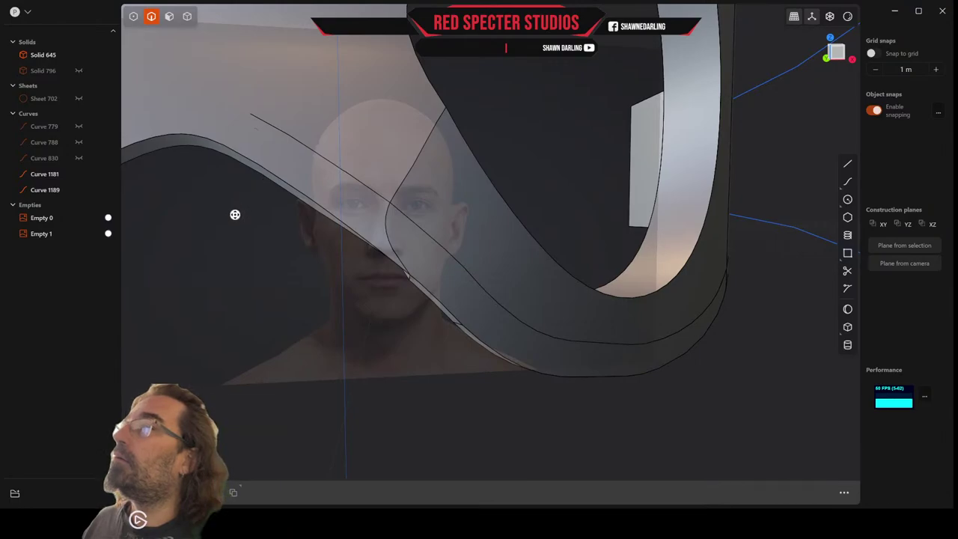
Offset the sloping nose-arch rim edge again, about 0.041 m inward, so it continues the inset line
{"action": "middle_click_drag", "start_coordinate": [235, 214], "coordinate": [267, 186]}
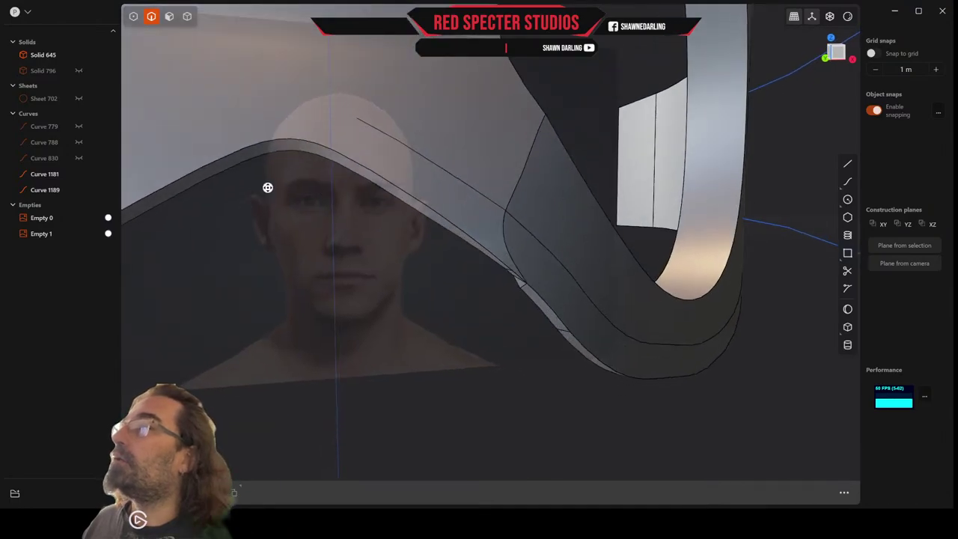
{"action": "left_click", "coordinate": [313, 146]}
{"action": "key", "text": "f"}
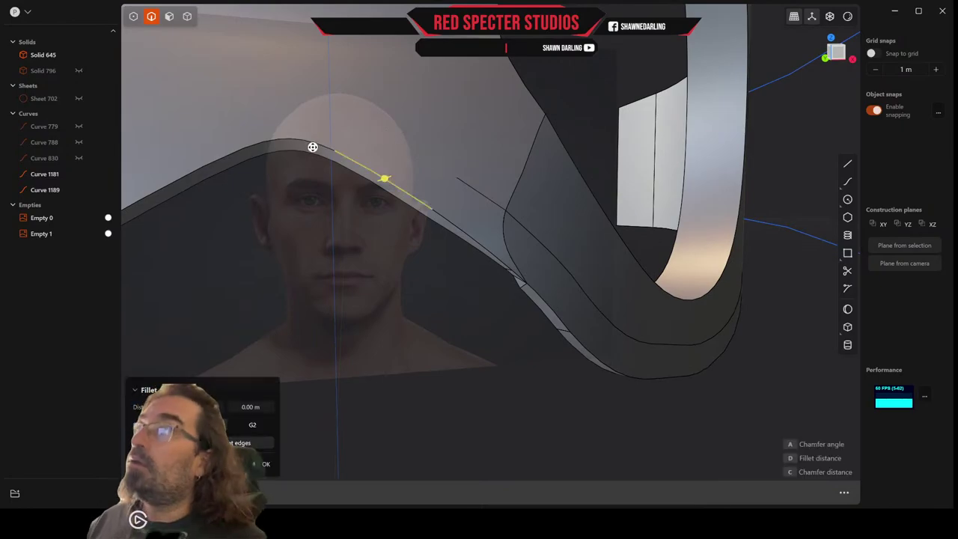
{"action": "key", "text": "d"}
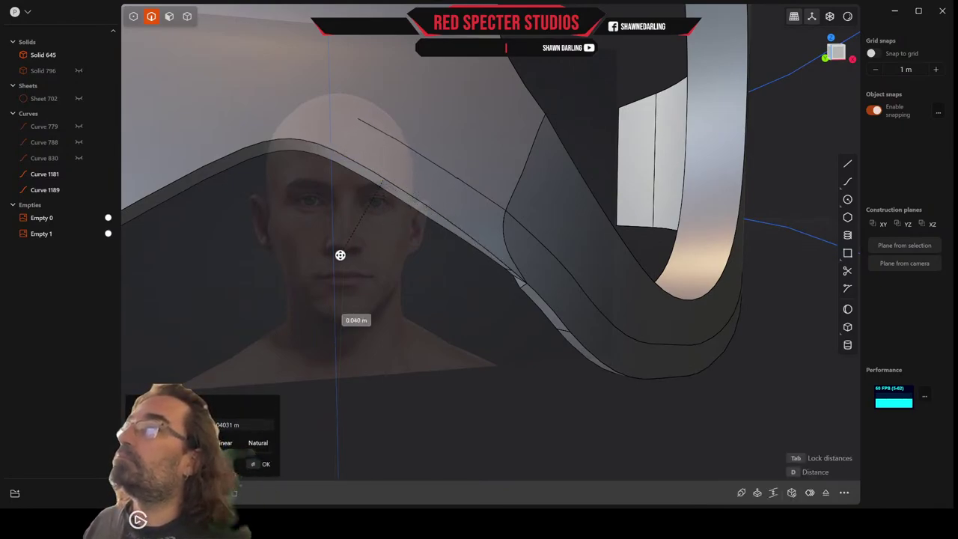
{"action": "left_click", "coordinate": [340, 256]}
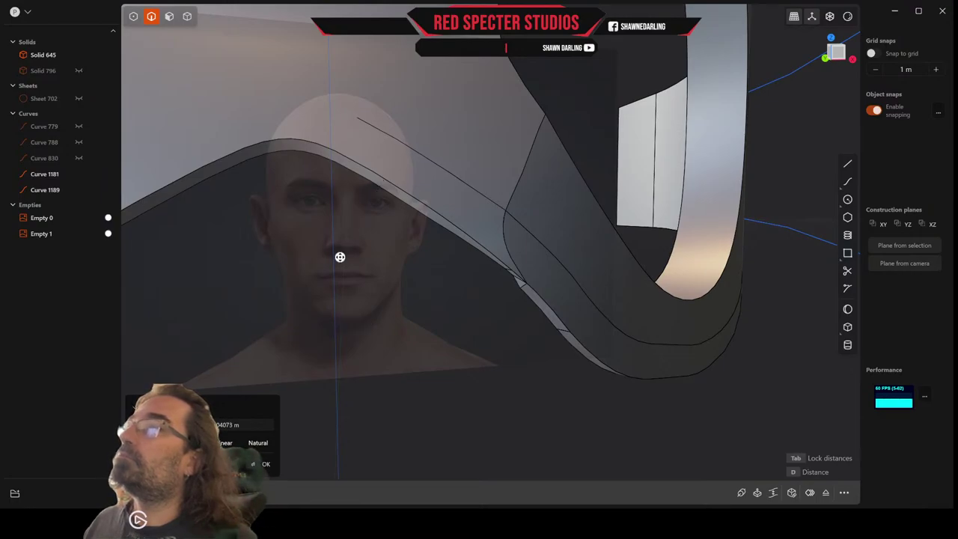
Offset the short curved rim edge at the crest of the nose arch about 0.041 m inward to reach the mask's centre
{"action": "left_click", "coordinate": [314, 141]}
{"action": "key", "text": "f"}
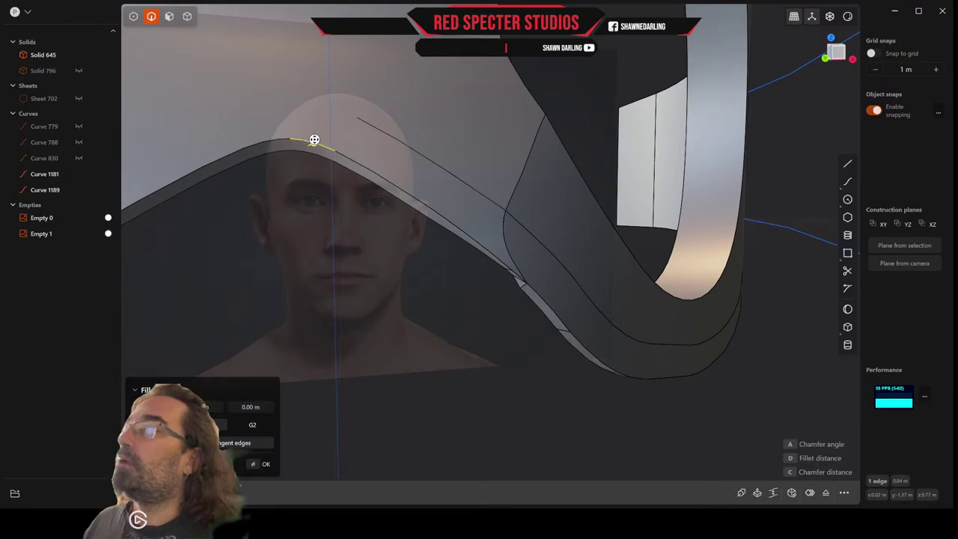
{"action": "key", "text": "o"}
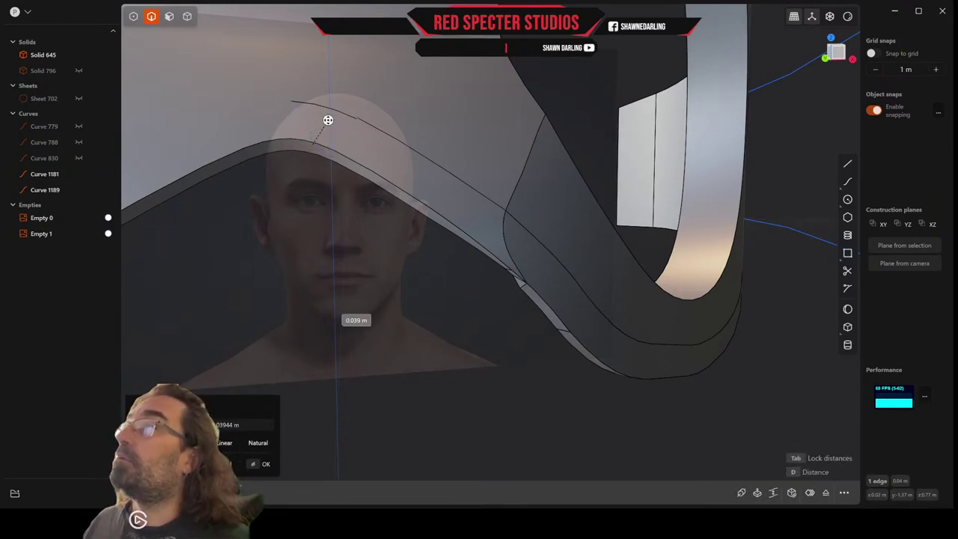
{"action": "left_click", "coordinate": [334, 115]}
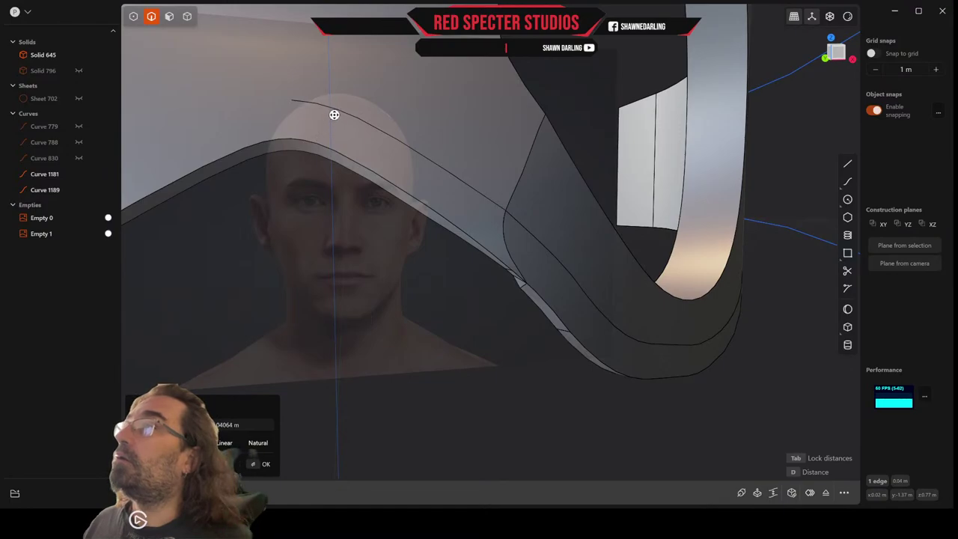
{"action": "right_click", "coordinate": [334, 115]}
Delete the stray curve standing beside the mask, Curve 1189
{"action": "scroll", "coordinate": [334, 114], "scroll_direction": "down", "scroll_amount": 4}
{"action": "middle_click_drag", "start_coordinate": [334, 114], "coordinate": [309, 124]}
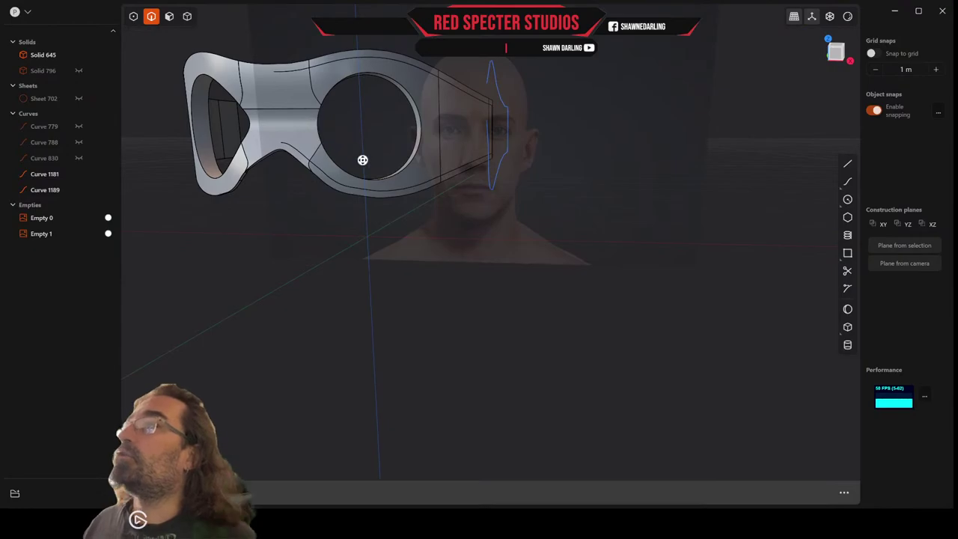
{"action": "scroll", "coordinate": [370, 164], "scroll_direction": "up", "scroll_amount": 2}
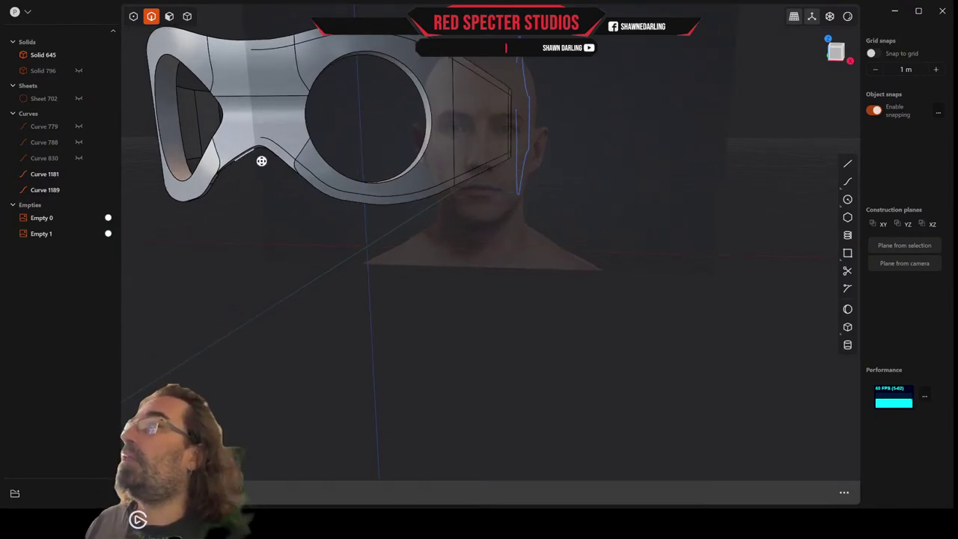
{"action": "left_click", "coordinate": [45, 189]}
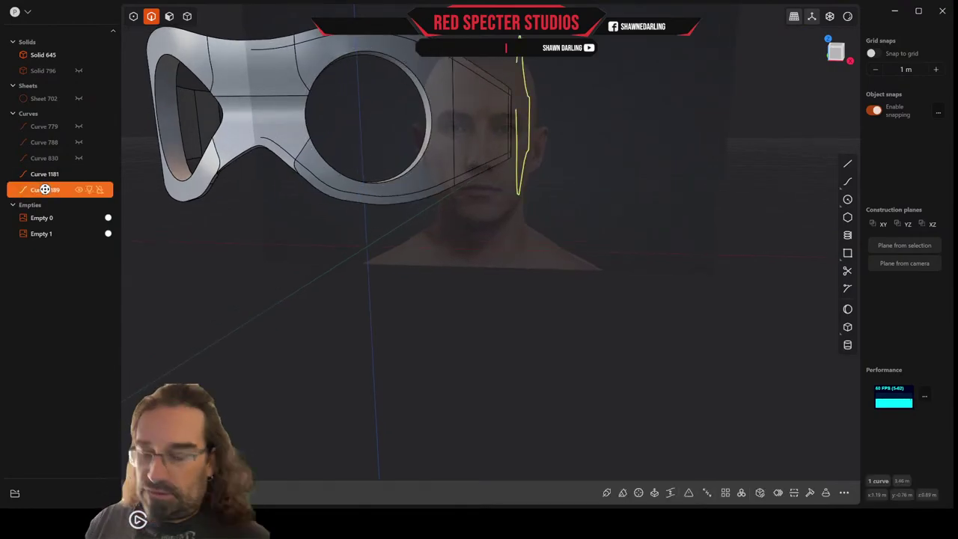
{"action": "key", "text": "Delete"}
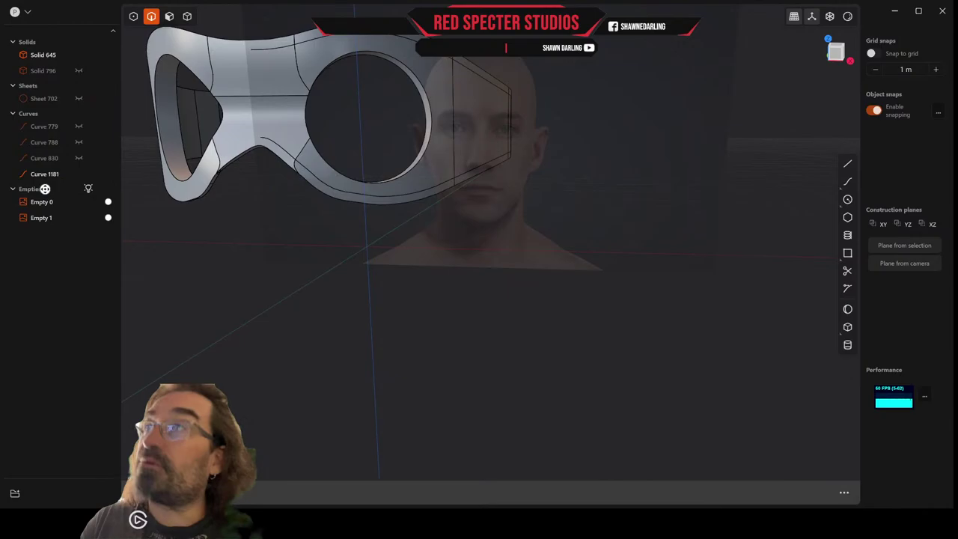
Select the inset outline's upper edges and its lower edges from the nose arch around below the eye opening
{"action": "left_click", "coordinate": [267, 50]}
{"action": "key", "text": "f"}
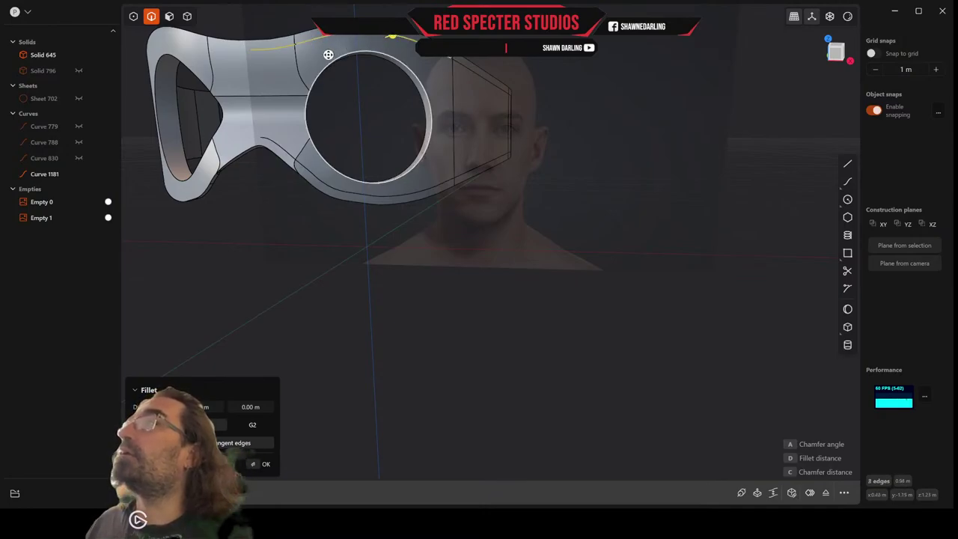
{"action": "scroll", "coordinate": [310, 57], "scroll_direction": "up", "scroll_amount": 5}
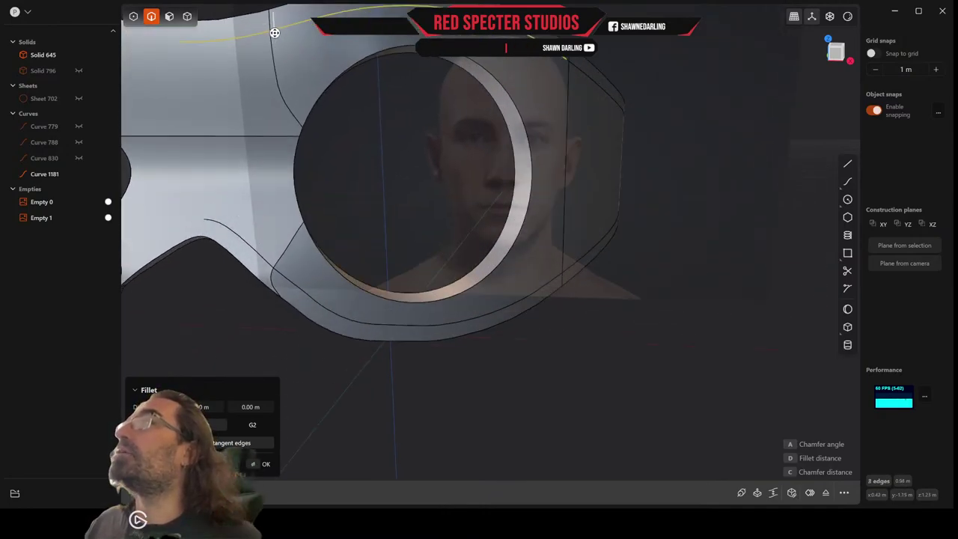
{"action": "left_click", "coordinate": [257, 251]}
{"action": "left_click", "coordinate": [222, 226]}
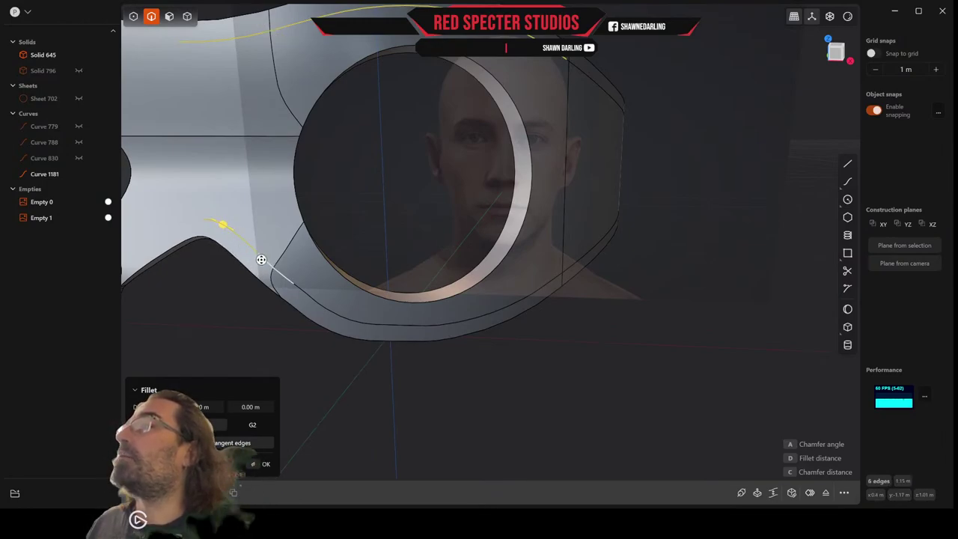
{"action": "left_click", "coordinate": [283, 275]}
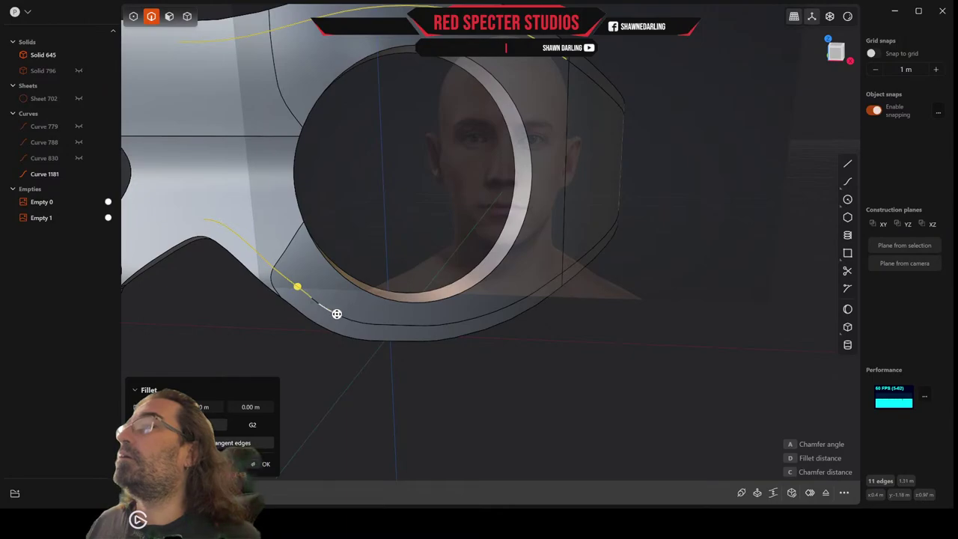
{"action": "left_click", "coordinate": [362, 322]}
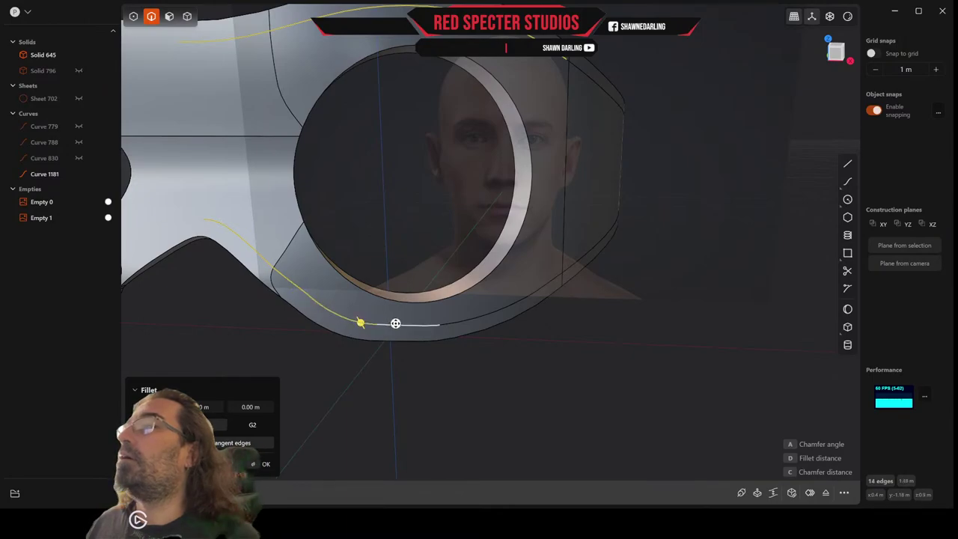
{"action": "left_click", "coordinate": [406, 322]}
{"action": "left_click", "coordinate": [451, 321]}
{"action": "middle_click_drag", "start_coordinate": [541, 278], "coordinate": [466, 285]}
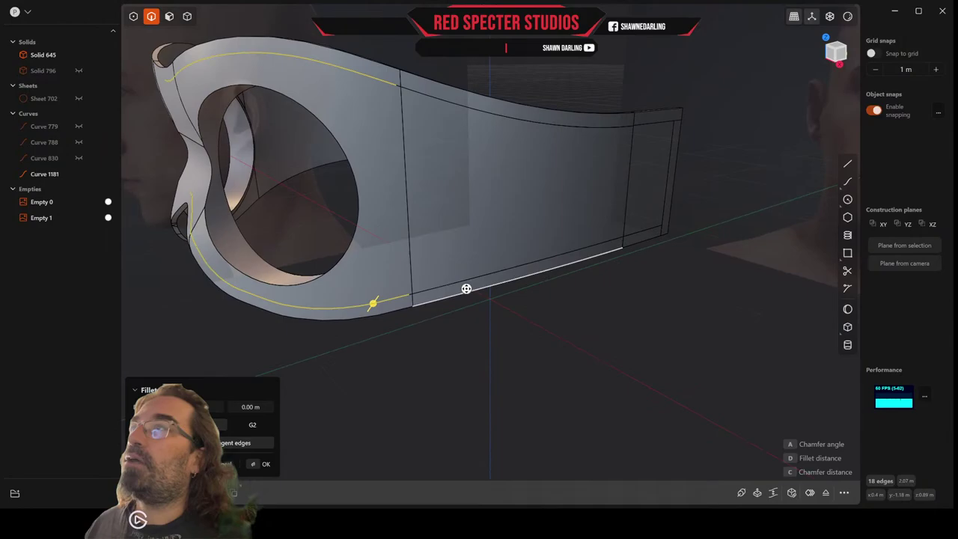
Add the upper, lower and vertical end edges of the inset outline on the side strap to the selection, without applying a fillet
{"action": "left_click", "coordinate": [414, 93]}
{"action": "left_click", "coordinate": [432, 287]}
{"action": "middle_click_drag", "start_coordinate": [561, 222], "coordinate": [455, 220]}
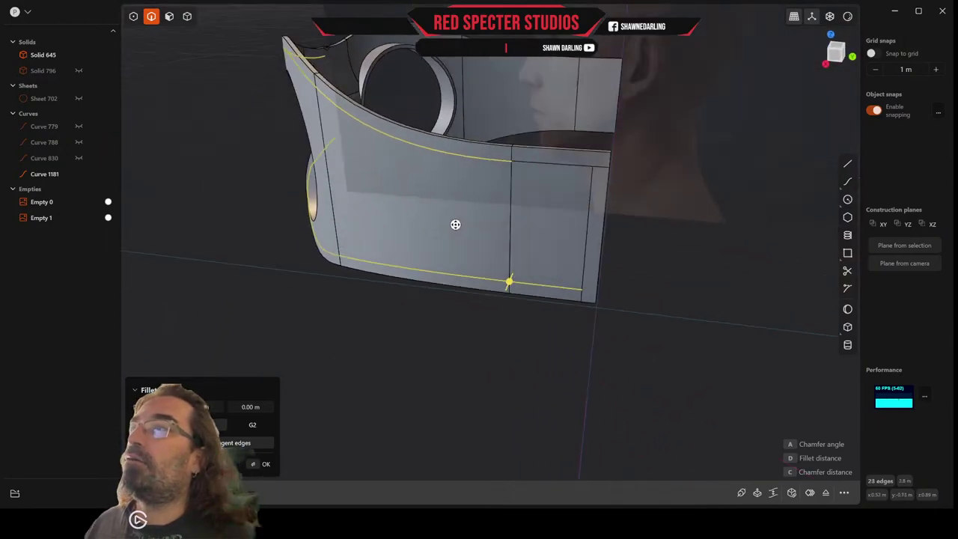
{"action": "left_click", "coordinate": [568, 173]}
{"action": "left_click", "coordinate": [582, 213]}
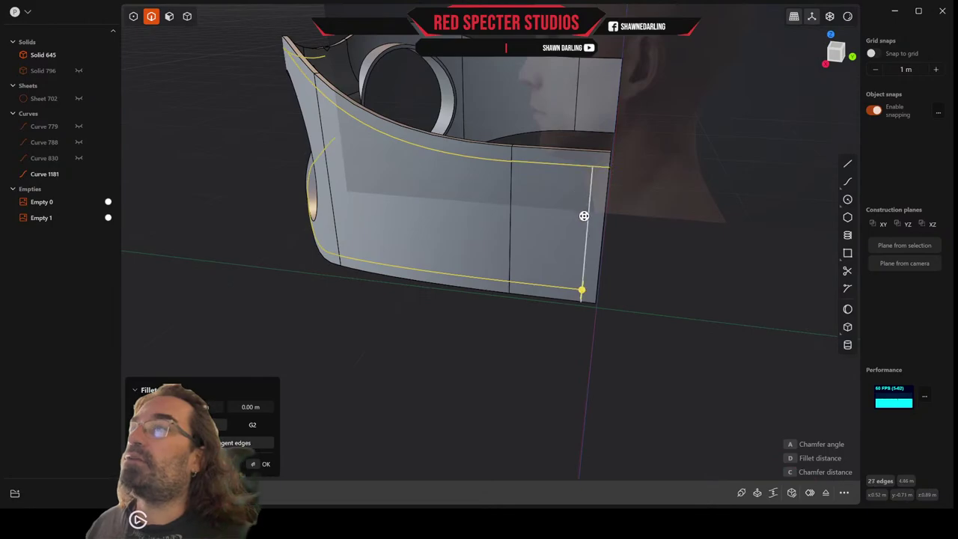
{"action": "middle_click_drag", "start_coordinate": [583, 214], "coordinate": [656, 194]}
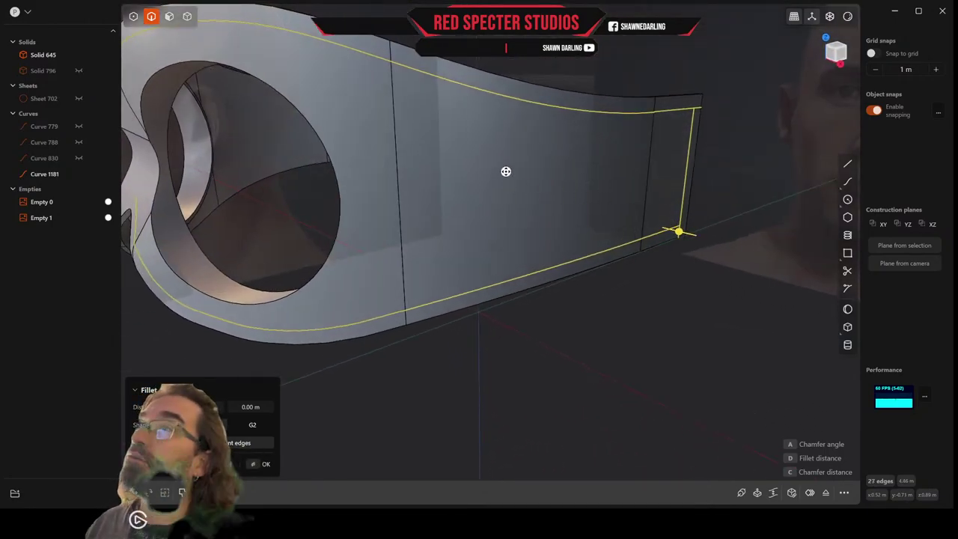
{"action": "scroll", "coordinate": [506, 171], "scroll_direction": "down", "scroll_amount": 4}
{"action": "middle_click_drag", "start_coordinate": [506, 171], "coordinate": [529, 182]}
{"action": "scroll", "coordinate": [529, 182], "scroll_direction": "down", "scroll_amount": 1}
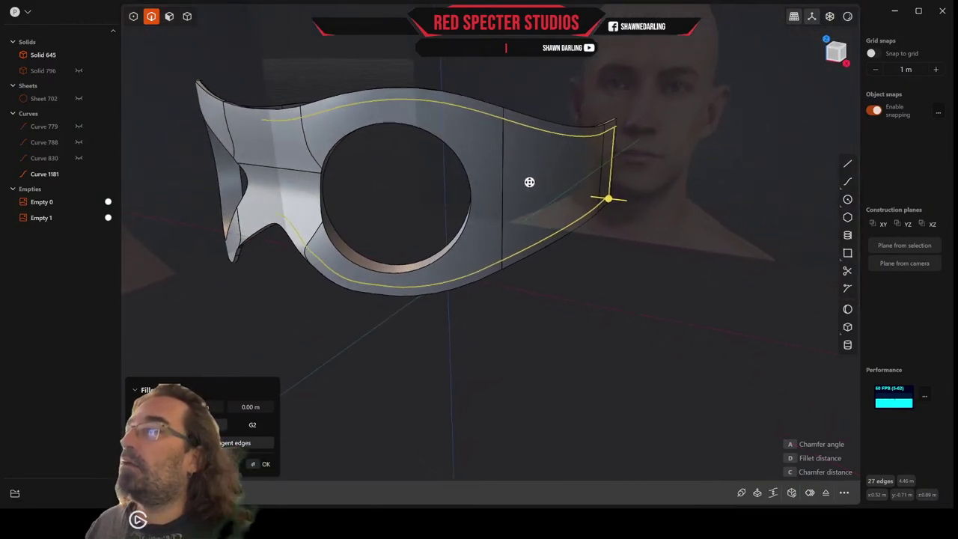
{"action": "scroll", "coordinate": [529, 182], "scroll_direction": "down", "scroll_amount": 2}
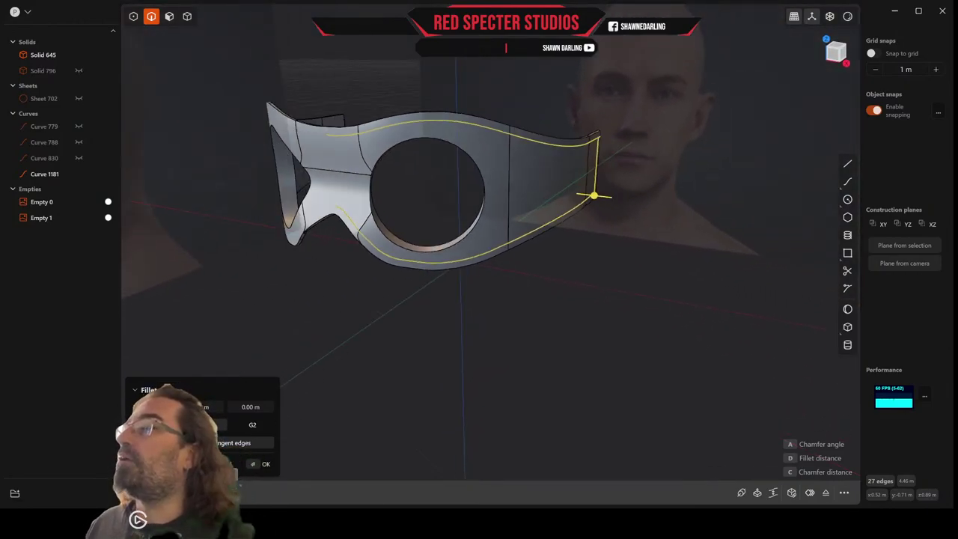
{"action": "key", "text": "Escape"}
Mirror the goggle mask solid across the X axis with its halves merged, repeating the inset outline on the opposite side
{"action": "middle_click_drag", "start_coordinate": [385, 389], "coordinate": [416, 337]}
{"action": "scroll", "coordinate": [412, 378], "scroll_direction": "down", "scroll_amount": 7}
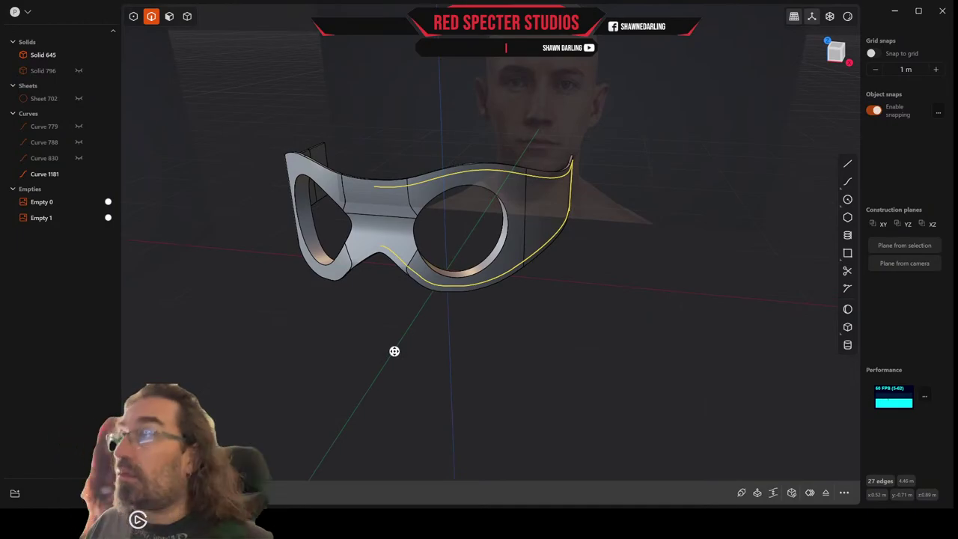
{"action": "middle_click_drag", "start_coordinate": [404, 309], "coordinate": [419, 332]}
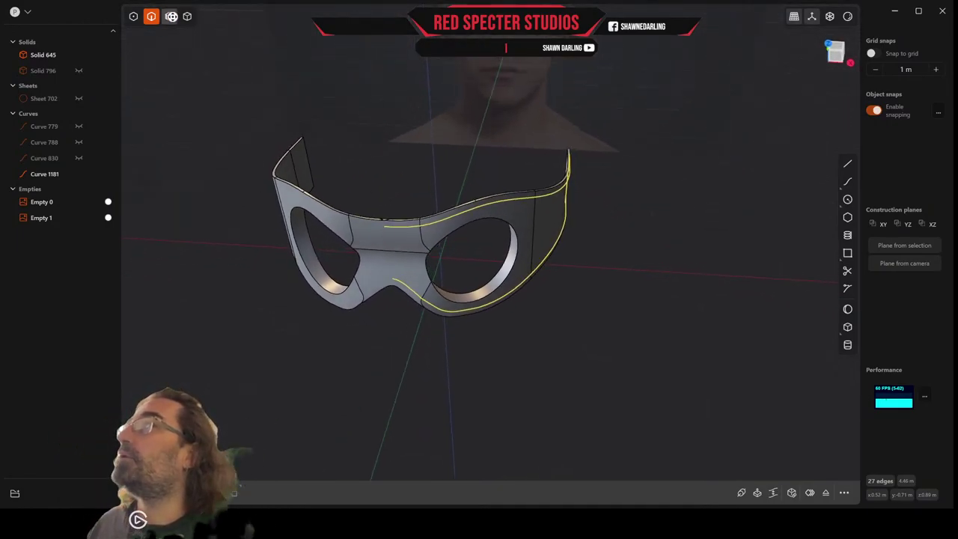
{"action": "left_click", "coordinate": [171, 17]}
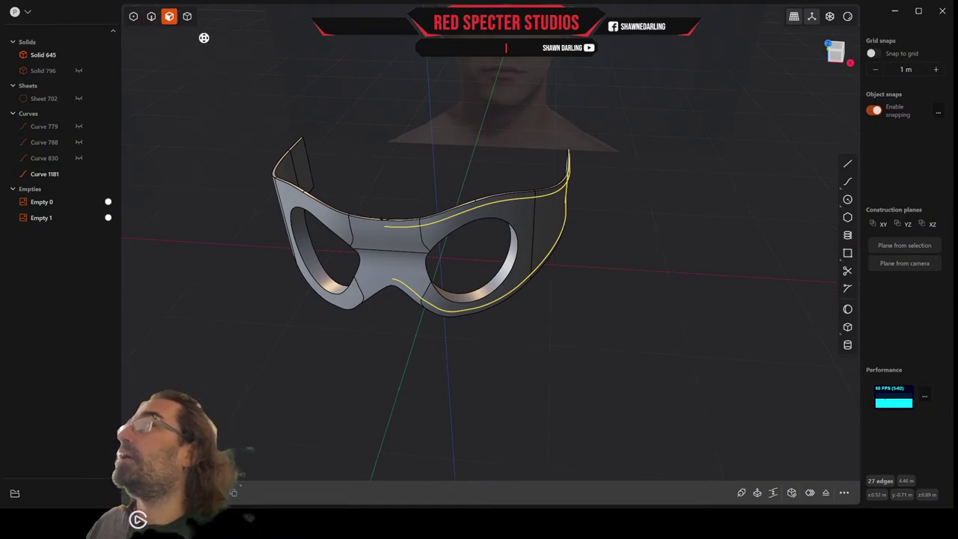
{"action": "left_click", "coordinate": [187, 17]}
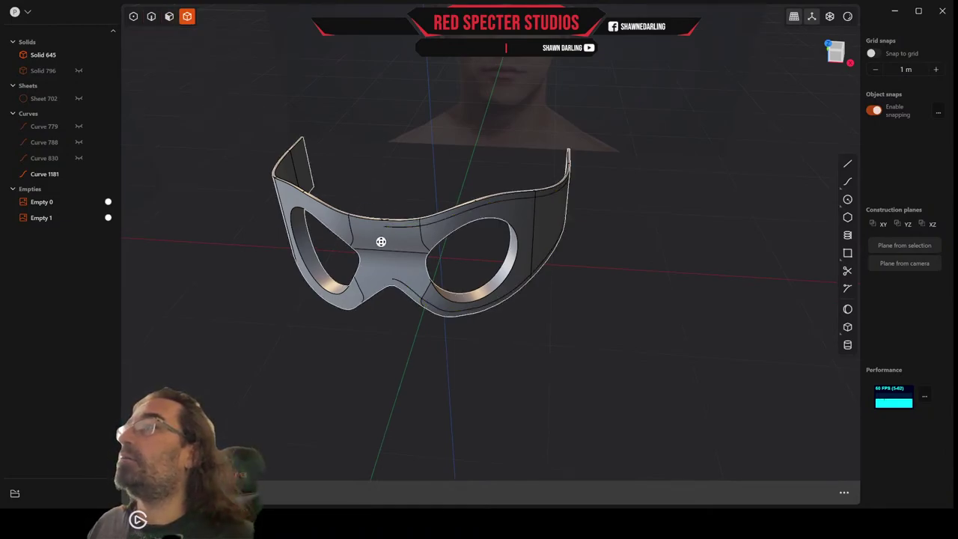
{"action": "left_click", "coordinate": [386, 237]}
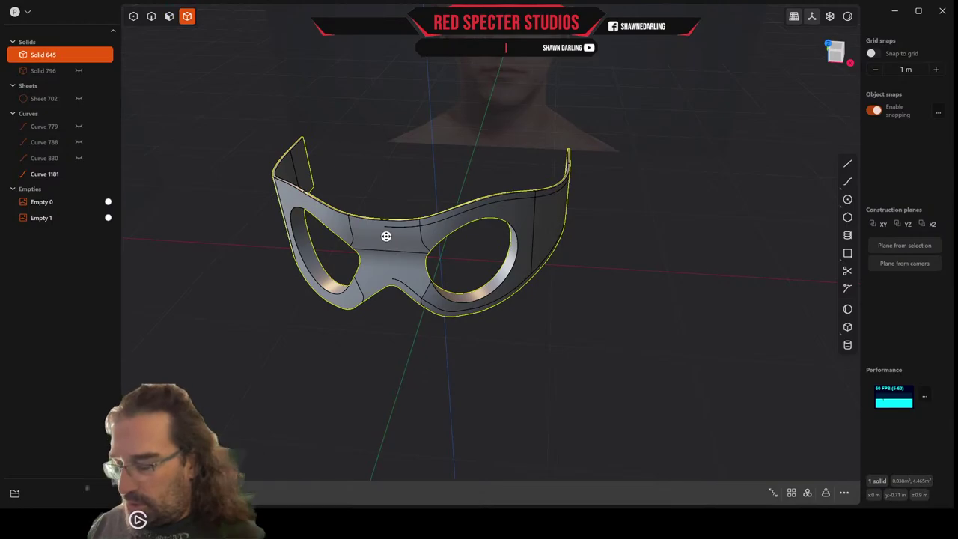
{"action": "key", "text": "alt+x"}
{"action": "left_click", "coordinate": [459, 259]}
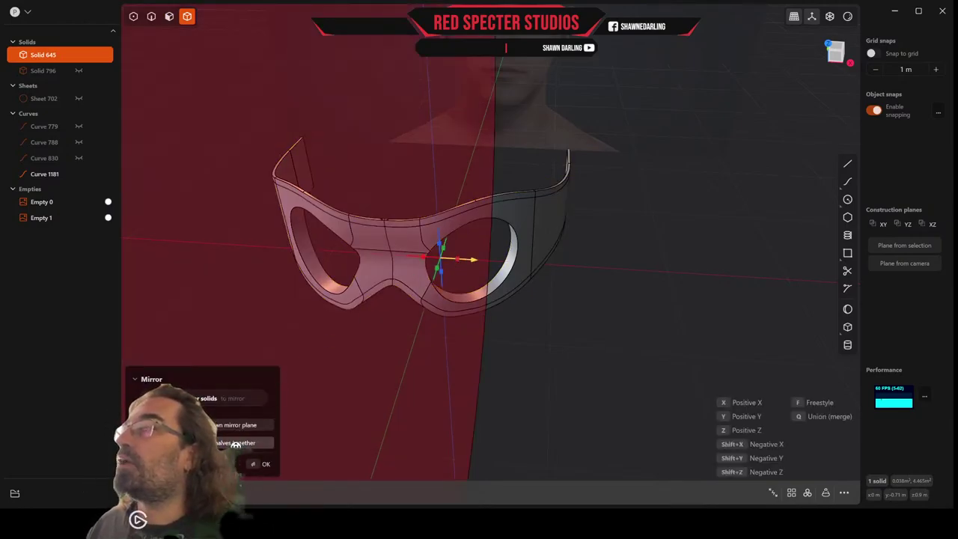
{"action": "right_click", "coordinate": [400, 396]}
{"action": "middle_click_drag", "start_coordinate": [399, 397], "coordinate": [416, 364]}
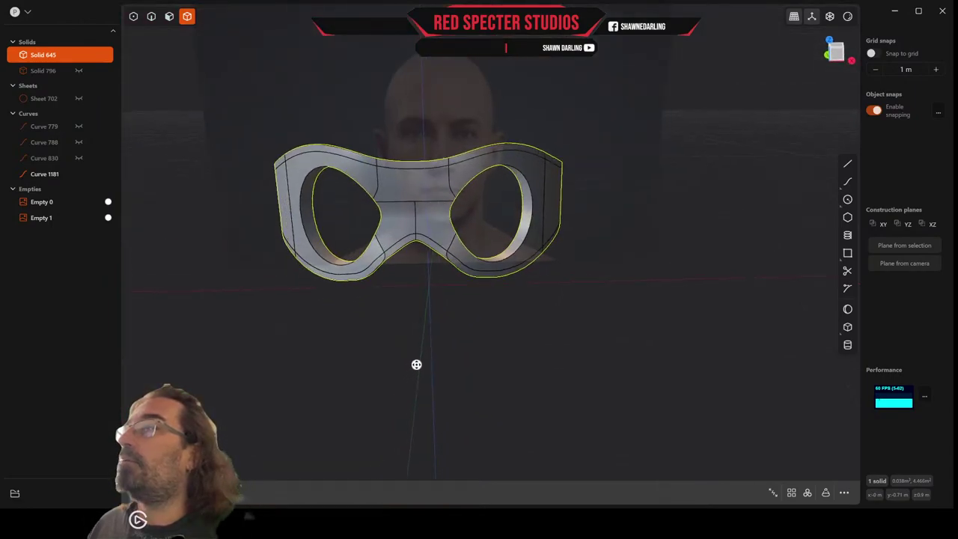
Try a face offset on the central brow band and the large front face around the eye opening
{"action": "middle_click_drag", "start_coordinate": [426, 282], "coordinate": [402, 286]}
{"action": "left_click", "coordinate": [169, 16]}
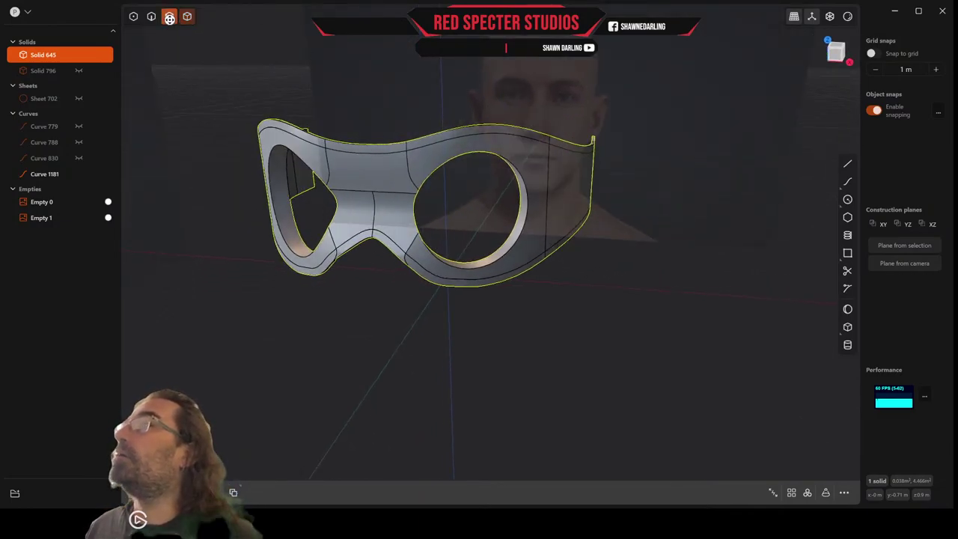
{"action": "left_click", "coordinate": [352, 145]}
{"action": "key", "text": "o"}
{"action": "left_click", "coordinate": [433, 141]}
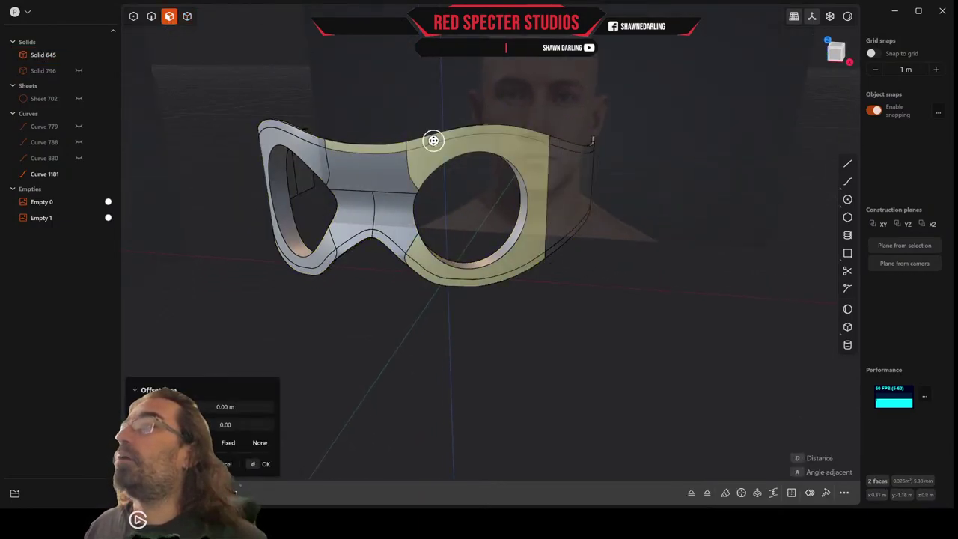
{"action": "middle_click_drag", "start_coordinate": [429, 141], "coordinate": [425, 169]}
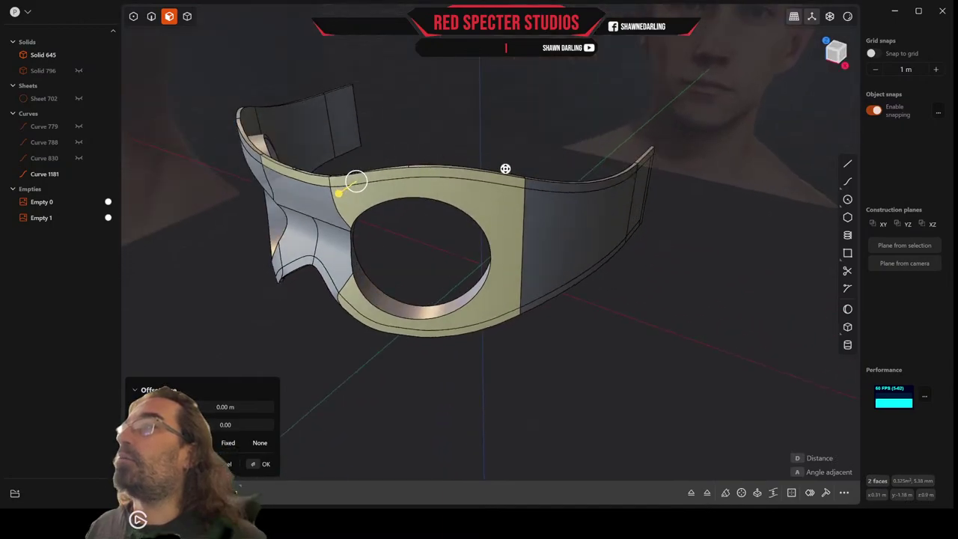
Select one side strap's upper, end and lower border faces as the only faces for the face offset
{"action": "left_click", "coordinate": [540, 186]}
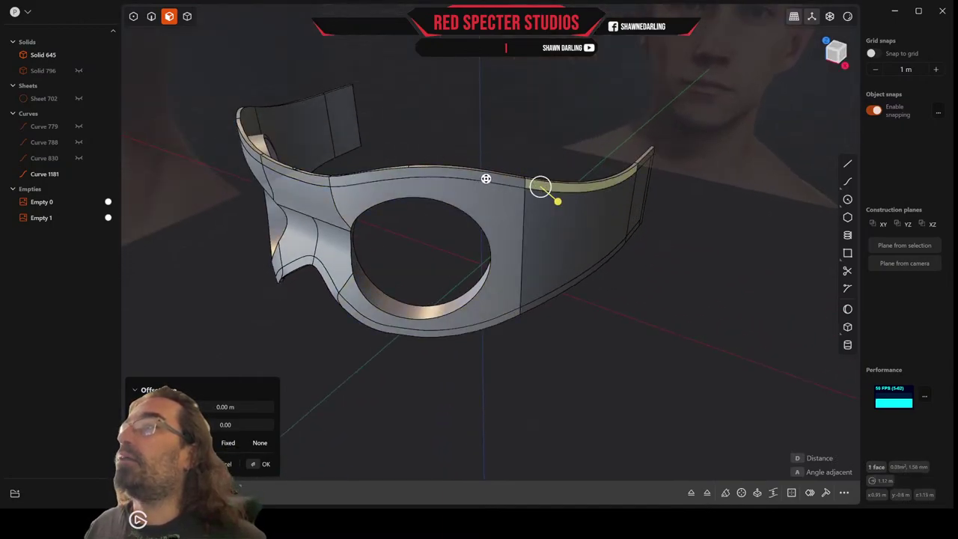
{"action": "left_click", "coordinate": [643, 161], "text": "shift"}
{"action": "middle_click_drag", "start_coordinate": [642, 162], "coordinate": [571, 172]}
{"action": "left_click", "coordinate": [633, 232], "text": "shift"}
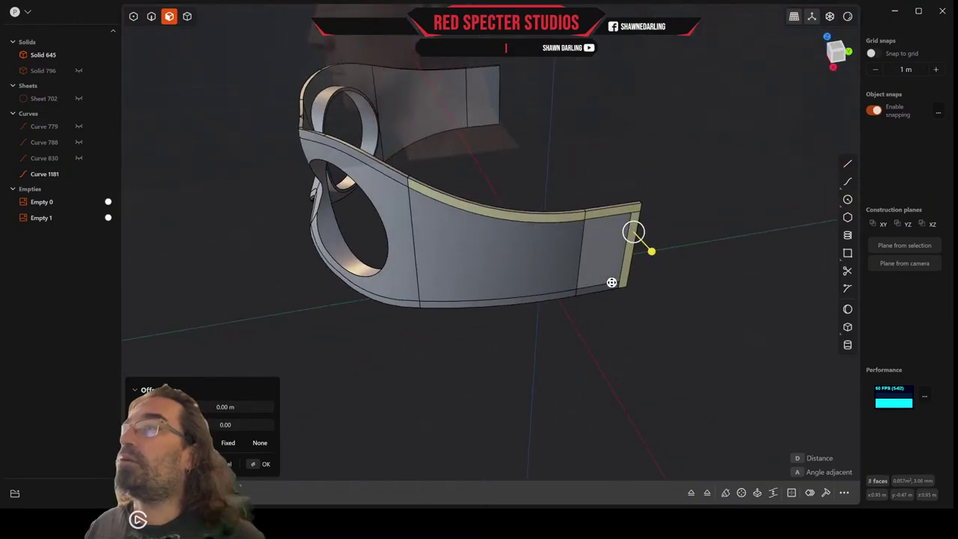
{"action": "left_click", "coordinate": [609, 283]}
{"action": "left_click", "coordinate": [562, 295]}
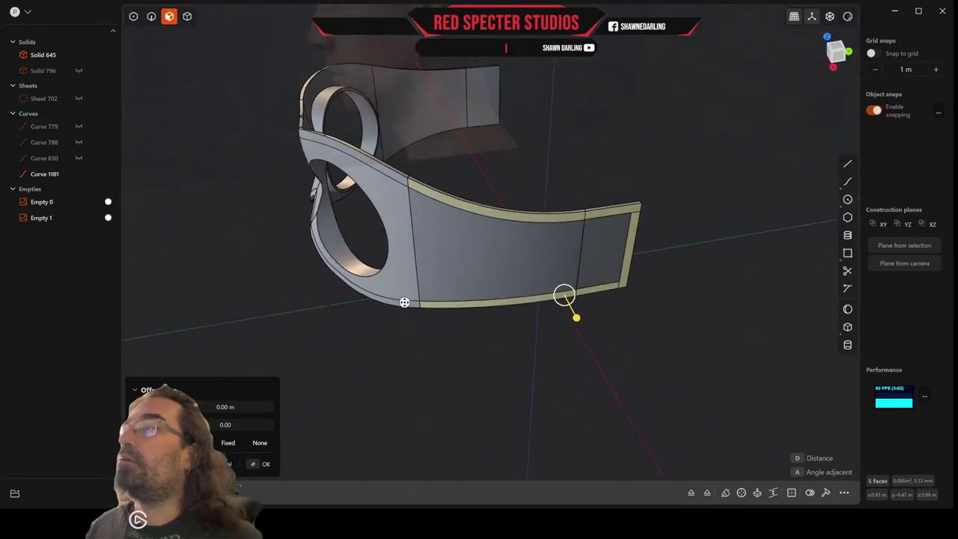
Add the central brow band and the opposite strap's upper, end and lower border faces to the offset selection
{"action": "middle_click_drag", "start_coordinate": [398, 268], "coordinate": [459, 250]}
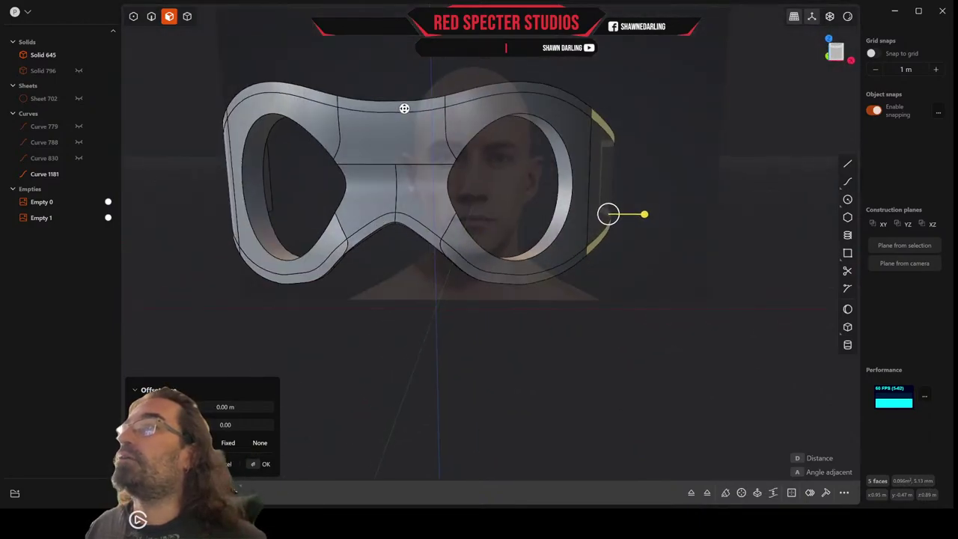
{"action": "left_click", "coordinate": [336, 105]}
{"action": "middle_click_drag", "start_coordinate": [316, 104], "coordinate": [291, 134]}
{"action": "left_click", "coordinate": [193, 149]}
{"action": "left_click", "coordinate": [178, 152]}
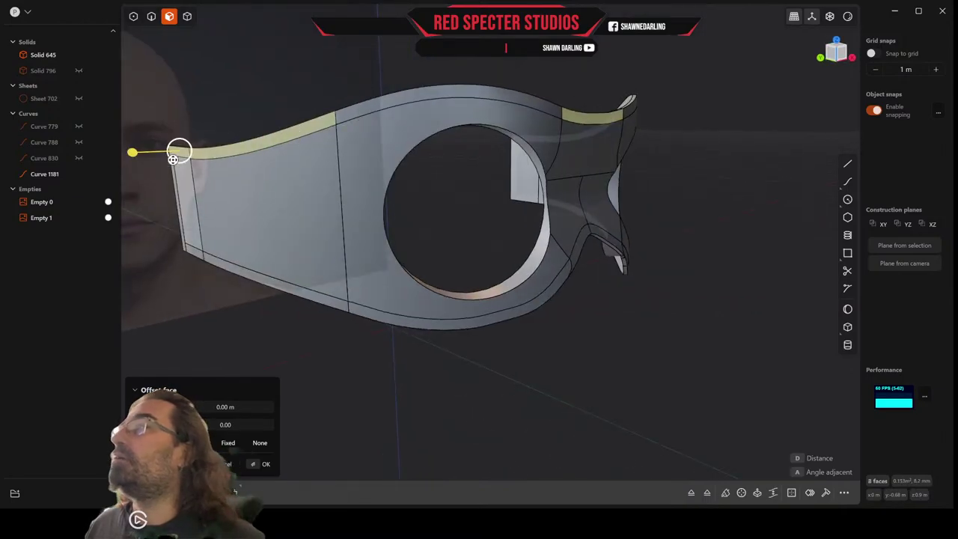
{"action": "left_click", "coordinate": [191, 249]}
{"action": "left_click", "coordinate": [240, 270]}
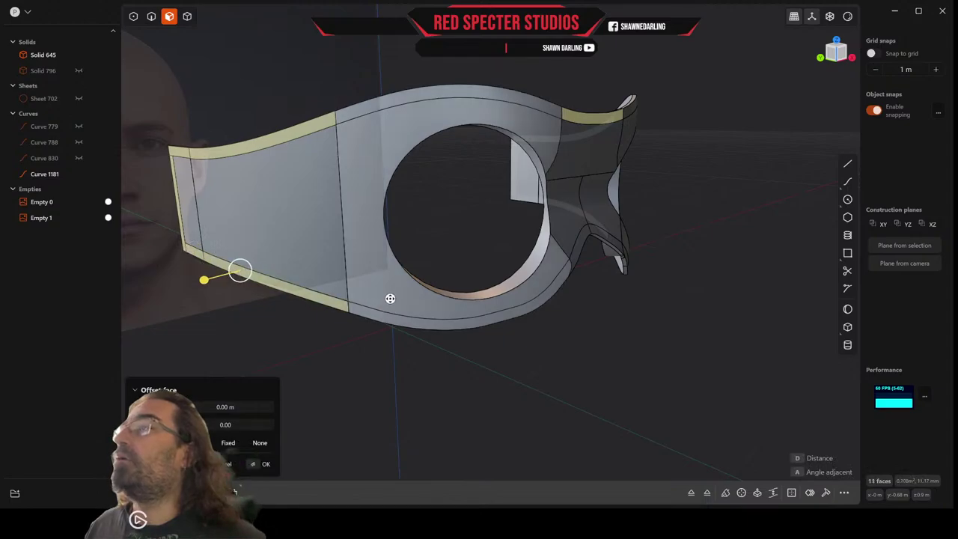
Unhide the eyepiece ring, Solid 796, and the lens, Sheet 702, and abandon the unfinished face offset
{"action": "middle_click_drag", "start_coordinate": [390, 299], "coordinate": [308, 276]}
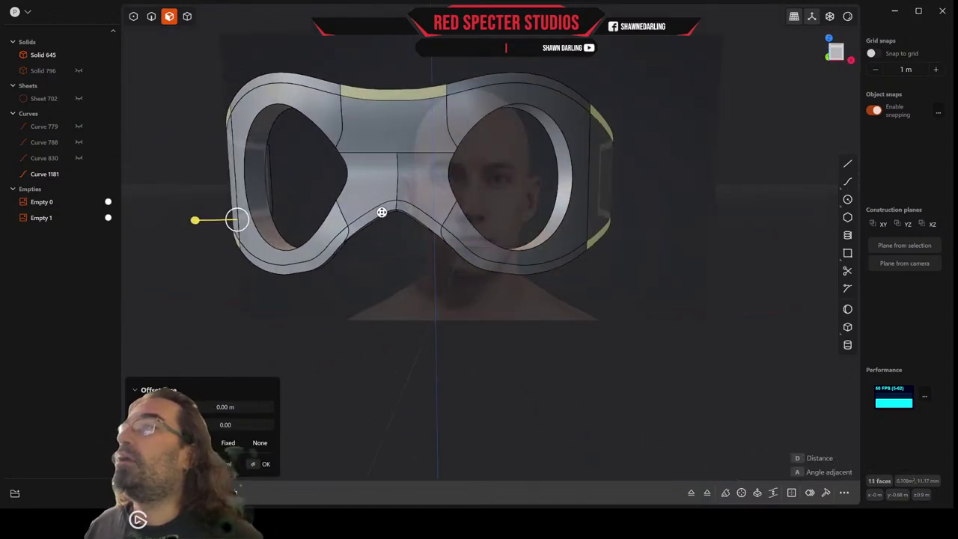
{"action": "scroll", "coordinate": [406, 213], "scroll_direction": "down", "scroll_amount": 3}
{"action": "mouse_move", "coordinate": [412, 213]}
{"action": "middle_mouse_down"}
{"action": "mouse_move", "coordinate": [337, 240]}
{"action": "mouse_move", "coordinate": [349, 269]}
{"action": "mouse_move", "coordinate": [362, 219]}
{"action": "mouse_move", "coordinate": [455, 182]}
{"action": "mouse_move", "coordinate": [412, 201]}
{"action": "middle_mouse_up"}
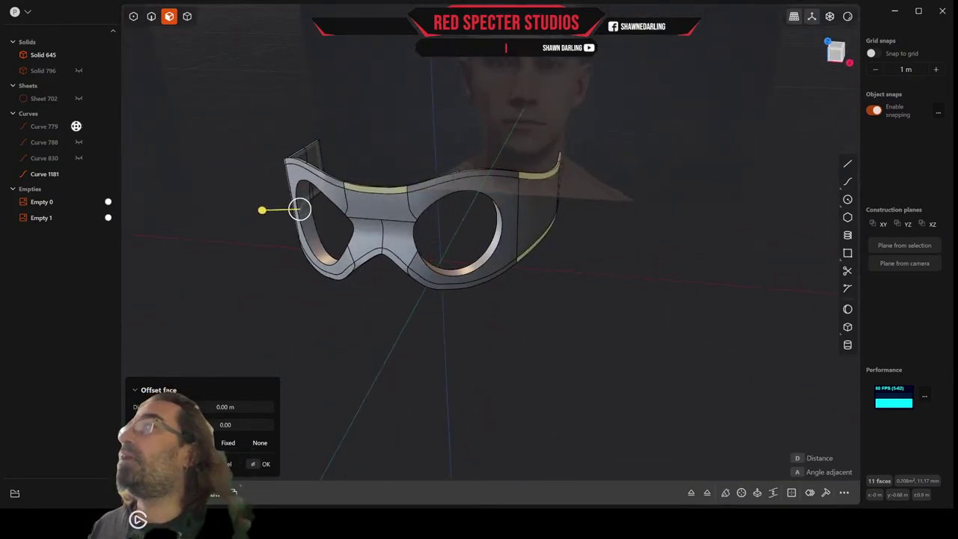
{"action": "left_click", "coordinate": [78, 71]}
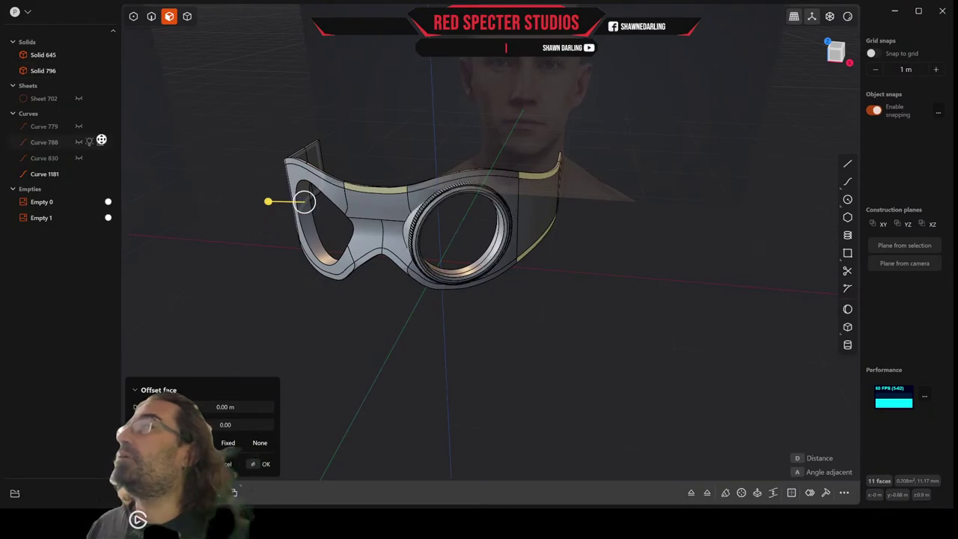
{"action": "left_click", "coordinate": [79, 98]}
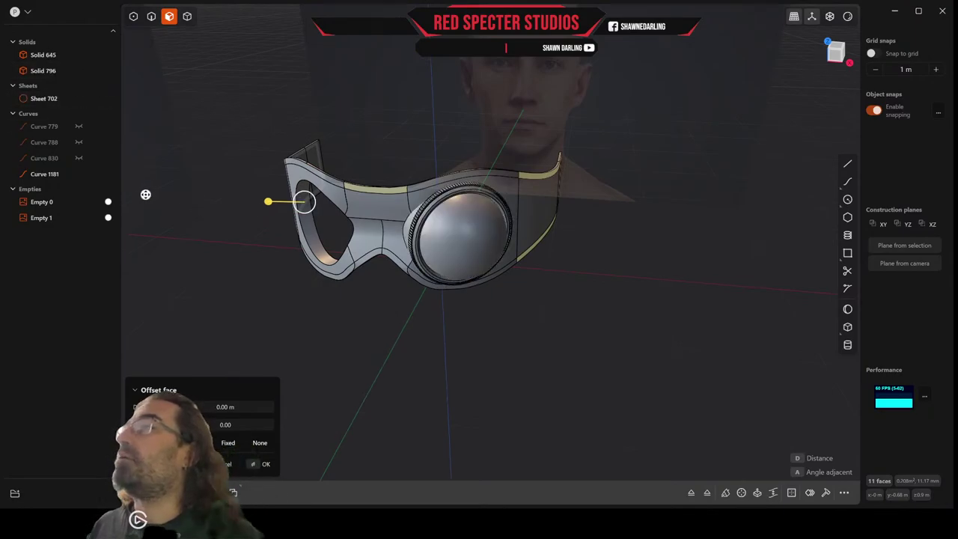
{"action": "middle_click_drag", "start_coordinate": [145, 194], "coordinate": [137, 191]}
{"action": "key", "text": "Escape"}
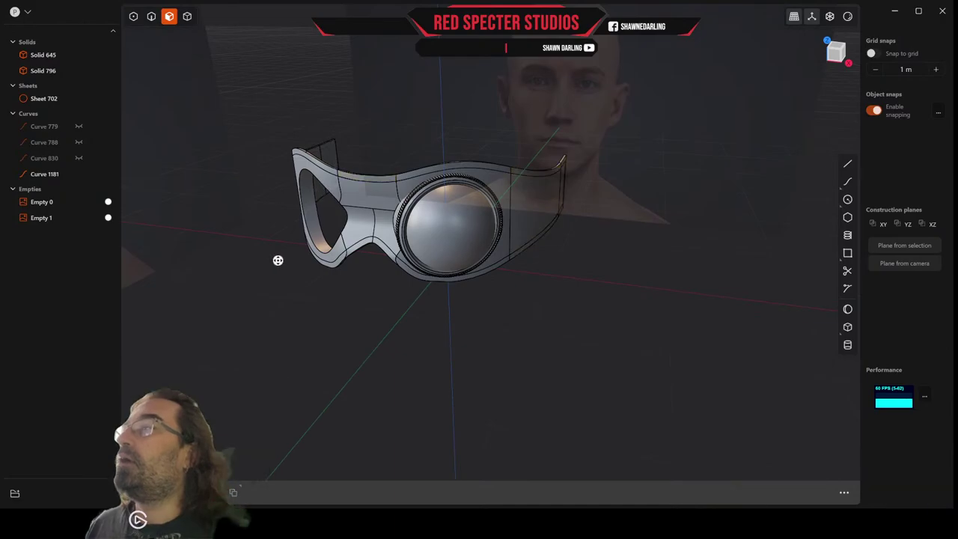
Mirror the eyepiece ring, Solid 796, across the X axis onto the mask's empty eye opening
{"action": "mouse_move", "coordinate": [278, 259]}
{"action": "middle_mouse_down"}
{"action": "mouse_move", "coordinate": [237, 263]}
{"action": "mouse_move", "coordinate": [290, 261]}
{"action": "middle_mouse_up"}
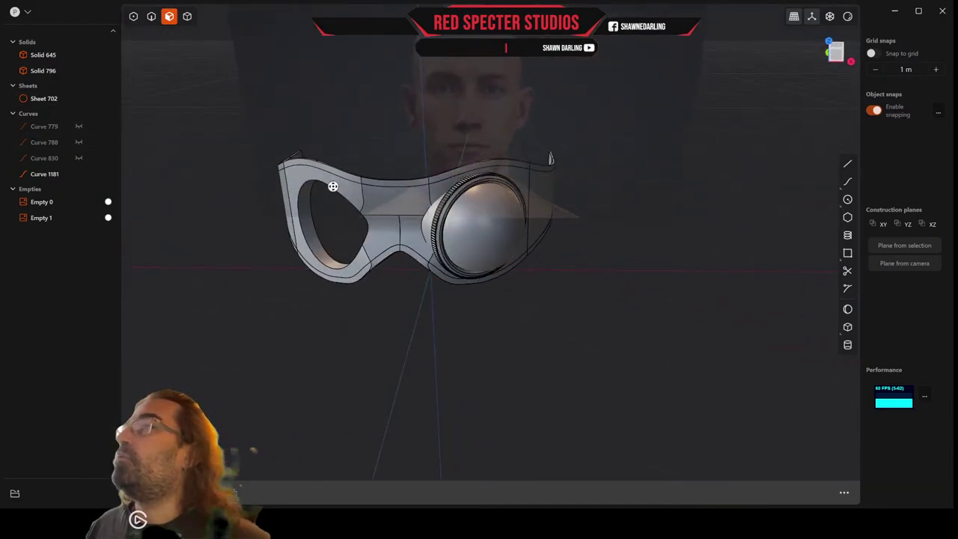
{"action": "left_click", "coordinate": [58, 71]}
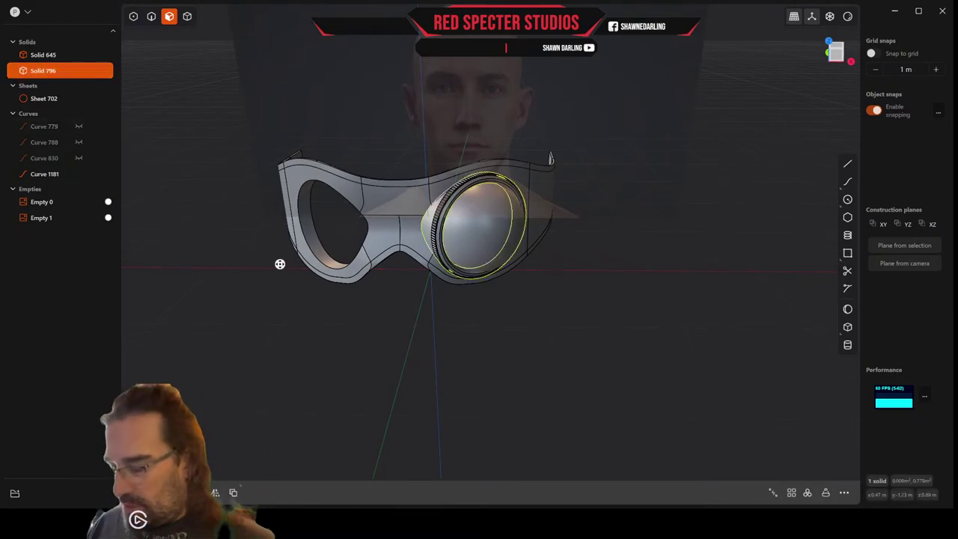
{"action": "key", "text": "alt+x"}
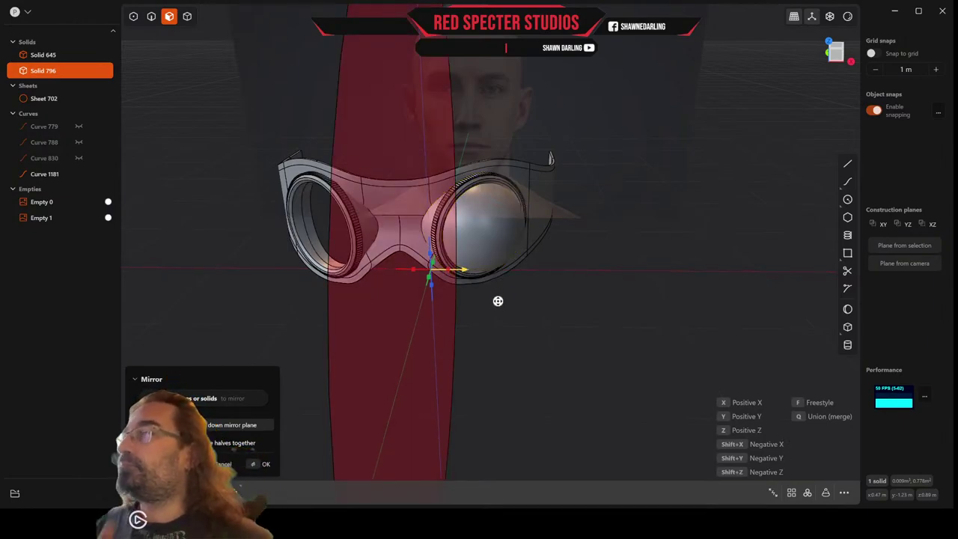
{"action": "key", "text": "Return"}
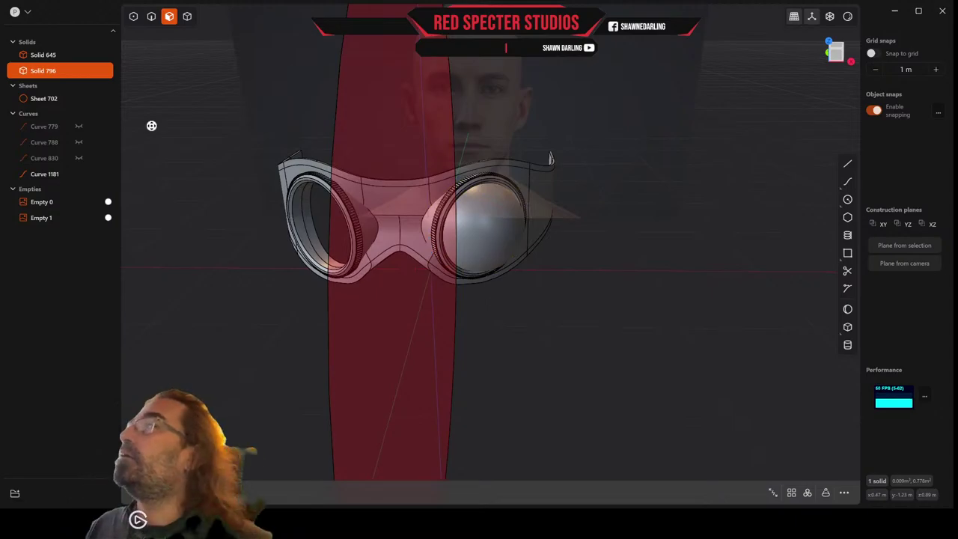
Mirror the domed lens, Sheet 702, across the X axis into the opposite eyepiece ring and clear the selection
{"action": "left_click", "coordinate": [60, 100]}
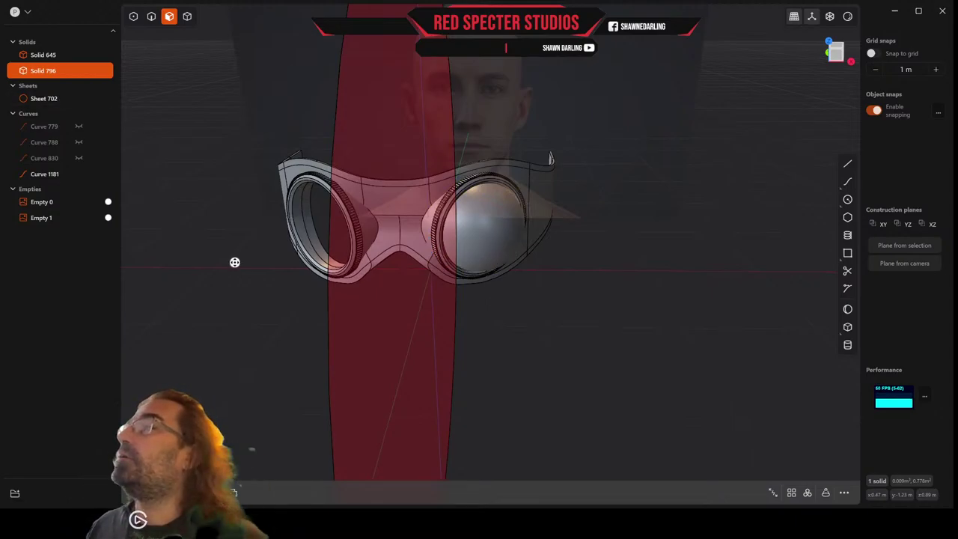
{"action": "middle_click_drag", "start_coordinate": [229, 247], "coordinate": [223, 239]}
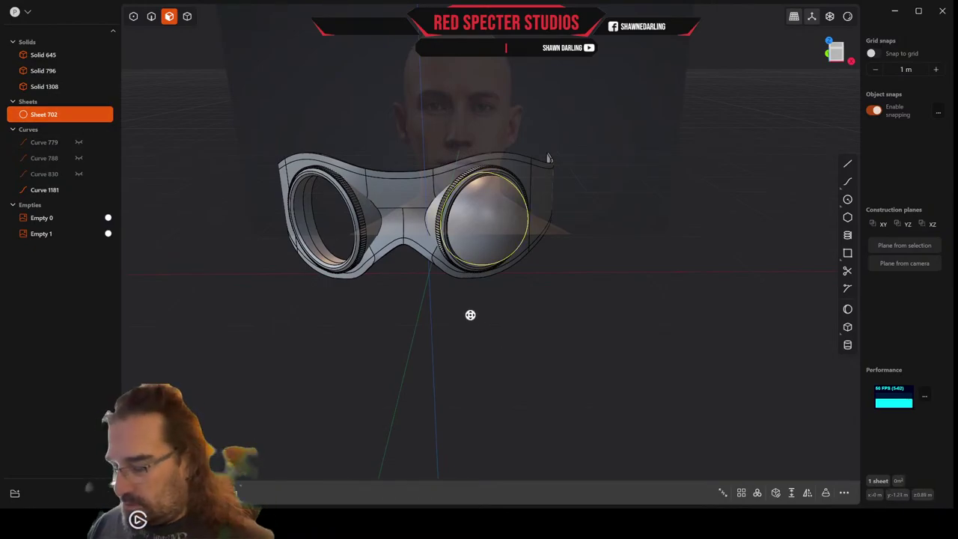
{"action": "key", "text": "alt+x"}
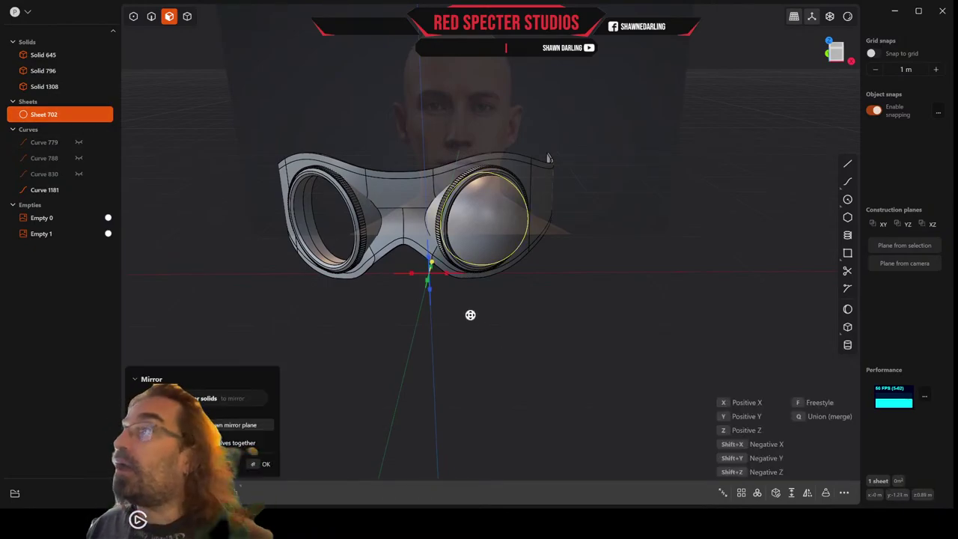
{"action": "left_click", "coordinate": [446, 273]}
{"action": "right_click", "coordinate": [526, 322]}
{"action": "middle_click_drag", "start_coordinate": [517, 321], "coordinate": [475, 314]}
{"action": "key", "text": "Escape"}
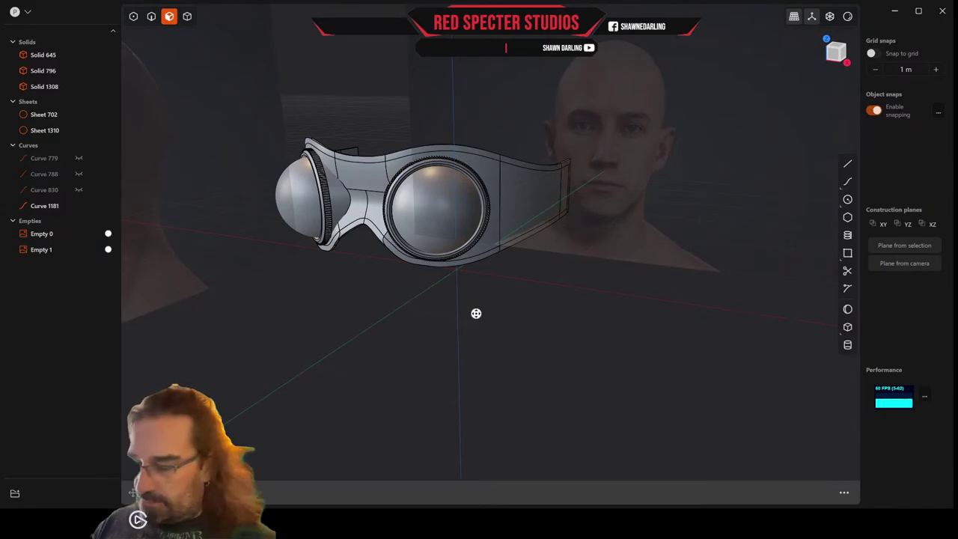